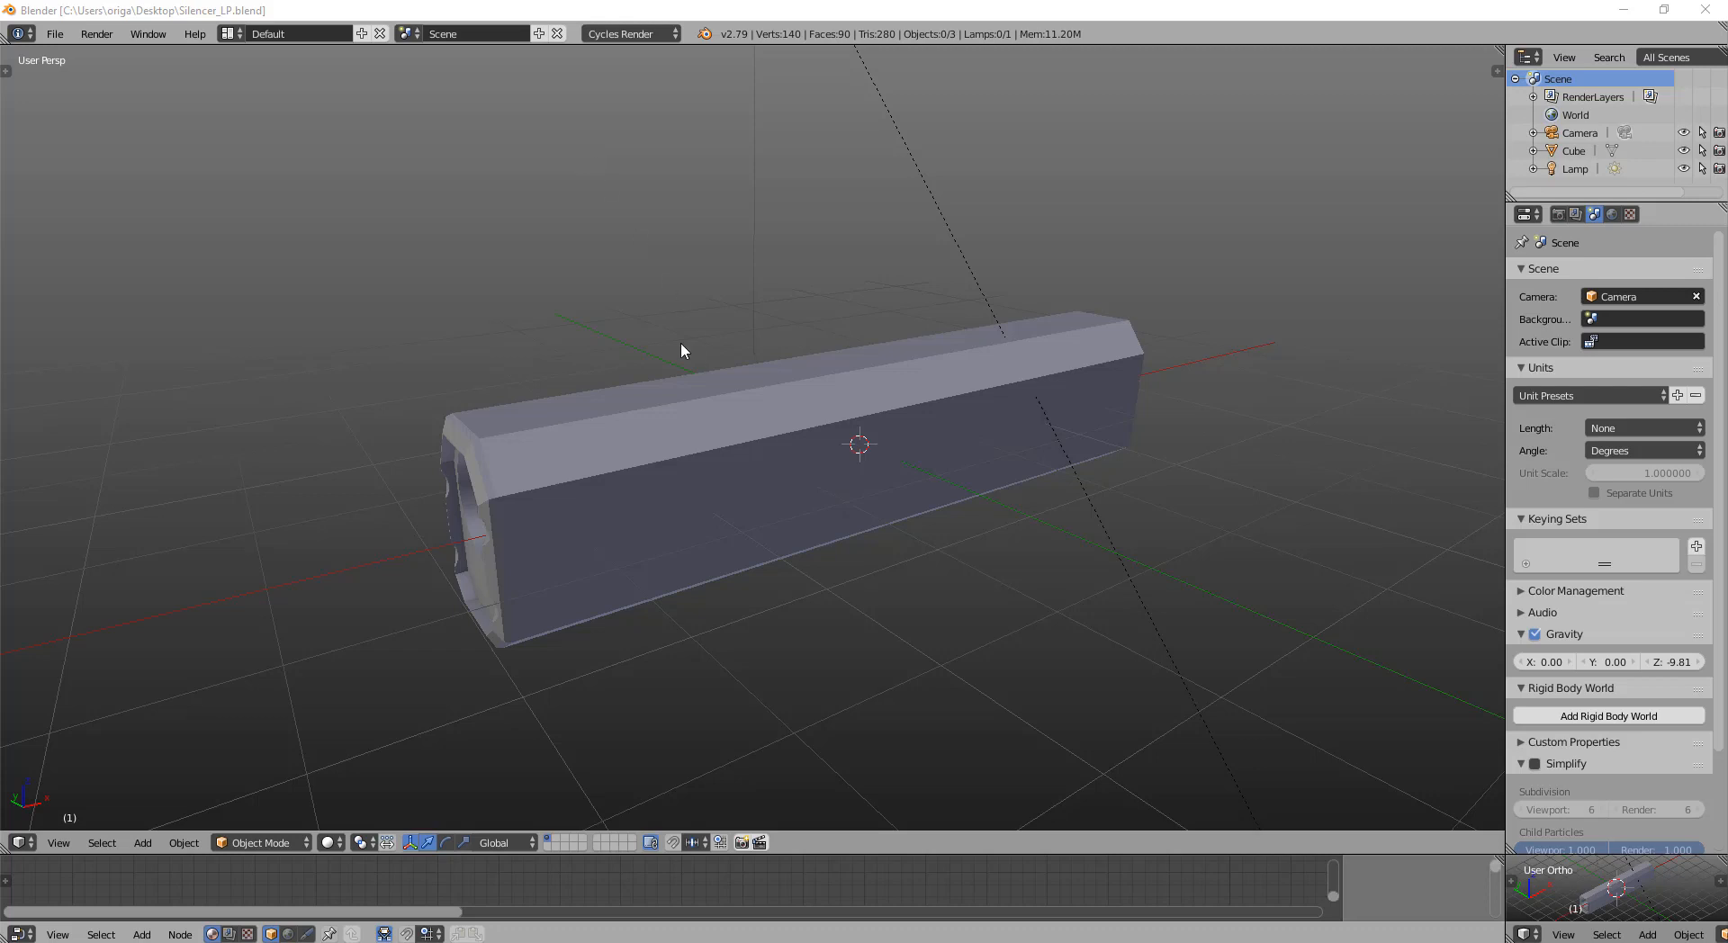
- Add a new material to the silencer mesh and name it Suppressor
{"action": "middle_click_drag", "start_coordinate": [742, 439], "coordinate": [882, 474]}
{"action": "right_click", "coordinate": [765, 444]}
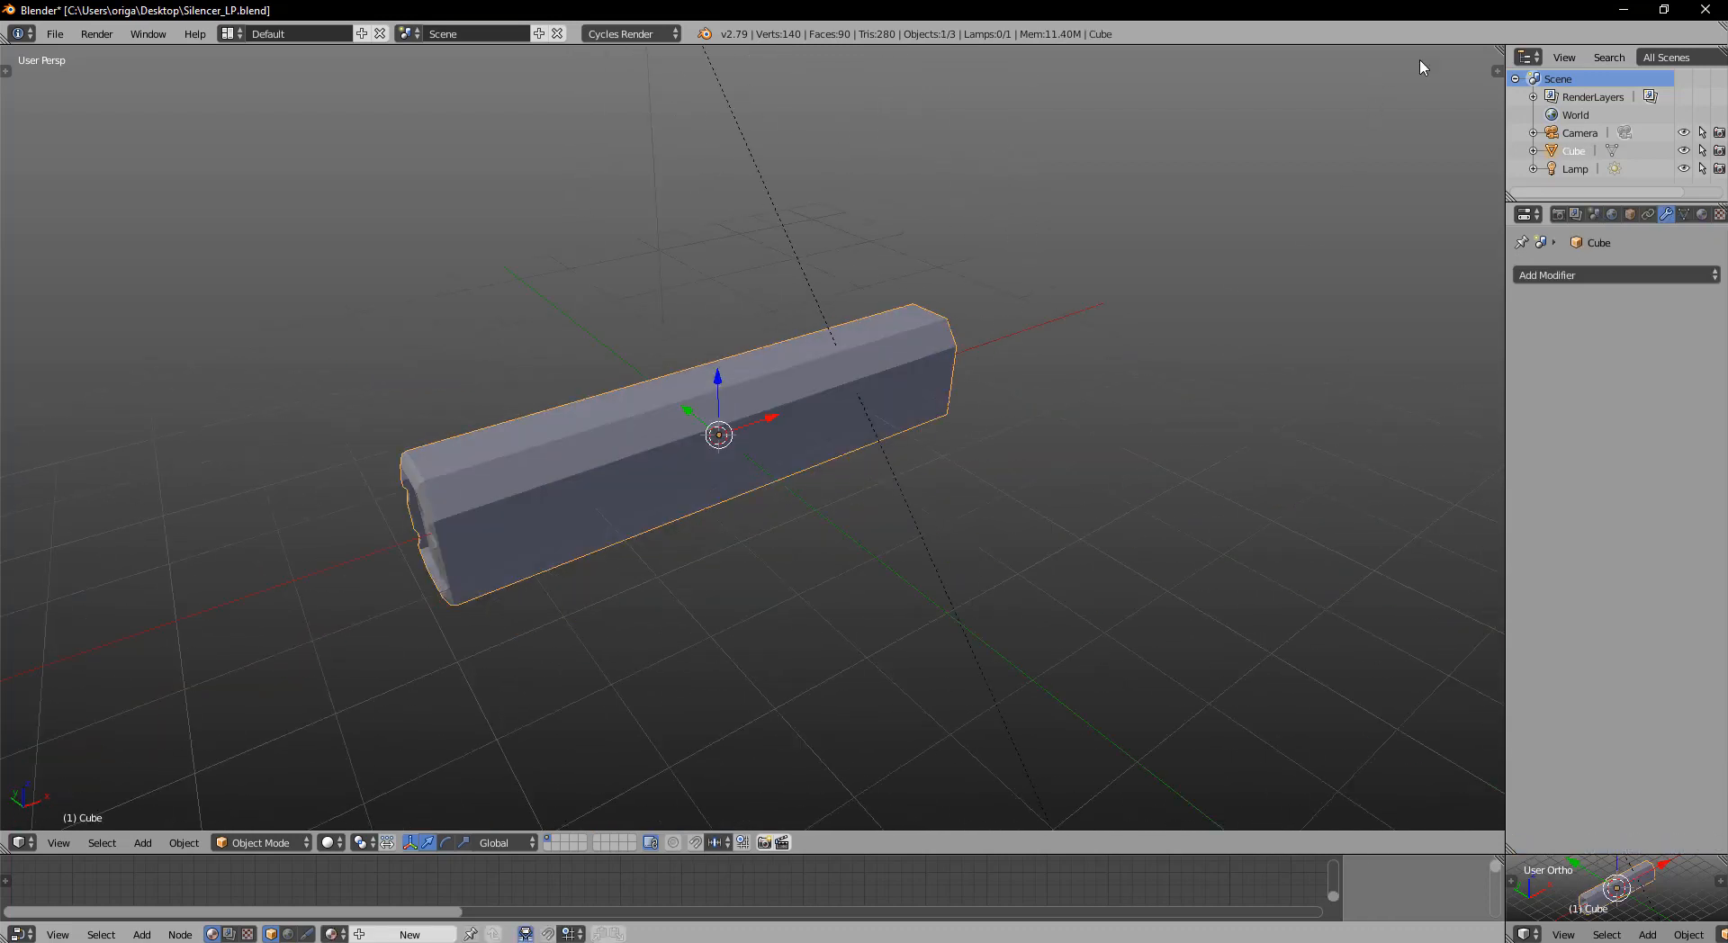
{"action": "left_click", "coordinate": [1702, 215]}
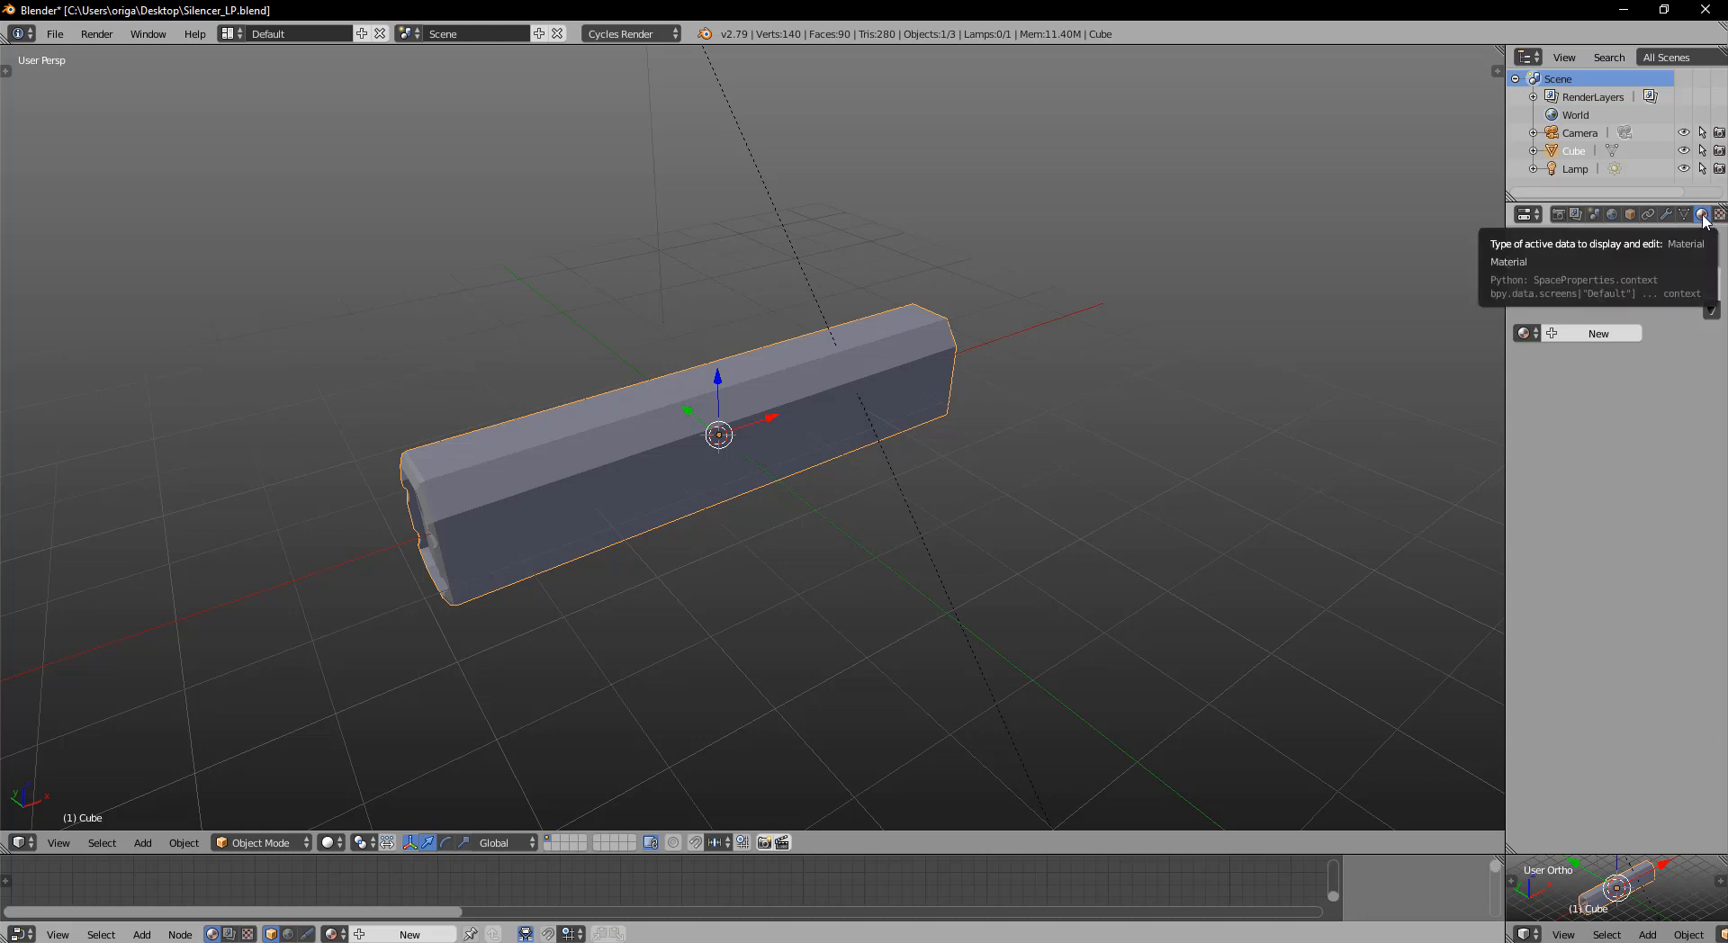
{"action": "left_click", "coordinate": [1602, 334]}
{"action": "double_click", "coordinate": [1564, 332]}
{"action": "type", "text": "Sup"}
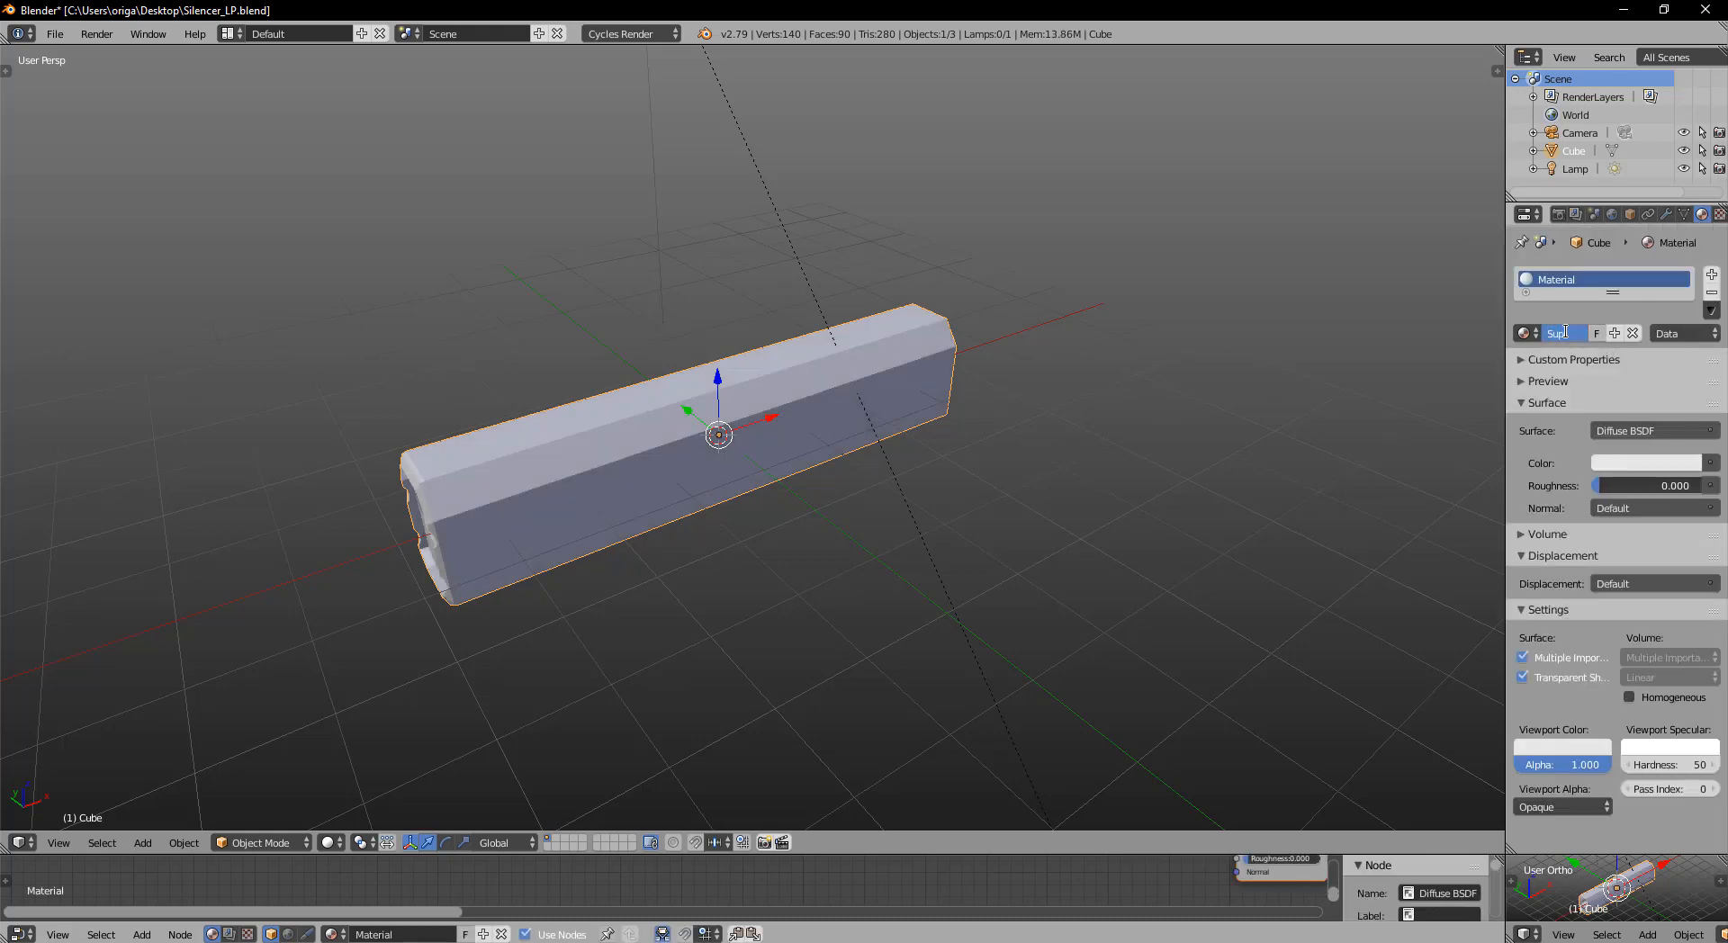
{"action": "key", "text": "Return"}
- Split the 3D view in two, turn one half into a UV/Image Editor, and unlink the Render Result image
{"action": "mouse_move", "coordinate": [866, 389]}
{"action": "middle_mouse_down"}
{"action": "mouse_move", "coordinate": [864, 351]}
{"action": "mouse_move", "coordinate": [882, 392]}
{"action": "middle_mouse_up"}
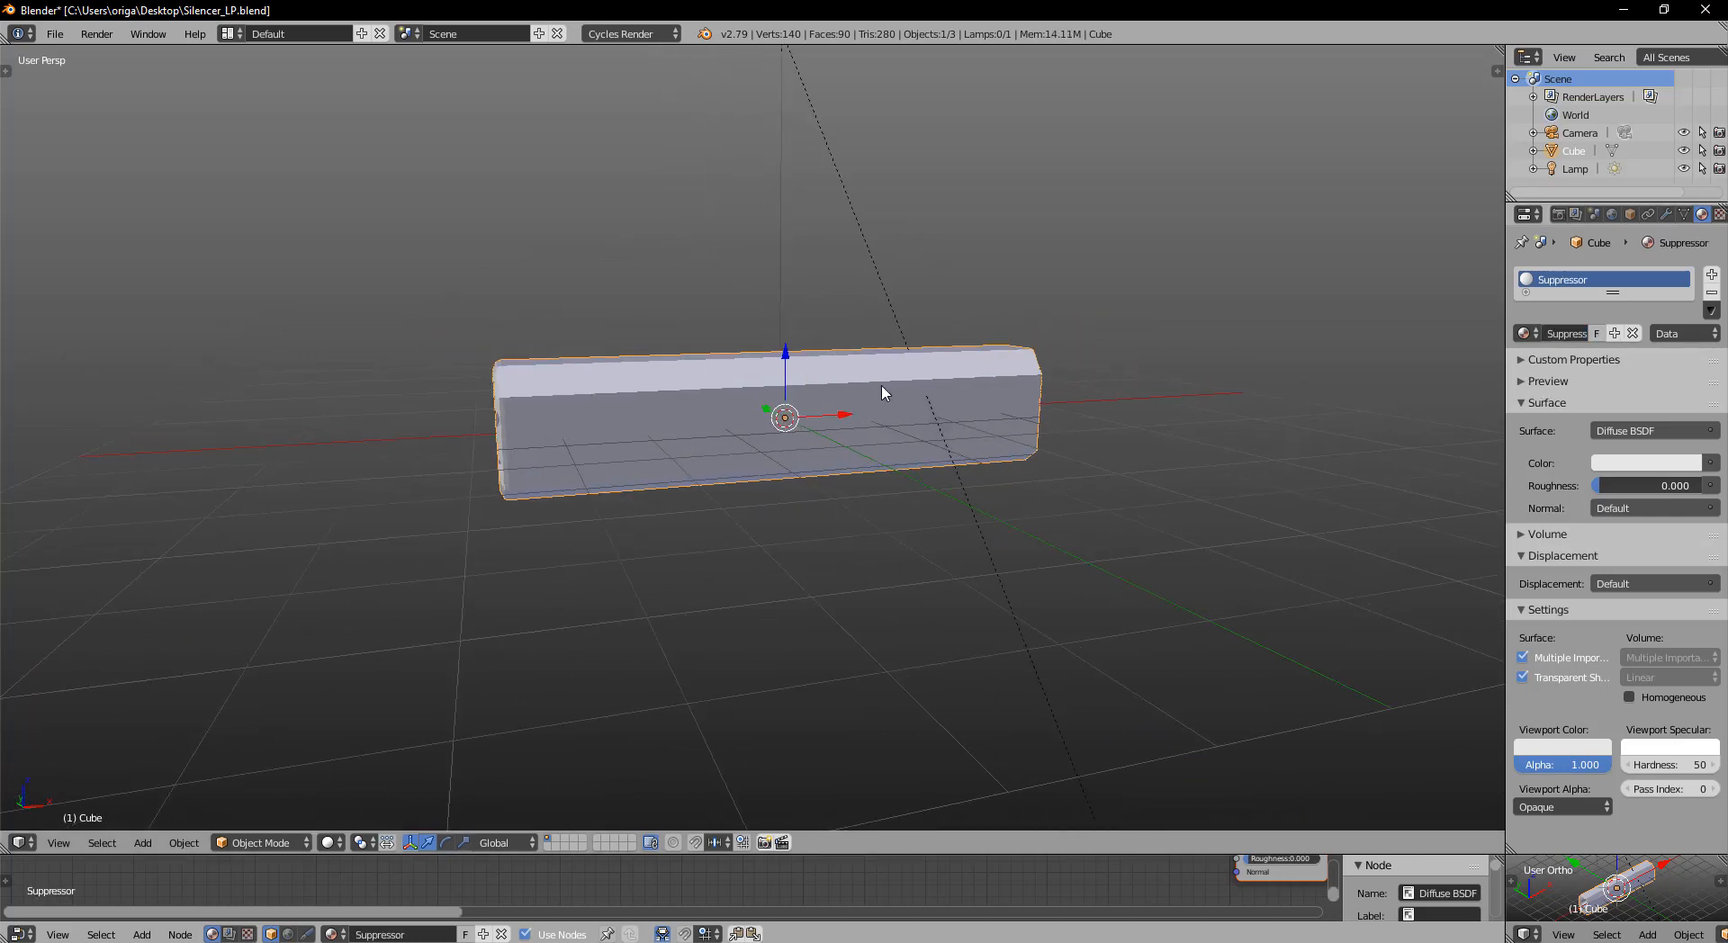
{"action": "scroll", "coordinate": [882, 392], "scroll_direction": "up", "scroll_amount": 3}
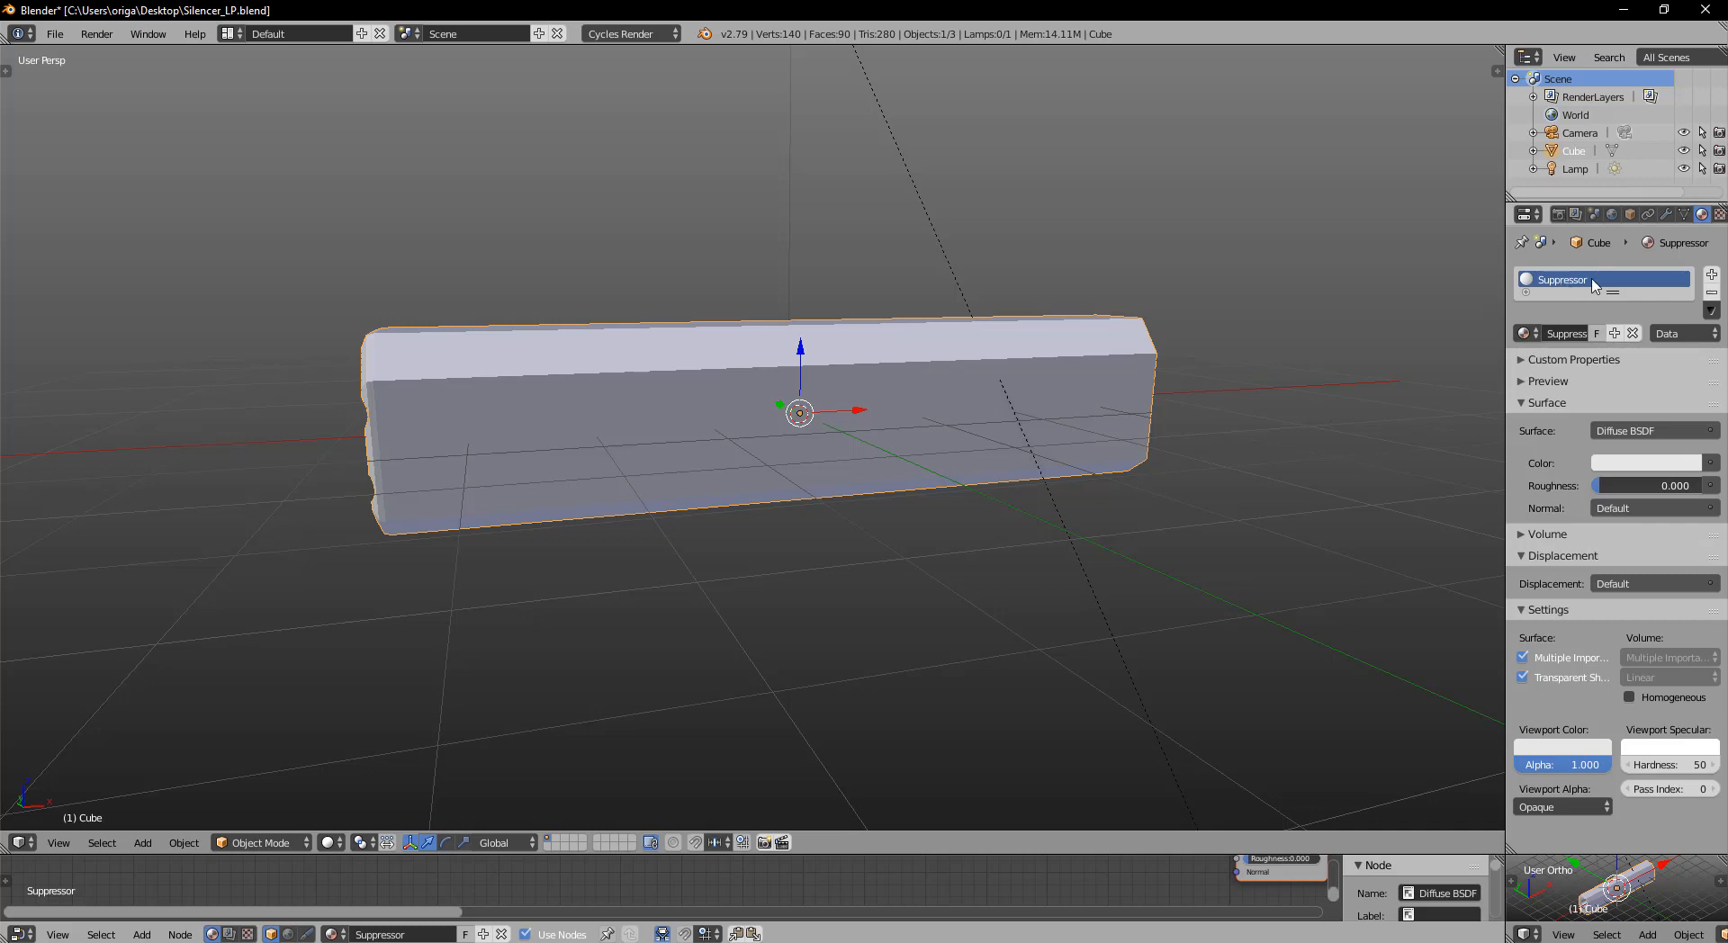
{"action": "middle_click_drag", "start_coordinate": [1300, 308], "coordinate": [1287, 364]}
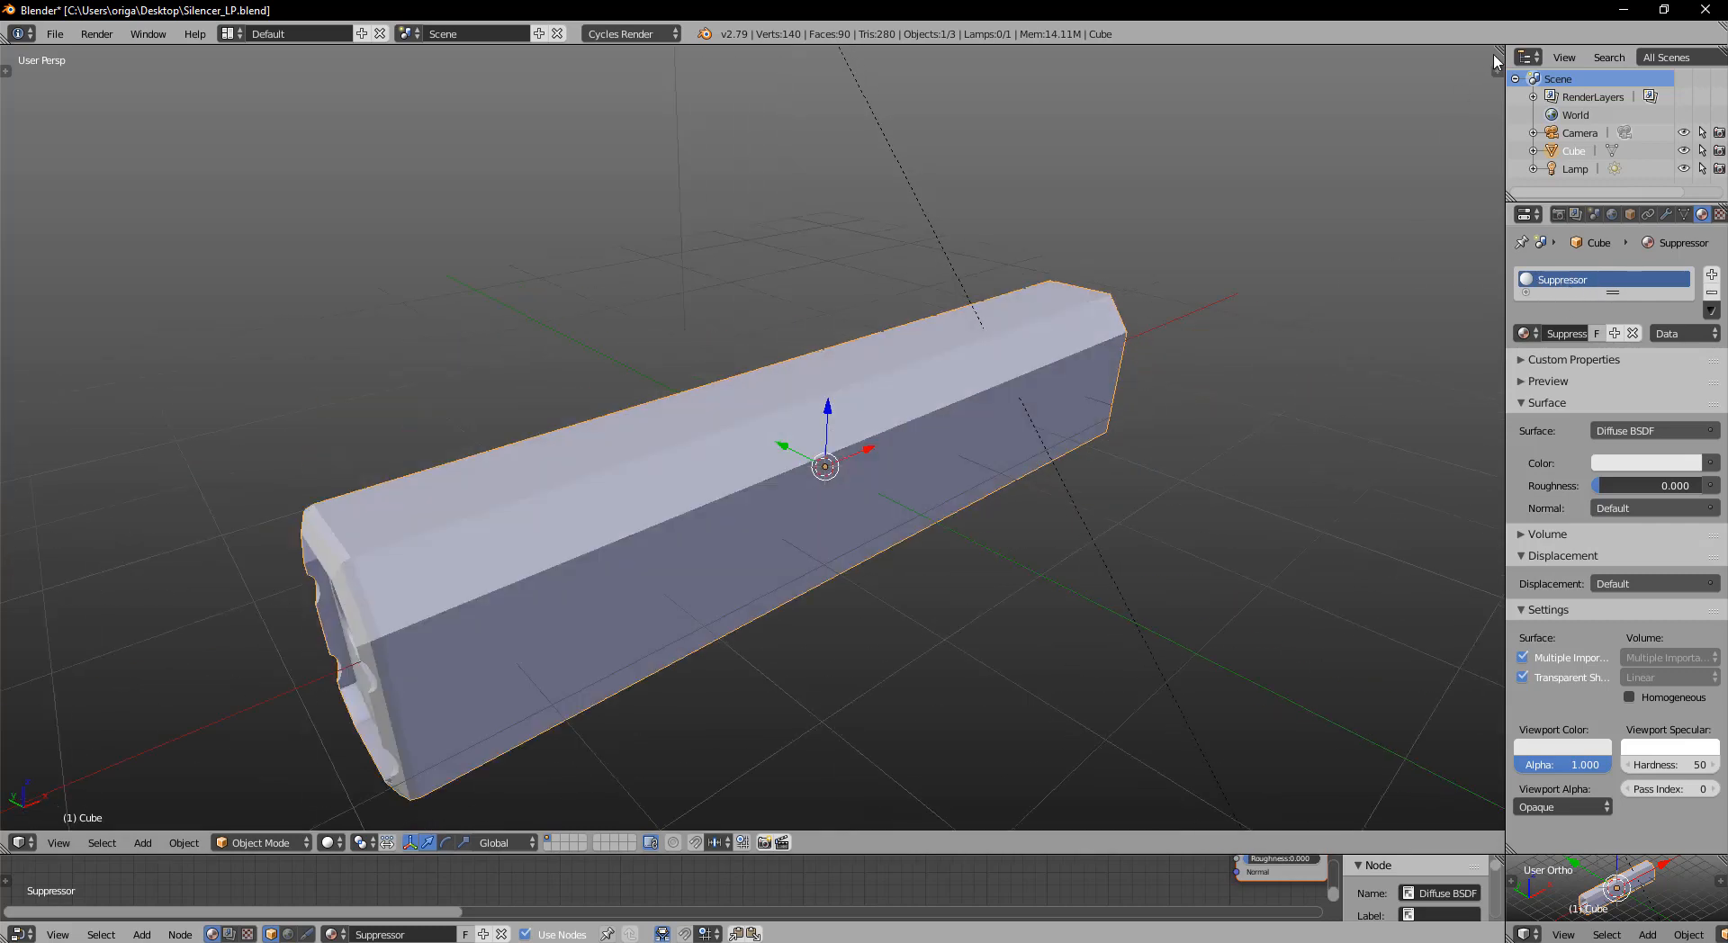
{"action": "left_click_drag", "start_coordinate": [1503, 49], "coordinate": [844, 117]}
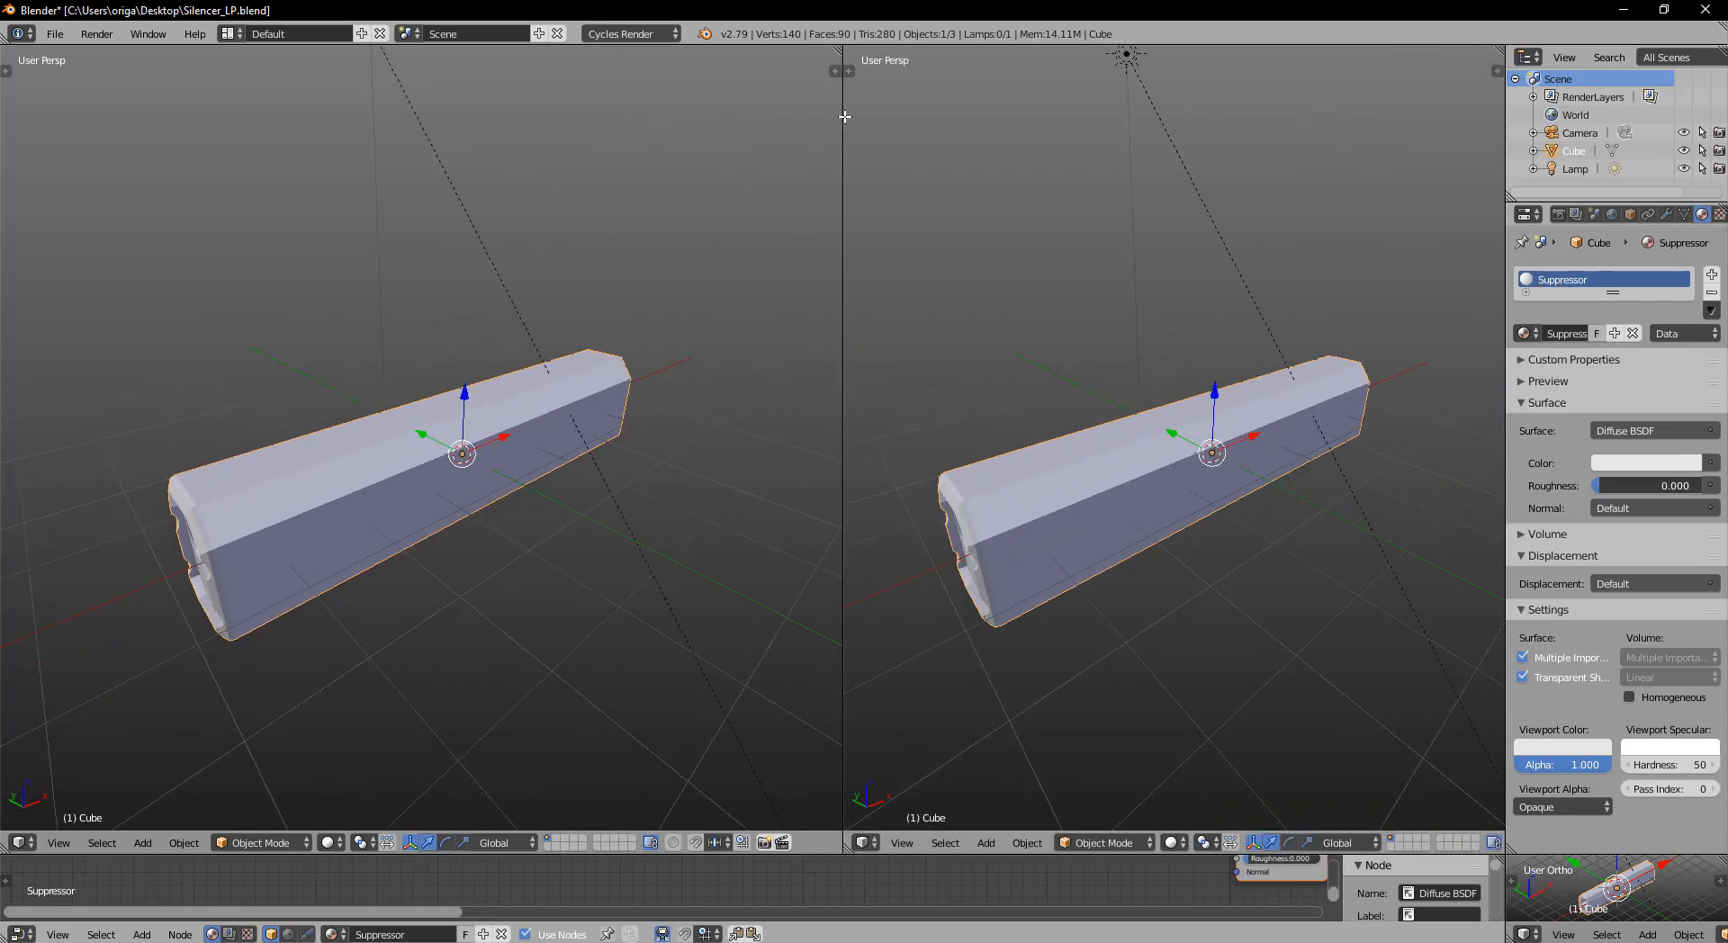
{"action": "left_click", "coordinate": [866, 846]}
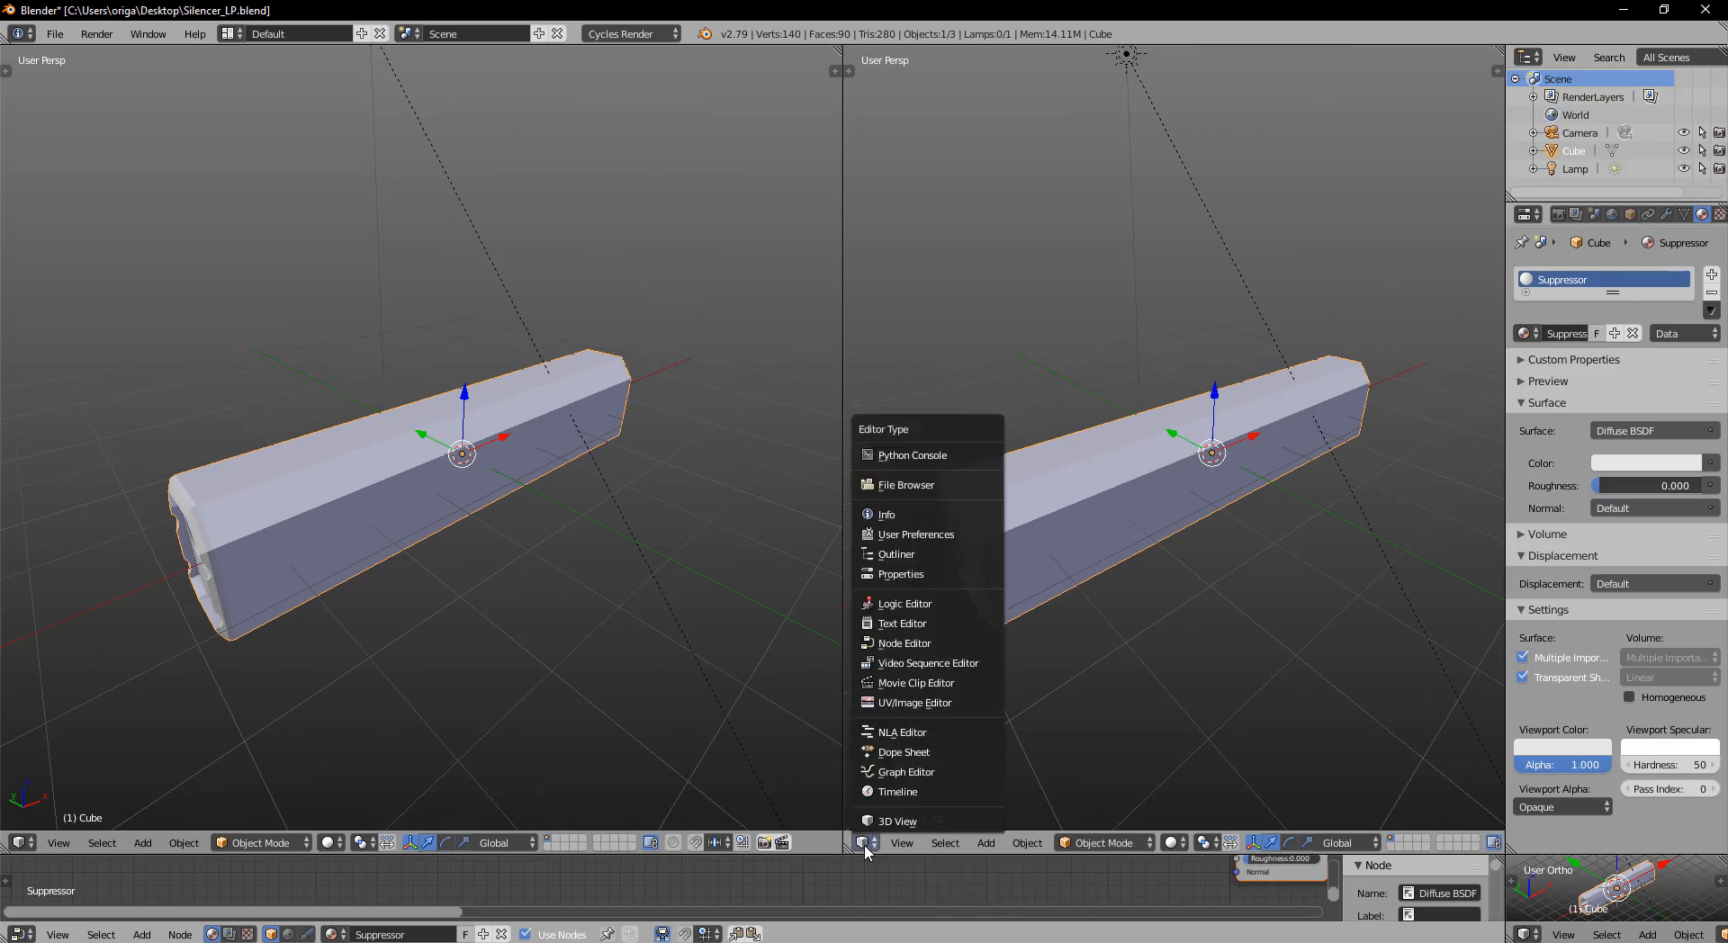
{"action": "left_click", "coordinate": [916, 703]}
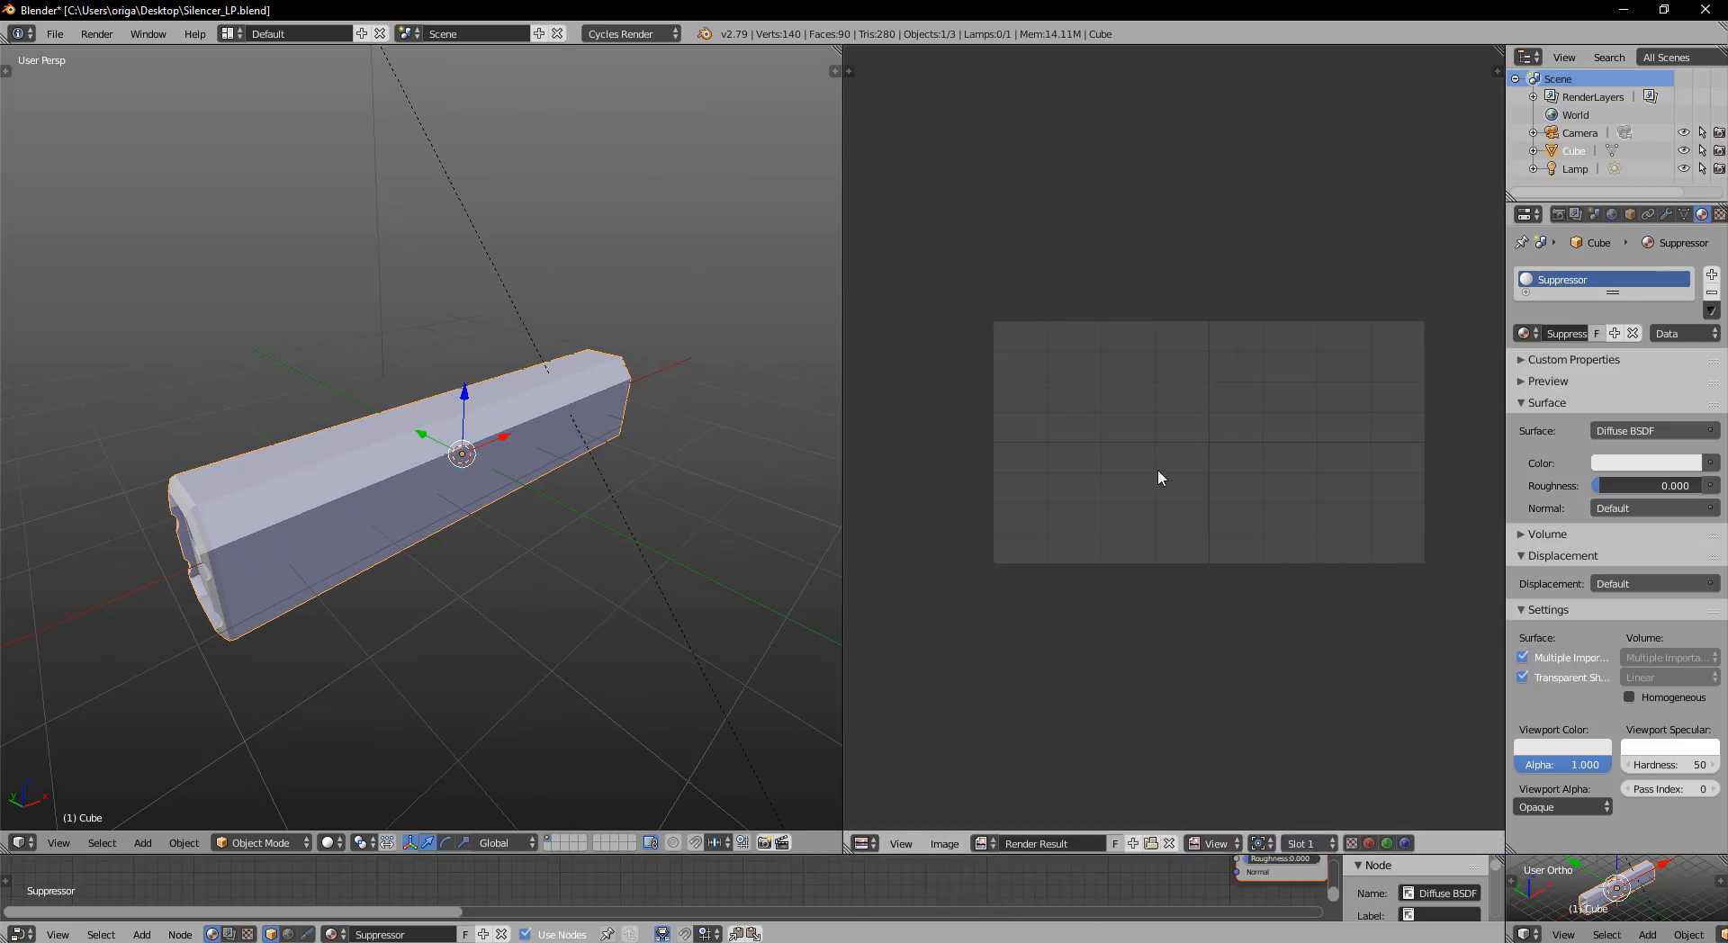
{"action": "left_click", "coordinate": [1169, 843]}
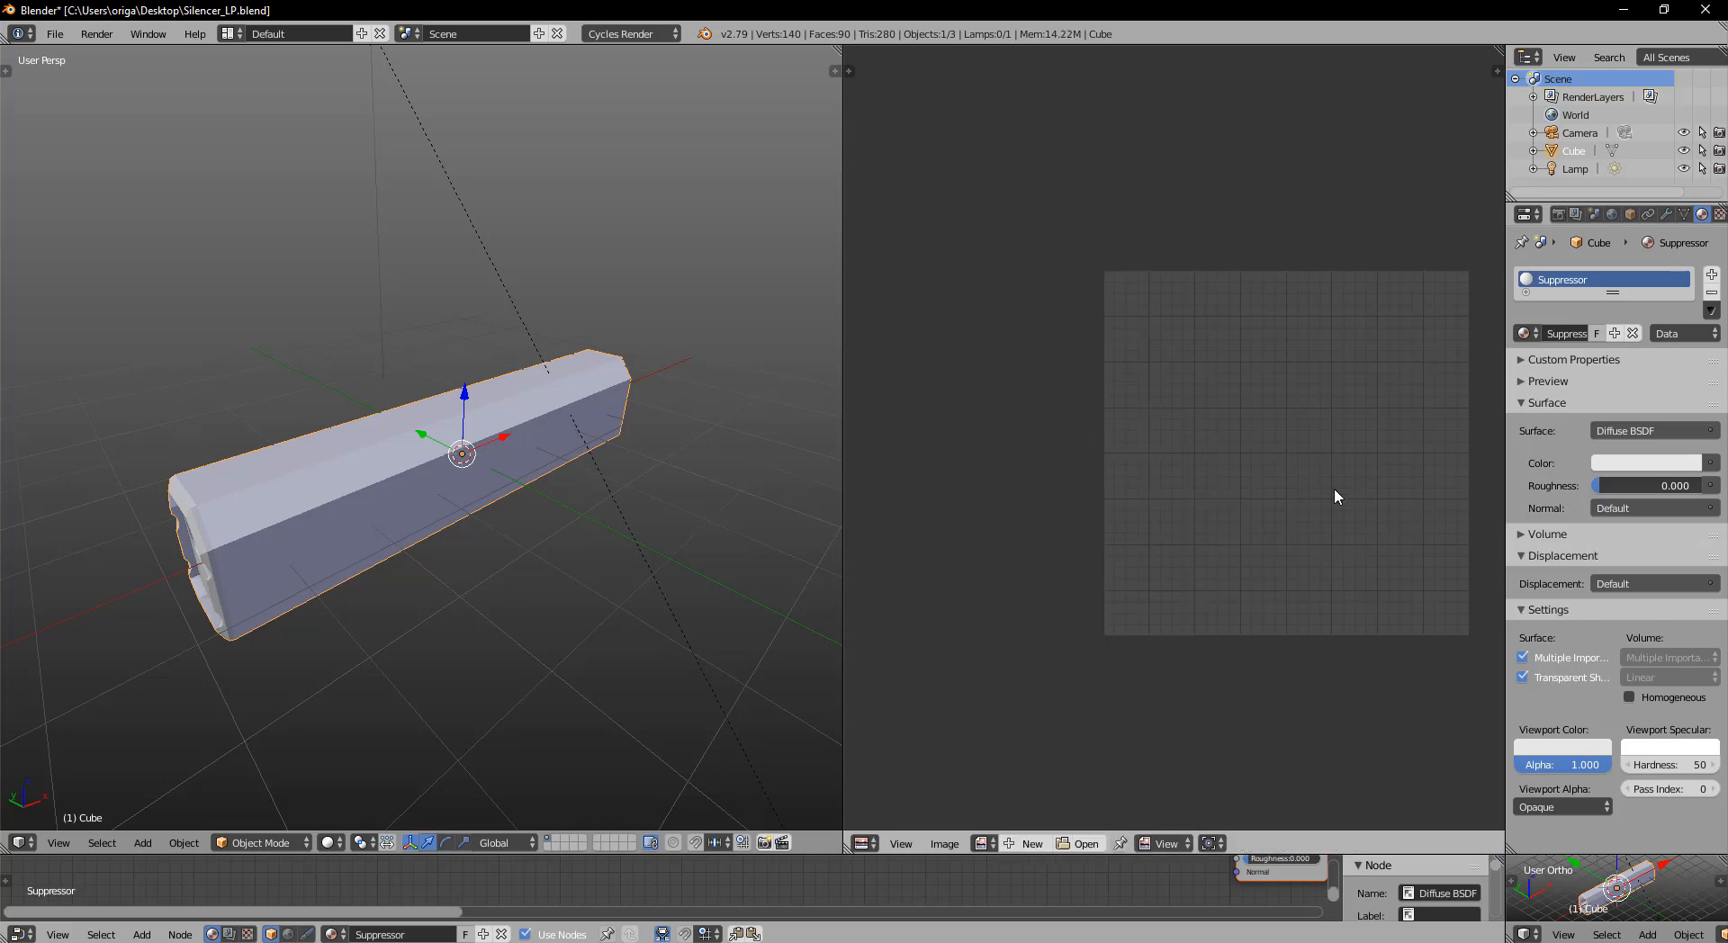
{"action": "scroll", "coordinate": [1278, 495], "scroll_direction": "up", "scroll_amount": 5}
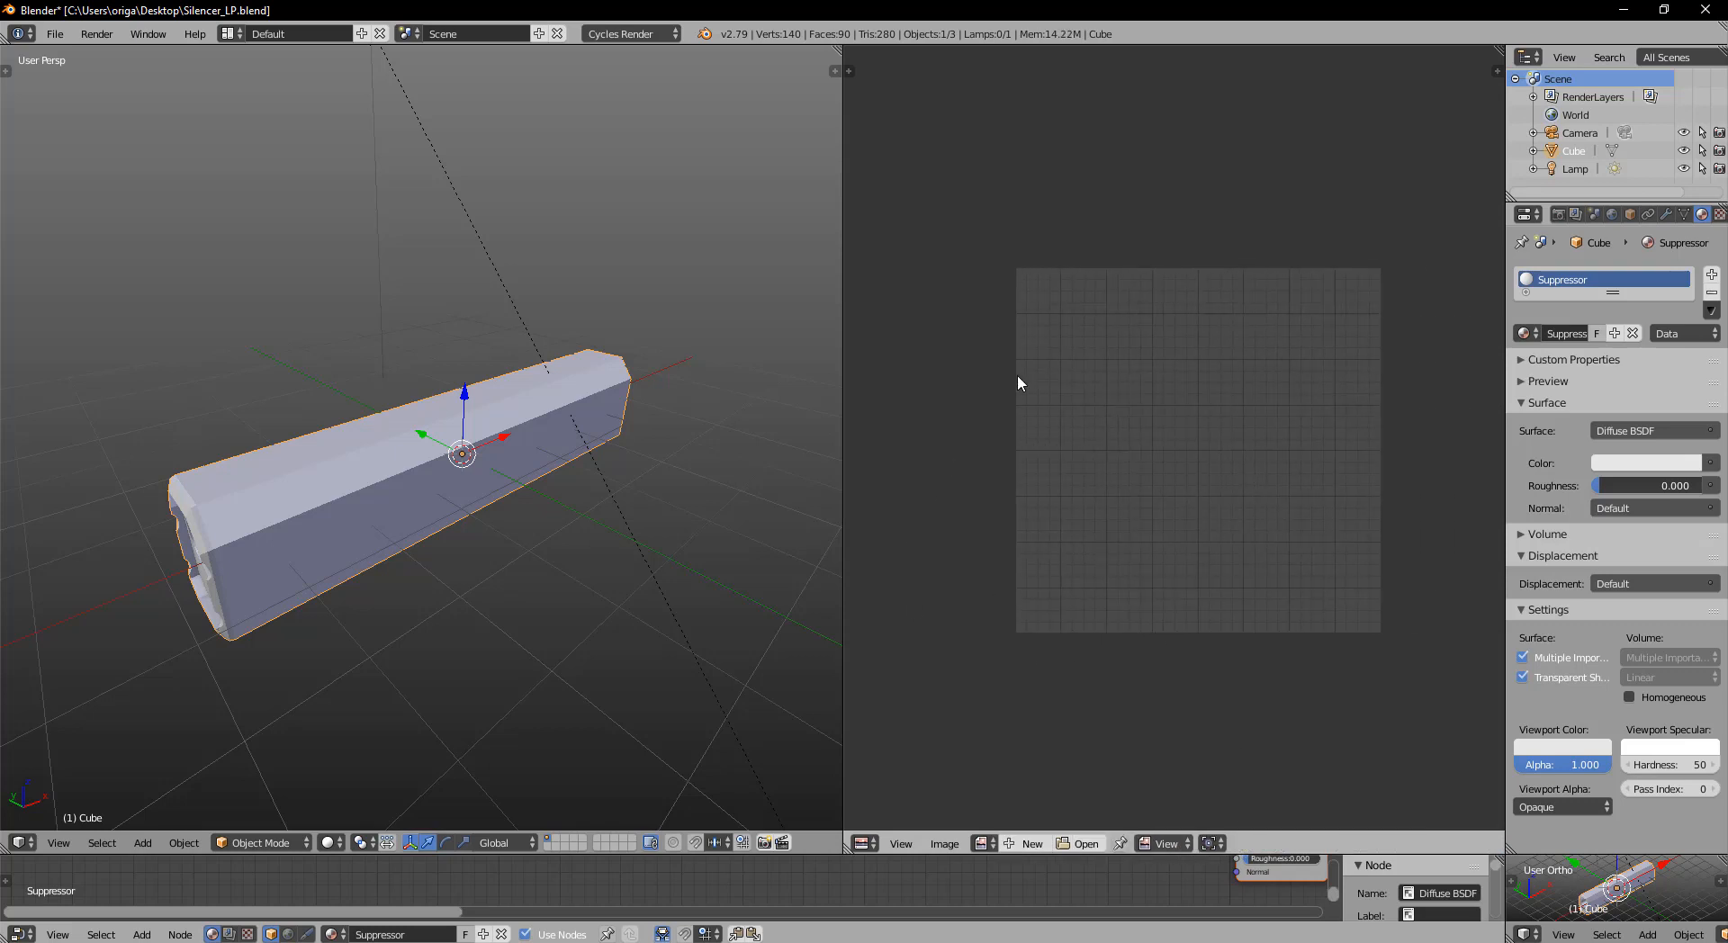
- Unwrap the whole silencer mesh with Smart UV Project, using an island margin of 0.03
{"action": "middle_click_drag", "start_coordinate": [456, 465], "coordinate": [574, 498]}
{"action": "key", "text": "Tab"}
{"action": "key", "text": "a"}
{"action": "key", "text": "u"}
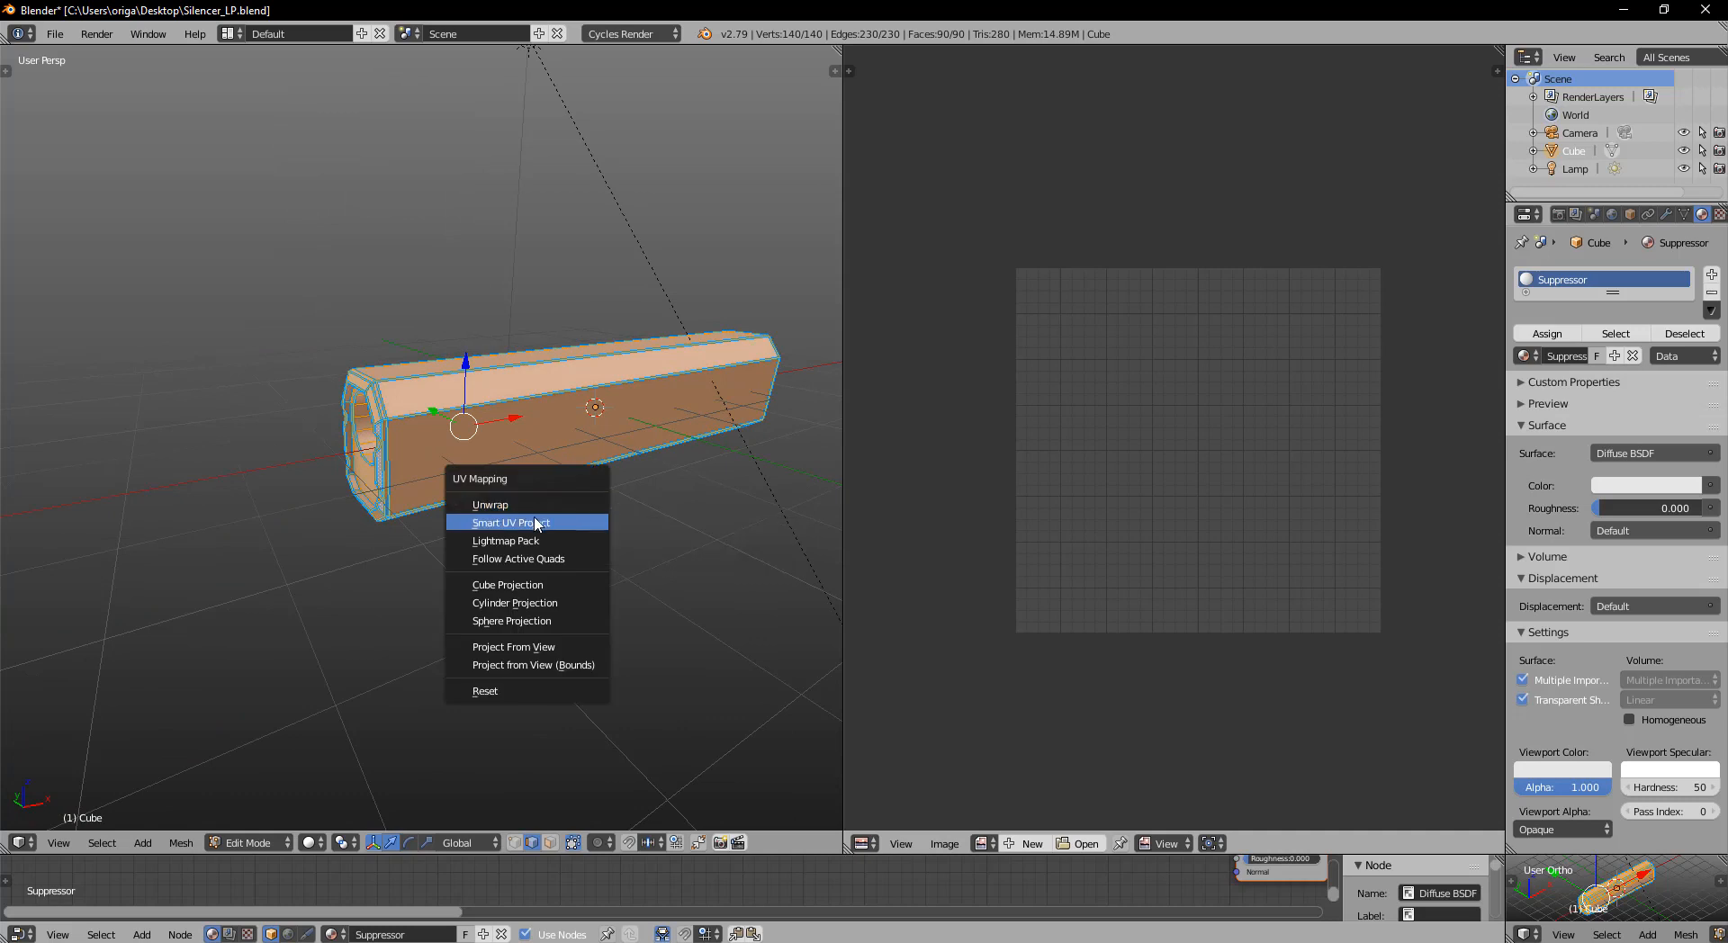
{"action": "left_click", "coordinate": [536, 523]}
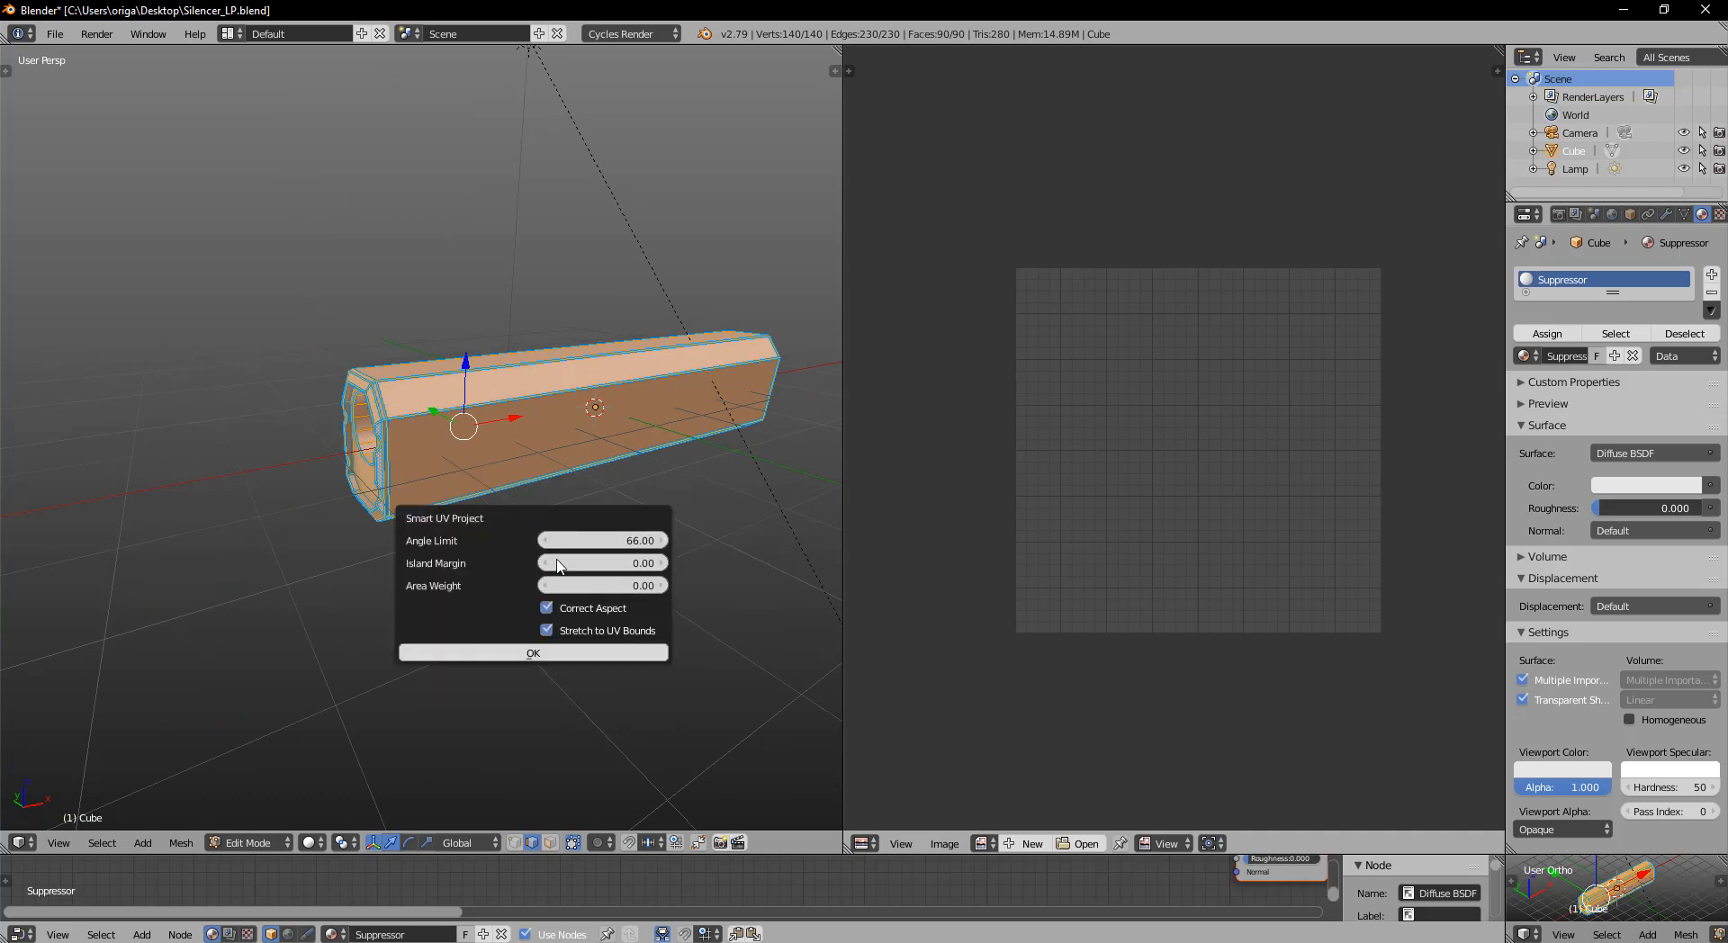
{"action": "left_click_drag", "start_coordinate": [560, 565], "coordinate": [583, 565]}
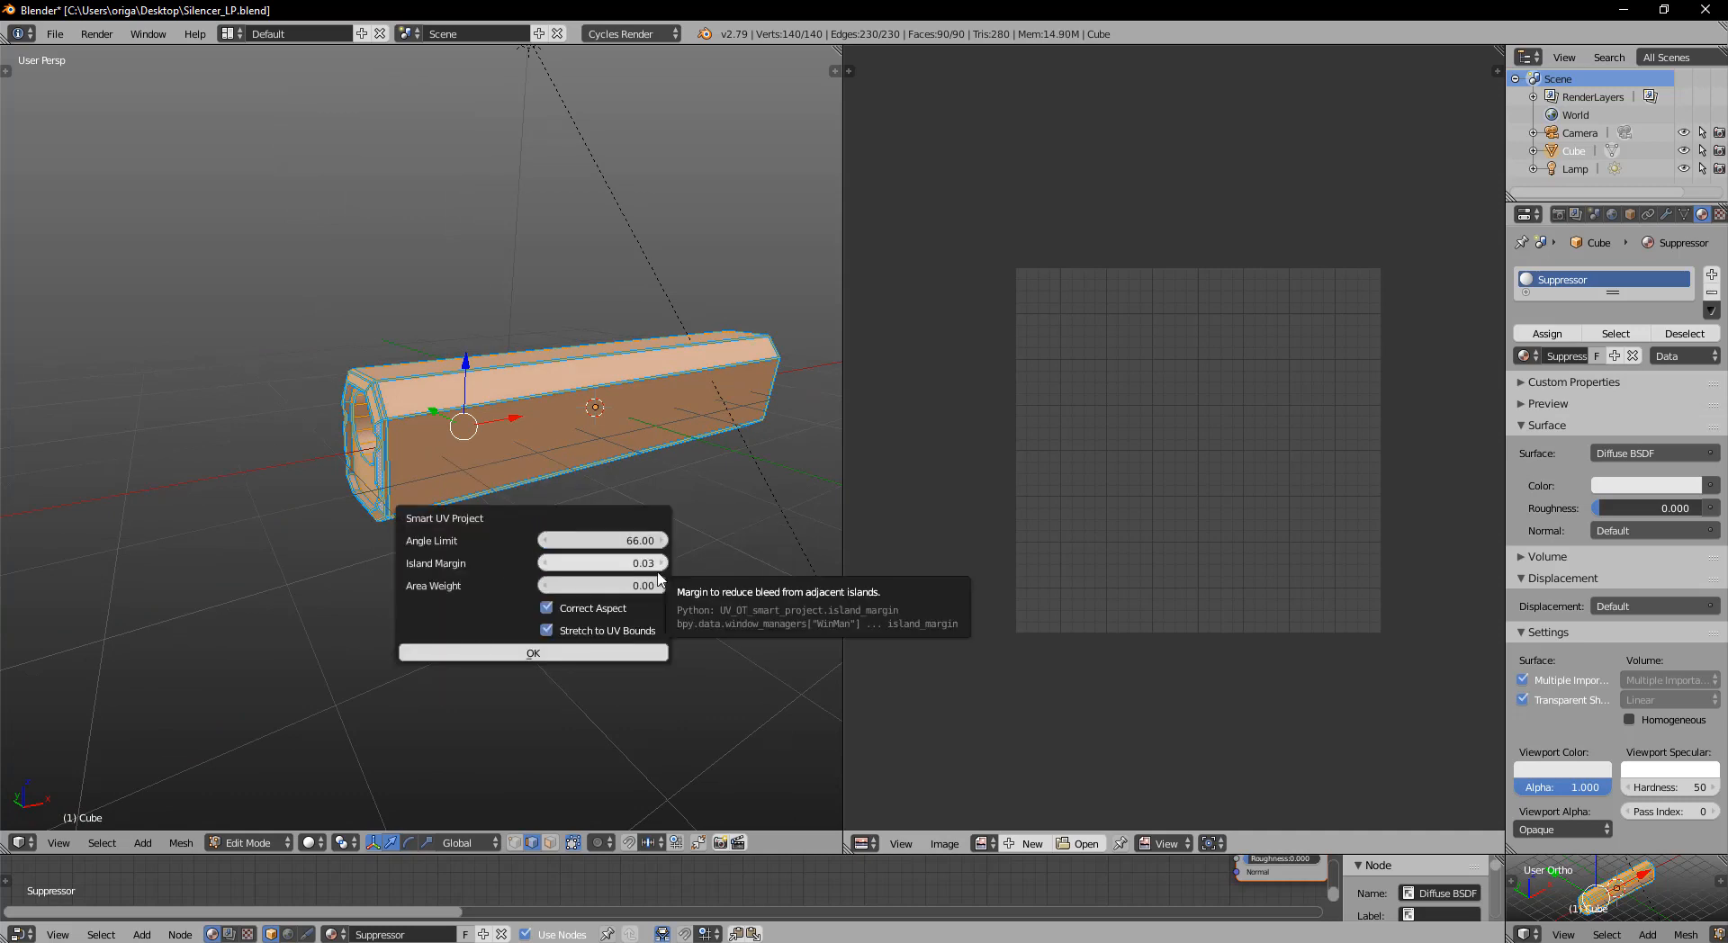
{"action": "left_click", "coordinate": [557, 653]}
- Examine the unwrapped UV islands and the silencer's recessed end
{"action": "scroll", "coordinate": [1321, 537], "scroll_direction": "up", "scroll_amount": 7}
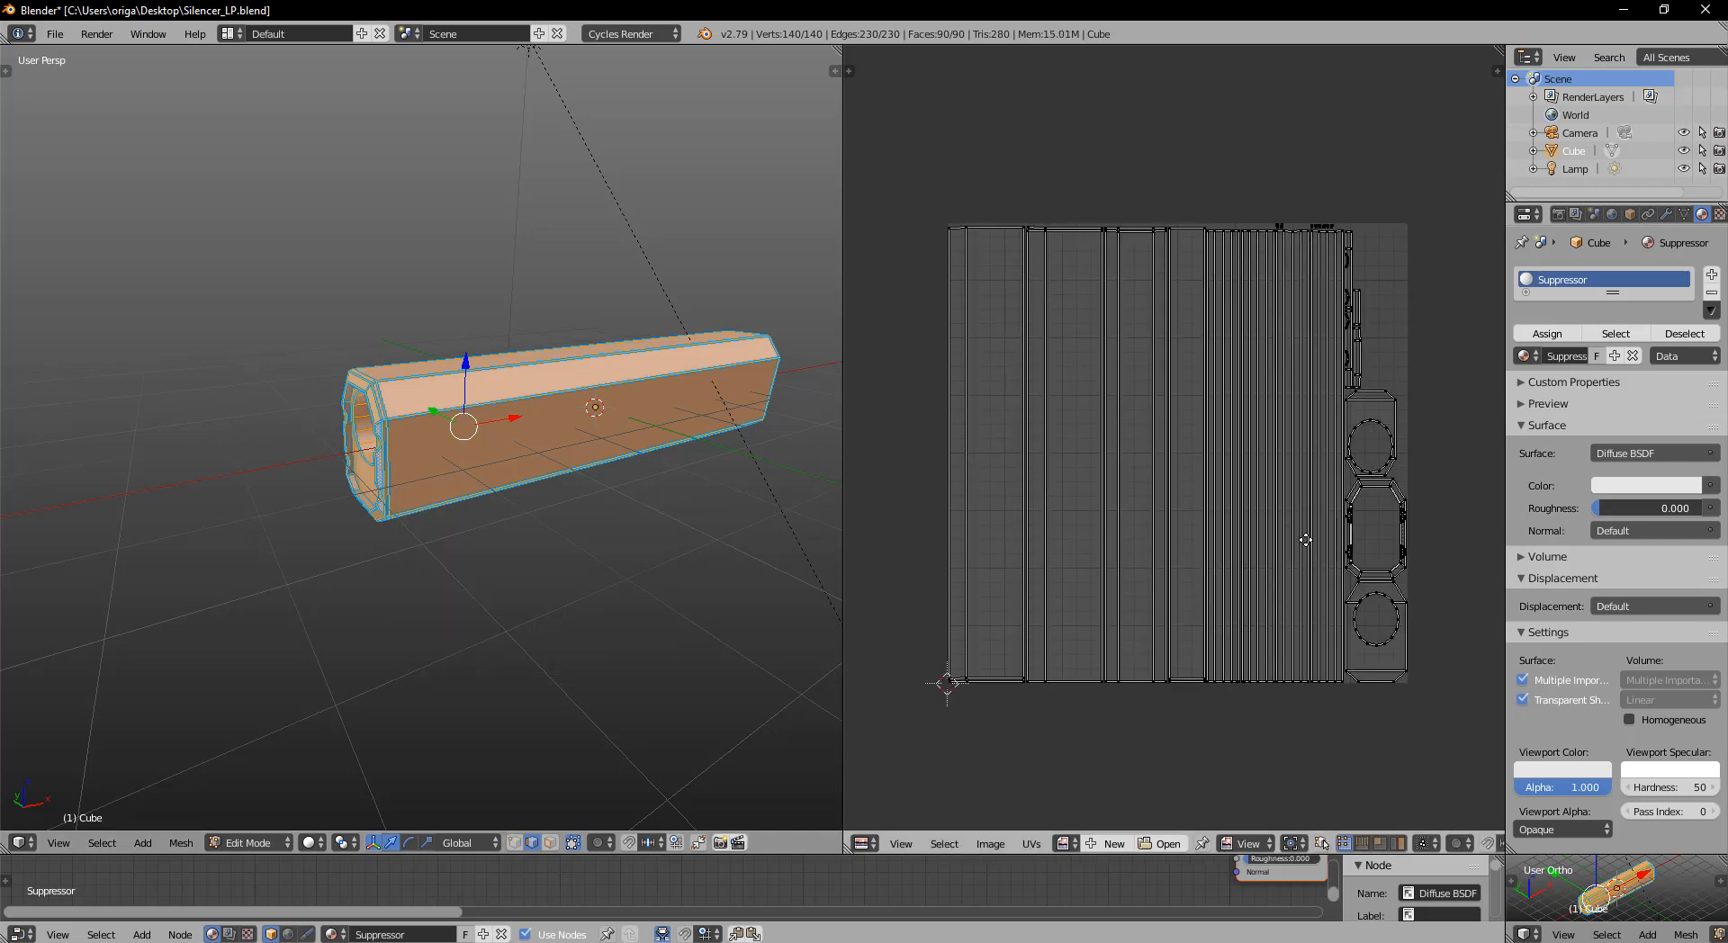
{"action": "scroll", "coordinate": [1212, 465], "scroll_direction": "down", "scroll_amount": 1}
{"action": "middle_click_drag", "start_coordinate": [1203, 512], "coordinate": [1274, 576]}
{"action": "scroll", "coordinate": [1161, 637], "scroll_direction": "down", "scroll_amount": 4}
{"action": "scroll", "coordinate": [1161, 593], "scroll_direction": "up", "scroll_amount": 4}
{"action": "middle_click_drag", "start_coordinate": [1216, 396], "coordinate": [1235, 490]}
{"action": "scroll", "coordinate": [1161, 592], "scroll_direction": "up", "scroll_amount": 4}
{"action": "key", "text": "Tab"}
{"action": "middle_click_drag", "start_coordinate": [504, 423], "coordinate": [495, 491]}
{"action": "scroll", "coordinate": [996, 522], "scroll_direction": "down", "scroll_amount": 4}
{"action": "scroll", "coordinate": [995, 514], "scroll_direction": "down", "scroll_amount": 7}
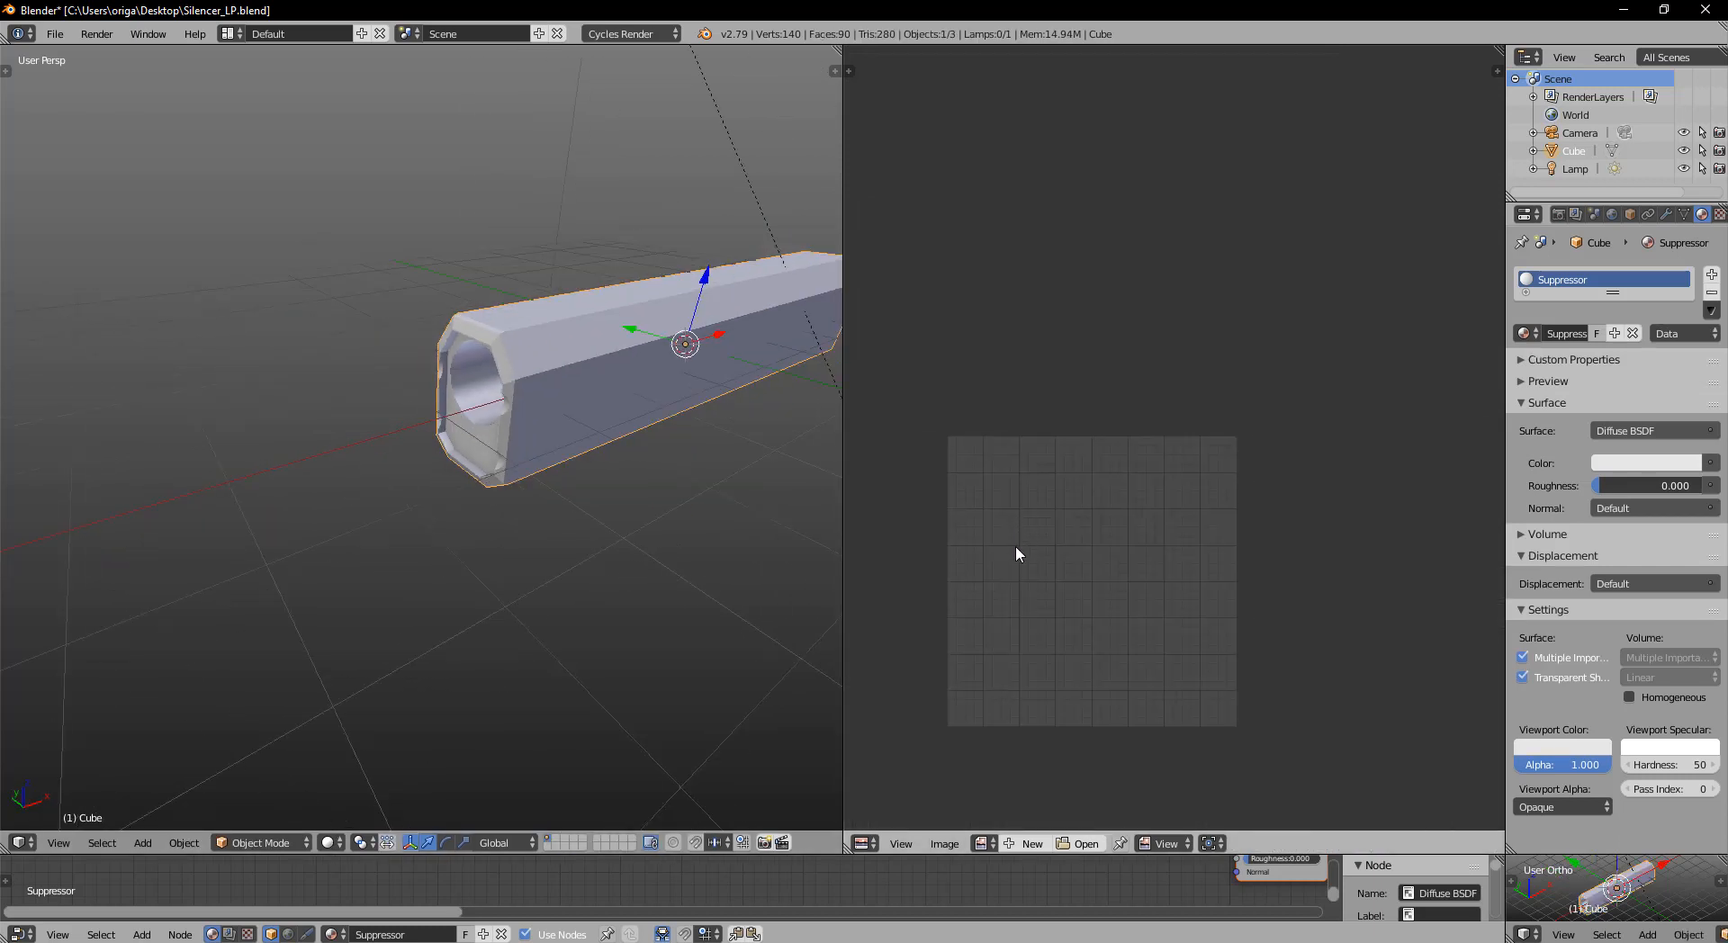
{"action": "middle_click_drag", "start_coordinate": [1015, 545], "coordinate": [1092, 431]}
- Triangulate the large lower face around the bore inside the silencer's recessed end
{"action": "key", "text": "Tab"}
{"action": "middle_click_drag", "start_coordinate": [542, 433], "coordinate": [521, 456], "text": "shift"}
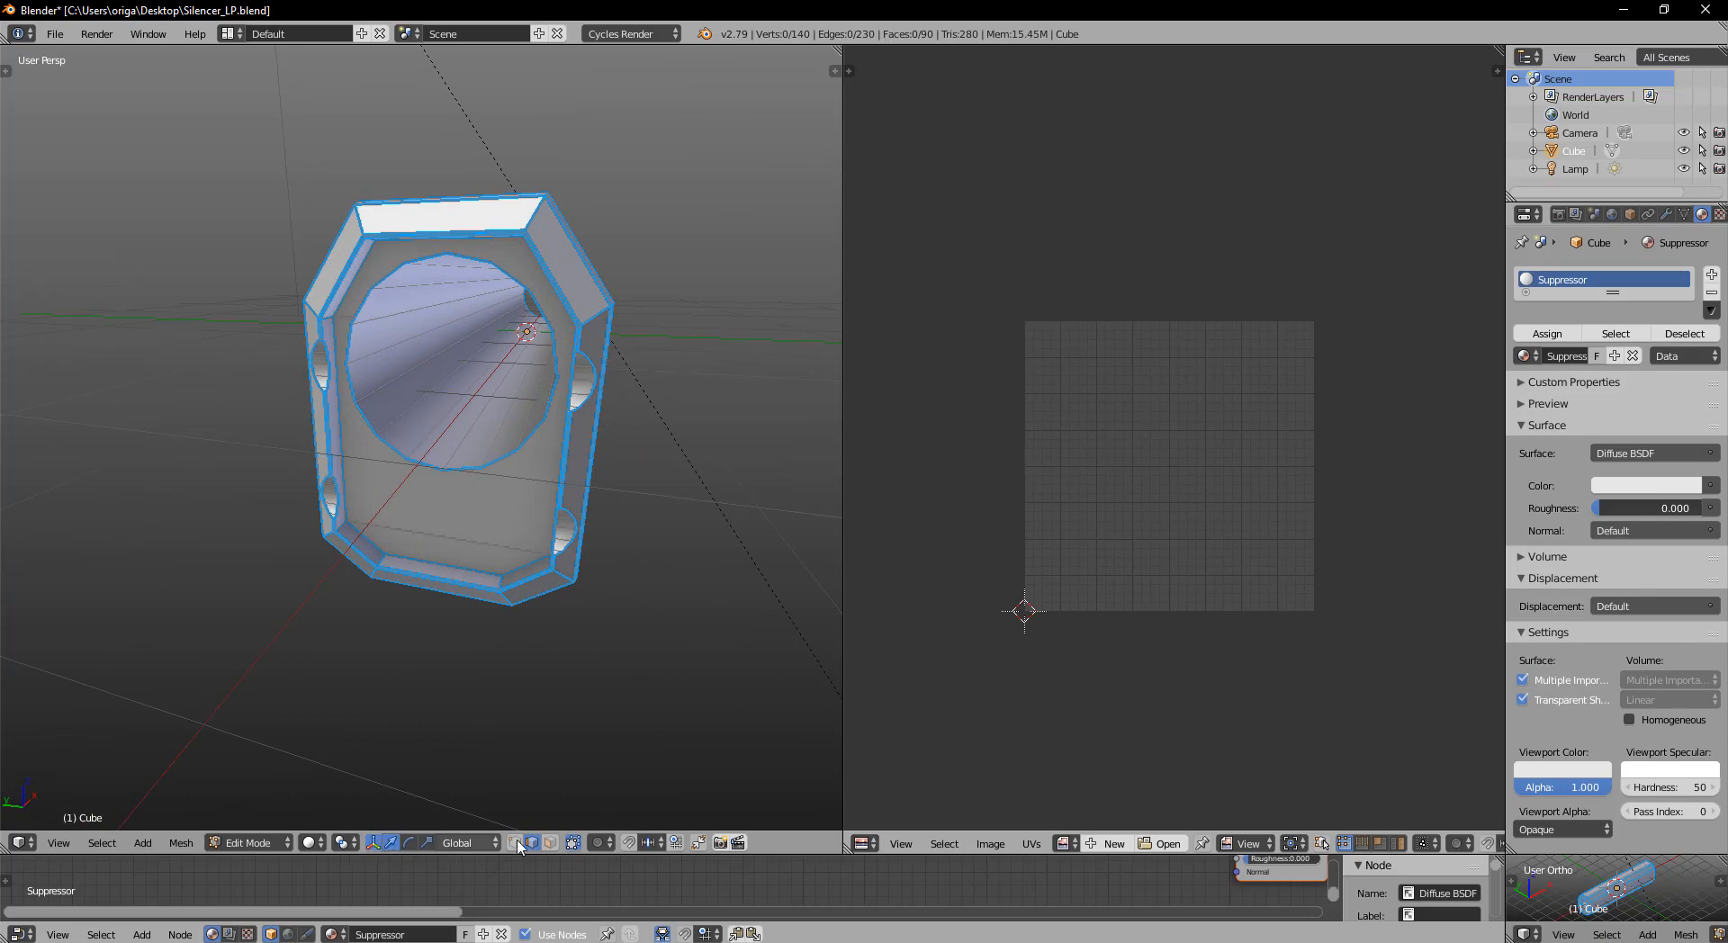
{"action": "right_click", "coordinate": [458, 510]}
{"action": "key", "text": "KP_Decimal"}
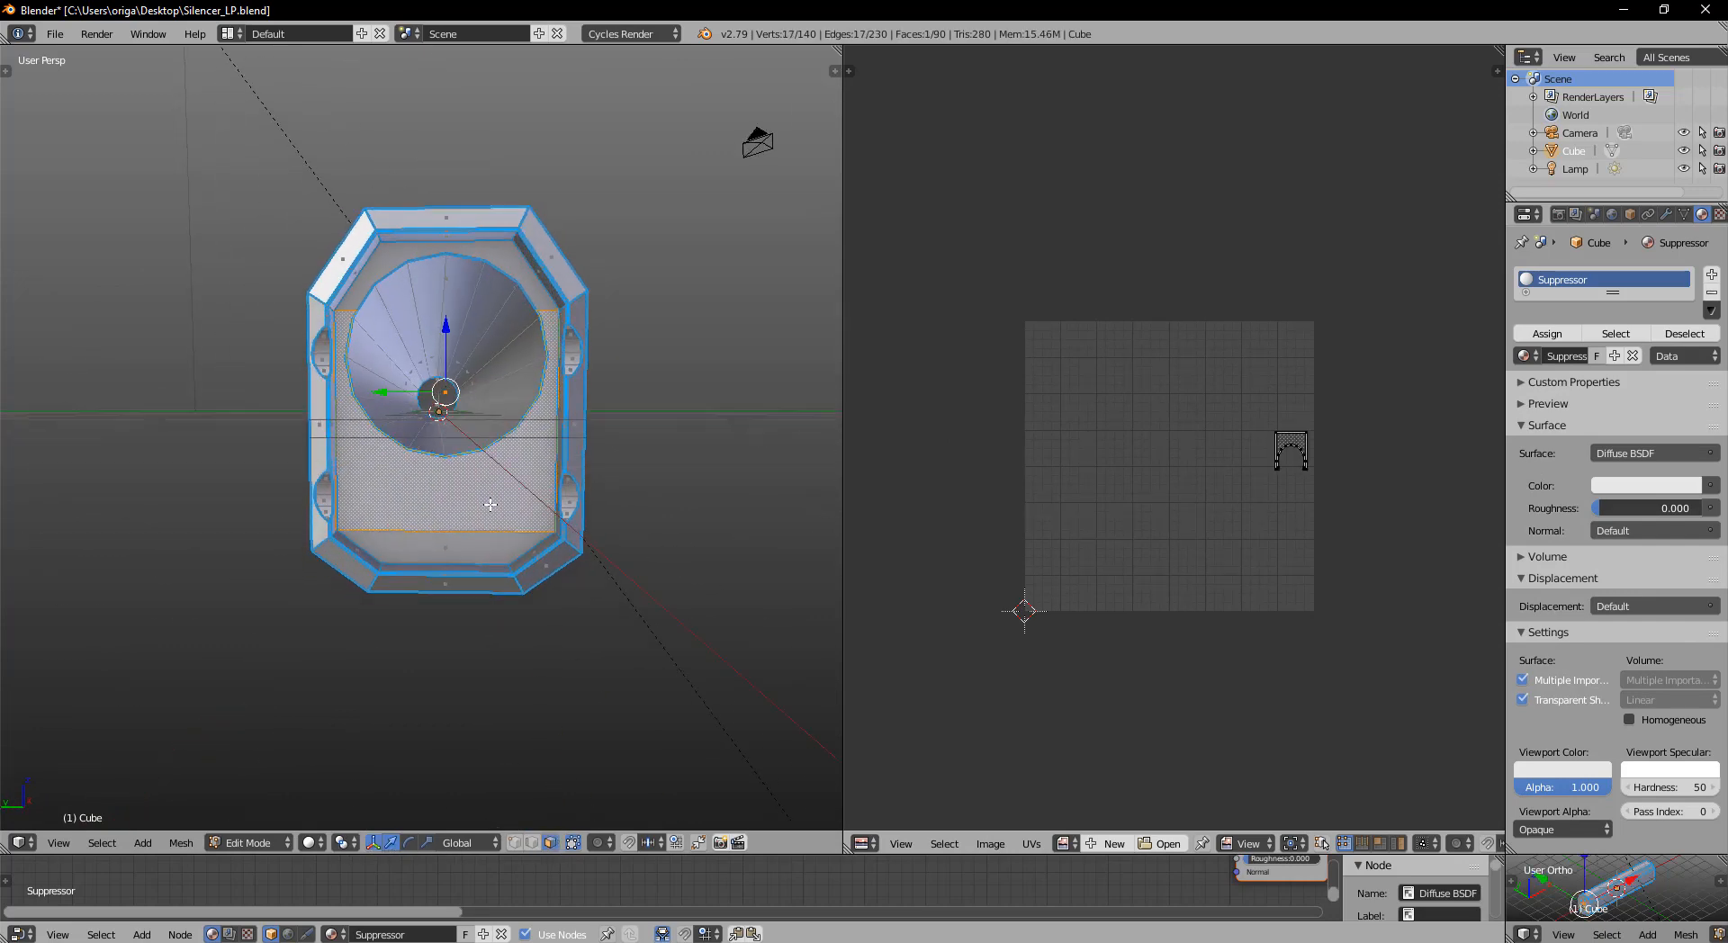
{"action": "middle_click_drag", "start_coordinate": [502, 496], "coordinate": [616, 433]}
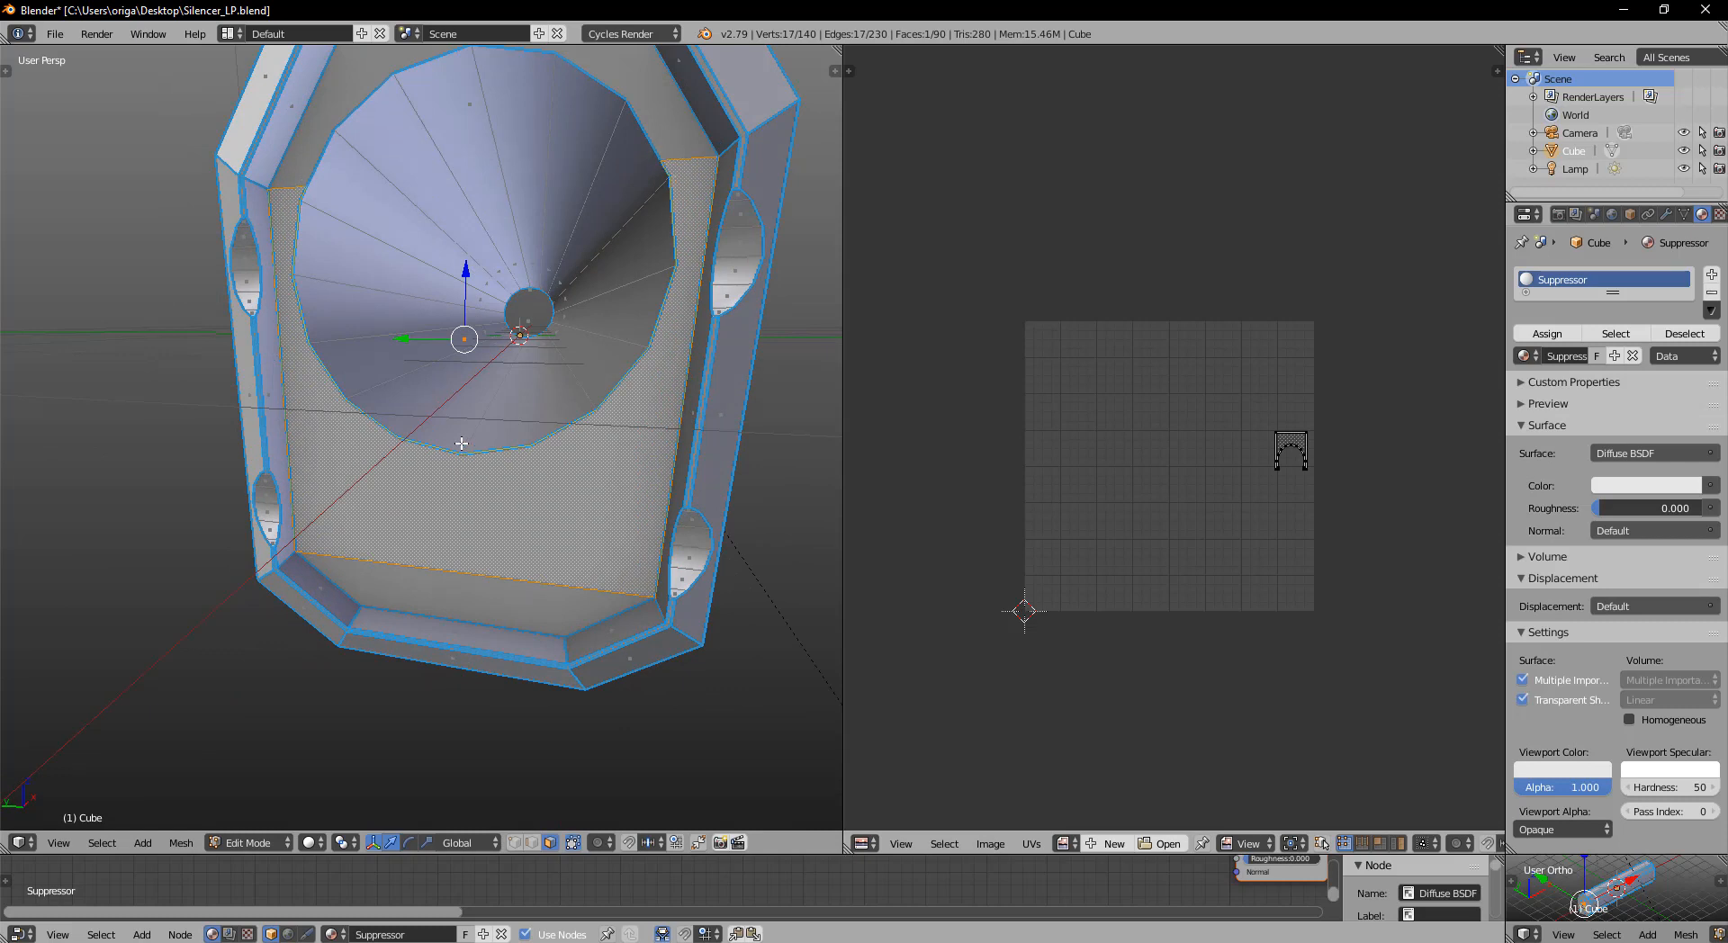
{"action": "key", "text": "ctrl+t"}
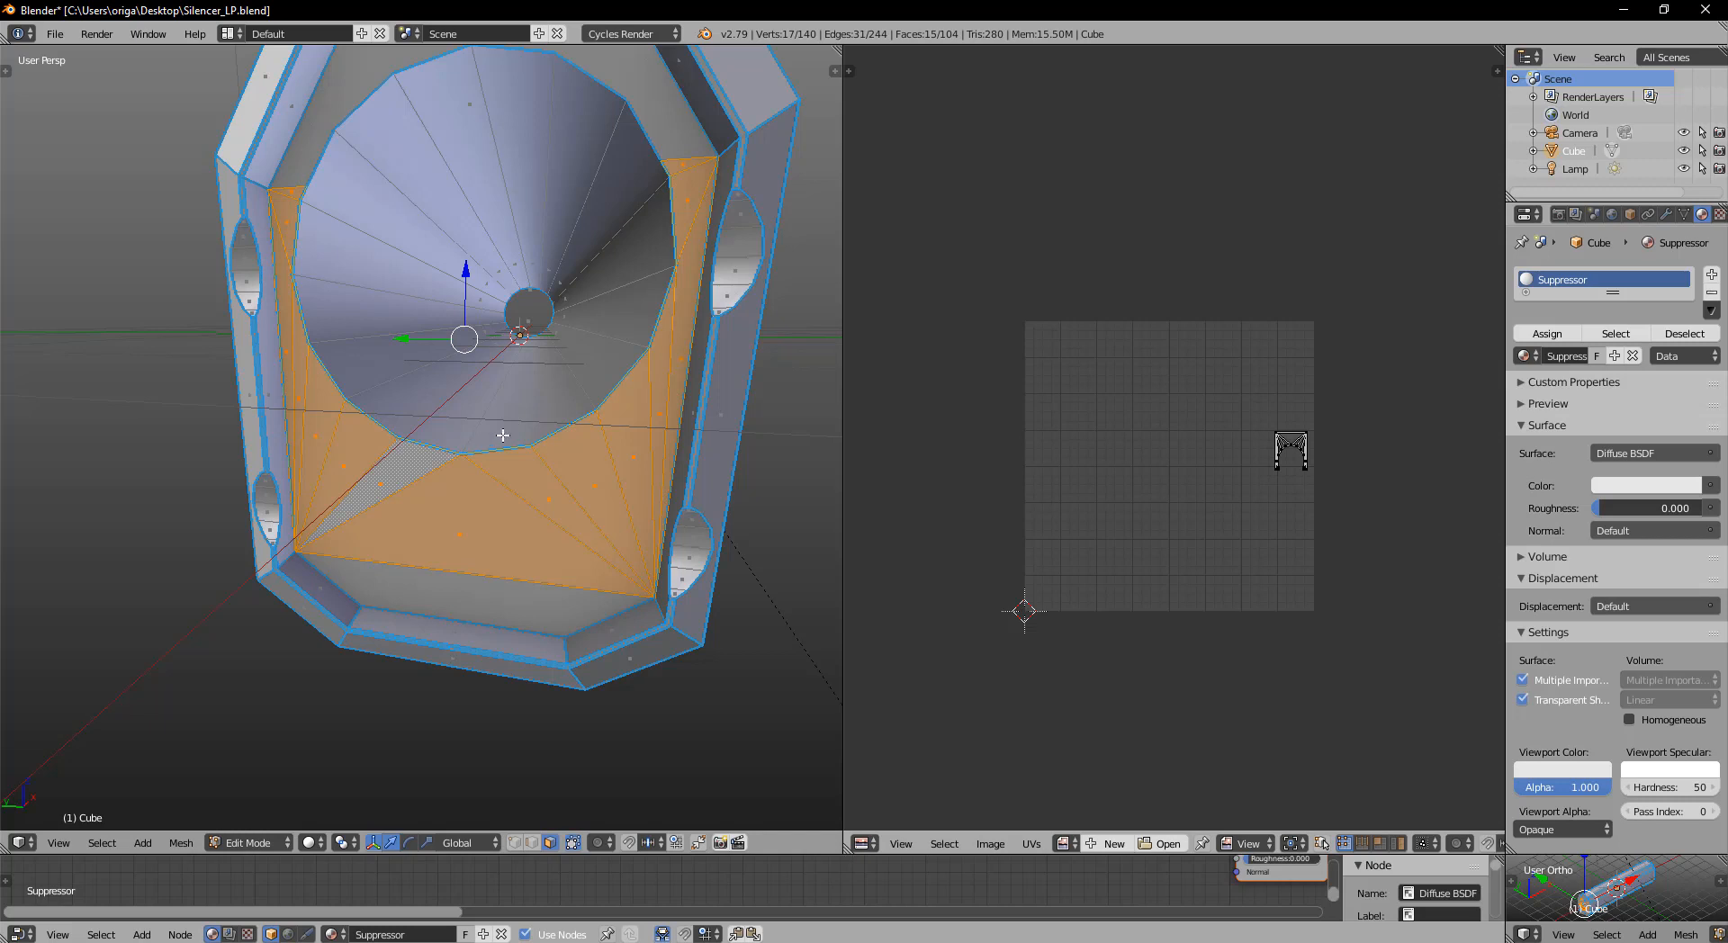
- Start the Screencast Keys display in the 3D view
{"action": "key", "text": "n"}
{"action": "scroll", "coordinate": [727, 747], "scroll_direction": "down", "scroll_amount": 7}
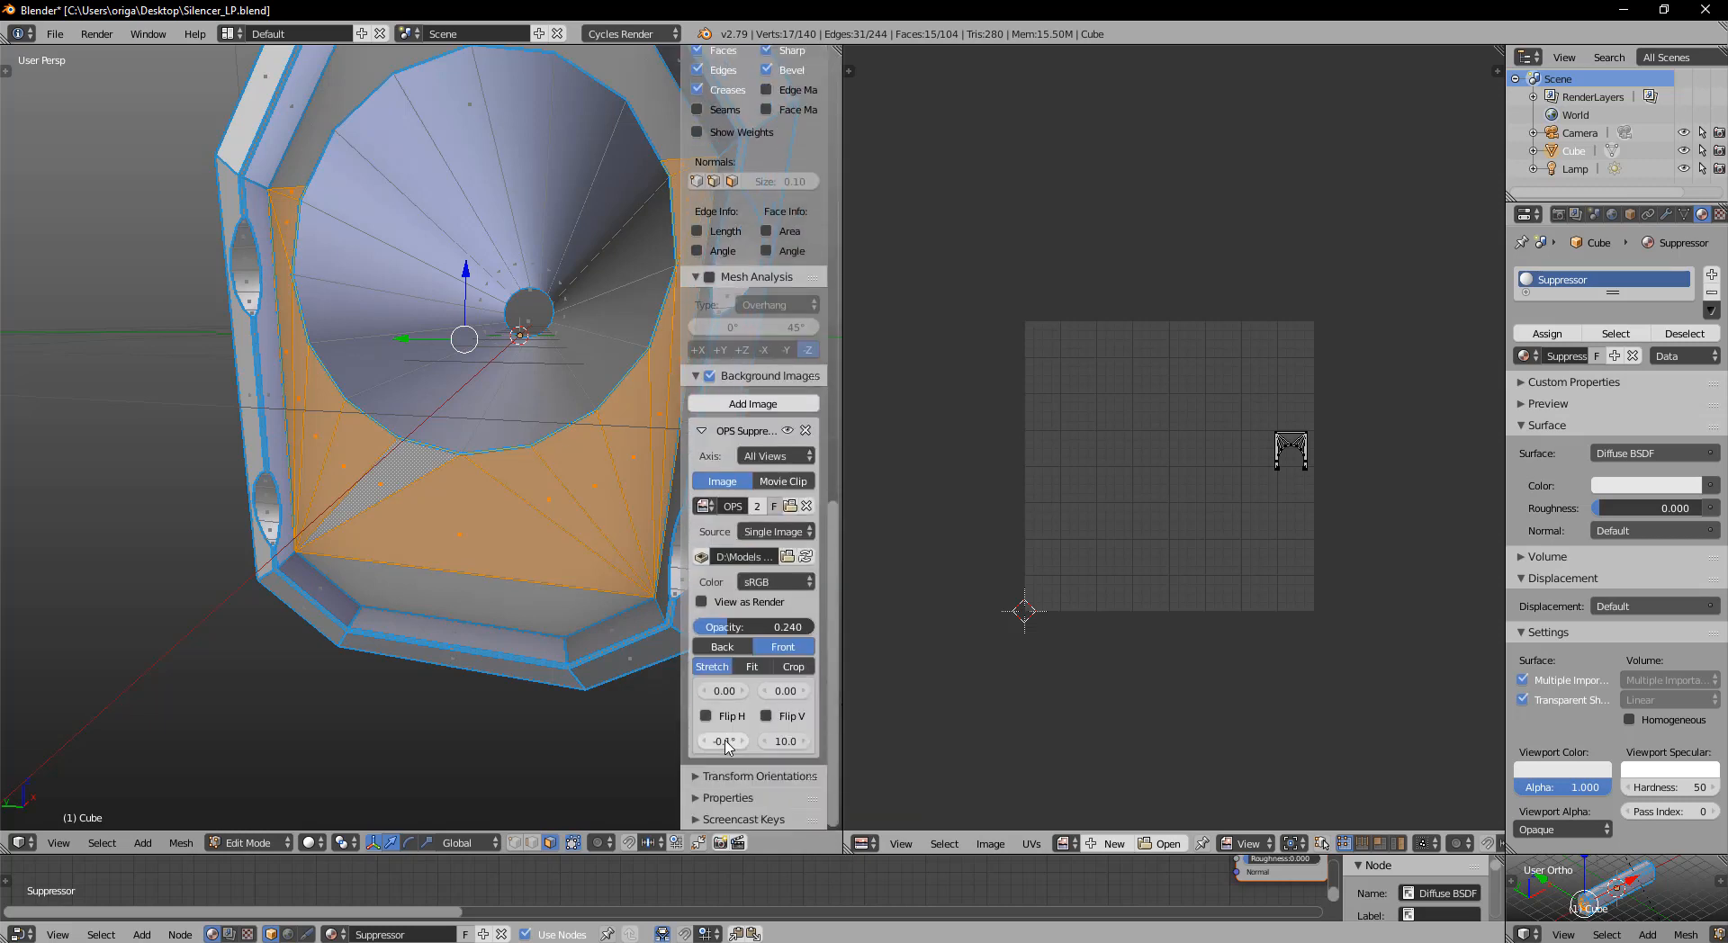
{"action": "scroll", "coordinate": [729, 821], "scroll_direction": "down", "scroll_amount": 1}
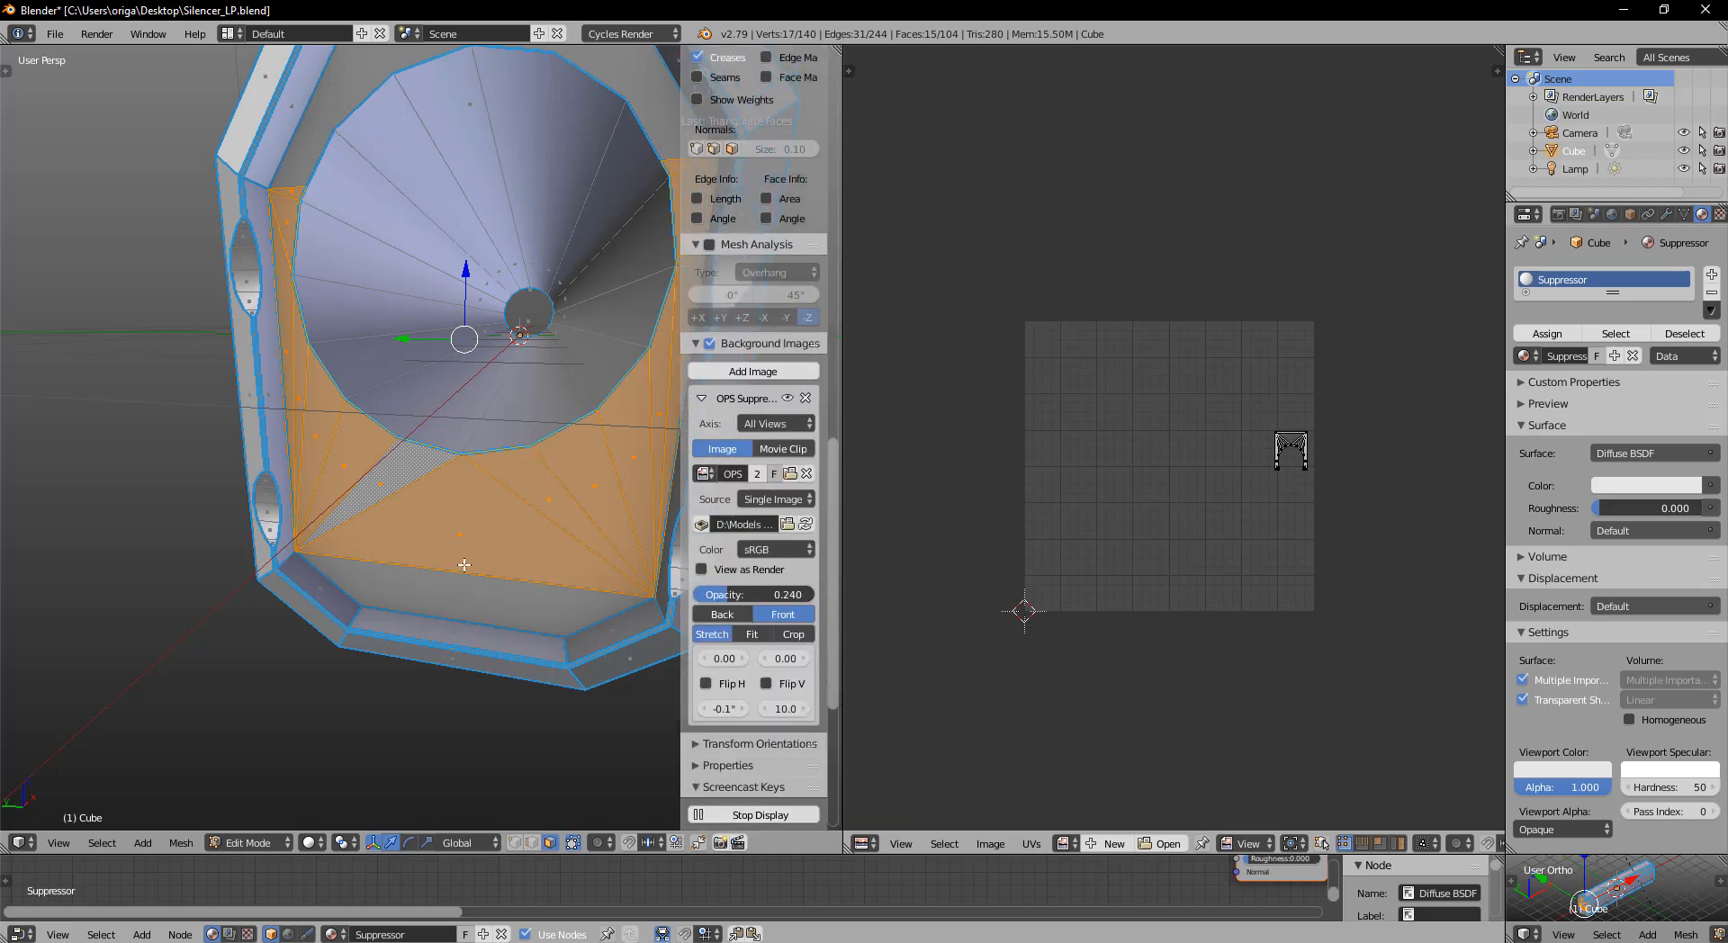
{"action": "key", "text": "n"}
- Triangulate the upper face around the bore inside the silencer's recessed end
{"action": "middle_click_drag", "start_coordinate": [576, 331], "coordinate": [556, 426]}
{"action": "right_click", "coordinate": [272, 392]}
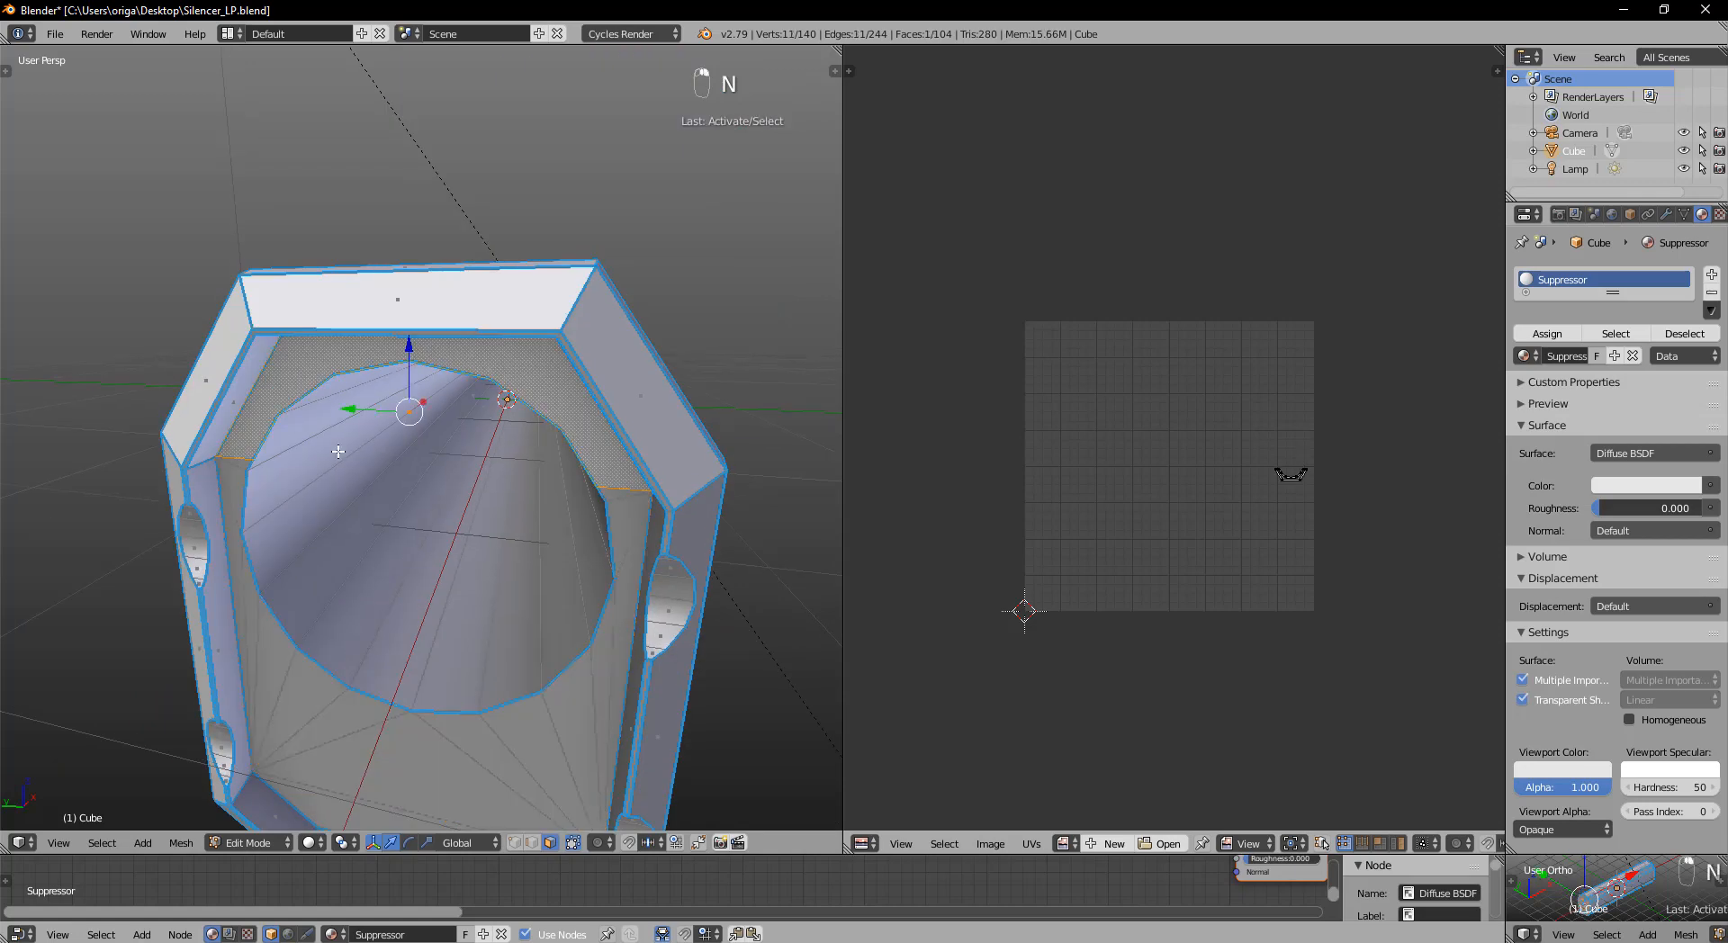
{"action": "key", "text": "ctrl+t"}
- Merge the UV/Image Editor area back into the 3D view and triangulate the large face around the bore on the flat end
{"action": "scroll", "coordinate": [399, 446], "scroll_direction": "down", "scroll_amount": 5}
{"action": "middle_click_drag", "start_coordinate": [398, 445], "coordinate": [578, 511]}
{"action": "scroll", "coordinate": [626, 476], "scroll_direction": "down", "scroll_amount": 2}
{"action": "right_click", "coordinate": [682, 601]}
{"action": "middle_click_drag", "start_coordinate": [662, 599], "coordinate": [469, 580], "text": "shift"}
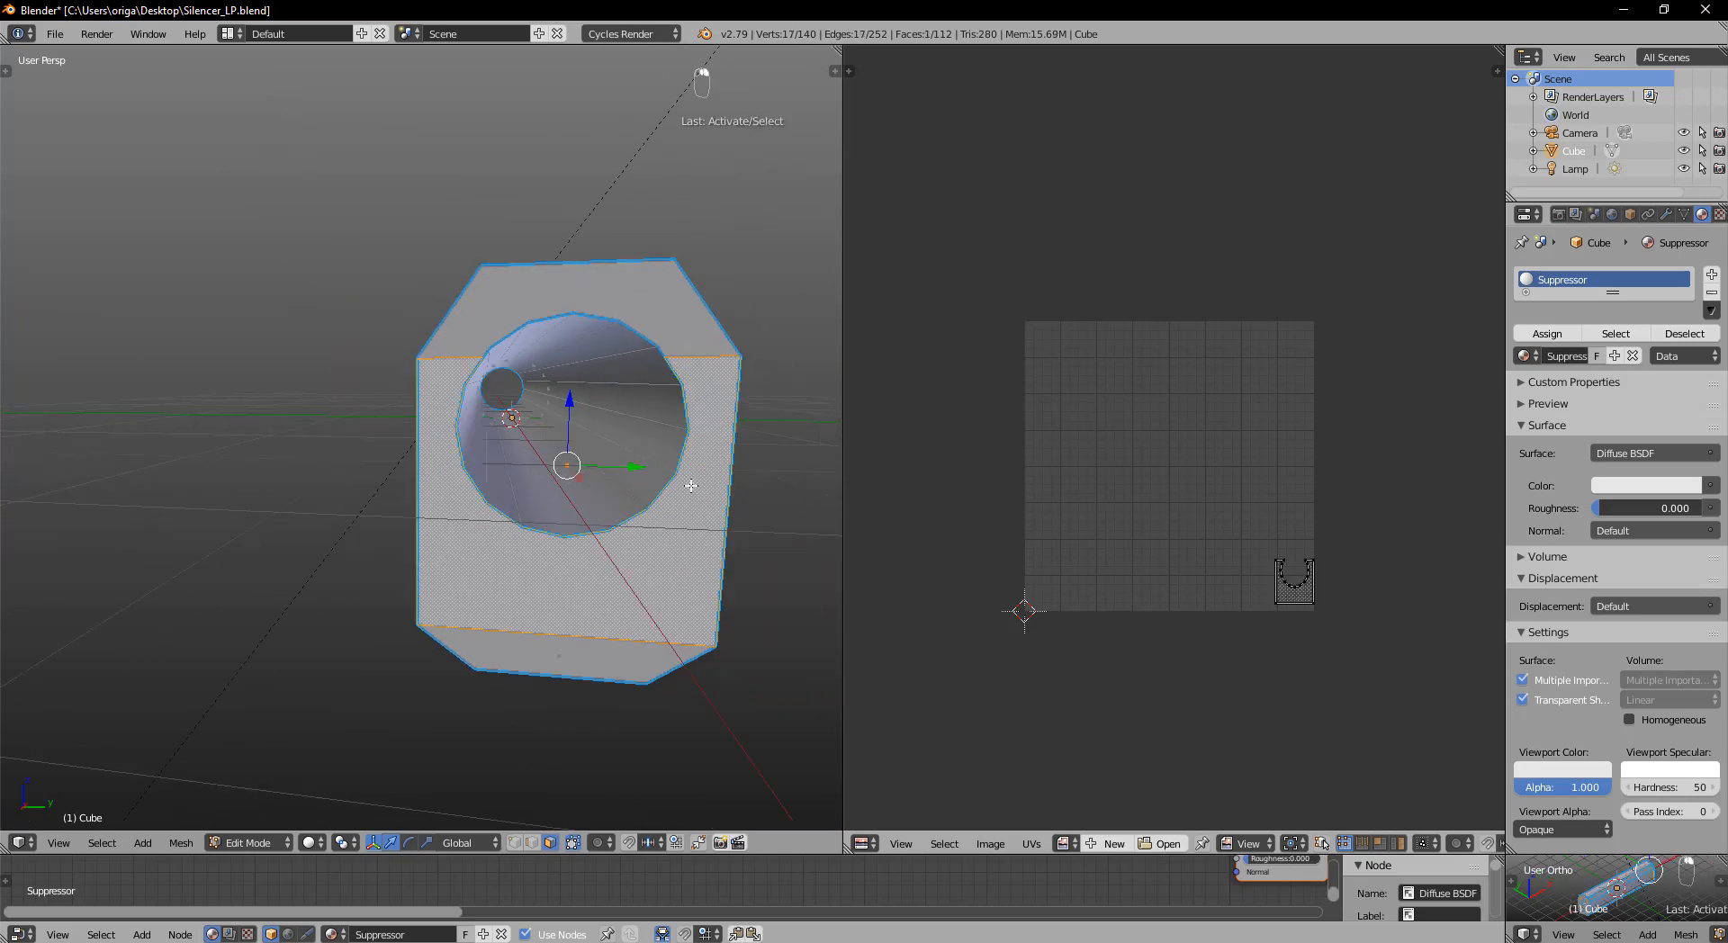
{"action": "left_click_drag", "start_coordinate": [839, 49], "coordinate": [990, 54]}
{"action": "middle_click_drag", "start_coordinate": [948, 550], "coordinate": [818, 490]}
{"action": "key", "text": "ctrl+t"}
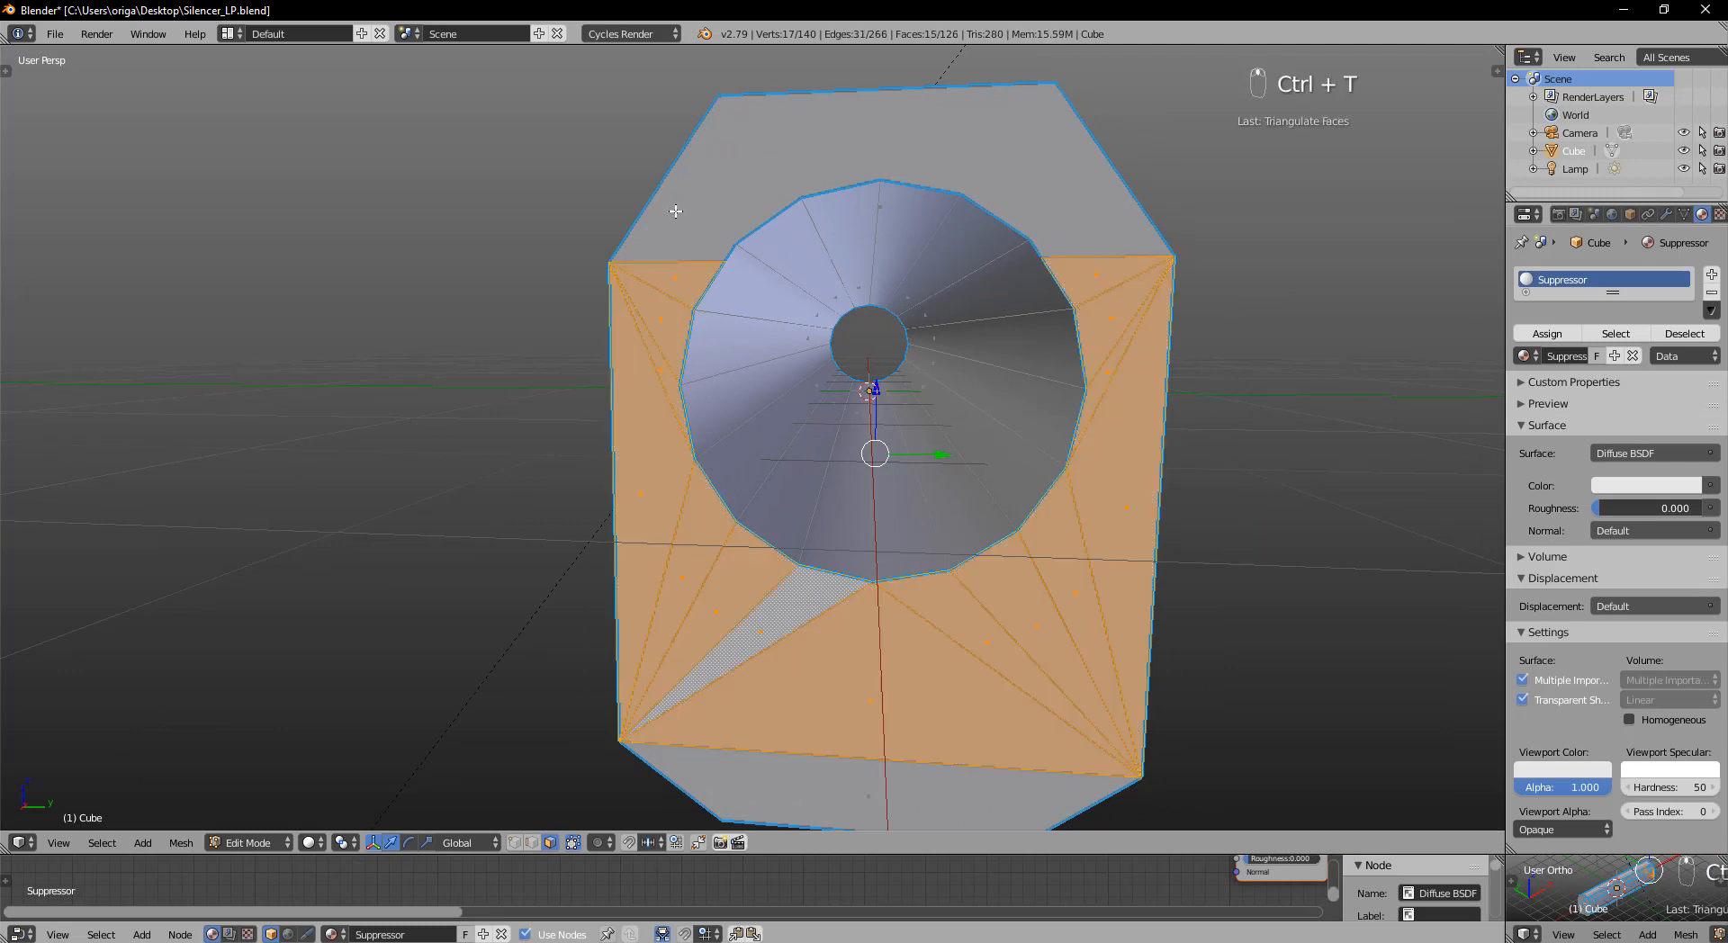
- Triangulate the upper face around the bore on the flat end and return to Object Mode
{"action": "key", "text": "ctrl+t"}
{"action": "middle_click_drag", "start_coordinate": [894, 628], "coordinate": [791, 564]}
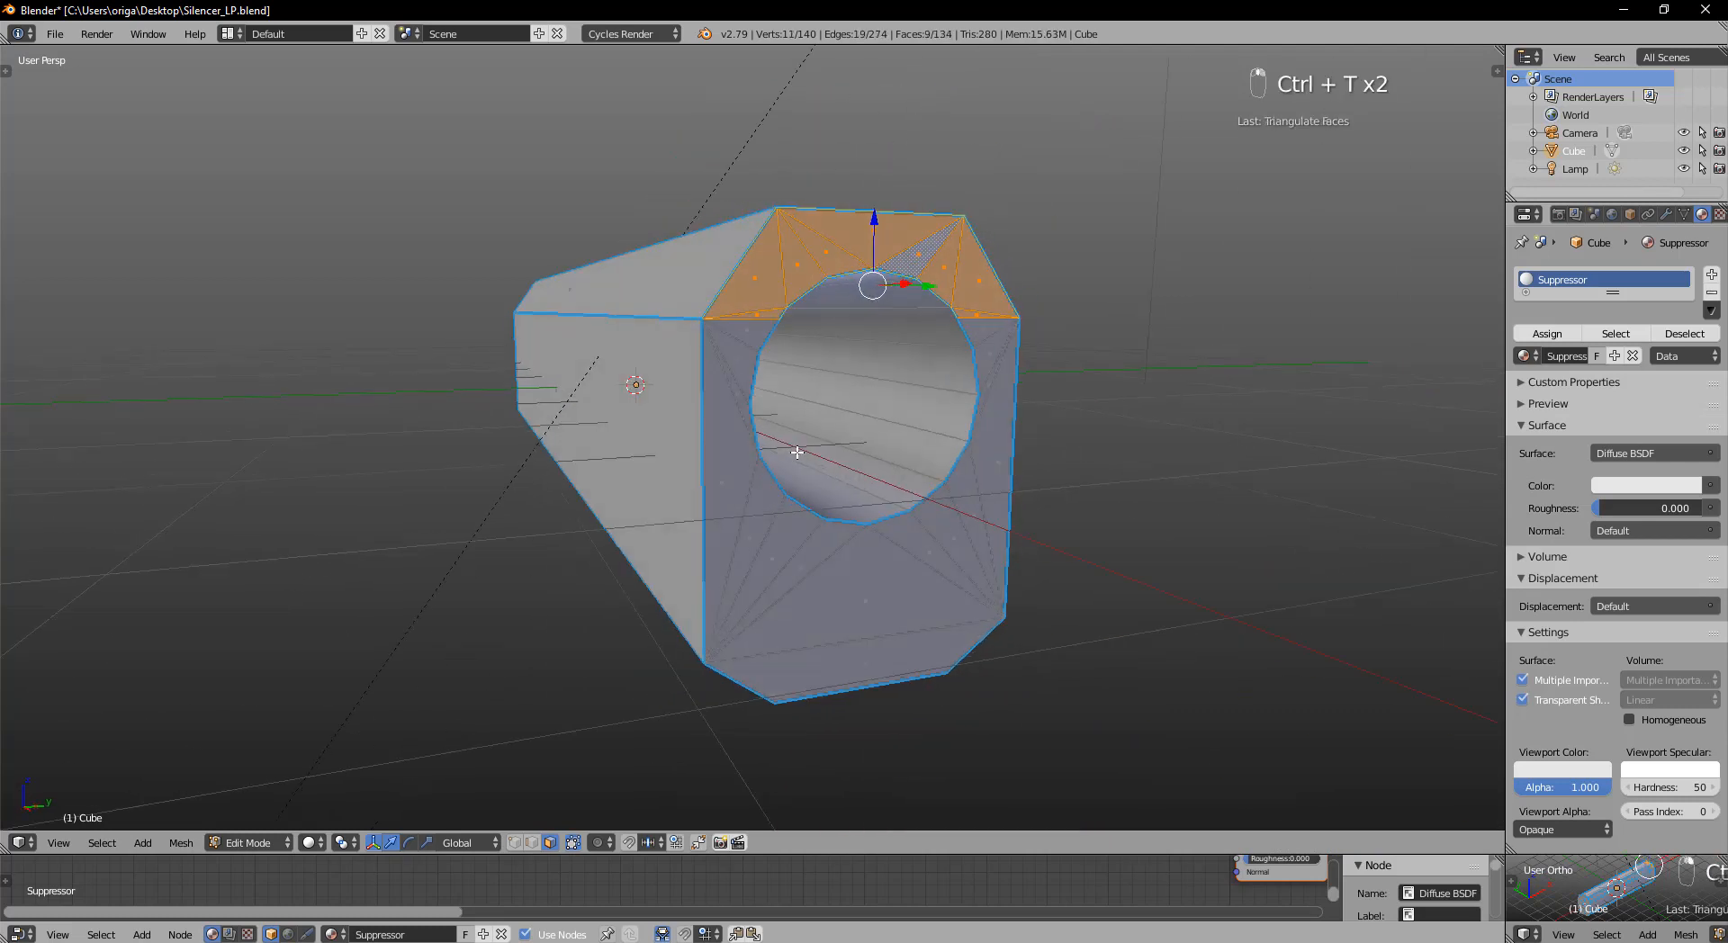
{"action": "key", "text": "a"}
{"action": "key", "text": "Tab"}
{"action": "scroll", "coordinate": [594, 532], "scroll_direction": "down", "scroll_amount": 3}
{"action": "middle_click_drag", "start_coordinate": [594, 532], "coordinate": [660, 490]}
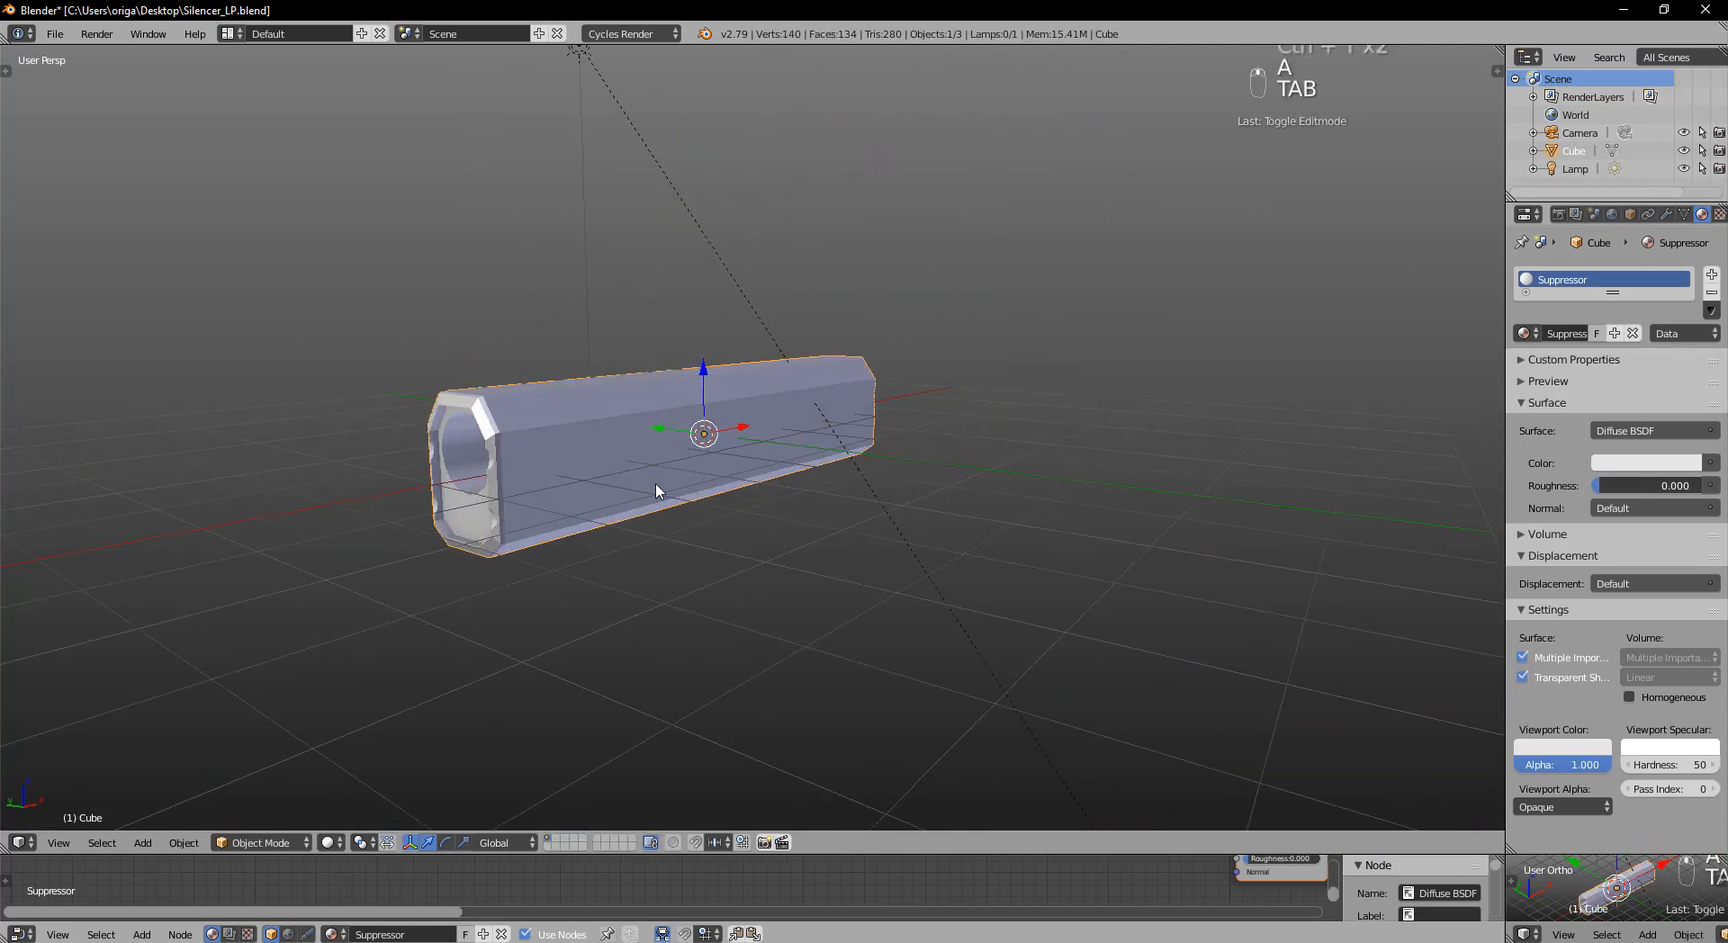
{"action": "scroll", "coordinate": [724, 479], "scroll_direction": "up", "scroll_amount": 3}
- Save the low-poly file and export it to the Desktop as Silencer_LP.fbx
{"action": "key", "text": "ctrl+s"}
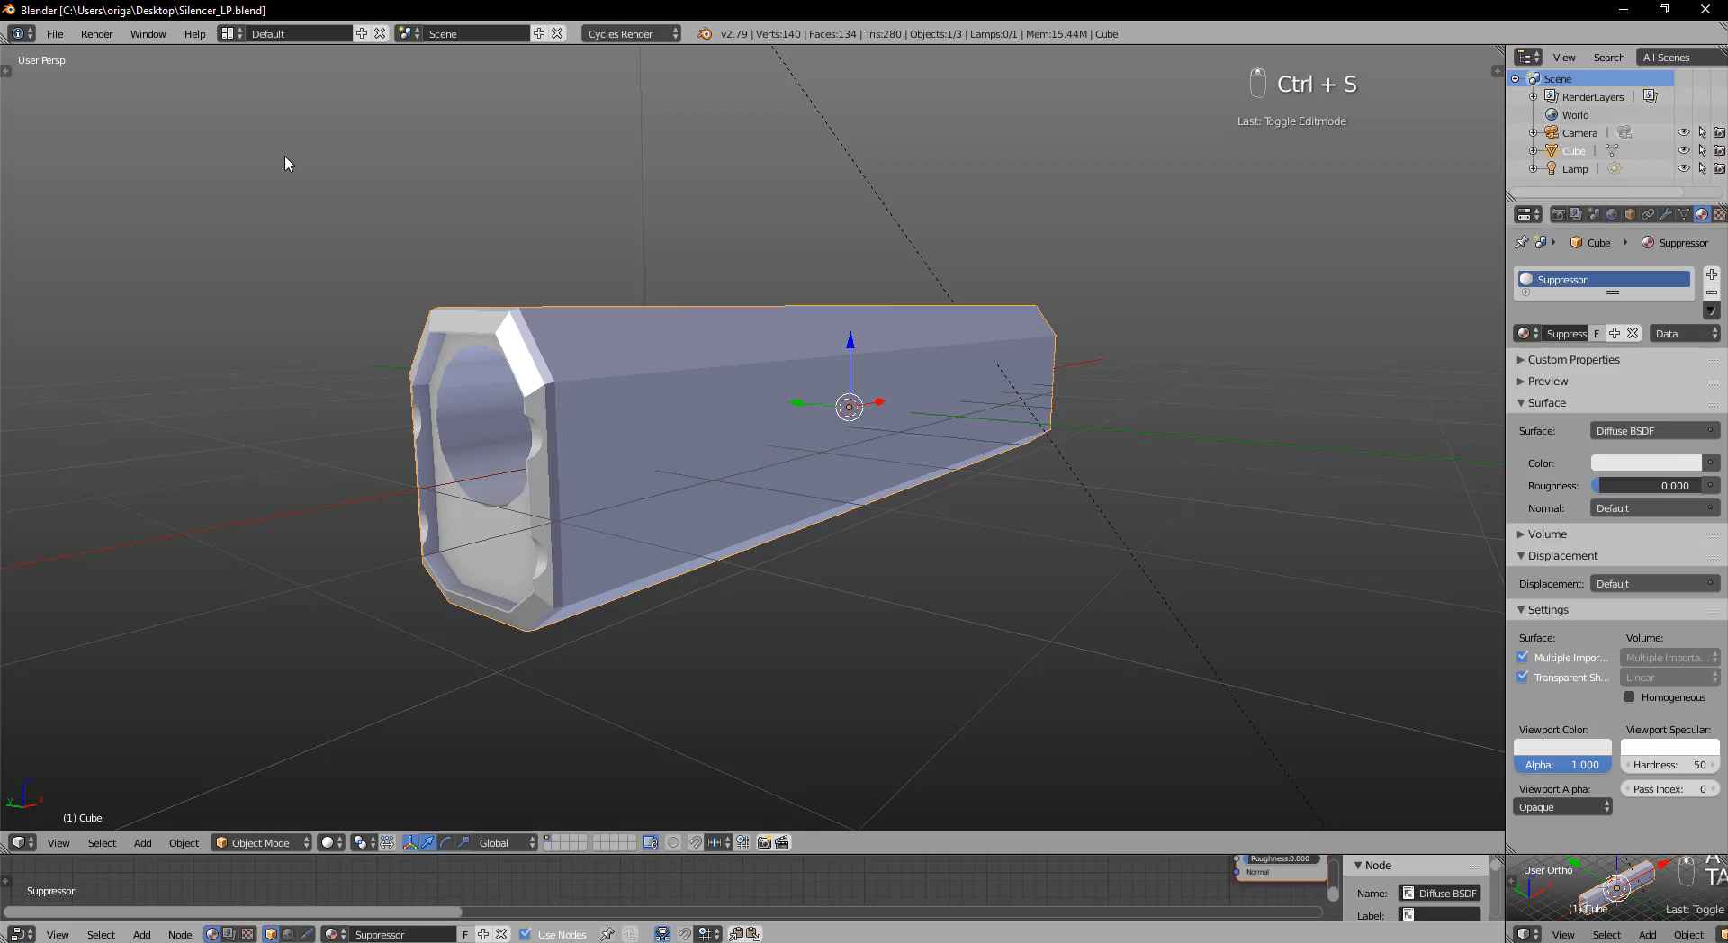
{"action": "left_click", "coordinate": [56, 33]}
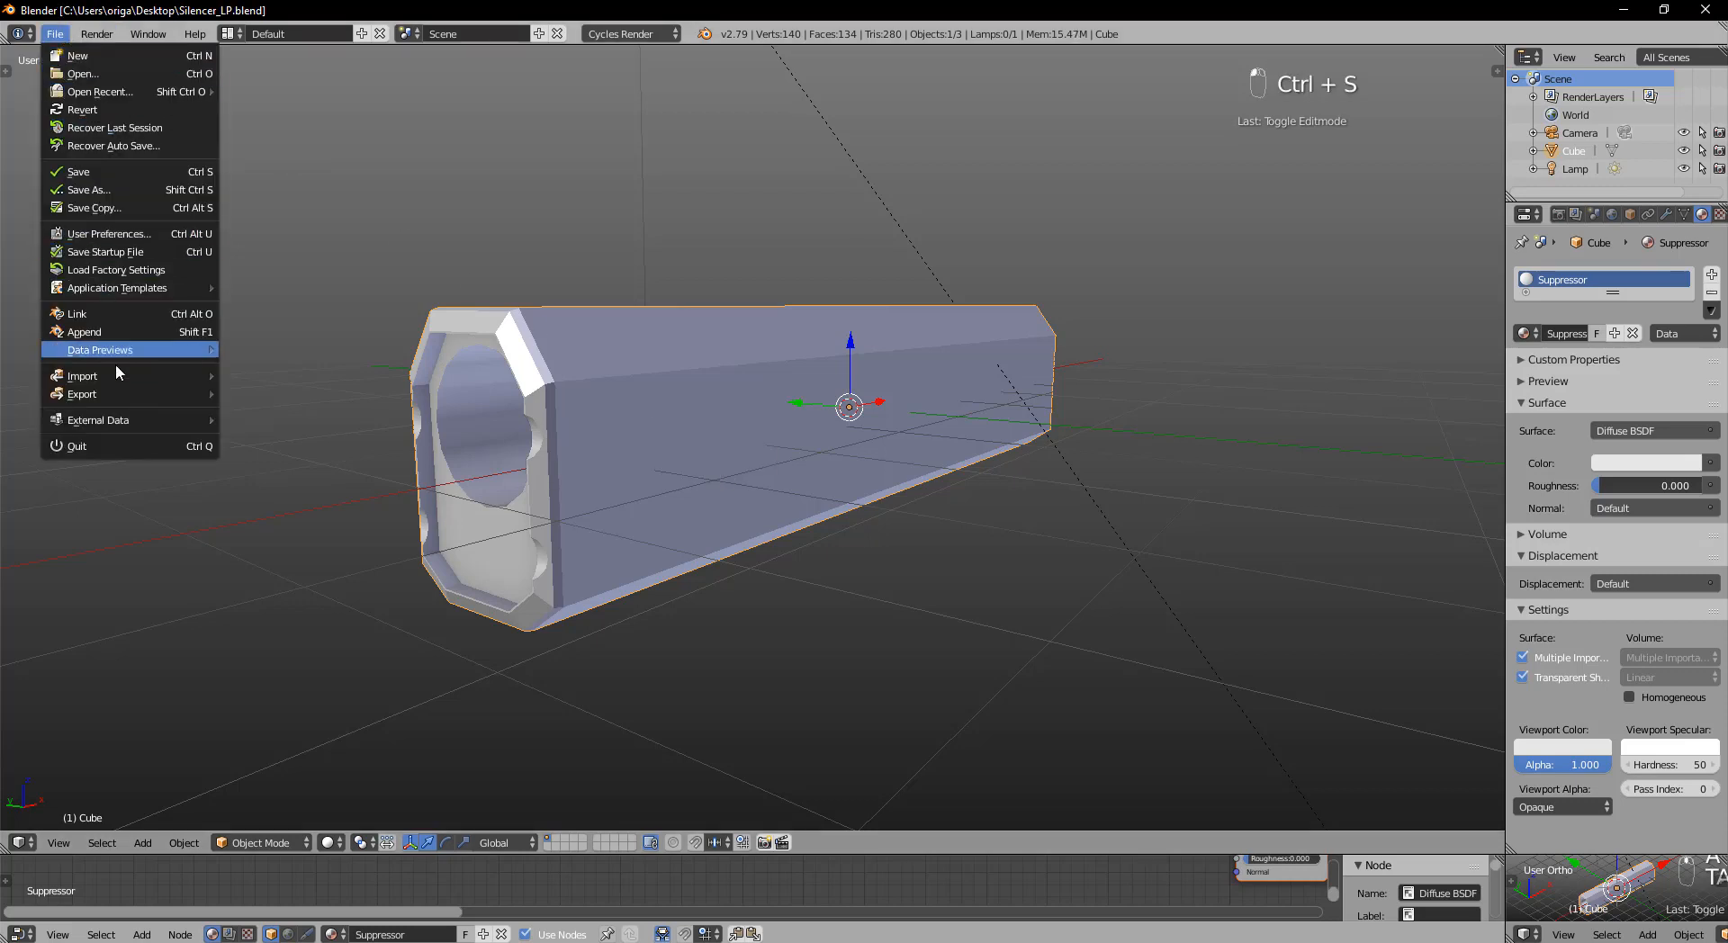
{"action": "mouse_move", "coordinate": [124, 393]}
{"action": "left_click", "coordinate": [306, 447]}
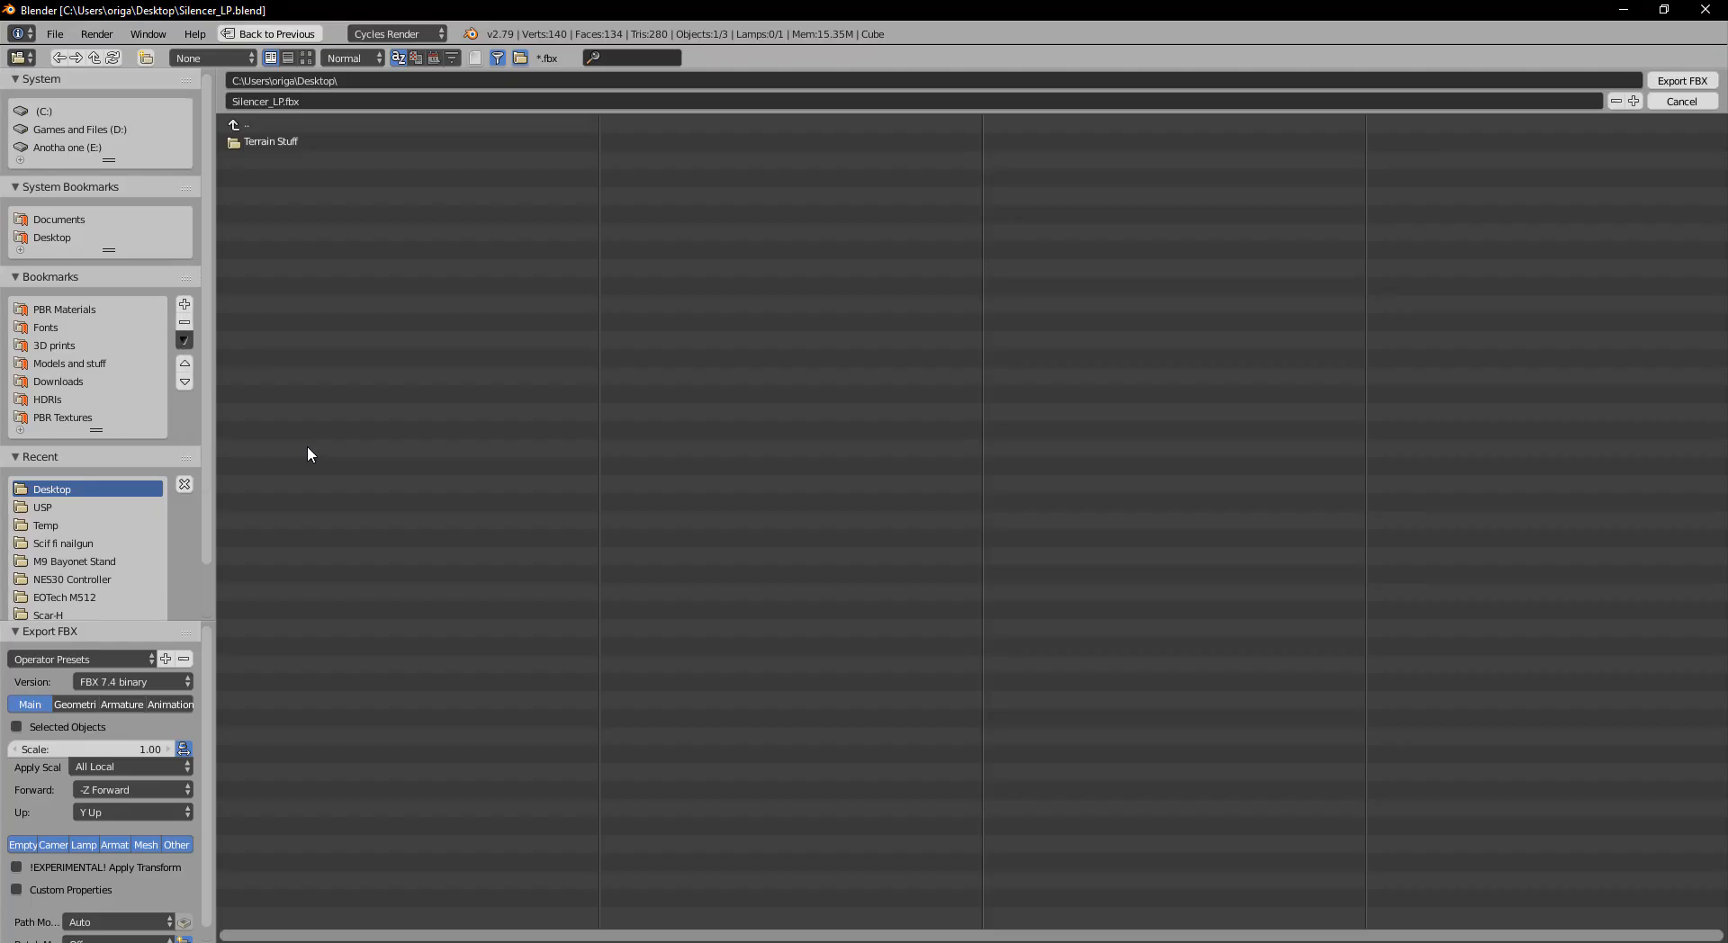
{"action": "left_click", "coordinate": [1680, 81]}
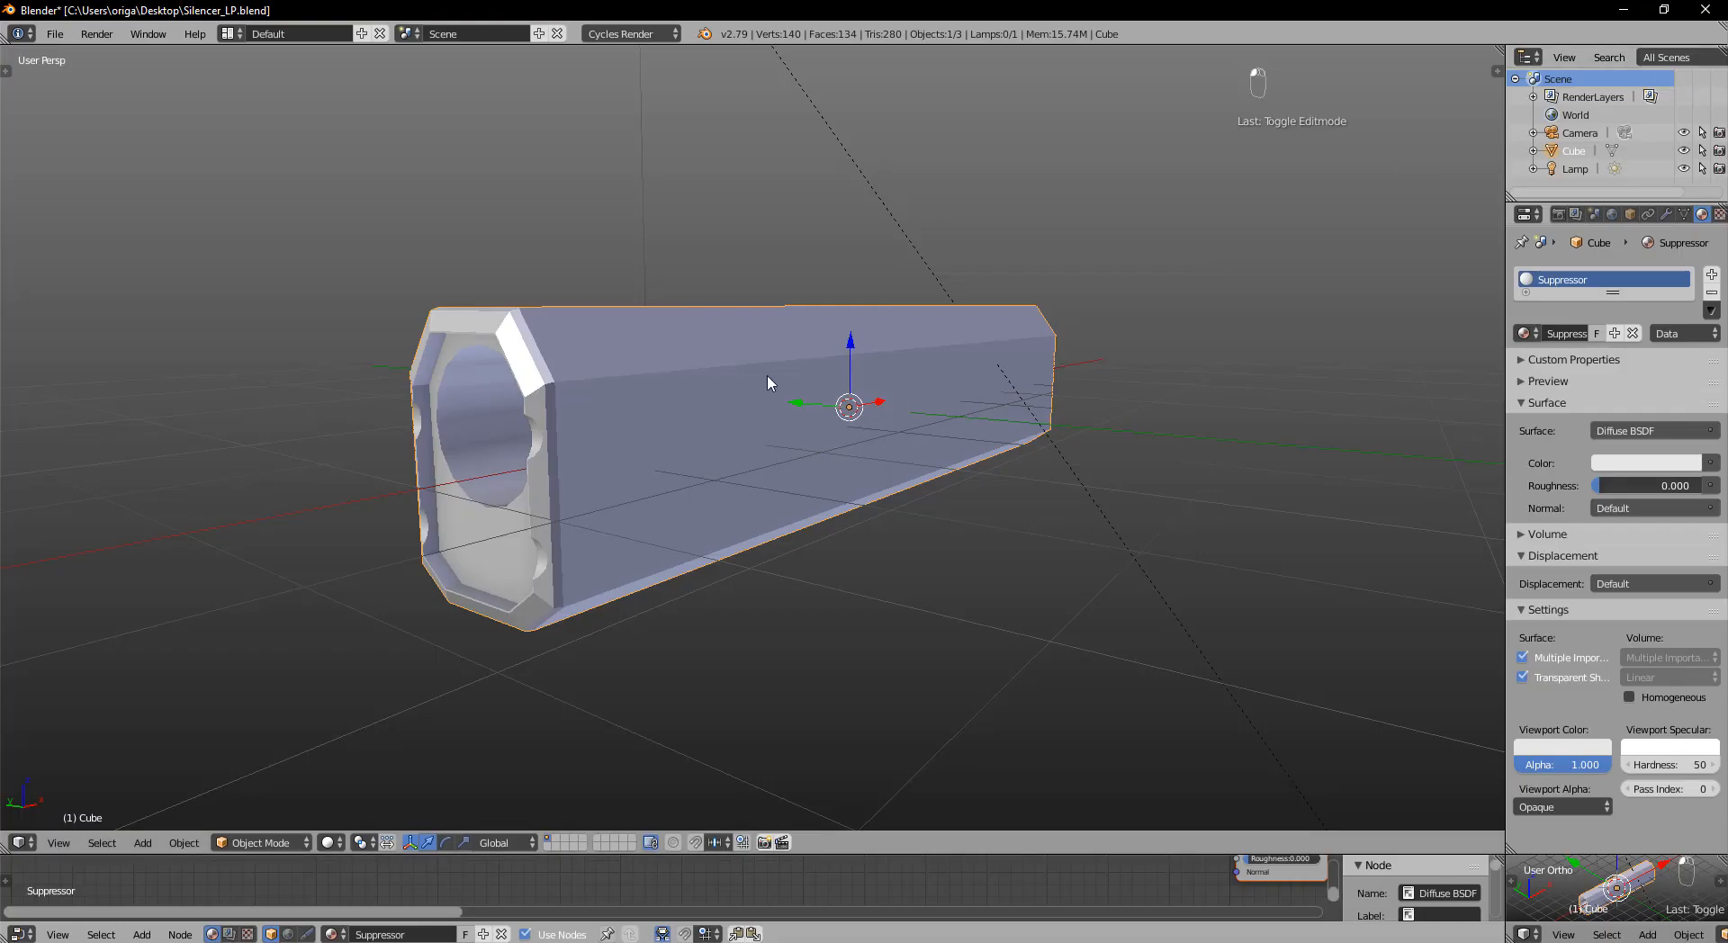
- Save the low-poly file again and open Silencer_HP.blend from the Desktop
{"action": "key", "text": "ctrl+s"}
{"action": "left_click", "coordinate": [767, 378]}
{"action": "key", "text": "ctrl+o"}
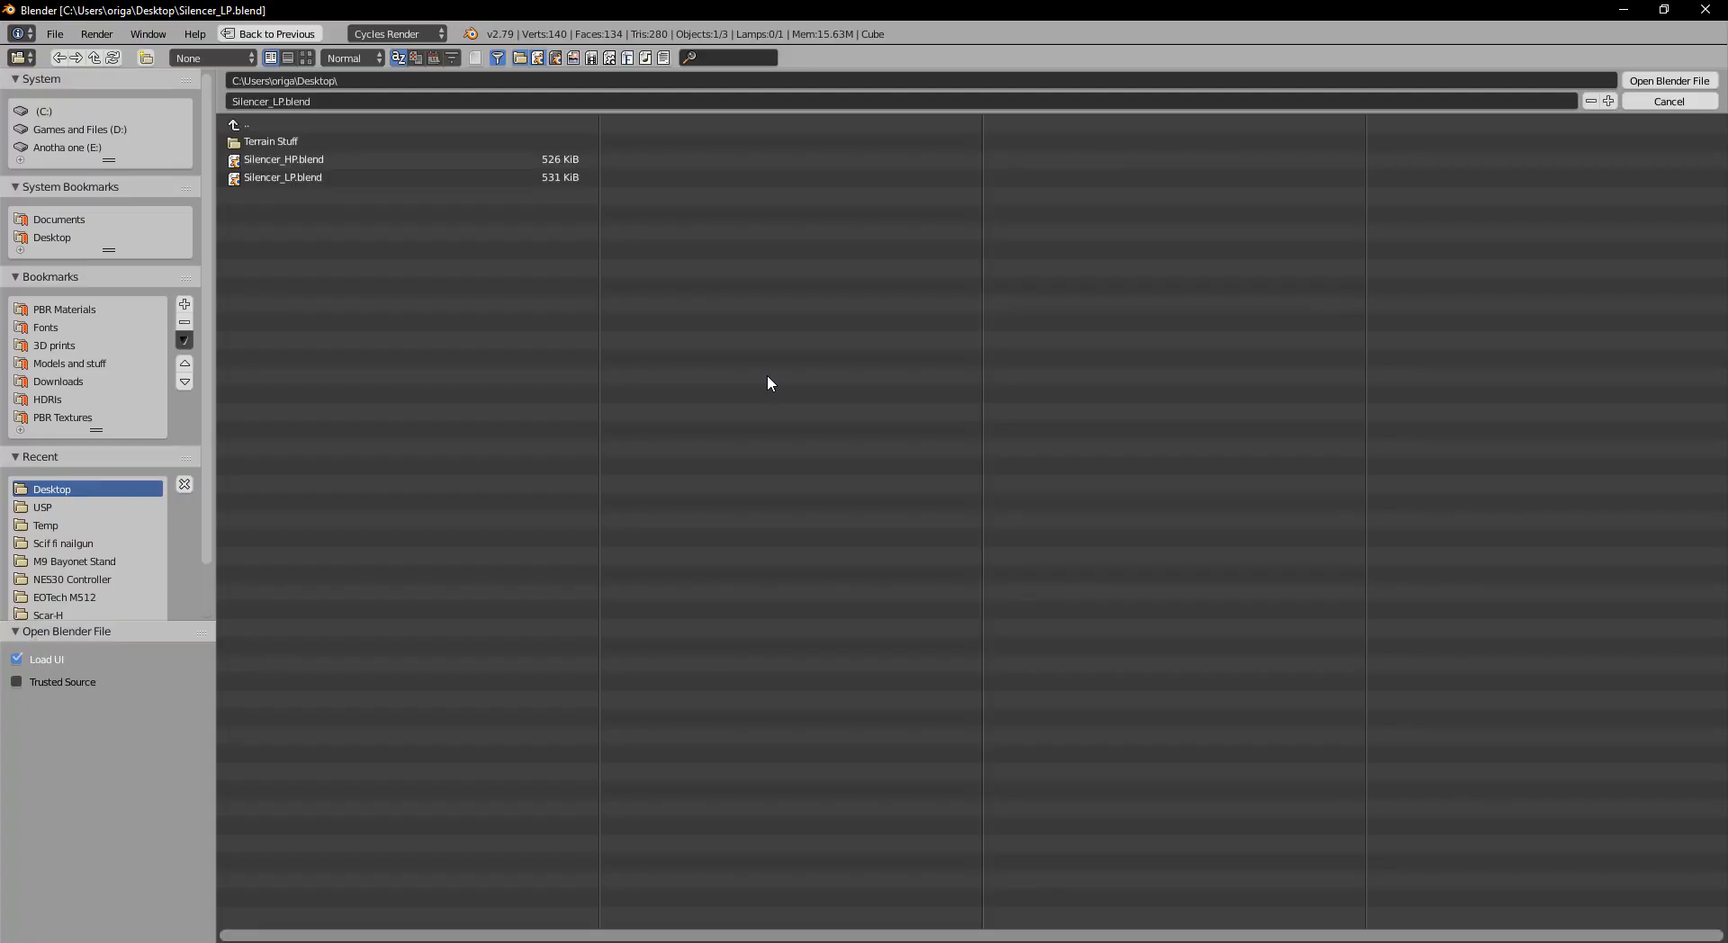
{"action": "double_click", "coordinate": [323, 160]}
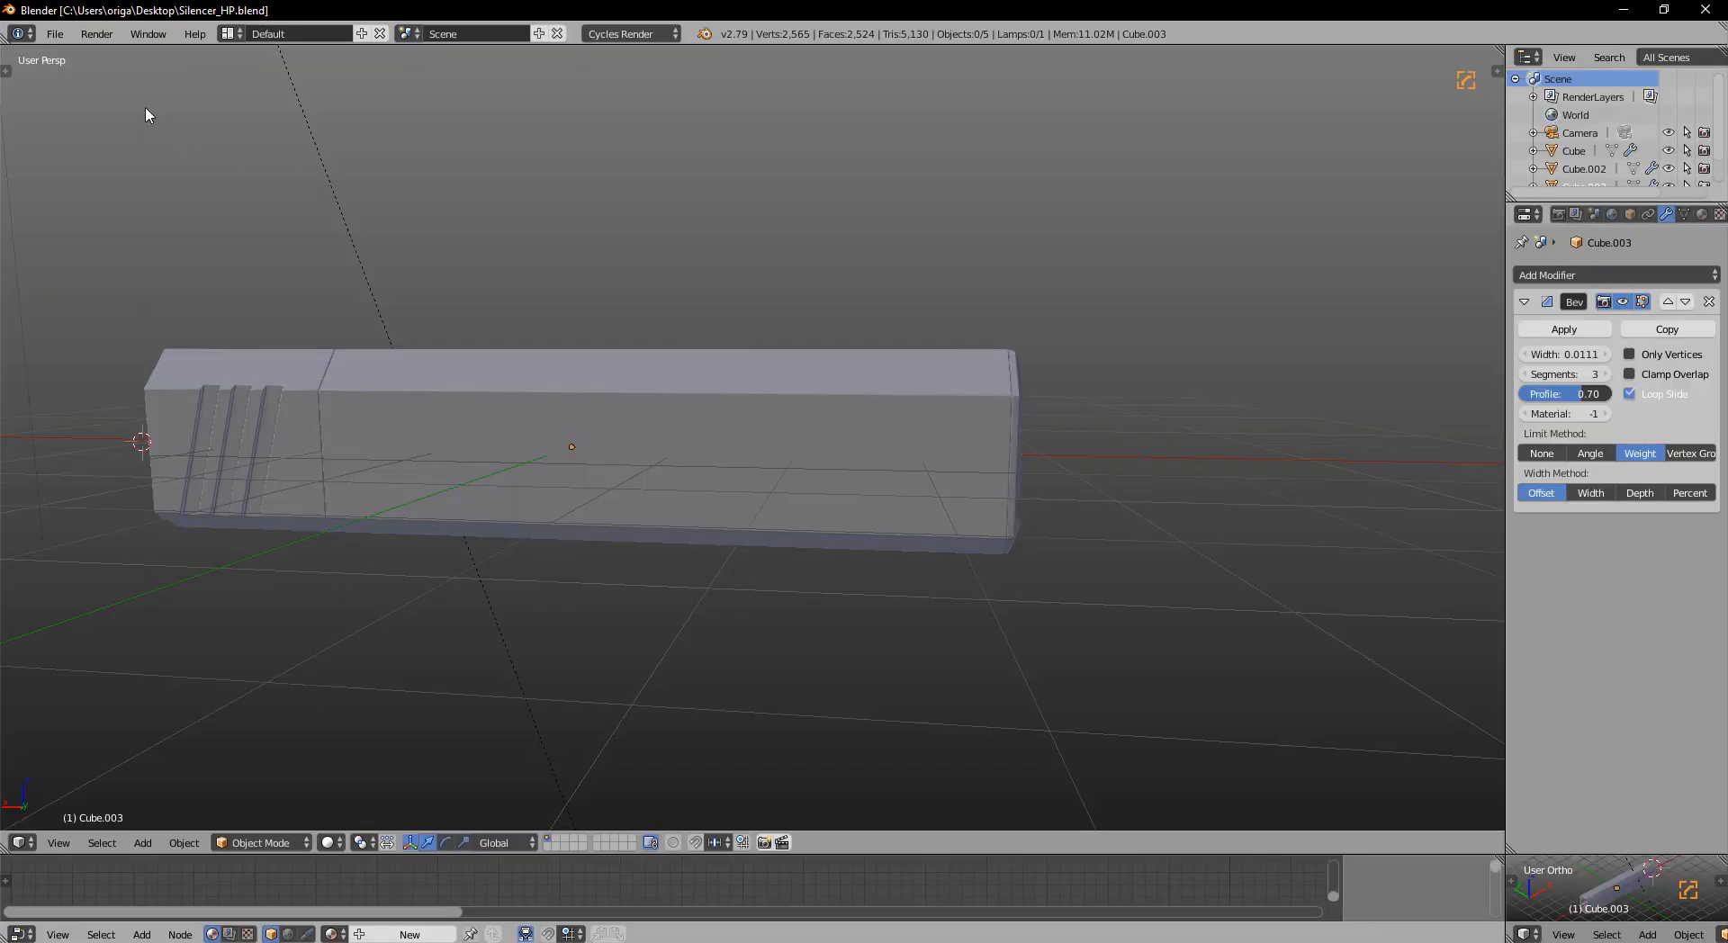
- Export the high-poly silencer to the Desktop as Silencer_HP.fbx
{"action": "left_click", "coordinate": [53, 36]}
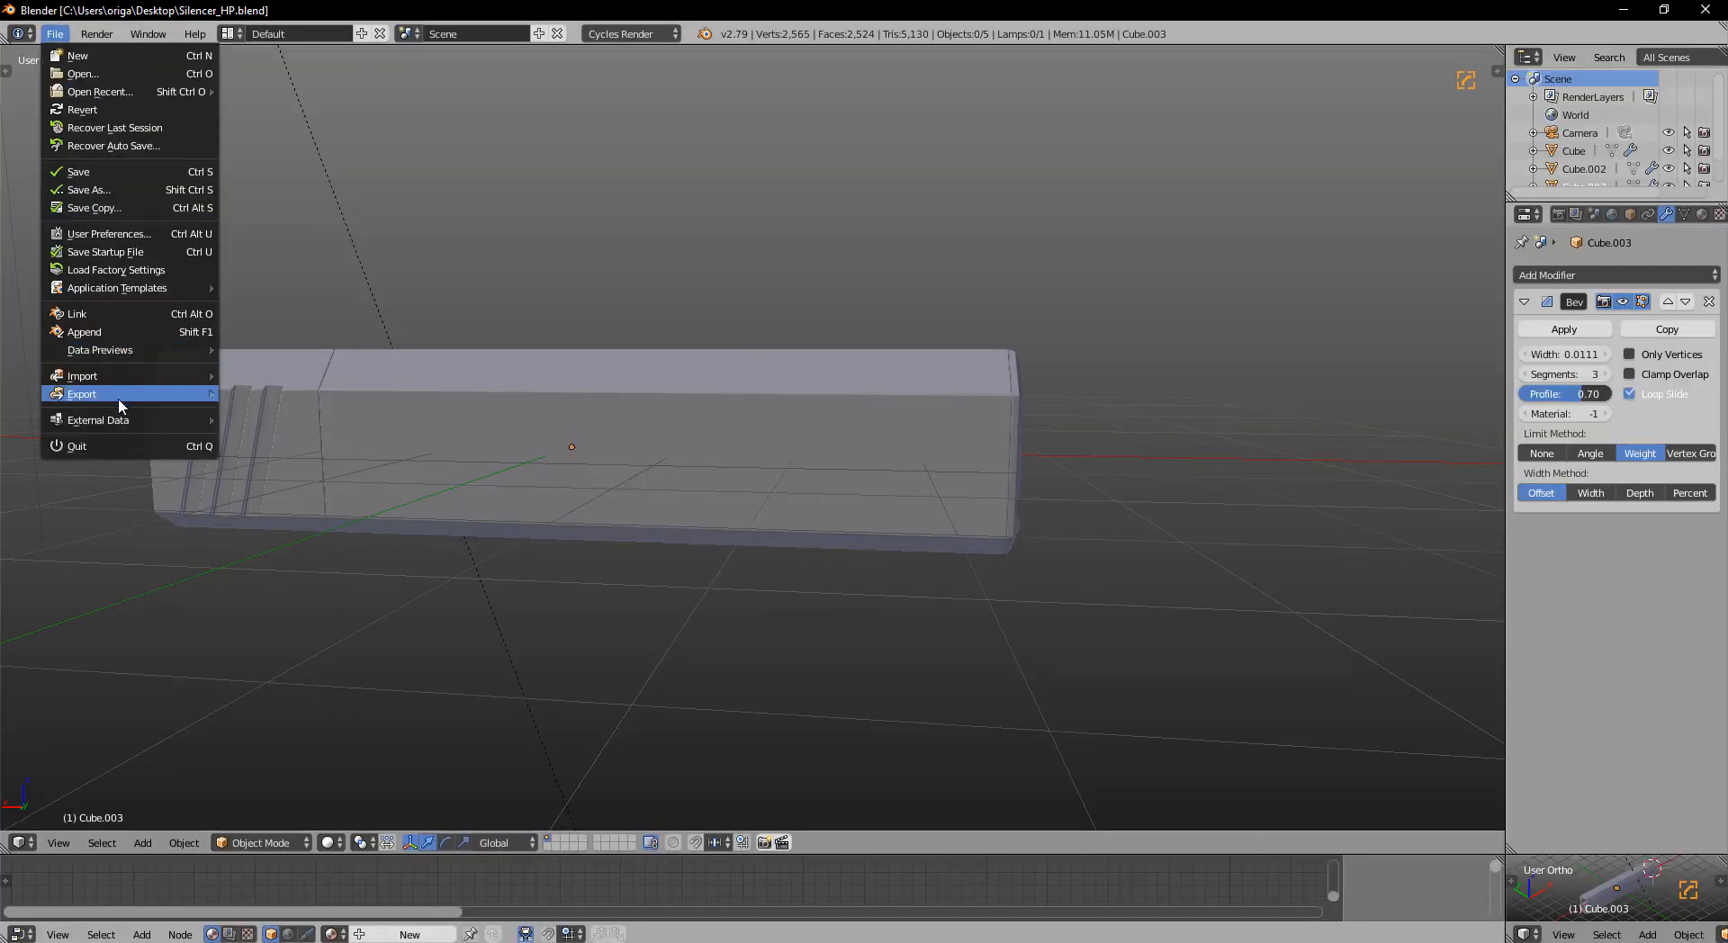
{"action": "mouse_move", "coordinate": [126, 396]}
{"action": "left_click", "coordinate": [284, 447]}
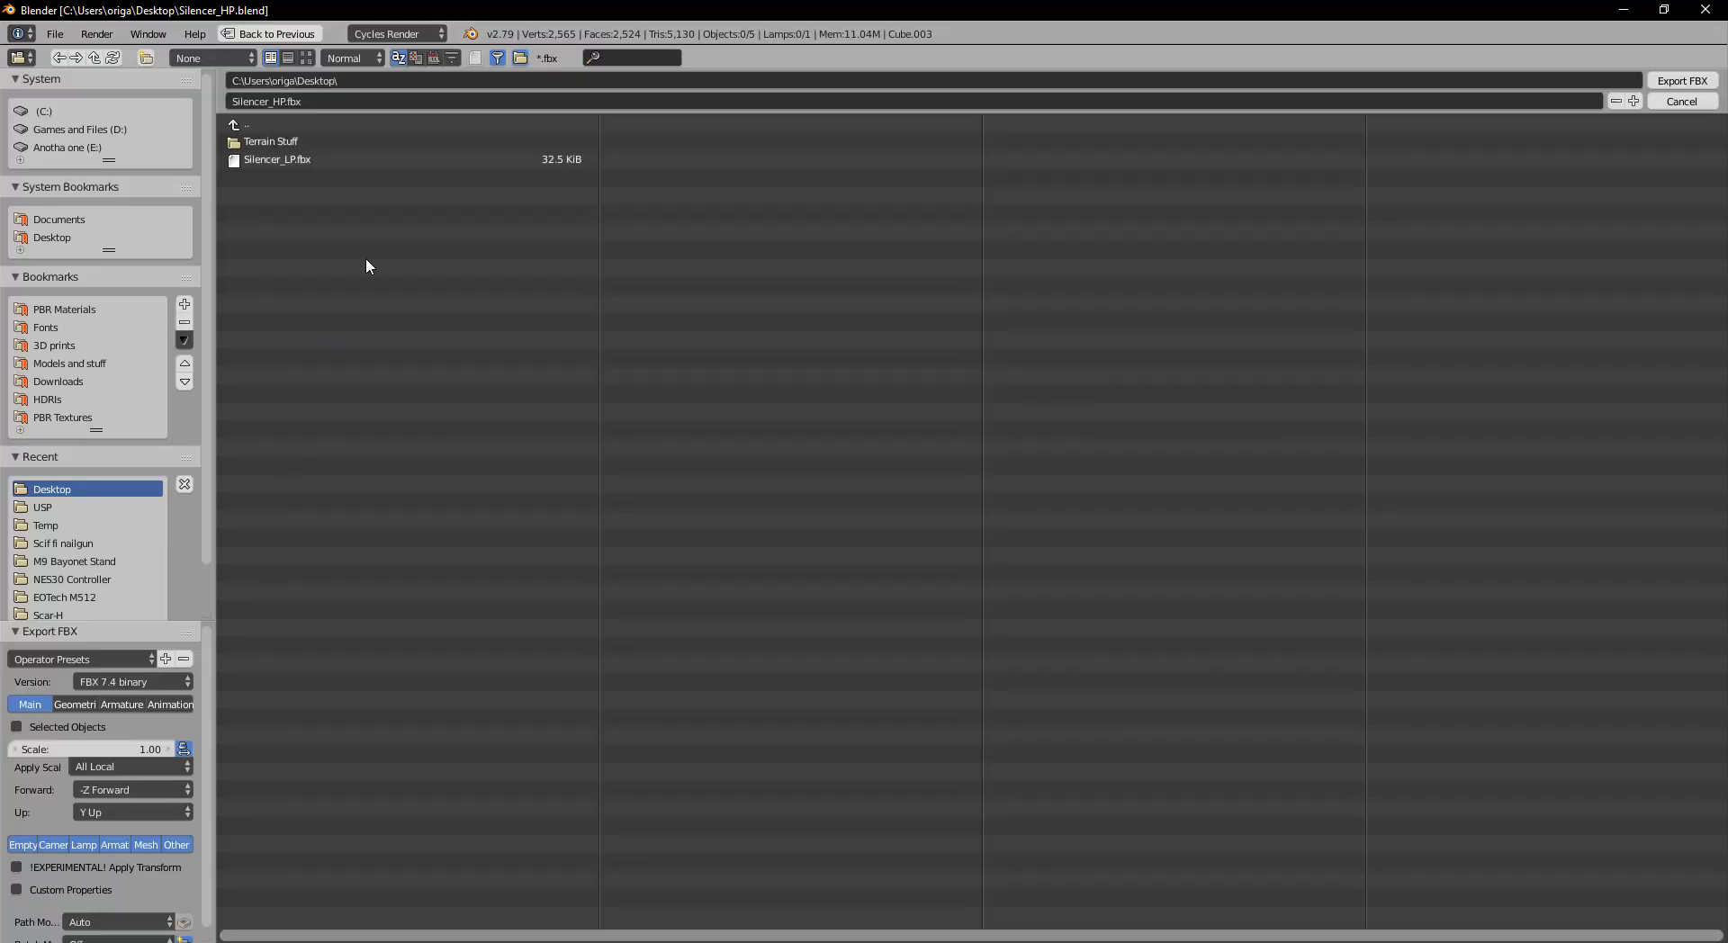
{"action": "left_click", "coordinate": [1683, 102]}
{"action": "middle_click_drag", "start_coordinate": [444, 478], "coordinate": [922, 466]}
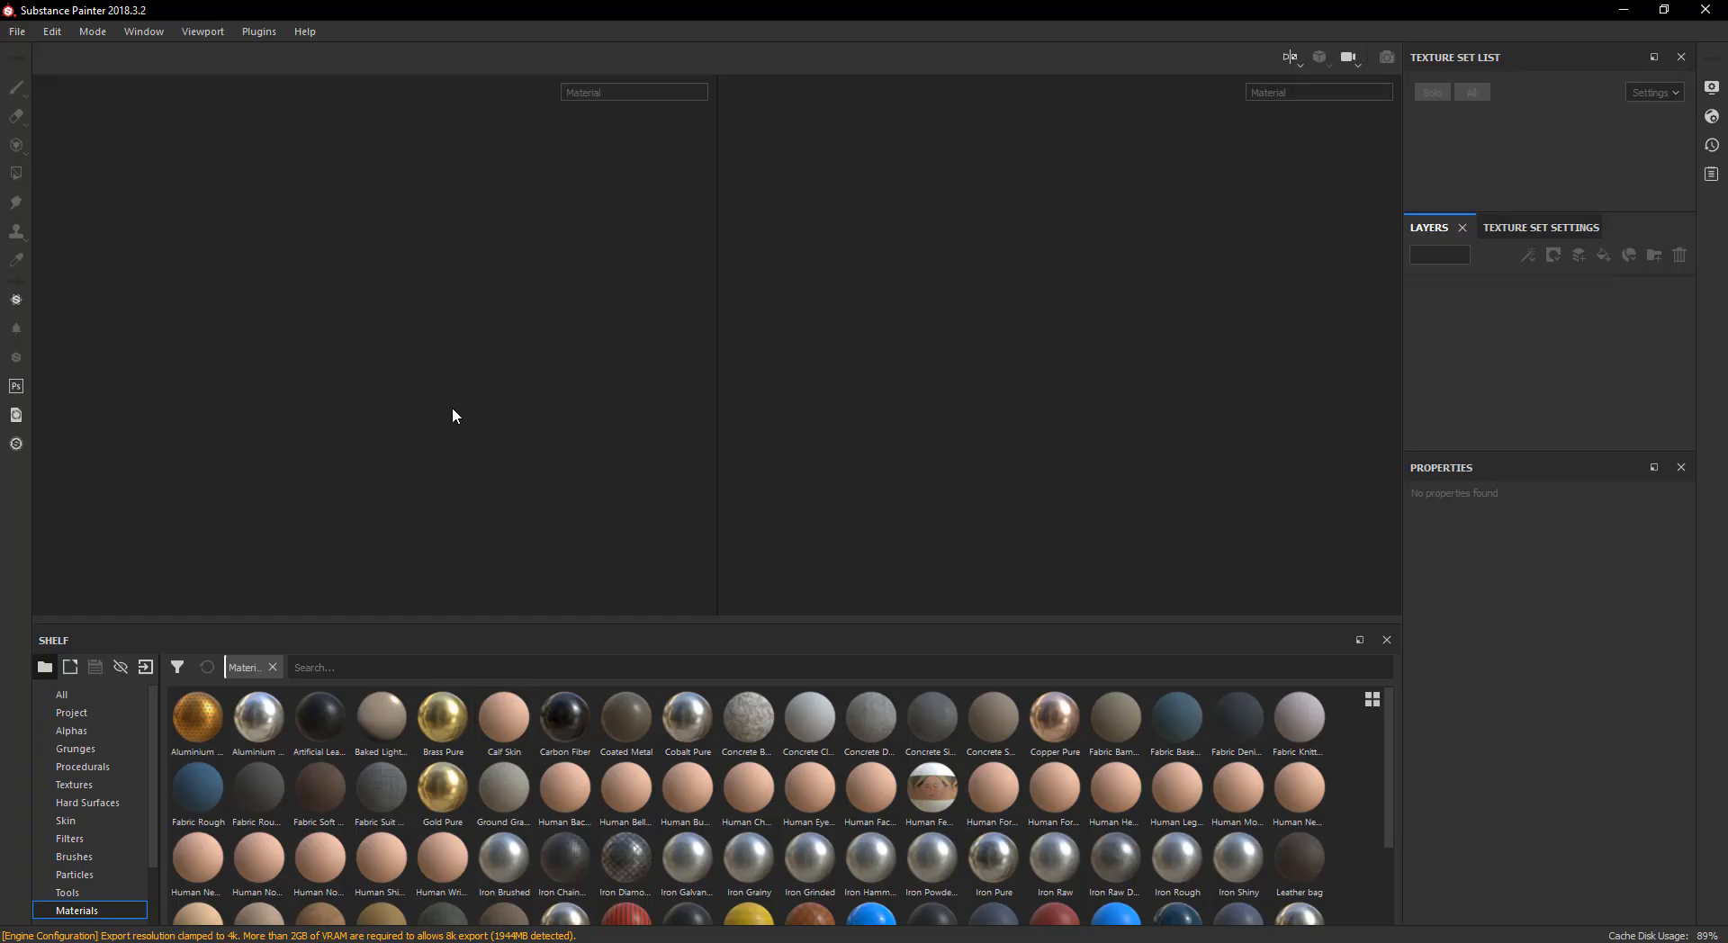
- Switch to Substance Painter, reduce the shelf's height and show all shelf assets
{"action": "left_click_drag", "start_coordinate": [741, 631], "coordinate": [743, 706]}
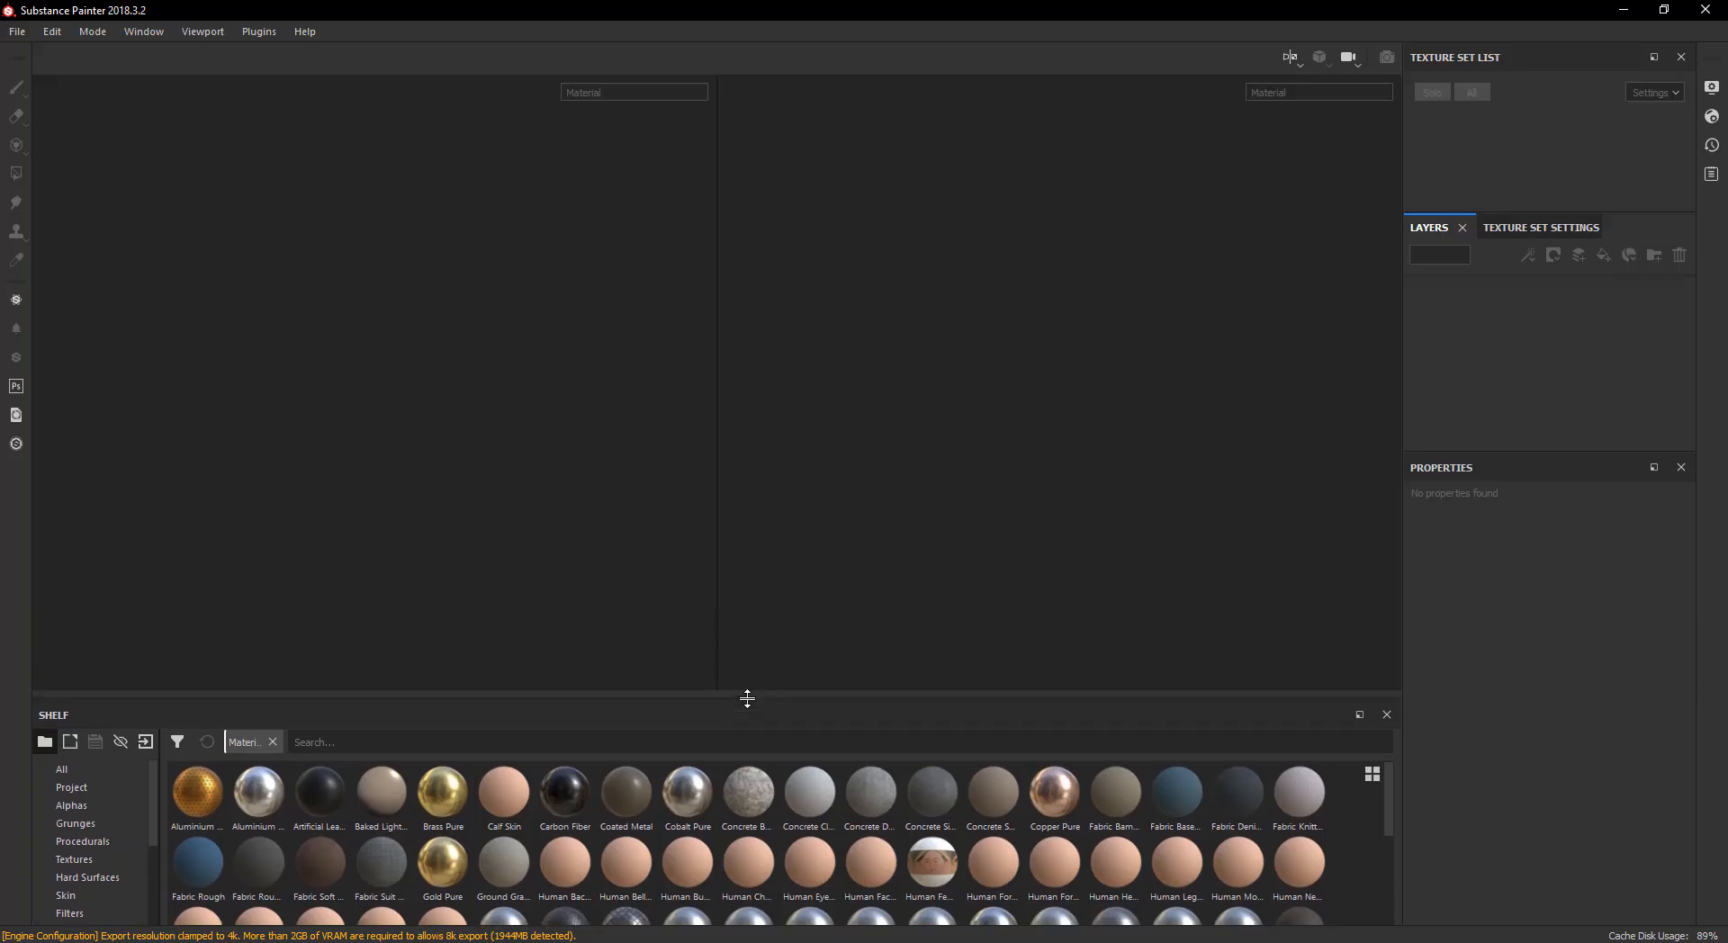
{"action": "left_click", "coordinate": [80, 771]}
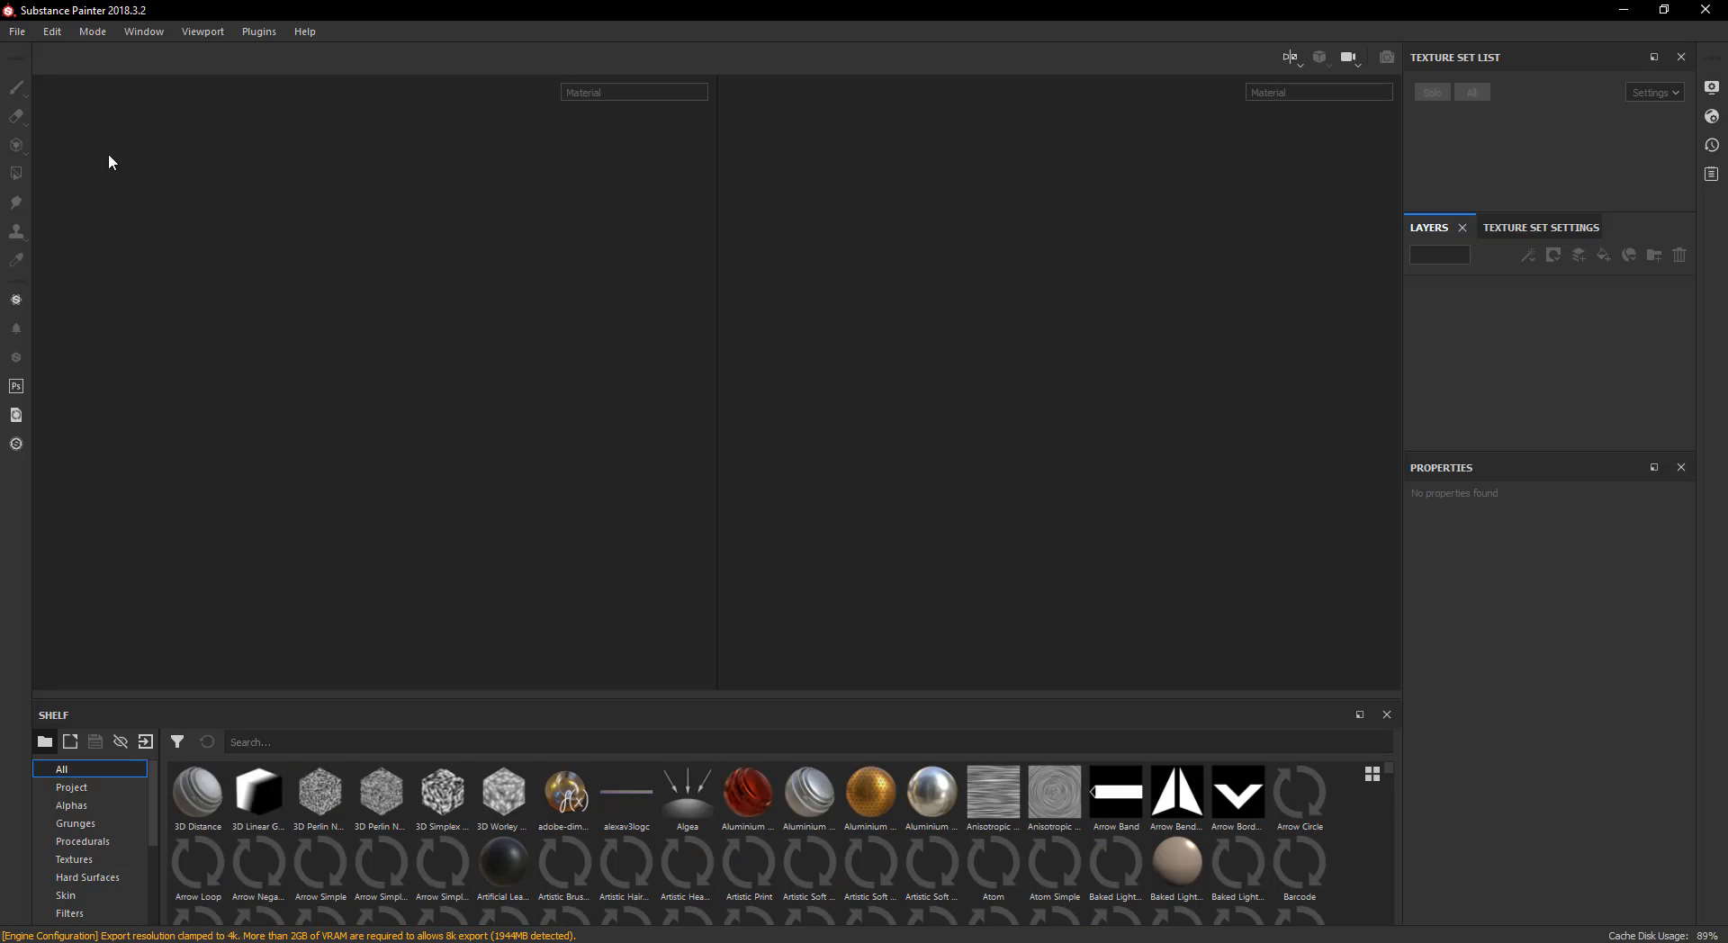
- Create a new project with the Unity 5 (allegorithmic) template using Silencer_LP.fbx from the Desktop as the mesh
{"action": "left_click", "coordinate": [18, 33]}
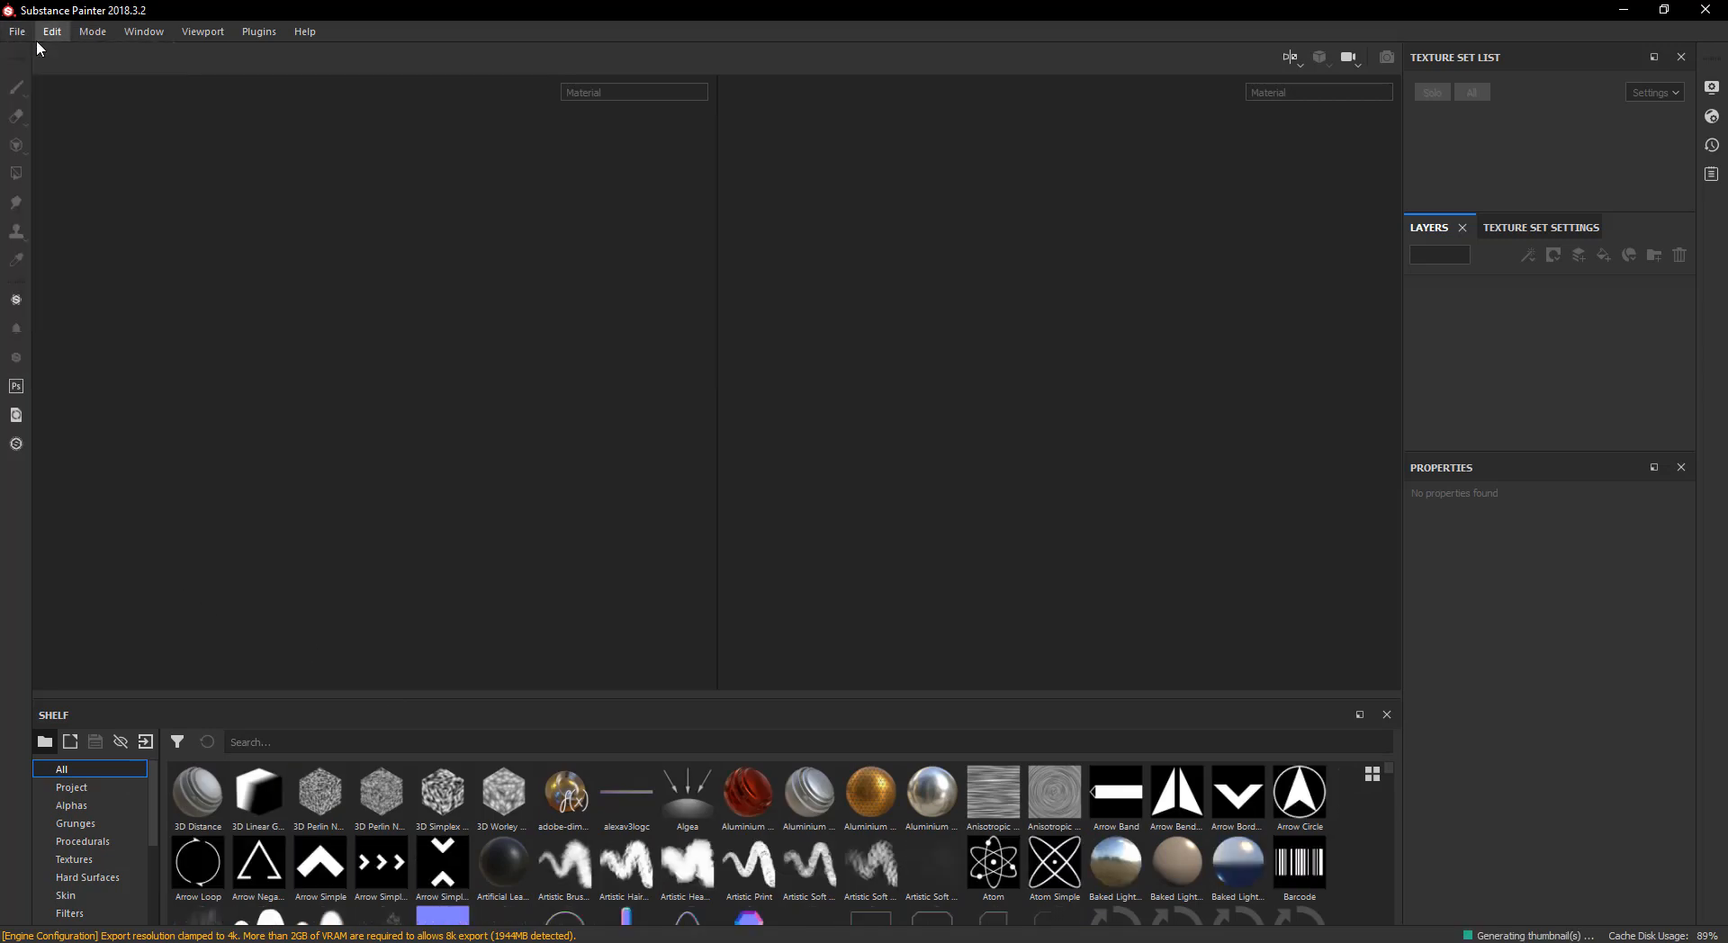
{"action": "left_click", "coordinate": [32, 54]}
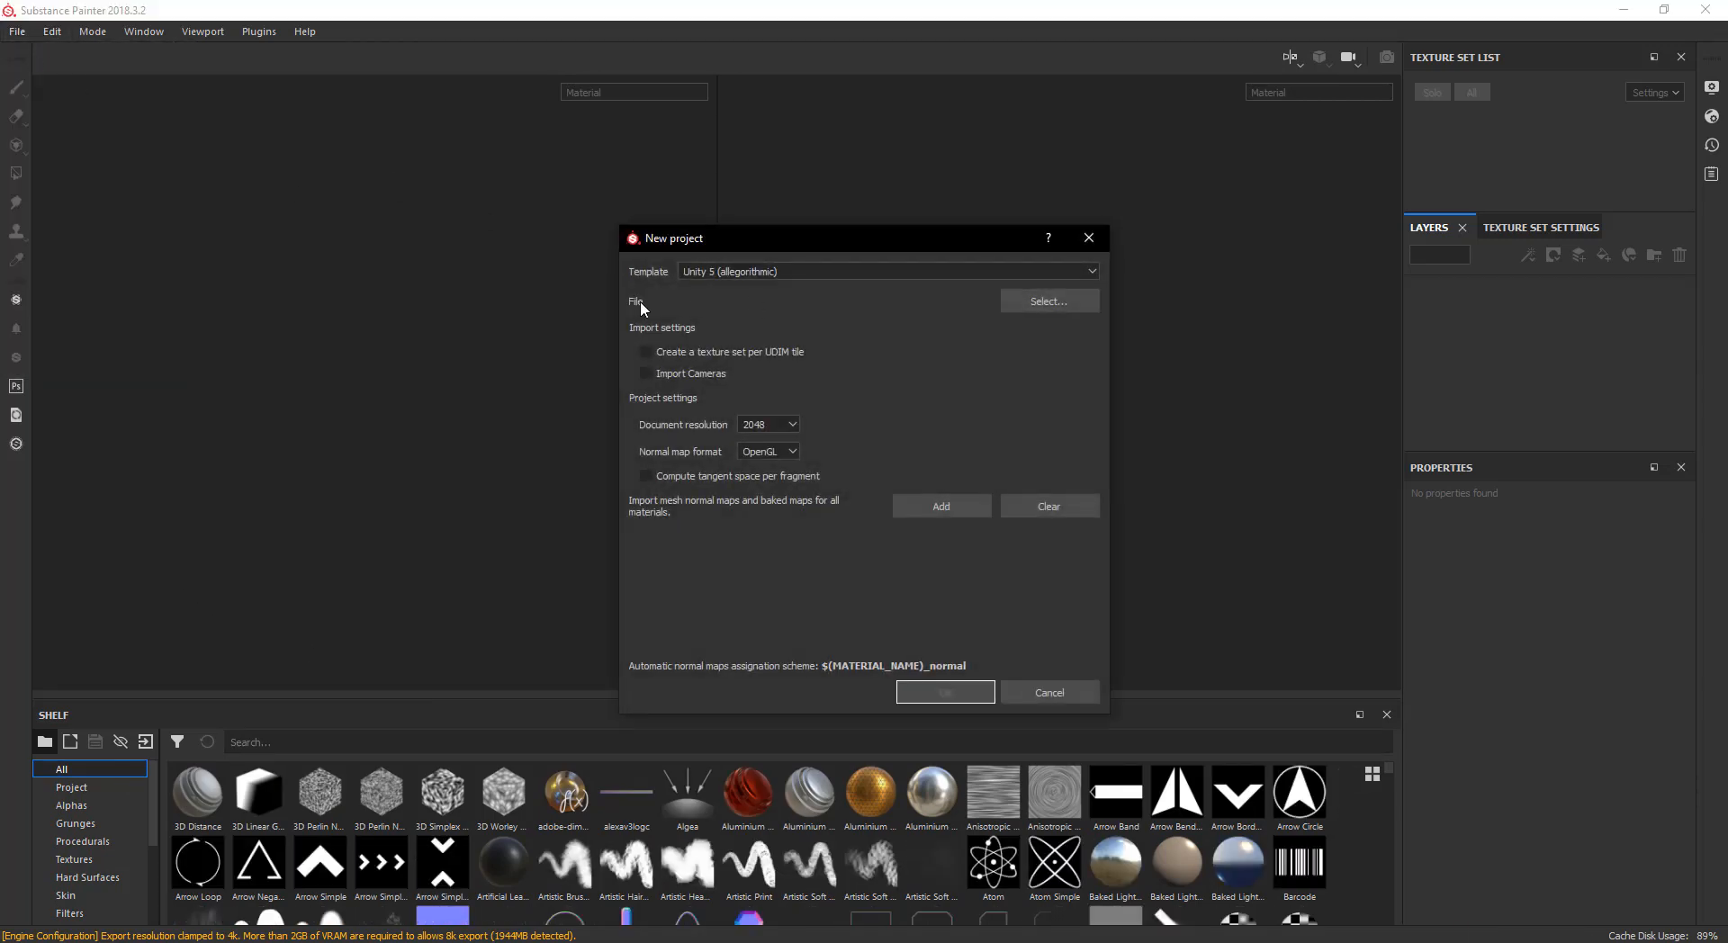
{"action": "left_click", "coordinate": [1042, 301]}
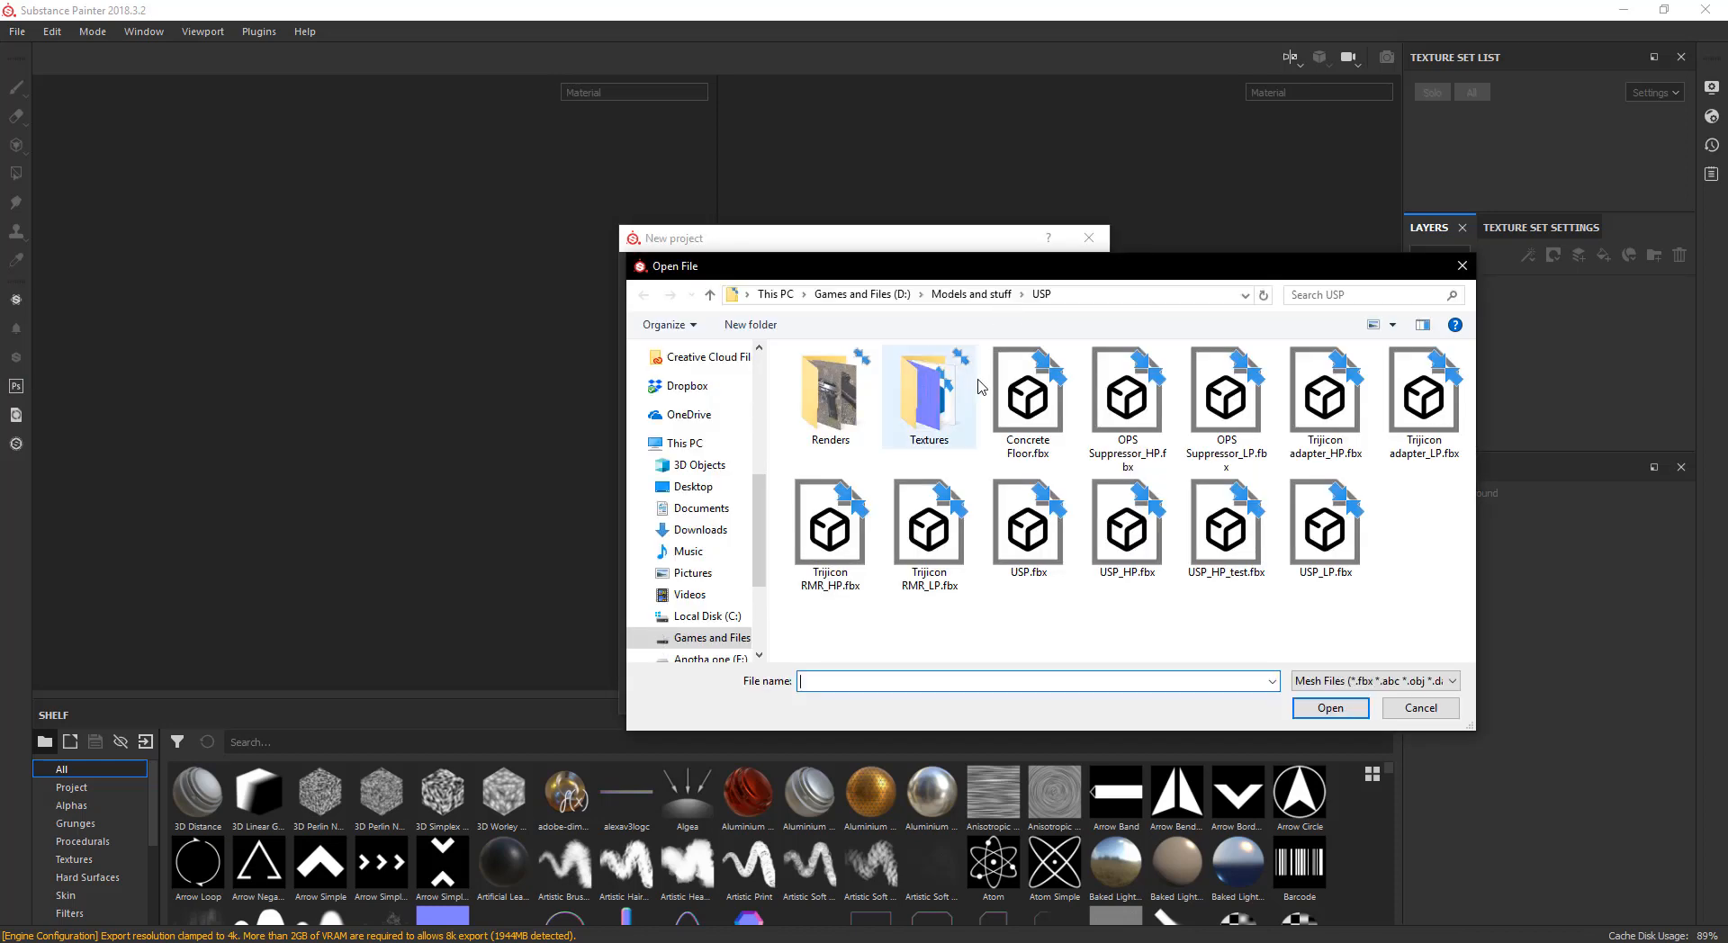
{"action": "left_click", "coordinate": [695, 491]}
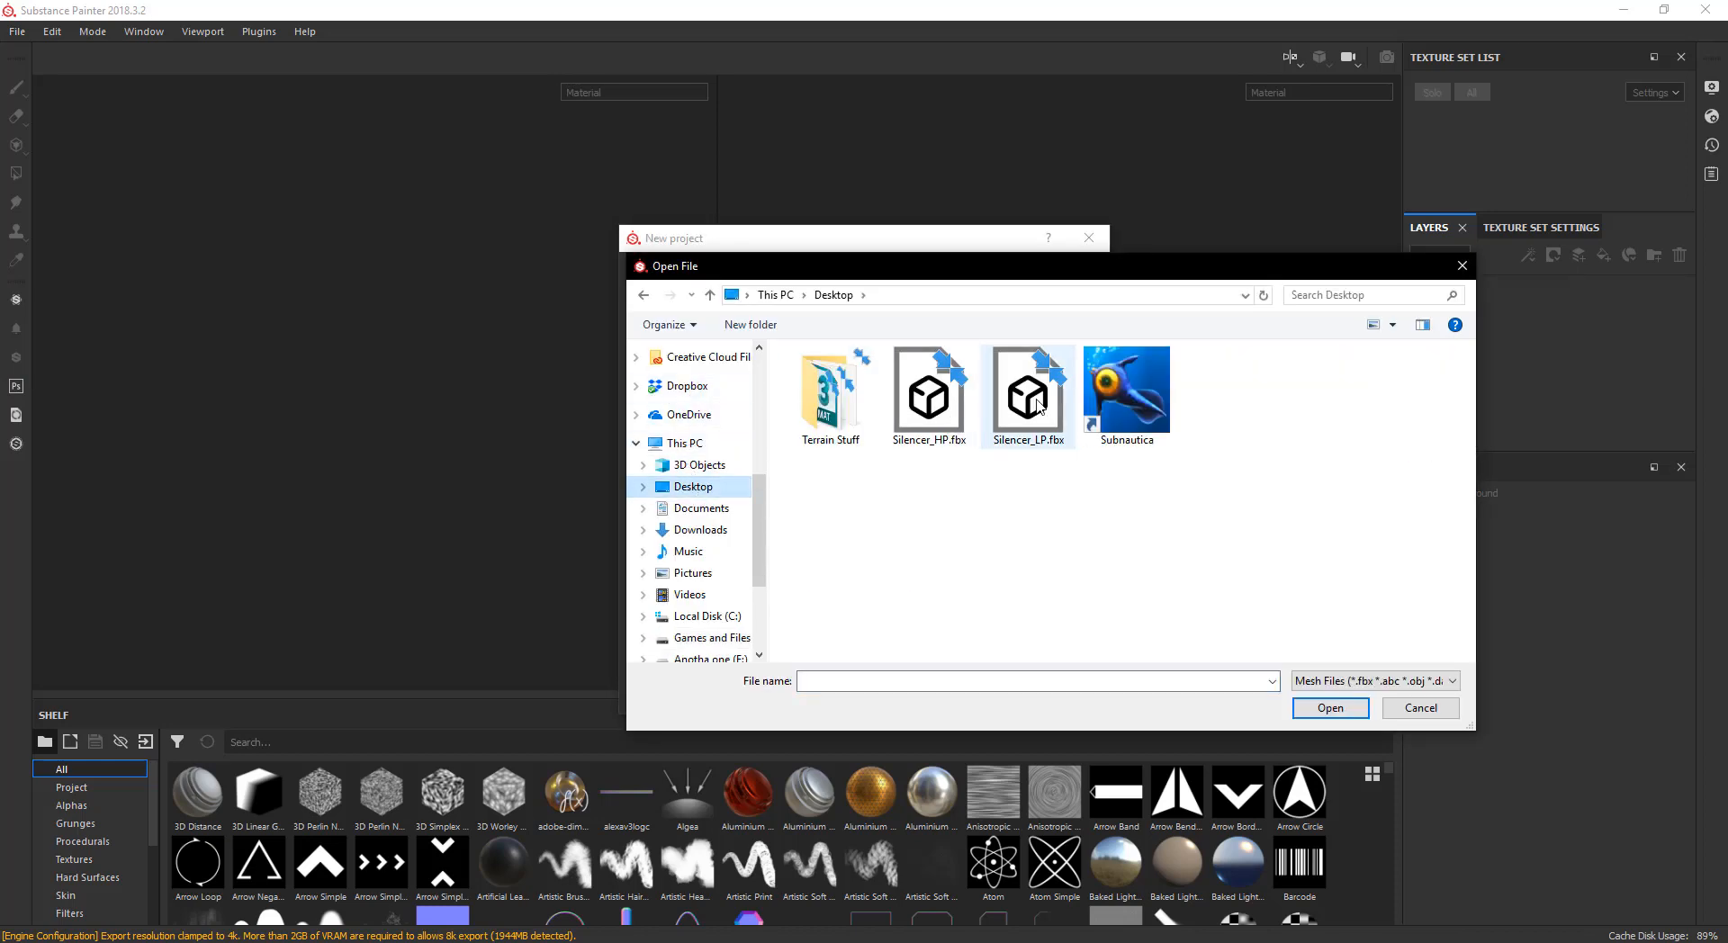
{"action": "double_click", "coordinate": [1029, 399]}
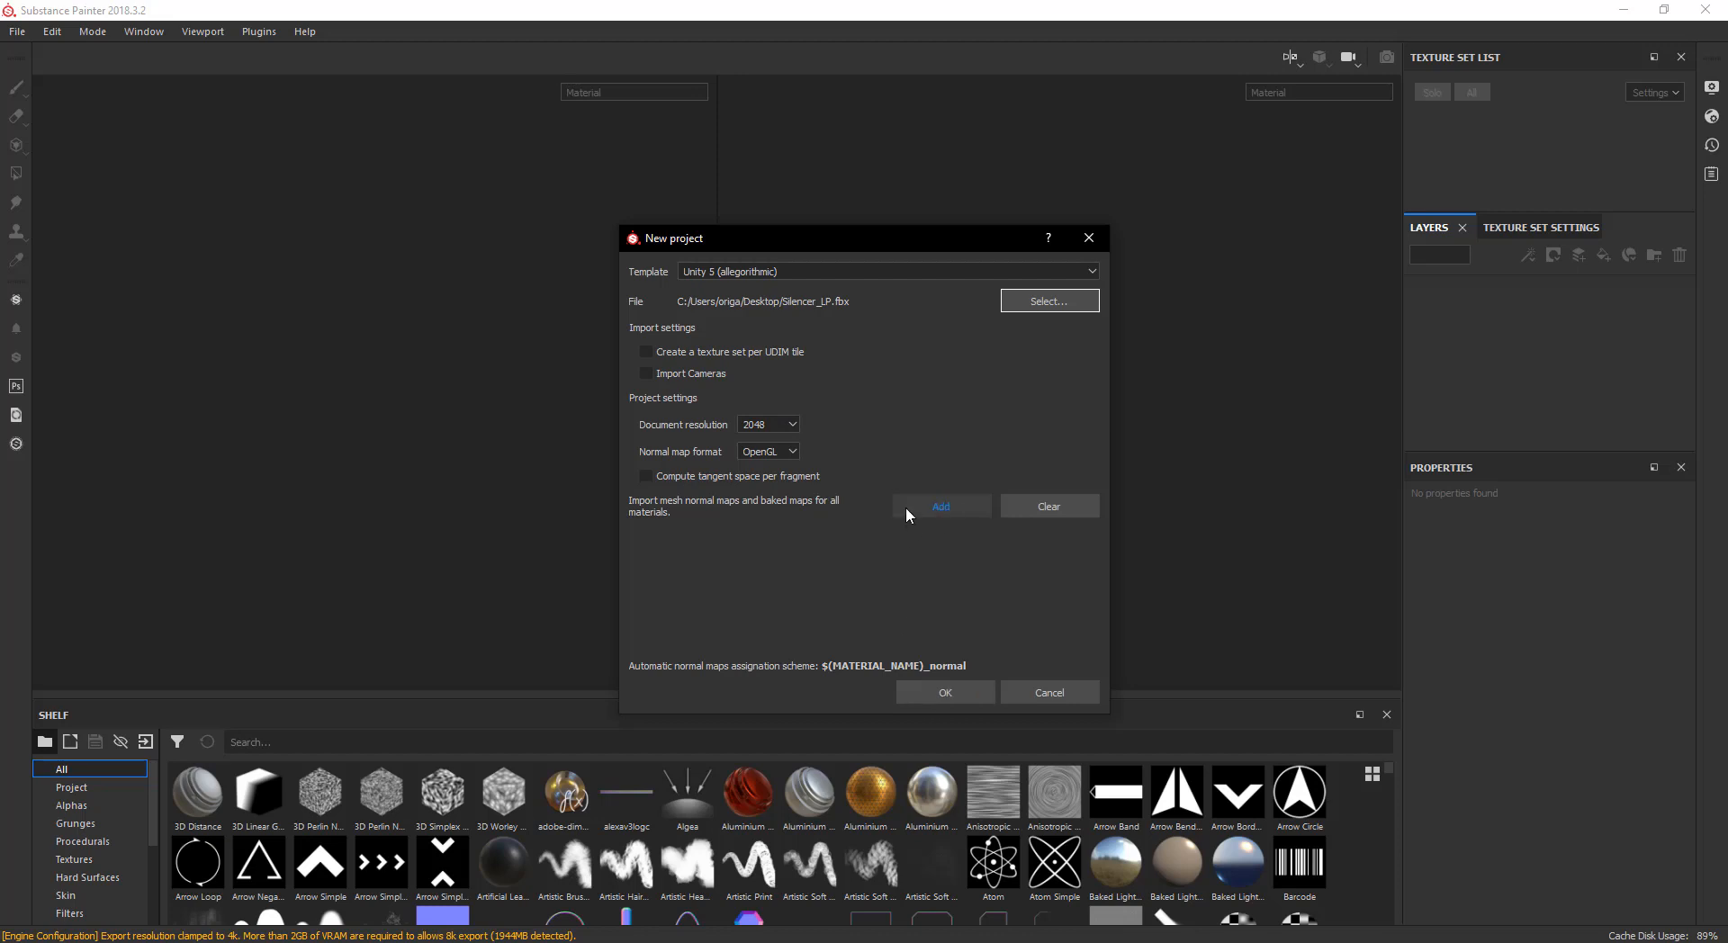
{"action": "left_click", "coordinate": [936, 691]}
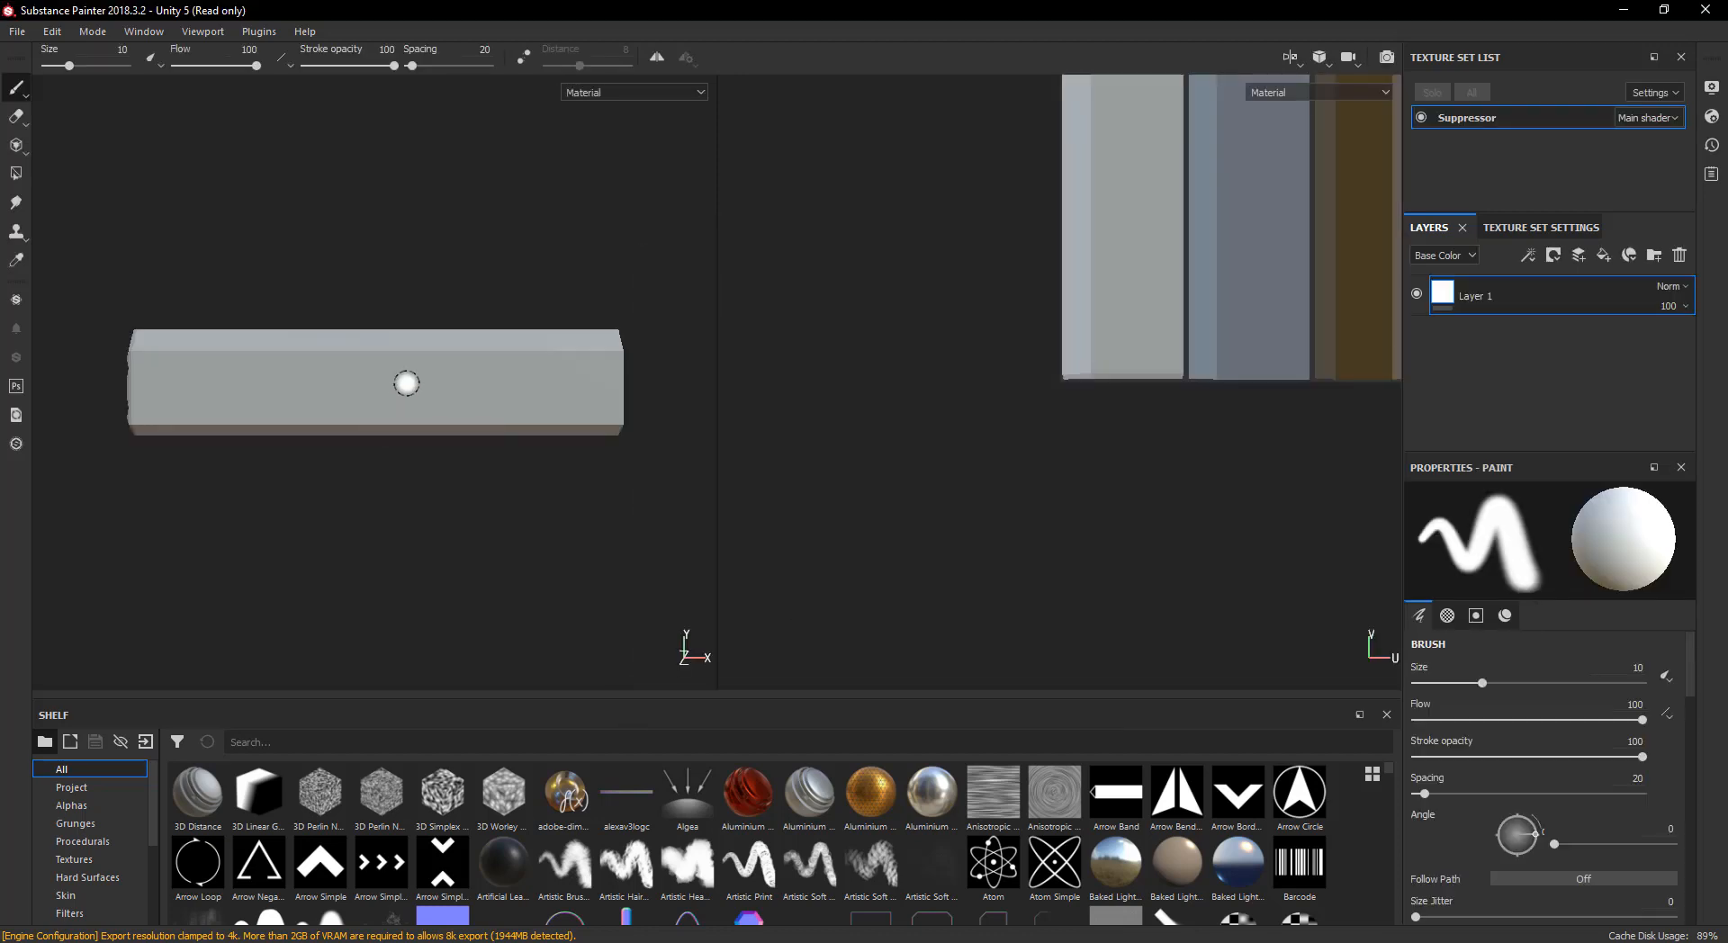
- Open the mesh map baking settings for the Suppressor texture set and leave only the Normal map enabled
{"action": "scroll", "coordinate": [406, 383], "scroll_direction": "down", "scroll_amount": 2}
{"action": "left_click_drag", "start_coordinate": [310, 385], "coordinate": [544, 401], "text": "alt"}
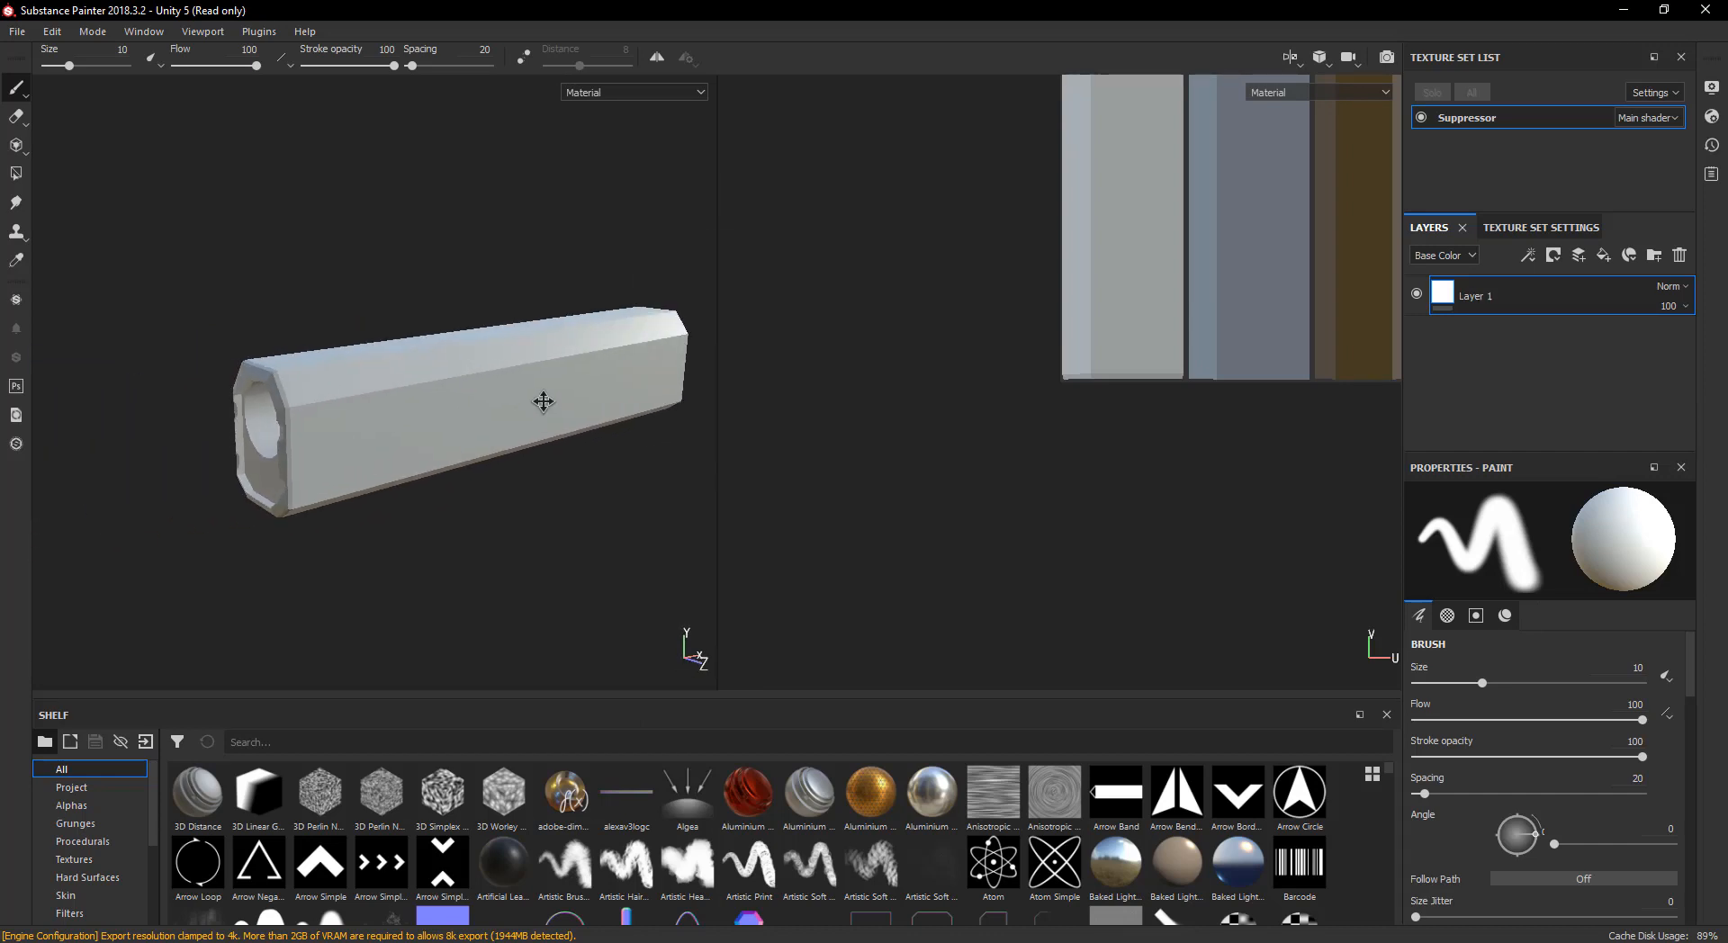
{"action": "left_click", "coordinate": [1532, 229]}
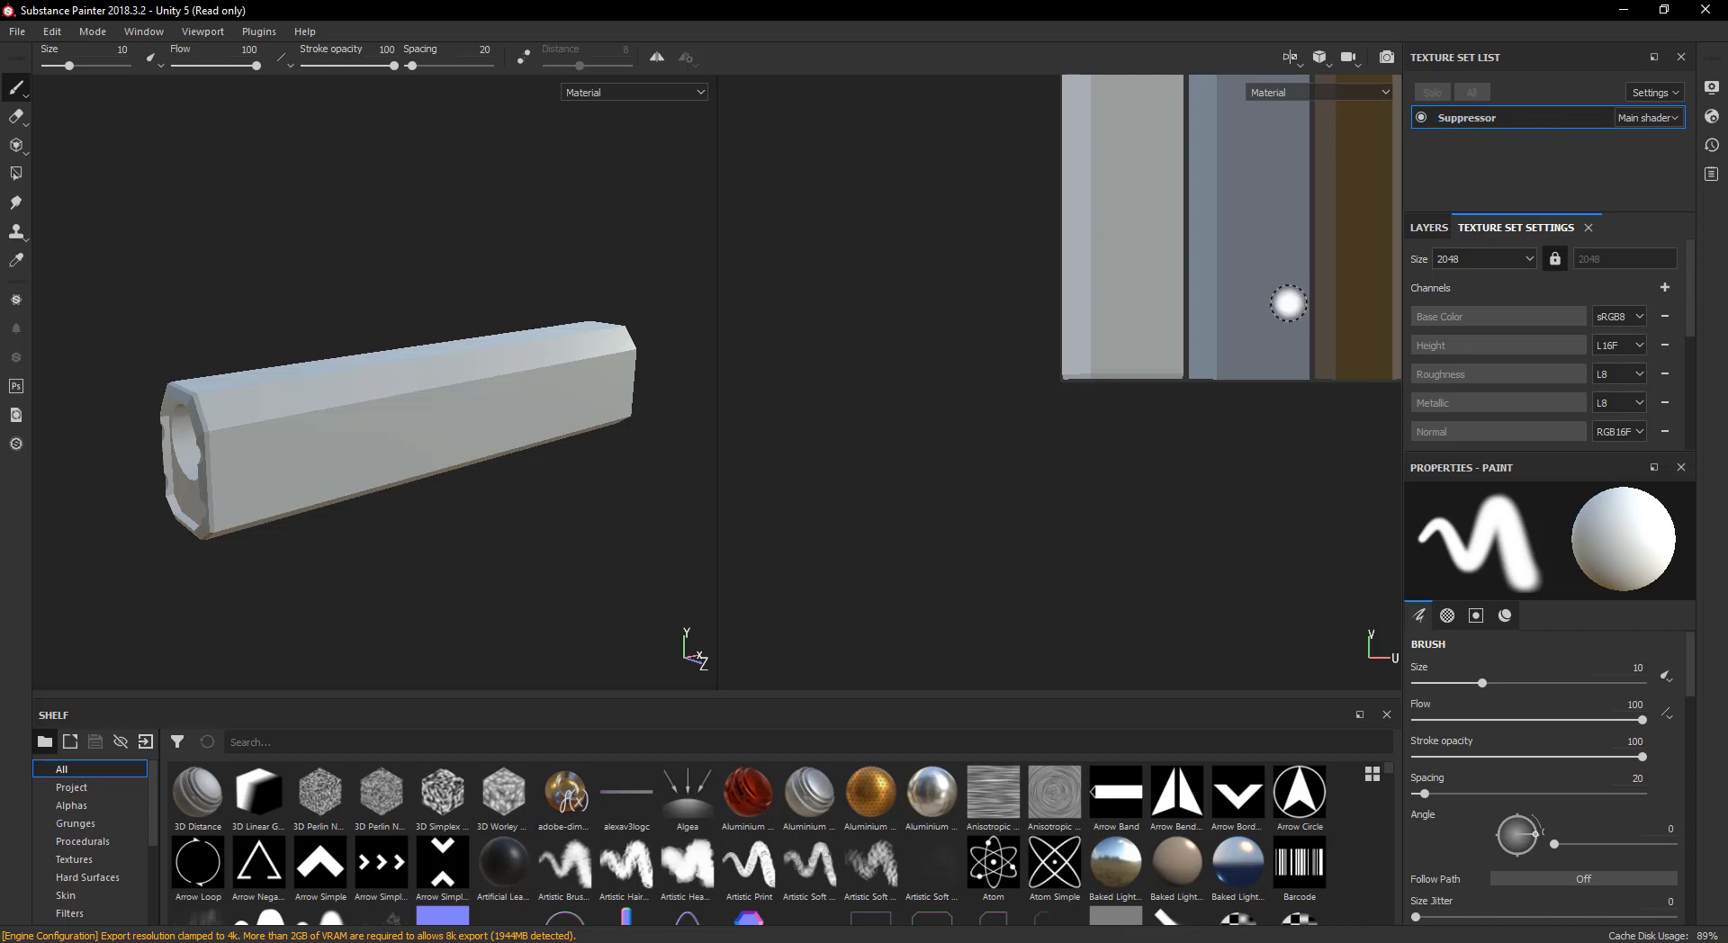
{"action": "scroll", "coordinate": [1498, 297], "scroll_direction": "down", "scroll_amount": 2}
{"action": "scroll", "coordinate": [1501, 299], "scroll_direction": "down", "scroll_amount": 2}
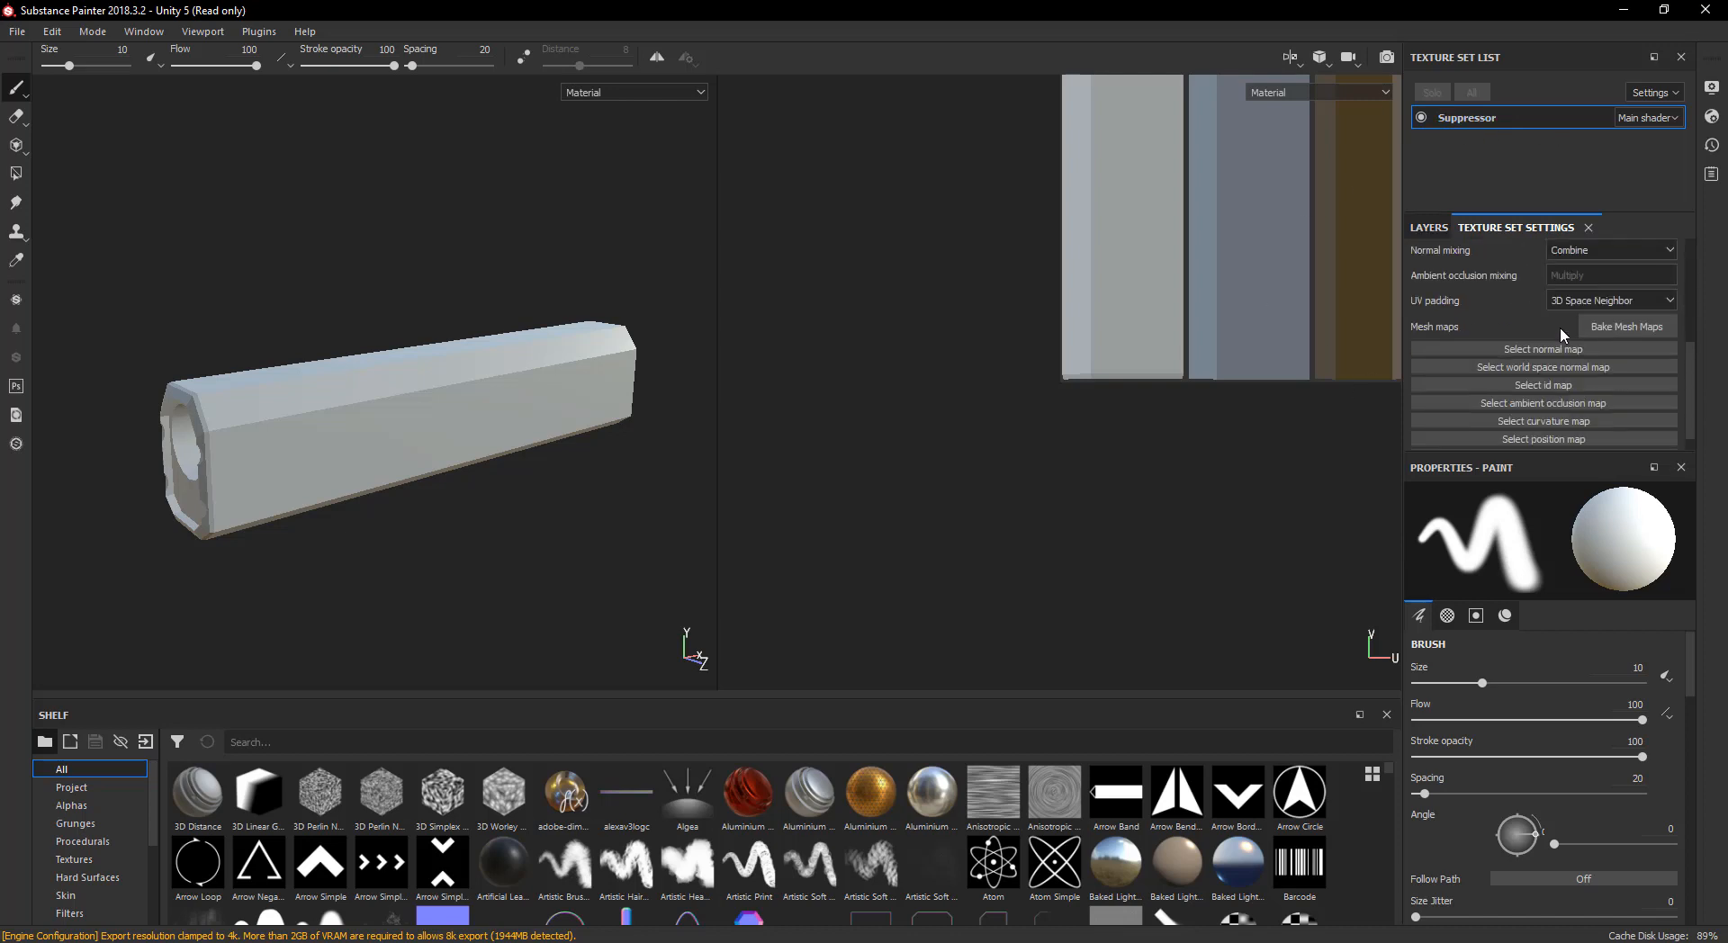
{"action": "left_click", "coordinate": [1627, 326]}
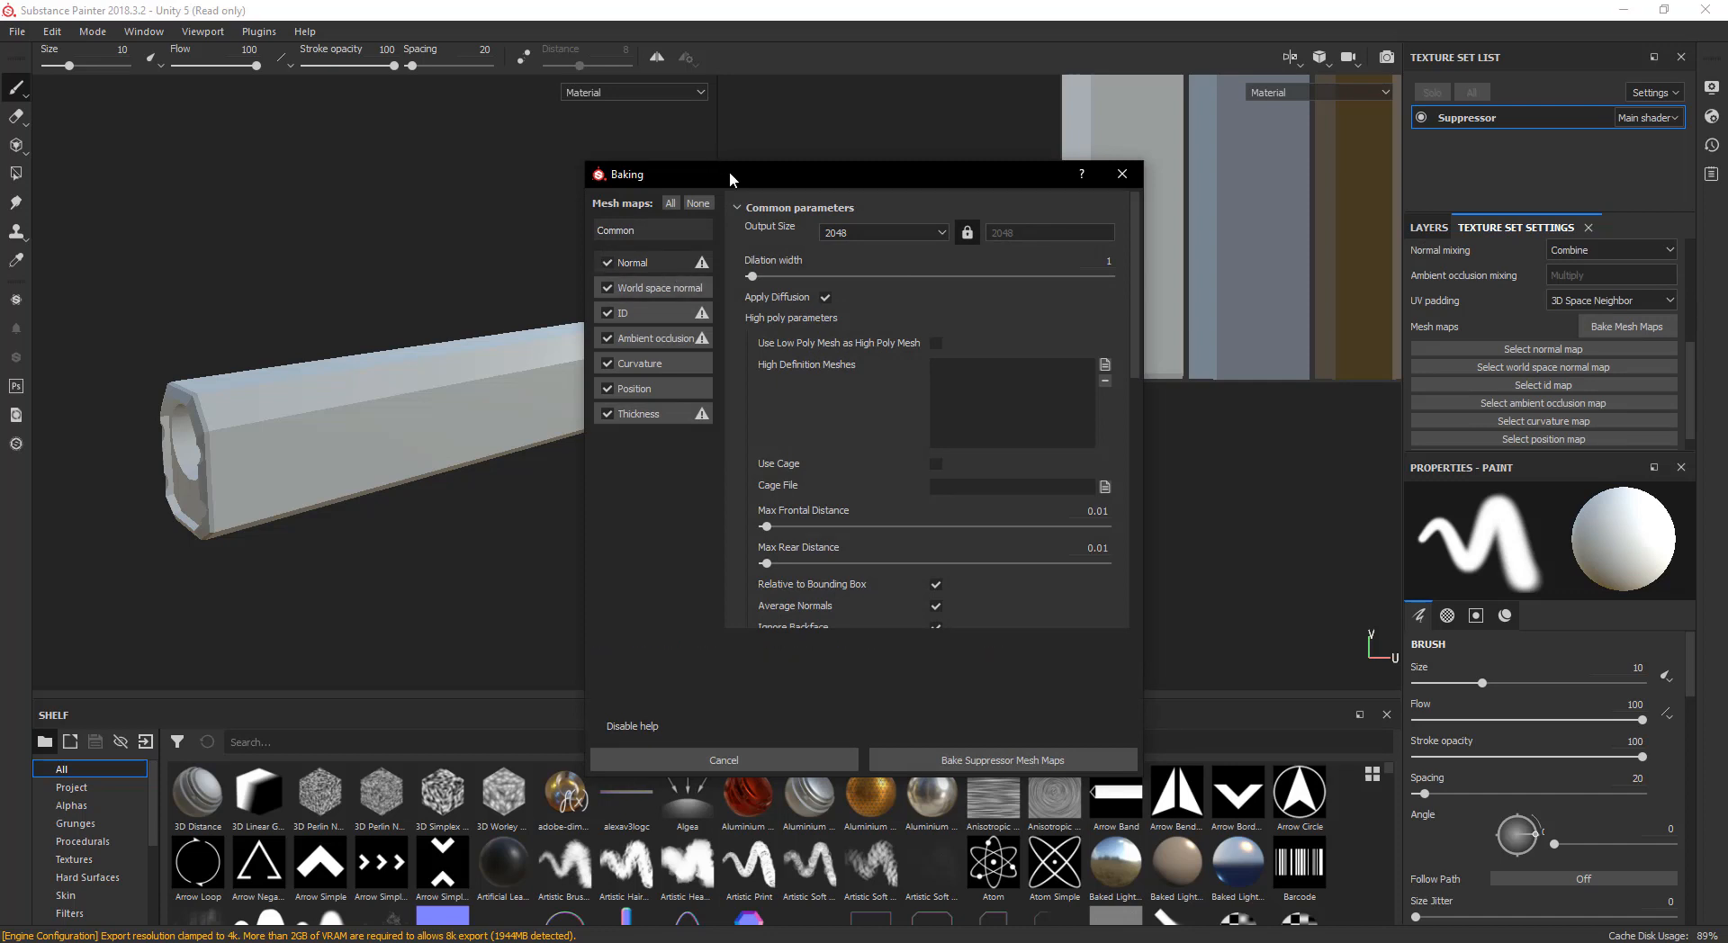
{"action": "left_click_drag", "start_coordinate": [729, 171], "coordinate": [726, 114]}
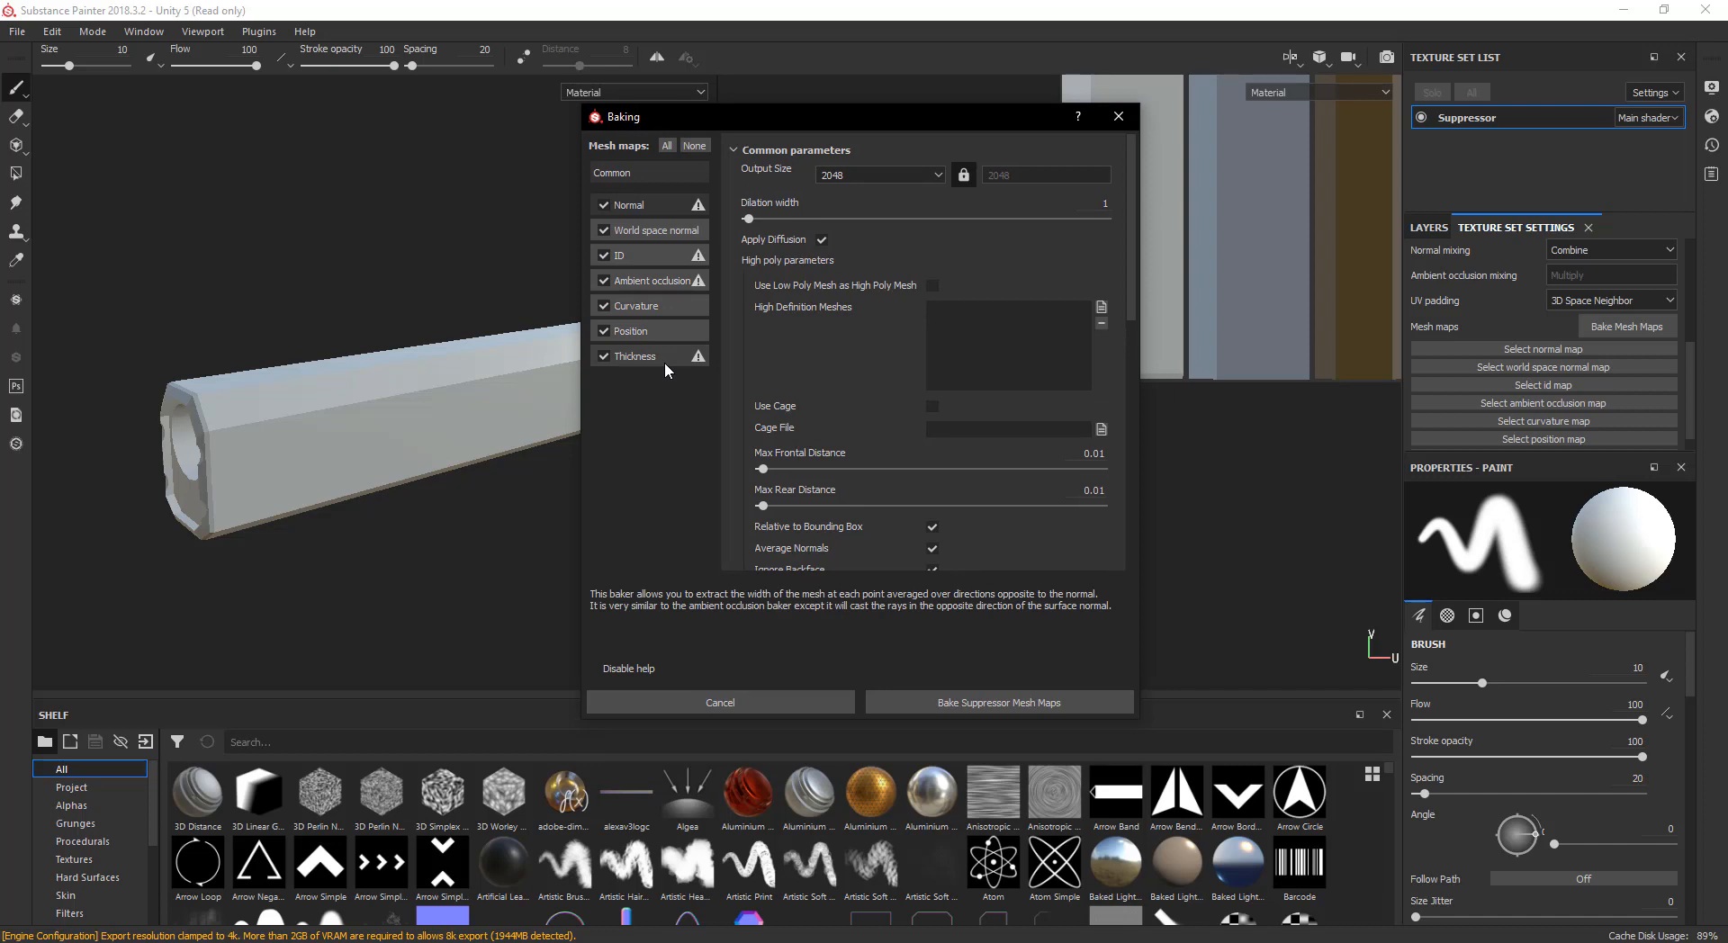
{"action": "left_click", "coordinate": [604, 231]}
{"action": "left_click", "coordinate": [604, 256]}
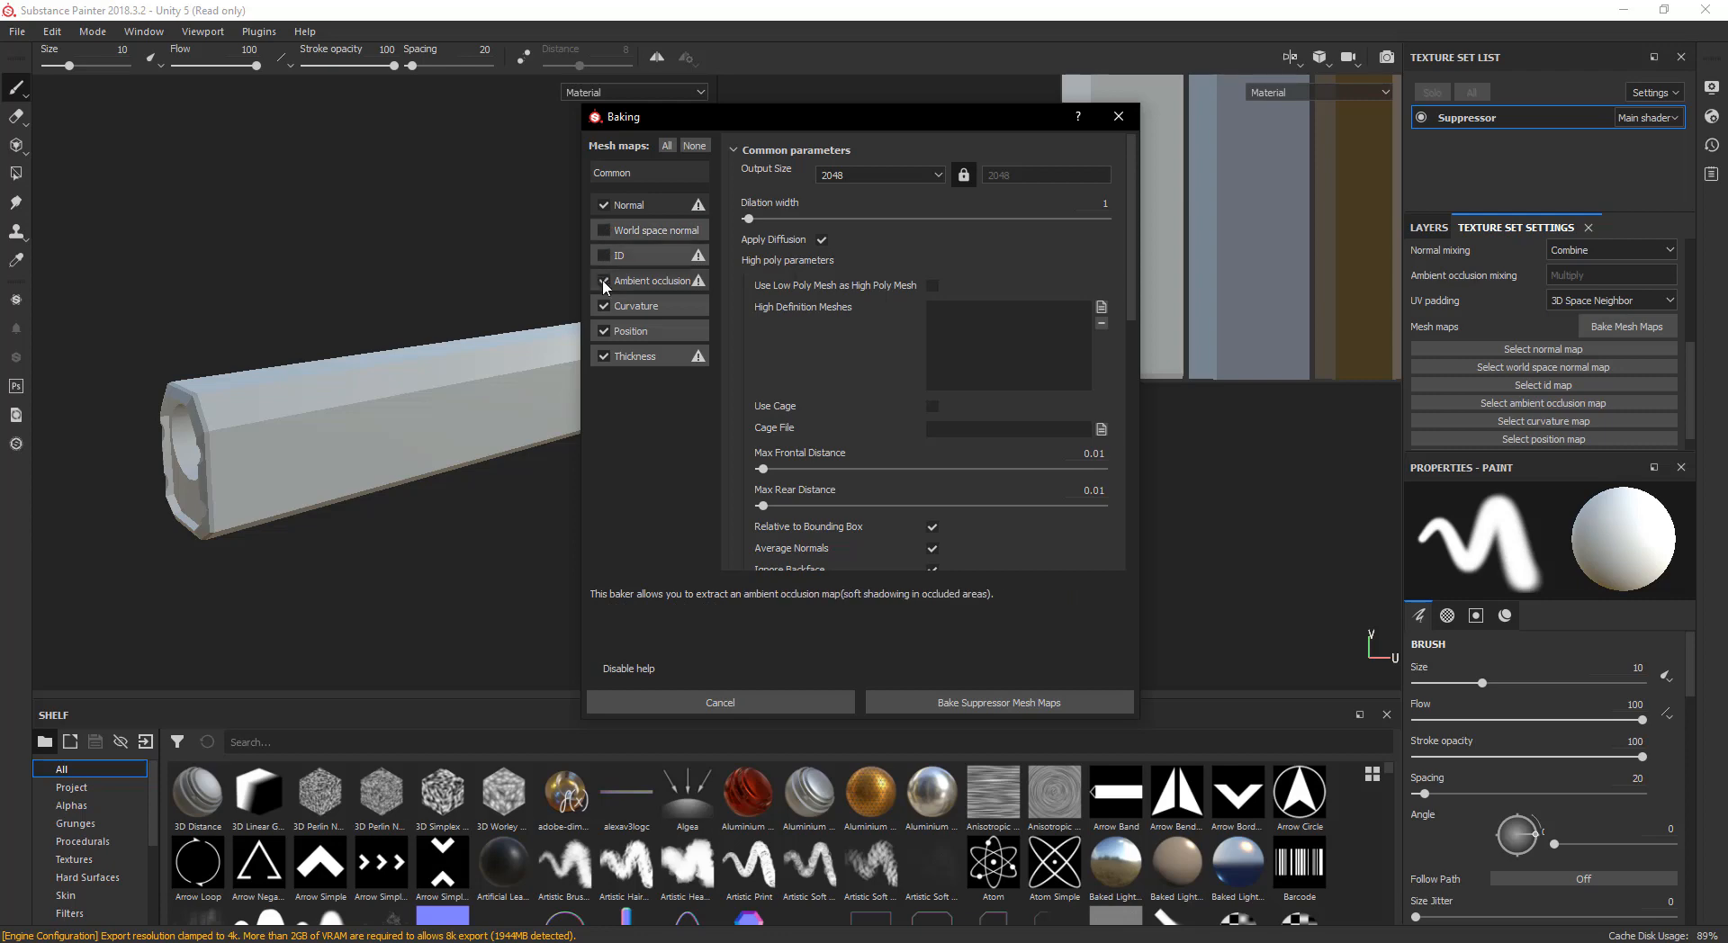
{"action": "left_click", "coordinate": [604, 283]}
{"action": "left_click", "coordinate": [603, 306]}
{"action": "left_click", "coordinate": [604, 332]}
{"action": "left_click", "coordinate": [604, 356]}
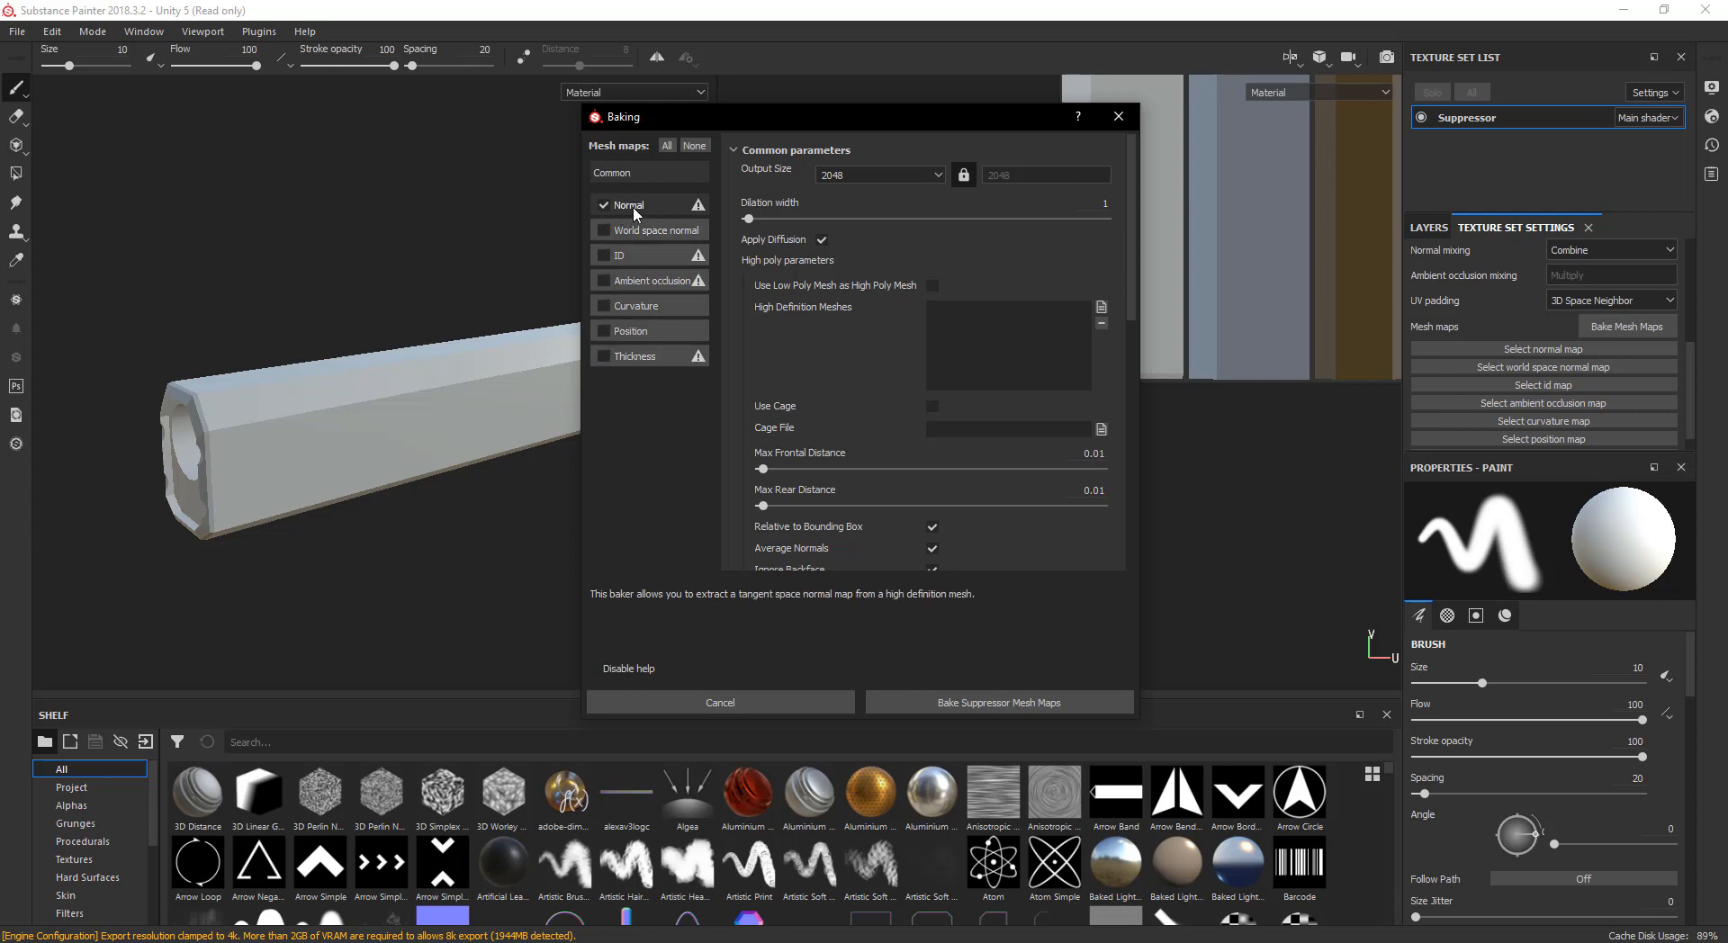
- Load Silencer_HP.fbx from the Desktop as the high definition mesh and bake the Suppressor normal map
{"action": "left_click", "coordinate": [1102, 310]}
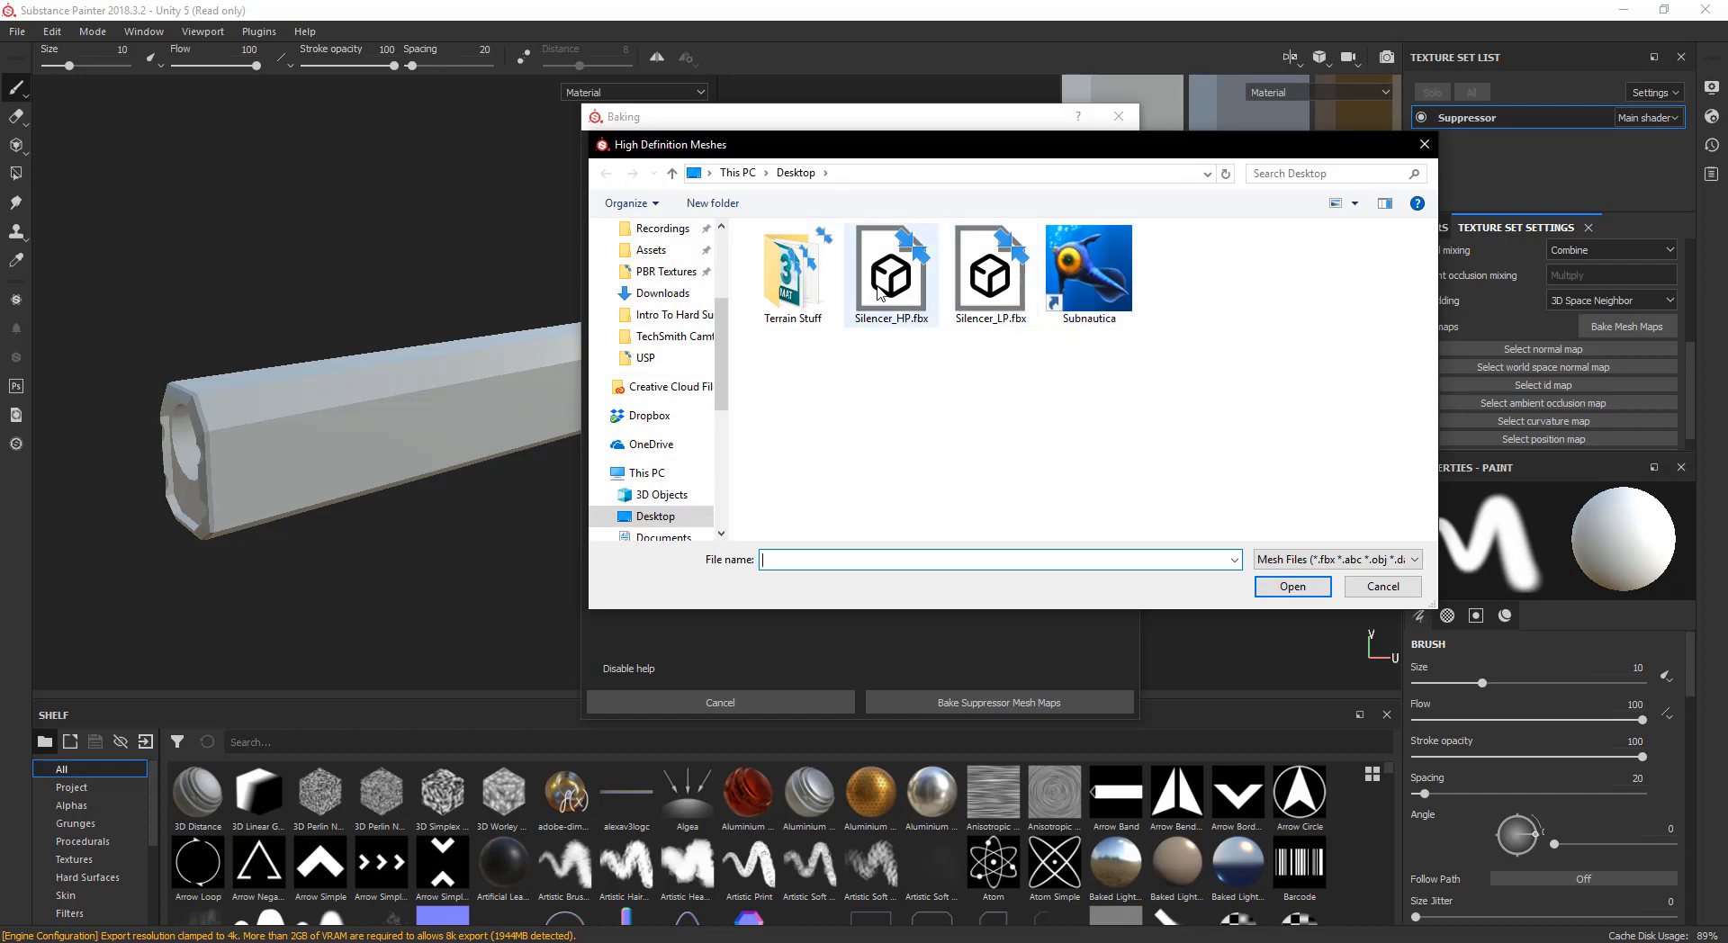
{"action": "double_click", "coordinate": [879, 291]}
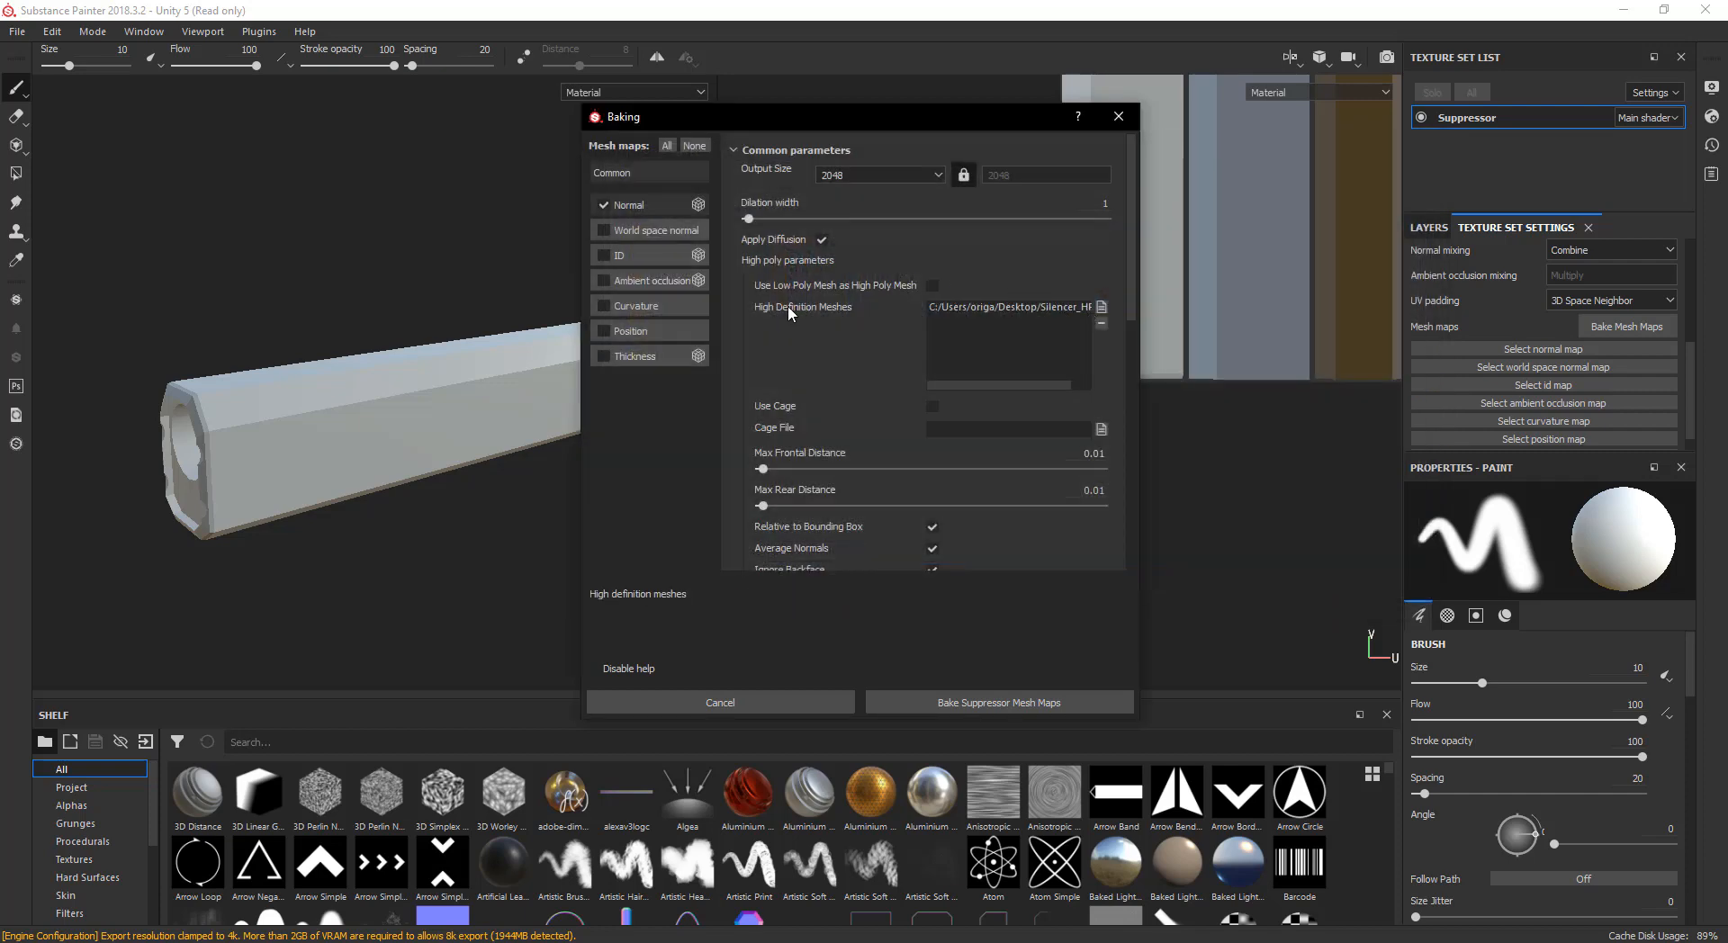
{"action": "left_click", "coordinate": [1102, 309]}
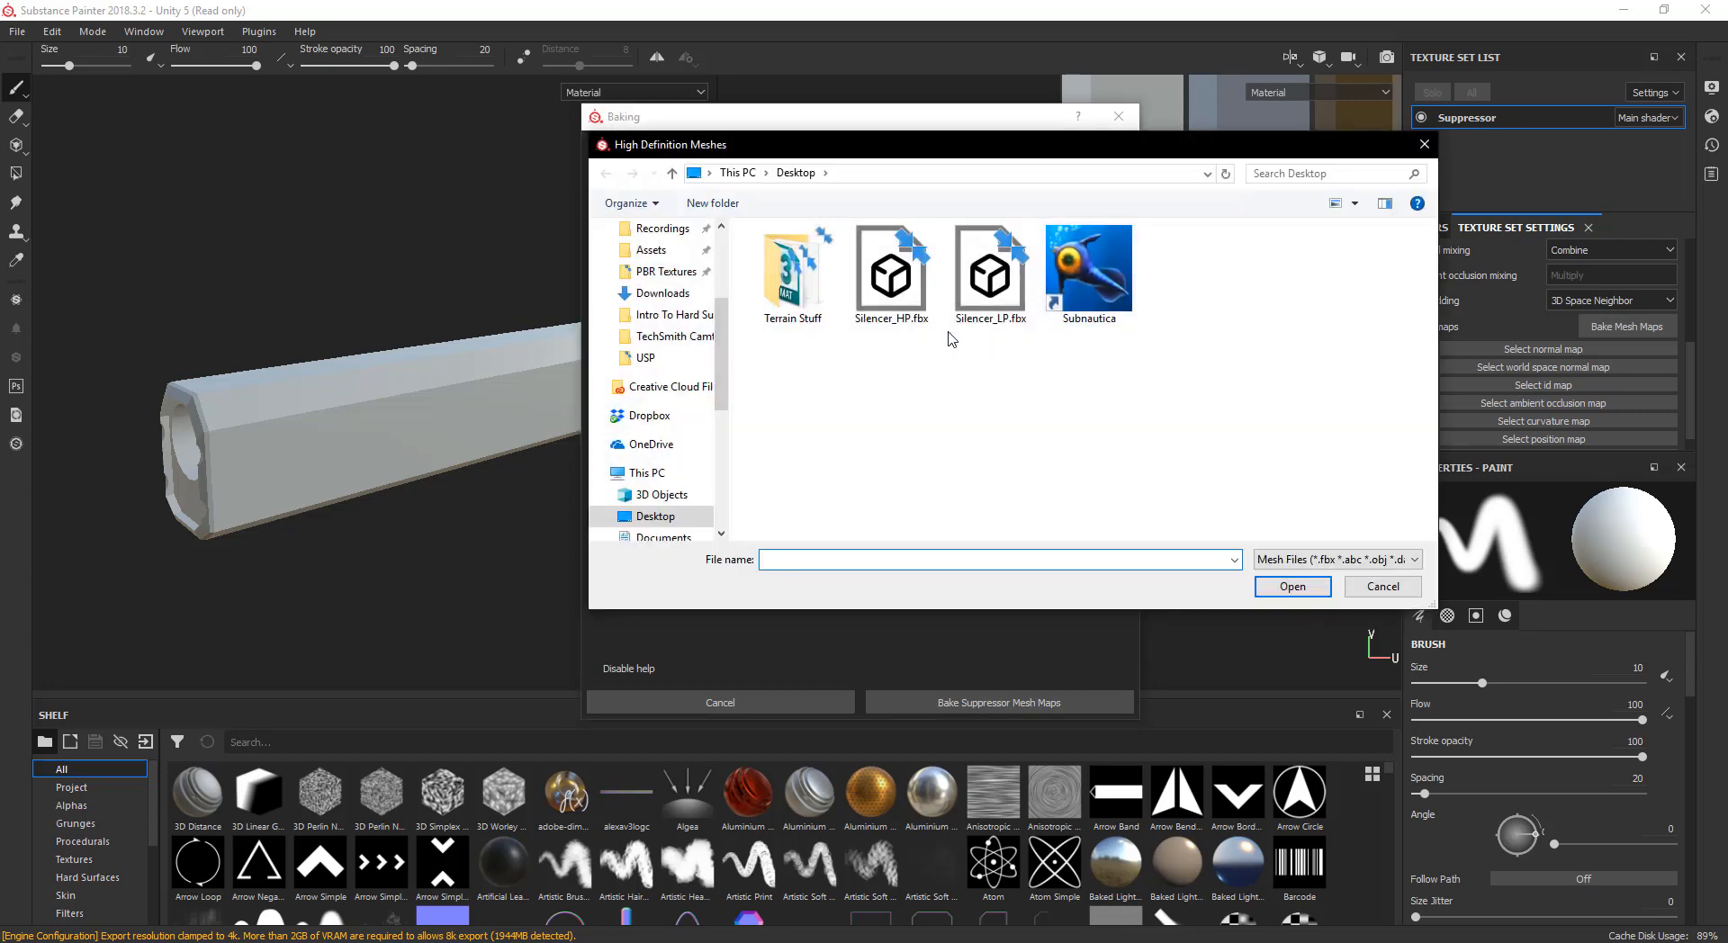
{"action": "double_click", "coordinate": [905, 279]}
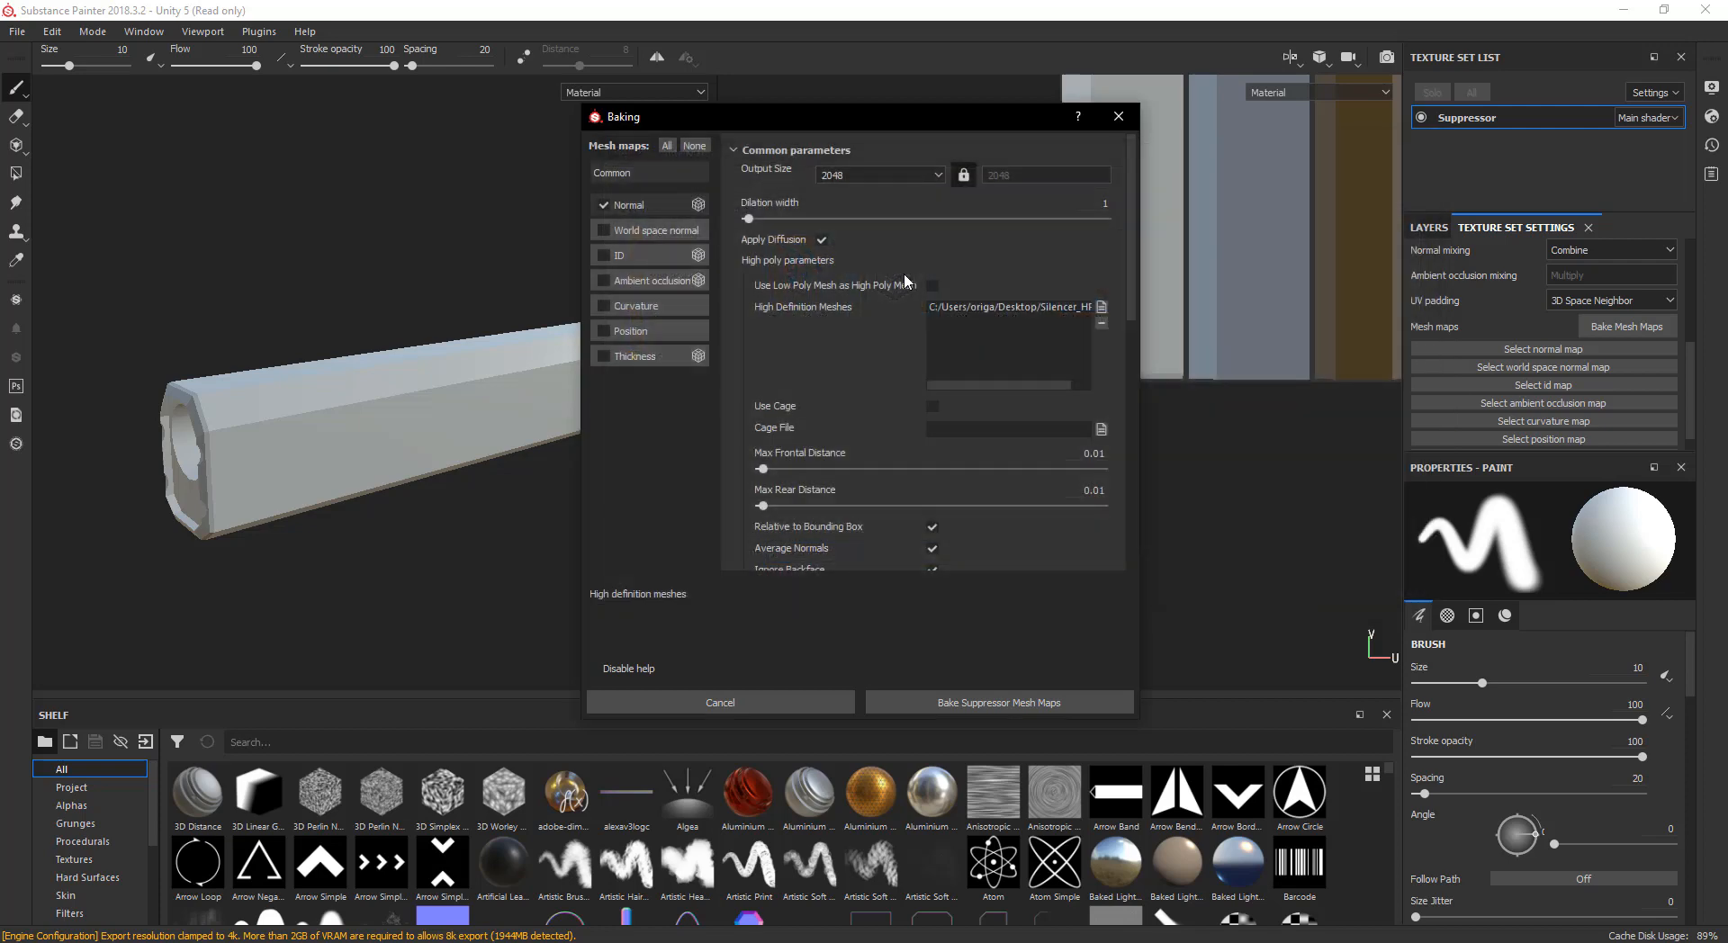
{"action": "scroll", "coordinate": [833, 376], "scroll_direction": "down", "scroll_amount": 1}
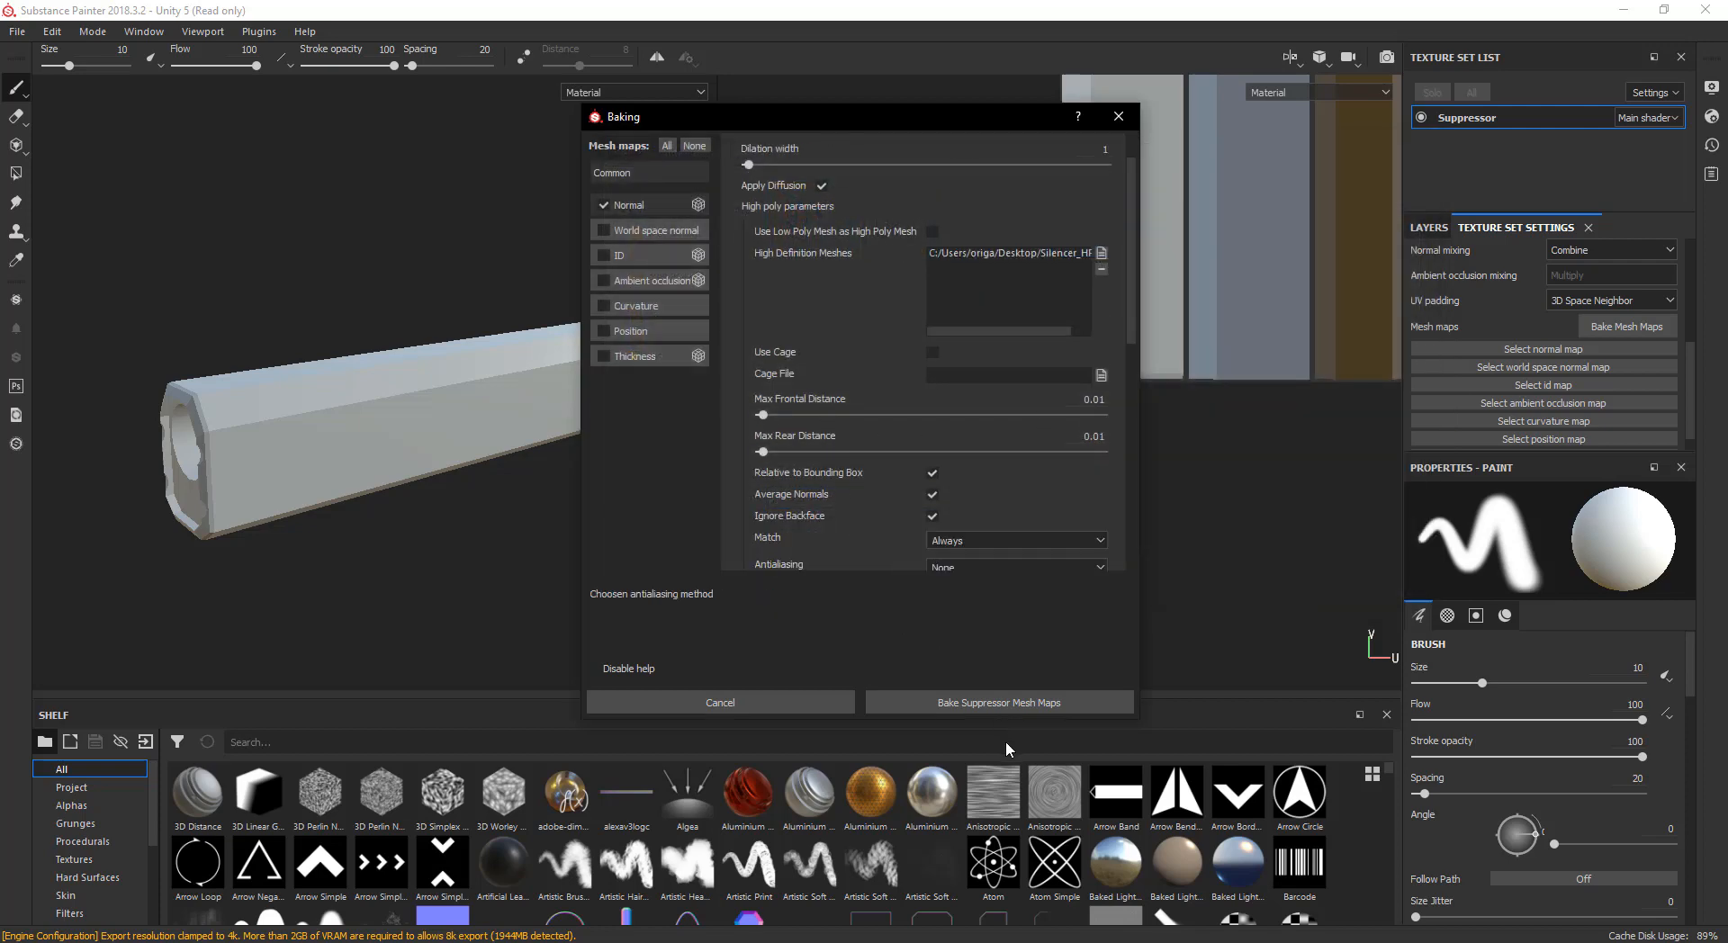
{"action": "scroll", "coordinate": [865, 369], "scroll_direction": "up", "scroll_amount": 1}
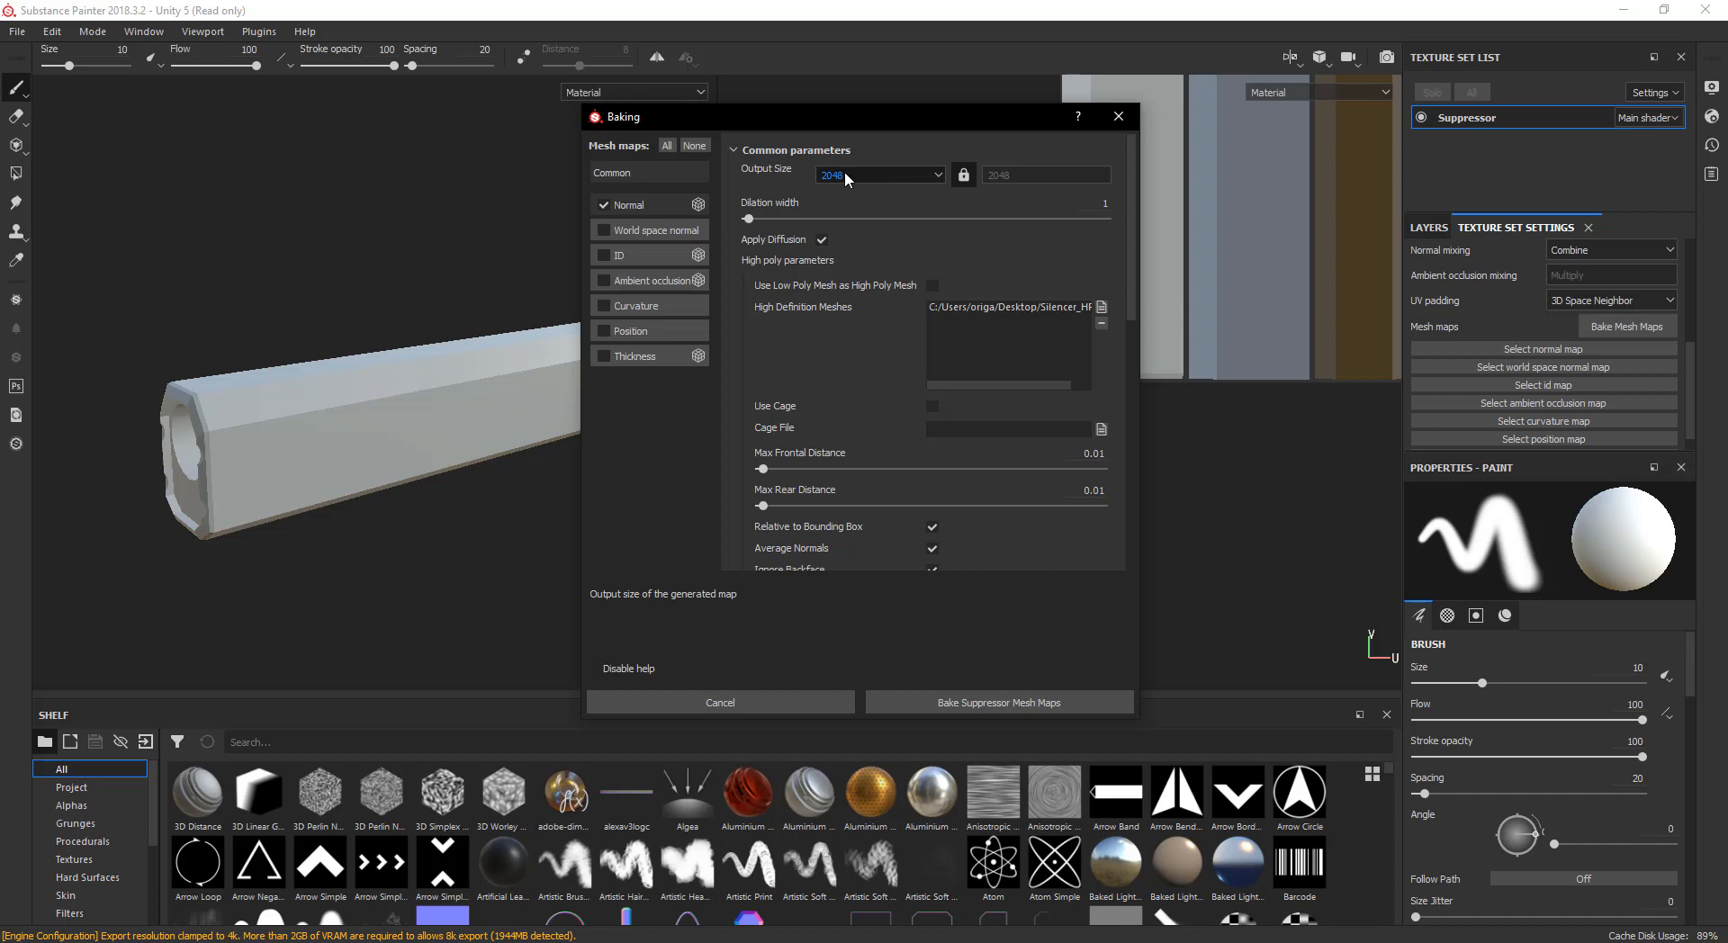
{"action": "left_click", "coordinate": [1001, 700]}
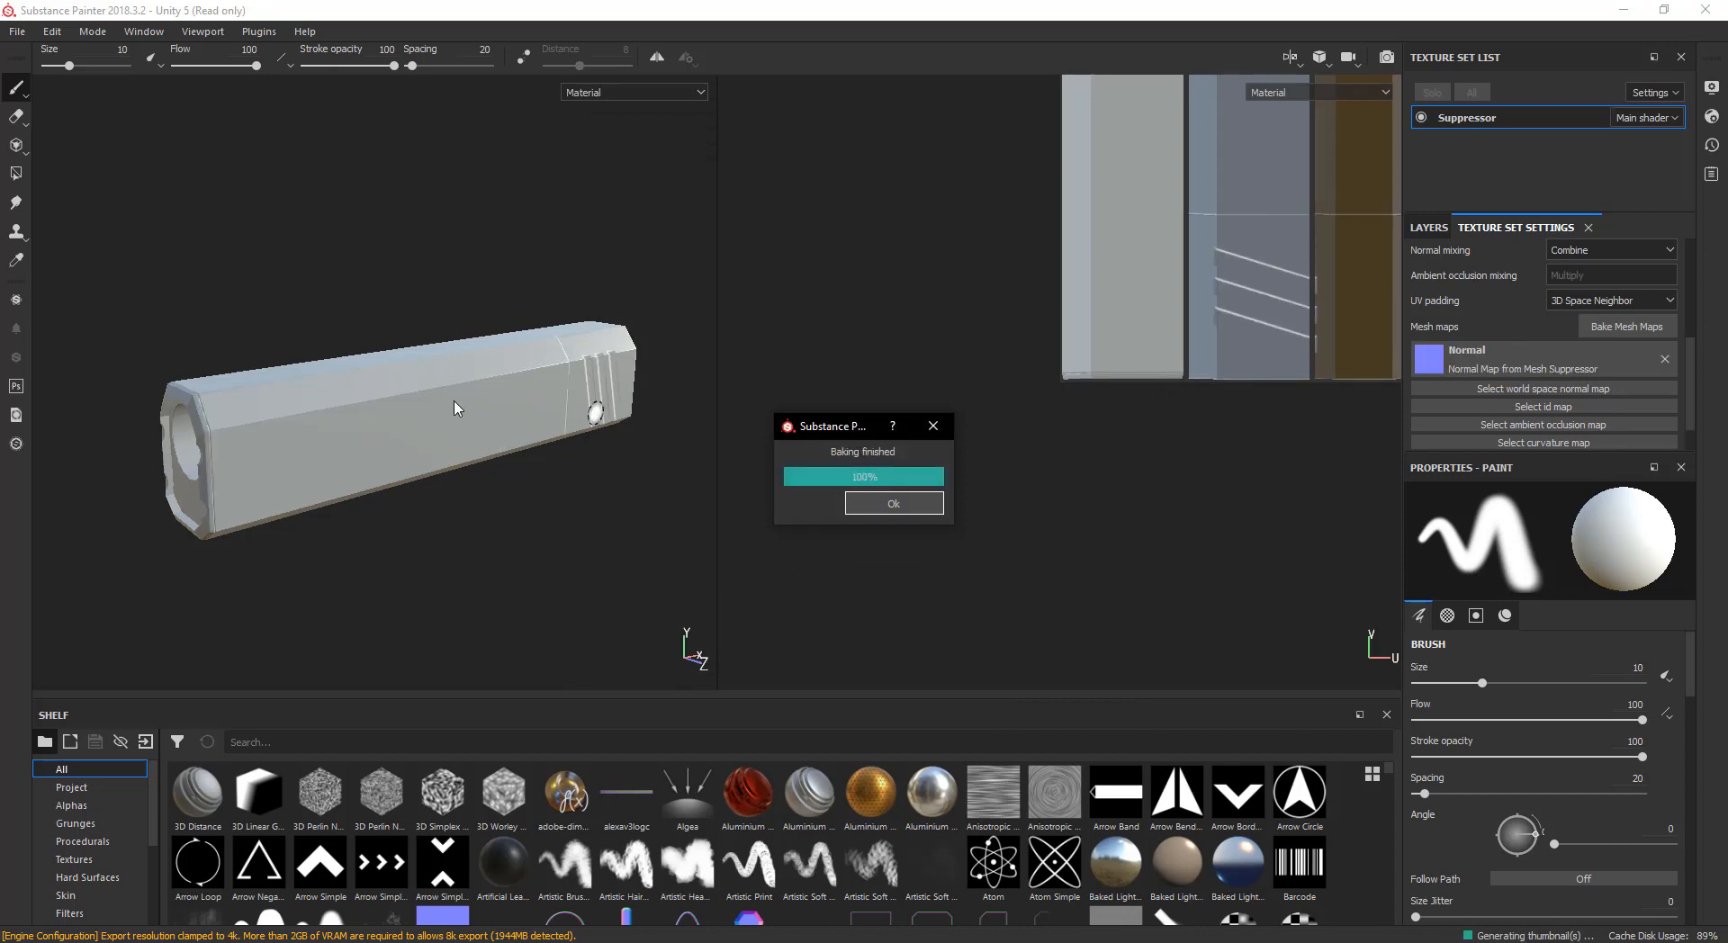
- Examine the baked normal details on the silencer's slanted grooves, seam line and end faces
{"action": "left_click_drag", "start_coordinate": [244, 487], "coordinate": [352, 456], "text": "alt"}
{"action": "middle_click_drag", "start_coordinate": [352, 455], "coordinate": [99, 441], "text": "alt"}
{"action": "scroll", "coordinate": [421, 436], "scroll_direction": "up", "scroll_amount": 3}
{"action": "left_click_drag", "start_coordinate": [421, 437], "coordinate": [304, 445], "text": "alt"}
{"action": "middle_click_drag", "start_coordinate": [304, 445], "coordinate": [270, 439], "text": "alt"}
{"action": "left_click_drag", "start_coordinate": [270, 439], "coordinate": [106, 398], "text": "alt"}
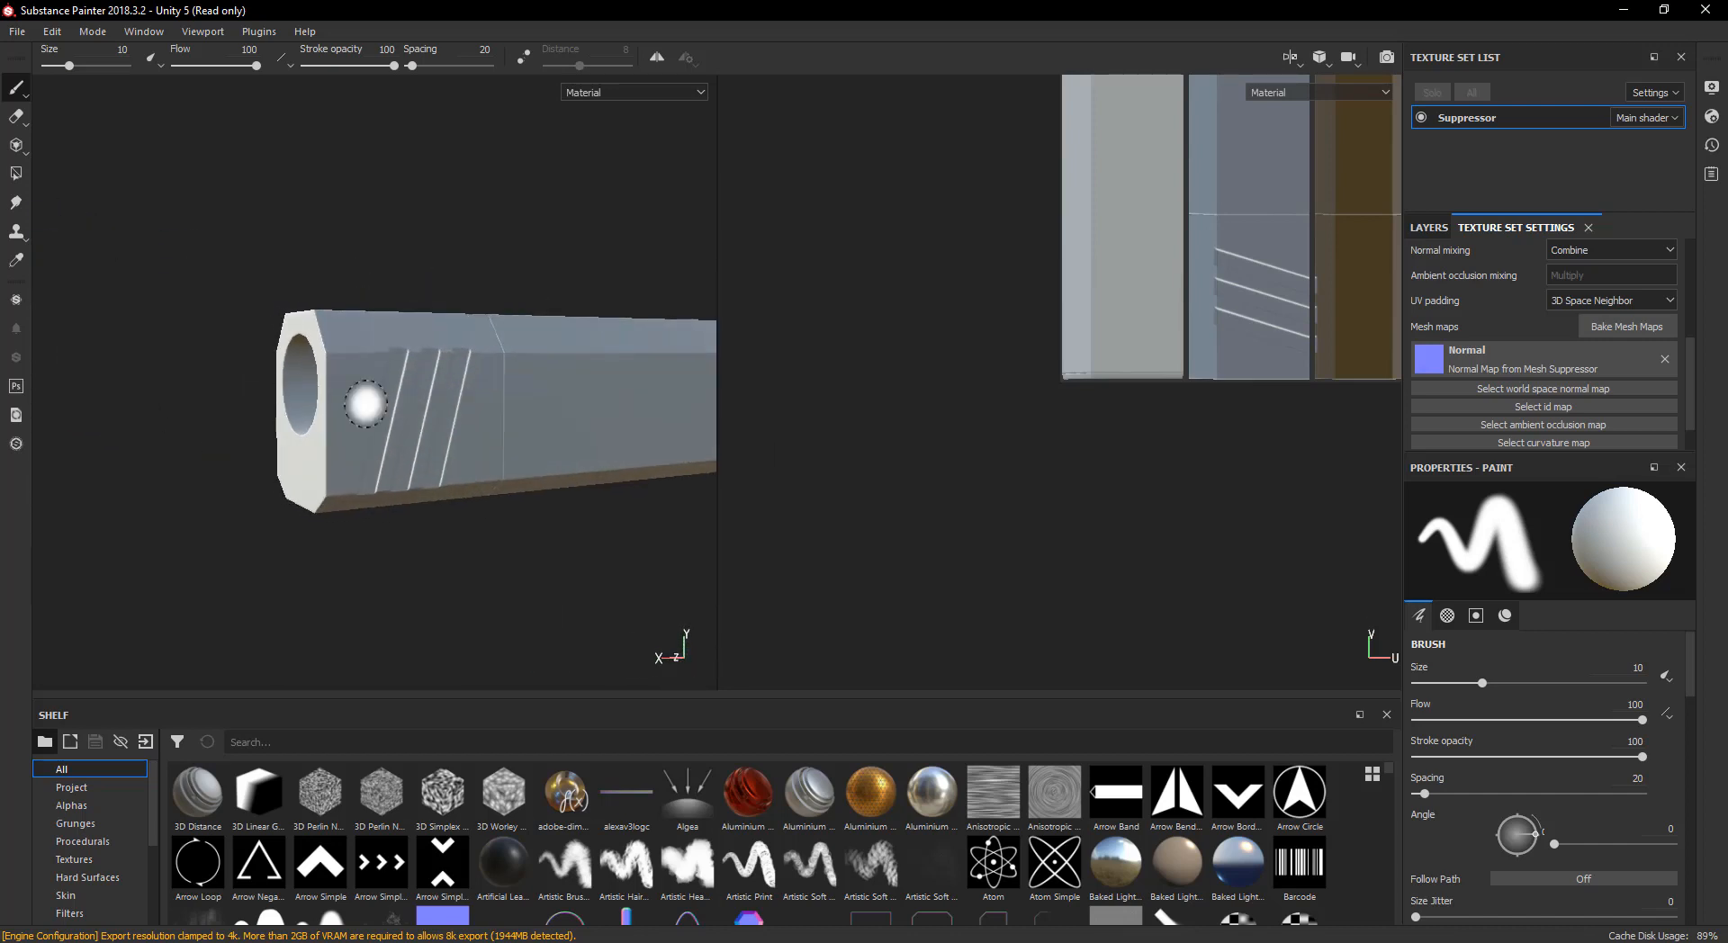
{"action": "left_click_drag", "start_coordinate": [367, 401], "coordinate": [338, 407], "text": "alt"}
{"action": "right_click_drag", "start_coordinate": [397, 428], "coordinate": [491, 426], "text": "shift"}
{"action": "middle_click_drag", "start_coordinate": [459, 426], "coordinate": [308, 410], "text": "alt"}
{"action": "mouse_move", "coordinate": [371, 391]}
{"action": "left_mouse_down", "text": "alt"}
{"action": "mouse_move", "coordinate": [507, 348]}
{"action": "mouse_move", "coordinate": [511, 415]}
{"action": "mouse_move", "coordinate": [413, 432]}
{"action": "left_mouse_up", "text": "alt"}
{"action": "mouse_move", "coordinate": [413, 432]}
{"action": "middle_mouse_down", "text": "alt"}
{"action": "mouse_move", "coordinate": [261, 388]}
{"action": "mouse_move", "coordinate": [216, 407]}
{"action": "middle_mouse_up", "text": "alt"}
{"action": "middle_click_drag", "start_coordinate": [358, 405], "coordinate": [285, 416], "text": "alt"}
{"action": "left_click_drag", "start_coordinate": [285, 416], "coordinate": [174, 405], "text": "alt"}
{"action": "right_click_drag", "start_coordinate": [243, 400], "coordinate": [339, 397], "text": "shift"}
{"action": "scroll", "coordinate": [329, 397], "scroll_direction": "up", "scroll_amount": 5}
{"action": "left_click_drag", "start_coordinate": [397, 393], "coordinate": [336, 394], "text": "alt"}
{"action": "scroll", "coordinate": [441, 396], "scroll_direction": "up", "scroll_amount": 5}
{"action": "left_click_drag", "start_coordinate": [444, 424], "coordinate": [403, 425], "text": "alt"}
{"action": "scroll", "coordinate": [403, 425], "scroll_direction": "down", "scroll_amount": 5}
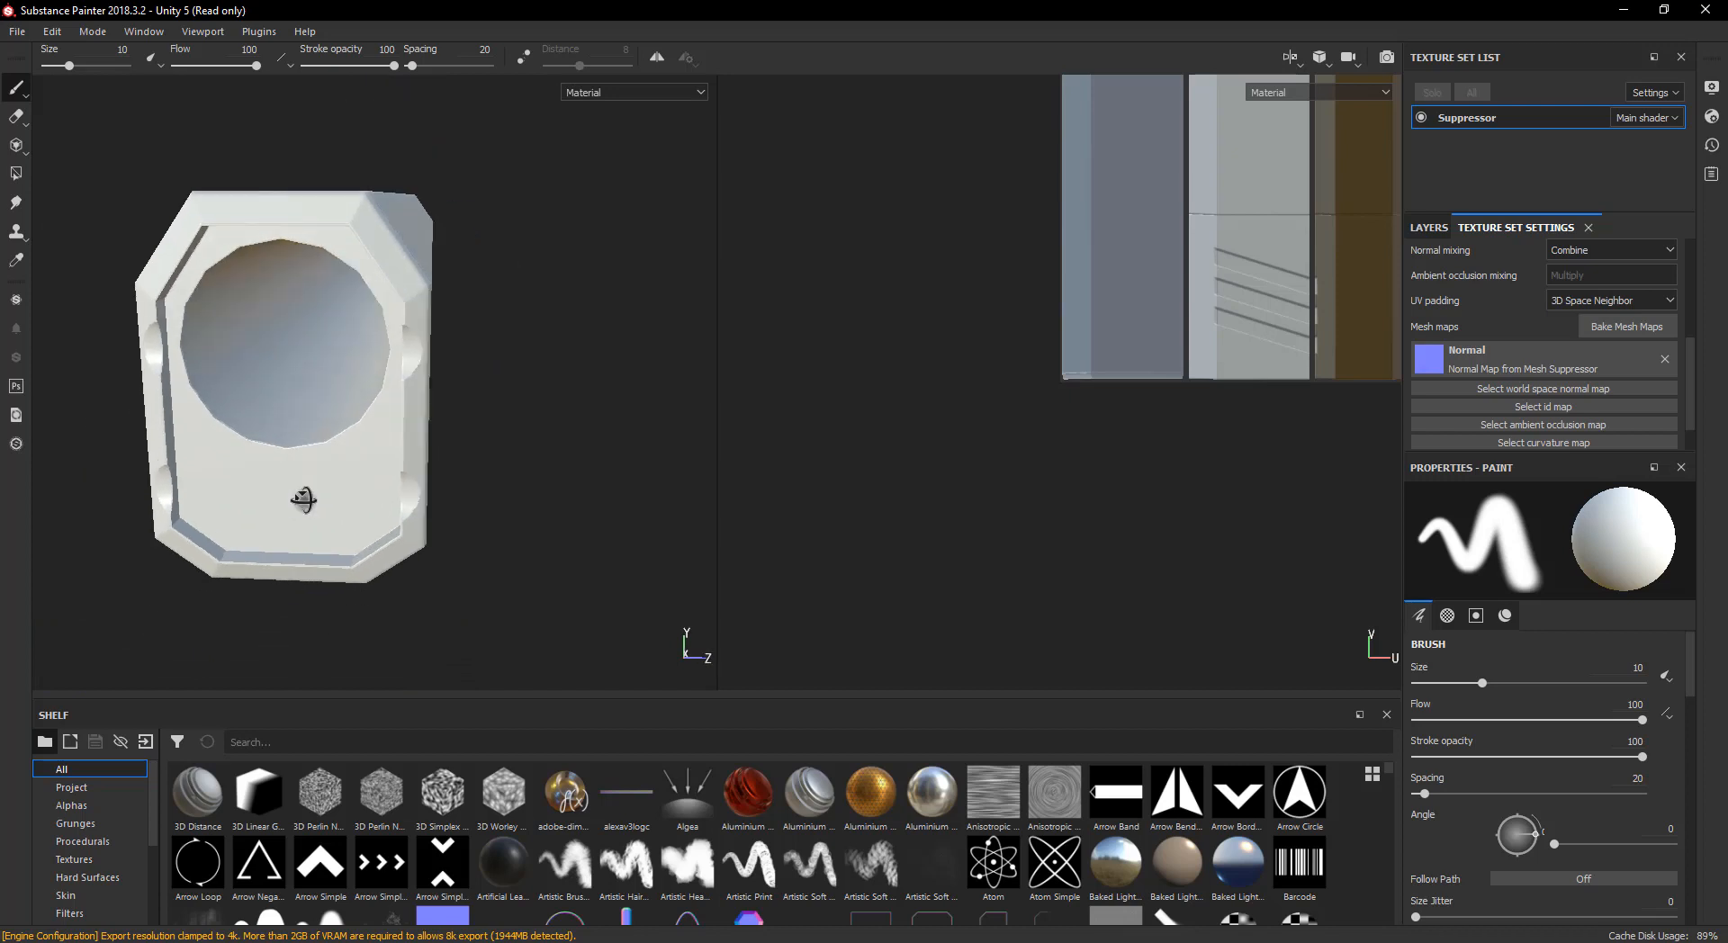
- Inspect the baked normal map along the silencer's long sides and up close at the grooves
{"action": "left_click_drag", "start_coordinate": [297, 505], "coordinate": [559, 455], "text": "alt"}
{"action": "middle_click_drag", "start_coordinate": [666, 414], "coordinate": [111, 390], "text": "alt"}
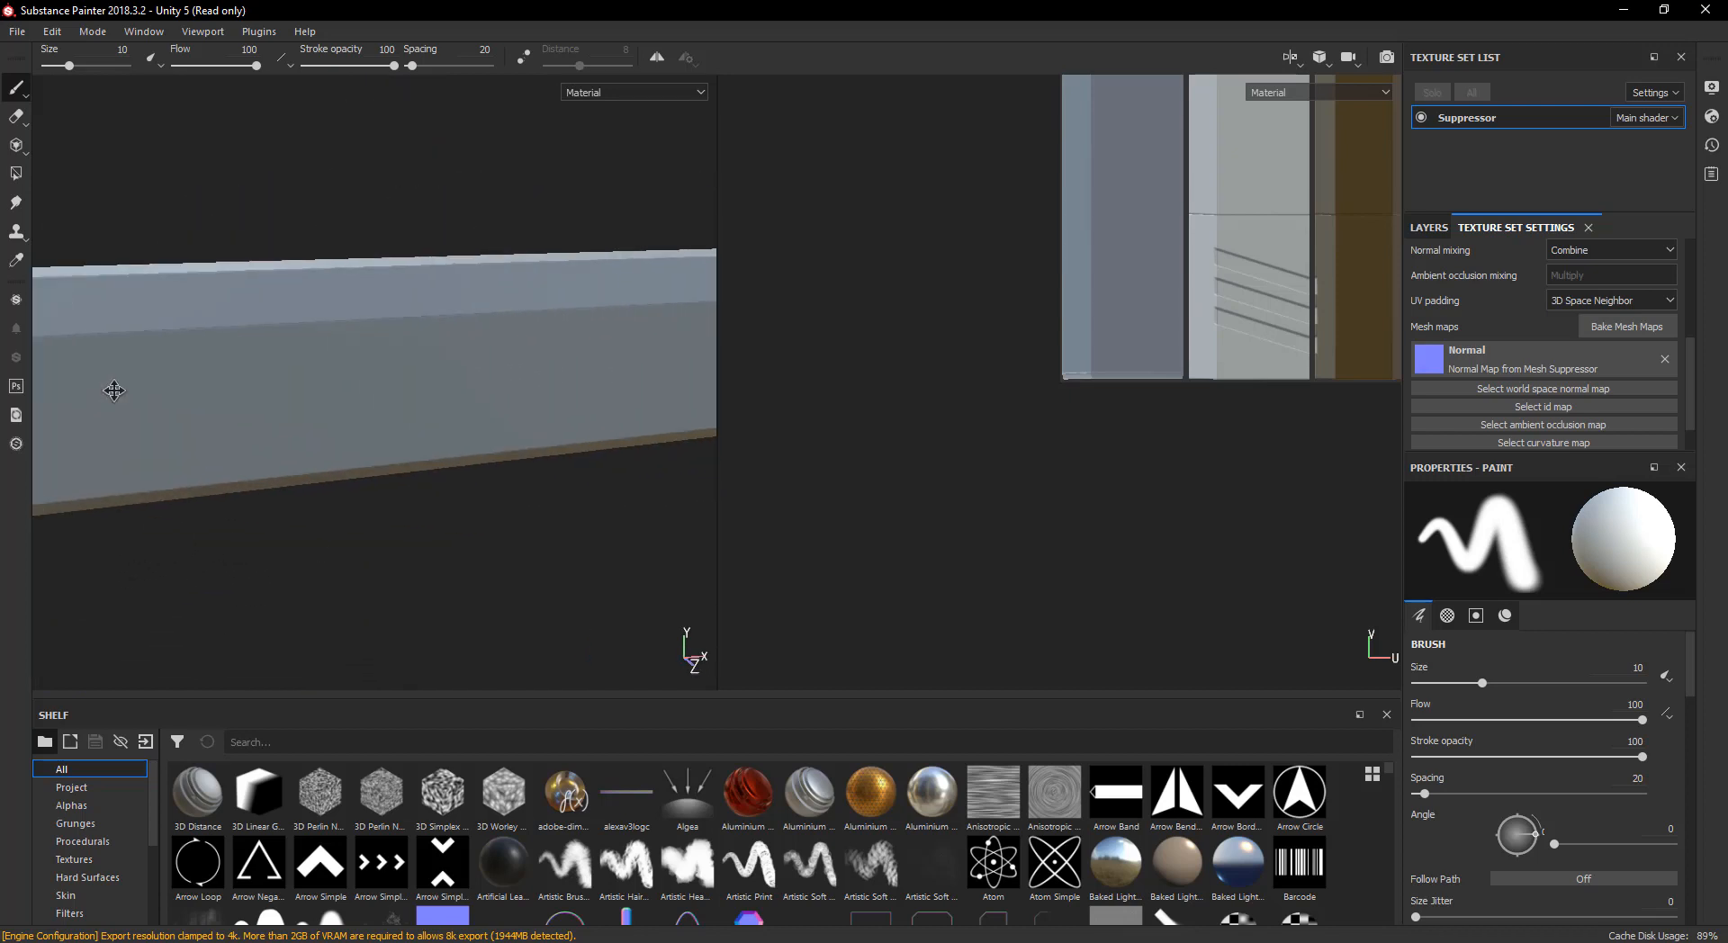
{"action": "scroll", "coordinate": [459, 378], "scroll_direction": "down", "scroll_amount": 5}
{"action": "right_click_drag", "start_coordinate": [459, 378], "coordinate": [444, 383], "text": "shift"}
{"action": "left_click_drag", "start_coordinate": [444, 383], "coordinate": [393, 420], "text": "alt"}
{"action": "middle_click_drag", "start_coordinate": [466, 419], "coordinate": [414, 396], "text": "alt"}
{"action": "scroll", "coordinate": [525, 416], "scroll_direction": "up", "scroll_amount": 5}
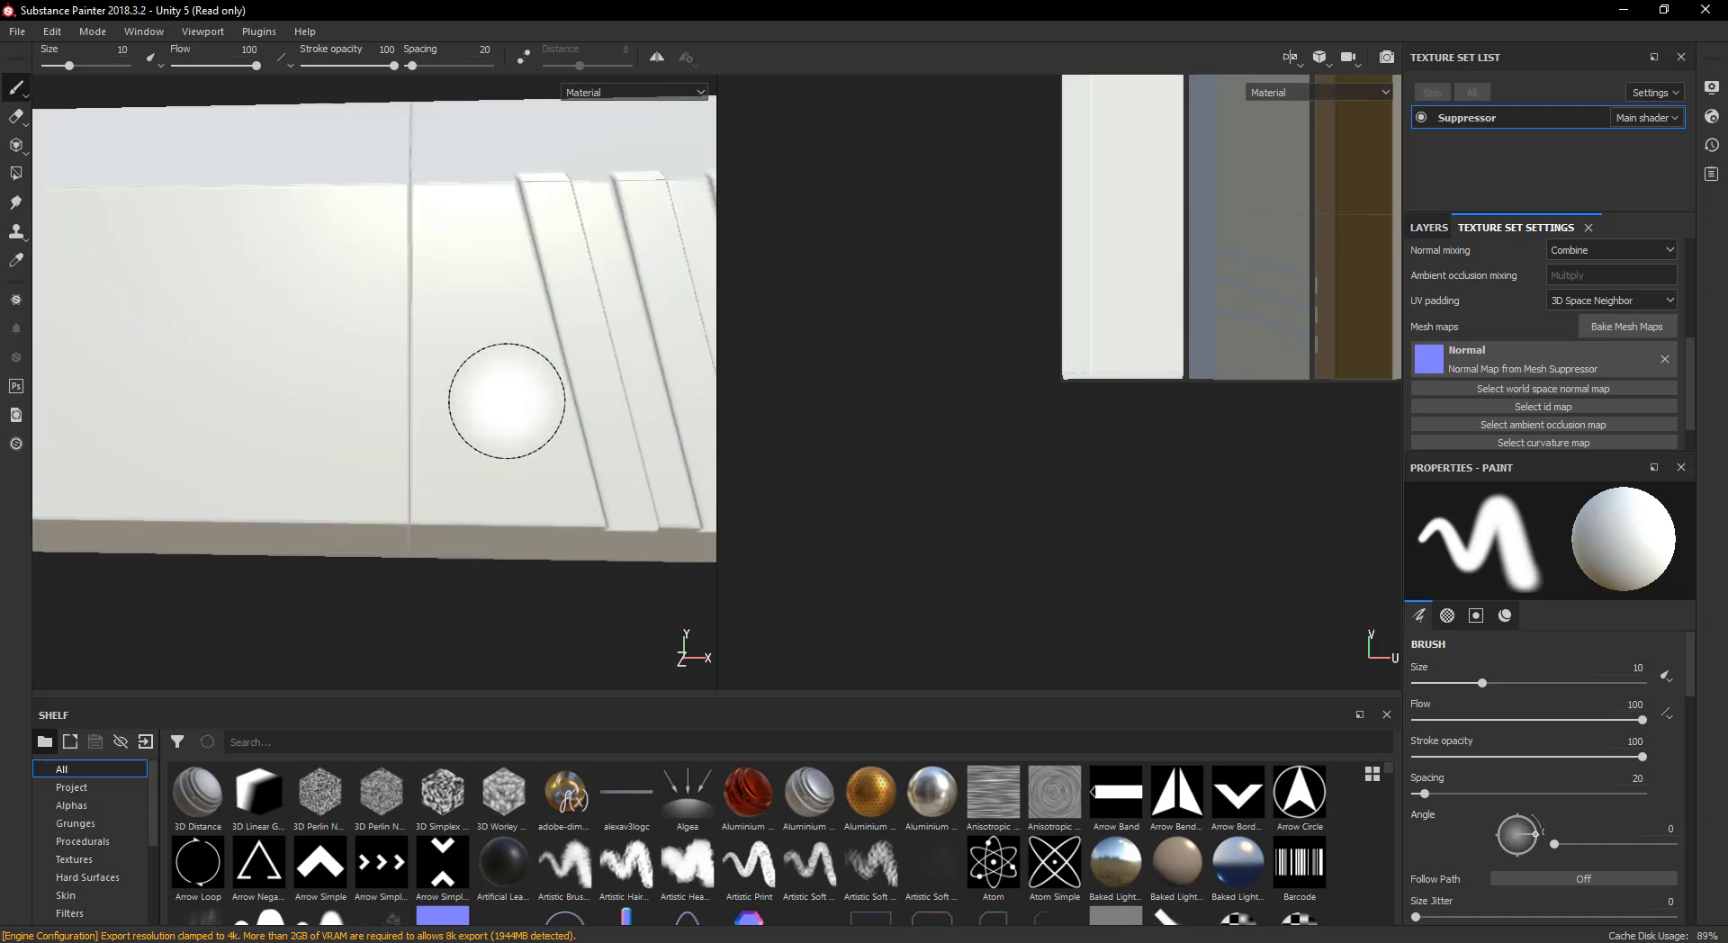
{"action": "left_click_drag", "start_coordinate": [502, 397], "coordinate": [536, 416], "text": "alt"}
{"action": "scroll", "coordinate": [536, 415], "scroll_direction": "down", "scroll_amount": 5}
{"action": "scroll", "coordinate": [327, 370], "scroll_direction": "down", "scroll_amount": 3}
{"action": "middle_click_drag", "start_coordinate": [325, 370], "coordinate": [548, 387], "text": "alt"}
- Enable the World space normal, Ambient occlusion, Curvature, Position and Thickness maps for baking, leaving ID off
{"action": "left_click", "coordinate": [1593, 330]}
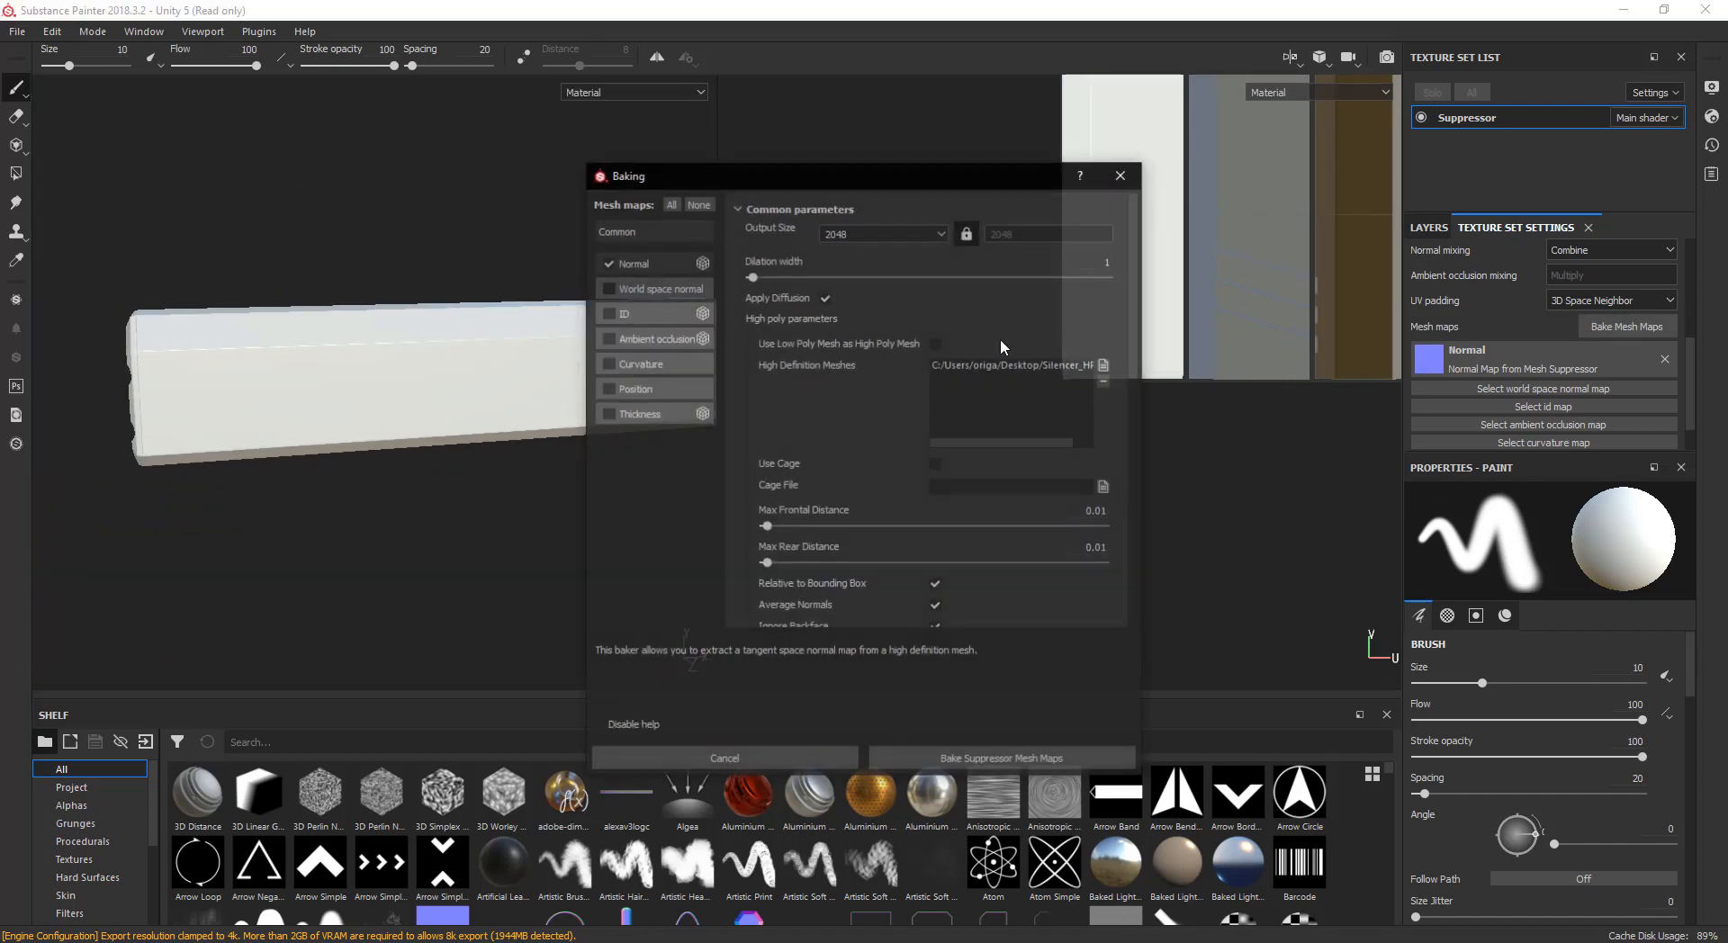
{"action": "left_click", "coordinate": [608, 289]}
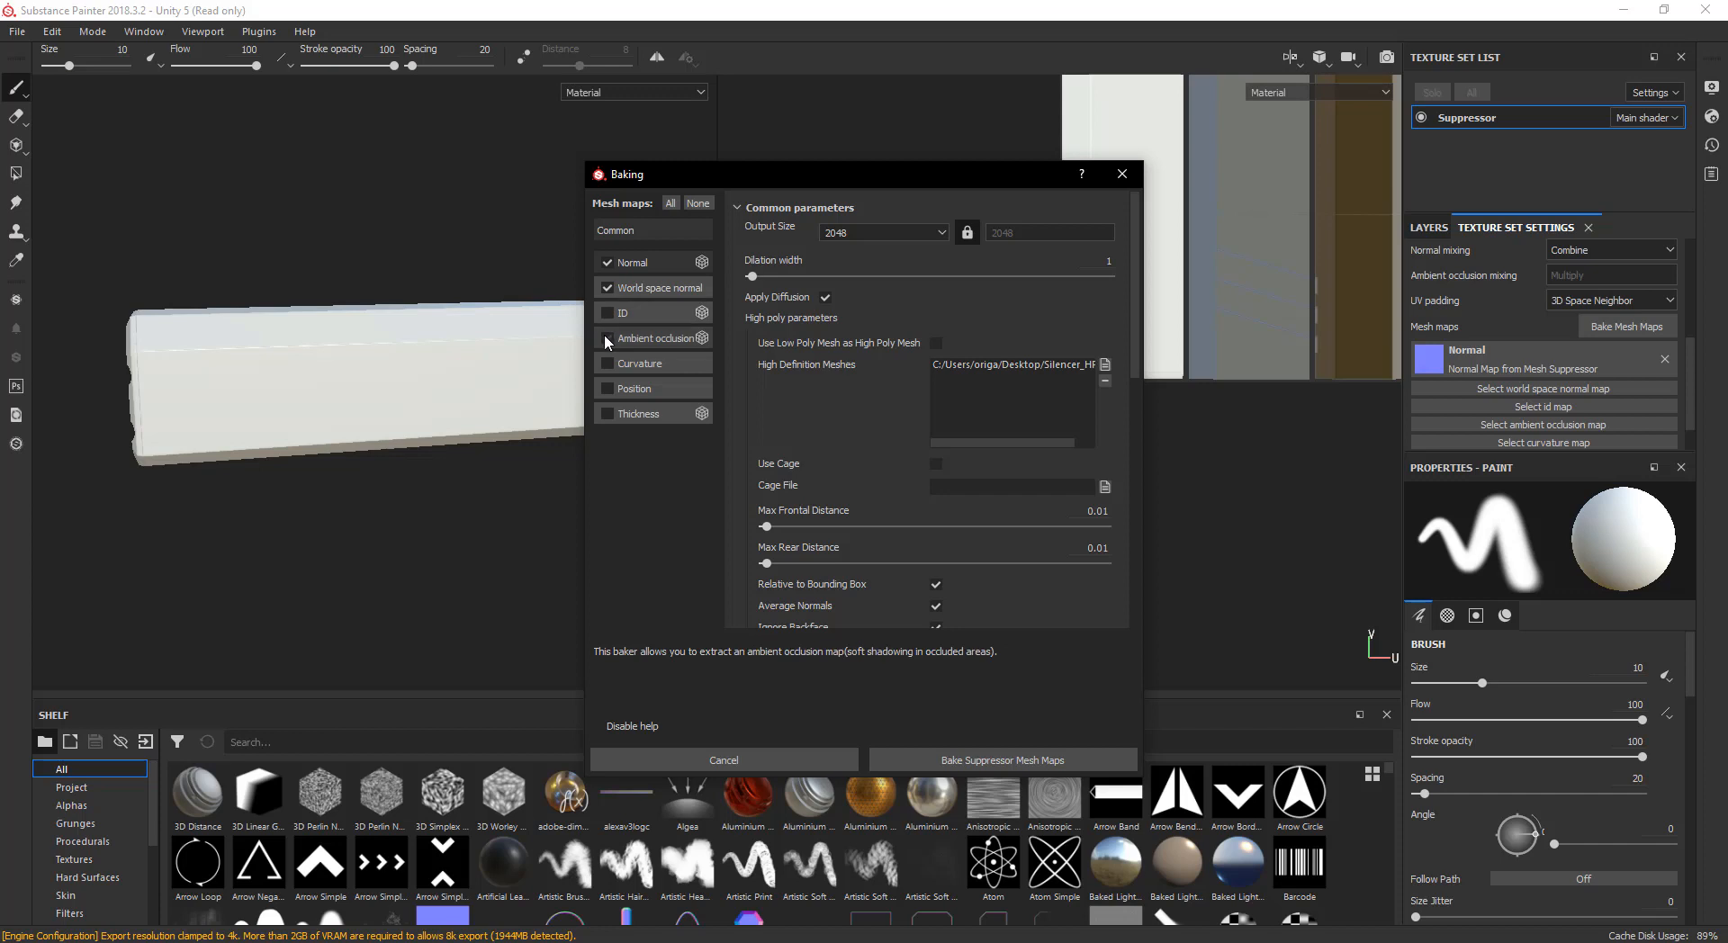
{"action": "left_click", "coordinate": [607, 339]}
{"action": "left_click", "coordinate": [607, 362]}
{"action": "left_click", "coordinate": [609, 388]}
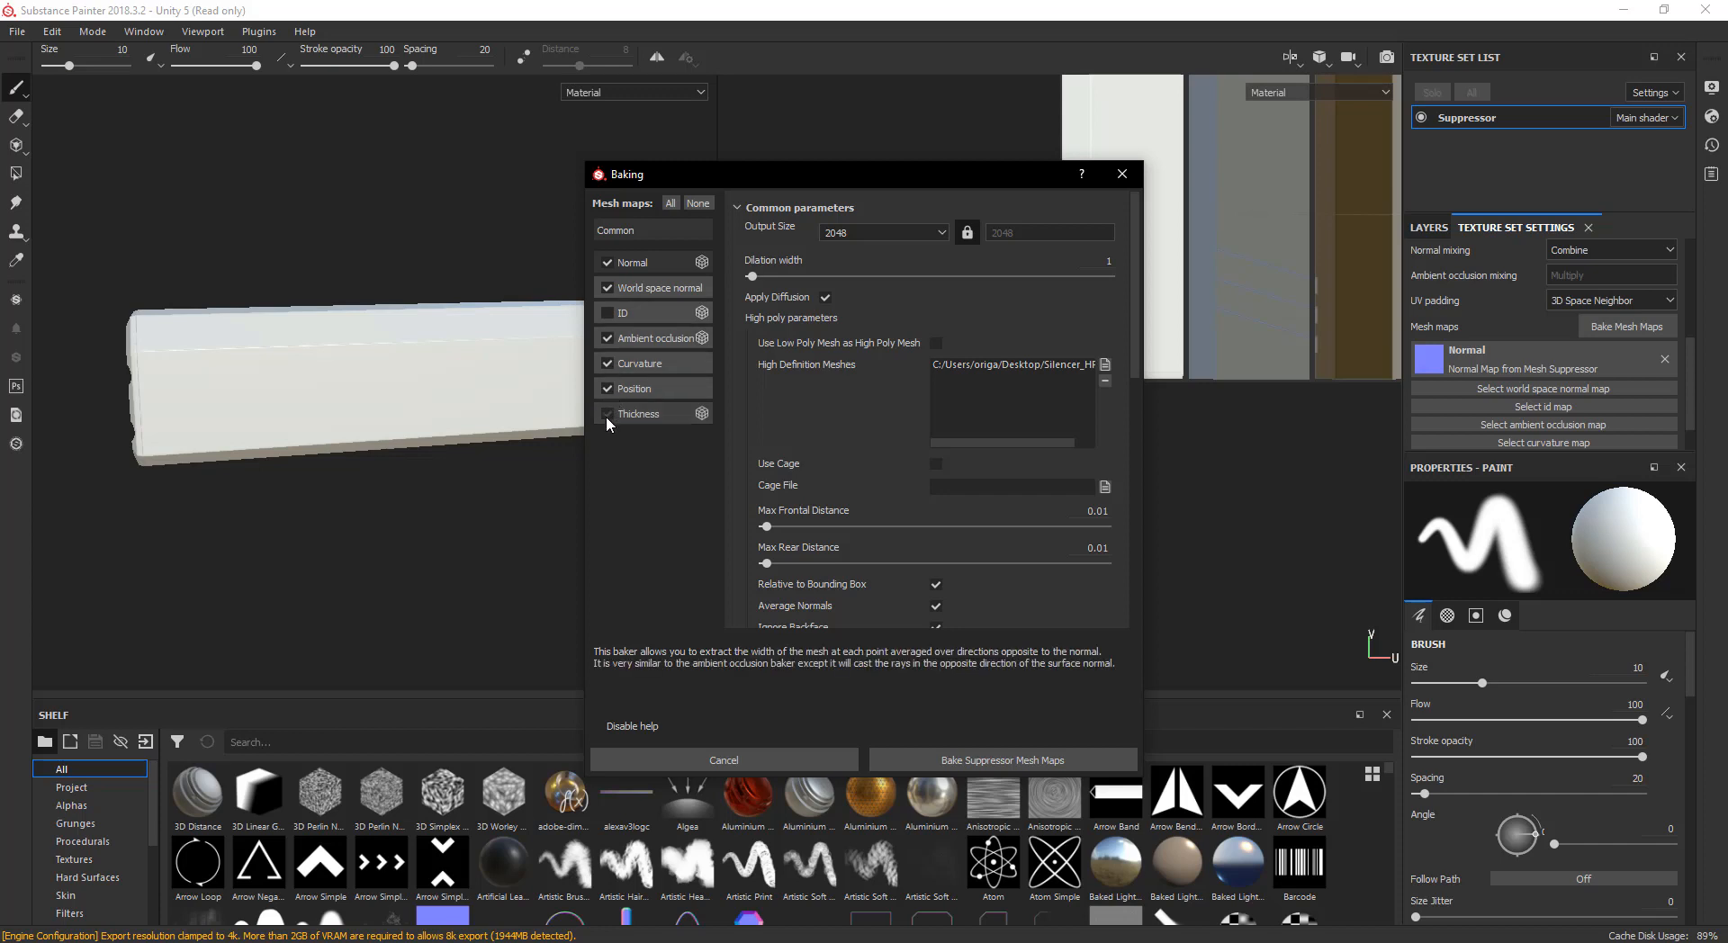
{"action": "left_click", "coordinate": [606, 414]}
- Set the bake output size to 4096 and bake the Suppressor mesh maps
{"action": "left_click", "coordinate": [889, 231]}
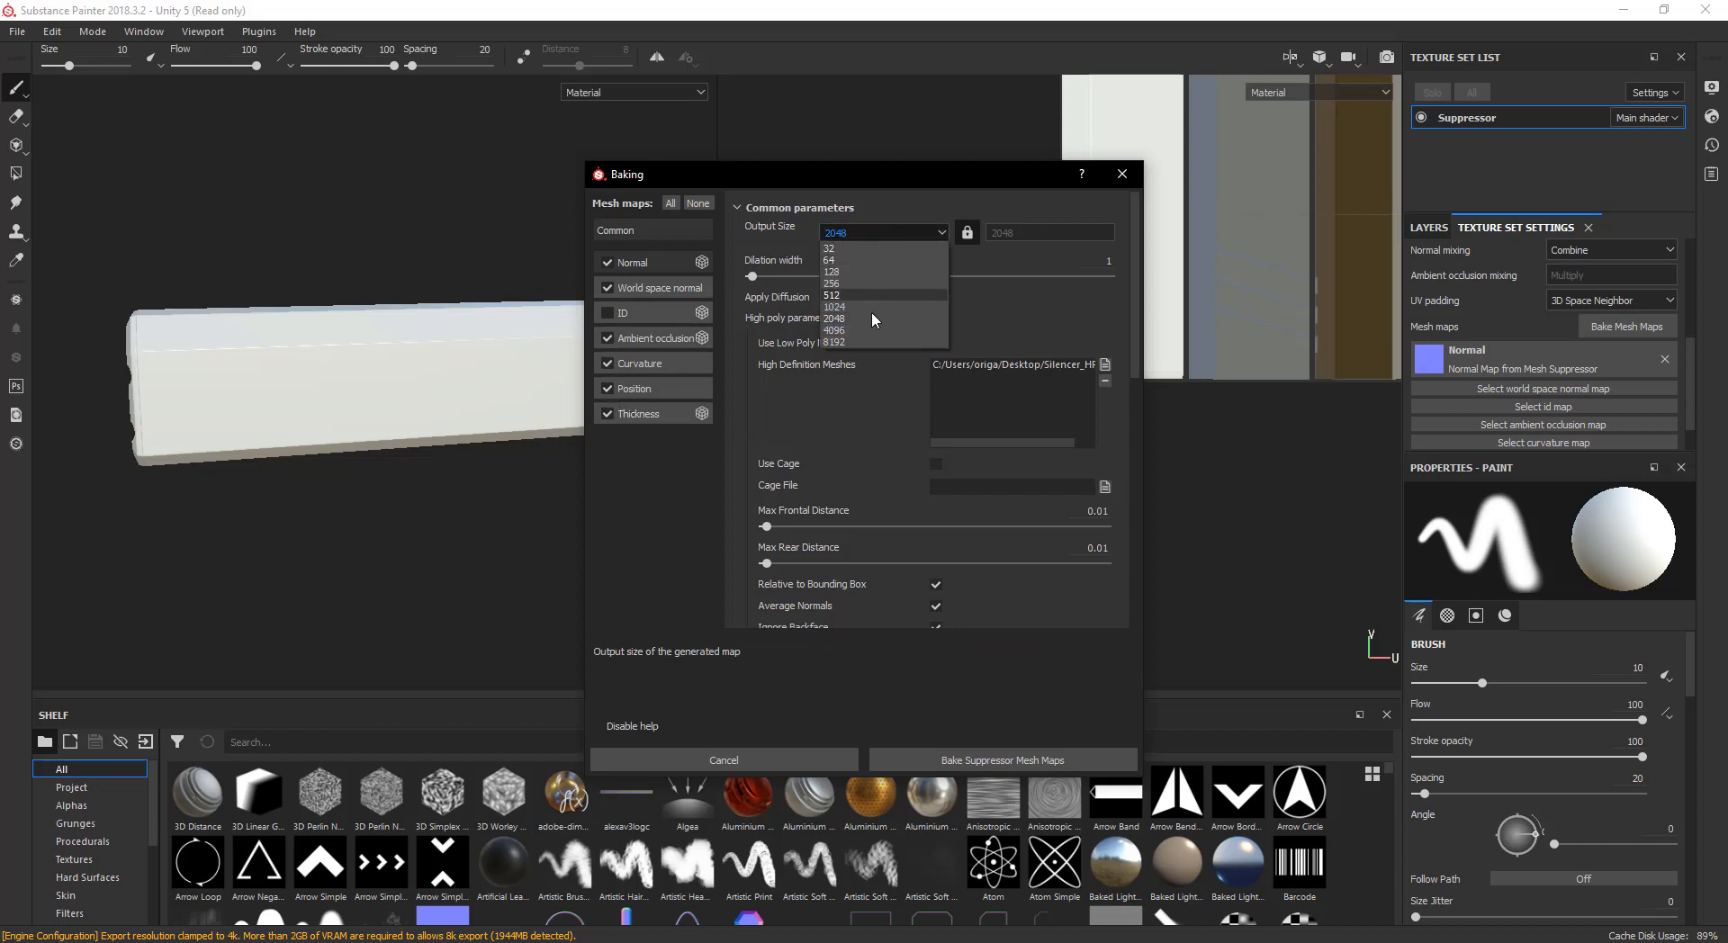
{"action": "left_click", "coordinate": [873, 330]}
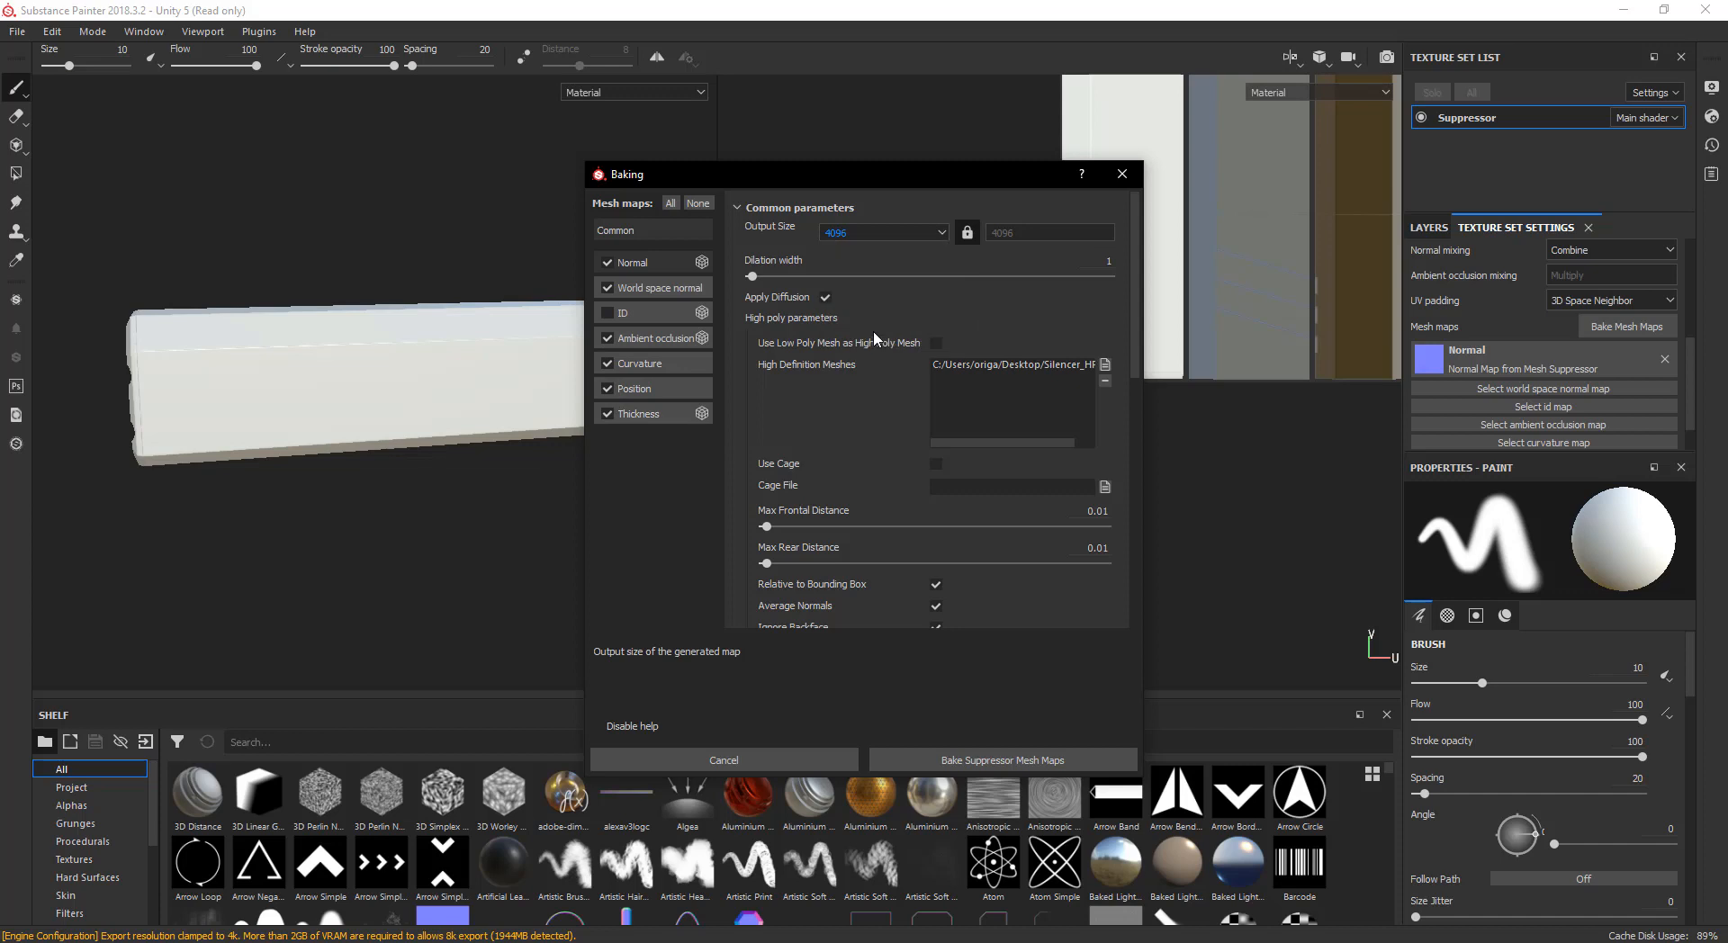
{"action": "left_click", "coordinate": [980, 764]}
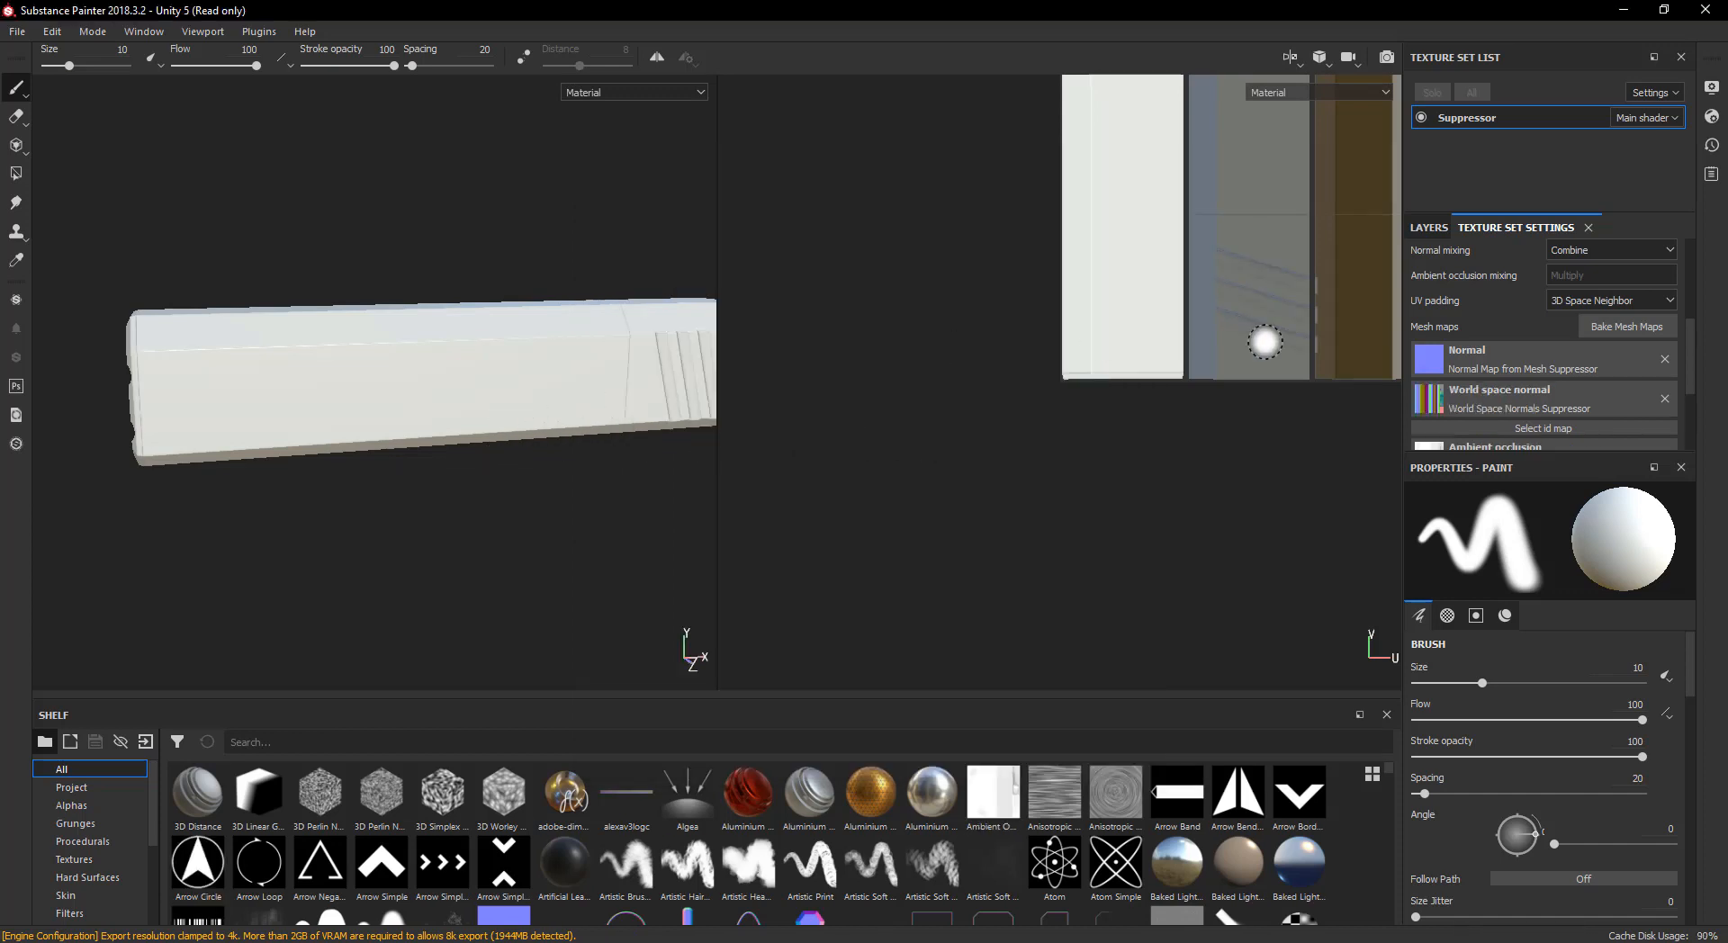
- Review the baked mesh maps assigned to the Suppressor texture set and bring up its layer stack
{"action": "scroll", "coordinate": [1510, 308], "scroll_direction": "down", "scroll_amount": 3}
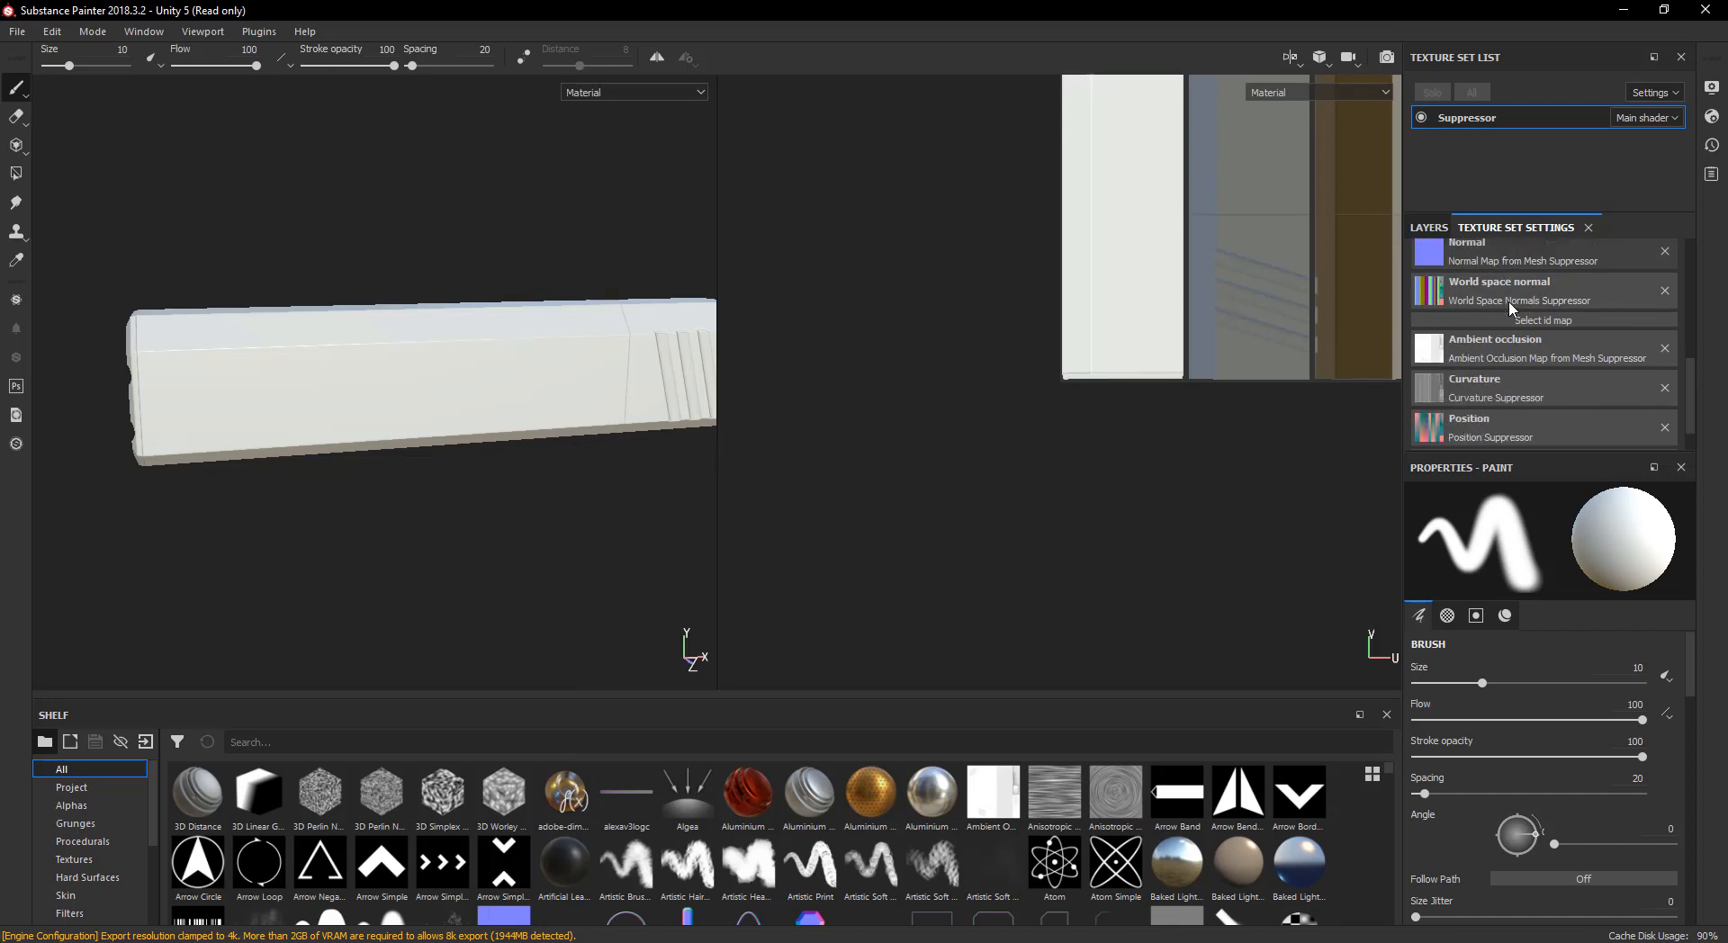
{"action": "scroll", "coordinate": [1512, 310], "scroll_direction": "up", "scroll_amount": 5}
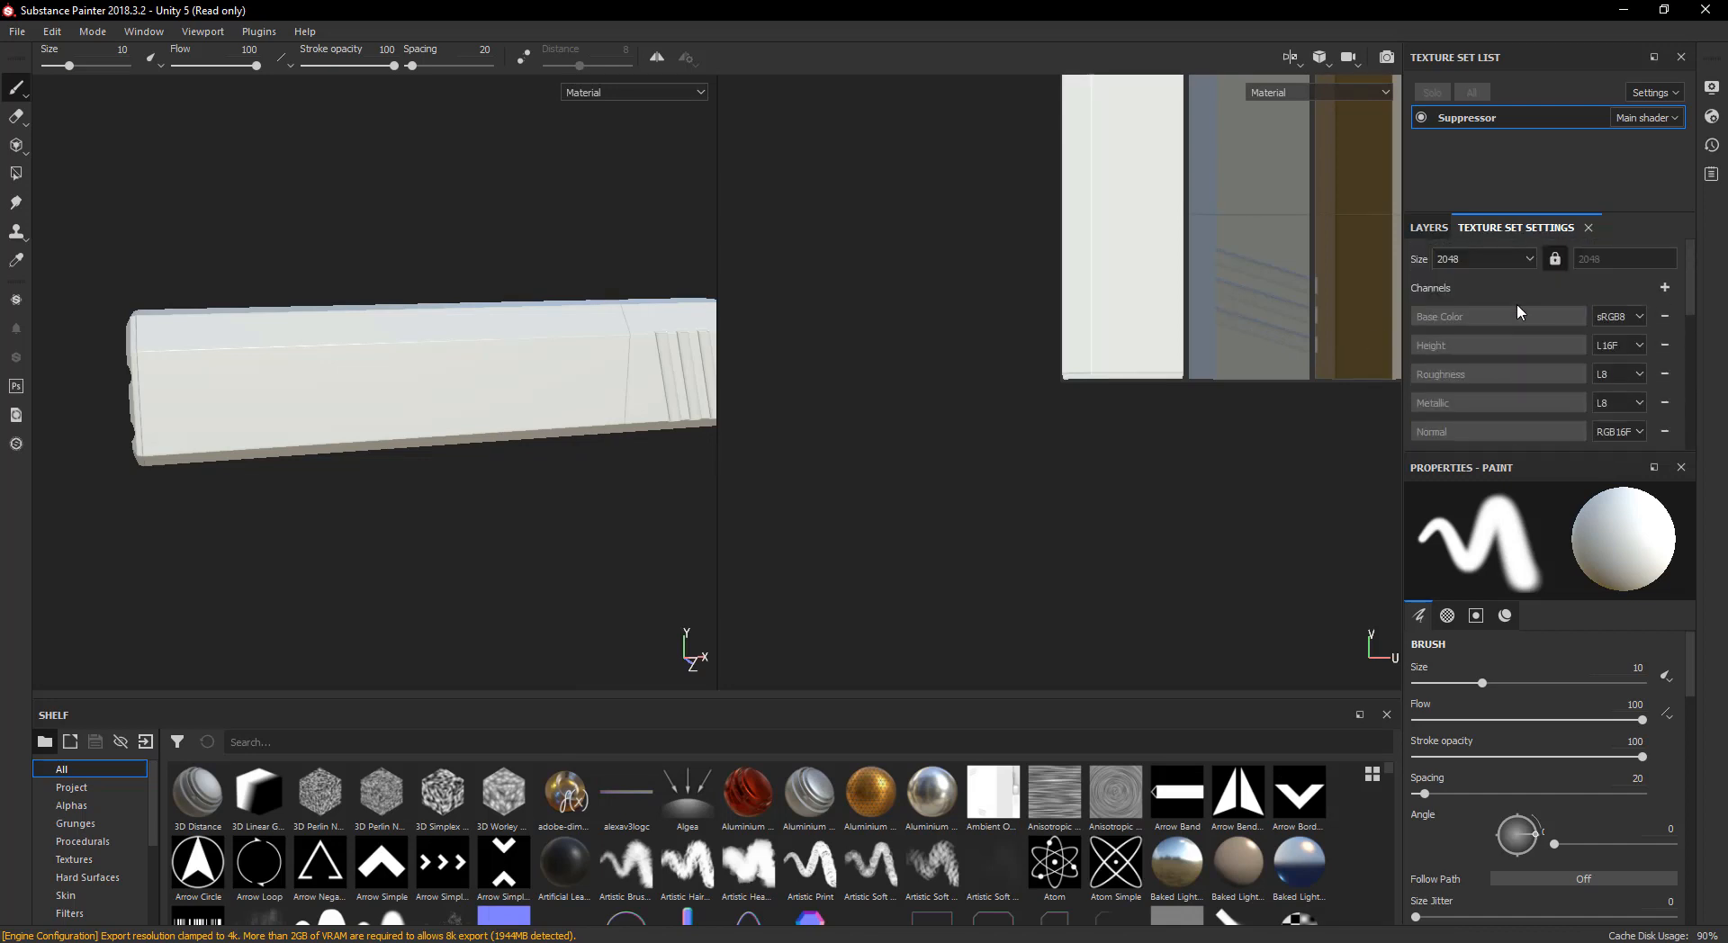
{"action": "left_click", "coordinate": [1427, 228]}
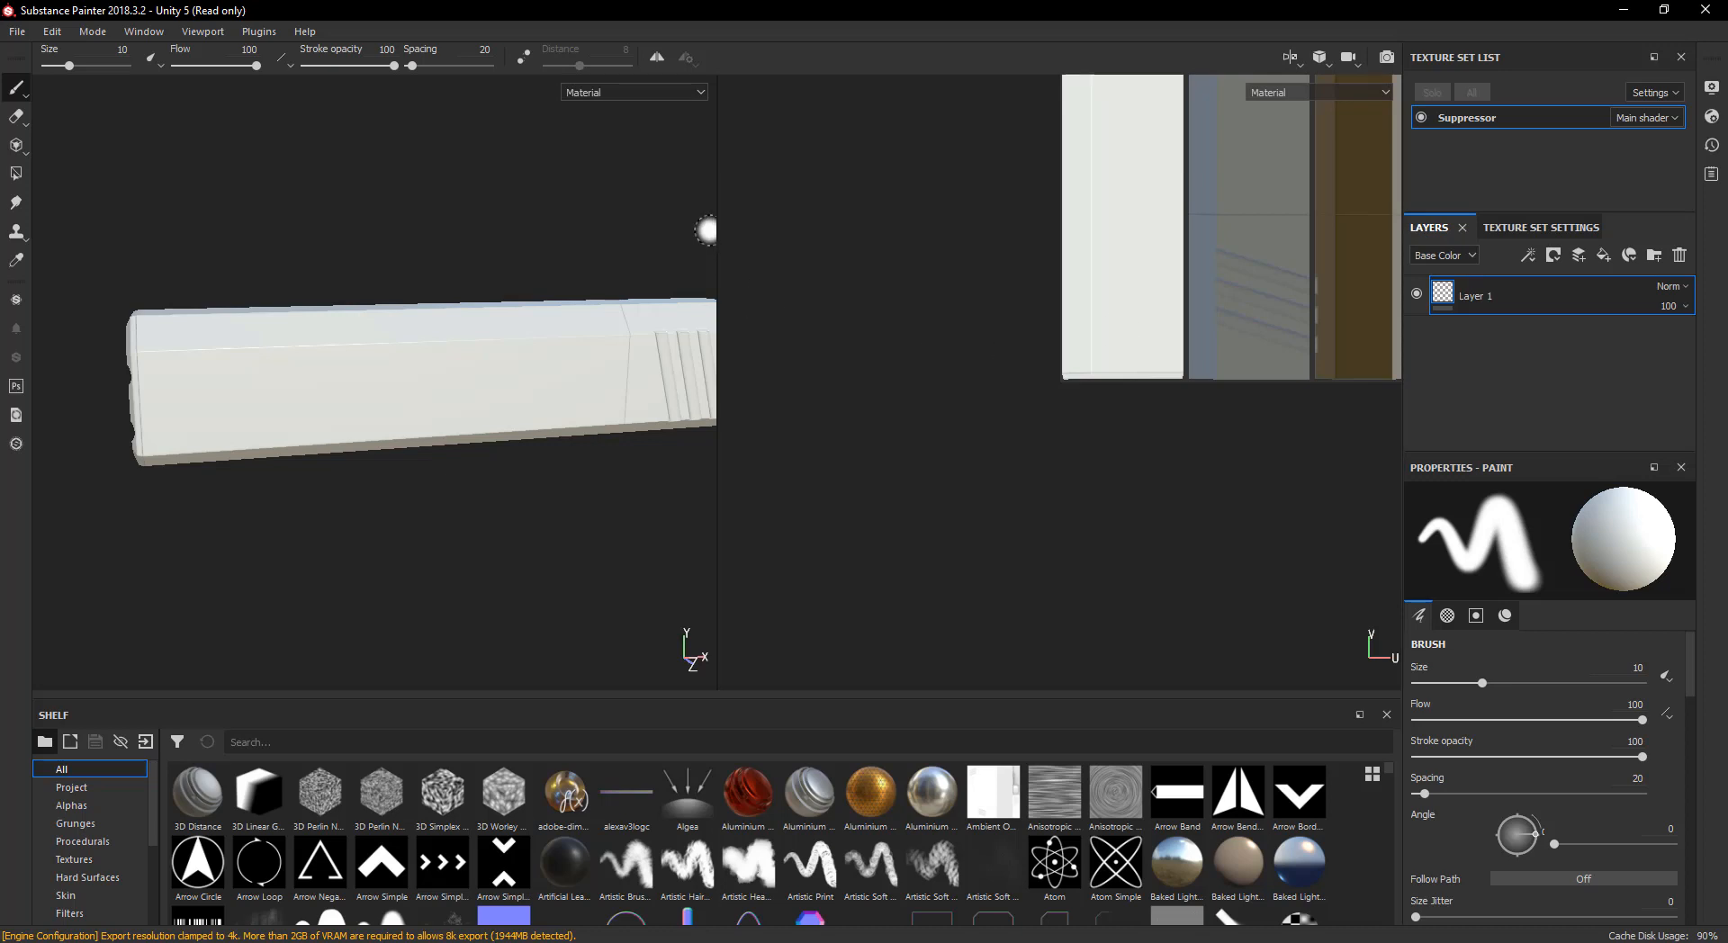
- Enlarge the 3D view and fit both the whole silencer and its complete UV layout in their views
{"action": "left_click_drag", "start_coordinate": [711, 227], "coordinate": [1106, 478]}
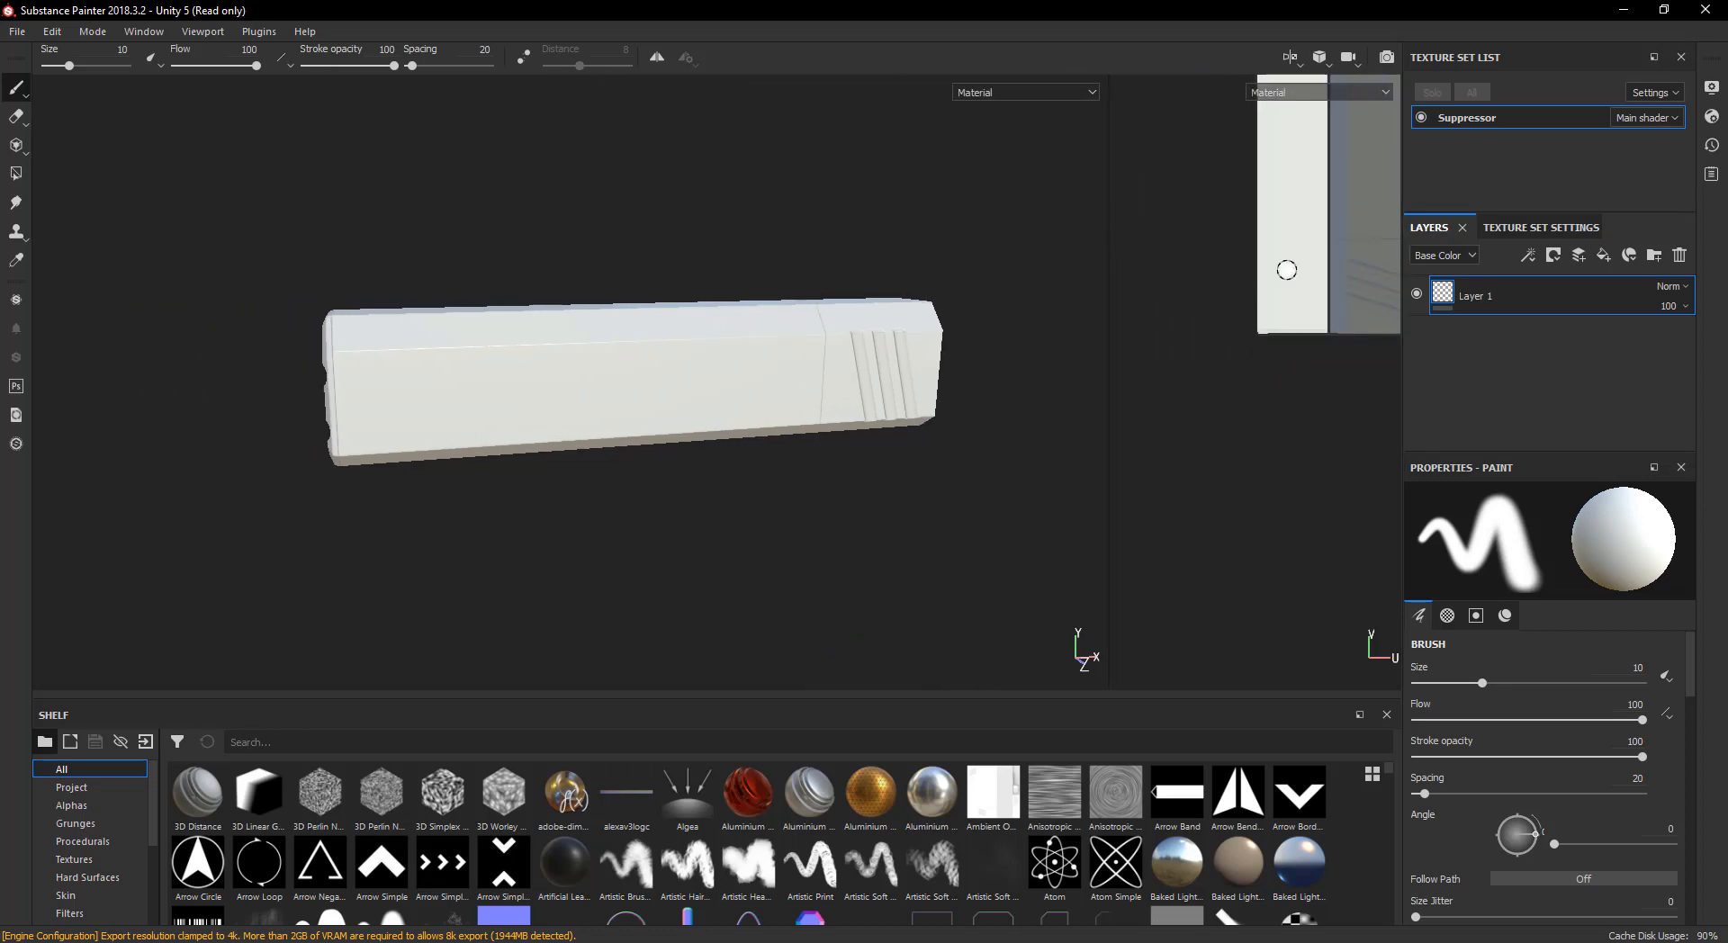
{"action": "scroll", "coordinate": [1215, 409], "scroll_direction": "down", "scroll_amount": 5}
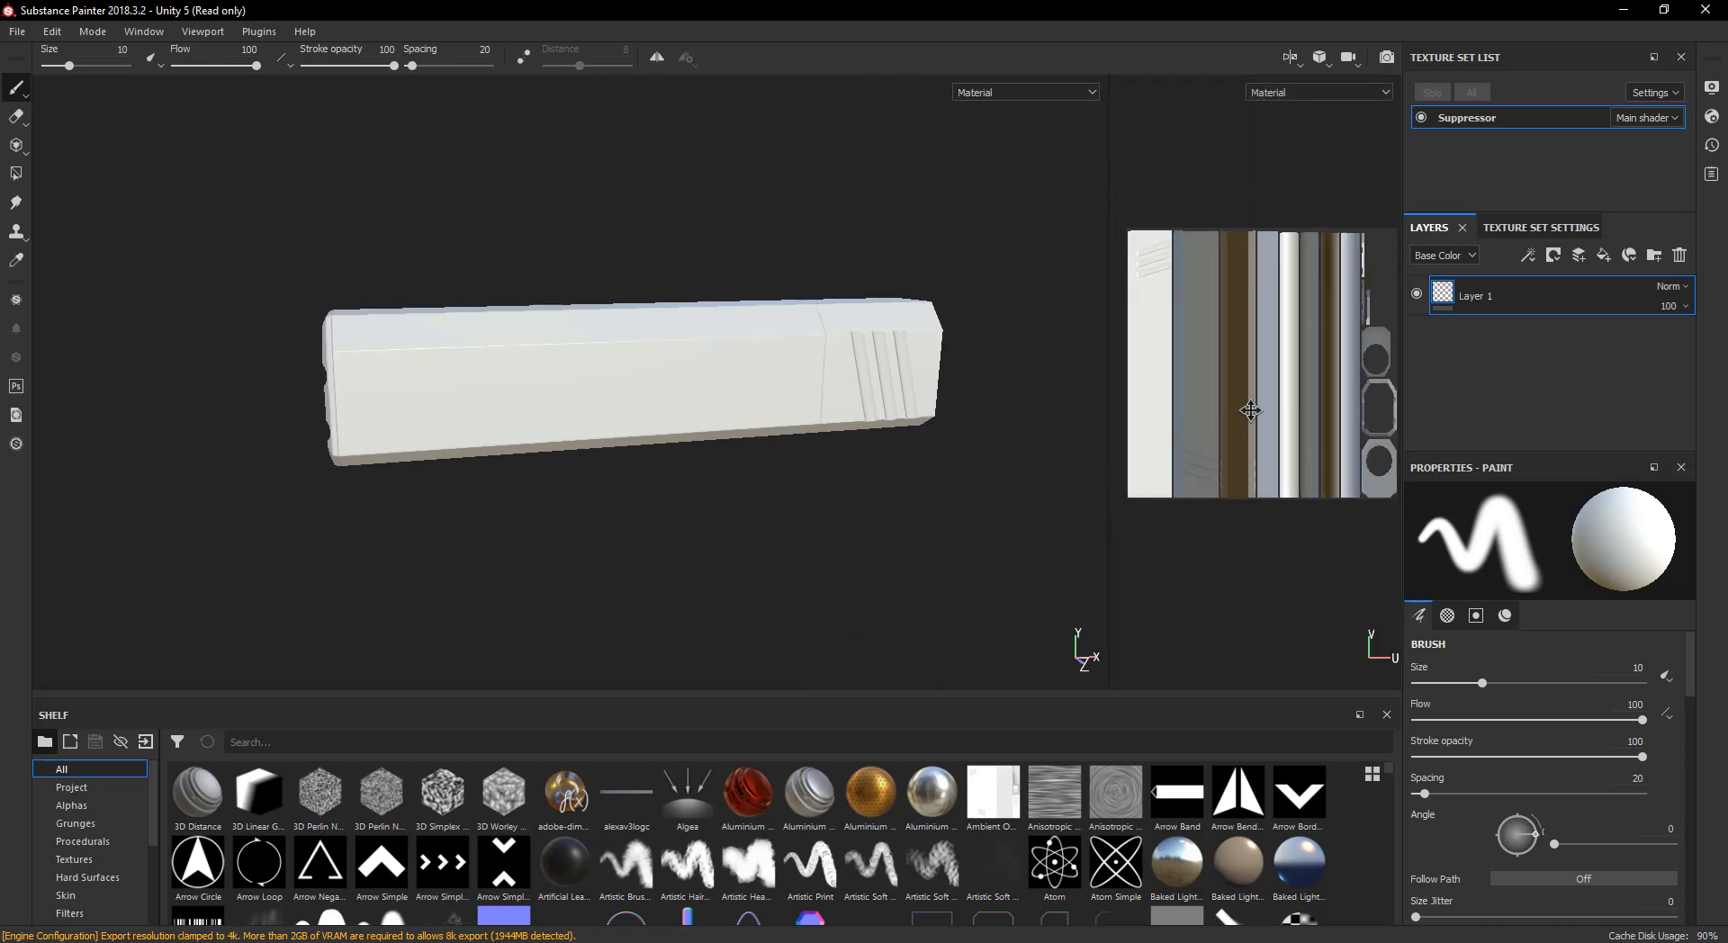
{"action": "middle_click_drag", "start_coordinate": [1243, 412], "coordinate": [1241, 412], "text": "alt"}
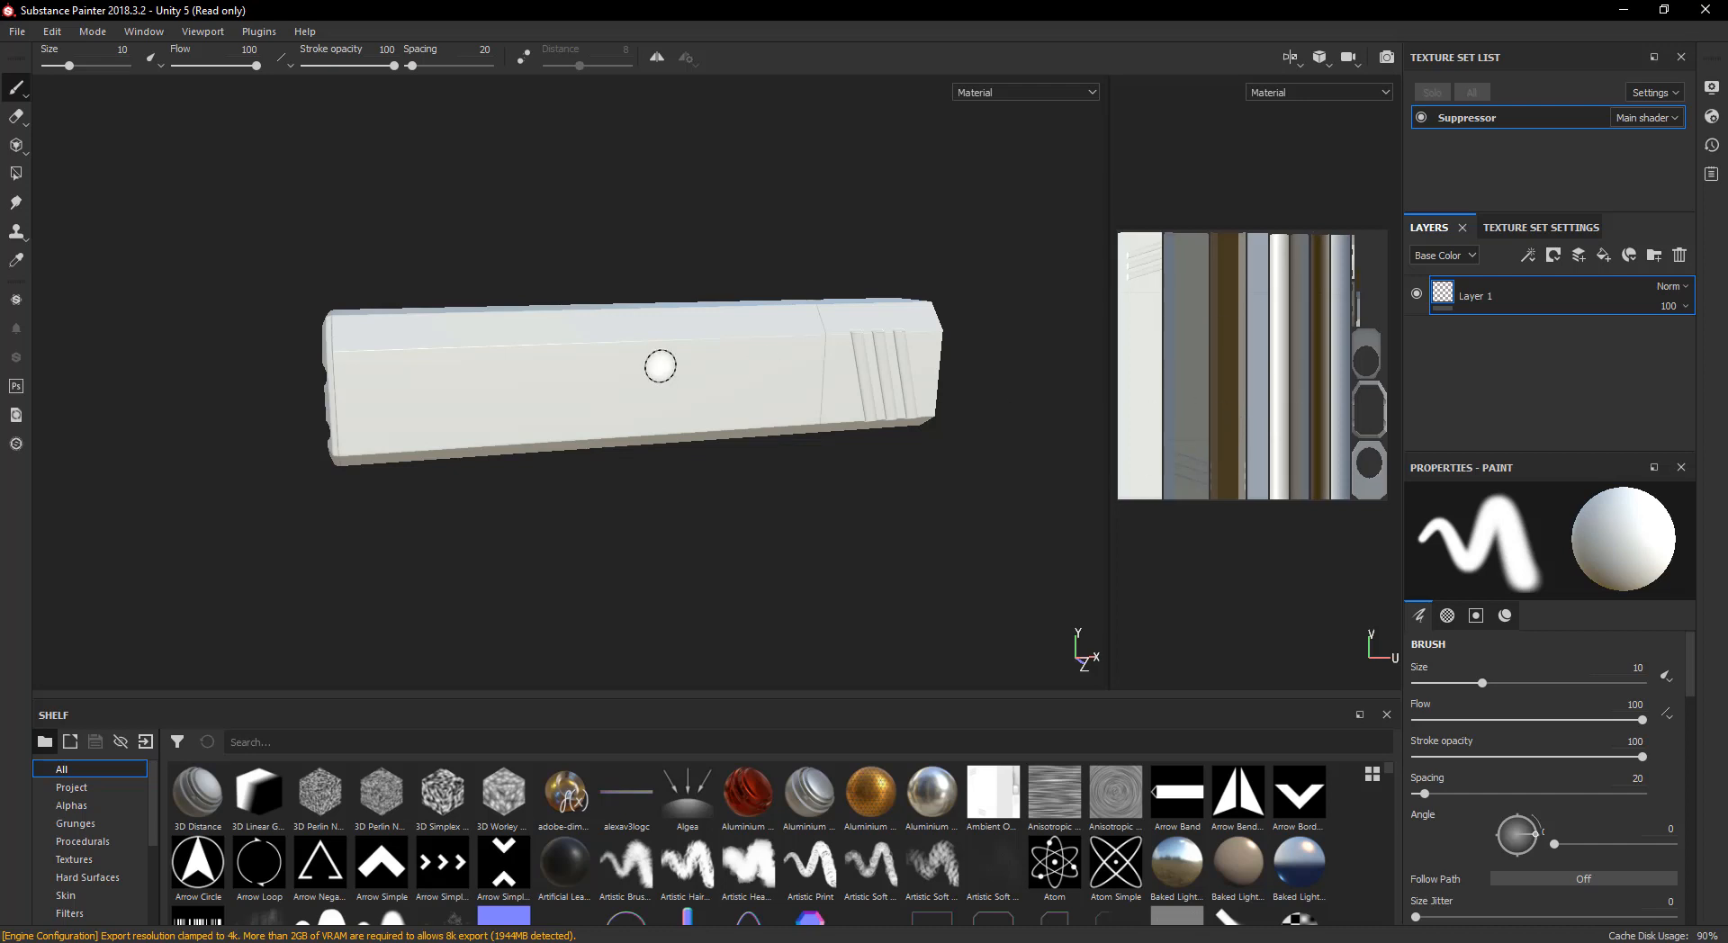
{"action": "left_click_drag", "start_coordinate": [659, 365], "coordinate": [585, 357], "text": "alt"}
{"action": "middle_click_drag", "start_coordinate": [722, 381], "coordinate": [671, 393], "text": "alt"}
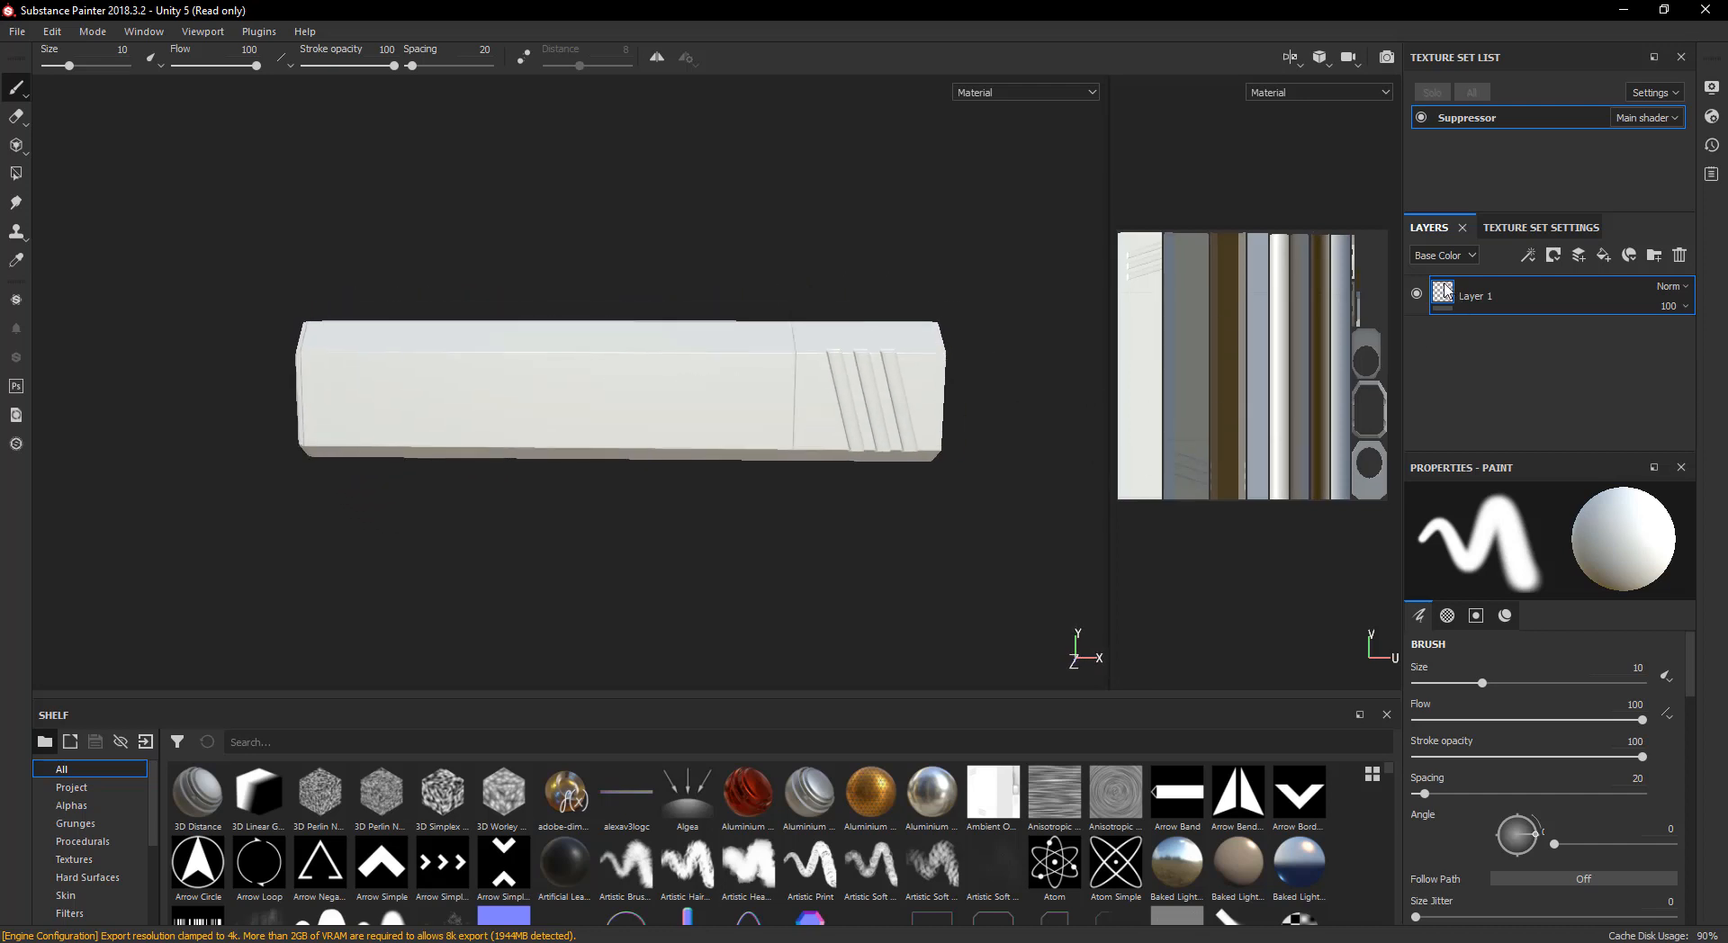
- Delete Layer 1 and add a new folder named Light Metal to the layer stack
{"action": "key", "text": "Delete"}
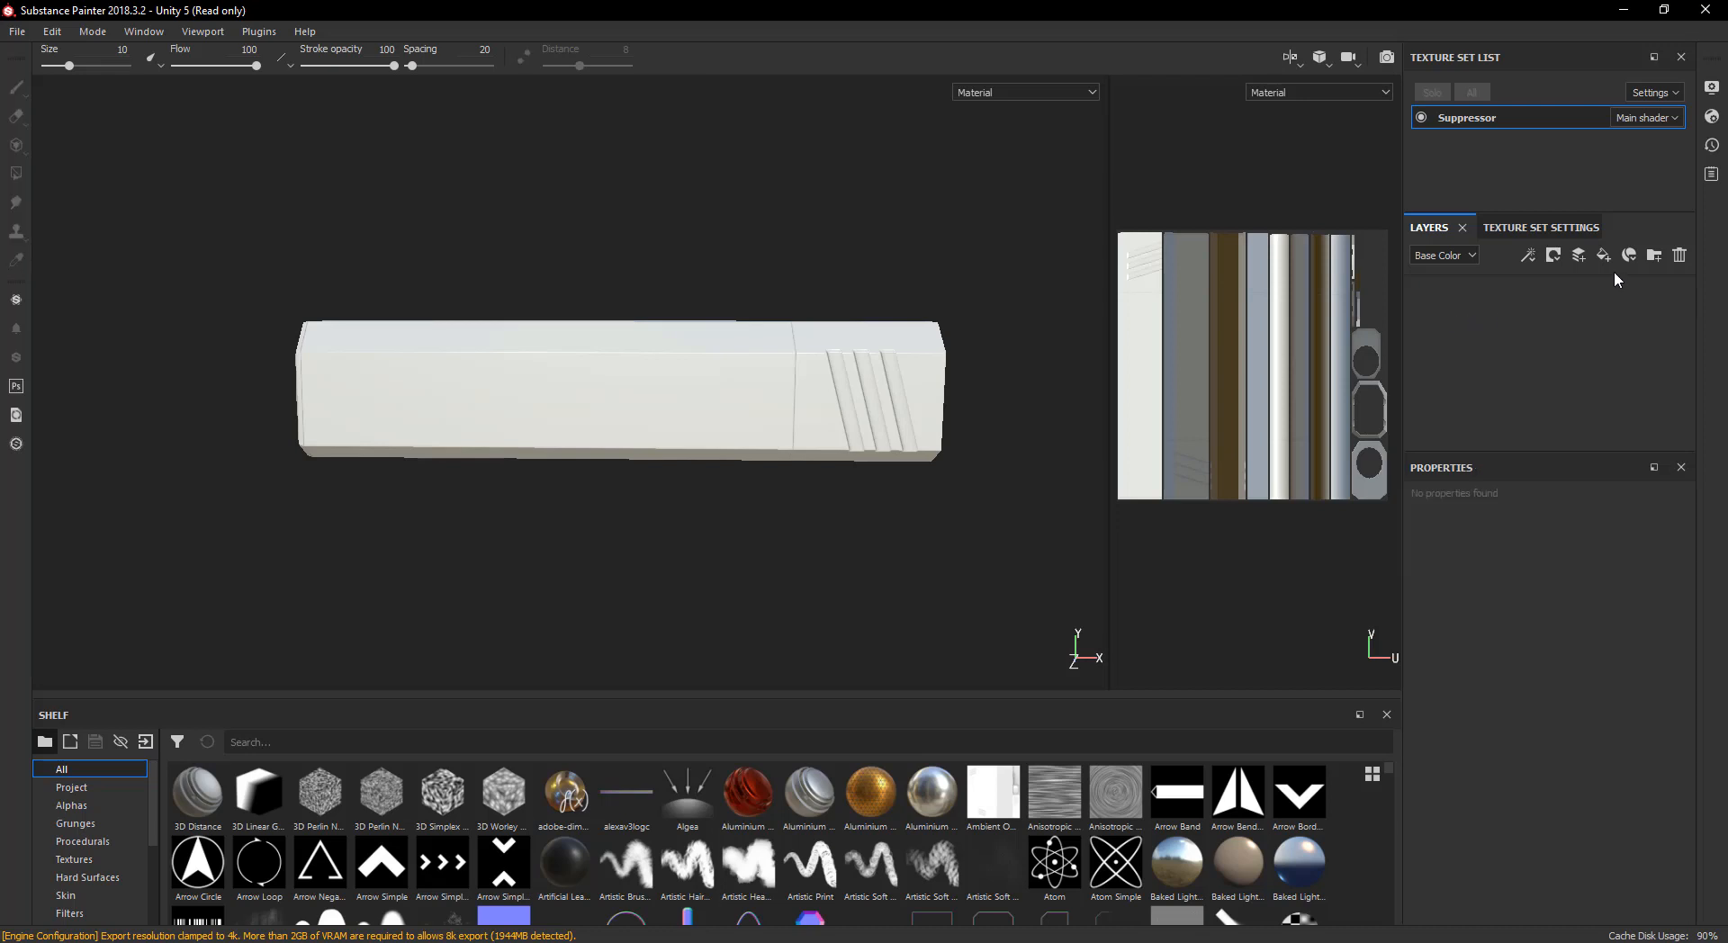
{"action": "left_click", "coordinate": [1654, 258]}
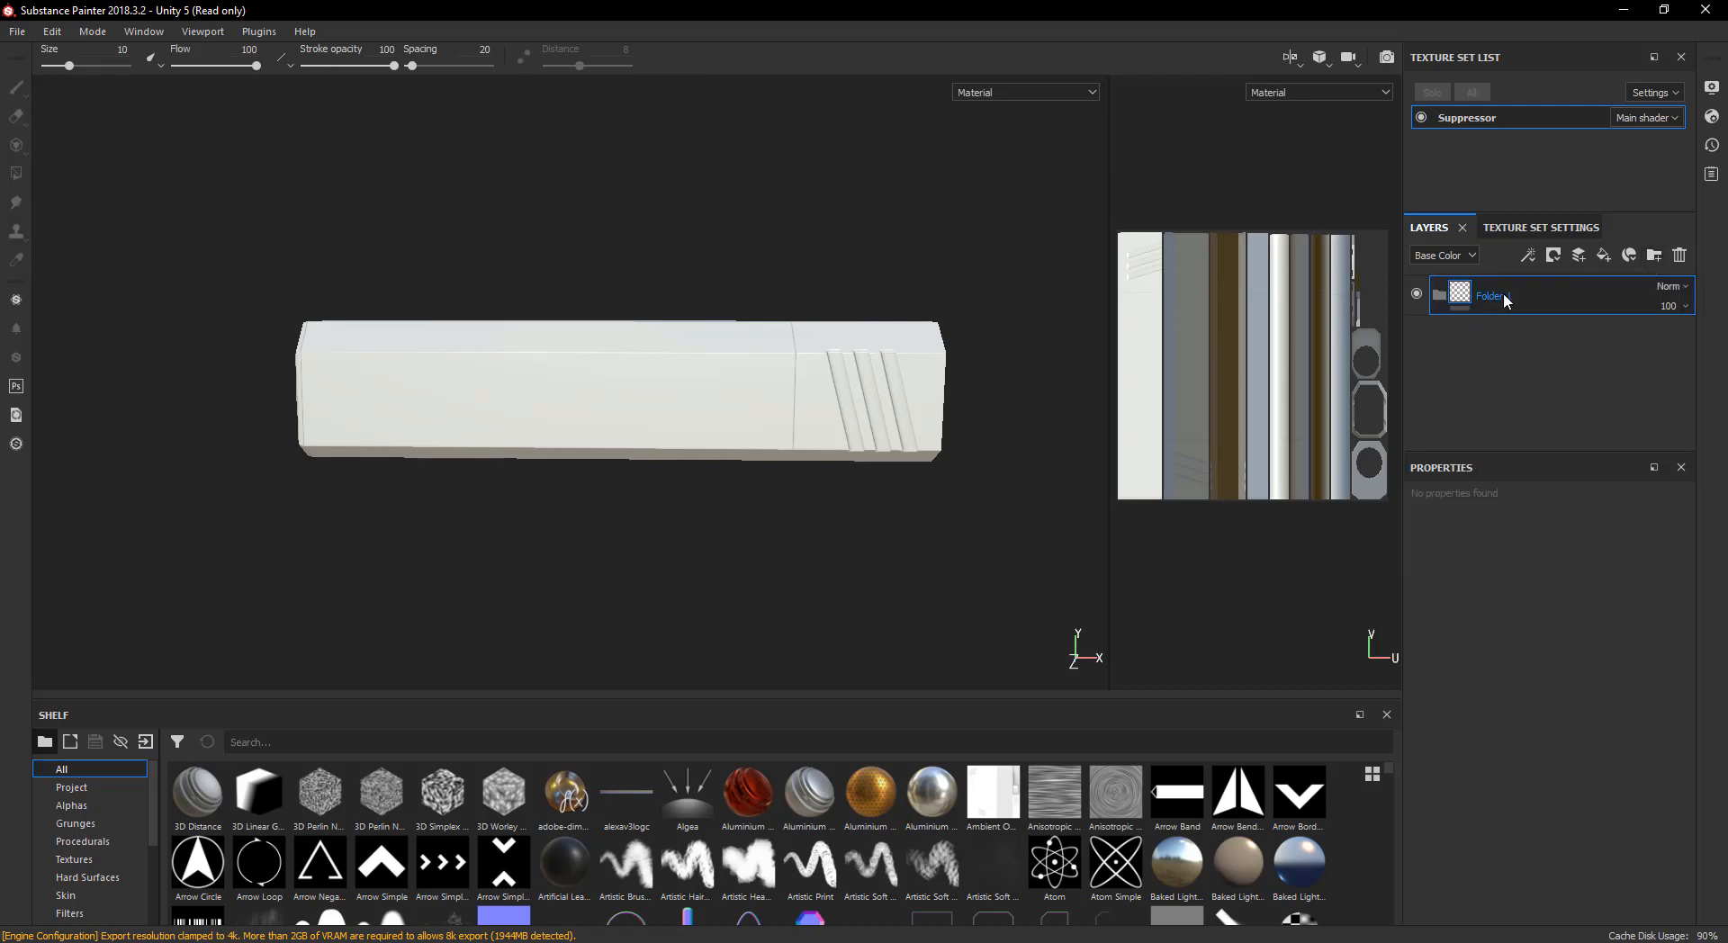
{"action": "double_click", "coordinate": [1503, 293]}
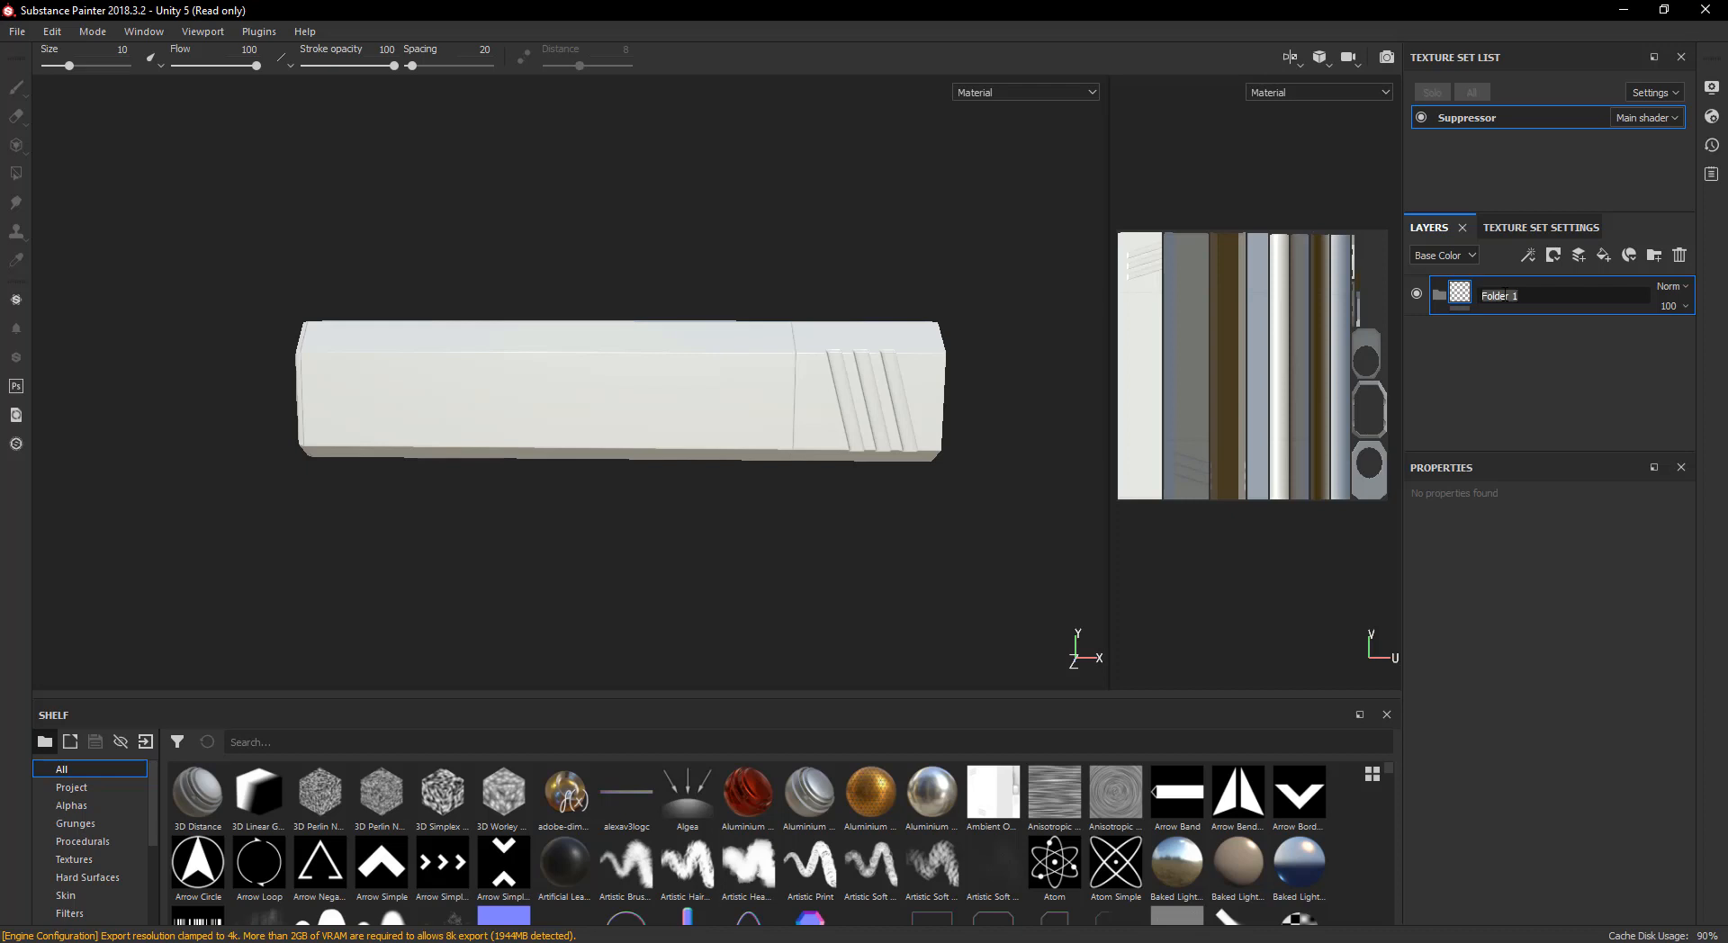
{"action": "type", "text": "Light Metal"}
{"action": "key", "text": "Return"}
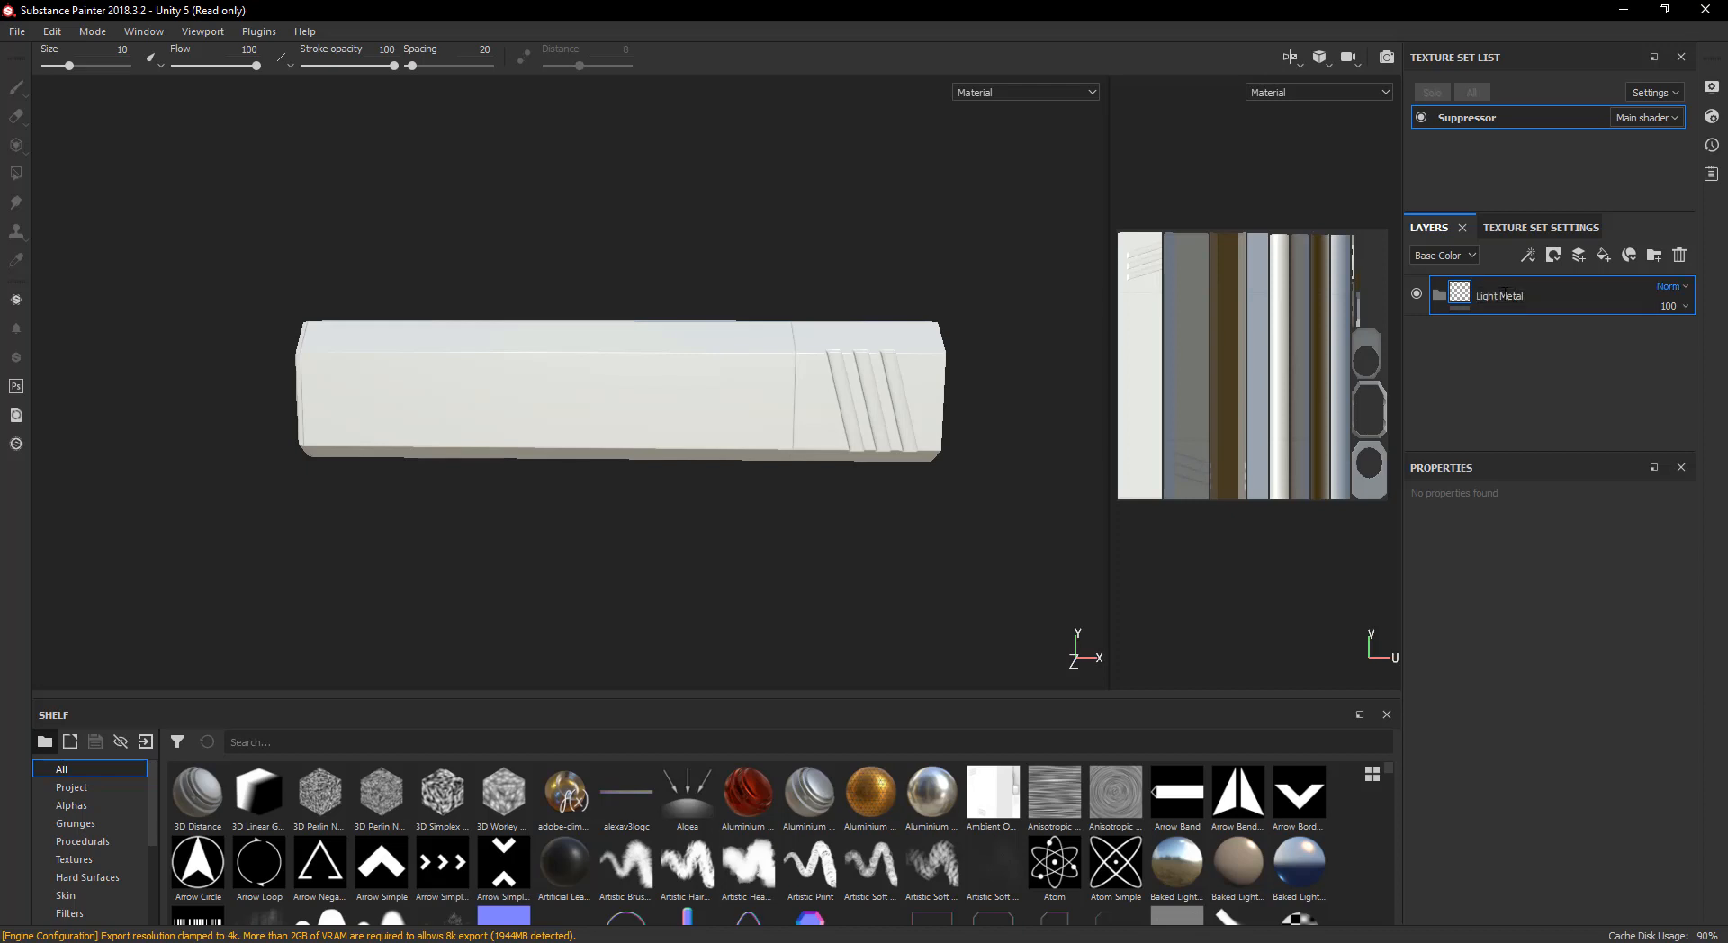
- Add a fill layer and place it inside the Light Metal folder
{"action": "left_click", "coordinate": [756, 358]}
{"action": "middle_click_drag", "start_coordinate": [630, 437], "coordinate": [848, 436], "text": "alt"}
{"action": "scroll", "coordinate": [542, 406], "scroll_direction": "up", "scroll_amount": 3}
{"action": "middle_click_drag", "start_coordinate": [870, 324], "coordinate": [757, 356], "text": "alt"}
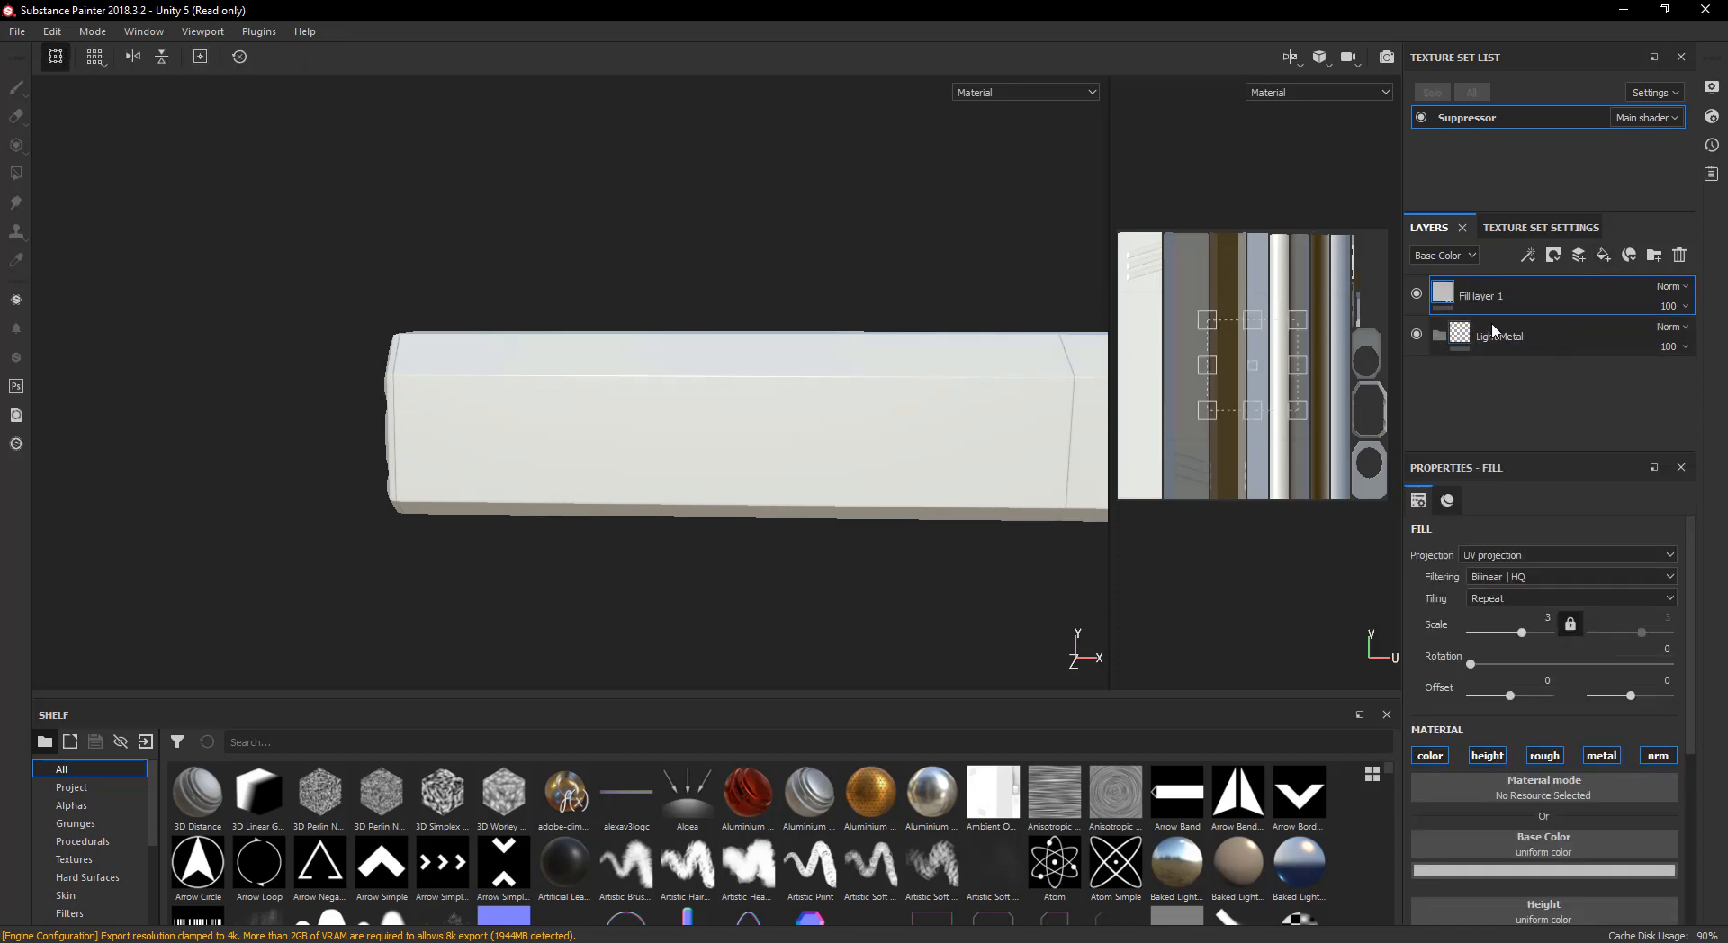
{"action": "left_click_drag", "start_coordinate": [1441, 289], "coordinate": [1464, 335]}
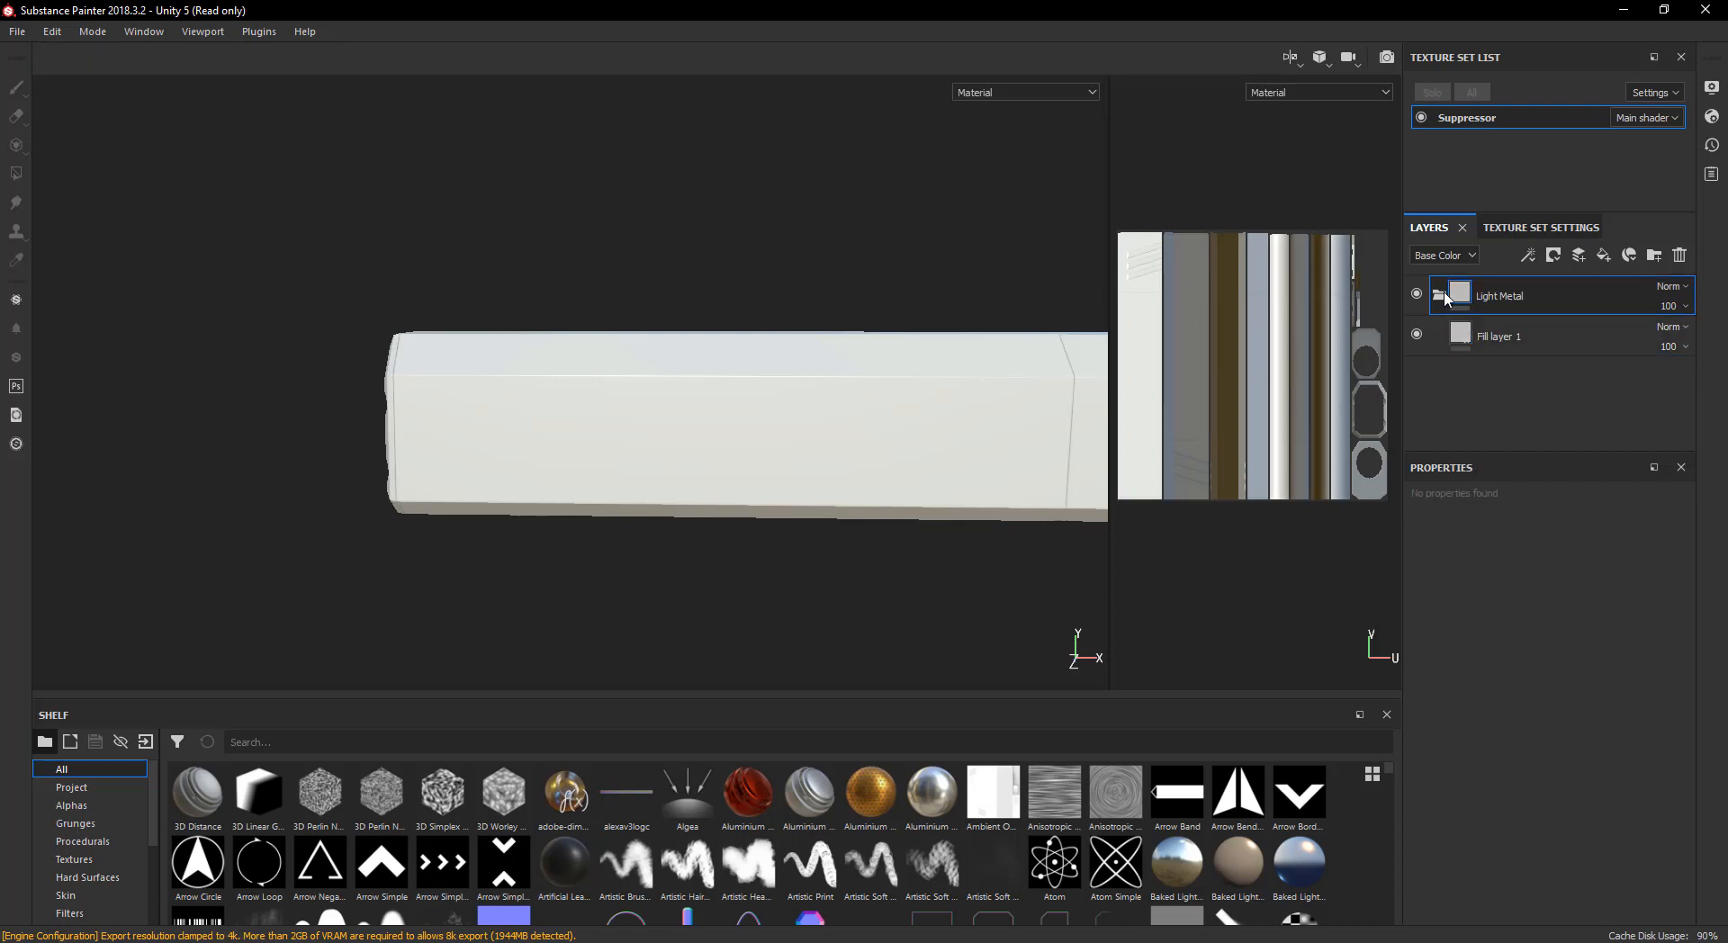
- Add a black mask to the Light Metal folder and set the fill layer's base color to bright red
{"action": "right_click", "coordinate": [1460, 300]}
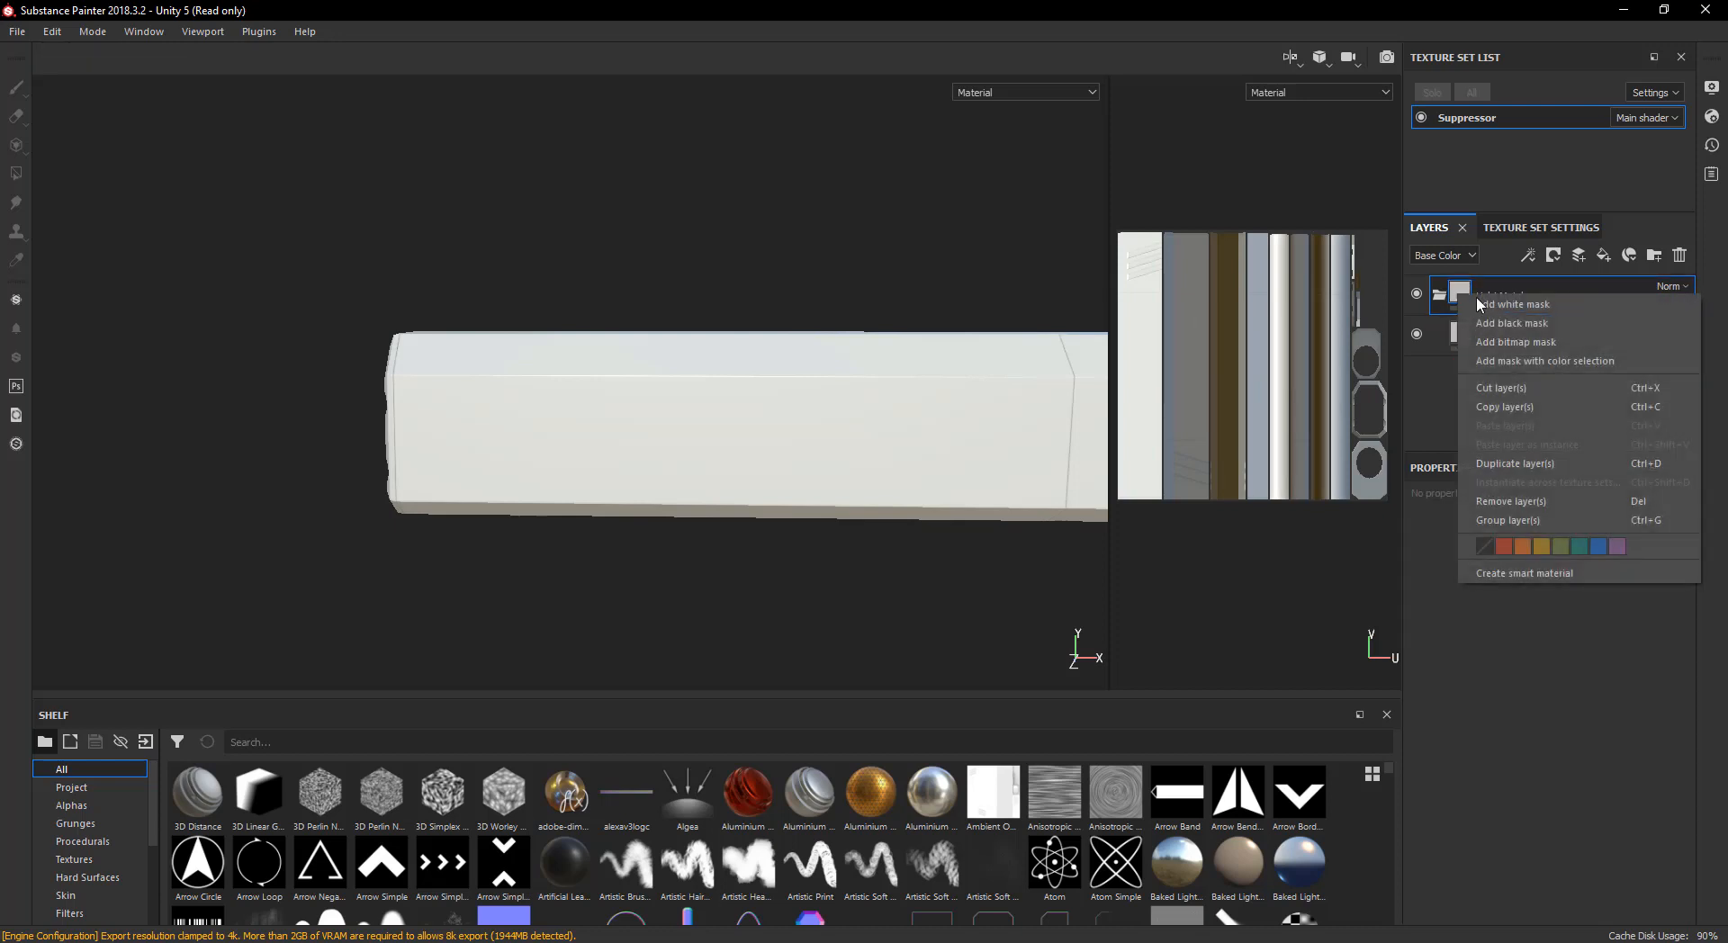
{"action": "left_click", "coordinate": [1521, 323]}
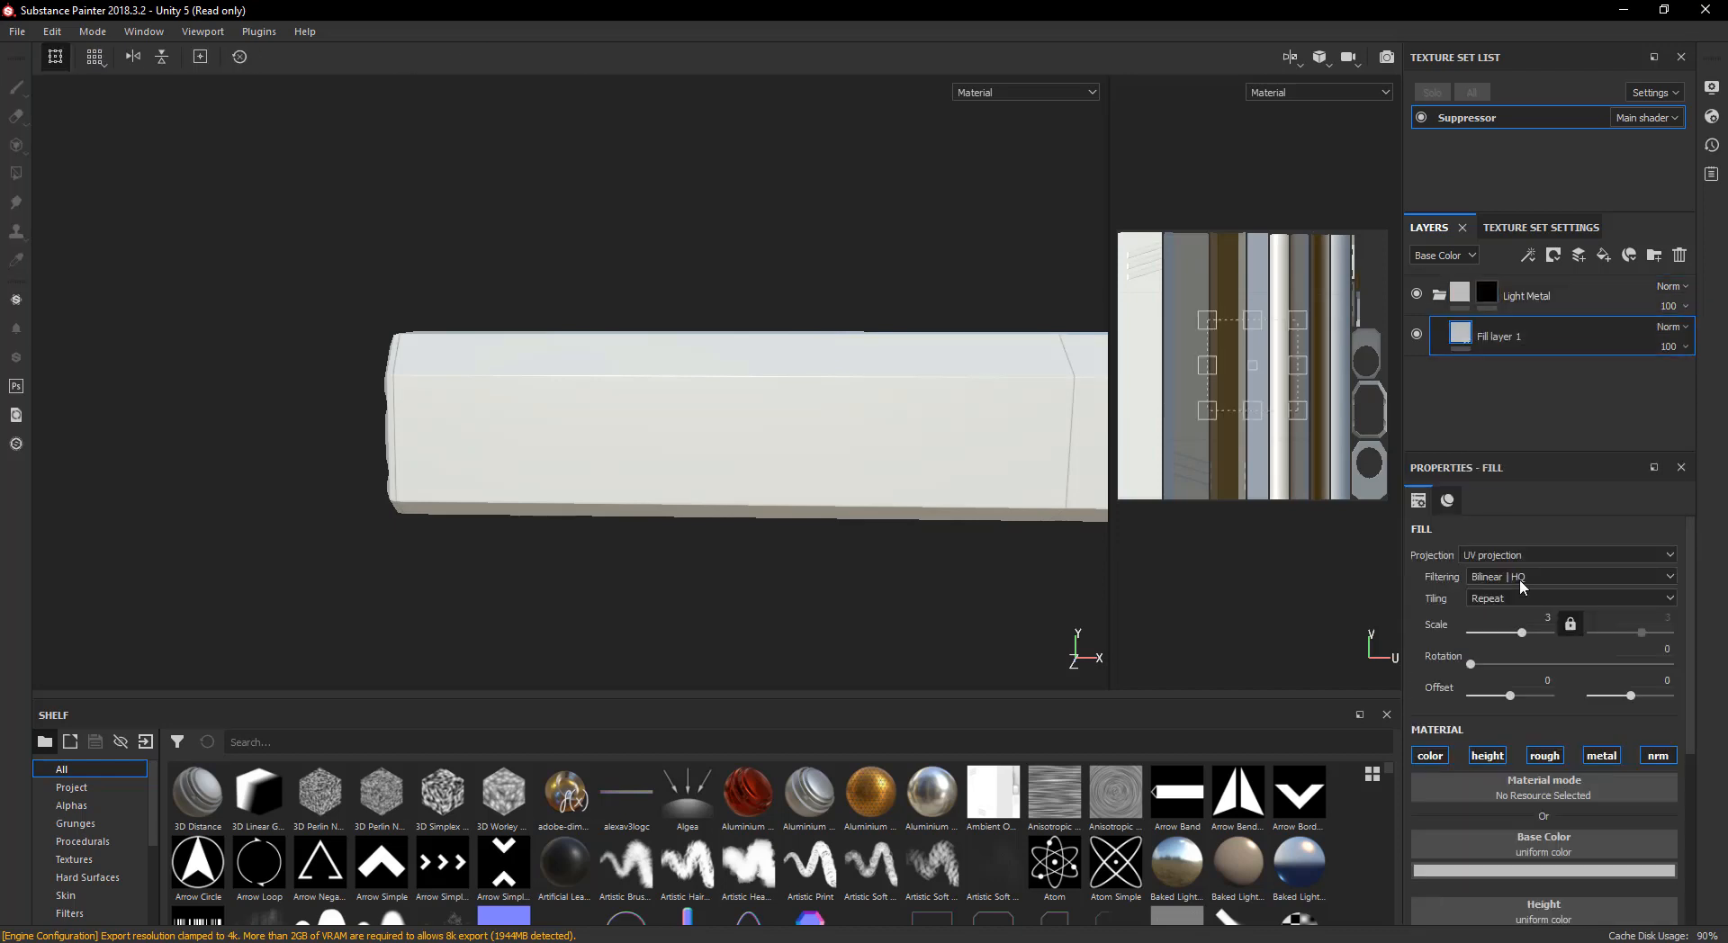
{"action": "left_click", "coordinate": [1527, 871]}
{"action": "left_click_drag", "start_coordinate": [1573, 695], "coordinate": [1632, 661]}
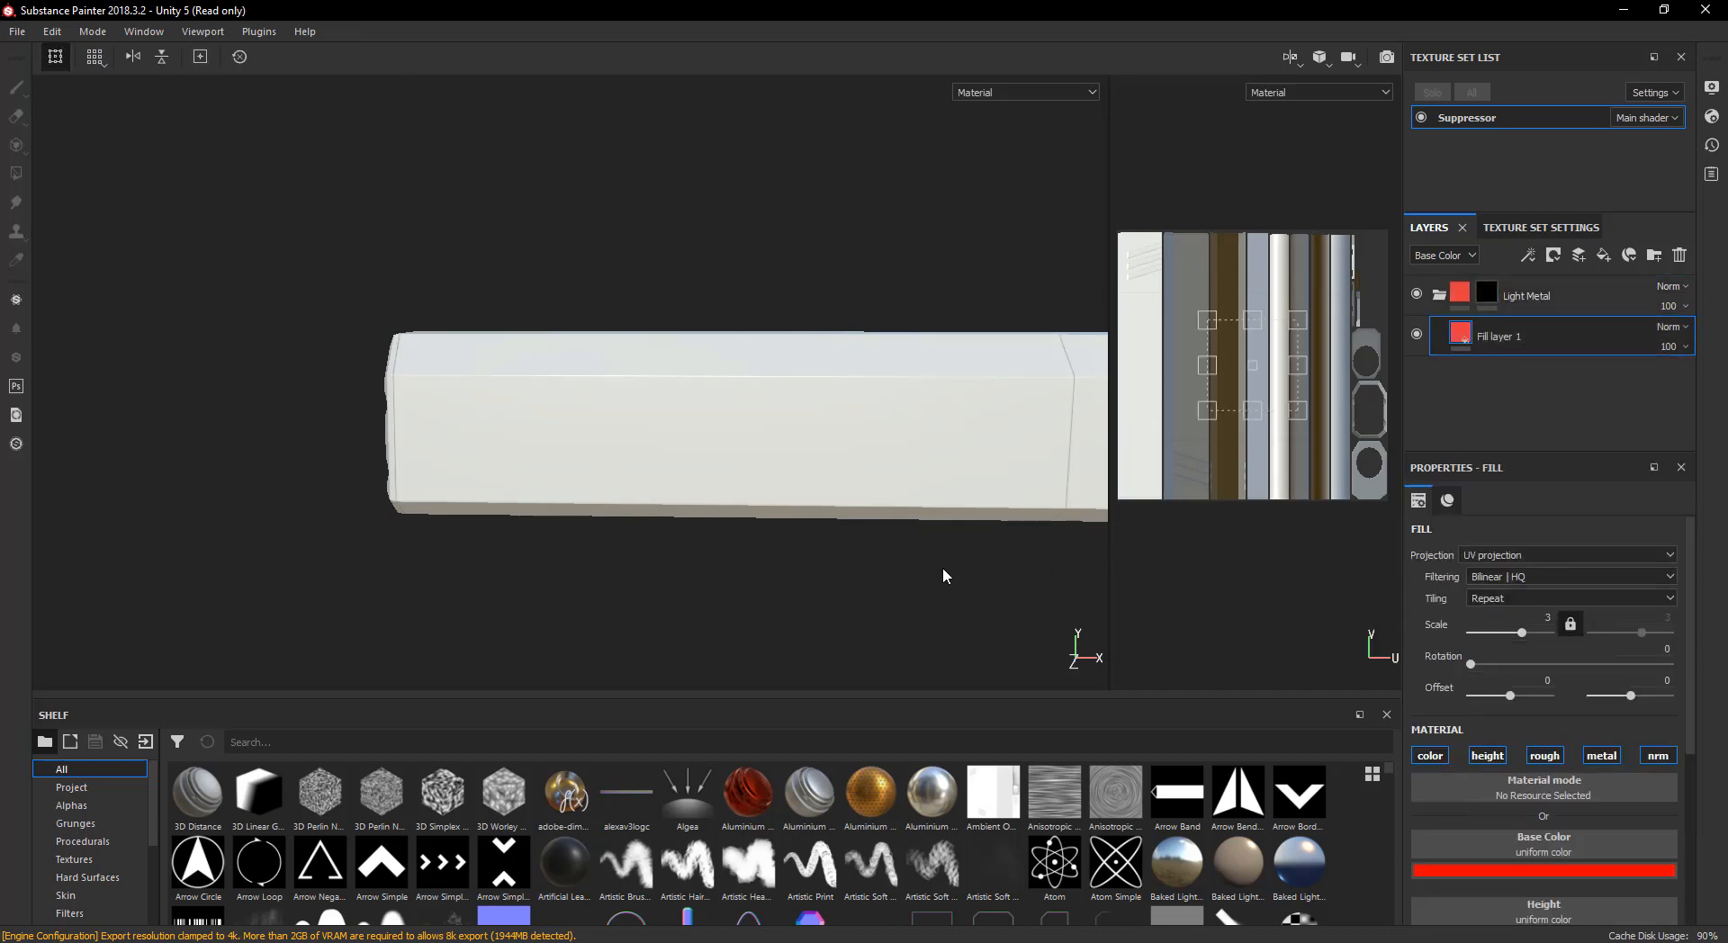
- Select the Light Metal folder's mask for painting and set up a straight orthographic side view of the silencer
{"action": "scroll", "coordinate": [1012, 478], "scroll_direction": "down", "scroll_amount": 1}
{"action": "middle_click_drag", "start_coordinate": [1004, 431], "coordinate": [844, 419], "text": "alt"}
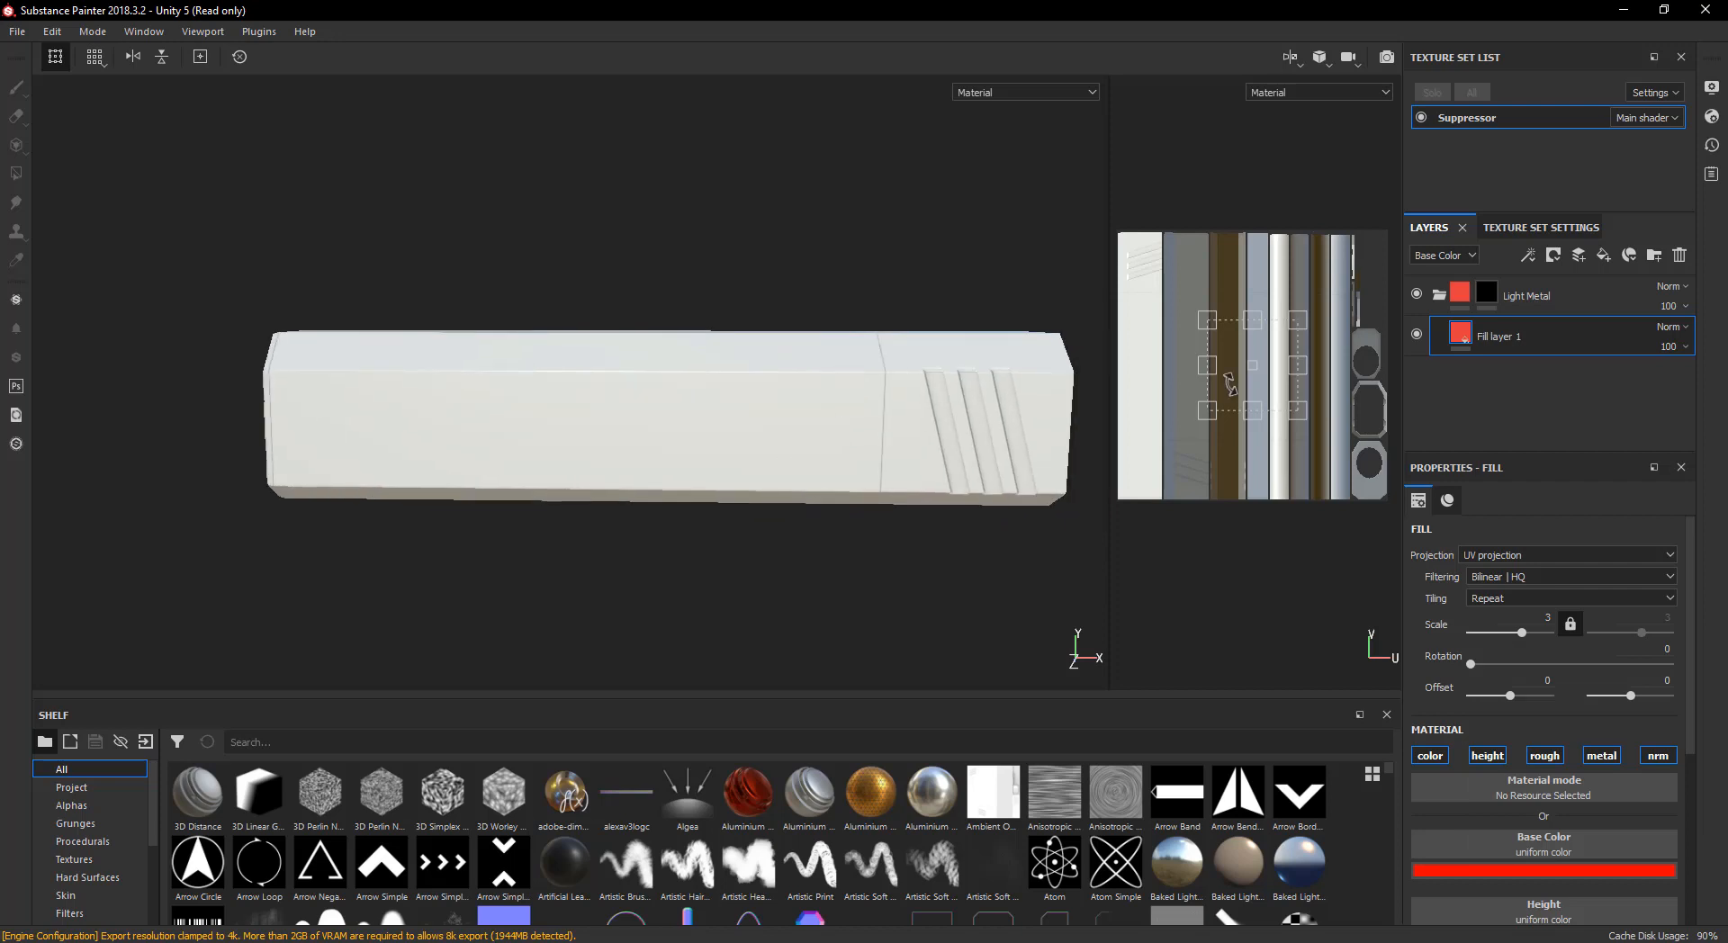
{"action": "left_click", "coordinate": [1488, 295]}
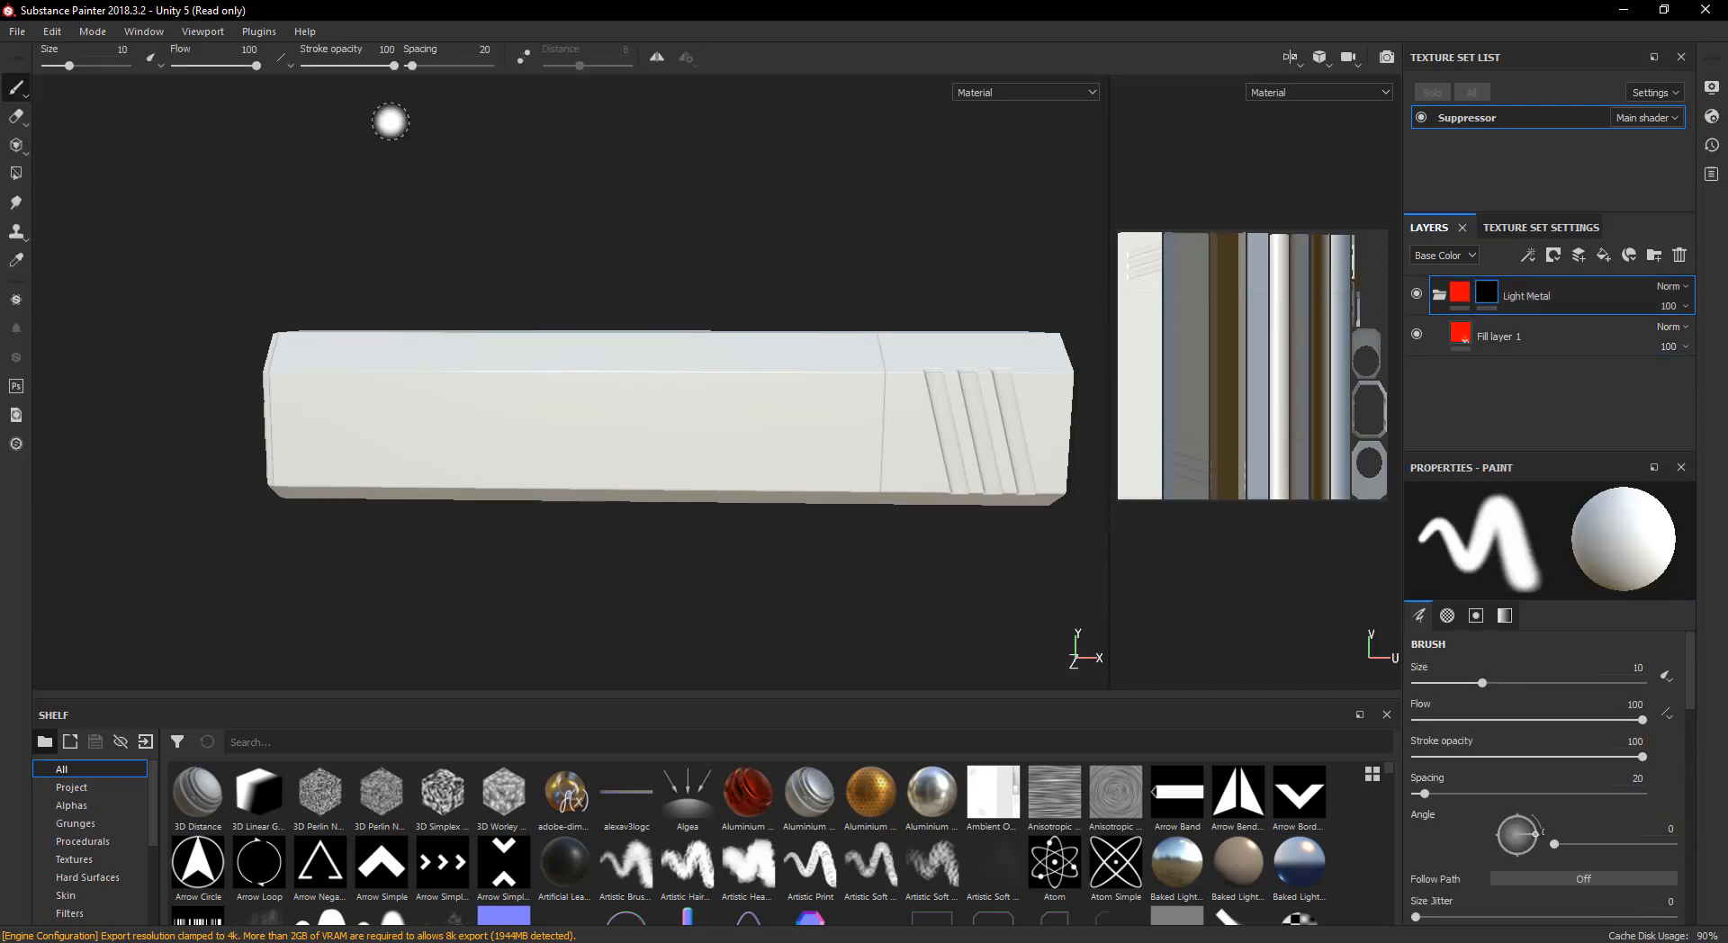
{"action": "key", "text": "F6"}
{"action": "scroll", "coordinate": [725, 408], "scroll_direction": "down", "scroll_amount": 1}
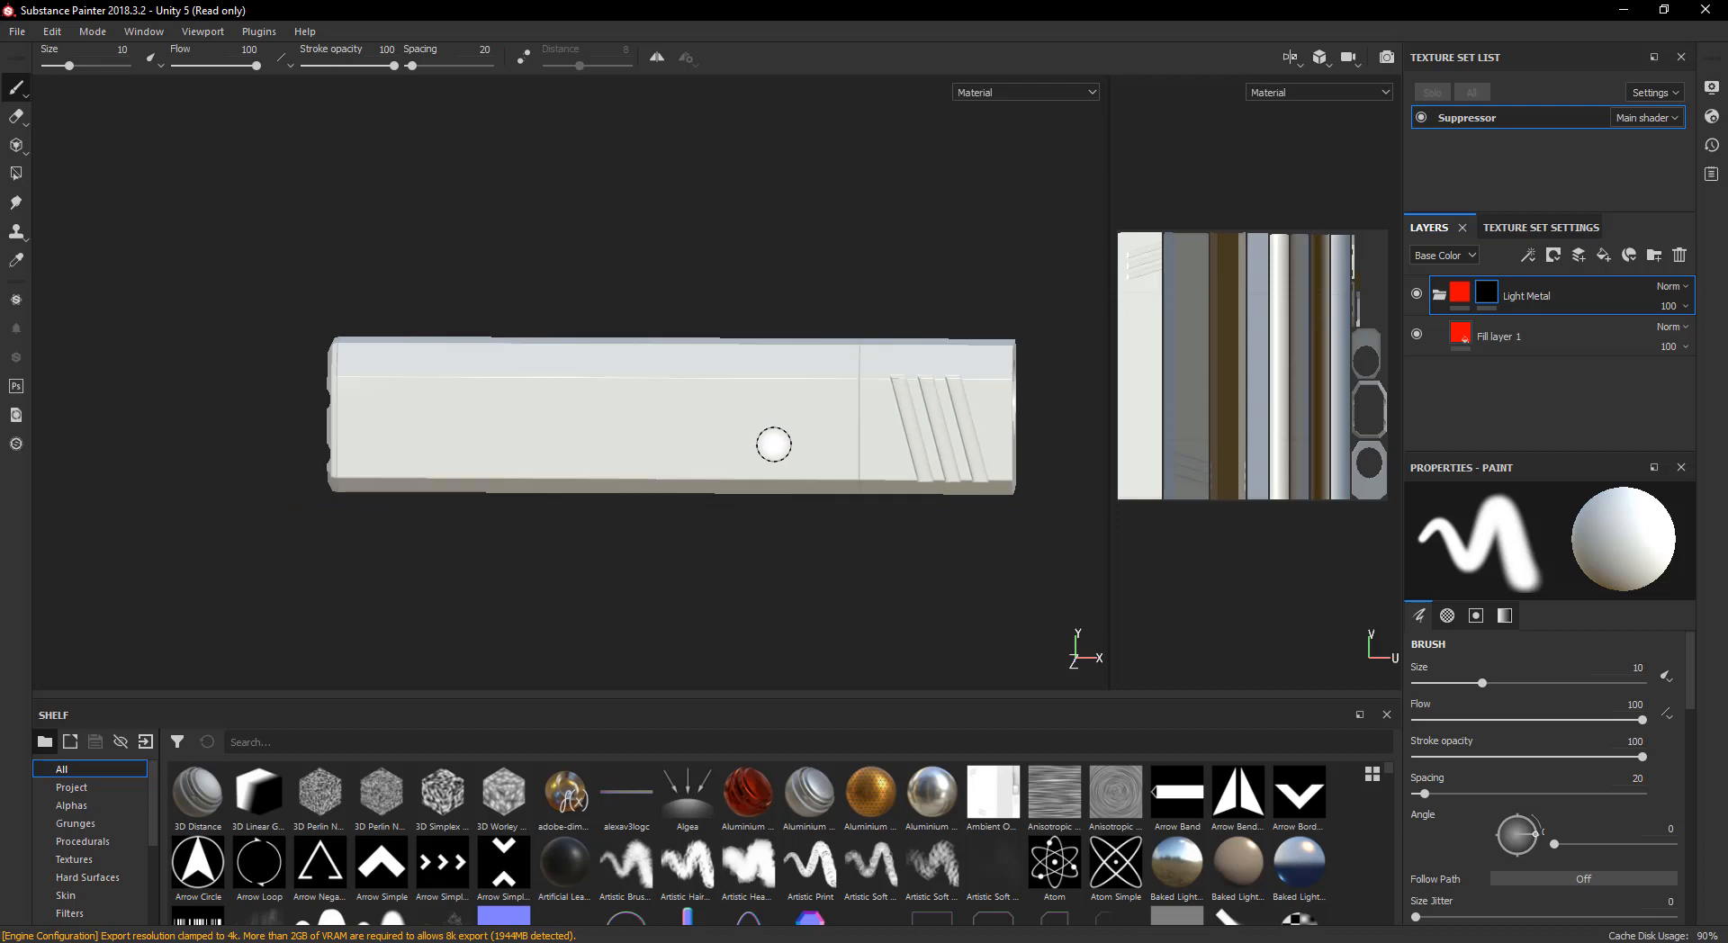
{"action": "left_click_drag", "start_coordinate": [772, 444], "coordinate": [777, 438], "text": "alt+shift"}
{"action": "scroll", "coordinate": [844, 446], "scroll_direction": "up", "scroll_amount": 2}
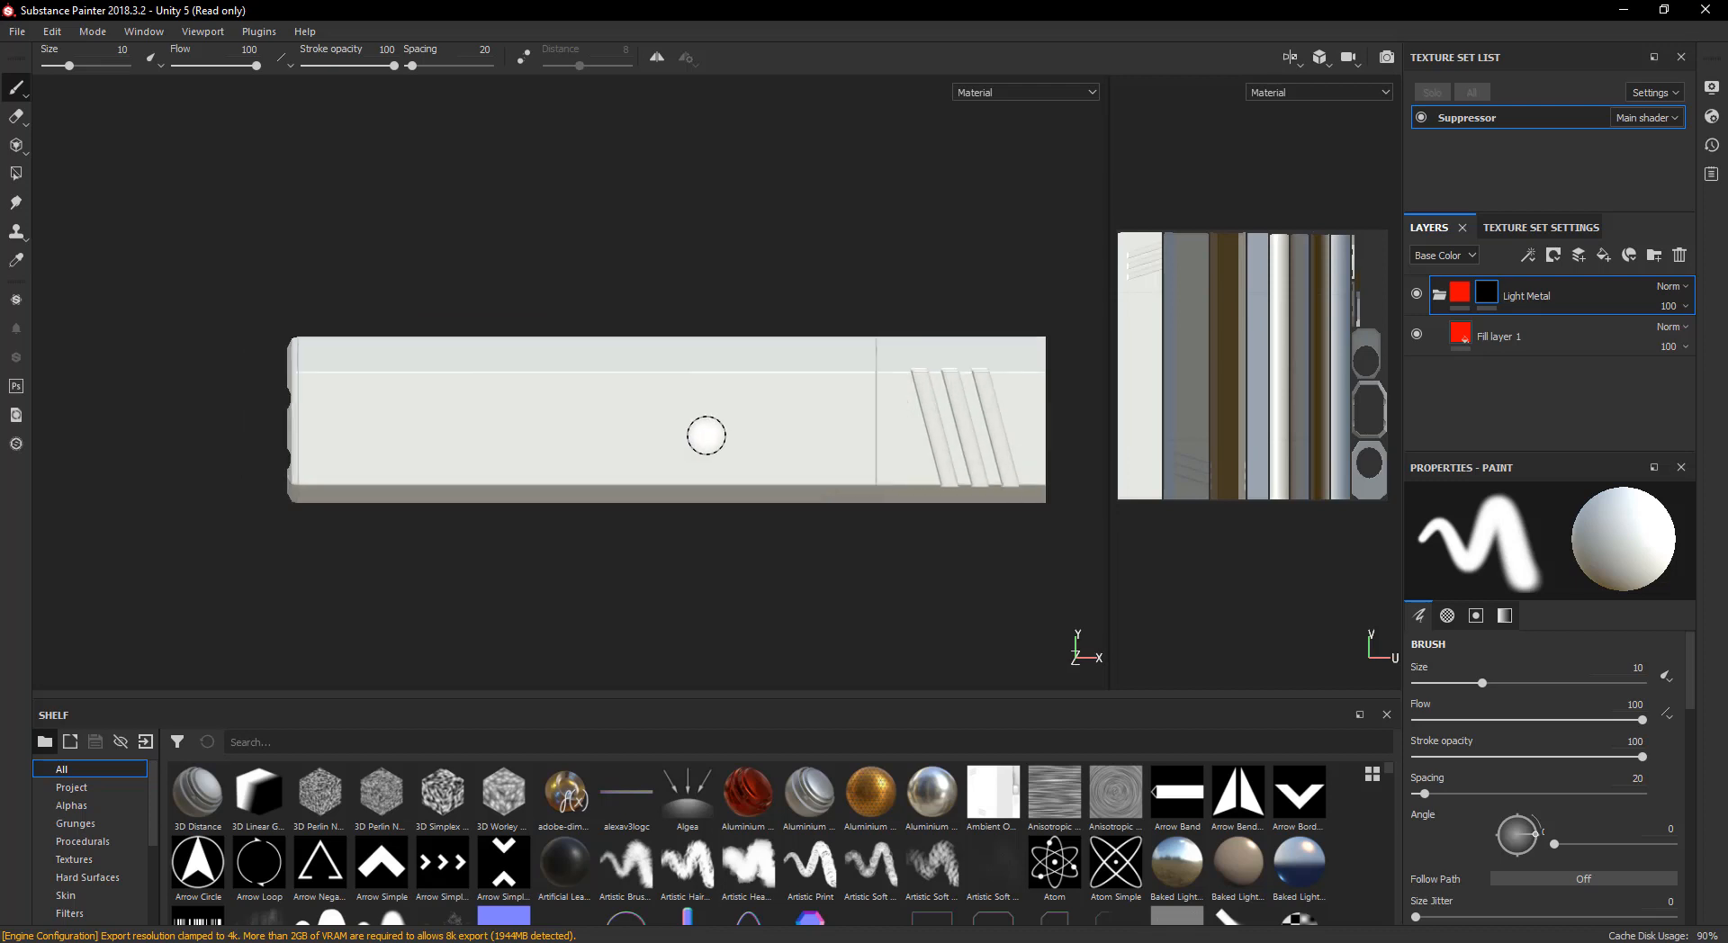
- Search the alphas for "square", apply the Square Rectangle alpha to the brush and set its size to 40.23
{"action": "left_click", "coordinate": [87, 807]}
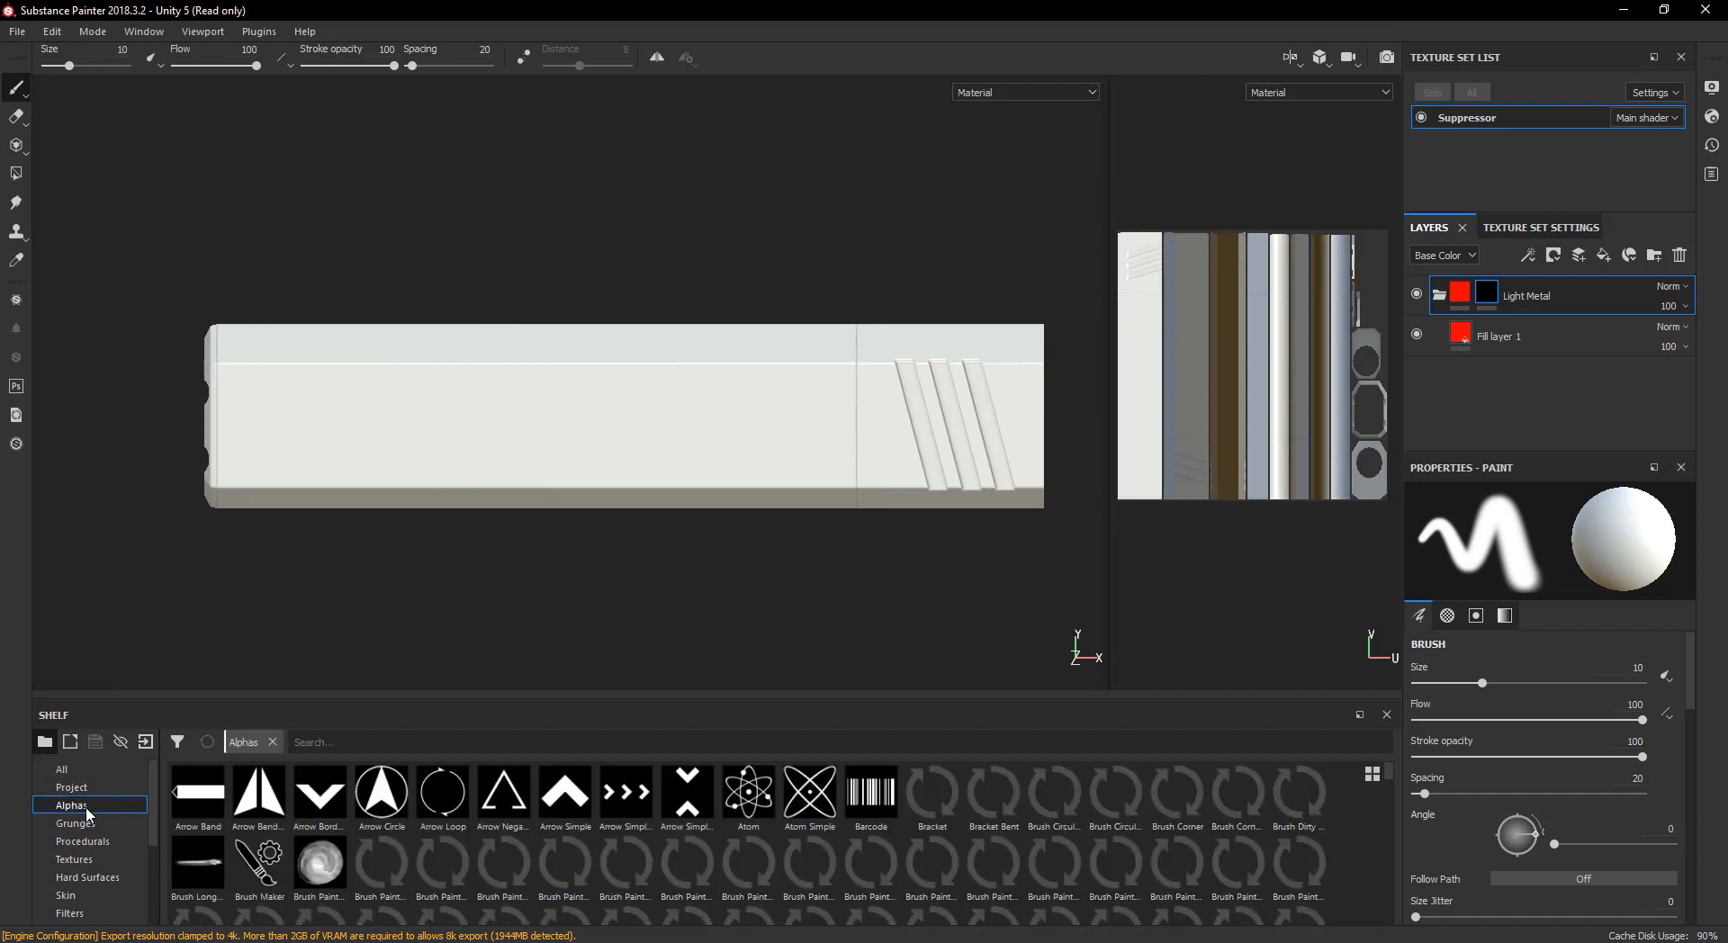
{"action": "left_click", "coordinate": [398, 740]}
{"action": "type", "text": "square"}
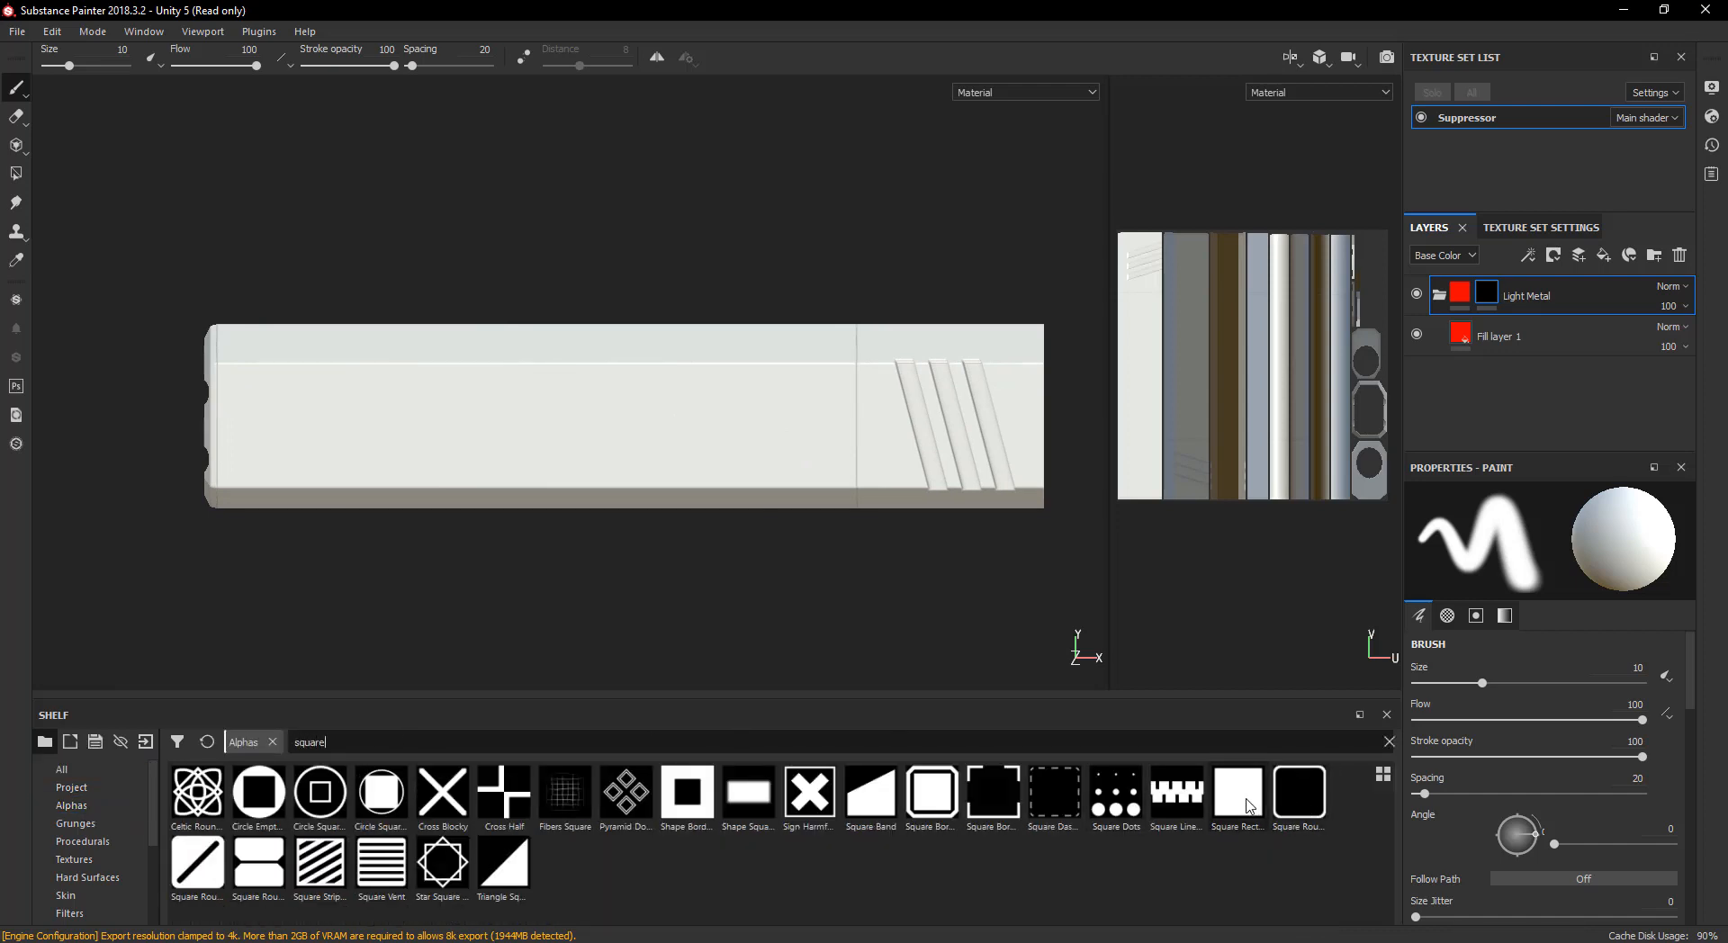
{"action": "left_click", "coordinate": [1250, 806]}
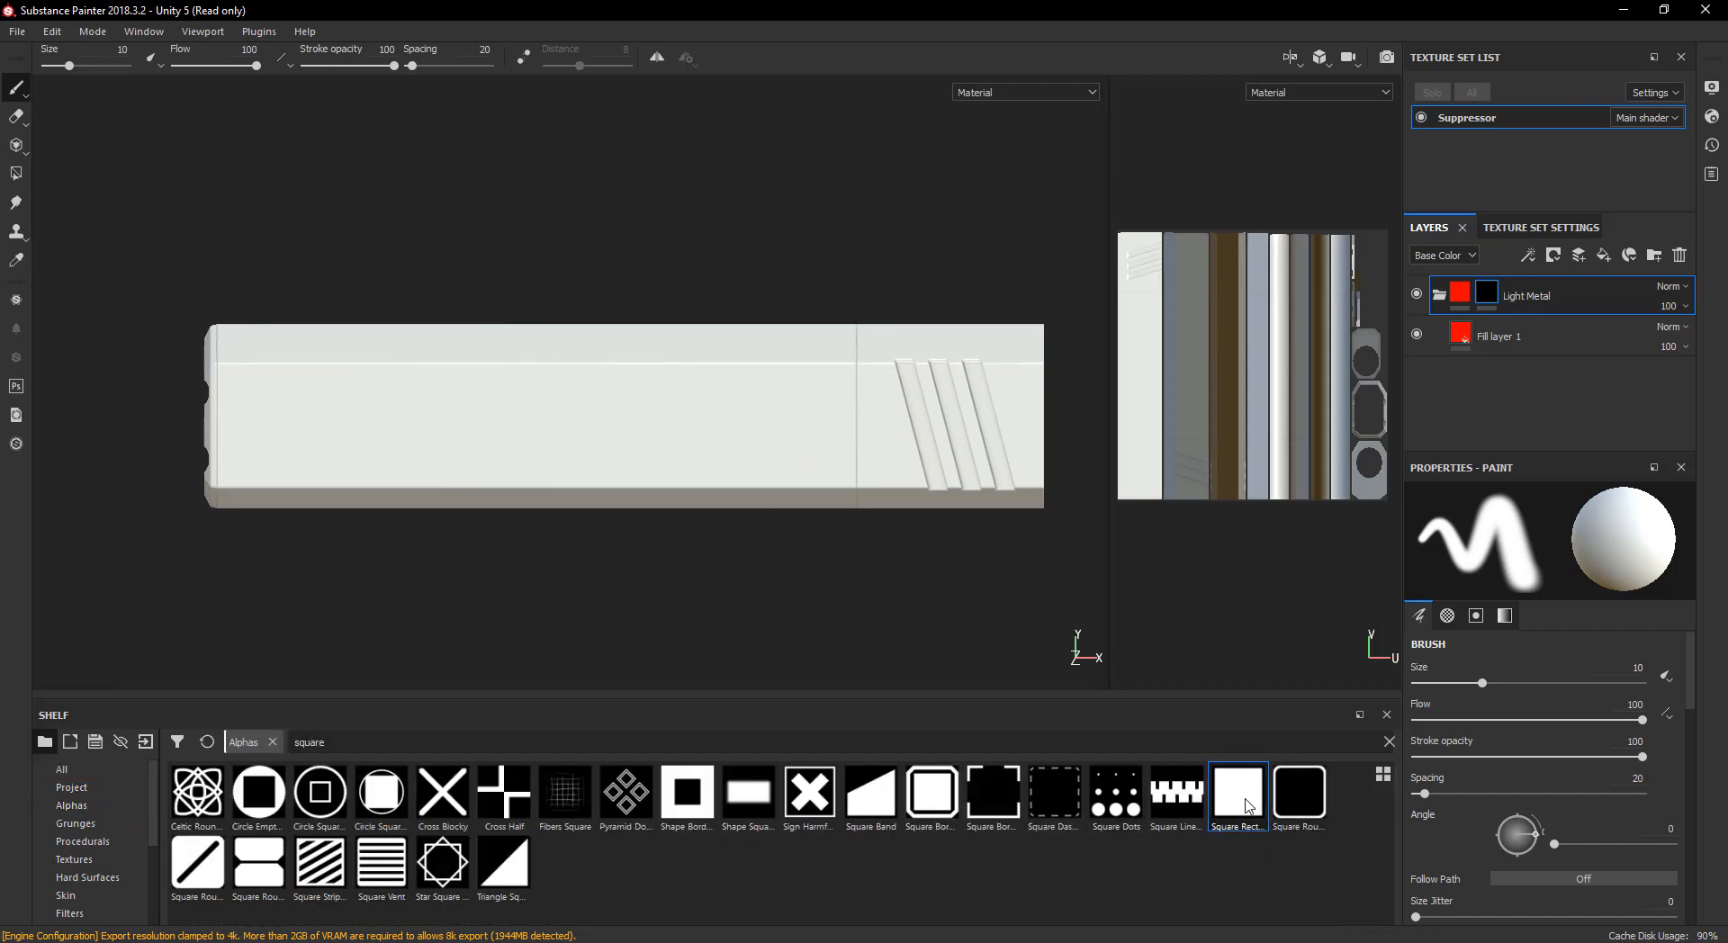
{"action": "mouse_move", "coordinate": [618, 407]}
{"action": "right_mouse_down", "text": "ctrl"}
{"action": "mouse_move", "coordinate": [657, 407]}
{"action": "mouse_move", "coordinate": [637, 407]}
{"action": "right_mouse_up", "text": "ctrl"}
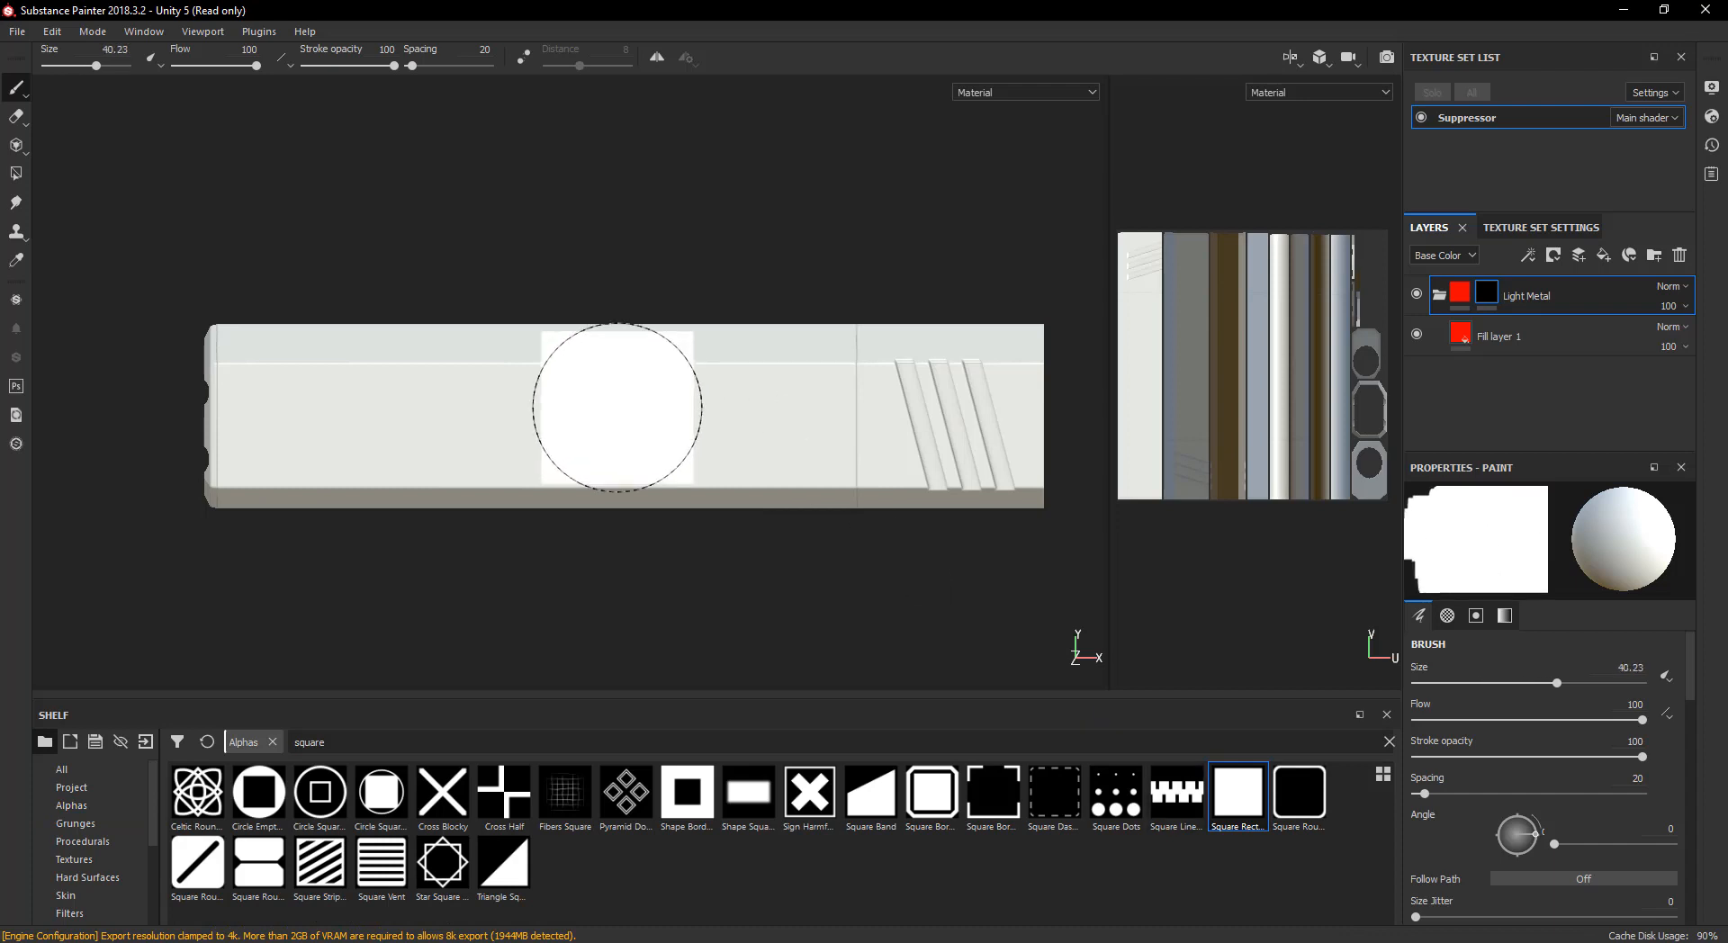
- Paint the mask over the silencer's smooth body, finishing the side face with a straight stroke along the groove-end seam at brush size 19.57
{"action": "mouse_move", "coordinate": [625, 409]}
{"action": "left_mouse_down"}
{"action": "mouse_move", "coordinate": [617, 522]}
{"action": "mouse_move", "coordinate": [463, 347]}
{"action": "mouse_move", "coordinate": [597, 485]}
{"action": "mouse_move", "coordinate": [636, 316]}
{"action": "mouse_move", "coordinate": [740, 532]}
{"action": "left_mouse_up"}
{"action": "mouse_move", "coordinate": [730, 470]}
{"action": "middle_mouse_down", "text": "alt"}
{"action": "mouse_move", "coordinate": [623, 454]}
{"action": "mouse_move", "coordinate": [648, 440]}
{"action": "mouse_move", "coordinate": [615, 411]}
{"action": "middle_mouse_up", "text": "alt"}
{"action": "scroll", "coordinate": [700, 453], "scroll_direction": "up", "scroll_amount": 3}
{"action": "scroll", "coordinate": [700, 454], "scroll_direction": "up", "scroll_amount": 1}
{"action": "scroll", "coordinate": [622, 414], "scroll_direction": "up", "scroll_amount": 1}
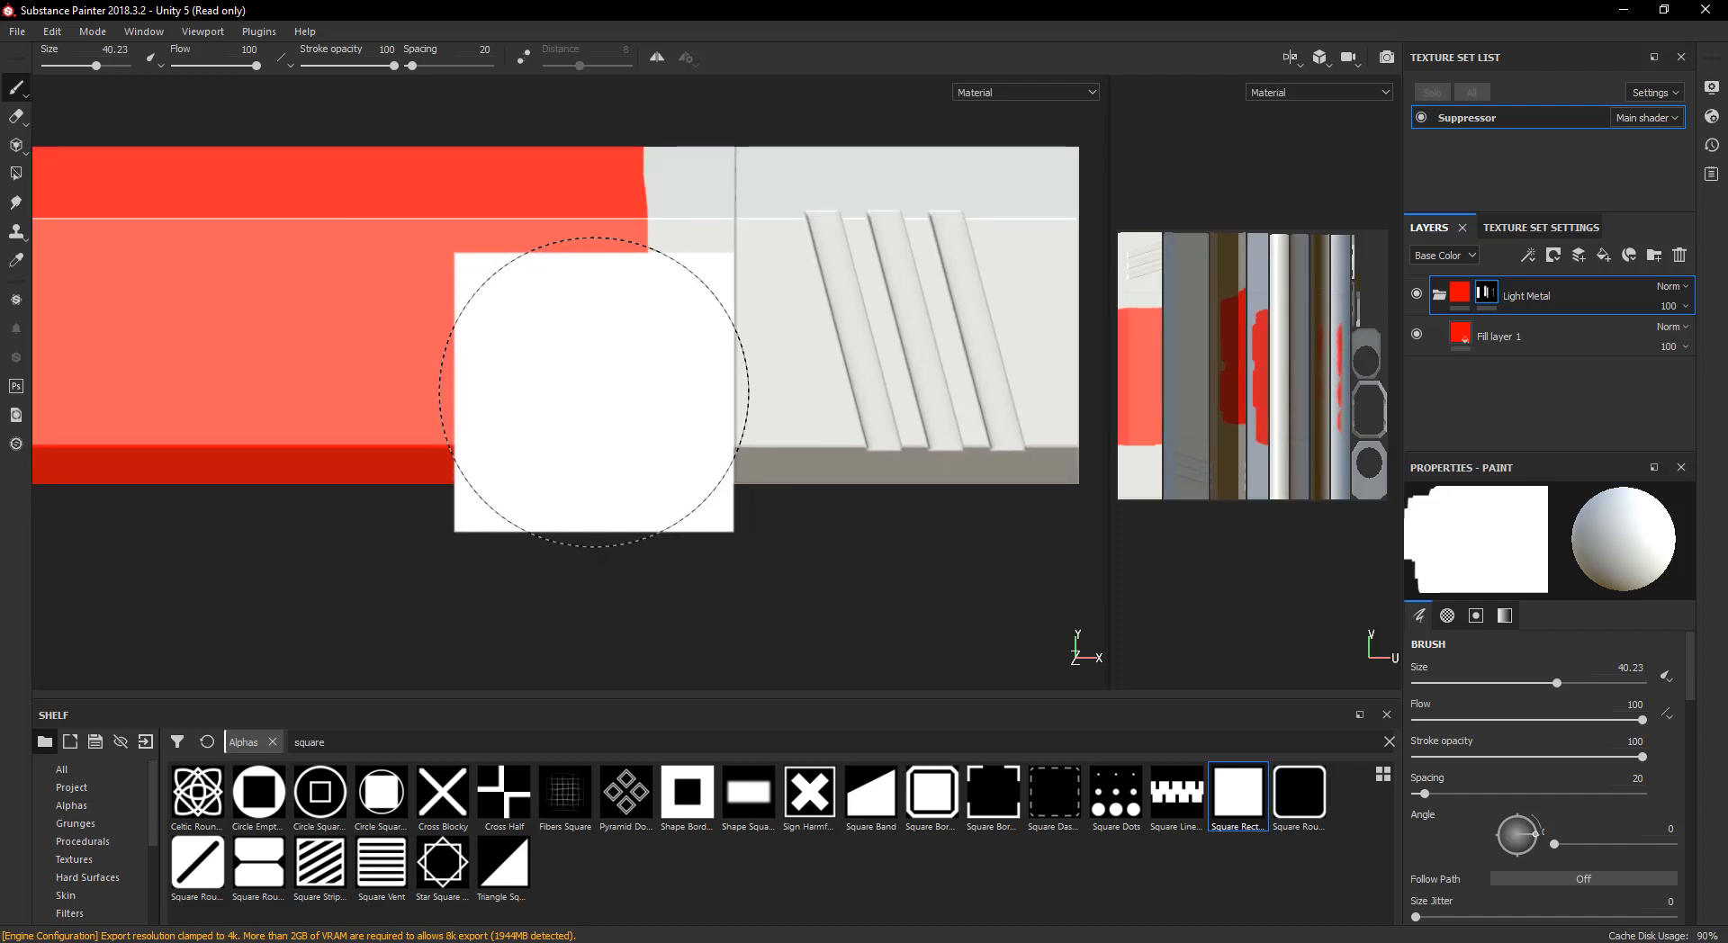
{"action": "right_click_drag", "start_coordinate": [595, 392], "coordinate": [528, 392], "text": "ctrl"}
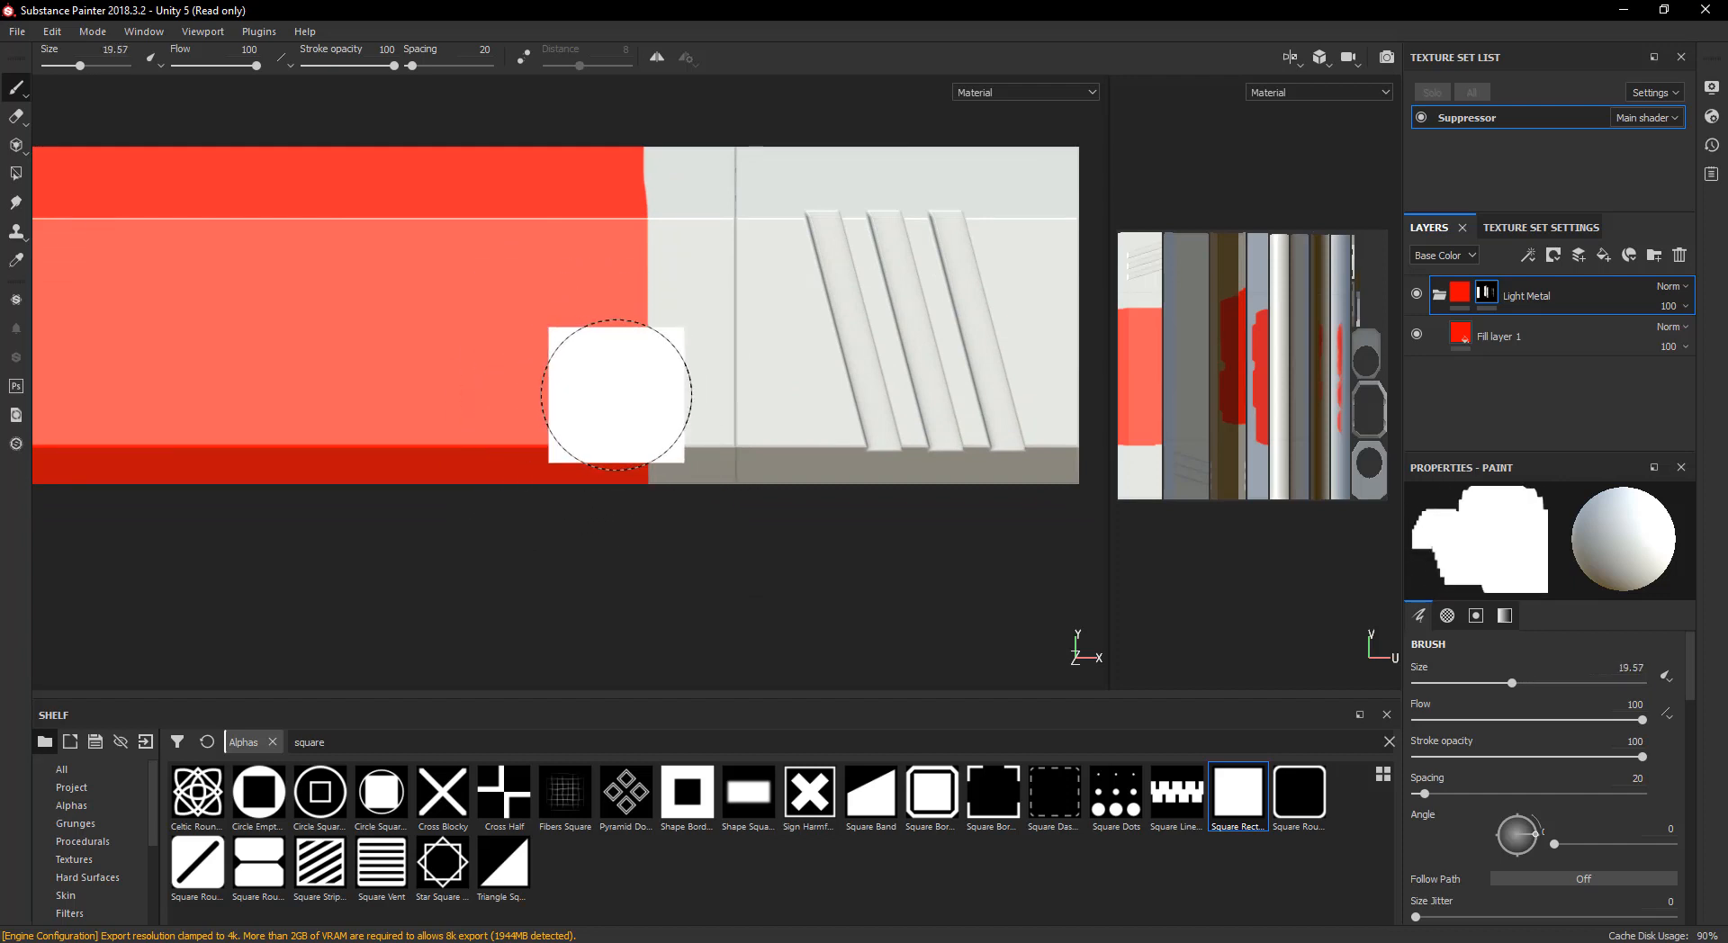
{"action": "left_click", "coordinate": [665, 379]}
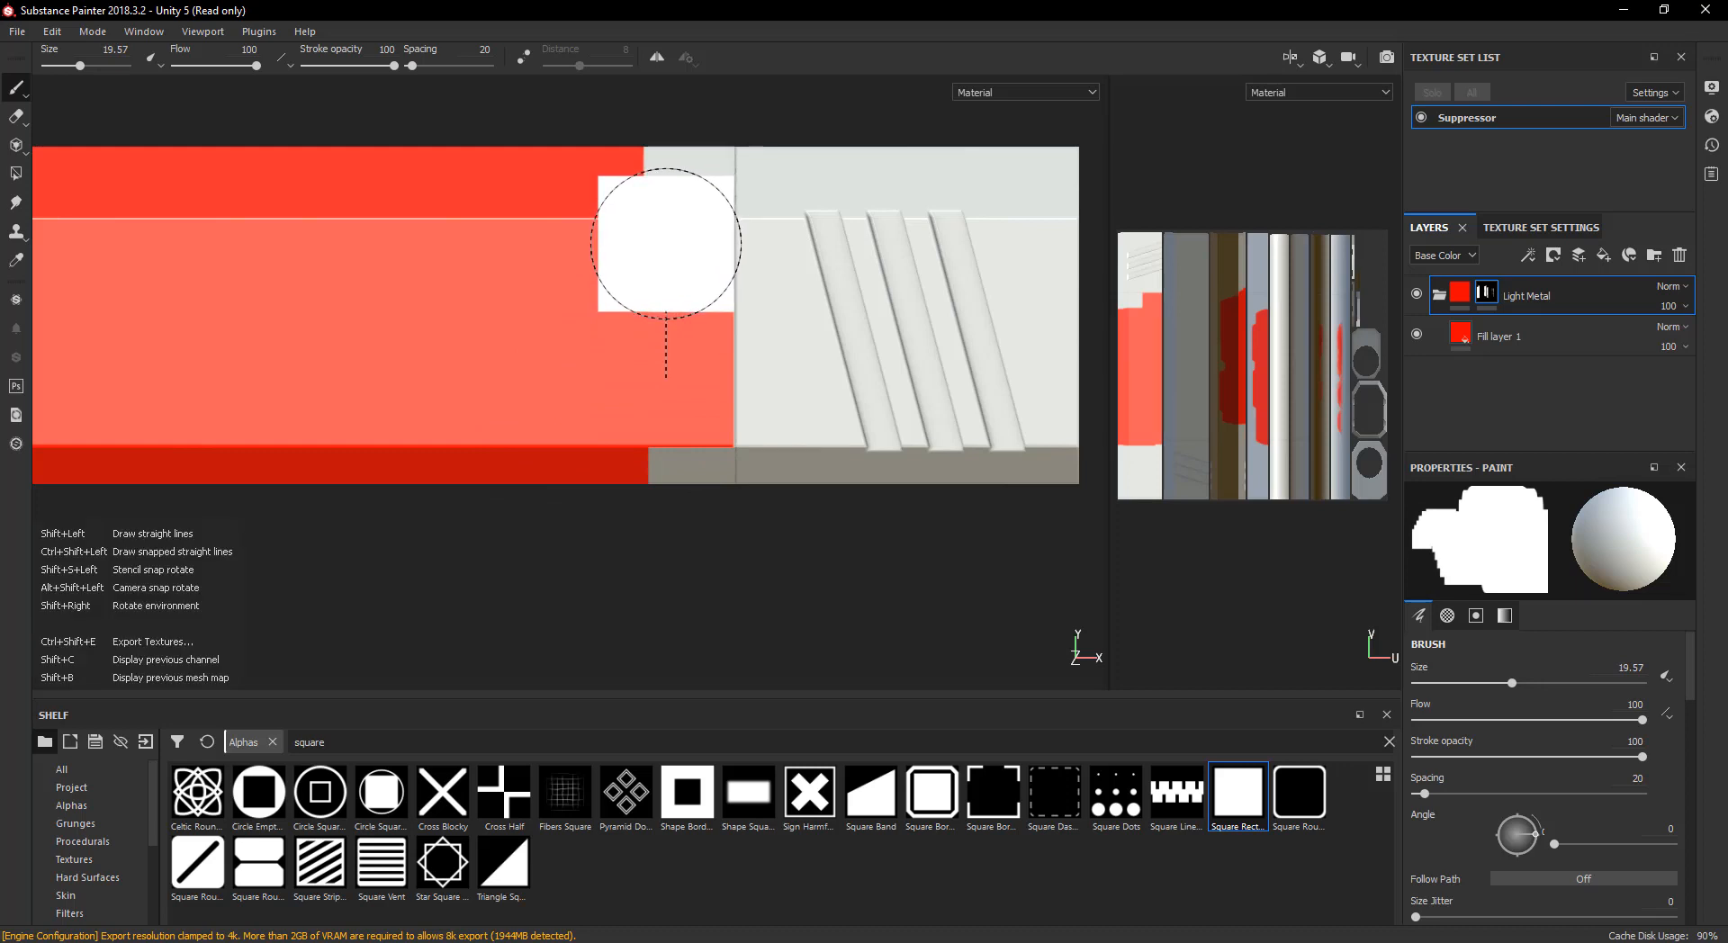
{"action": "left_click", "coordinate": [666, 243], "text": "shift"}
- Inspect the painted mask edge on the silencer's angled faces and enlarge the 2D UV view
{"action": "left_click_drag", "start_coordinate": [664, 259], "coordinate": [671, 360], "text": "alt"}
{"action": "middle_click_drag", "start_coordinate": [671, 360], "coordinate": [643, 461], "text": "alt"}
{"action": "scroll", "coordinate": [646, 450], "scroll_direction": "up", "scroll_amount": 2}
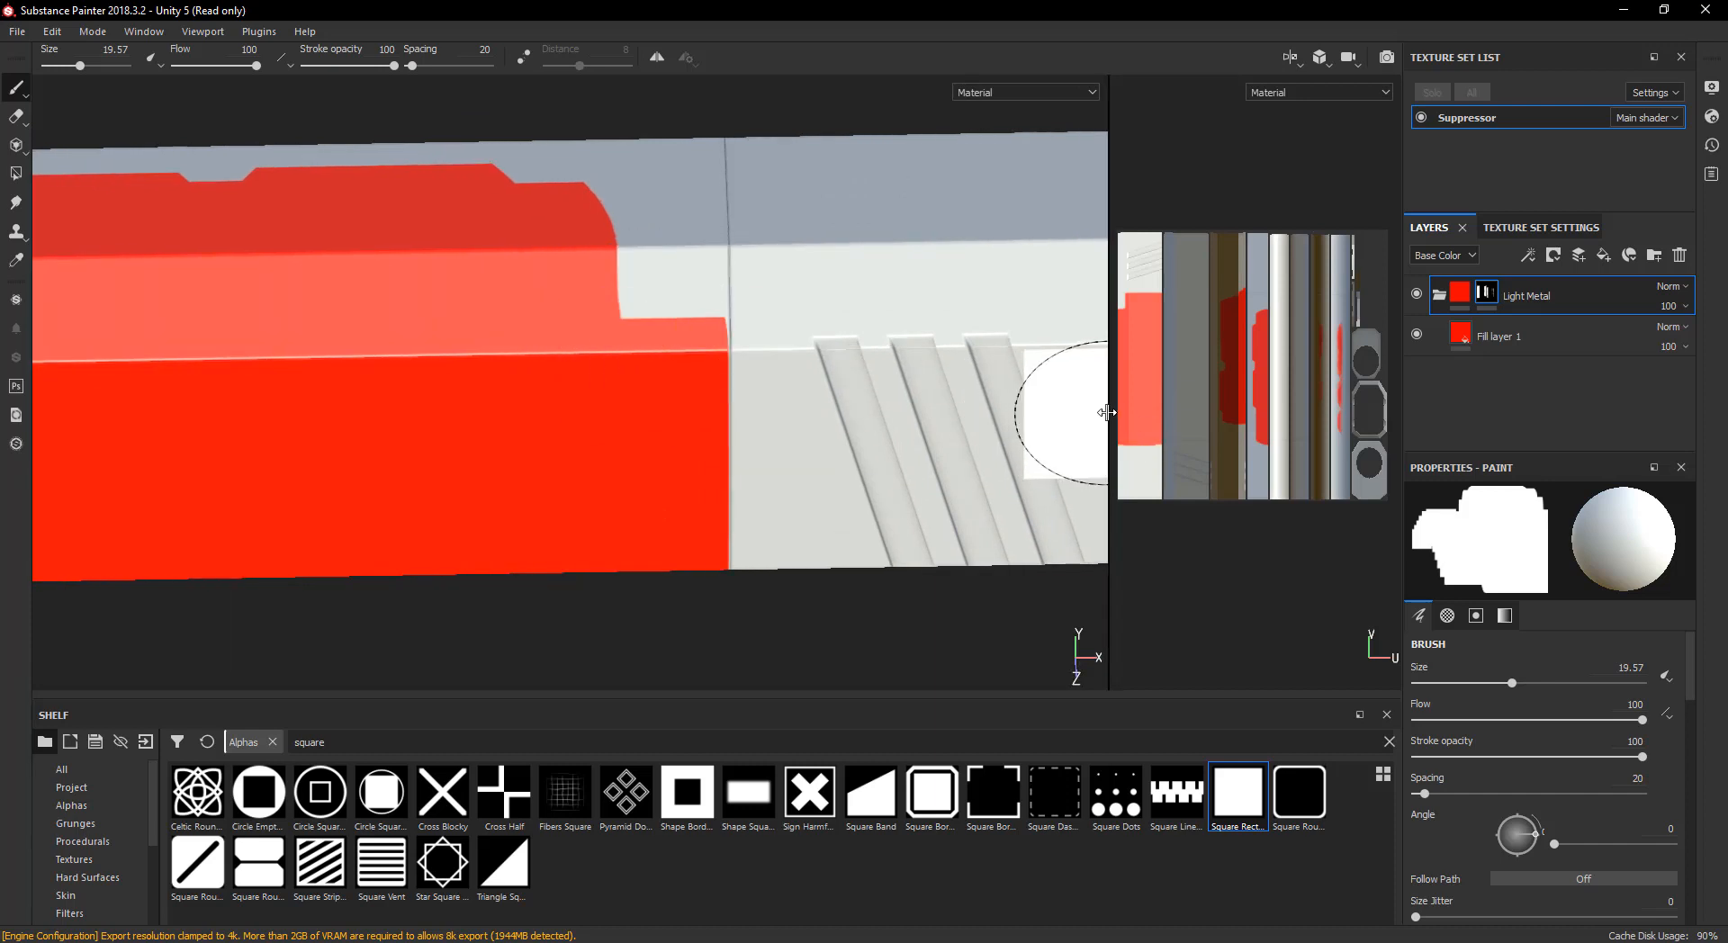
{"action": "left_click_drag", "start_coordinate": [1107, 412], "coordinate": [747, 414]}
{"action": "scroll", "coordinate": [999, 387], "scroll_direction": "up", "scroll_amount": 5}
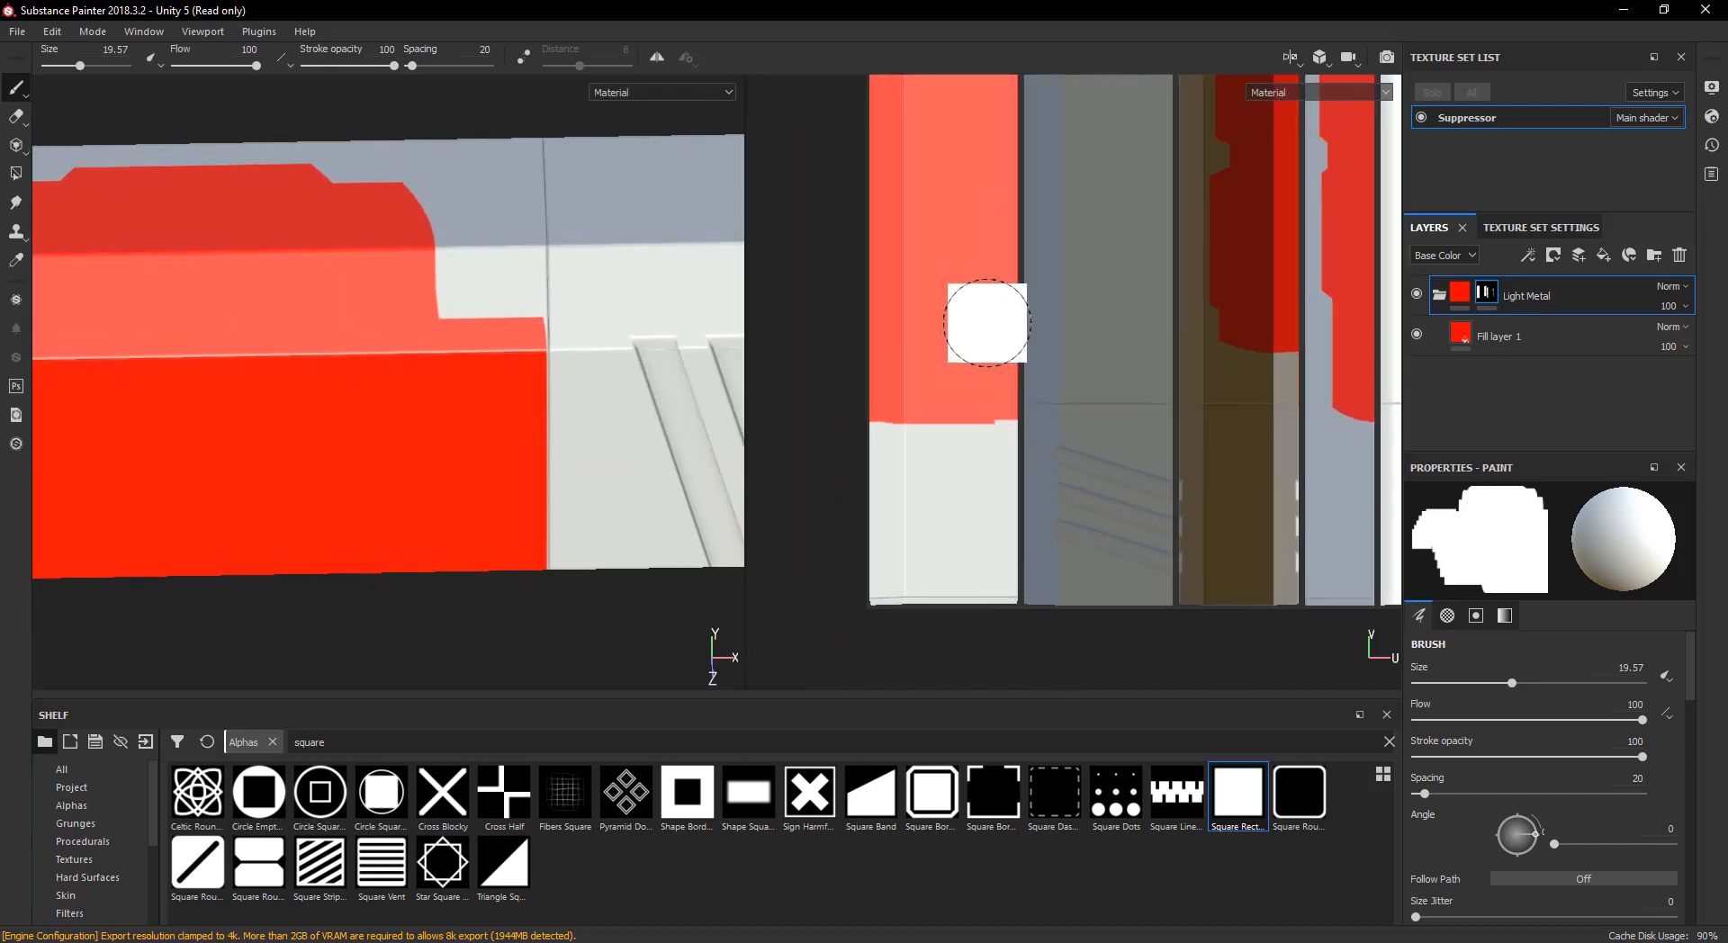
- Try to fill the unpainted corner beside the seam in the UV view with one square brush stamp, and undo it
{"action": "middle_click_drag", "start_coordinate": [977, 326], "coordinate": [972, 730], "text": "alt"}
{"action": "middle_click_drag", "start_coordinate": [965, 480], "coordinate": [987, 551], "text": "alt"}
{"action": "scroll", "coordinate": [945, 473], "scroll_direction": "up", "scroll_amount": 3}
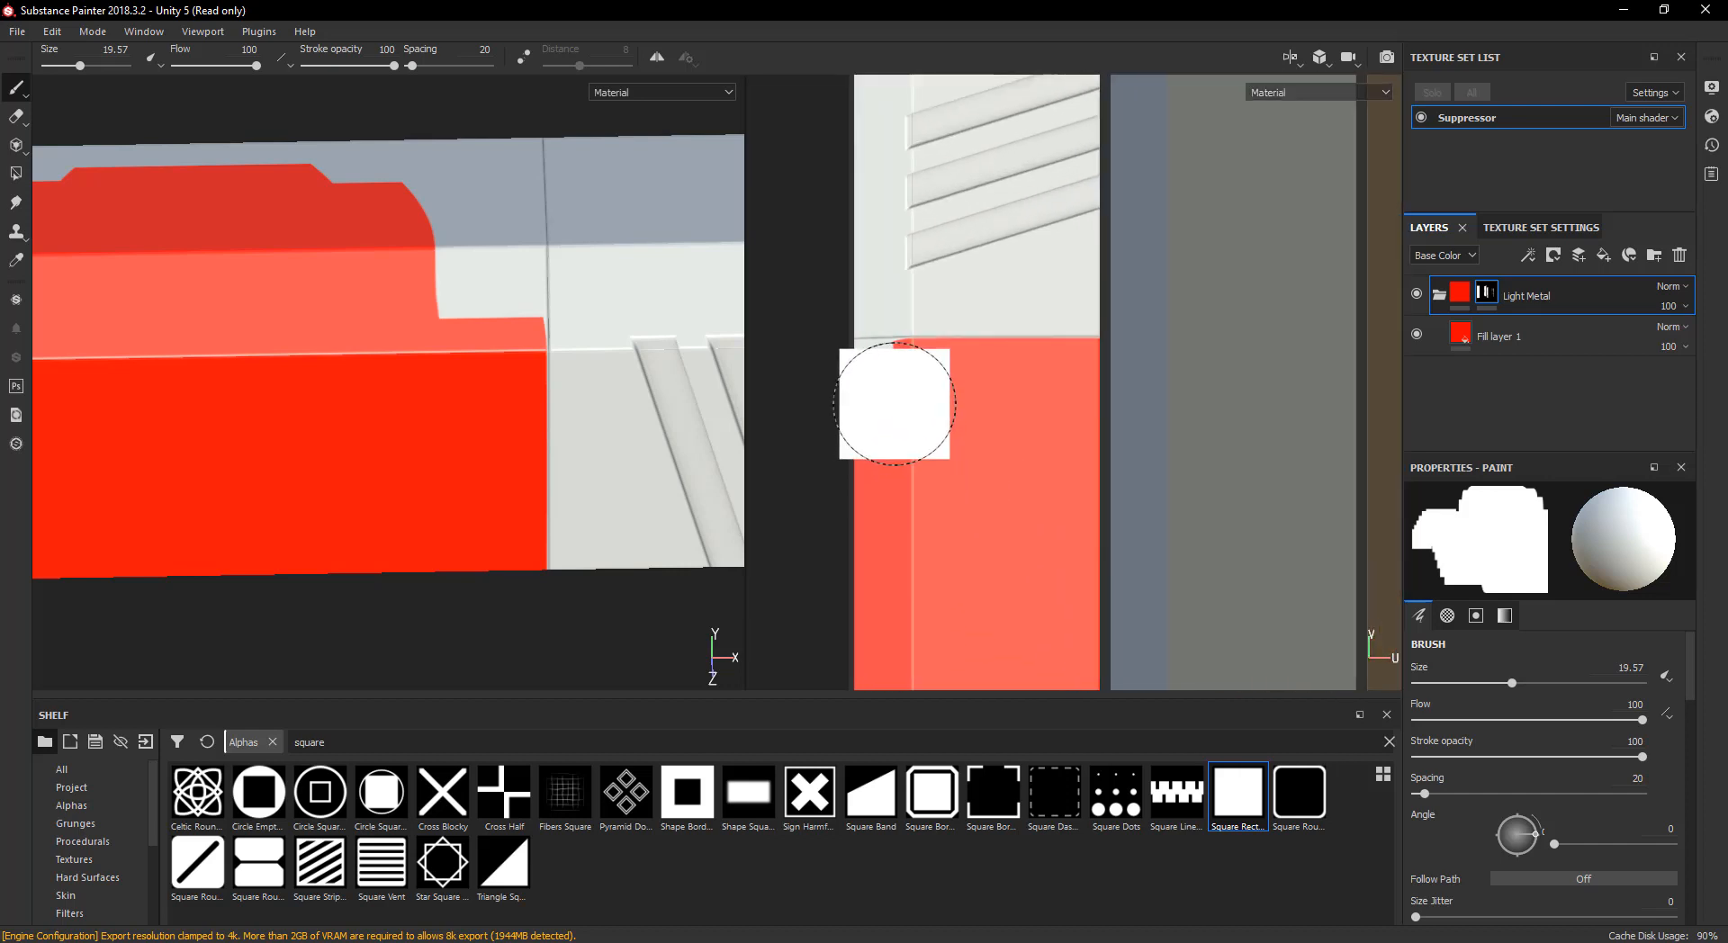
{"action": "left_click", "coordinate": [895, 404]}
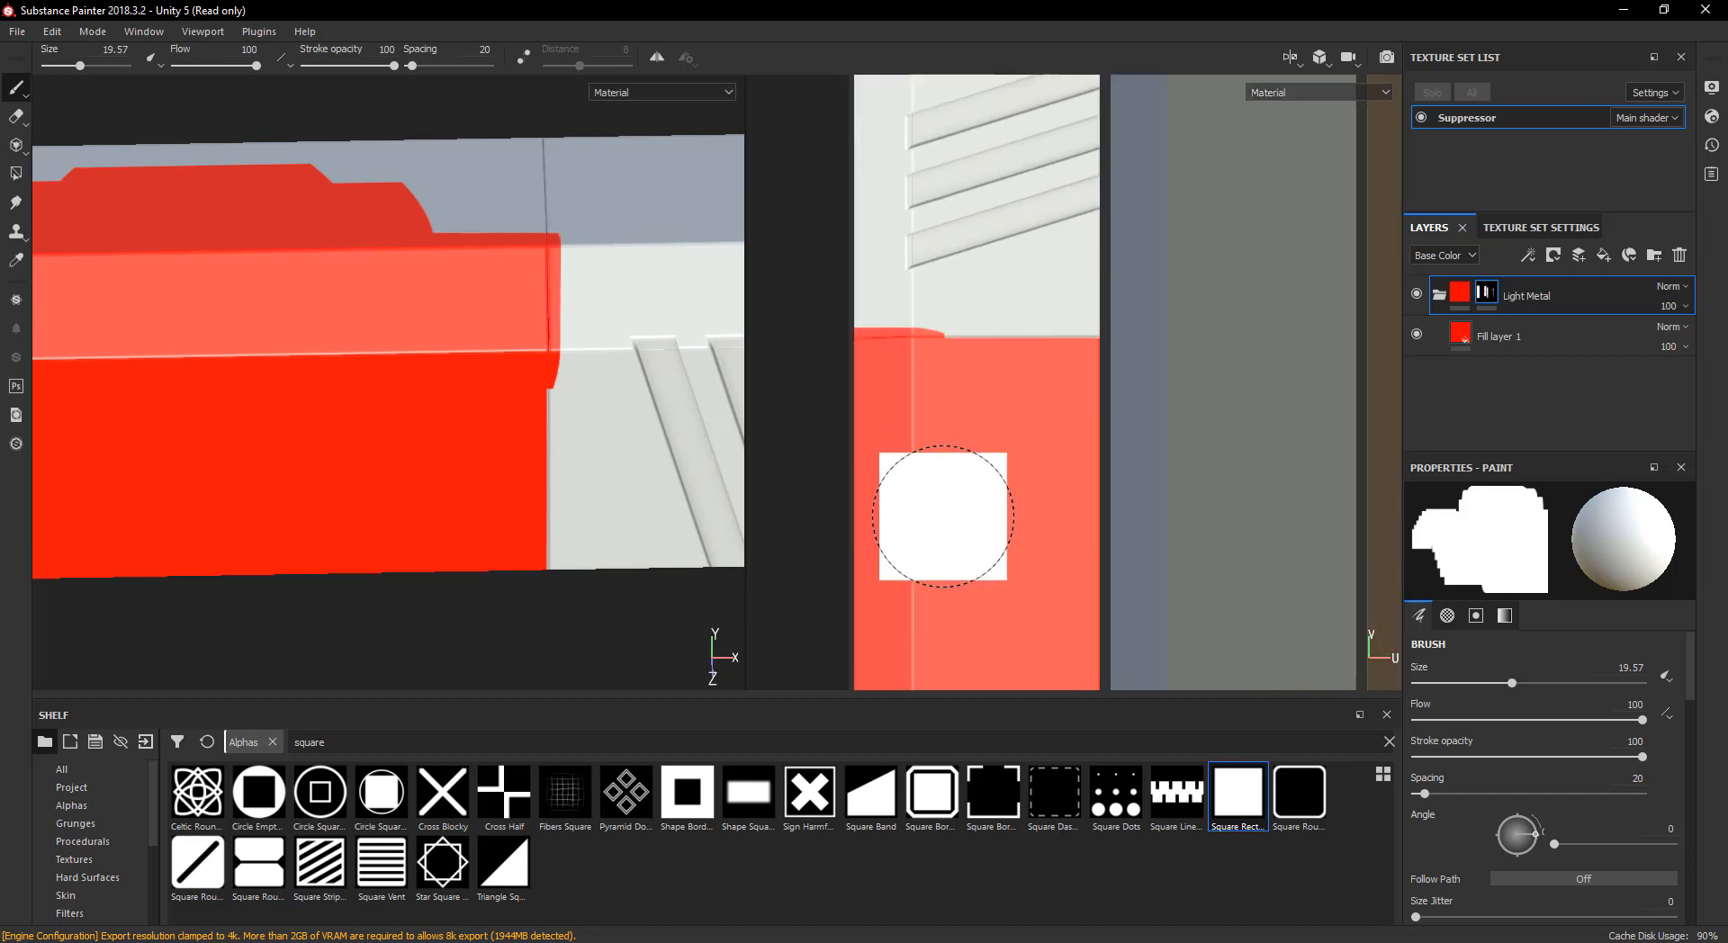
{"action": "key", "text": "ctrl+z"}
- Set the paint brush's alignment to UV
{"action": "scroll", "coordinate": [1557, 702], "scroll_direction": "down", "scroll_amount": 6}
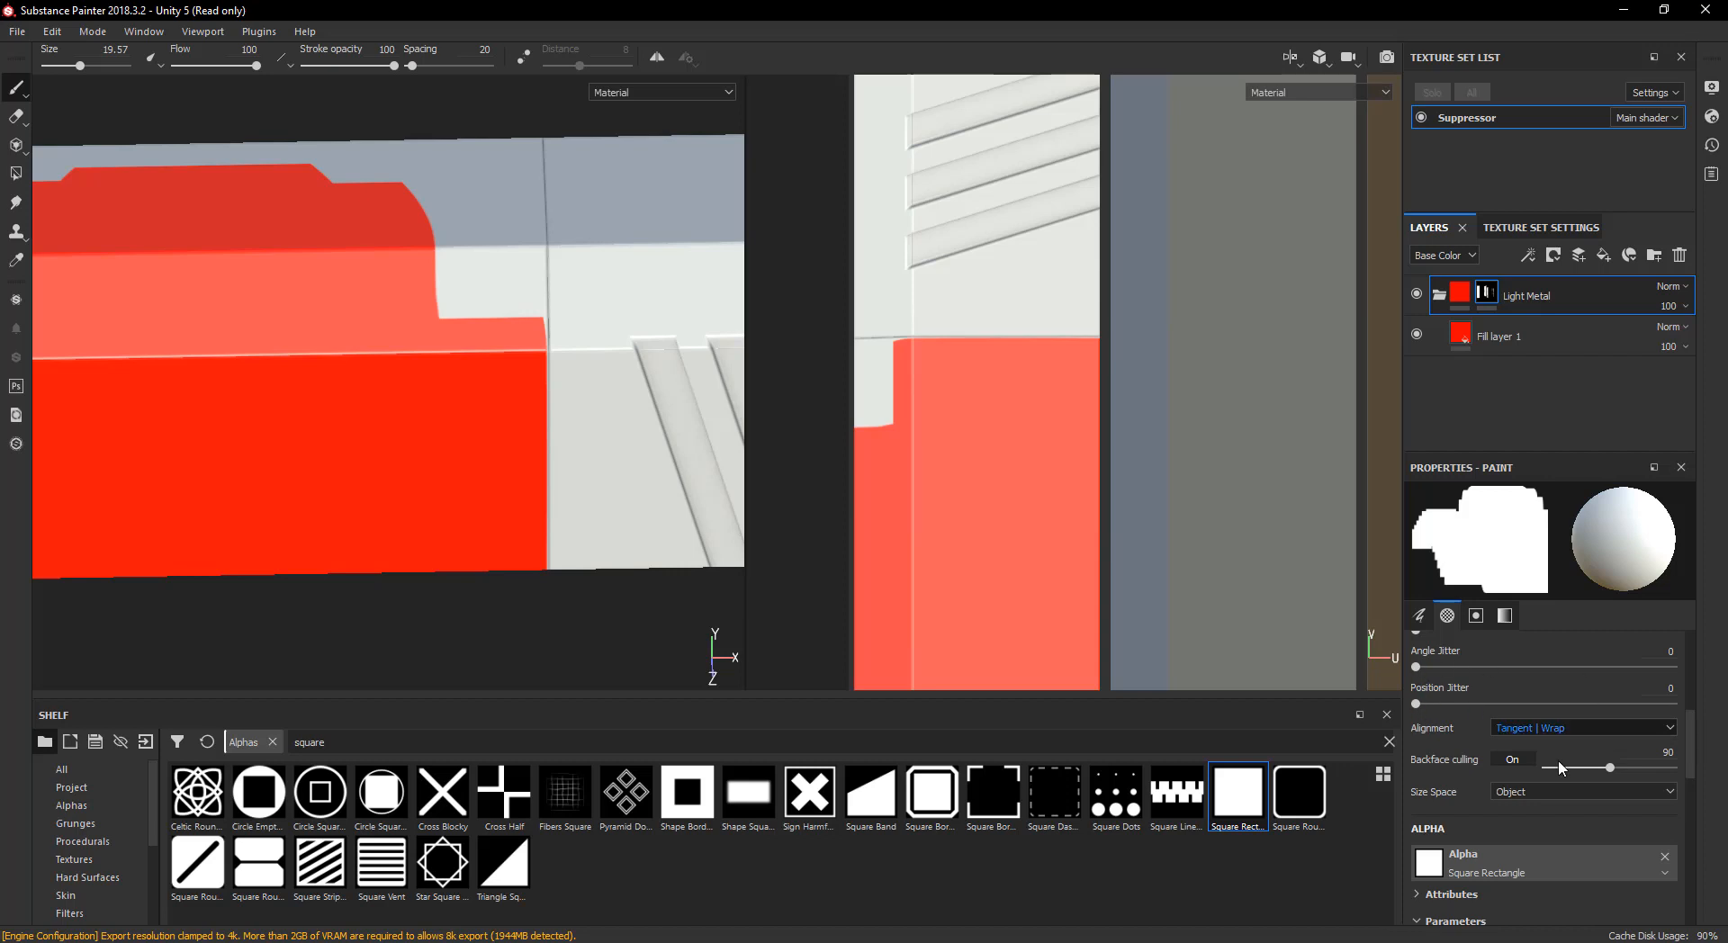
{"action": "scroll", "coordinate": [1545, 725], "scroll_direction": "up", "scroll_amount": 4}
{"action": "scroll", "coordinate": [1543, 725], "scroll_direction": "down", "scroll_amount": 6}
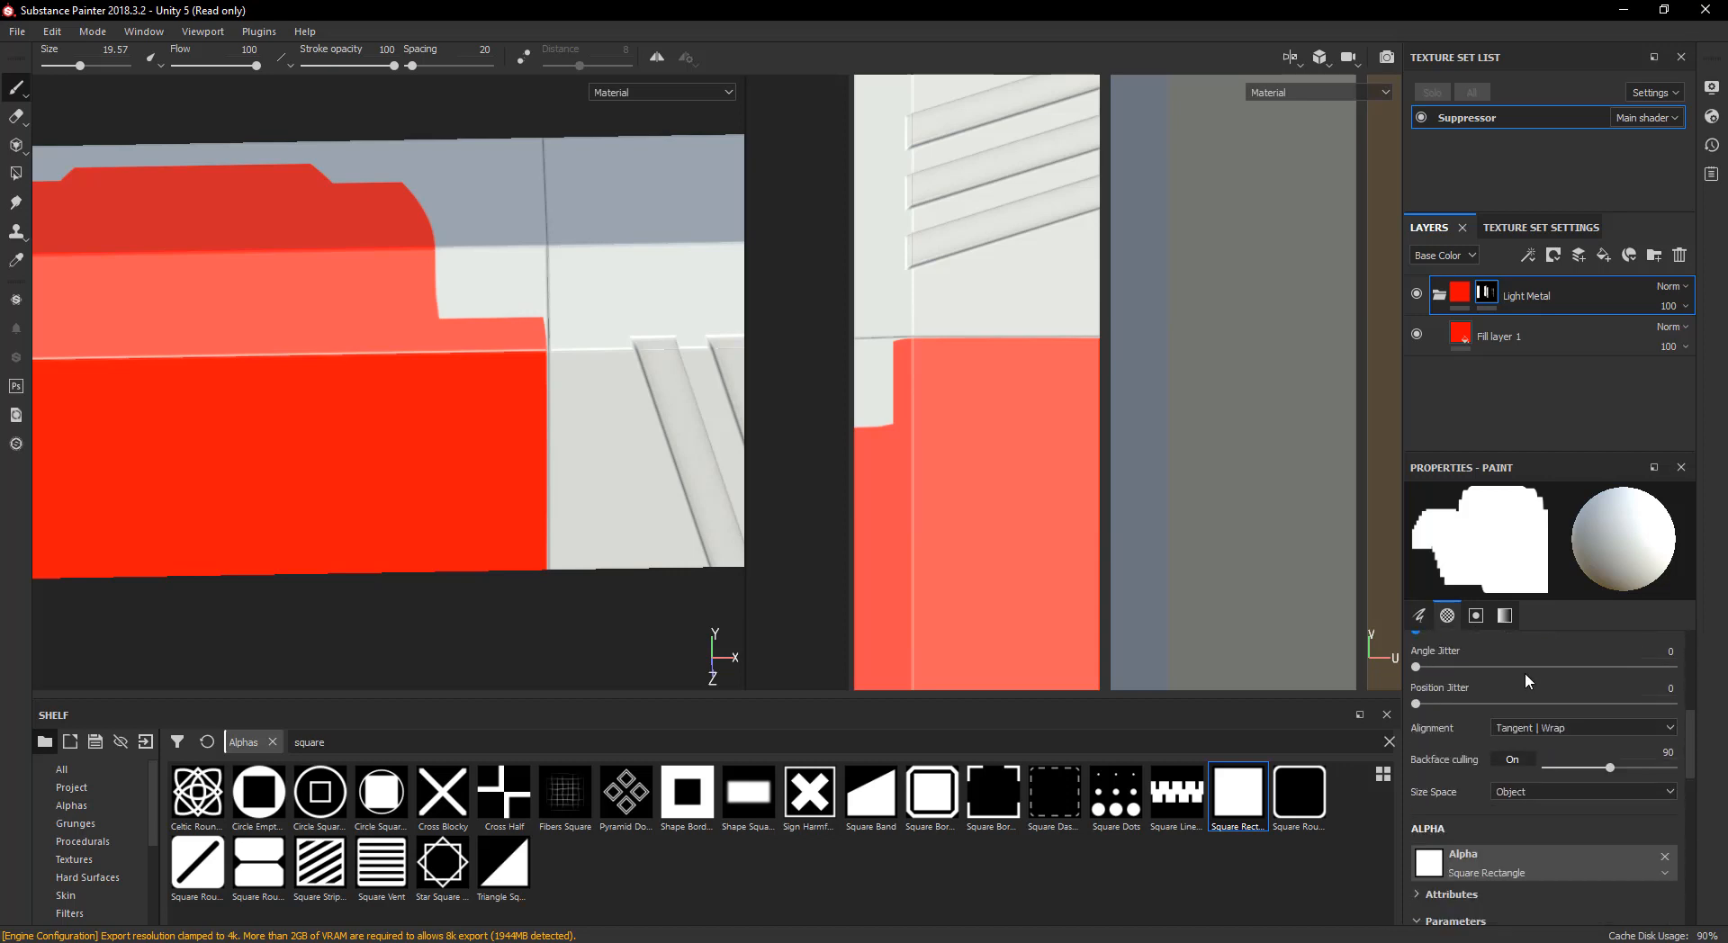
{"action": "scroll", "coordinate": [1532, 702], "scroll_direction": "up", "scroll_amount": 4}
{"action": "scroll", "coordinate": [1536, 721], "scroll_direction": "down", "scroll_amount": 2}
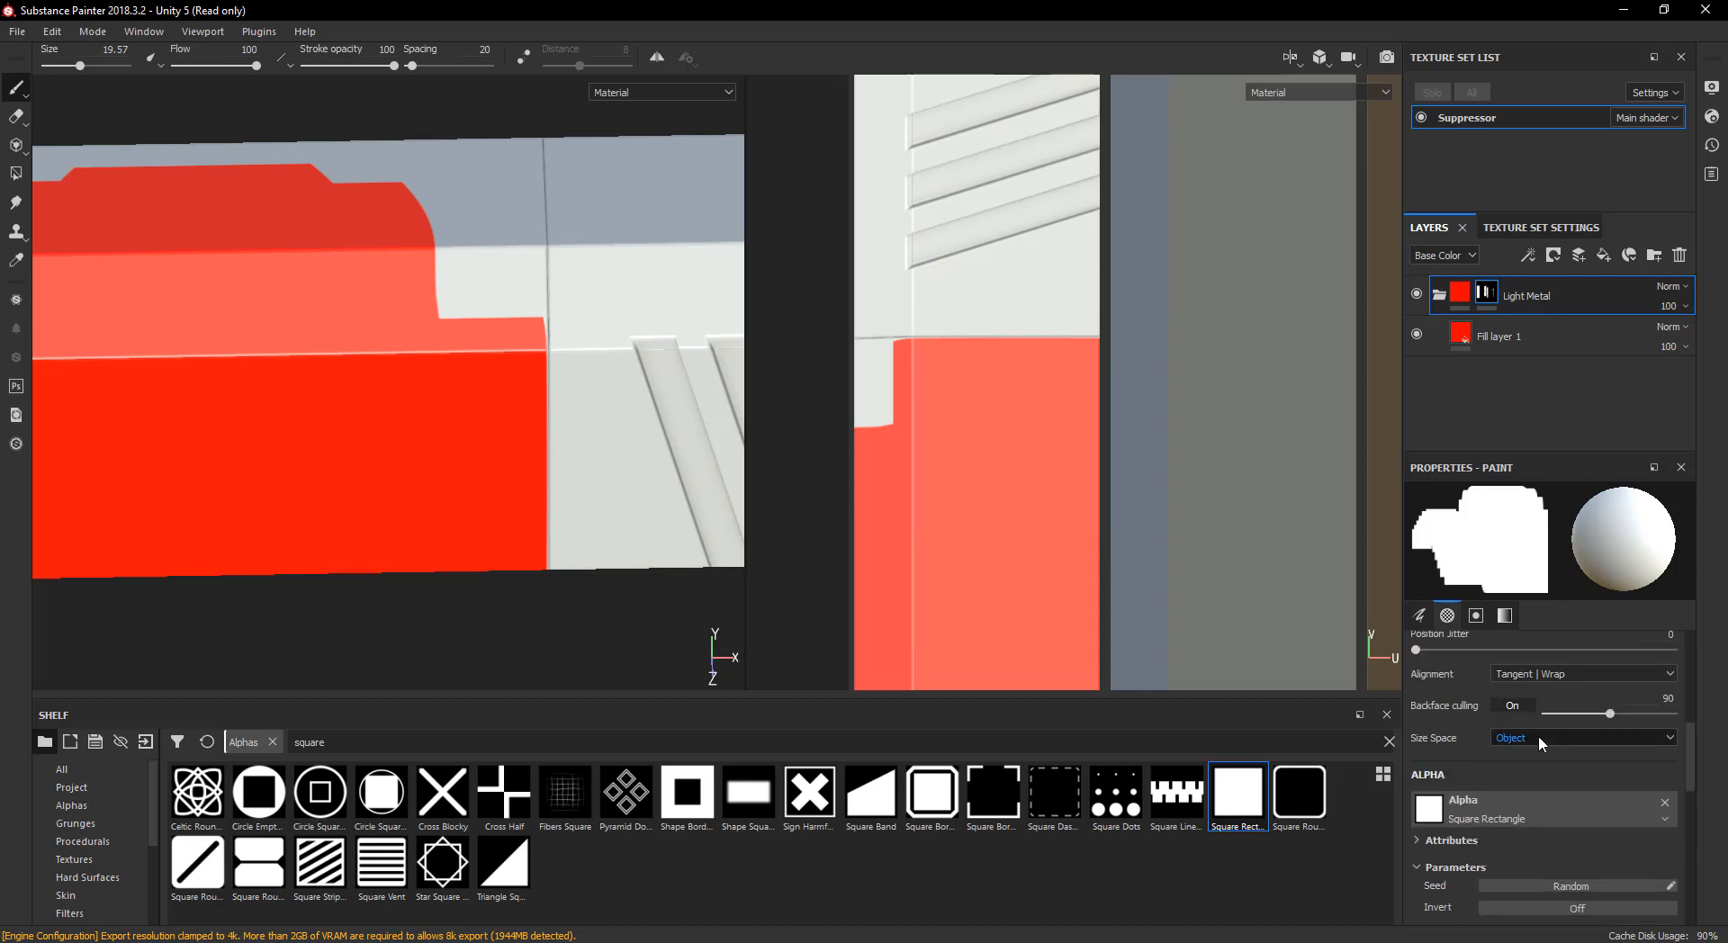
{"action": "left_click", "coordinate": [1537, 674]}
{"action": "left_click", "coordinate": [1520, 722]}
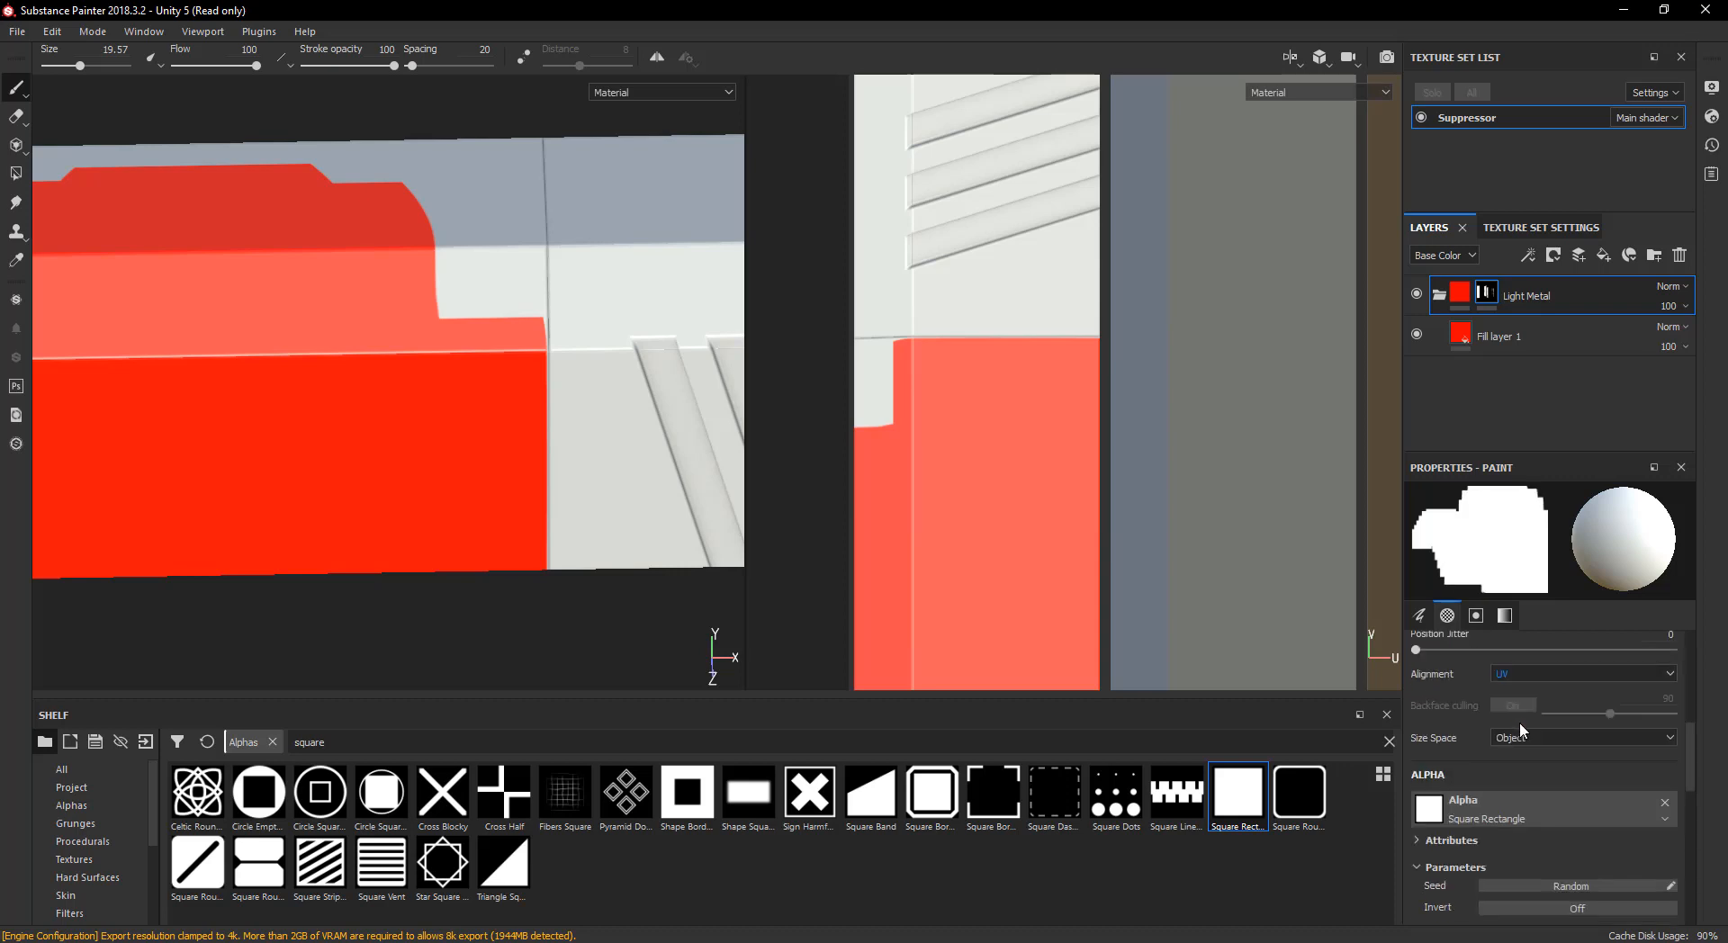
- Set the brush's size space to Texture and fill the unpainted corner beside the seam in the UV view with one 9.03-size square stamp
{"action": "left_click", "coordinate": [1527, 737]}
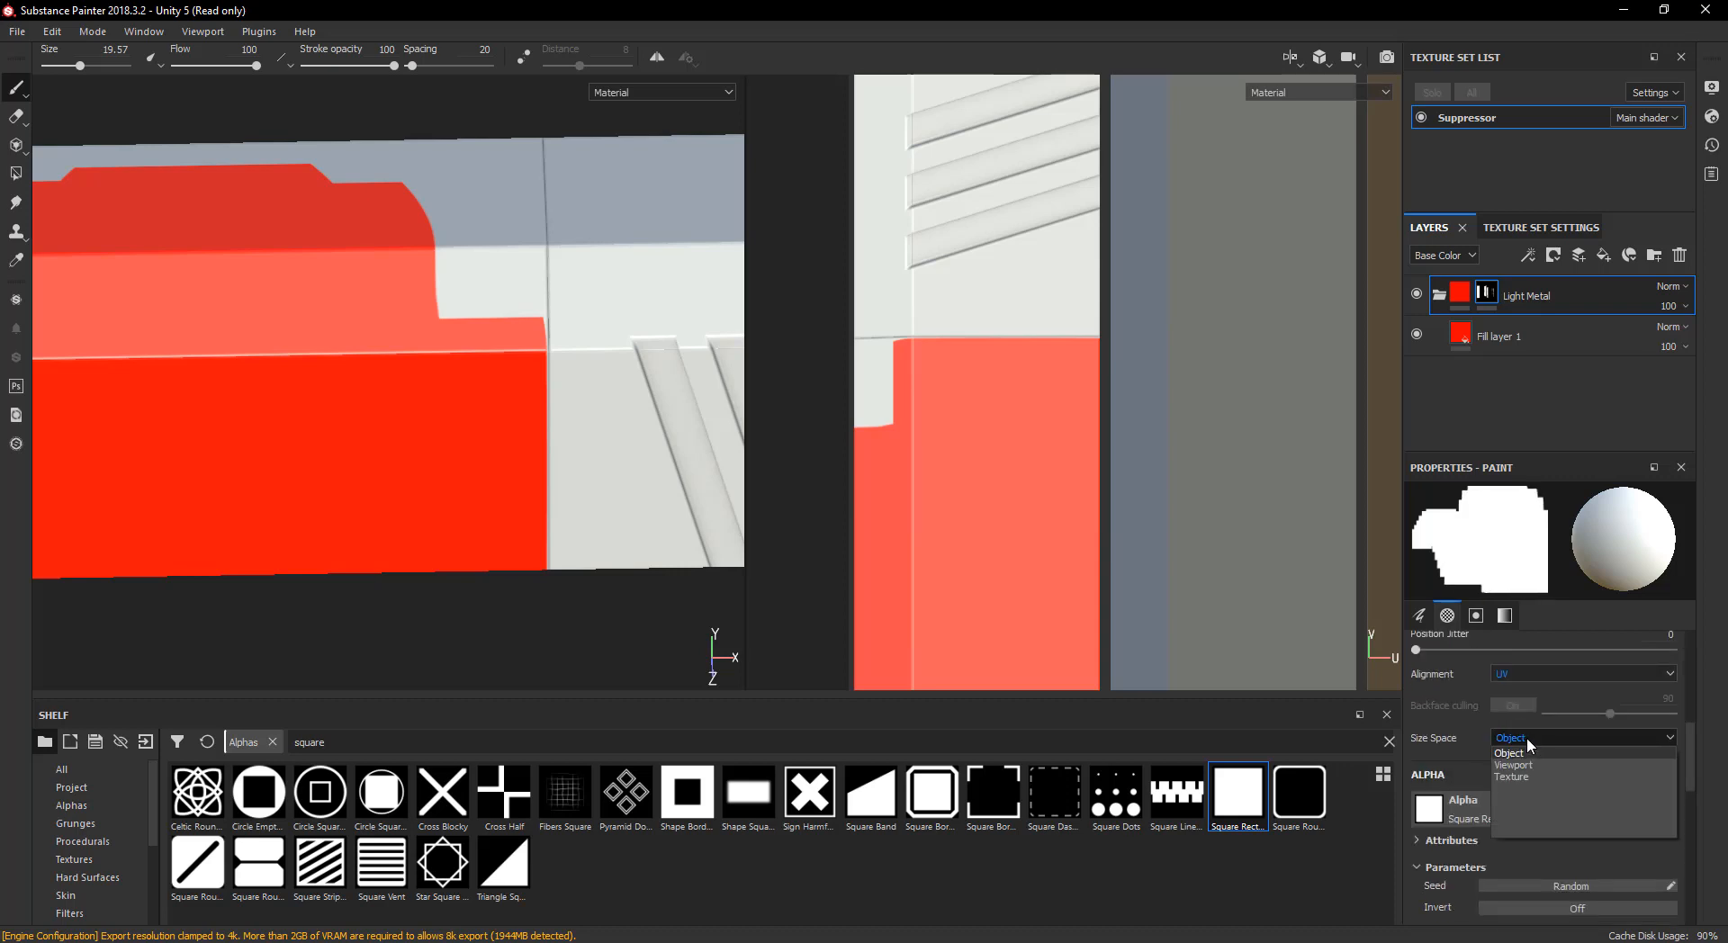
{"action": "left_click", "coordinate": [1526, 773]}
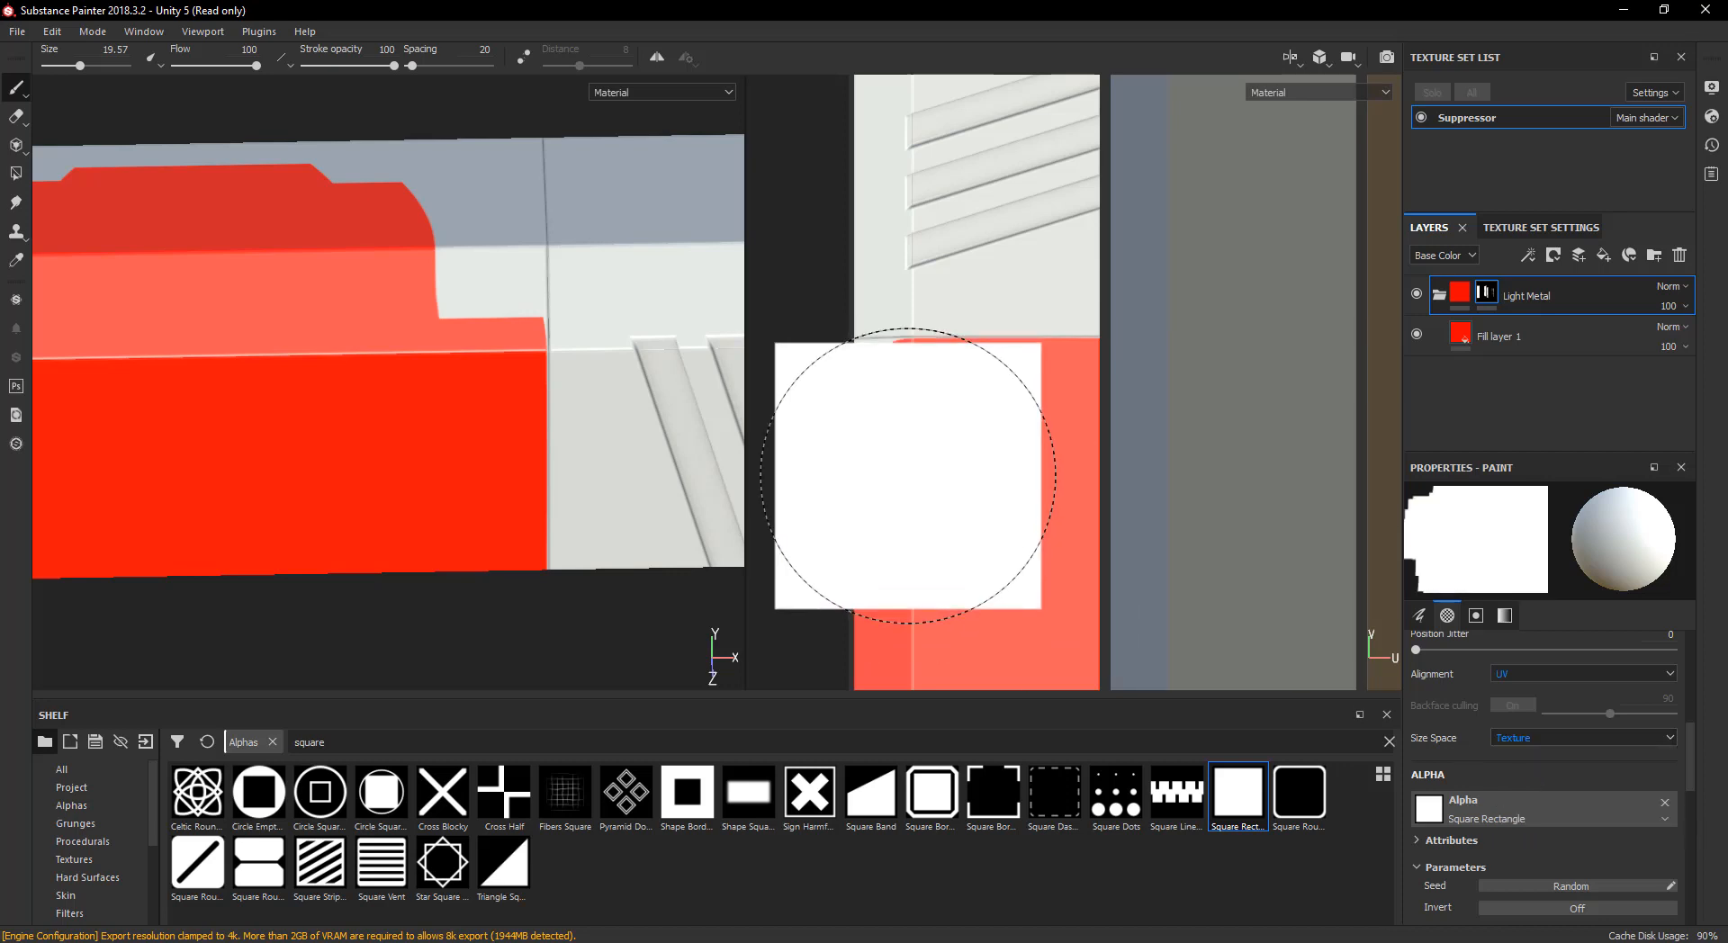
{"action": "right_click_drag", "start_coordinate": [910, 472], "coordinate": [828, 469], "text": "ctrl"}
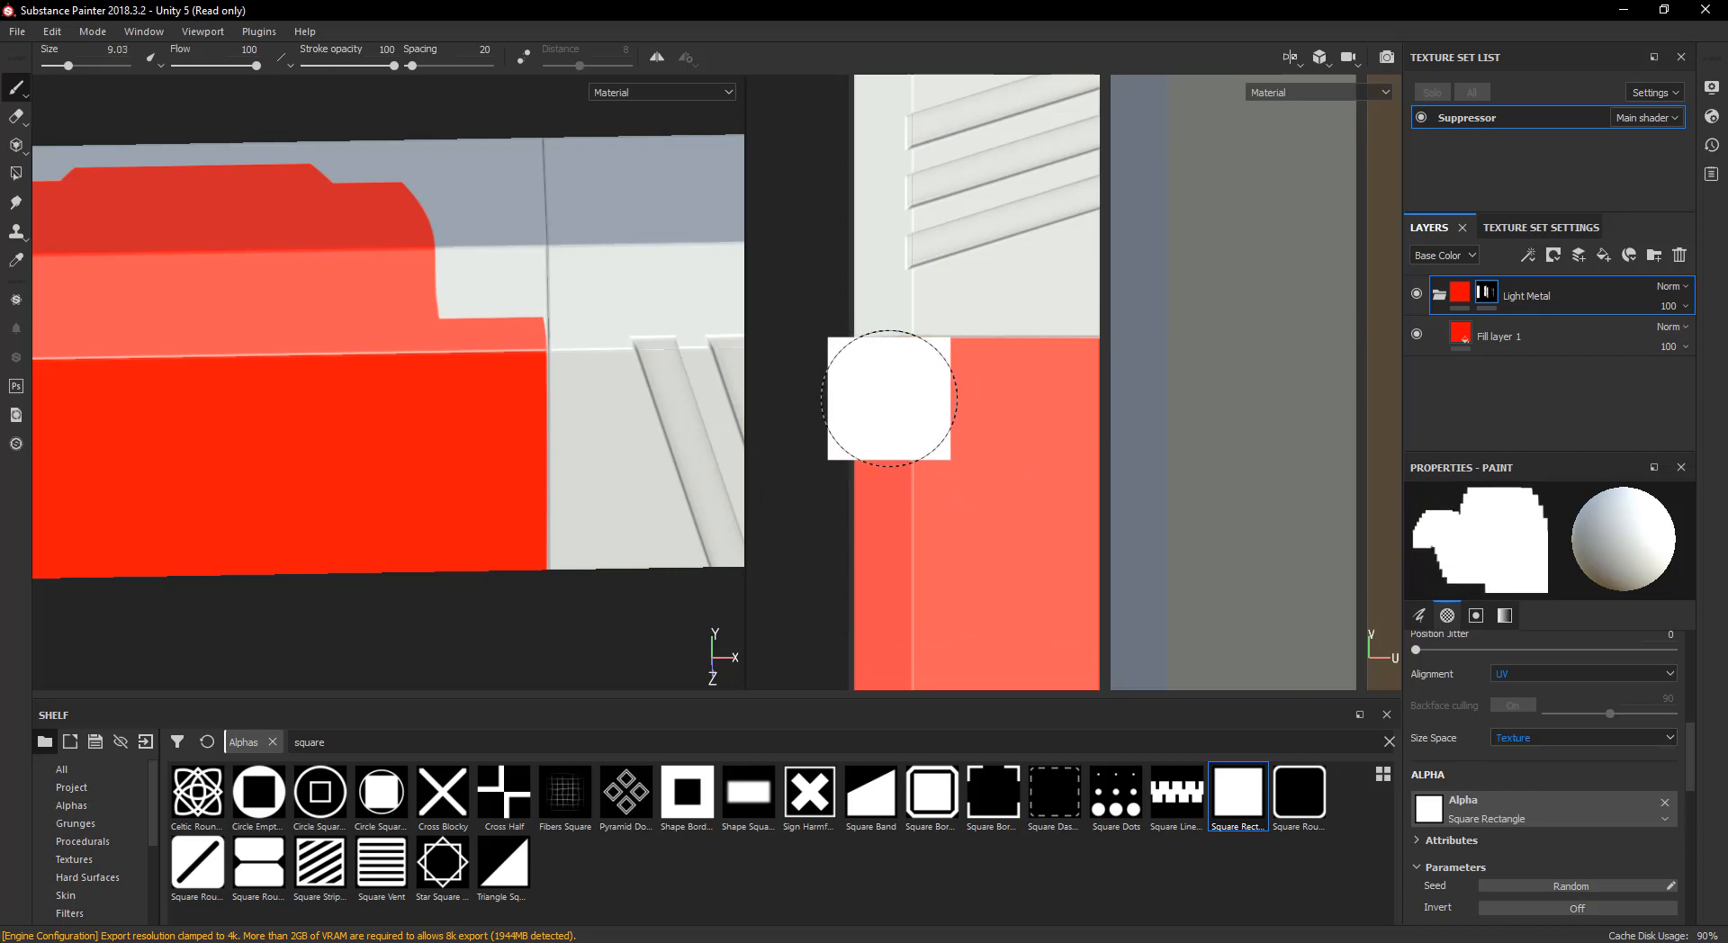
{"action": "left_click", "coordinate": [890, 400]}
- Stamp the square brush onto the mask in the corner at the opposite, still unpainted end of the same UV island
{"action": "middle_click_drag", "start_coordinate": [1071, 436], "coordinate": [973, 422], "text": "alt"}
{"action": "scroll", "coordinate": [995, 451], "scroll_direction": "down", "scroll_amount": 4}
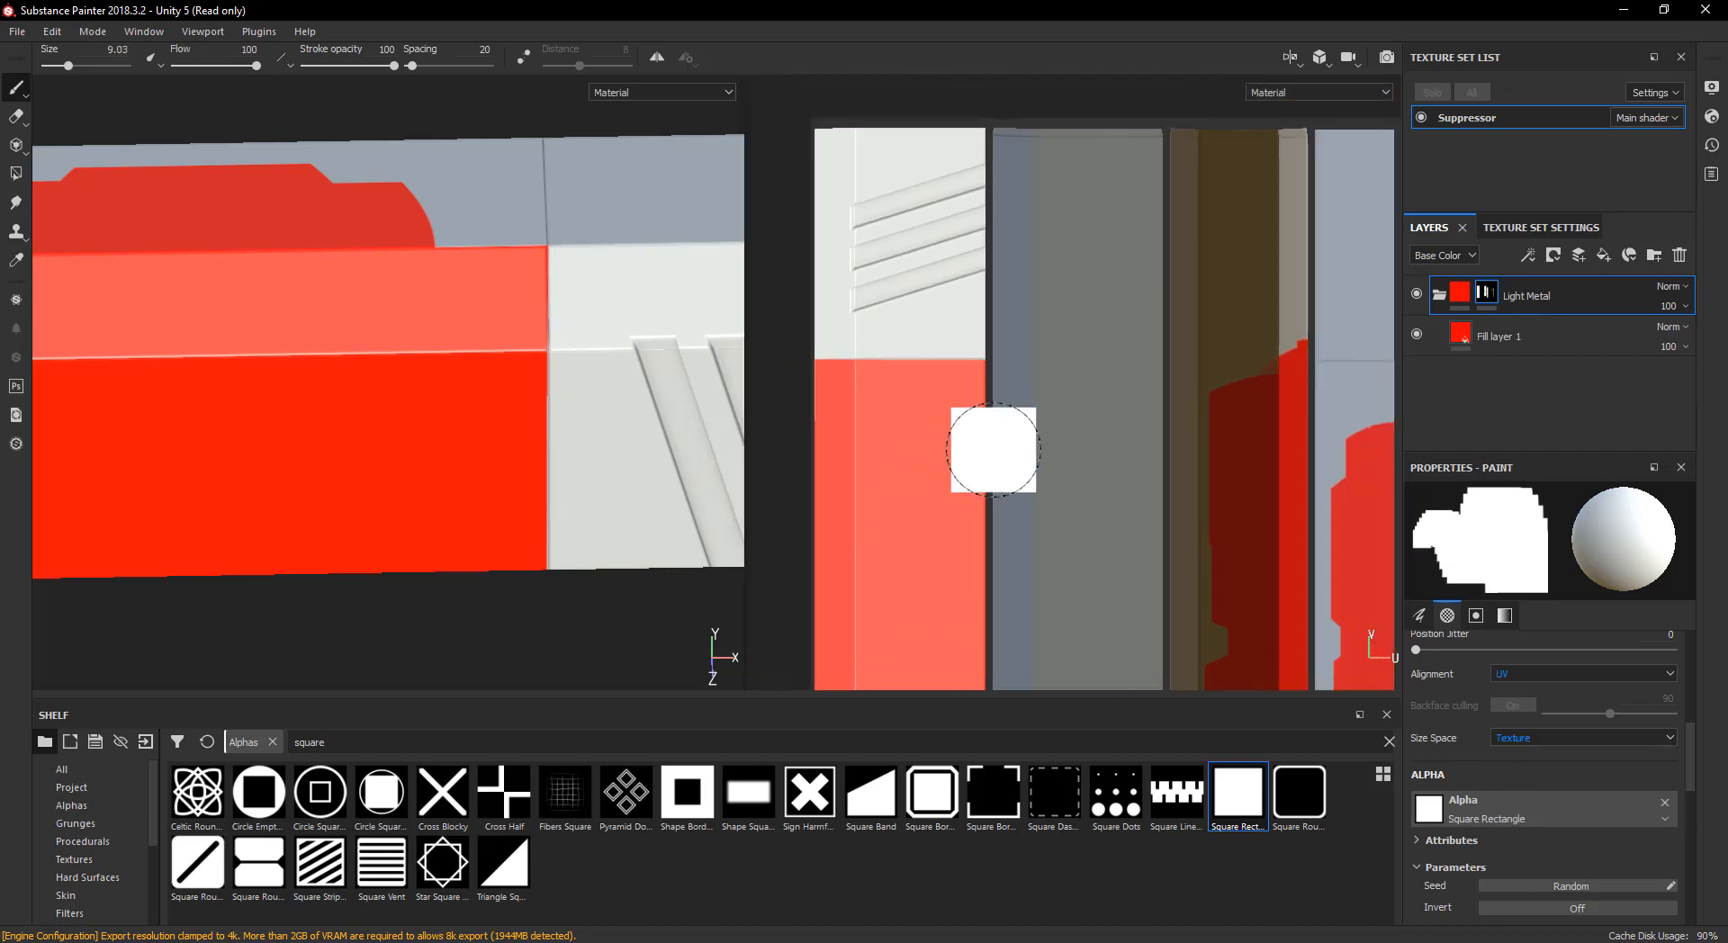
{"action": "middle_click_drag", "start_coordinate": [1059, 477], "coordinate": [1029, 293], "text": "alt"}
{"action": "scroll", "coordinate": [1026, 471], "scroll_direction": "down", "scroll_amount": 2}
{"action": "scroll", "coordinate": [964, 529], "scroll_direction": "up", "scroll_amount": 3}
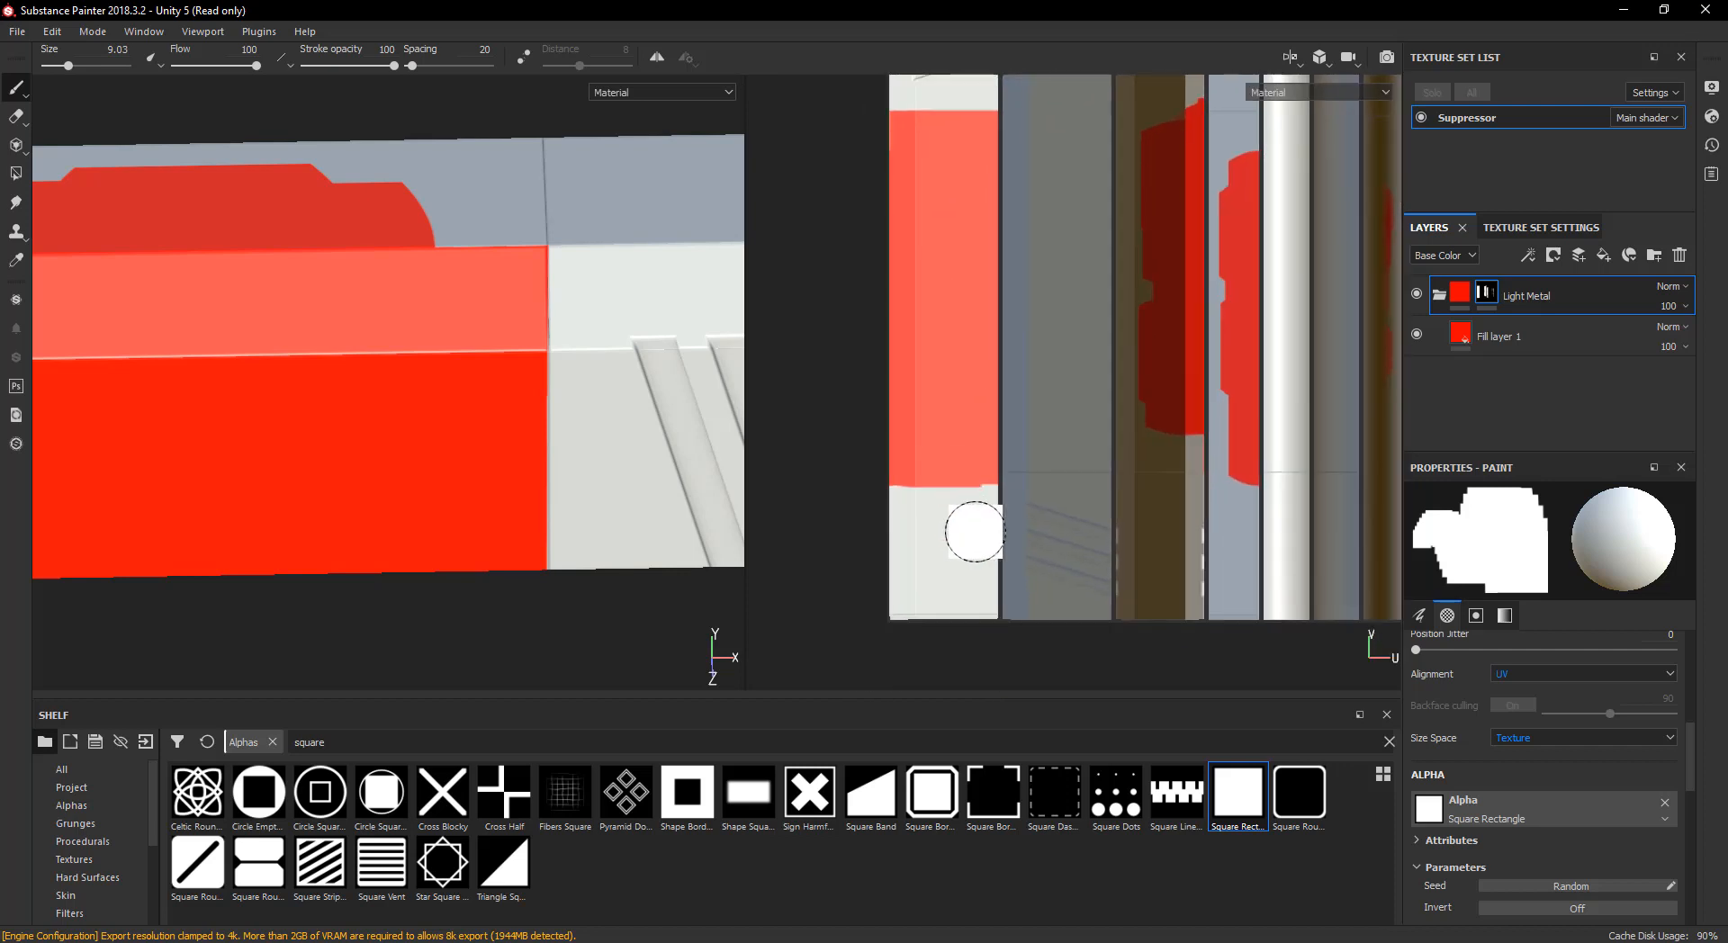
{"action": "scroll", "coordinate": [1041, 436], "scroll_direction": "up", "scroll_amount": 1}
{"action": "scroll", "coordinate": [933, 533], "scroll_direction": "up", "scroll_amount": 2}
{"action": "scroll", "coordinate": [934, 533], "scroll_direction": "up", "scroll_amount": 2}
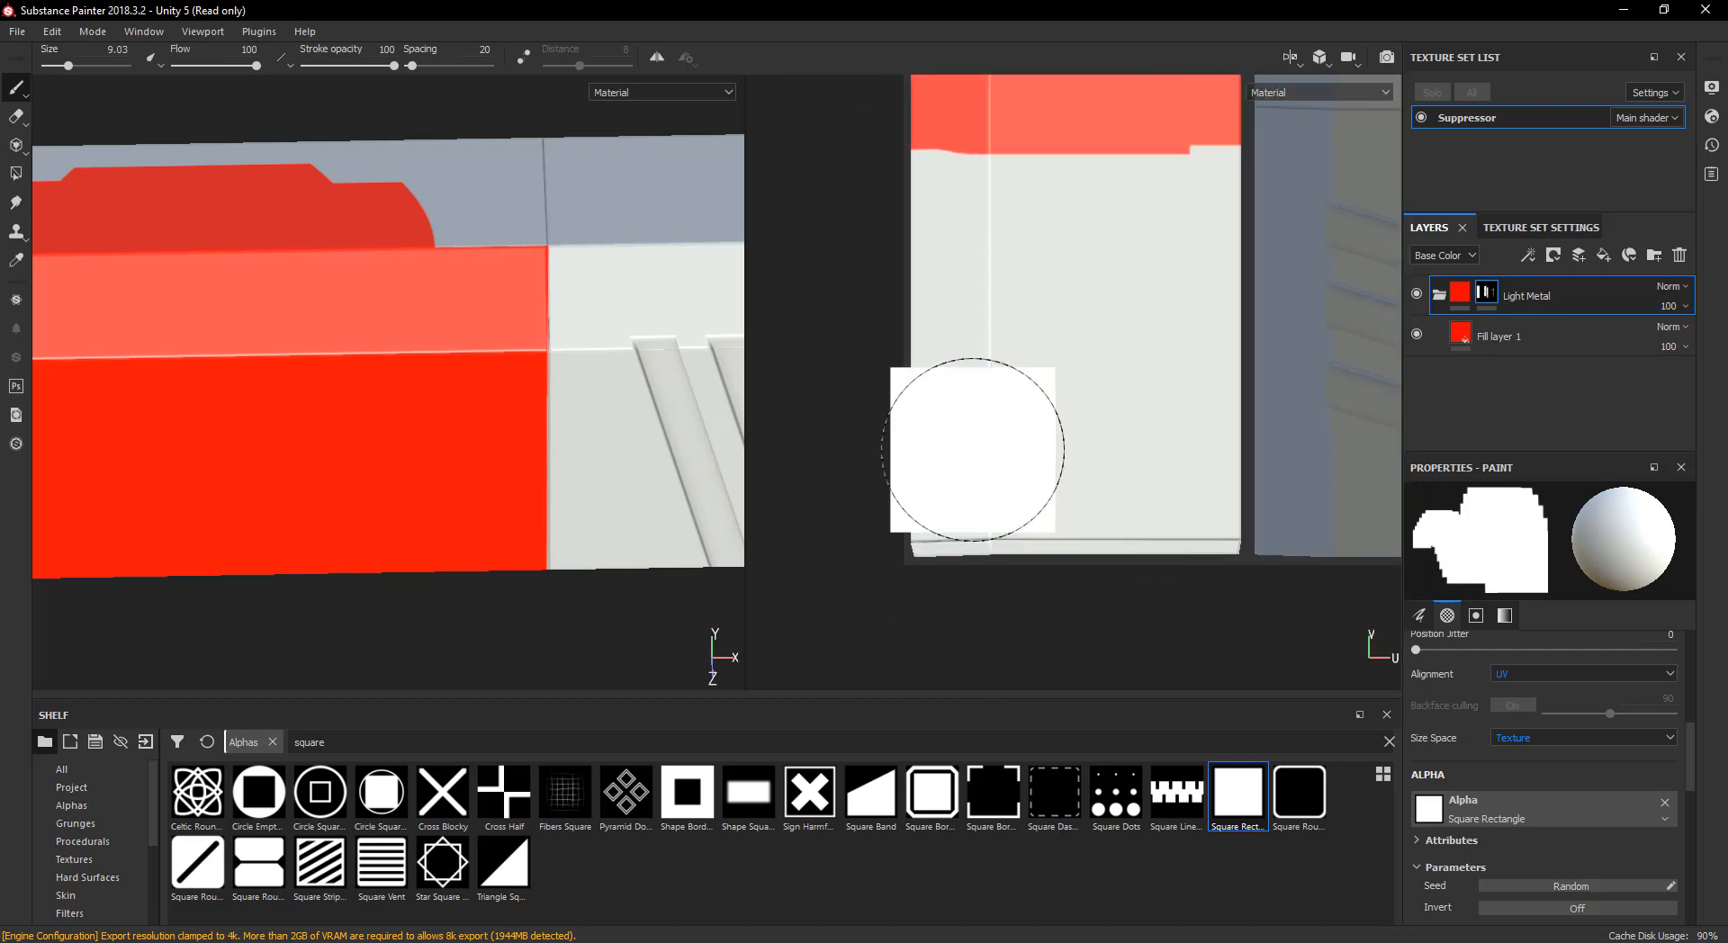
{"action": "left_click", "coordinate": [969, 455]}
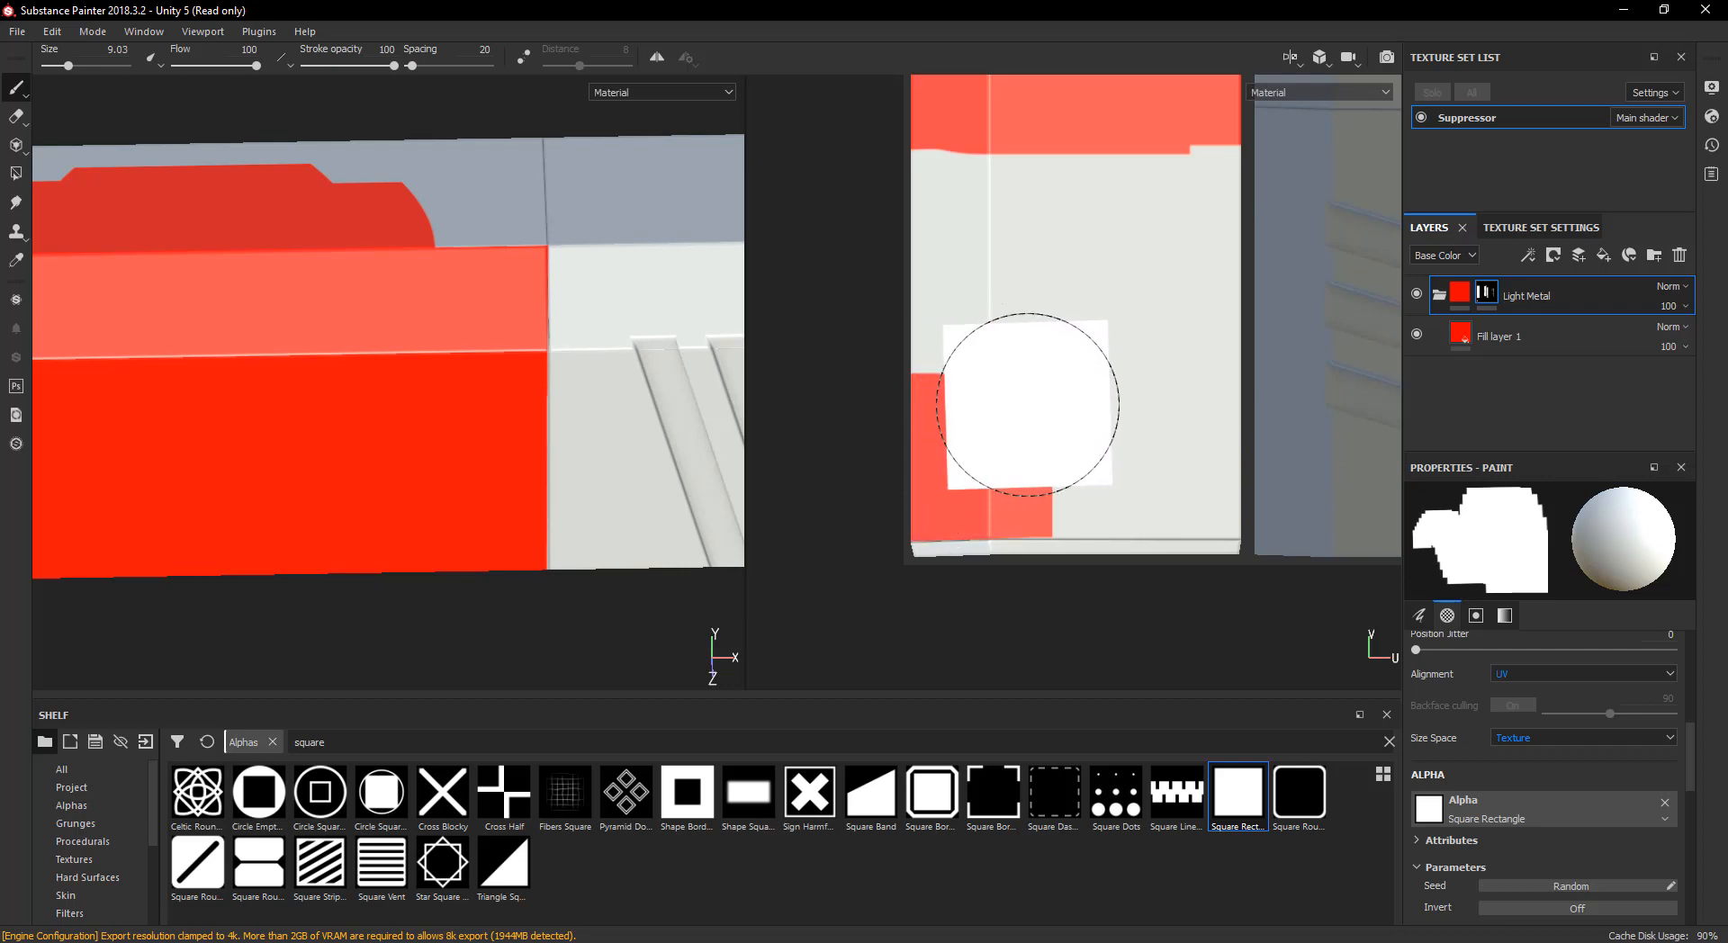
- Set the brush angle to 0 and extend the mask in a straight strip across the UV island along its end seam
{"action": "scroll", "coordinate": [1564, 743], "scroll_direction": "up", "scroll_amount": 5}
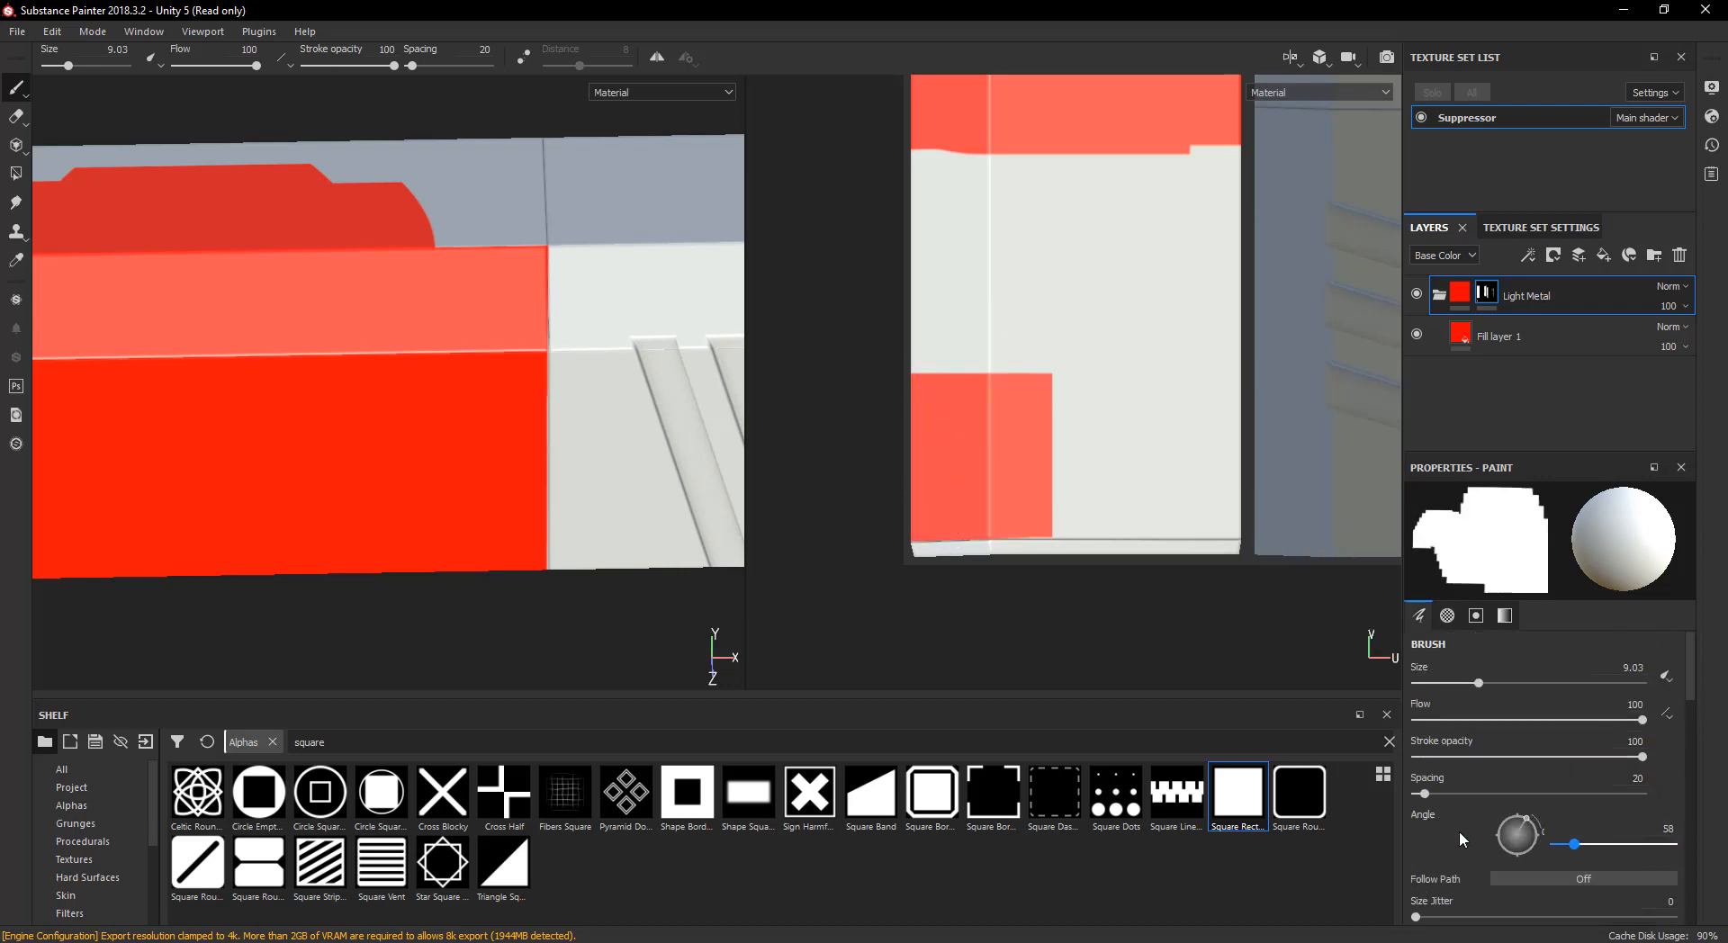
{"action": "middle_click_drag", "start_coordinate": [1069, 462], "coordinate": [976, 424]}
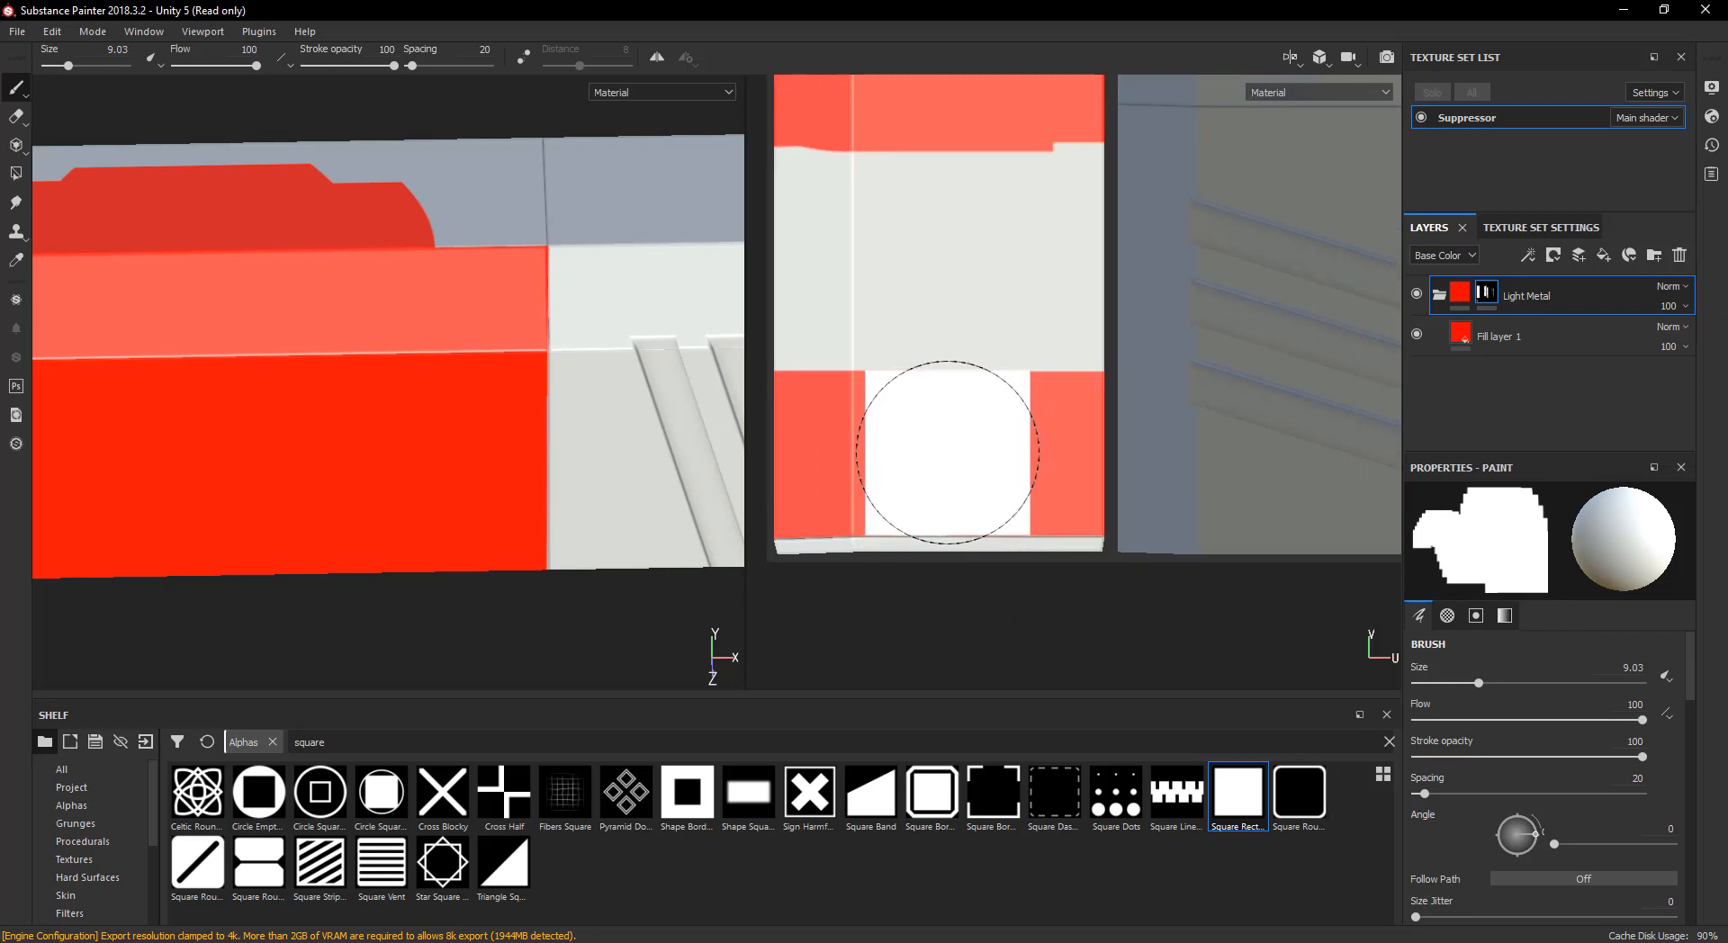
{"action": "key", "text": "shift"}
{"action": "left_click", "coordinate": [947, 453], "text": "shift"}
- Fill the unpainted gap between the end strip and the main masked area of the UV island
{"action": "middle_click_drag", "start_coordinate": [958, 340], "coordinate": [980, 490], "text": "alt"}
{"action": "scroll", "coordinate": [980, 489], "scroll_direction": "down", "scroll_amount": 4}
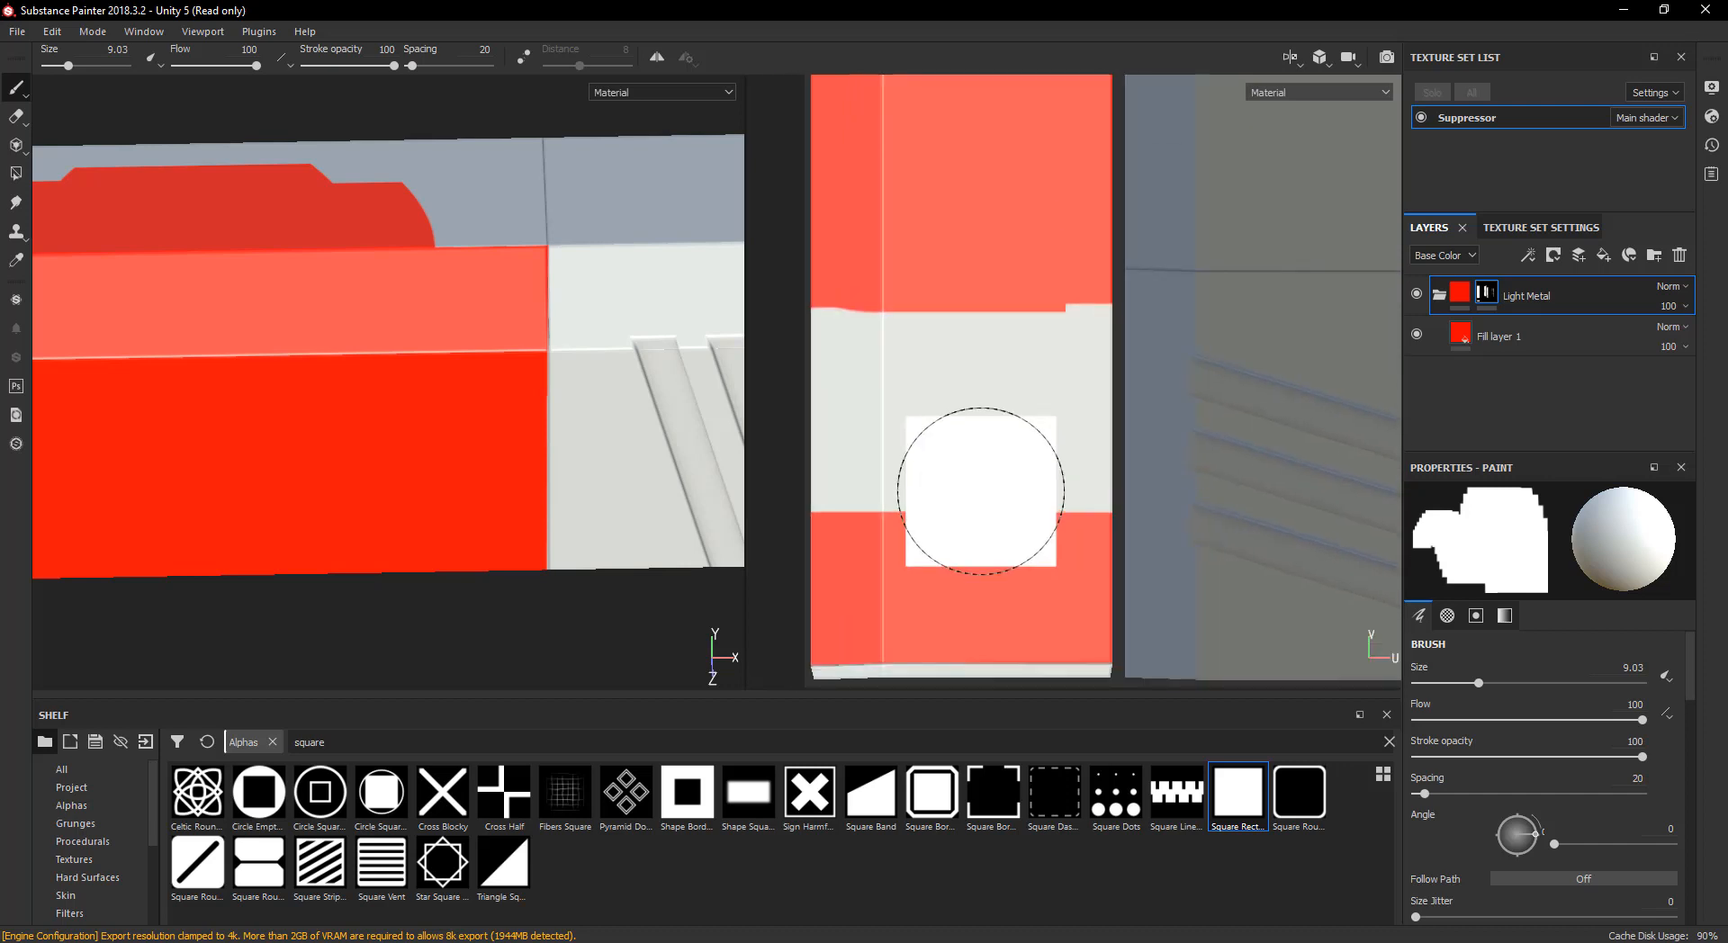
{"action": "mouse_move", "coordinate": [895, 492]}
{"action": "left_mouse_down"}
{"action": "mouse_move", "coordinate": [920, 378]}
{"action": "mouse_move", "coordinate": [1011, 366]}
{"action": "mouse_move", "coordinate": [1029, 477]}
{"action": "left_mouse_up"}
{"action": "scroll", "coordinate": [528, 390], "scroll_direction": "down", "scroll_amount": 6}
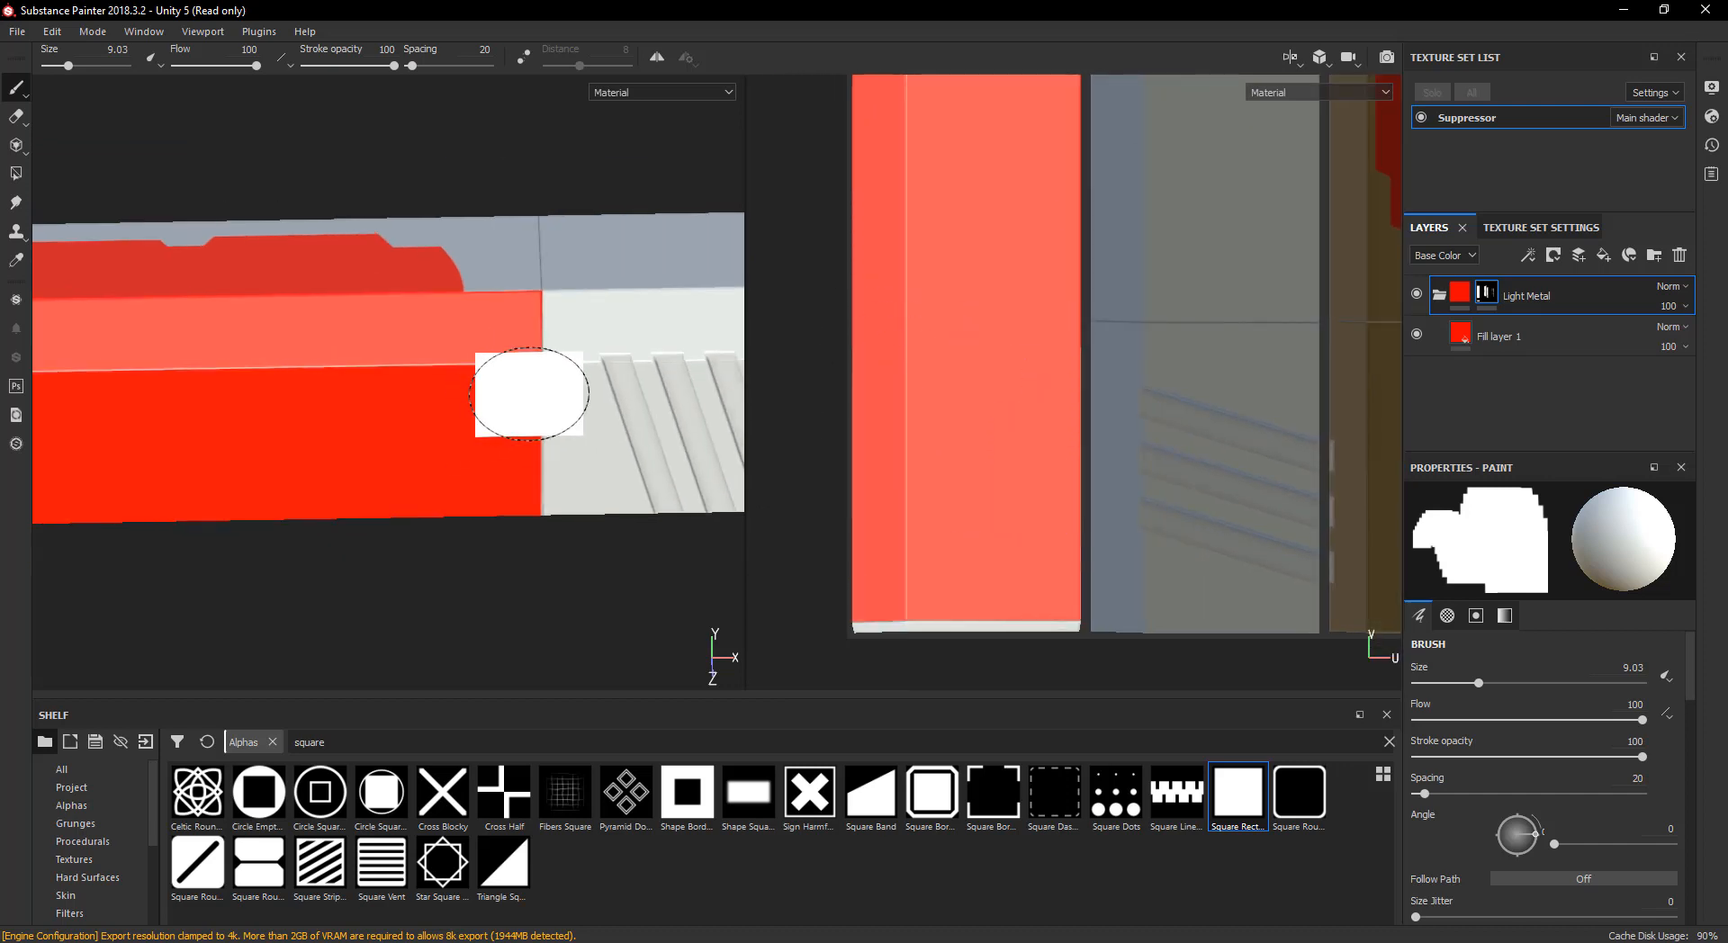
- Paint a straight square-brush strip across the neighbouring, unpainted side's UV island, flush with the seam beside the grooves
{"action": "scroll", "coordinate": [379, 445], "scroll_direction": "up", "scroll_amount": 1}
{"action": "middle_click_drag", "start_coordinate": [1084, 396], "coordinate": [990, 612], "text": "alt"}
{"action": "middle_click_drag", "start_coordinate": [1087, 432], "coordinate": [1038, 435], "text": "alt"}
{"action": "right_click_drag", "start_coordinate": [615, 413], "coordinate": [519, 410], "text": "shift"}
{"action": "scroll", "coordinate": [1093, 451], "scroll_direction": "down", "scroll_amount": 1}
{"action": "scroll", "coordinate": [1094, 451], "scroll_direction": "down", "scroll_amount": 1}
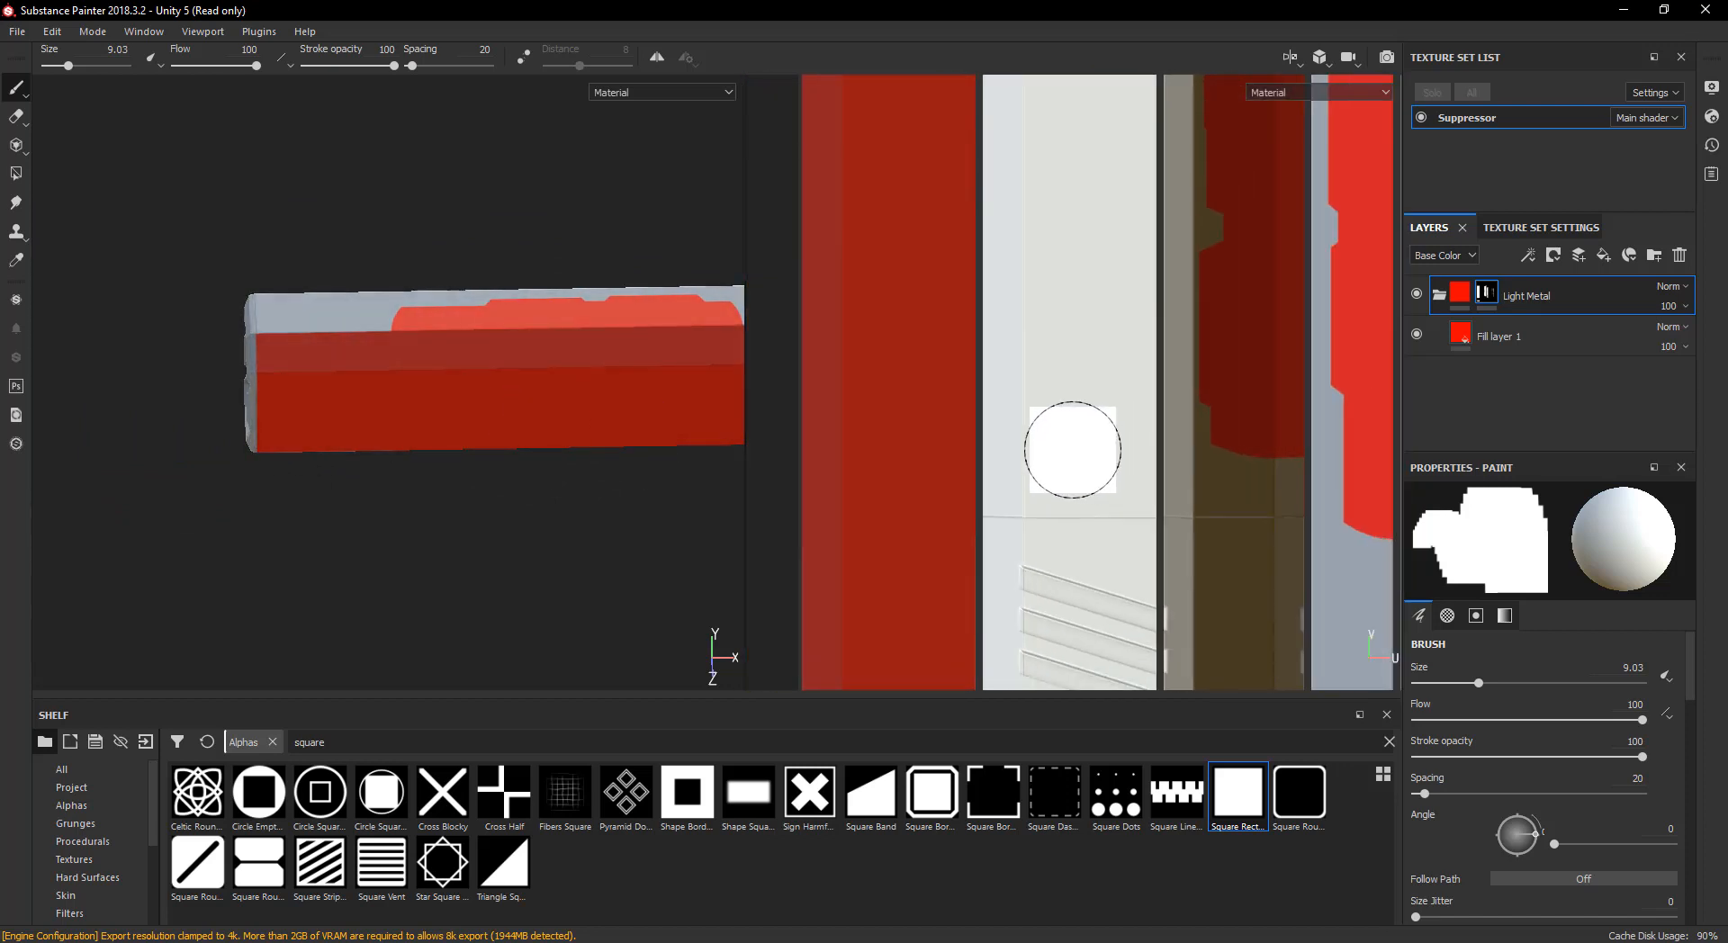
{"action": "mouse_move", "coordinate": [705, 435]}
{"action": "left_mouse_down", "text": "alt"}
{"action": "mouse_move", "coordinate": [312, 386]}
{"action": "mouse_move", "coordinate": [824, 351]}
{"action": "mouse_move", "coordinate": [681, 378]}
{"action": "left_mouse_up", "text": "alt"}
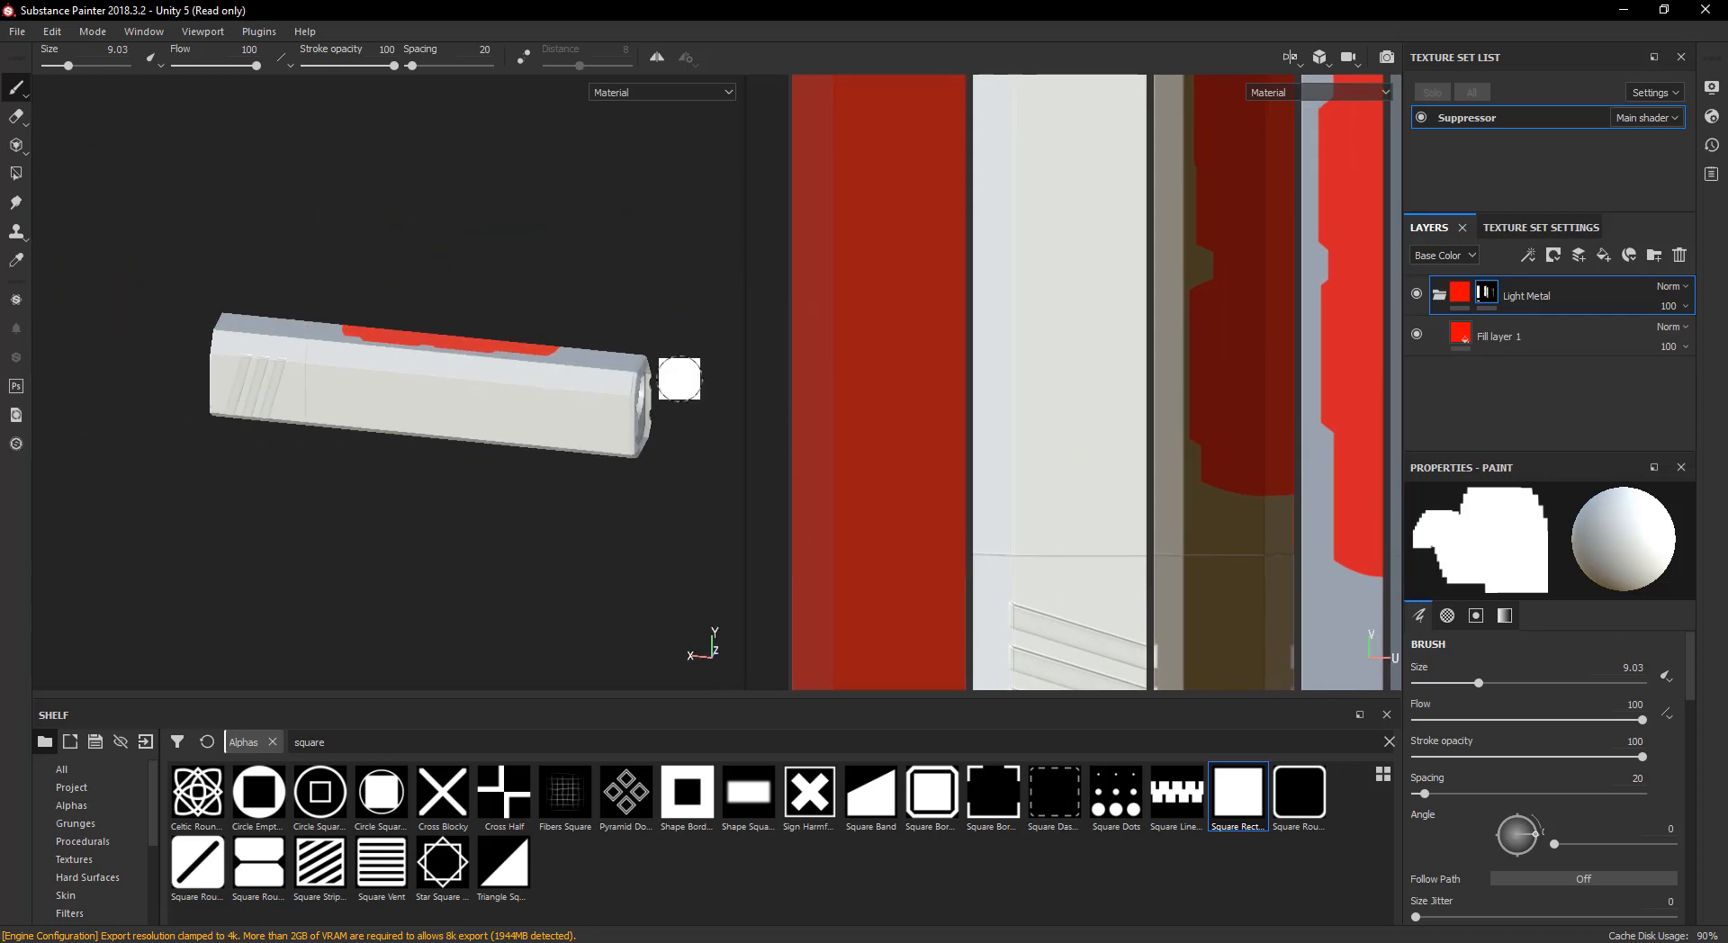
{"action": "scroll", "coordinate": [489, 405], "scroll_direction": "up", "scroll_amount": 2}
{"action": "left_click_drag", "start_coordinate": [374, 424], "coordinate": [459, 395], "text": "alt"}
{"action": "scroll", "coordinate": [360, 398], "scroll_direction": "up", "scroll_amount": 3}
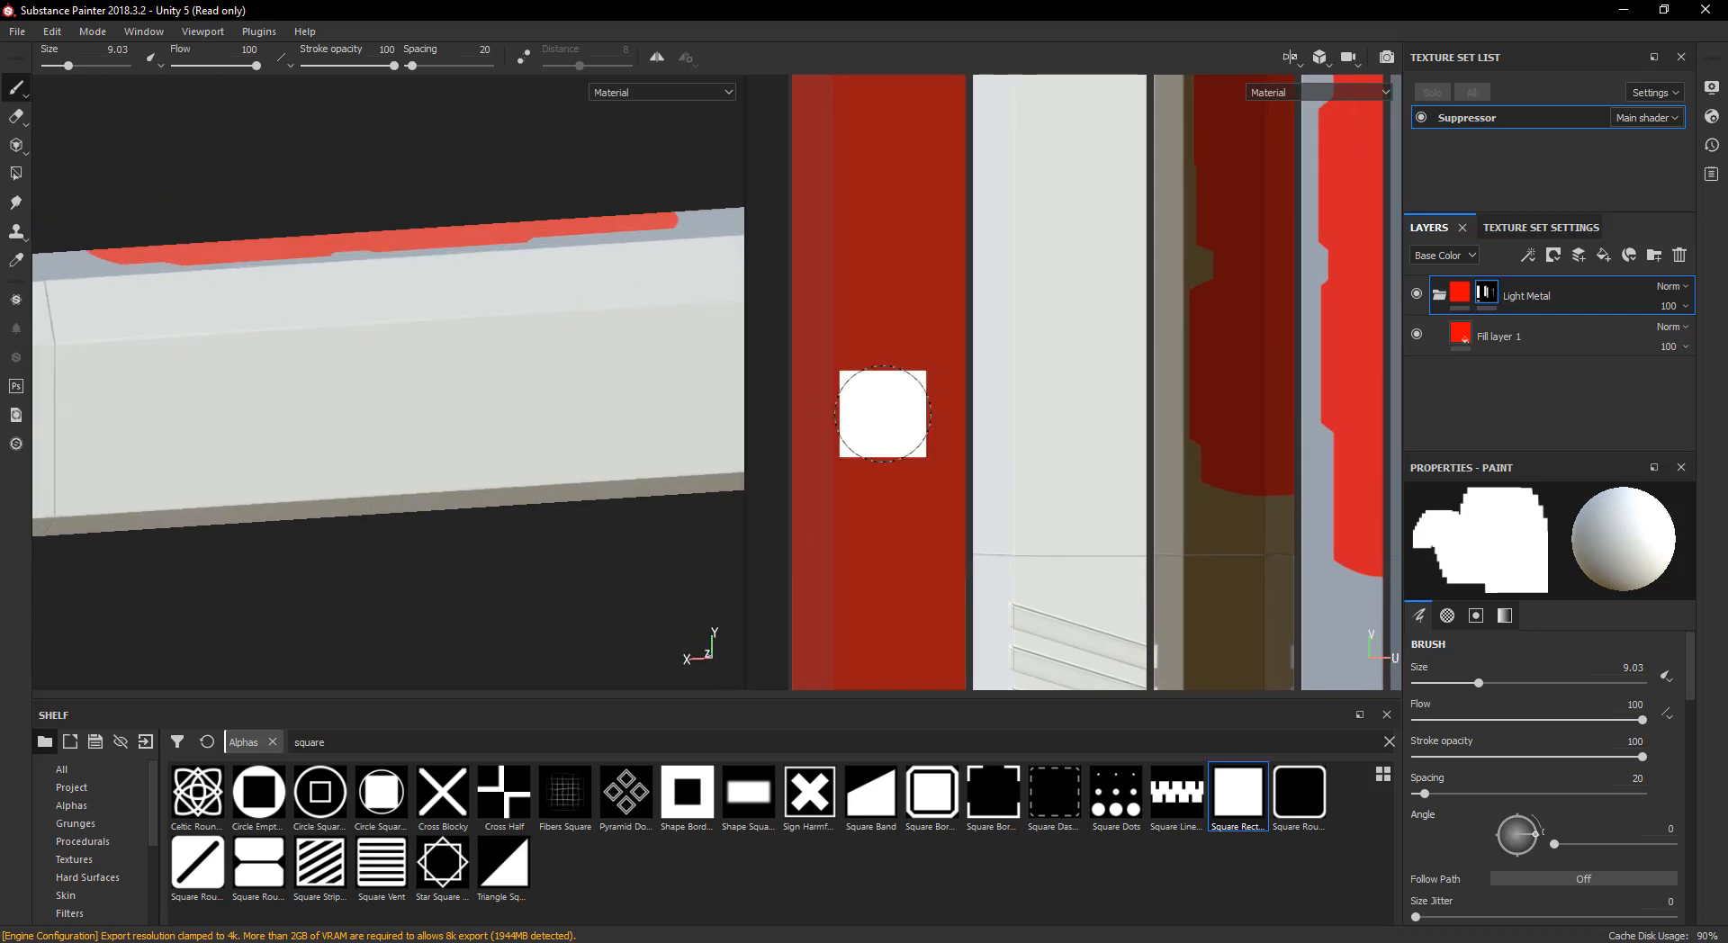
{"action": "scroll", "coordinate": [1080, 472], "scroll_direction": "up", "scroll_amount": 2}
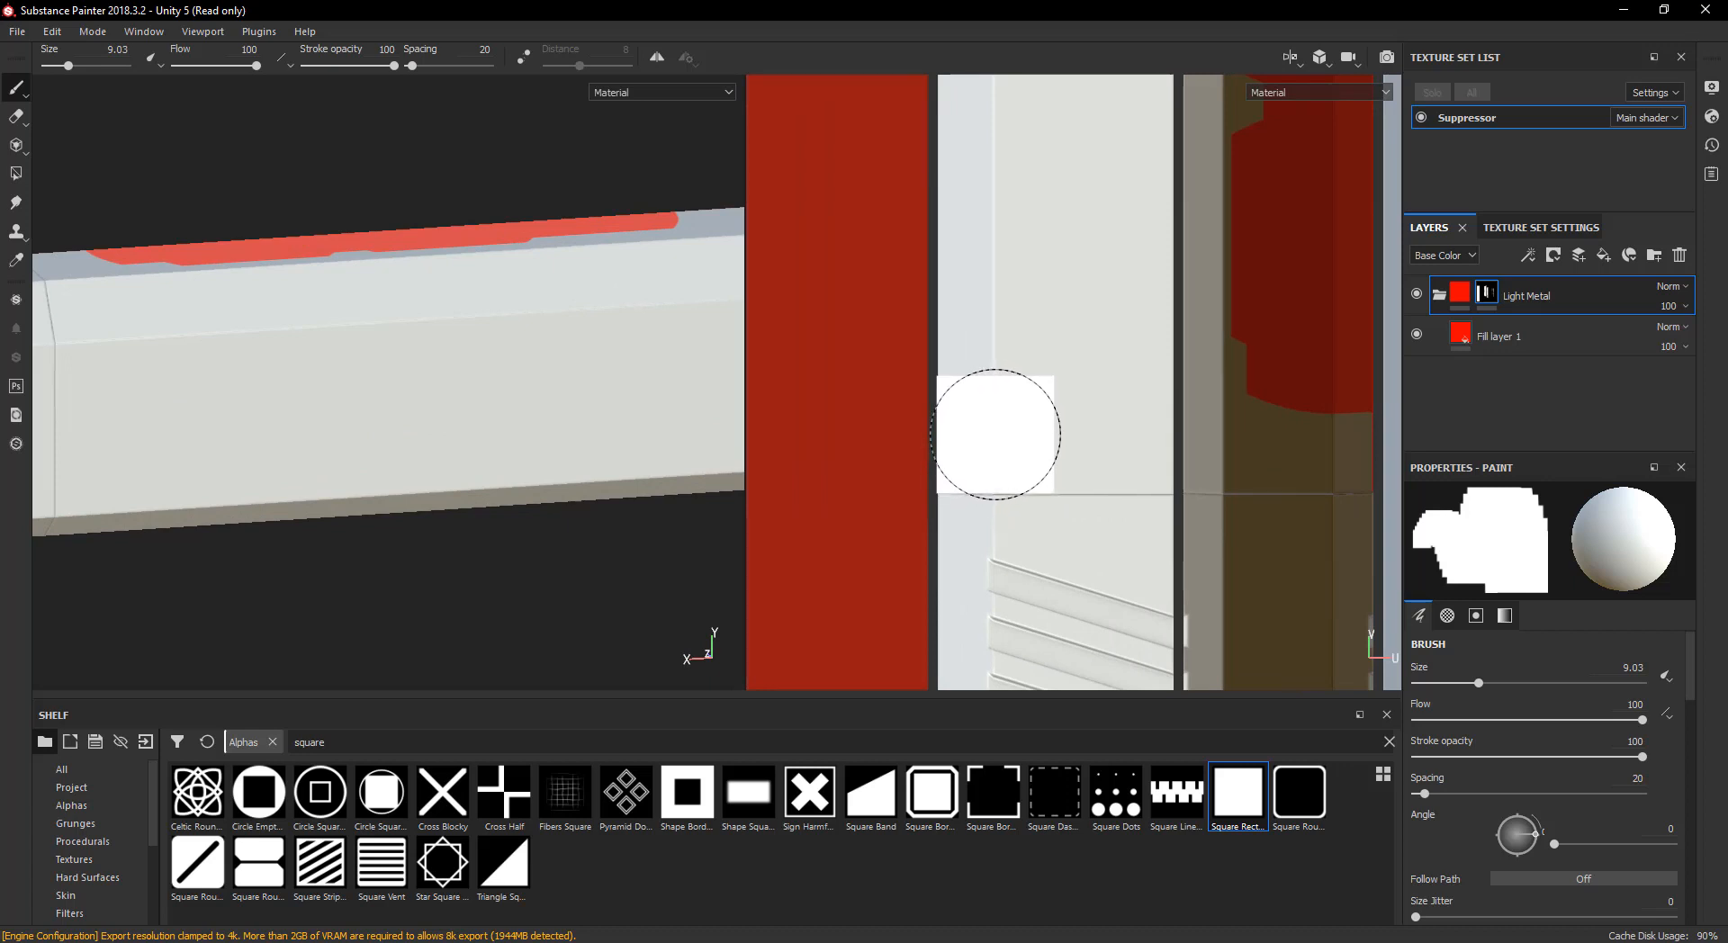
{"action": "left_click", "coordinate": [996, 435]}
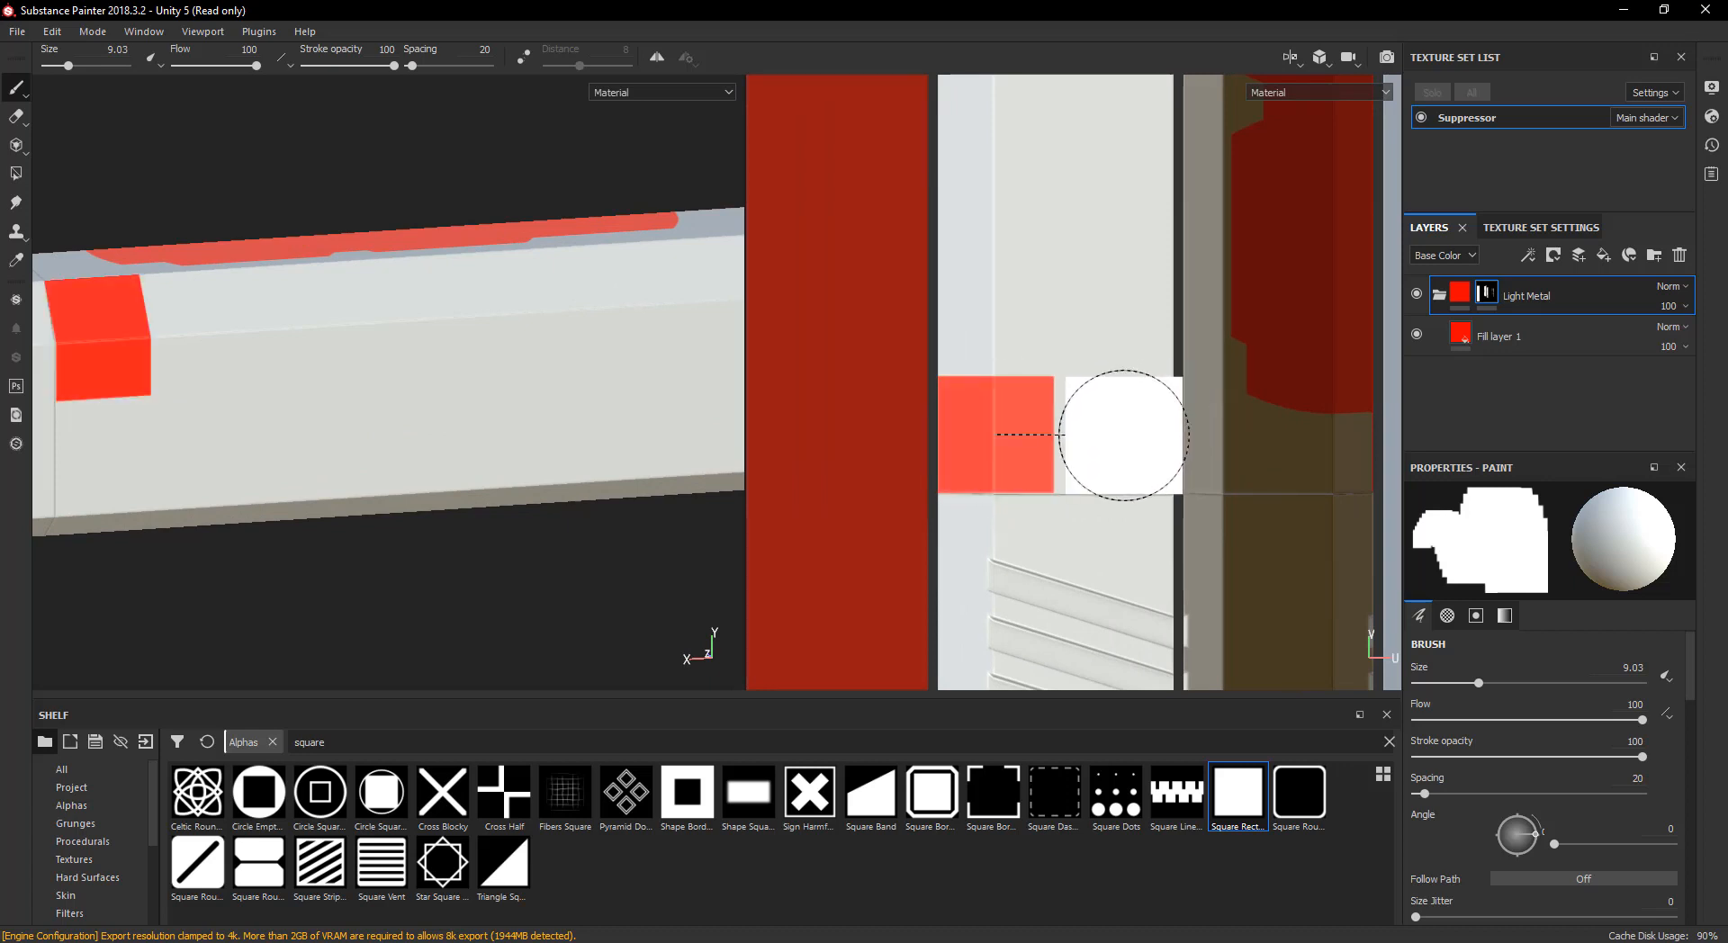
{"action": "left_click", "coordinate": [1125, 434], "text": "shift"}
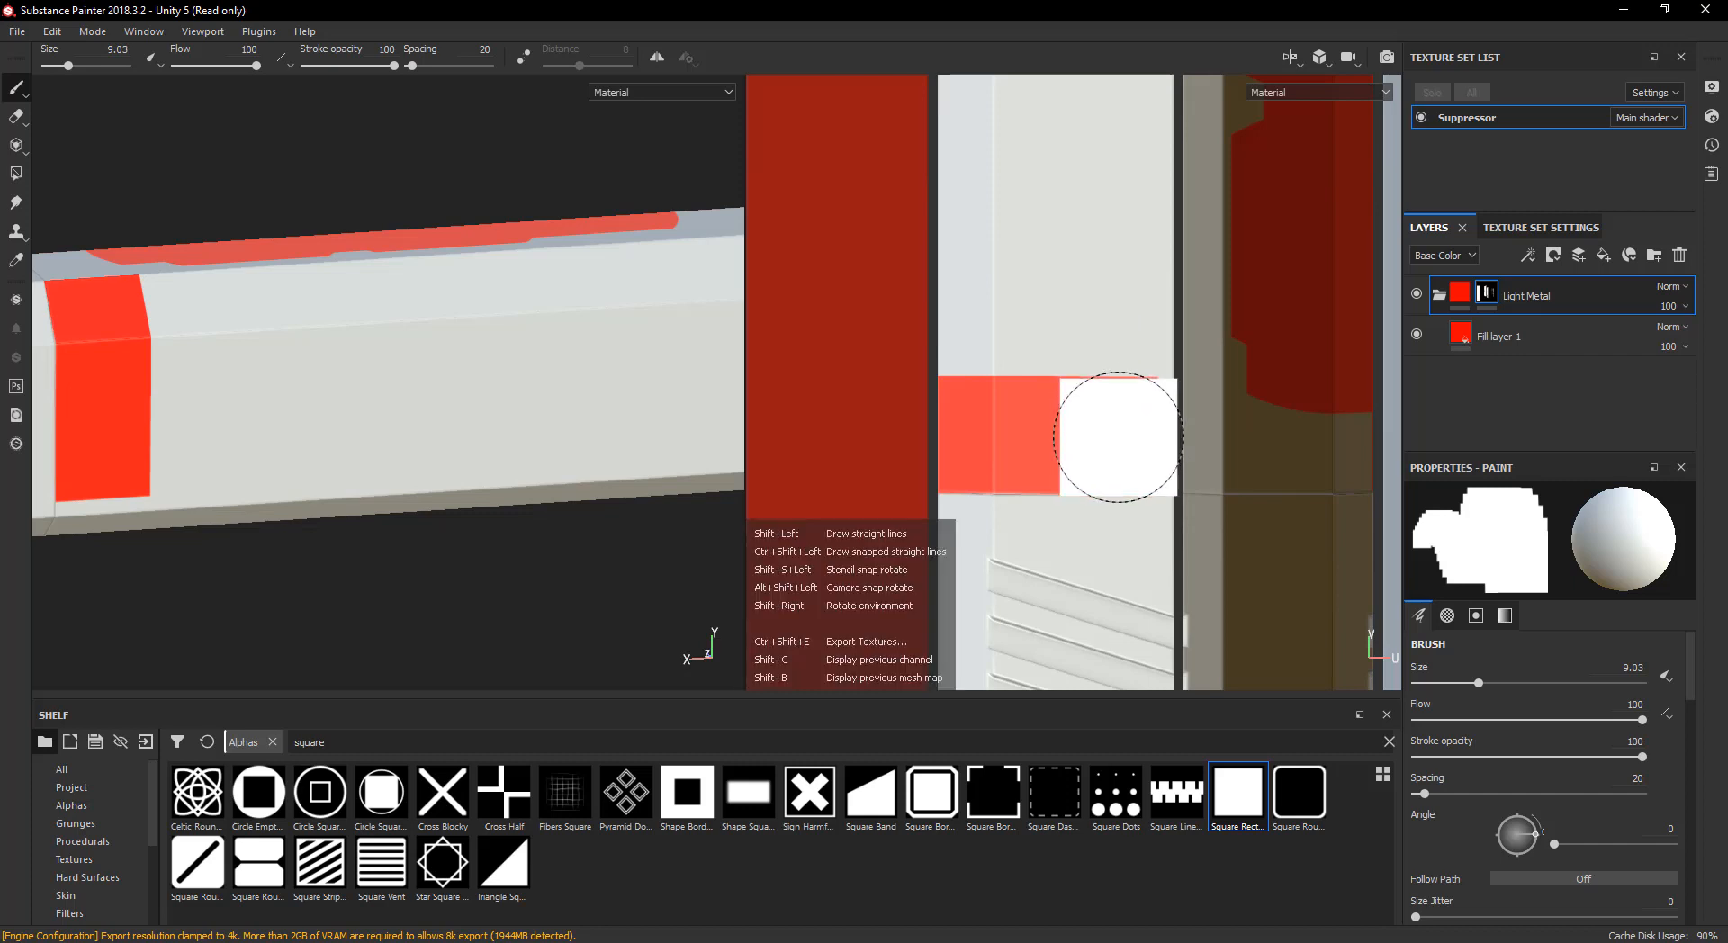
{"action": "left_click", "coordinate": [1119, 435], "text": "shift"}
- Rotate the square brush to an angle of 2 and stamp the mask in the corner at the other end of this UV island
{"action": "middle_click_drag", "start_coordinate": [1089, 371], "coordinate": [1063, 585], "text": "alt"}
{"action": "scroll", "coordinate": [1068, 360], "scroll_direction": "down", "scroll_amount": 2}
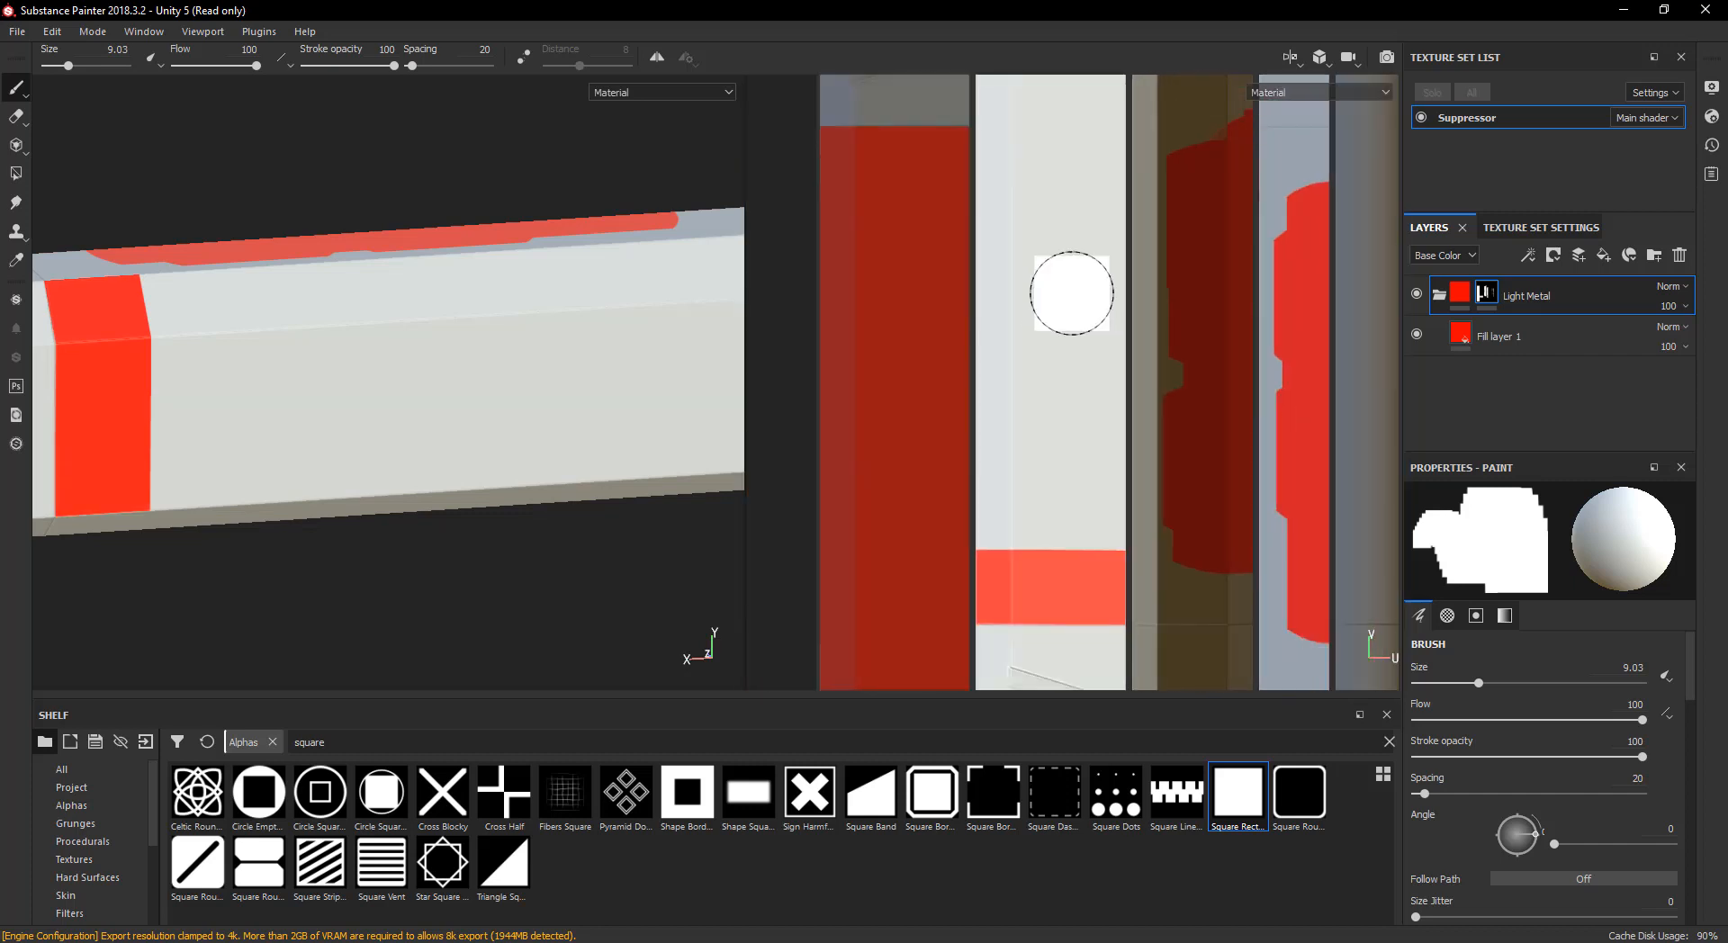
{"action": "middle_click_drag", "start_coordinate": [1068, 279], "coordinate": [1030, 522], "text": "alt"}
{"action": "scroll", "coordinate": [1024, 492], "scroll_direction": "up", "scroll_amount": 2}
{"action": "middle_click_drag", "start_coordinate": [1007, 352], "coordinate": [1034, 574], "text": "alt"}
{"action": "scroll", "coordinate": [1034, 574], "scroll_direction": "up", "scroll_amount": 3}
{"action": "middle_click_drag", "start_coordinate": [988, 327], "coordinate": [1016, 432], "text": "alt"}
{"action": "scroll", "coordinate": [1017, 432], "scroll_direction": "up", "scroll_amount": 2}
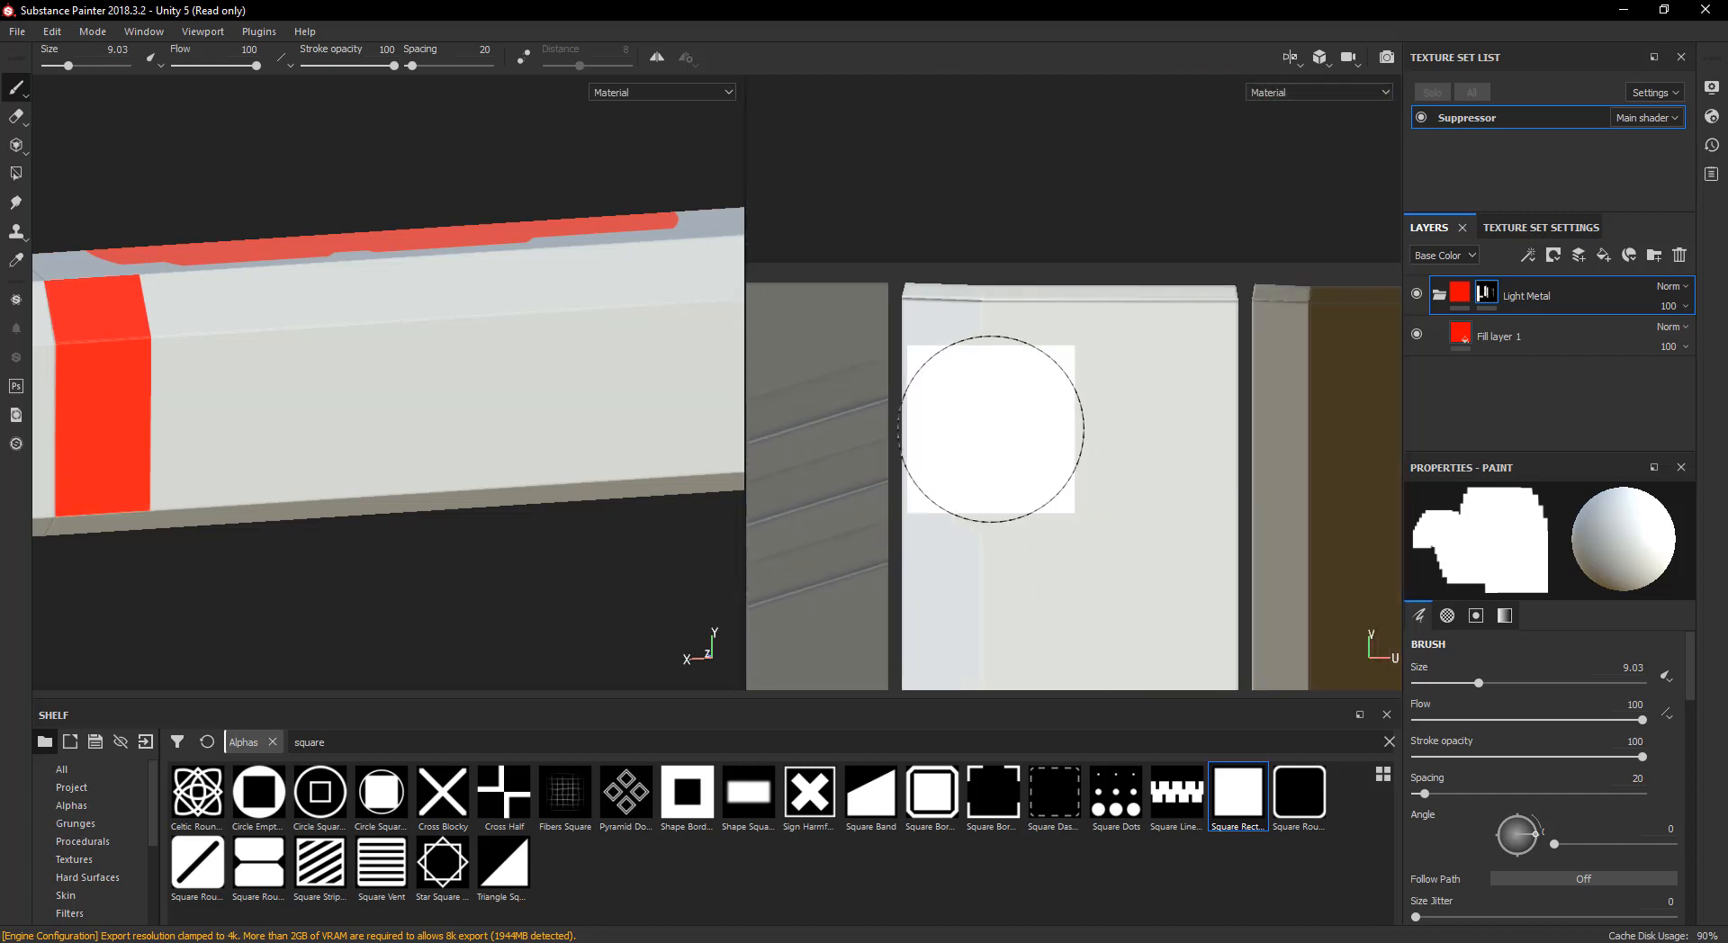
{"action": "left_click_drag", "start_coordinate": [966, 394], "coordinate": [963, 394], "text": "ctrl"}
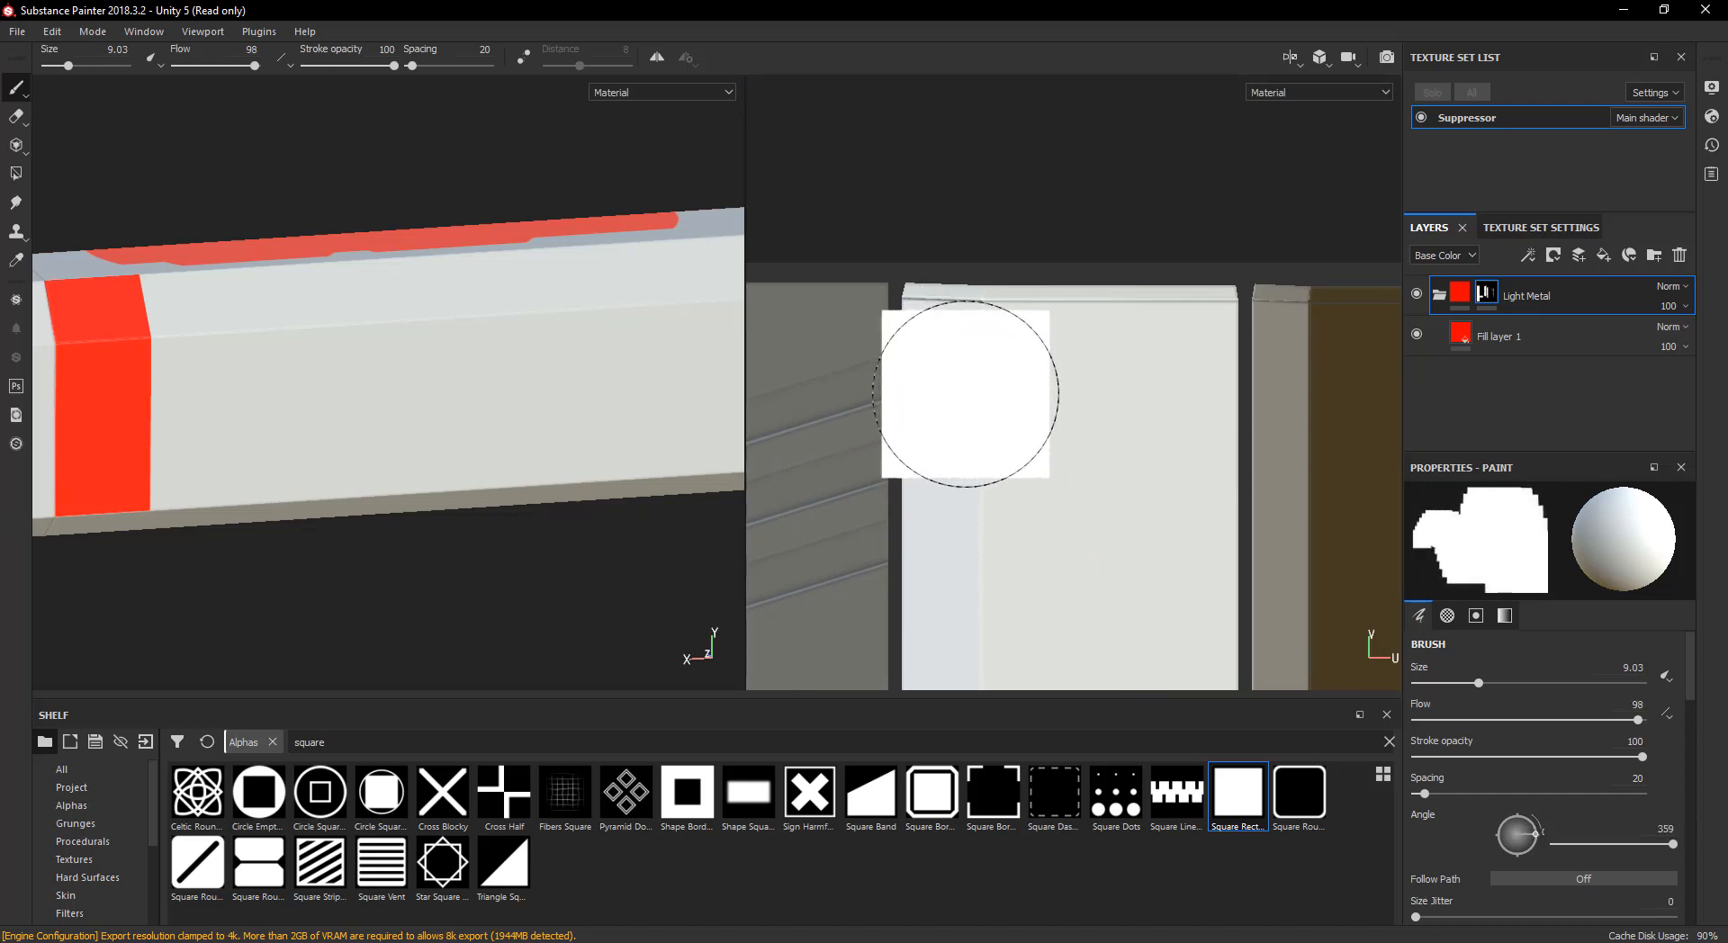
{"action": "scroll", "coordinate": [972, 387], "scroll_direction": "up", "scroll_amount": 2}
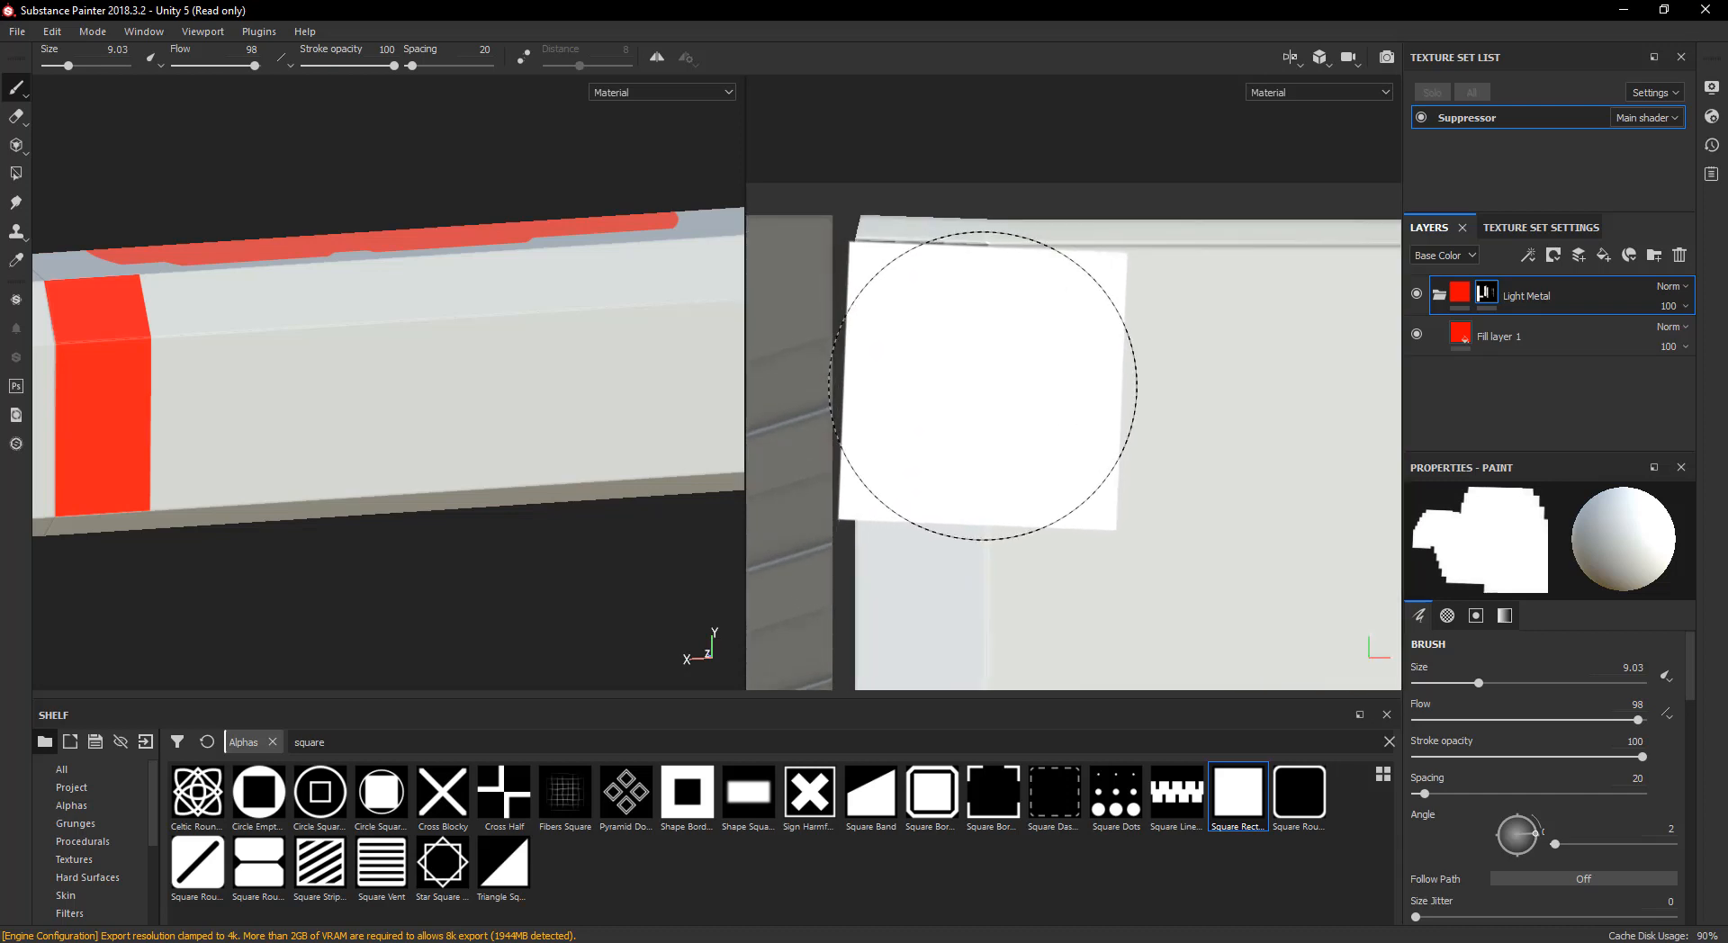
{"action": "middle_click_drag", "start_coordinate": [1120, 446], "coordinate": [886, 471], "text": "alt"}
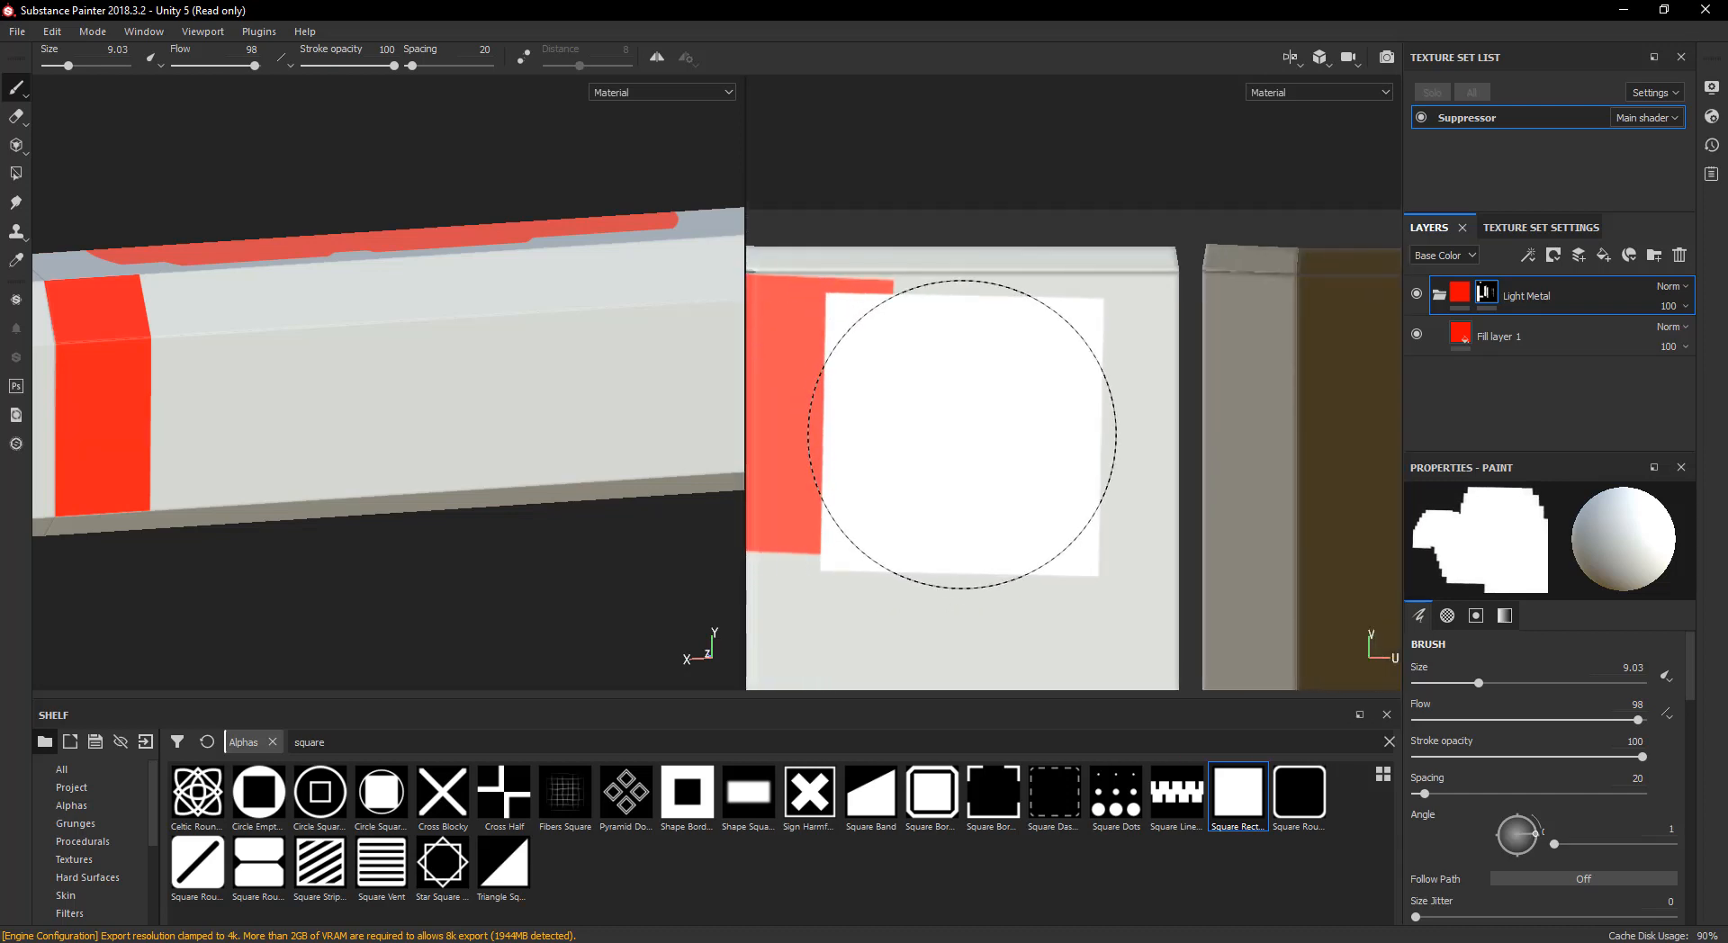
- Set the brush angle to 0 and paint the mask strip across the island's end along the end seam
{"action": "left_click_drag", "start_coordinate": [1526, 843], "coordinate": [1522, 843]}
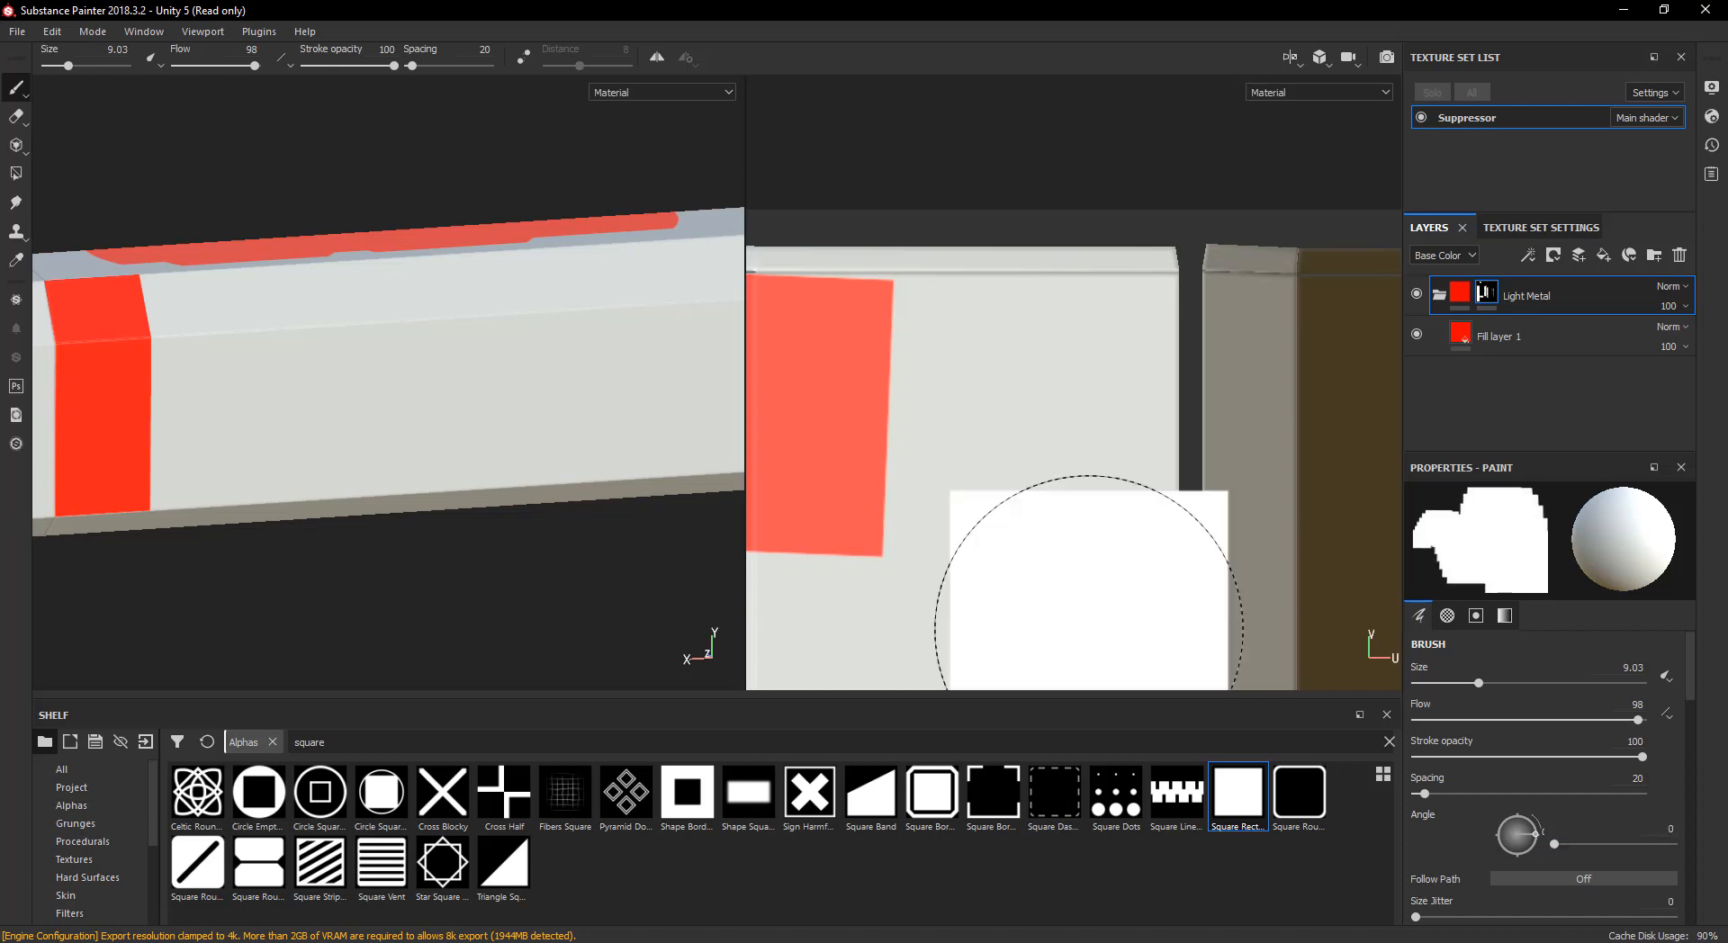
{"action": "middle_click_drag", "start_coordinate": [934, 414], "coordinate": [1021, 427], "text": "alt"}
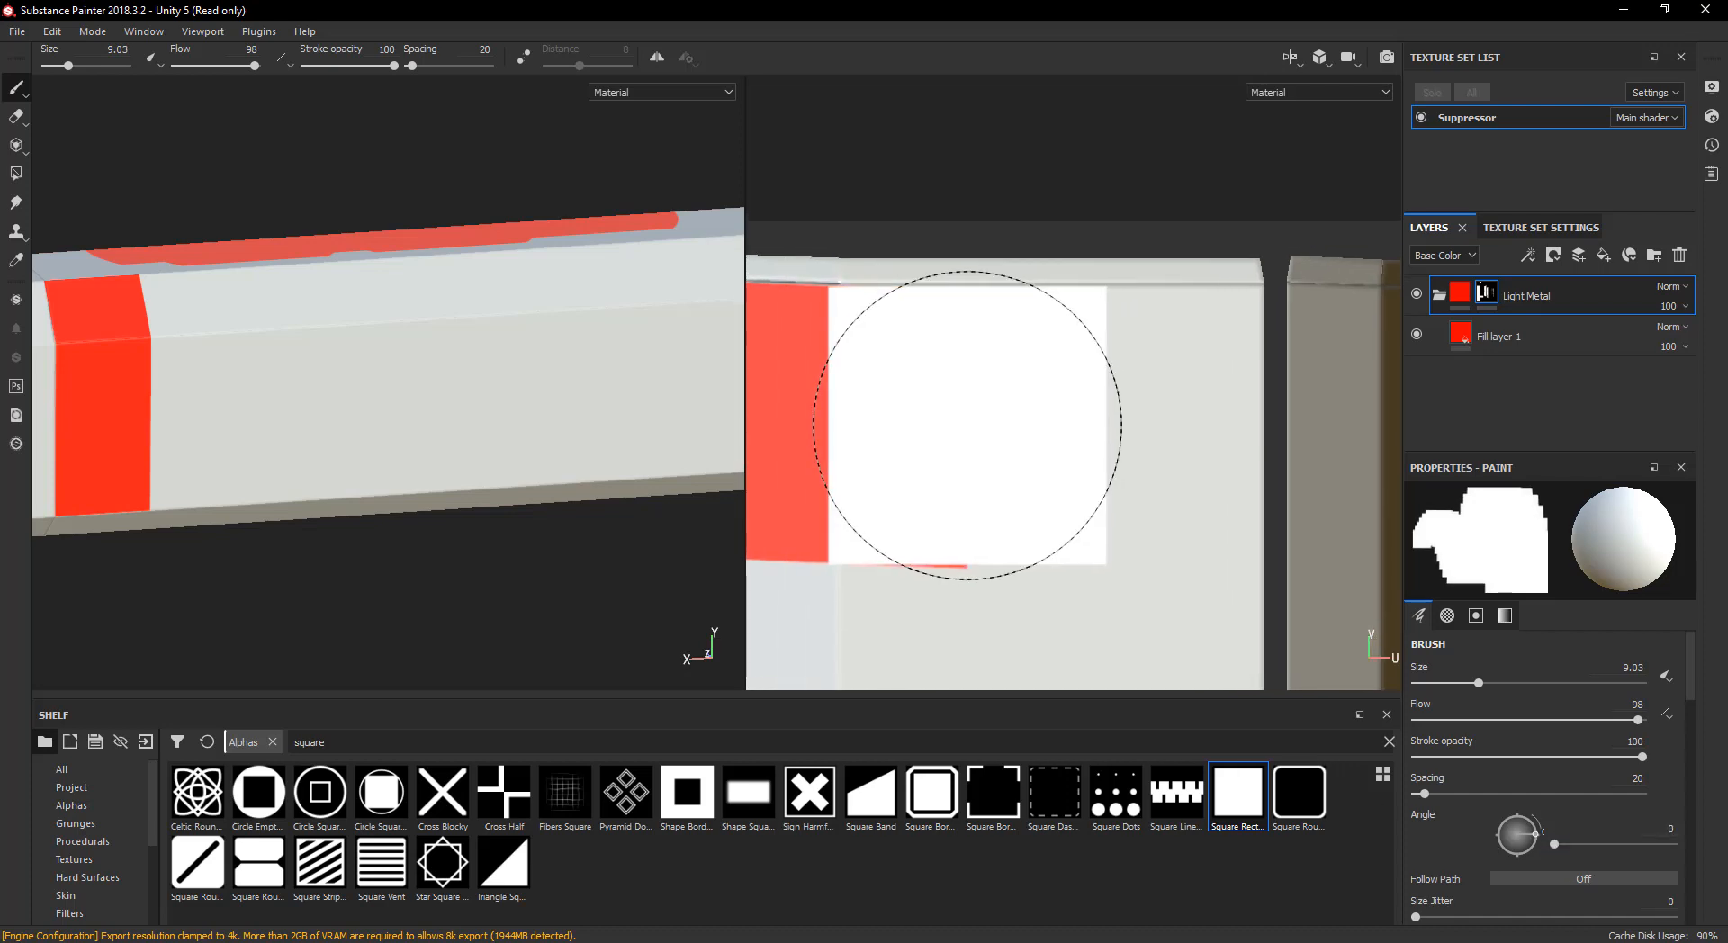
{"action": "left_click_drag", "start_coordinate": [967, 426], "coordinate": [1134, 428]}
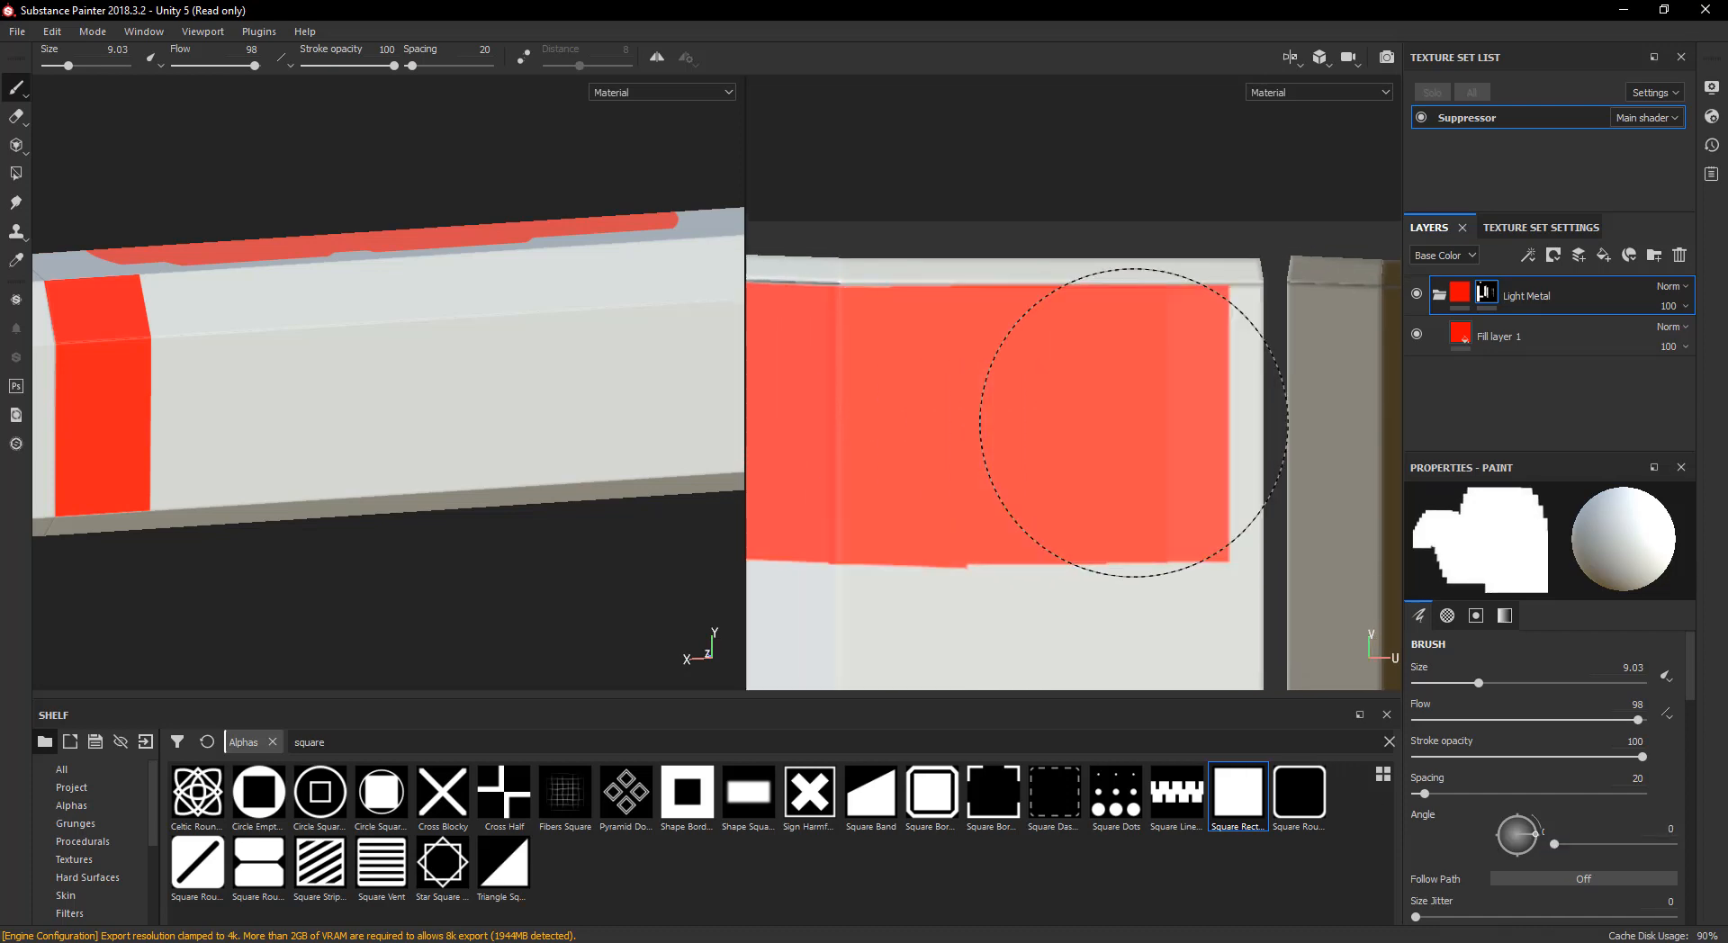
{"action": "scroll", "coordinate": [1134, 423], "scroll_direction": "down", "scroll_amount": 6}
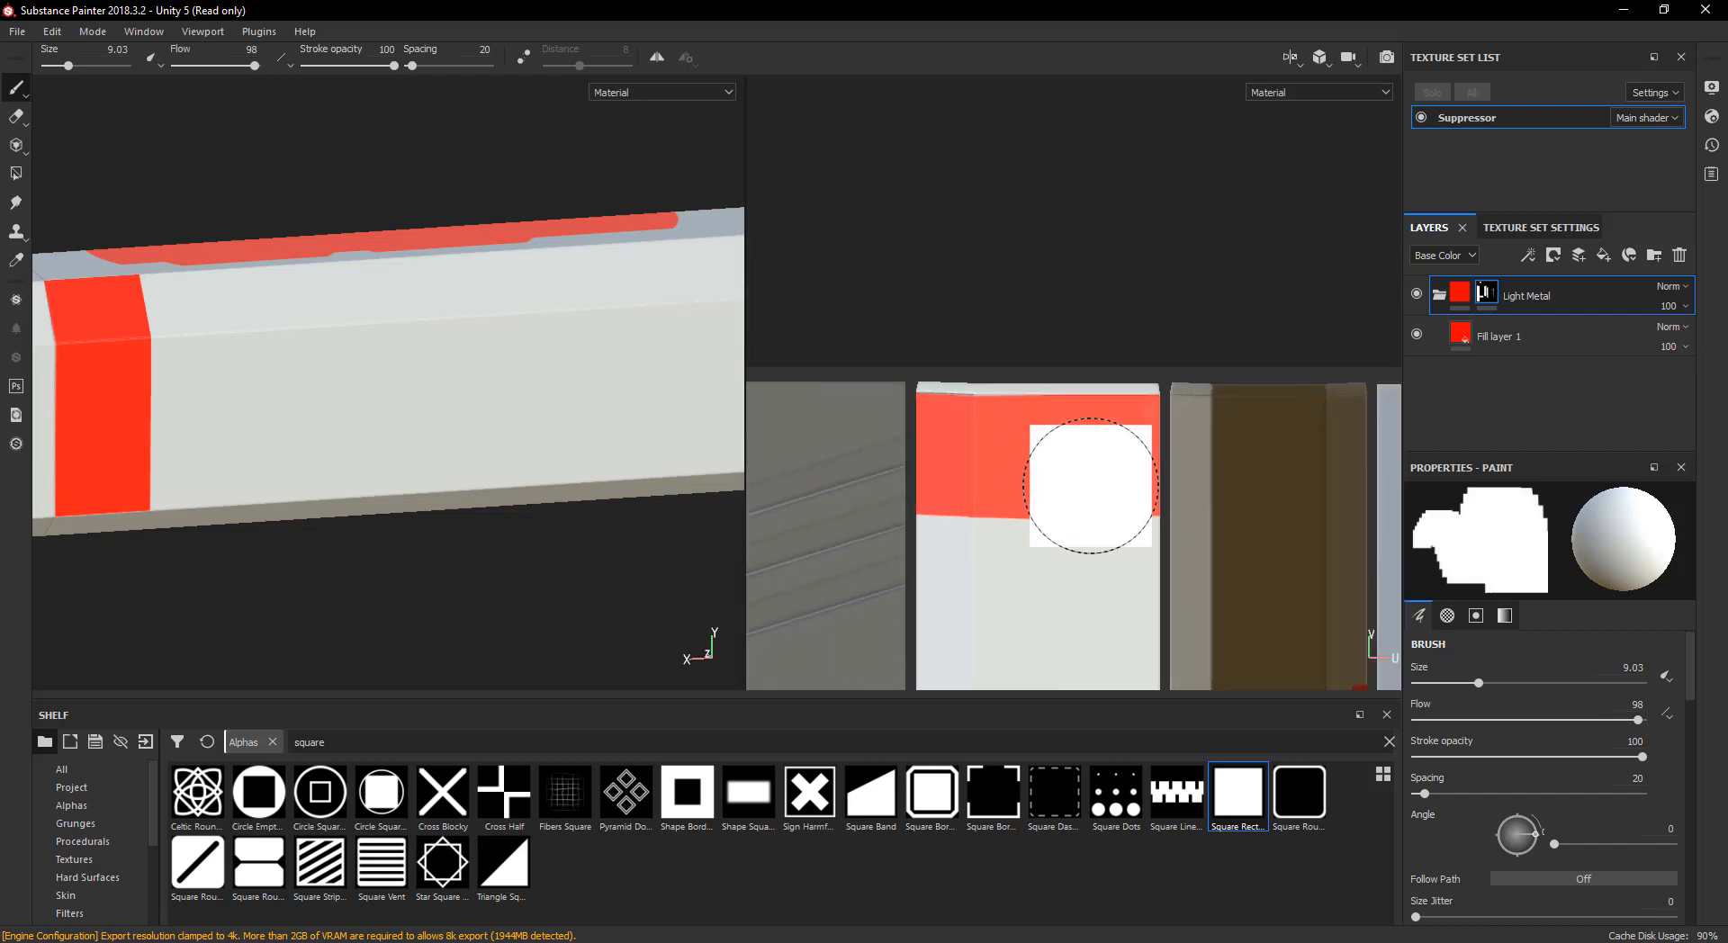
- Fill the remaining unpainted area between the two end strips on this side of the silencer in the 3D view
{"action": "scroll", "coordinate": [1094, 482], "scroll_direction": "down", "scroll_amount": 2}
{"action": "mouse_move", "coordinate": [270, 444]}
{"action": "left_mouse_down", "text": "alt"}
{"action": "mouse_move", "coordinate": [289, 389]}
{"action": "mouse_move", "coordinate": [222, 338]}
{"action": "mouse_move", "coordinate": [698, 348]}
{"action": "left_mouse_up", "text": "alt"}
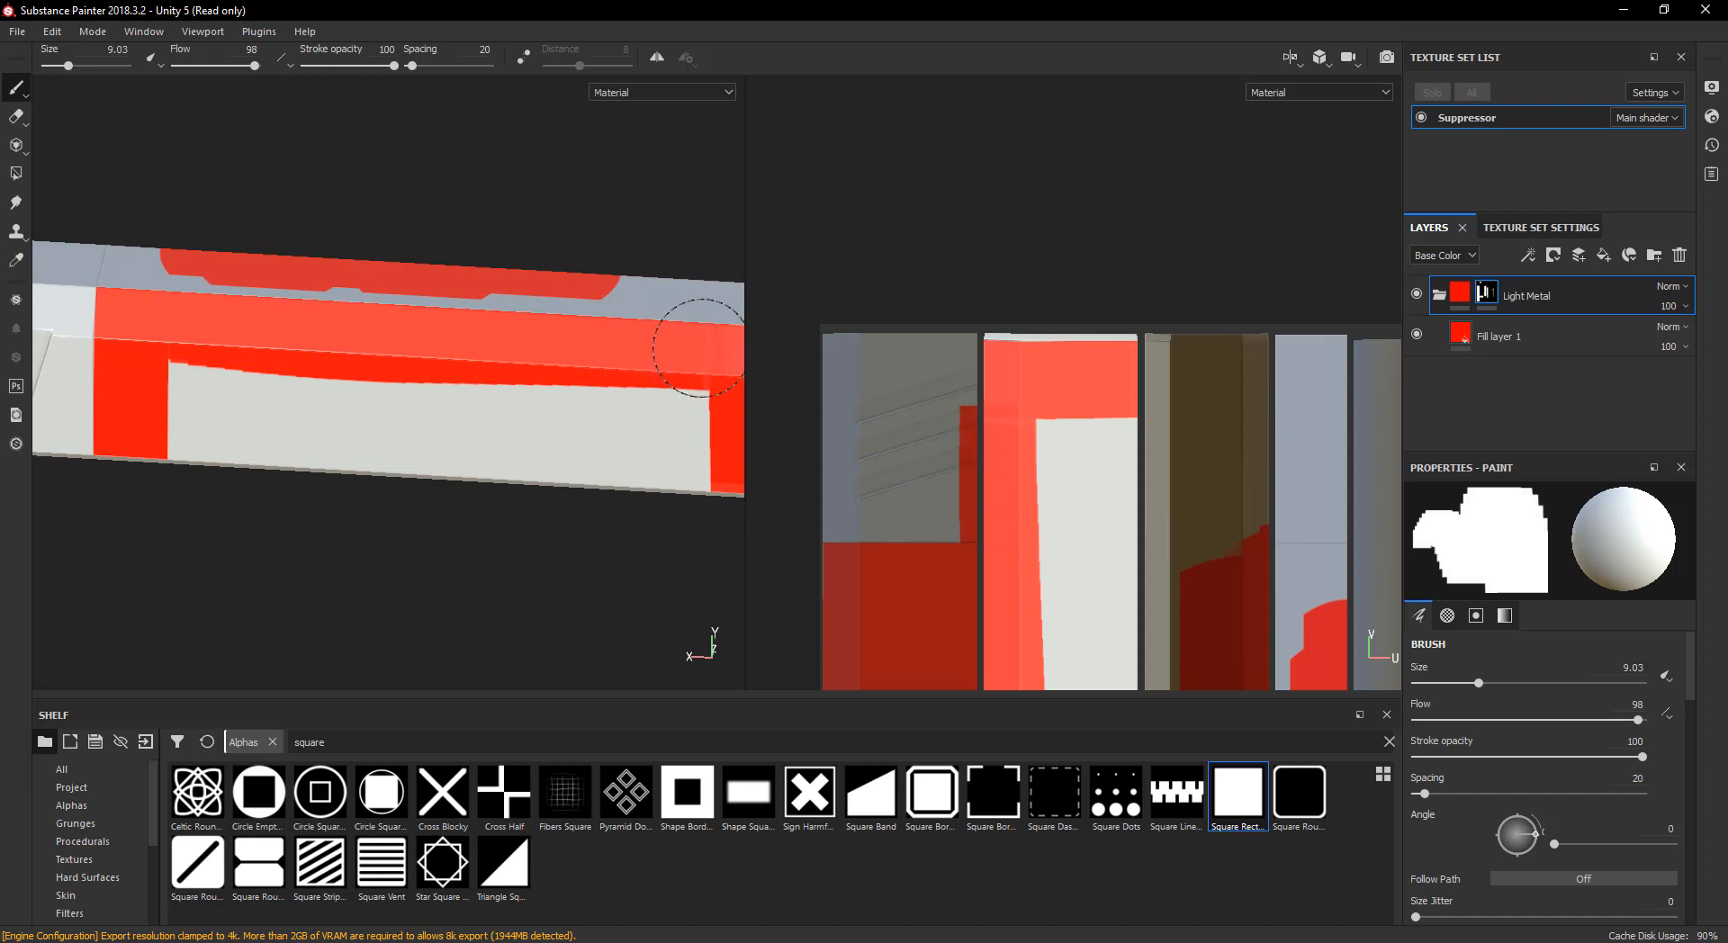
{"action": "mouse_move", "coordinate": [685, 443]}
{"action": "left_mouse_down", "text": "alt"}
{"action": "mouse_move", "coordinate": [682, 378]}
{"action": "mouse_move", "coordinate": [667, 444]}
{"action": "mouse_move", "coordinate": [656, 387]}
{"action": "mouse_move", "coordinate": [341, 395]}
{"action": "left_mouse_up", "text": "alt"}
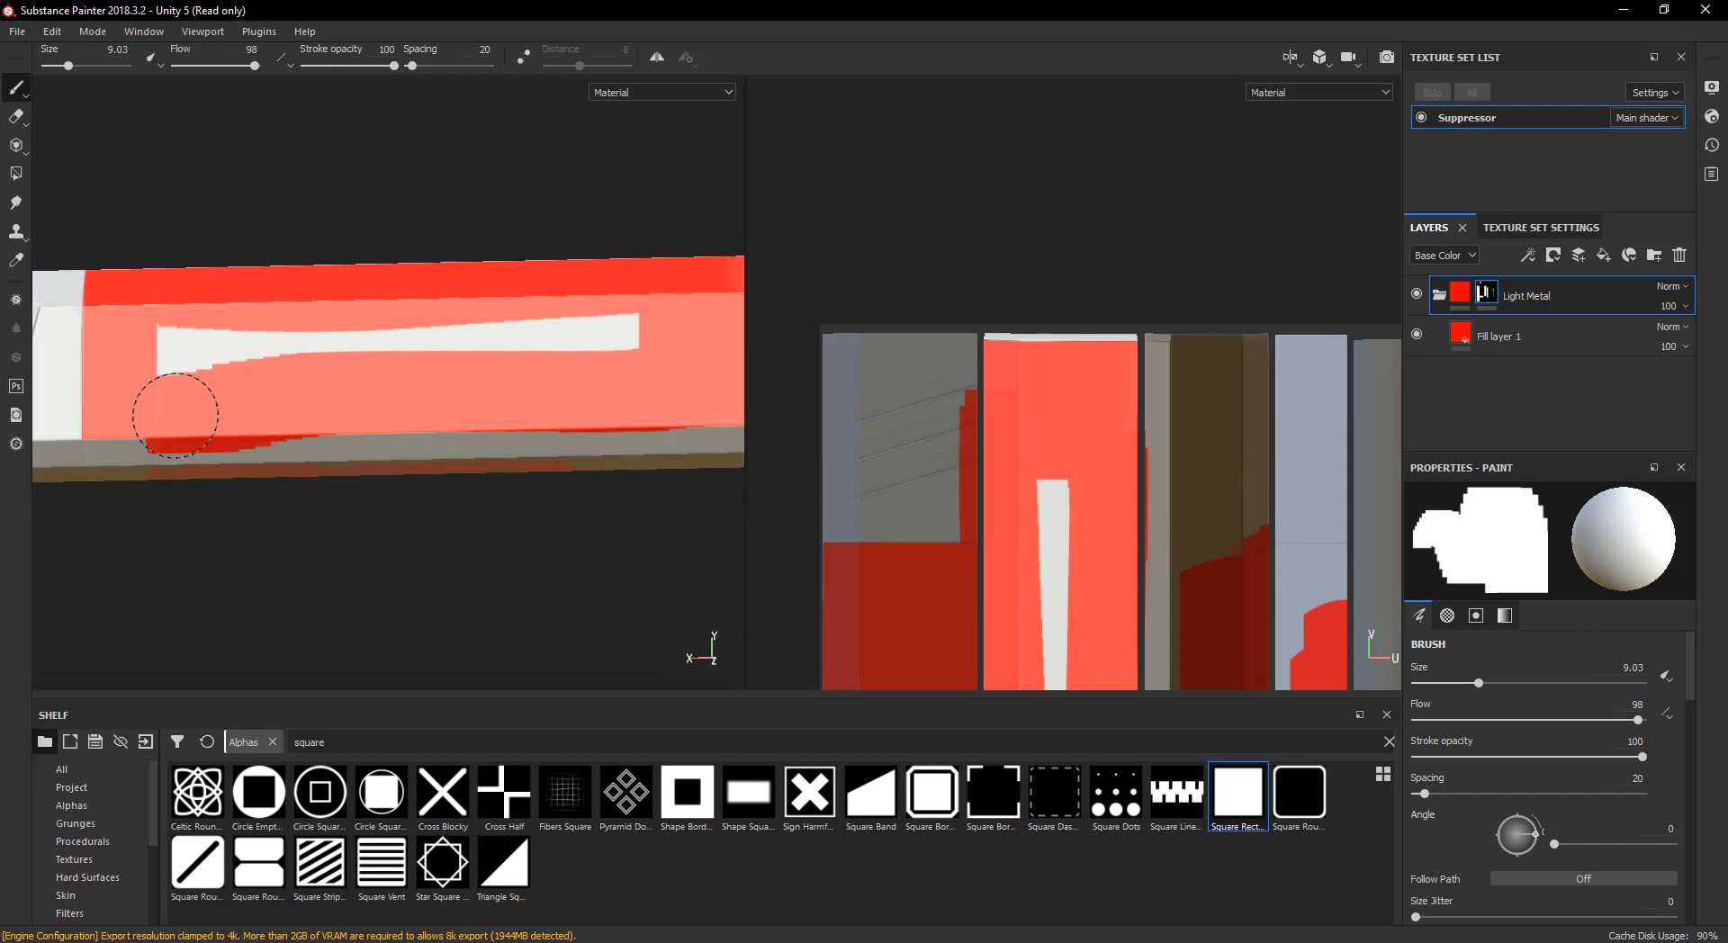
{"action": "left_click_drag", "start_coordinate": [233, 342], "coordinate": [636, 334]}
{"action": "left_click_drag", "start_coordinate": [413, 389], "coordinate": [482, 385], "text": "alt"}
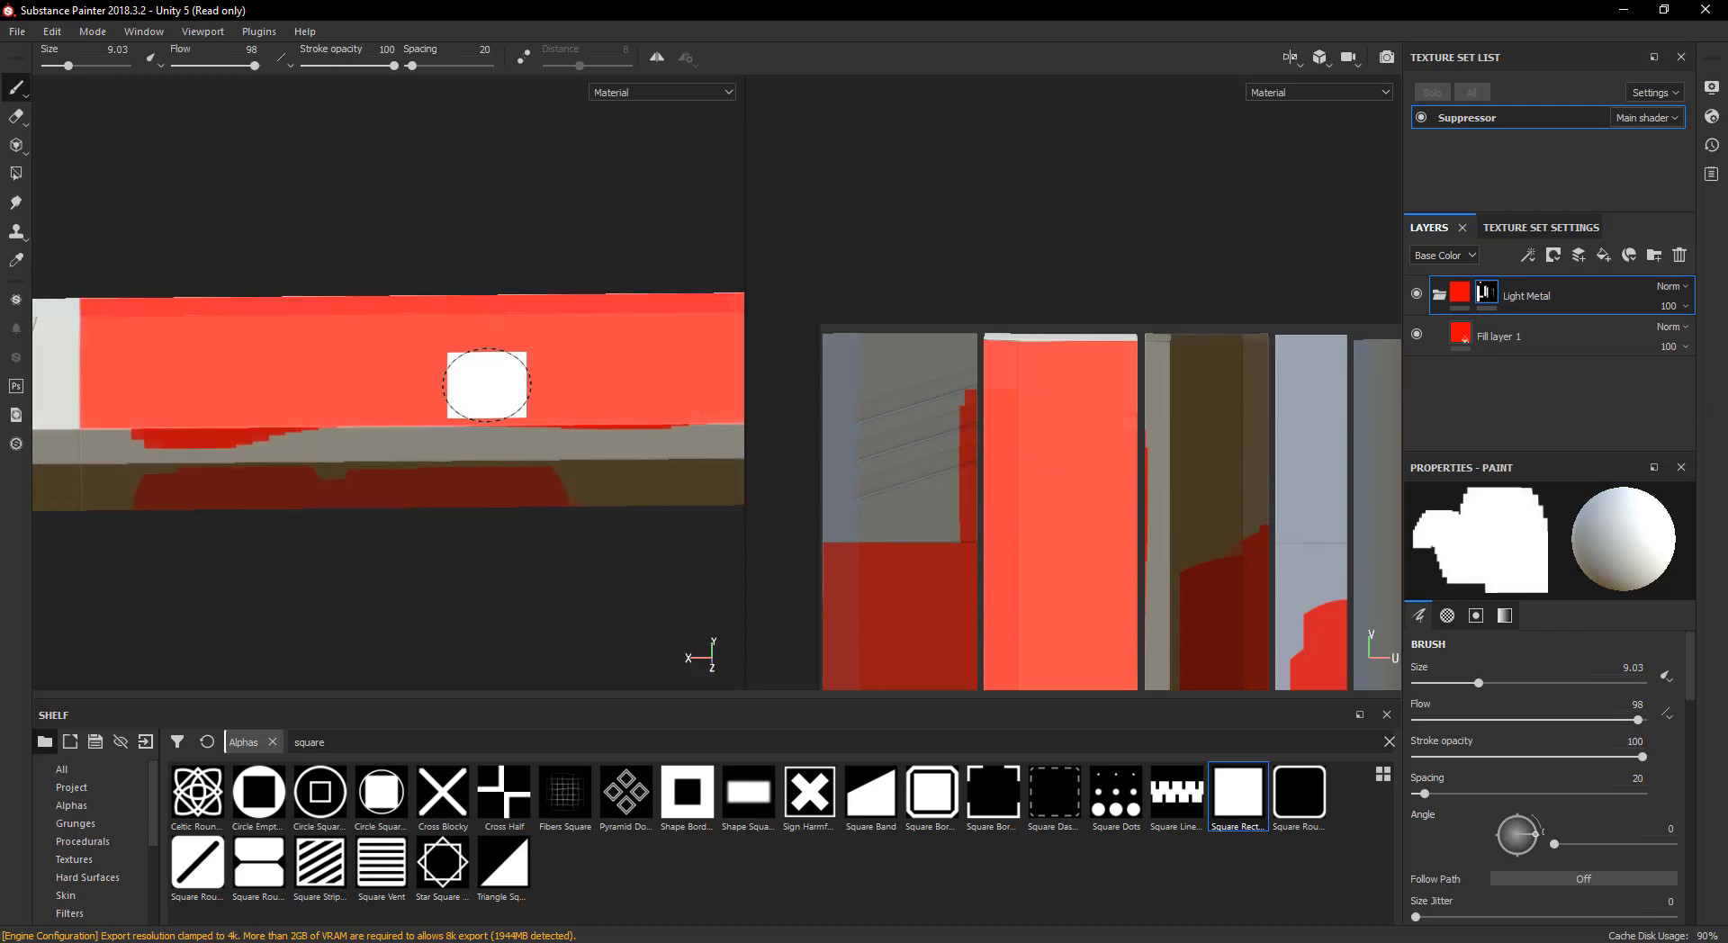
- Stamp the square brush onto the mask in the near end corner of the next UV island, on the silencer's underside
{"action": "middle_click_drag", "start_coordinate": [1136, 487], "coordinate": [1087, 297]}
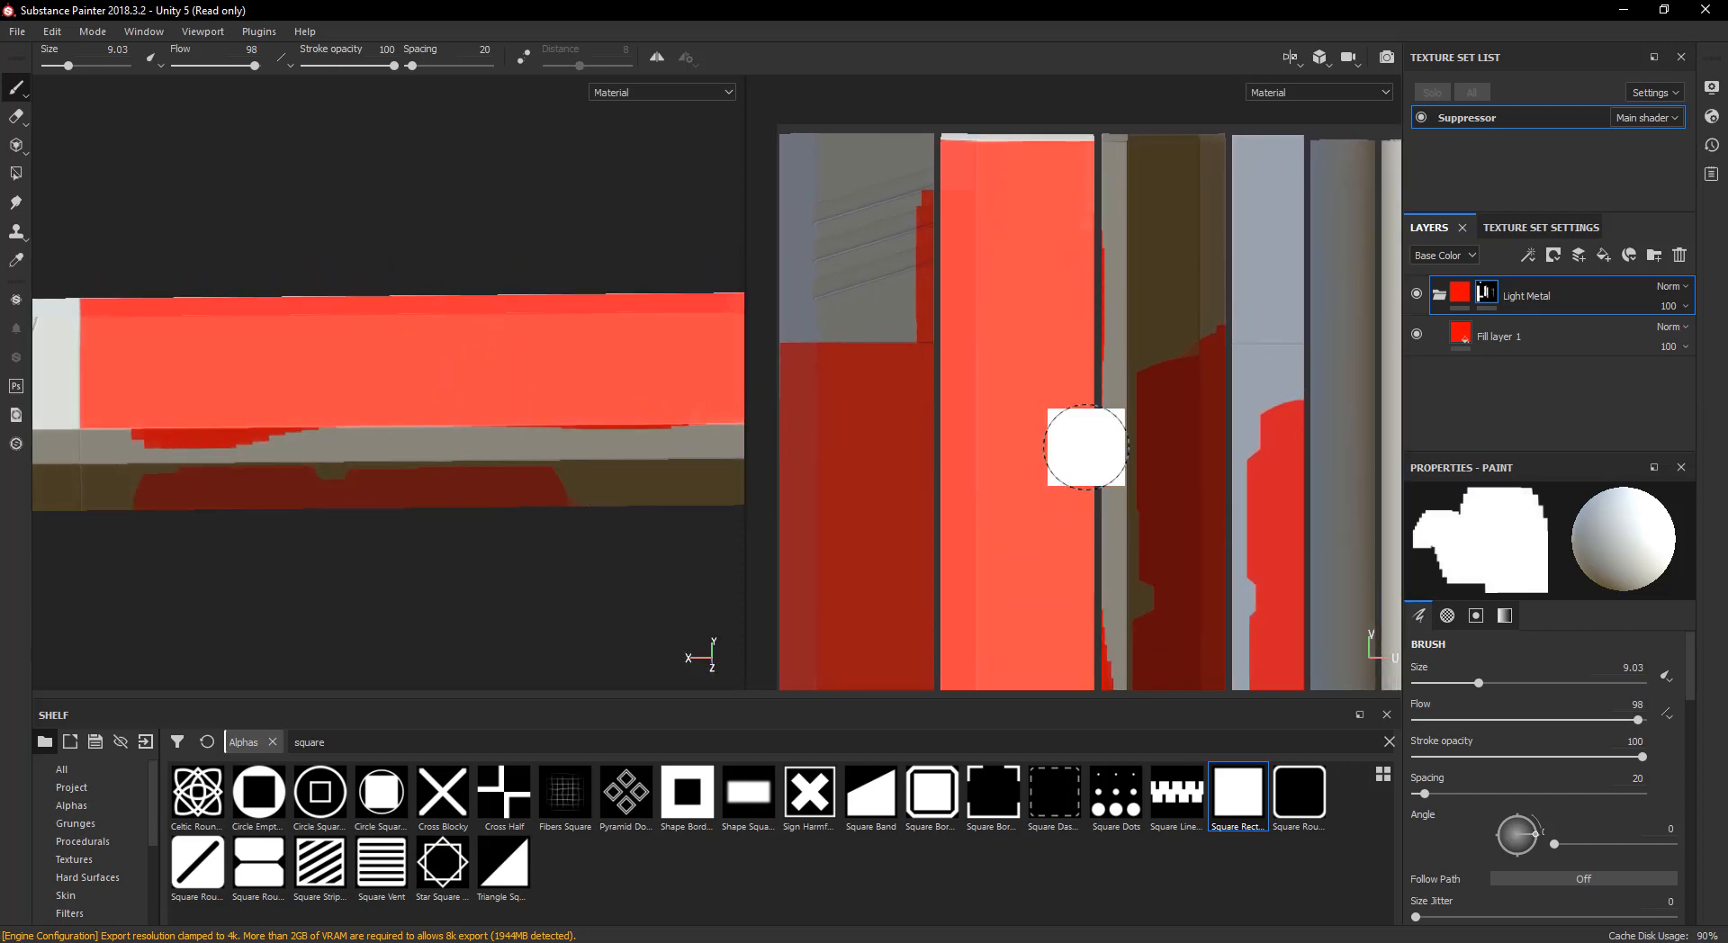
{"action": "middle_click_drag", "start_coordinate": [1083, 447], "coordinate": [936, 385]}
{"action": "middle_click_drag", "start_coordinate": [1010, 330], "coordinate": [1021, 515]}
{"action": "scroll", "coordinate": [1014, 370], "scroll_direction": "up", "scroll_amount": 7}
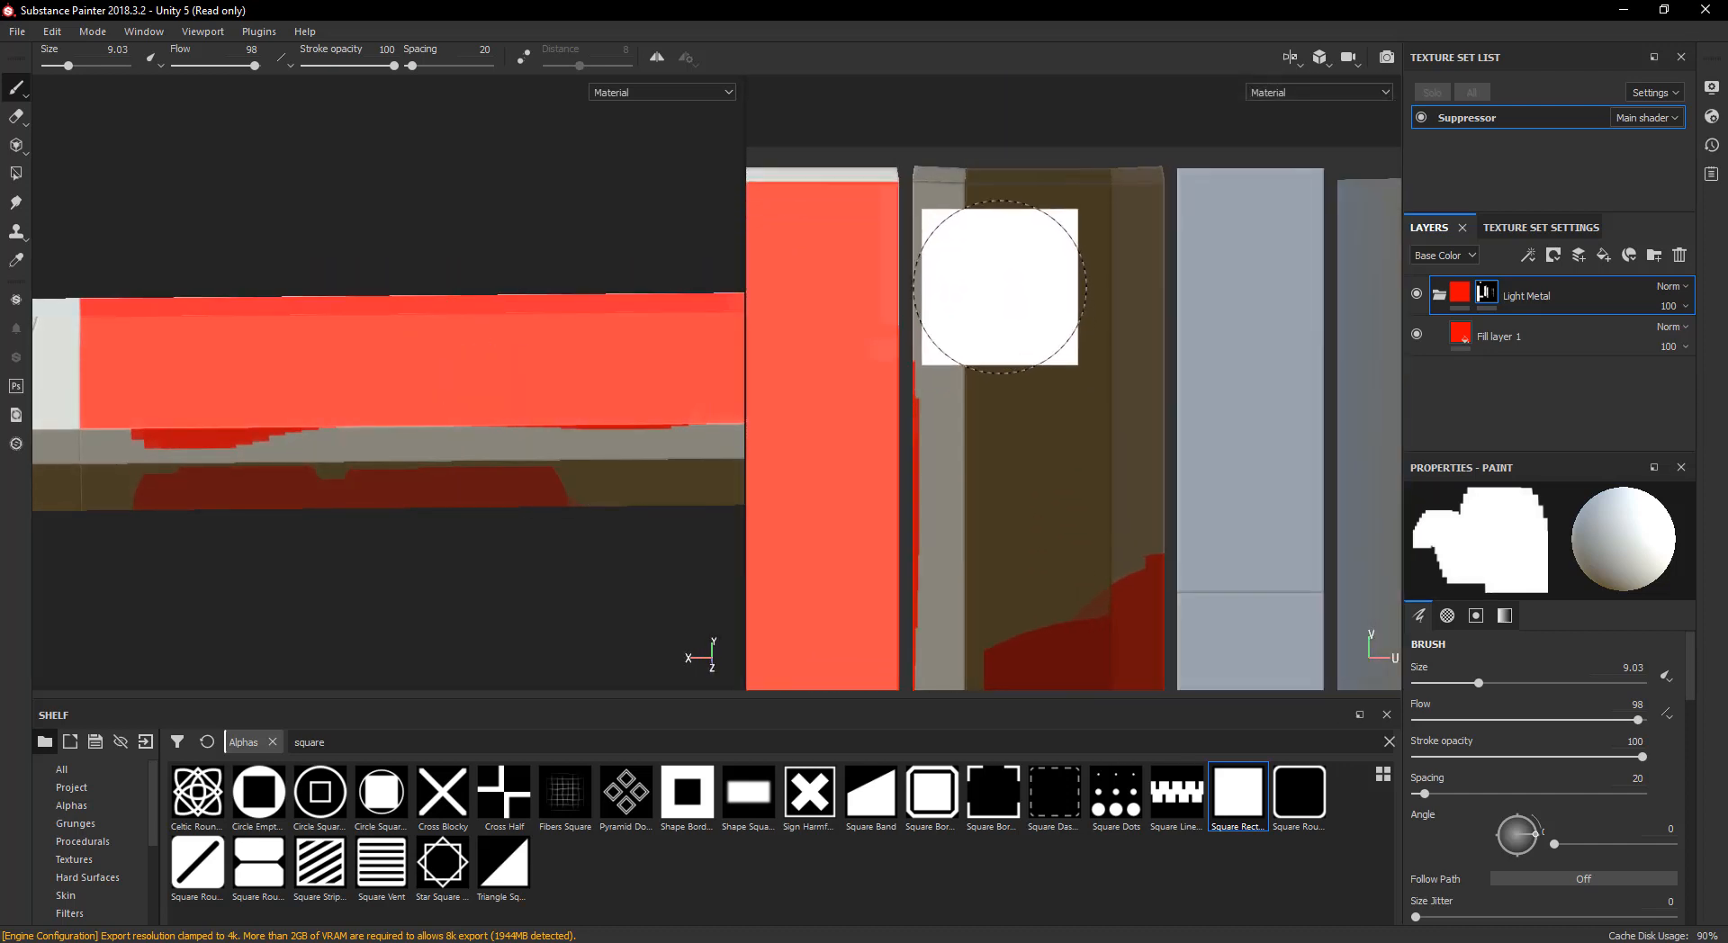
{"action": "middle_click_drag", "start_coordinate": [999, 289], "coordinate": [991, 404]}
{"action": "scroll", "coordinate": [986, 411], "scroll_direction": "up", "scroll_amount": 2}
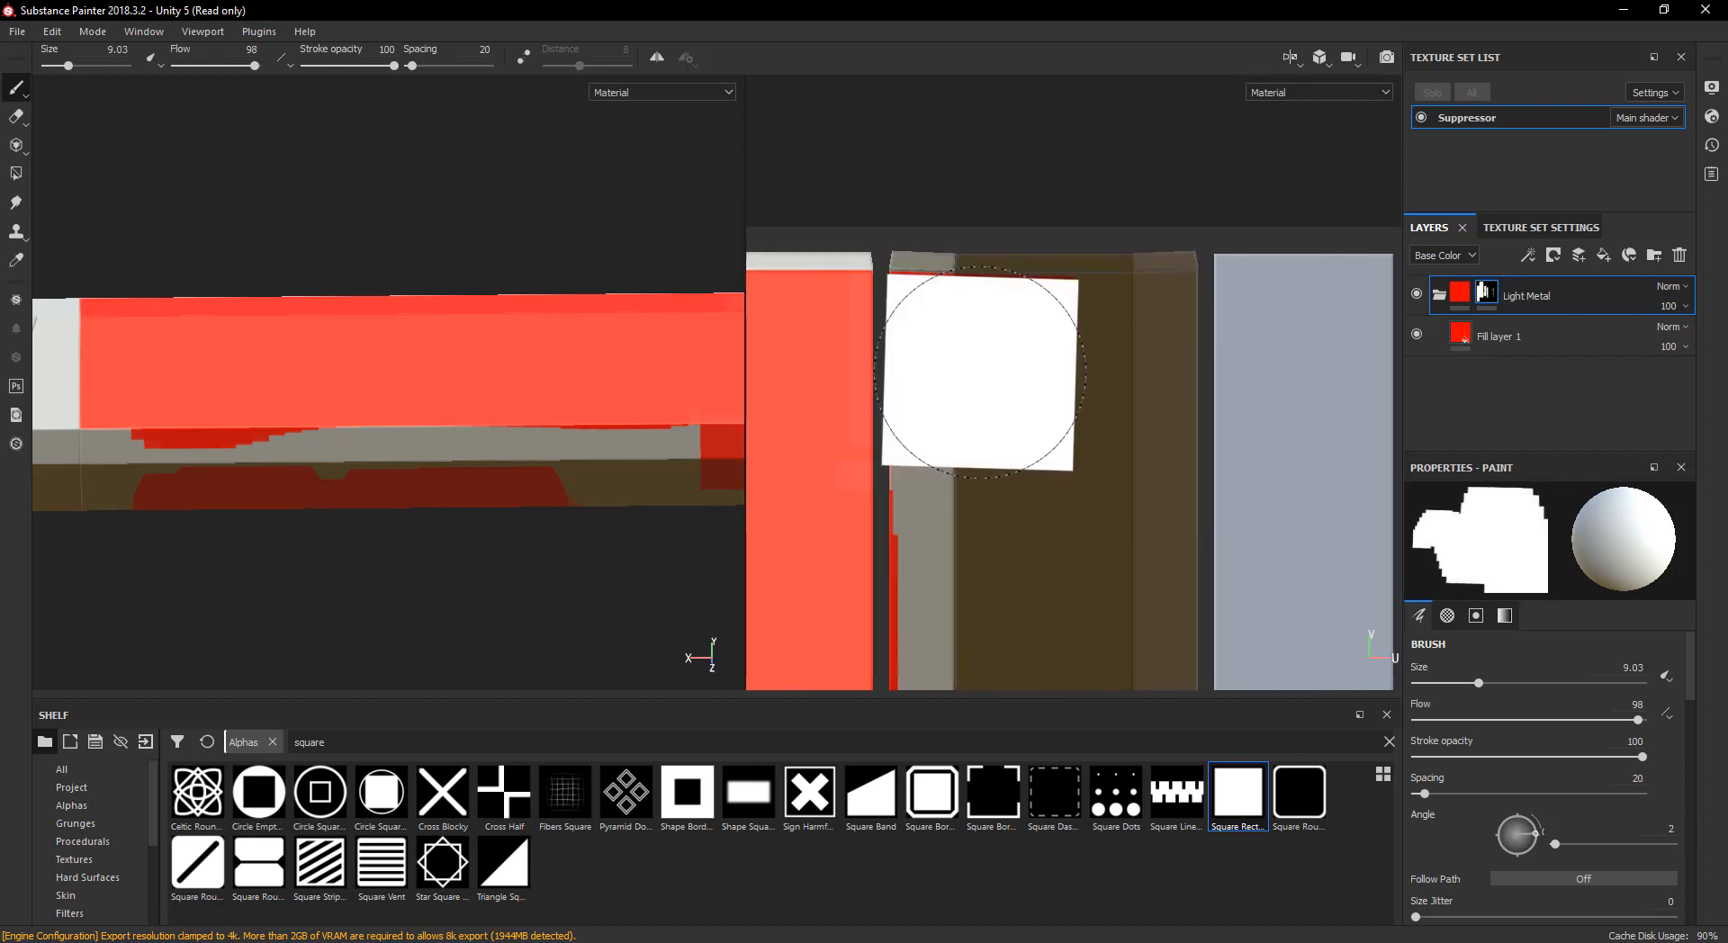
- Rotate the square brush to an angle of 358 and stamp the mask in the opposite corner of the underside UV island
{"action": "left_click_drag", "start_coordinate": [1101, 397], "coordinate": [1097, 402], "text": "ctrl"}
{"action": "middle_click_drag", "start_coordinate": [1071, 407], "coordinate": [892, 488], "text": "alt"}
{"action": "scroll", "coordinate": [943, 456], "scroll_direction": "up", "scroll_amount": 4}
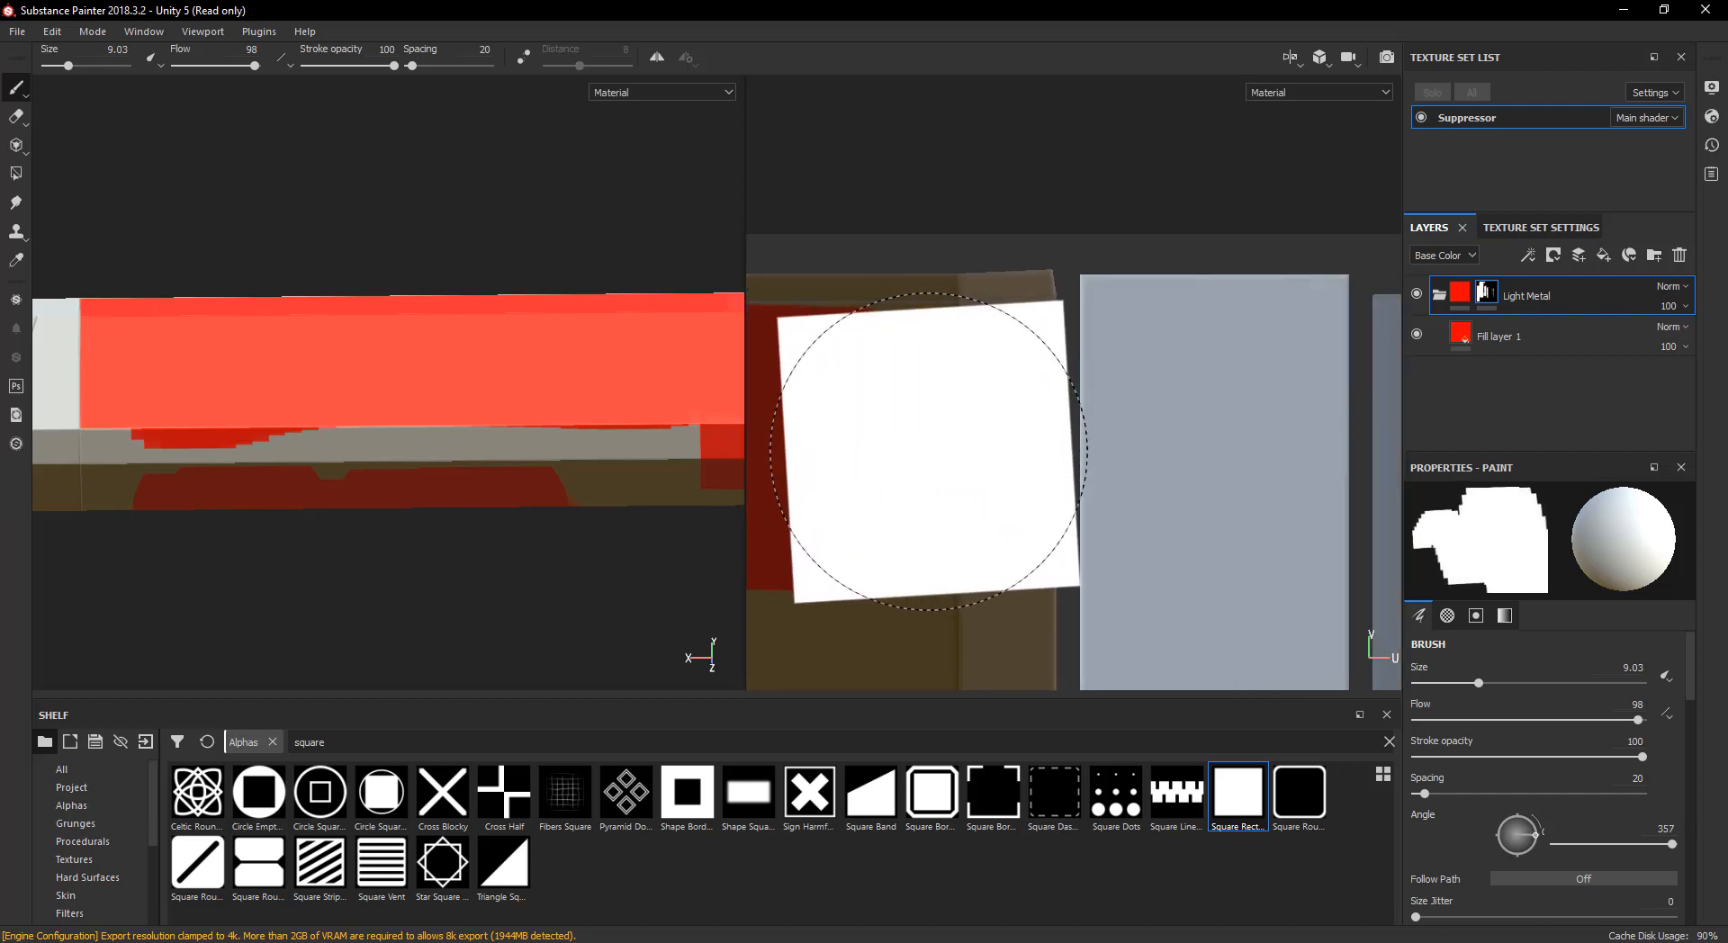
{"action": "left_click_drag", "start_coordinate": [929, 451], "coordinate": [929, 445], "text": "ctrl"}
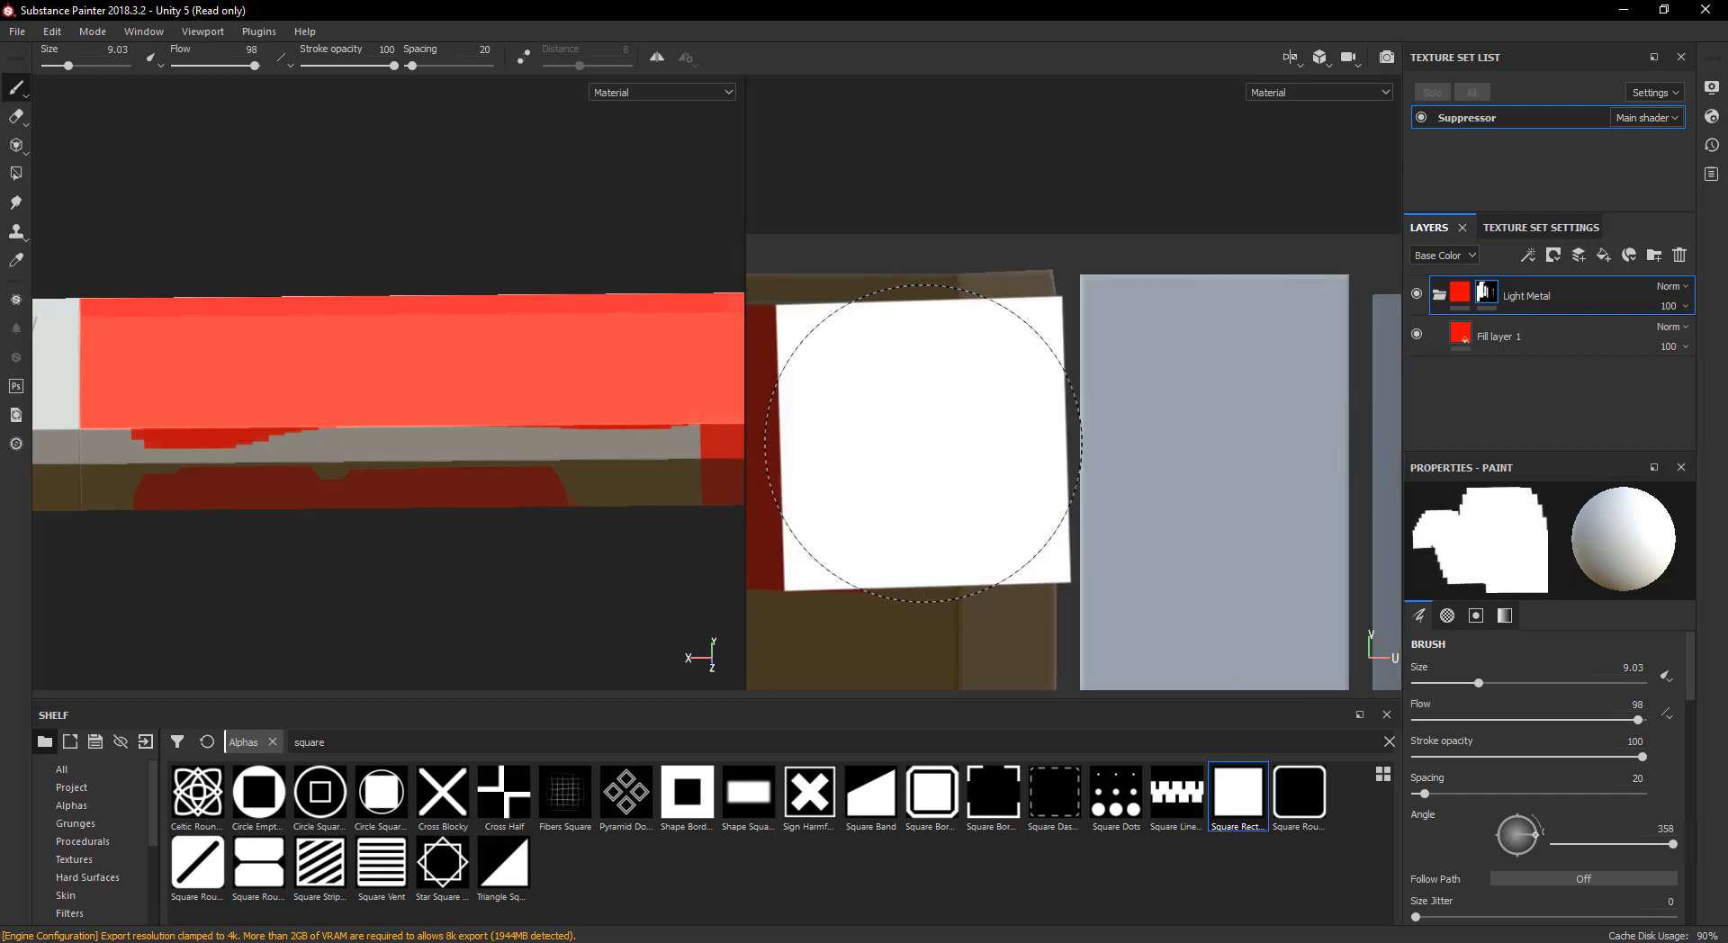
{"action": "middle_click_drag", "start_coordinate": [923, 443], "coordinate": [896, 530], "text": "alt"}
{"action": "scroll", "coordinate": [897, 529], "scroll_direction": "down", "scroll_amount": 3}
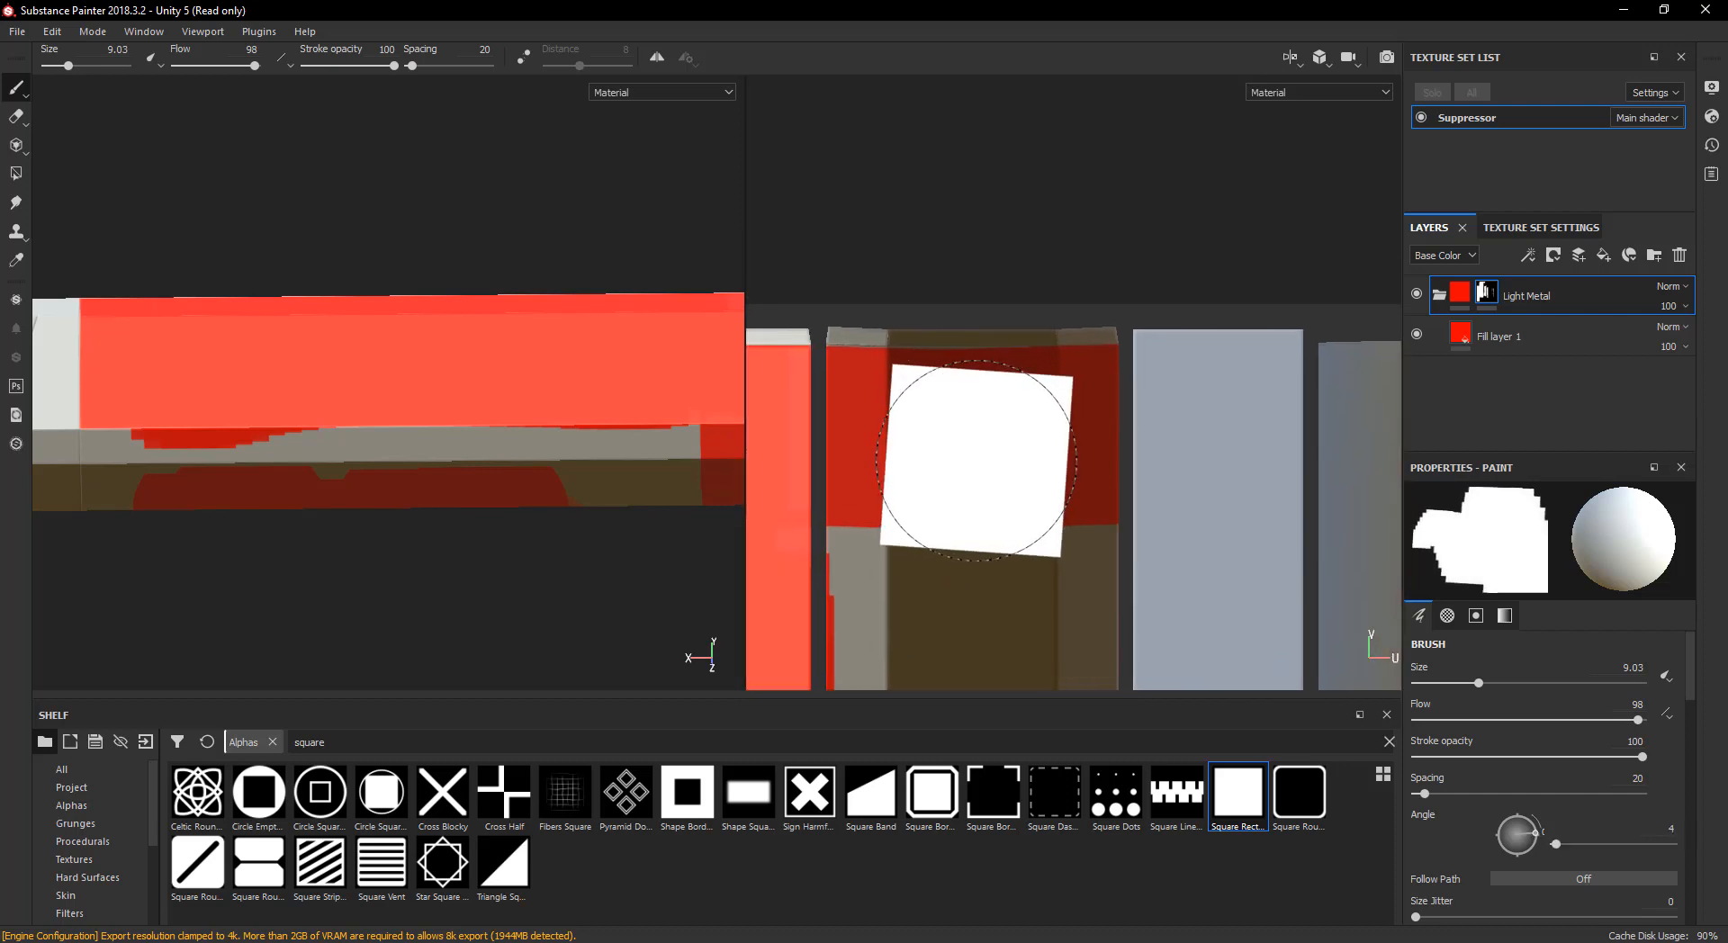
- Set the brush angle to 0 and paint the mask between the two corner stamps along the end seam
{"action": "left_click_drag", "start_coordinate": [1554, 845], "coordinate": [1674, 844]}
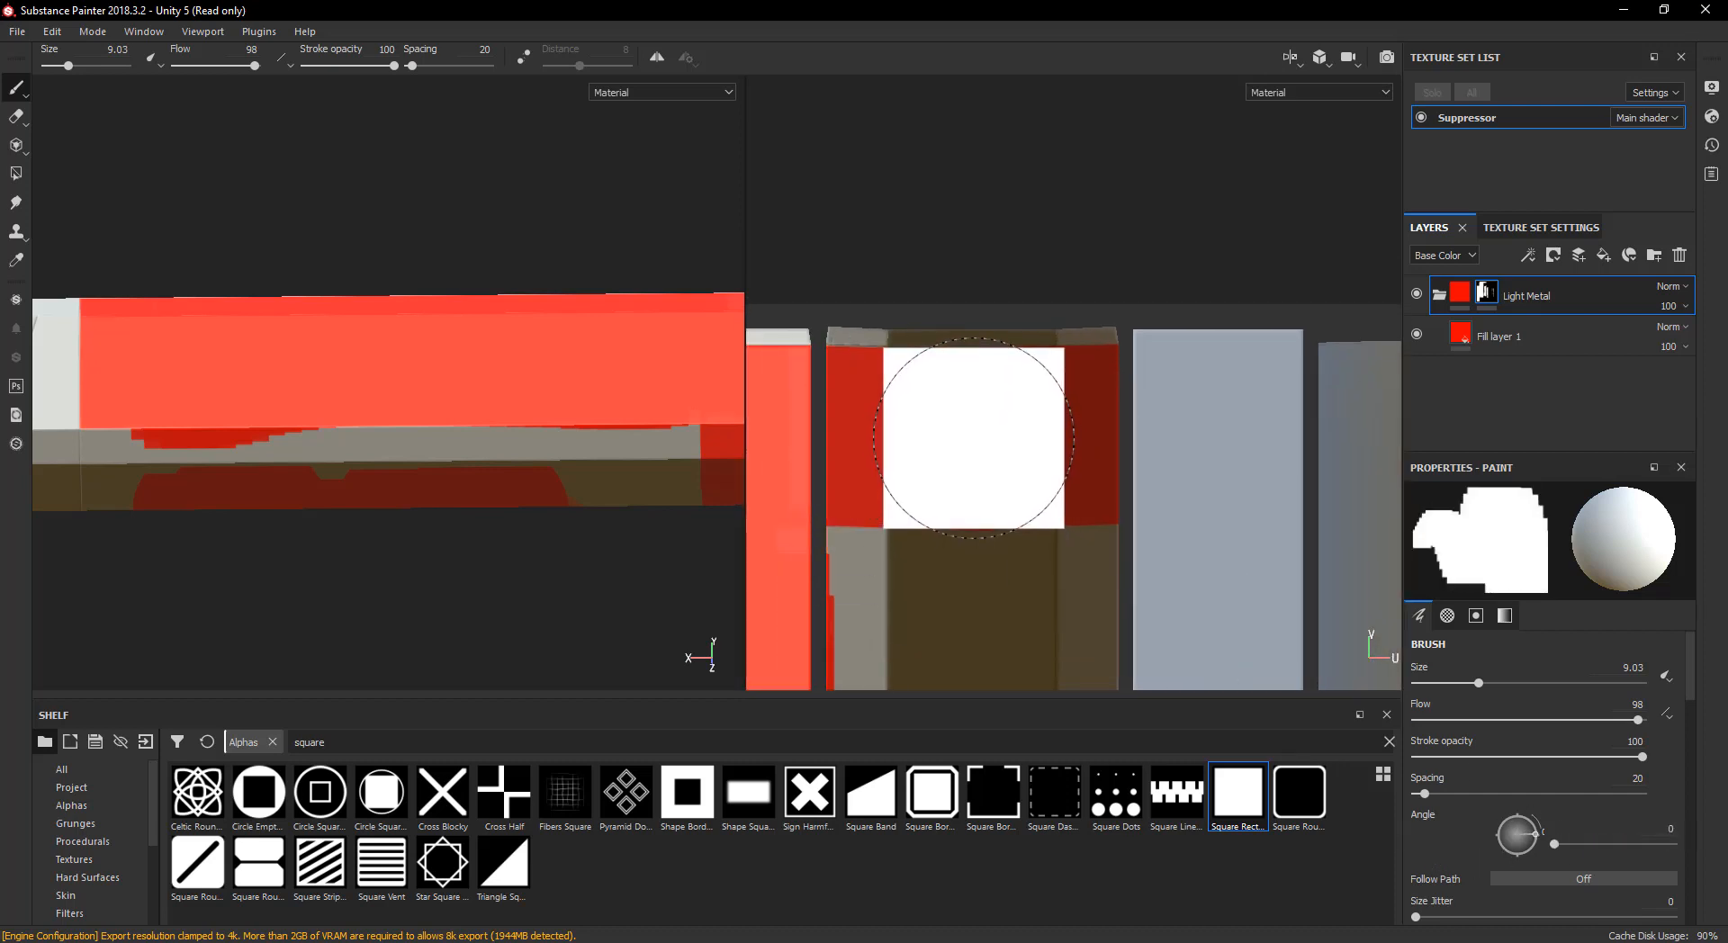
{"action": "scroll", "coordinate": [999, 568], "scroll_direction": "down", "scroll_amount": 3}
{"action": "middle_click_drag", "start_coordinate": [999, 571], "coordinate": [985, 213], "text": "alt"}
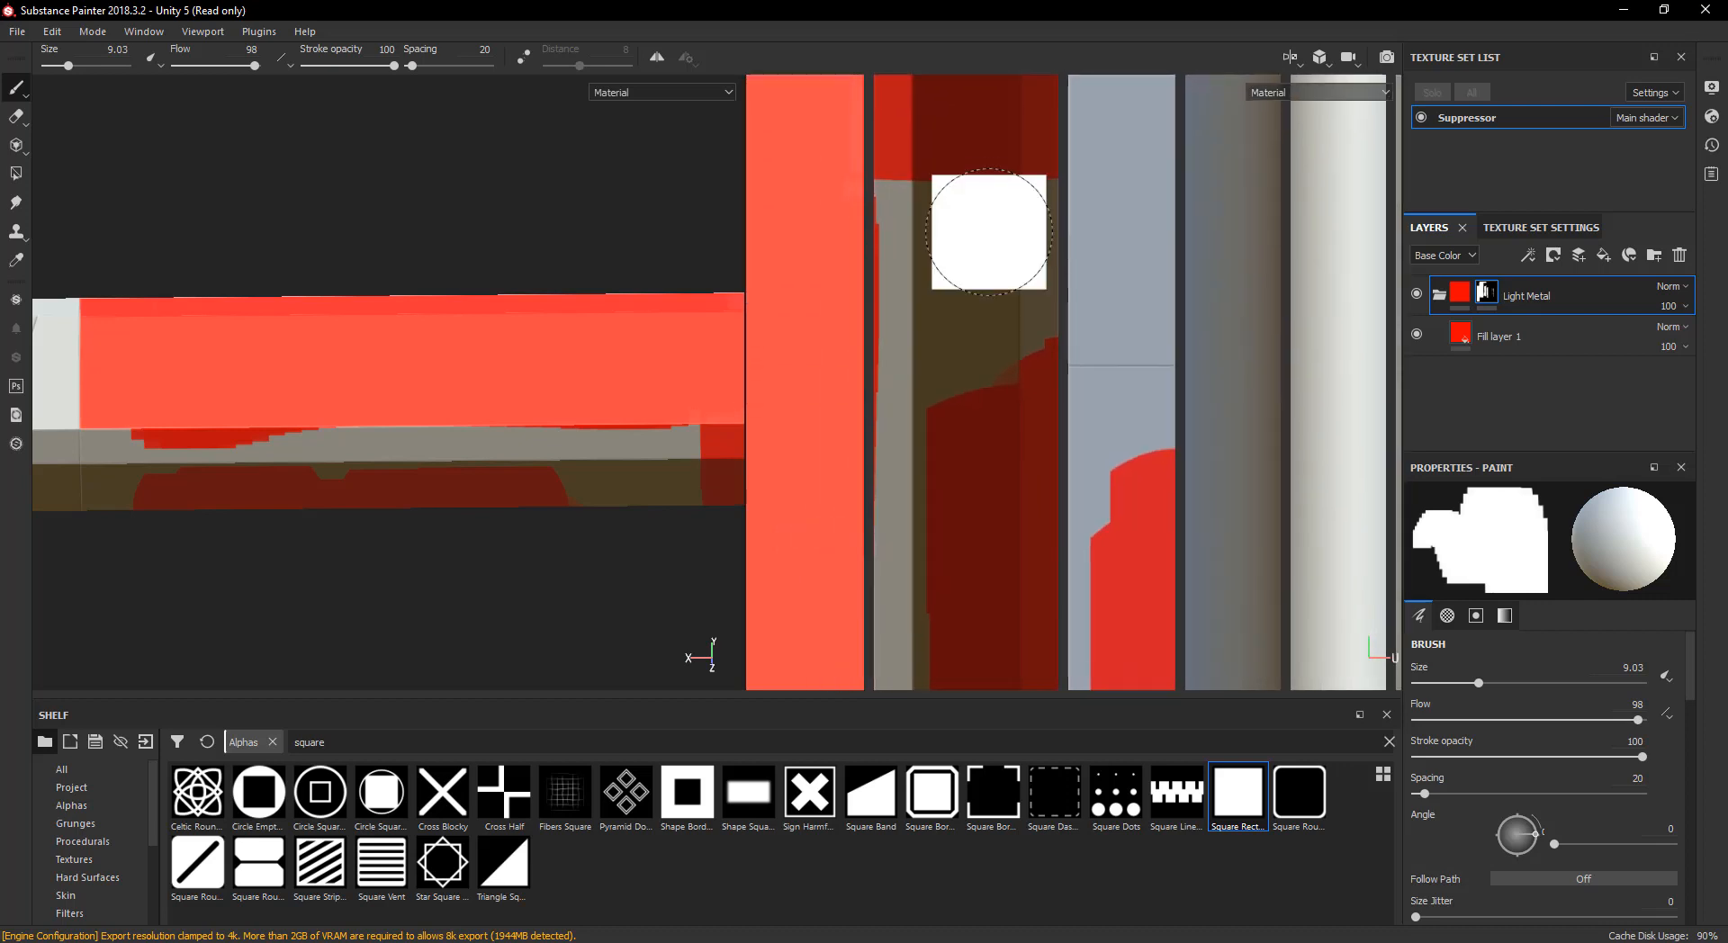
- Fill the unpainted areas along the length of the underside UV island with mask strokes
{"action": "scroll", "coordinate": [978, 259], "scroll_direction": "down", "scroll_amount": 2}
{"action": "left_click_drag", "start_coordinate": [977, 258], "coordinate": [970, 365]}
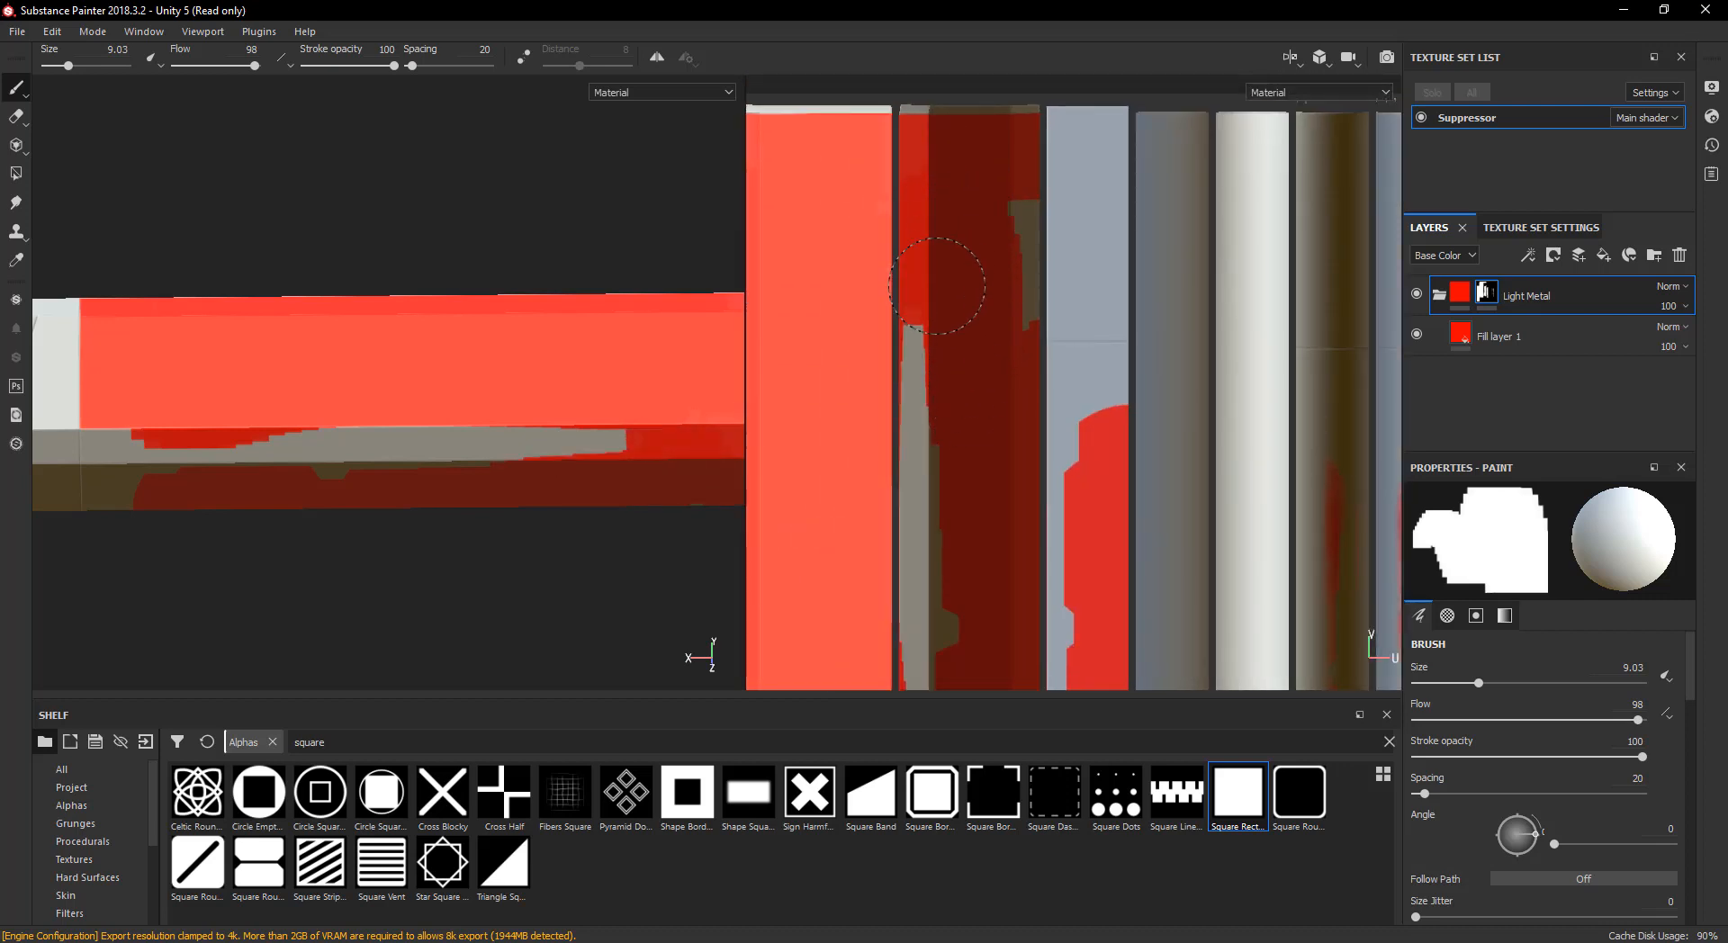
{"action": "left_click_drag", "start_coordinate": [921, 555], "coordinate": [975, 271]}
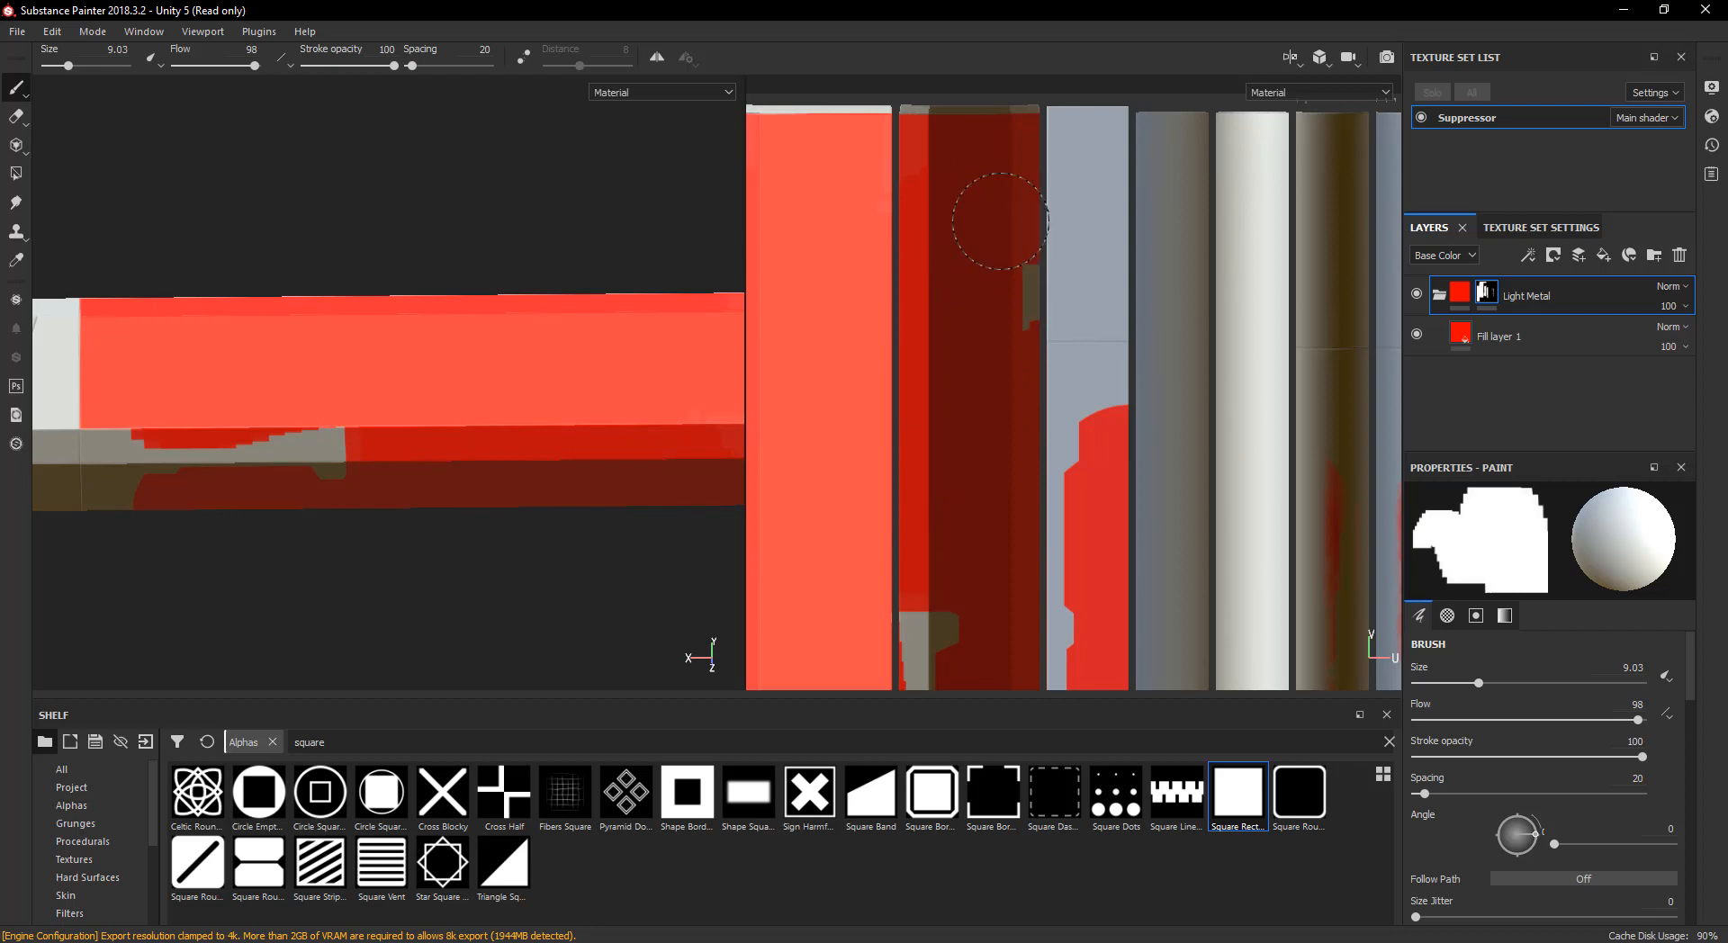
{"action": "left_click", "coordinate": [1001, 352], "text": "shift"}
{"action": "scroll", "coordinate": [991, 517], "scroll_direction": "down", "scroll_amount": 2}
- Paint the rest of the underside island's mask up to the seam before the muzzle section, squaring off the edge
{"action": "middle_click_drag", "start_coordinate": [988, 528], "coordinate": [981, 208], "text": "alt"}
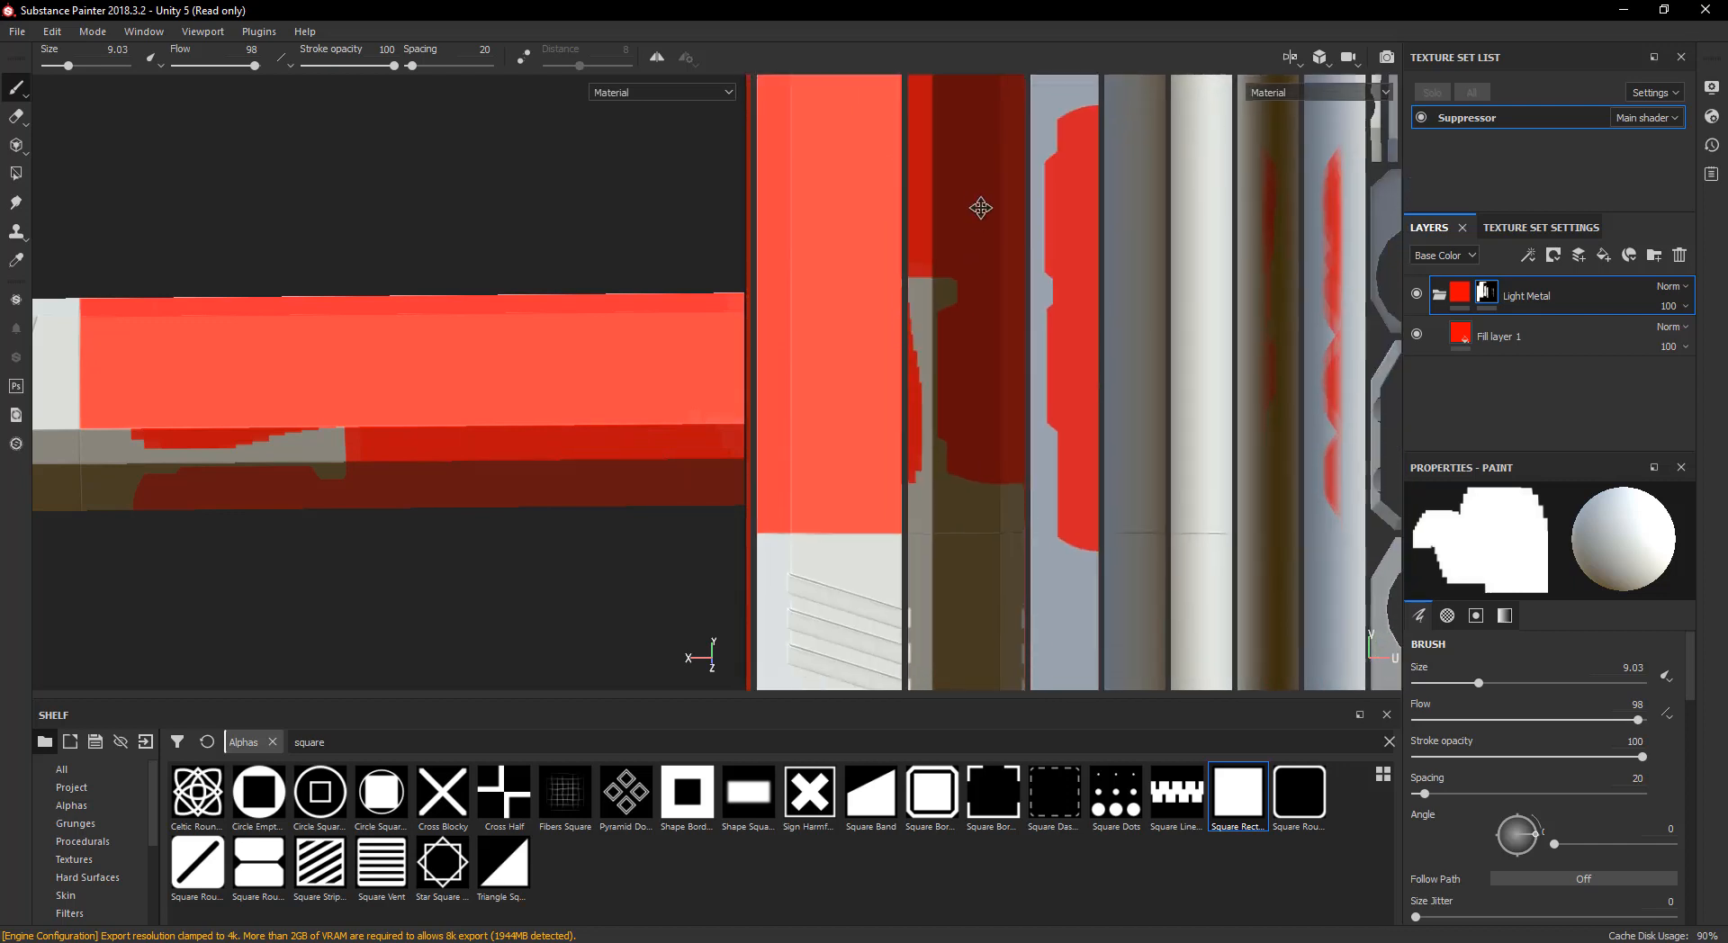
{"action": "middle_click_drag", "start_coordinate": [928, 493], "coordinate": [924, 329], "text": "alt"}
{"action": "scroll", "coordinate": [945, 323], "scroll_direction": "up", "scroll_amount": 5}
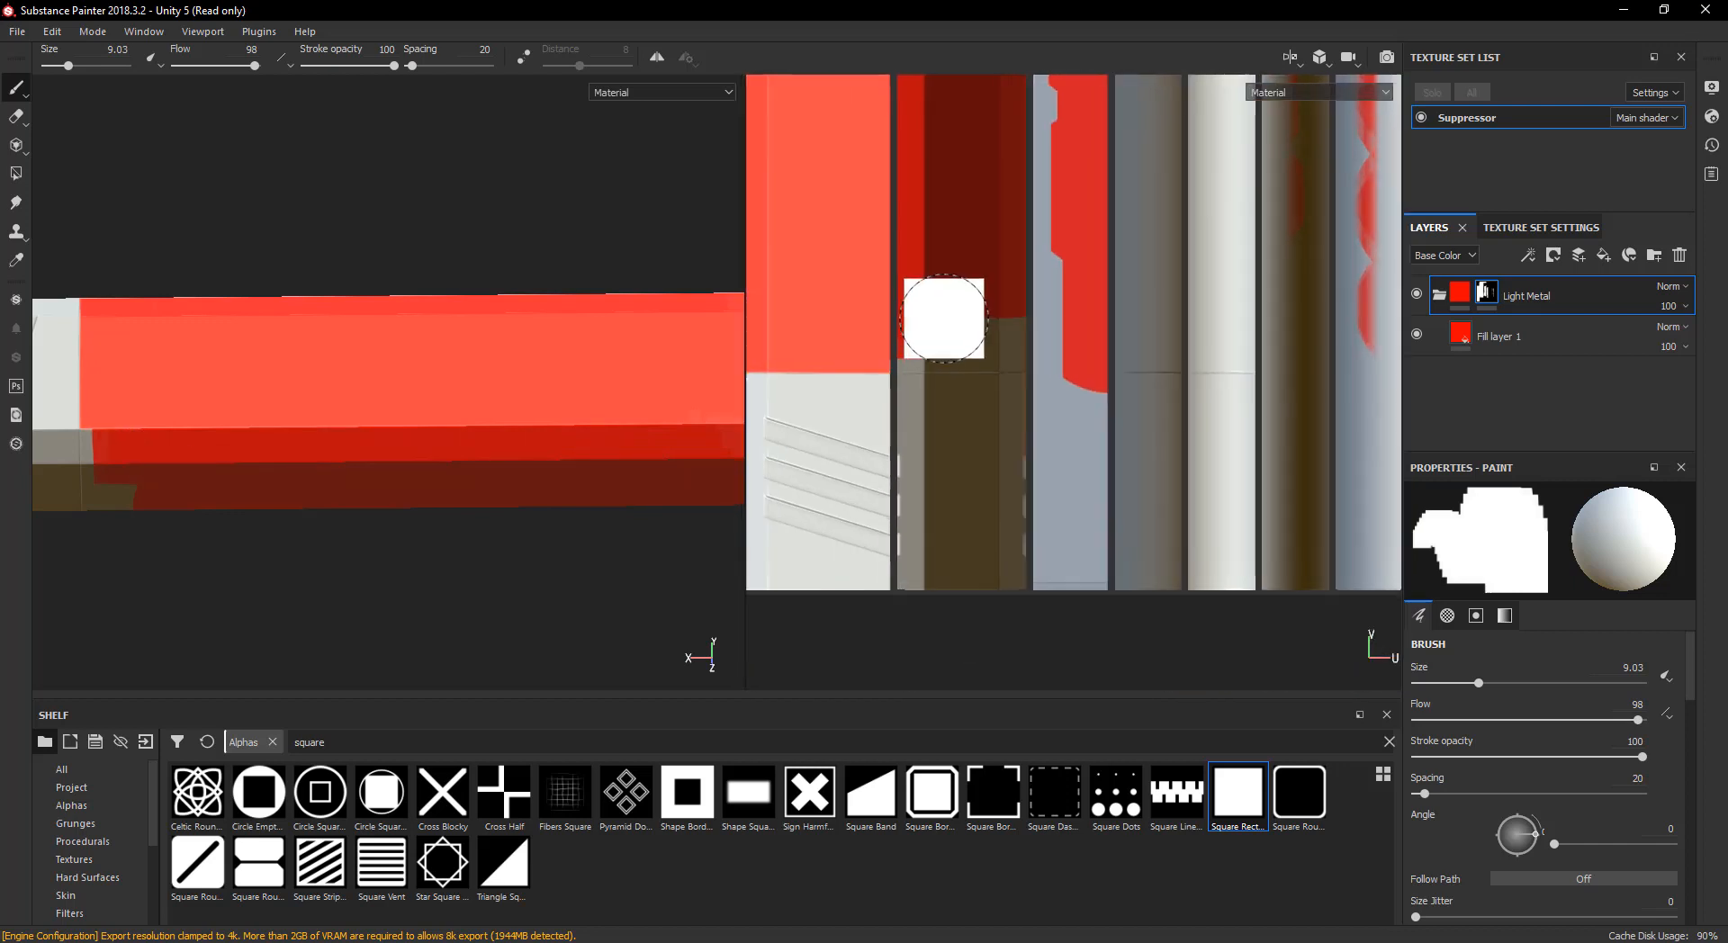
{"action": "left_click_drag", "start_coordinate": [904, 342], "coordinate": [1019, 330]}
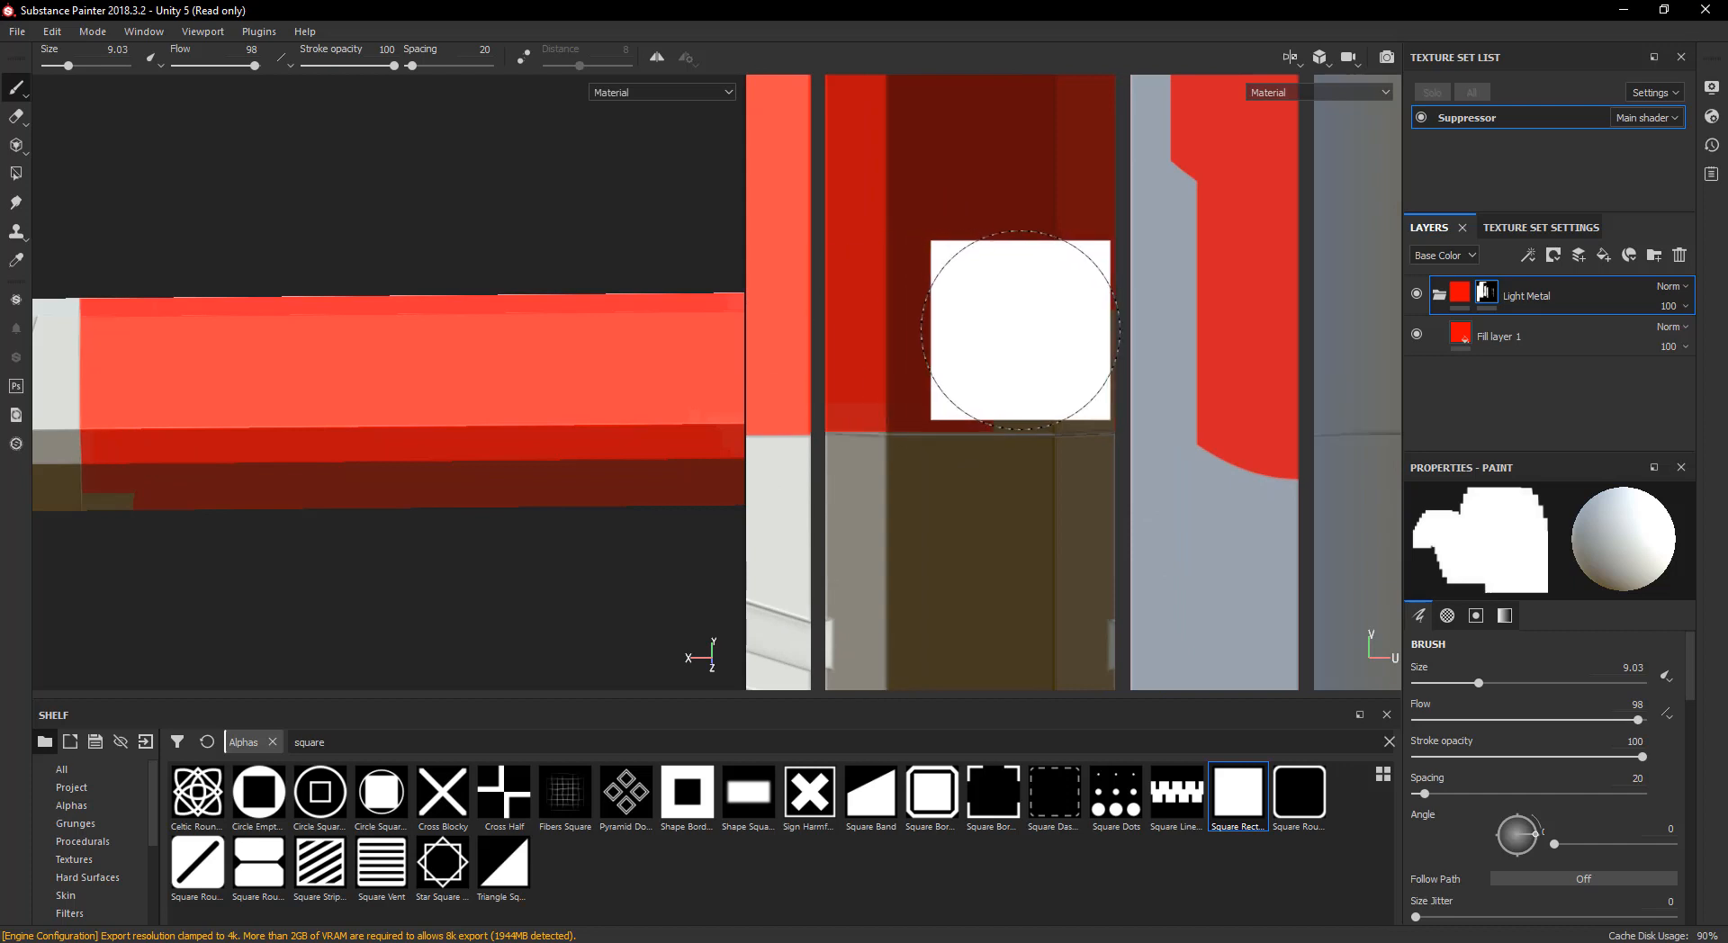
{"action": "left_click", "coordinate": [1030, 344], "text": "shift"}
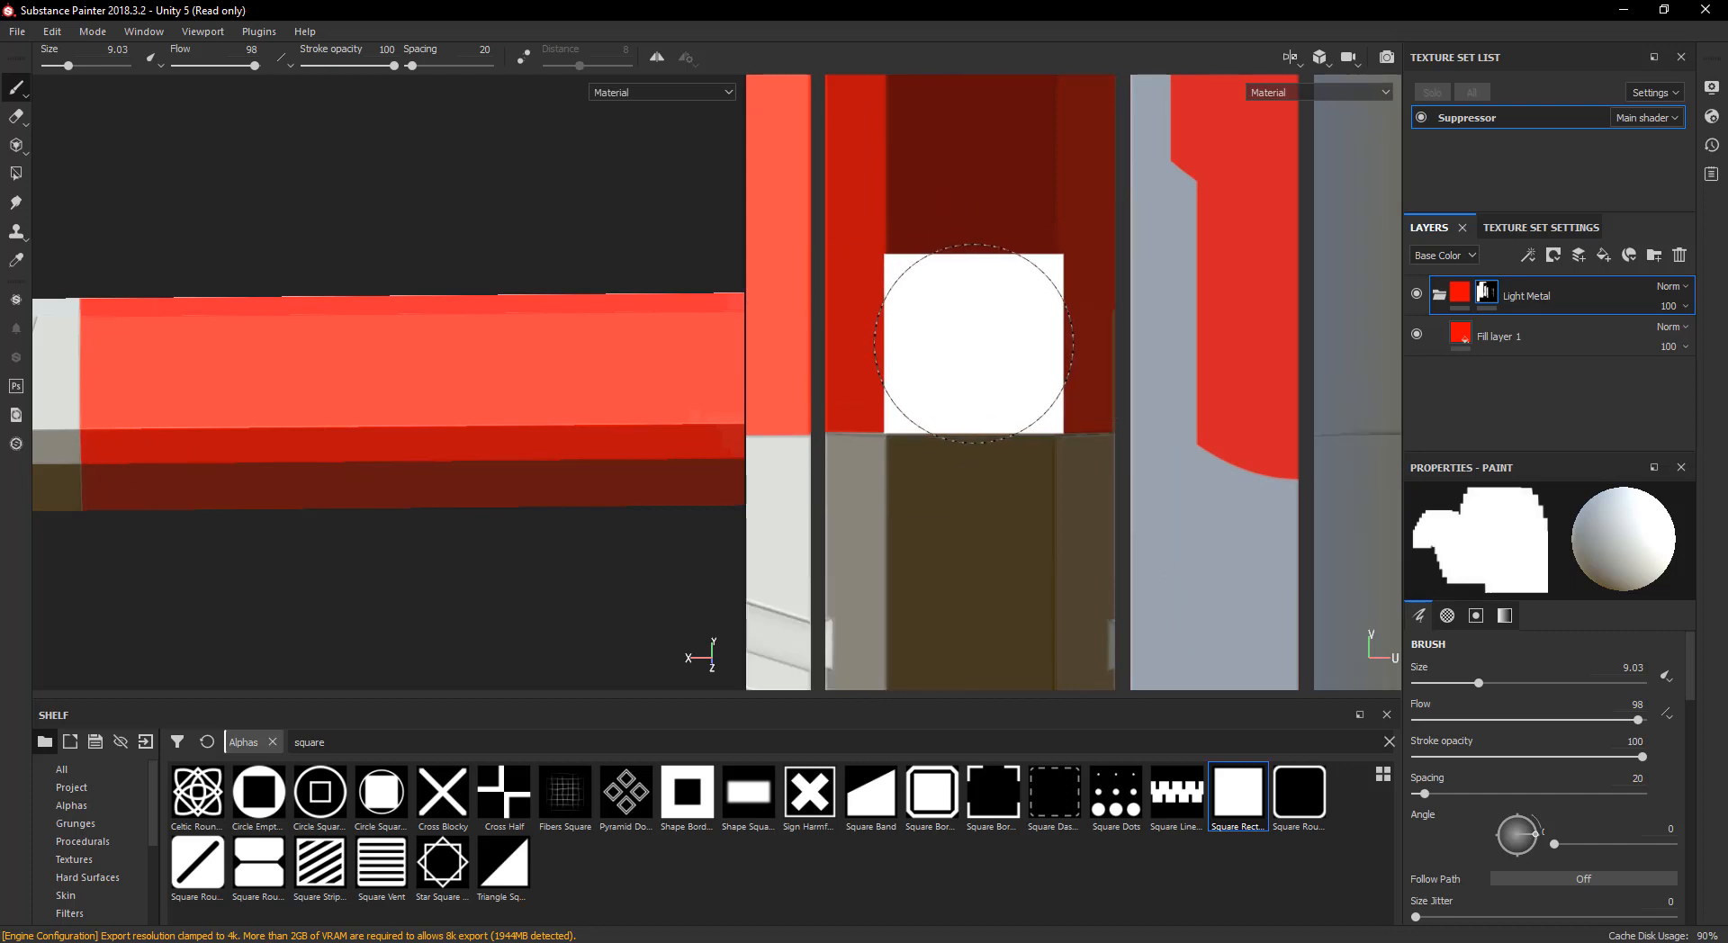
{"action": "middle_click_drag", "start_coordinate": [993, 311], "coordinate": [857, 432], "text": "alt"}
{"action": "scroll", "coordinate": [874, 408], "scroll_direction": "down", "scroll_amount": 2}
{"action": "scroll", "coordinate": [864, 414], "scroll_direction": "down", "scroll_amount": 2}
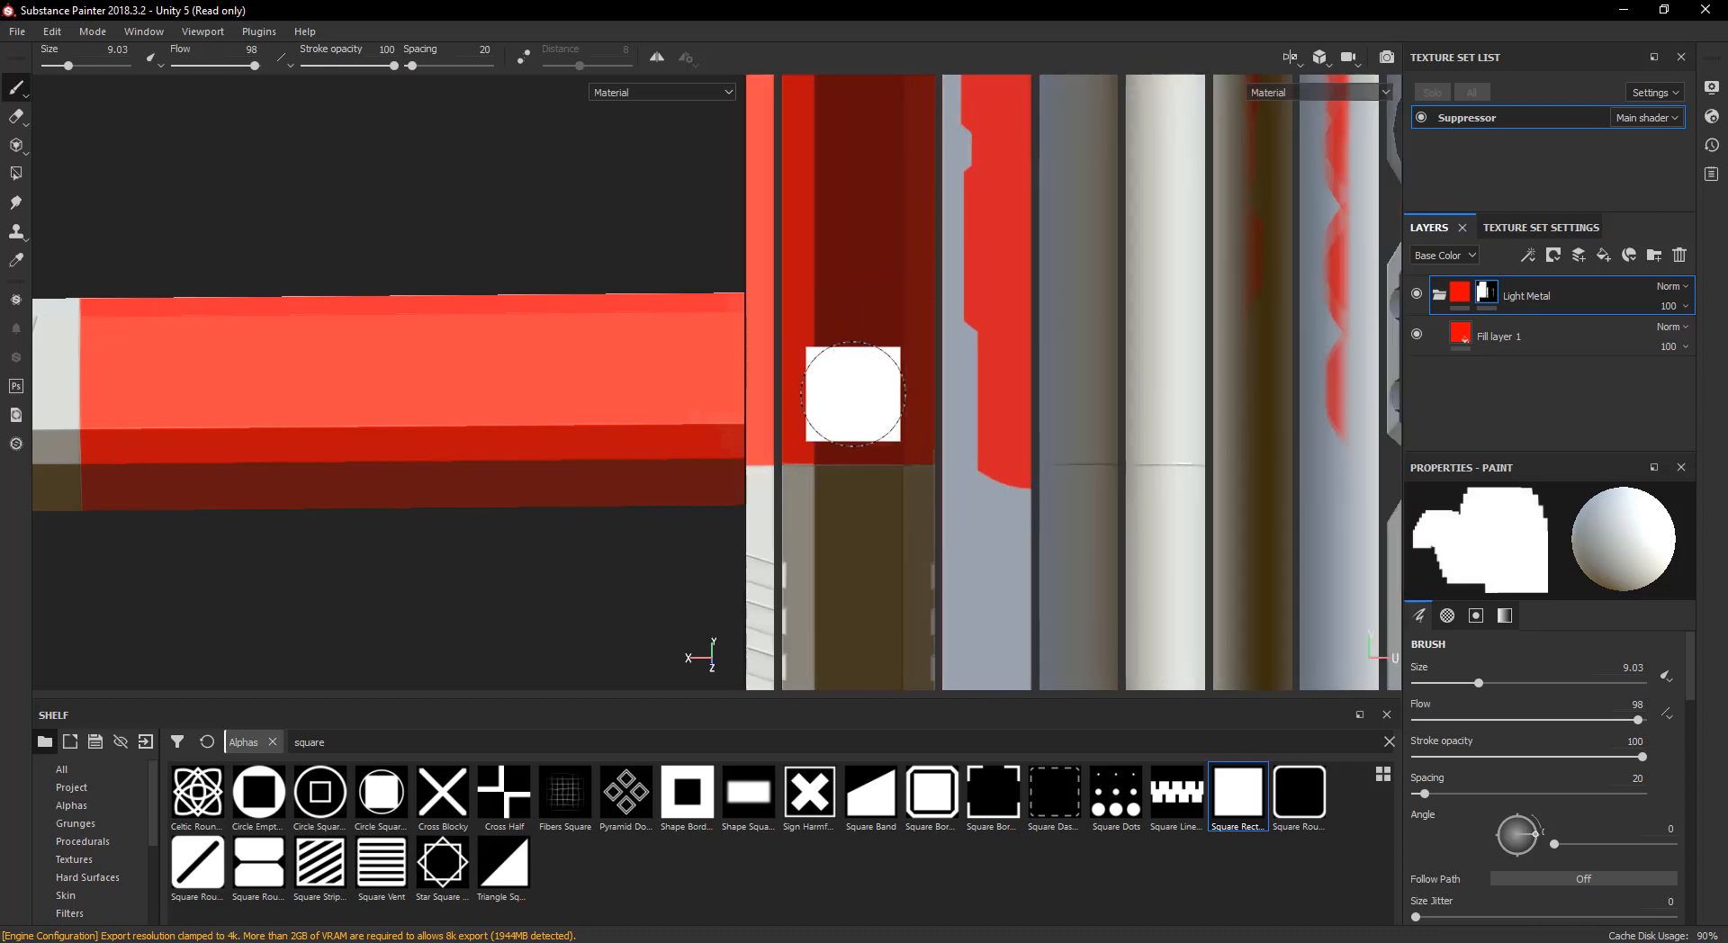
- Examine the silencer and its UV layout for body faces that still need masking
{"action": "scroll", "coordinate": [505, 459], "scroll_direction": "down", "scroll_amount": 3}
{"action": "left_click_drag", "start_coordinate": [573, 478], "coordinate": [608, 453], "text": "alt"}
{"action": "scroll", "coordinate": [1159, 378], "scroll_direction": "down", "scroll_amount": 2}
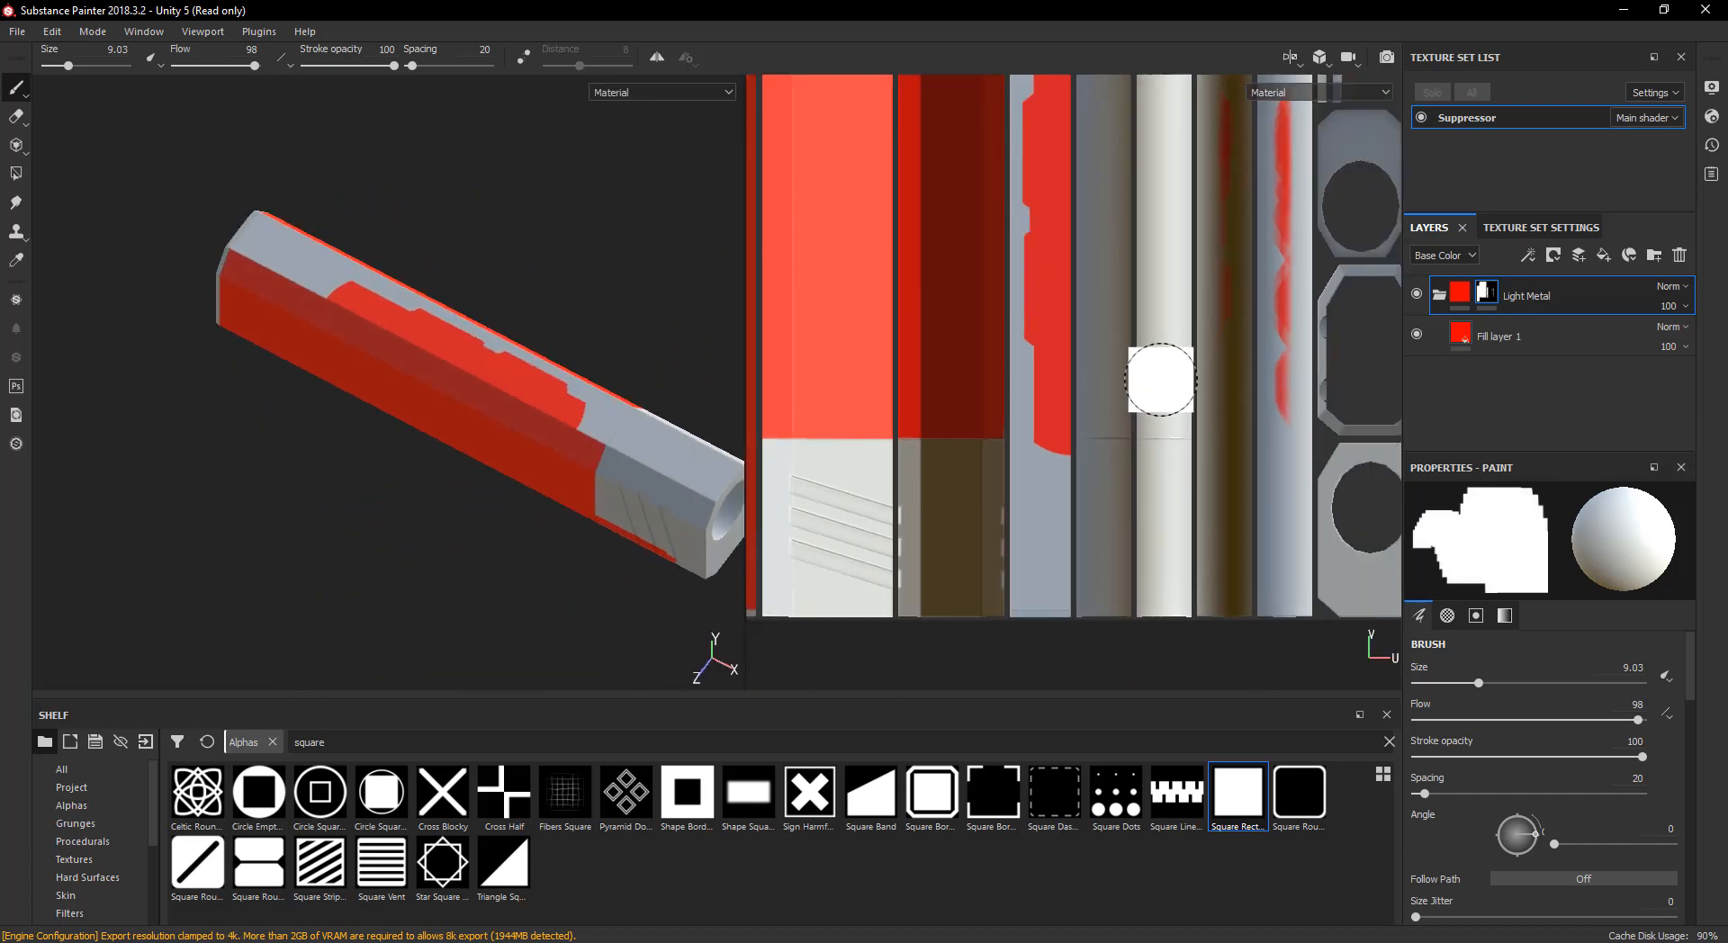
{"action": "middle_click_drag", "start_coordinate": [1158, 378], "coordinate": [1111, 570], "text": "alt"}
{"action": "scroll", "coordinate": [1099, 447], "scroll_direction": "down", "scroll_amount": 2}
{"action": "mouse_move", "coordinate": [1099, 449]}
{"action": "middle_mouse_down", "text": "alt"}
{"action": "mouse_move", "coordinate": [1091, 530]}
{"action": "mouse_move", "coordinate": [1011, 324]}
{"action": "middle_mouse_up", "text": "alt"}
{"action": "scroll", "coordinate": [1017, 385], "scroll_direction": "up", "scroll_amount": 2}
{"action": "scroll", "coordinate": [1017, 385], "scroll_direction": "up", "scroll_amount": 2}
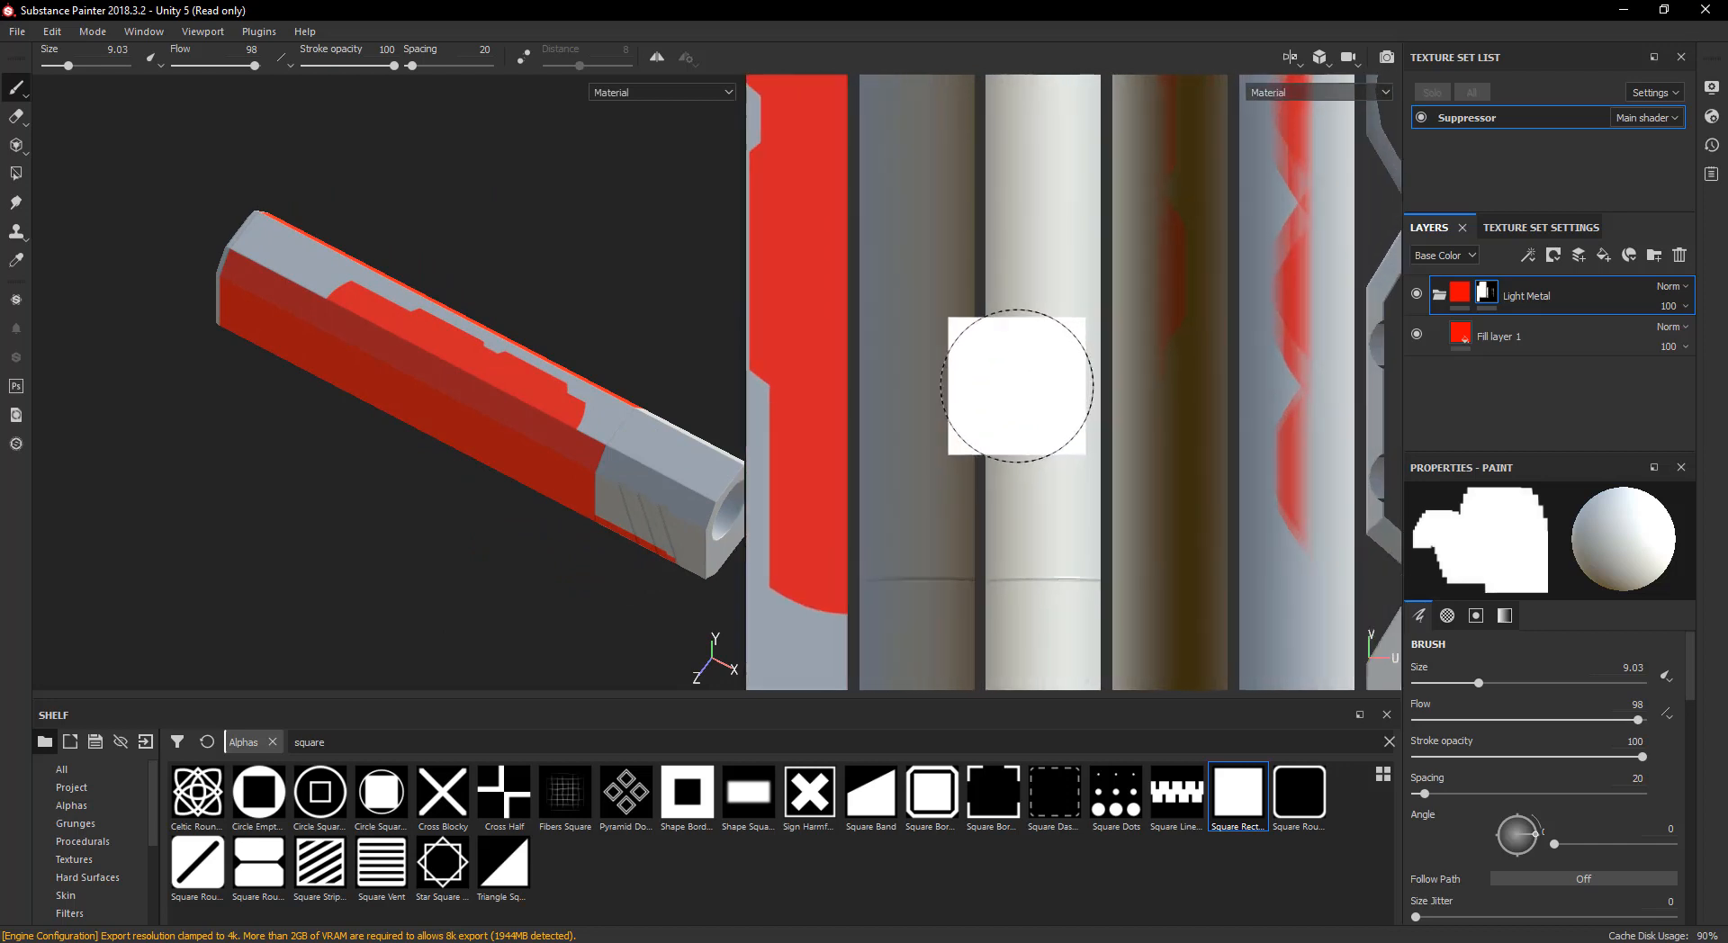
{"action": "mouse_move", "coordinate": [1002, 432]}
{"action": "middle_mouse_down", "text": "alt"}
{"action": "mouse_move", "coordinate": [1099, 243]}
{"action": "mouse_move", "coordinate": [1192, 517]}
{"action": "mouse_move", "coordinate": [1239, 494]}
{"action": "middle_mouse_up", "text": "alt"}
{"action": "scroll", "coordinate": [956, 290], "scroll_direction": "down", "scroll_amount": 1}
{"action": "scroll", "coordinate": [965, 290], "scroll_direction": "down", "scroll_amount": 3}
{"action": "scroll", "coordinate": [1231, 487], "scroll_direction": "down", "scroll_amount": 4}
{"action": "scroll", "coordinate": [1199, 418], "scroll_direction": "down", "scroll_amount": 2}
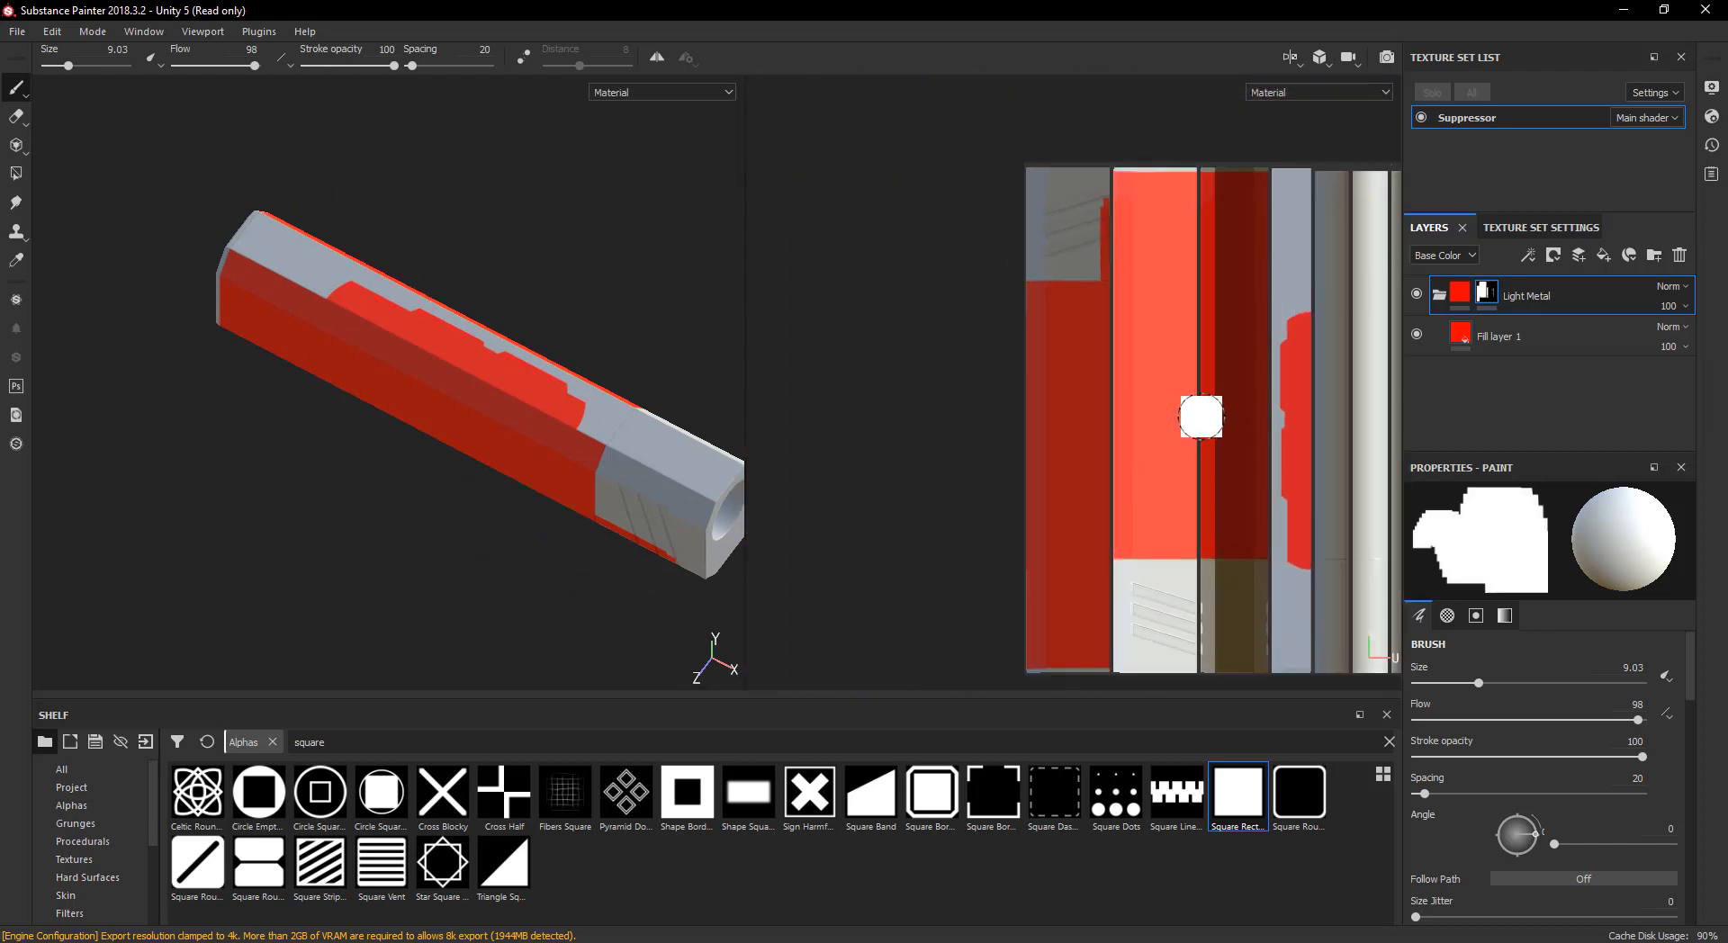
- Paint a full-width mask strip at the body seam of the partly painted grey UV island
{"action": "middle_click_drag", "start_coordinate": [1184, 394], "coordinate": [852, 419], "text": "alt"}
{"action": "left_click_drag", "start_coordinate": [594, 409], "coordinate": [630, 468], "text": "alt"}
{"action": "scroll", "coordinate": [960, 409], "scroll_direction": "up", "scroll_amount": 2}
{"action": "middle_click_drag", "start_coordinate": [947, 296], "coordinate": [945, 487], "text": "alt"}
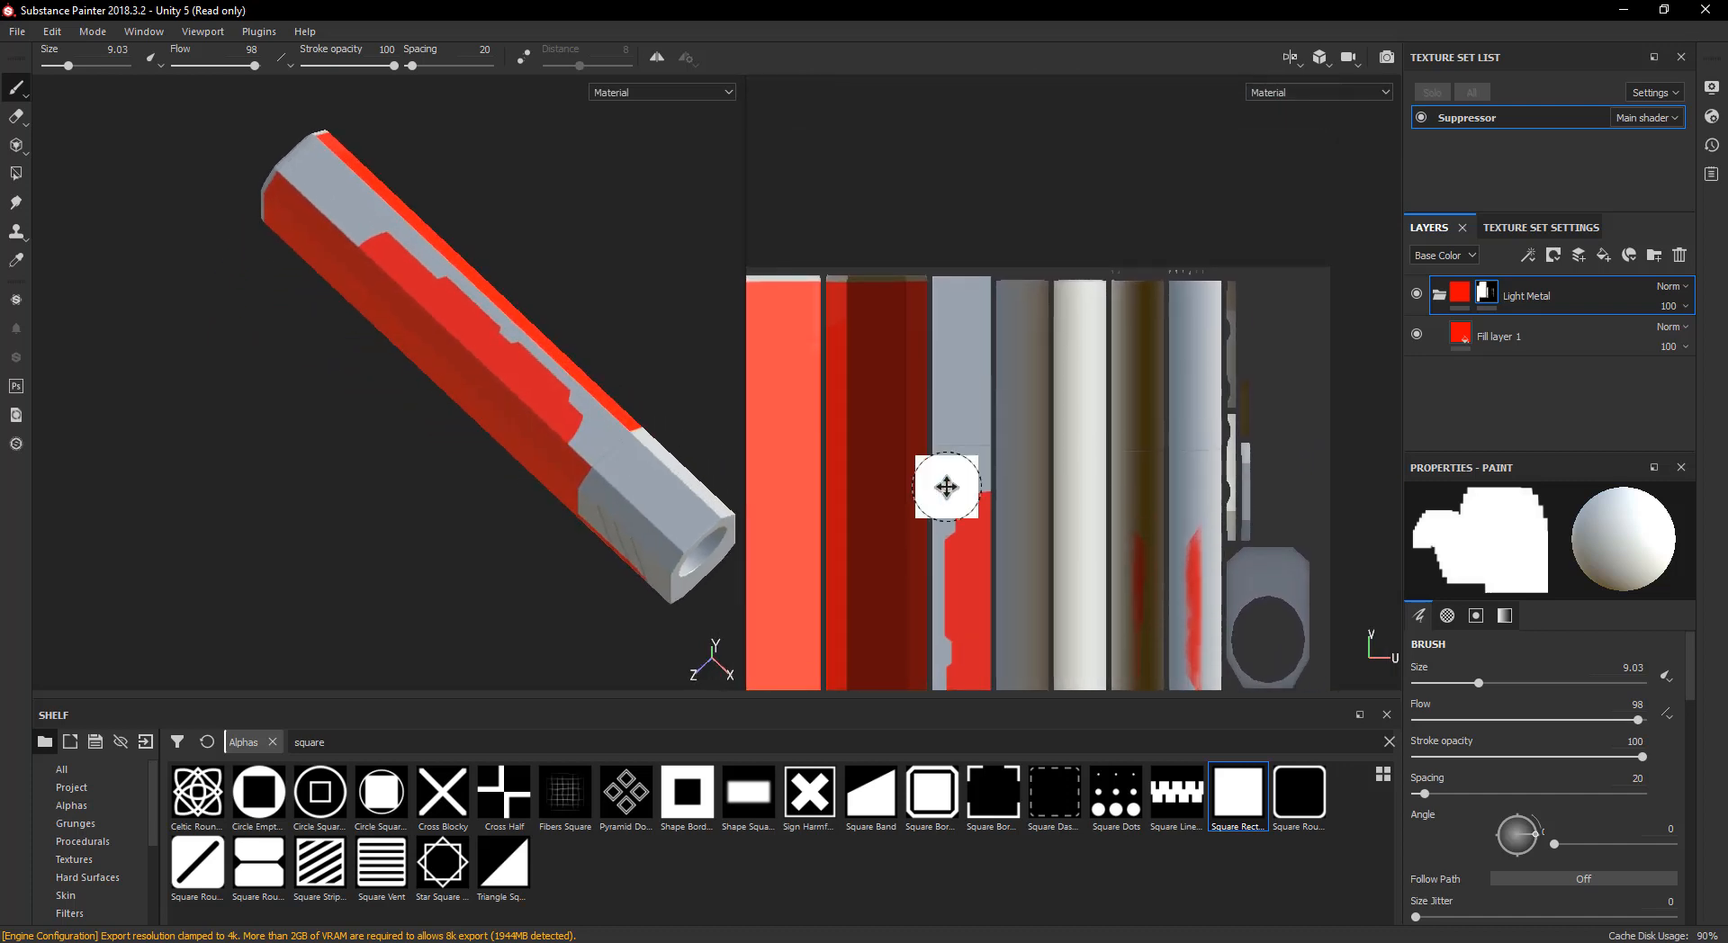
{"action": "scroll", "coordinate": [956, 524], "scroll_direction": "up", "scroll_amount": 6}
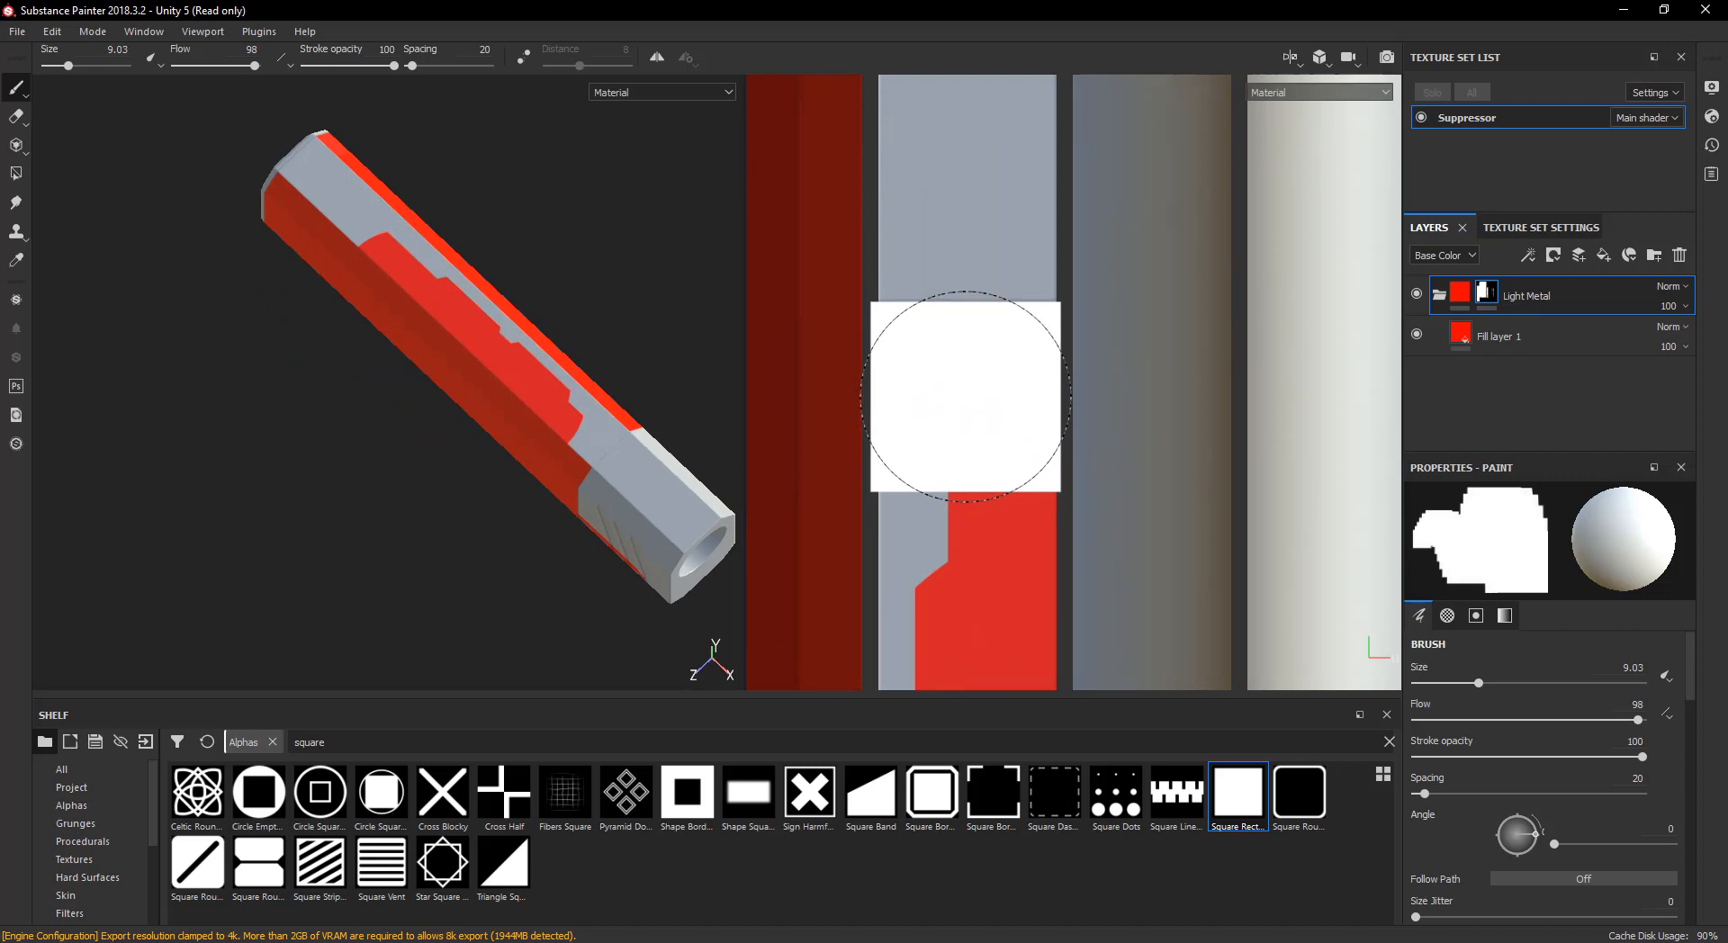
{"action": "scroll", "coordinate": [965, 399], "scroll_direction": "down", "scroll_amount": 2}
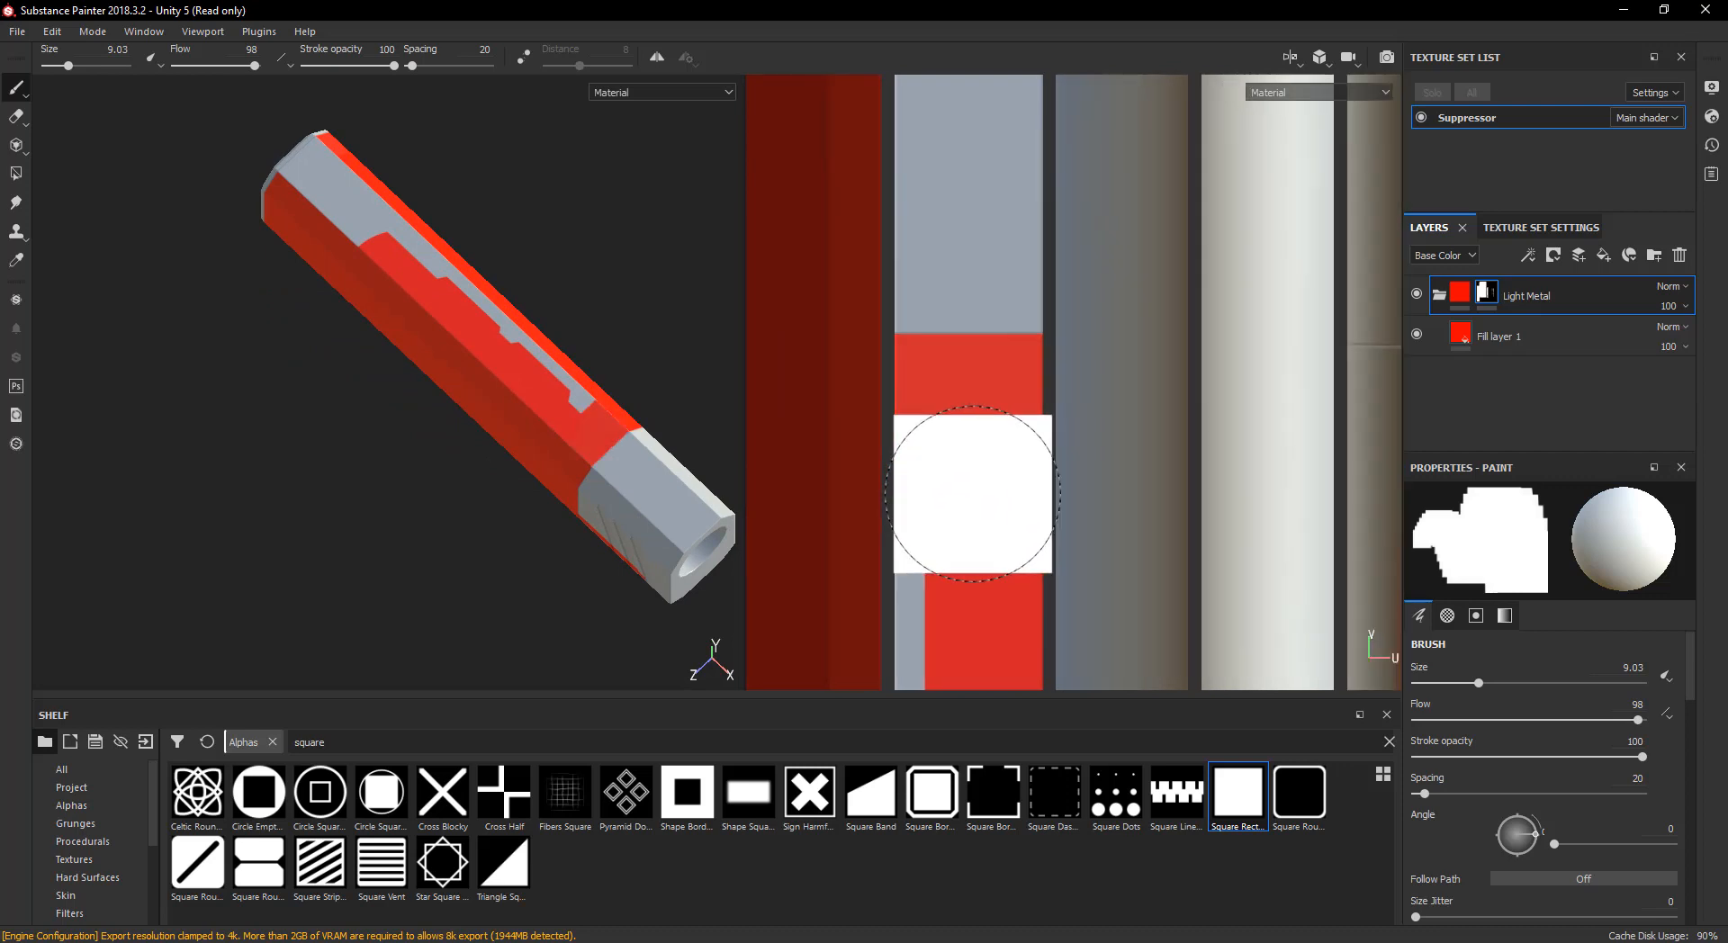
- Extend the mask along this grey island with a straight square brush stroke from the seam strip toward the far end
{"action": "middle_click_drag", "start_coordinate": [970, 477], "coordinate": [965, 293], "text": "alt"}
{"action": "scroll", "coordinate": [965, 292], "scroll_direction": "down", "scroll_amount": 2}
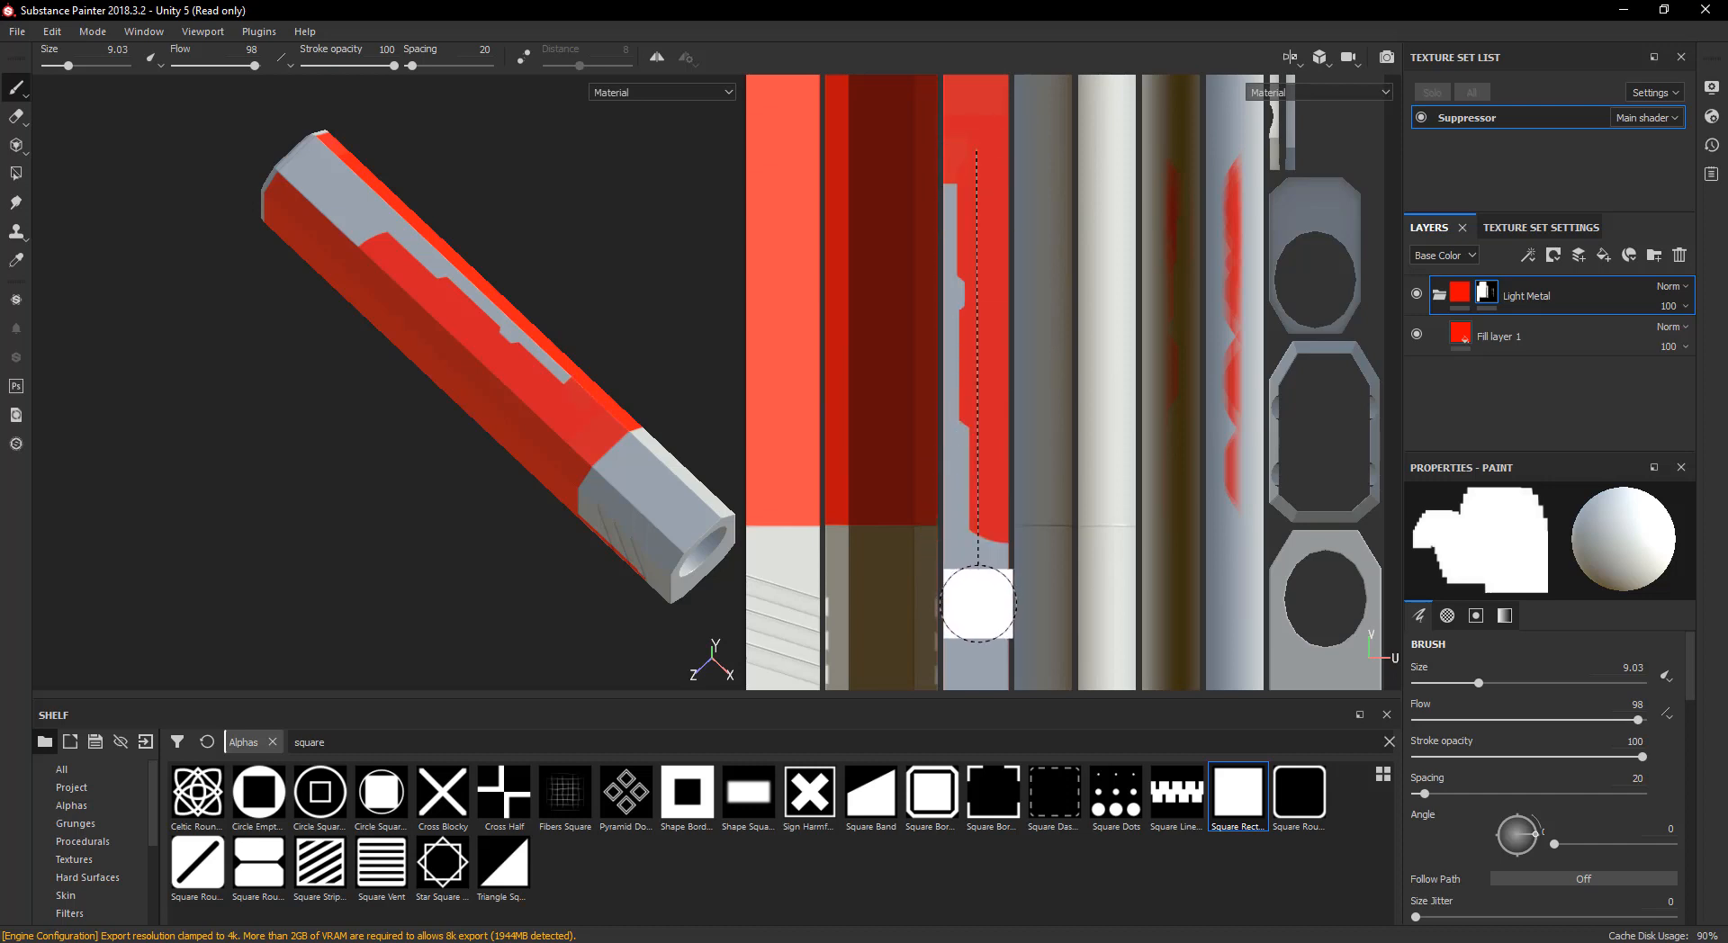
{"action": "key", "text": "shift"}
{"action": "left_click", "coordinate": [976, 606], "text": "shift"}
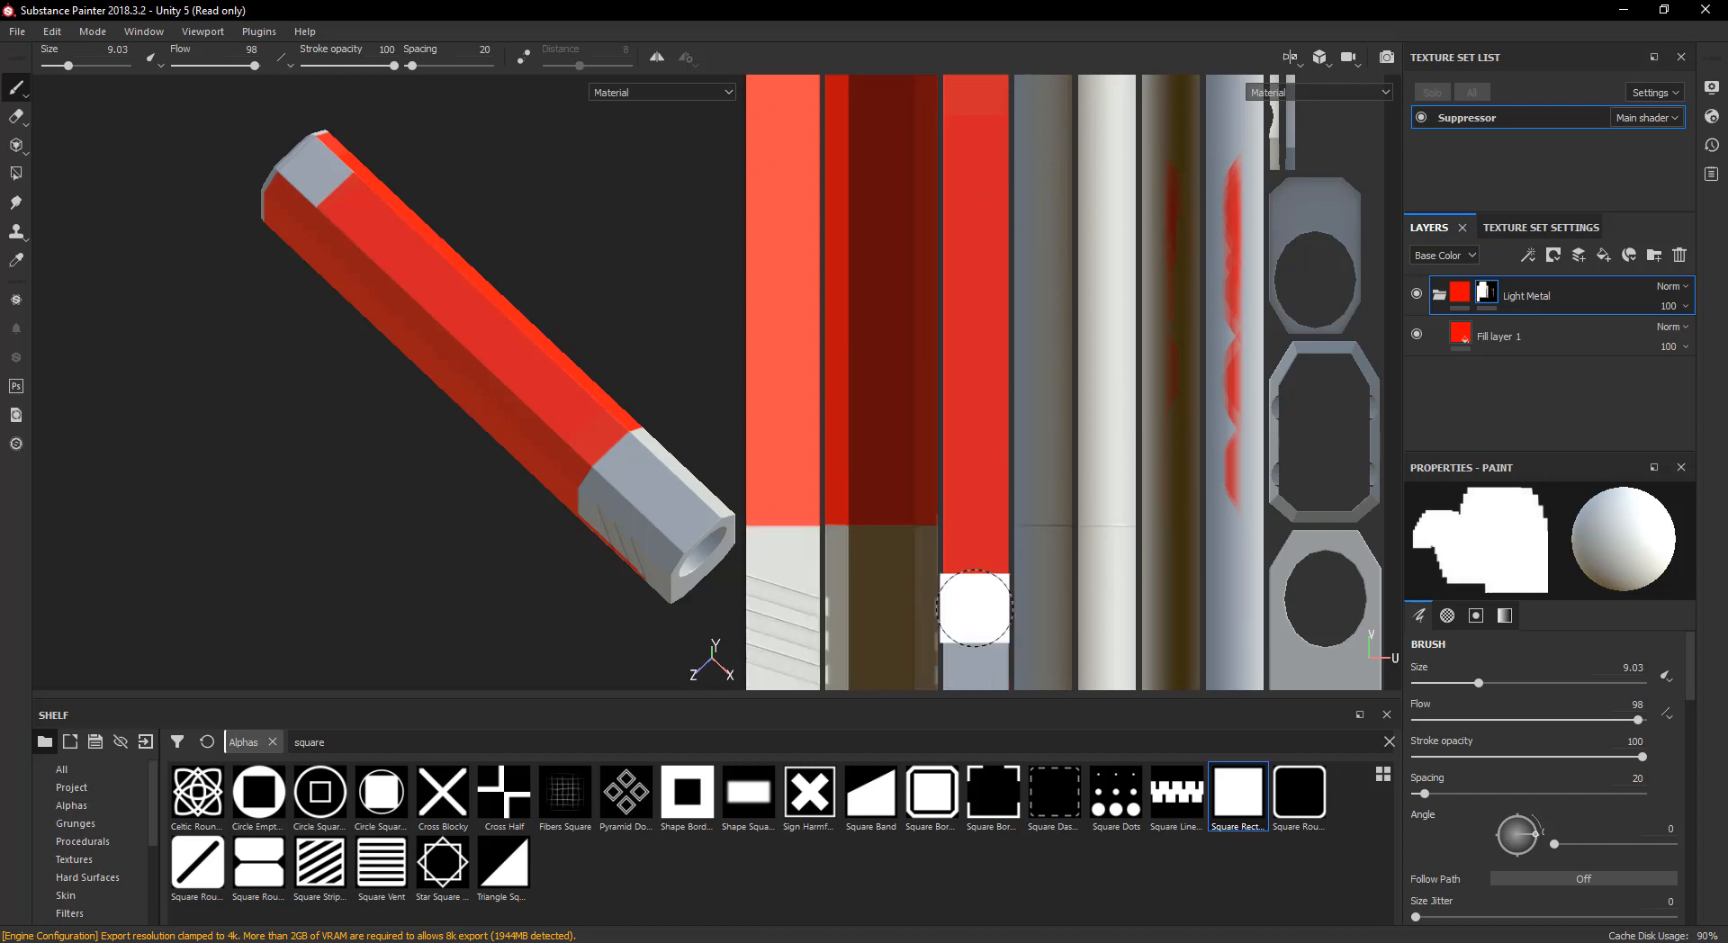
- Fill the unpainted gap near the island's far end, bringing the mask up to the end seam
{"action": "scroll", "coordinate": [963, 297], "scroll_direction": "up", "scroll_amount": 3}
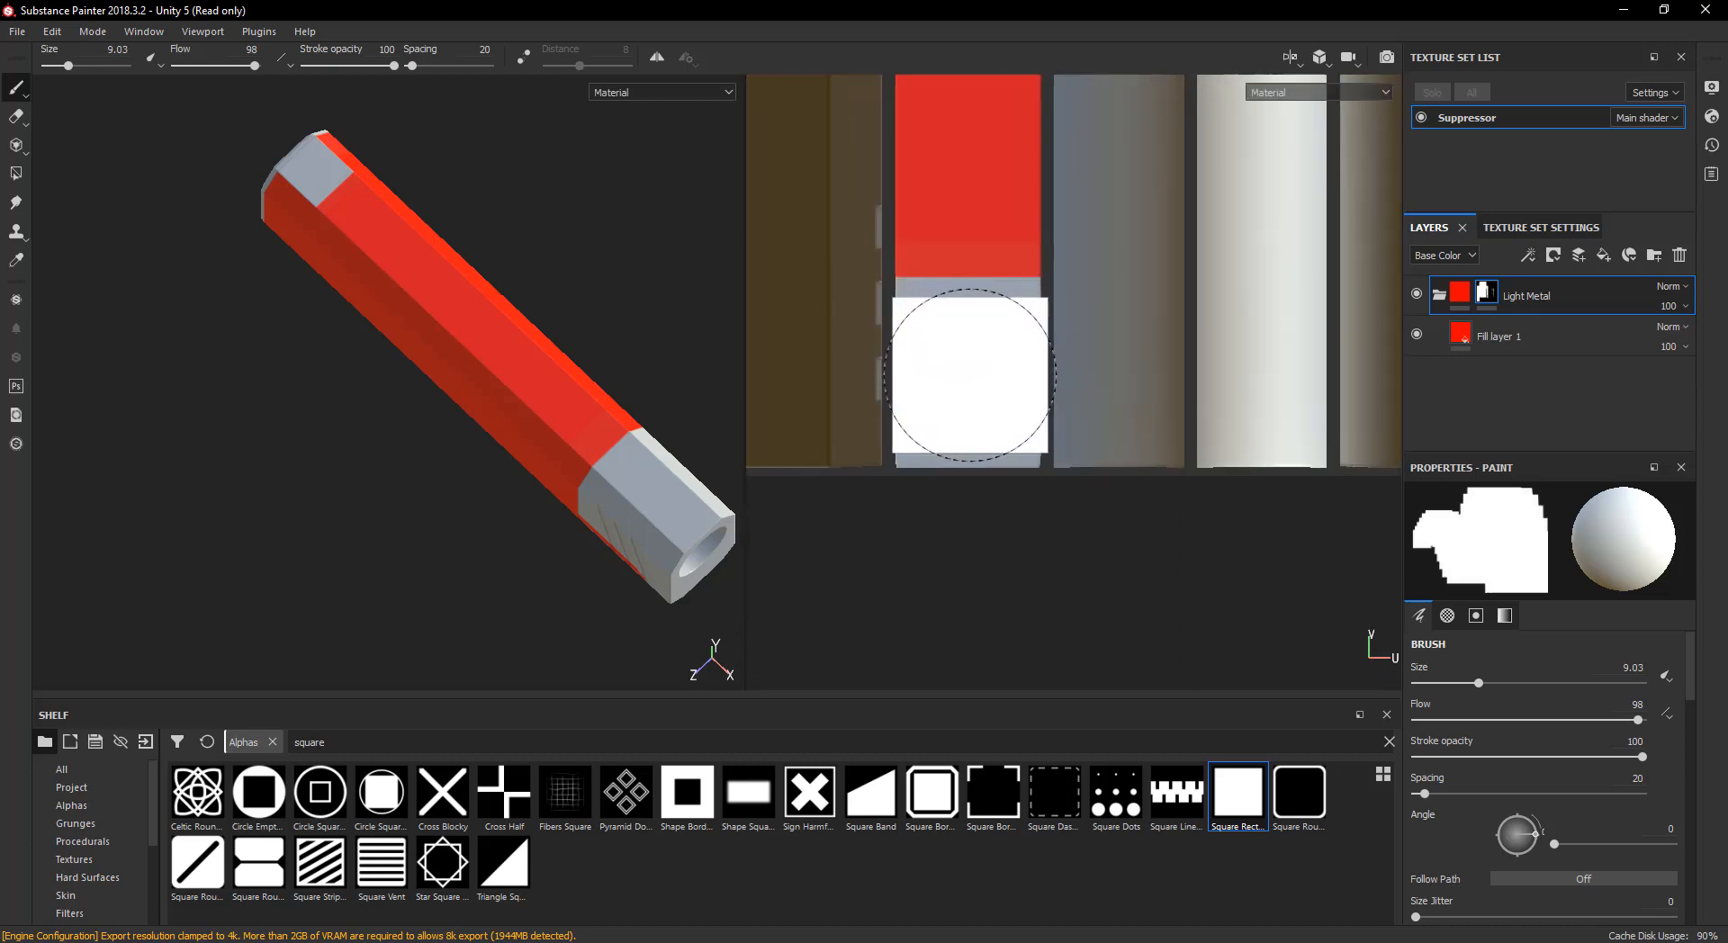
{"action": "left_click_drag", "start_coordinate": [969, 375], "coordinate": [963, 319]}
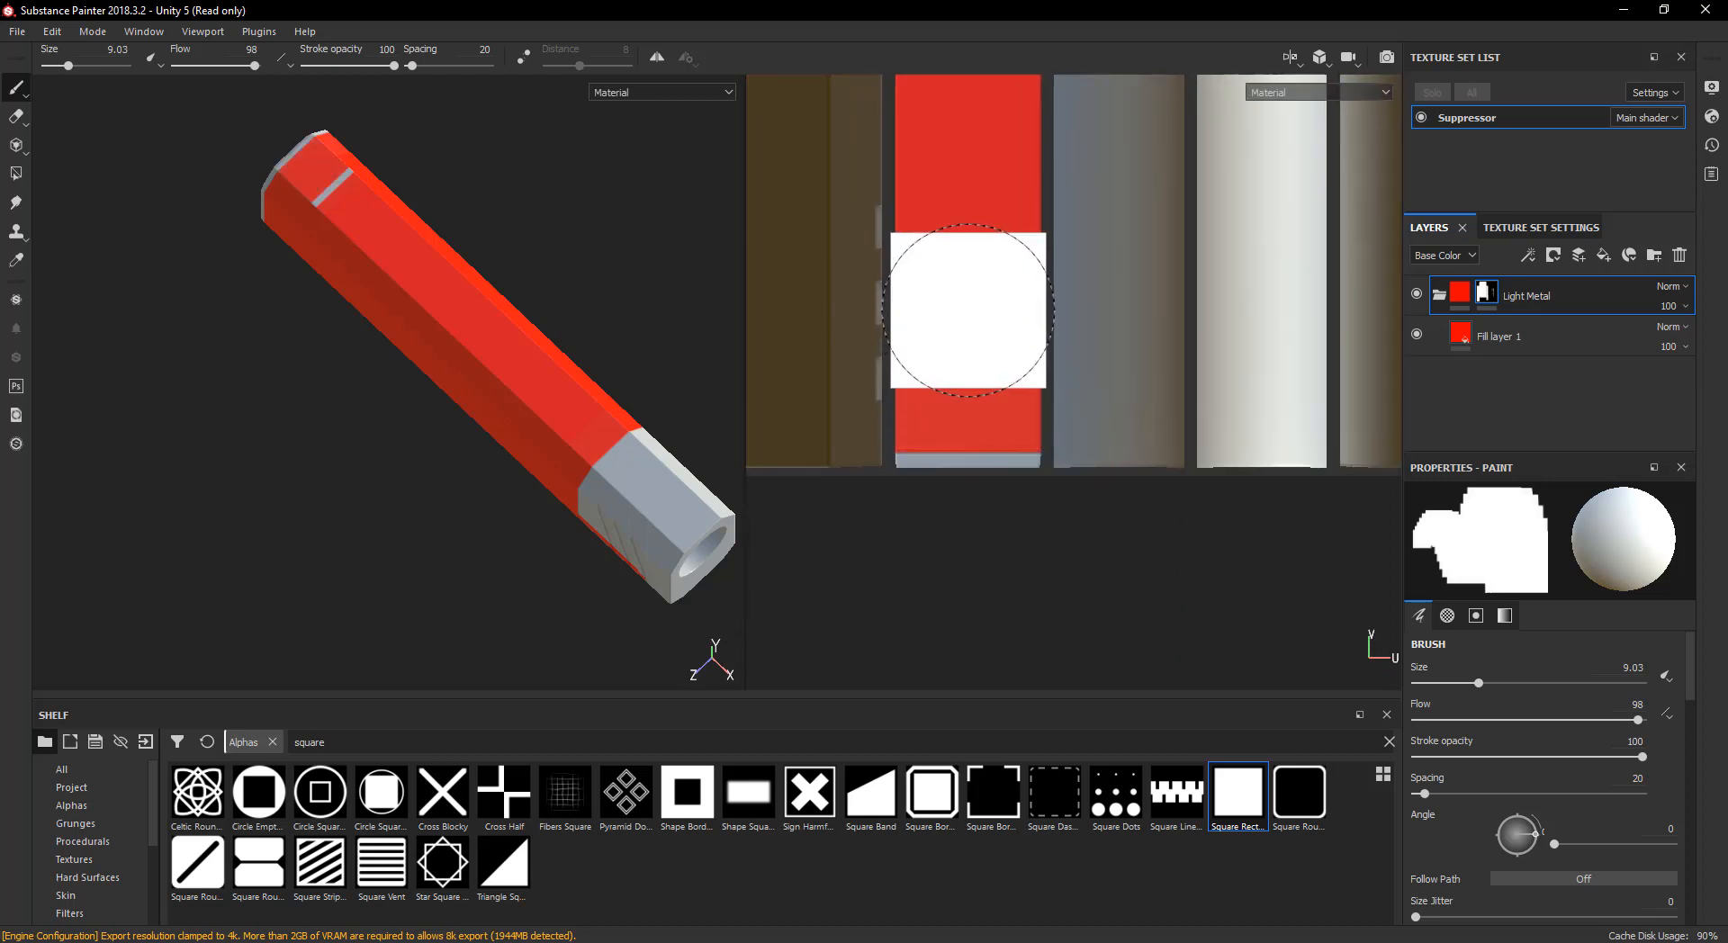
{"action": "left_click", "coordinate": [968, 311]}
- Switch the brush to black and erase the stray mask strip from the grooved muzzle section, aligned to the body seam
{"action": "scroll", "coordinate": [1102, 352], "scroll_direction": "down", "scroll_amount": 3}
{"action": "left_click_drag", "start_coordinate": [561, 408], "coordinate": [623, 357], "text": "alt"}
{"action": "scroll", "coordinate": [625, 461], "scroll_direction": "up", "scroll_amount": 3}
{"action": "mouse_move", "coordinate": [634, 519]}
{"action": "left_mouse_down", "text": "alt"}
{"action": "mouse_move", "coordinate": [667, 386]}
{"action": "mouse_move", "coordinate": [606, 401]}
{"action": "left_mouse_up", "text": "alt"}
{"action": "middle_click_drag", "start_coordinate": [606, 401], "coordinate": [549, 261], "text": "alt"}
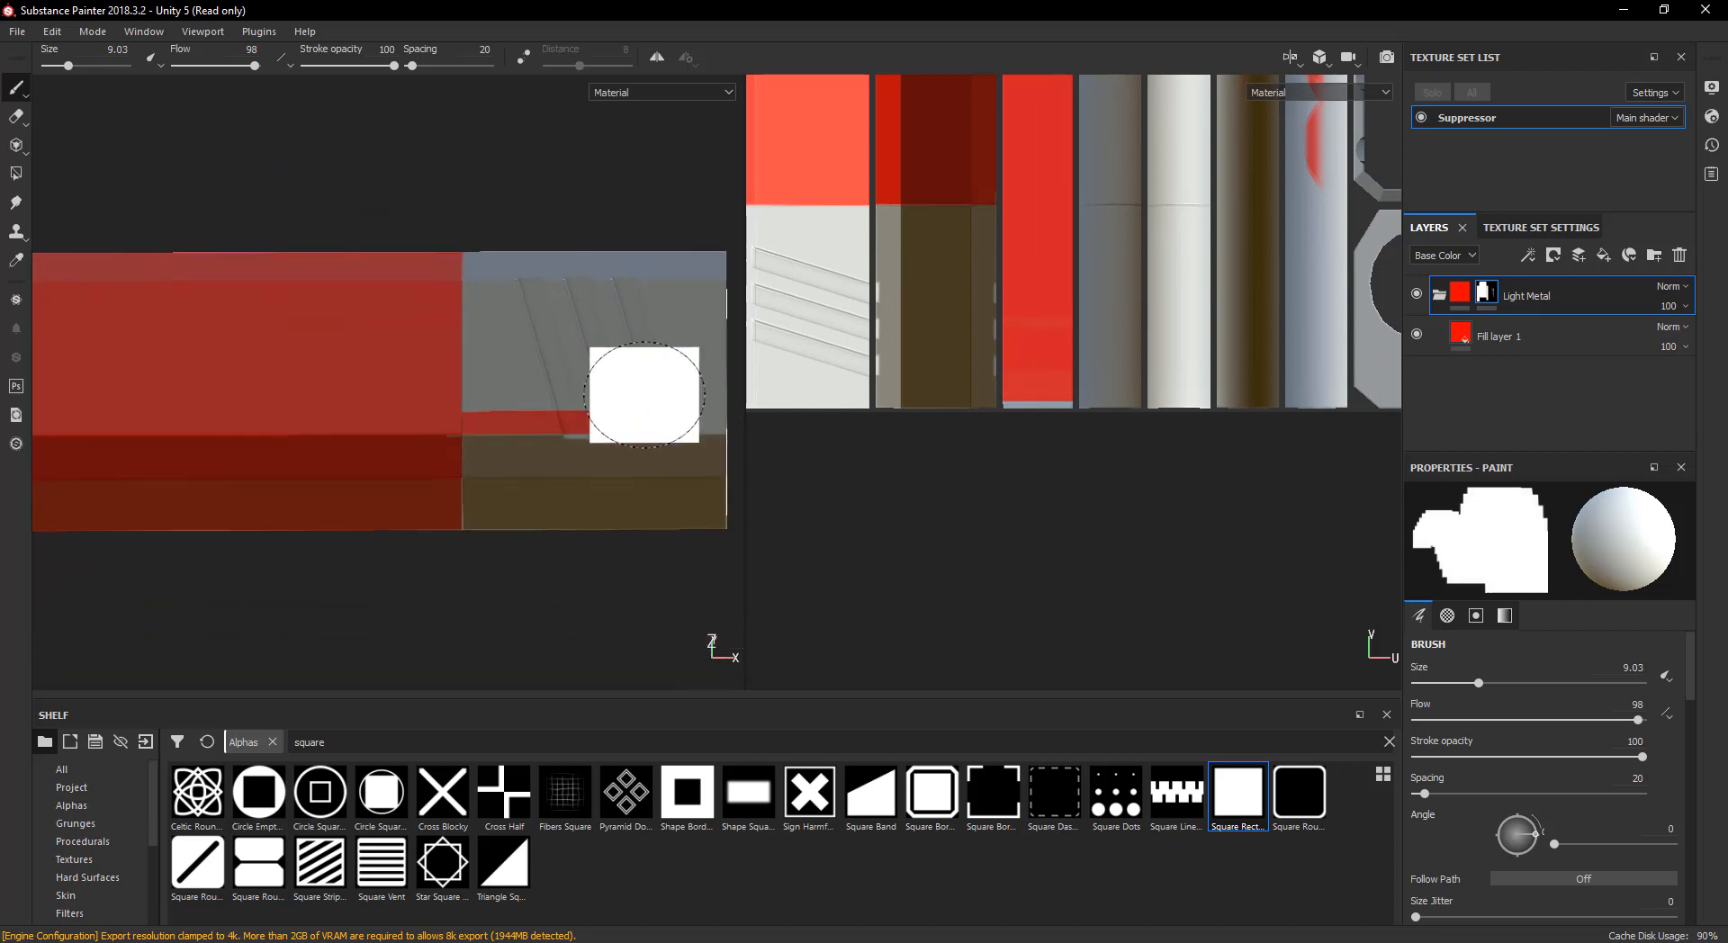
{"action": "key", "text": "x"}
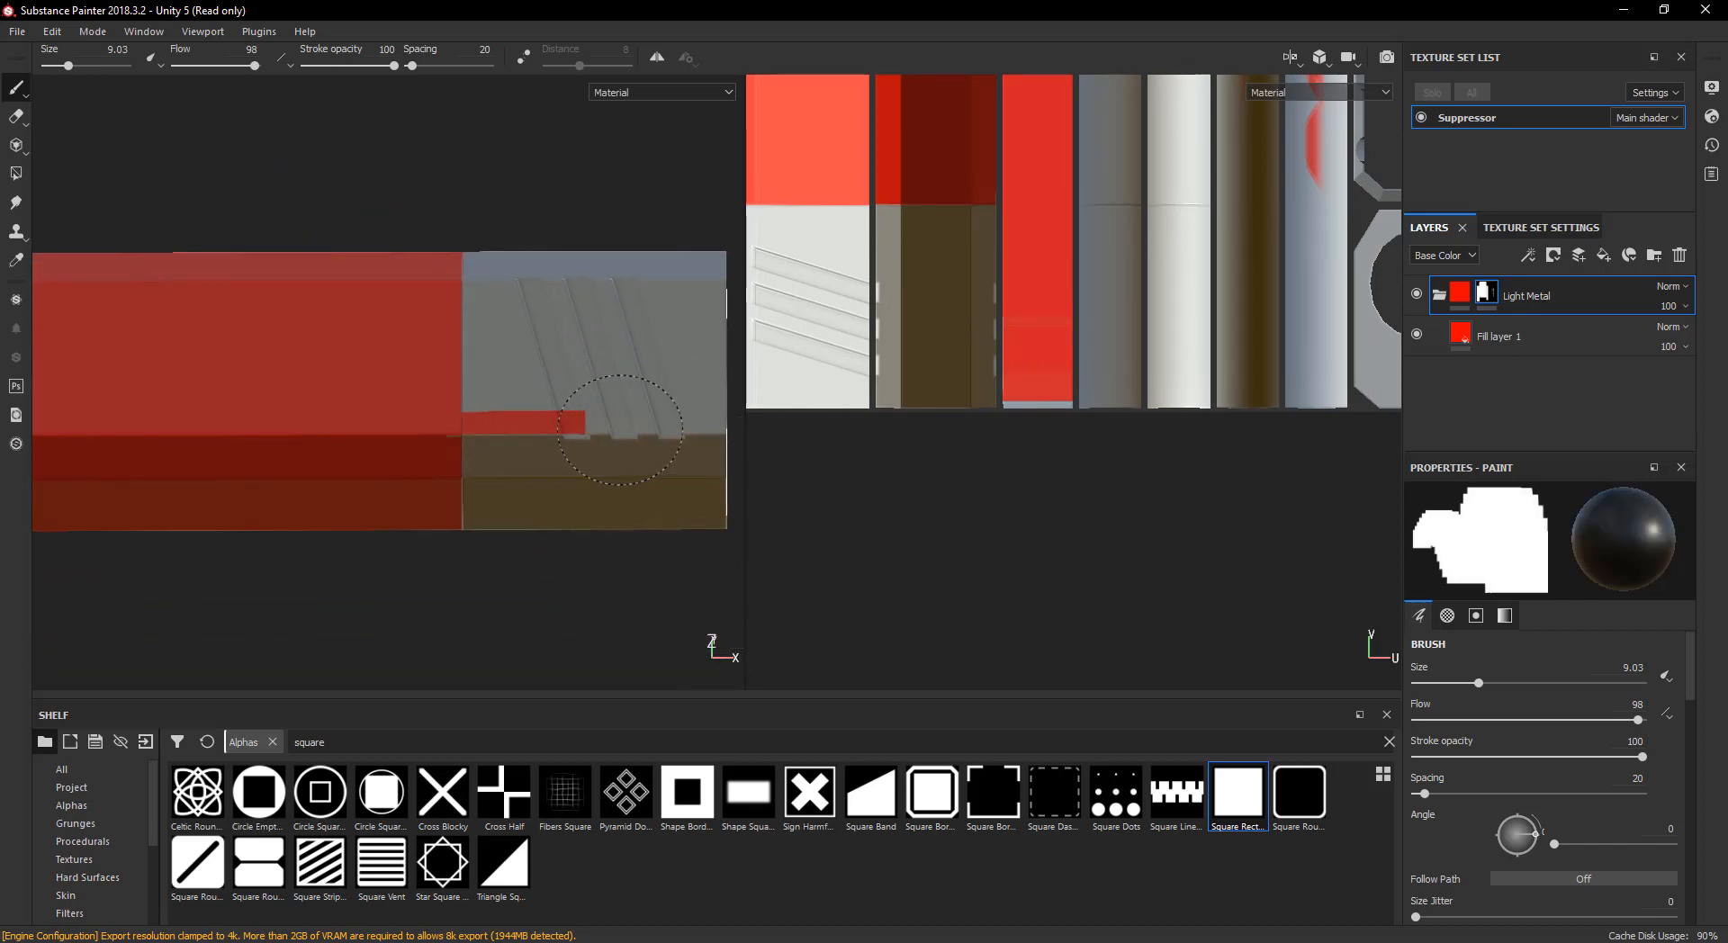
{"action": "left_click", "coordinate": [524, 424]}
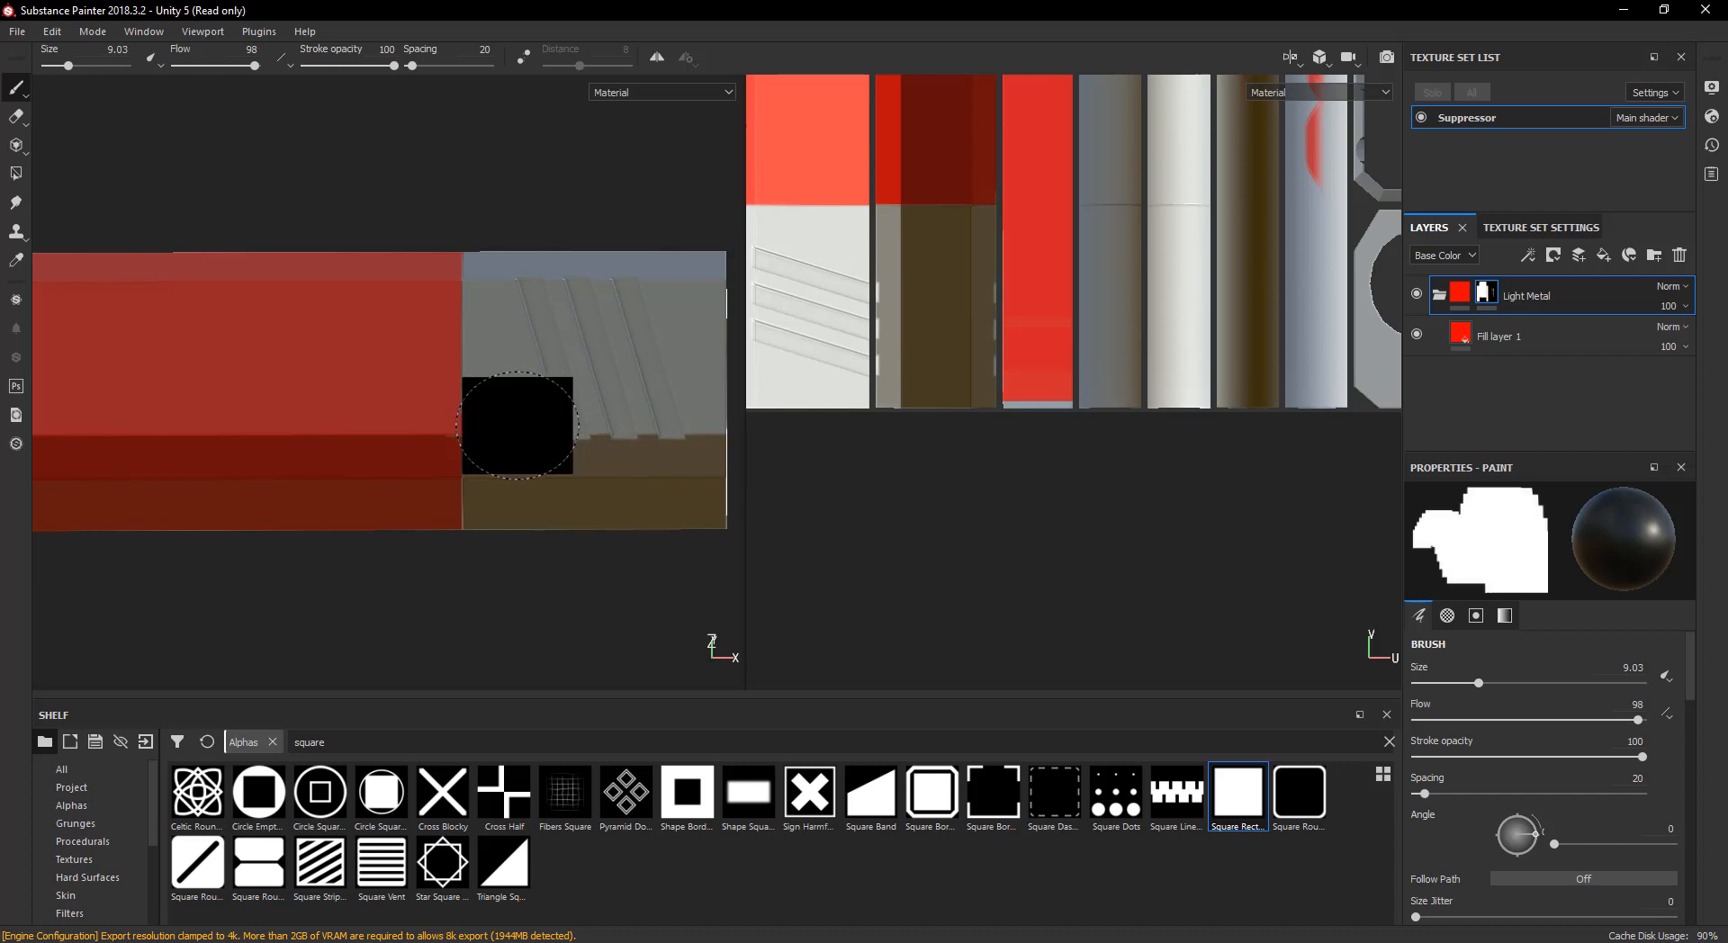
{"action": "scroll", "coordinate": [527, 491], "scroll_direction": "up", "scroll_amount": 3}
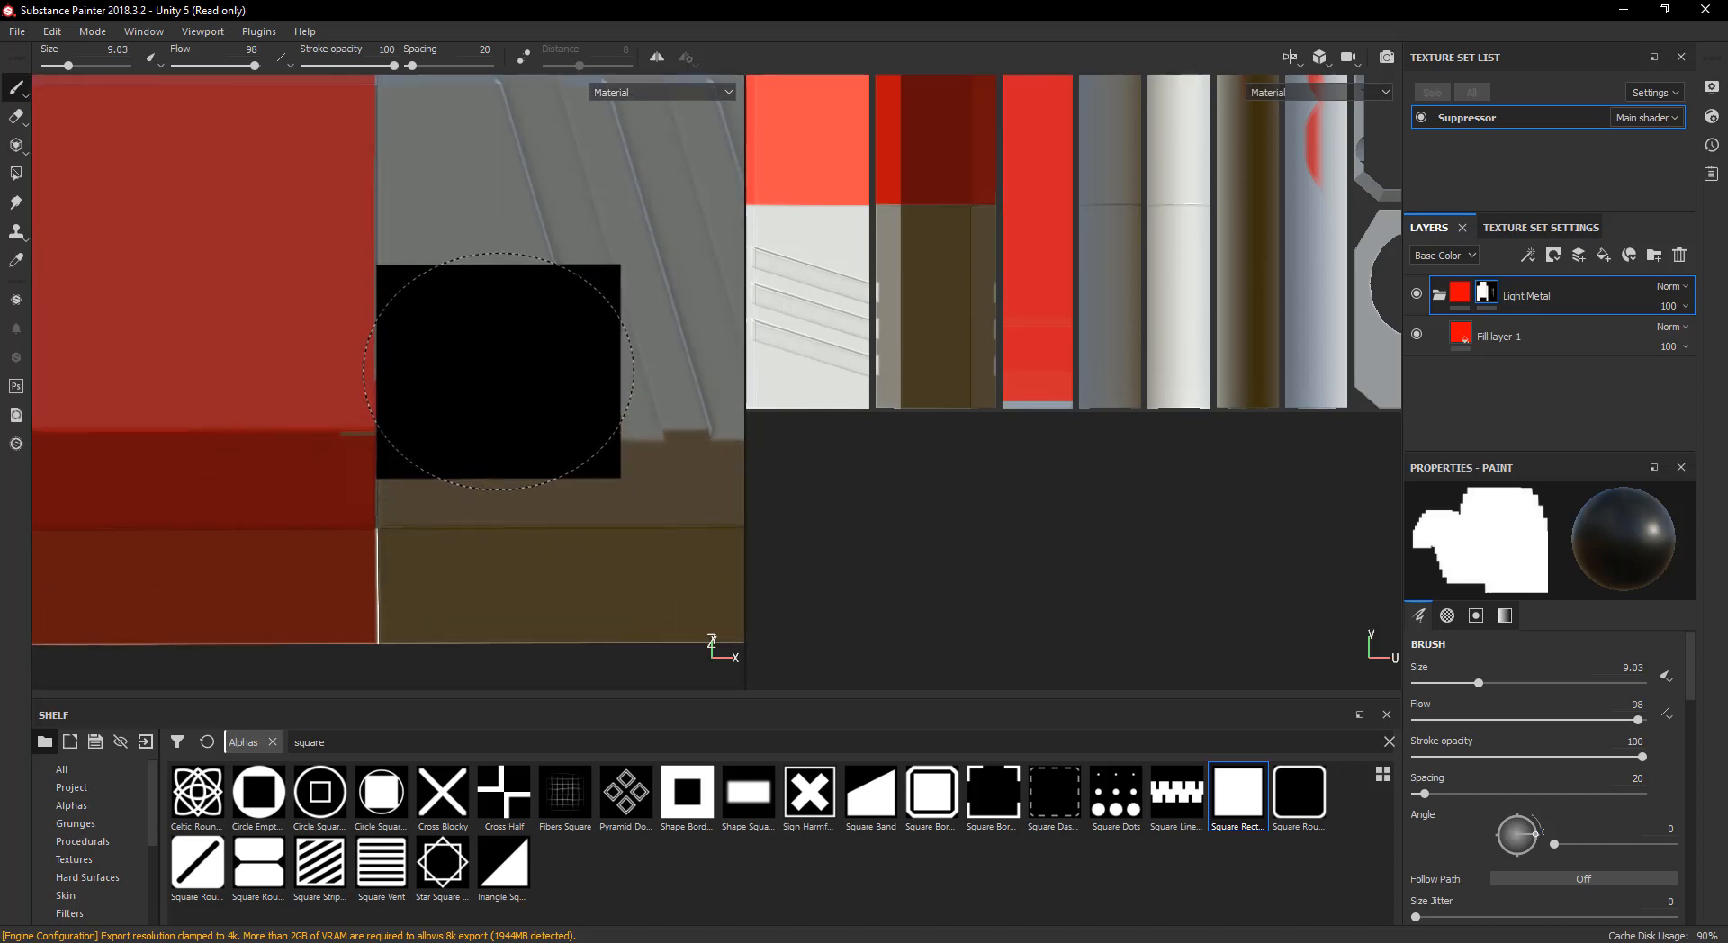
{"action": "left_click_drag", "start_coordinate": [497, 375], "coordinate": [501, 483], "text": "alt"}
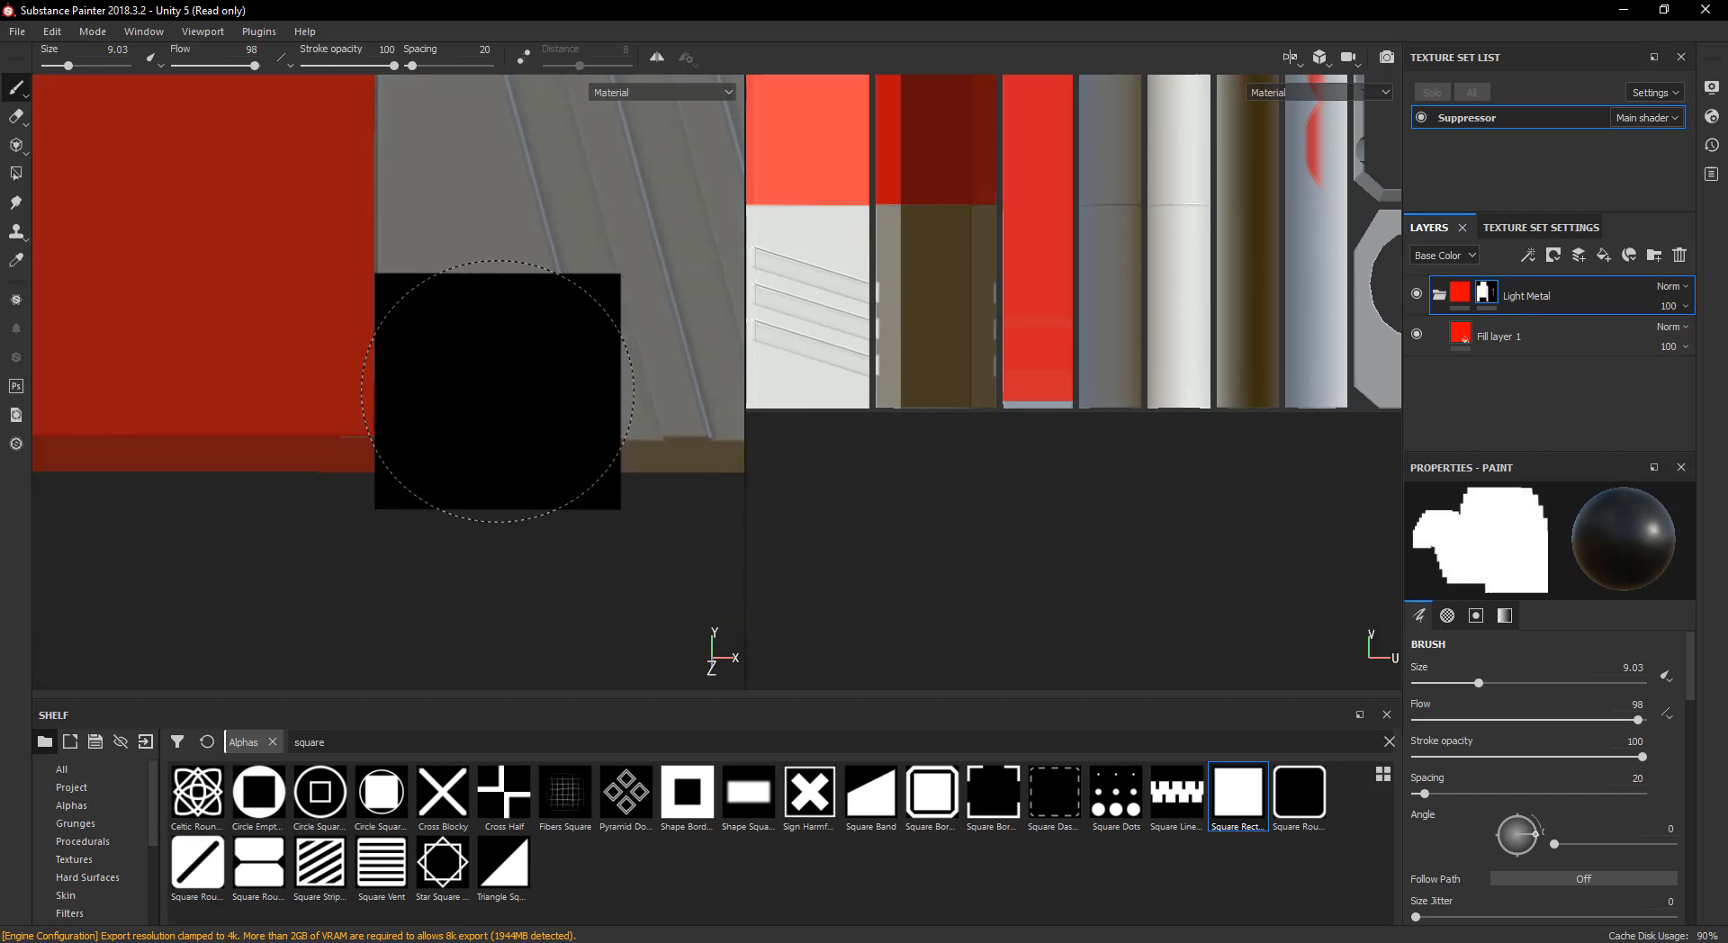
- Erase the leftover sliver of mask beside the body seam on the grooved section's island in the UV view
{"action": "scroll", "coordinate": [1078, 365], "scroll_direction": "down", "scroll_amount": 2}
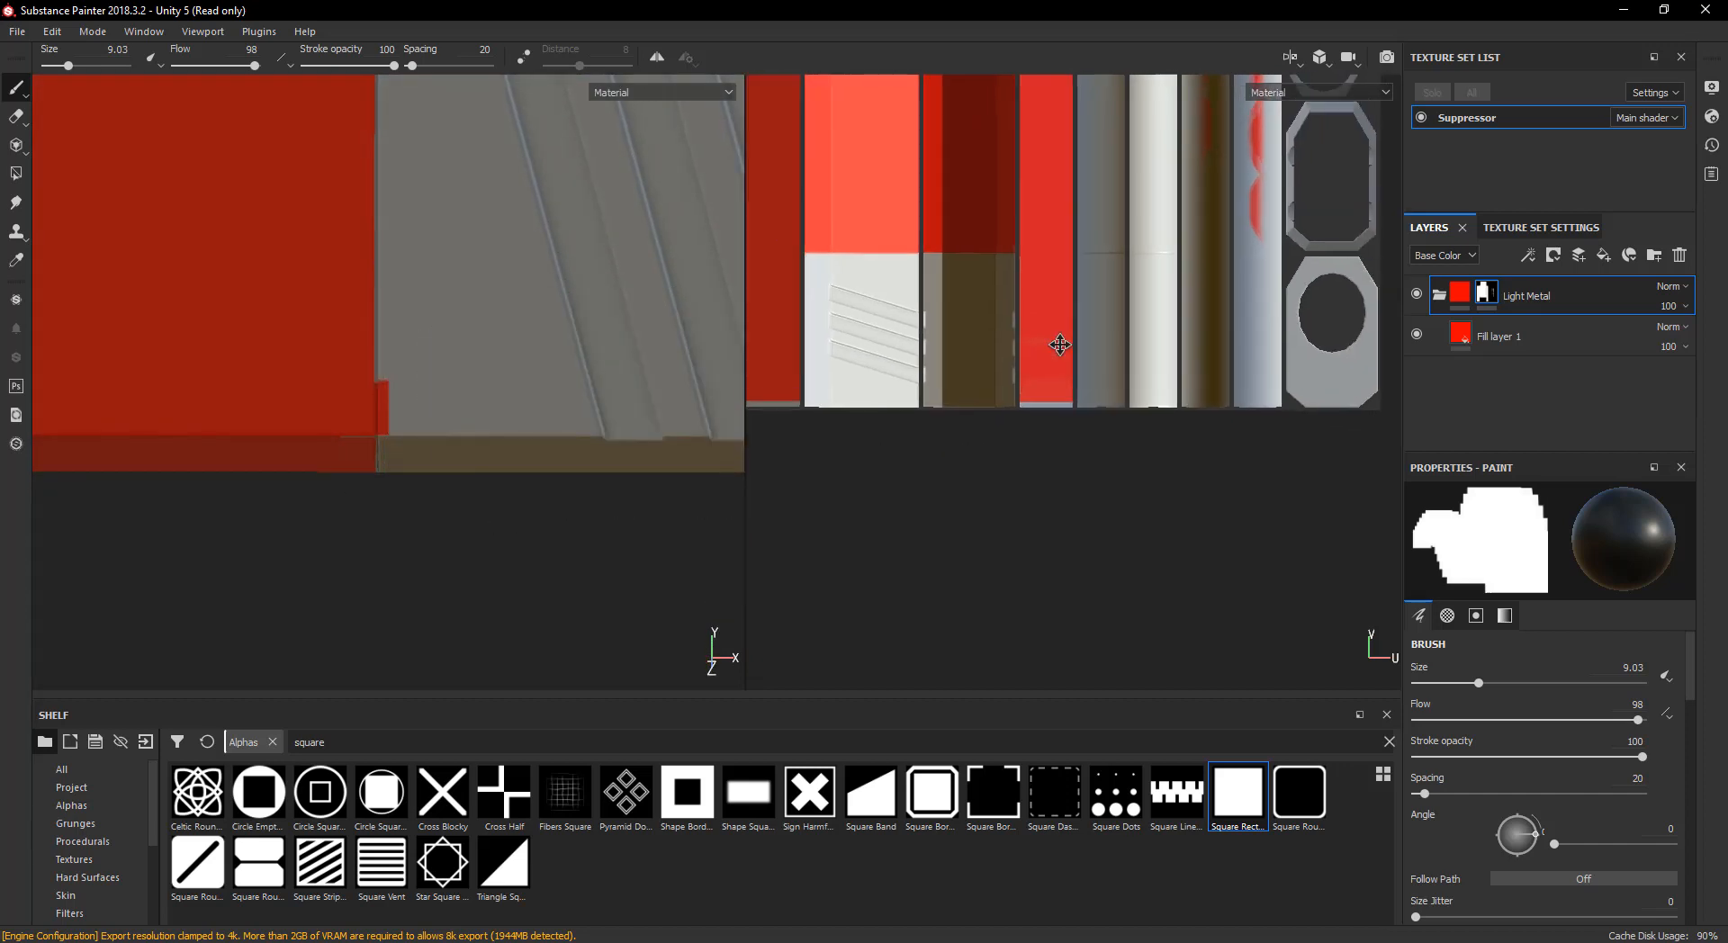
{"action": "middle_click_drag", "start_coordinate": [1068, 344], "coordinate": [960, 591], "text": "alt"}
{"action": "scroll", "coordinate": [1017, 432], "scroll_direction": "down", "scroll_amount": 2}
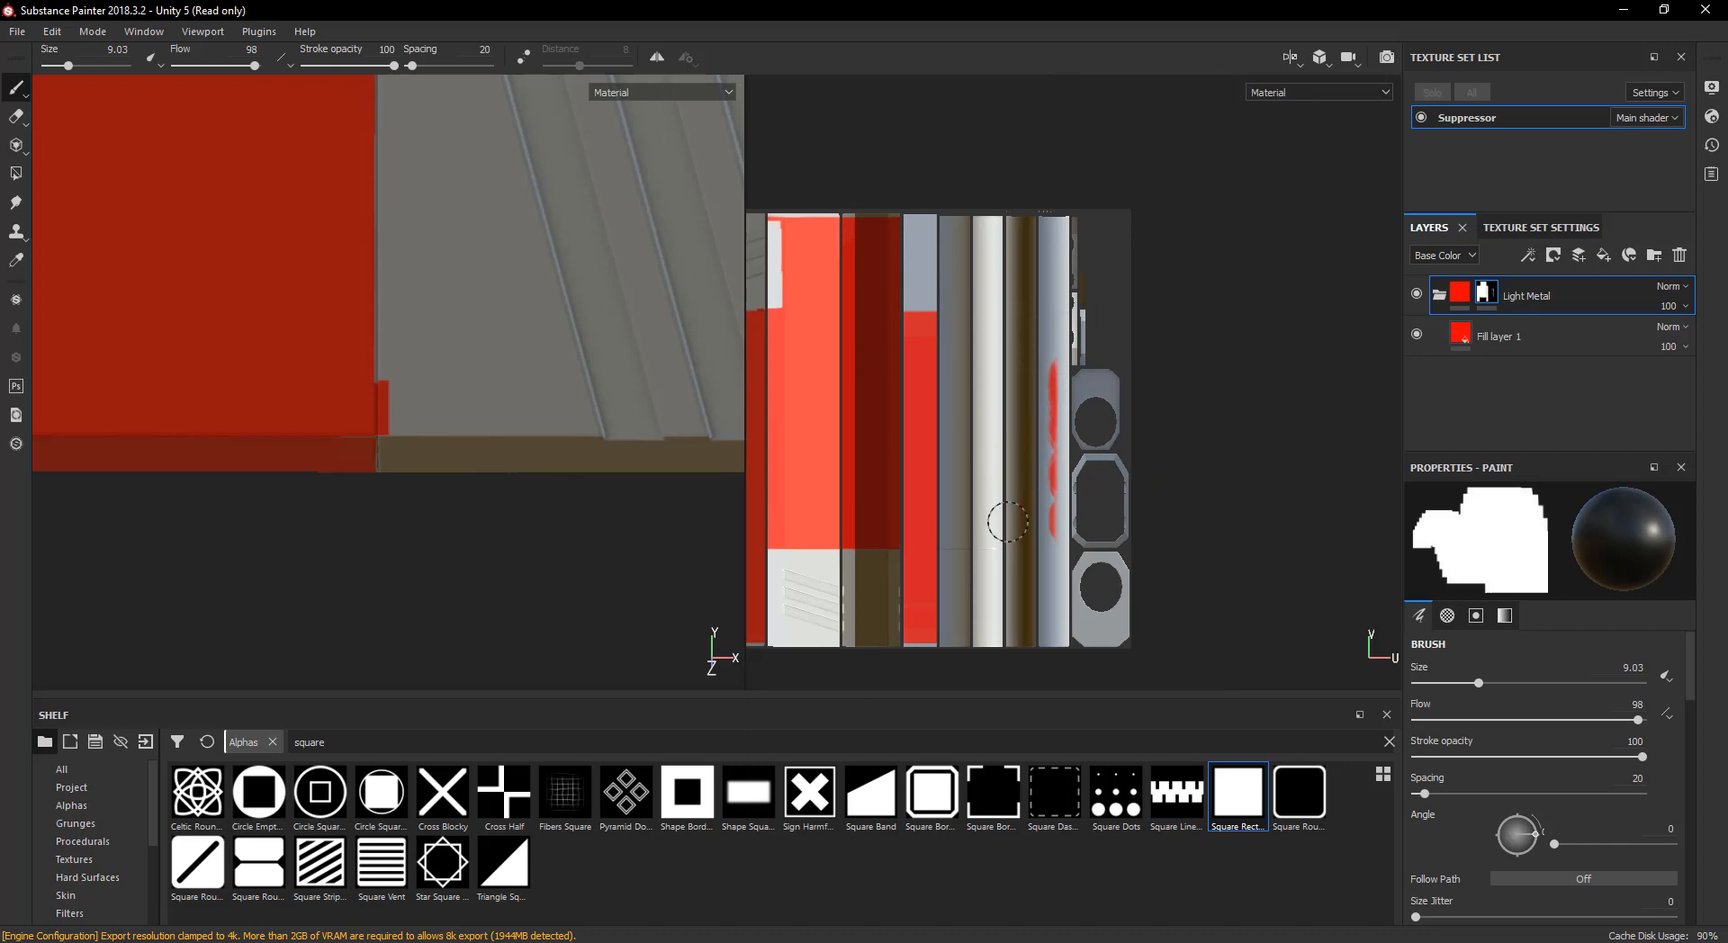
{"action": "middle_click_drag", "start_coordinate": [977, 482], "coordinate": [1099, 432], "text": "alt"}
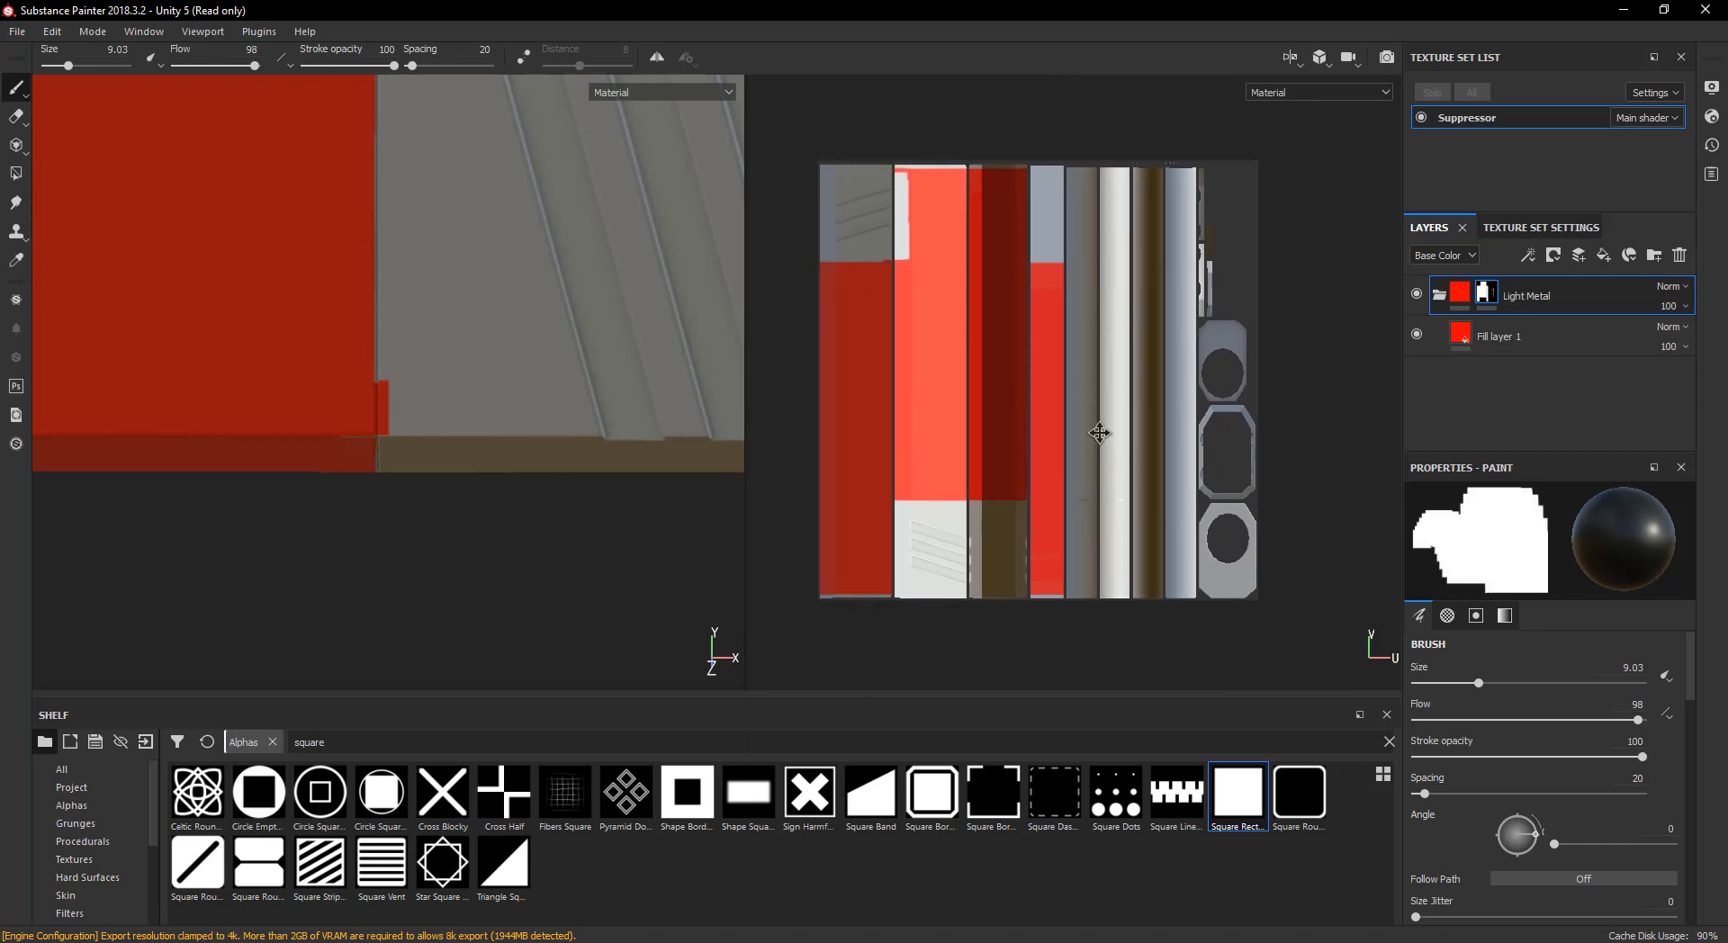
{"action": "scroll", "coordinate": [1042, 394], "scroll_direction": "up", "scroll_amount": 3}
{"action": "scroll", "coordinate": [1009, 427], "scroll_direction": "up", "scroll_amount": 3}
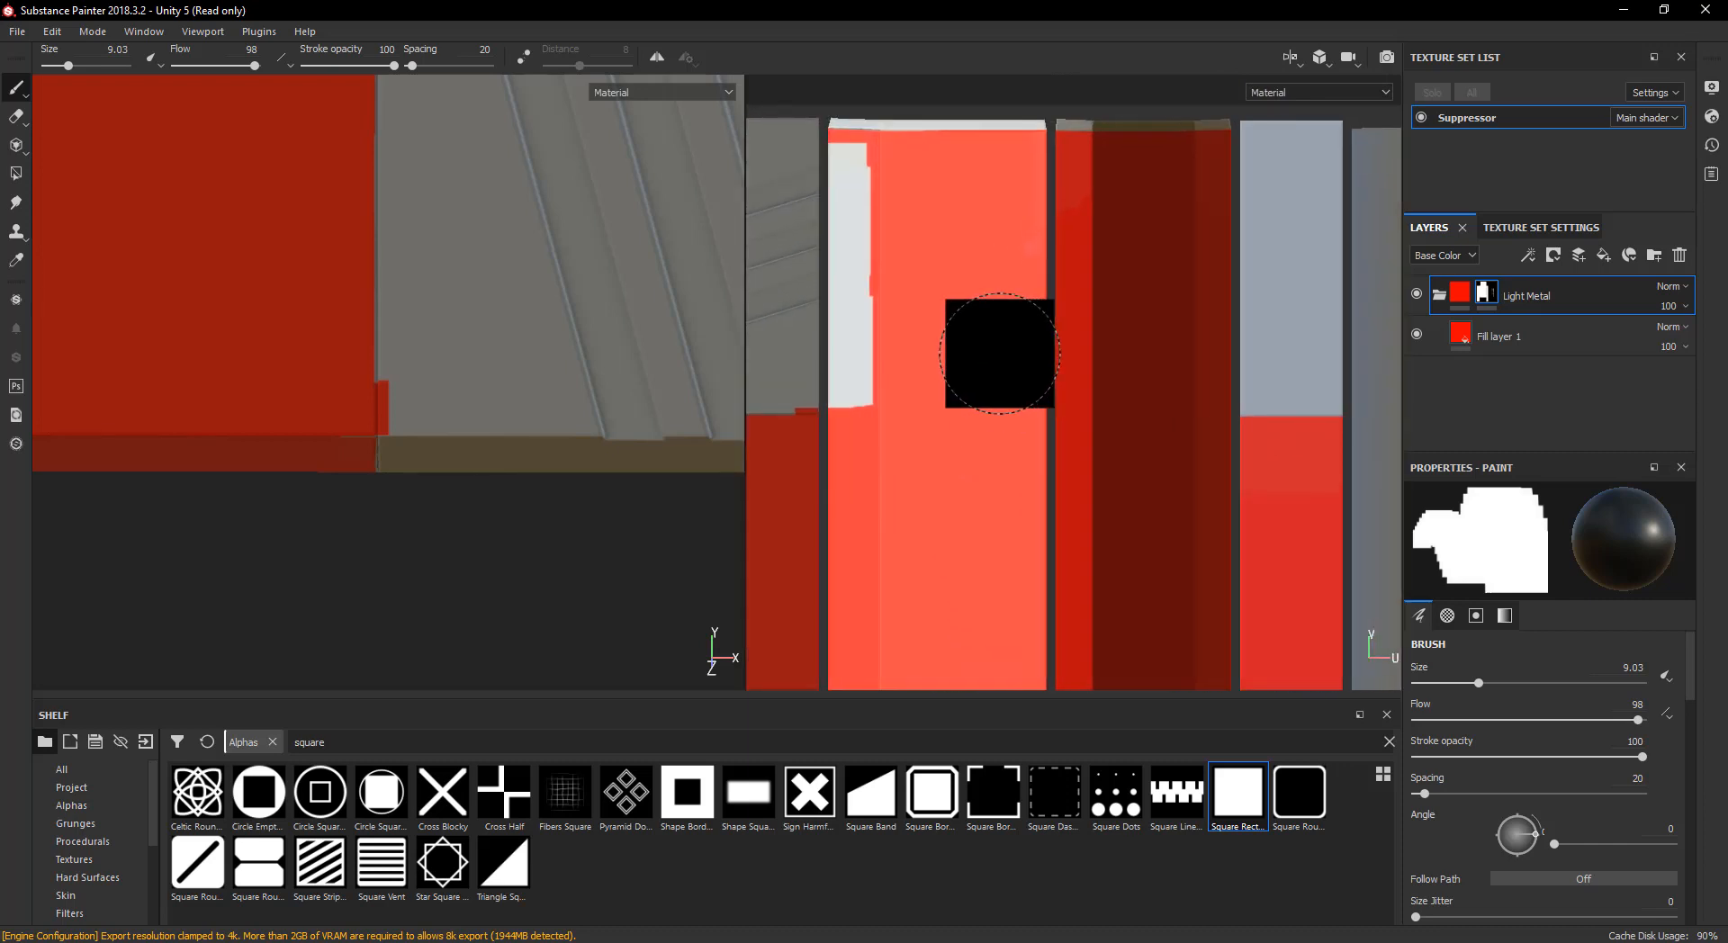
{"action": "mouse_move", "coordinate": [996, 354]}
{"action": "middle_mouse_down", "text": "alt"}
{"action": "mouse_move", "coordinate": [1061, 489]}
{"action": "mouse_move", "coordinate": [1092, 494]}
{"action": "mouse_move", "coordinate": [1043, 435]}
{"action": "mouse_move", "coordinate": [1112, 340]}
{"action": "middle_mouse_up", "text": "alt"}
{"action": "scroll", "coordinate": [1094, 353], "scroll_direction": "up", "scroll_amount": 3}
{"action": "key", "text": "x"}
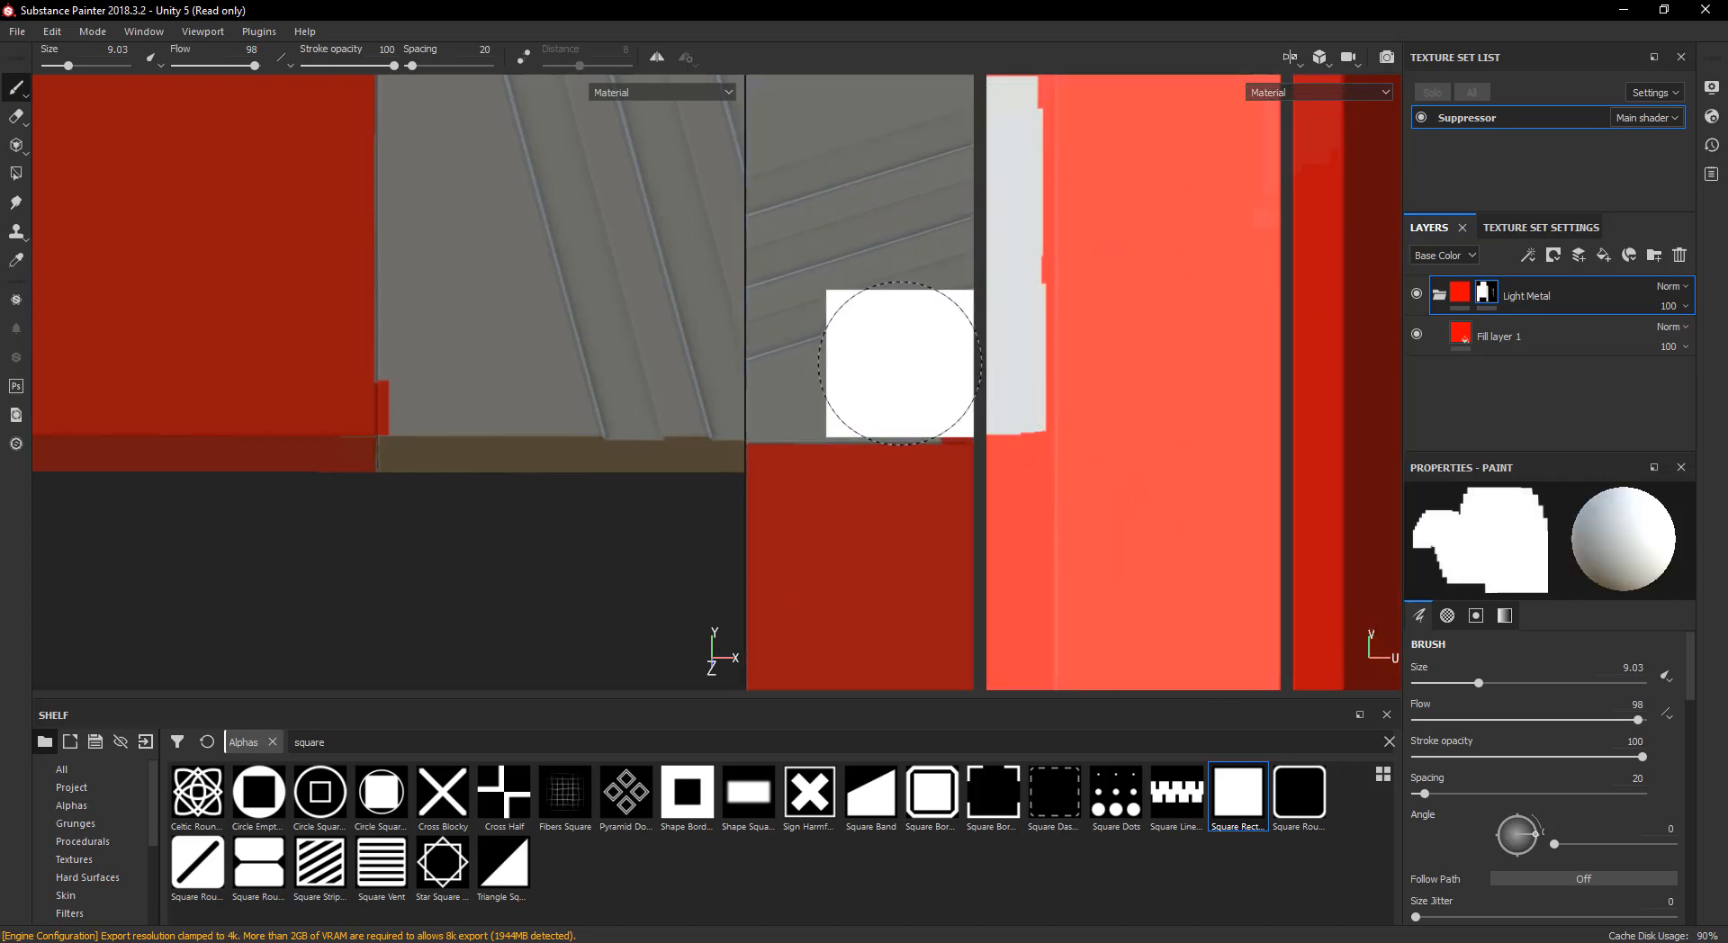
{"action": "left_click", "coordinate": [903, 370]}
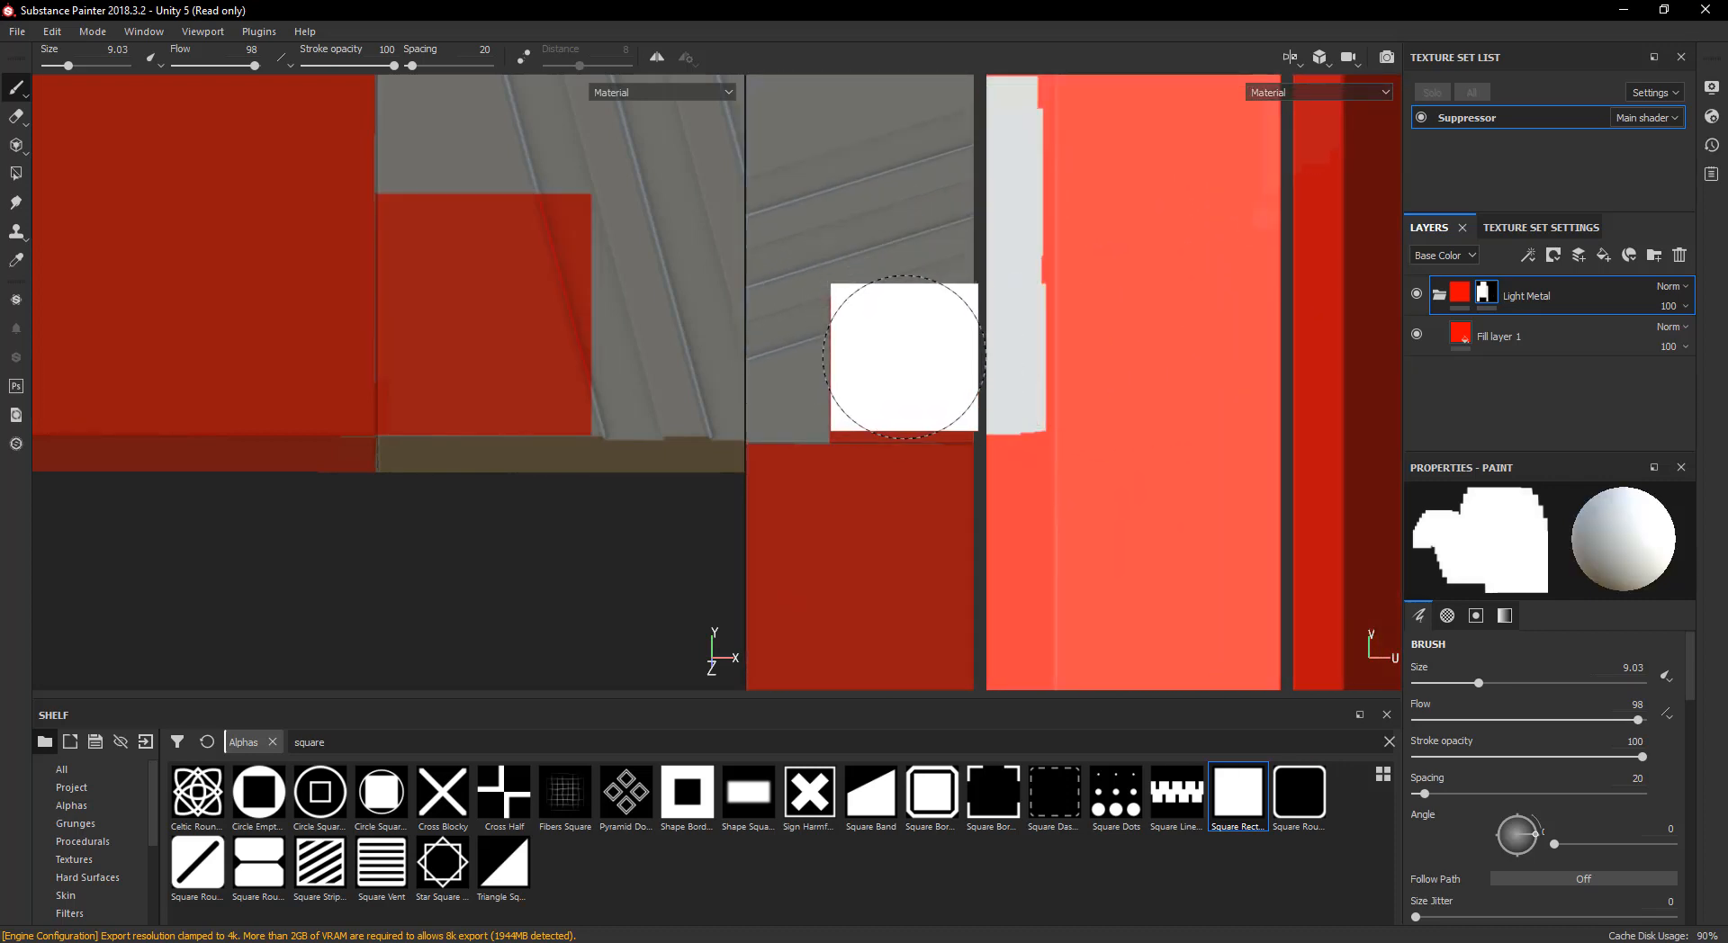
{"action": "key", "text": "x"}
{"action": "key", "text": "ctrl+z"}
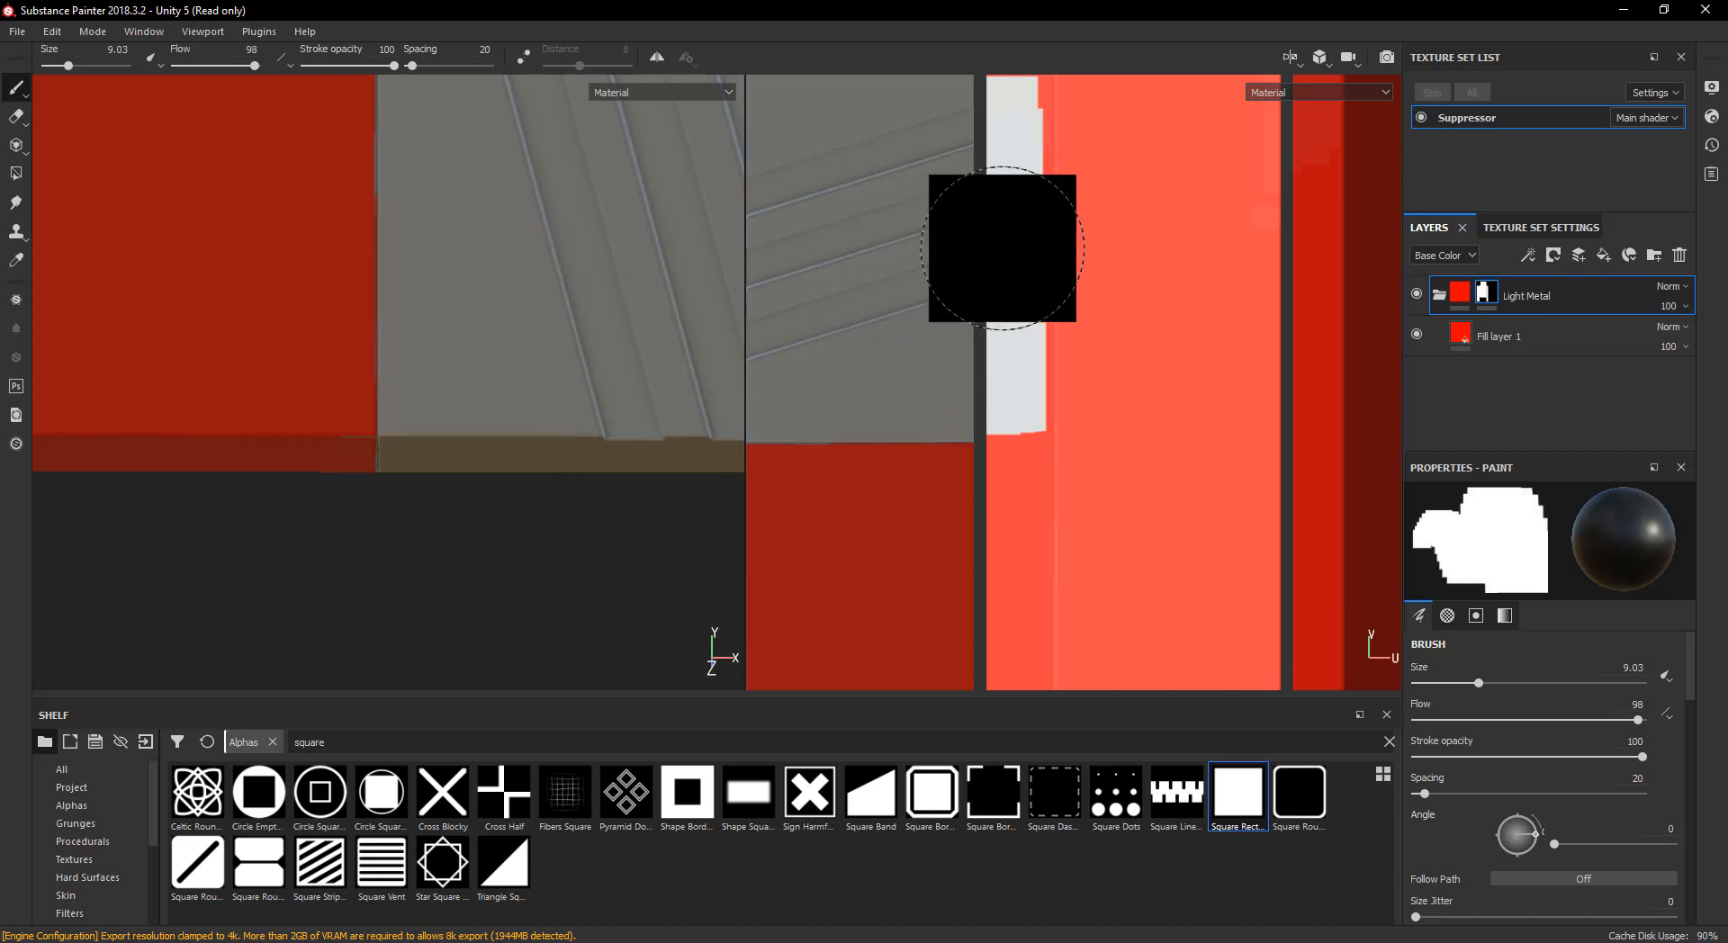
- Switch the brush back to white and bring the whole silencer into view
{"action": "mouse_move", "coordinate": [1000, 246]}
{"action": "middle_mouse_down", "text": "alt"}
{"action": "mouse_move", "coordinate": [999, 397]}
{"action": "mouse_move", "coordinate": [1064, 491]}
{"action": "middle_mouse_up", "text": "alt"}
{"action": "key", "text": "x"}
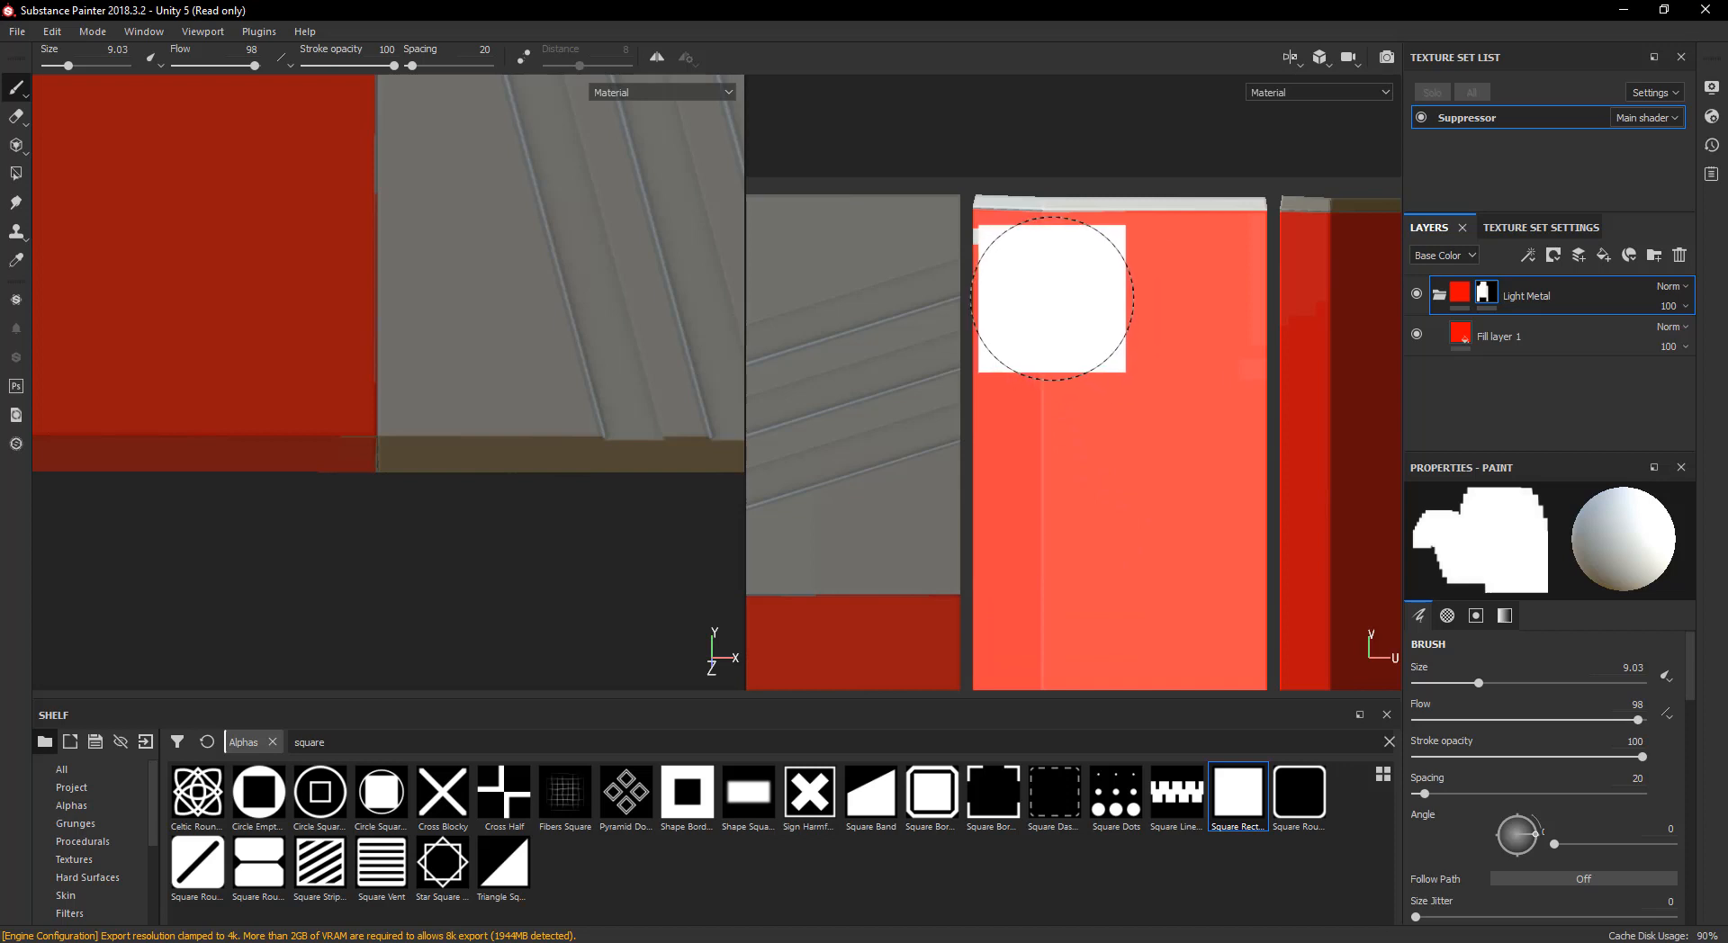
{"action": "scroll", "coordinate": [459, 389], "scroll_direction": "down", "scroll_amount": 8}
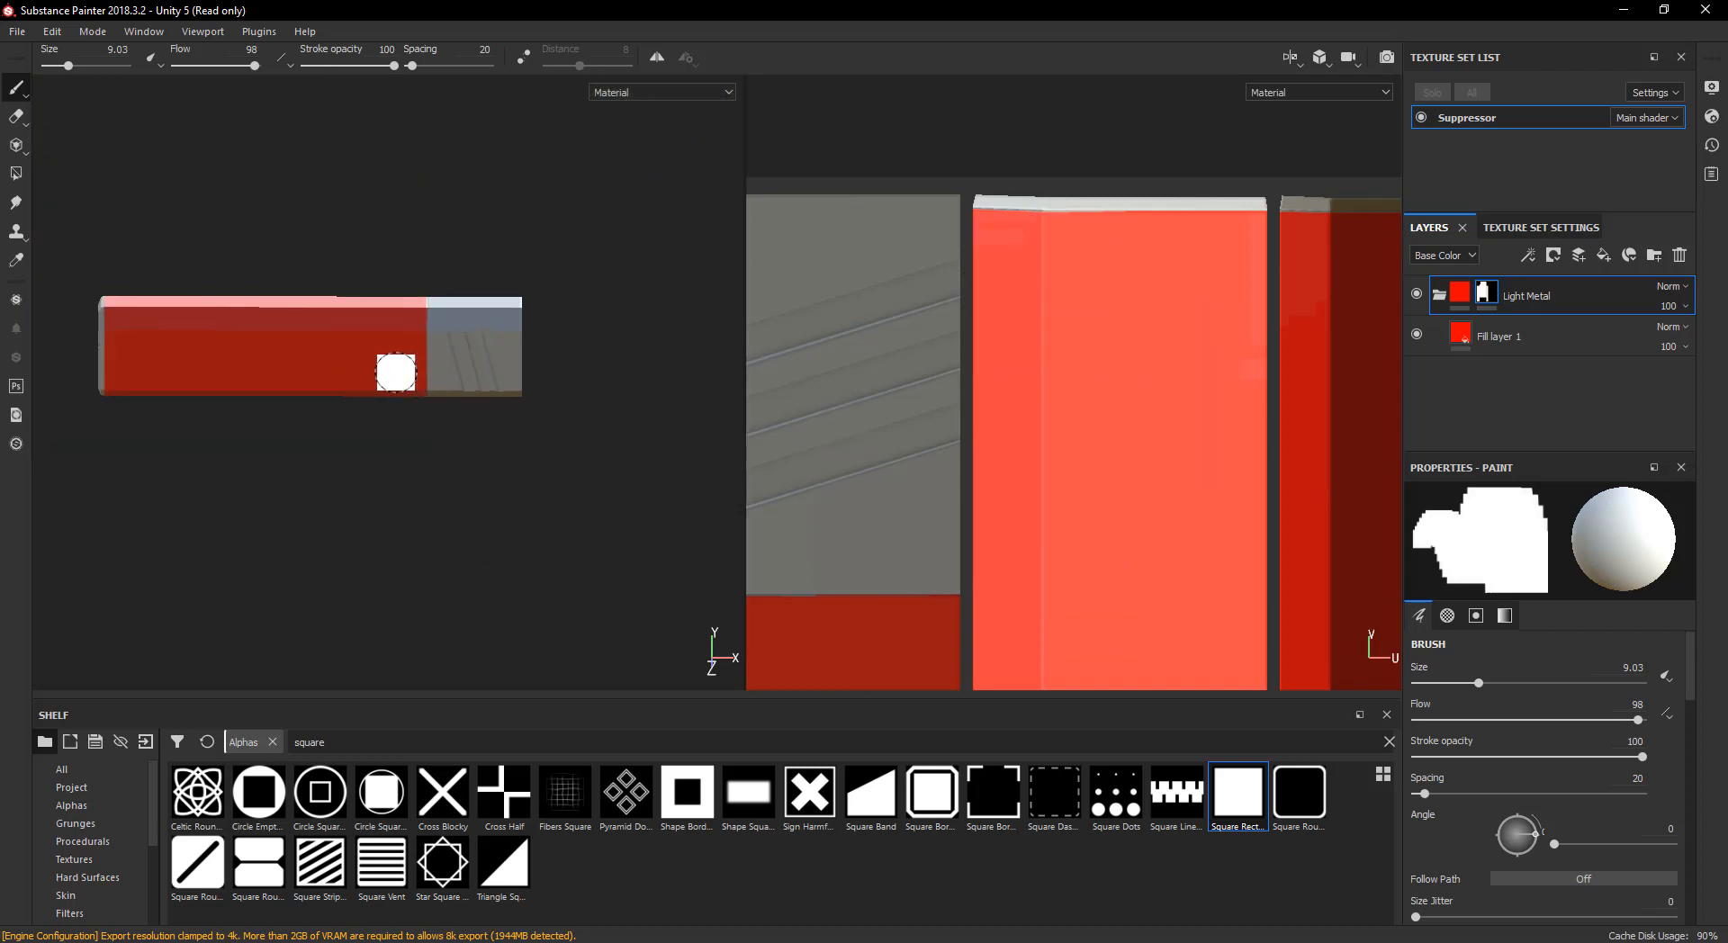
{"action": "mouse_move", "coordinate": [395, 373]}
{"action": "left_mouse_down", "text": "alt"}
{"action": "mouse_move", "coordinate": [703, 383]}
{"action": "mouse_move", "coordinate": [869, 262]}
{"action": "mouse_move", "coordinate": [630, 271]}
{"action": "mouse_move", "coordinate": [333, 456]}
{"action": "mouse_move", "coordinate": [272, 381]}
{"action": "mouse_move", "coordinate": [347, 397]}
{"action": "left_mouse_up", "text": "alt"}
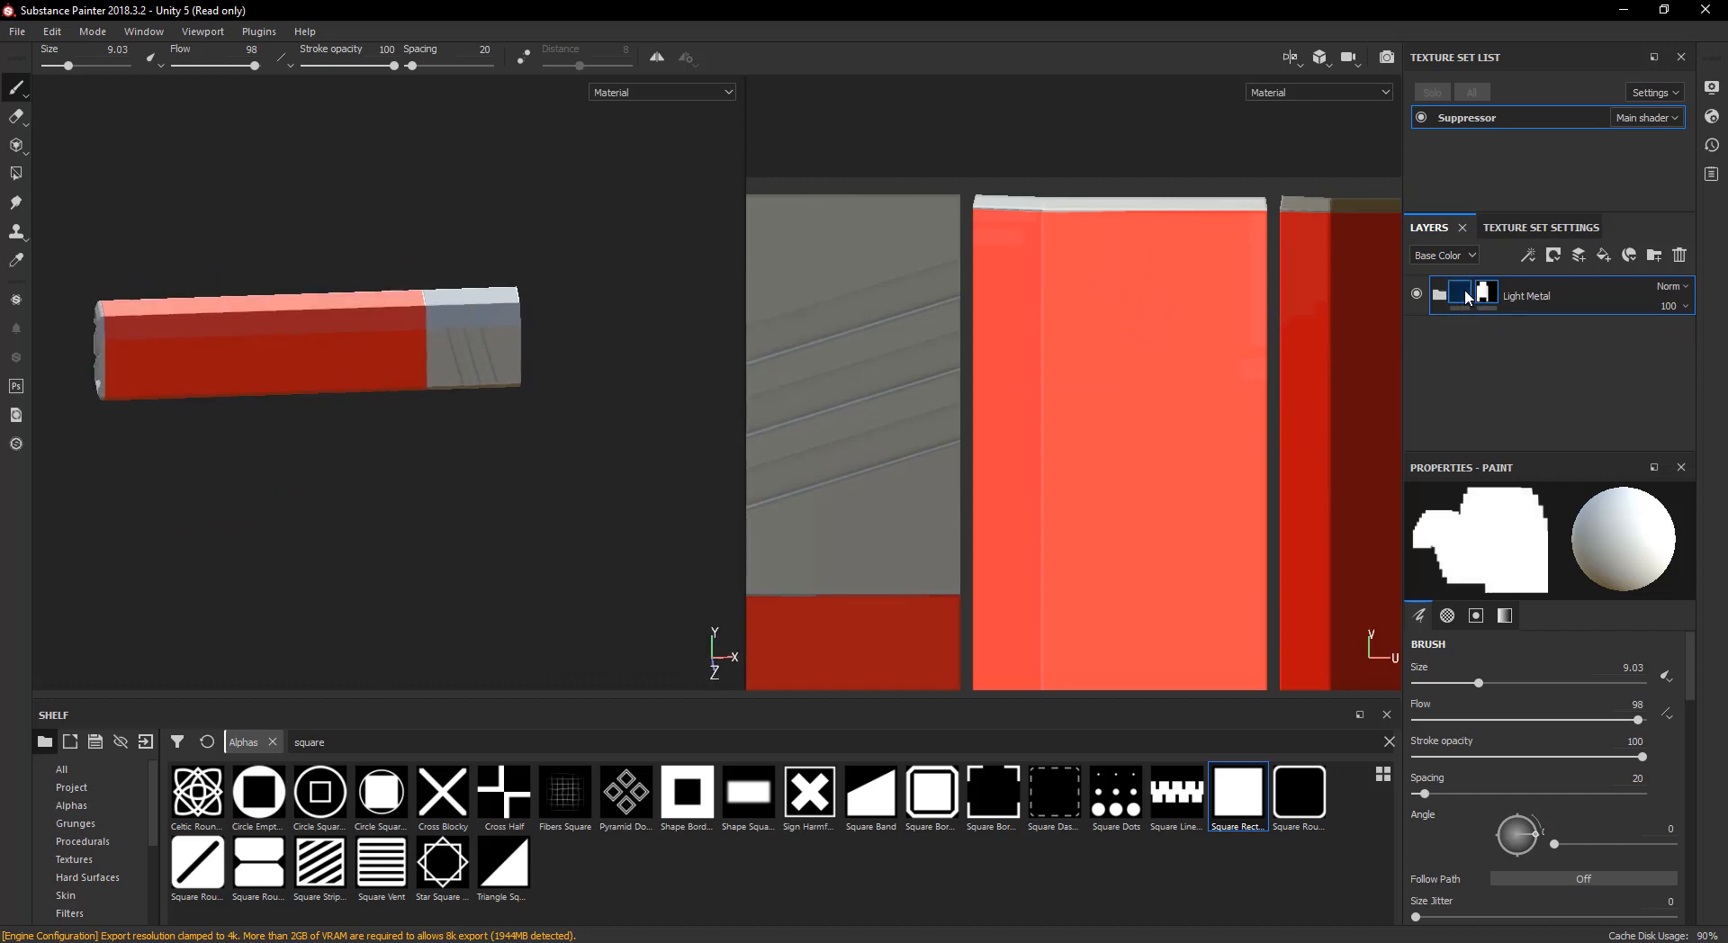
- Duplicate the Light Metal folder and rename the copy Dark Metal
{"action": "left_click", "coordinate": [1465, 293]}
{"action": "right_click", "coordinate": [1462, 294]}
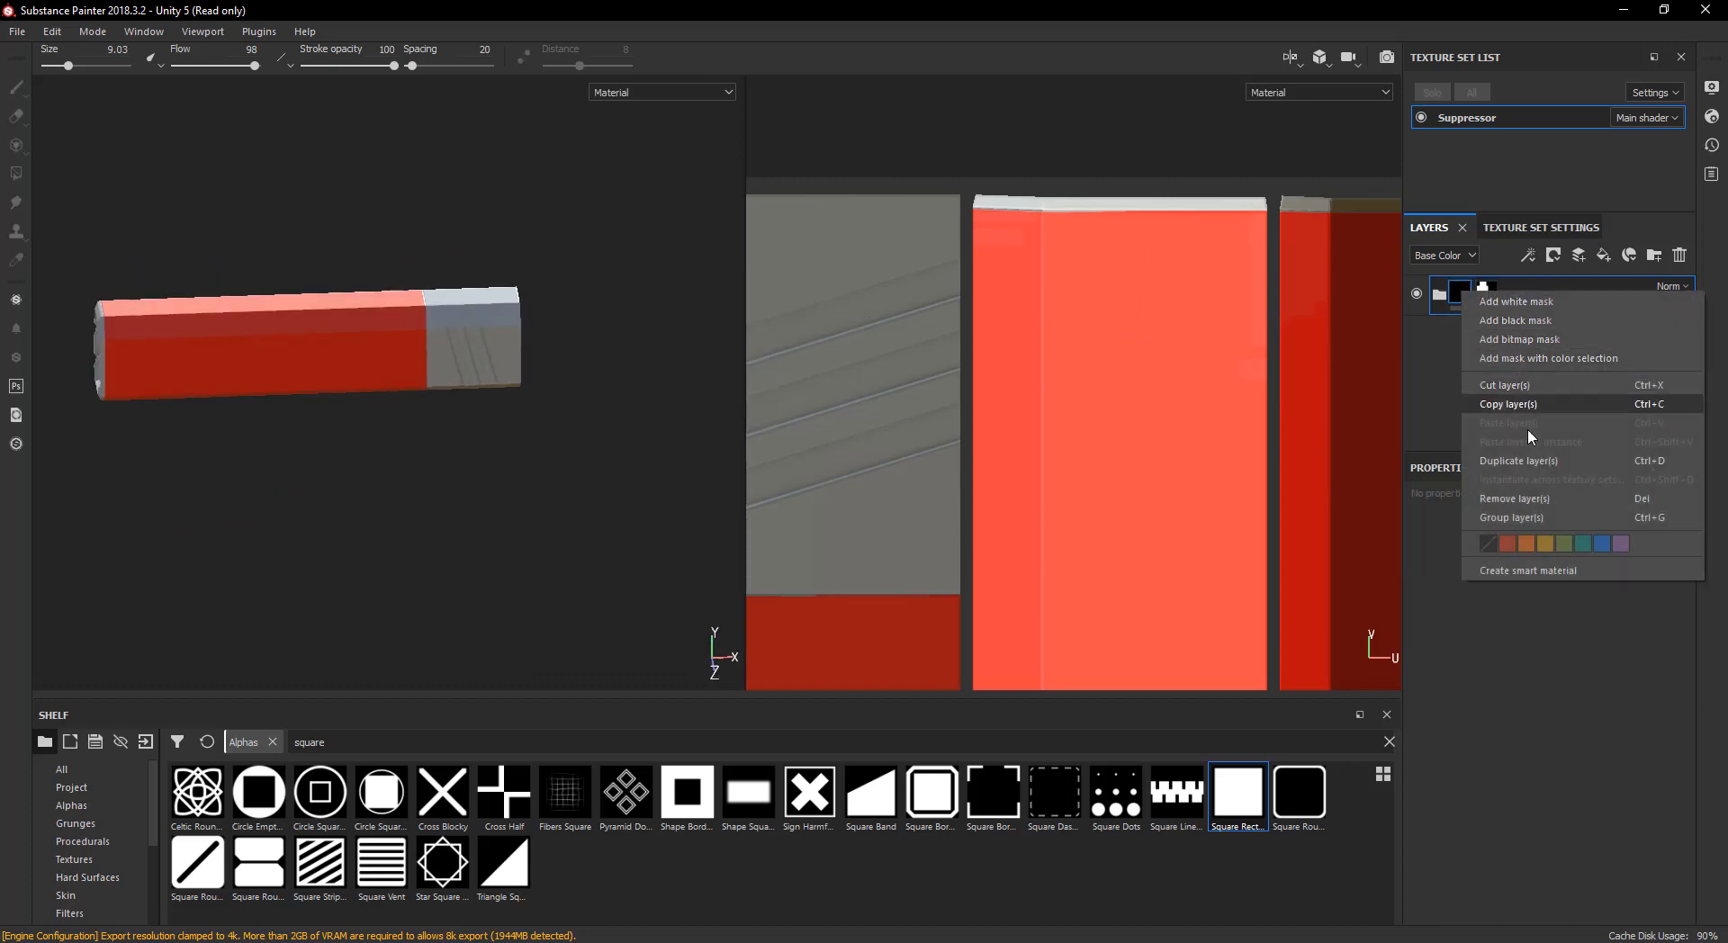
{"action": "left_click", "coordinate": [1533, 463]}
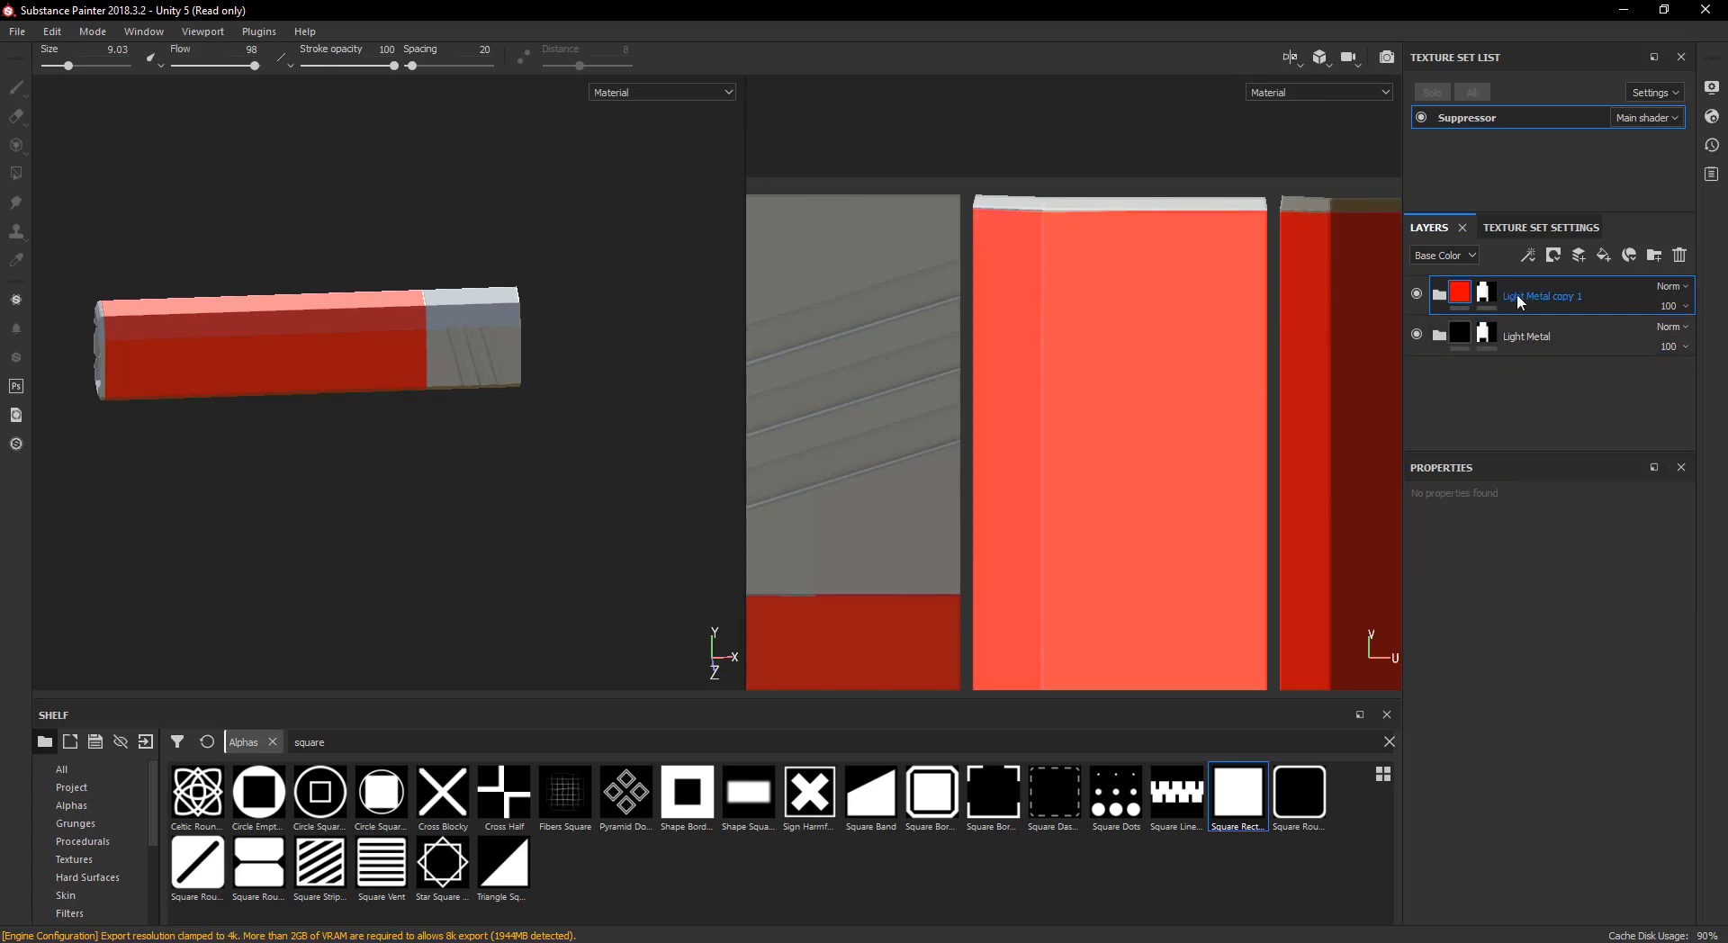
{"action": "double_click", "coordinate": [1545, 297]}
{"action": "type", "text": "Dark metal"}
{"action": "key", "text": "Return"}
{"action": "double_click", "coordinate": [1546, 294]}
{"action": "key", "text": "BackSpace"}
{"action": "key", "text": "BackSpace"}
{"action": "key", "text": "BackSpace"}
{"action": "key", "text": "BackSpace"}
{"action": "key", "text": "BackSpace"}
{"action": "type", "text": "Metal"}
{"action": "key", "text": "Return"}
{"action": "double_click", "coordinate": [1547, 299]}
- Invert the Dark Metal folder's mask and set its fill layer's base color to turquoise green
{"action": "left_click", "coordinate": [1489, 293]}
{"action": "right_click", "coordinate": [1492, 295]}
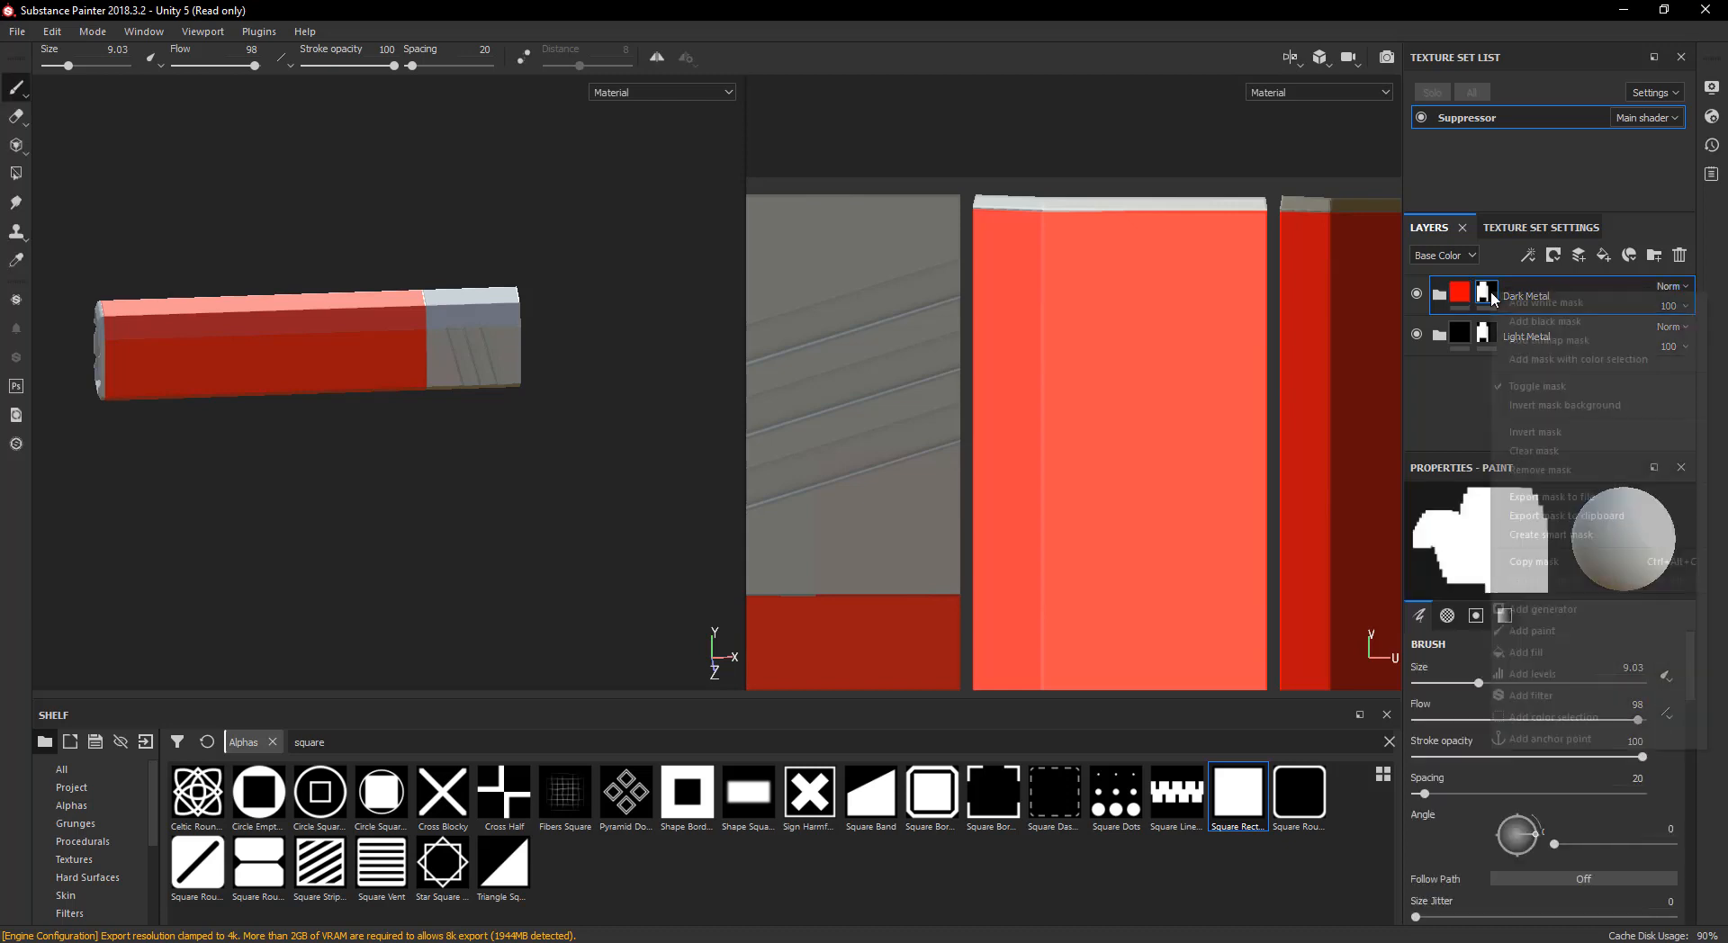
{"action": "left_click", "coordinate": [1563, 432]}
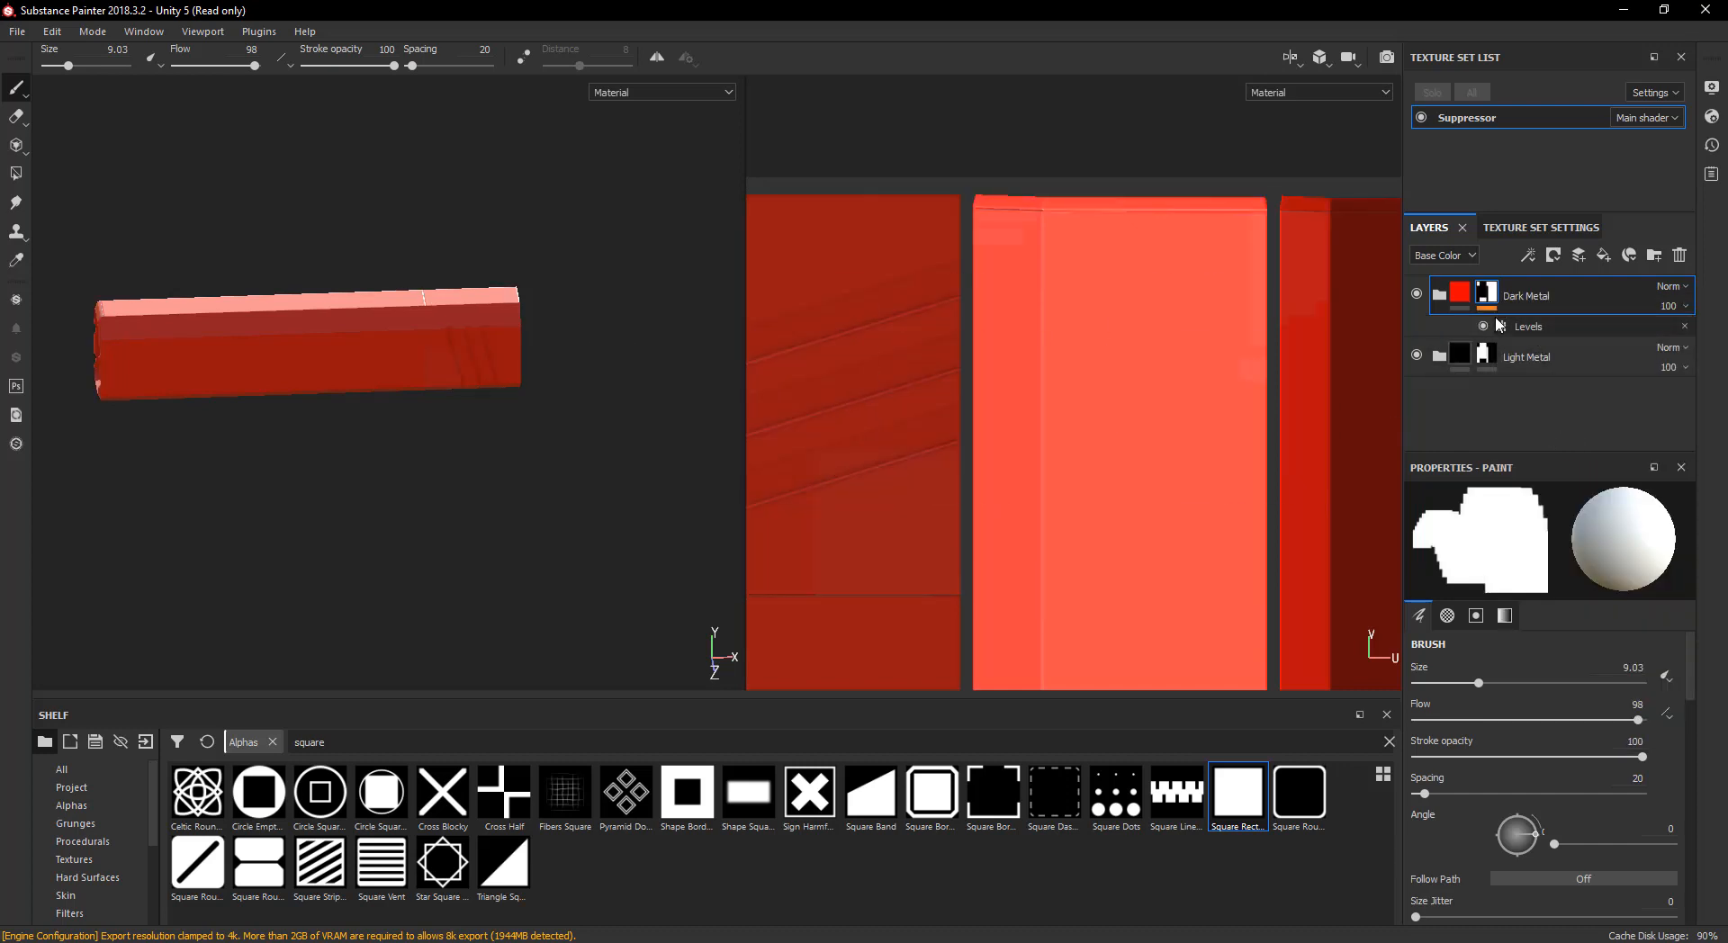
{"action": "left_click", "coordinate": [1464, 358]}
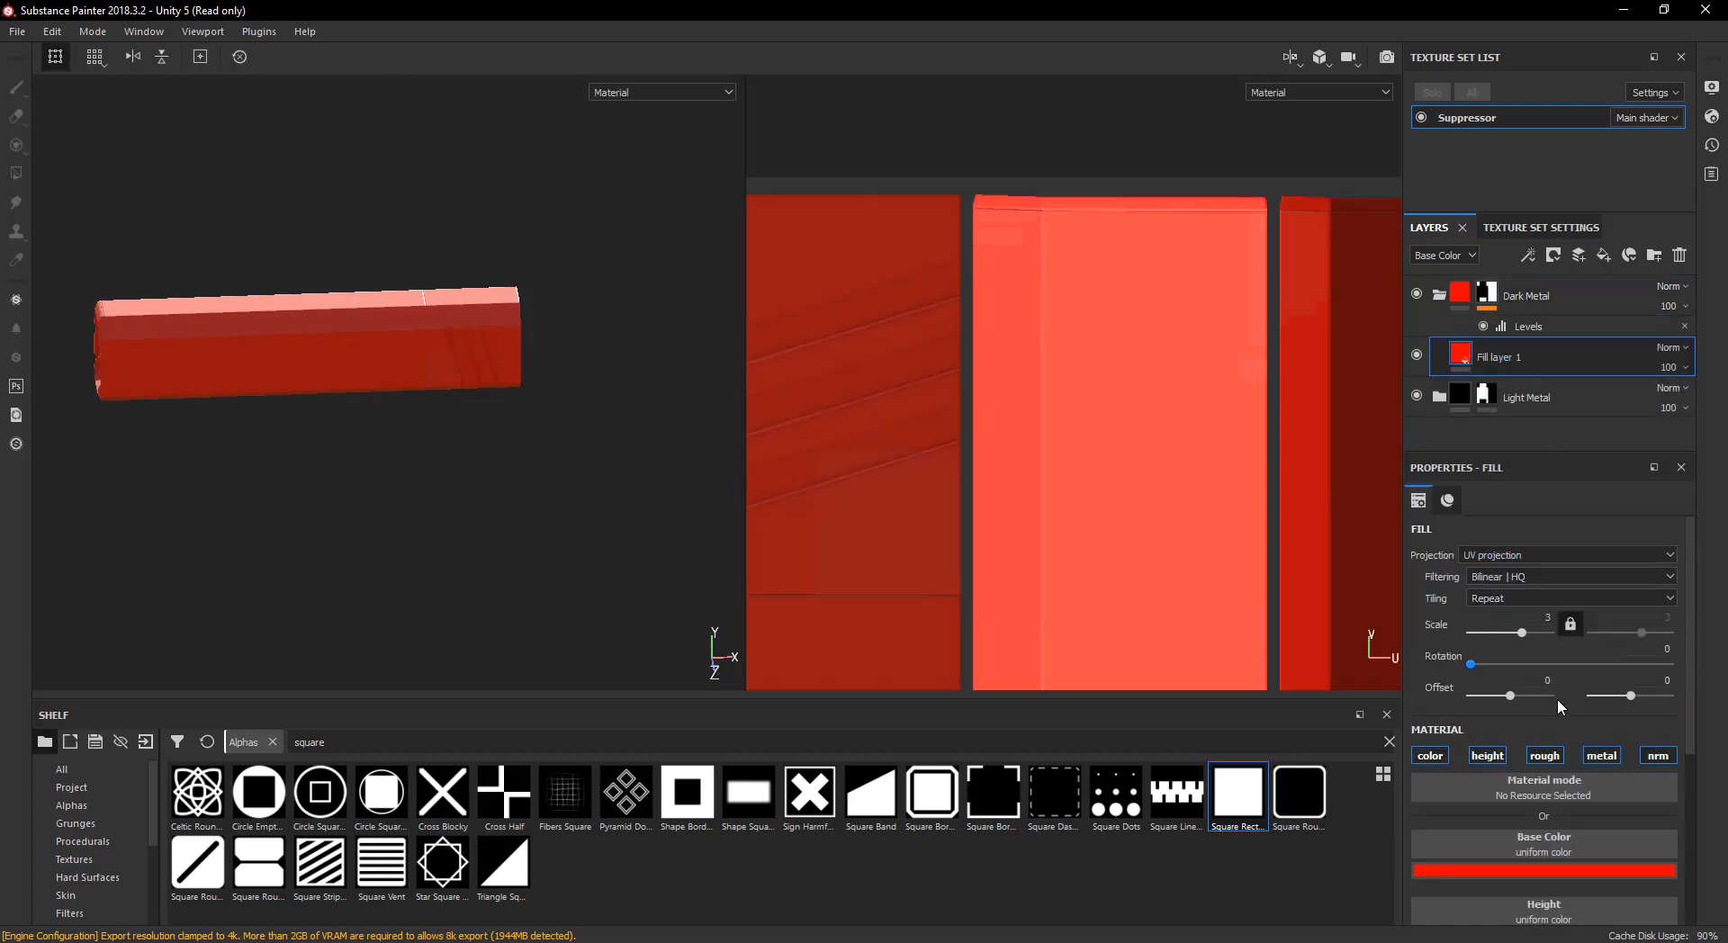
{"action": "left_click", "coordinate": [1527, 872]}
{"action": "left_click", "coordinate": [1635, 778]}
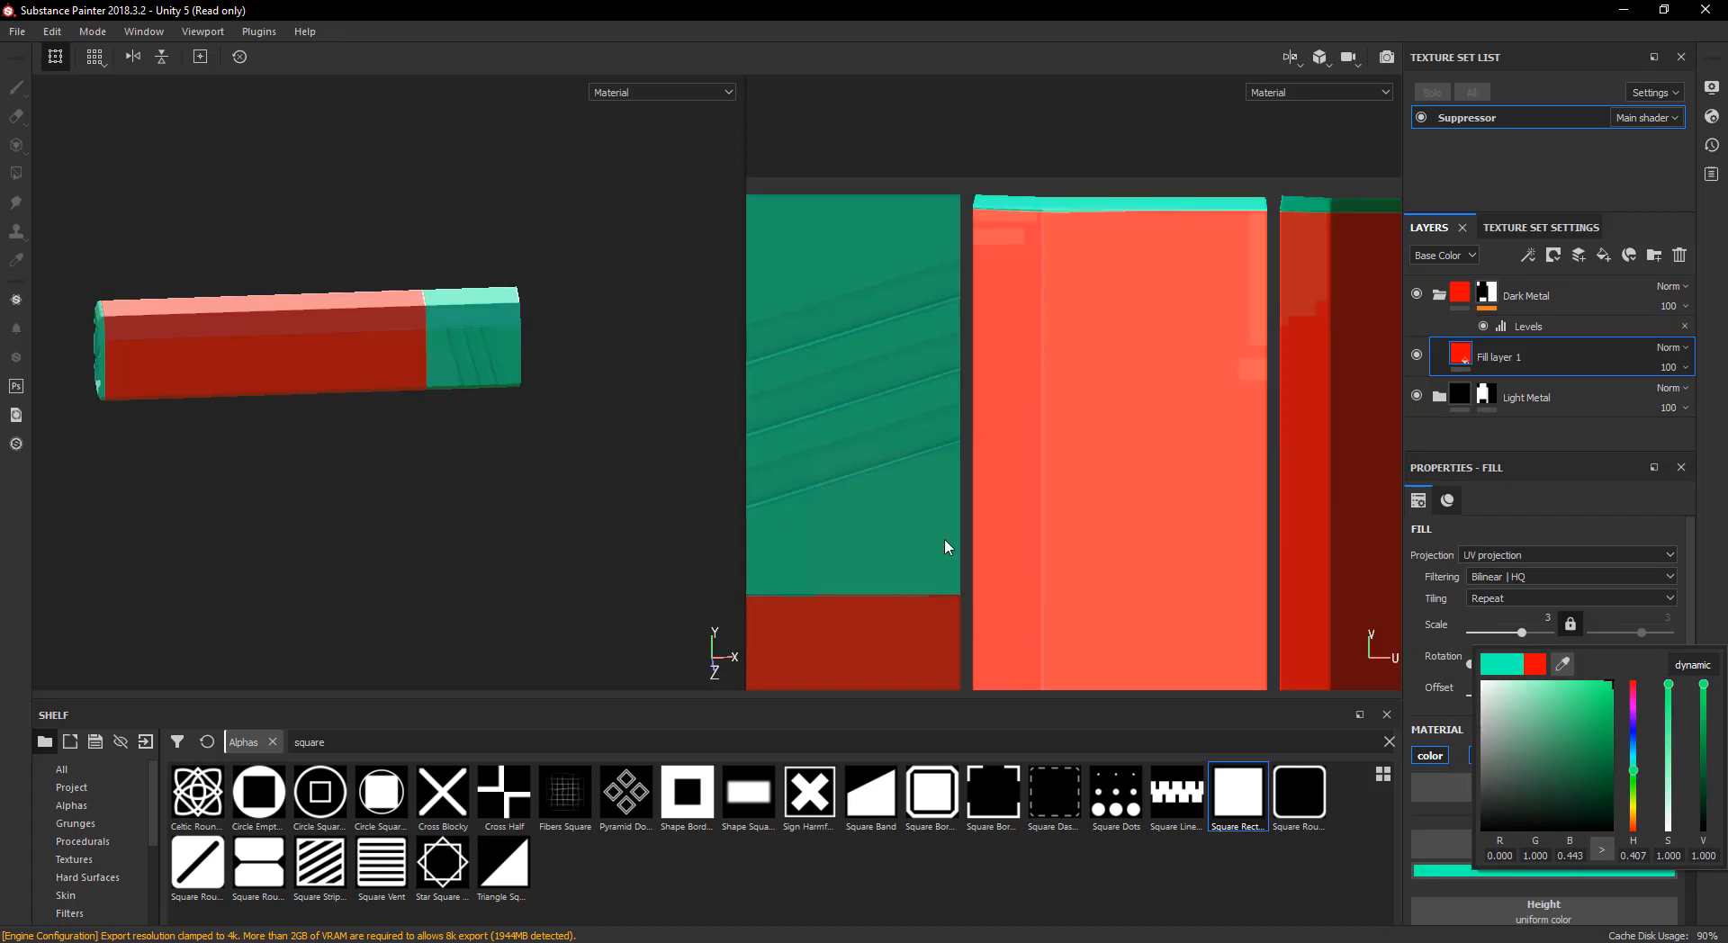
- Inspect the silencer's seams and UV islands for mask gaps between the red and green areas
{"action": "left_click_drag", "start_coordinate": [397, 456], "coordinate": [494, 436], "text": "alt"}
{"action": "scroll", "coordinate": [511, 417], "scroll_direction": "up", "scroll_amount": 4}
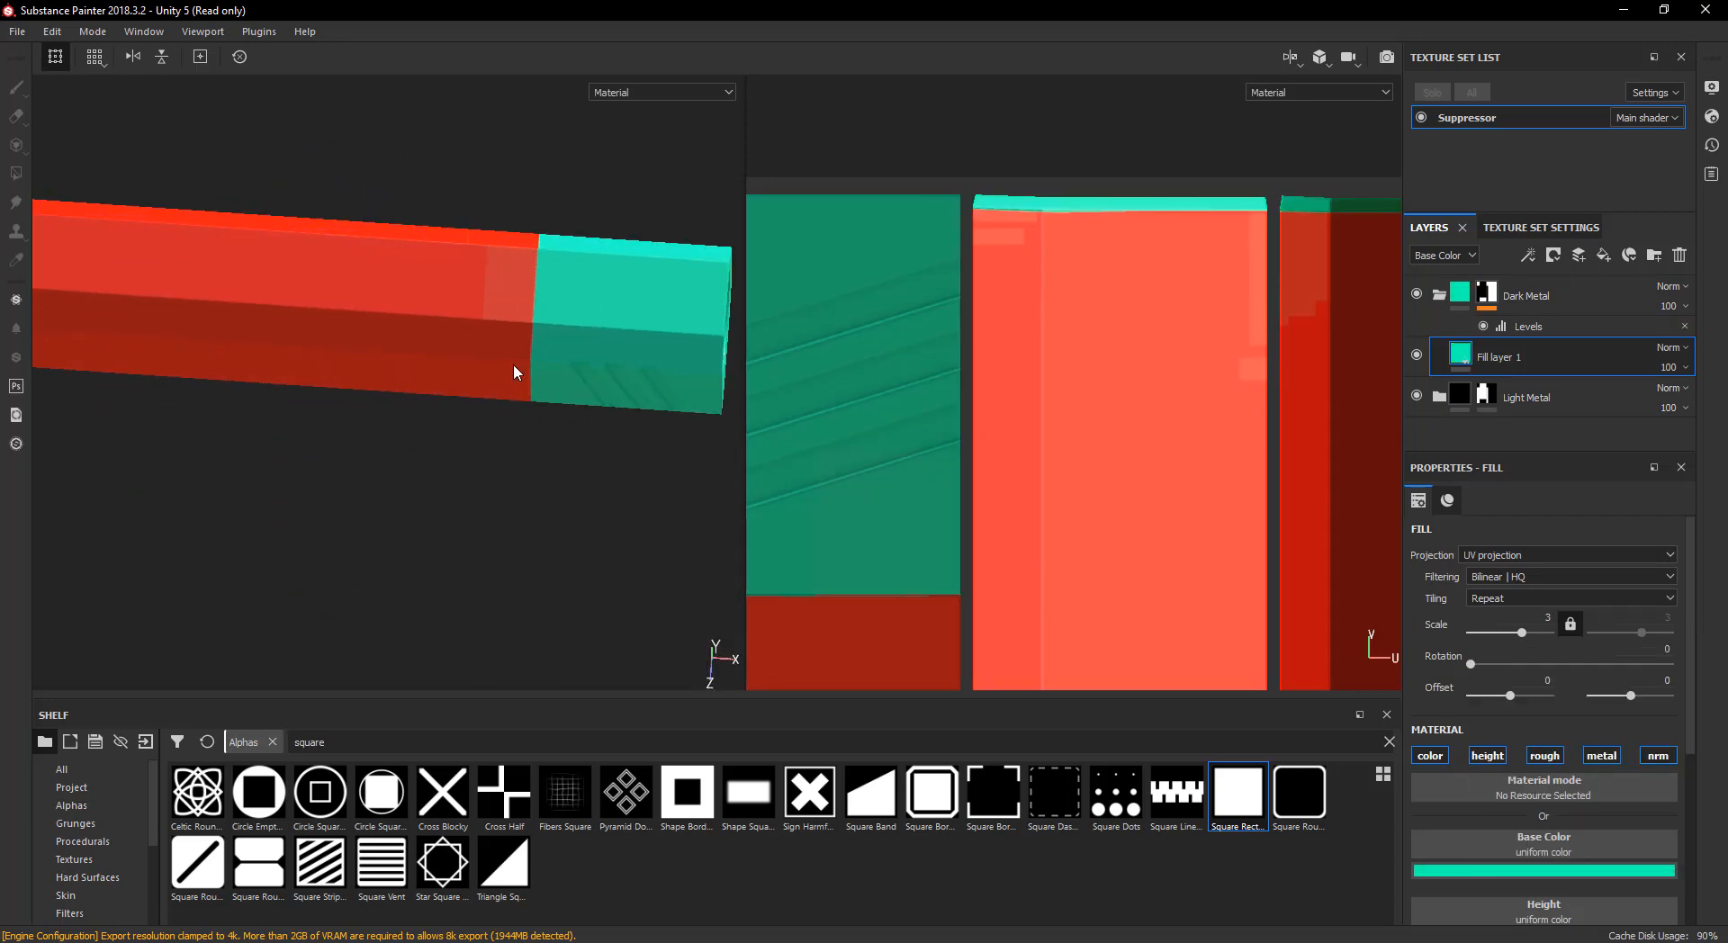
{"action": "middle_click_drag", "start_coordinate": [516, 374], "coordinate": [738, 436], "text": "alt"}
{"action": "scroll", "coordinate": [659, 444], "scroll_direction": "up", "scroll_amount": 3}
{"action": "left_click_drag", "start_coordinate": [176, 387], "coordinate": [517, 379], "text": "alt"}
{"action": "scroll", "coordinate": [1215, 429], "scroll_direction": "down", "scroll_amount": 5}
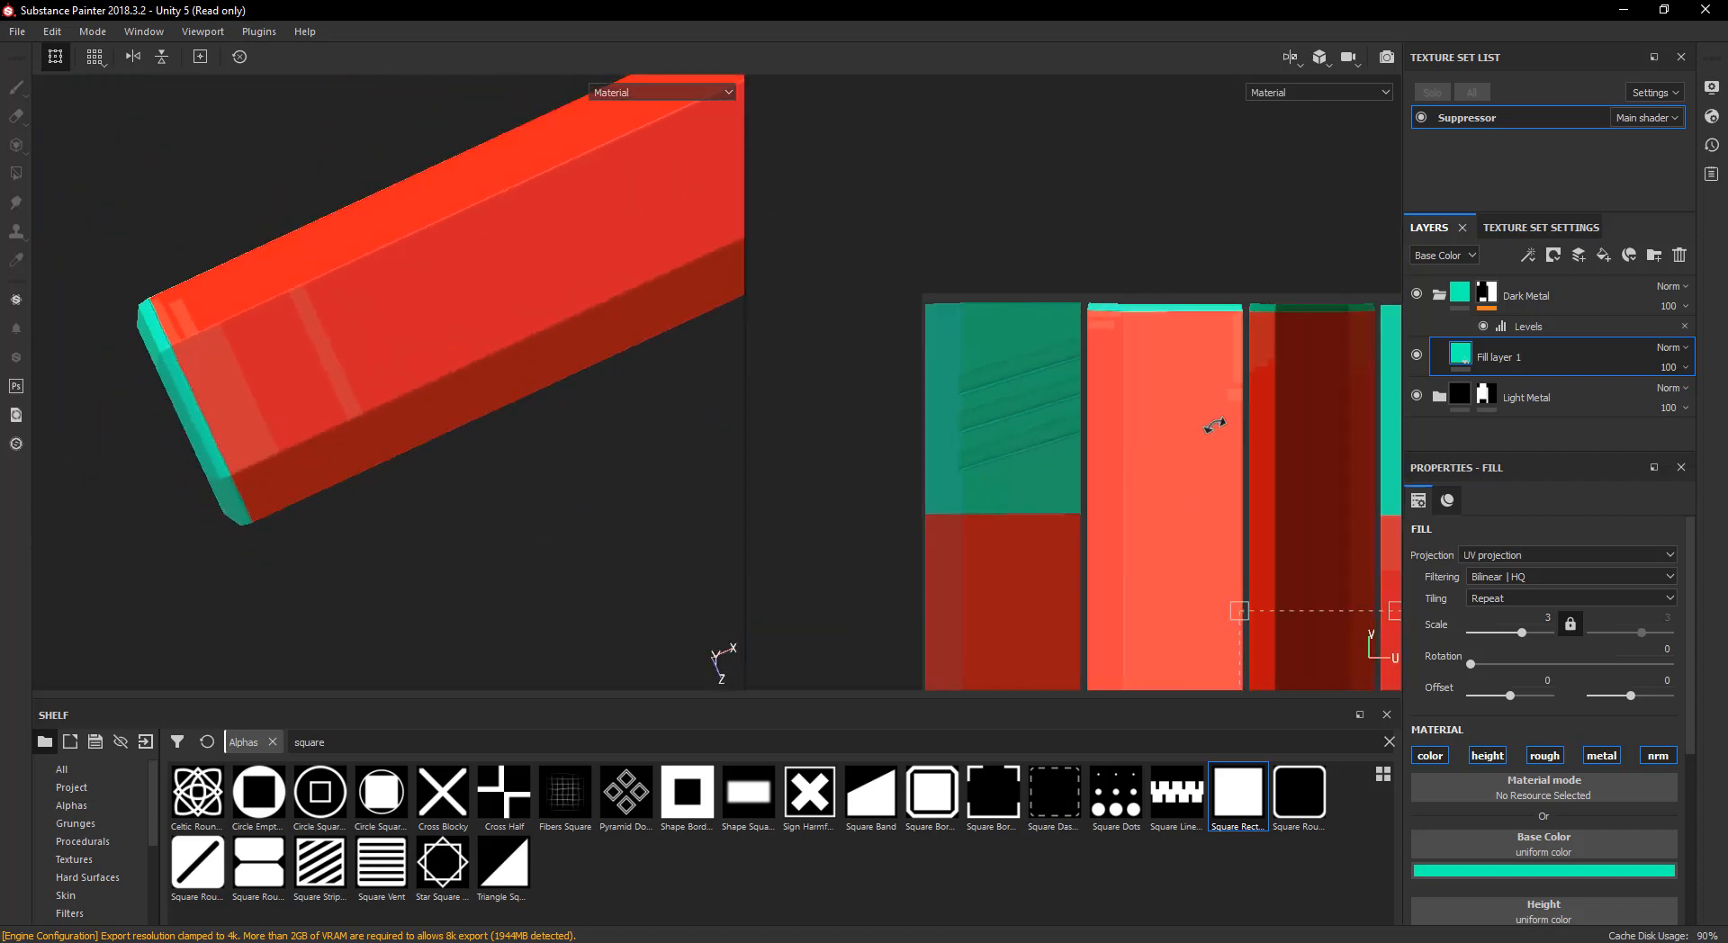
{"action": "middle_click_drag", "start_coordinate": [1183, 525], "coordinate": [995, 194], "text": "alt"}
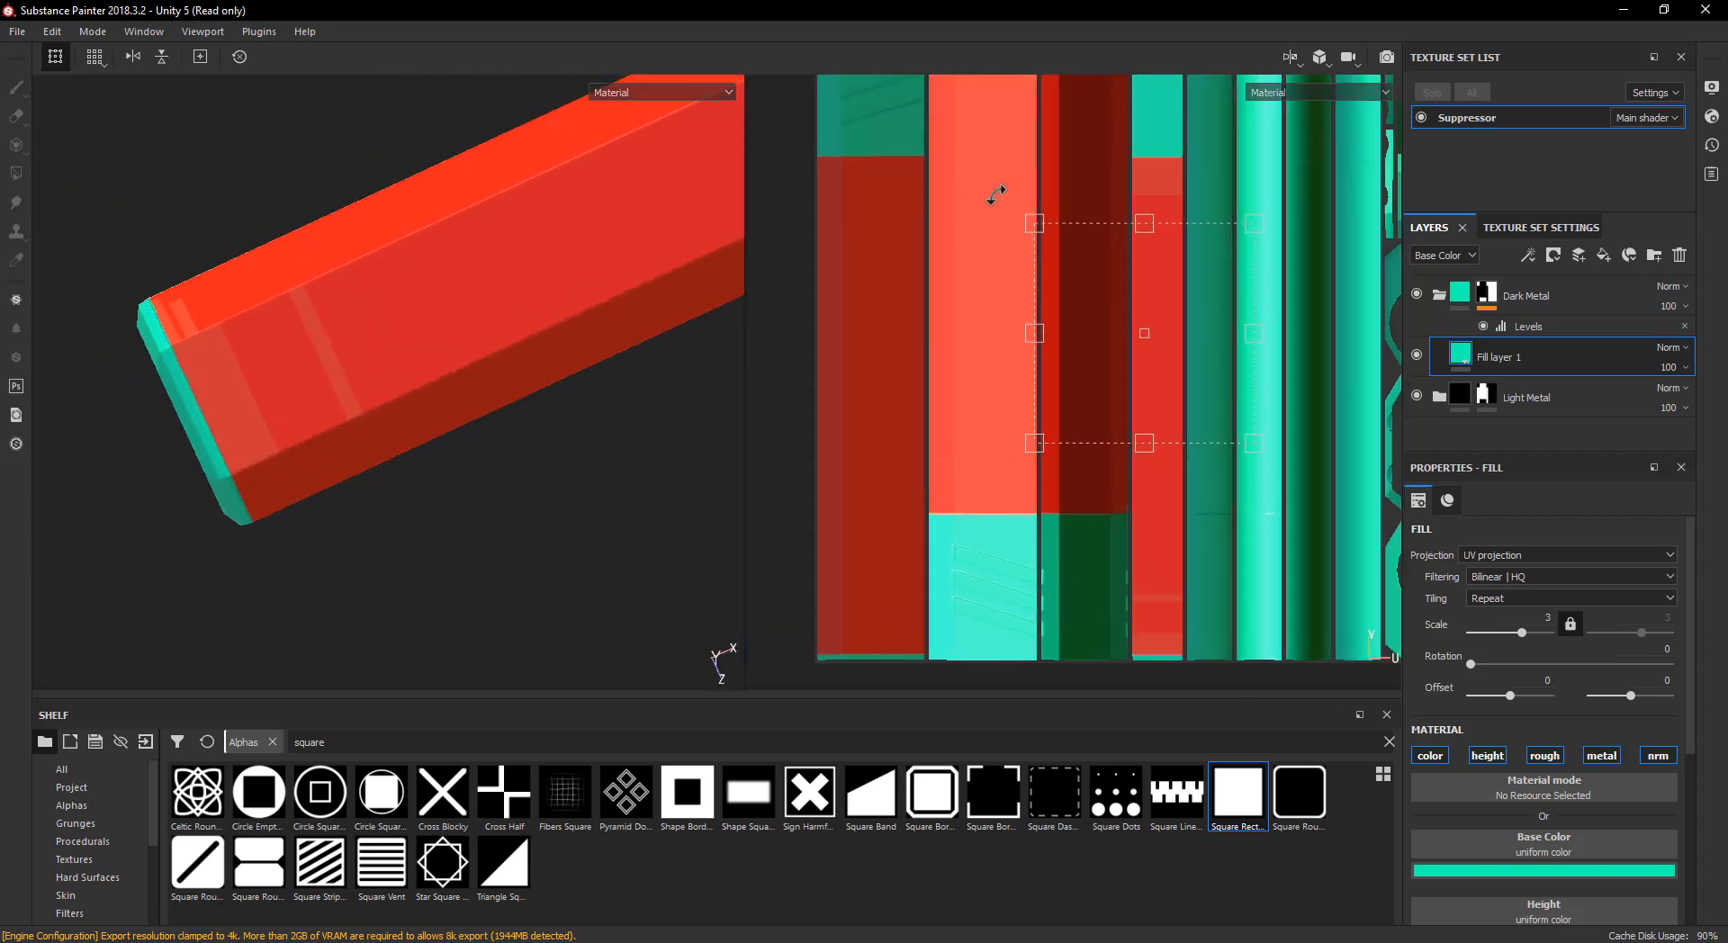
{"action": "left_click", "coordinate": [1487, 296]}
{"action": "mouse_move", "coordinate": [1496, 302]}
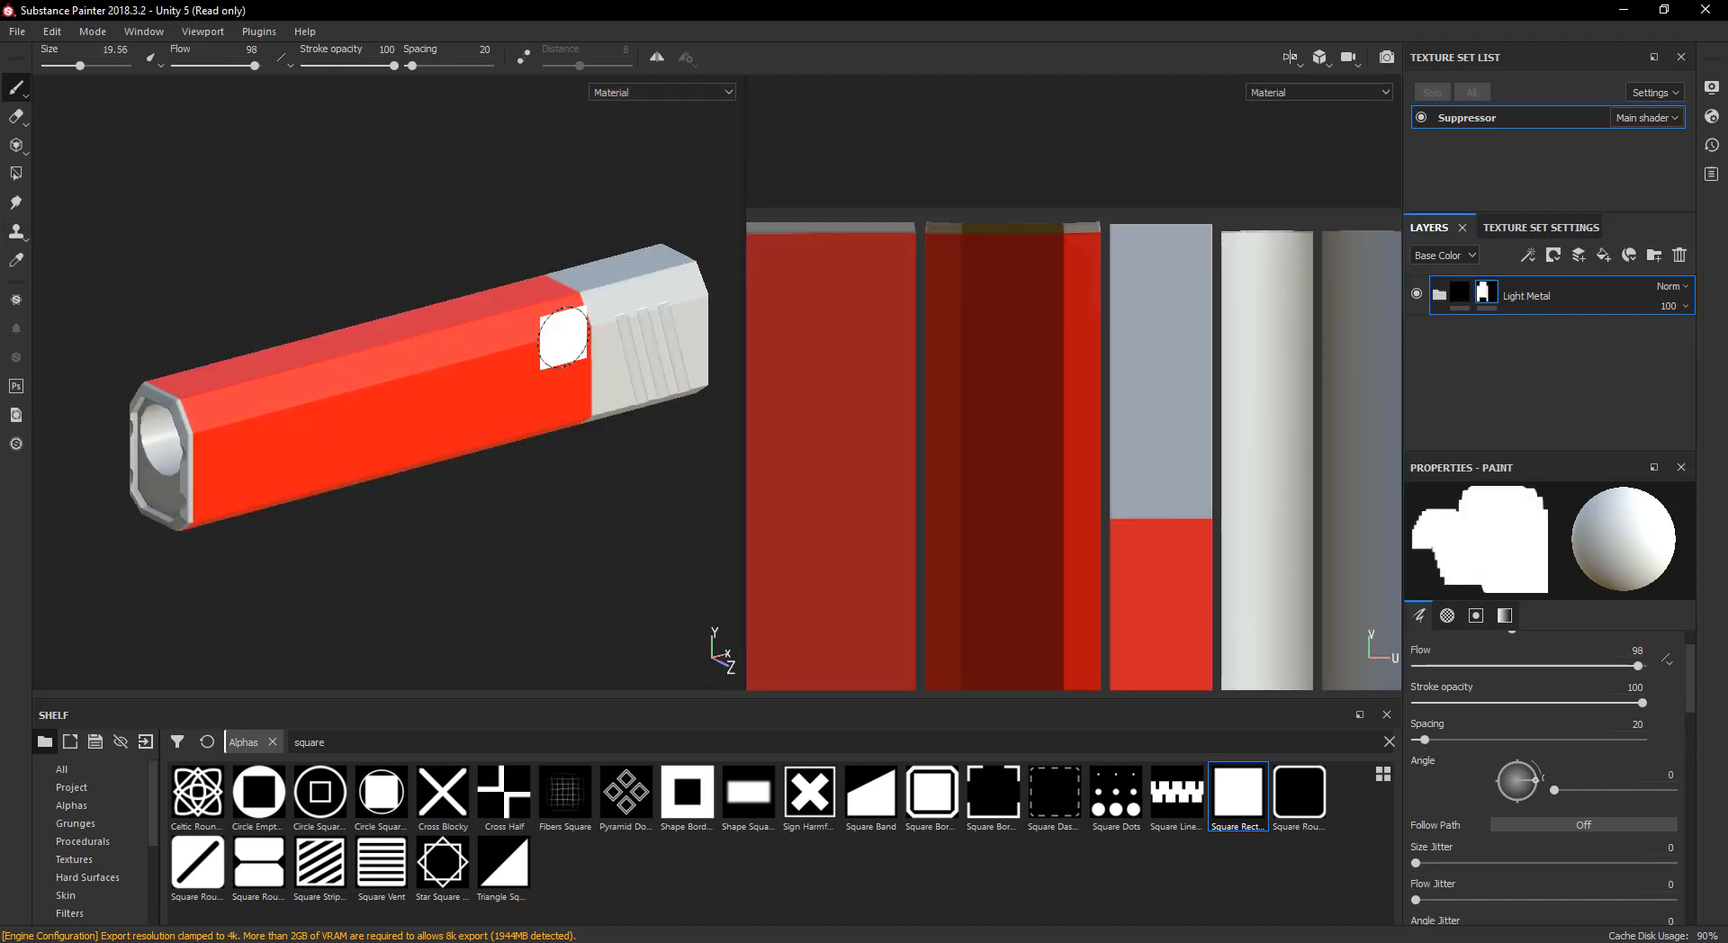
- Duplicate the corrected Light Metal folder and name the copy Dark Metal
{"action": "mouse_move", "coordinate": [560, 328]}
{"action": "left_mouse_down", "text": "alt"}
{"action": "mouse_move", "coordinate": [563, 404]}
{"action": "mouse_move", "coordinate": [314, 393]}
{"action": "mouse_move", "coordinate": [432, 401]}
{"action": "mouse_move", "coordinate": [348, 414]}
{"action": "mouse_move", "coordinate": [285, 316]}
{"action": "mouse_move", "coordinate": [170, 405]}
{"action": "mouse_move", "coordinate": [186, 455]}
{"action": "left_mouse_up", "text": "alt"}
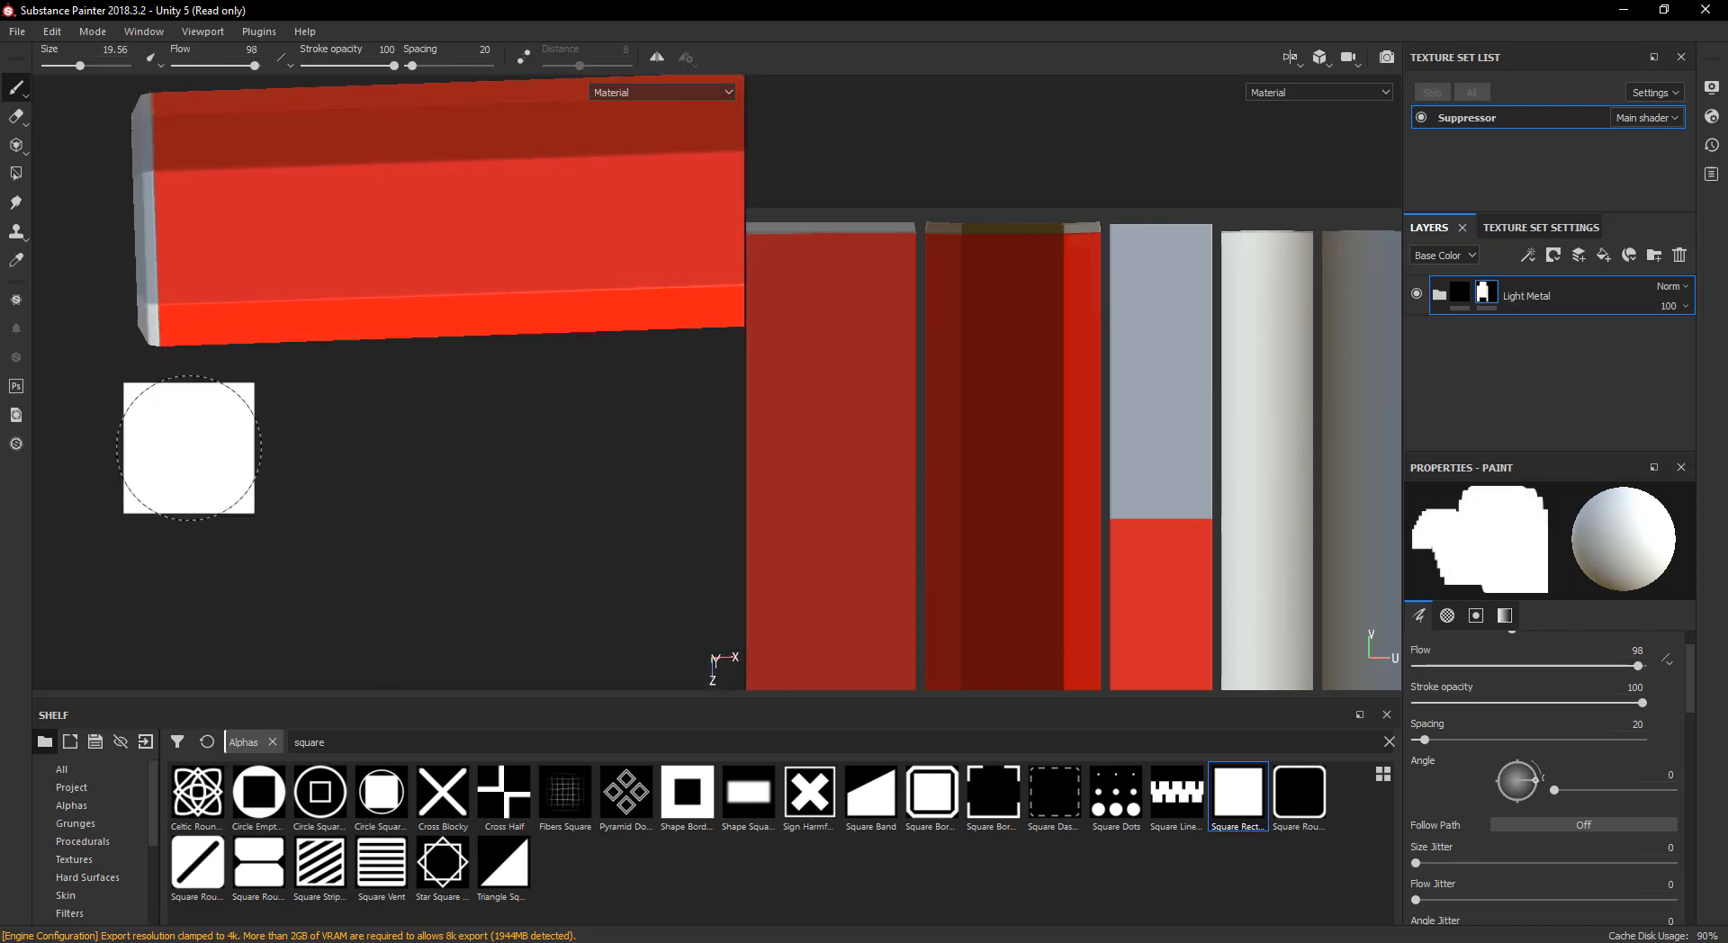
{"action": "left_click_drag", "start_coordinate": [230, 252], "coordinate": [242, 244], "text": "alt"}
{"action": "middle_click_drag", "start_coordinate": [270, 258], "coordinate": [405, 335], "text": "alt"}
{"action": "scroll", "coordinate": [405, 336], "scroll_direction": "up", "scroll_amount": 3}
{"action": "scroll", "coordinate": [423, 387], "scroll_direction": "down", "scroll_amount": 3}
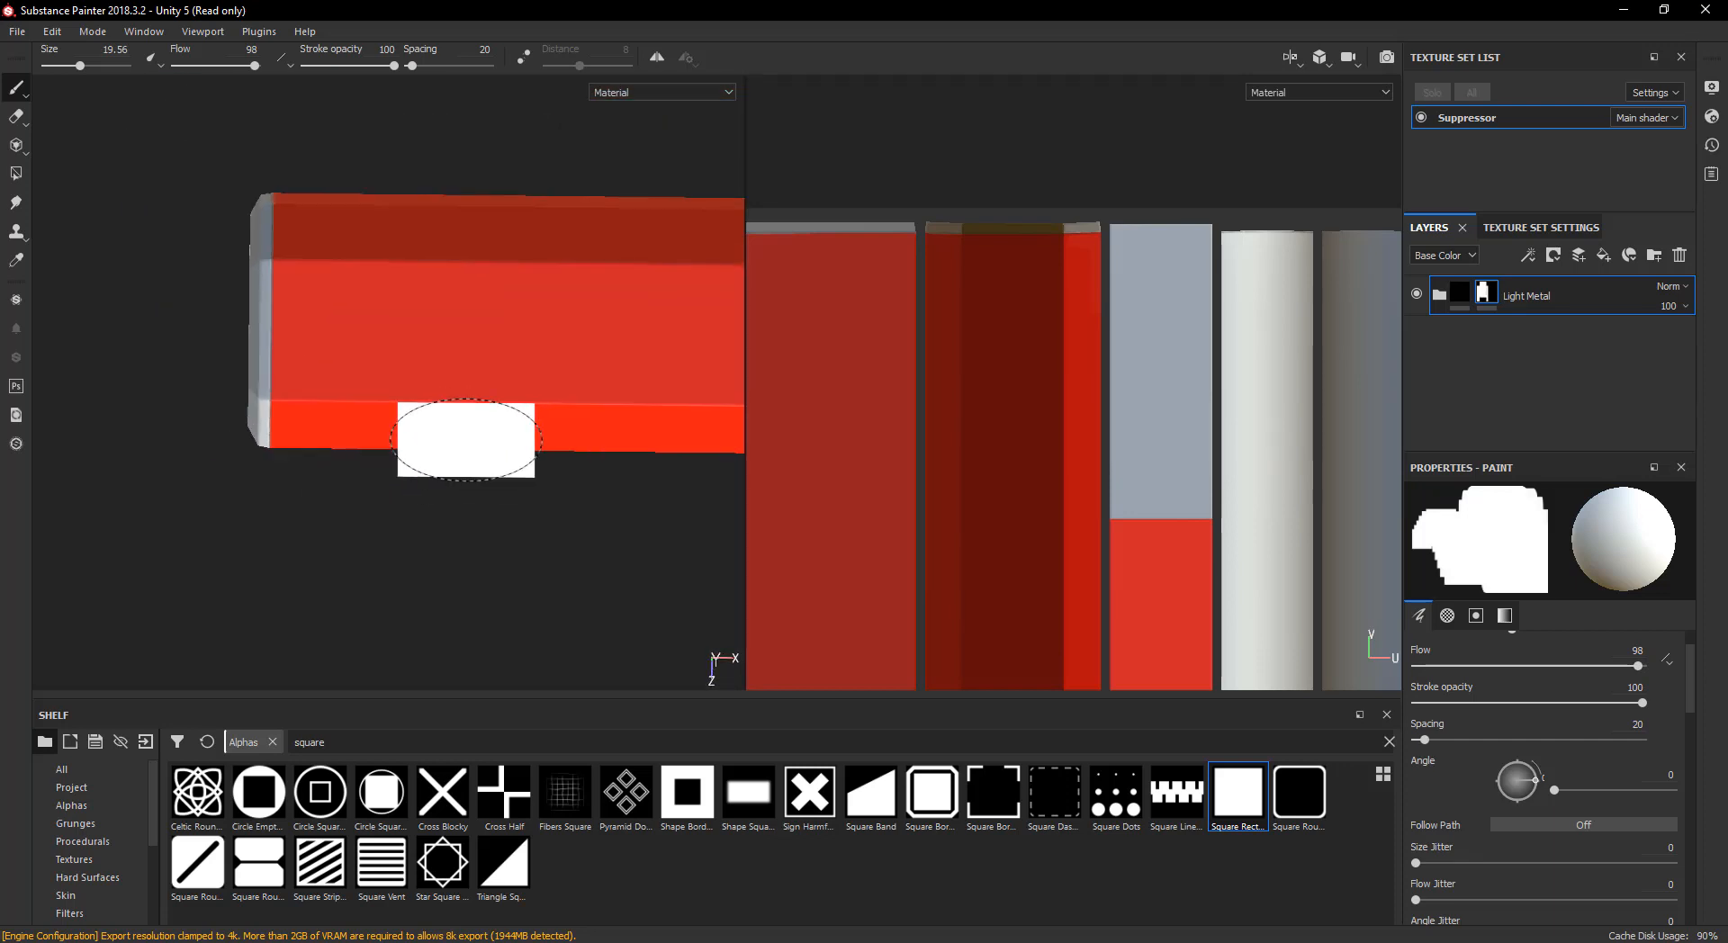
{"action": "mouse_move", "coordinate": [424, 464]}
{"action": "left_mouse_down", "text": "alt"}
{"action": "mouse_move", "coordinate": [436, 411]}
{"action": "mouse_move", "coordinate": [468, 396]}
{"action": "left_mouse_up", "text": "alt"}
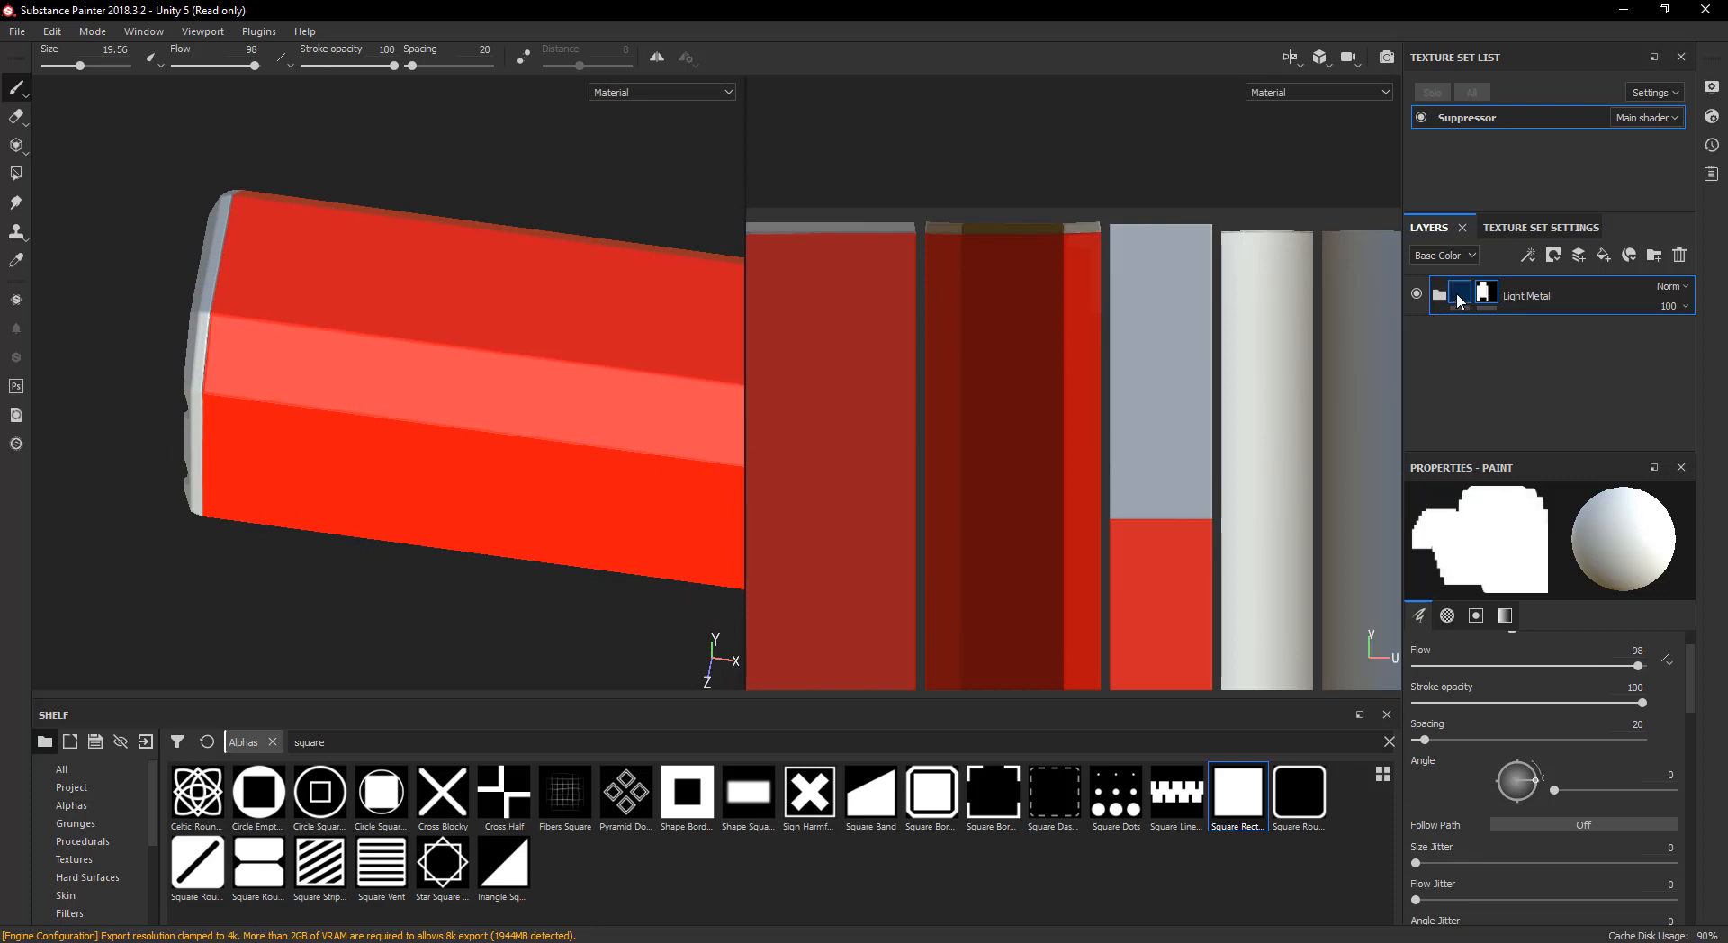
{"action": "left_click", "coordinate": [1458, 293]}
{"action": "key", "text": "ctrl+d"}
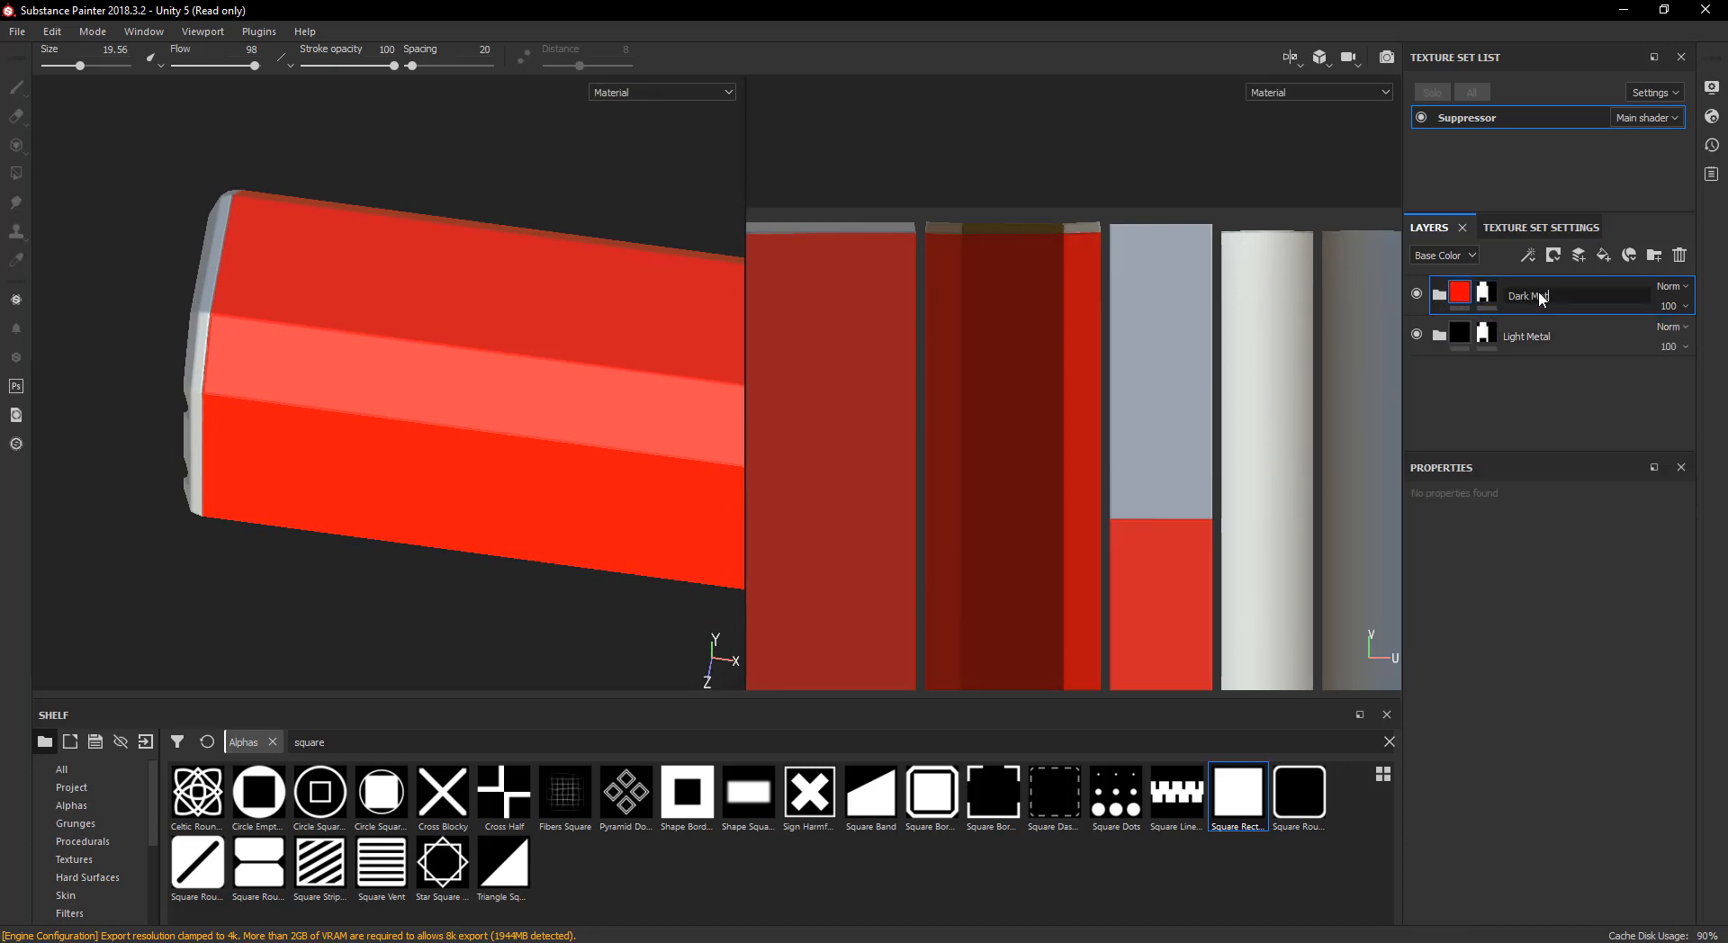
{"action": "type", "text": "Metal"}
{"action": "key", "text": "Return"}
- Invert the Dark Metal folder's mask and set its fill layer's base color to turquoise green, RGB 0, 1, 0.443
{"action": "left_click", "coordinate": [1489, 297]}
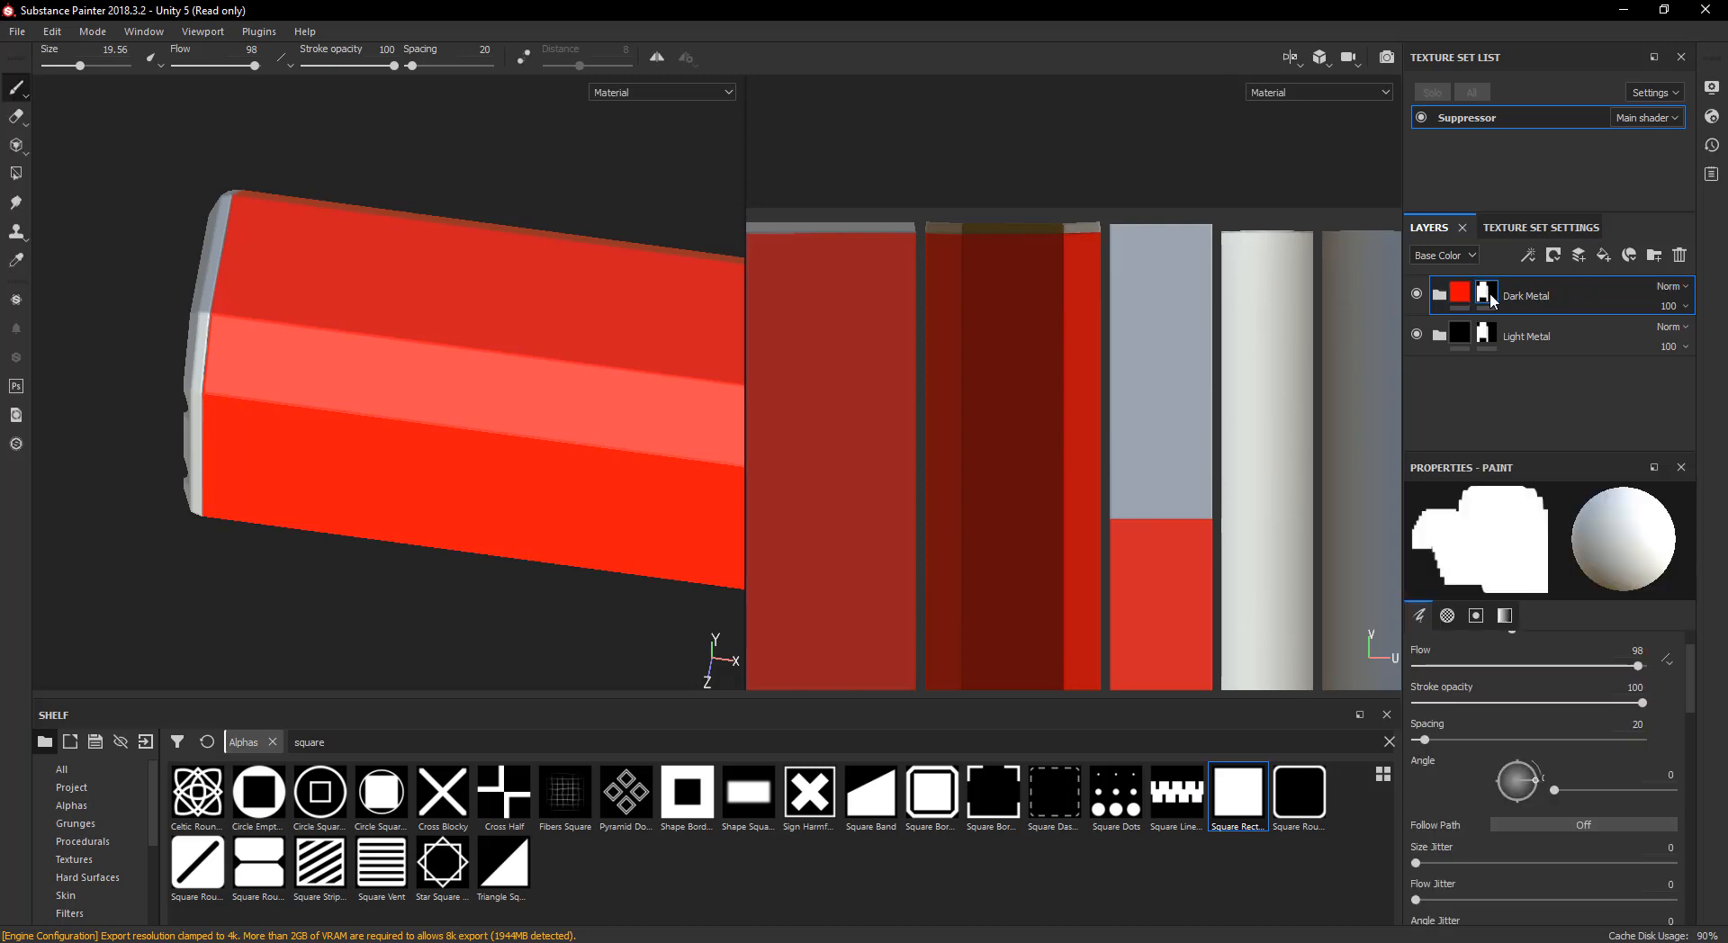
{"action": "right_click", "coordinate": [1489, 297]}
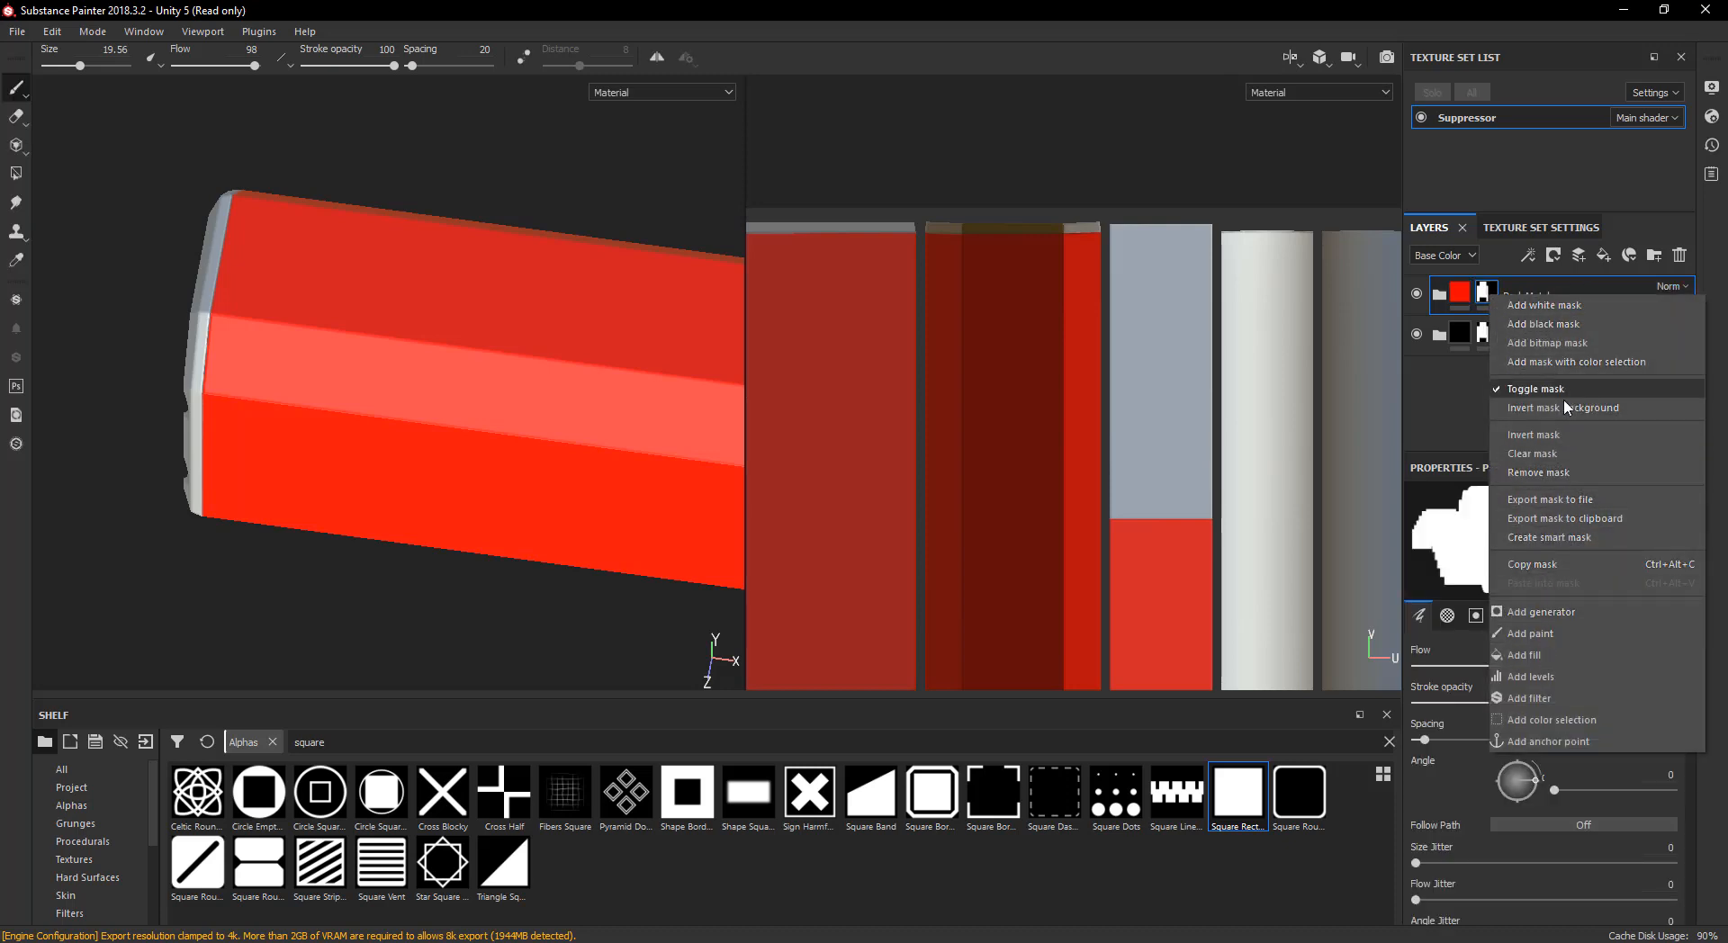
{"action": "left_click", "coordinate": [1549, 441]}
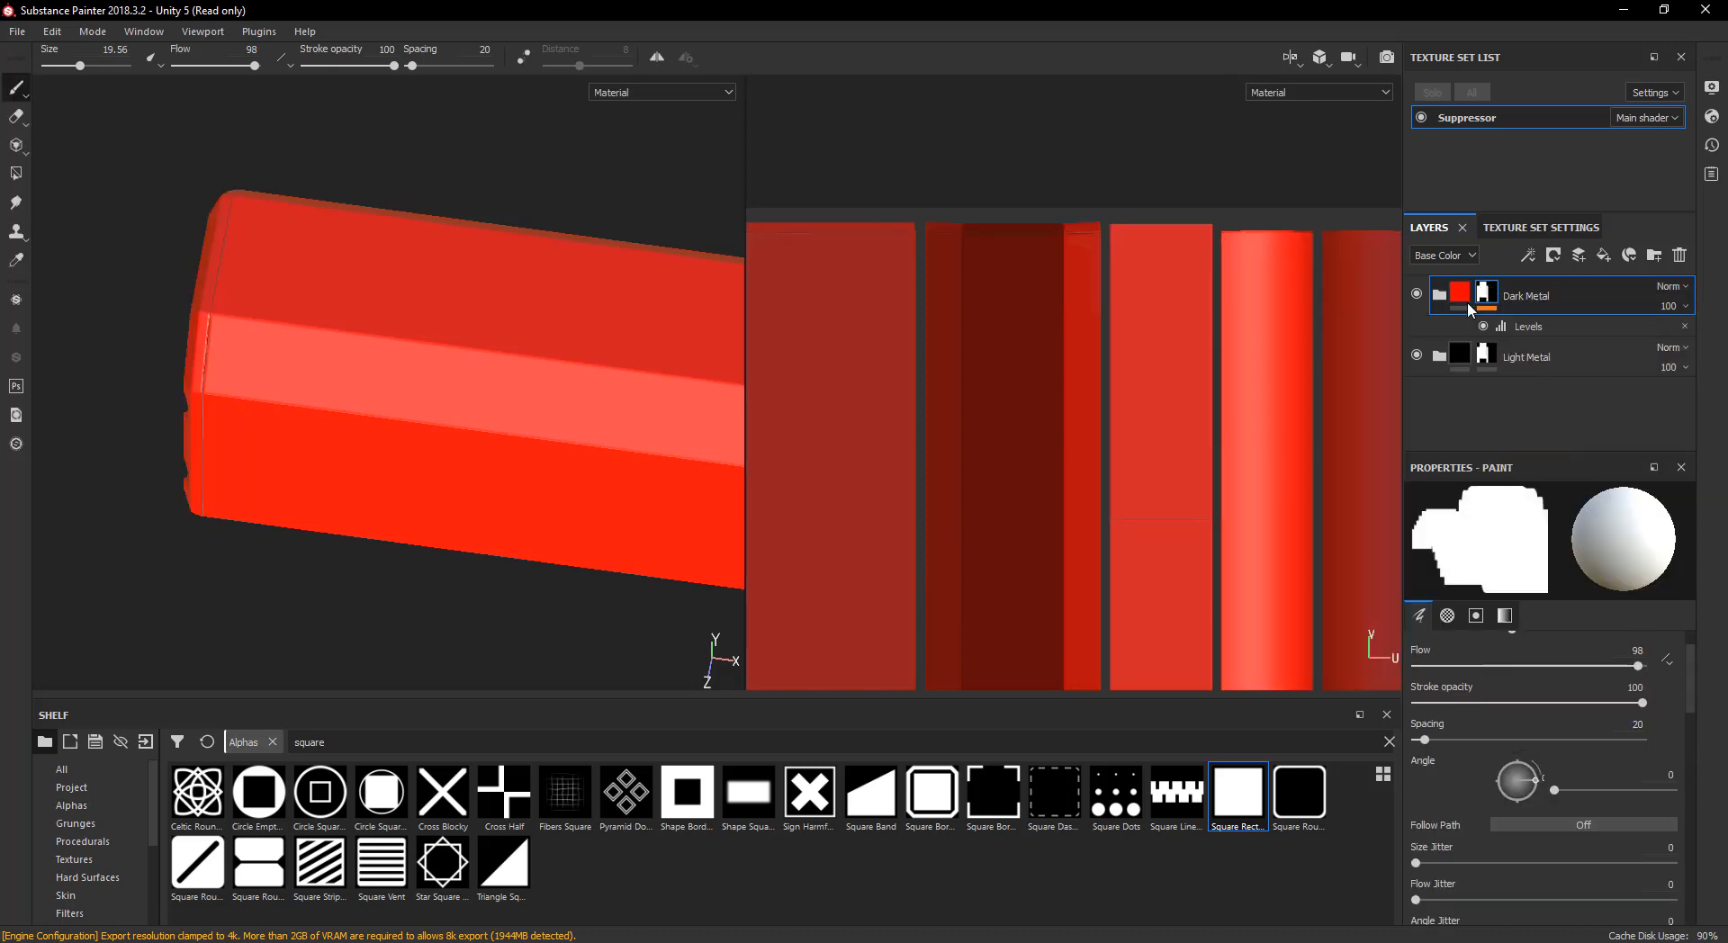
{"action": "left_click", "coordinate": [1441, 294]}
{"action": "left_click", "coordinate": [1463, 356]}
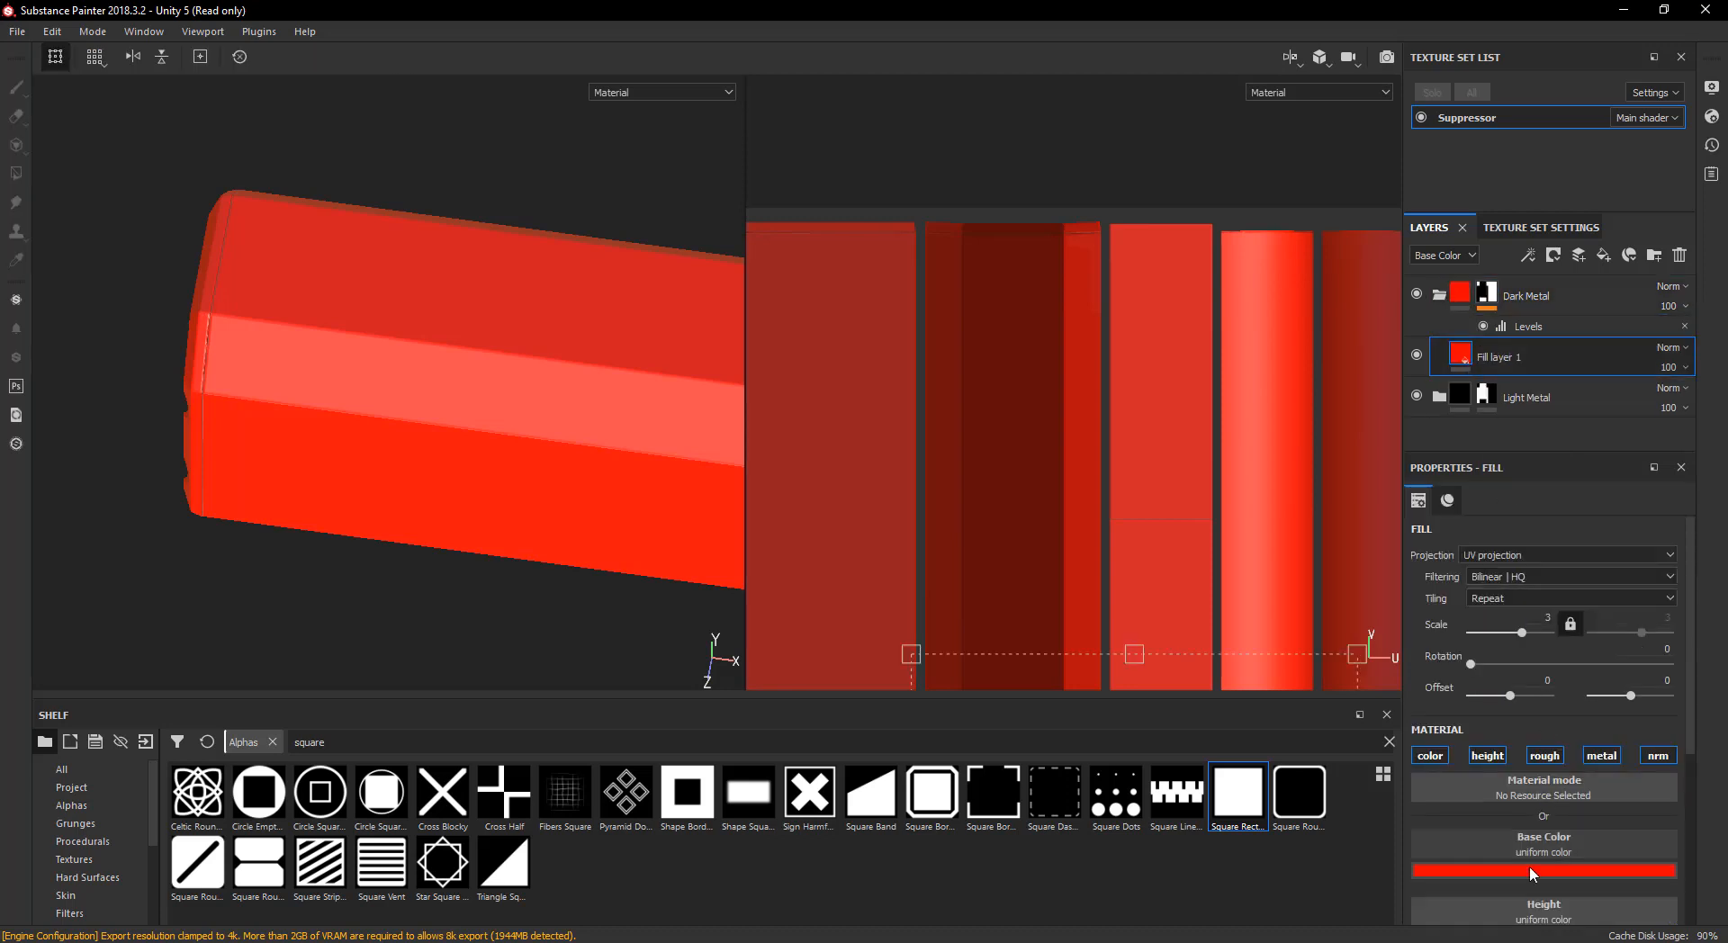
{"action": "left_click", "coordinate": [1527, 870]}
{"action": "left_click", "coordinate": [1635, 777]}
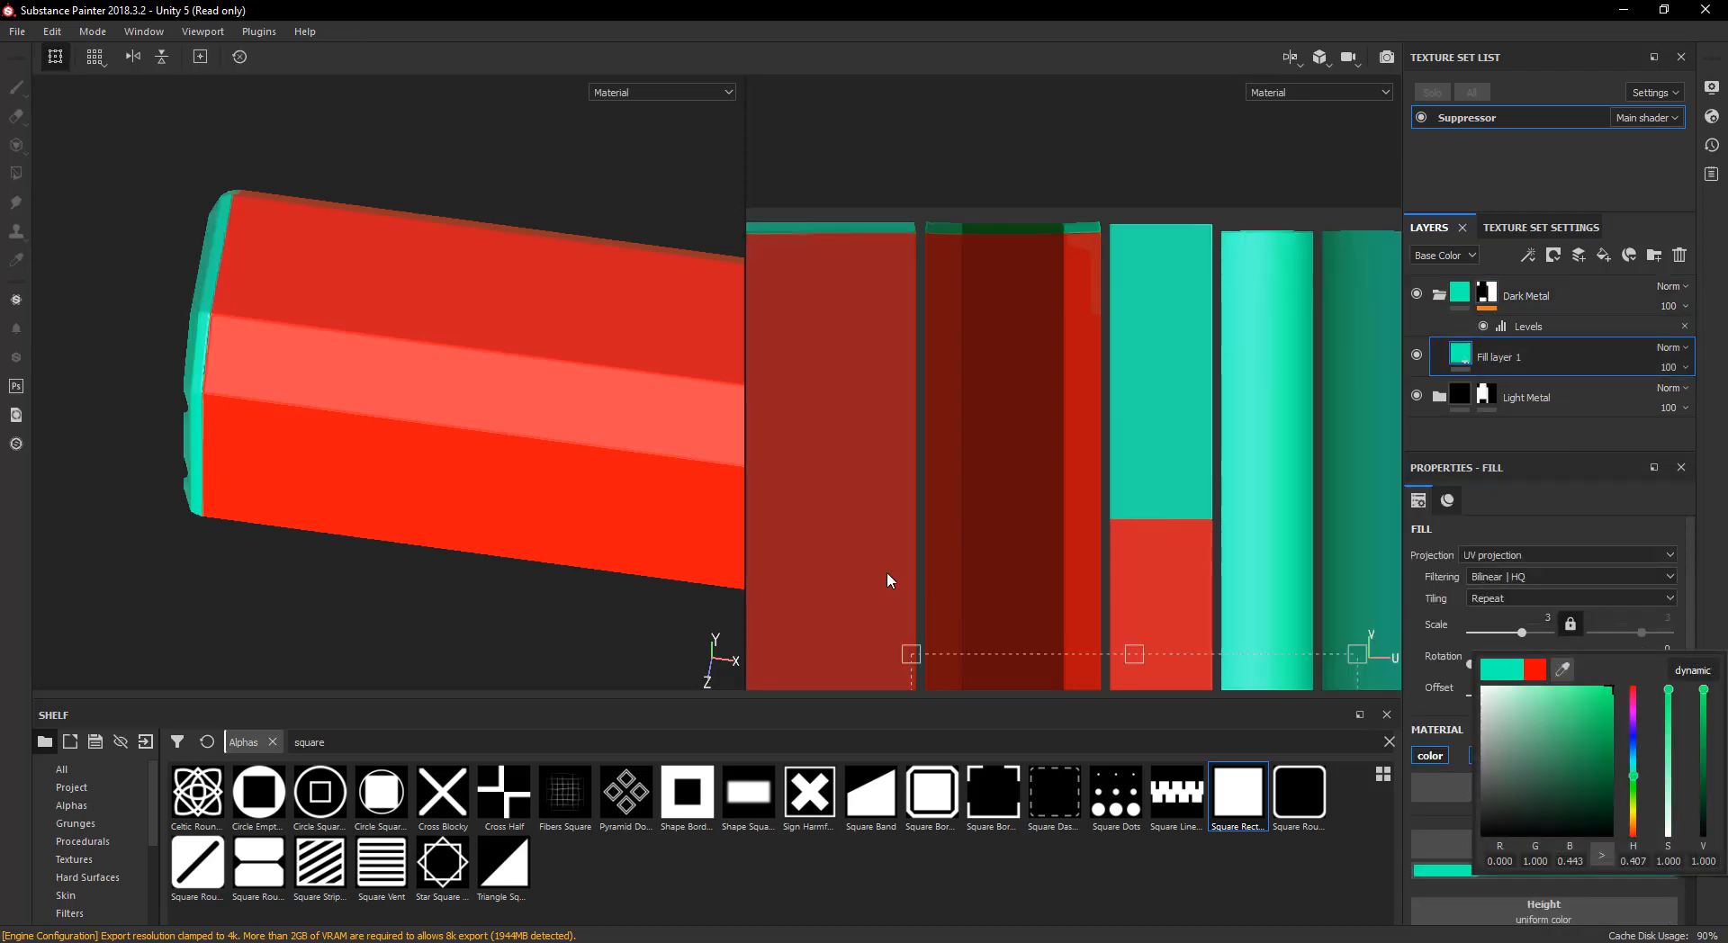
{"action": "left_click_drag", "start_coordinate": [394, 578], "coordinate": [630, 450], "text": "alt"}
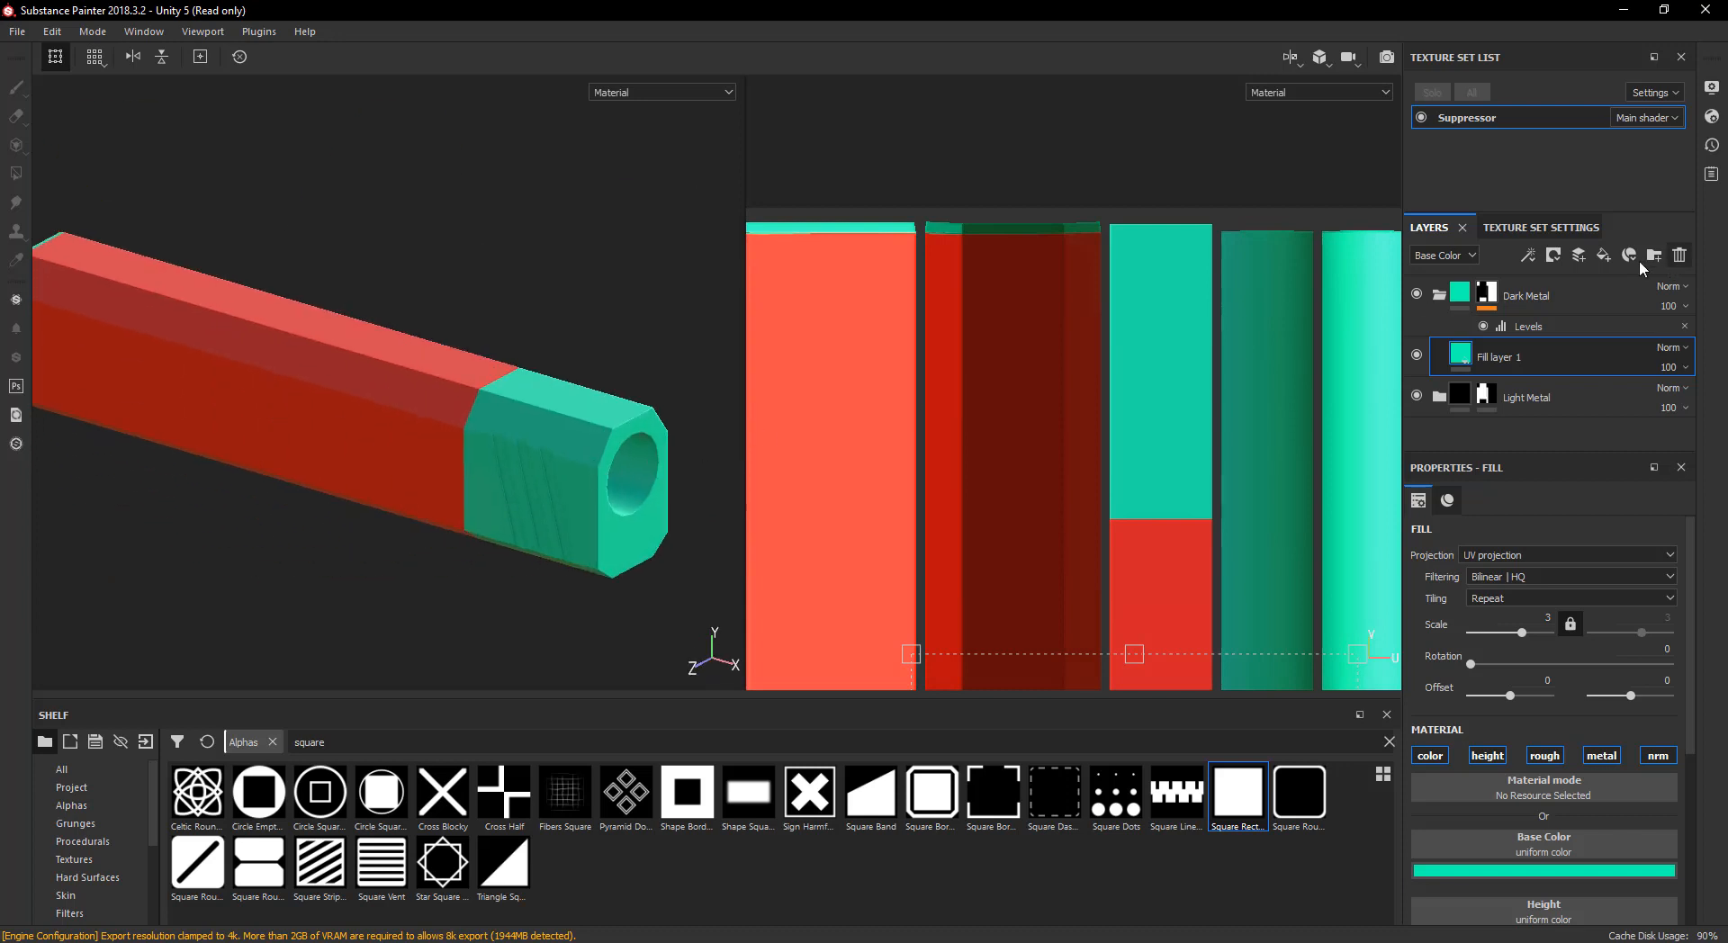
- Select the fill layer inside the Light Metal folder and widen the 3D viewport over the UV view
{"action": "left_click", "coordinate": [1440, 295]}
{"action": "left_click", "coordinate": [1442, 296]}
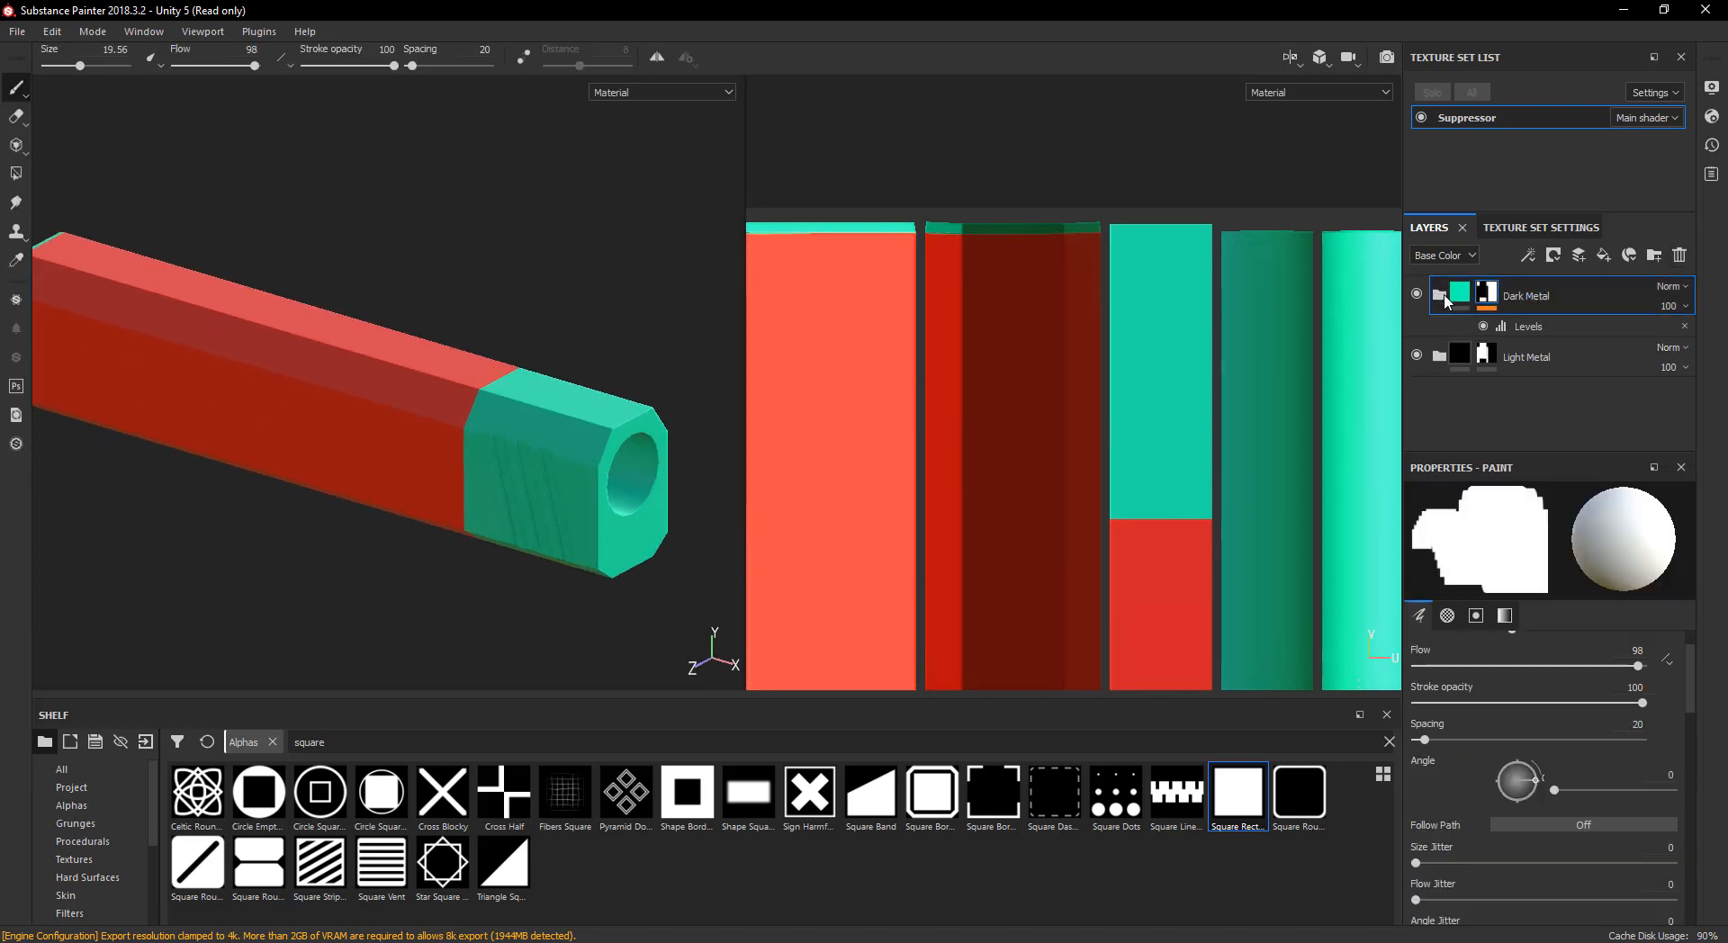
{"action": "left_click", "coordinate": [1440, 356]}
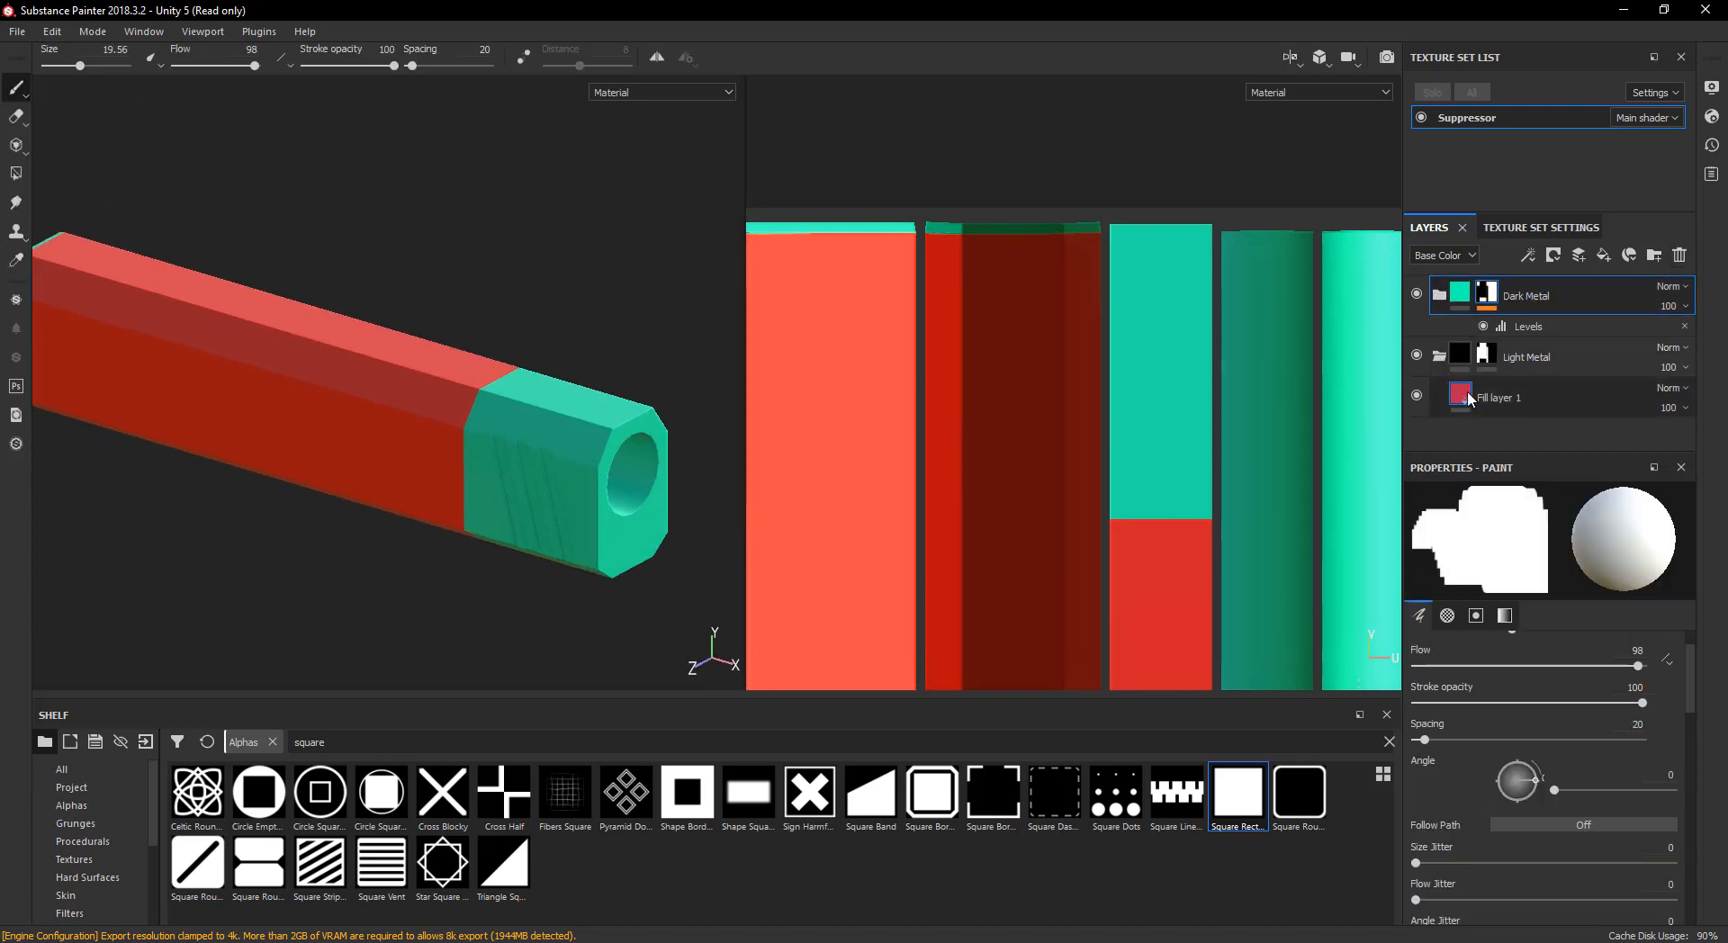
{"action": "left_click", "coordinate": [1465, 392]}
{"action": "middle_click_drag", "start_coordinate": [393, 402], "coordinate": [540, 397], "text": "alt"}
{"action": "left_click_drag", "start_coordinate": [540, 397], "coordinate": [628, 424], "text": "alt"}
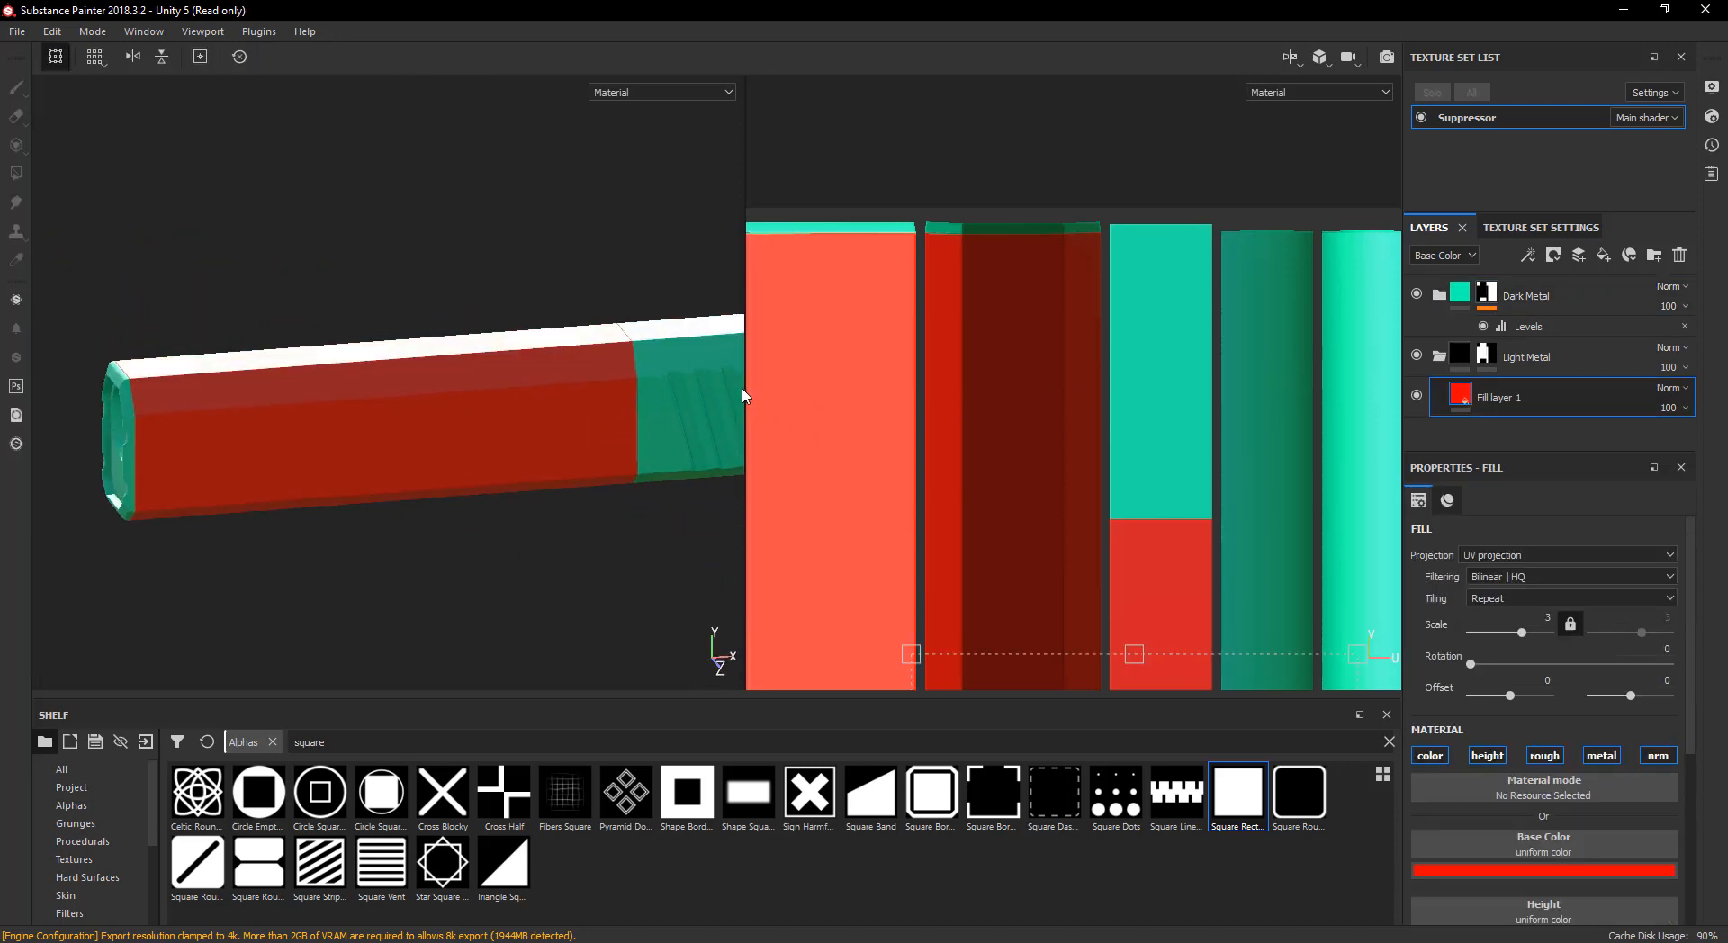
{"action": "left_click_drag", "start_coordinate": [746, 386], "coordinate": [1272, 387]}
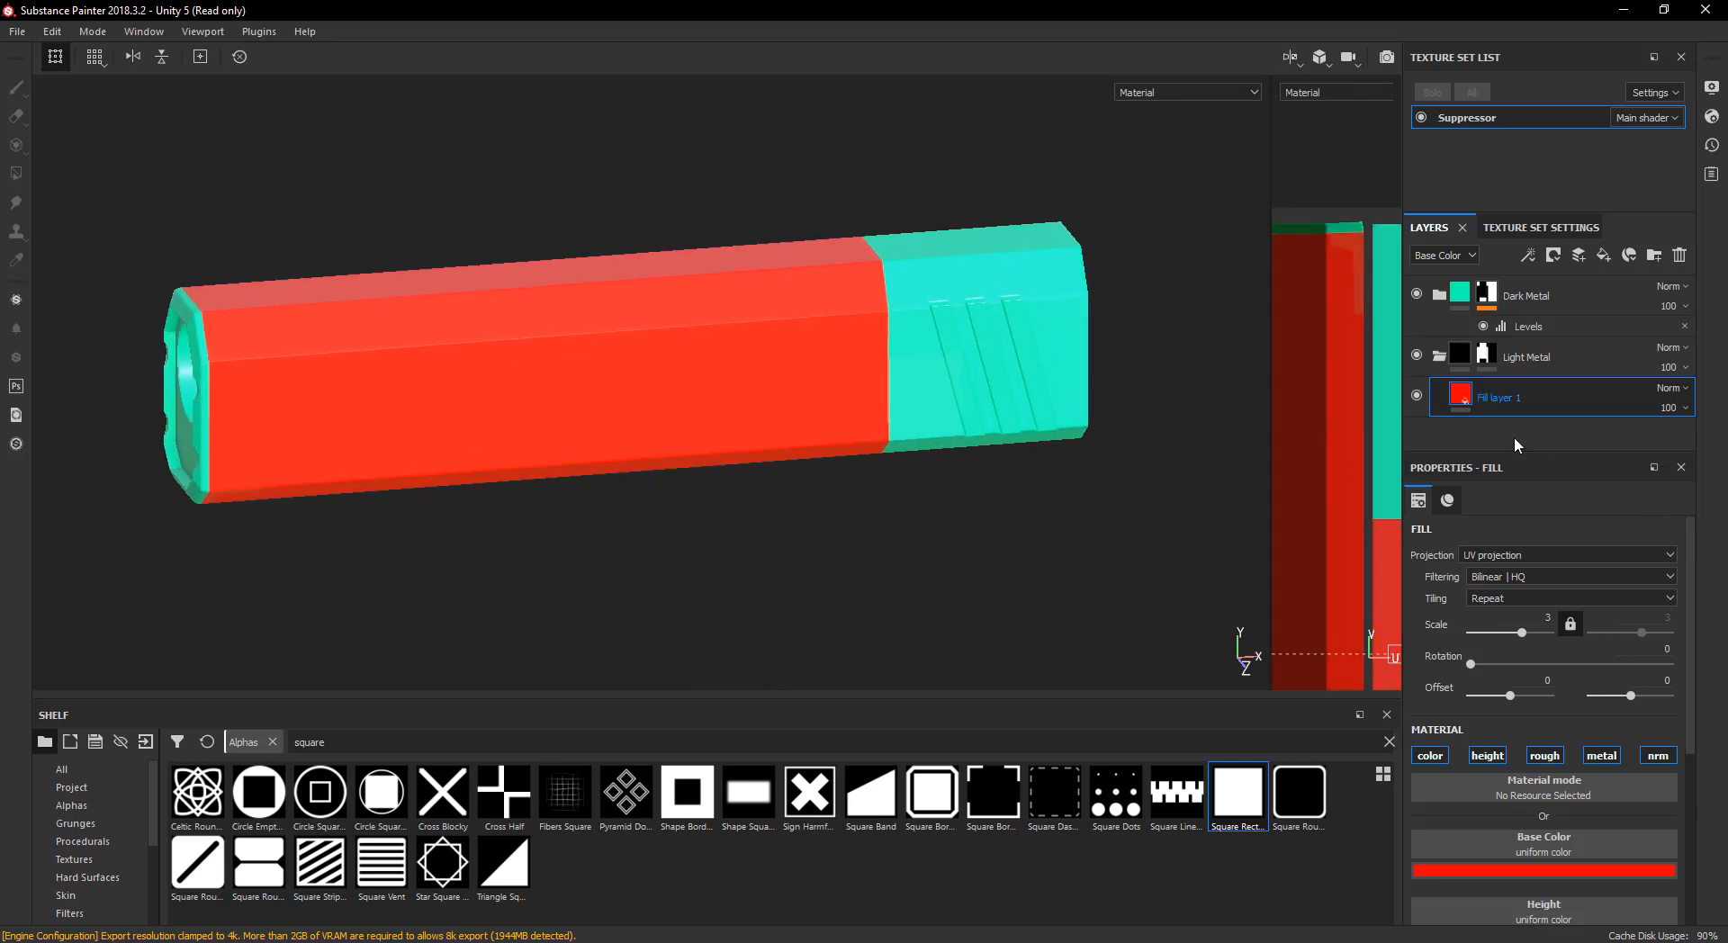
- Set the base color of Light Metal's fill layer to neutral grey with a value of 0.324
{"action": "scroll", "coordinate": [1531, 810], "scroll_direction": "down", "scroll_amount": 2}
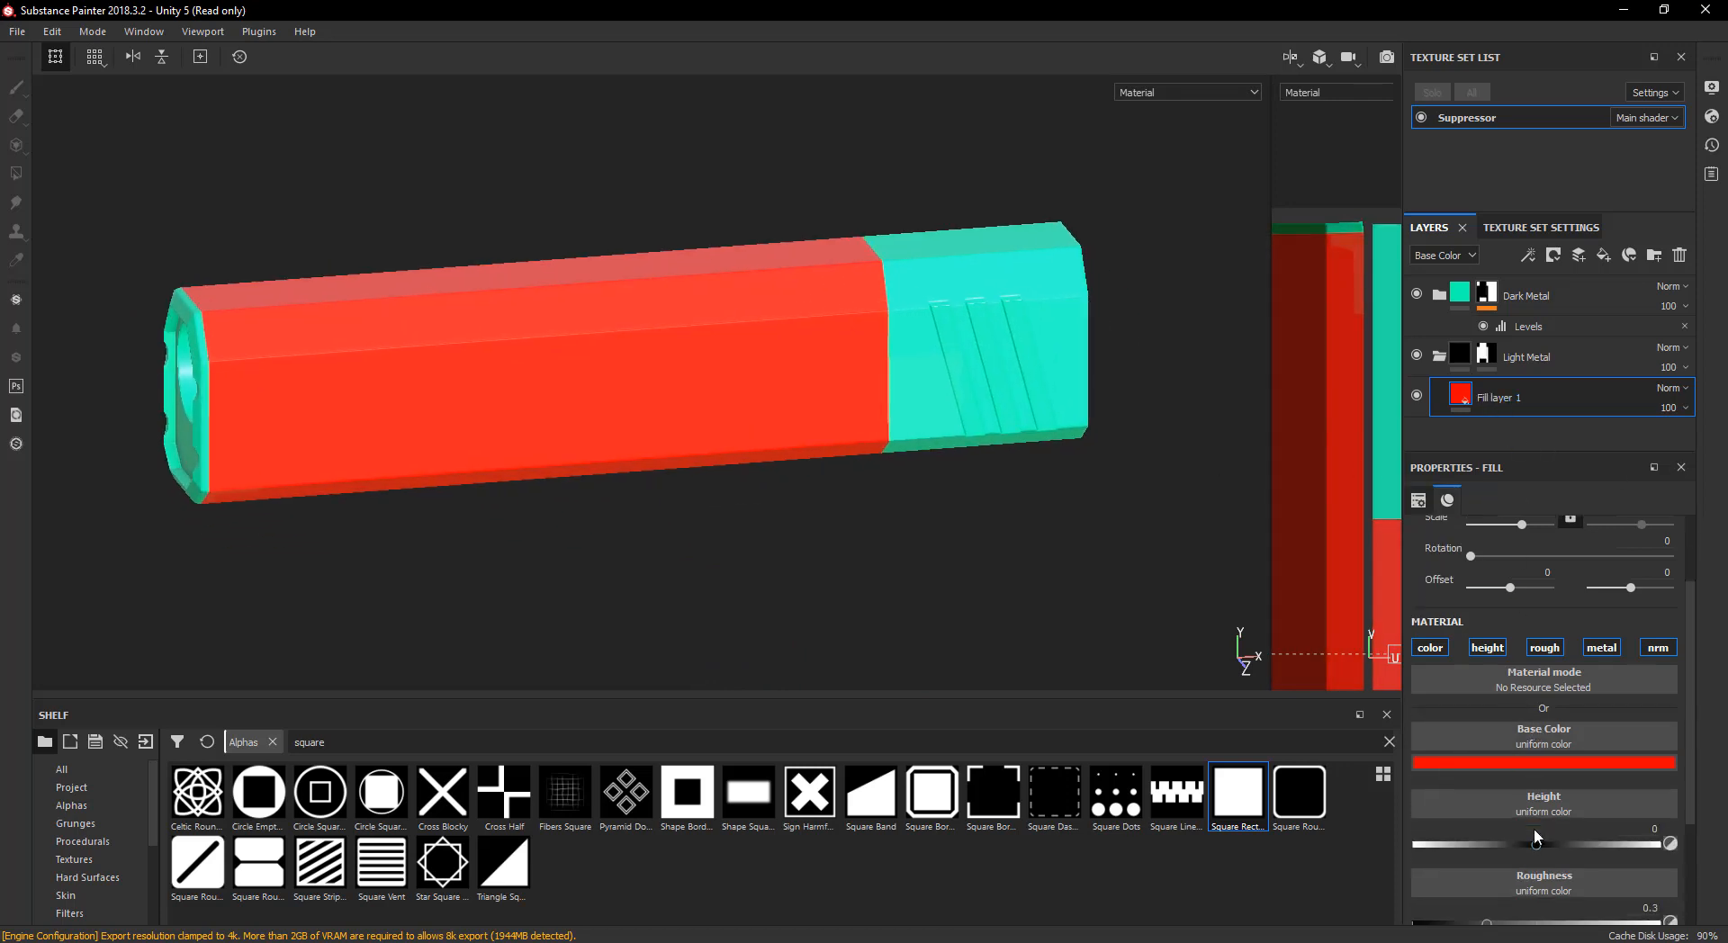
{"action": "left_click", "coordinate": [1525, 765]}
{"action": "left_click_drag", "start_coordinate": [1490, 619], "coordinate": [1459, 613]}
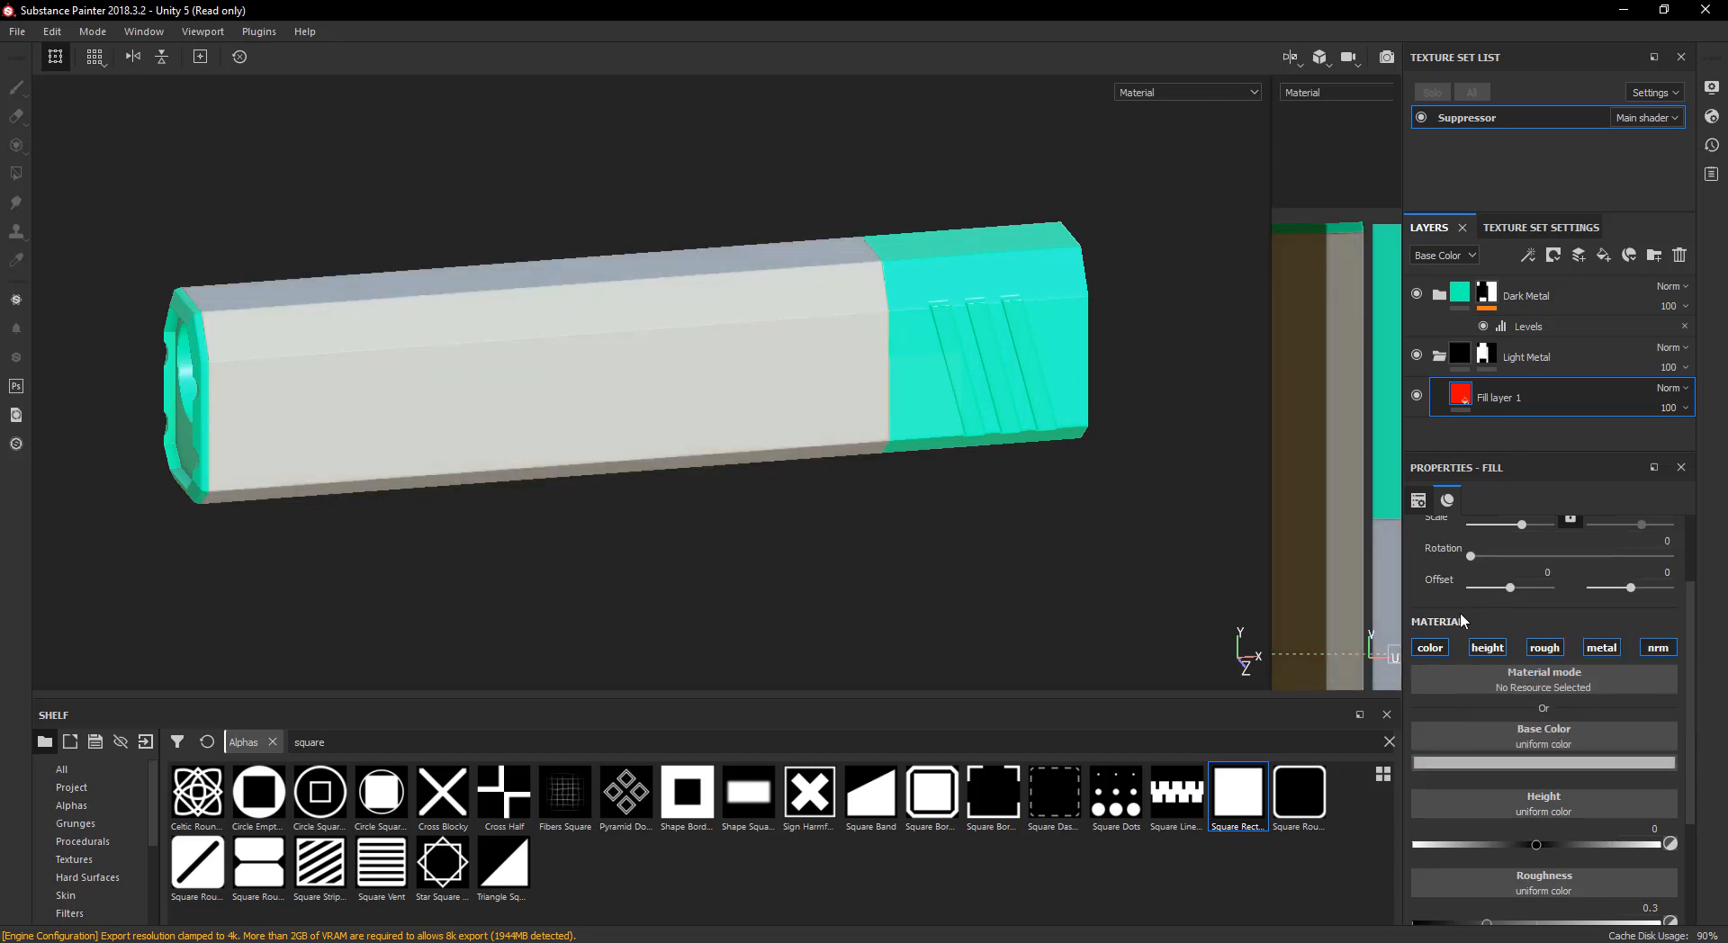
{"action": "left_click", "coordinate": [1476, 764]}
{"action": "left_click_drag", "start_coordinate": [1477, 636], "coordinate": [1480, 641]}
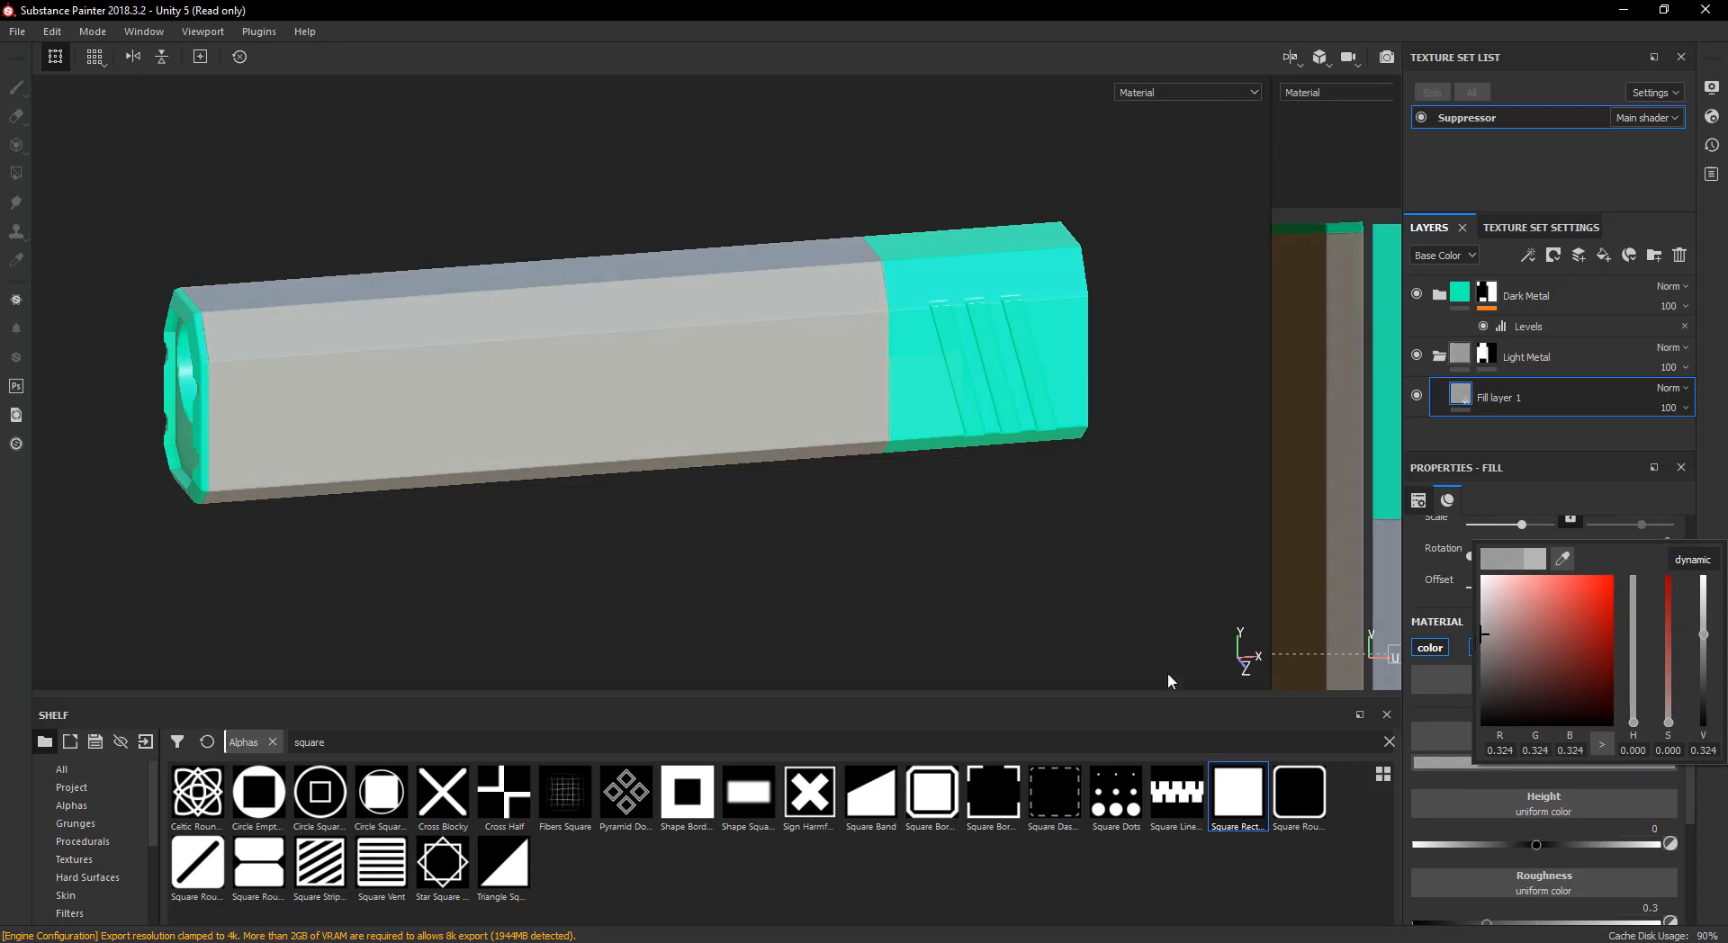
{"action": "left_click", "coordinate": [1178, 520]}
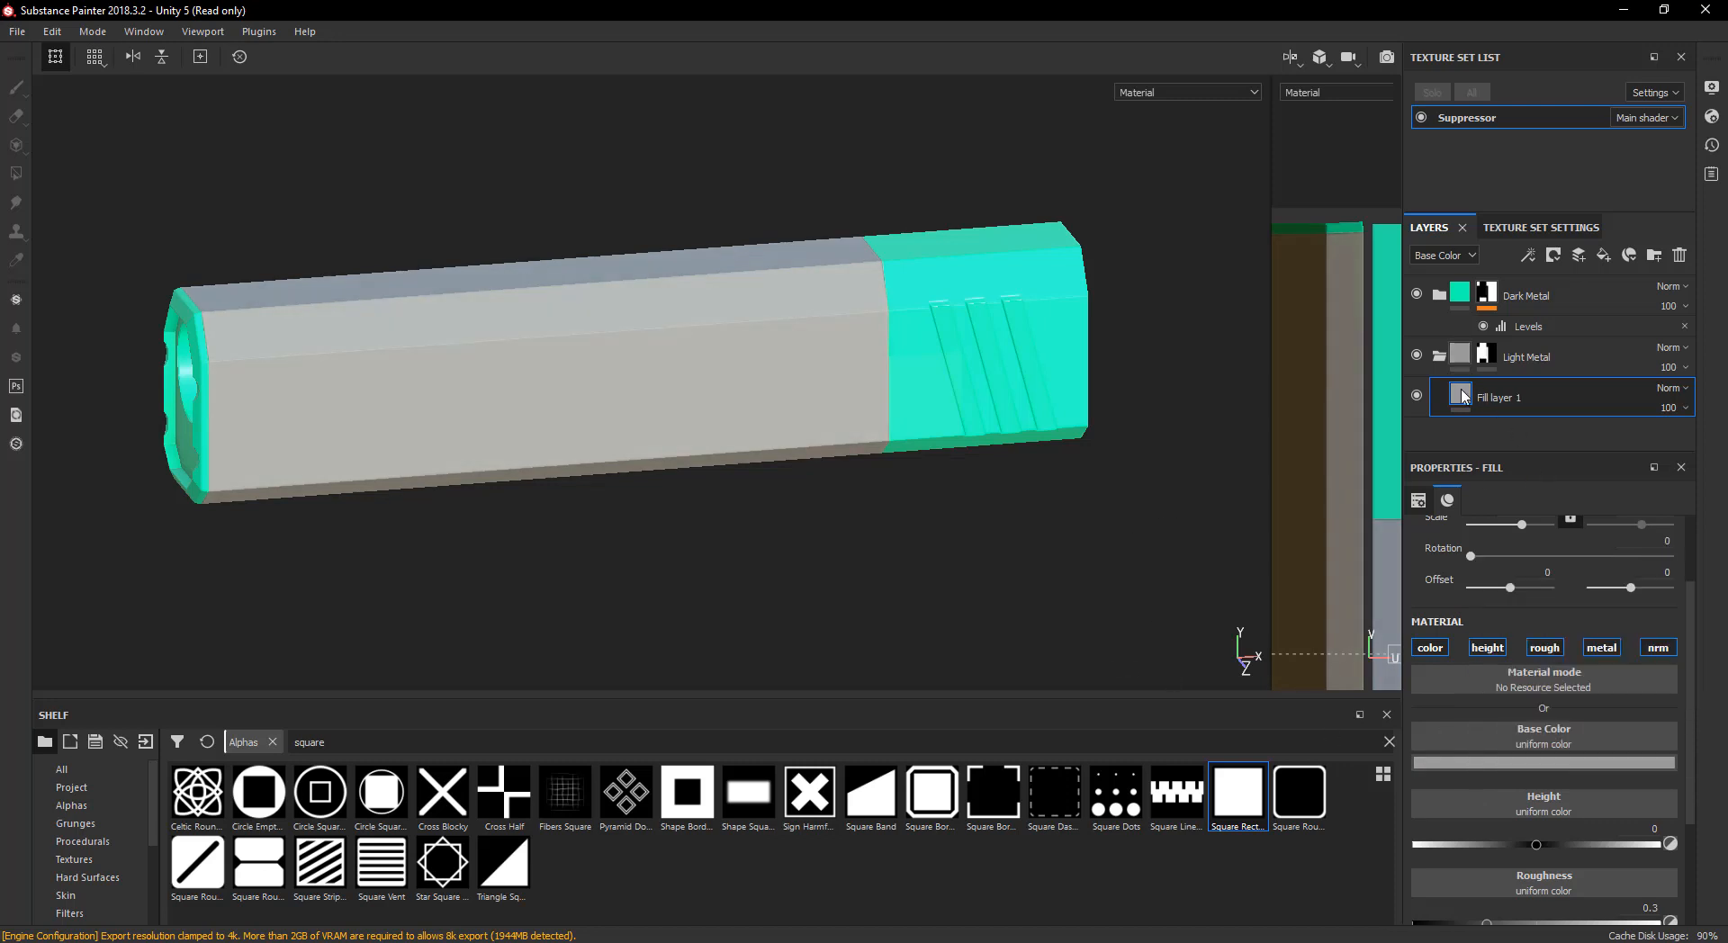
- Add a fill effect to Light Metal's fill layer and leave only its roughness channel enabled
{"action": "right_click", "coordinate": [1463, 396]}
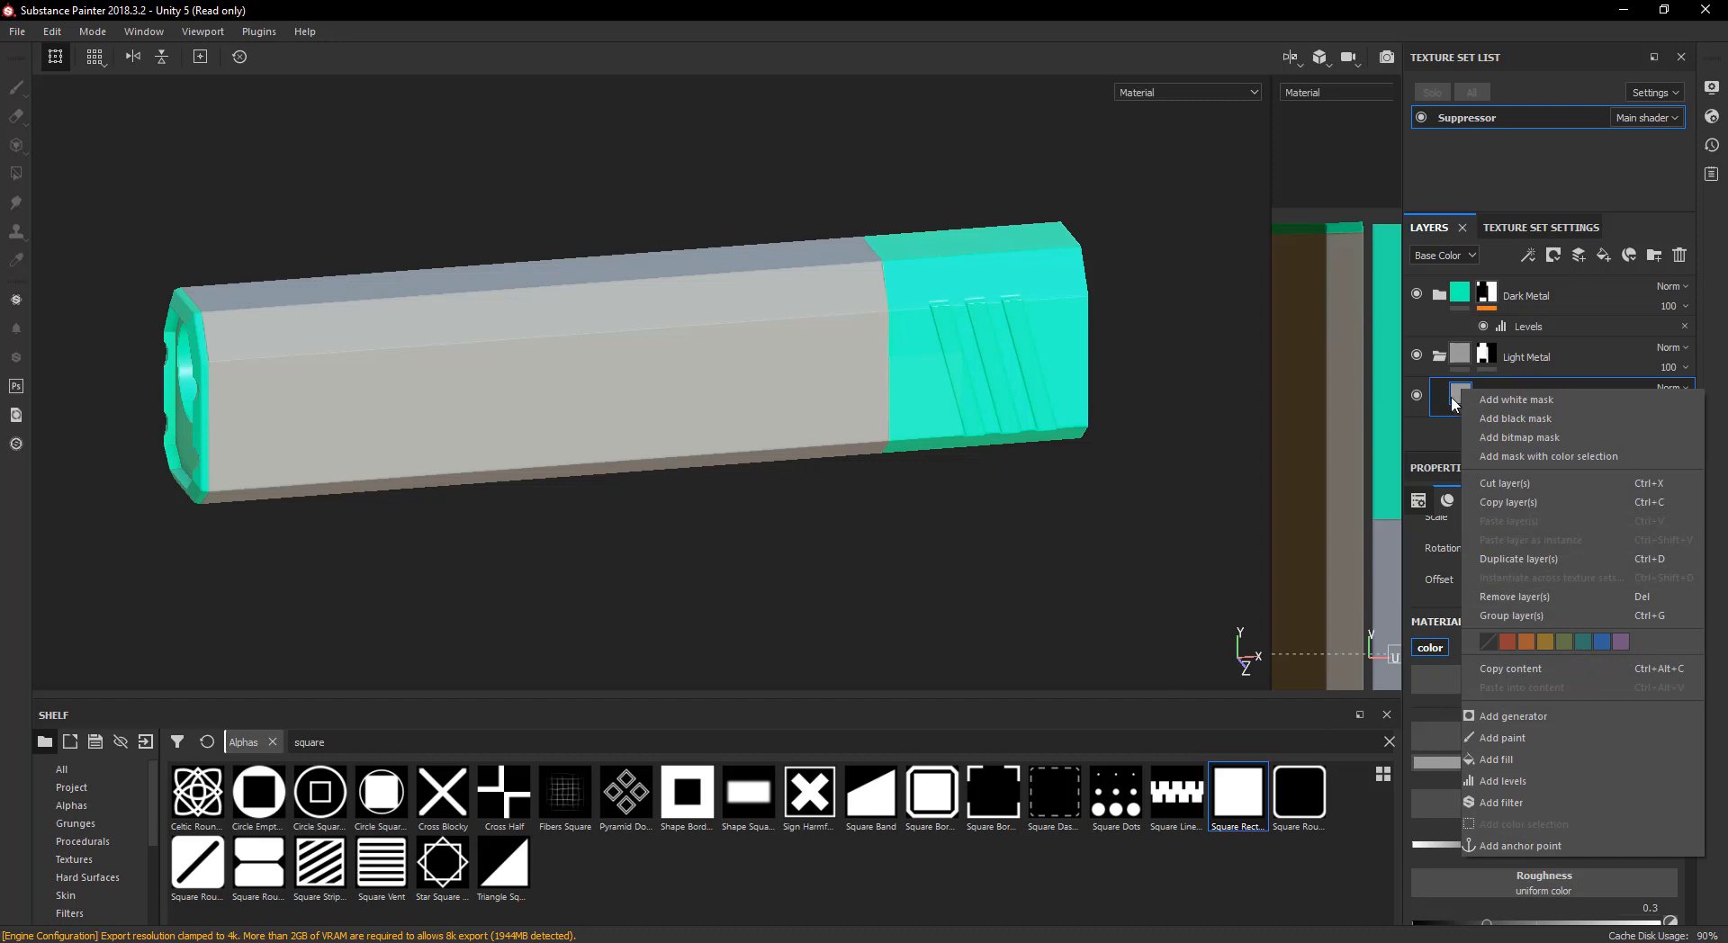
{"action": "left_click", "coordinate": [1543, 761]}
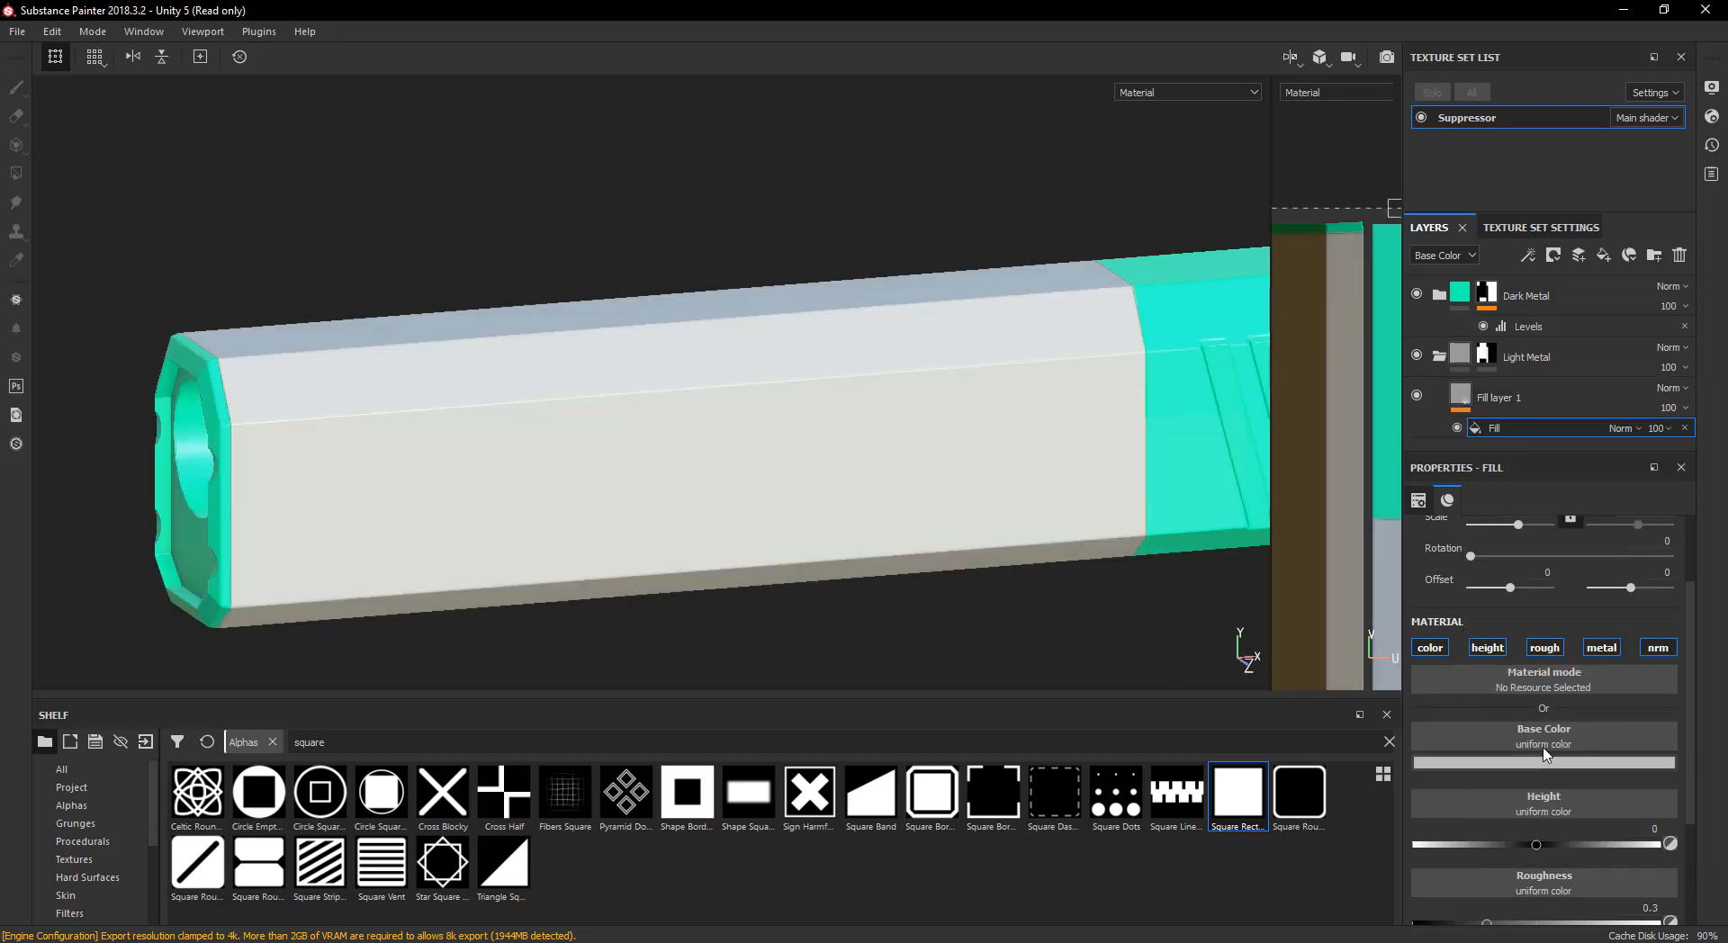
{"action": "left_click", "coordinate": [1430, 648]}
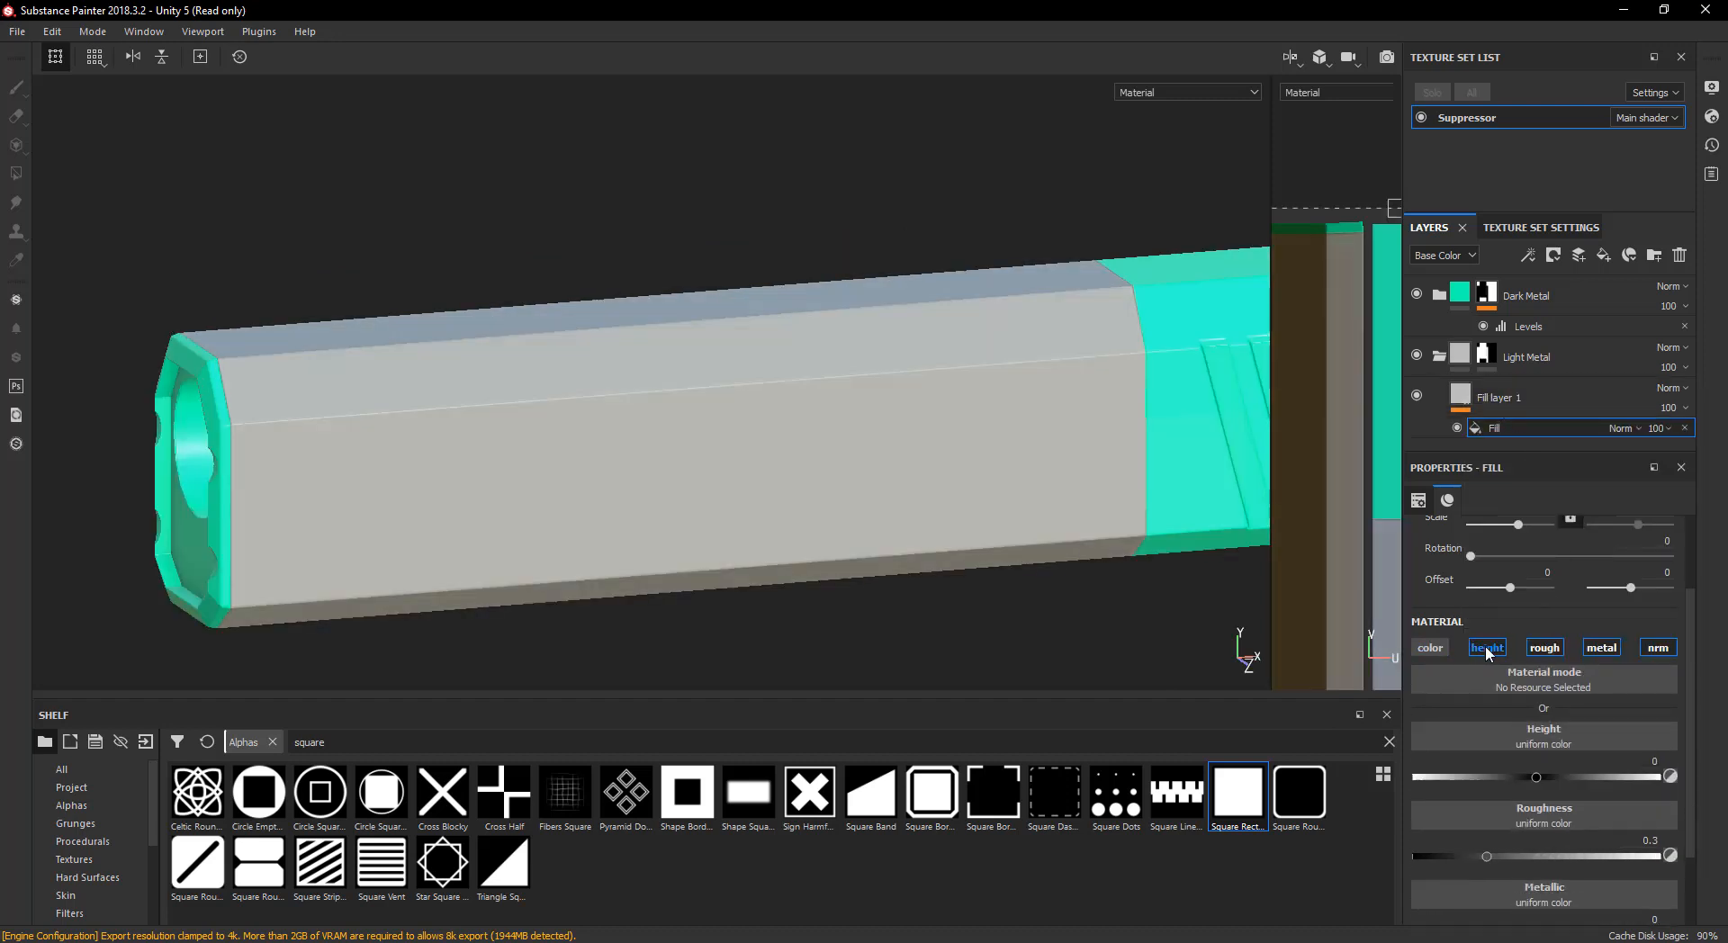
{"action": "left_click", "coordinate": [1487, 648]}
{"action": "left_click", "coordinate": [1601, 648]}
{"action": "left_click", "coordinate": [1657, 648]}
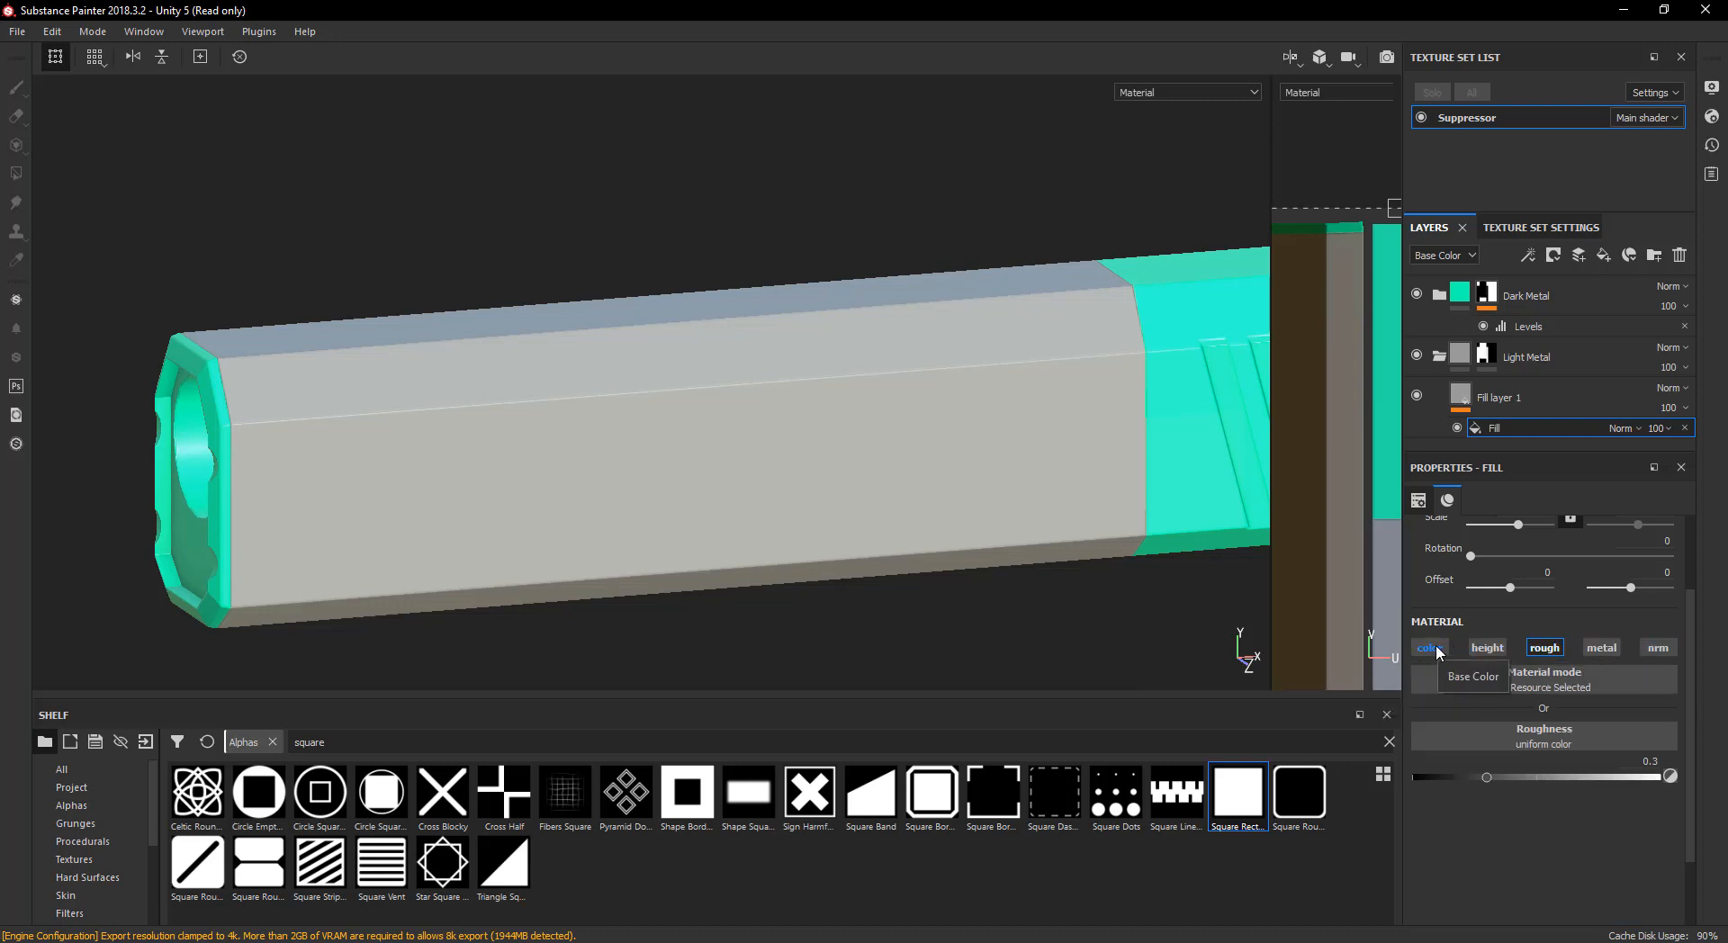
- Enable the height channel on the Light Metal fill effect and assign the Blue Noise Fast texture to it
{"action": "left_click_drag", "start_coordinate": [880, 506], "coordinate": [1365, 612], "text": "alt"}
{"action": "left_click", "coordinate": [1488, 648]}
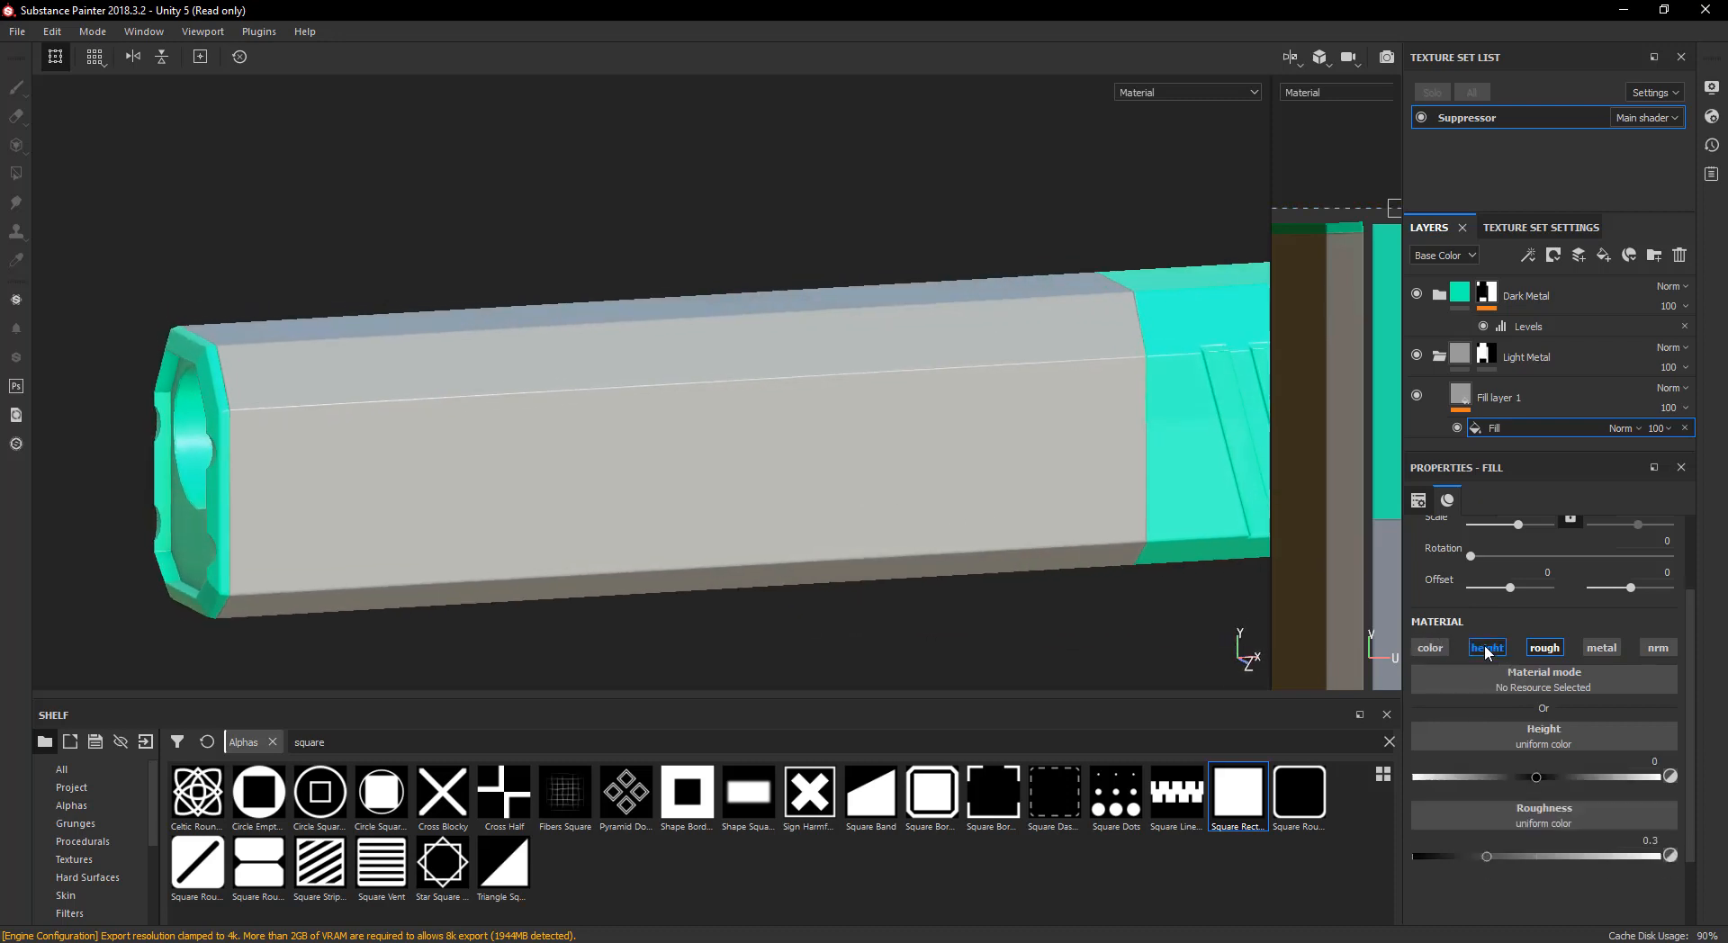
{"action": "left_click", "coordinate": [1539, 738]}
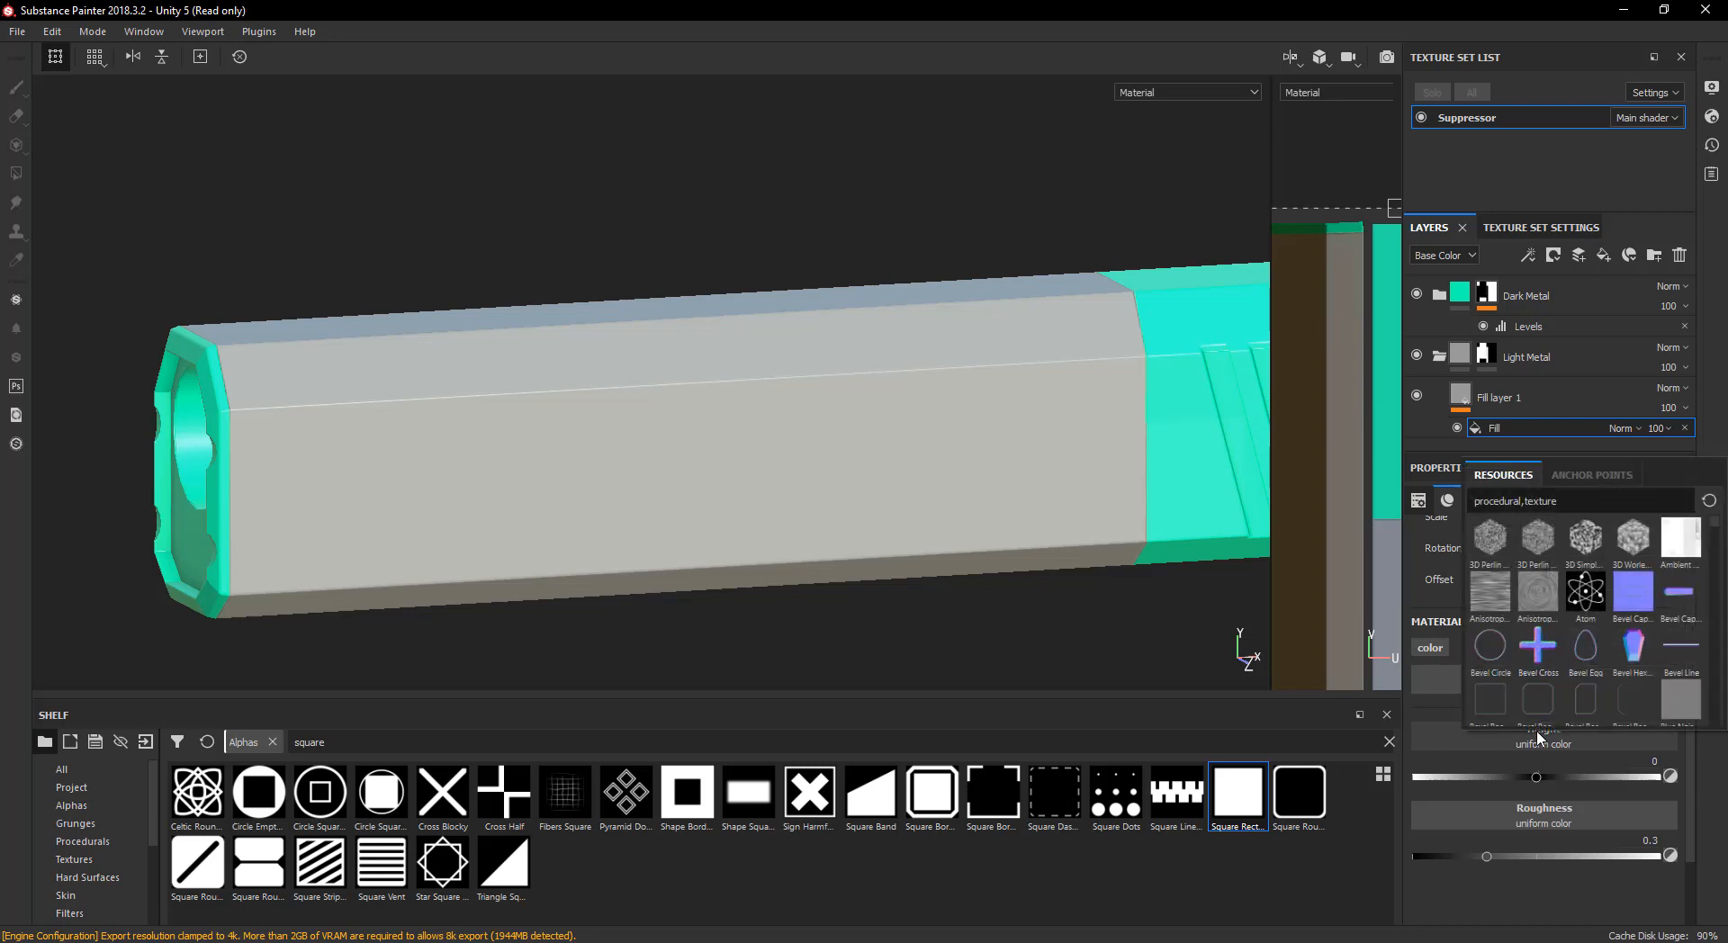
{"action": "type", "text": "blue"}
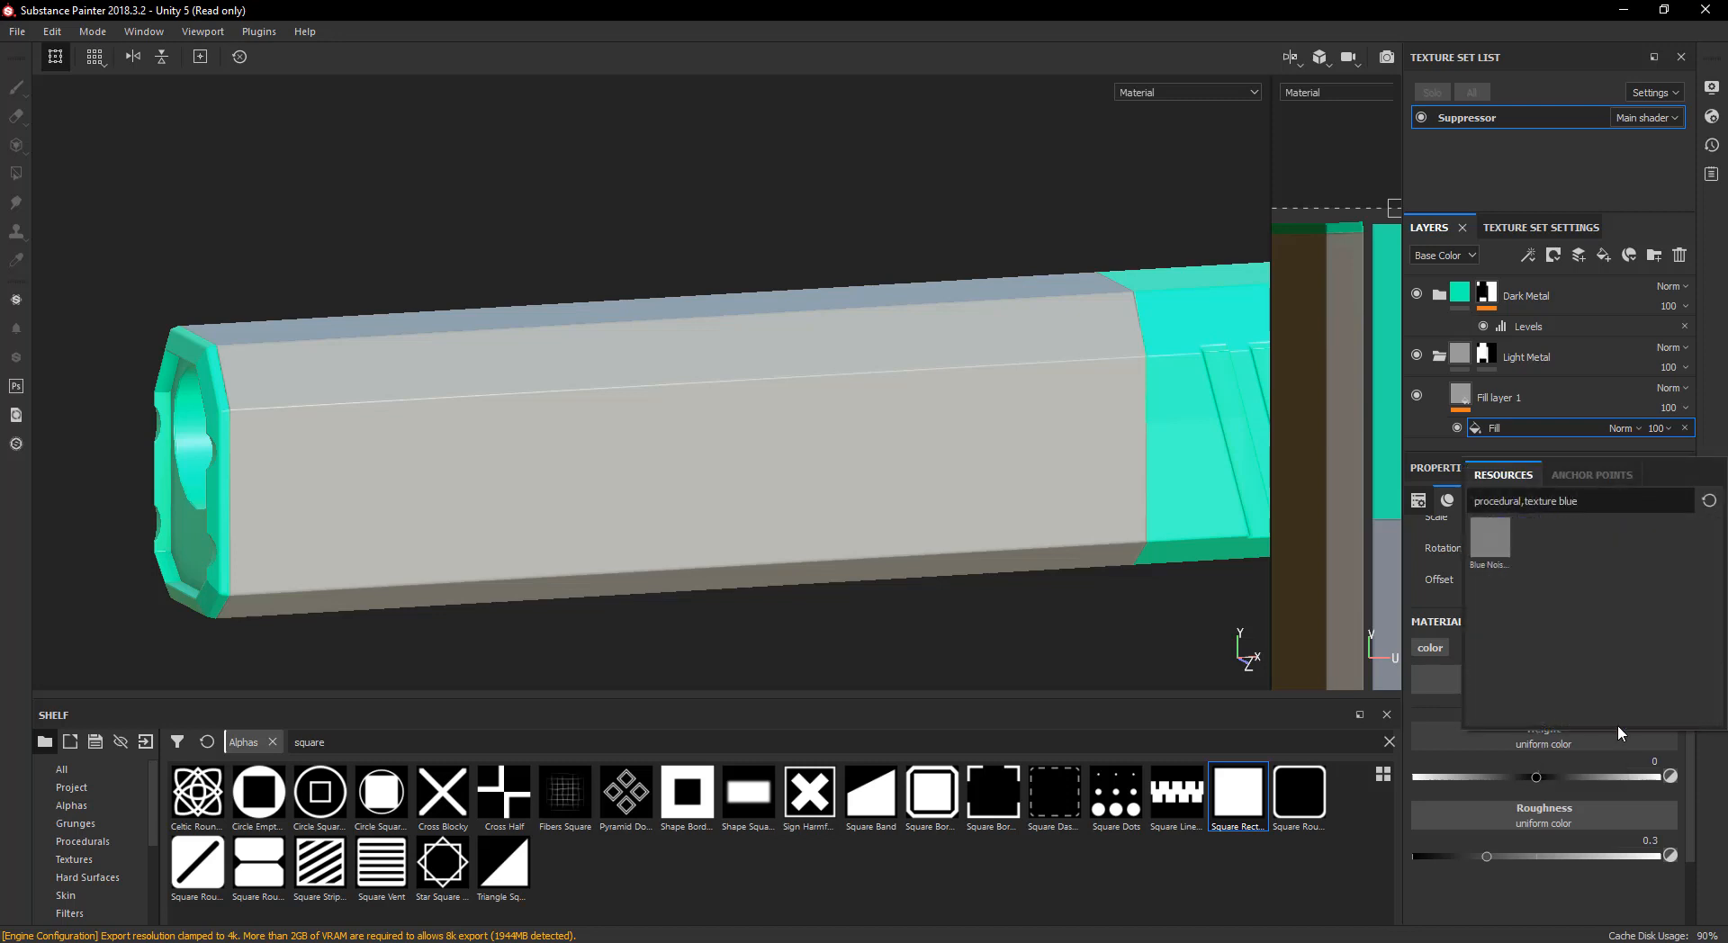
{"action": "left_click", "coordinate": [1491, 540]}
{"action": "left_click_drag", "start_coordinate": [482, 347], "coordinate": [468, 378], "text": "alt"}
{"action": "scroll", "coordinate": [490, 466], "scroll_direction": "up", "scroll_amount": 5}
{"action": "left_click_drag", "start_coordinate": [490, 467], "coordinate": [1207, 512], "text": "alt"}
{"action": "scroll", "coordinate": [610, 504], "scroll_direction": "down", "scroll_amount": 5}
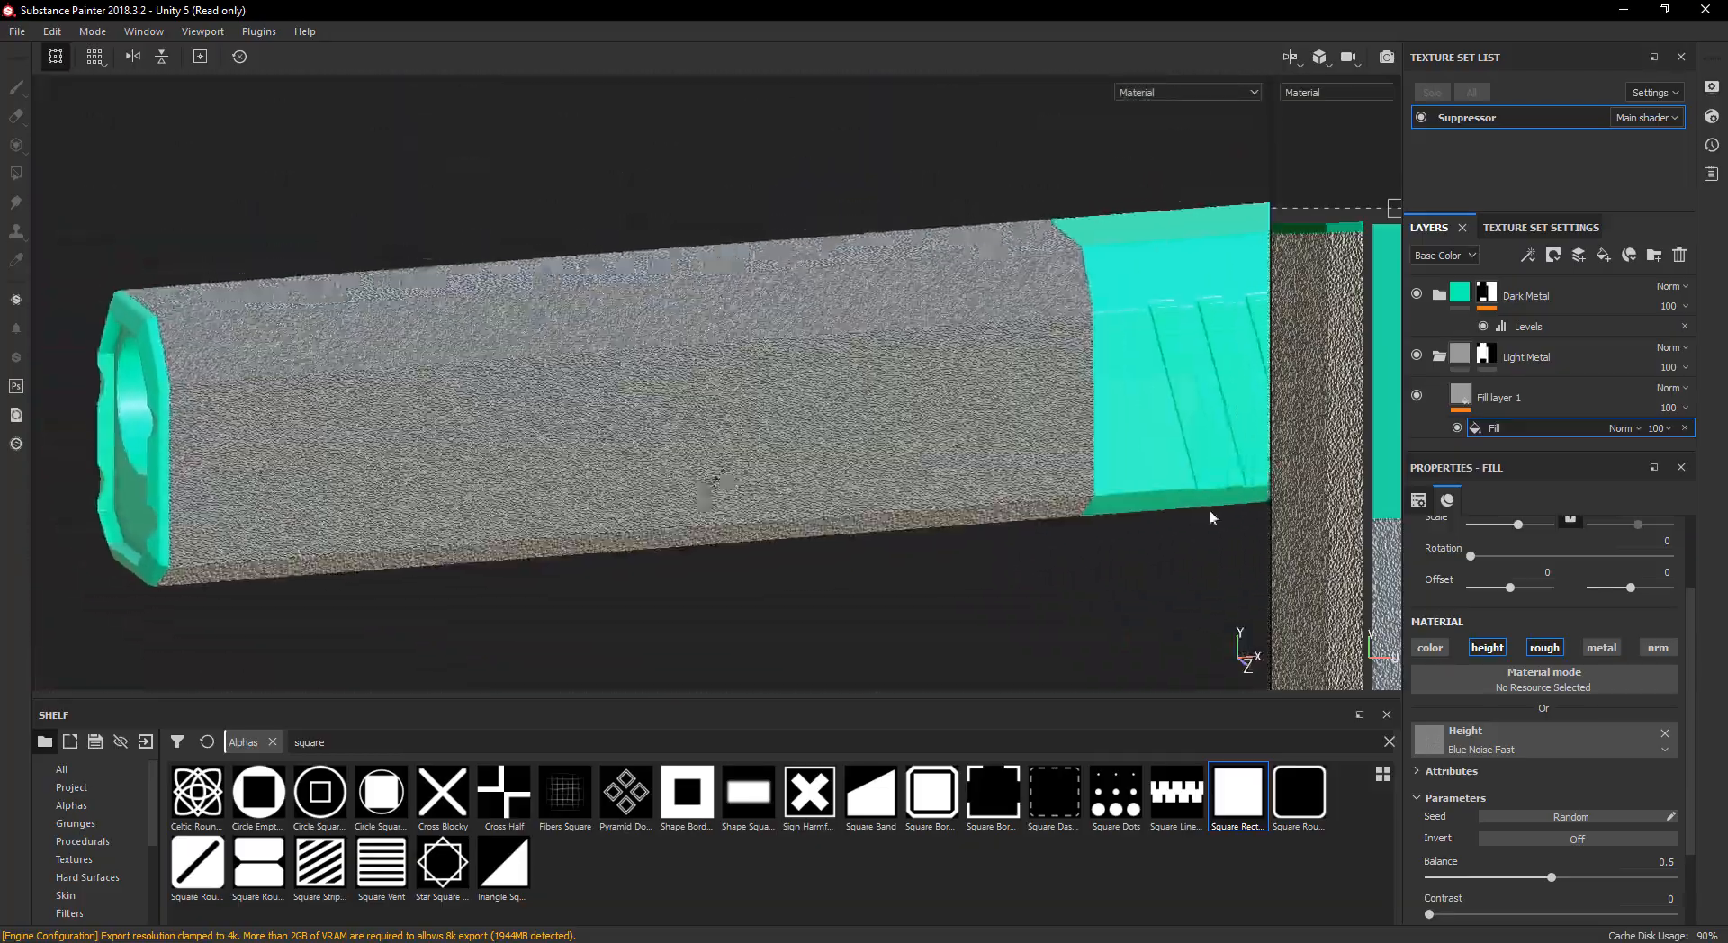
- Assign the Anisotropic Noise texture to the fill effect's roughness channel
{"action": "scroll", "coordinate": [1541, 805], "scroll_direction": "down", "scroll_amount": 2}
{"action": "left_click", "coordinate": [1520, 868]}
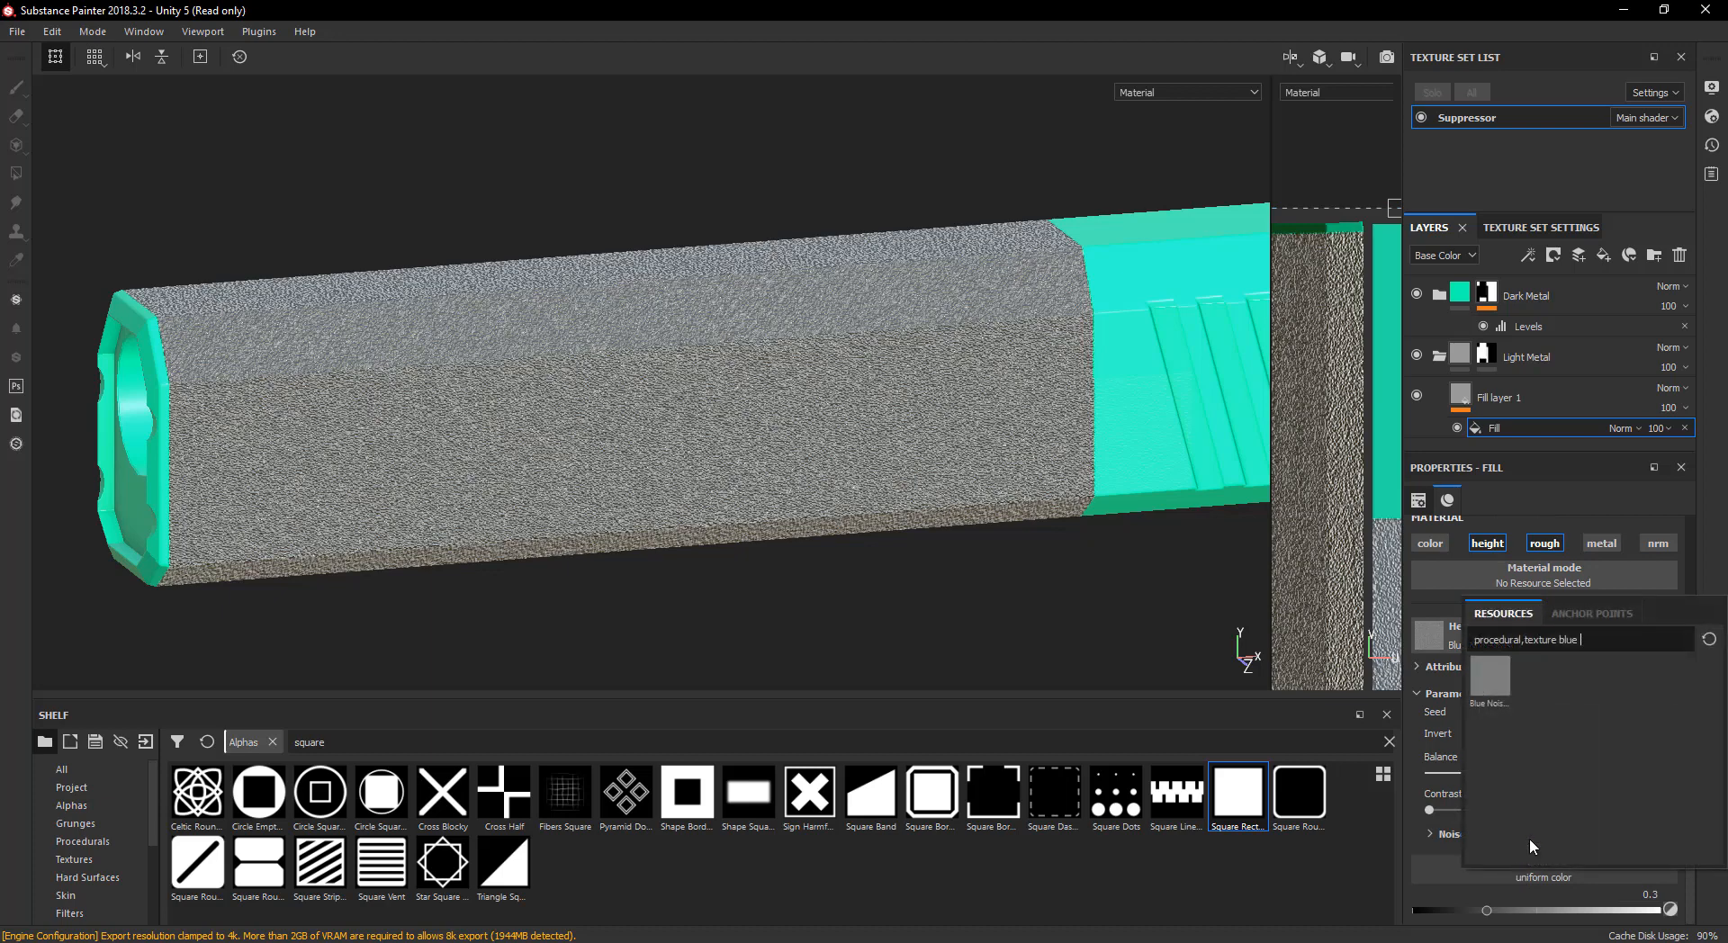
{"action": "key", "text": "BackSpace"}
{"action": "key", "text": "BackSpace"}
{"action": "key", "text": "BackSpace"}
{"action": "key", "text": "BackSpace"}
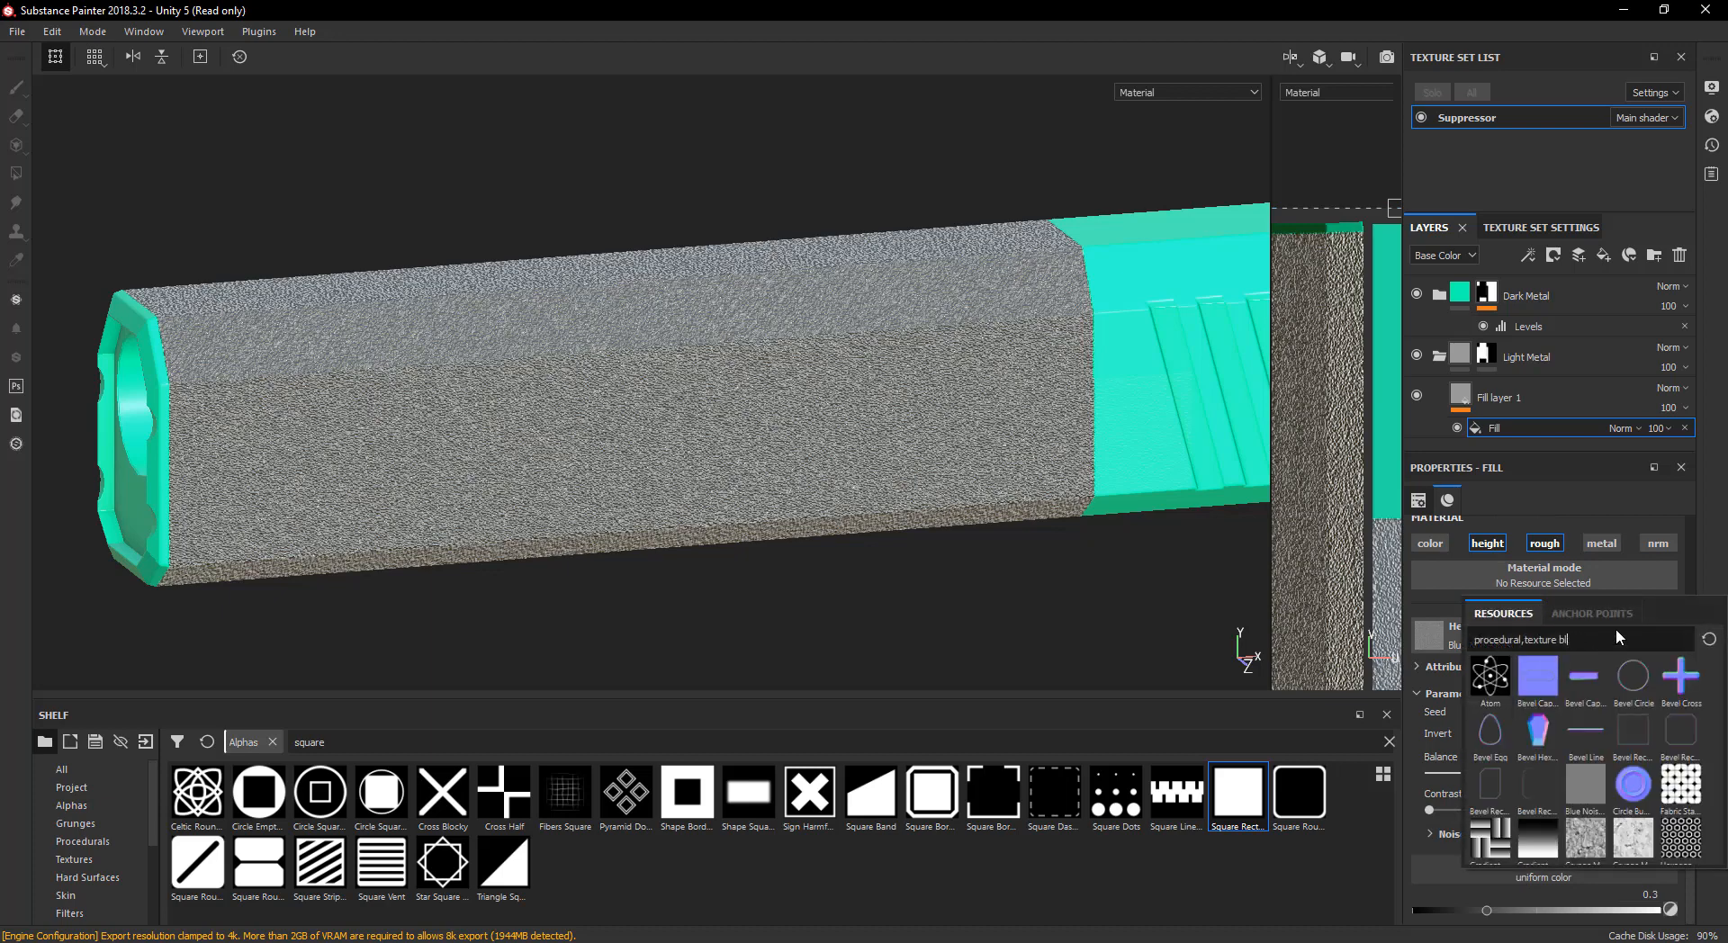
{"action": "type", "text": "anis"}
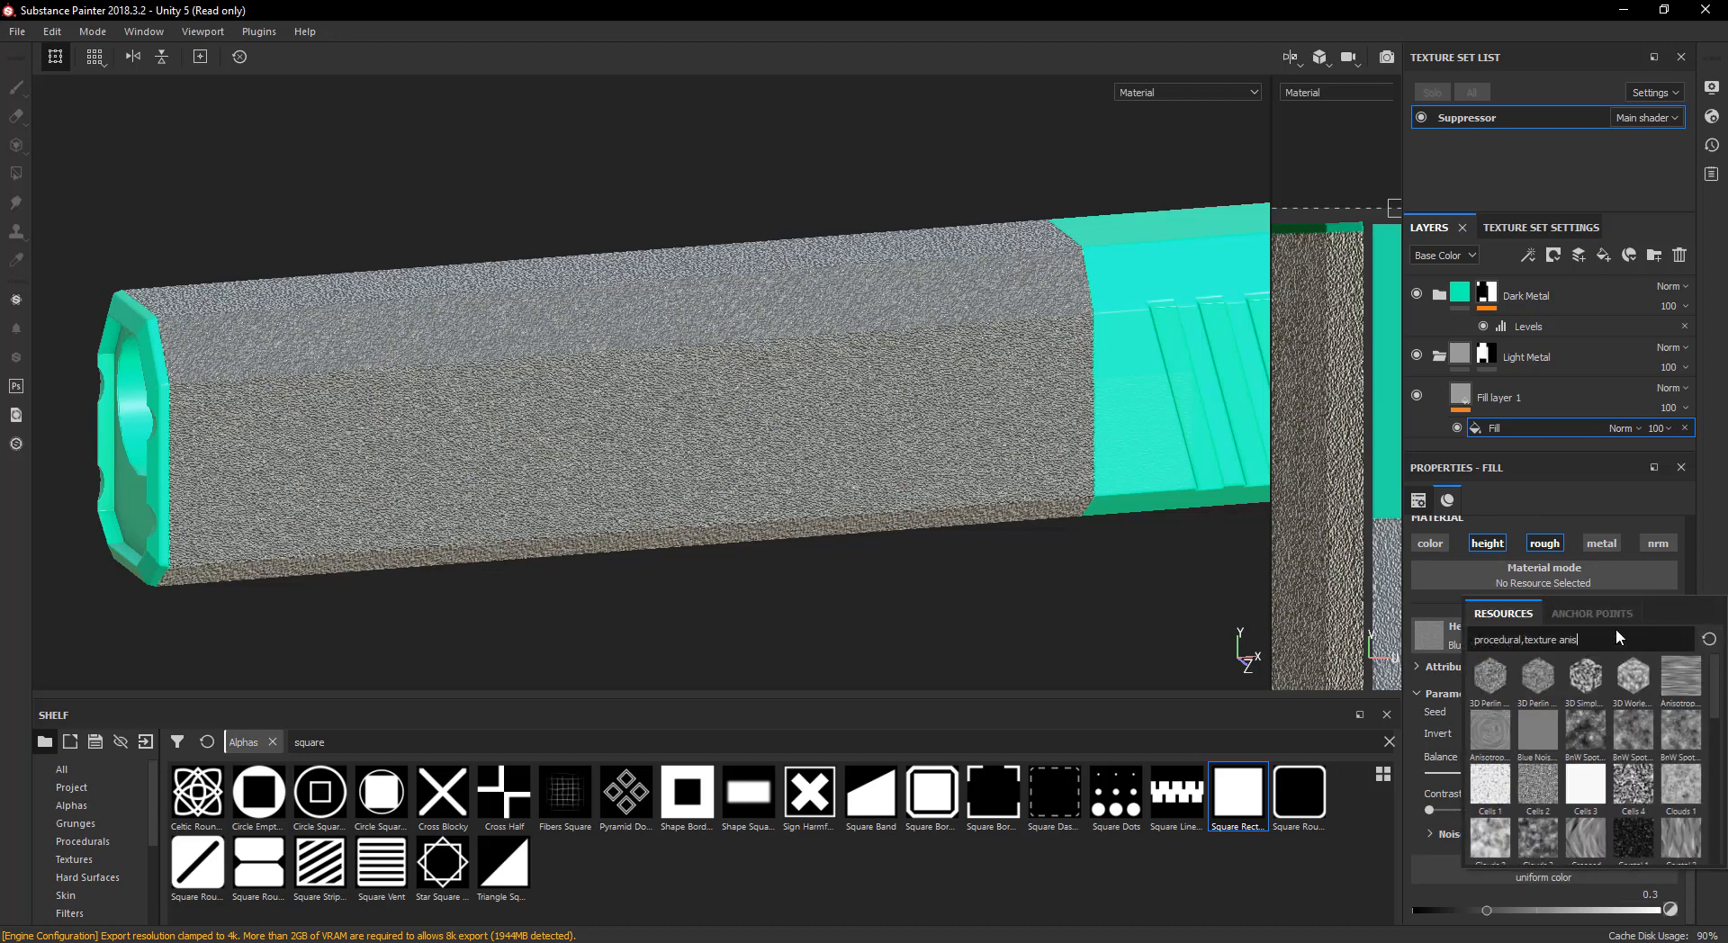
{"action": "left_click", "coordinate": [1680, 677]}
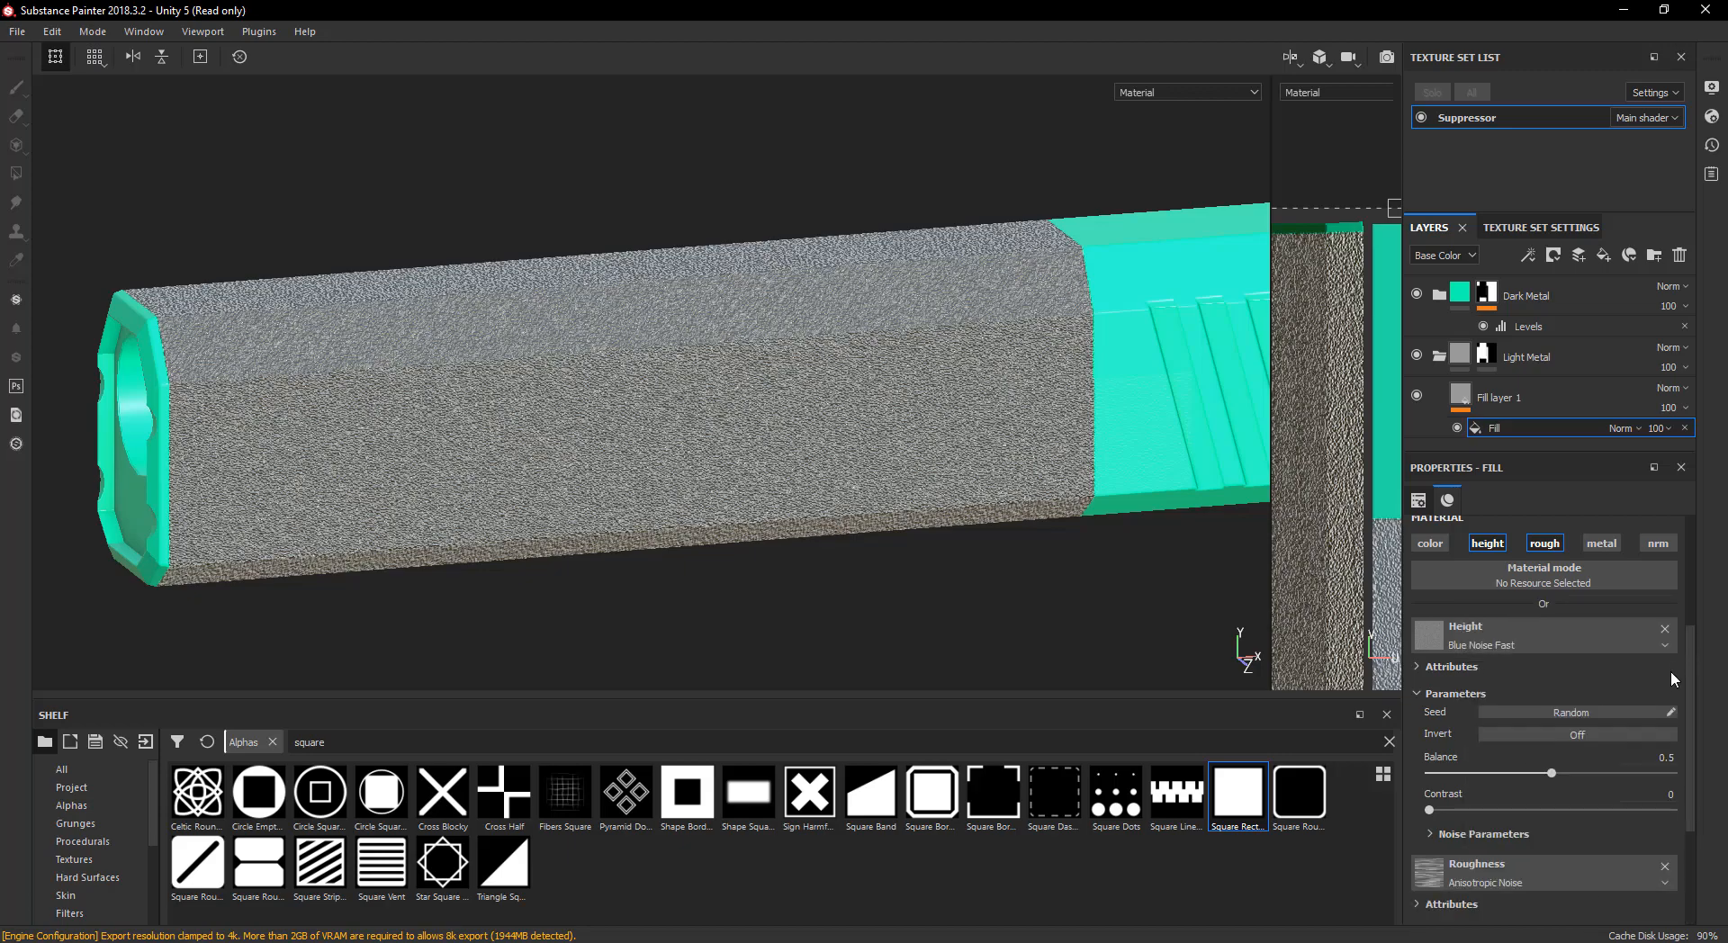
- Switch the fill effect's projection to Tri-planar projection
{"action": "left_click_drag", "start_coordinate": [667, 527], "coordinate": [555, 344], "text": "alt"}
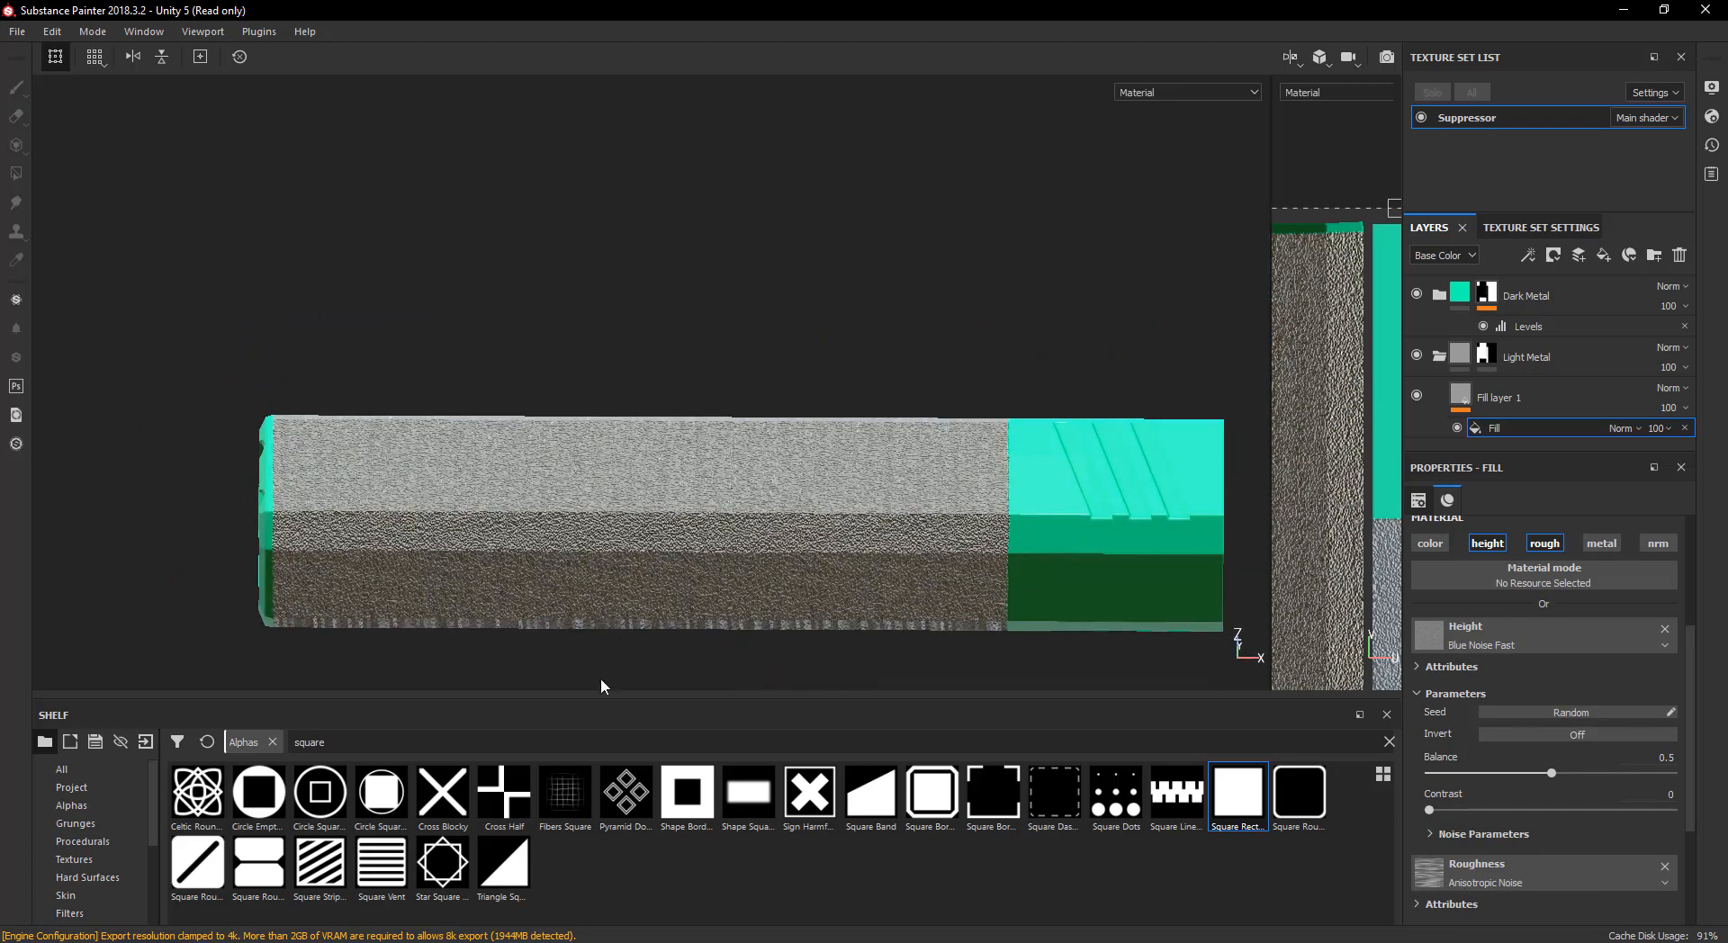
{"action": "scroll", "coordinate": [1530, 810], "scroll_direction": "up", "scroll_amount": 5}
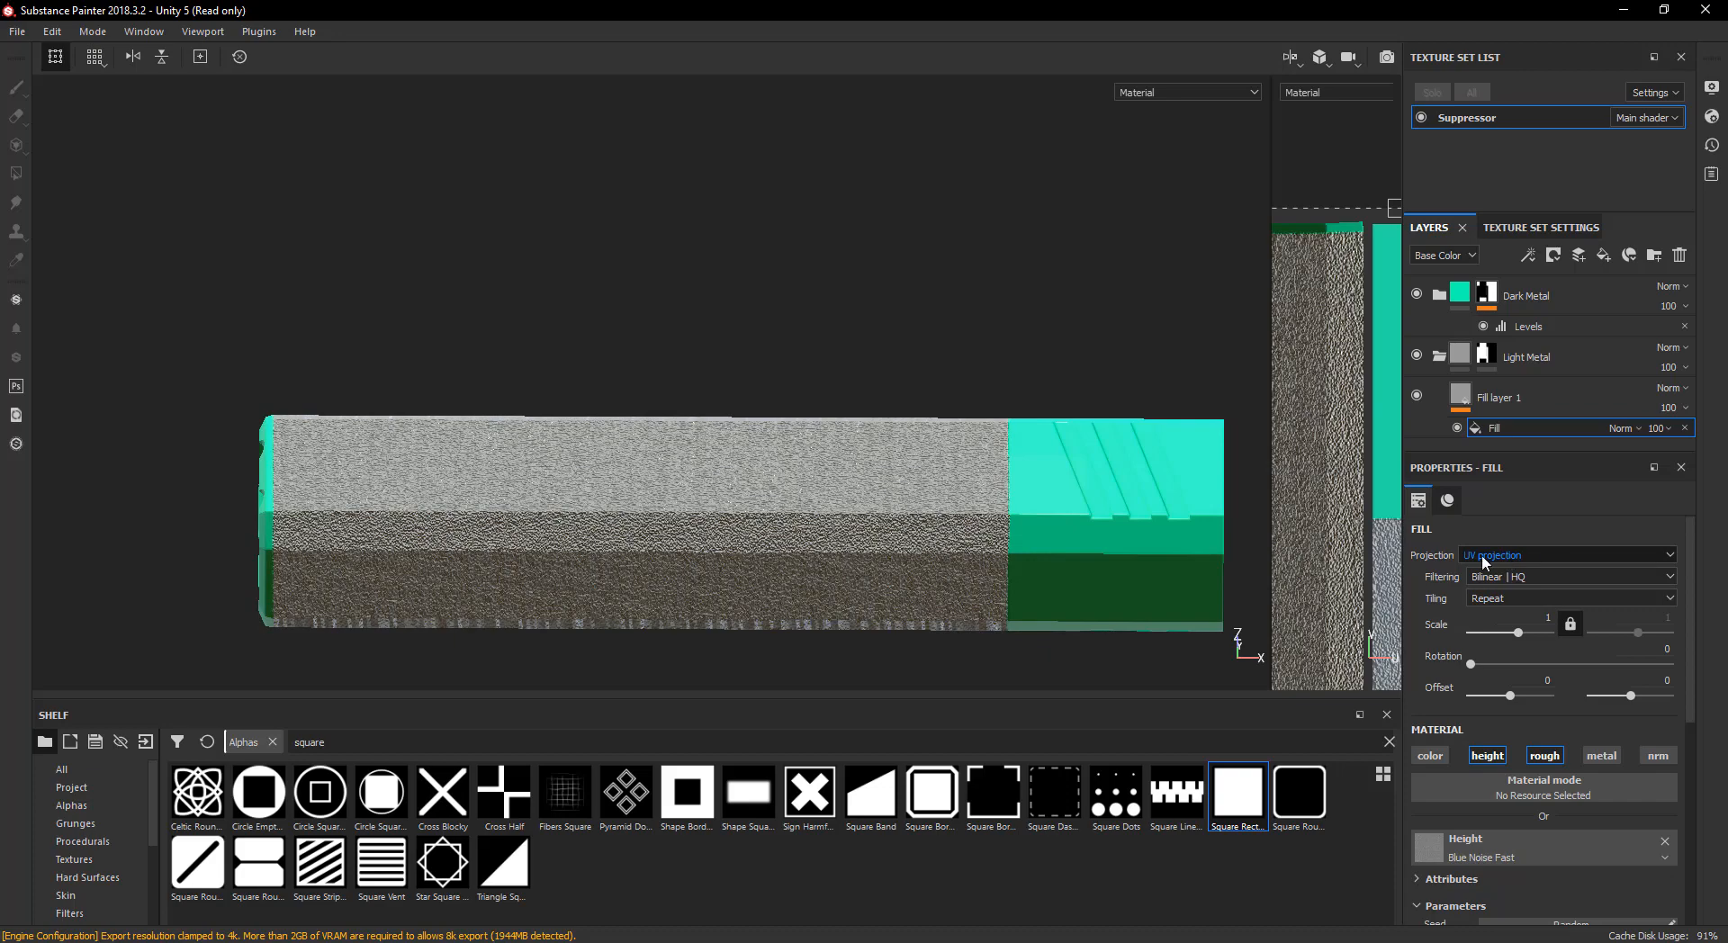
{"action": "left_click", "coordinate": [1529, 555]}
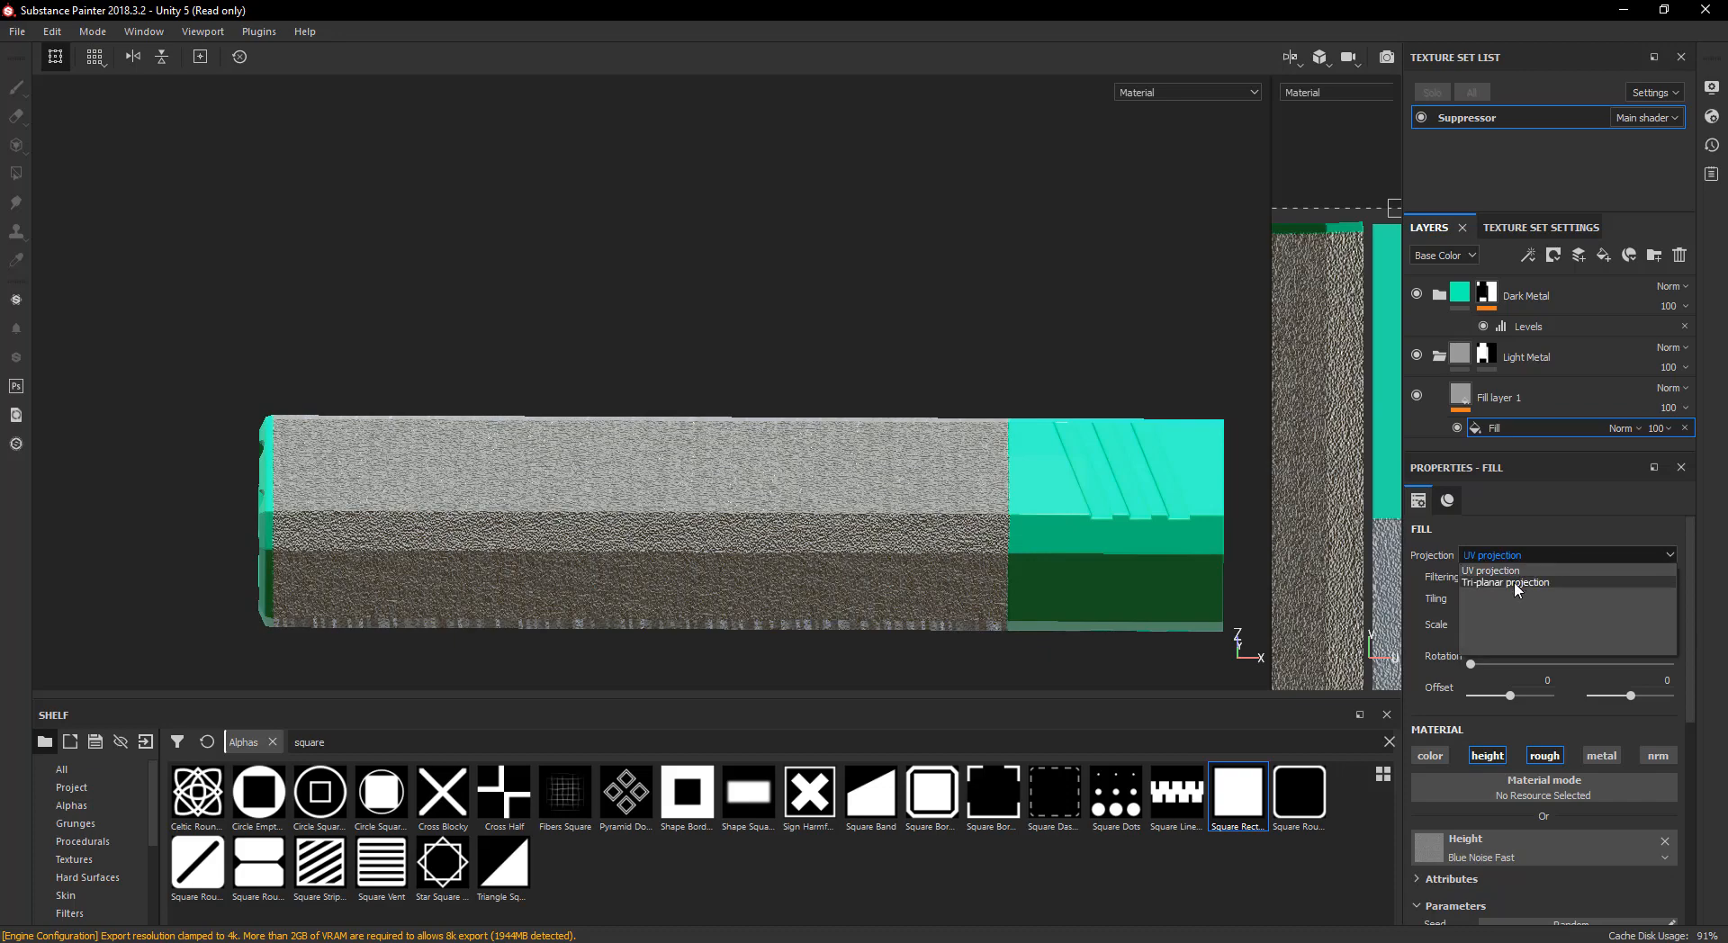
{"action": "left_click", "coordinate": [1517, 584]}
- Scale the tri-planar projection box down in width and height to fit closely around the silencer
{"action": "left_click_drag", "start_coordinate": [585, 401], "coordinate": [995, 467], "text": "alt"}
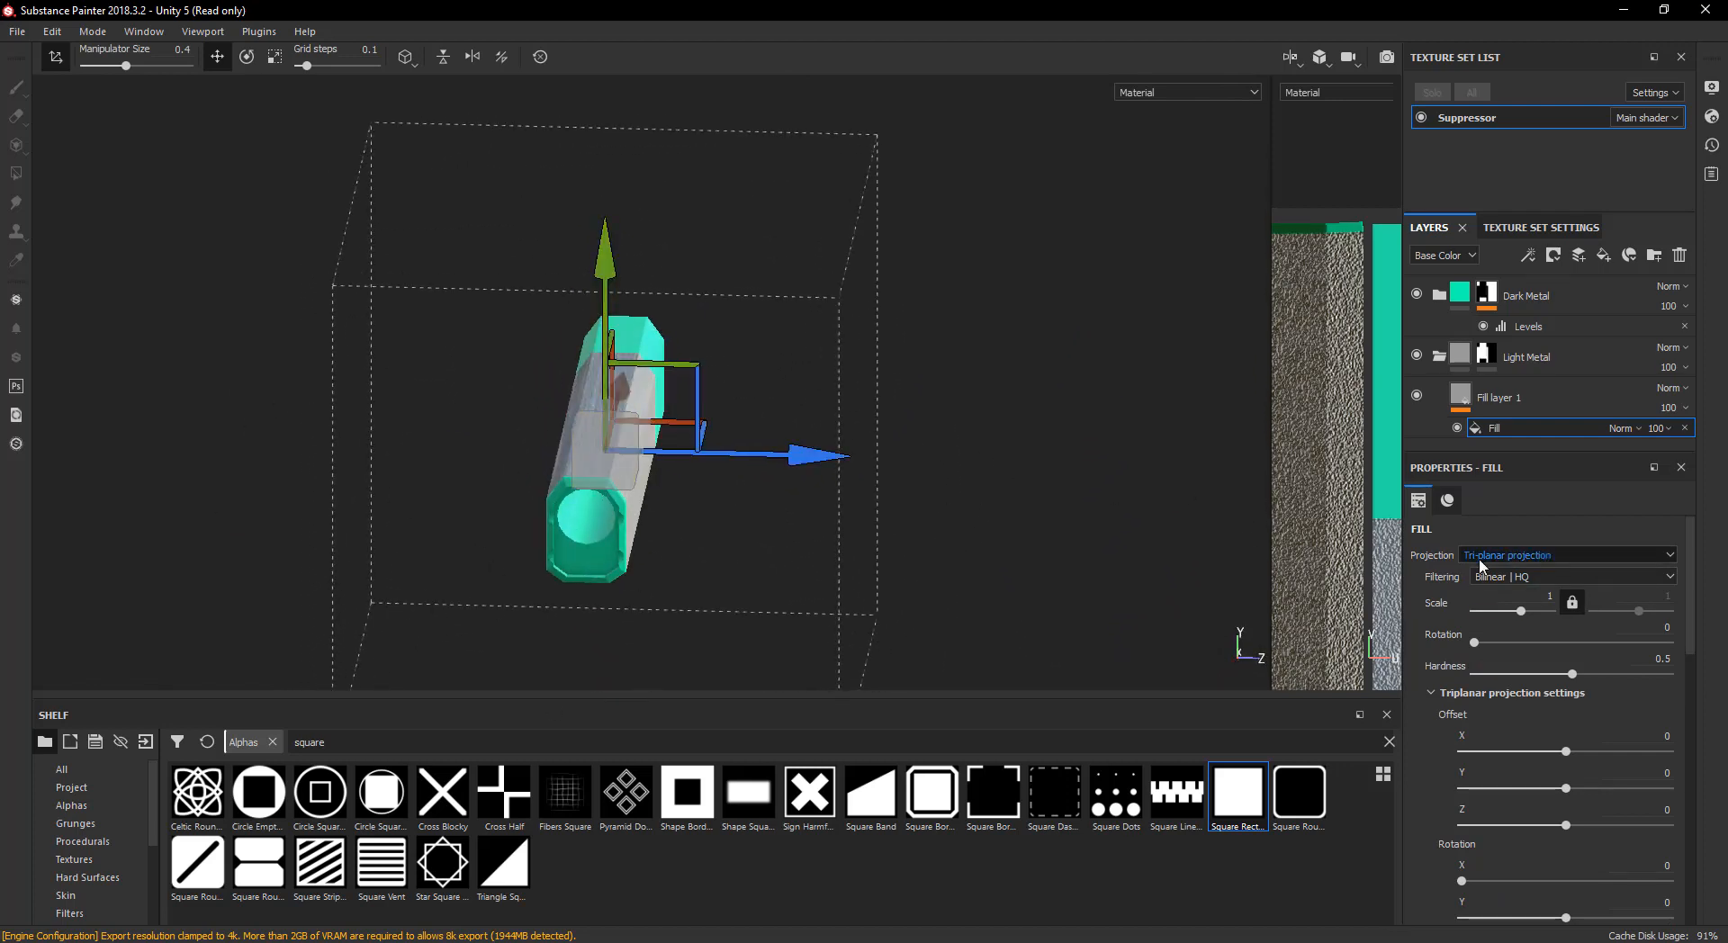
{"action": "key", "text": "r"}
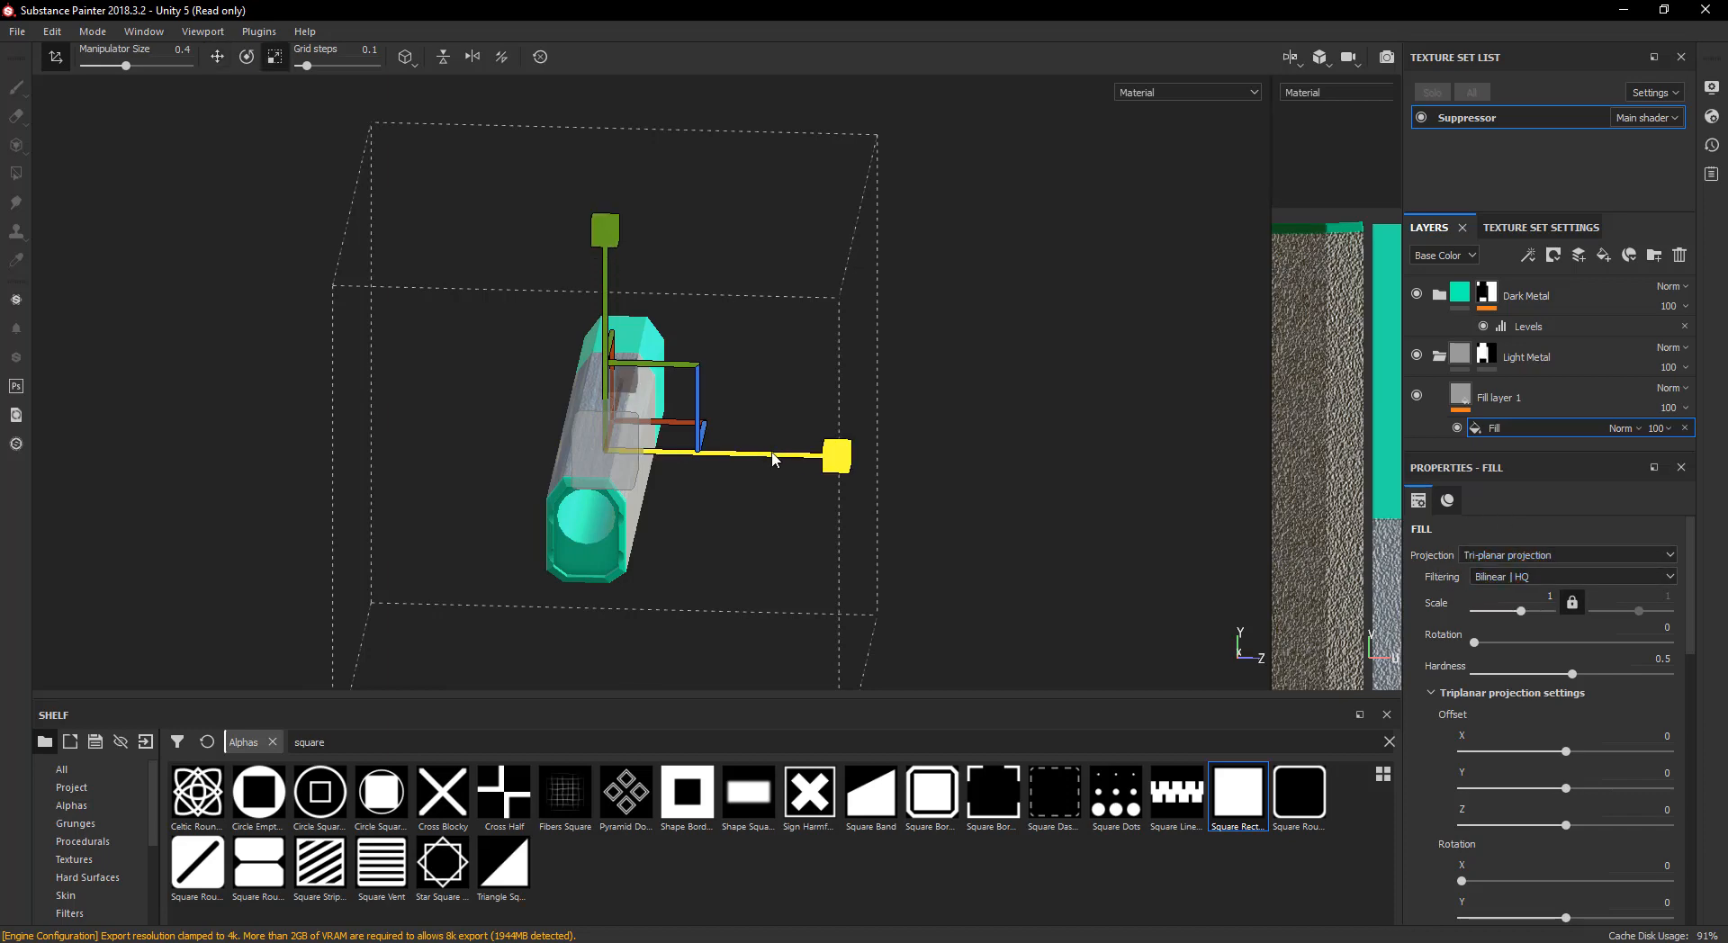
{"action": "mouse_move", "coordinate": [727, 539]}
{"action": "left_mouse_down", "text": "alt"}
{"action": "mouse_move", "coordinate": [701, 537]}
{"action": "mouse_move", "coordinate": [720, 538]}
{"action": "left_mouse_up", "text": "alt"}
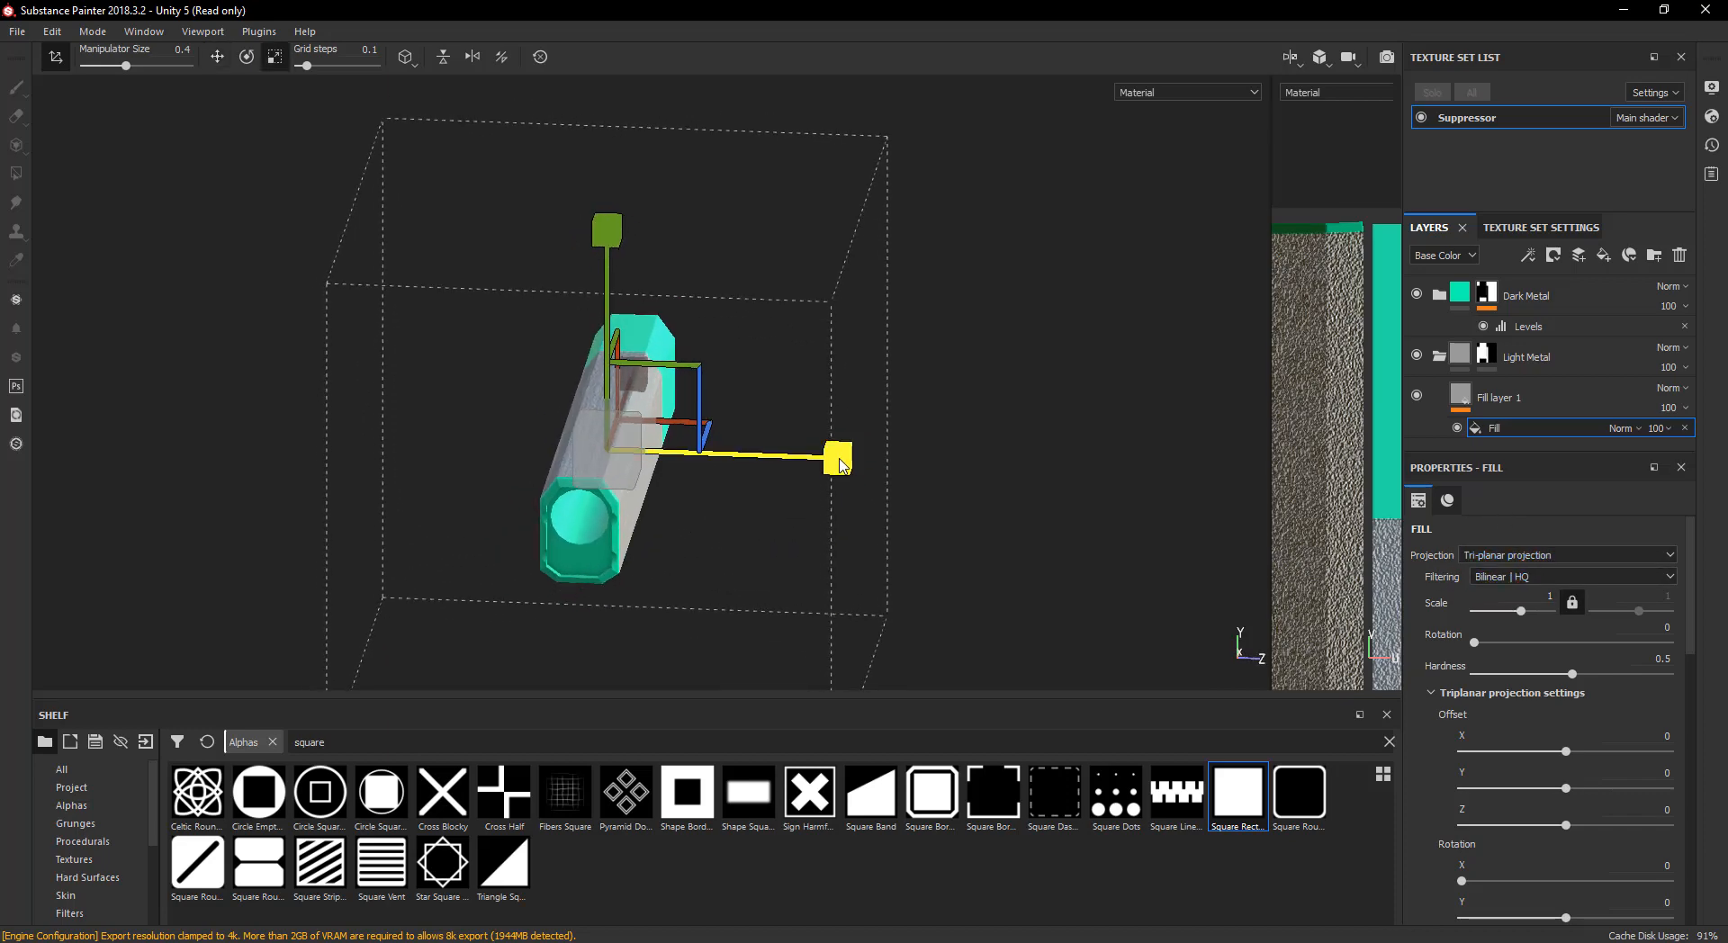
{"action": "left_click_drag", "start_coordinate": [841, 464], "coordinate": [672, 243]}
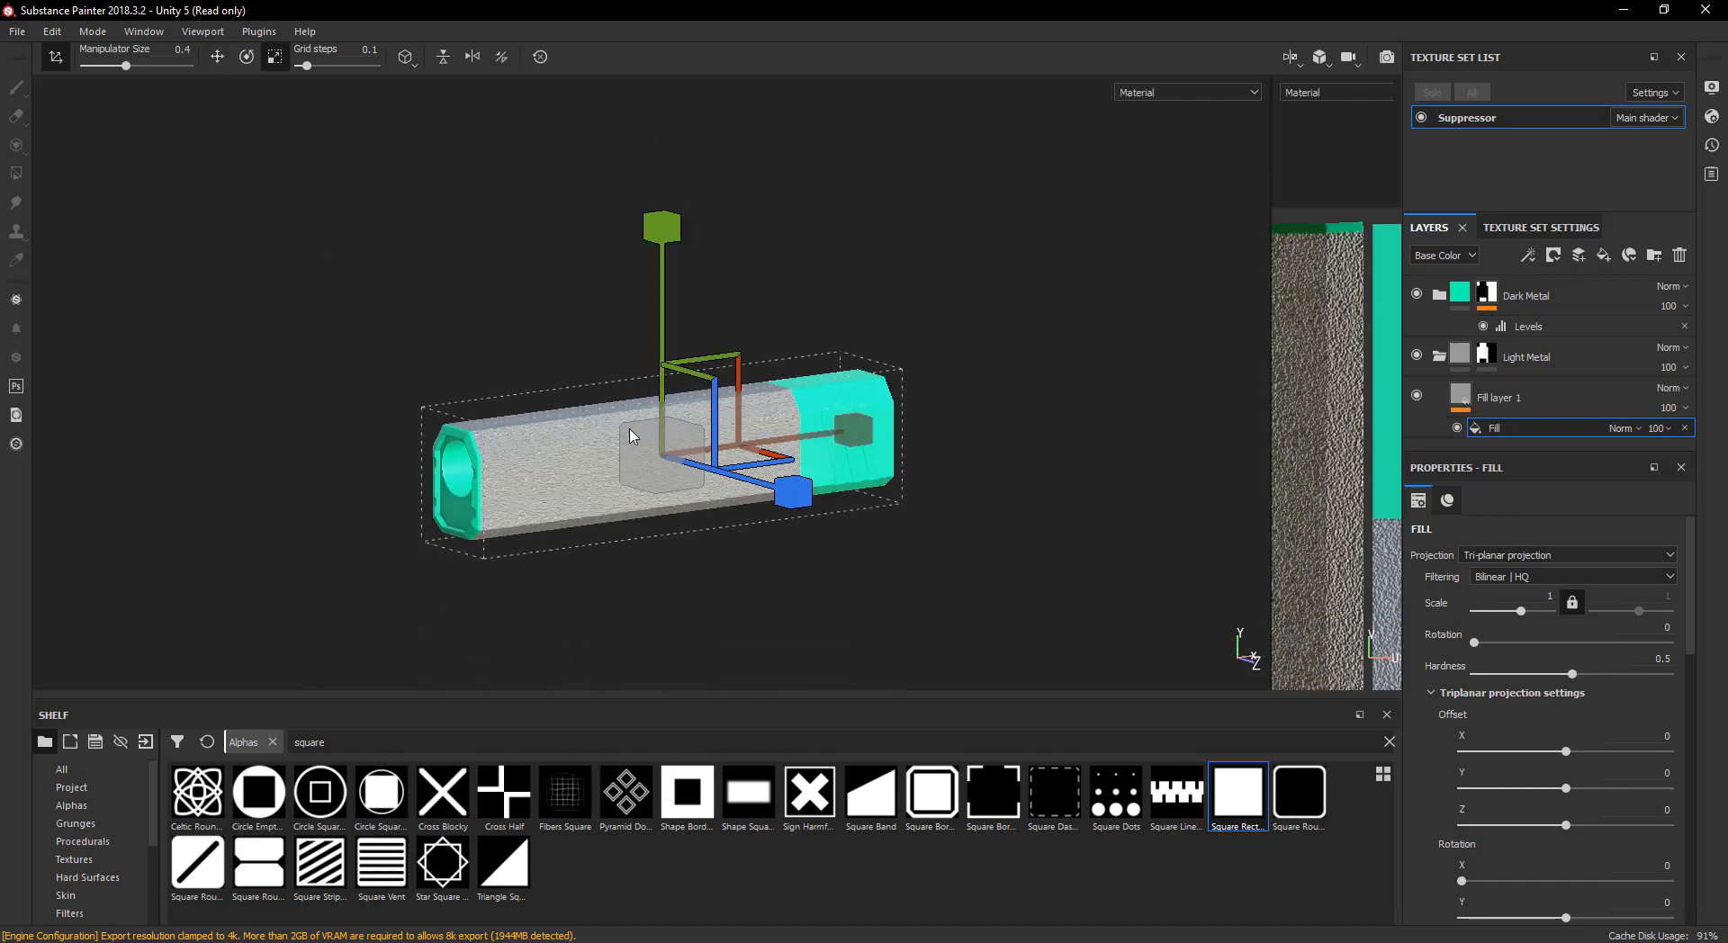
{"action": "scroll", "coordinate": [529, 492], "scroll_direction": "up", "scroll_amount": 6}
{"action": "left_click_drag", "start_coordinate": [590, 491], "coordinate": [729, 427], "text": "alt"}
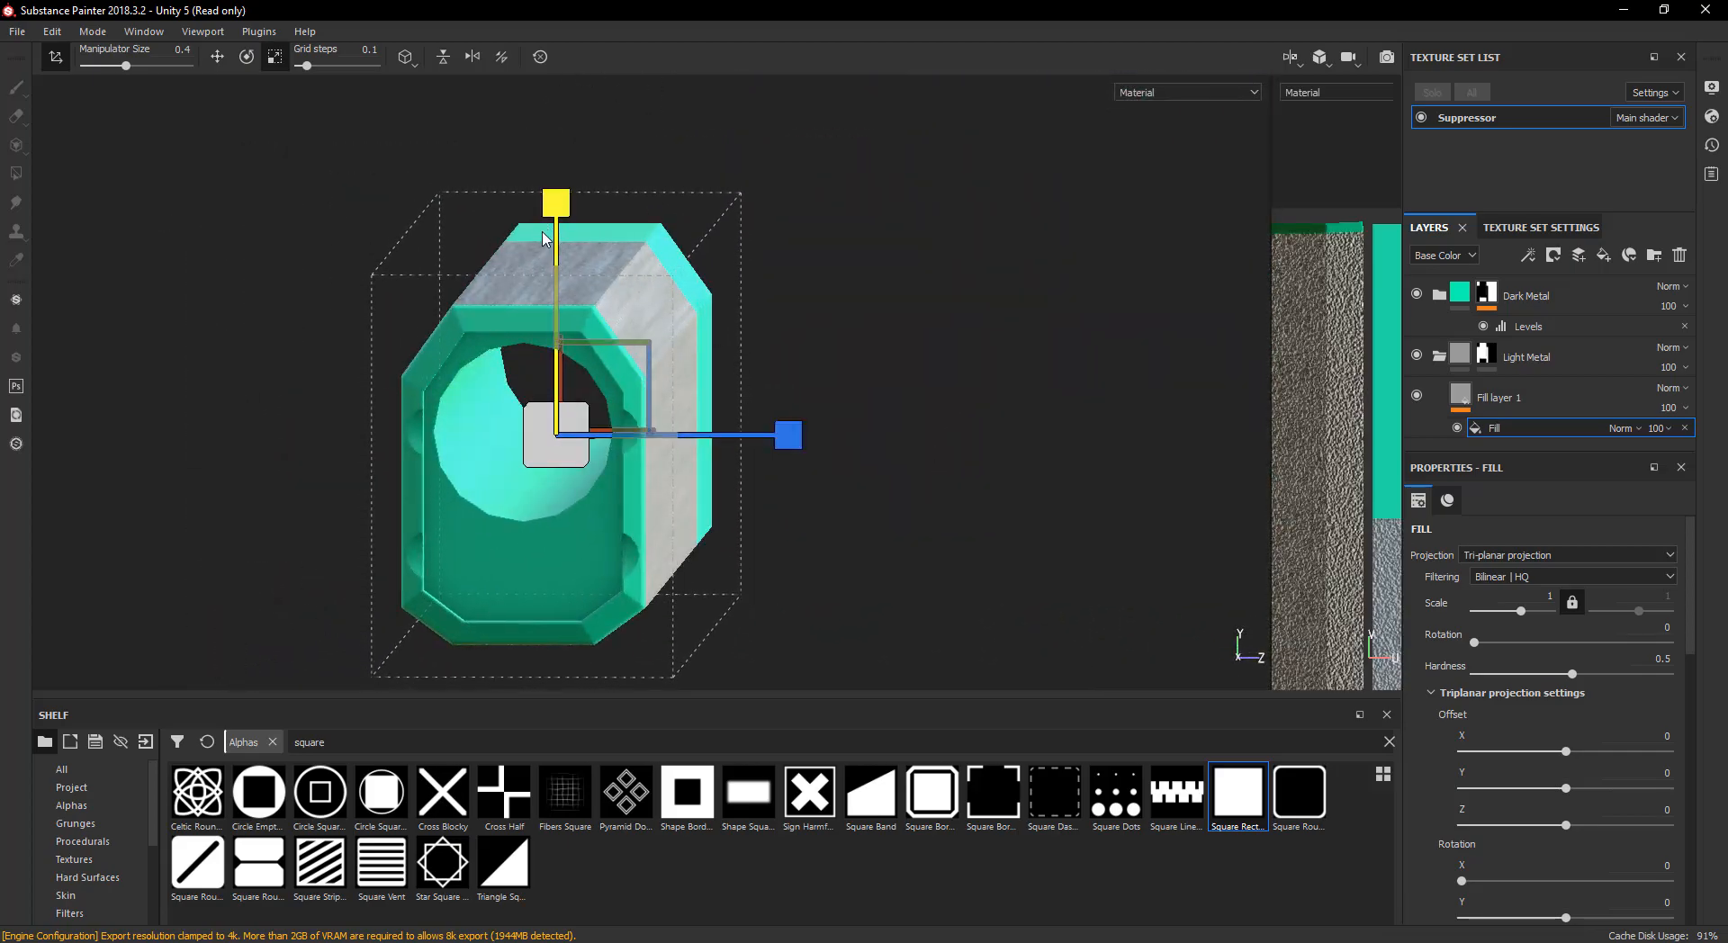
{"action": "left_click_drag", "start_coordinate": [553, 423], "coordinate": [783, 410], "text": "alt"}
{"action": "scroll", "coordinate": [688, 356], "scroll_direction": "up", "scroll_amount": 5}
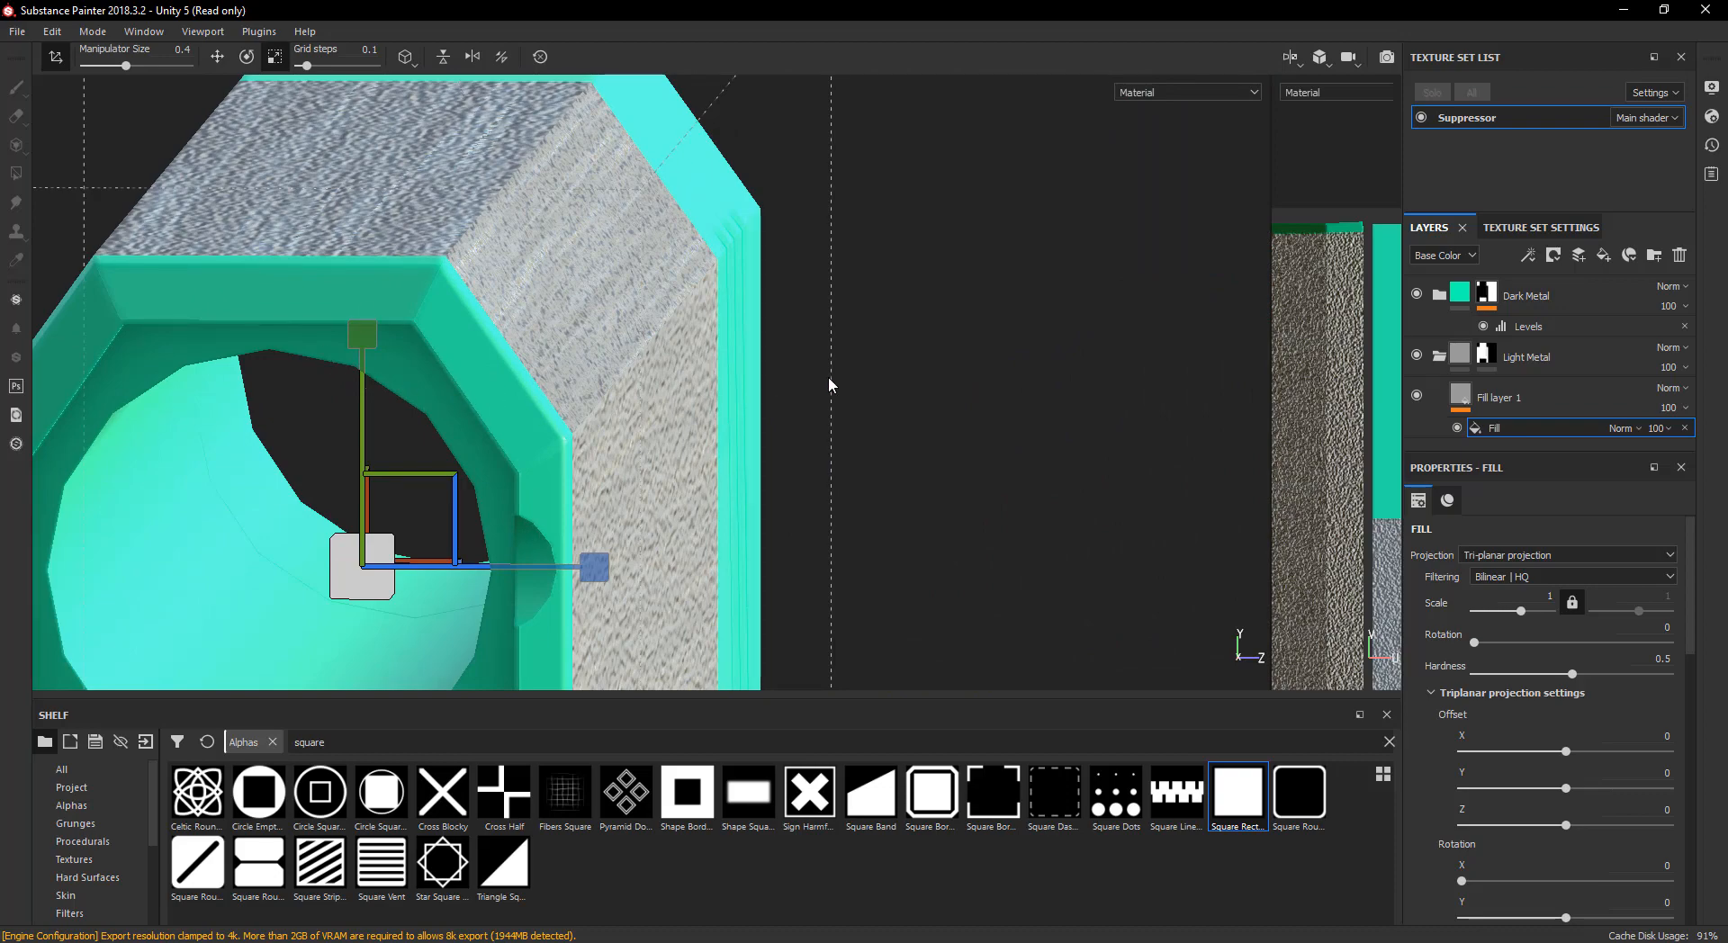
{"action": "left_click_drag", "start_coordinate": [829, 385], "coordinate": [603, 459], "text": "alt"}
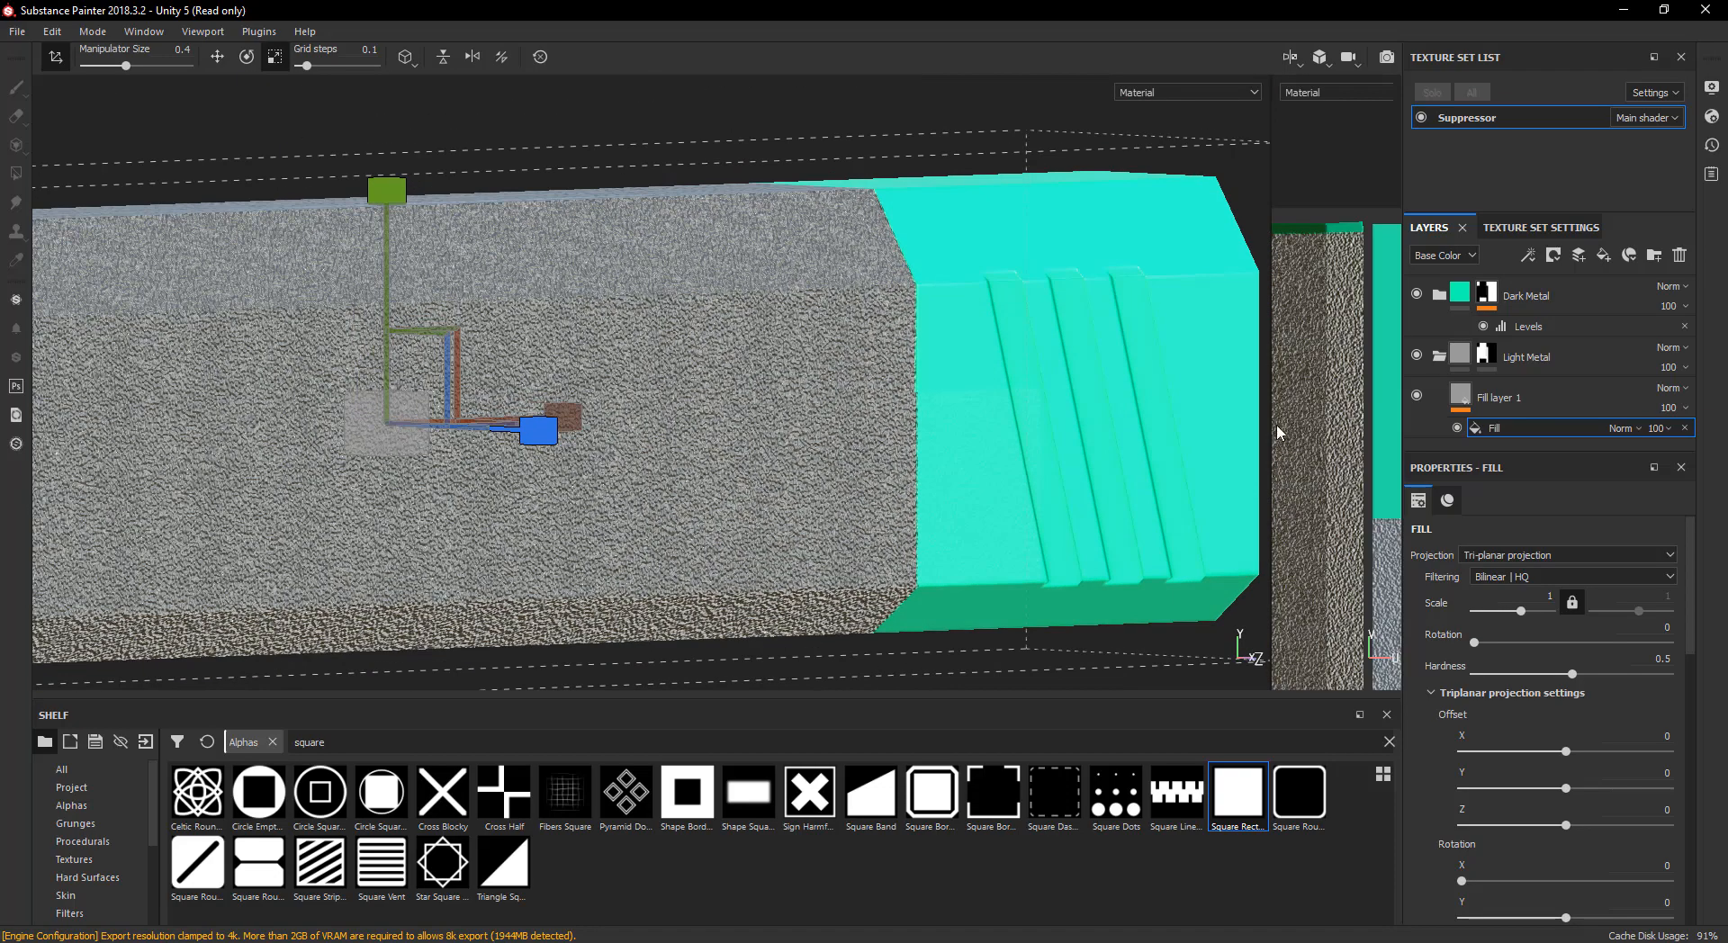
- Add a Levels effect to Light Metal's fill layer, target the Height channel and lower the input black point to -0.991
{"action": "right_click", "coordinate": [1461, 399]}
{"action": "left_click", "coordinate": [1527, 793]}
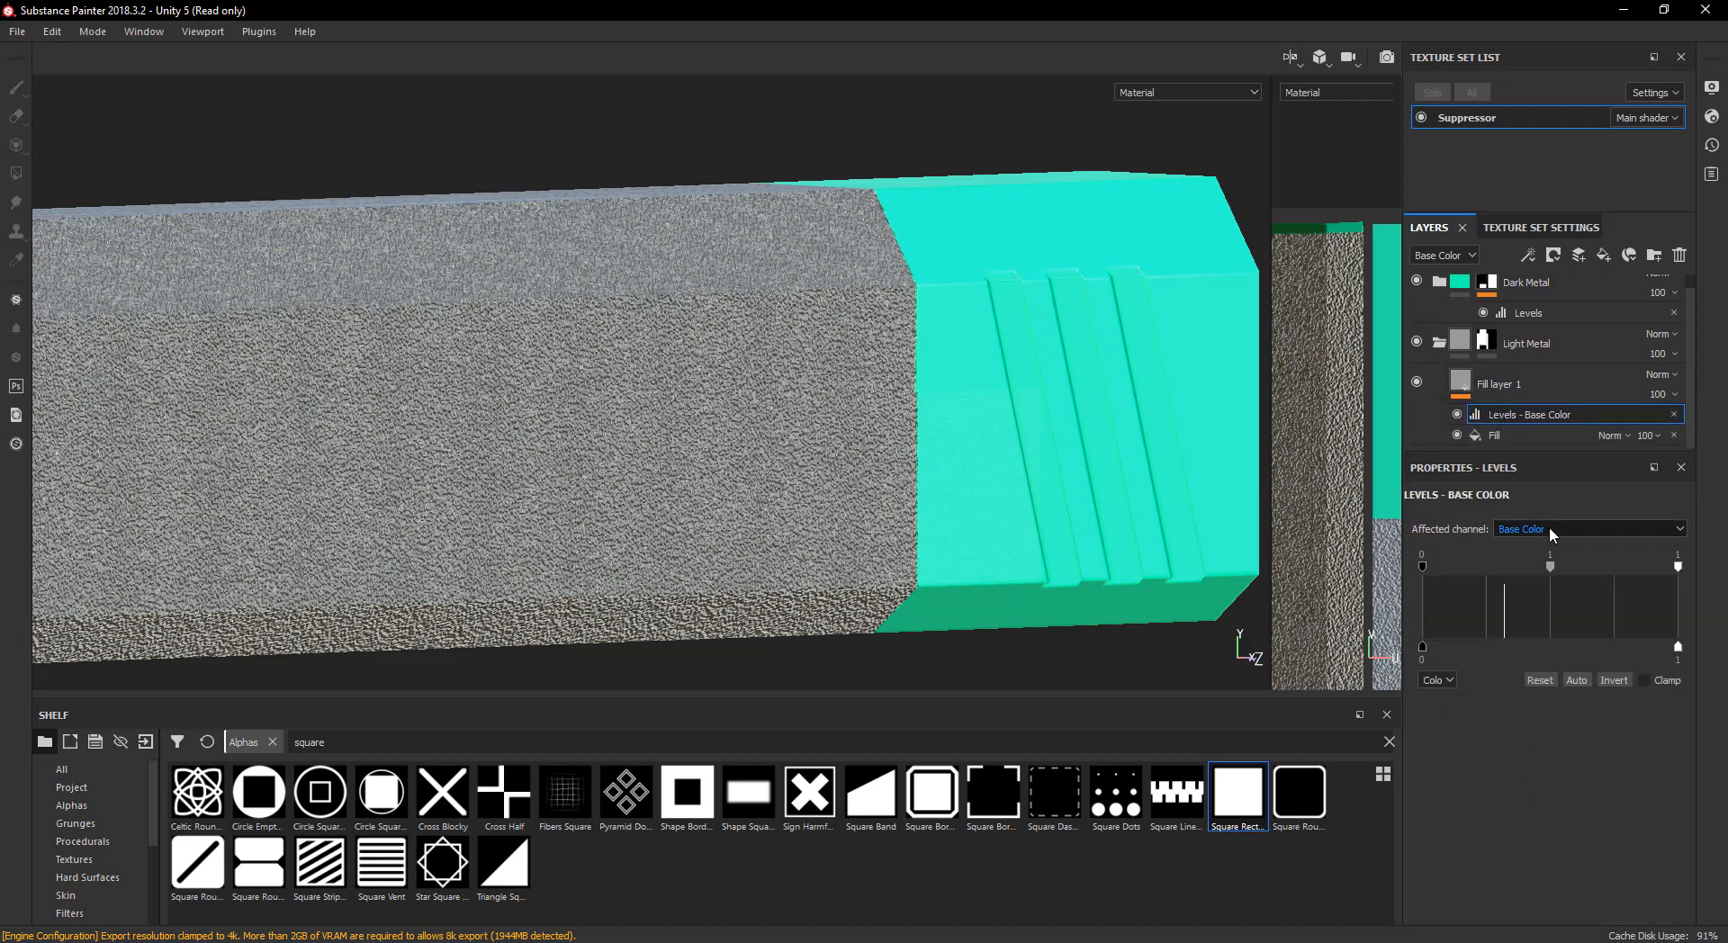
{"action": "left_click", "coordinate": [1548, 528]}
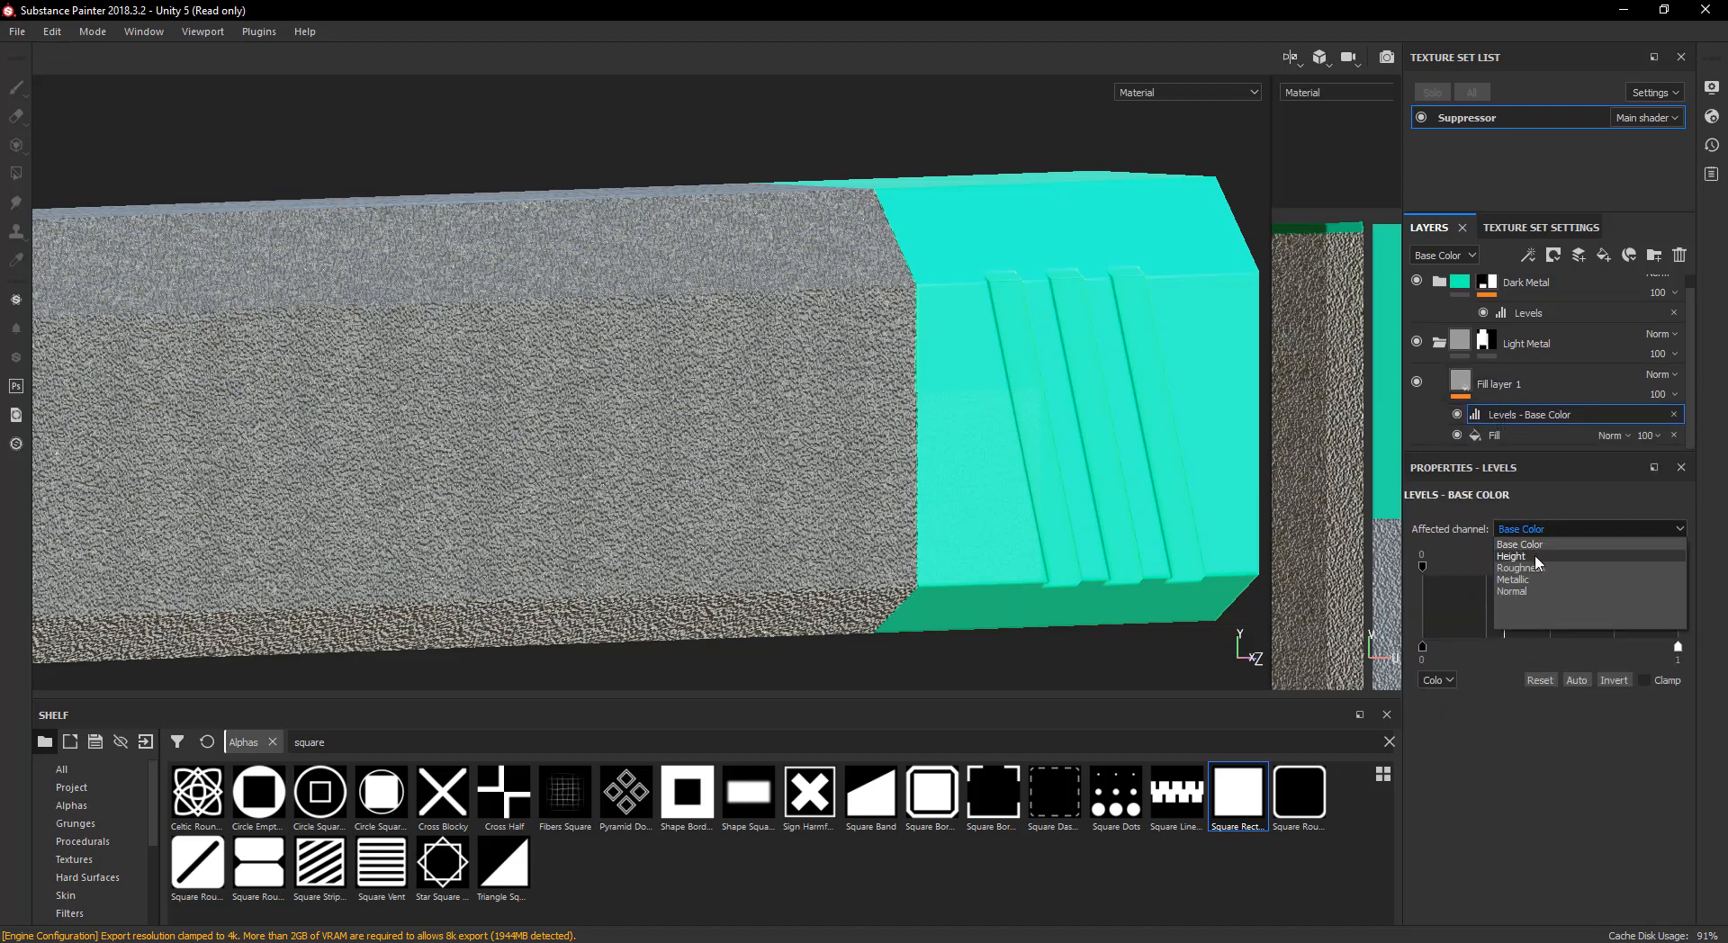
{"action": "left_click", "coordinate": [1536, 557]}
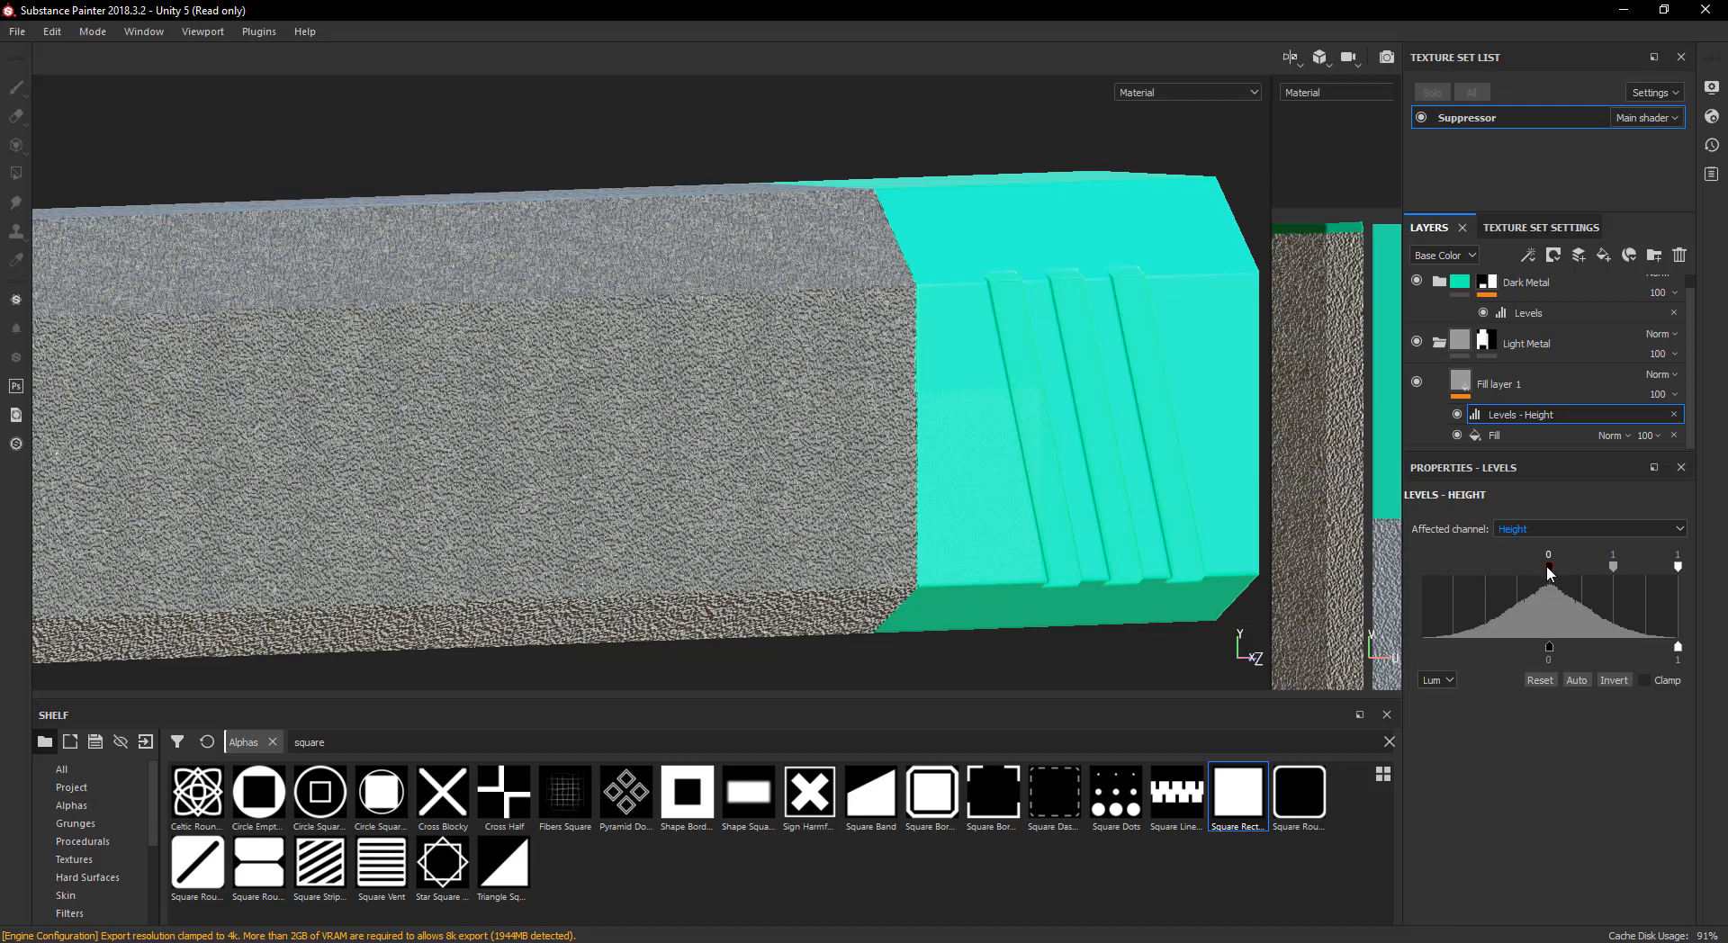
{"action": "left_click_drag", "start_coordinate": [1548, 566], "coordinate": [1377, 569]}
{"action": "middle_click_drag", "start_coordinate": [1321, 565], "coordinate": [1126, 415]}
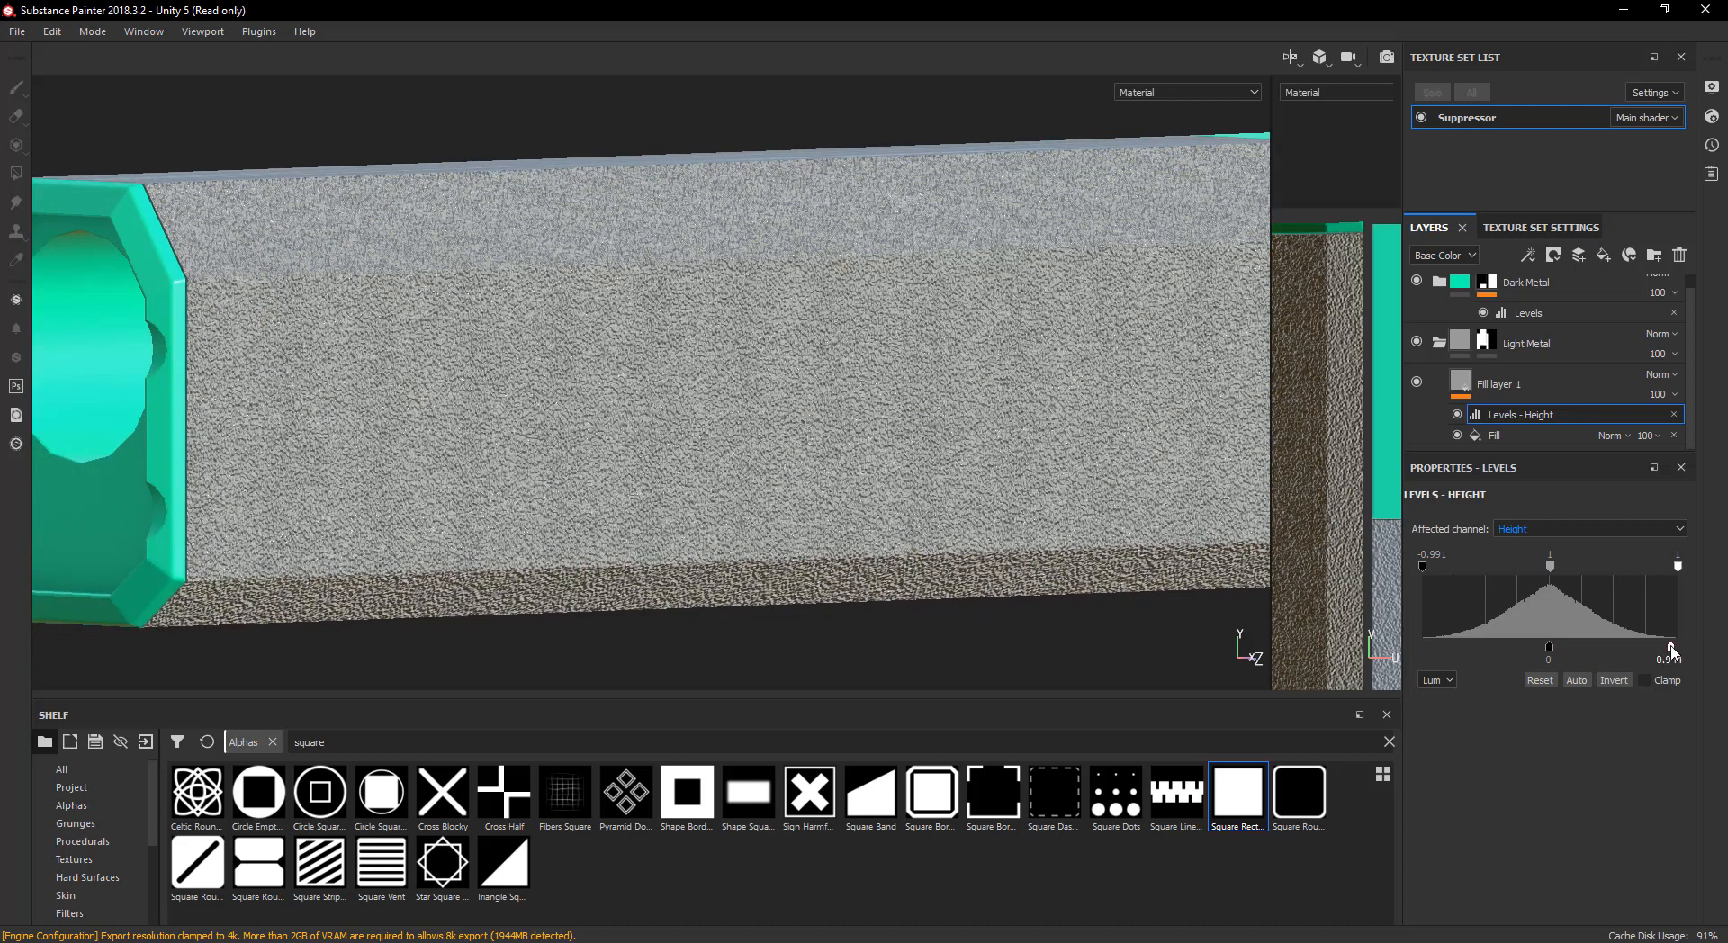
- Lower the output white point of Fill layer 1's height levels to 0.026
{"action": "left_click_drag", "start_coordinate": [1624, 648], "coordinate": [1589, 648]}
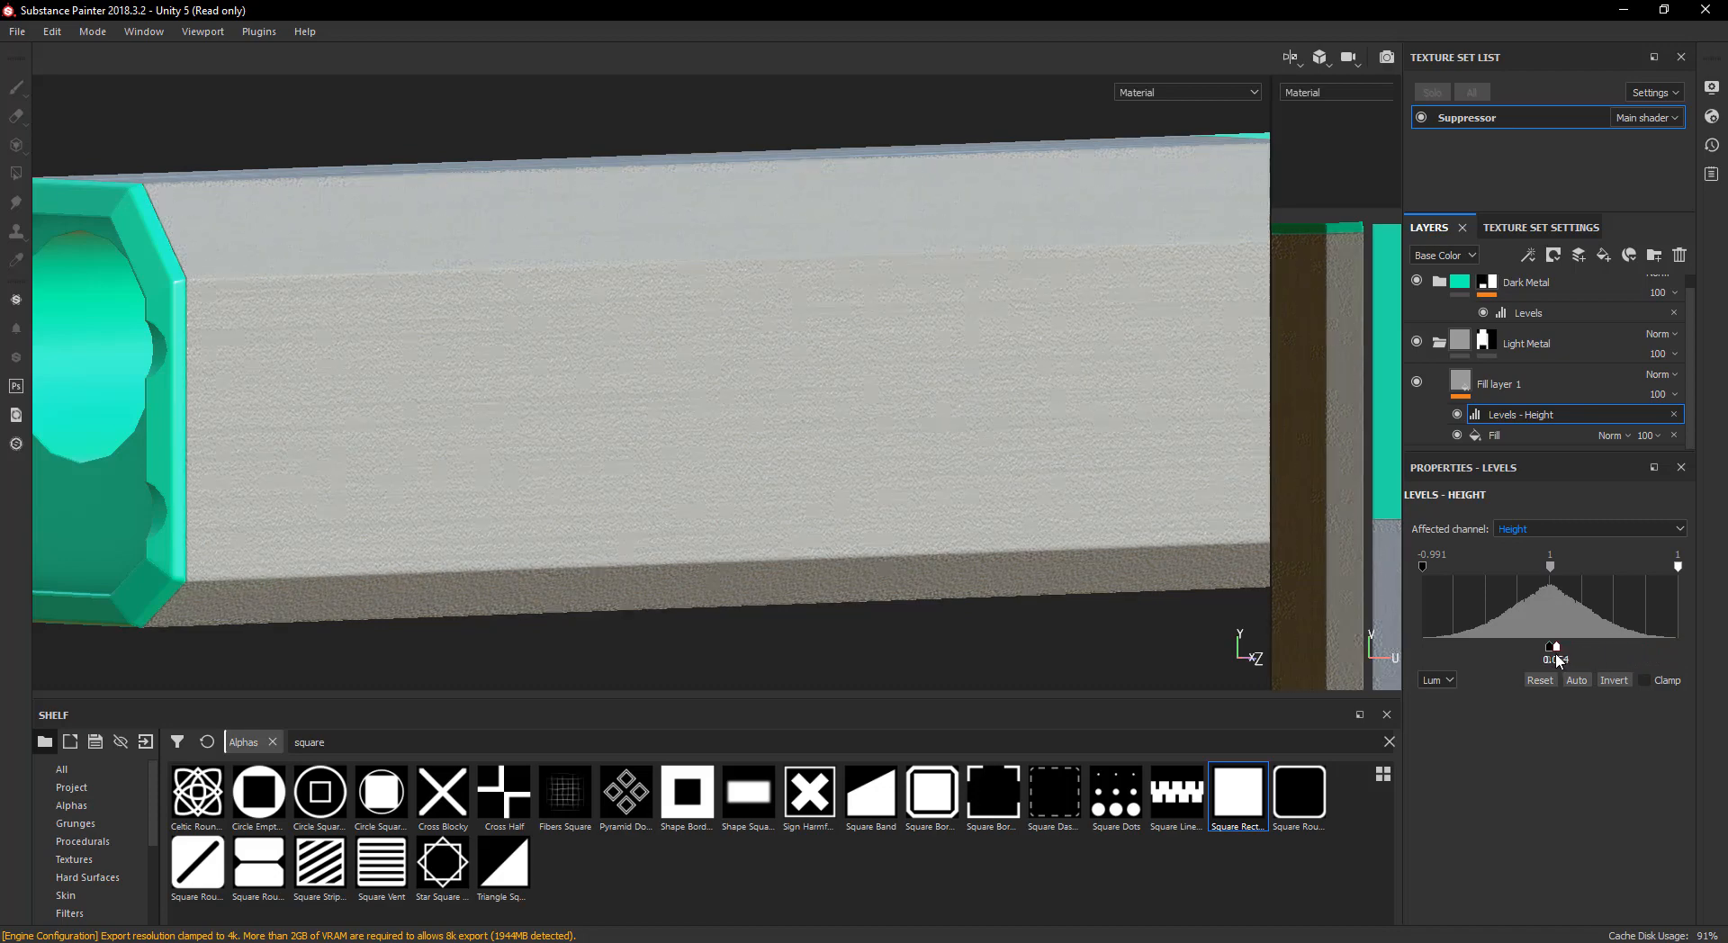
{"action": "left_click_drag", "start_coordinate": [954, 446], "coordinate": [563, 282], "text": "alt"}
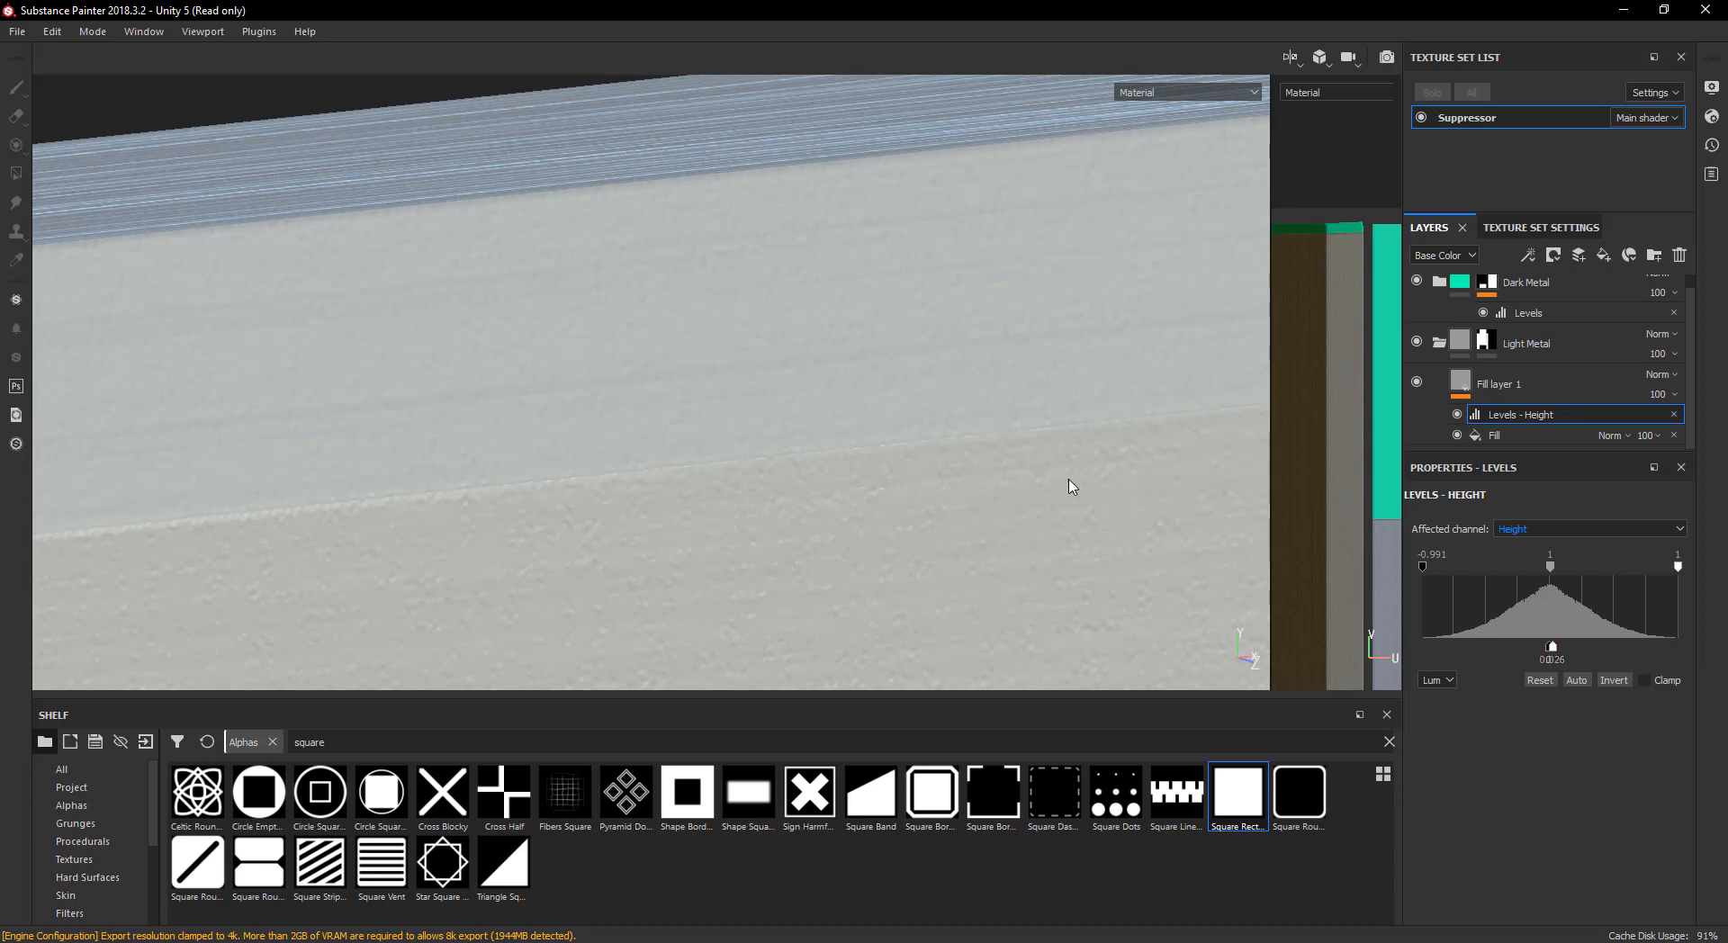
{"action": "left_click_drag", "start_coordinate": [1071, 486], "coordinate": [1267, 520], "text": "alt"}
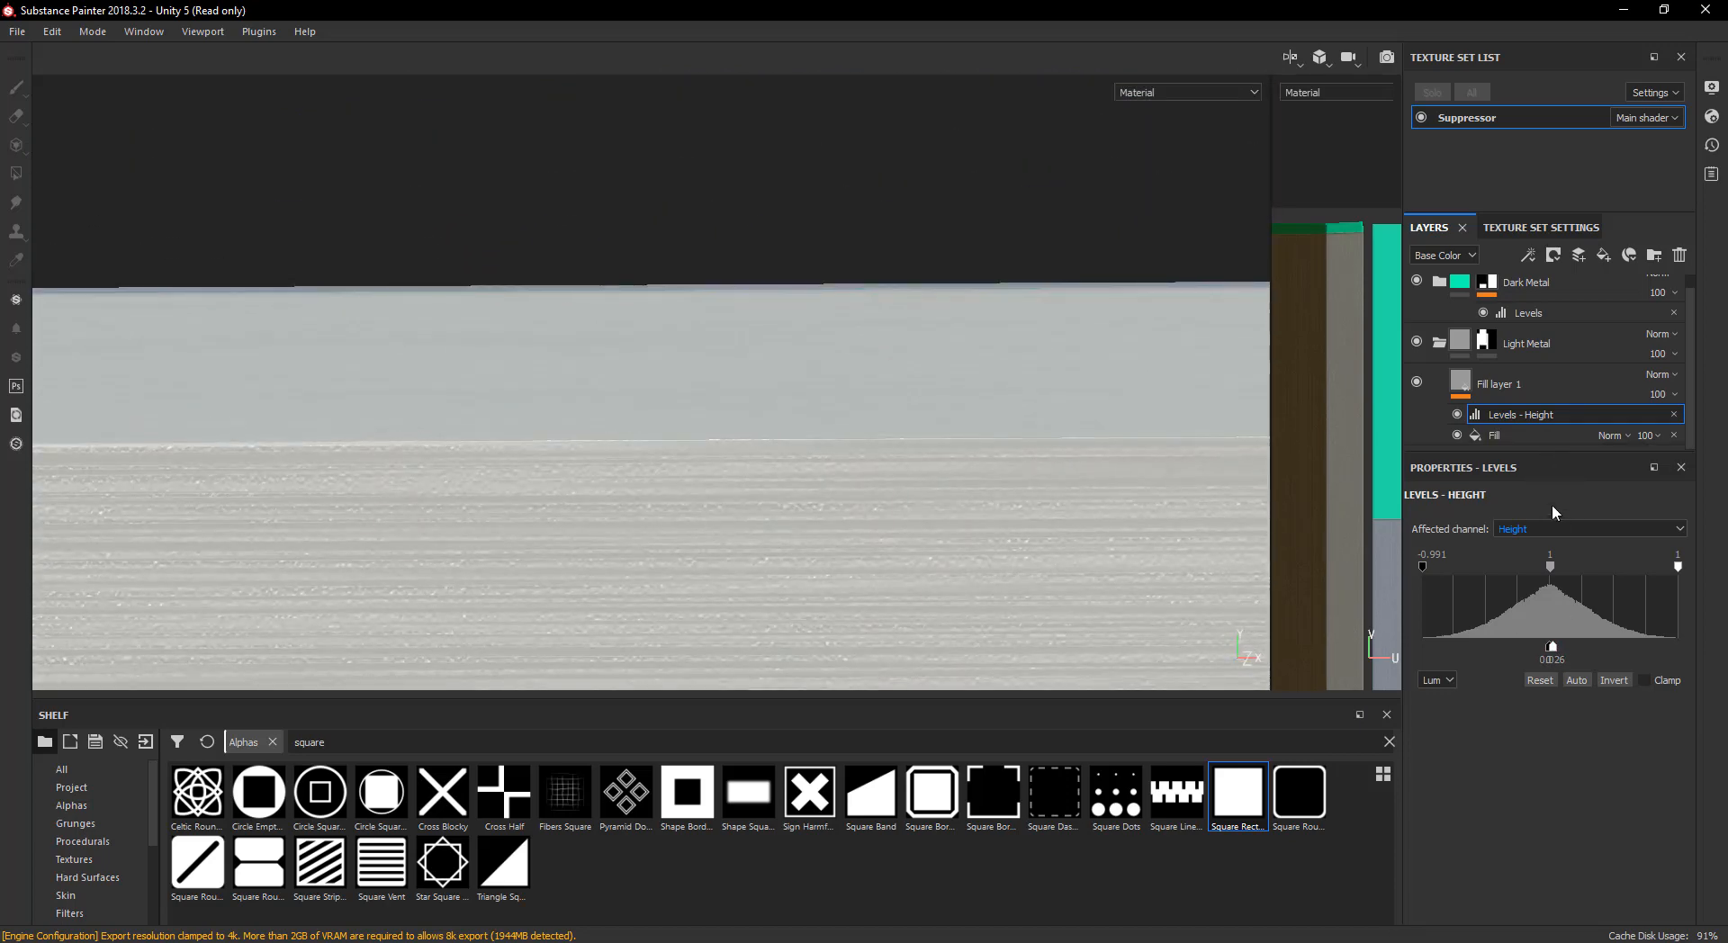
- Add a Levels effect to Fill layer 1 and set its affected channel to Roughness
{"action": "left_click", "coordinate": [1476, 384]}
{"action": "right_click", "coordinate": [1469, 385]}
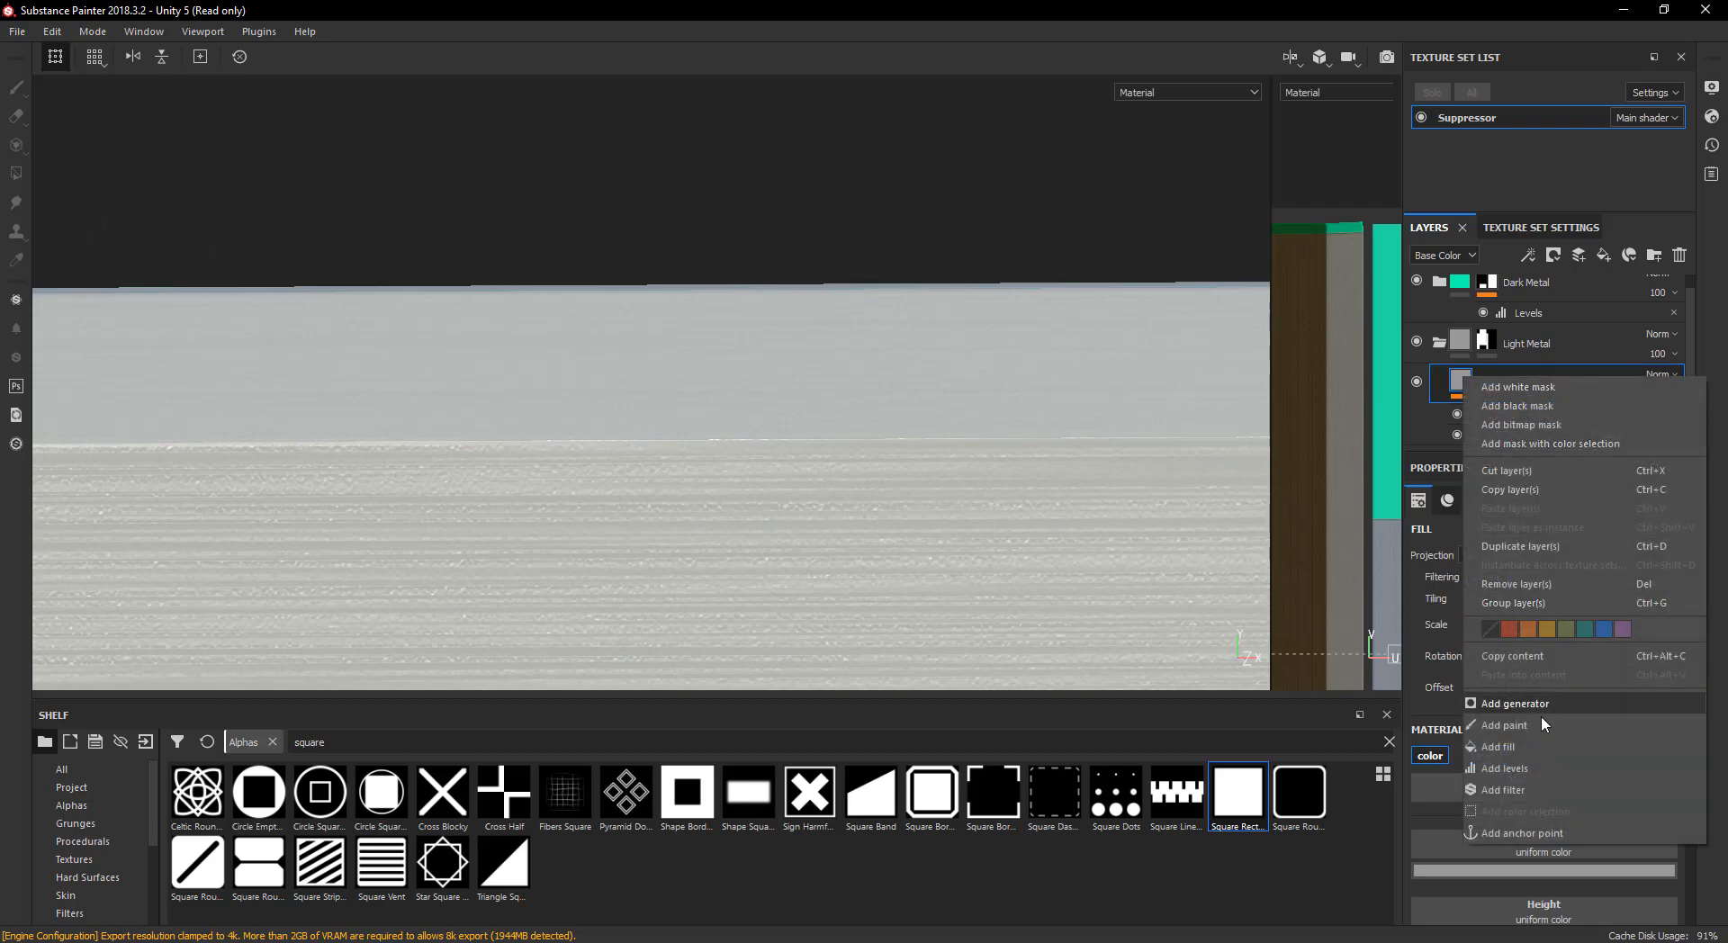
{"action": "left_click", "coordinate": [1538, 768]}
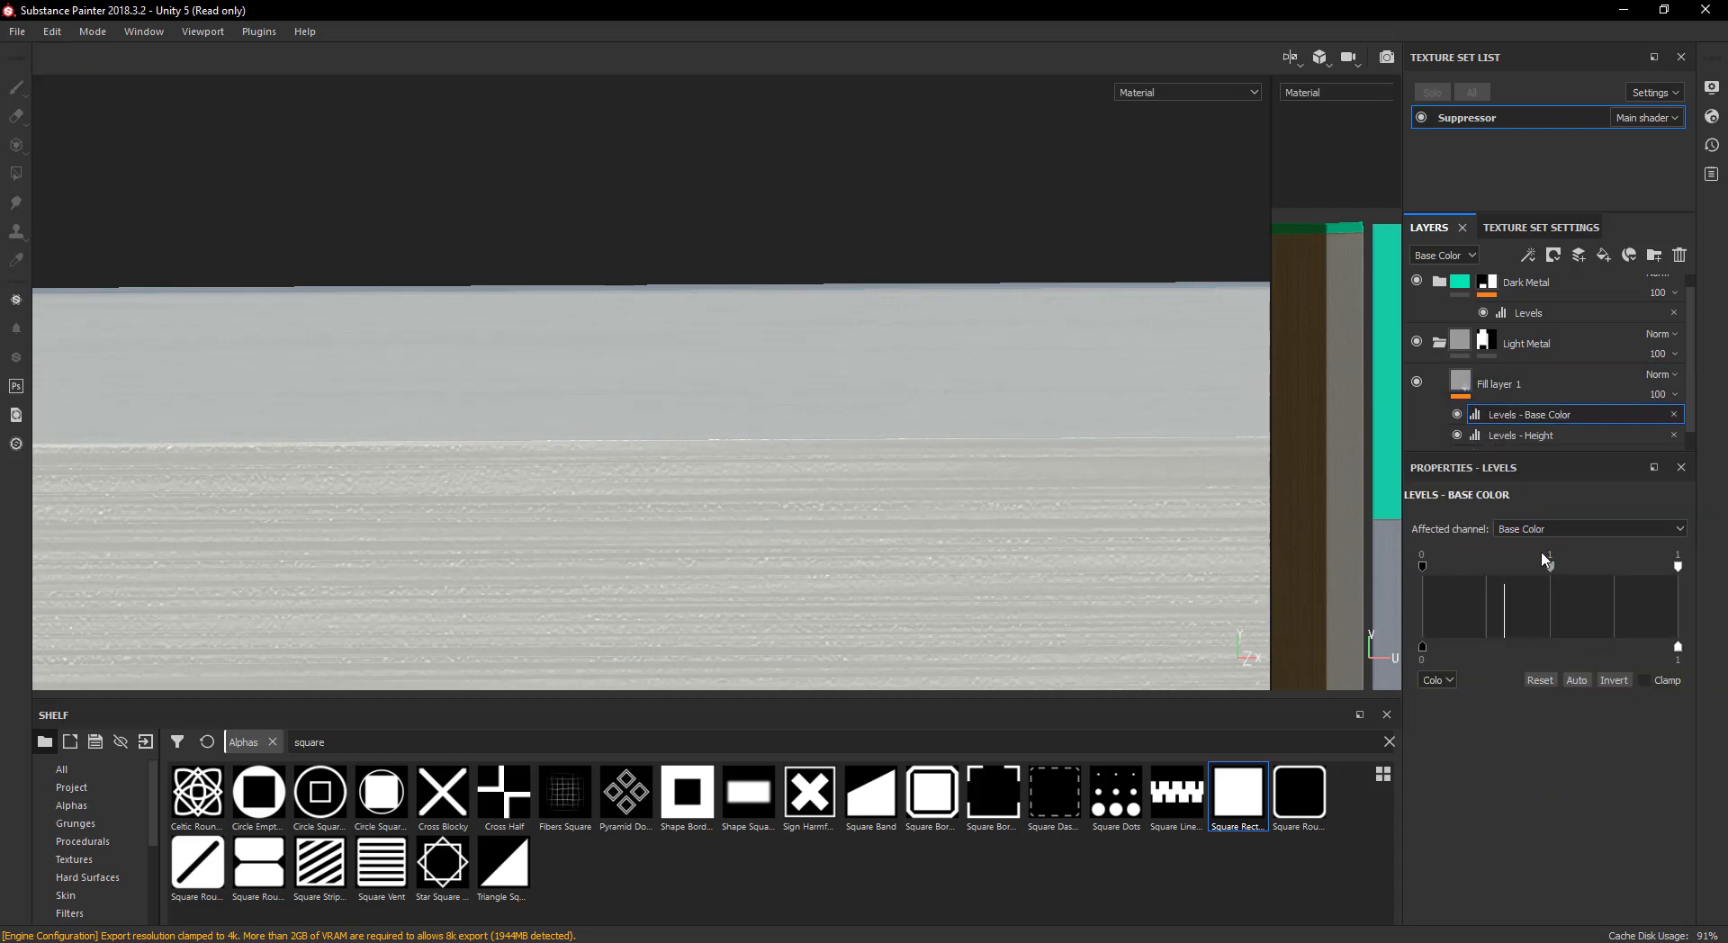
{"action": "left_click", "coordinate": [1547, 527]}
{"action": "left_click", "coordinate": [1539, 559]}
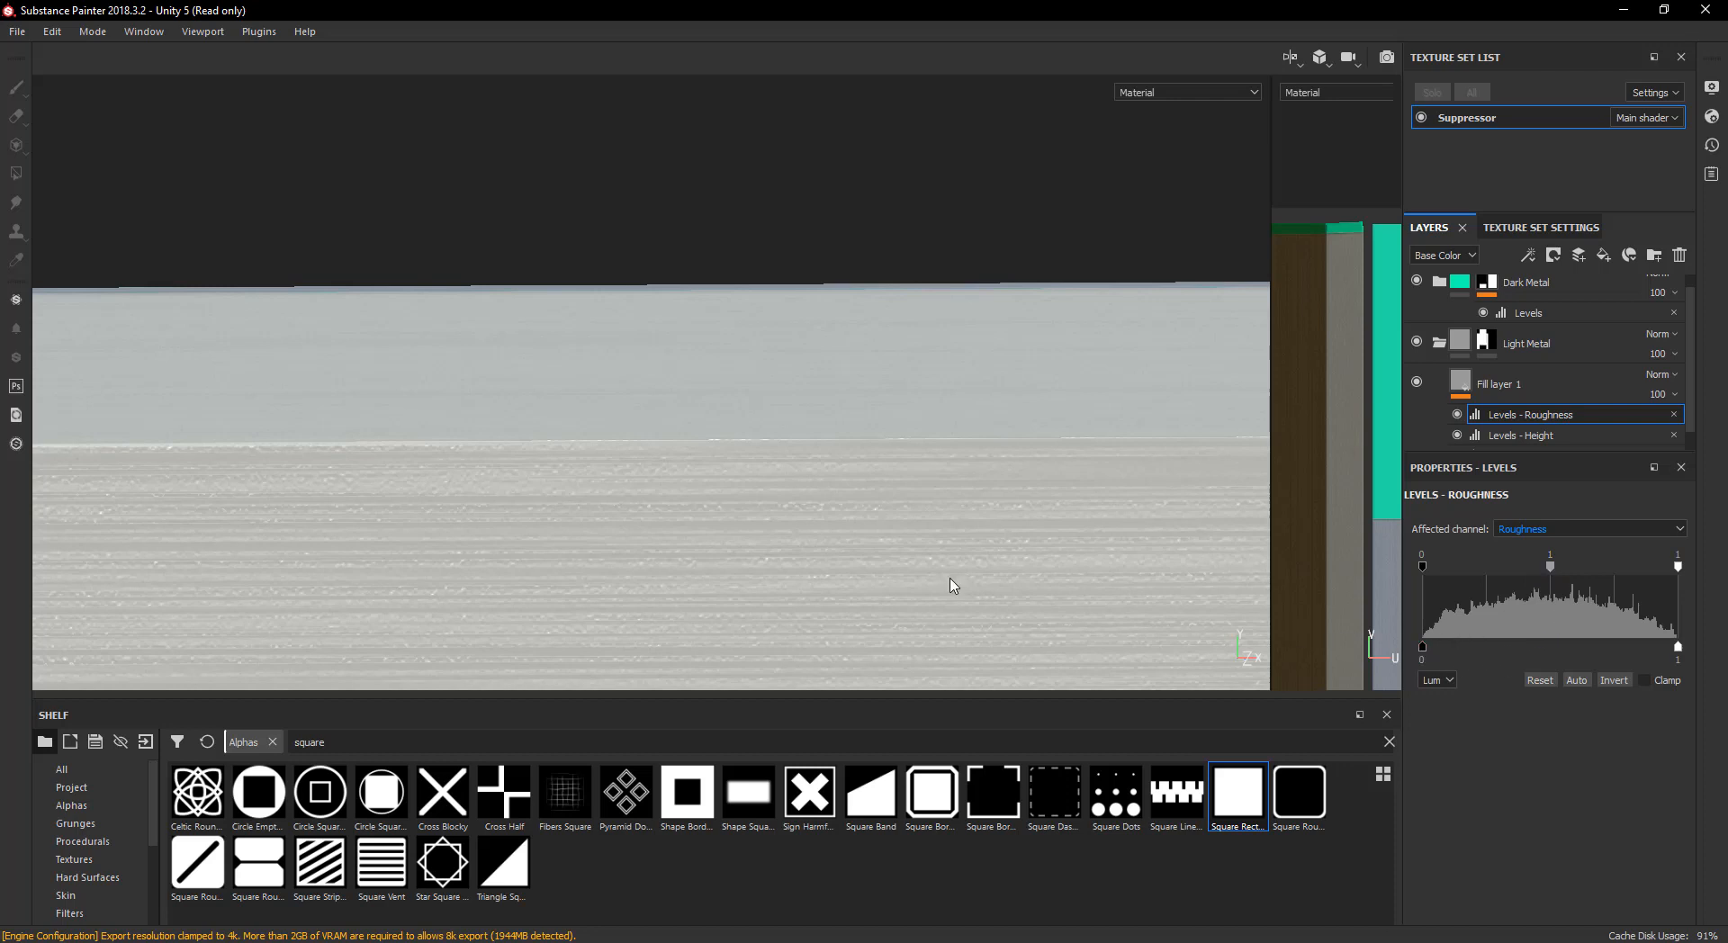
- Lower the output white point of the roughness levels to 0
{"action": "scroll", "coordinate": [954, 586], "scroll_direction": "down", "scroll_amount": 2}
{"action": "middle_click_drag", "start_coordinate": [954, 586], "coordinate": [1040, 392], "text": "alt"}
{"action": "scroll", "coordinate": [860, 502], "scroll_direction": "down", "scroll_amount": 3}
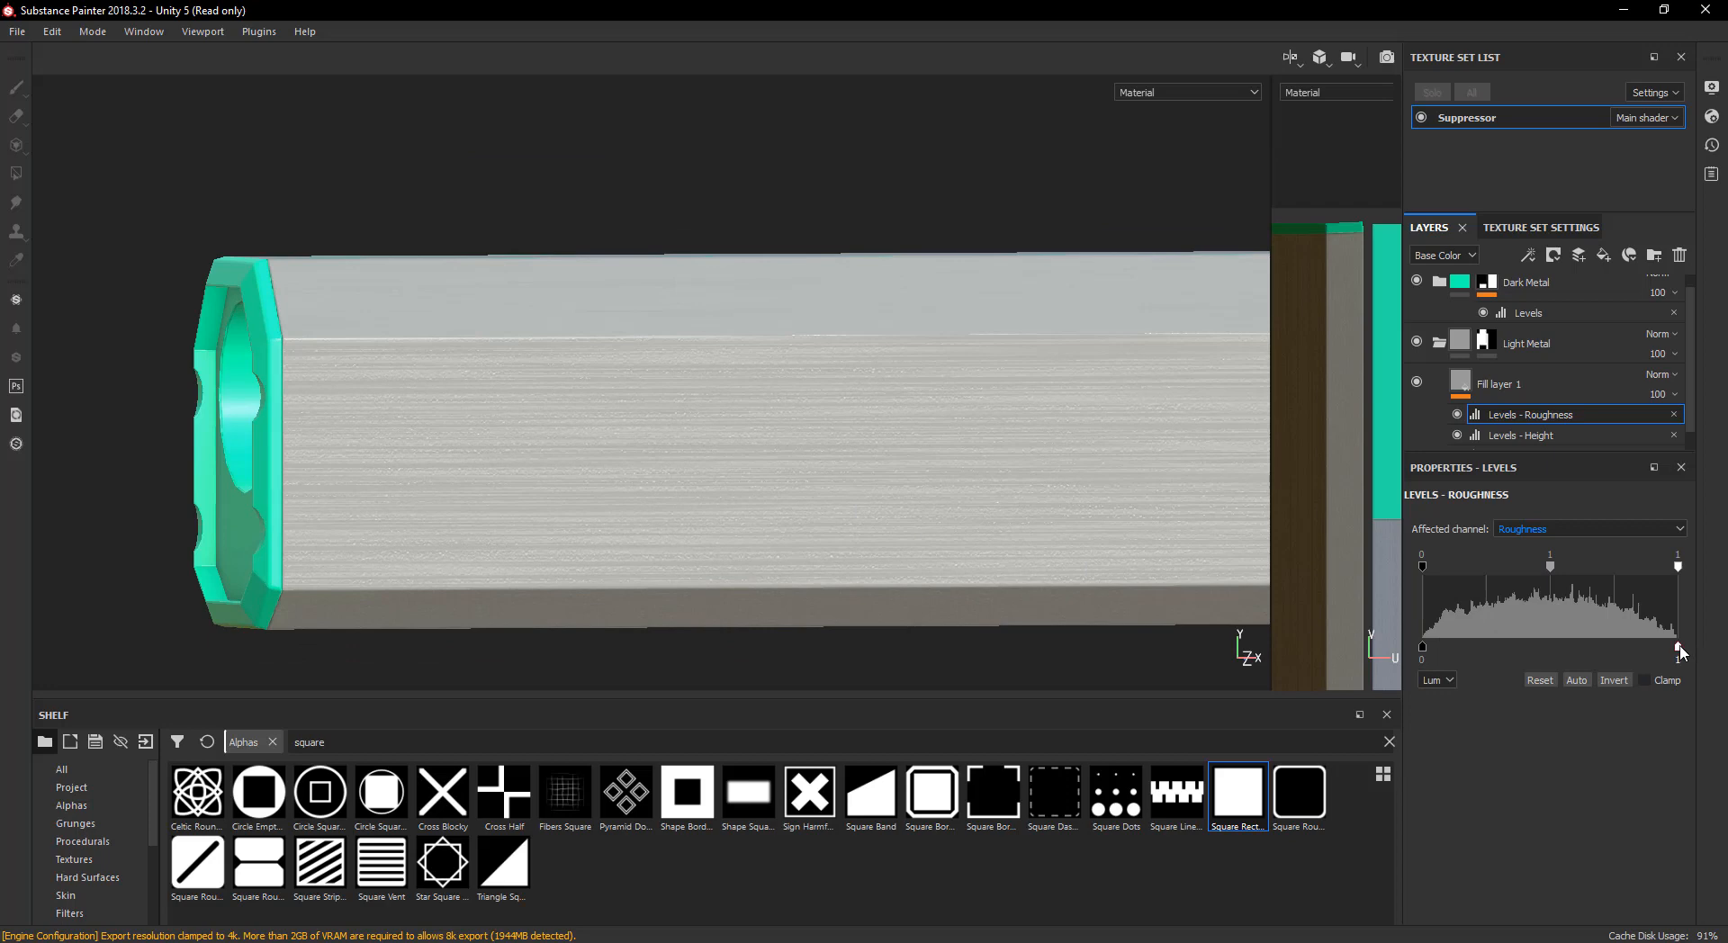
{"action": "left_click_drag", "start_coordinate": [1678, 648], "coordinate": [1426, 646]}
{"action": "left_click_drag", "start_coordinate": [871, 518], "coordinate": [744, 504], "text": "alt"}
{"action": "mouse_move", "coordinate": [744, 504]}
{"action": "right_mouse_down", "text": "shift"}
{"action": "mouse_move", "coordinate": [779, 505]}
{"action": "mouse_move", "coordinate": [687, 497]}
{"action": "mouse_move", "coordinate": [729, 498]}
{"action": "right_mouse_up", "text": "shift"}
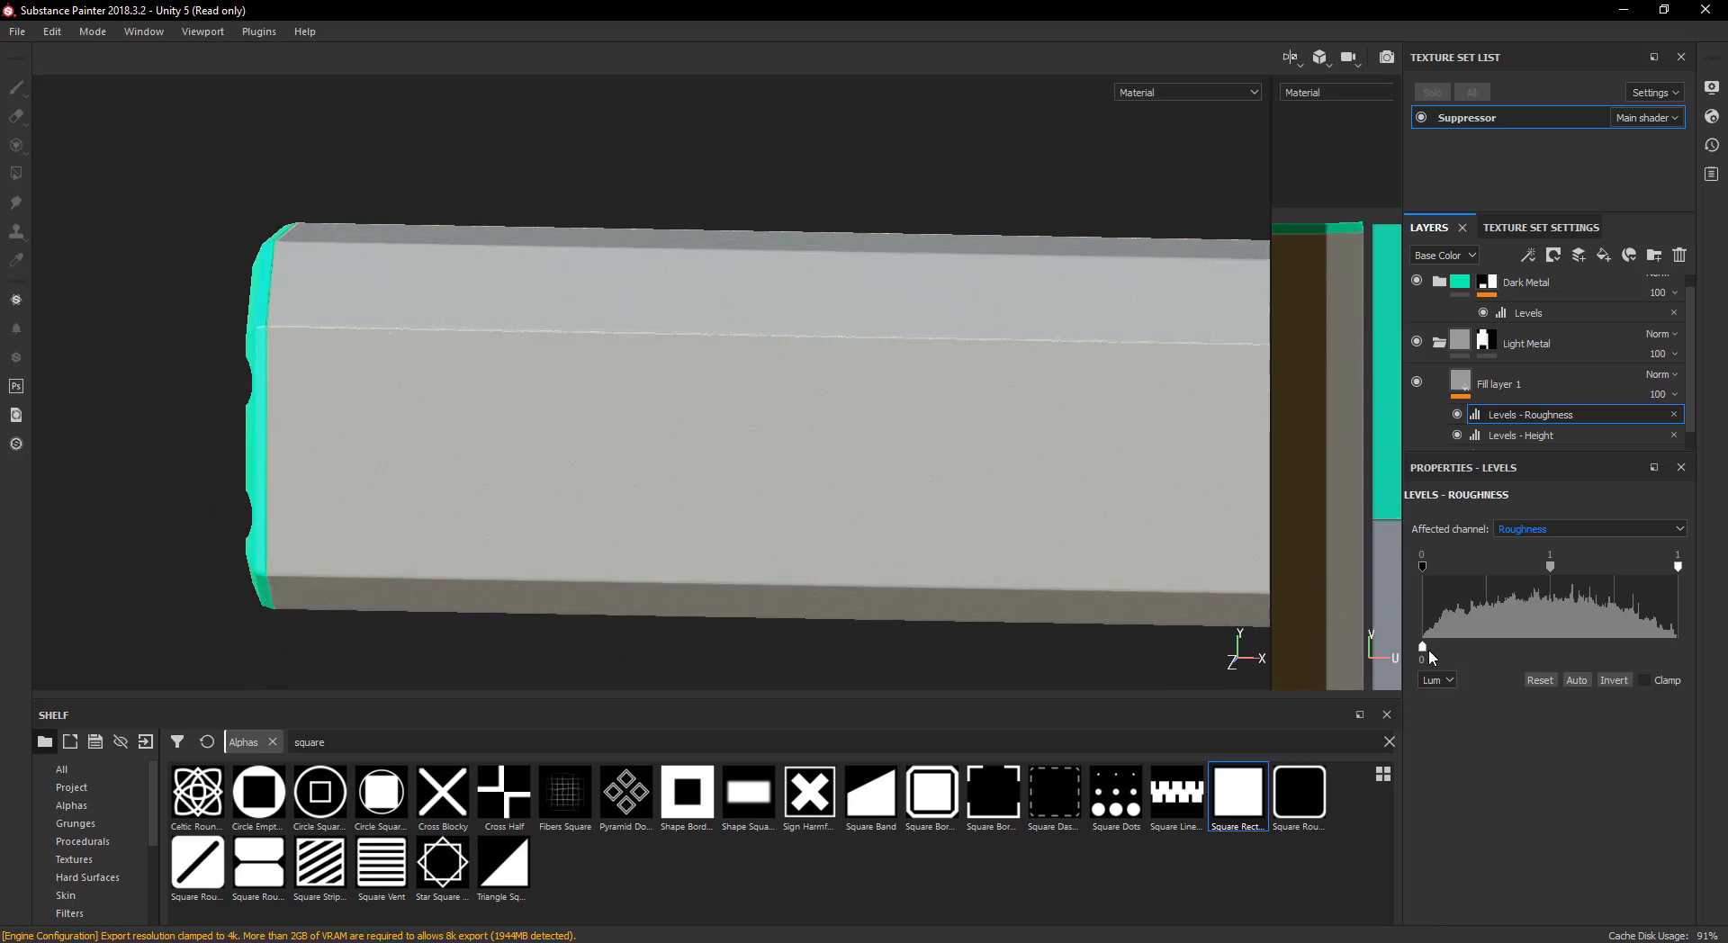
- Set the roughness levels' output black point to 0.268 and output white point to 0.335
{"action": "left_click_drag", "start_coordinate": [1426, 646], "coordinate": [1711, 639]}
{"action": "left_click_drag", "start_coordinate": [1425, 645], "coordinate": [1605, 655]}
{"action": "left_click_drag", "start_coordinate": [871, 431], "coordinate": [810, 424], "text": "alt"}
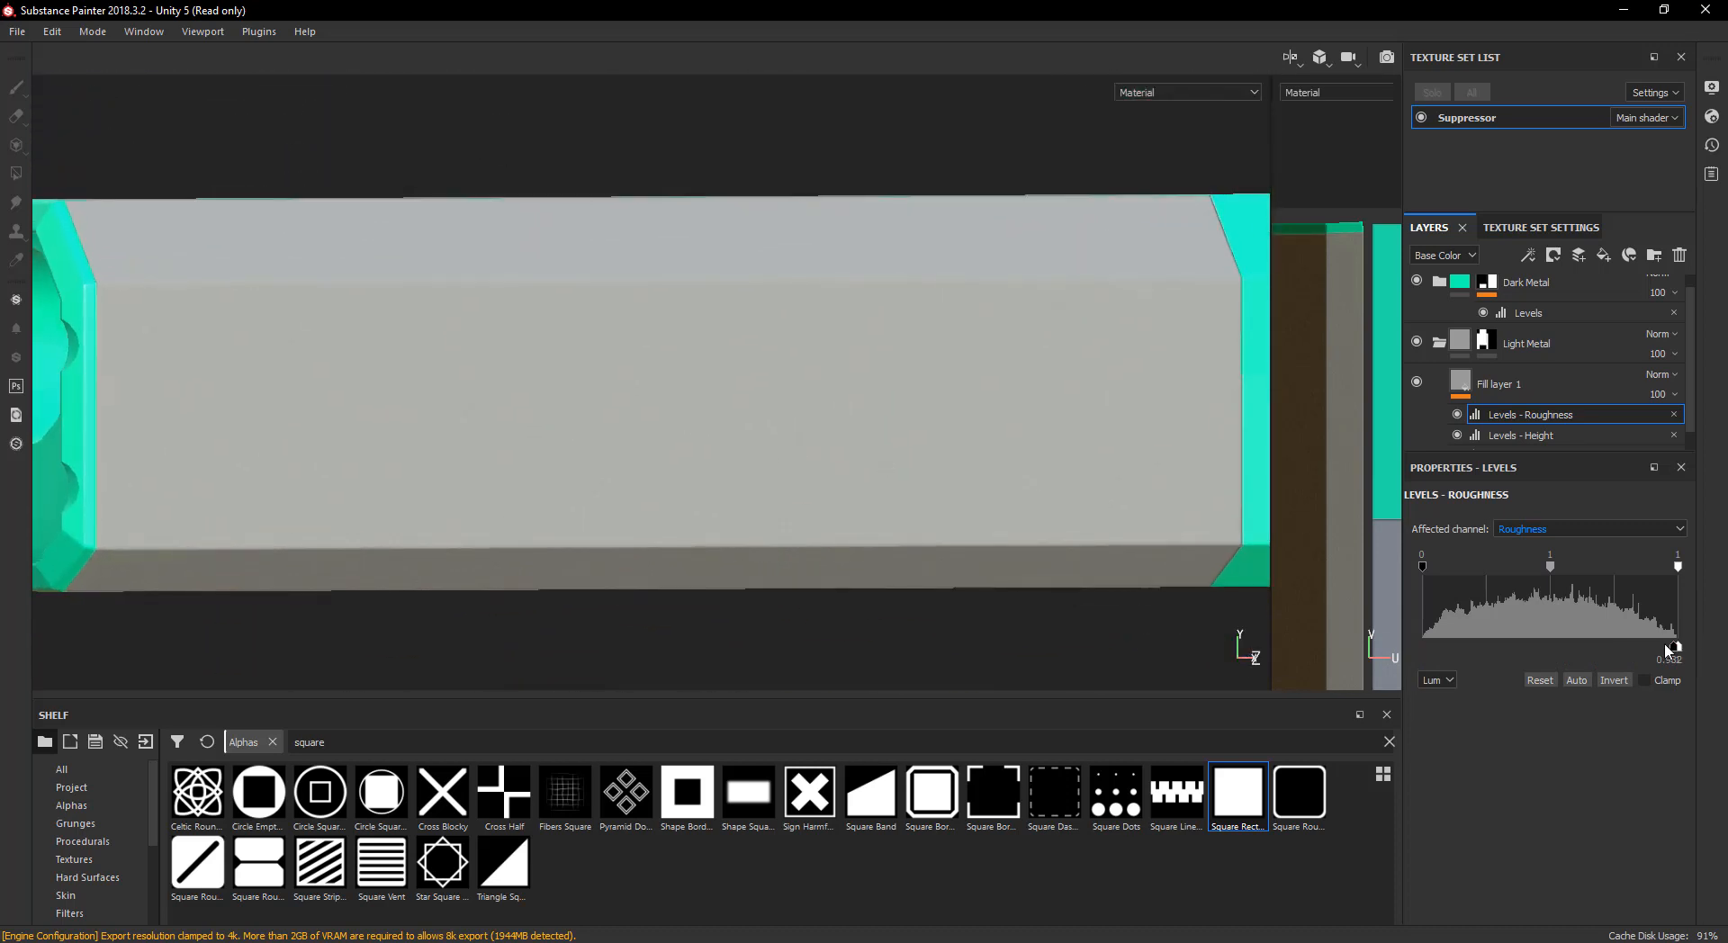
{"action": "left_click_drag", "start_coordinate": [1661, 656], "coordinate": [1515, 648]}
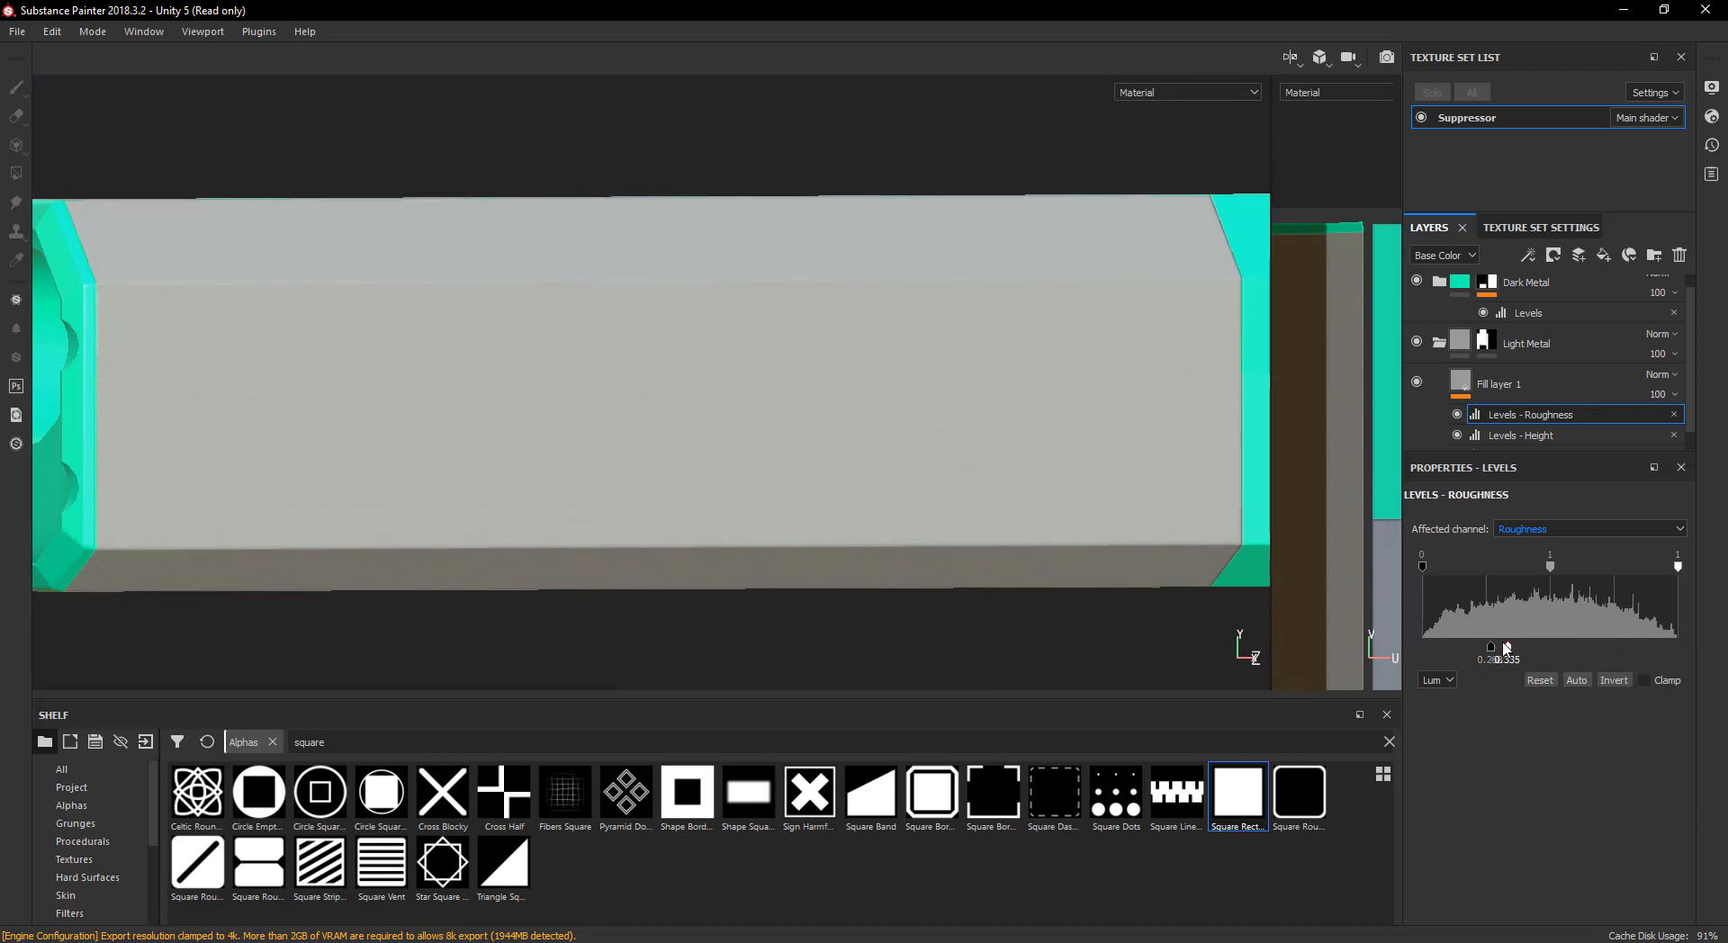
- Set the metallic value of Fill layer 1 to 0.1345
{"action": "left_click_drag", "start_coordinate": [835, 400], "coordinate": [504, 354], "text": "alt"}
{"action": "middle_click_drag", "start_coordinate": [720, 416], "coordinate": [656, 423], "text": "alt"}
{"action": "scroll", "coordinate": [690, 427], "scroll_direction": "up", "scroll_amount": 2}
{"action": "left_click_drag", "start_coordinate": [690, 428], "coordinate": [664, 443], "text": "alt"}
{"action": "middle_click_drag", "start_coordinate": [671, 411], "coordinate": [674, 366], "text": "alt"}
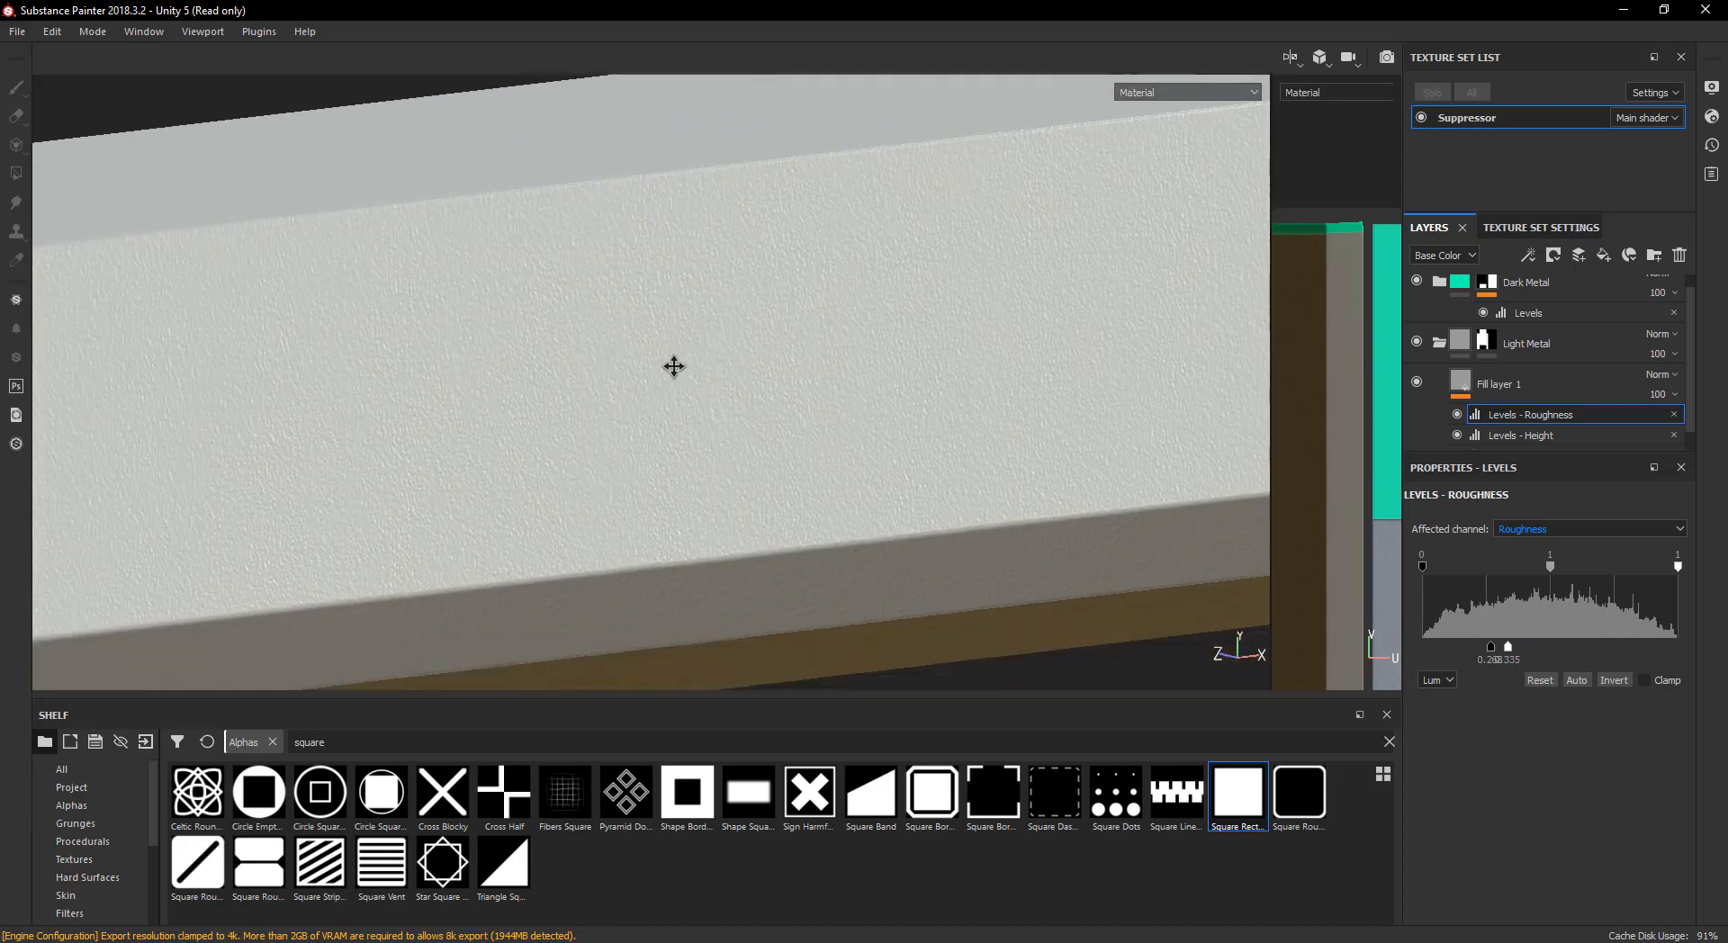
{"action": "left_click_drag", "start_coordinate": [673, 366], "coordinate": [796, 362], "text": "alt"}
{"action": "left_click", "coordinate": [1499, 384]}
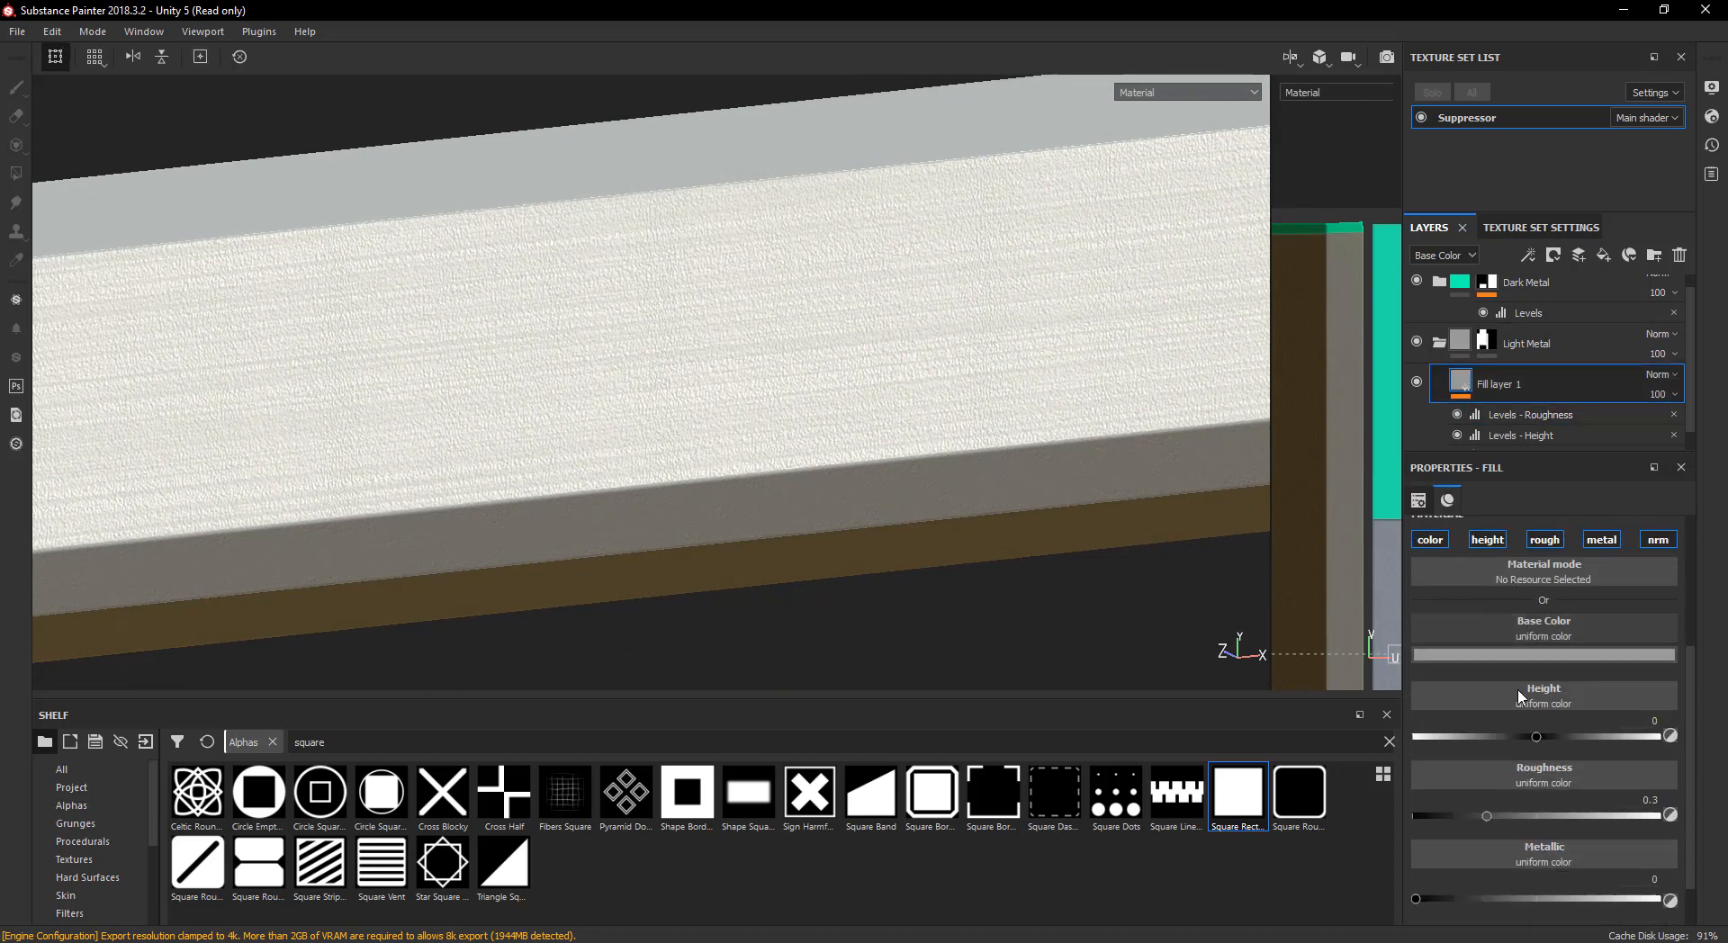
{"action": "scroll", "coordinate": [1520, 696], "scroll_direction": "down", "scroll_amount": 1}
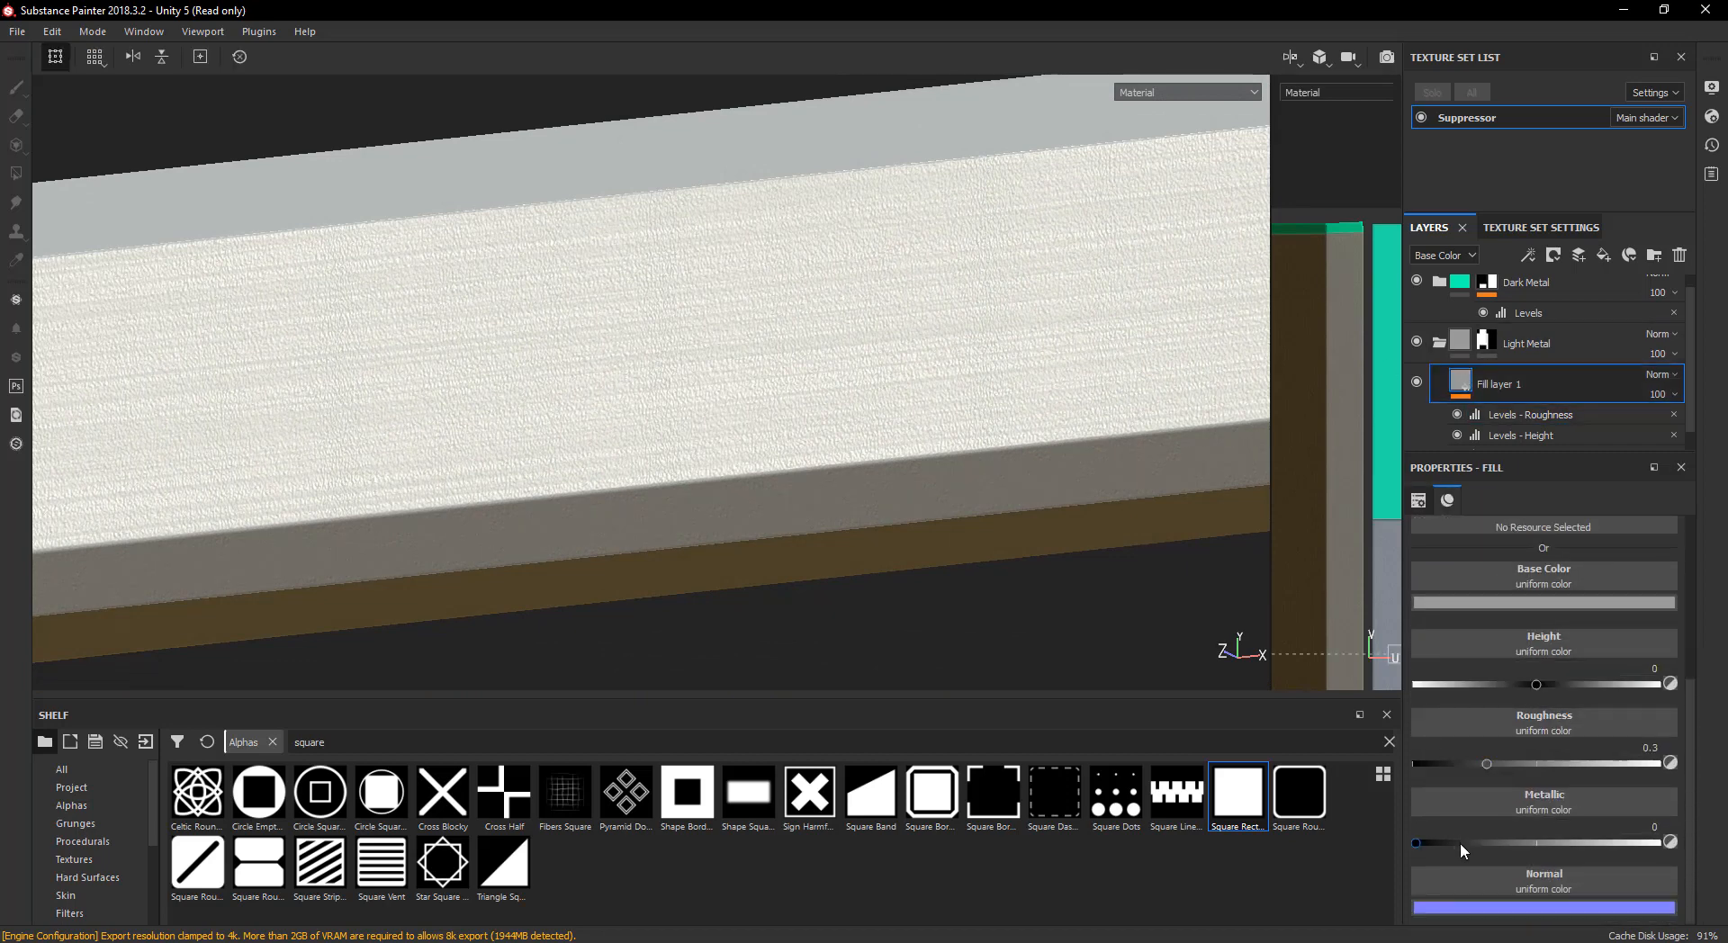
{"action": "mouse_move", "coordinate": [1471, 843]}
{"action": "left_mouse_down"}
{"action": "mouse_move", "coordinate": [1492, 840]}
{"action": "mouse_move", "coordinate": [1444, 840]}
{"action": "left_mouse_up"}
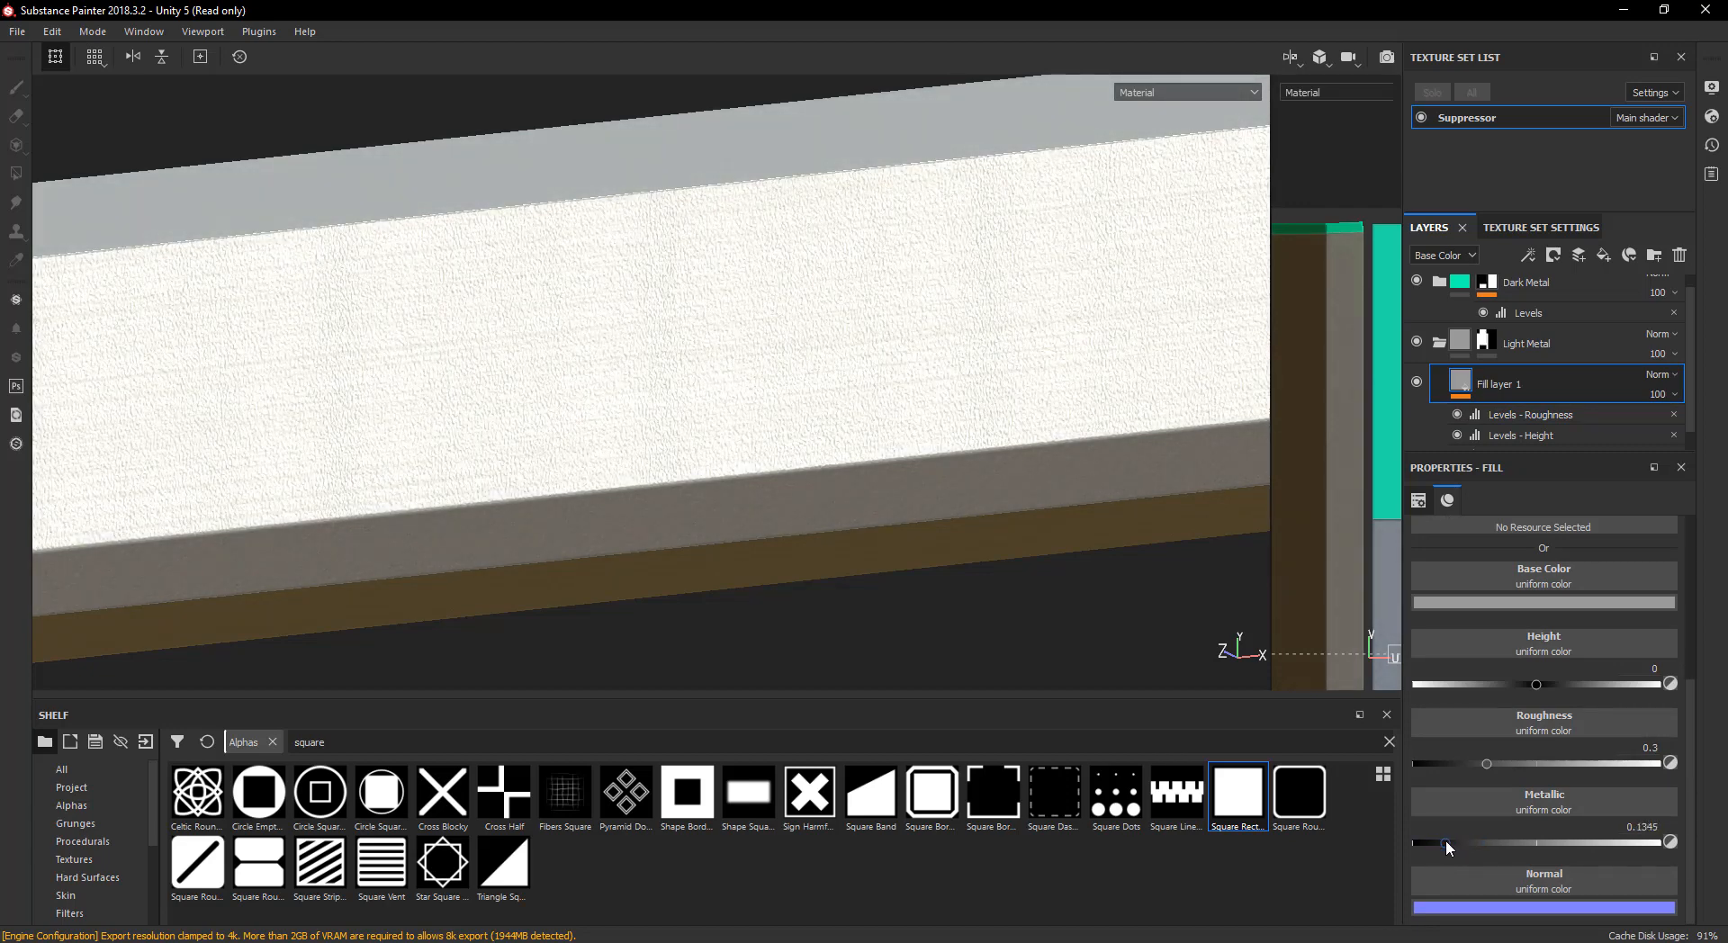
- Lighten Fill layer 1's base color to a neutral gray of 0.424 and set its metallic value to 0.6036
{"action": "left_click_drag", "start_coordinate": [720, 390], "coordinate": [1062, 438], "text": "alt"}
{"action": "right_click_drag", "start_coordinate": [1062, 437], "coordinate": [924, 478], "text": "alt"}
{"action": "middle_click_drag", "start_coordinate": [925, 479], "coordinate": [1111, 545], "text": "alt"}
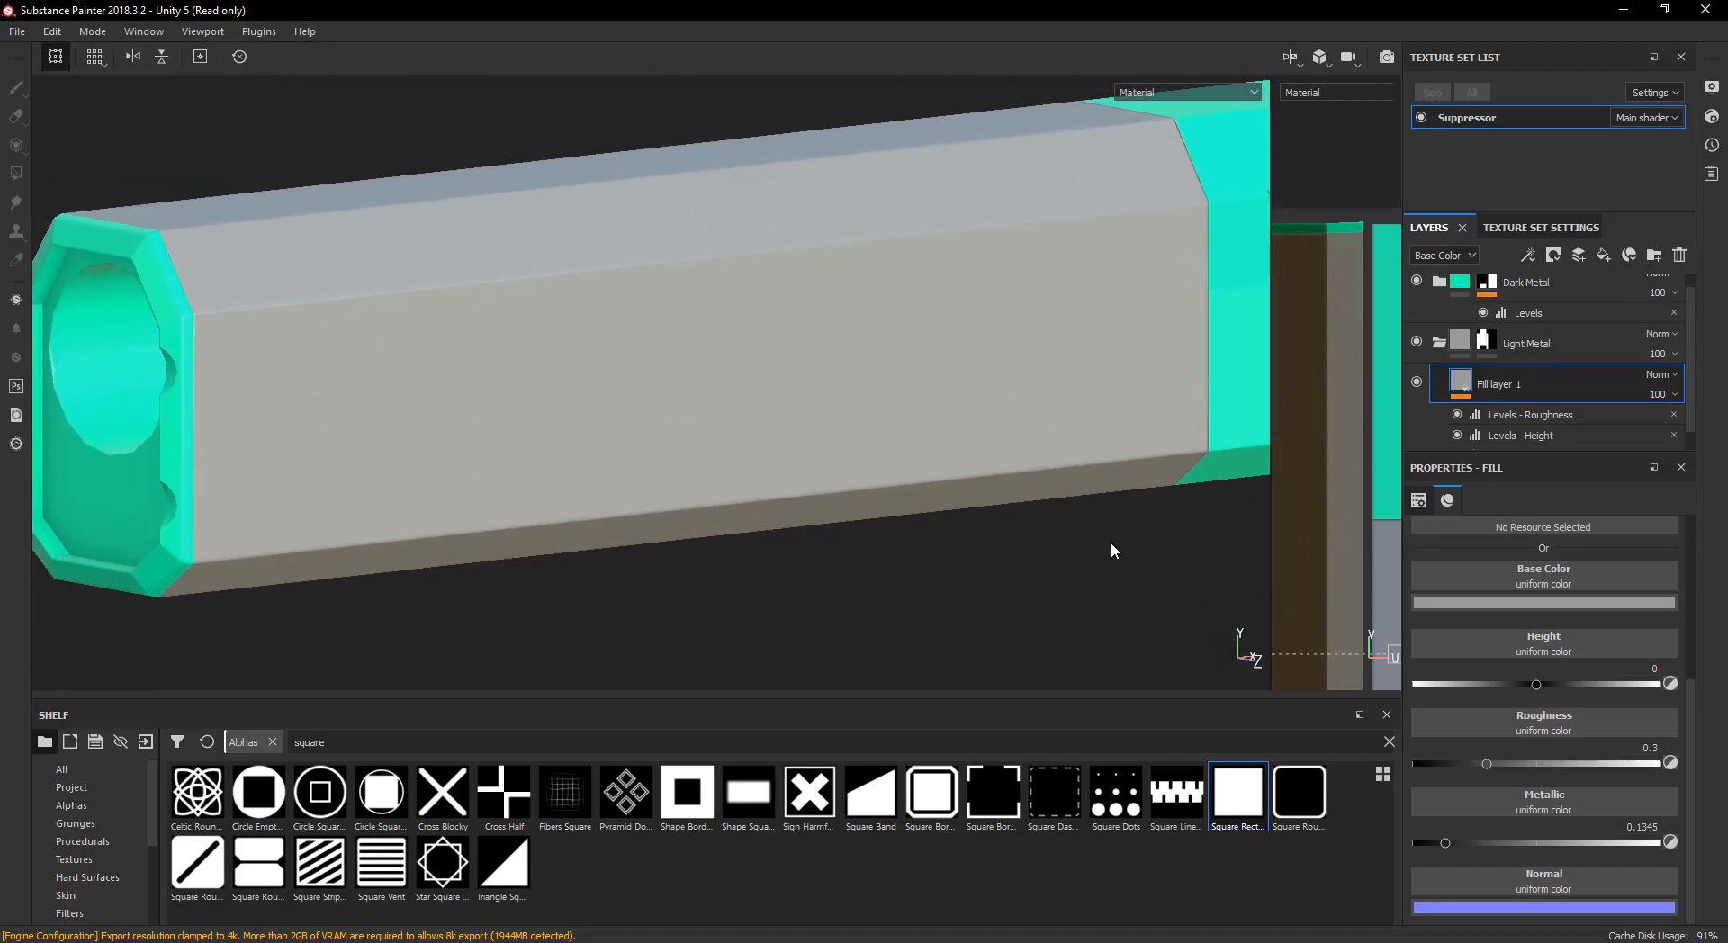
{"action": "left_click", "coordinate": [1503, 603]}
{"action": "left_click_drag", "start_coordinate": [1483, 701], "coordinate": [1481, 693]}
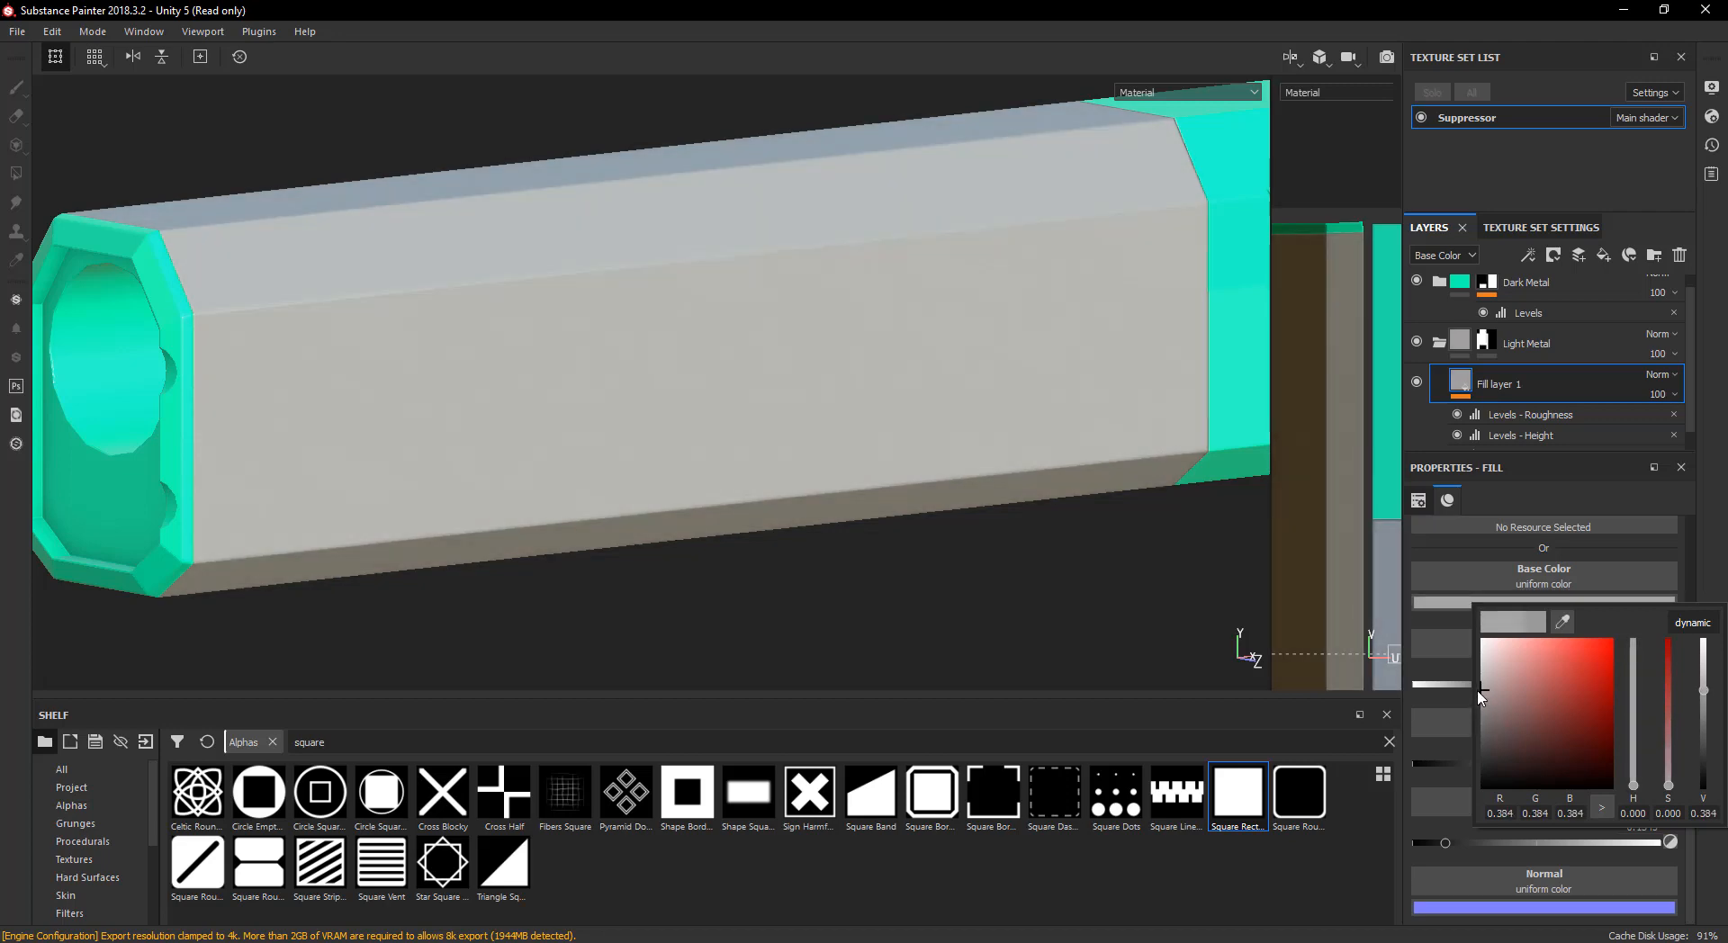
{"action": "left_click_drag", "start_coordinate": [1107, 554], "coordinate": [882, 540], "text": "alt"}
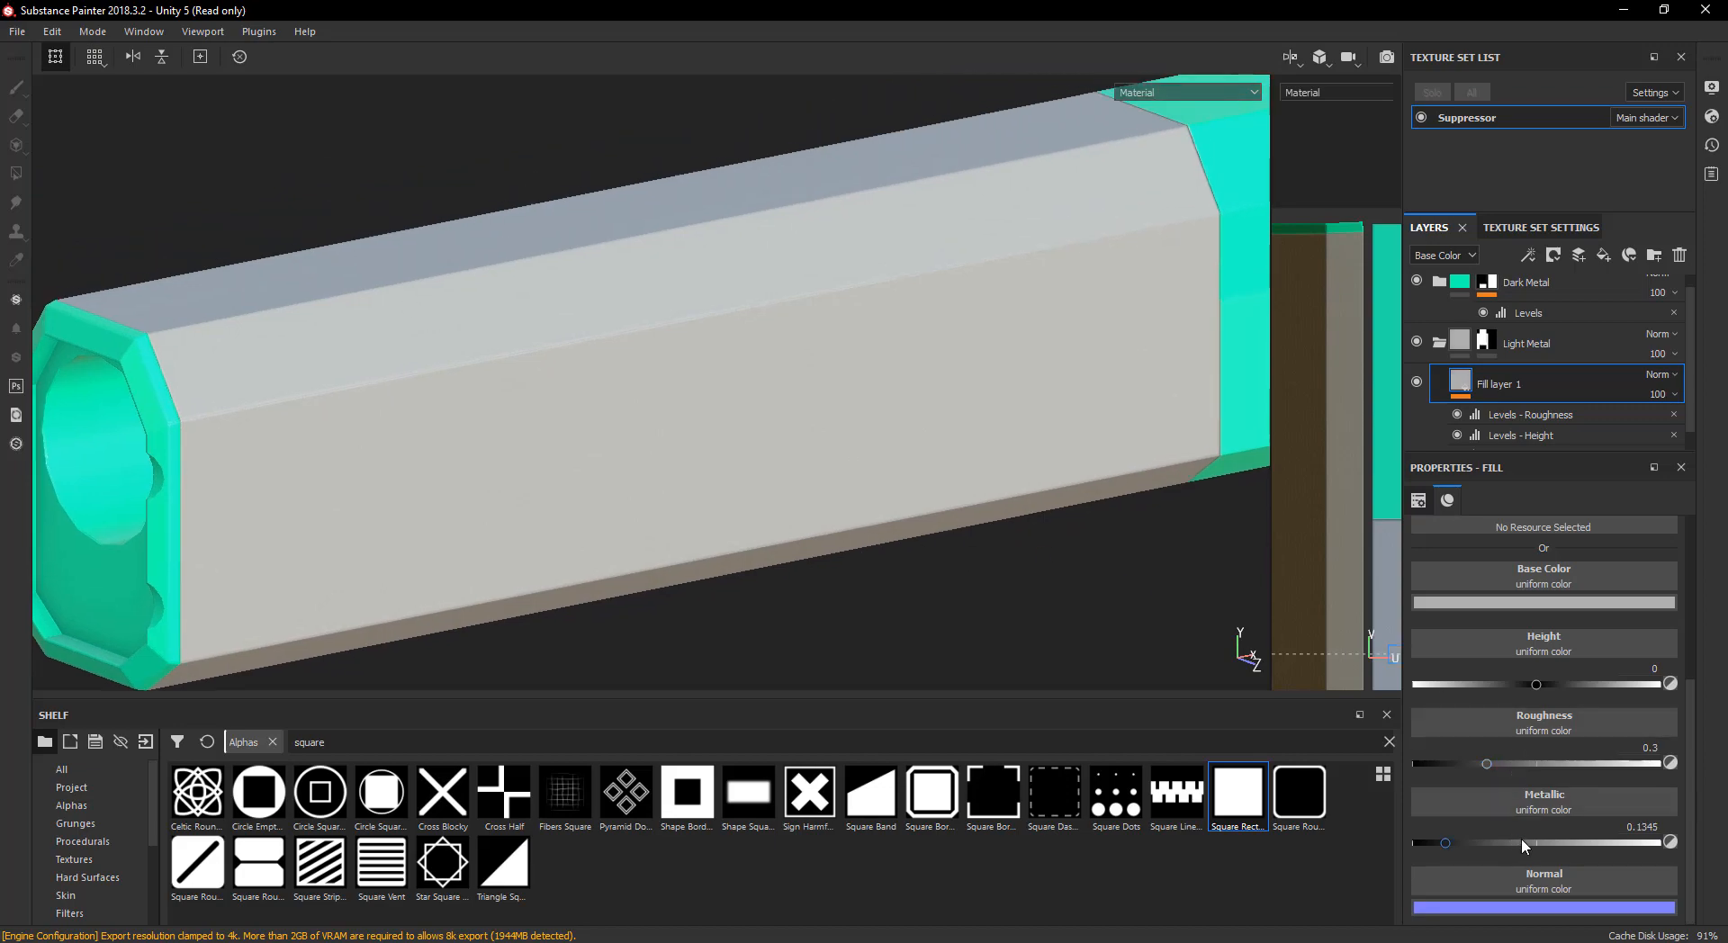
{"action": "left_click_drag", "start_coordinate": [1521, 839], "coordinate": [1562, 841]}
- Raise the output white point of the roughness levels to 0.511
{"action": "left_click_drag", "start_coordinate": [893, 535], "coordinate": [556, 482], "text": "alt"}
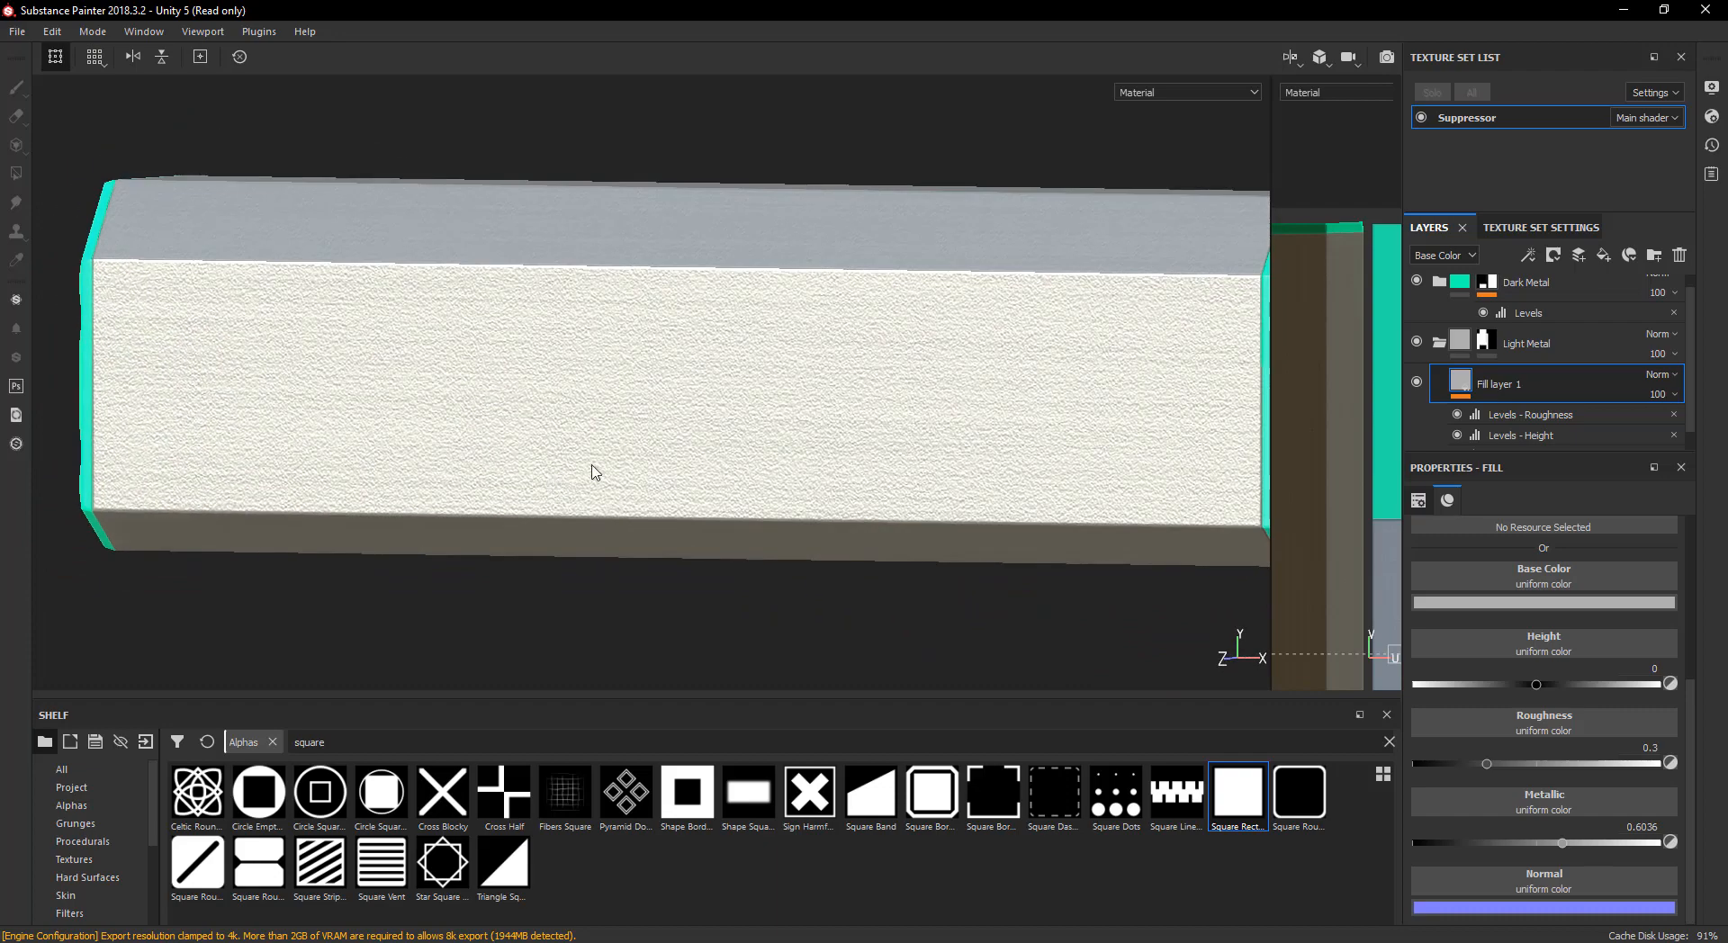
{"action": "left_click", "coordinate": [691, 239]}
{"action": "left_click_drag", "start_coordinate": [690, 356], "coordinate": [972, 402], "text": "alt"}
{"action": "scroll", "coordinate": [640, 376], "scroll_direction": "up", "scroll_amount": 5}
{"action": "mouse_move", "coordinate": [640, 377]}
{"action": "left_mouse_down", "text": "alt"}
{"action": "mouse_move", "coordinate": [752, 366]}
{"action": "mouse_move", "coordinate": [629, 343]}
{"action": "mouse_move", "coordinate": [626, 376]}
{"action": "left_mouse_up", "text": "alt"}
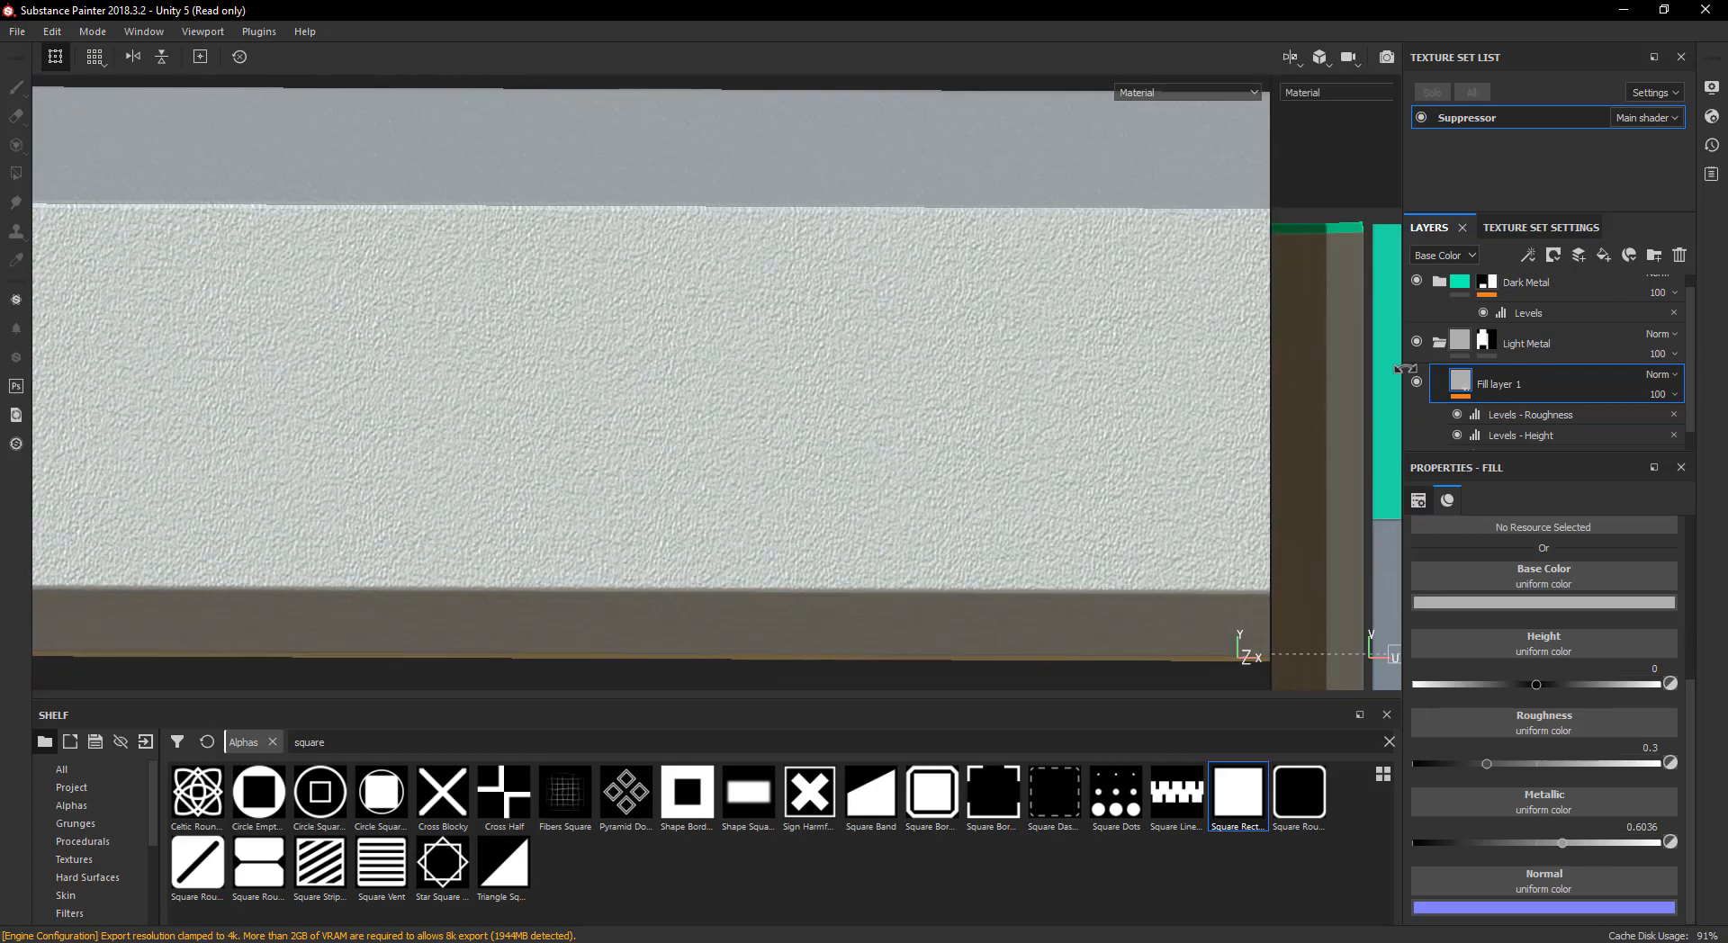
{"action": "left_click", "coordinate": [1572, 416]}
{"action": "left_click_drag", "start_coordinate": [1509, 654], "coordinate": [1545, 656]}
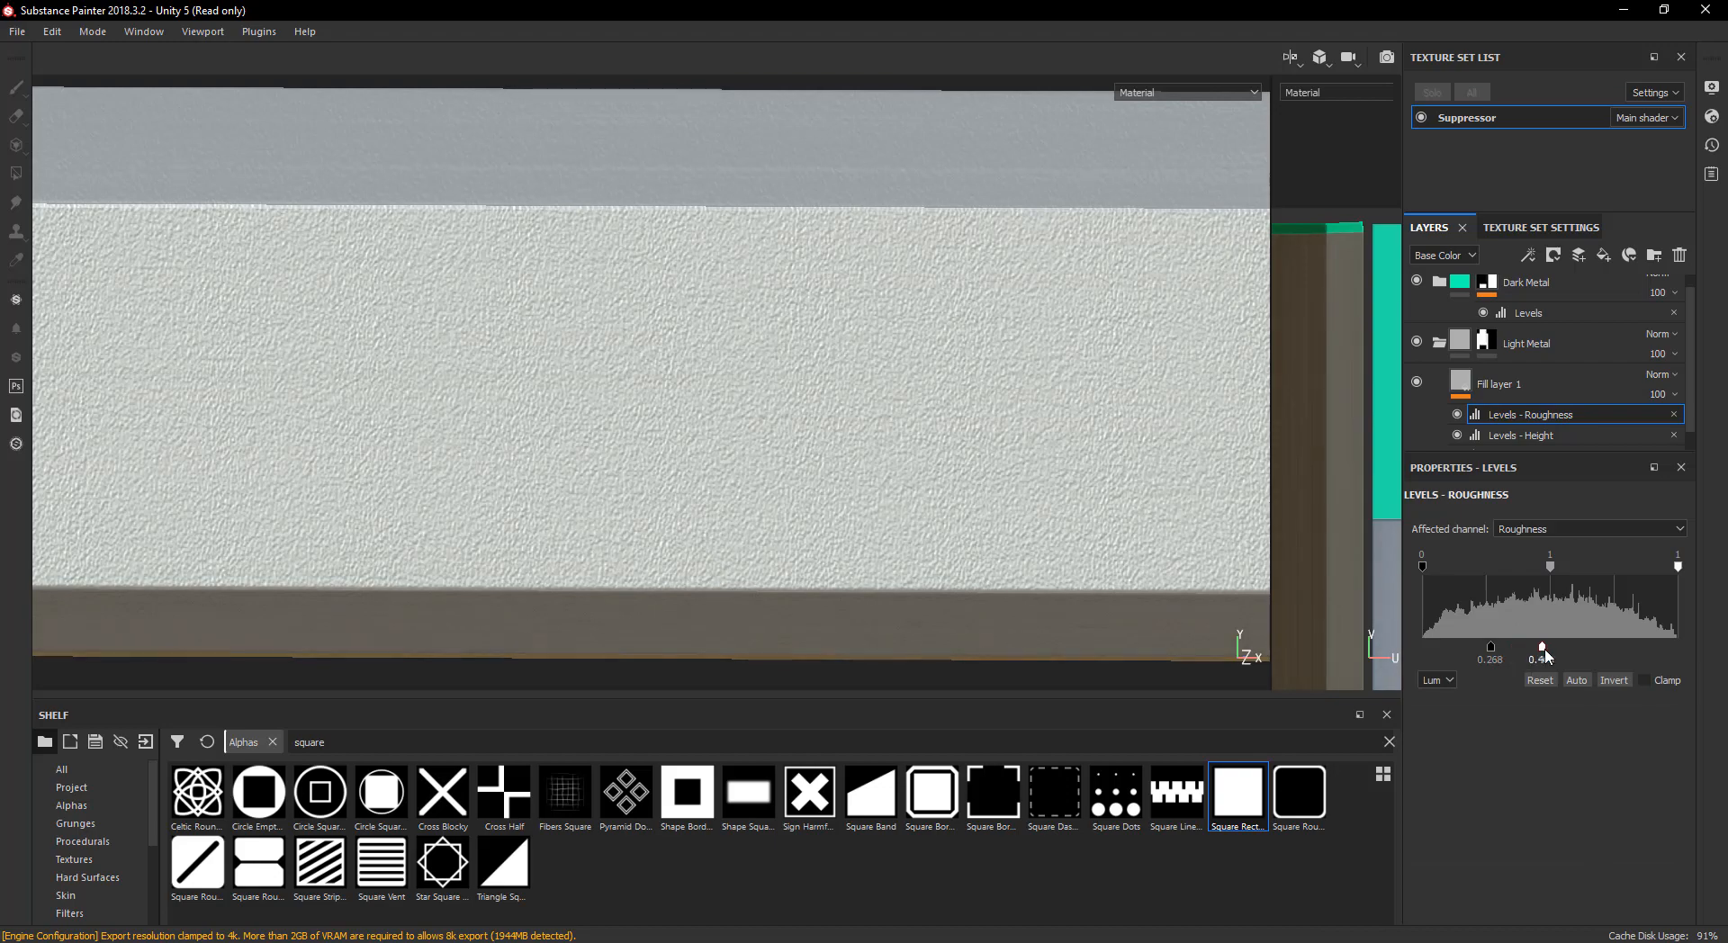
- Darken Fill layer 1's base color to a neutral gray of about 0.246
{"action": "left_click_drag", "start_coordinate": [843, 528], "coordinate": [682, 431], "text": "alt"}
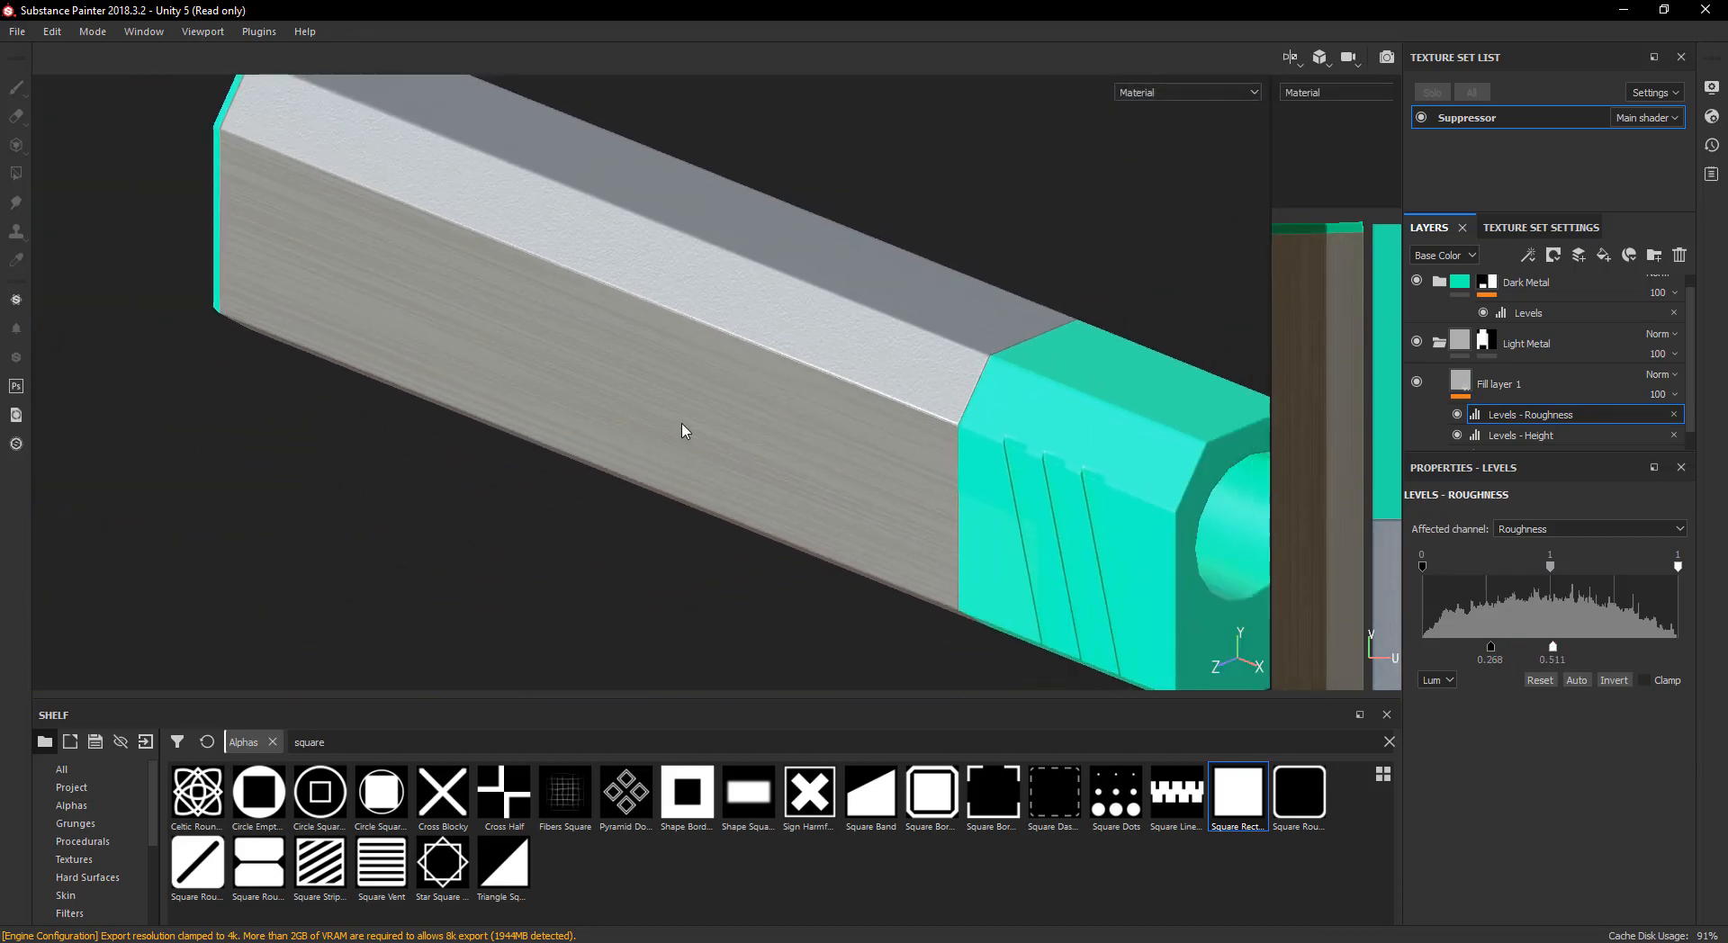
{"action": "mouse_move", "coordinate": [685, 403]}
{"action": "right_mouse_down", "text": "alt"}
{"action": "mouse_move", "coordinate": [535, 380]}
{"action": "mouse_move", "coordinate": [604, 391]}
{"action": "mouse_move", "coordinate": [645, 432]}
{"action": "mouse_move", "coordinate": [681, 432]}
{"action": "mouse_move", "coordinate": [684, 408]}
{"action": "right_mouse_up", "text": "alt"}
{"action": "left_click_drag", "start_coordinate": [684, 407], "coordinate": [1194, 448], "text": "alt"}
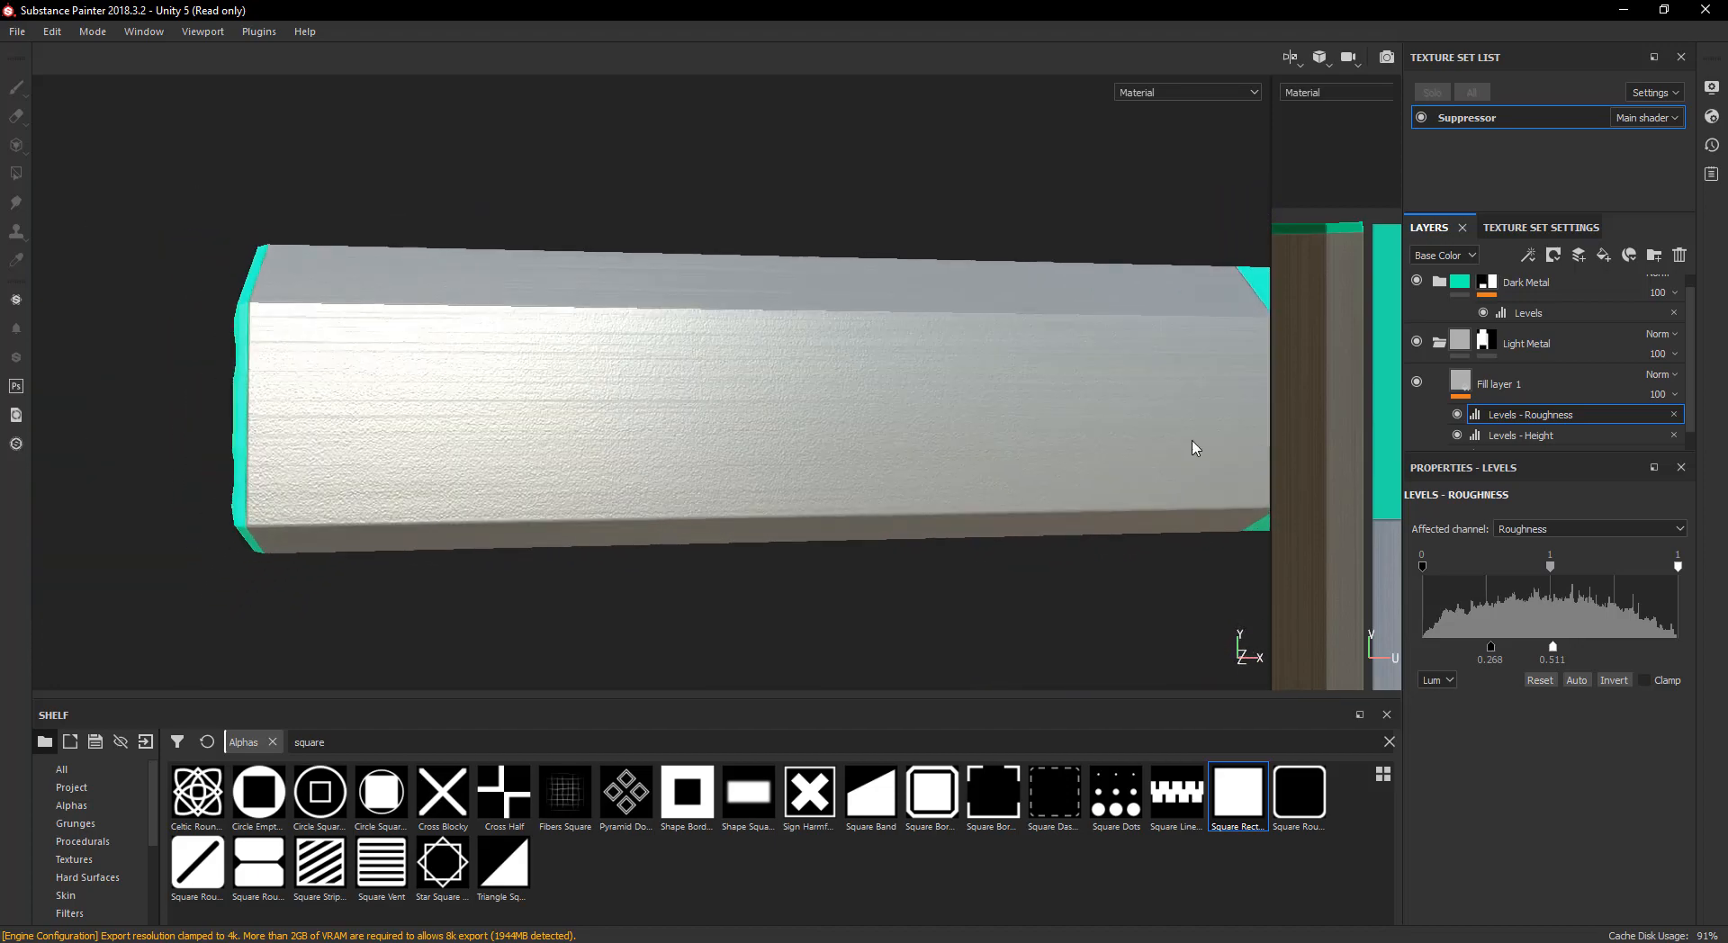
{"action": "left_click", "coordinate": [1465, 395]}
{"action": "left_click", "coordinate": [1501, 603]}
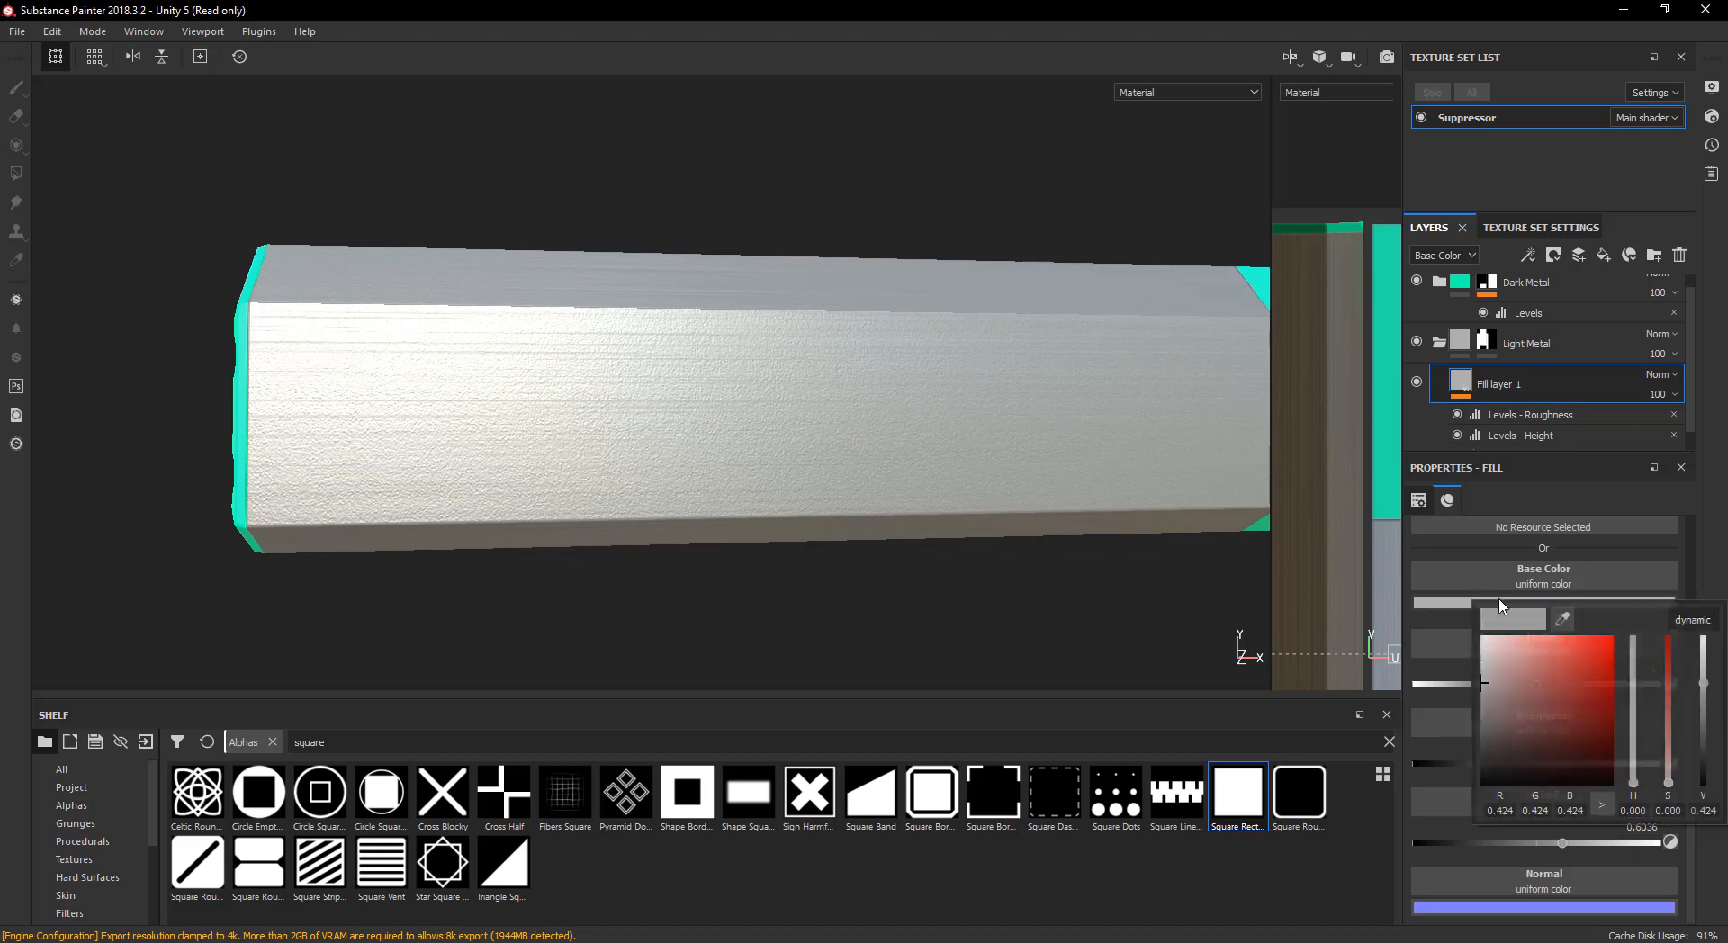
{"action": "left_click_drag", "start_coordinate": [1482, 684], "coordinate": [1480, 707]}
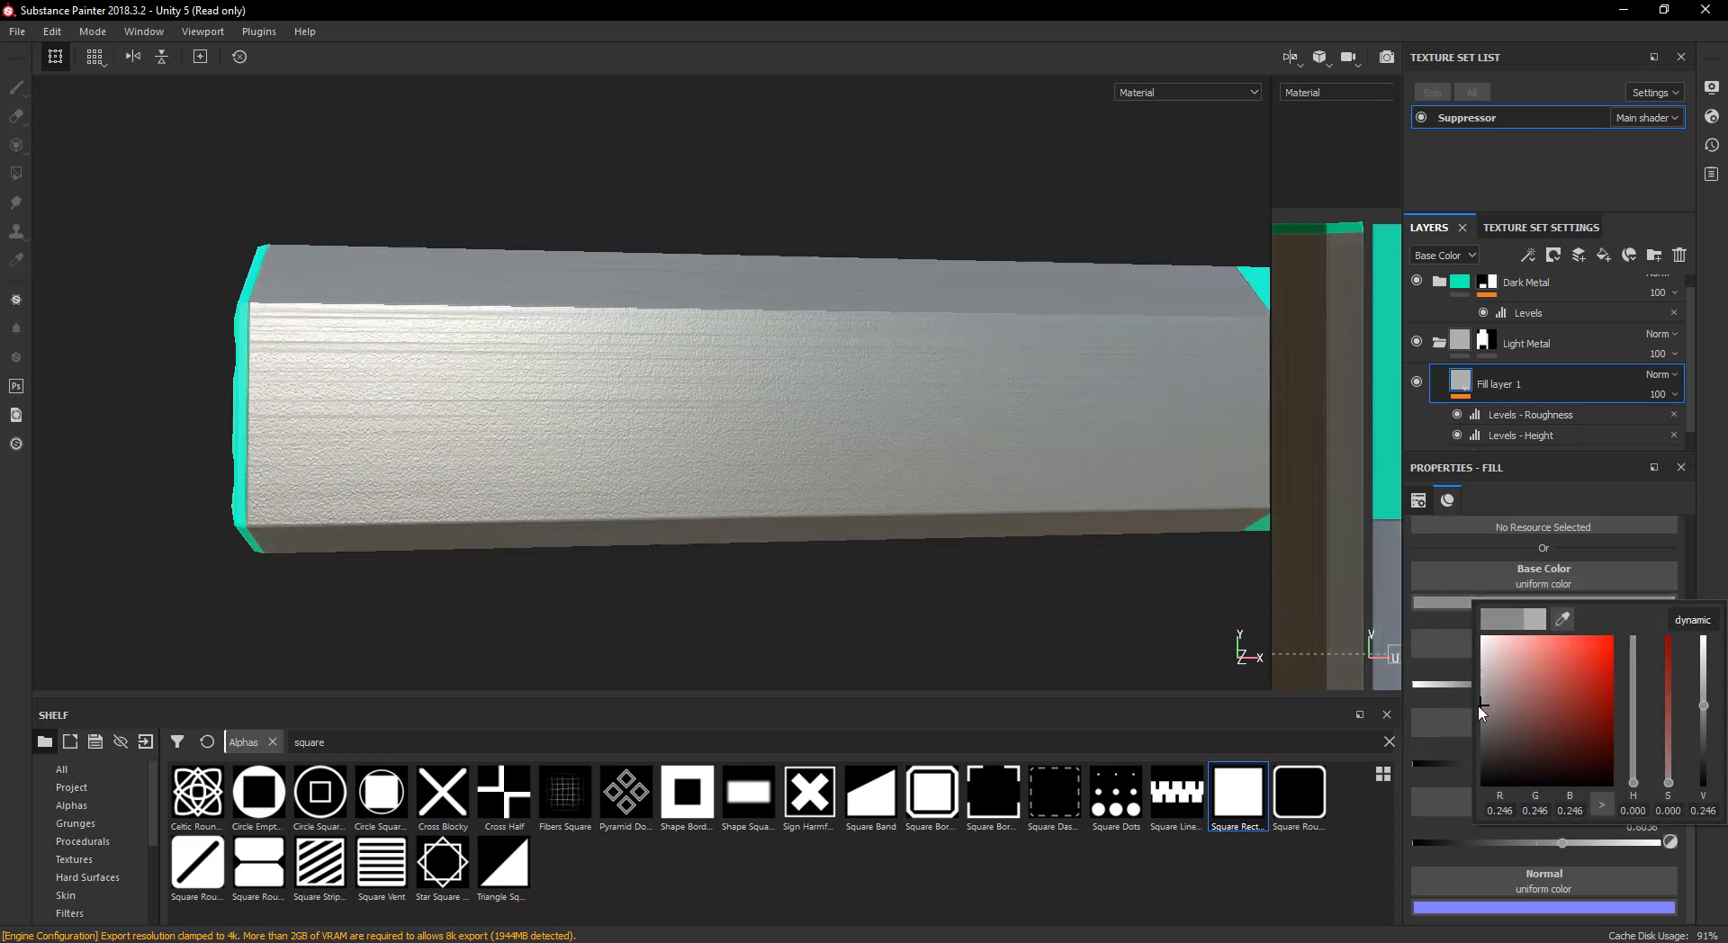
- Reduce the output white point of the roughness levels to 0.405
{"action": "left_click_drag", "start_coordinate": [968, 651], "coordinate": [656, 444], "text": "alt"}
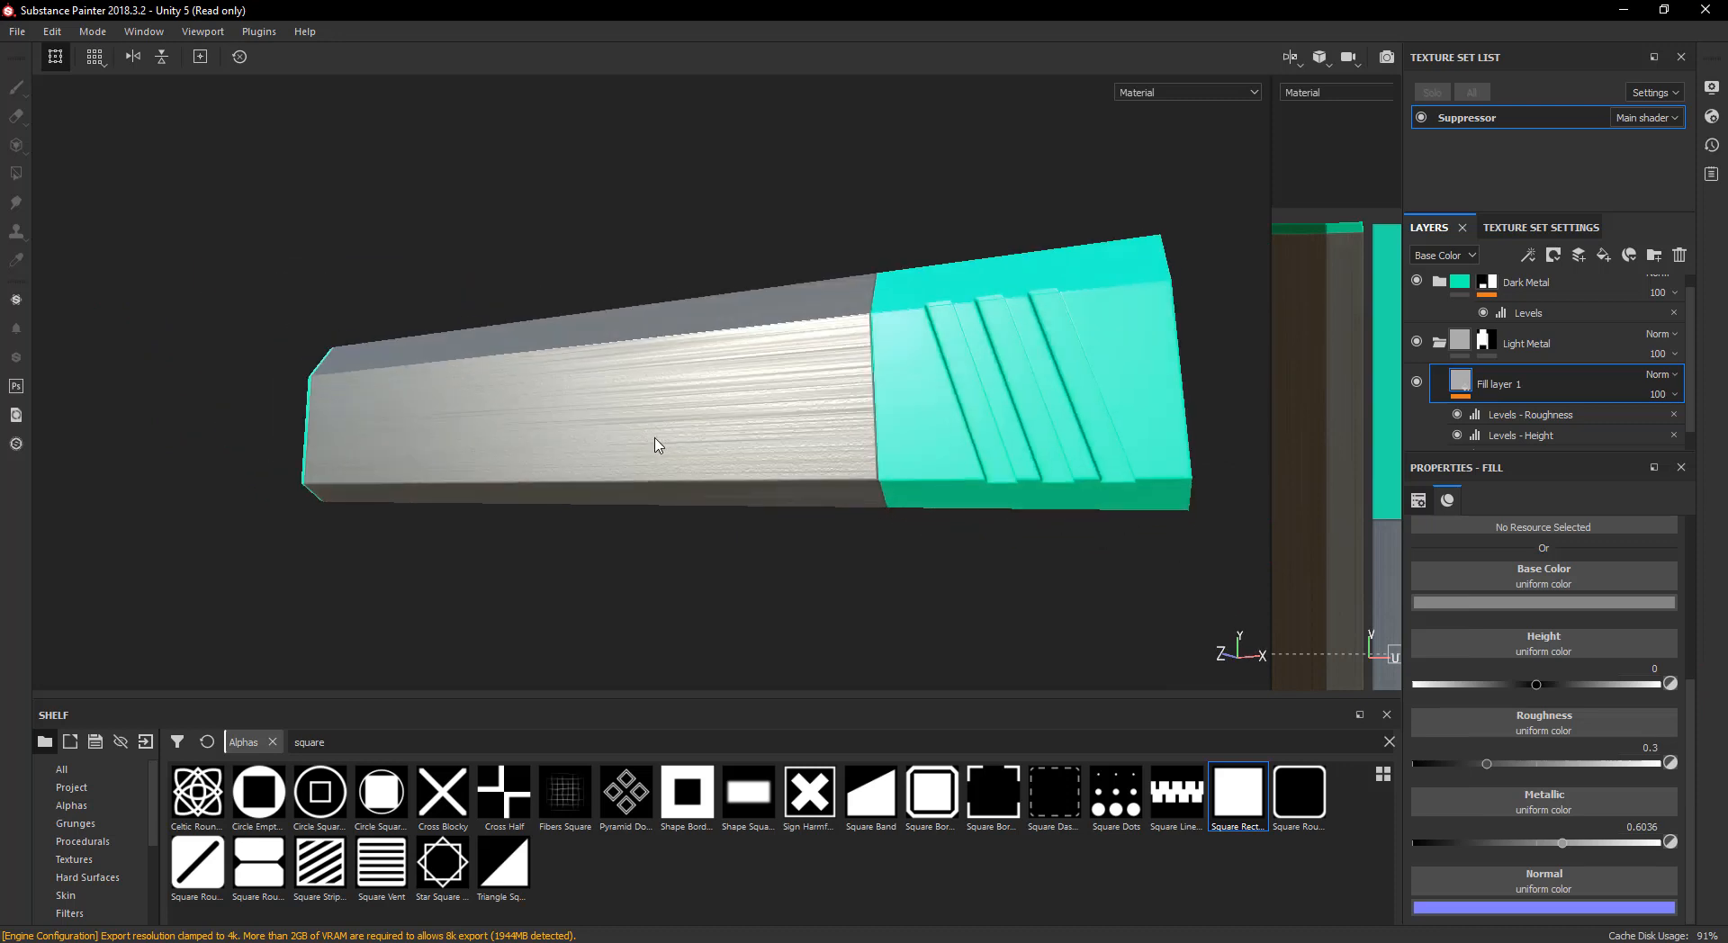
{"action": "scroll", "coordinate": [1026, 529], "scroll_direction": "up", "scroll_amount": 3}
{"action": "left_click", "coordinate": [1509, 414]}
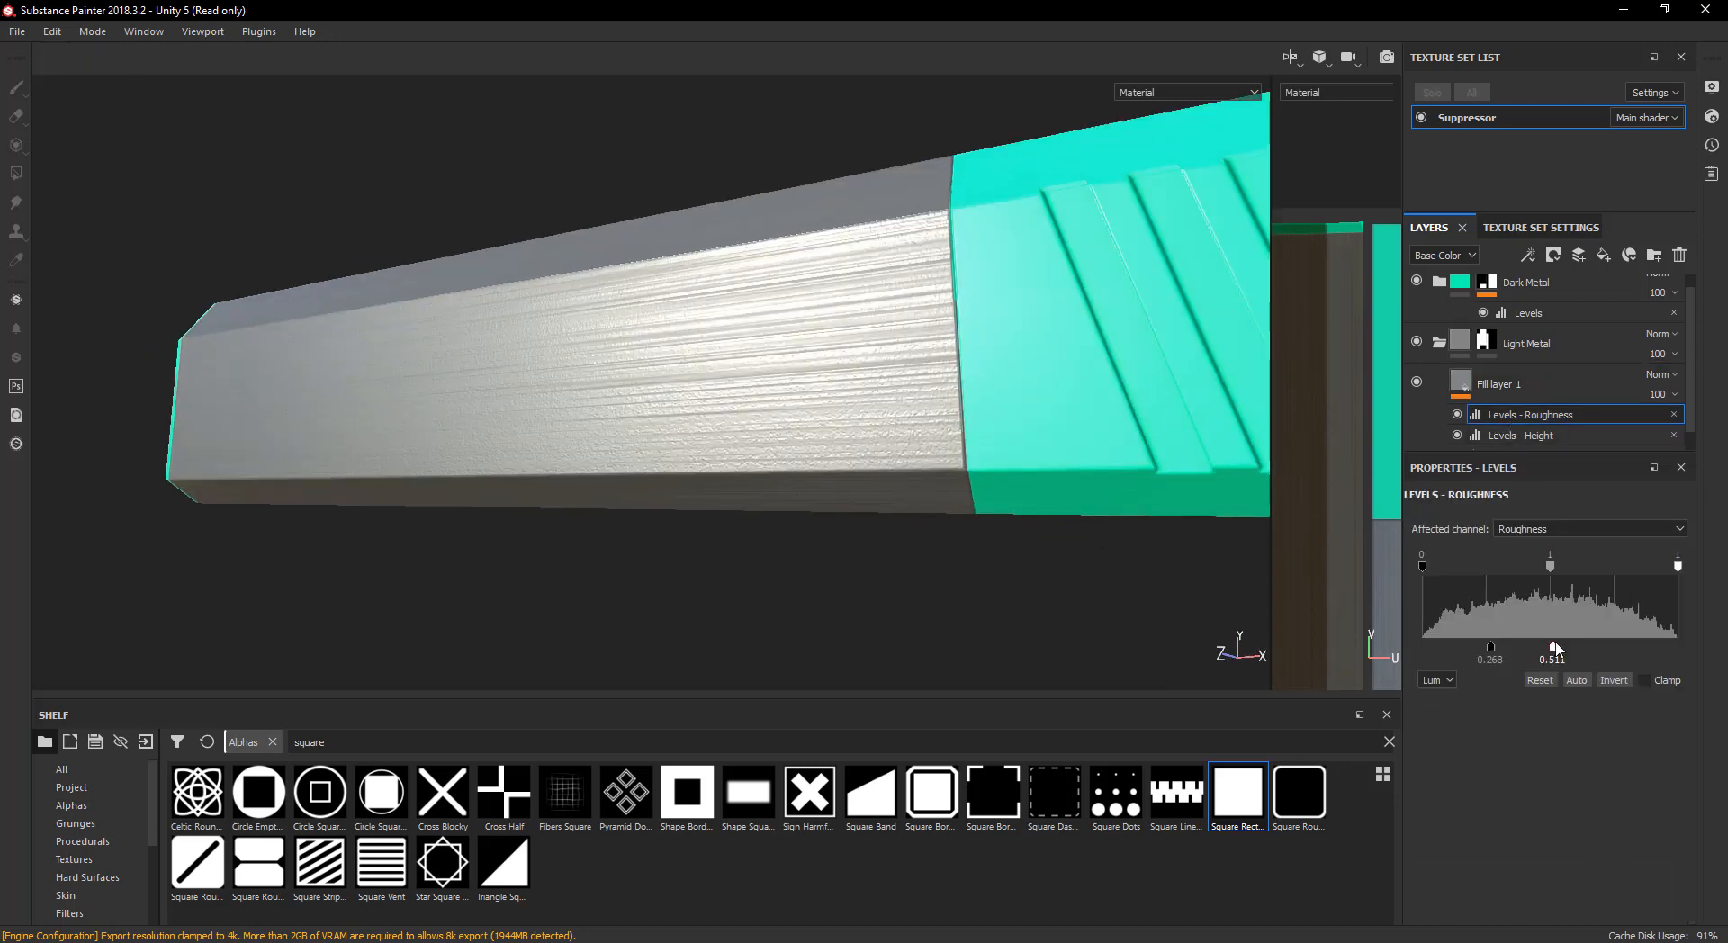
{"action": "left_click_drag", "start_coordinate": [1553, 650], "coordinate": [1531, 651]}
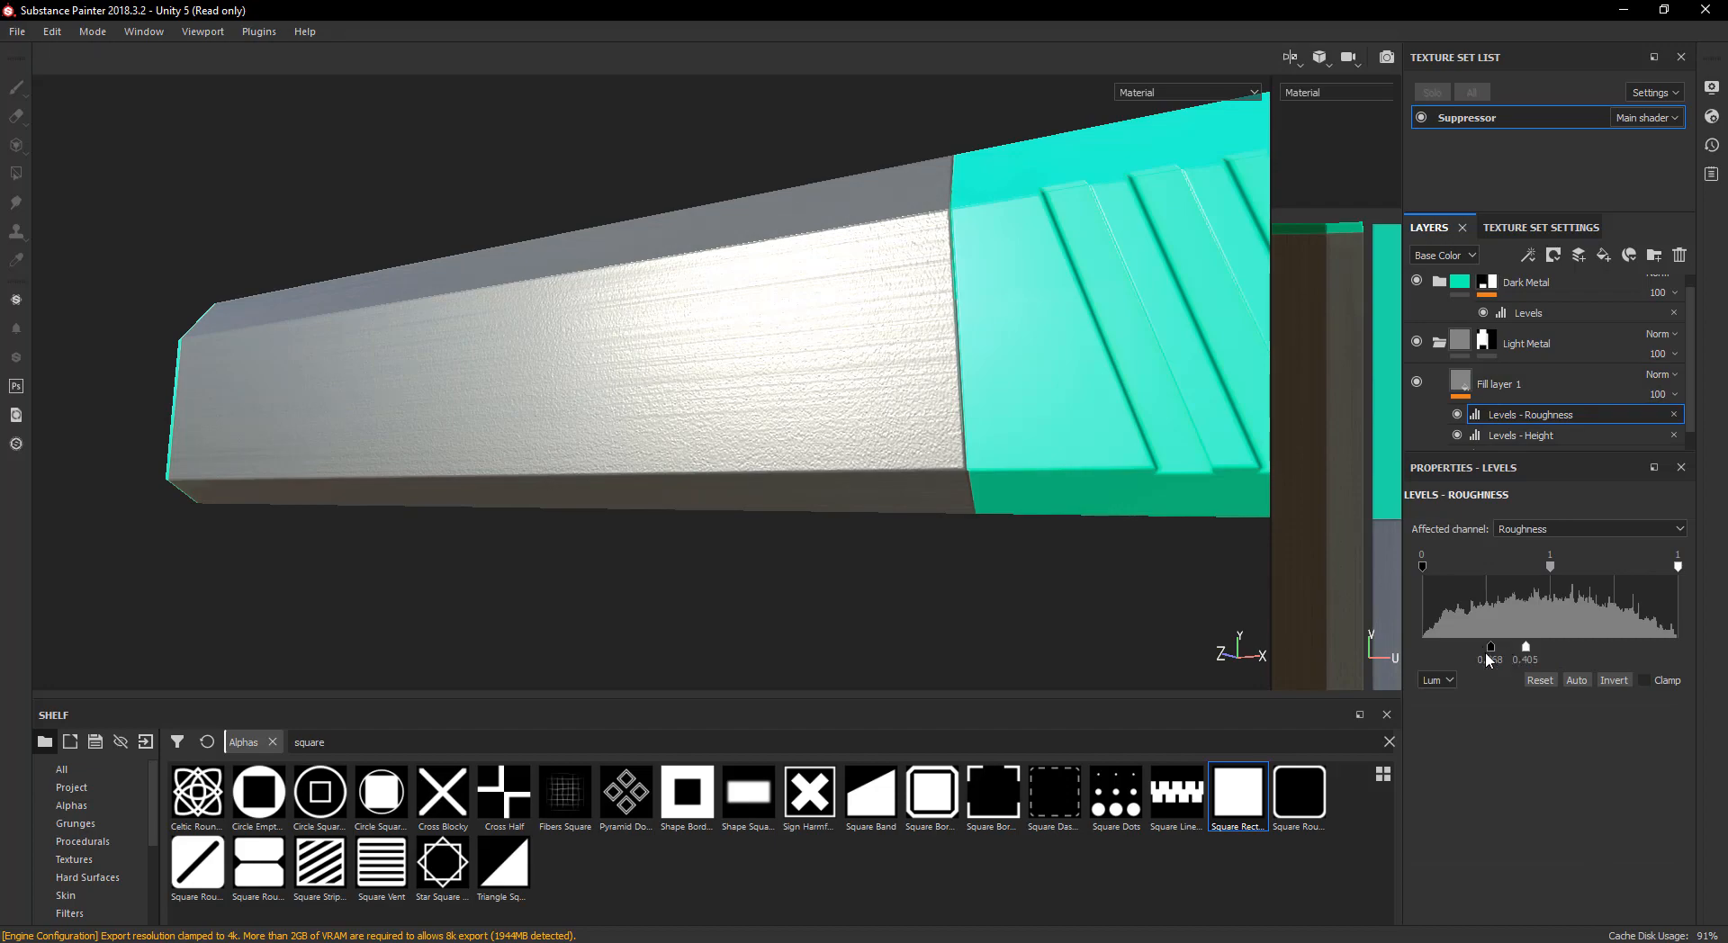
- Reduce the output white point of Fill layer 1's height levels to 0.005
{"action": "left_click_drag", "start_coordinate": [843, 483], "coordinate": [1158, 458], "text": "alt"}
{"action": "left_click", "coordinate": [1531, 436]}
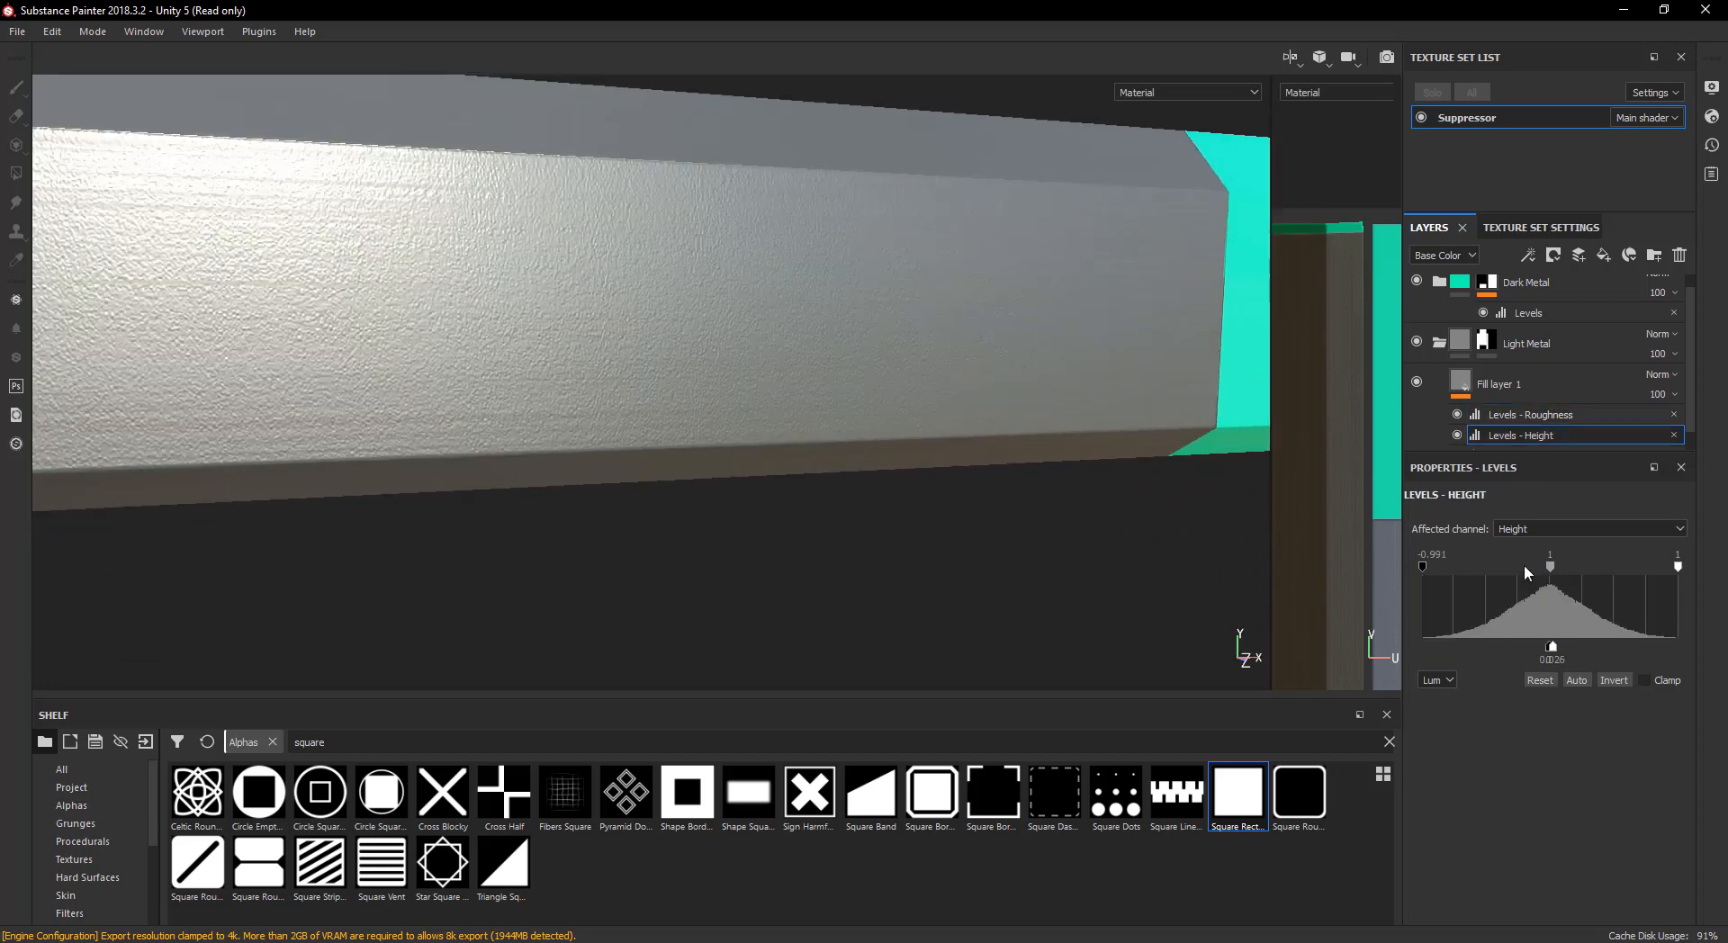
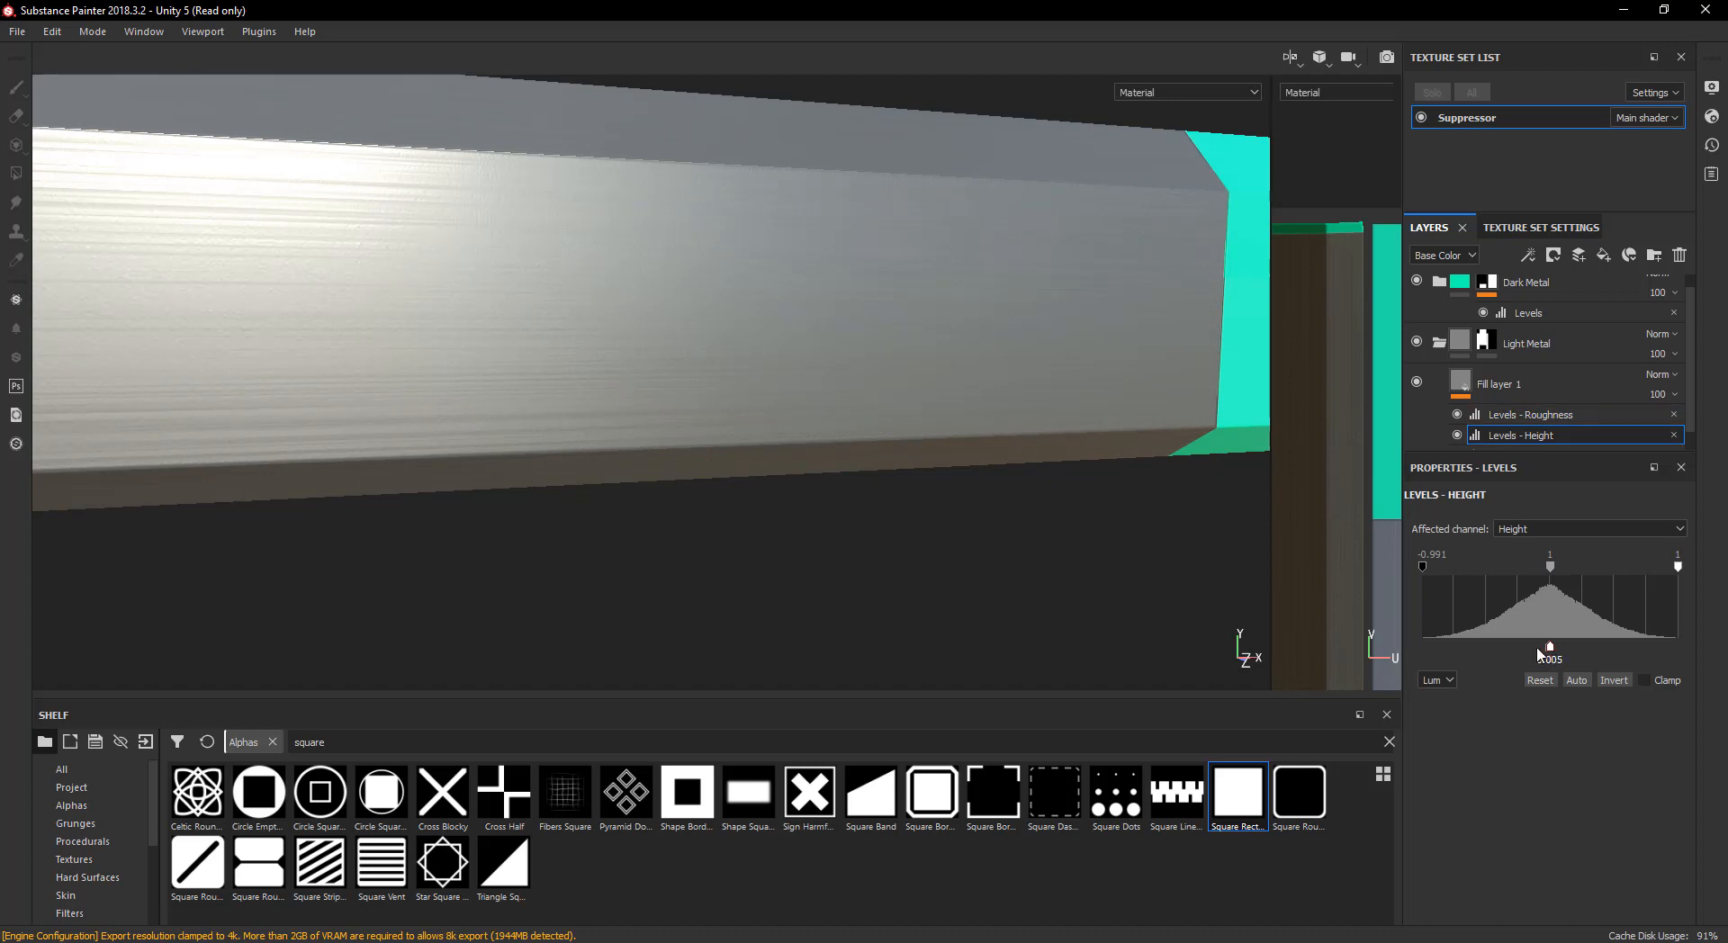
- Narrow the roughness levels' output range to about 0.27 for black and about 0.32 for white
{"action": "mouse_move", "coordinate": [935, 481]}
{"action": "left_mouse_down", "text": "alt"}
{"action": "mouse_move", "coordinate": [879, 578]}
{"action": "mouse_move", "coordinate": [775, 501]}
{"action": "mouse_move", "coordinate": [918, 501]}
{"action": "left_mouse_up", "text": "alt"}
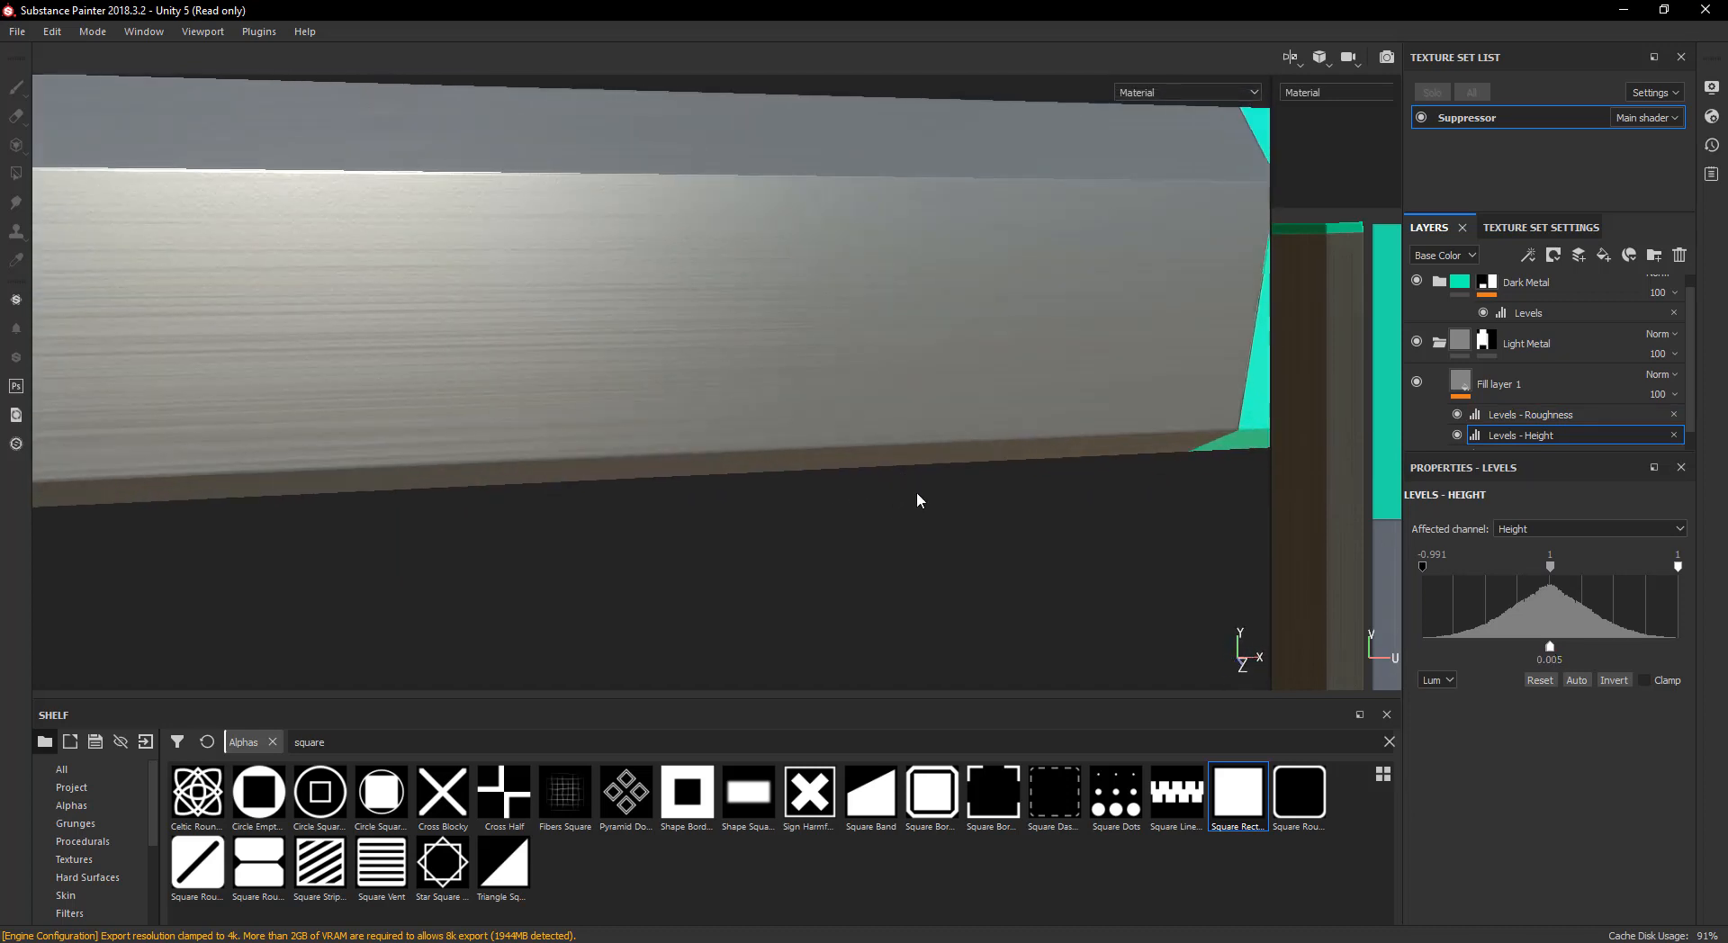
{"action": "left_click", "coordinate": [1514, 418]}
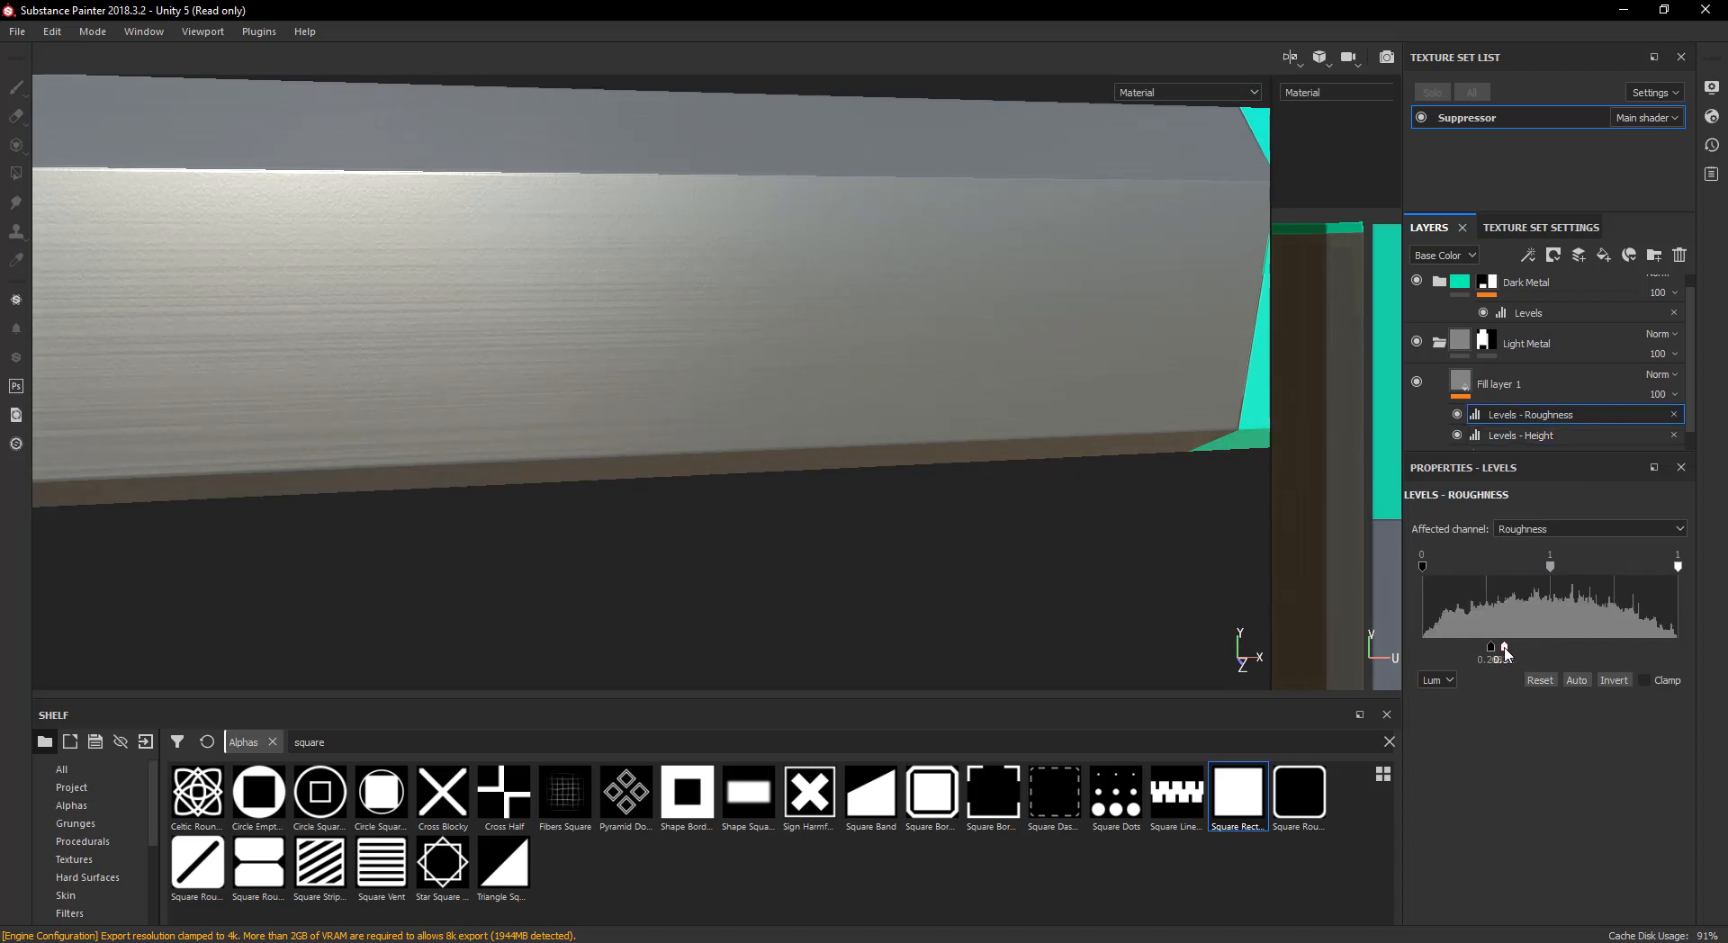
{"action": "left_click_drag", "start_coordinate": [898, 479], "coordinate": [706, 467], "text": "alt"}
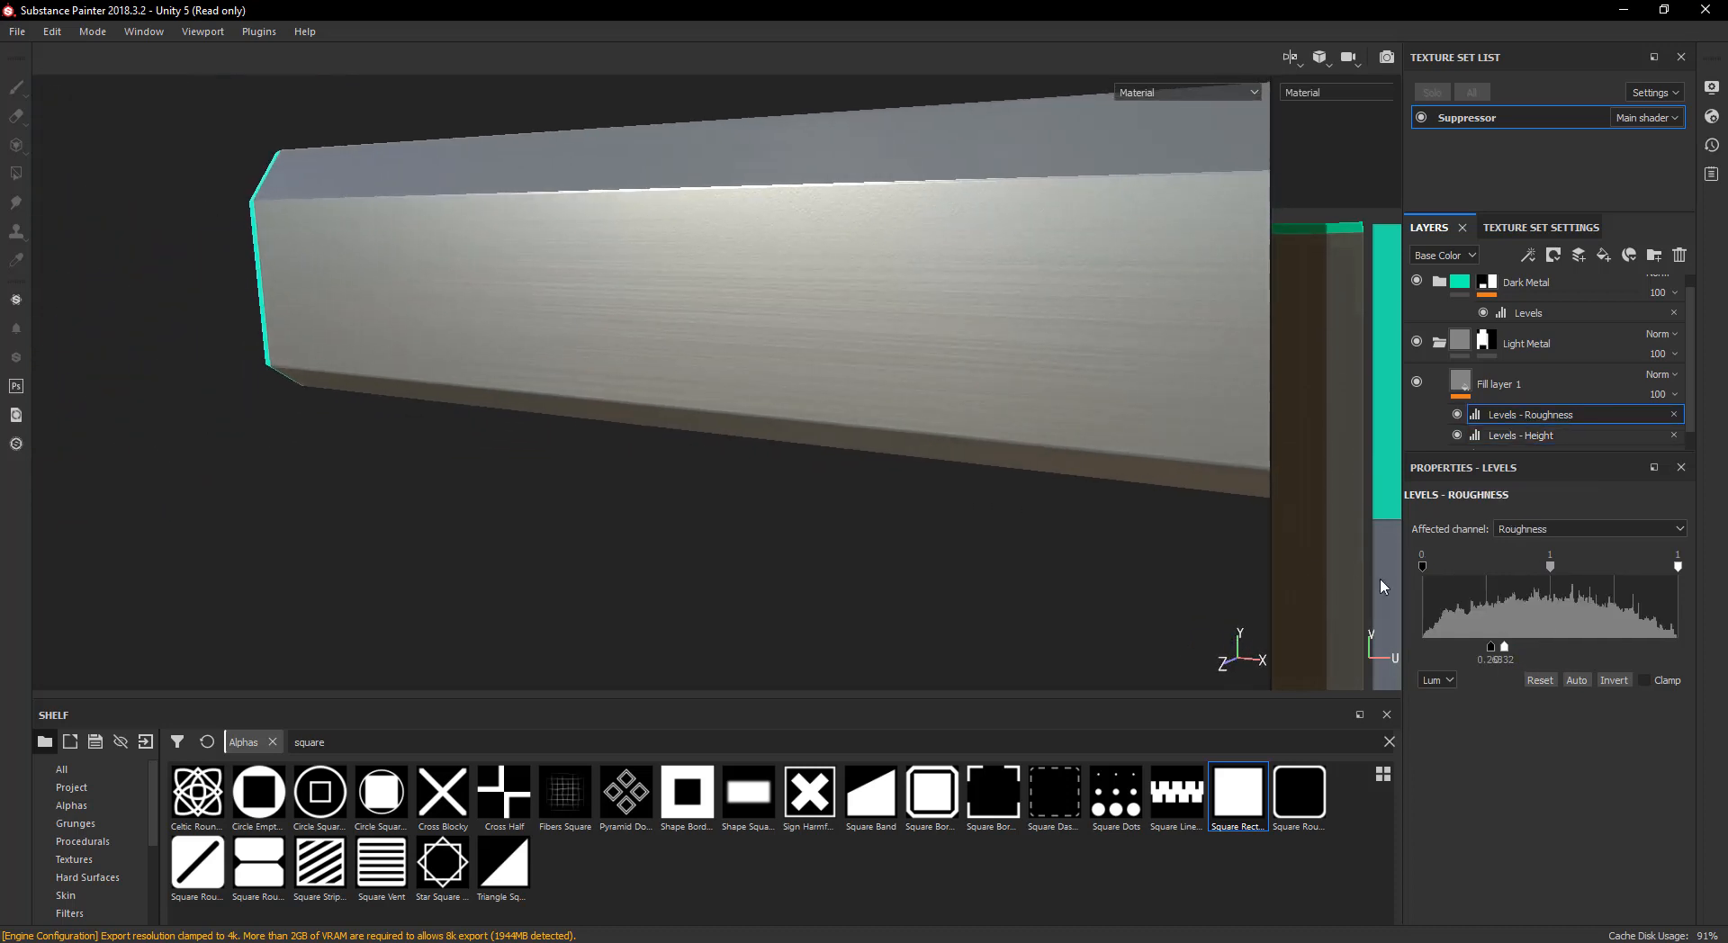
- Set the metallic value of Fill layer 1 to 0.4145
{"action": "left_click", "coordinate": [1530, 384]}
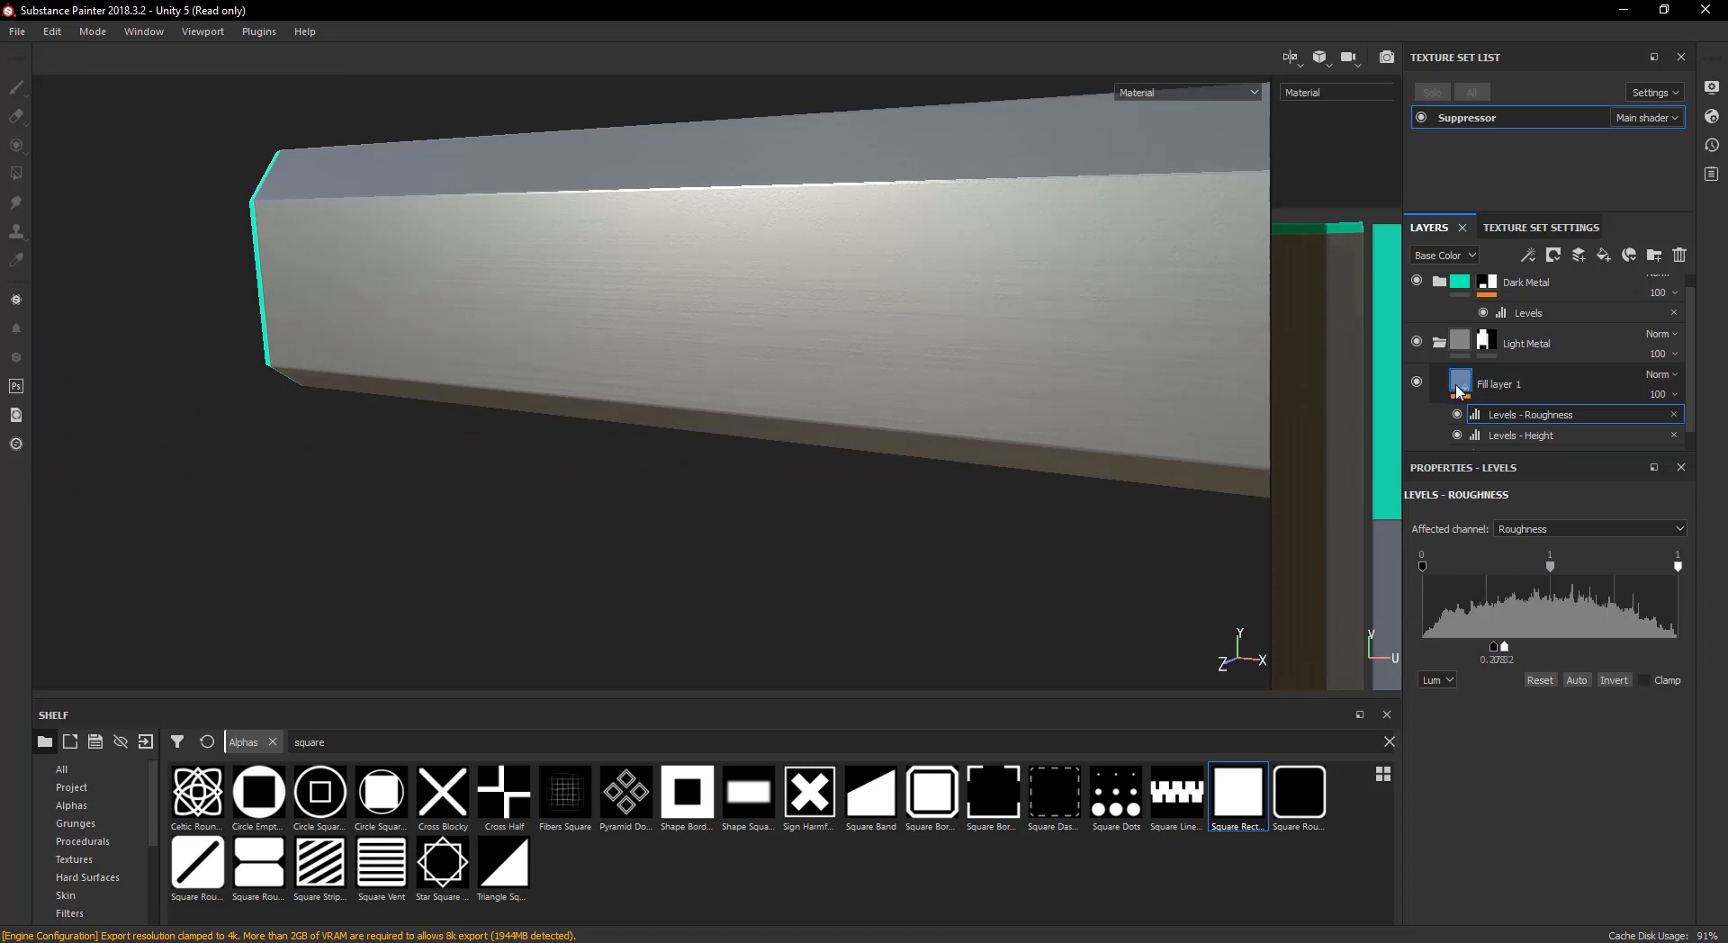
{"action": "mouse_move", "coordinate": [1563, 841]}
{"action": "left_mouse_down"}
{"action": "mouse_move", "coordinate": [1494, 840]}
{"action": "mouse_move", "coordinate": [1514, 843]}
{"action": "left_mouse_up"}
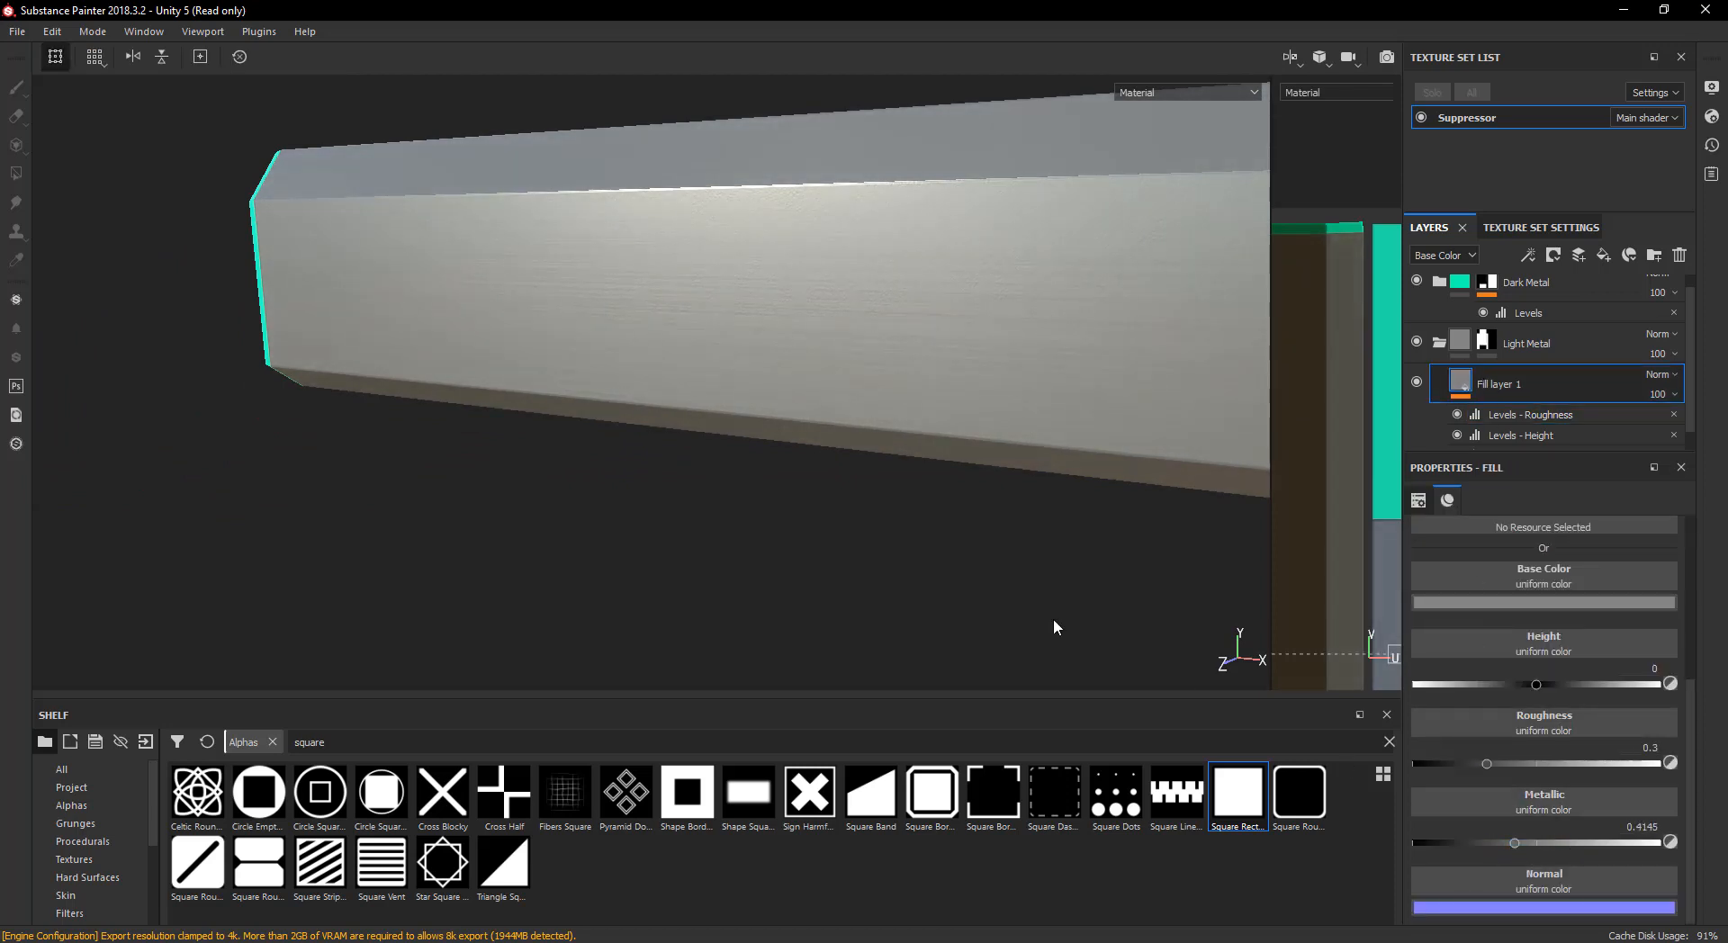
{"action": "left_click_drag", "start_coordinate": [1053, 625], "coordinate": [1080, 504], "text": "alt"}
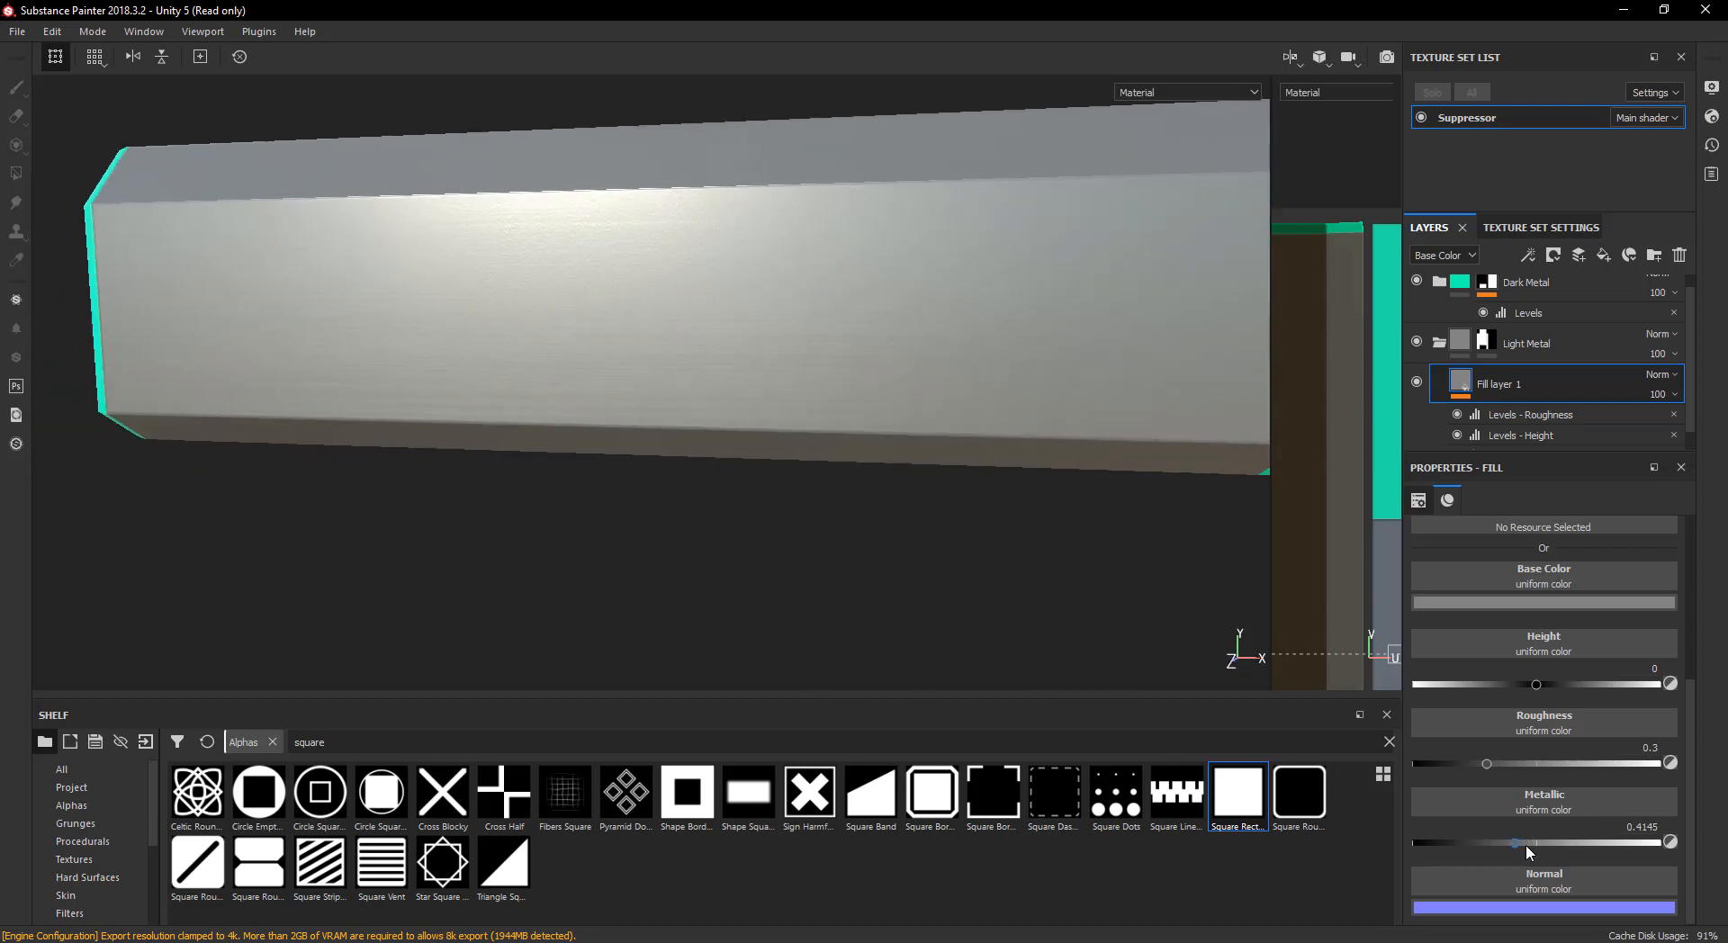
- Set Fill layer 1's roughness to 0.1527 and darken its base color to a neutral grey of 0.147
{"action": "left_click_drag", "start_coordinate": [1499, 761], "coordinate": [1520, 762]}
{"action": "scroll", "coordinate": [1469, 773], "scroll_direction": "up", "scroll_amount": 3}
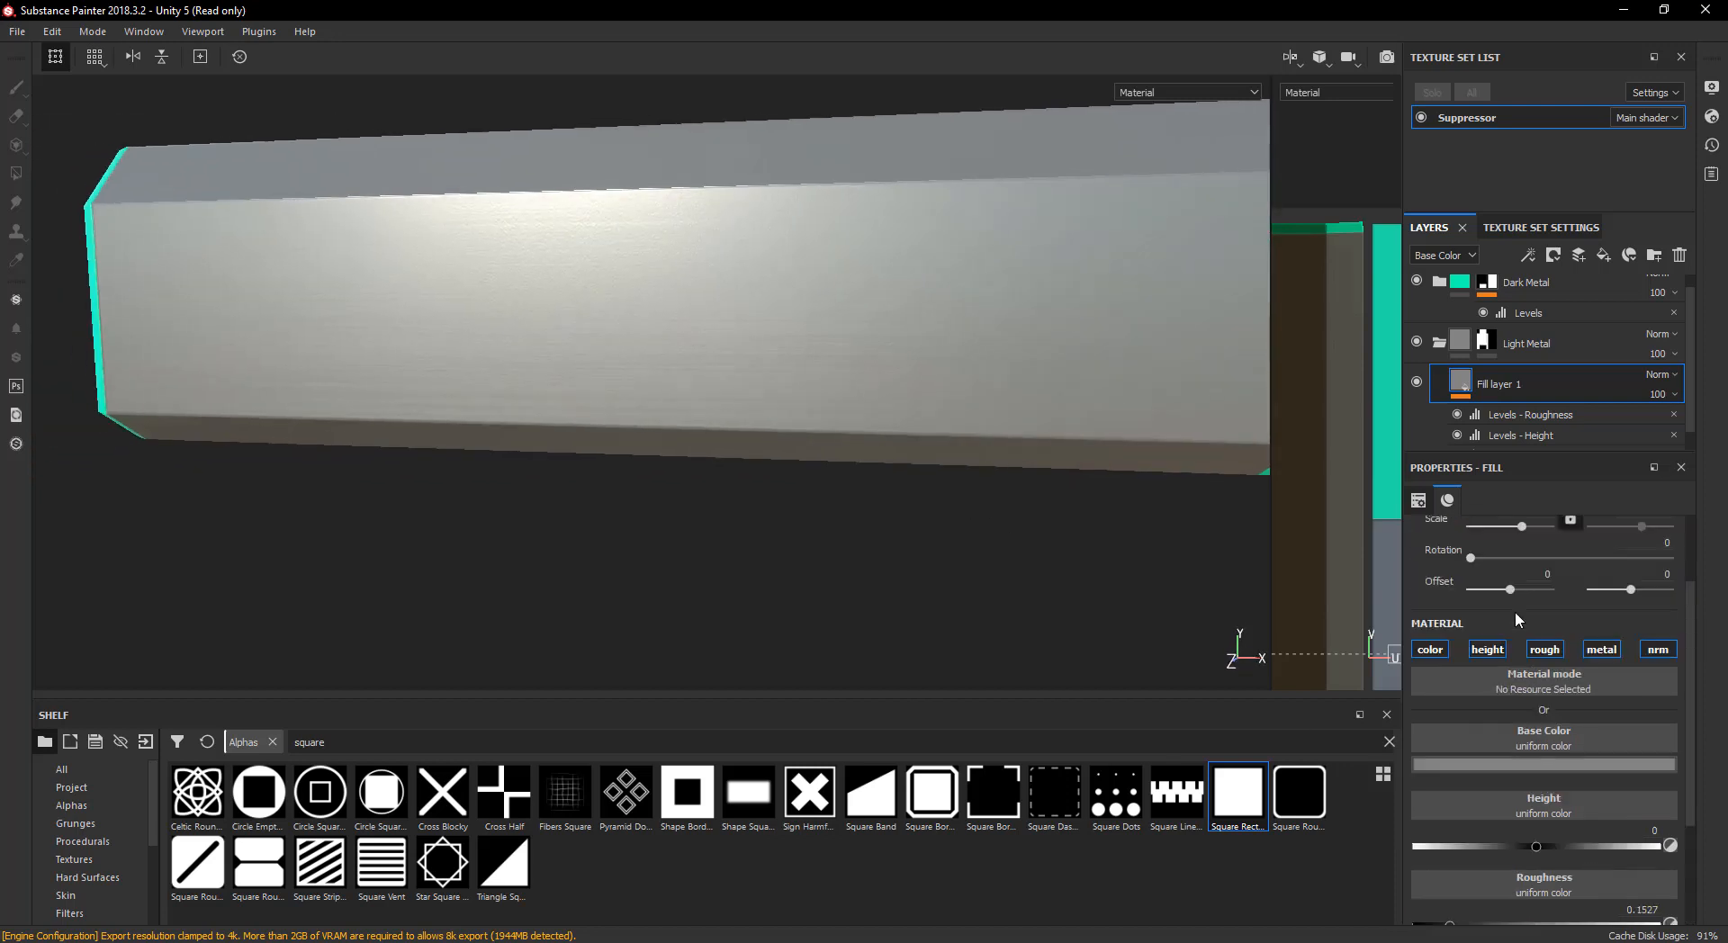
{"action": "left_click", "coordinate": [1539, 765]}
{"action": "left_click", "coordinate": [1483, 657]}
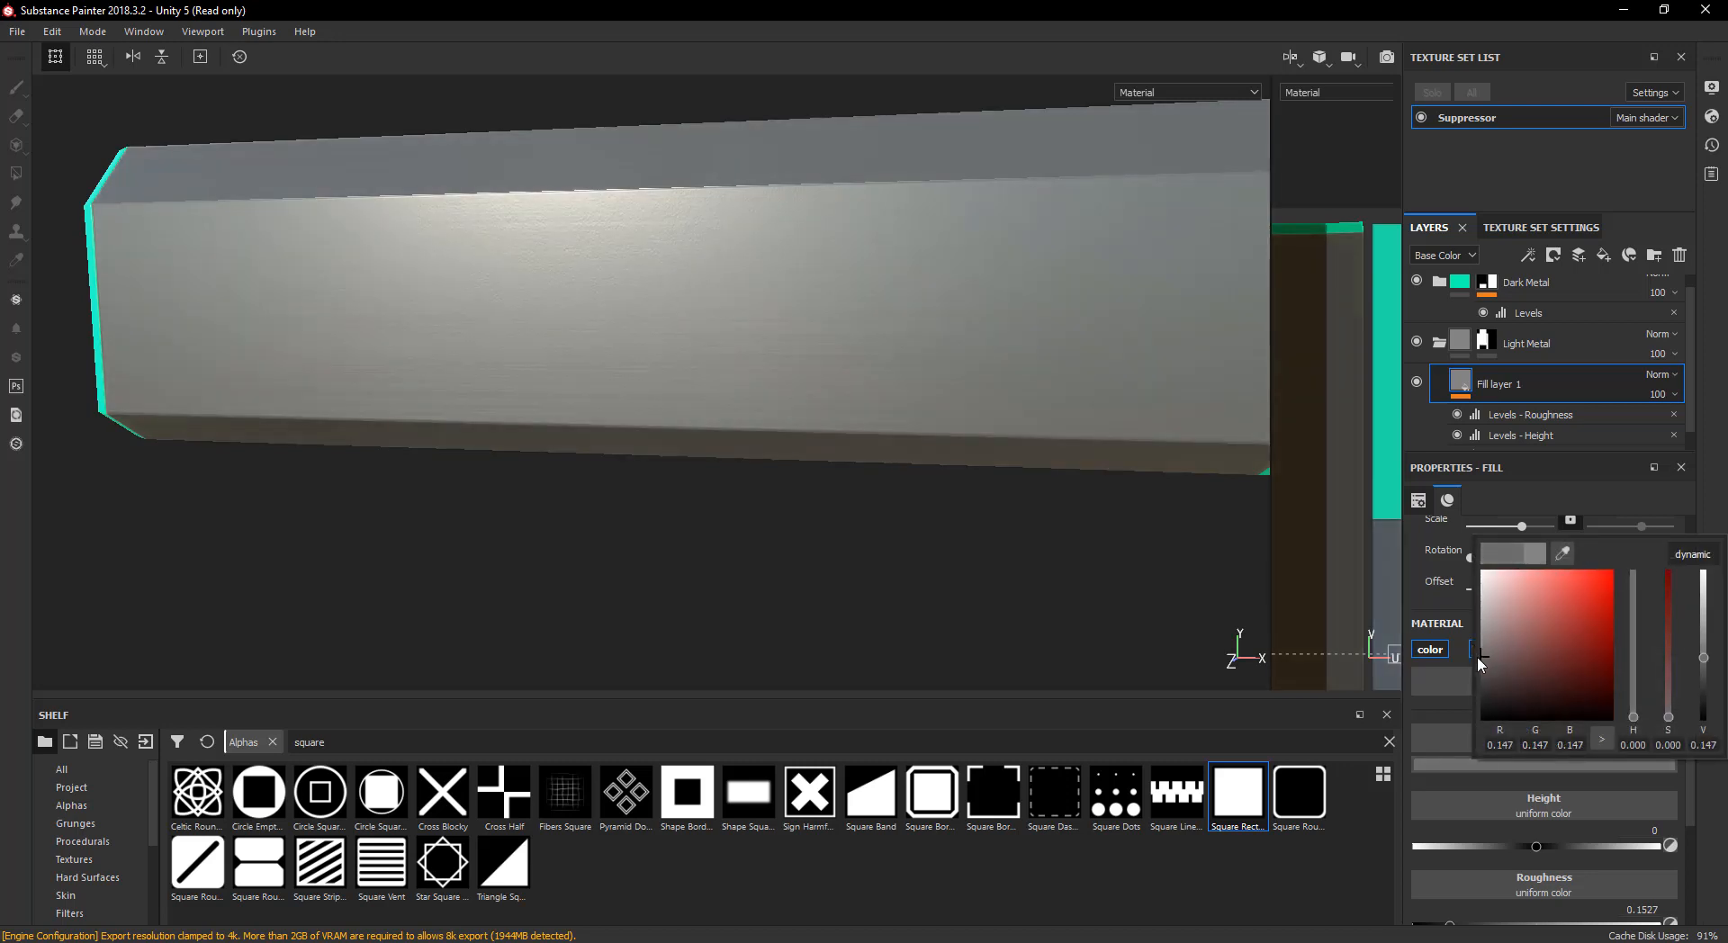
{"action": "left_click", "coordinate": [733, 501]}
- Examine the darkened light metal body from several angles and distances, with the Light Metal folder collapsed
{"action": "scroll", "coordinate": [903, 499], "scroll_direction": "down", "scroll_amount": 3}
{"action": "left_click_drag", "start_coordinate": [901, 500], "coordinate": [786, 525], "text": "alt"}
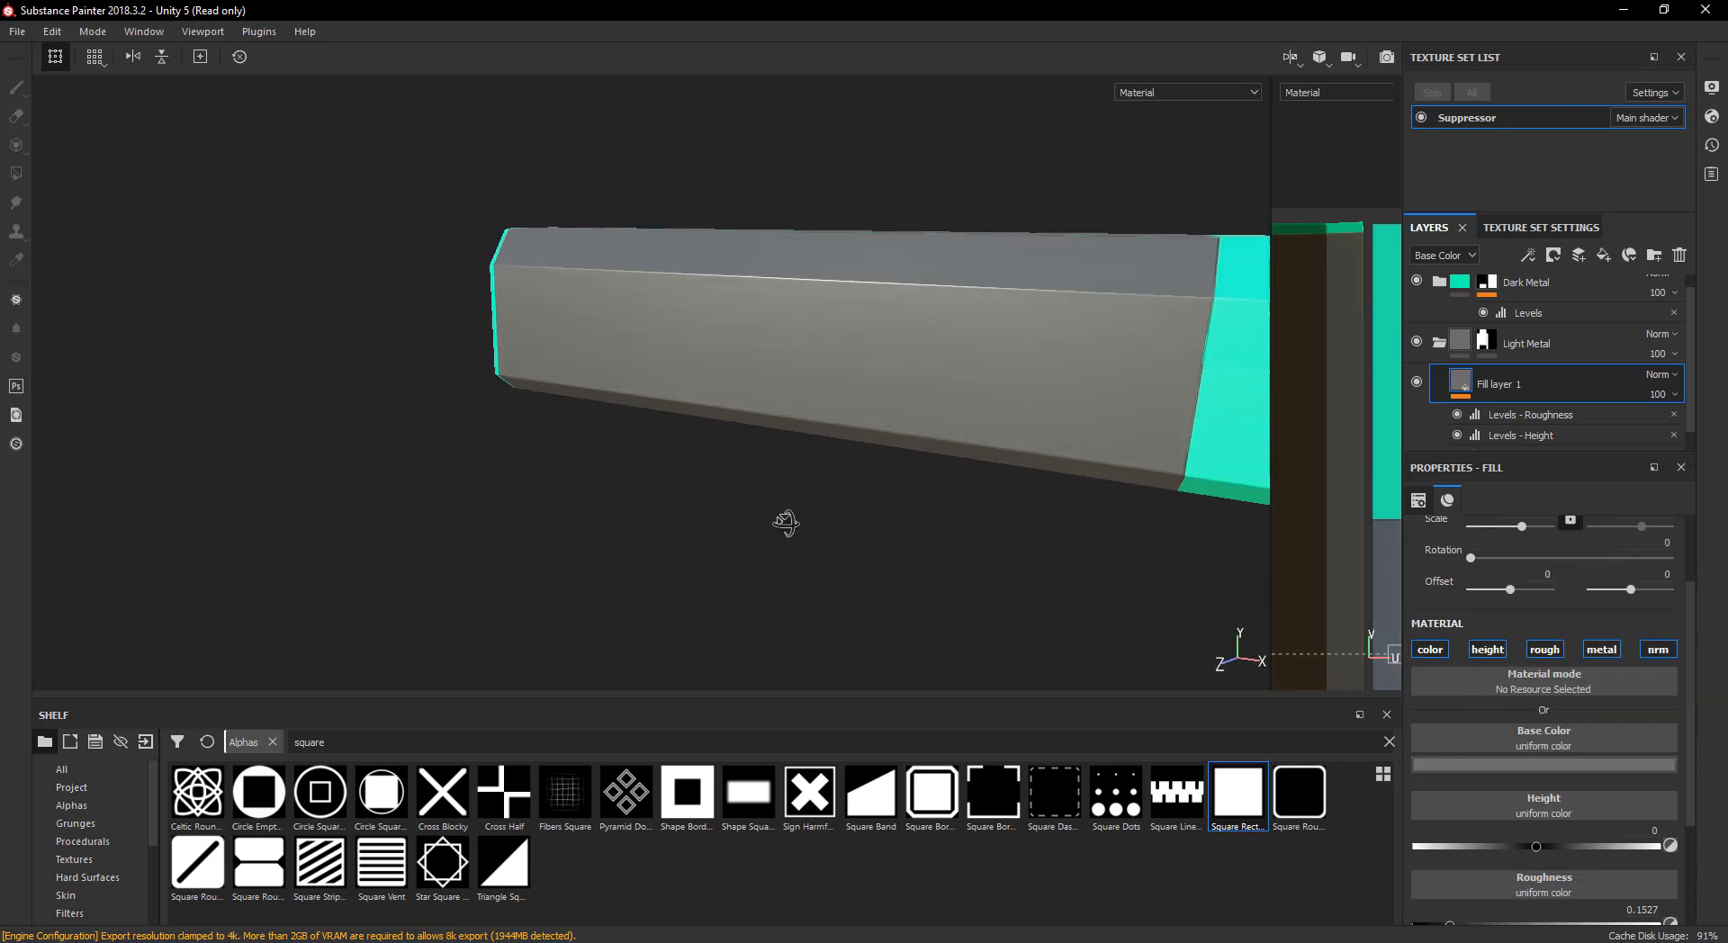
{"action": "scroll", "coordinate": [907, 513], "scroll_direction": "down", "scroll_amount": 2}
{"action": "middle_click_drag", "start_coordinate": [907, 513], "coordinate": [612, 510], "text": "alt"}
{"action": "left_click_drag", "start_coordinate": [612, 510], "coordinate": [1119, 489], "text": "alt"}
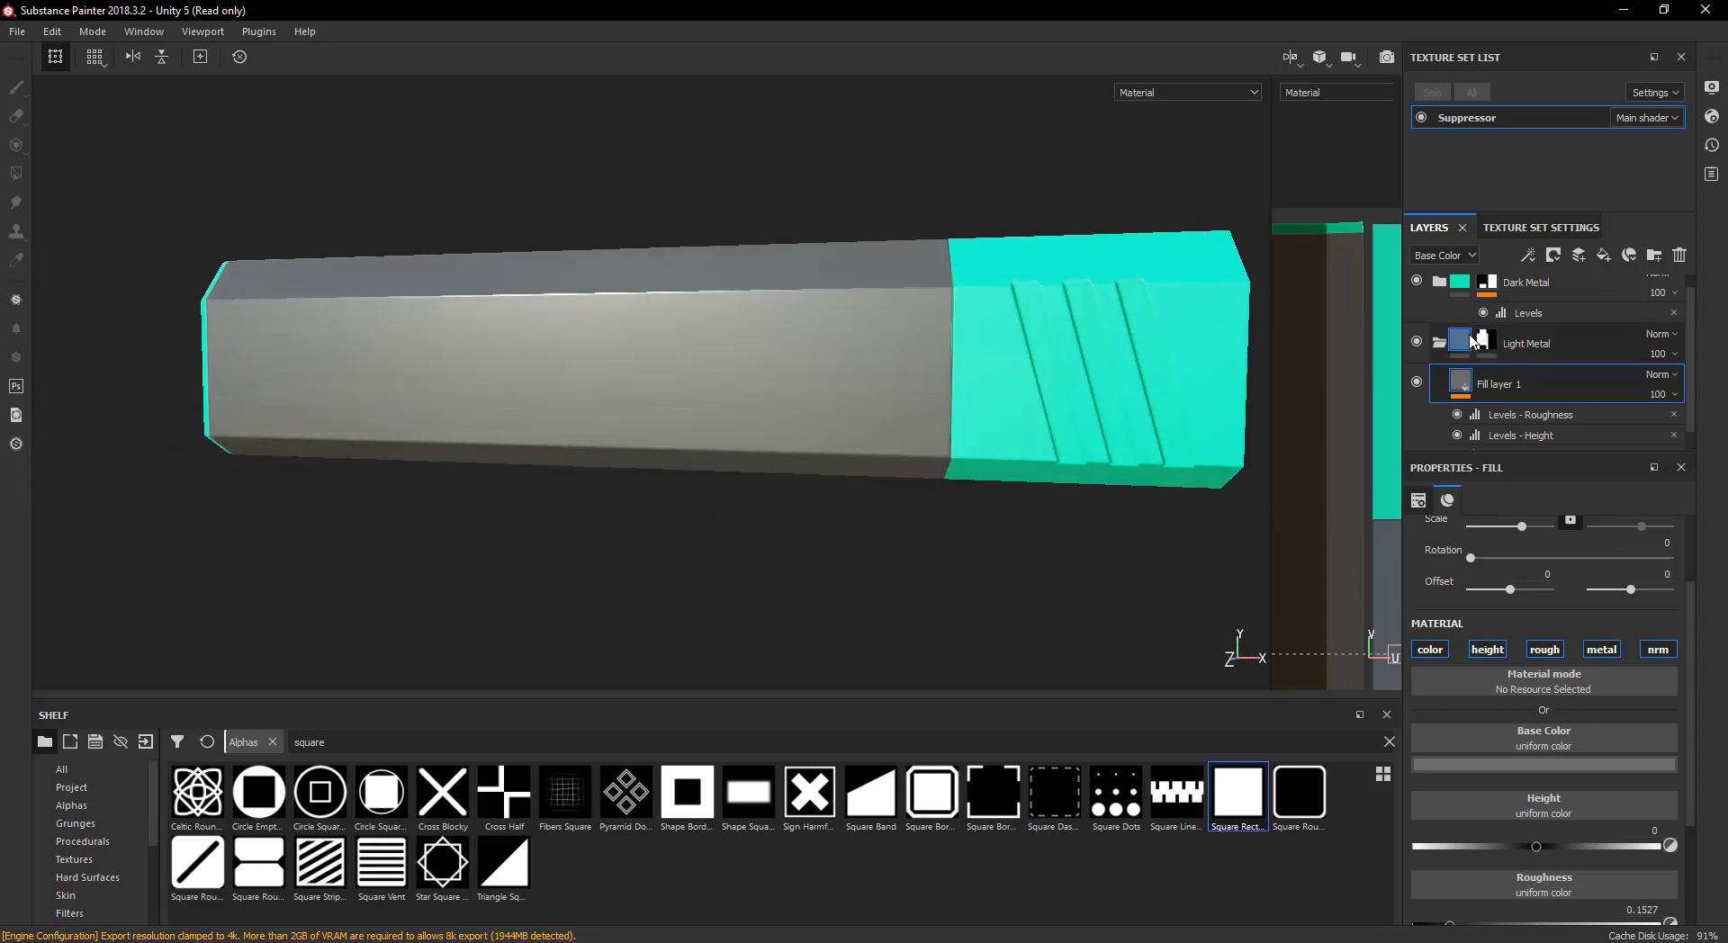
{"action": "left_click", "coordinate": [1440, 343]}
{"action": "scroll", "coordinate": [779, 444], "scroll_direction": "up", "scroll_amount": 2}
{"action": "left_click_drag", "start_coordinate": [779, 444], "coordinate": [753, 486], "text": "alt"}
{"action": "scroll", "coordinate": [753, 486], "scroll_direction": "down", "scroll_amount": 3}
{"action": "left_click_drag", "start_coordinate": [865, 489], "coordinate": [1026, 468], "text": "alt"}
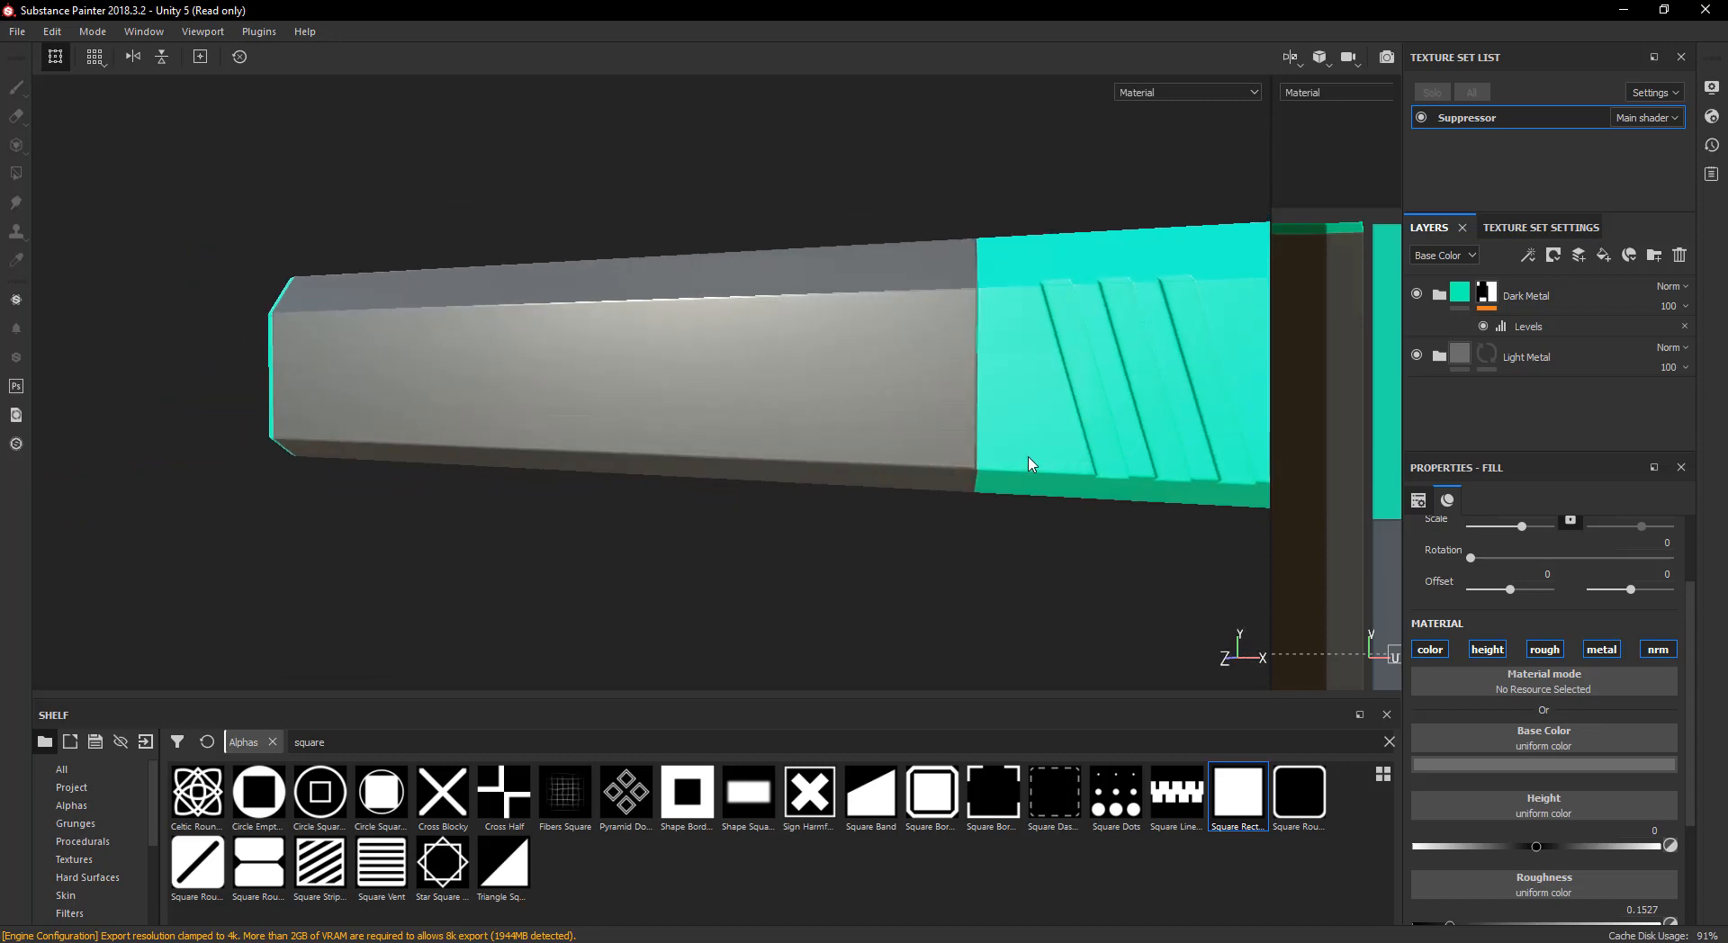
- Add a fill layer above Fill layer 1 in the Light Metal folder and name it Dirt
{"action": "left_click", "coordinate": [1443, 359]}
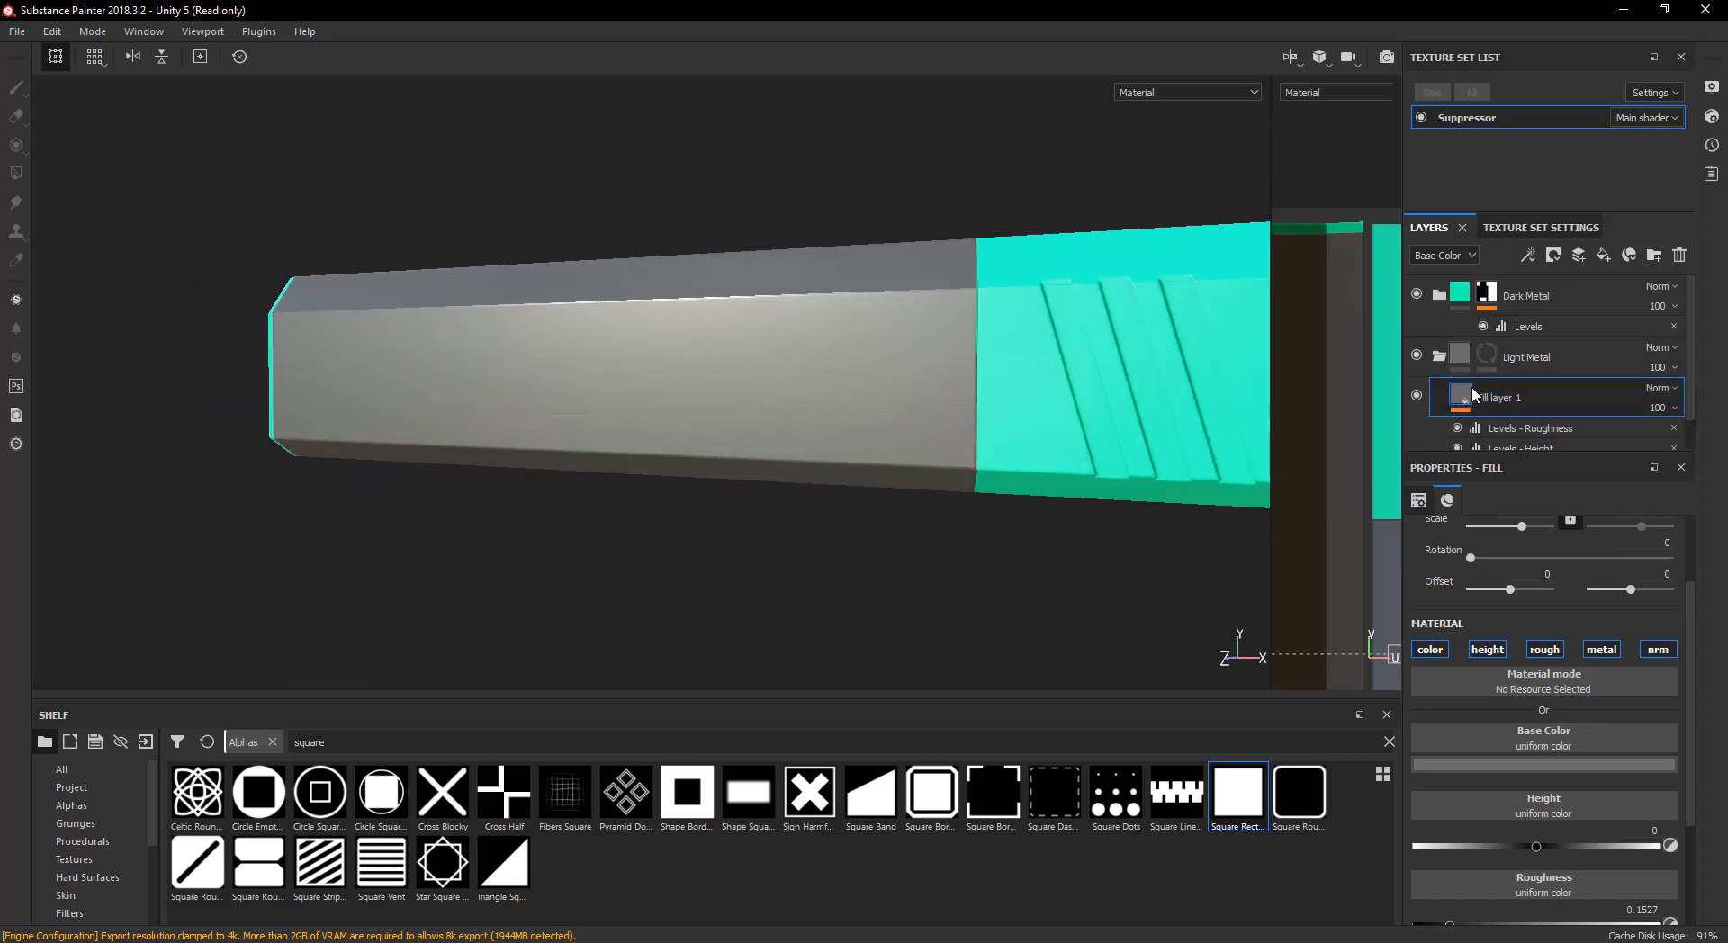
{"action": "left_click", "coordinate": [1604, 256]}
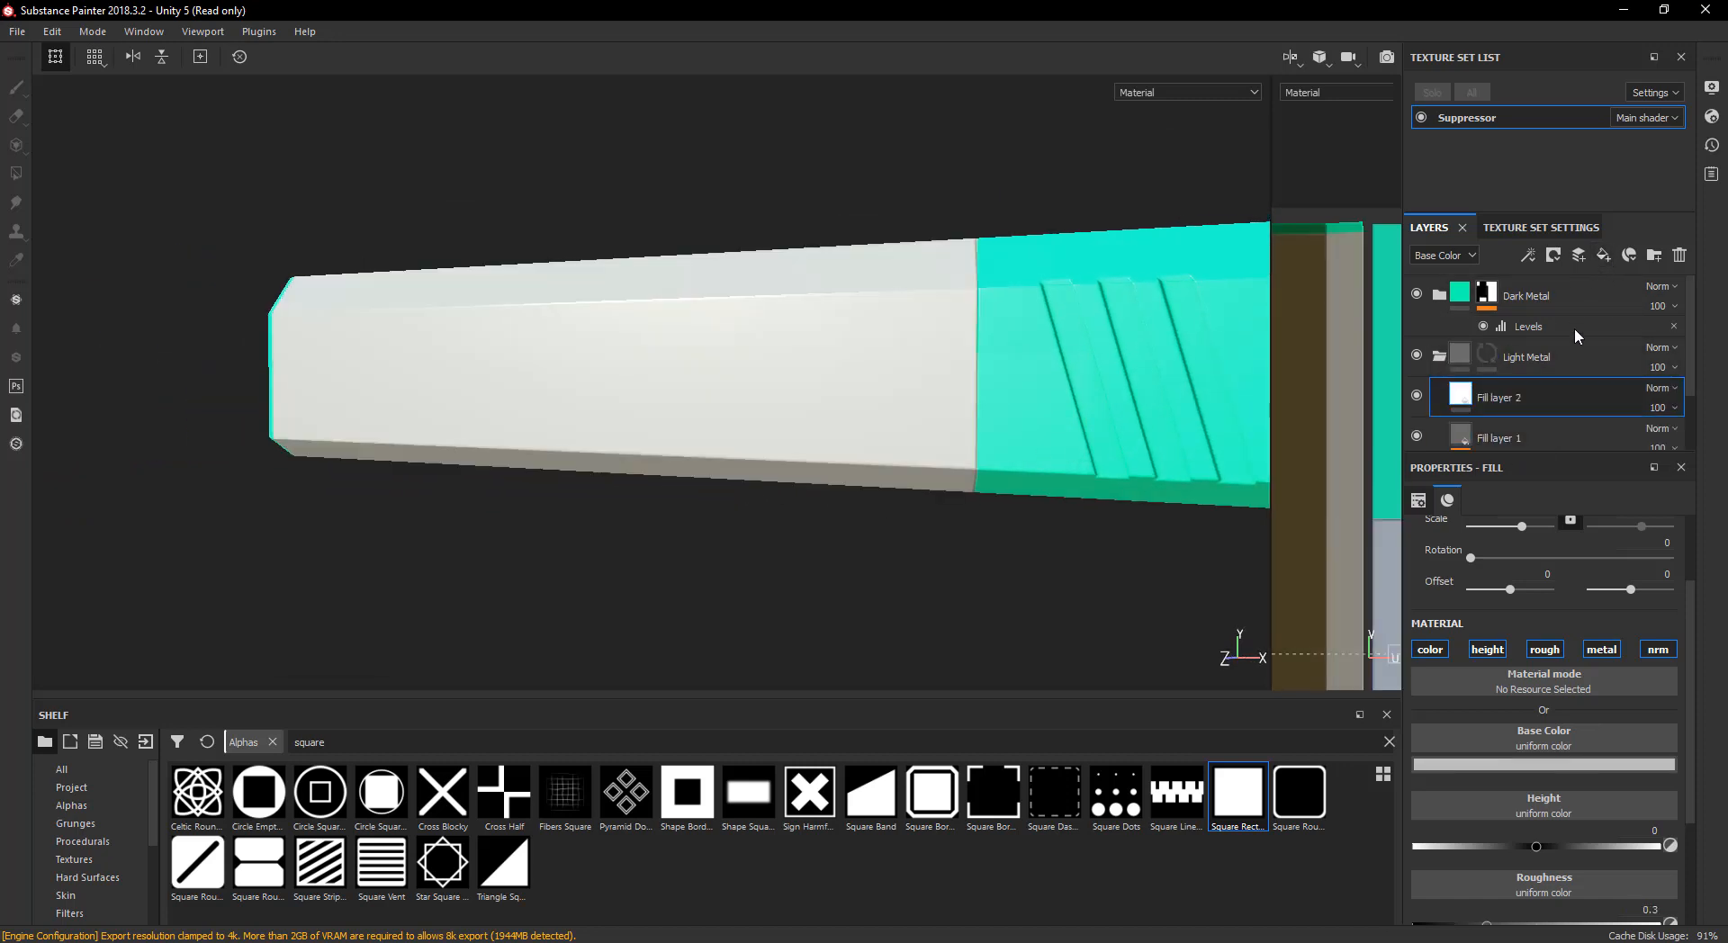
{"action": "double_click", "coordinate": [1511, 401]}
{"action": "type", "text": "D"}
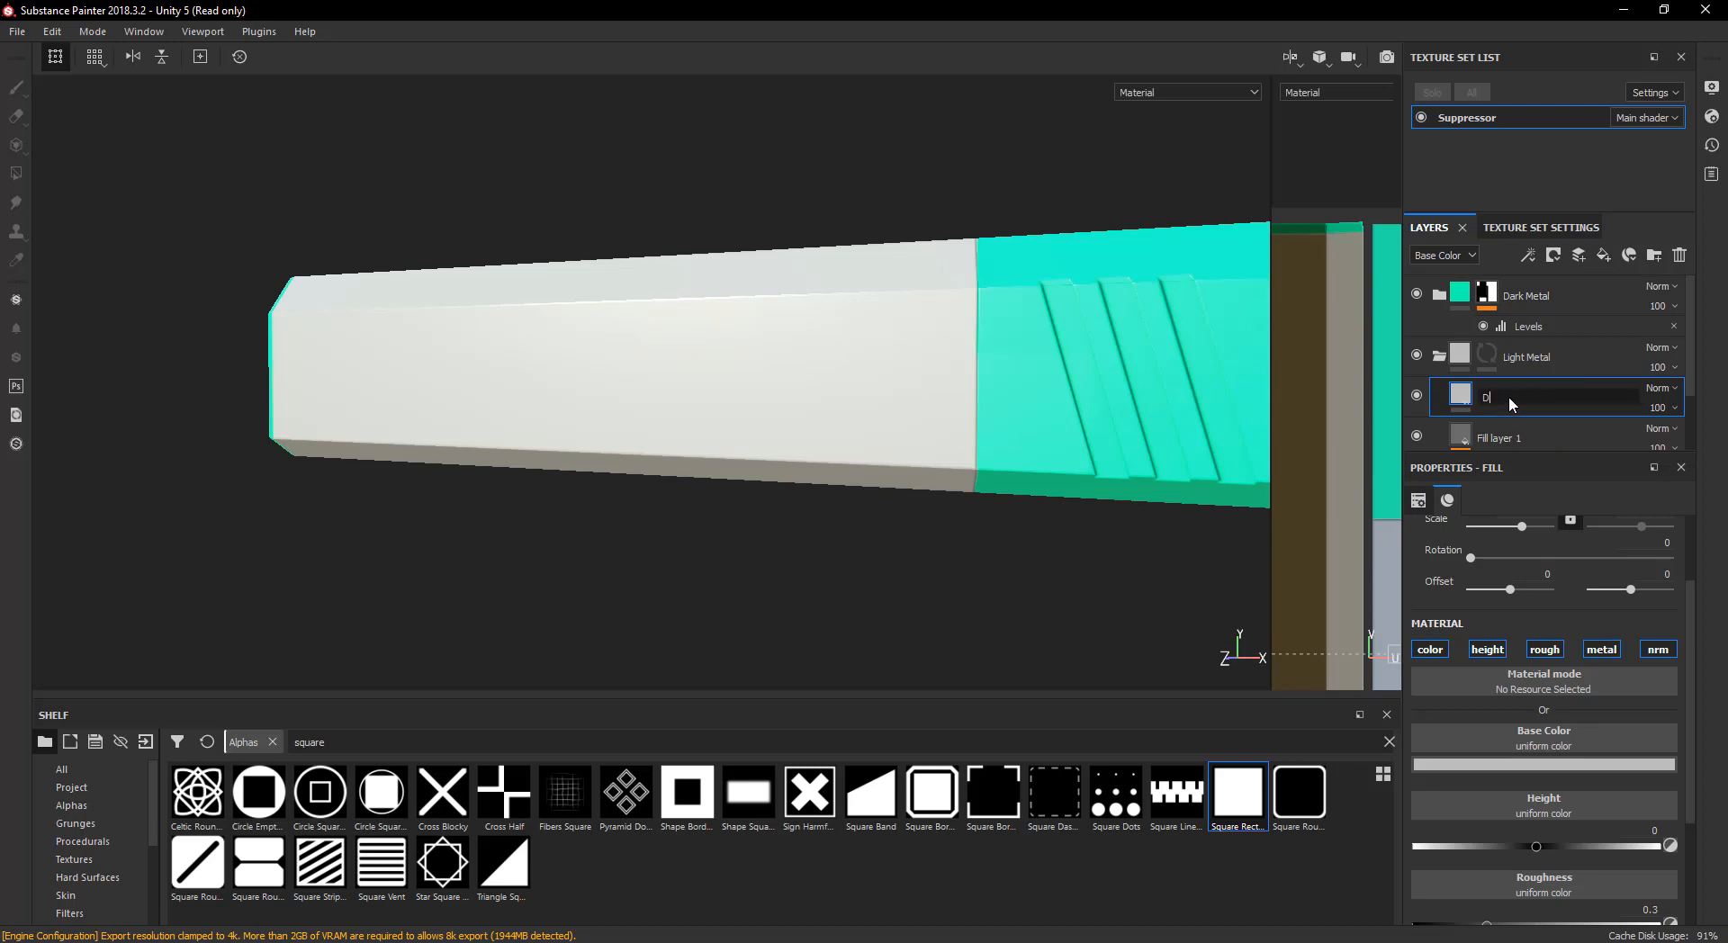
{"action": "type", "text": "irt"}
{"action": "key", "text": "Return"}
- Rename Fill layer 1 as Base
{"action": "double_click", "coordinate": [1509, 439]}
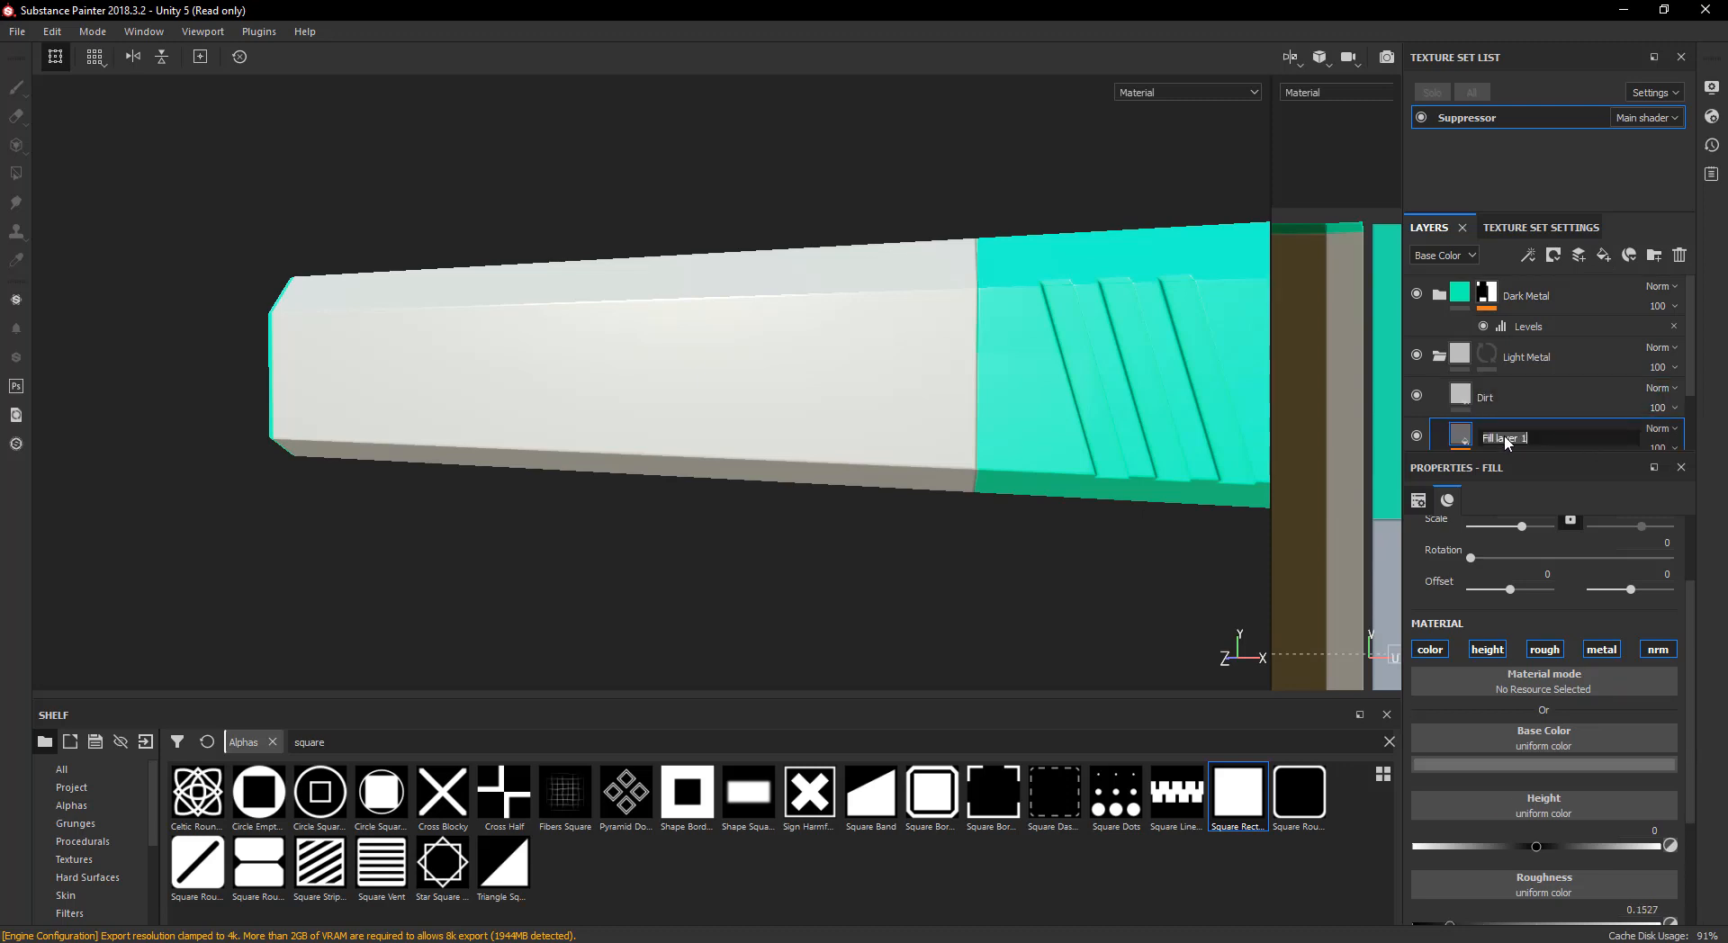
{"action": "type", "text": "Base"}
{"action": "key", "text": "Return"}
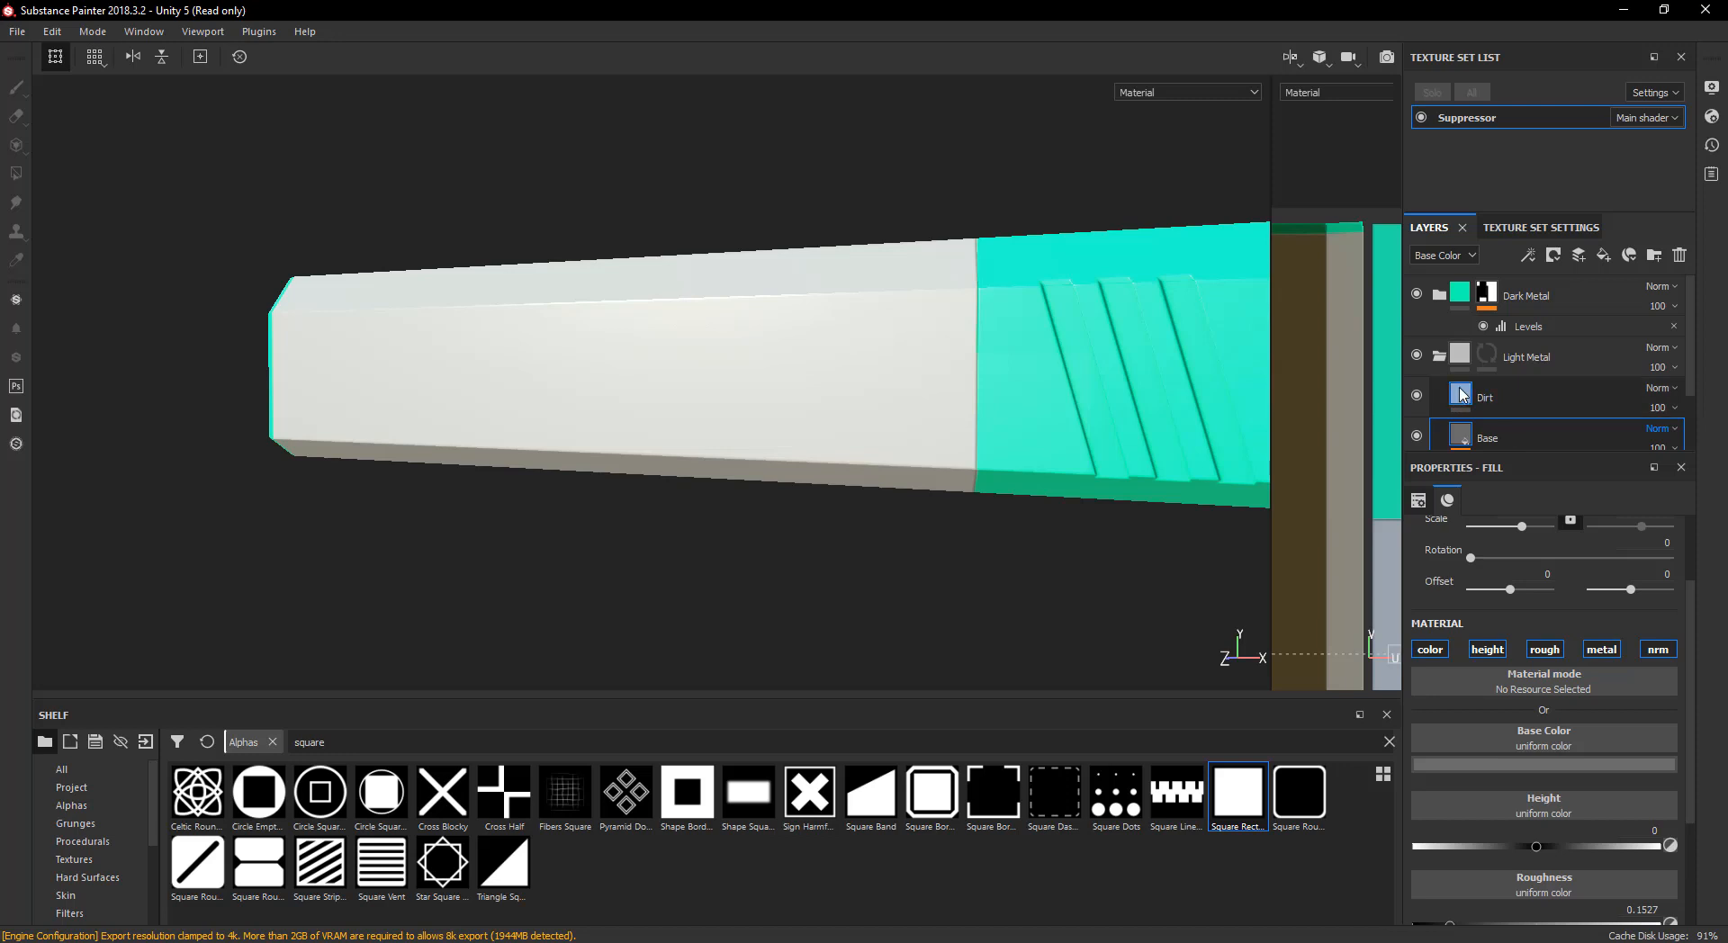
- Set the Dirt layer's base color to a dark brown of RGB 0.034, 0.013, 0.001
{"action": "left_click", "coordinate": [1466, 396]}
{"action": "left_click", "coordinate": [1528, 767]}
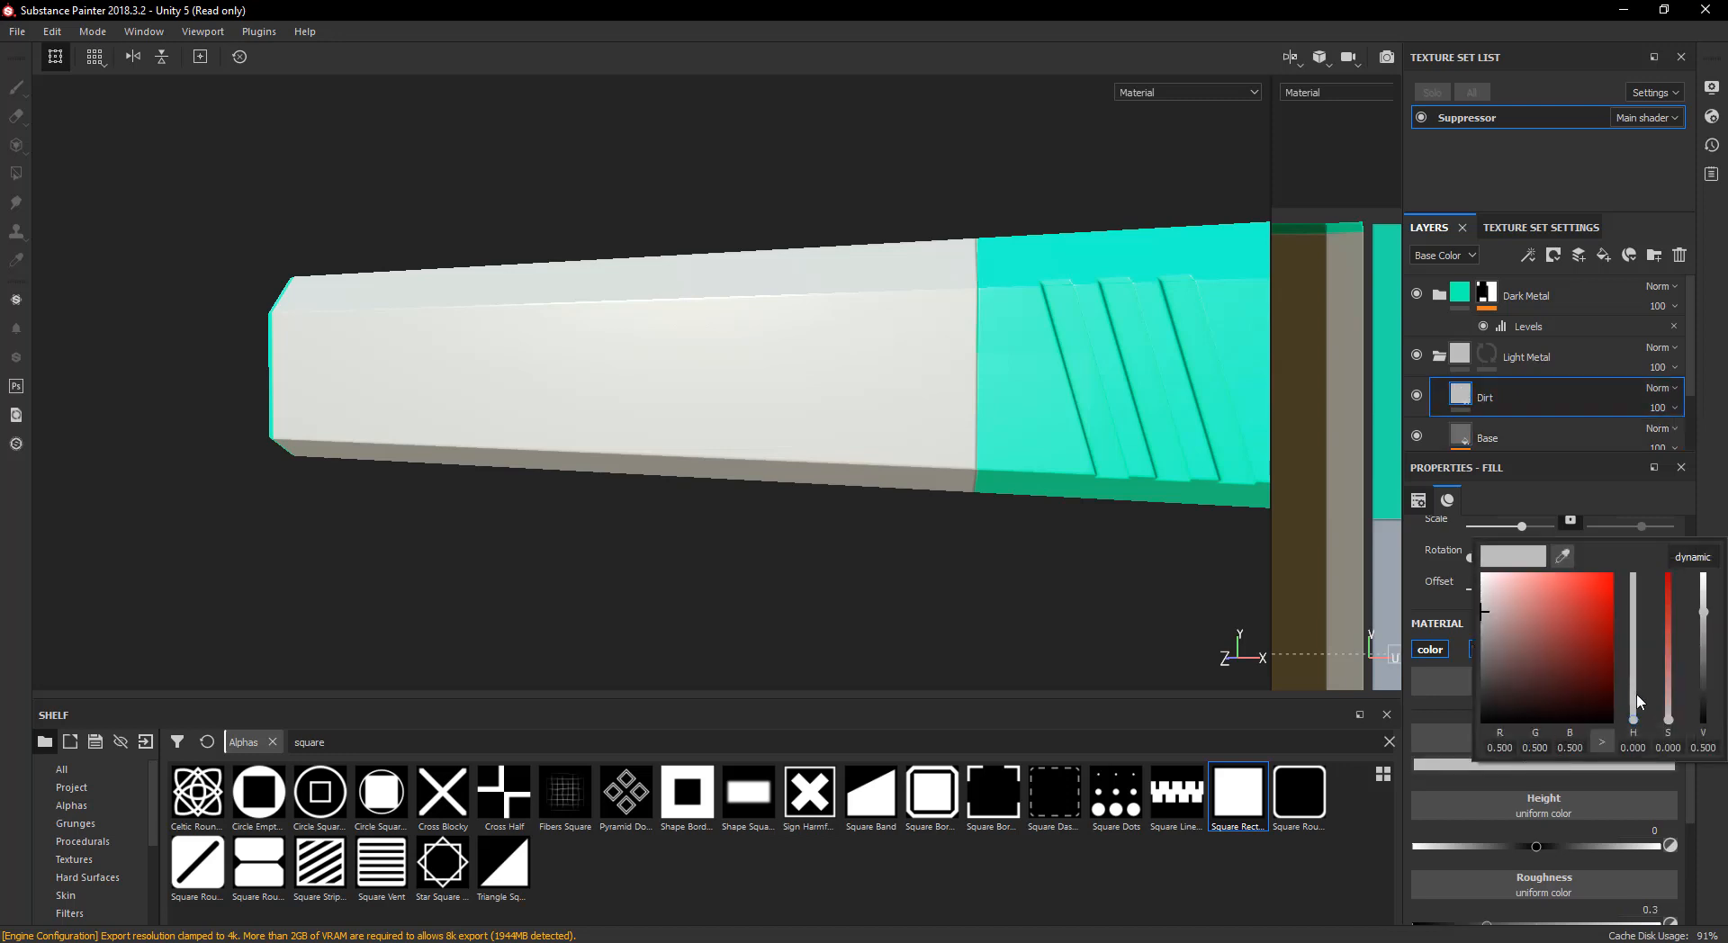
{"action": "left_click_drag", "start_coordinate": [1637, 717], "coordinate": [1634, 715]}
{"action": "left_click", "coordinate": [1601, 693]}
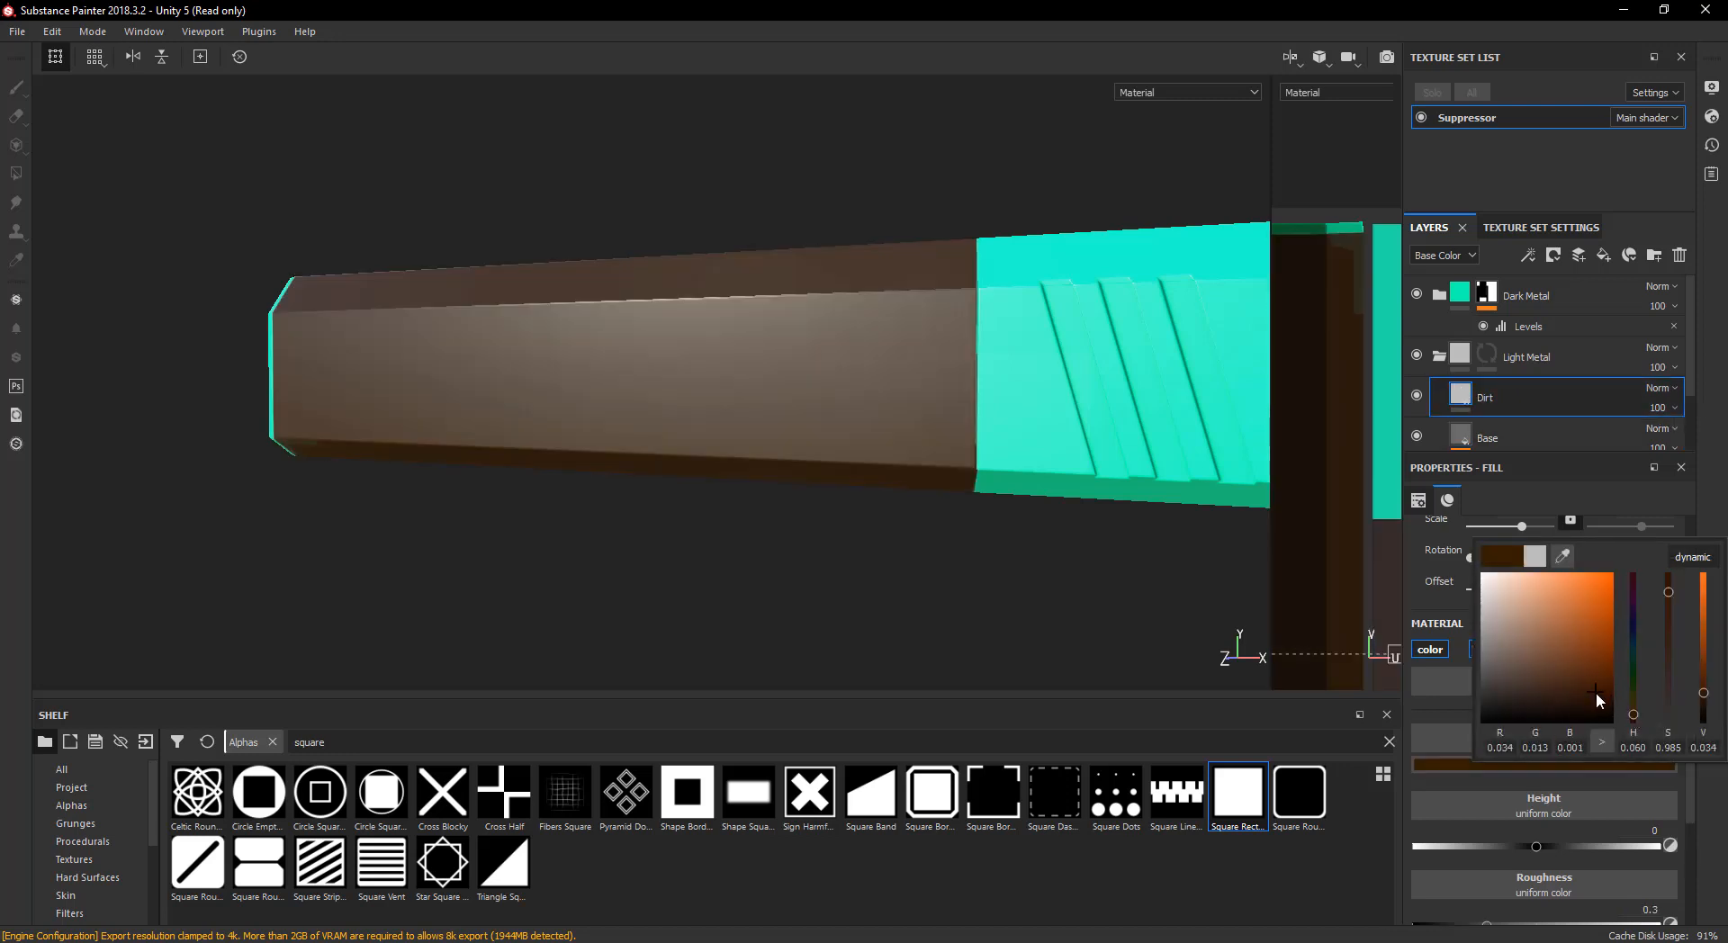
{"action": "left_click_drag", "start_coordinate": [635, 498], "coordinate": [1356, 389], "text": "alt"}
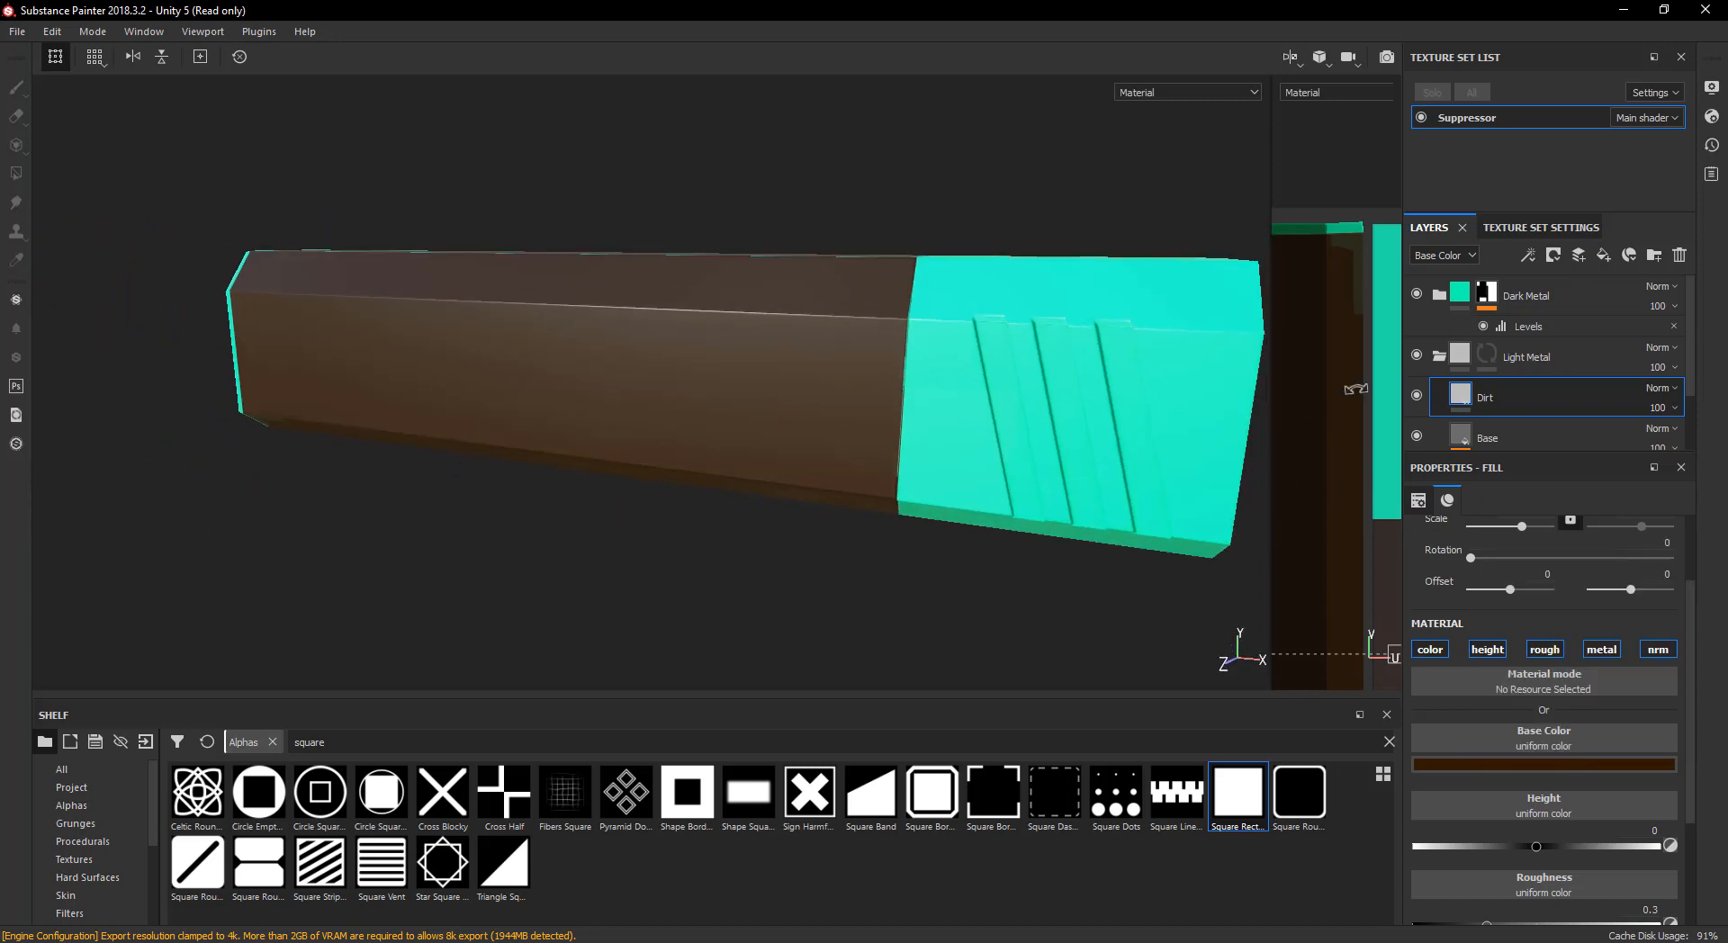
- Add a black mask to the Dirt layer and apply a Dirt generator to that mask
{"action": "right_click", "coordinate": [1460, 396]}
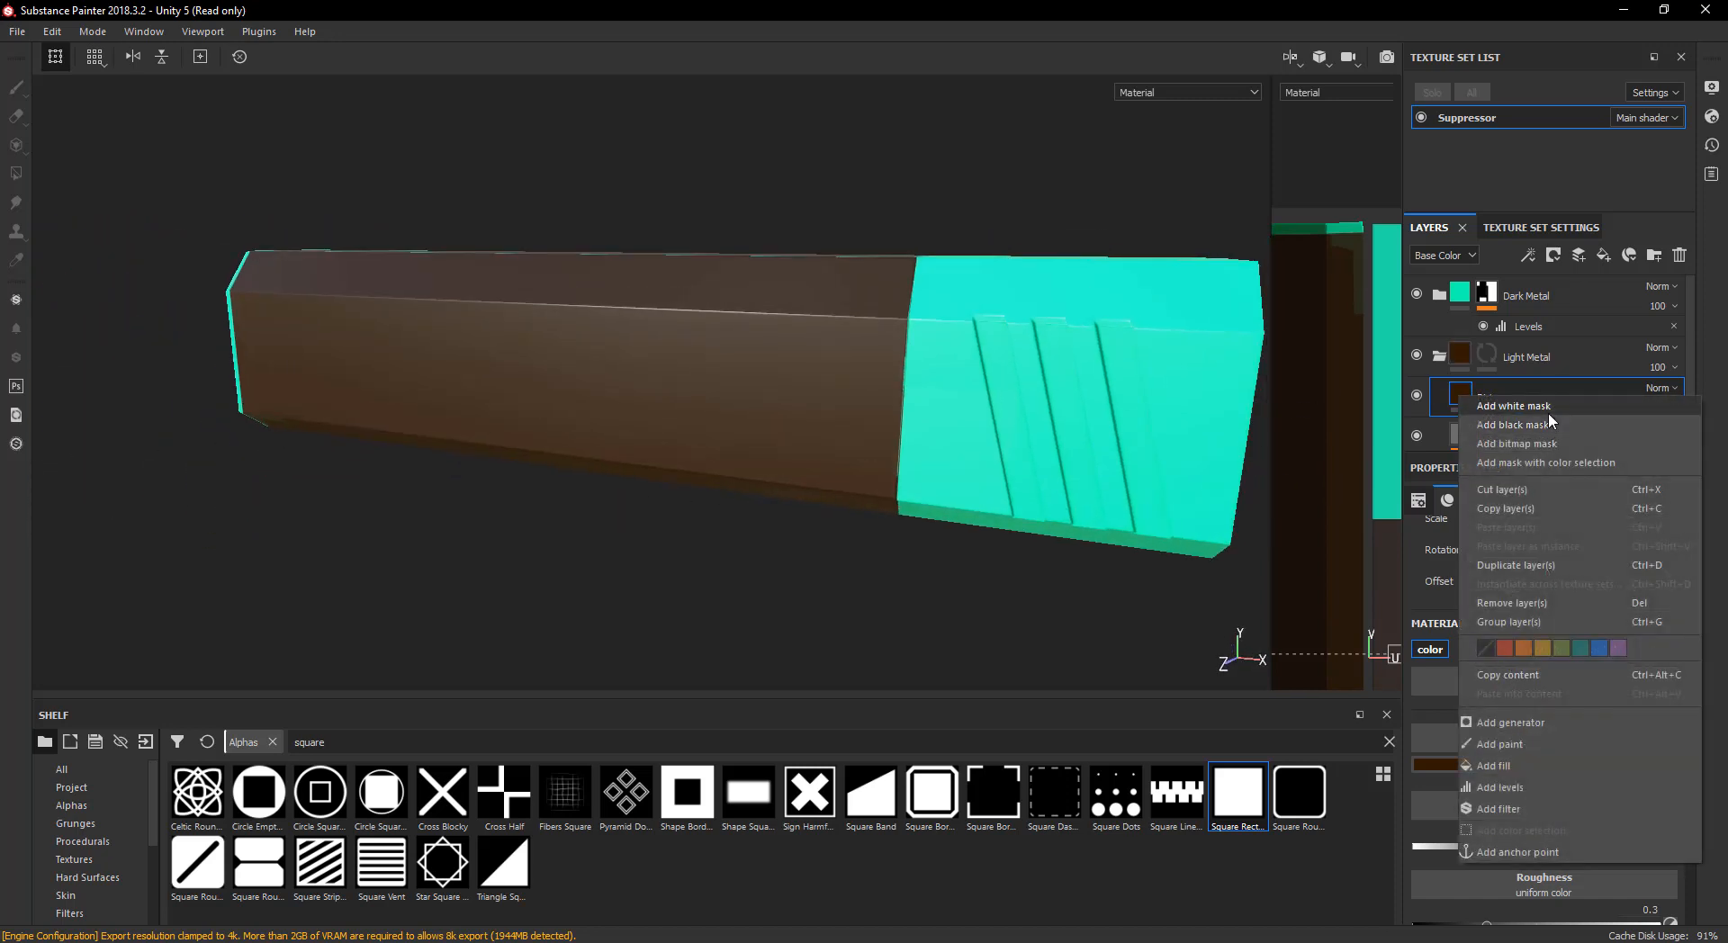
{"action": "left_click", "coordinate": [1539, 424]}
{"action": "left_click_drag", "start_coordinate": [891, 431], "coordinate": [909, 427], "text": "alt"}
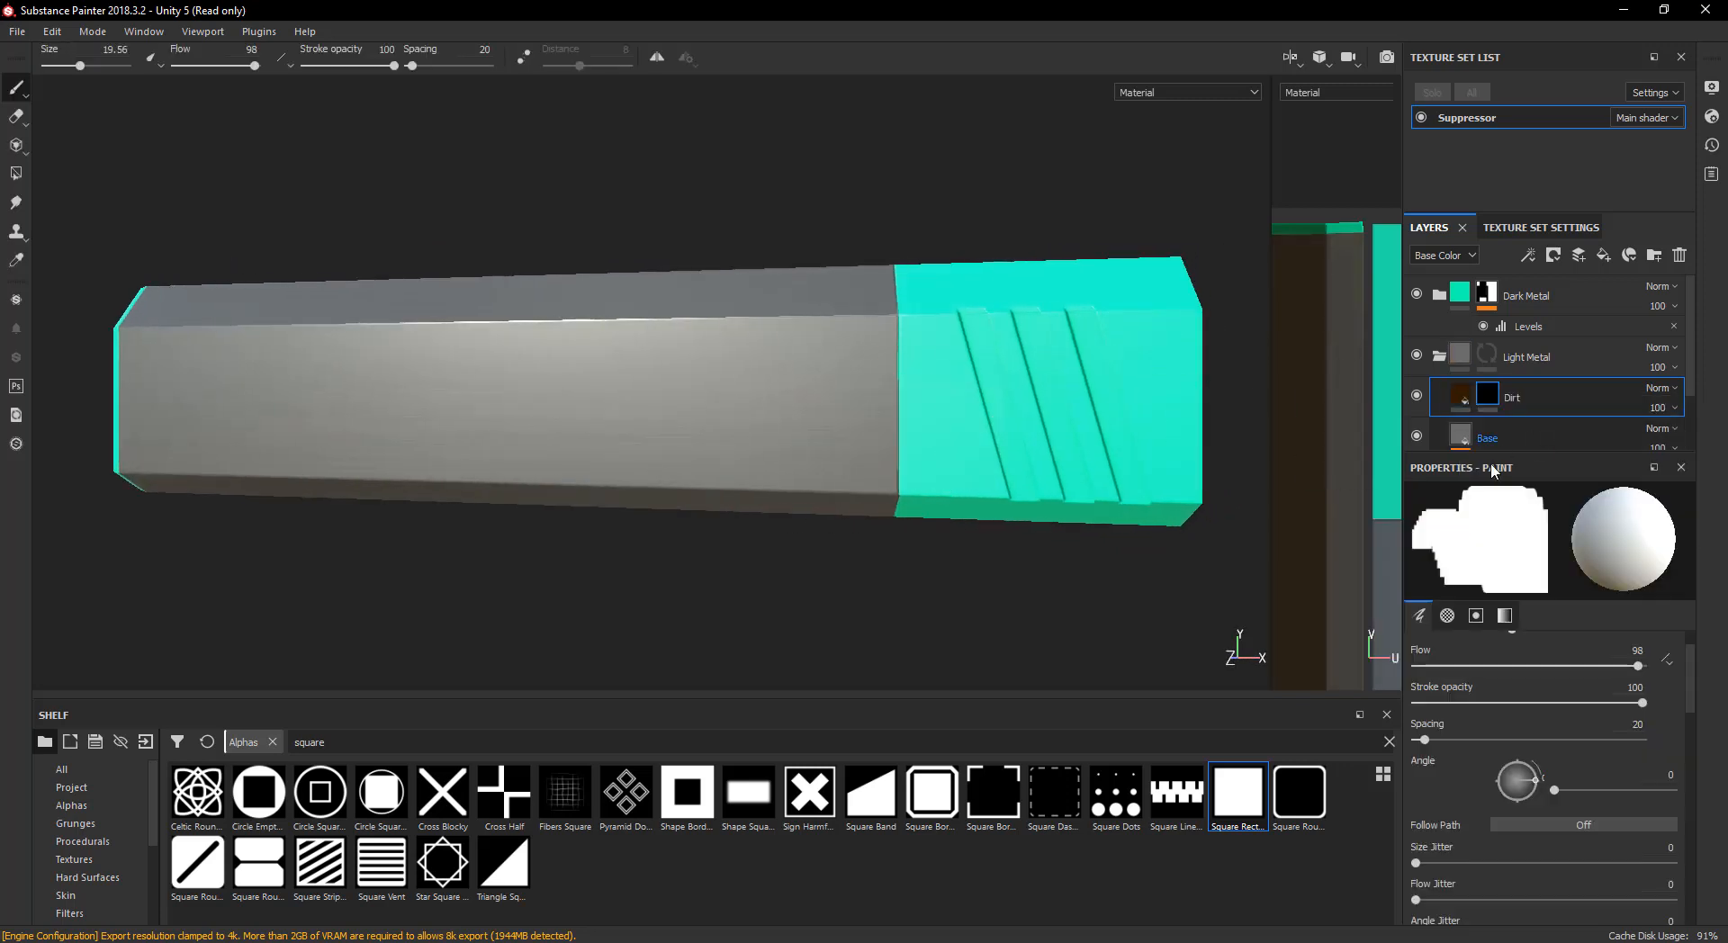
{"action": "right_click", "coordinate": [1489, 387]}
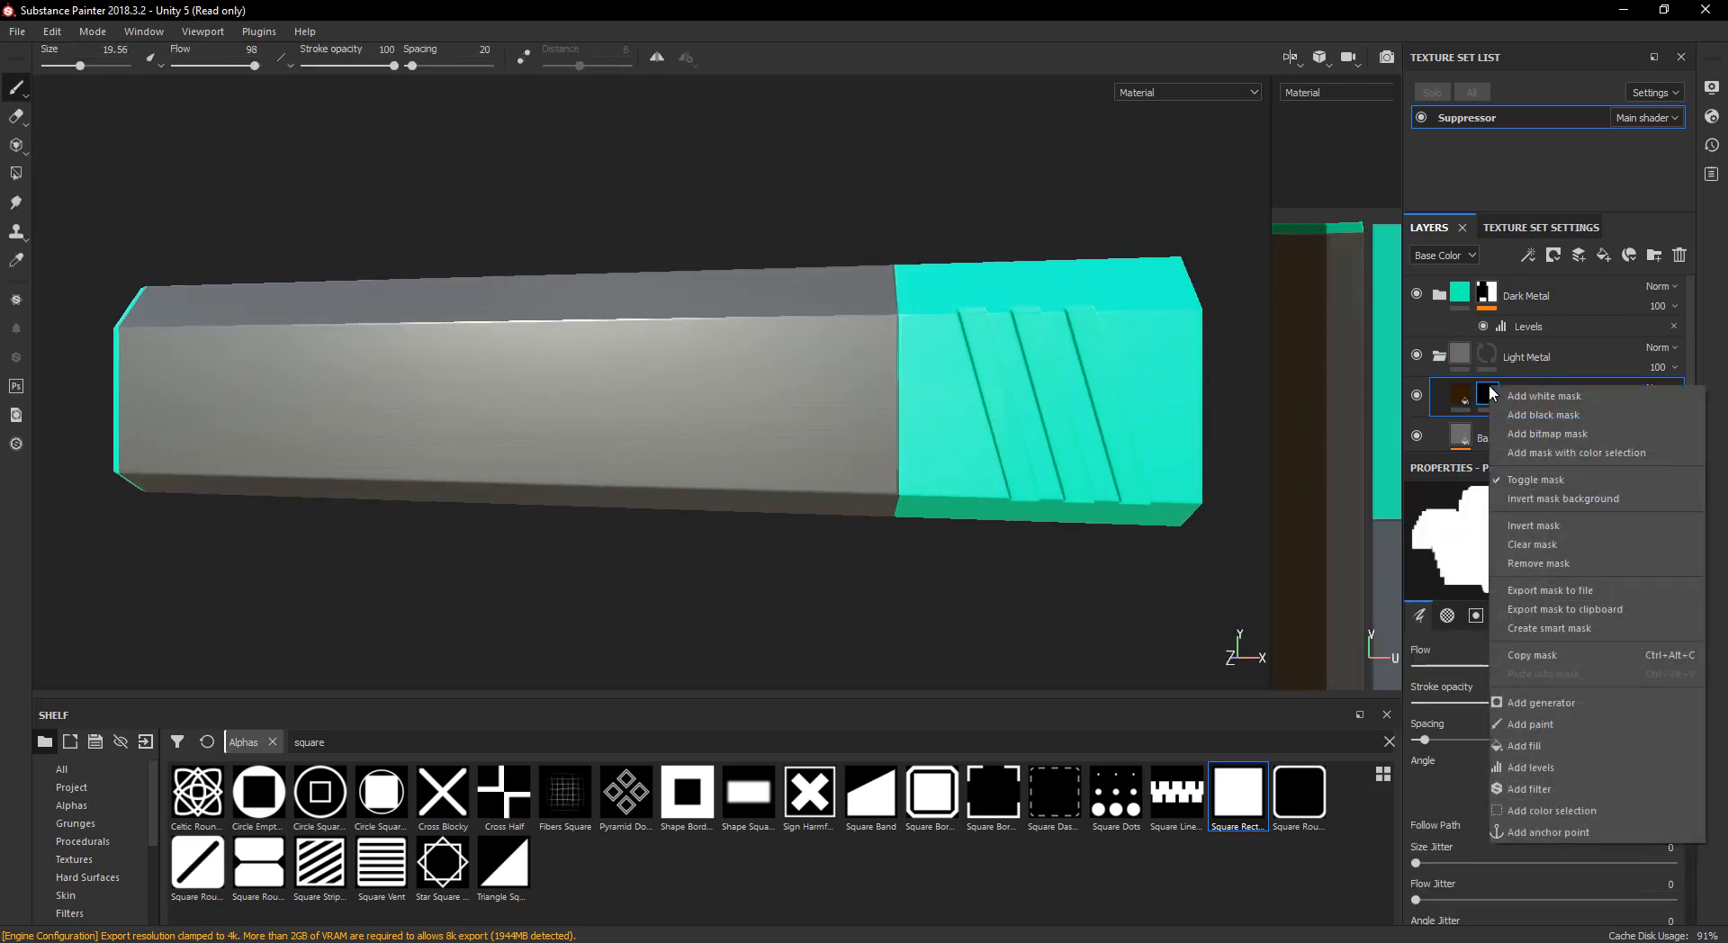
{"action": "left_click", "coordinate": [1563, 701]}
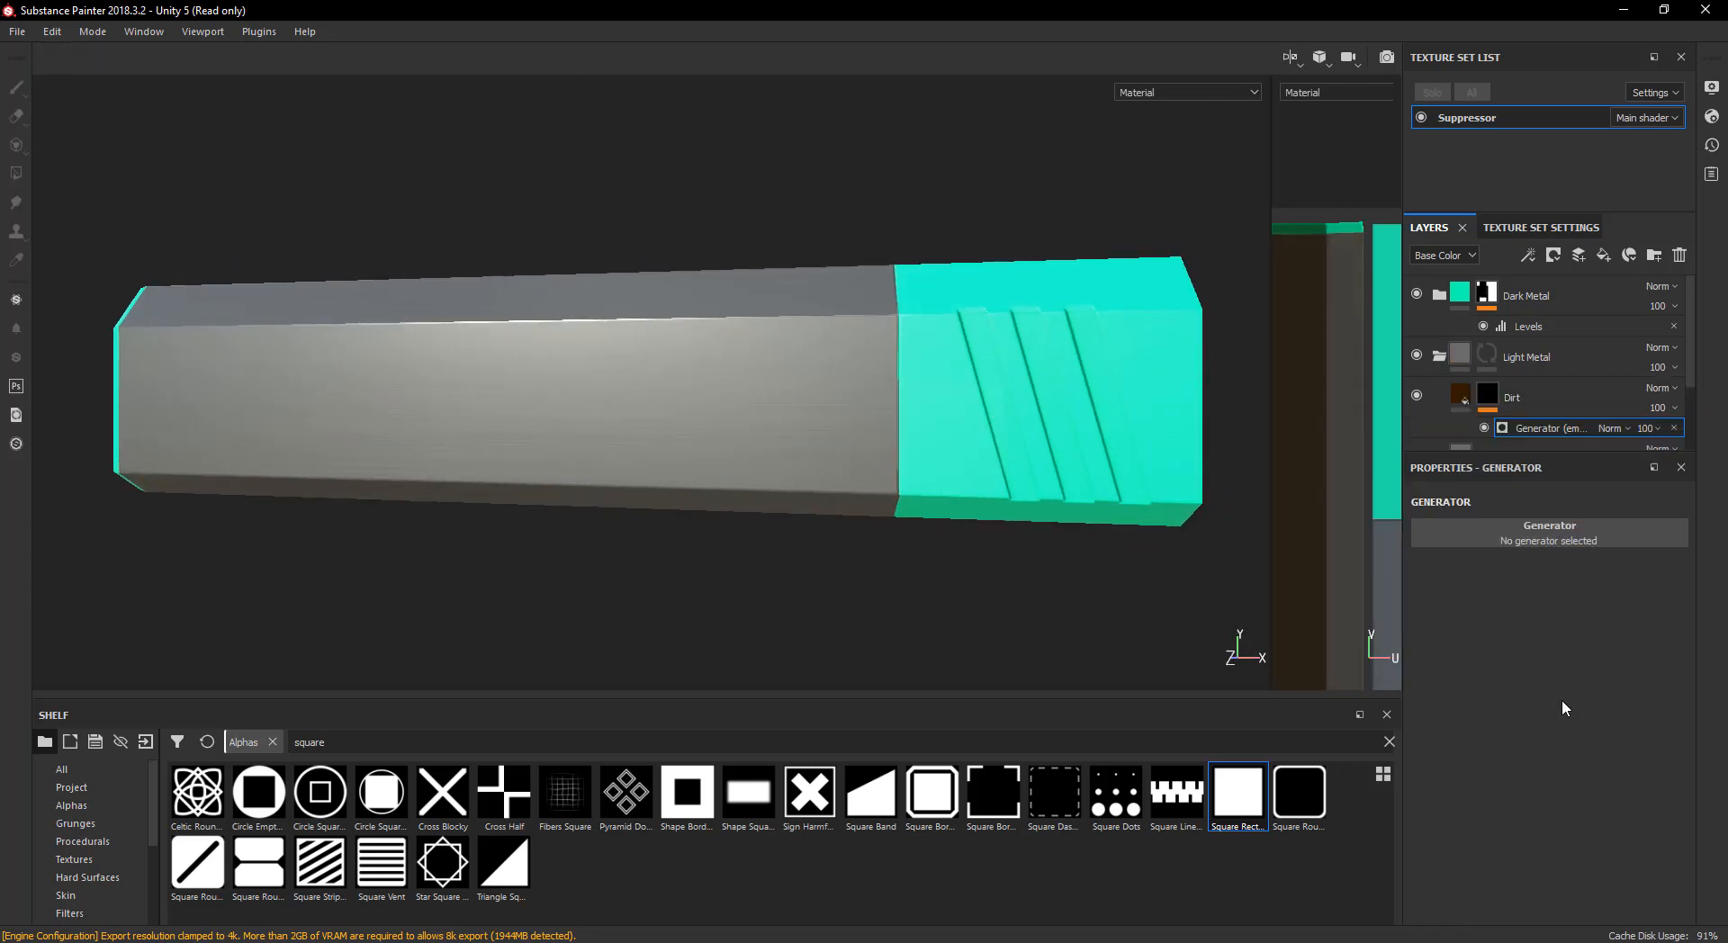
{"action": "left_click", "coordinate": [1557, 535]}
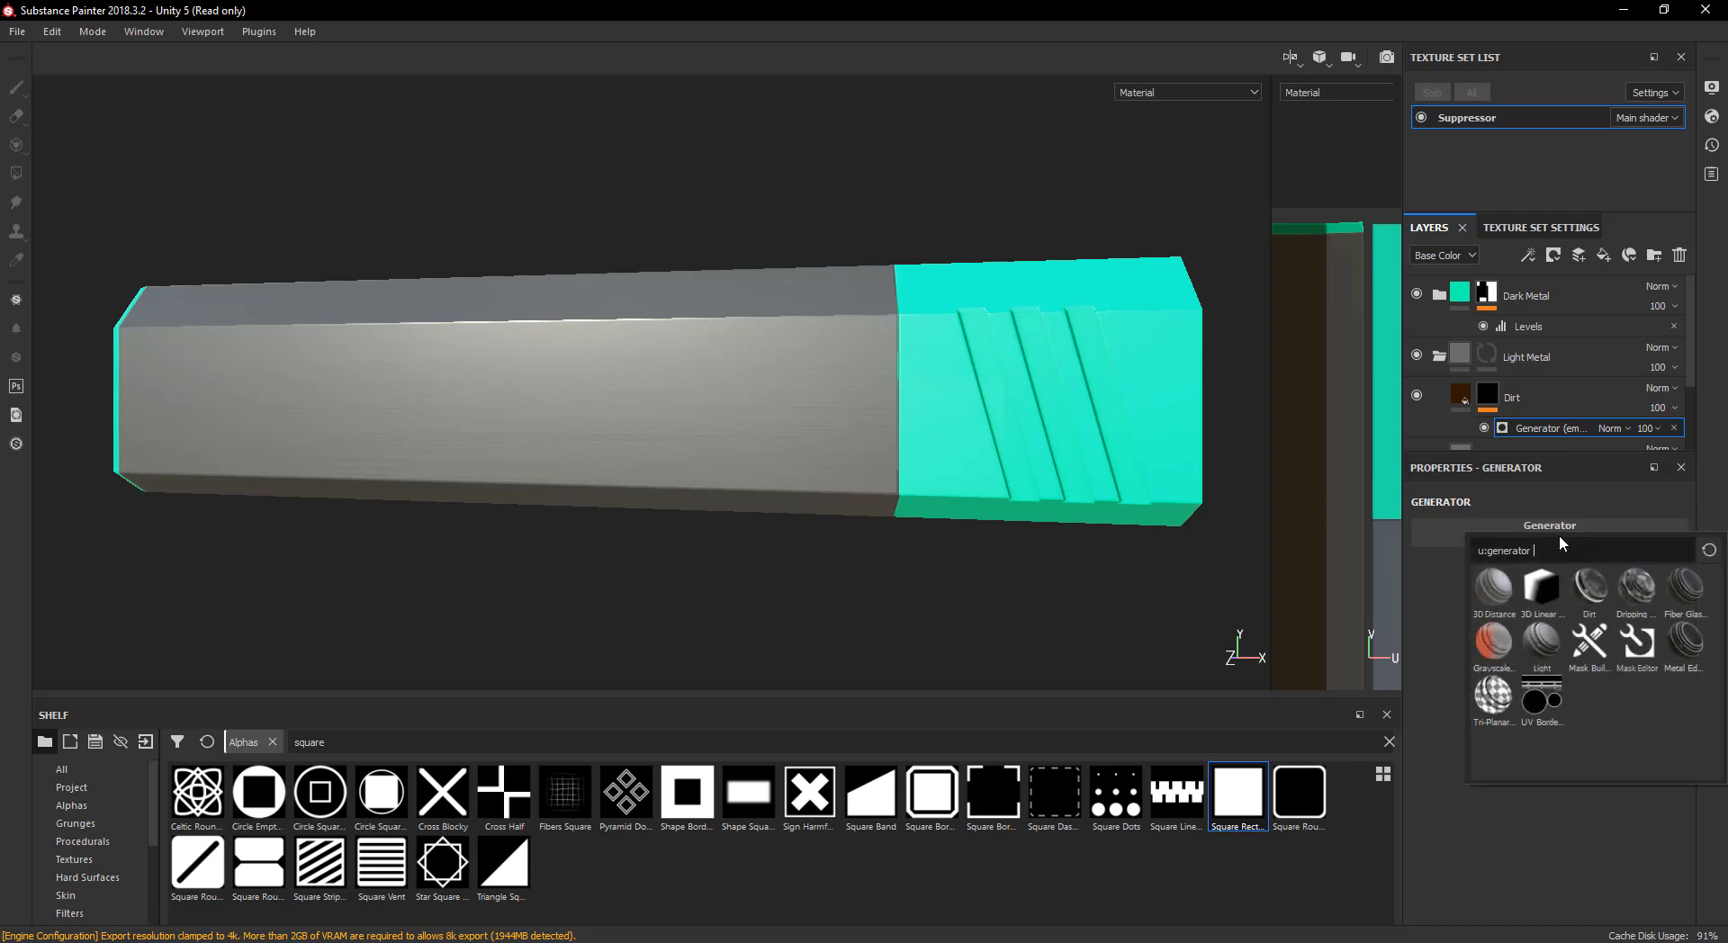
{"action": "left_click", "coordinate": [1590, 587]}
{"action": "left_click_drag", "start_coordinate": [559, 502], "coordinate": [721, 432], "text": "alt"}
- Set the Dirt layer's roughness to 0.7564 and check the dirt in the highlights up close
{"action": "left_click", "coordinate": [1460, 395]}
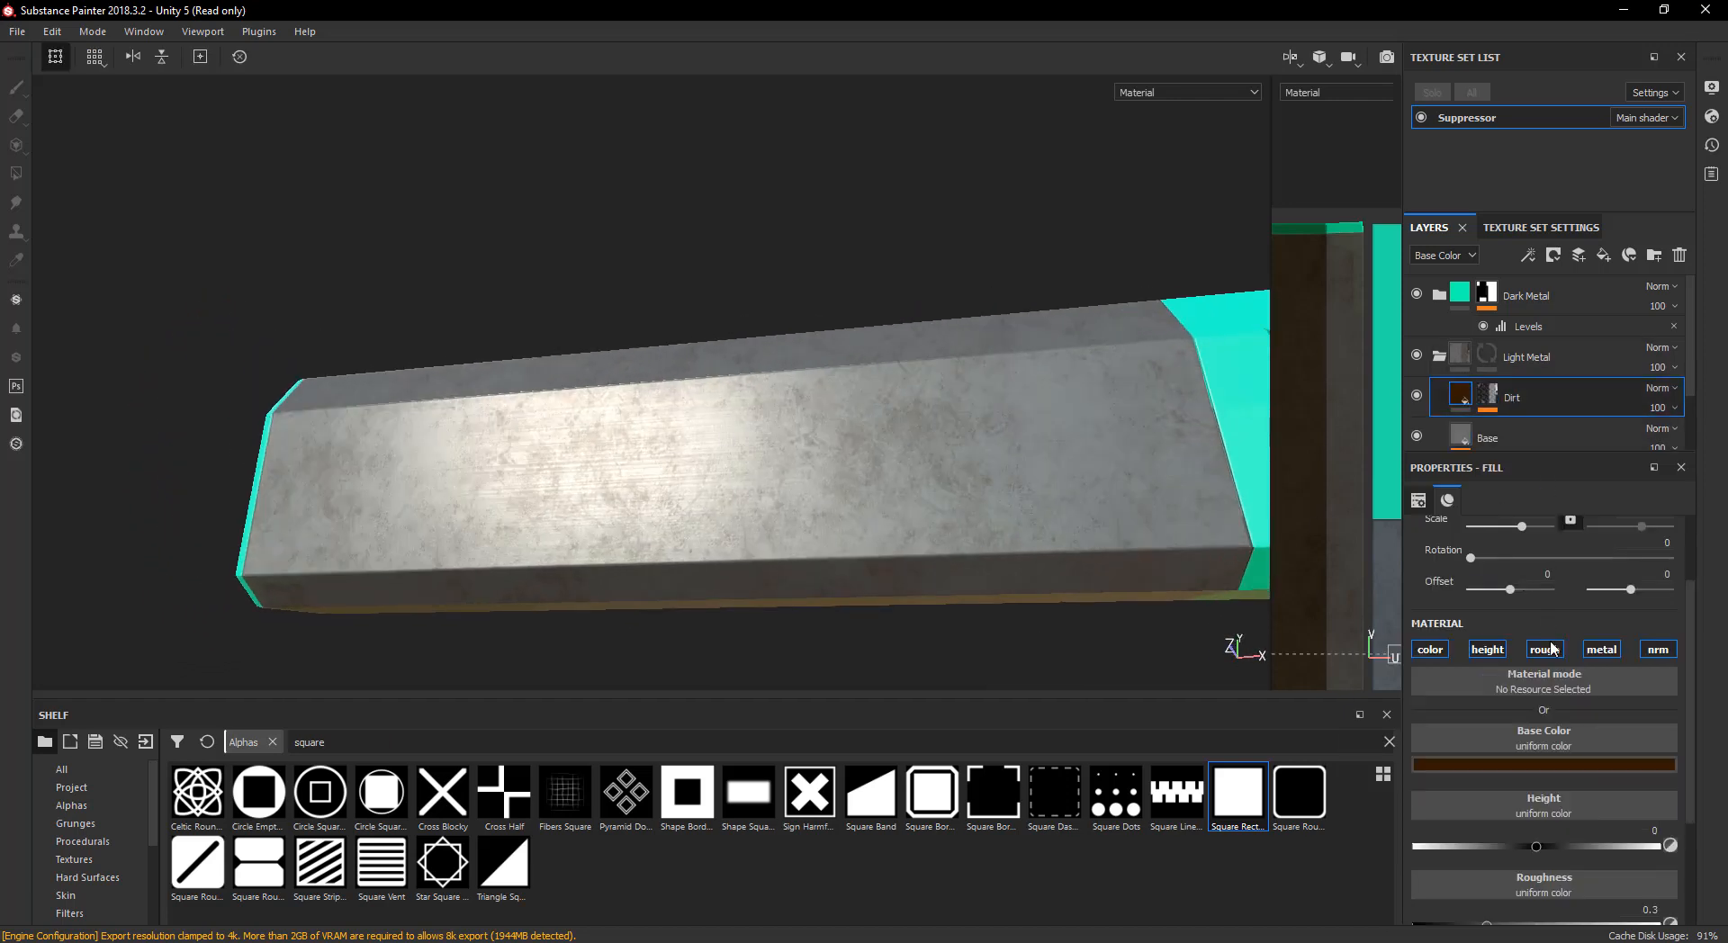
{"action": "scroll", "coordinate": [1500, 790], "scroll_direction": "down", "scroll_amount": 3}
{"action": "left_click_drag", "start_coordinate": [1468, 815], "coordinate": [1446, 817]}
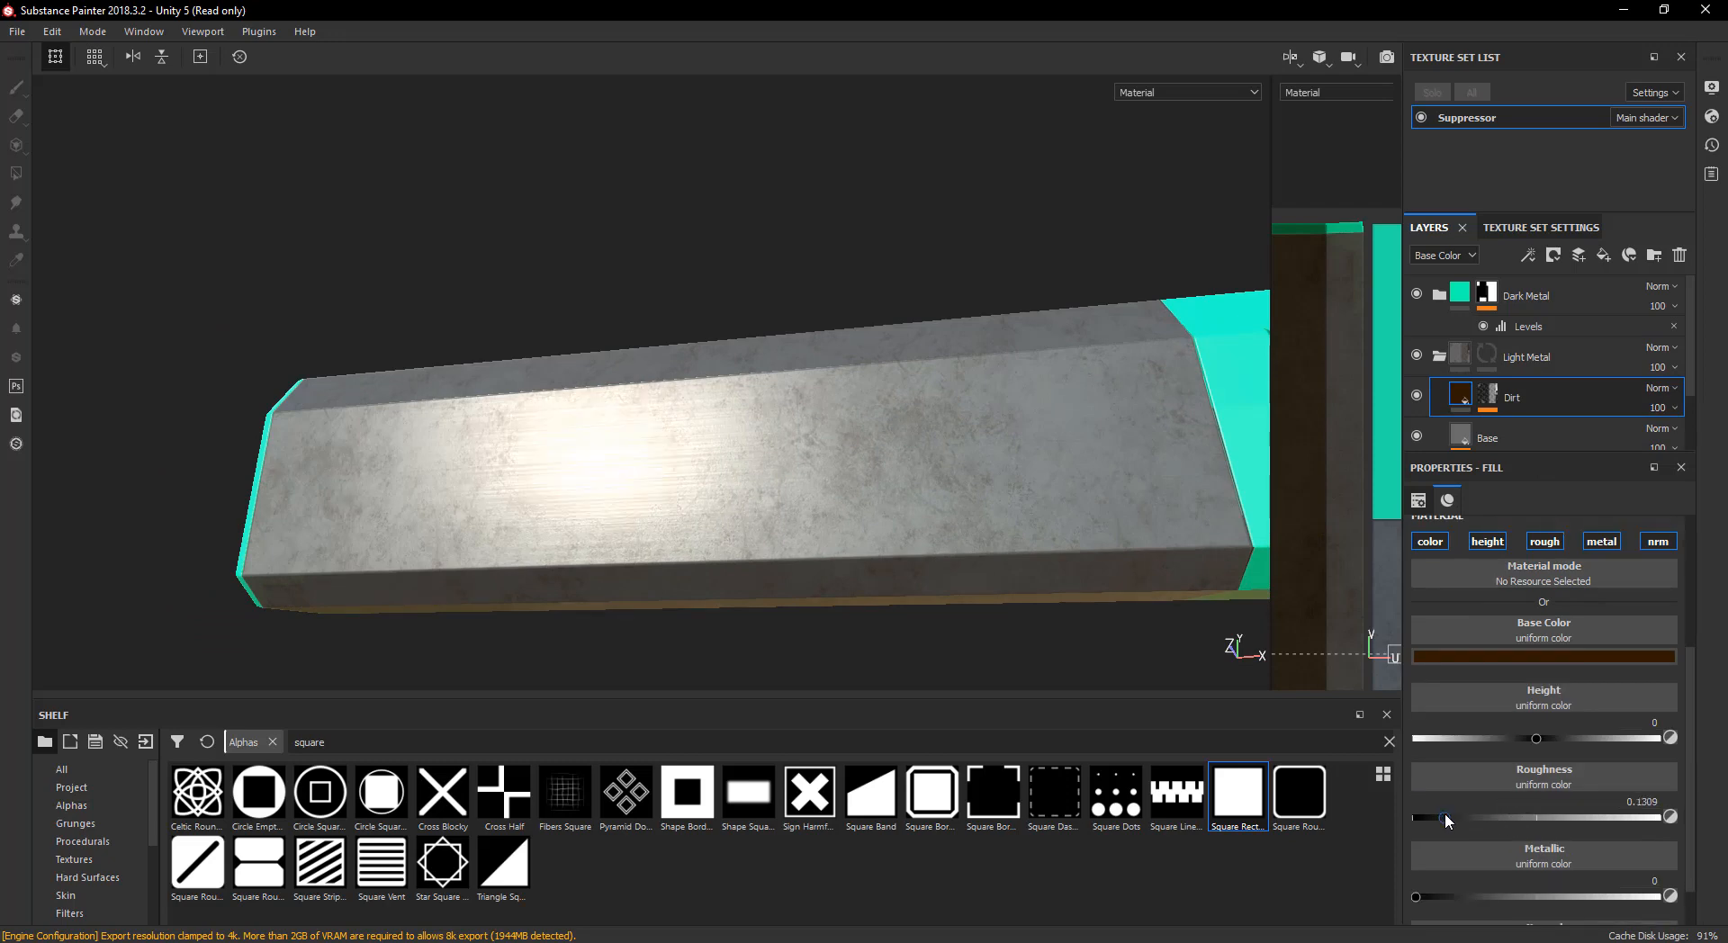
{"action": "left_click_drag", "start_coordinate": [1640, 817], "coordinate": [1622, 820]}
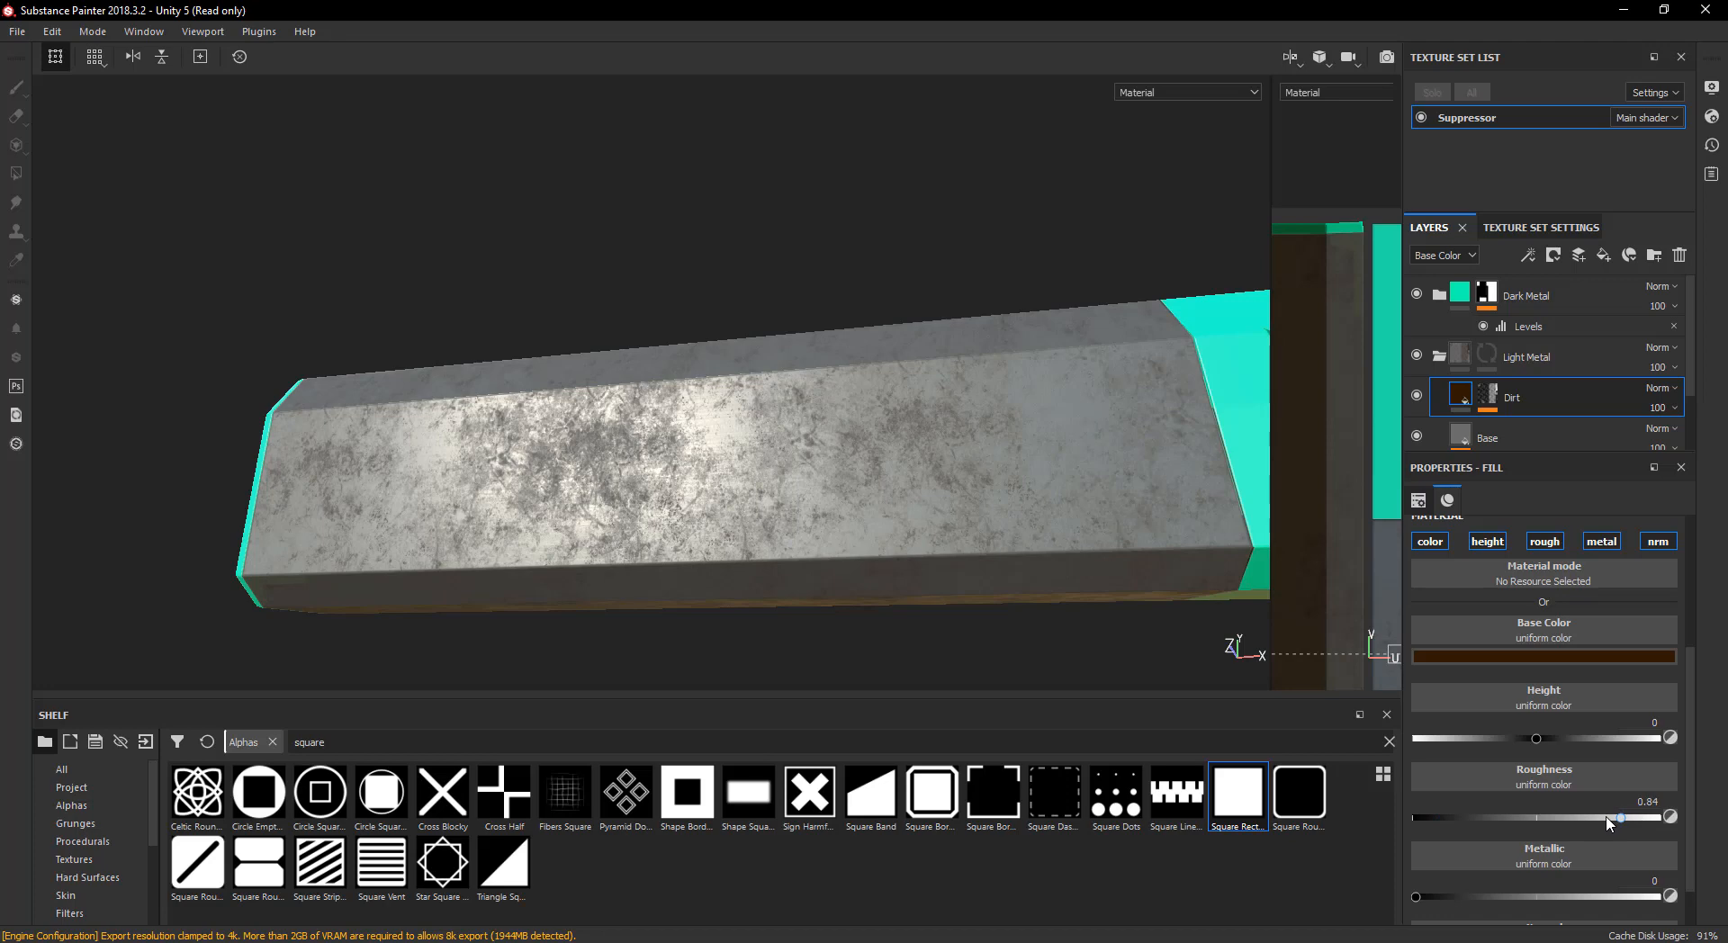
{"action": "scroll", "coordinate": [1539, 839], "scroll_direction": "down", "scroll_amount": 1}
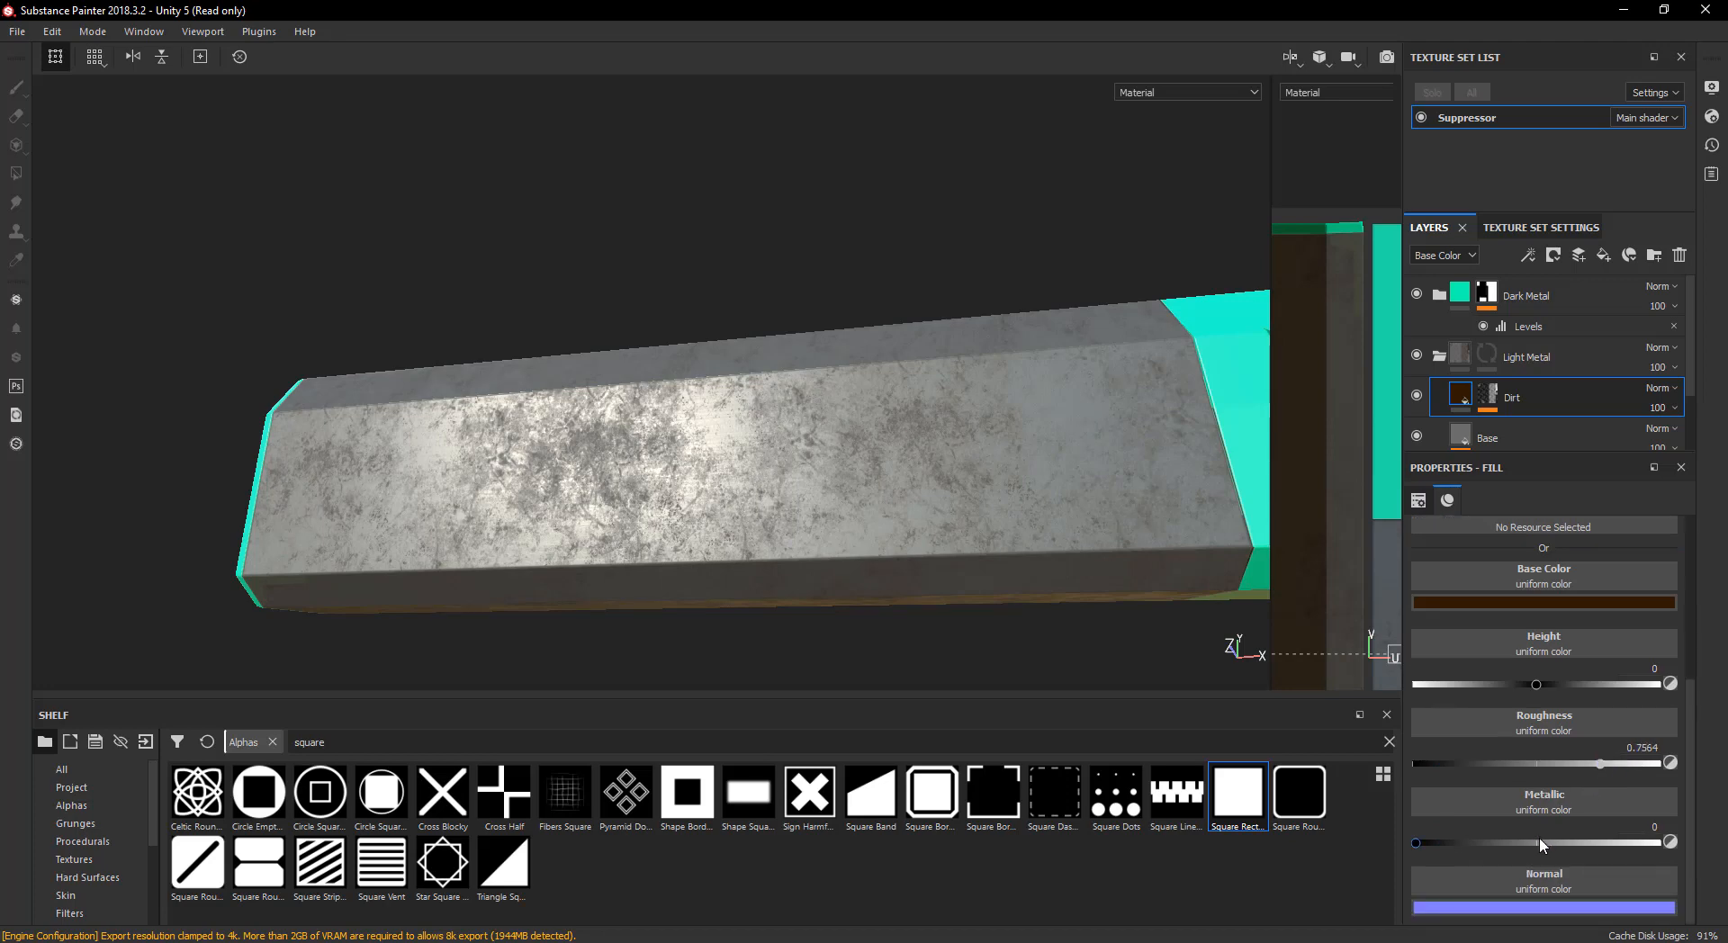
{"action": "scroll", "coordinate": [1539, 839], "scroll_direction": "up", "scroll_amount": 3}
{"action": "left_click_drag", "start_coordinate": [783, 567], "coordinate": [762, 414], "text": "alt"}
{"action": "scroll", "coordinate": [762, 414], "scroll_direction": "up", "scroll_amount": 3}
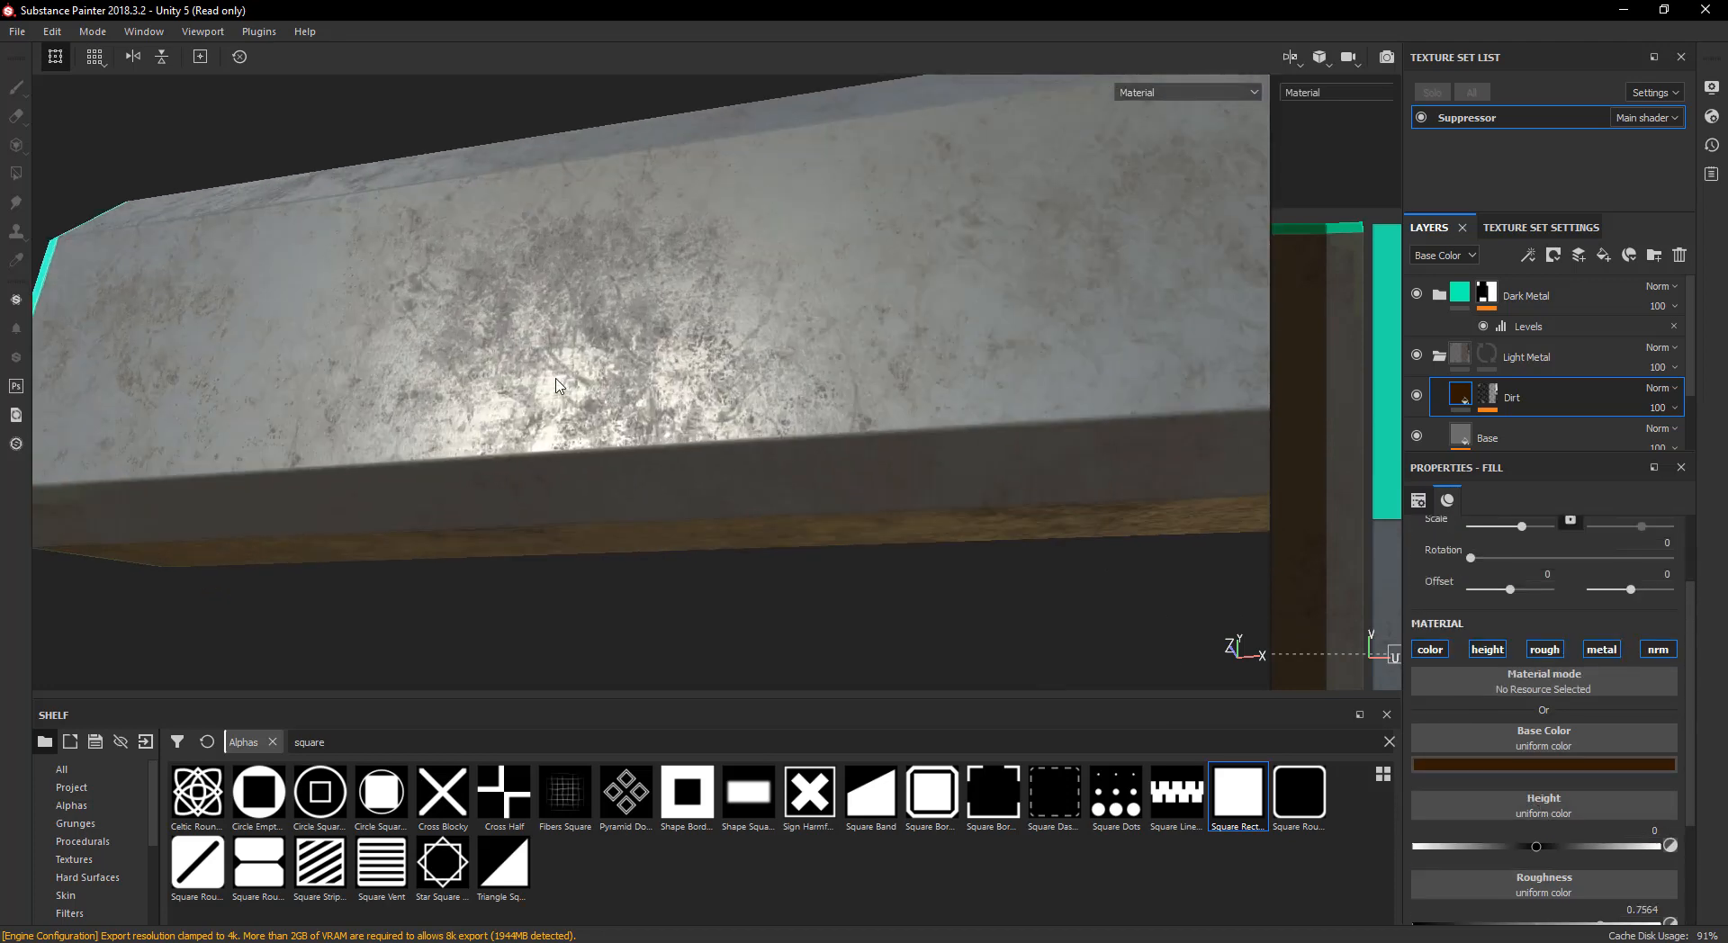
{"action": "left_click_drag", "start_coordinate": [594, 396], "coordinate": [459, 419], "text": "alt"}
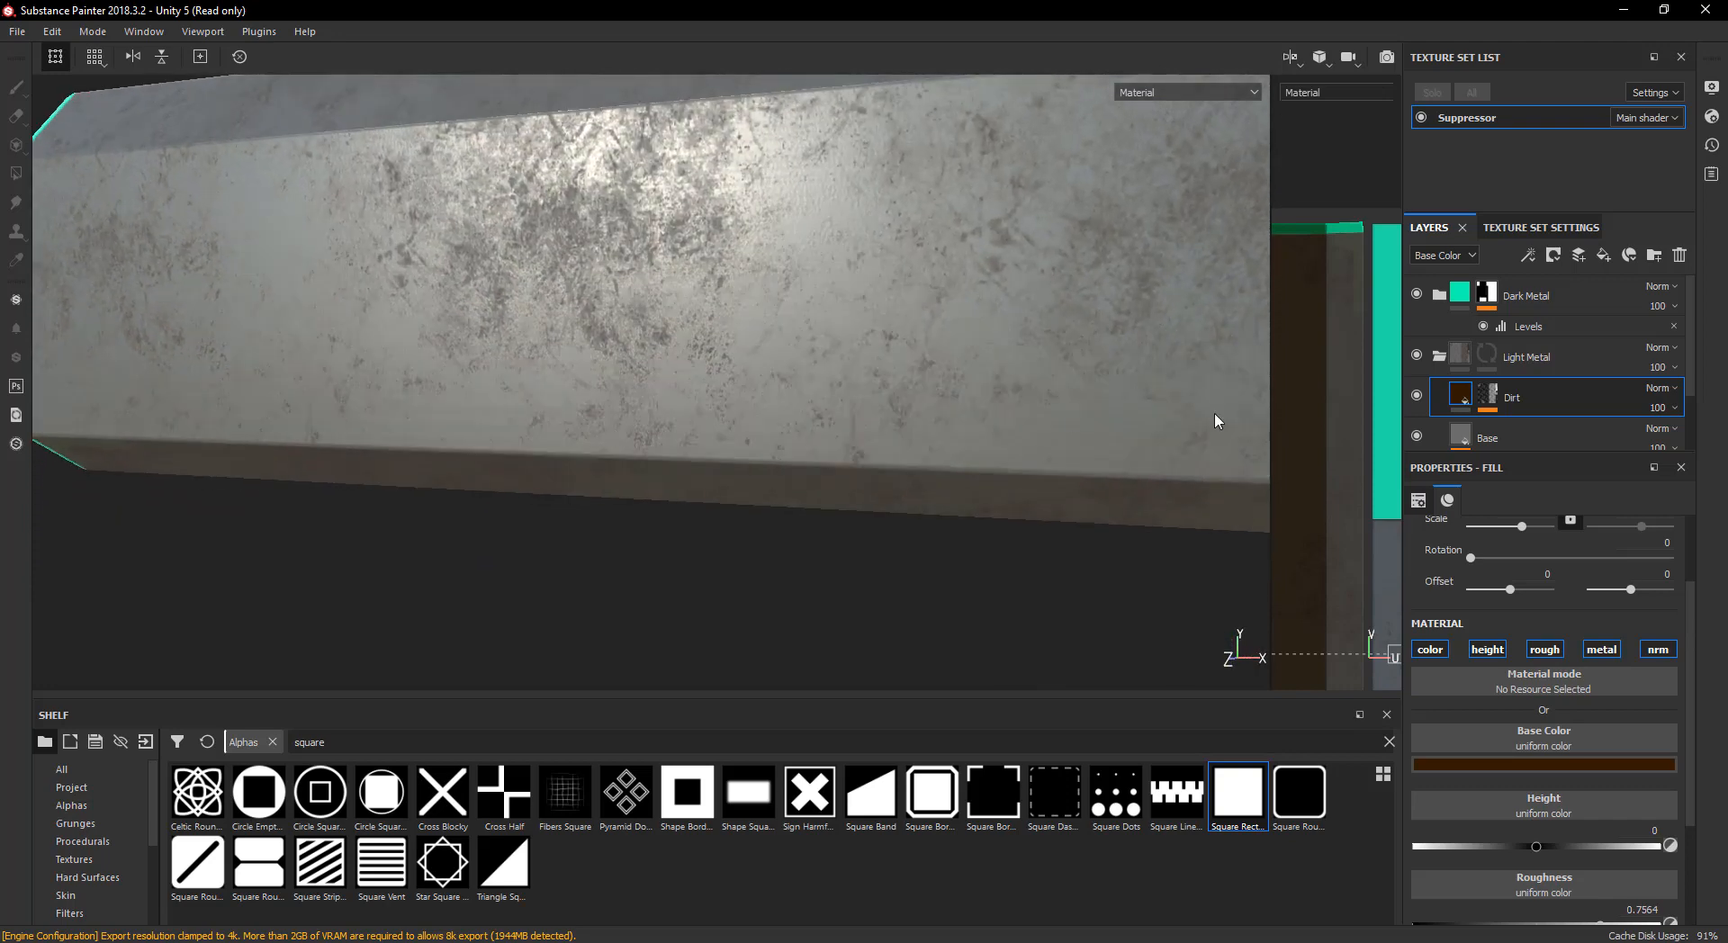
- Set the Dirt generator's Dirt Level to 0.52 and its Grunge Amount to 0.41
{"action": "left_click", "coordinate": [1493, 392]}
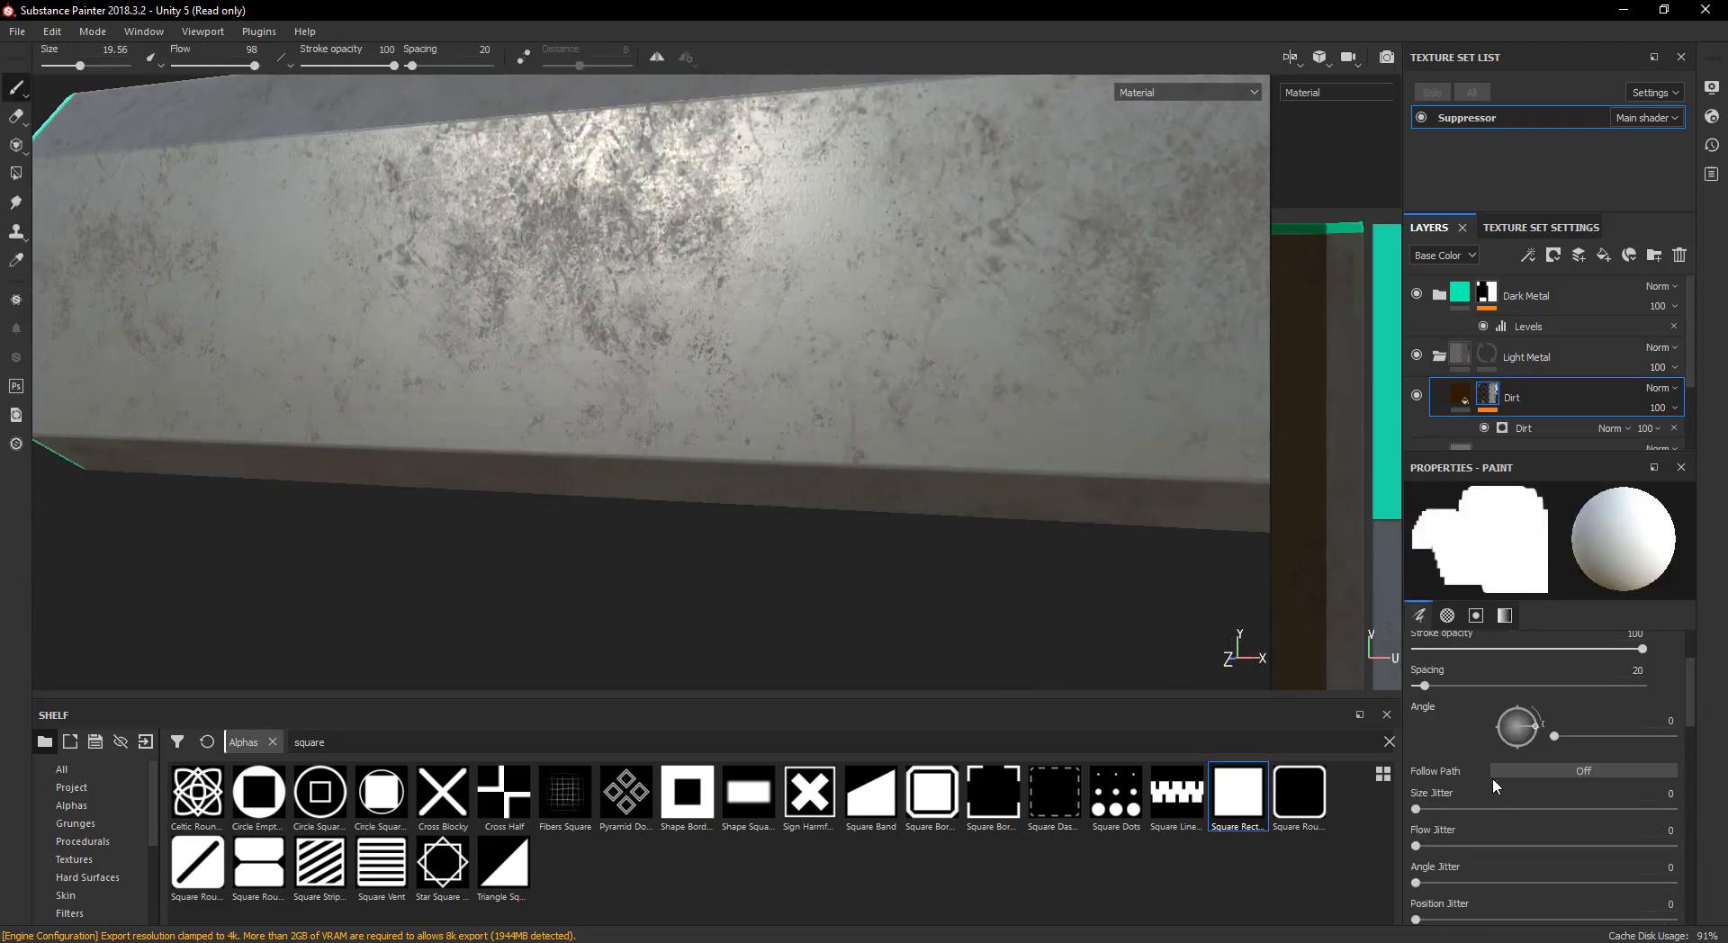
{"action": "scroll", "coordinate": [1492, 778], "scroll_direction": "down", "scroll_amount": 3}
{"action": "scroll", "coordinate": [1515, 765], "scroll_direction": "down", "scroll_amount": 5}
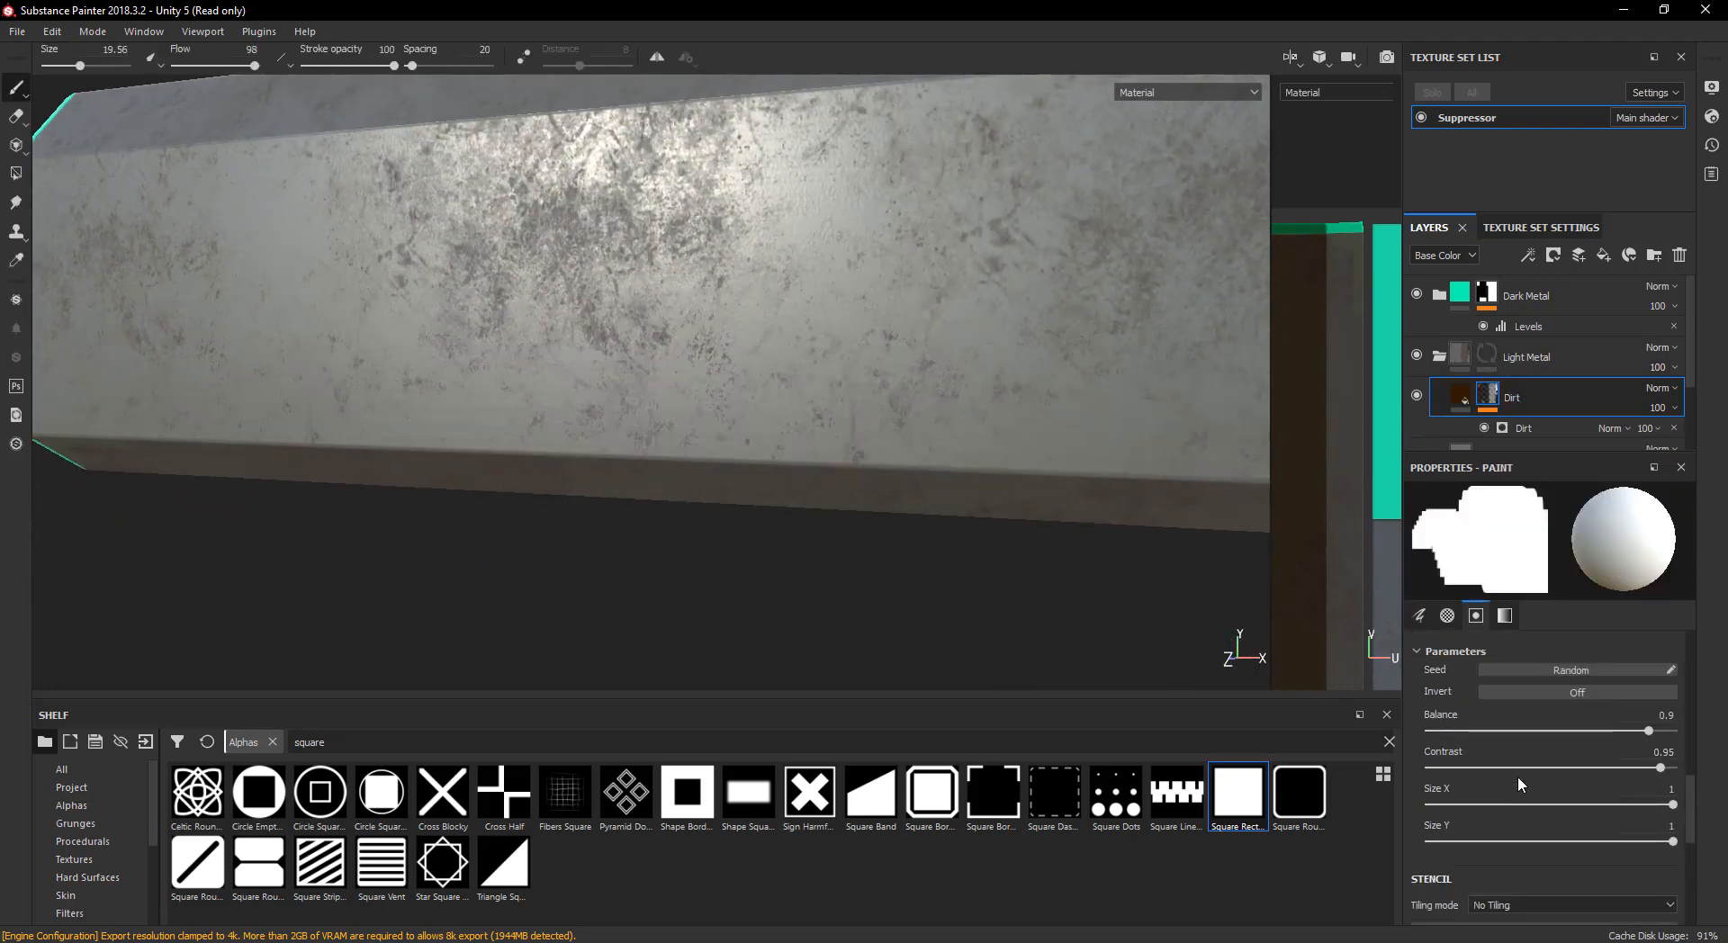
{"action": "left_click", "coordinate": [1524, 428]}
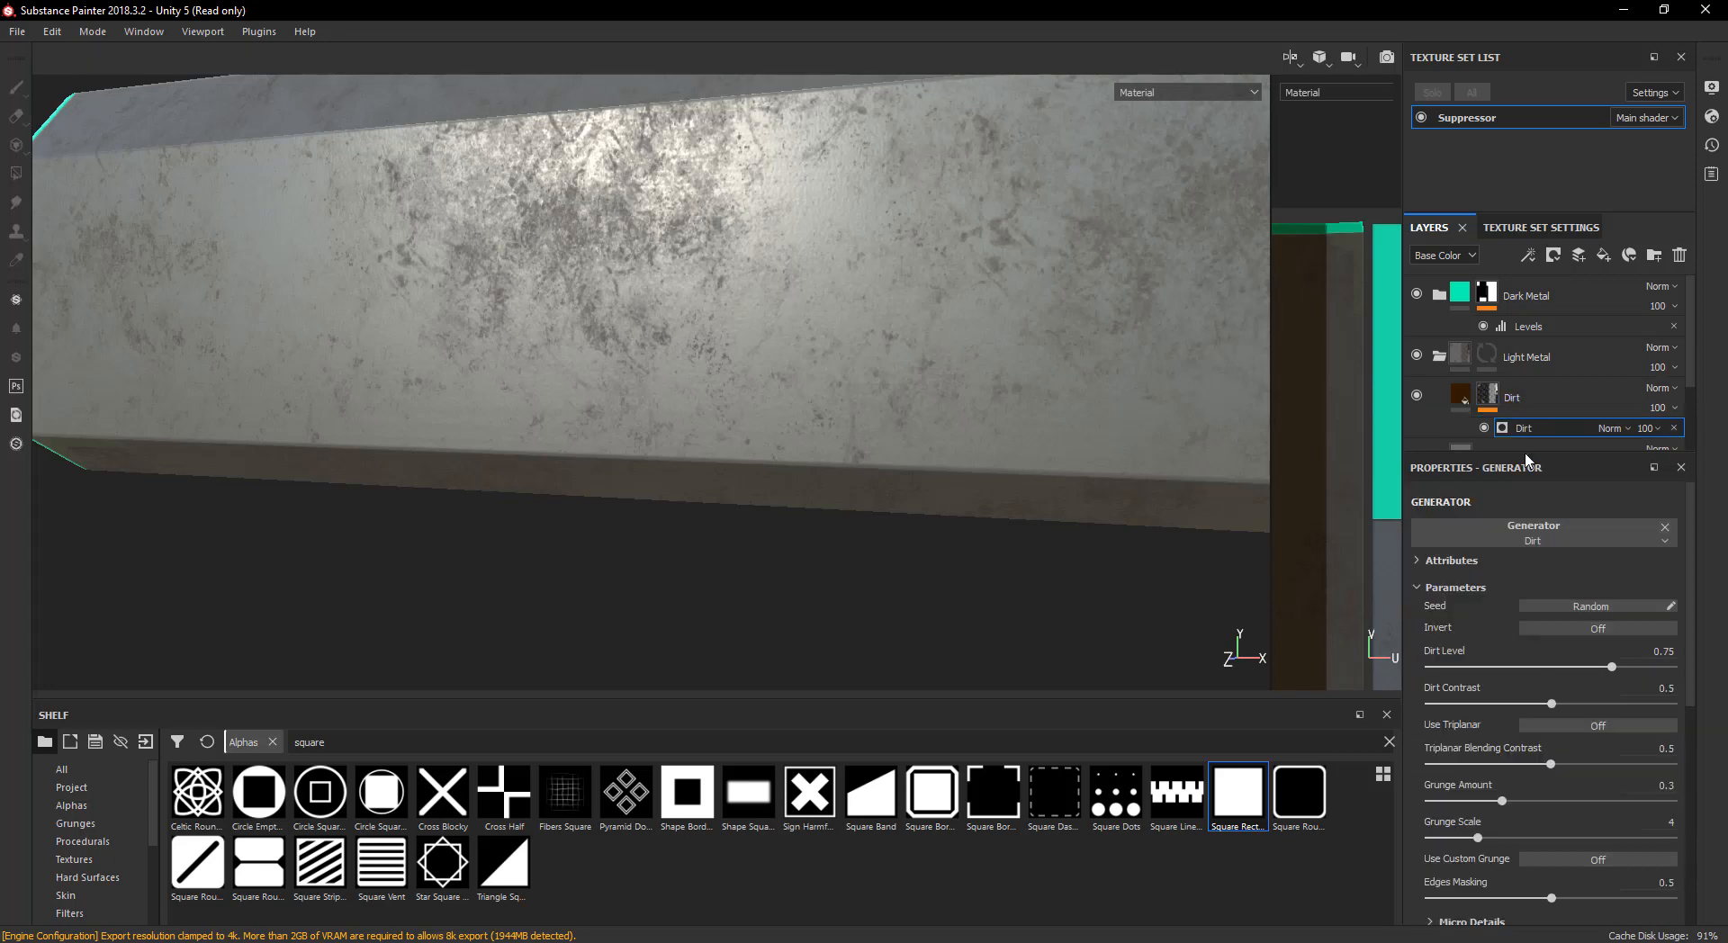
{"action": "left_click", "coordinate": [1557, 667]}
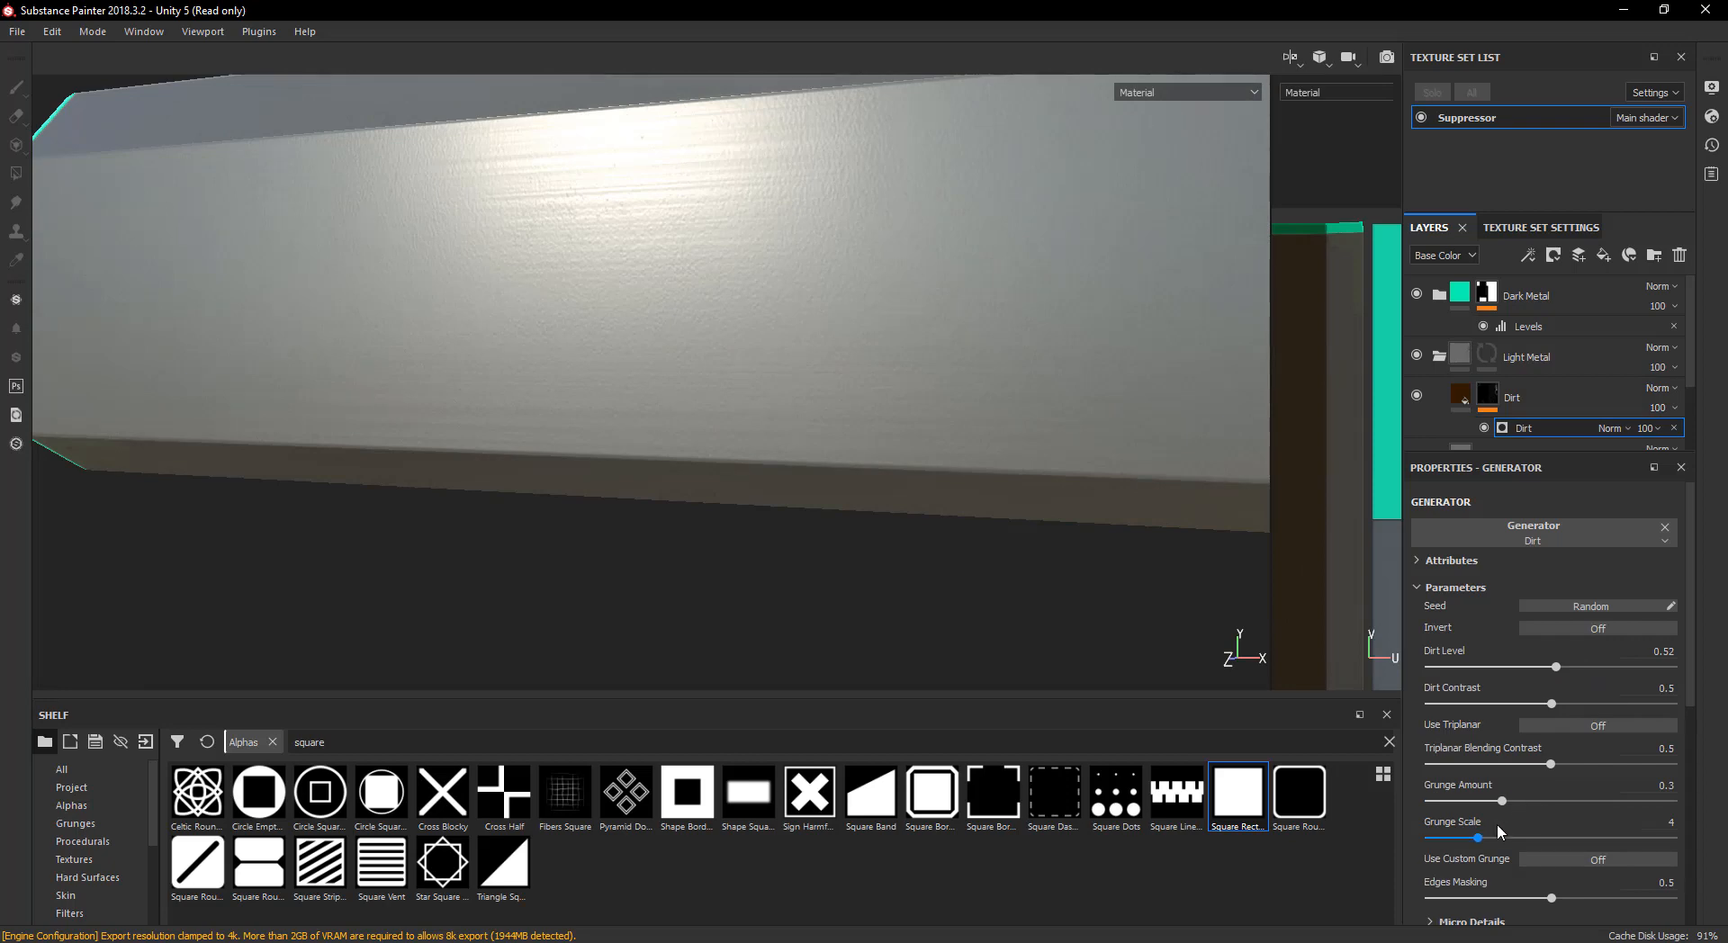
{"action": "left_click_drag", "start_coordinate": [1598, 806], "coordinate": [1532, 808]}
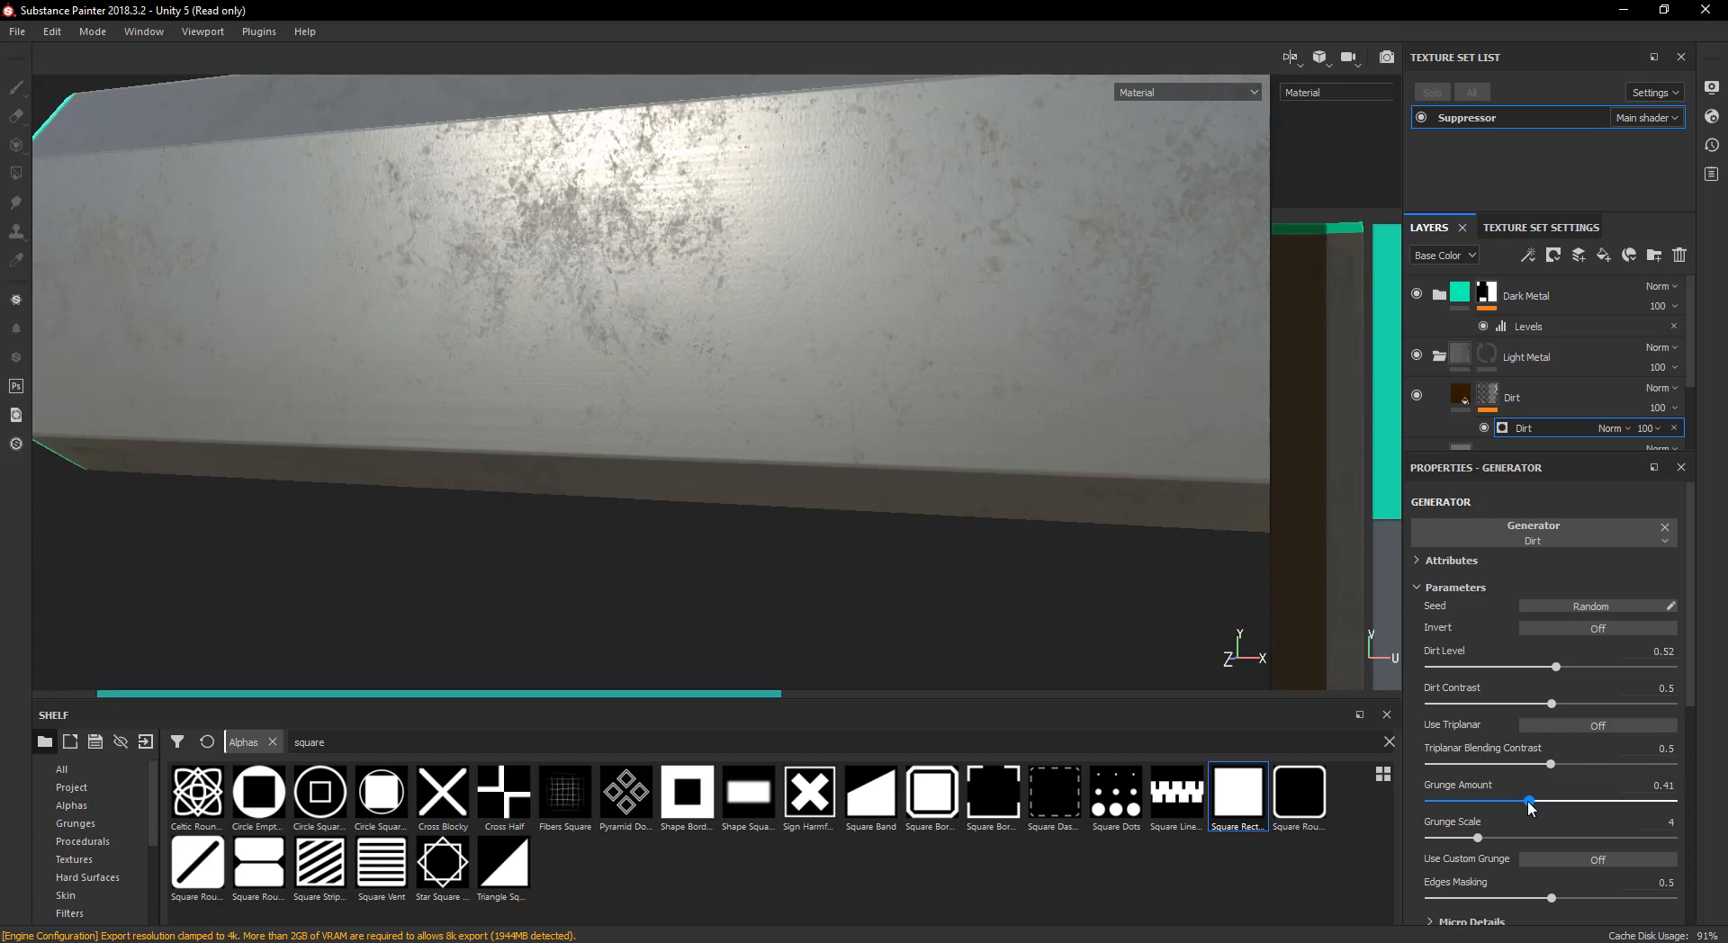
{"action": "scroll", "coordinate": [804, 454], "scroll_direction": "down", "scroll_amount": 3}
{"action": "left_click_drag", "start_coordinate": [821, 444], "coordinate": [811, 489], "text": "alt"}
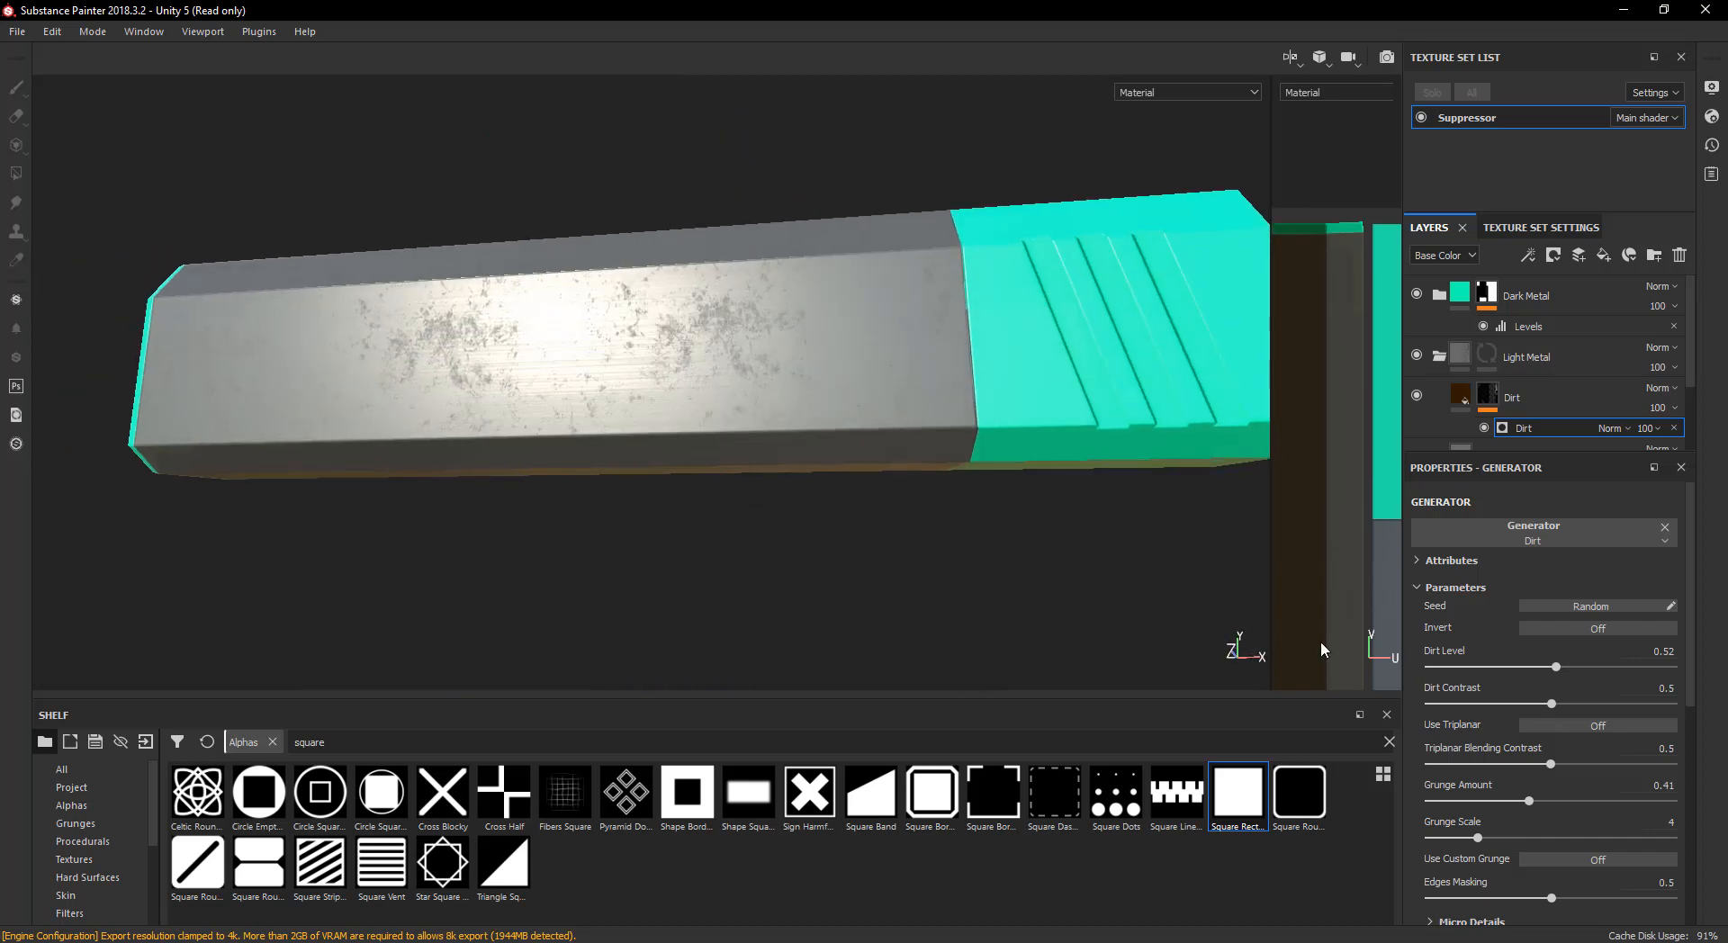
- Add another fill layer directly above the Dirt layer in the Light Metal folder
{"action": "scroll", "coordinate": [1476, 412], "scroll_direction": "down", "scroll_amount": 2}
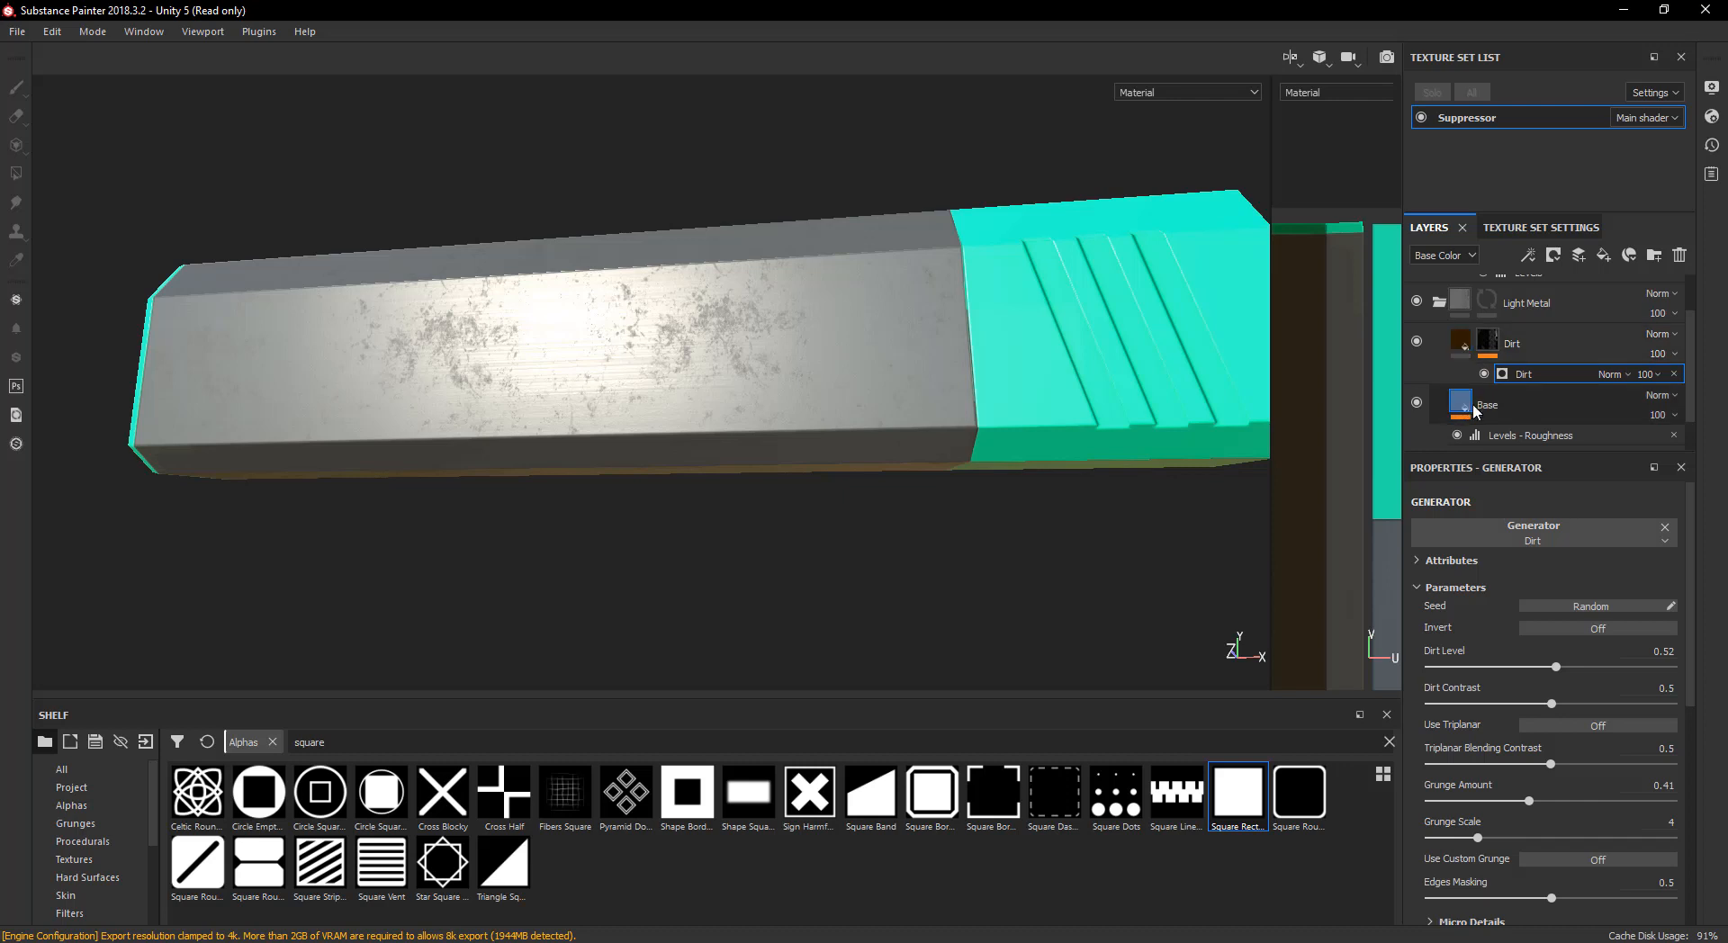
{"action": "left_click", "coordinate": [1465, 401]}
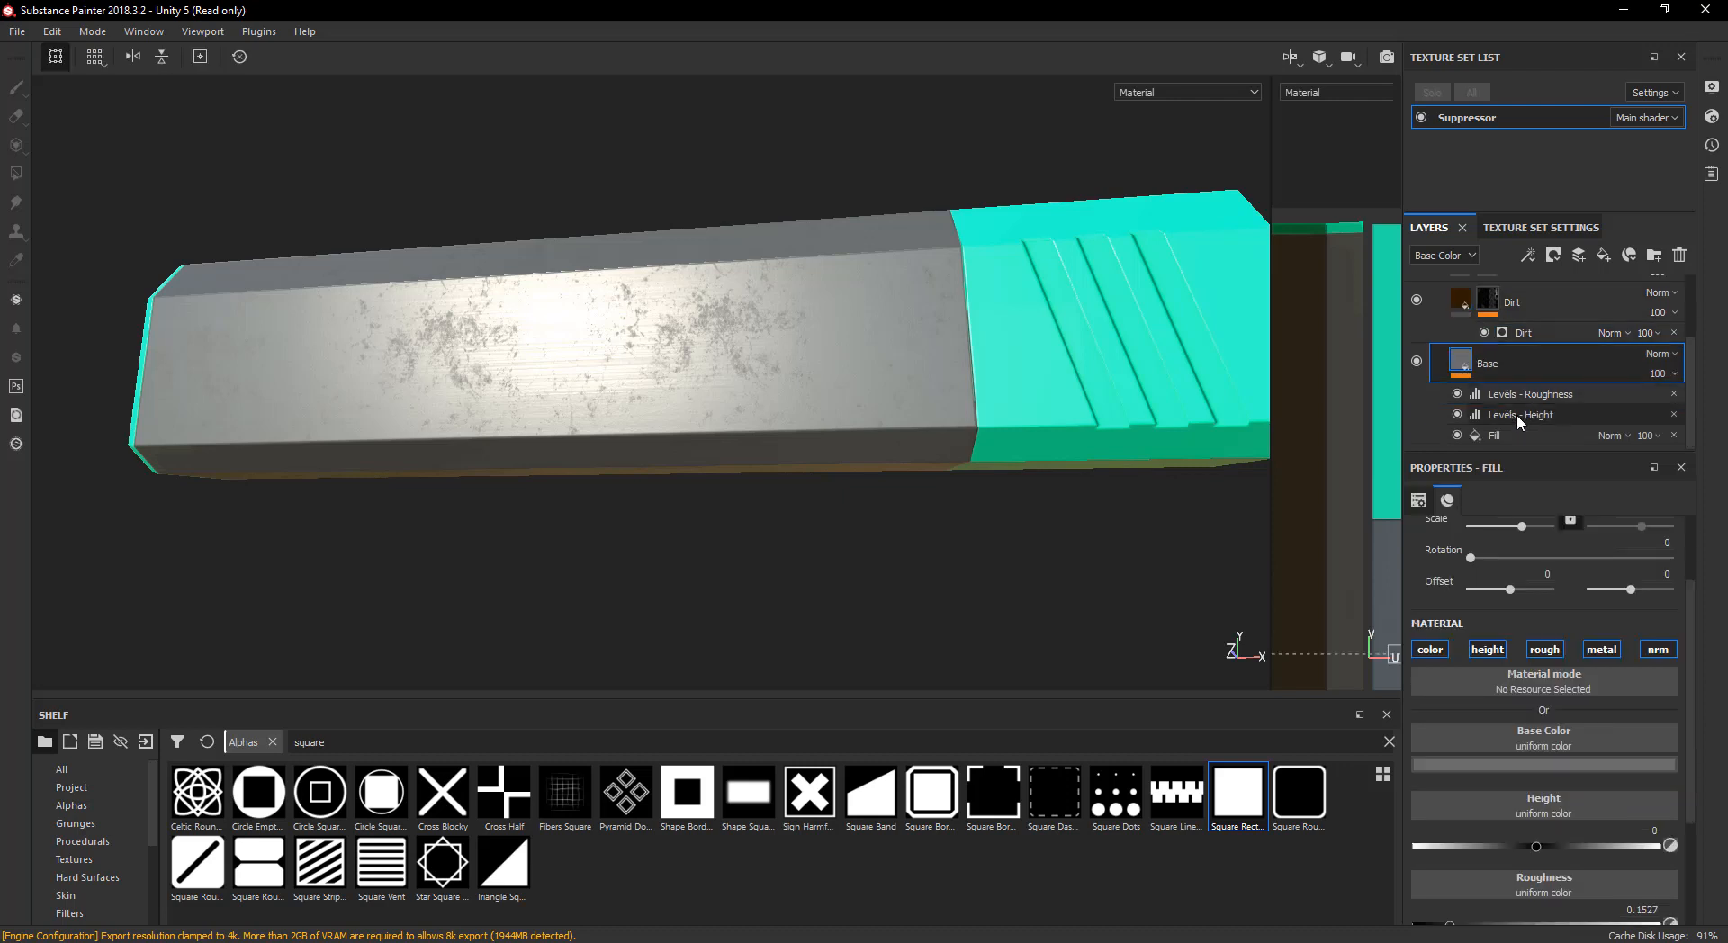
{"action": "scroll", "coordinate": [1515, 414], "scroll_direction": "up", "scroll_amount": 1}
{"action": "left_click", "coordinate": [1463, 354]}
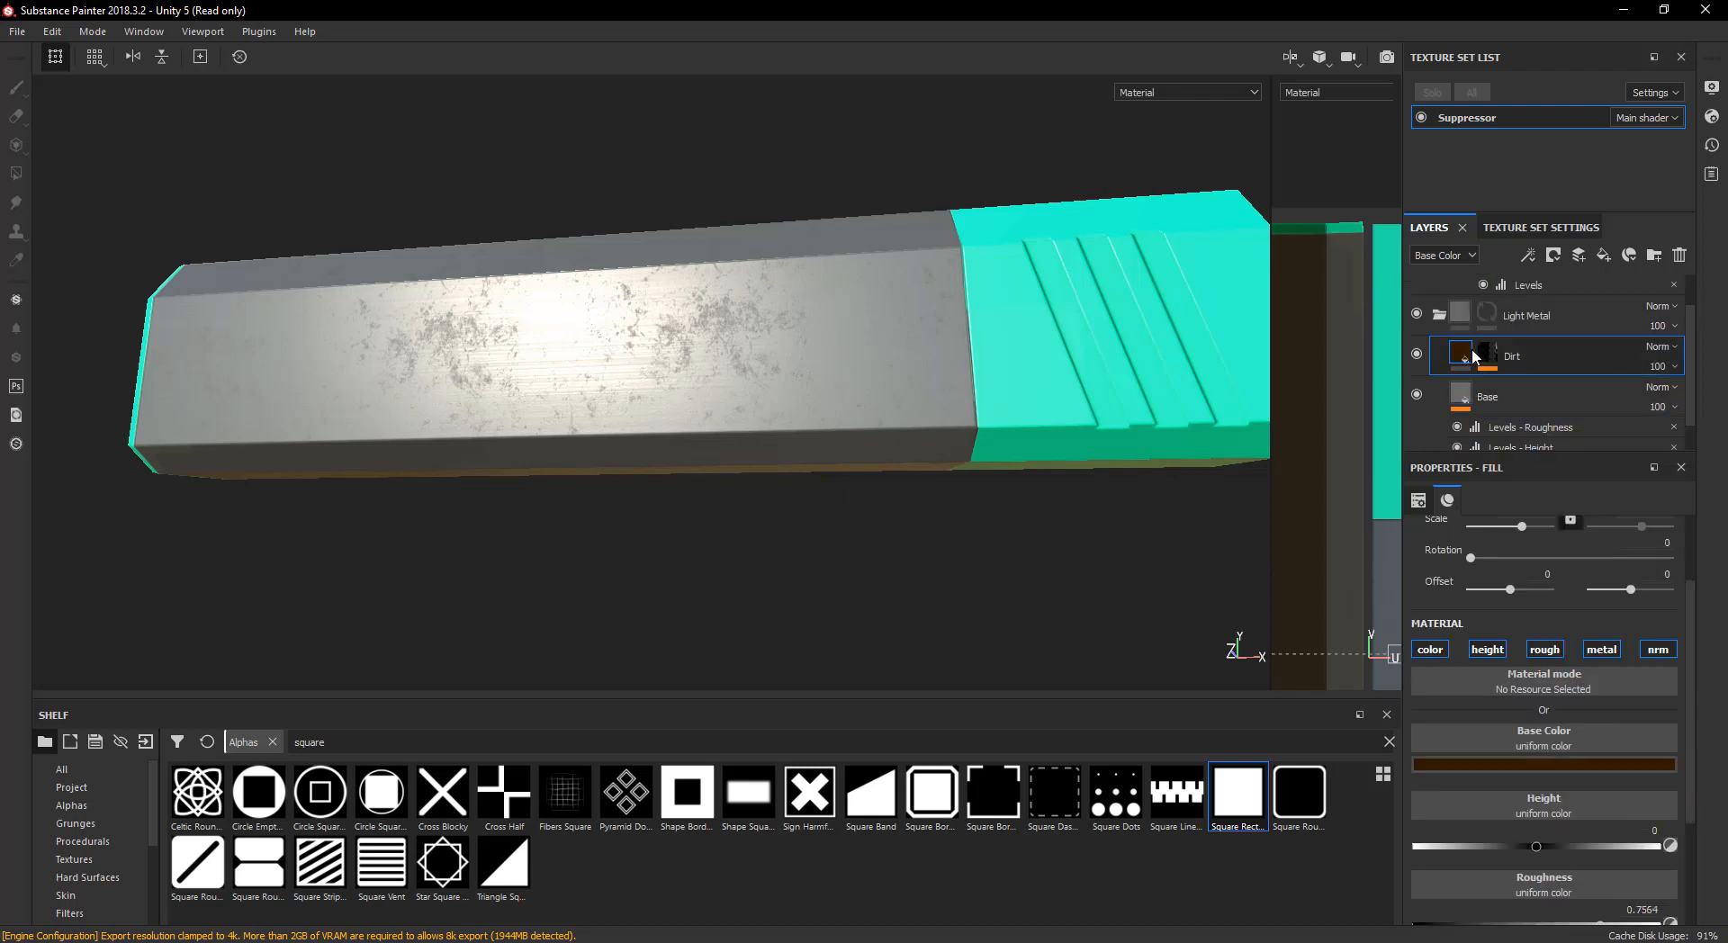
{"action": "left_click", "coordinate": [1605, 257]}
- Disable the color, roughness, metallic and normal channels of the new fill layer, leaving only height enabled
{"action": "left_click", "coordinate": [1431, 649]}
{"action": "left_click", "coordinate": [1545, 650]}
{"action": "left_click", "coordinate": [1611, 651]}
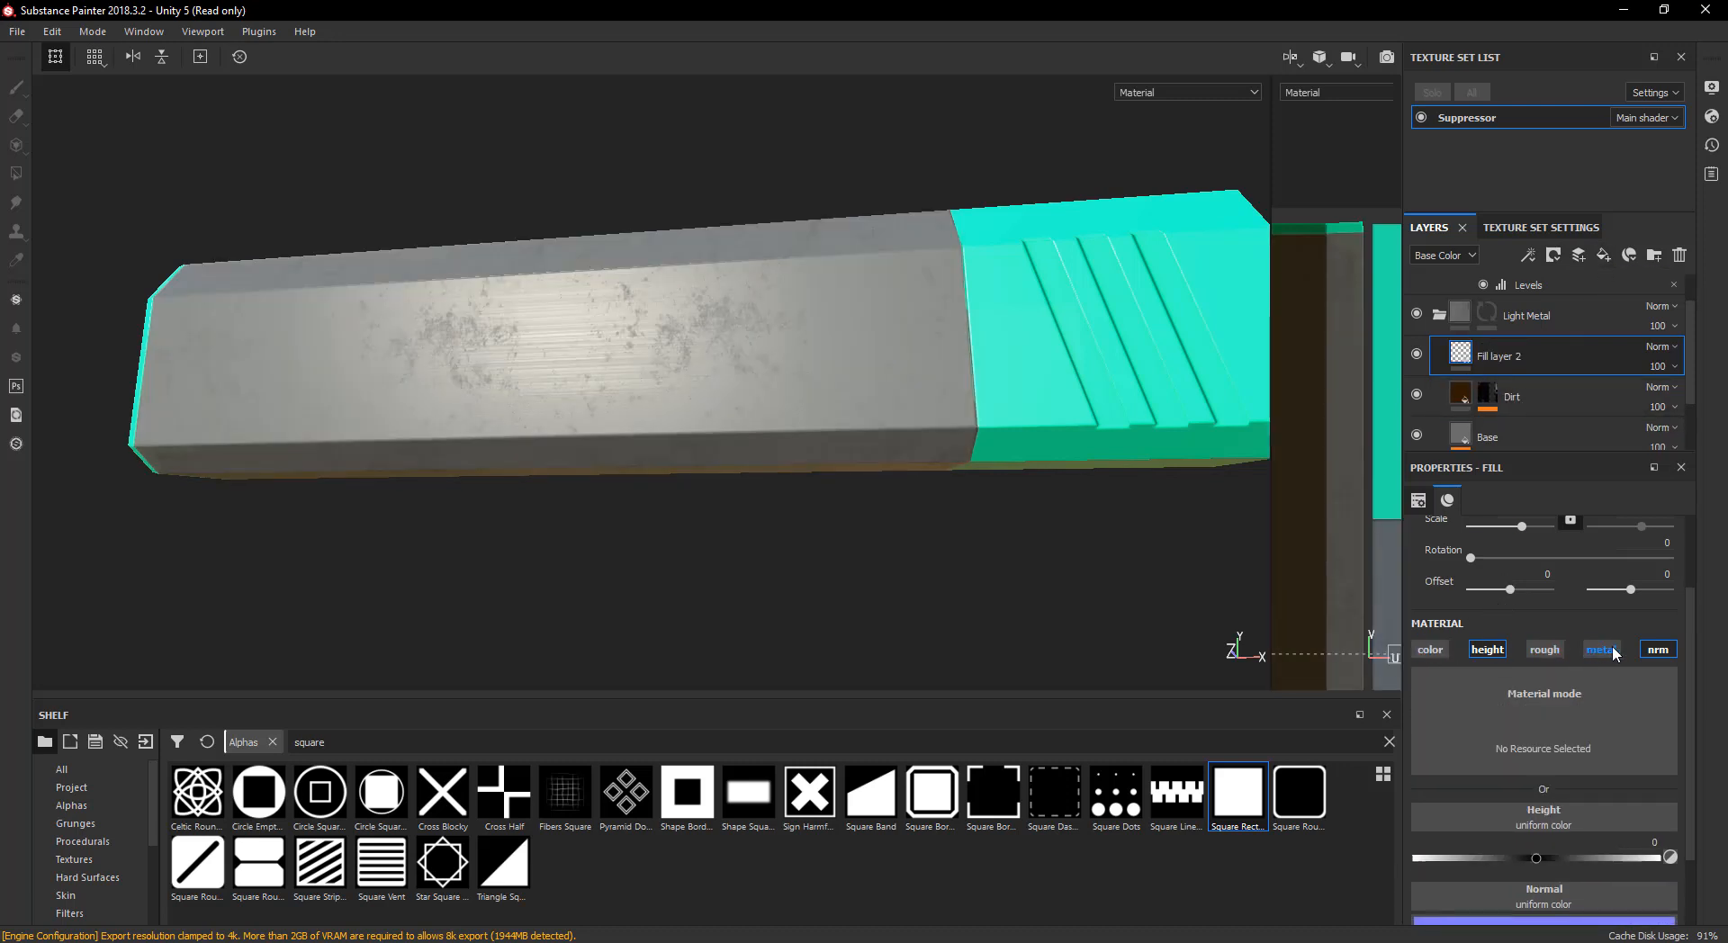
{"action": "left_click", "coordinate": [1658, 650]}
{"action": "left_click_drag", "start_coordinate": [769, 426], "coordinate": [873, 494], "text": "alt"}
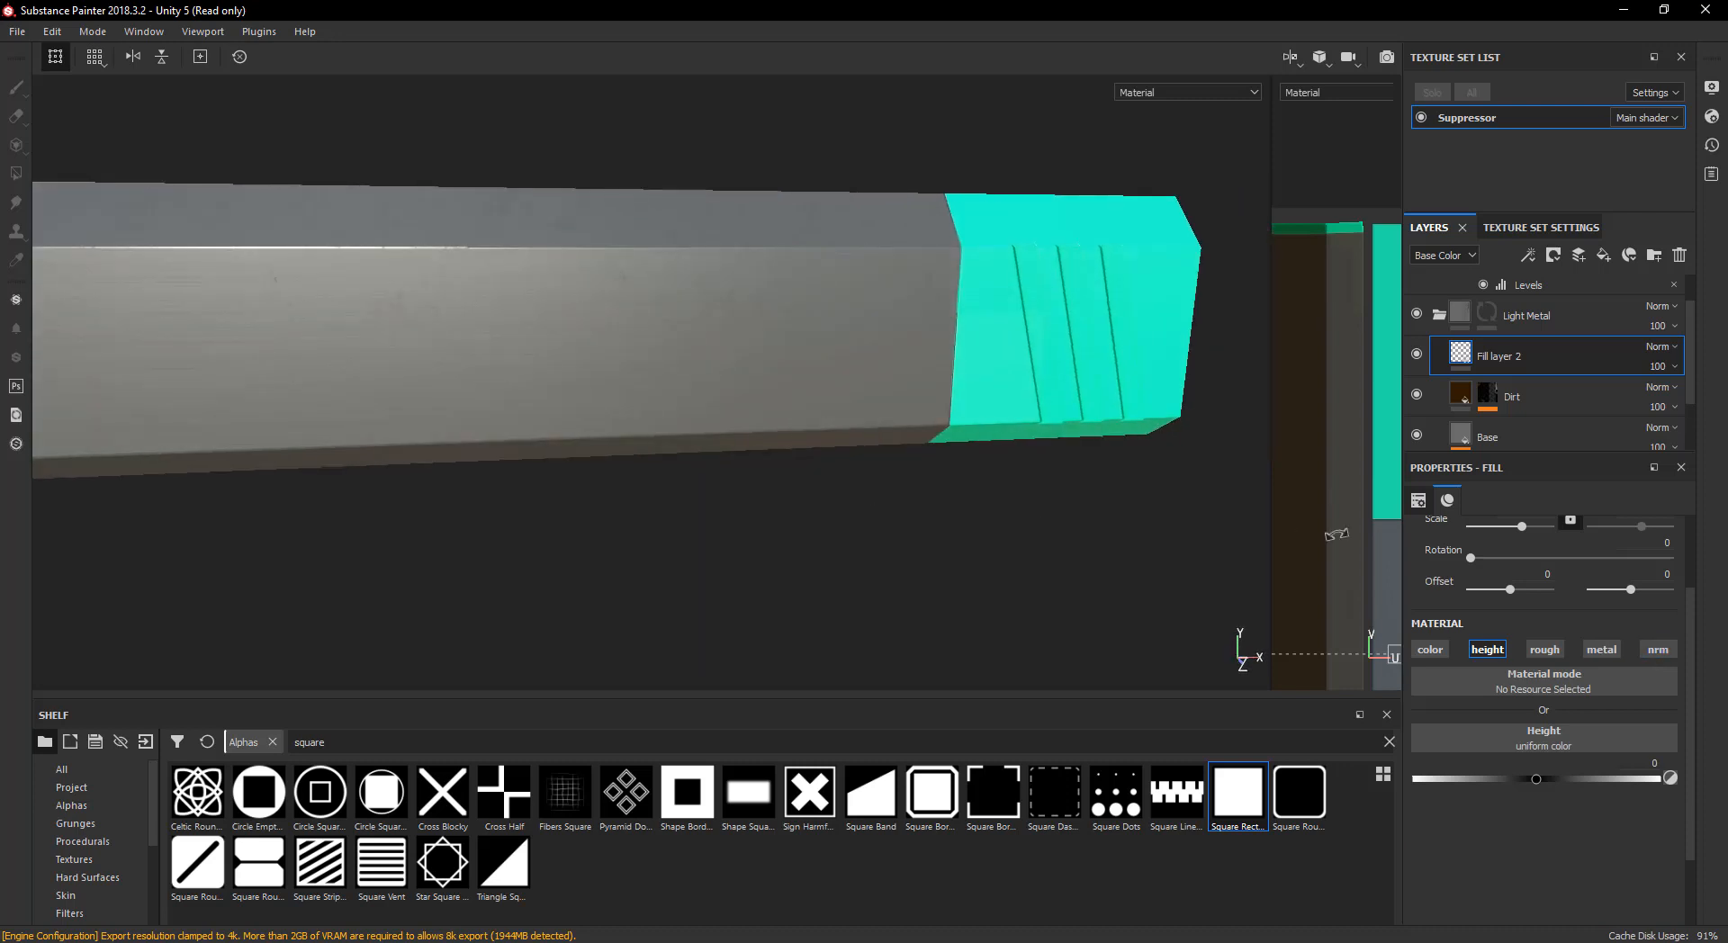
- Add a black mask to Fill layer 2 in the Light Metal folder and give the mask a fill effect
{"action": "right_click", "coordinate": [1467, 353]}
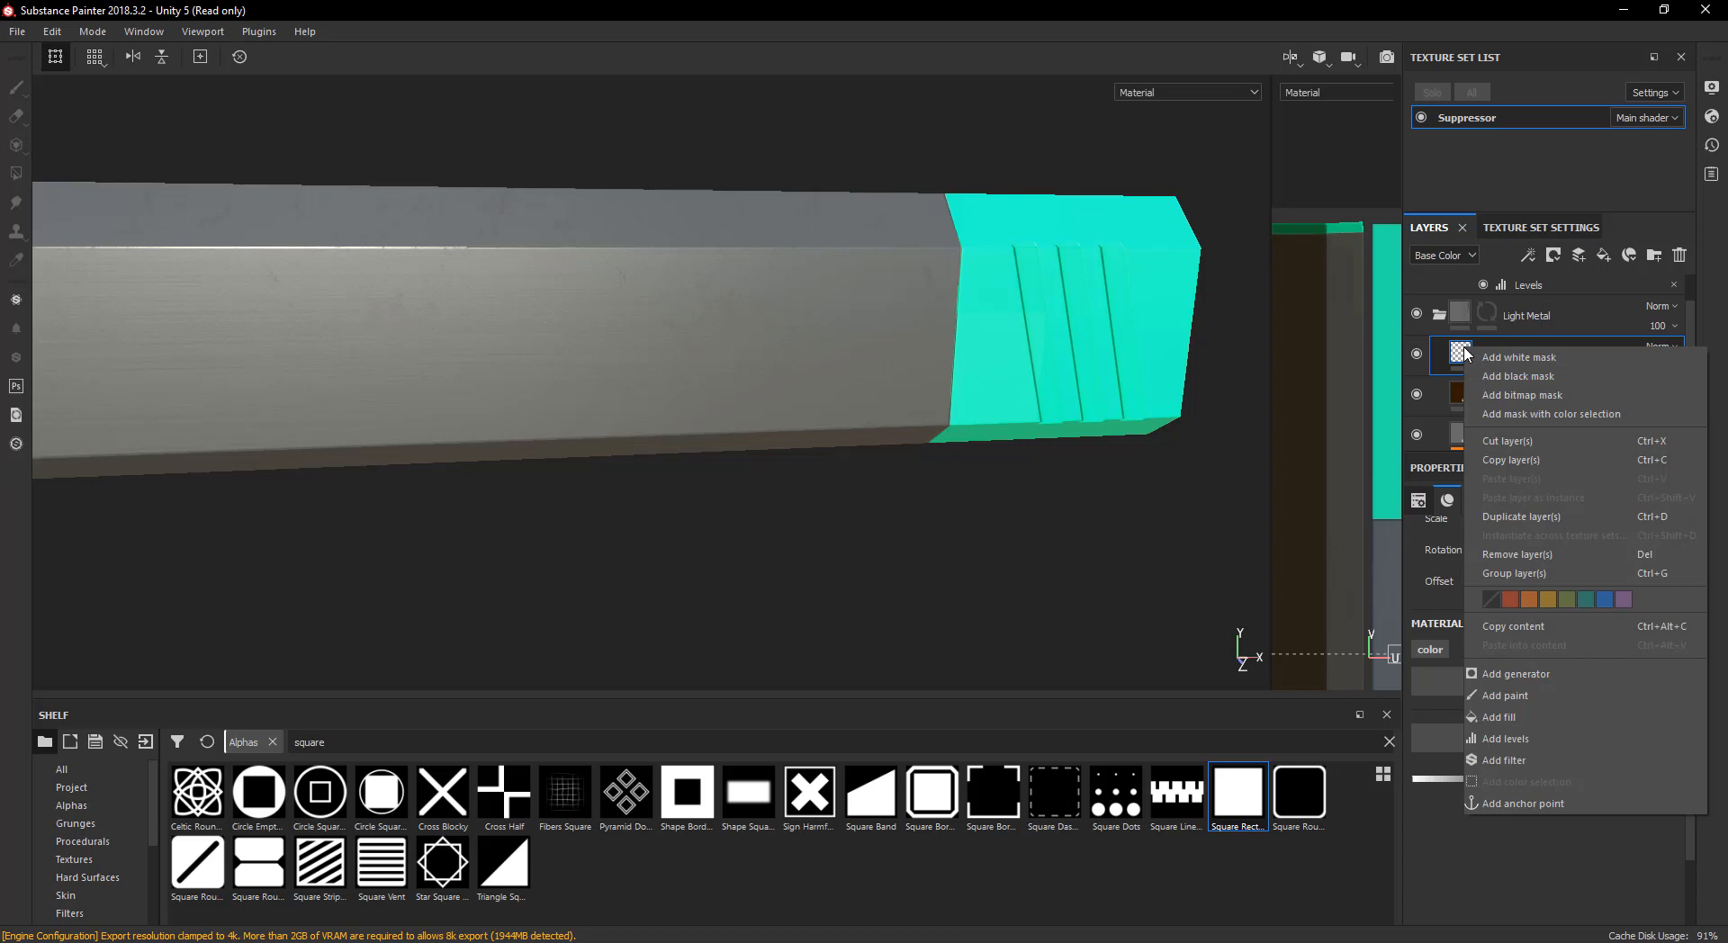
{"action": "left_click", "coordinate": [1519, 378]}
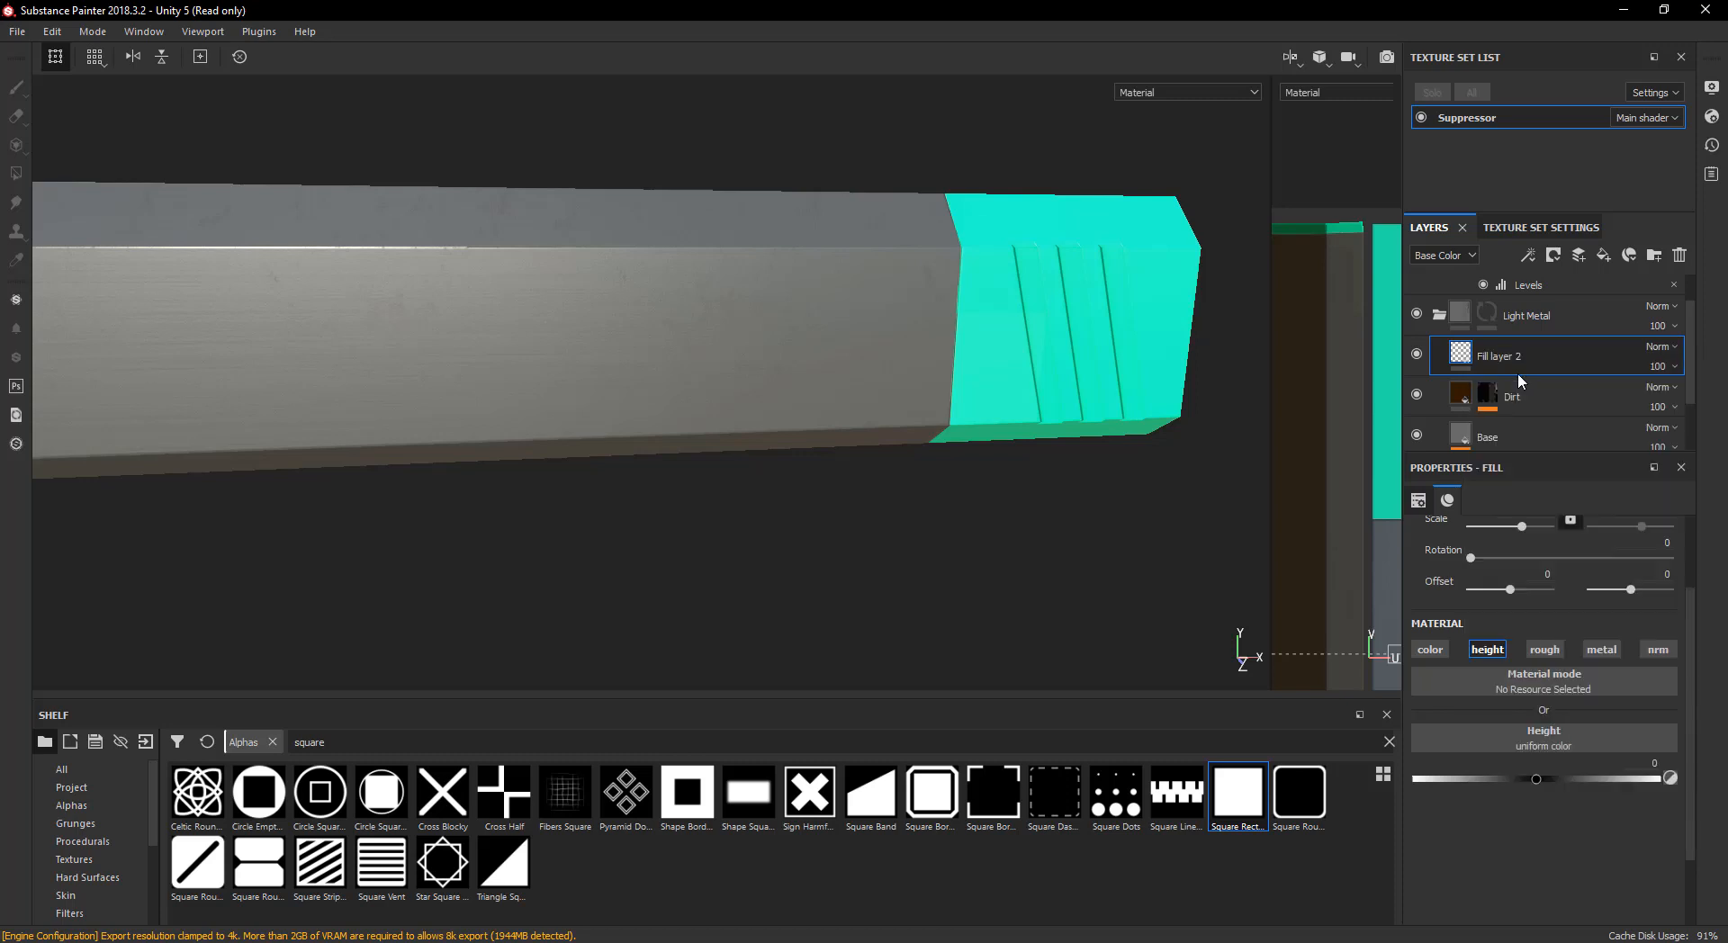
{"action": "right_click", "coordinate": [1489, 356]}
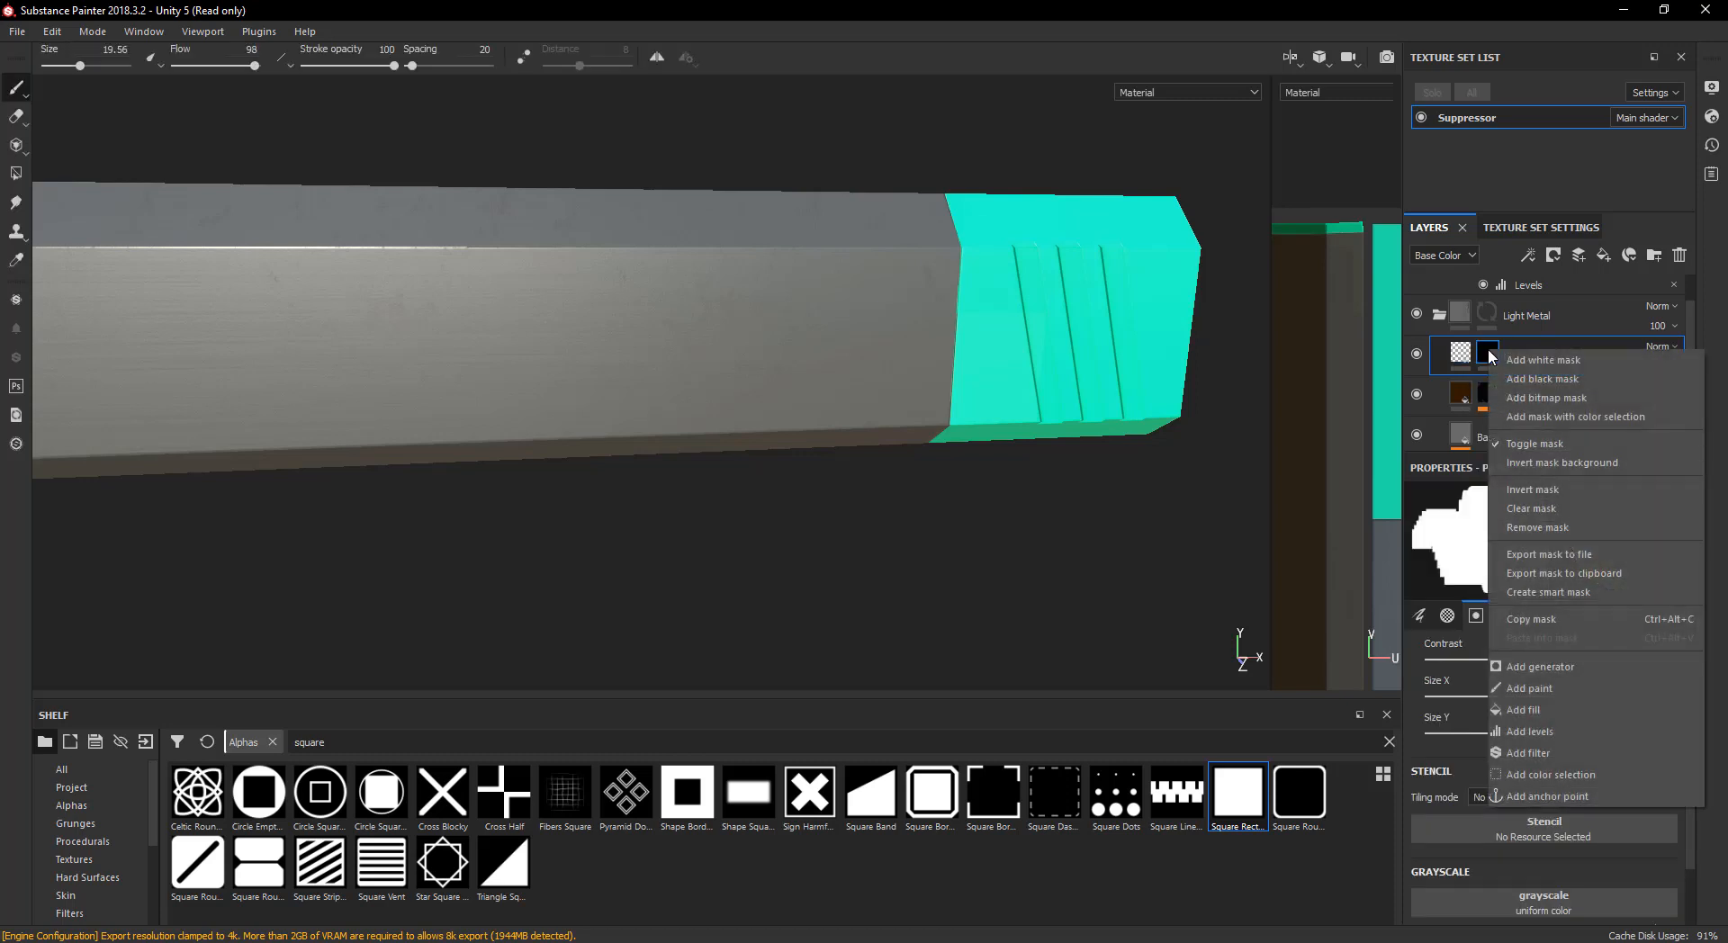
{"action": "left_click", "coordinate": [1558, 709]}
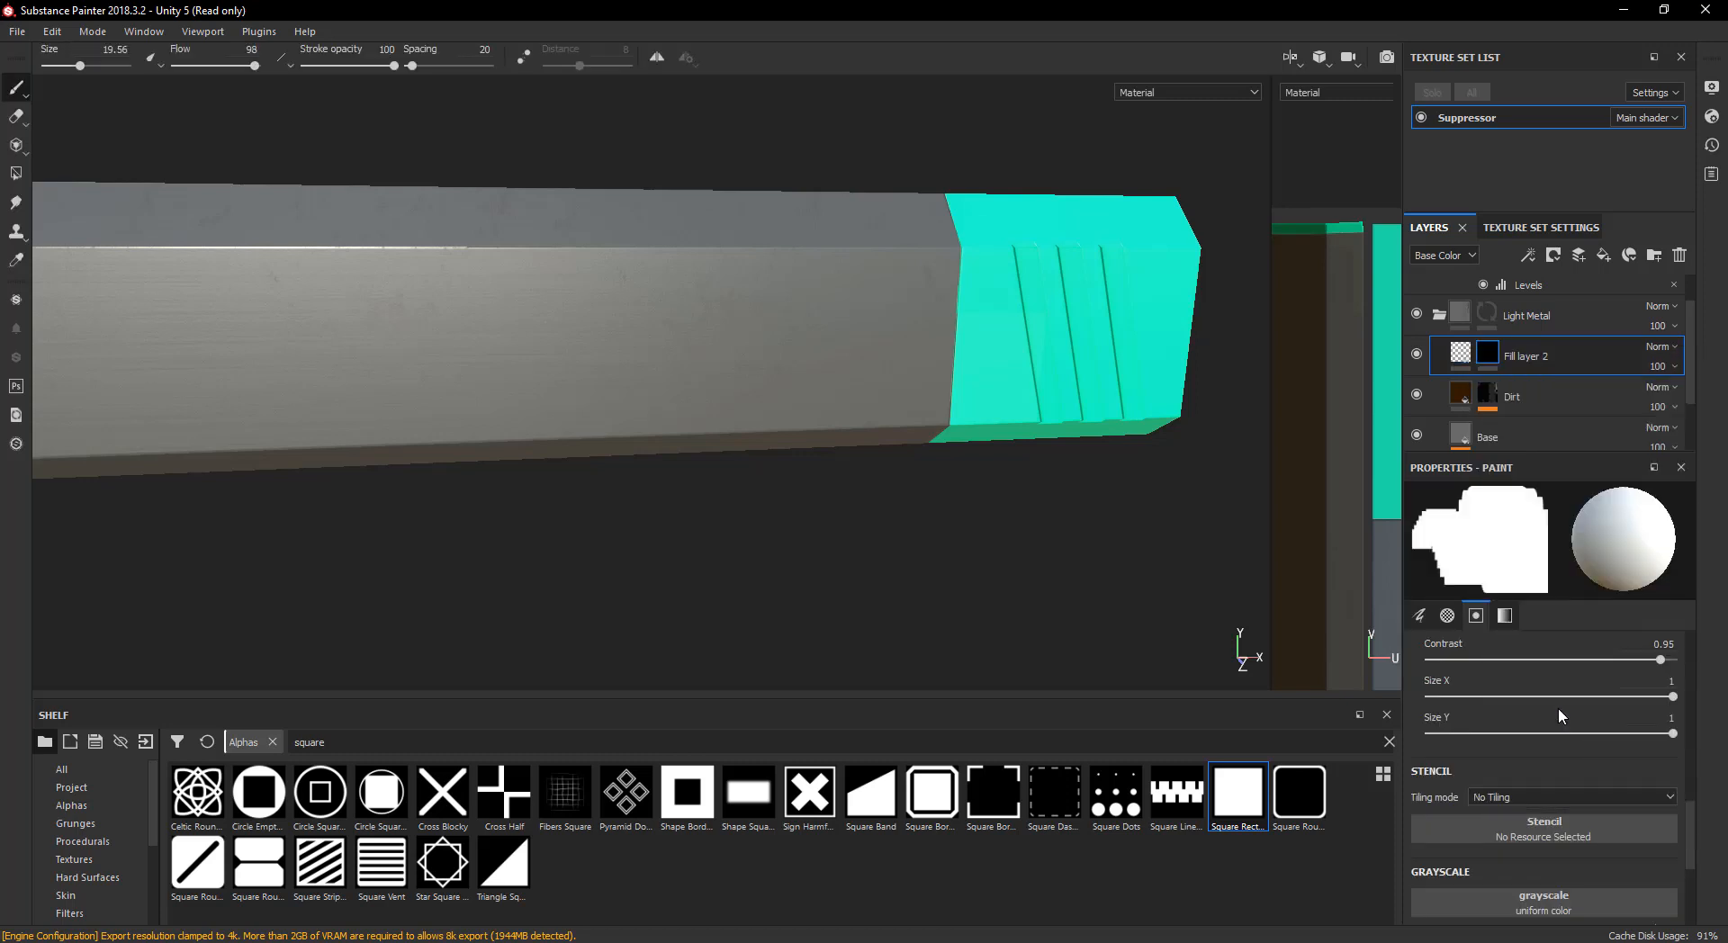
- Search the grayscale resources for "scrat" and assign Grunge Scratches Rough to the mask's fill
{"action": "left_click", "coordinate": [1533, 662]}
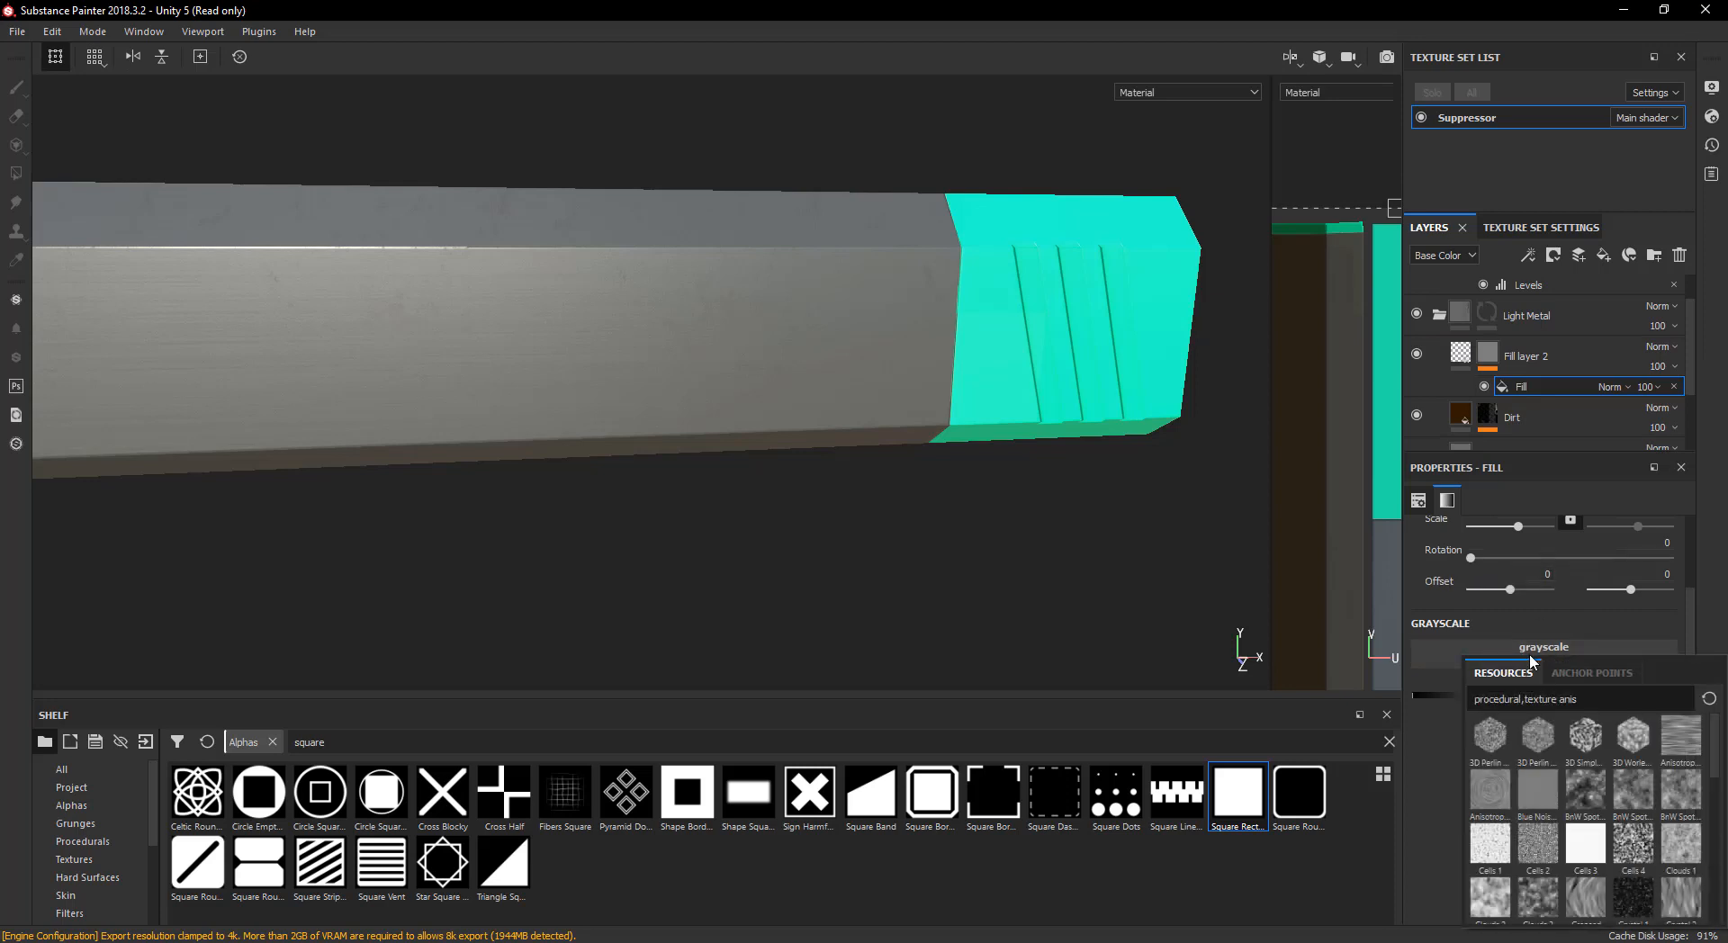
{"action": "key", "text": "BackSpace"}
{"action": "key", "text": "BackSpace"}
{"action": "key", "text": "BackSpace"}
{"action": "key", "text": "BackSpace"}
{"action": "type", "text": "scrat"}
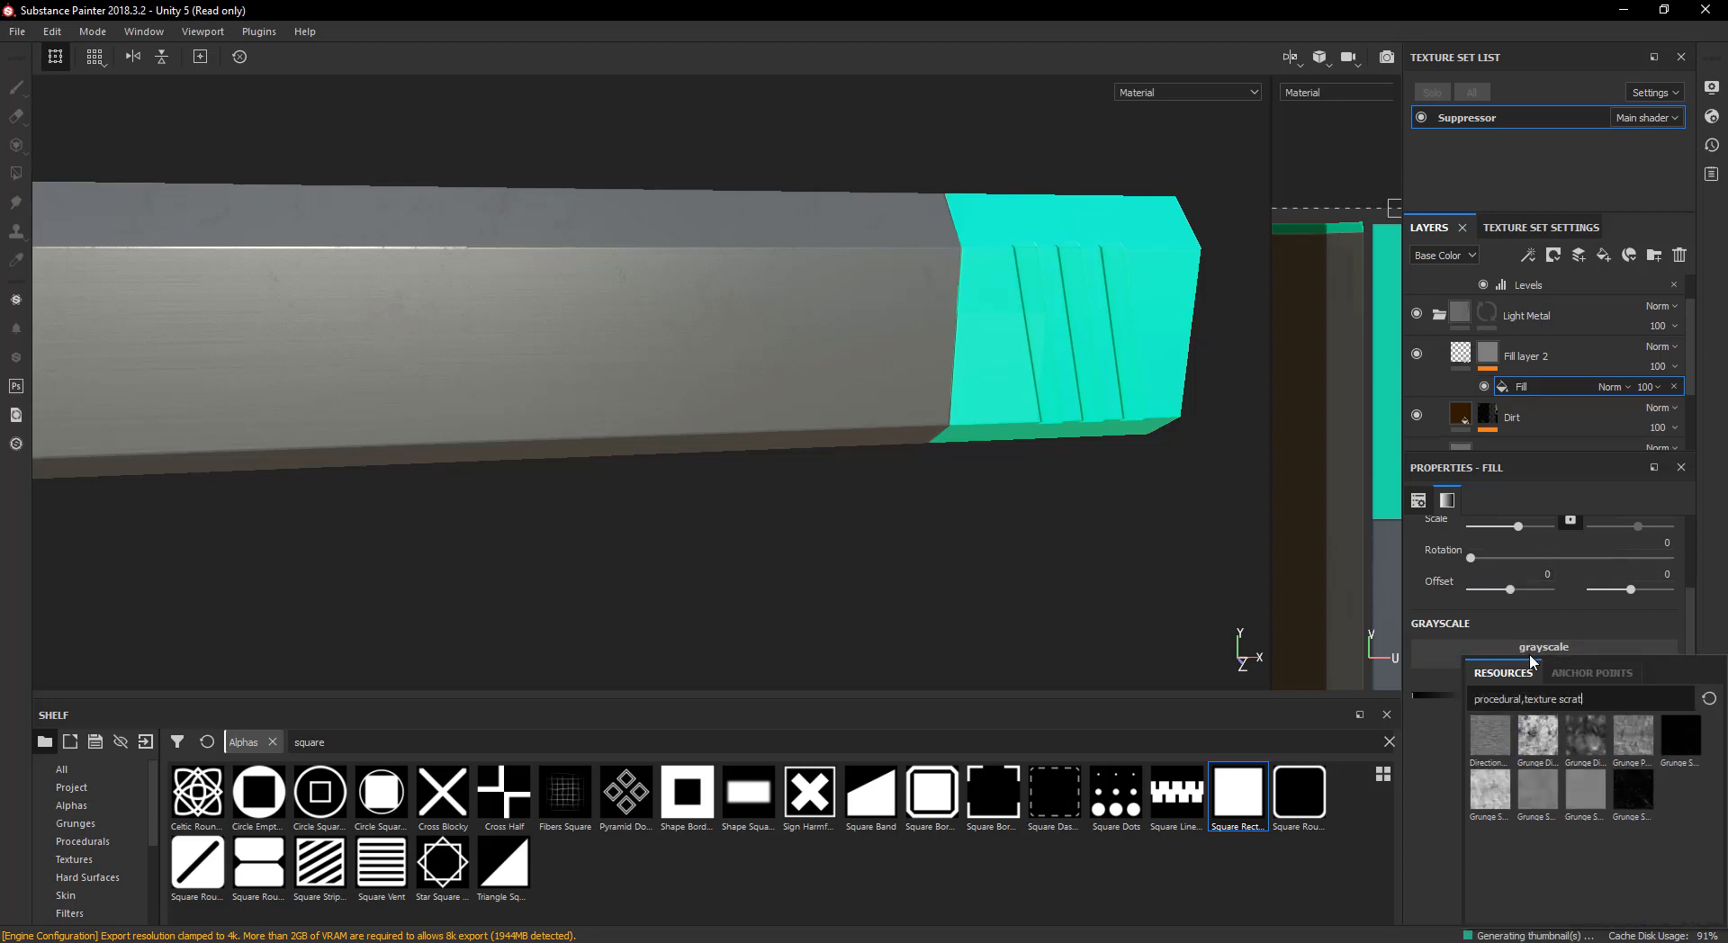
{"action": "left_click", "coordinate": [1637, 801]}
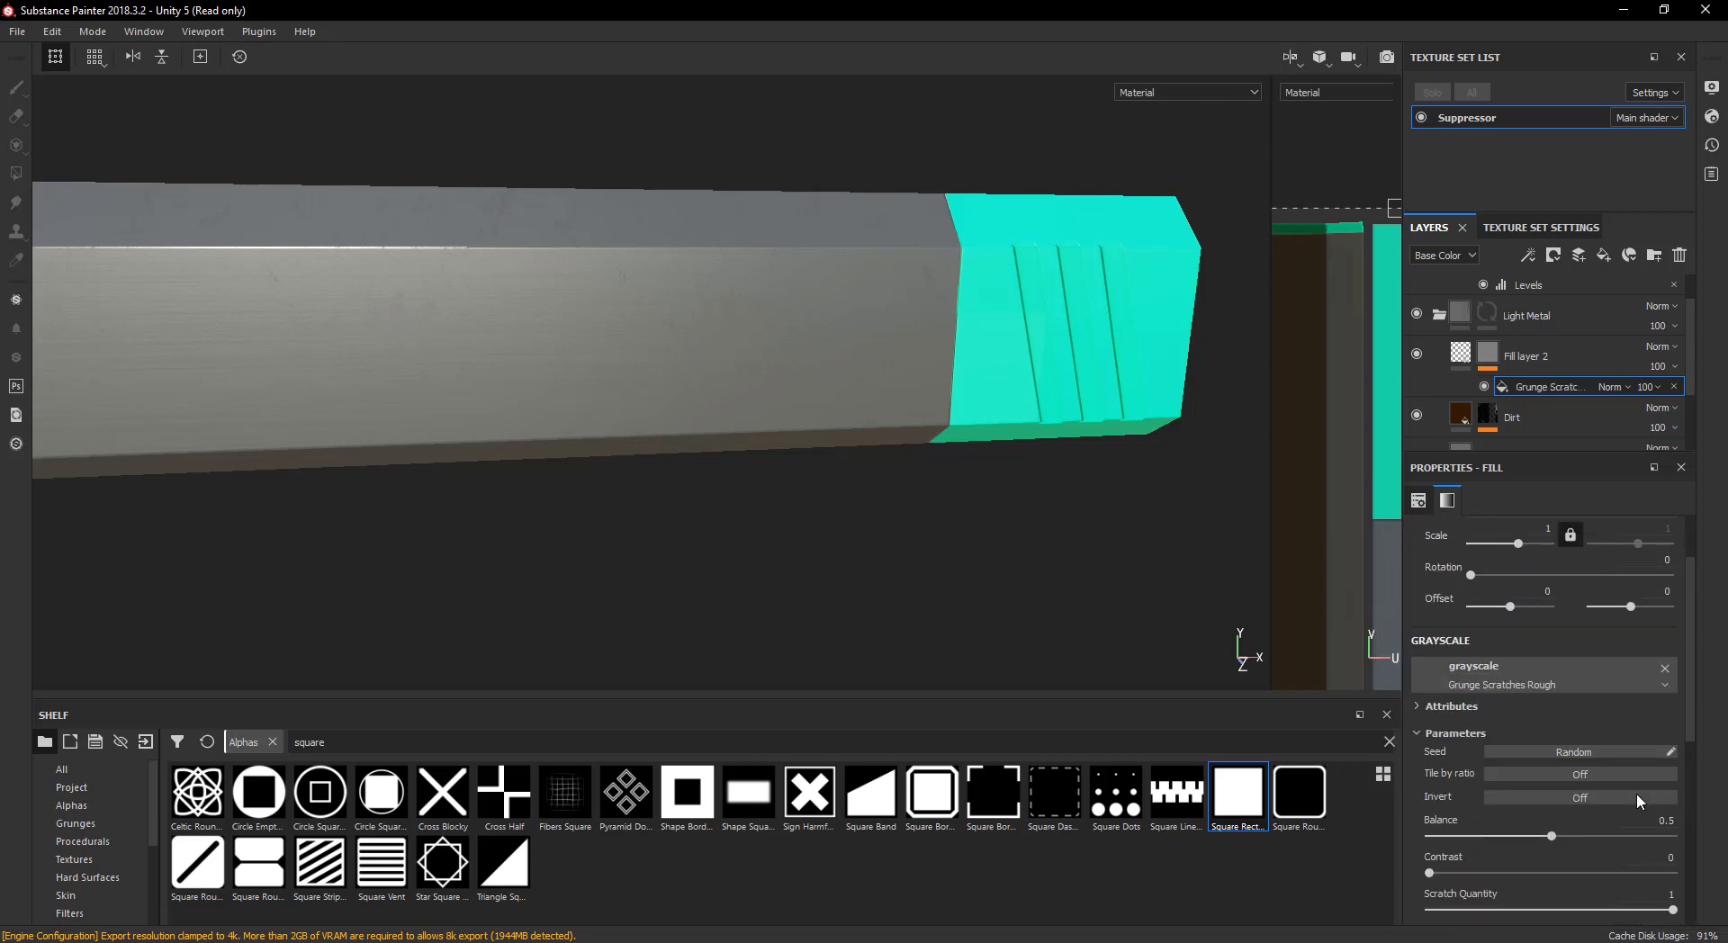
- Set Fill layer 2's height to -0.0473 so the scratches are engraved into the metal body
{"action": "middle_click_drag", "start_coordinate": [713, 460], "coordinate": [803, 497], "text": "alt"}
{"action": "left_click", "coordinate": [1464, 355]}
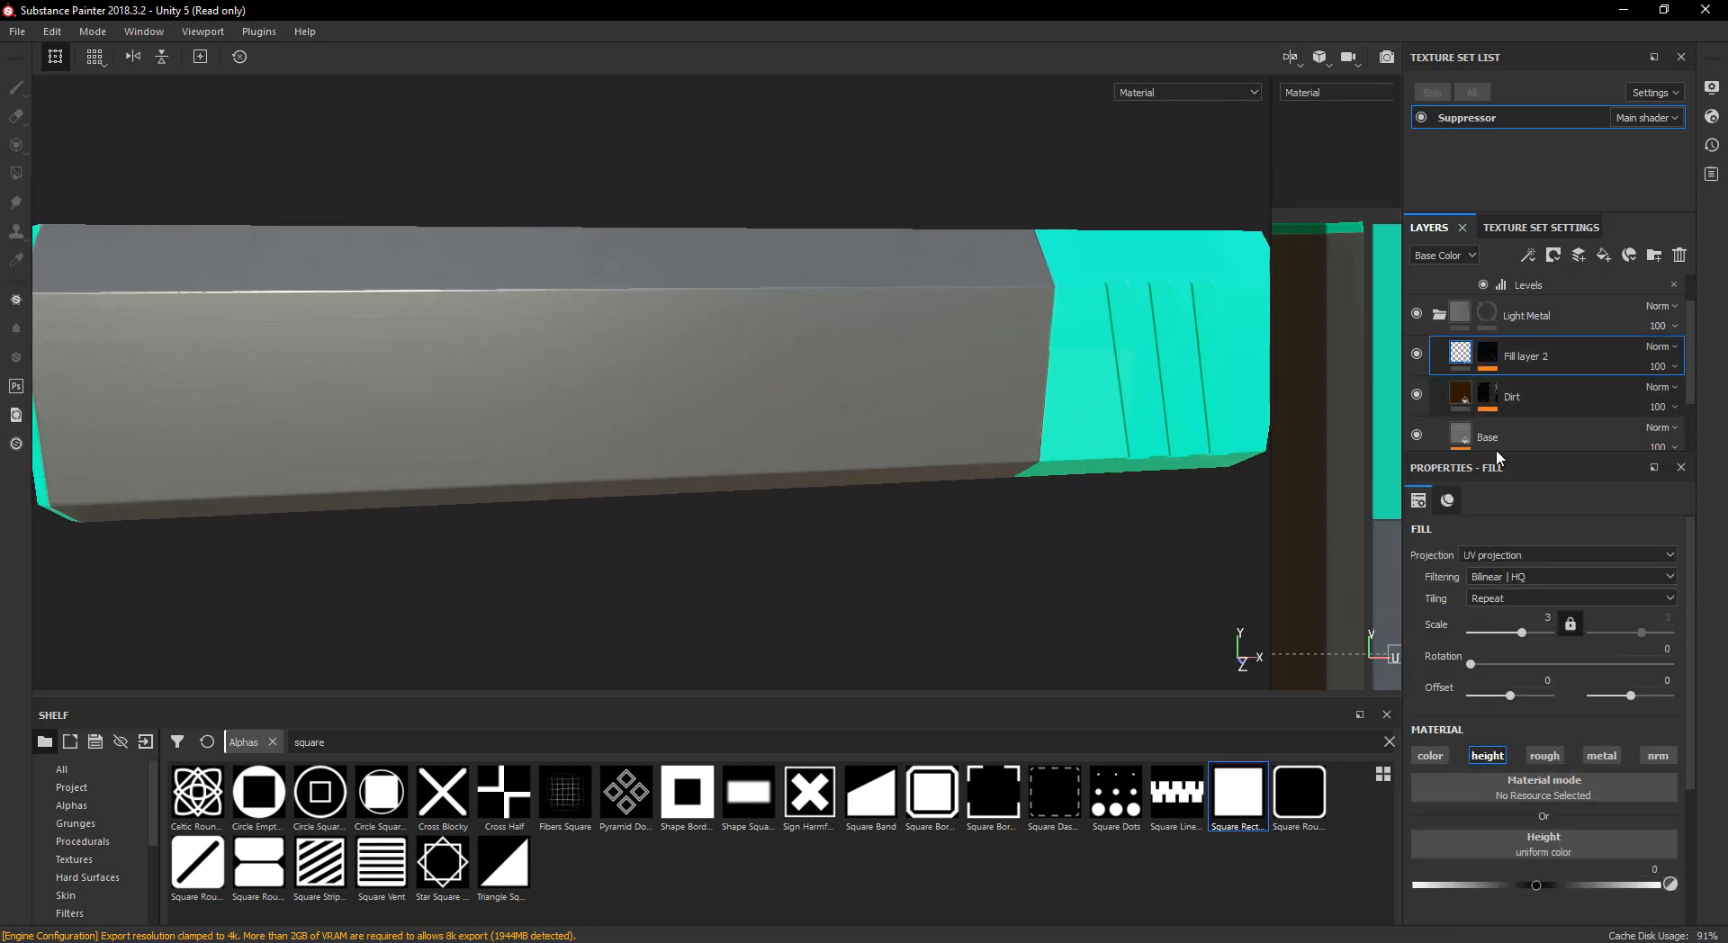
{"action": "left_click_drag", "start_coordinate": [1534, 887], "coordinate": [1529, 886]}
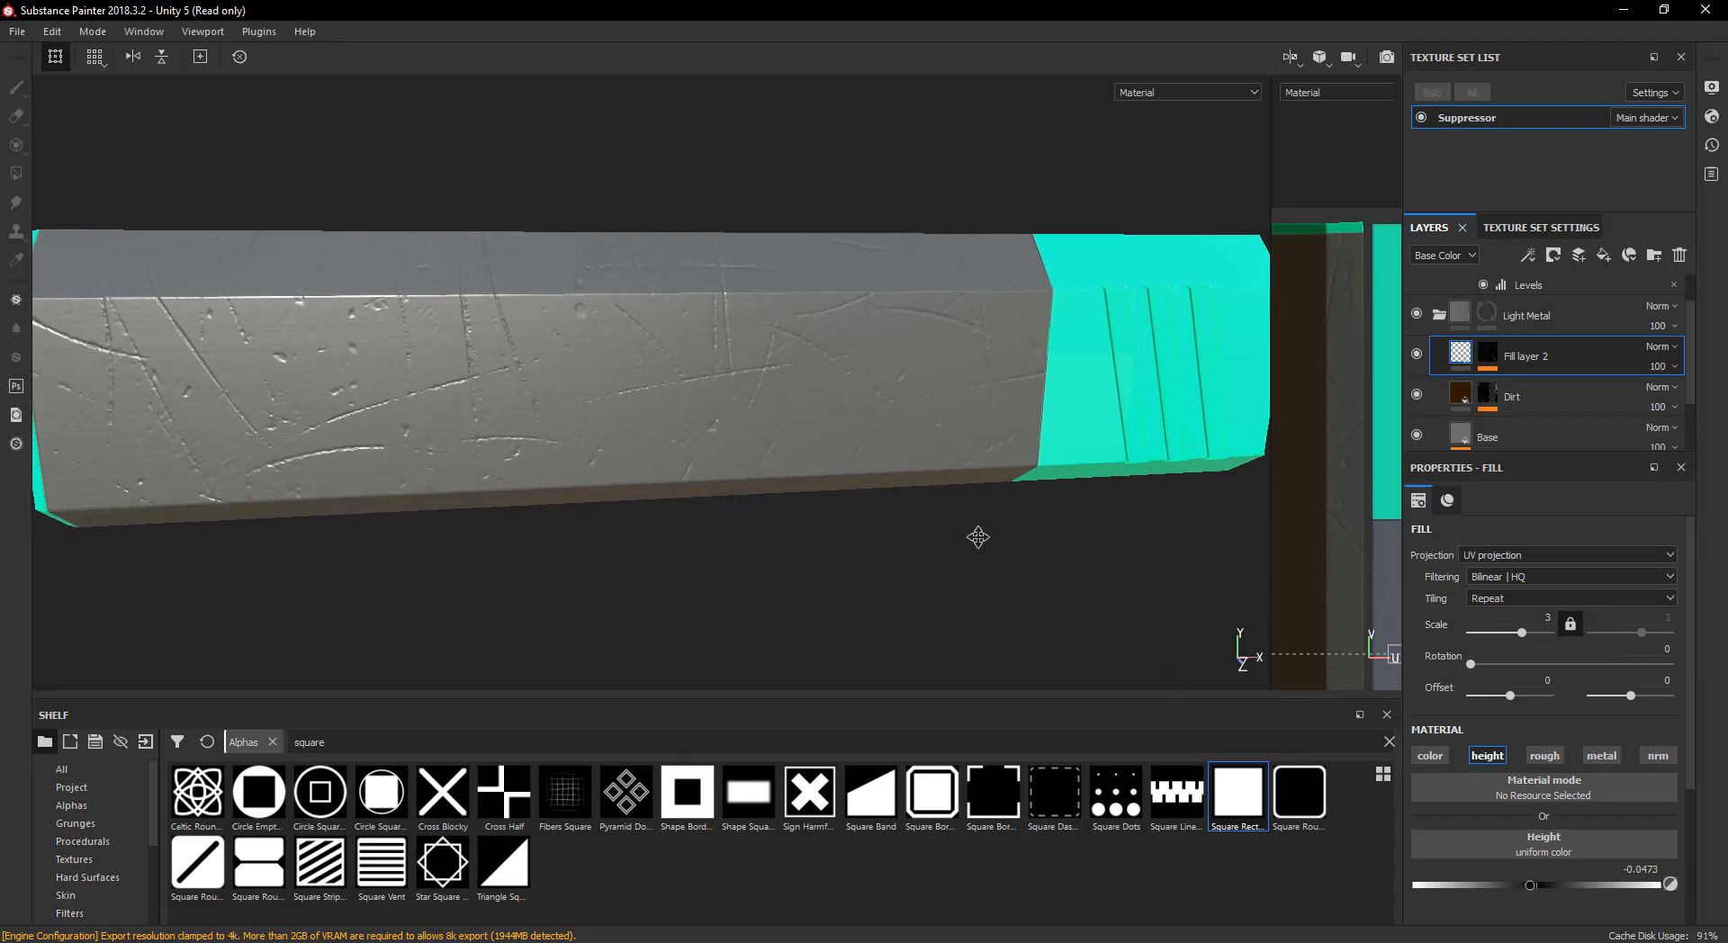
- Examine the size and depth of the engraved scratches along the suppressor body from several angles
{"action": "left_click_drag", "start_coordinate": [976, 533], "coordinate": [822, 414], "text": "alt"}
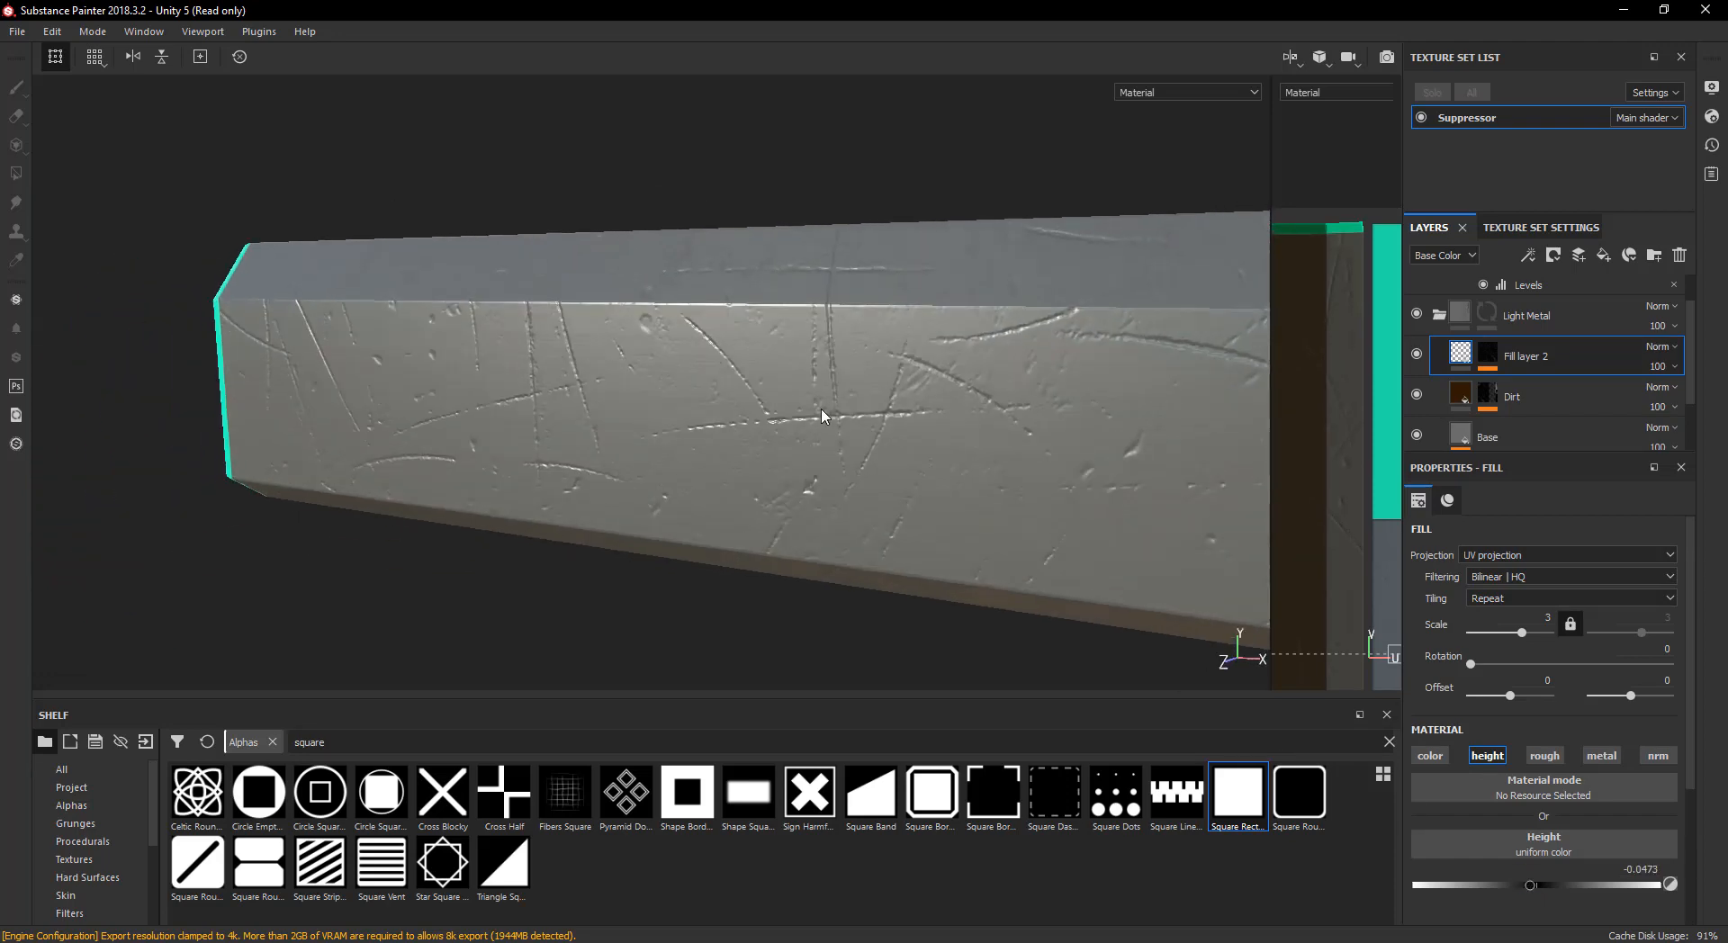
{"action": "scroll", "coordinate": [822, 414], "scroll_direction": "up", "scroll_amount": 3}
{"action": "middle_click_drag", "start_coordinate": [821, 413], "coordinate": [645, 486], "text": "alt"}
{"action": "left_click_drag", "start_coordinate": [645, 486], "coordinate": [851, 446], "text": "alt"}
{"action": "scroll", "coordinate": [756, 471], "scroll_direction": "down", "scroll_amount": 3}
{"action": "middle_click_drag", "start_coordinate": [851, 446], "coordinate": [810, 517], "text": "alt"}
{"action": "scroll", "coordinate": [720, 477], "scroll_direction": "up", "scroll_amount": 3}
{"action": "left_click_drag", "start_coordinate": [677, 459], "coordinate": [900, 478], "text": "alt"}
- Set the Scratch Tiling of the Grunge Scratches Rough fill in Fill layer 2's mask to 6
{"action": "left_click", "coordinate": [1486, 356]}
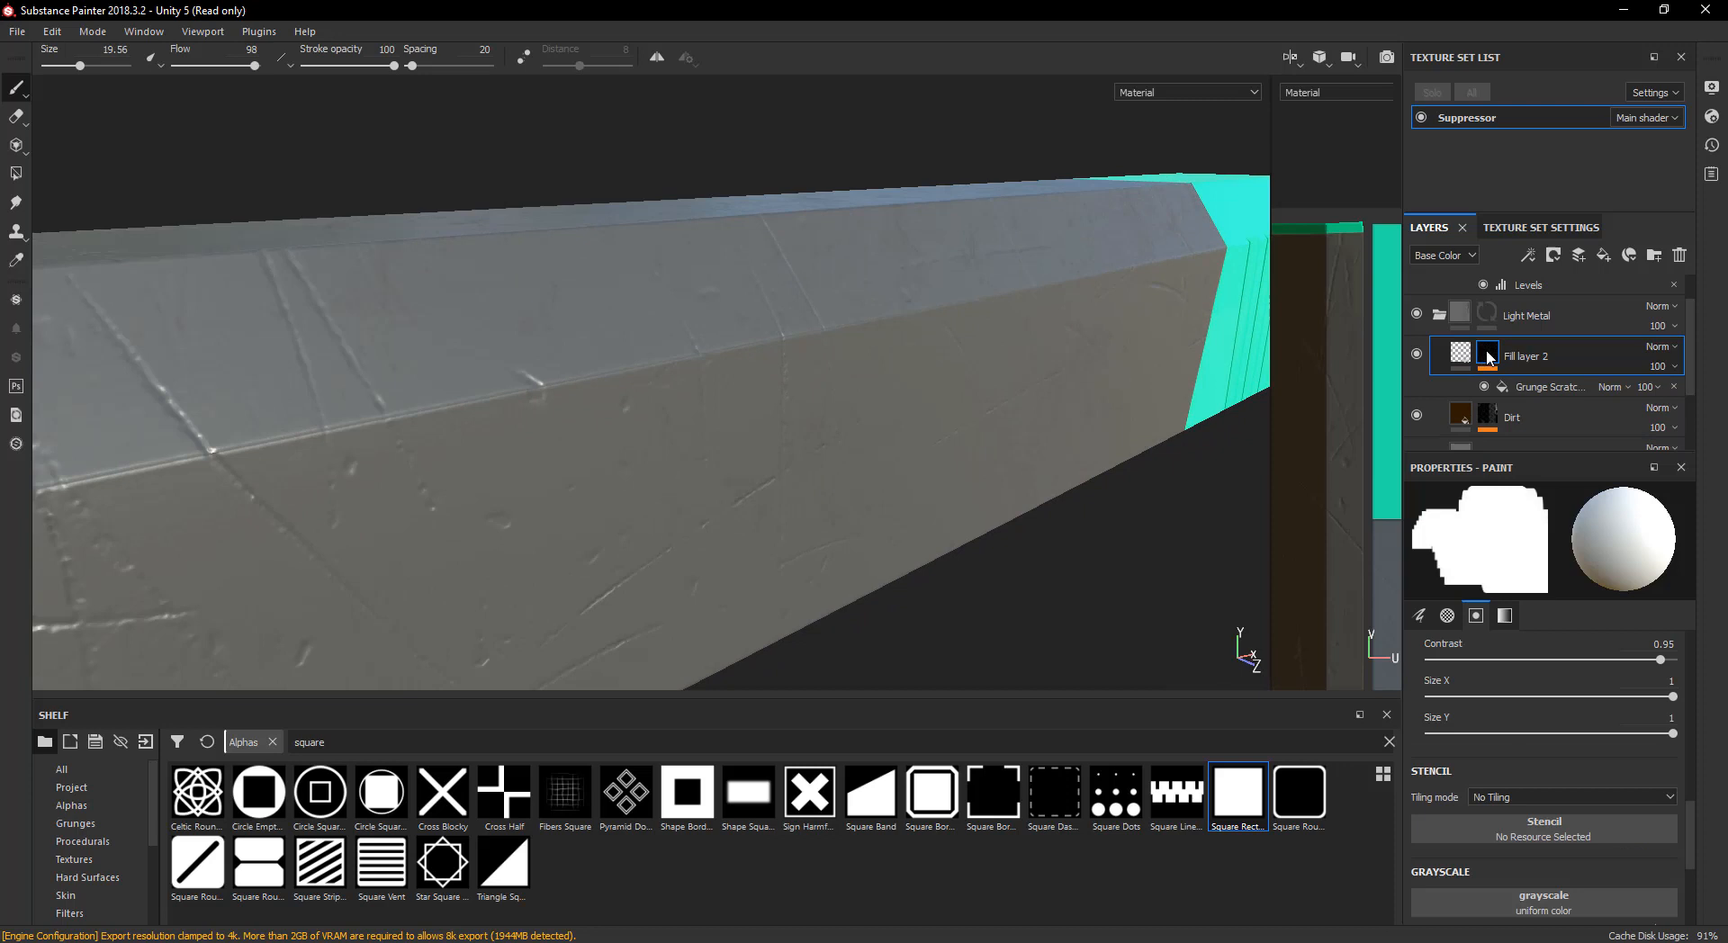
{"action": "left_click", "coordinate": [1536, 387]}
{"action": "scroll", "coordinate": [1521, 731], "scroll_direction": "down", "scroll_amount": 3}
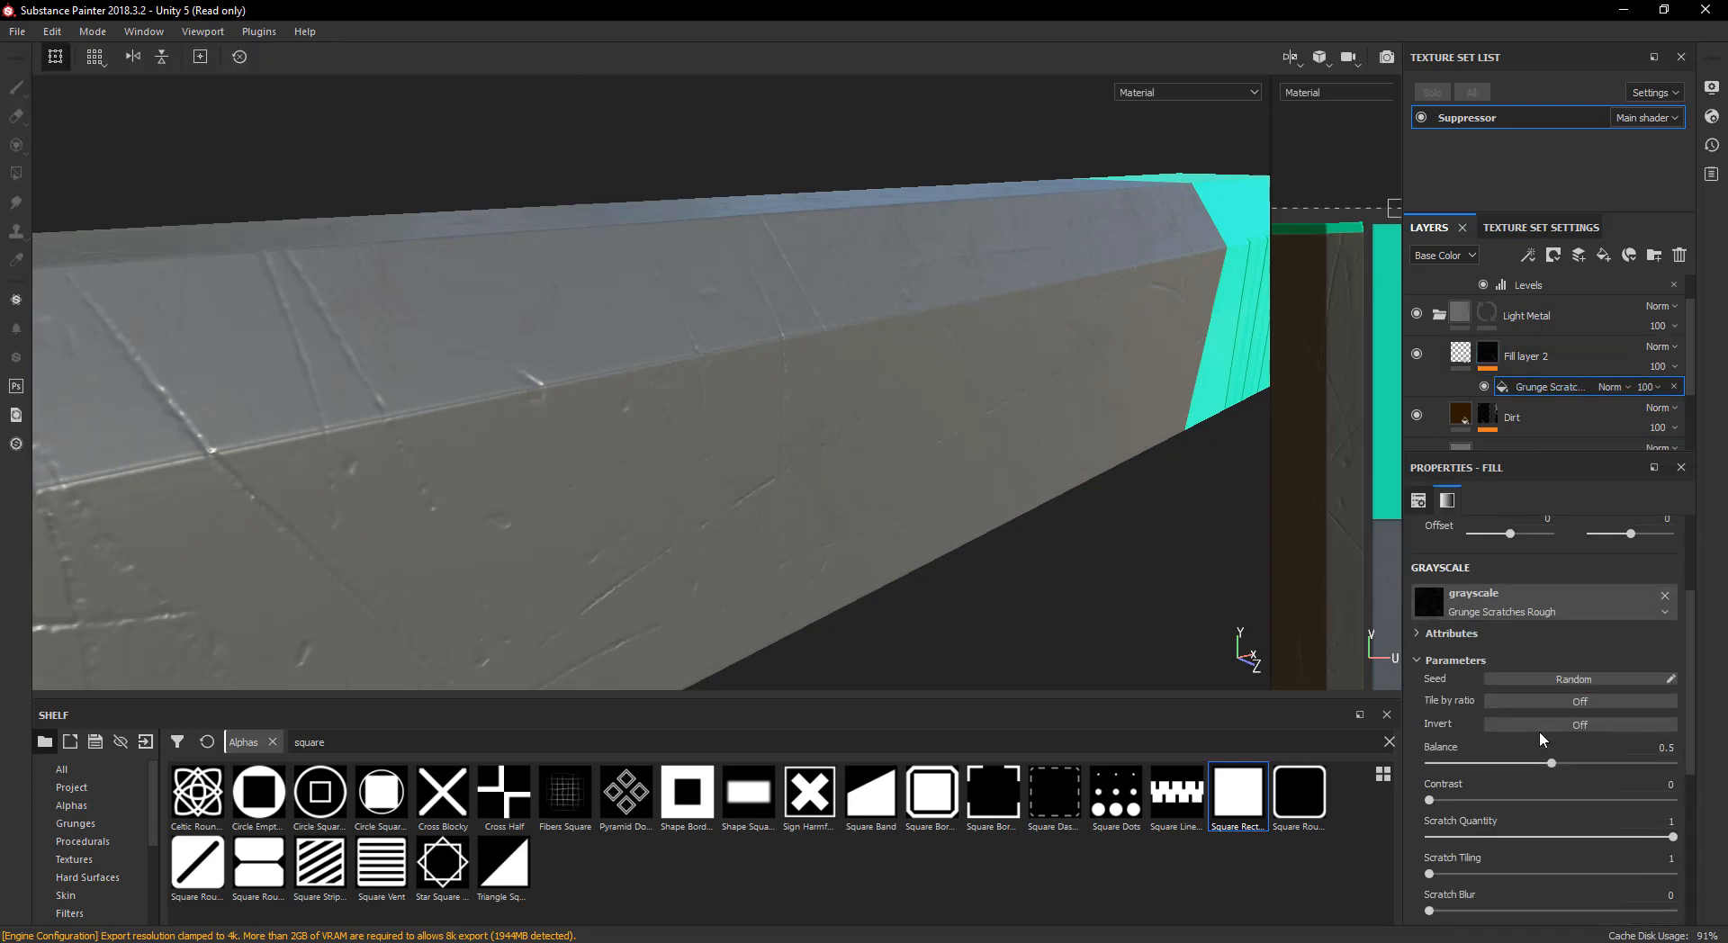
{"action": "scroll", "coordinate": [1546, 764], "scroll_direction": "down", "scroll_amount": 2}
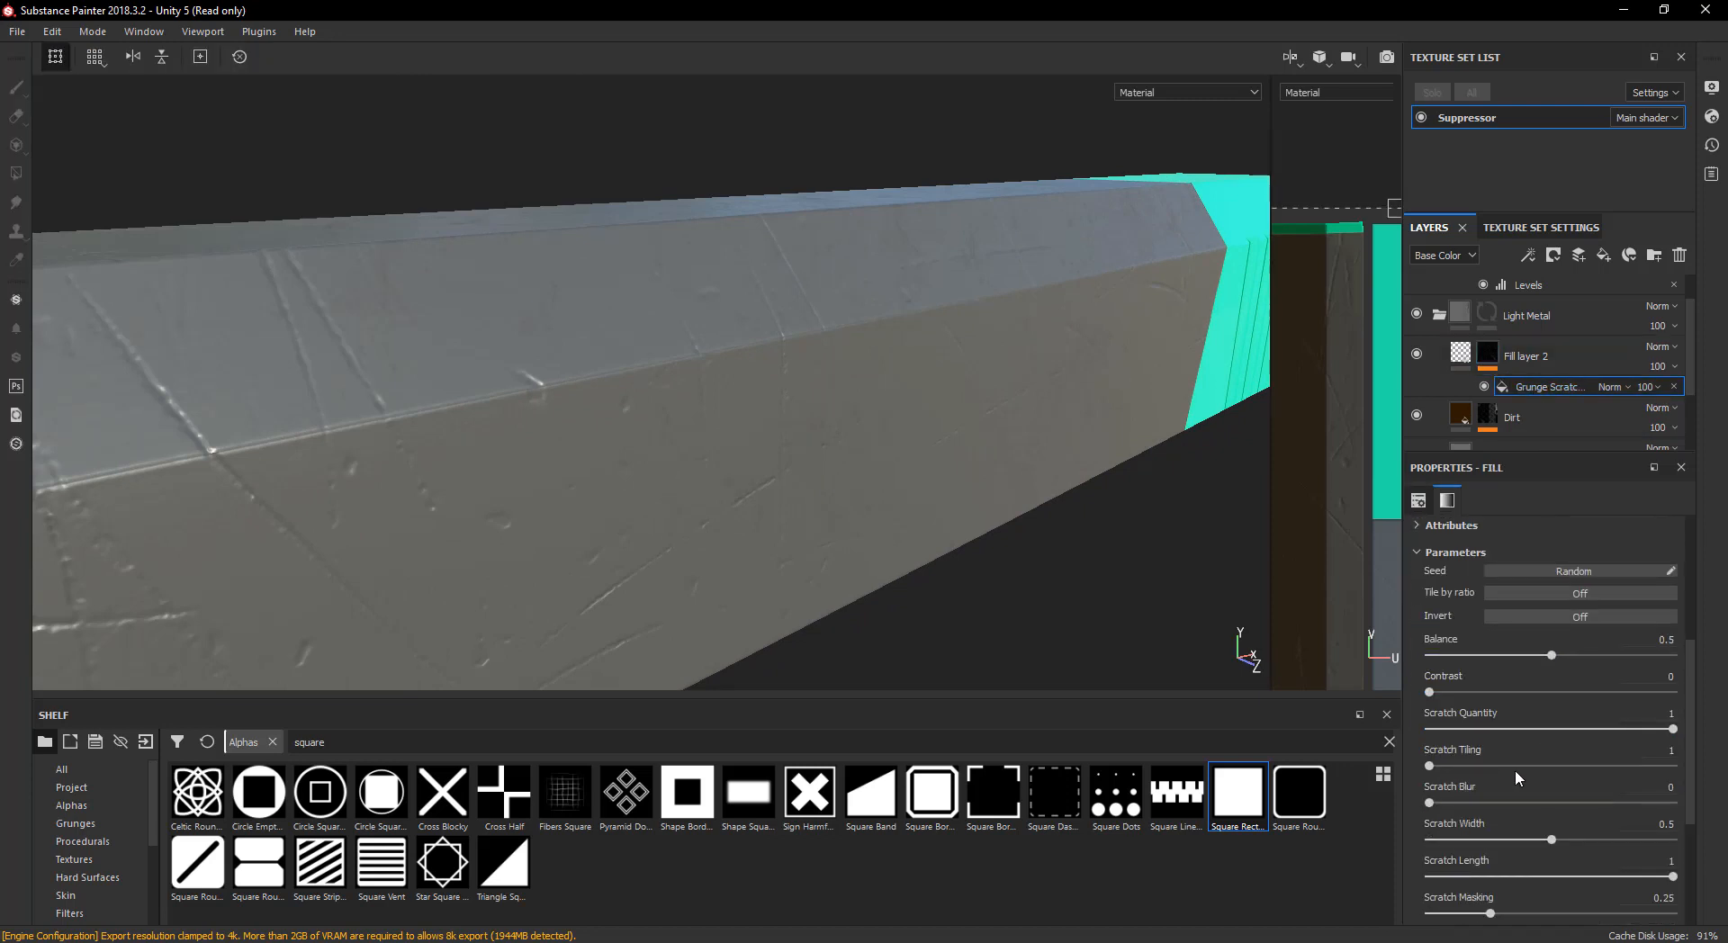
{"action": "left_click_drag", "start_coordinate": [1626, 765], "coordinate": [1676, 766]}
{"action": "scroll", "coordinate": [954, 585], "scroll_direction": "down", "scroll_amount": 3}
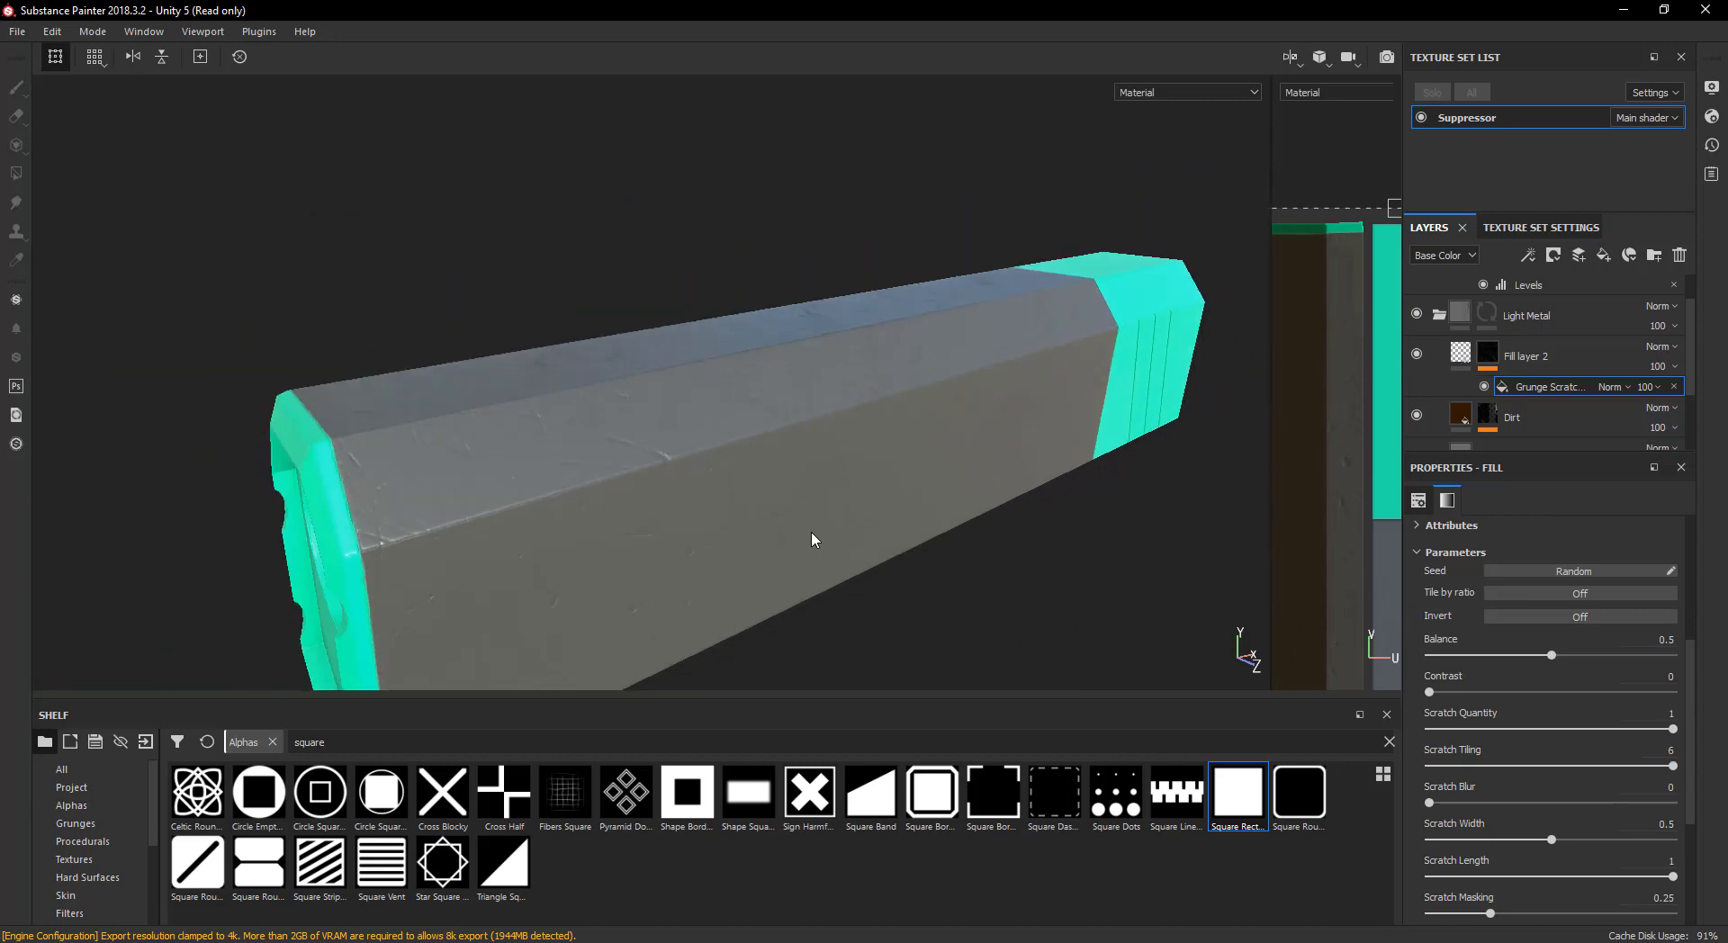
{"action": "left_click_drag", "start_coordinate": [814, 540], "coordinate": [681, 428], "text": "alt"}
- Set the scratch fill's Scratch Spots Intensity to 0.22 and Scratch Spots Tiling to 4, and check the body's surface
{"action": "scroll", "coordinate": [1560, 840], "scroll_direction": "down", "scroll_amount": 1}
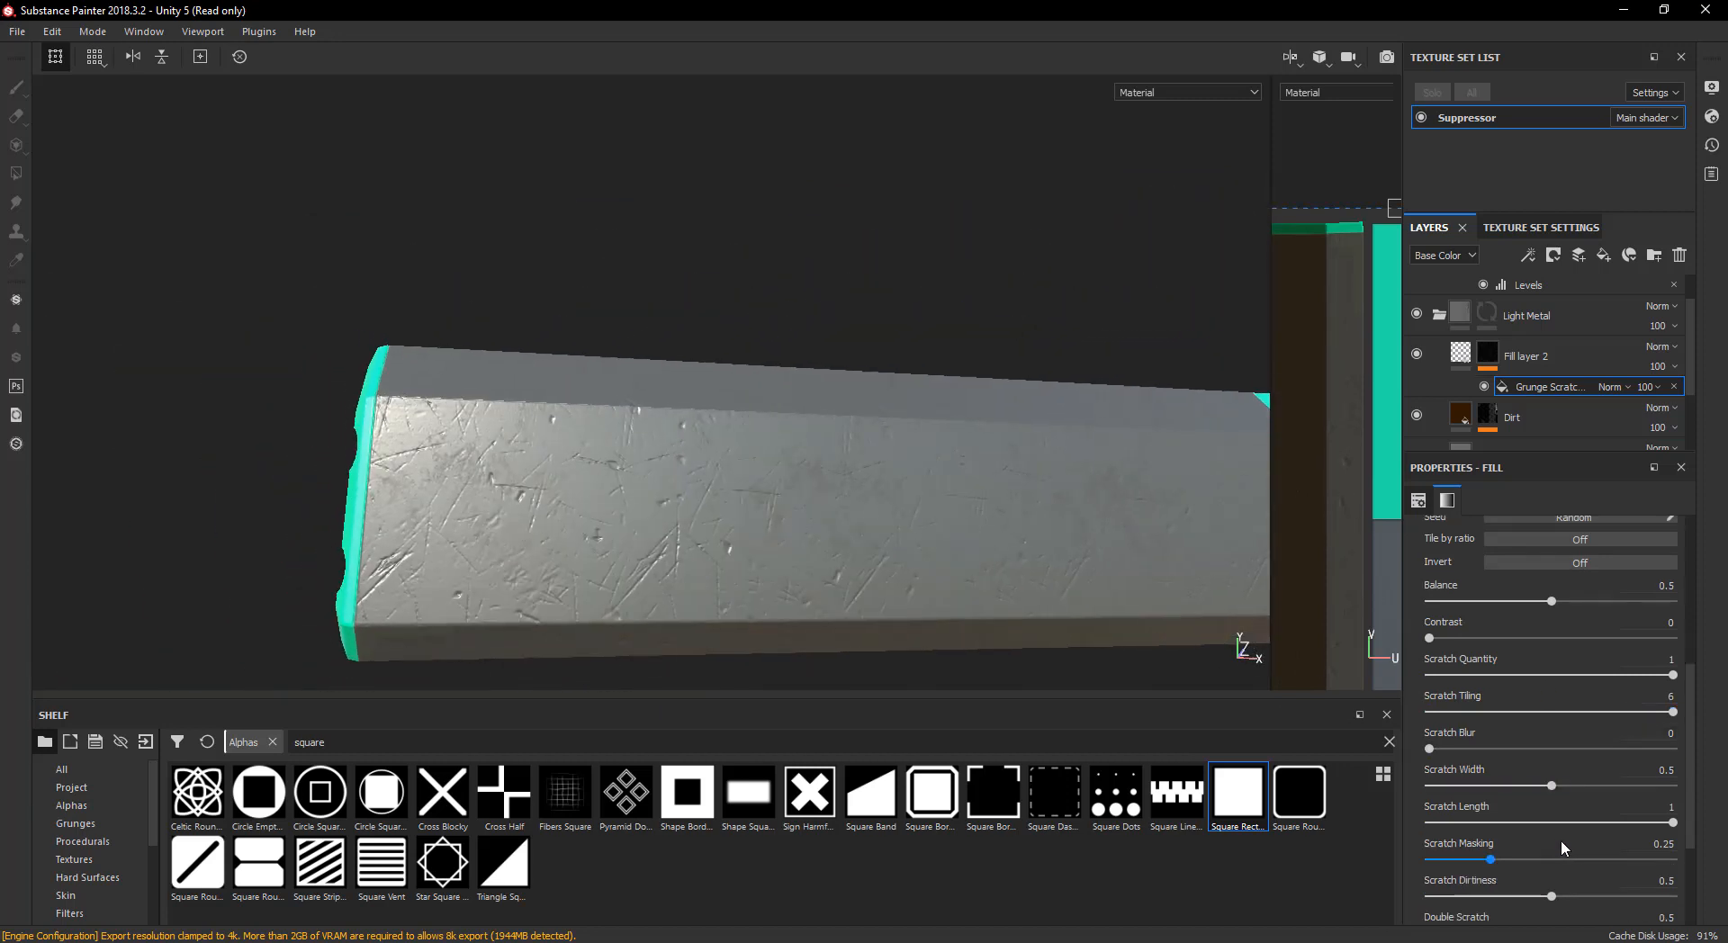
{"action": "scroll", "coordinate": [1547, 851], "scroll_direction": "down", "scroll_amount": 3}
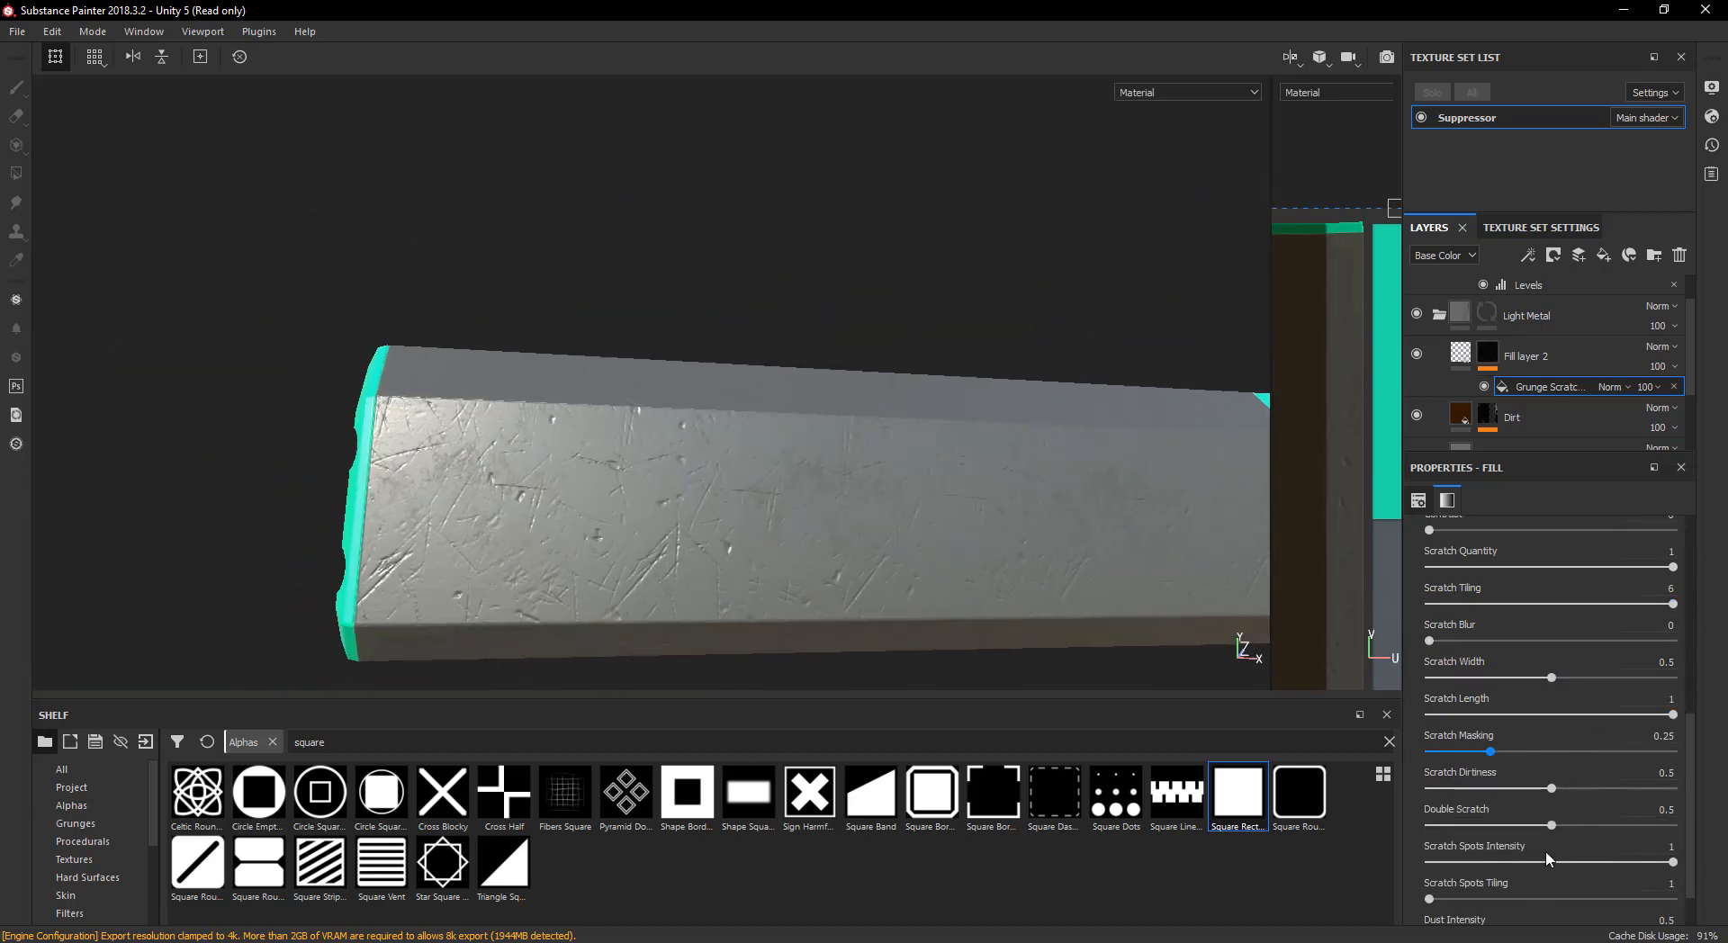
{"action": "left_click_drag", "start_coordinate": [1557, 805], "coordinate": [1517, 813]}
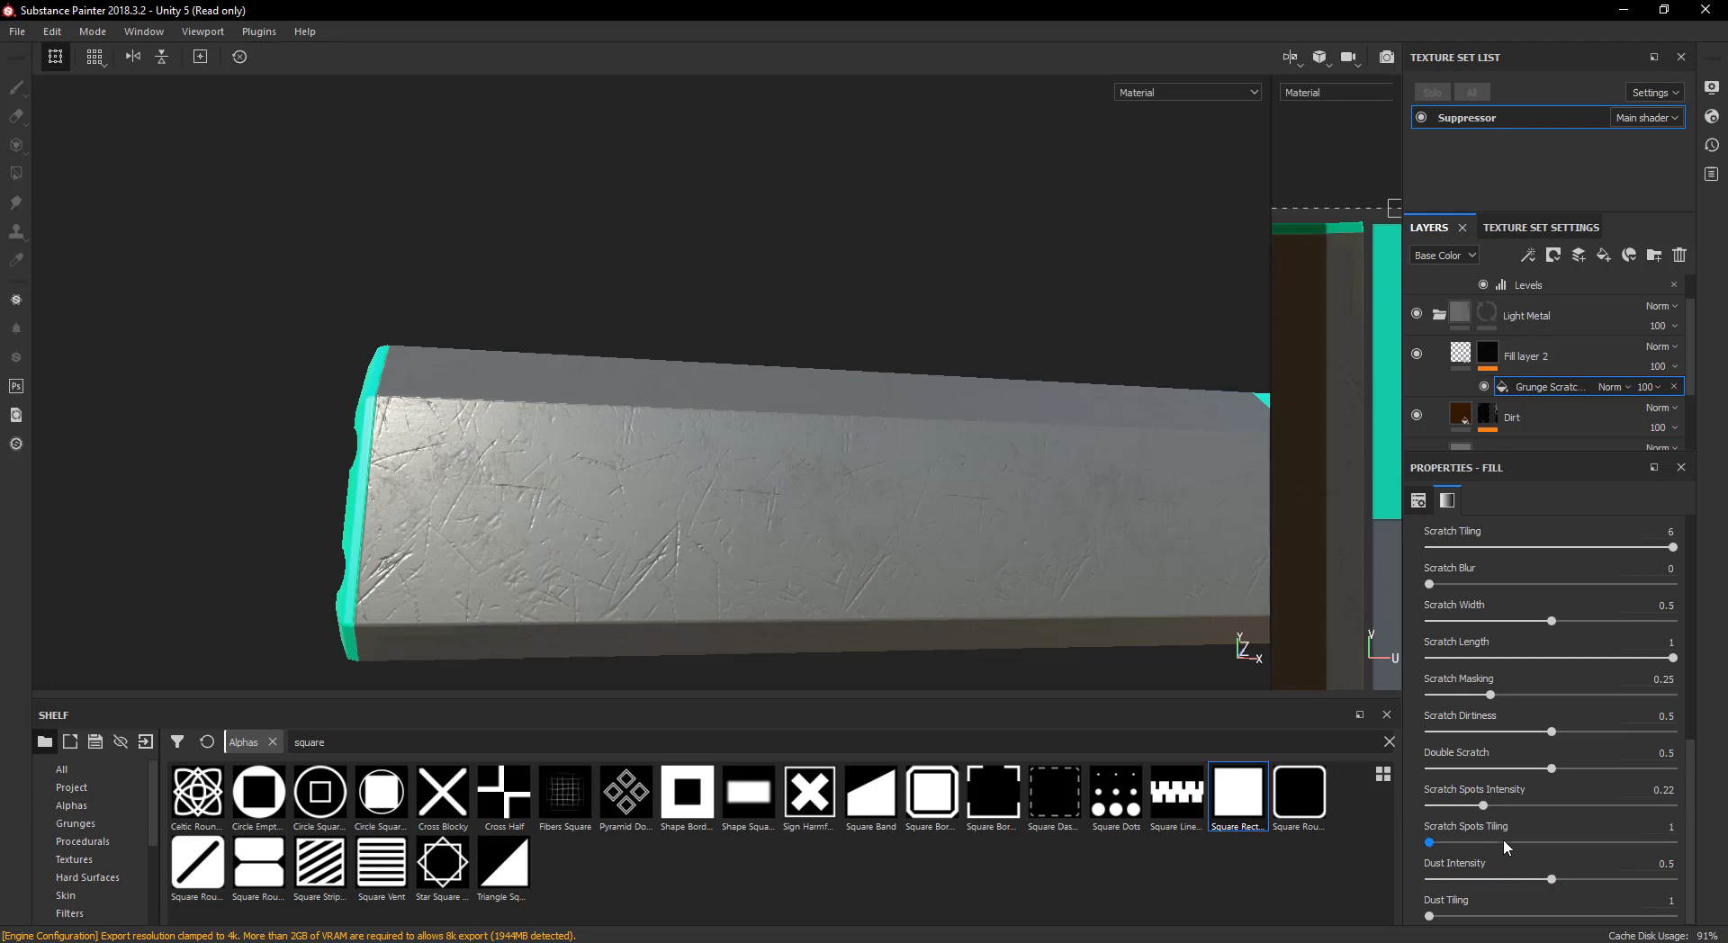
{"action": "left_click_drag", "start_coordinate": [849, 513], "coordinate": [793, 537], "text": "alt"}
{"action": "middle_click_drag", "start_coordinate": [792, 536], "coordinate": [721, 544], "text": "alt"}
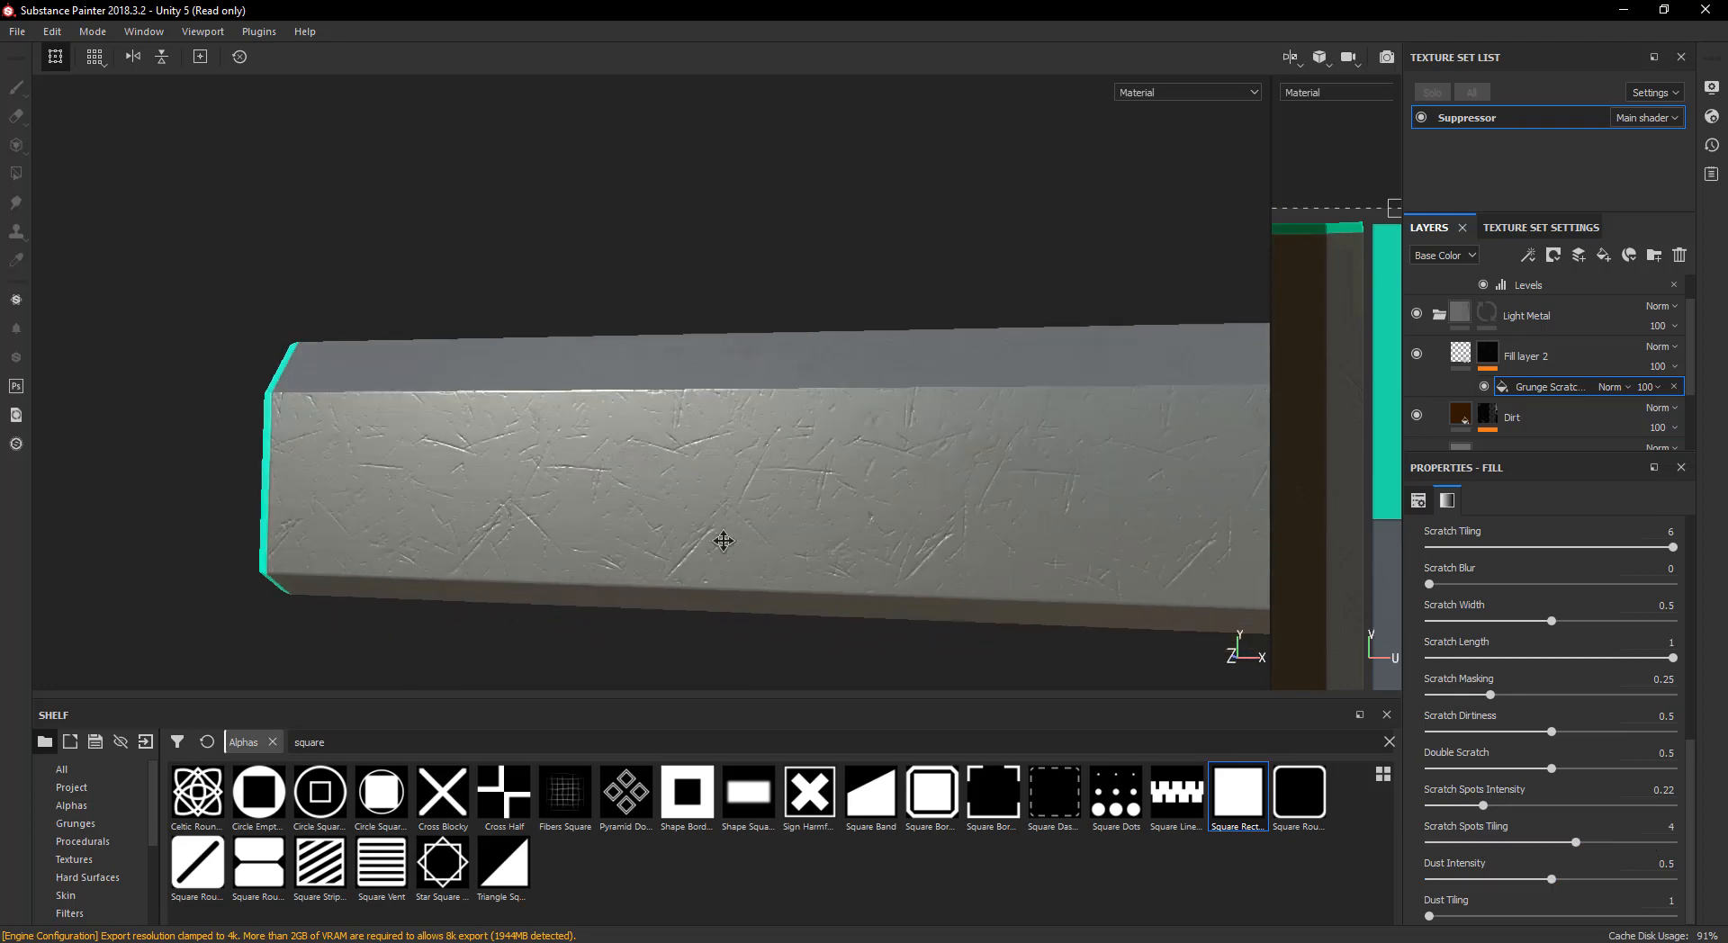
{"action": "right_click_drag", "start_coordinate": [721, 544], "coordinate": [760, 467], "text": "alt"}
{"action": "mouse_move", "coordinate": [760, 467]}
{"action": "left_mouse_down", "text": "alt"}
{"action": "mouse_move", "coordinate": [714, 382]}
{"action": "mouse_move", "coordinate": [760, 536]}
{"action": "mouse_move", "coordinate": [1169, 456]}
{"action": "left_mouse_up", "text": "alt"}
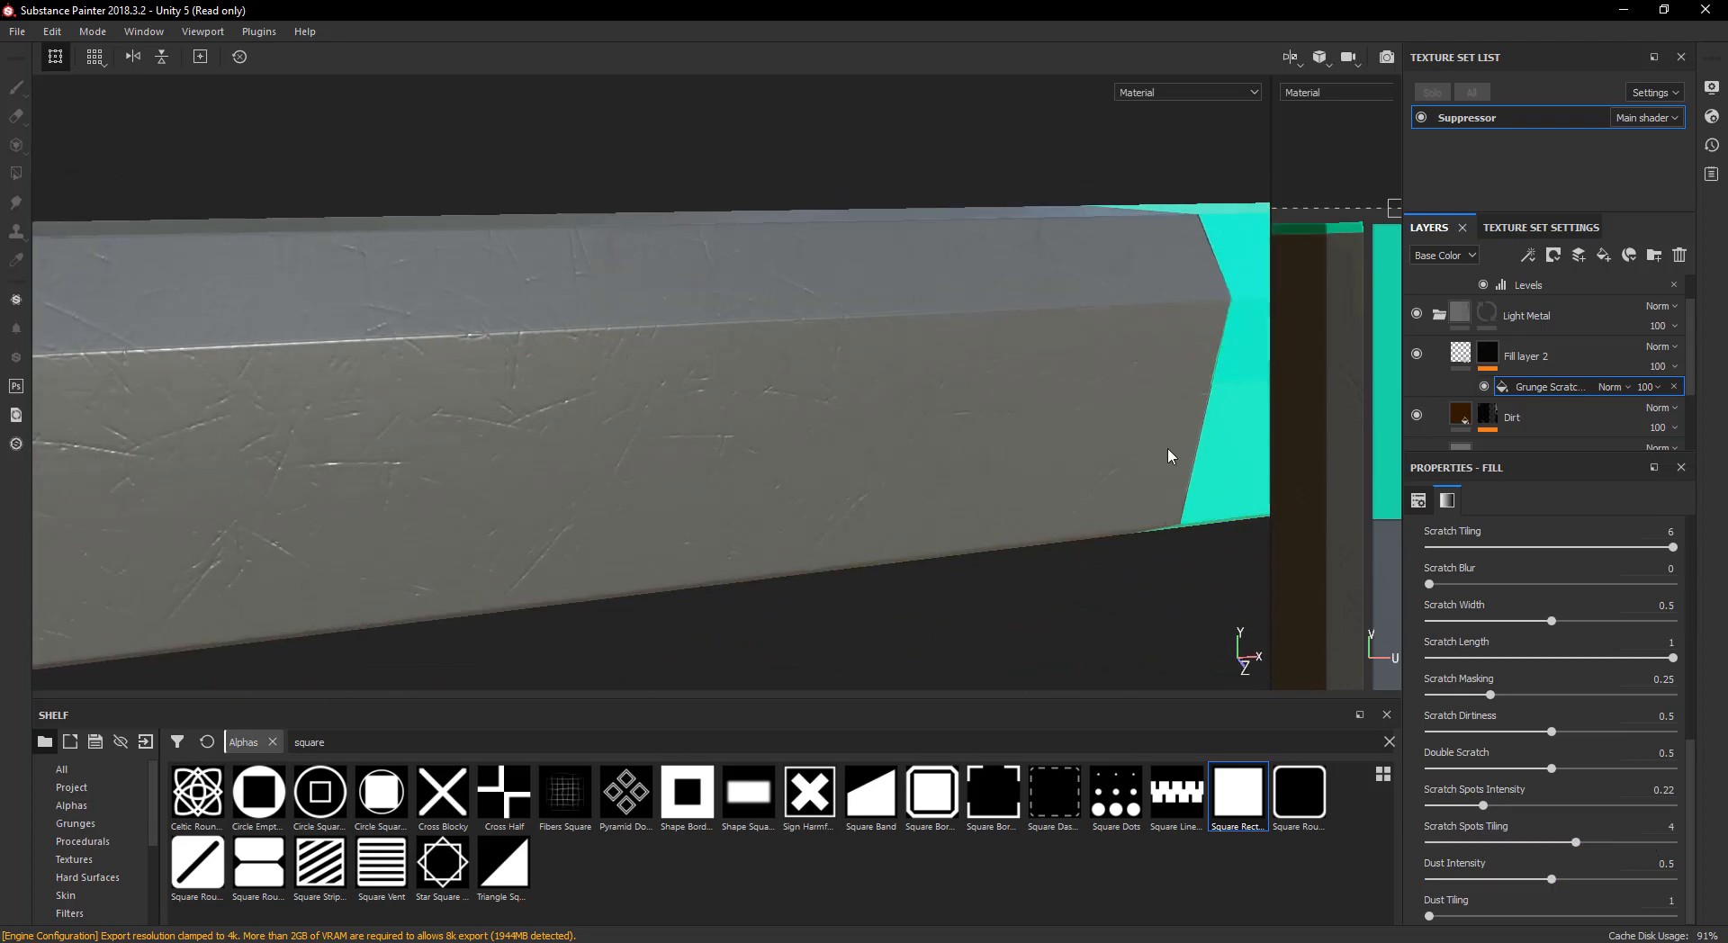
- Add a Metal Edge Wear generator above the scratch fill in Fill layer 2's mask
{"action": "left_click", "coordinate": [1487, 354]}
{"action": "right_click", "coordinate": [1487, 354]}
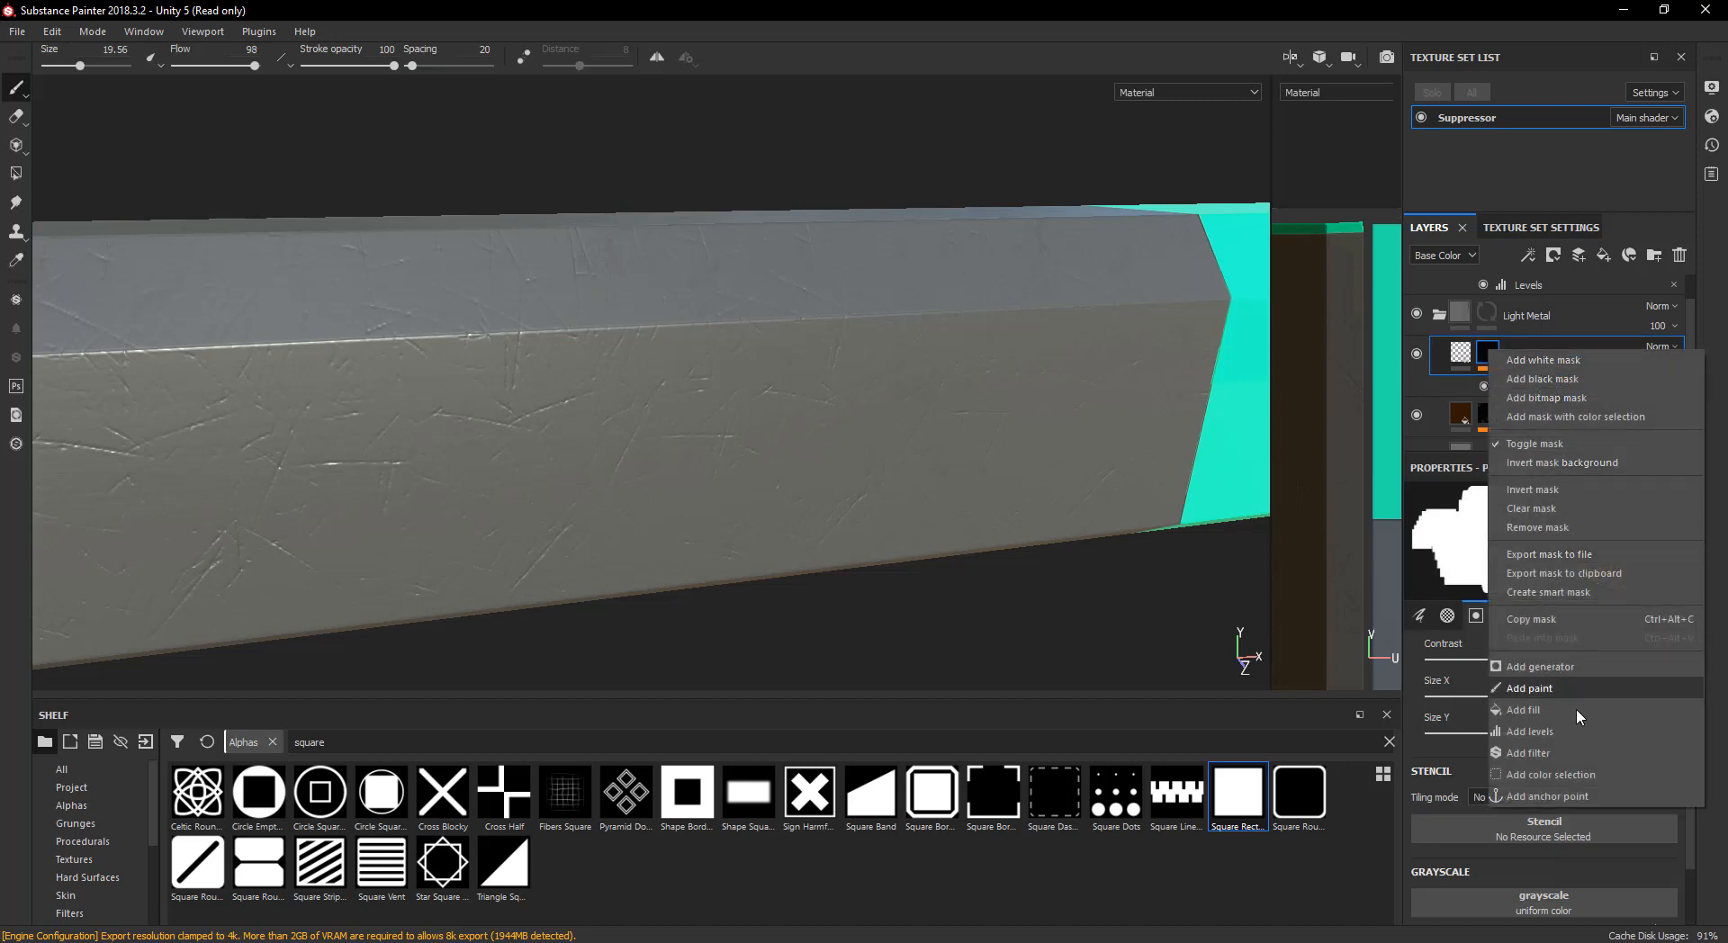
{"action": "left_click", "coordinate": [1591, 670]}
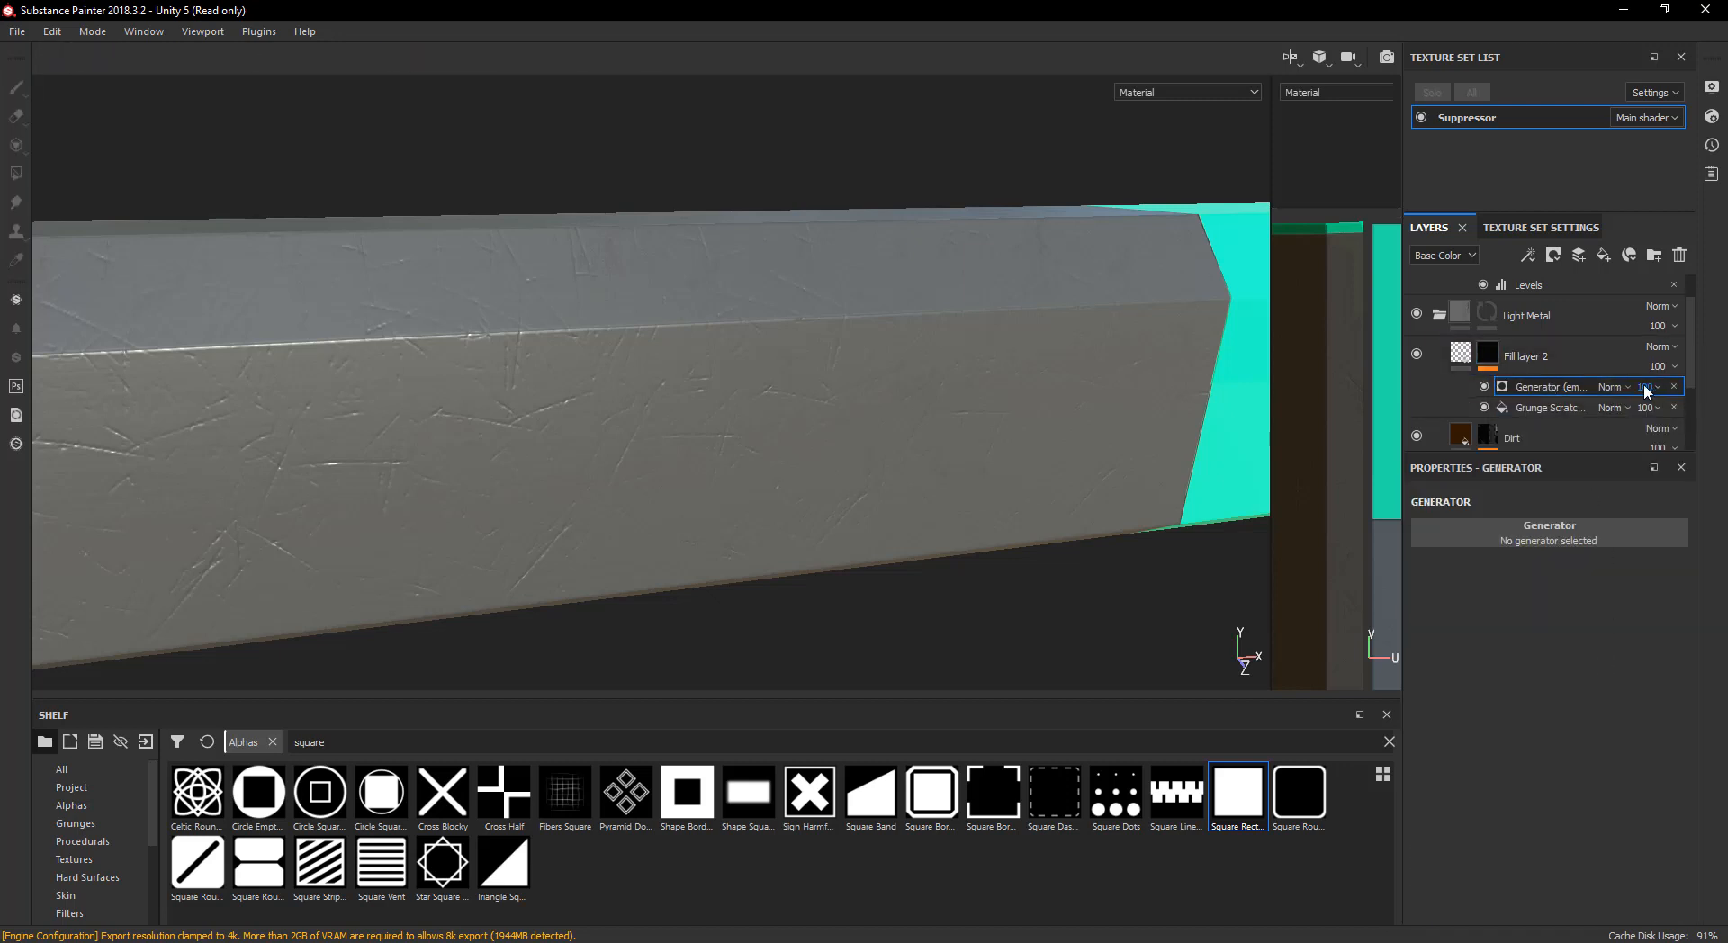
{"action": "left_click", "coordinate": [1550, 527]}
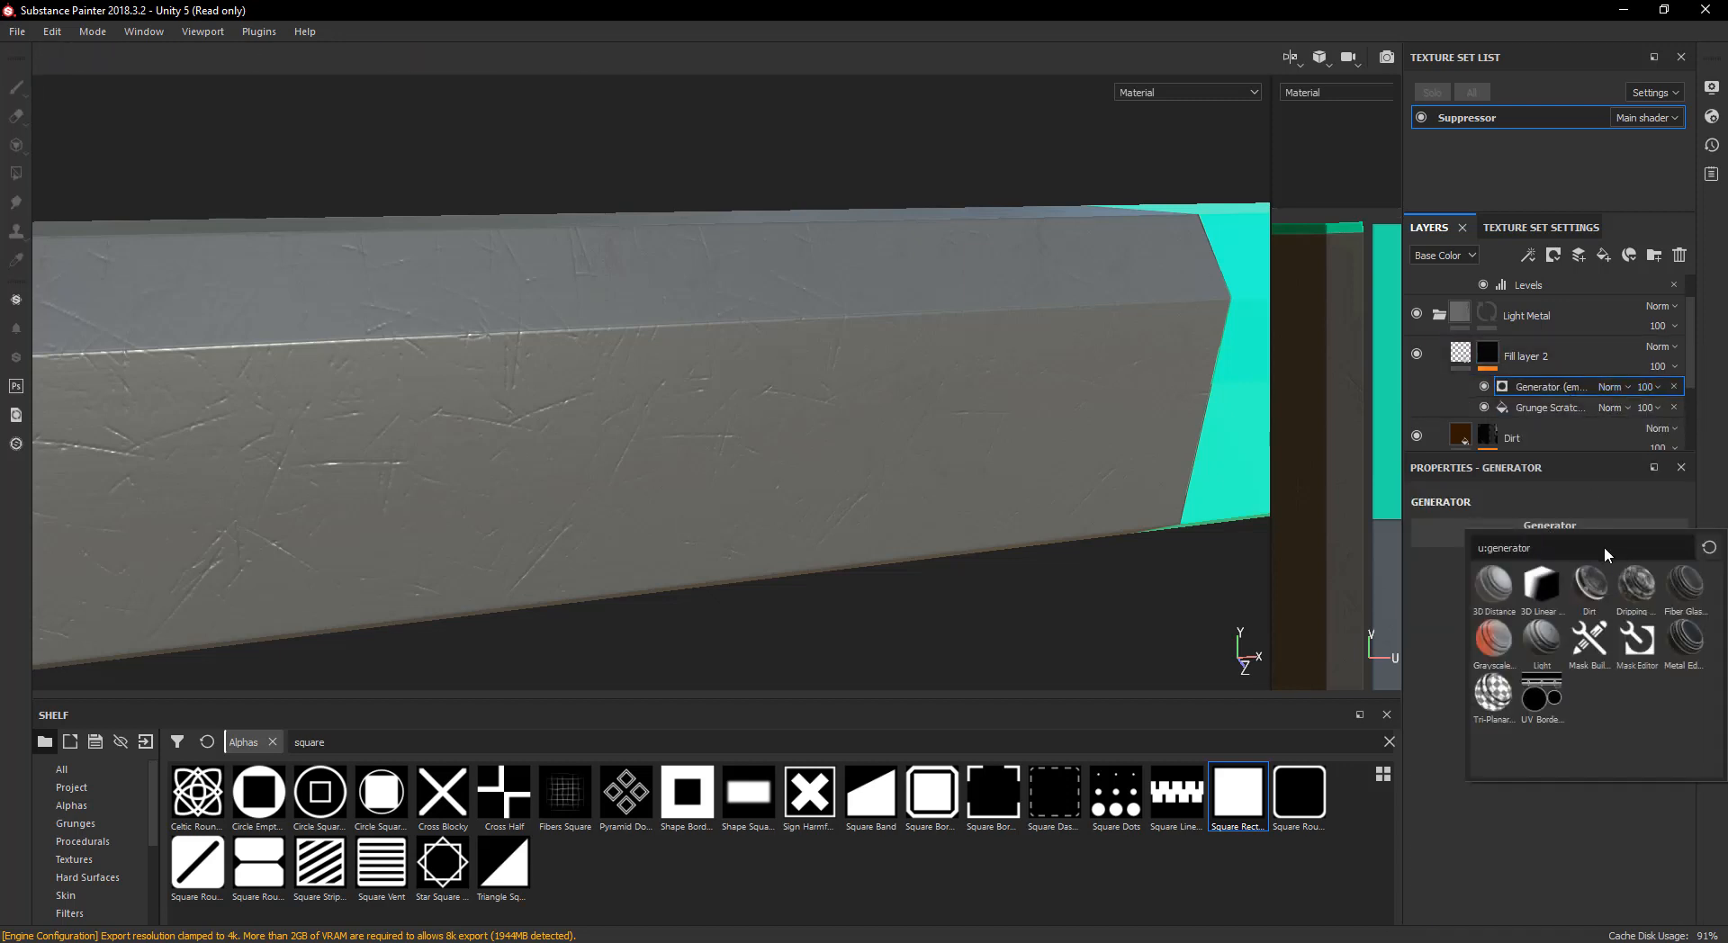
{"action": "left_click", "coordinate": [1685, 639]}
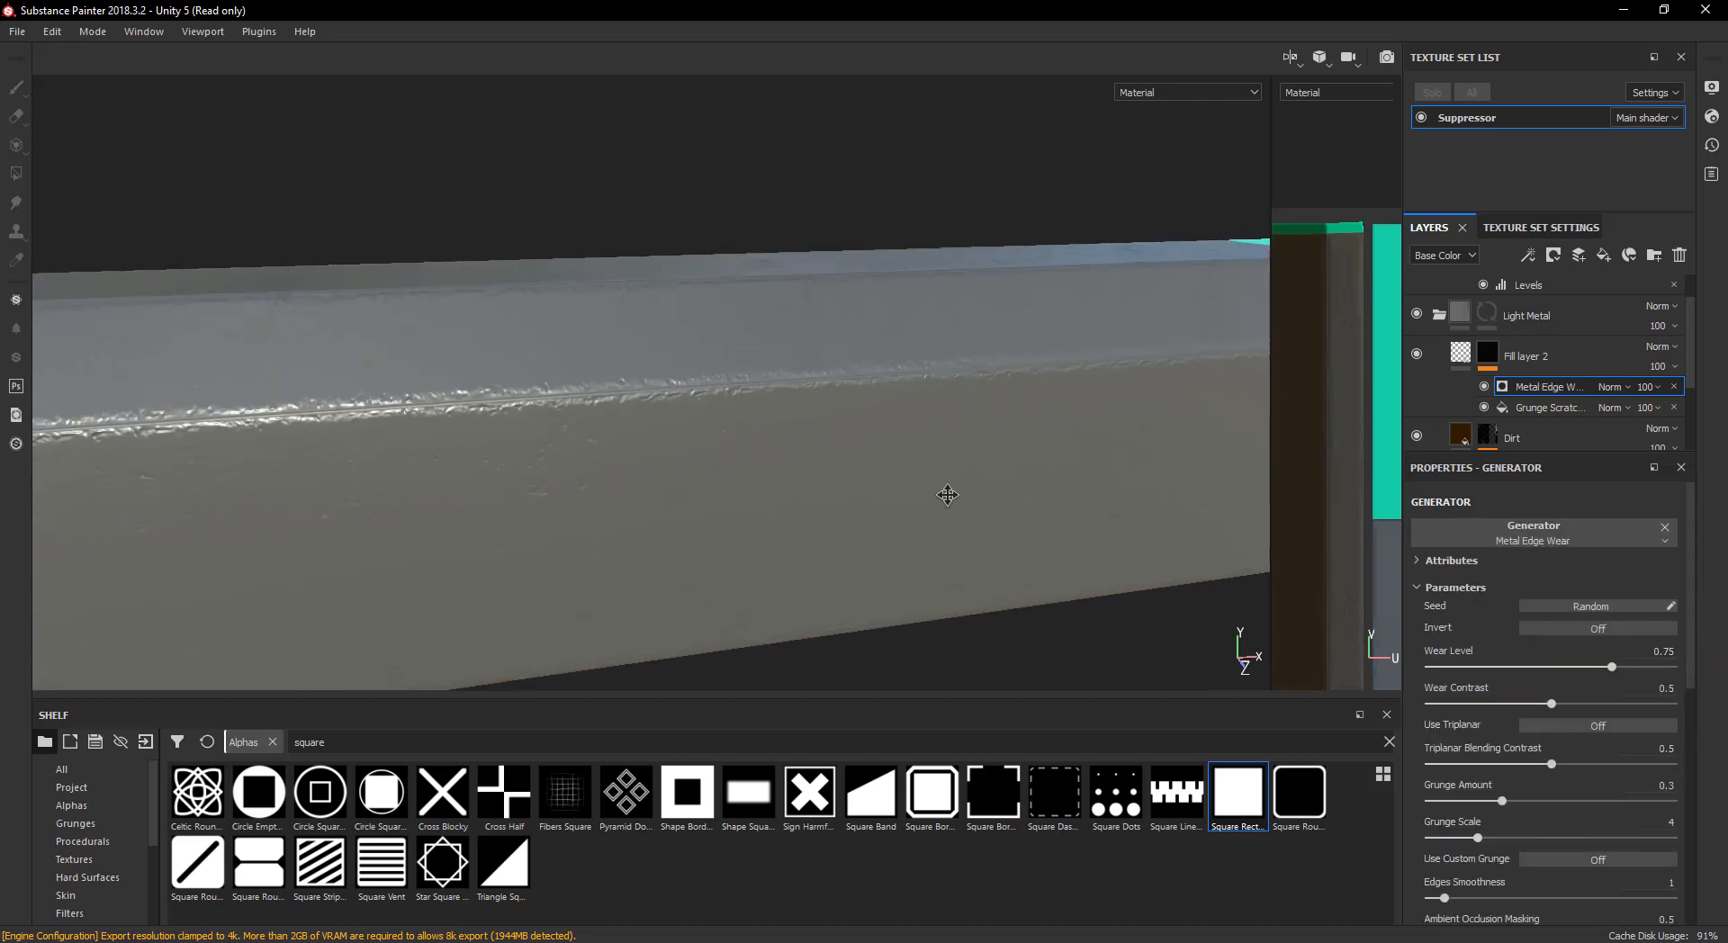
- Set the Metal Edge Wear generator's blend mode to Darken (Min) and check the scratches along the body's edges
{"action": "scroll", "coordinate": [946, 494], "scroll_direction": "up", "scroll_amount": 5}
{"action": "left_click_drag", "start_coordinate": [677, 403], "coordinate": [729, 446], "text": "alt"}
{"action": "scroll", "coordinate": [1080, 466], "scroll_direction": "down", "scroll_amount": 4}
{"action": "mouse_move", "coordinate": [865, 440]}
{"action": "left_mouse_down", "text": "alt"}
{"action": "mouse_move", "coordinate": [888, 536]}
{"action": "mouse_move", "coordinate": [960, 601]}
{"action": "mouse_move", "coordinate": [876, 444]}
{"action": "left_mouse_up", "text": "alt"}
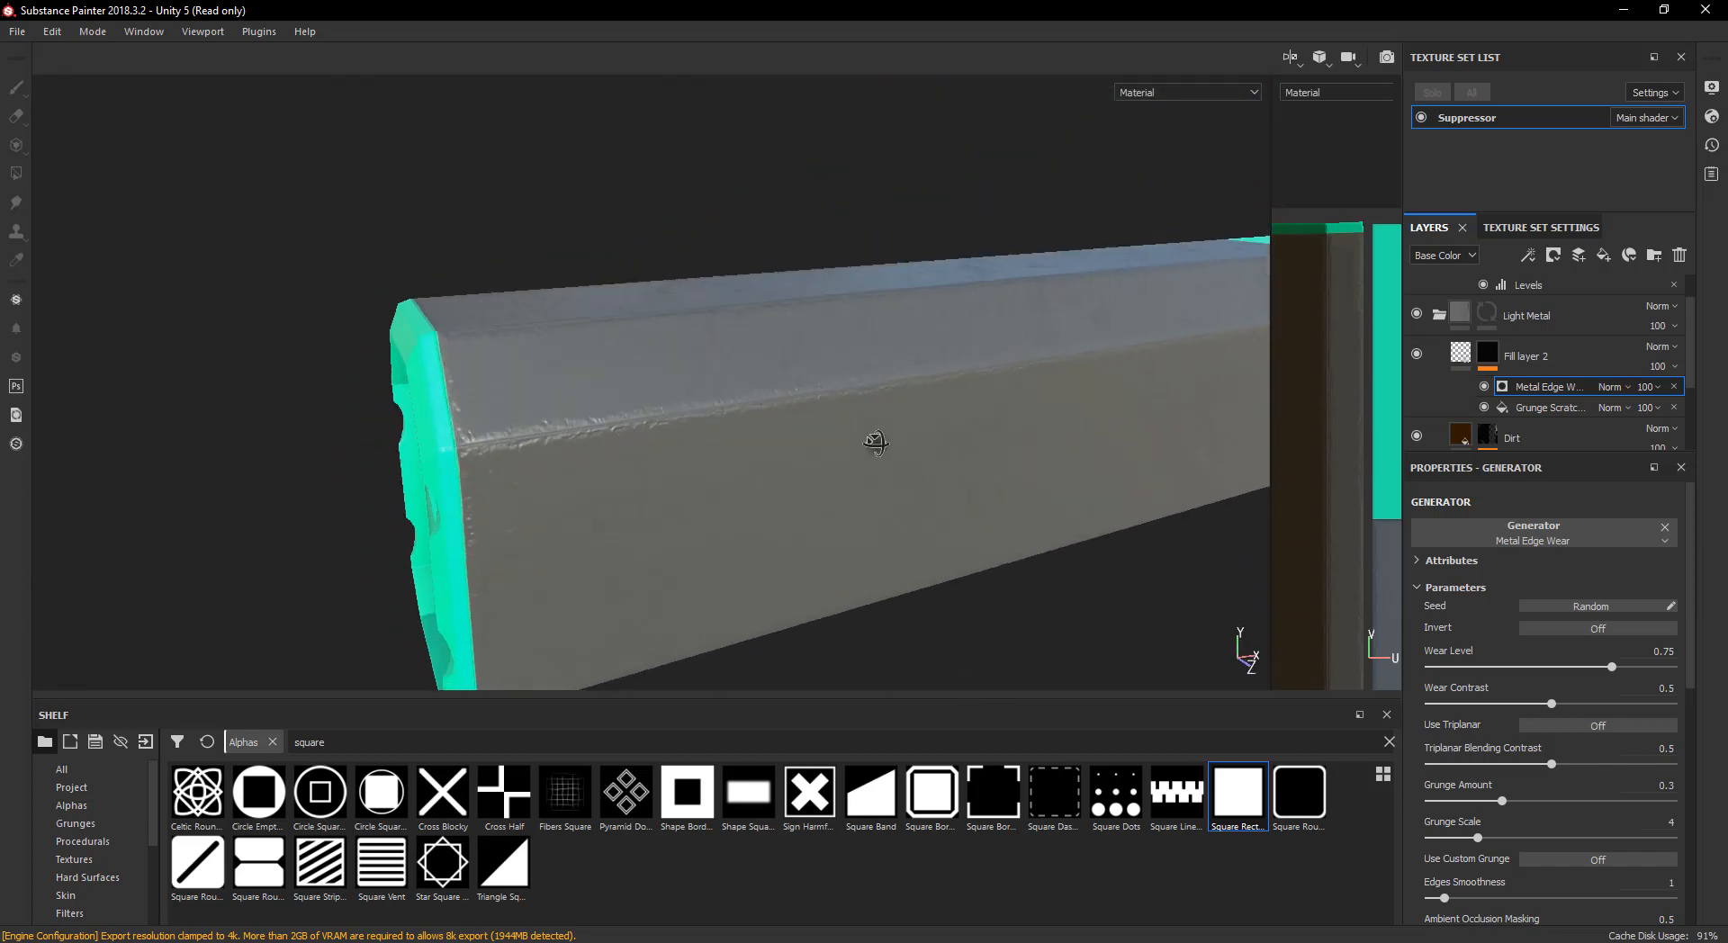
{"action": "left_click", "coordinate": [1620, 387]}
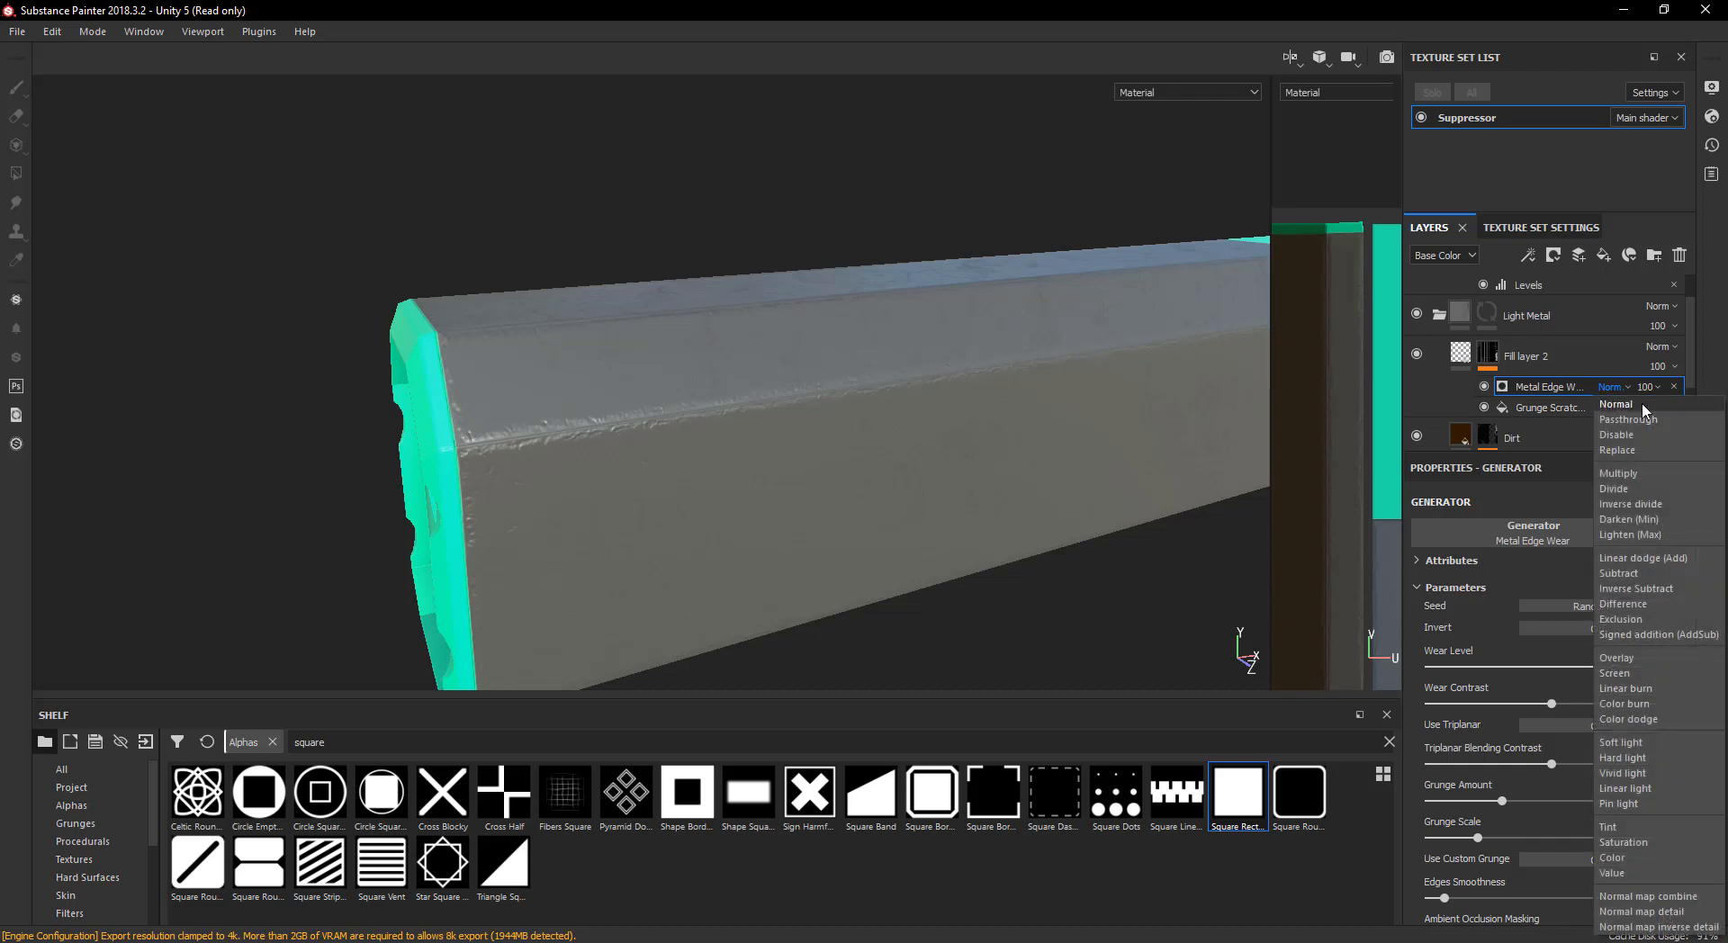
{"action": "left_click", "coordinate": [1644, 519]}
{"action": "left_click_drag", "start_coordinate": [905, 447], "coordinate": [675, 446], "text": "alt"}
{"action": "middle_click_drag", "start_coordinate": [675, 445], "coordinate": [594, 393], "text": "alt"}
{"action": "middle_click_drag", "start_coordinate": [869, 450], "coordinate": [419, 377], "text": "alt"}
{"action": "left_click_drag", "start_coordinate": [671, 494], "coordinate": [578, 446], "text": "alt"}
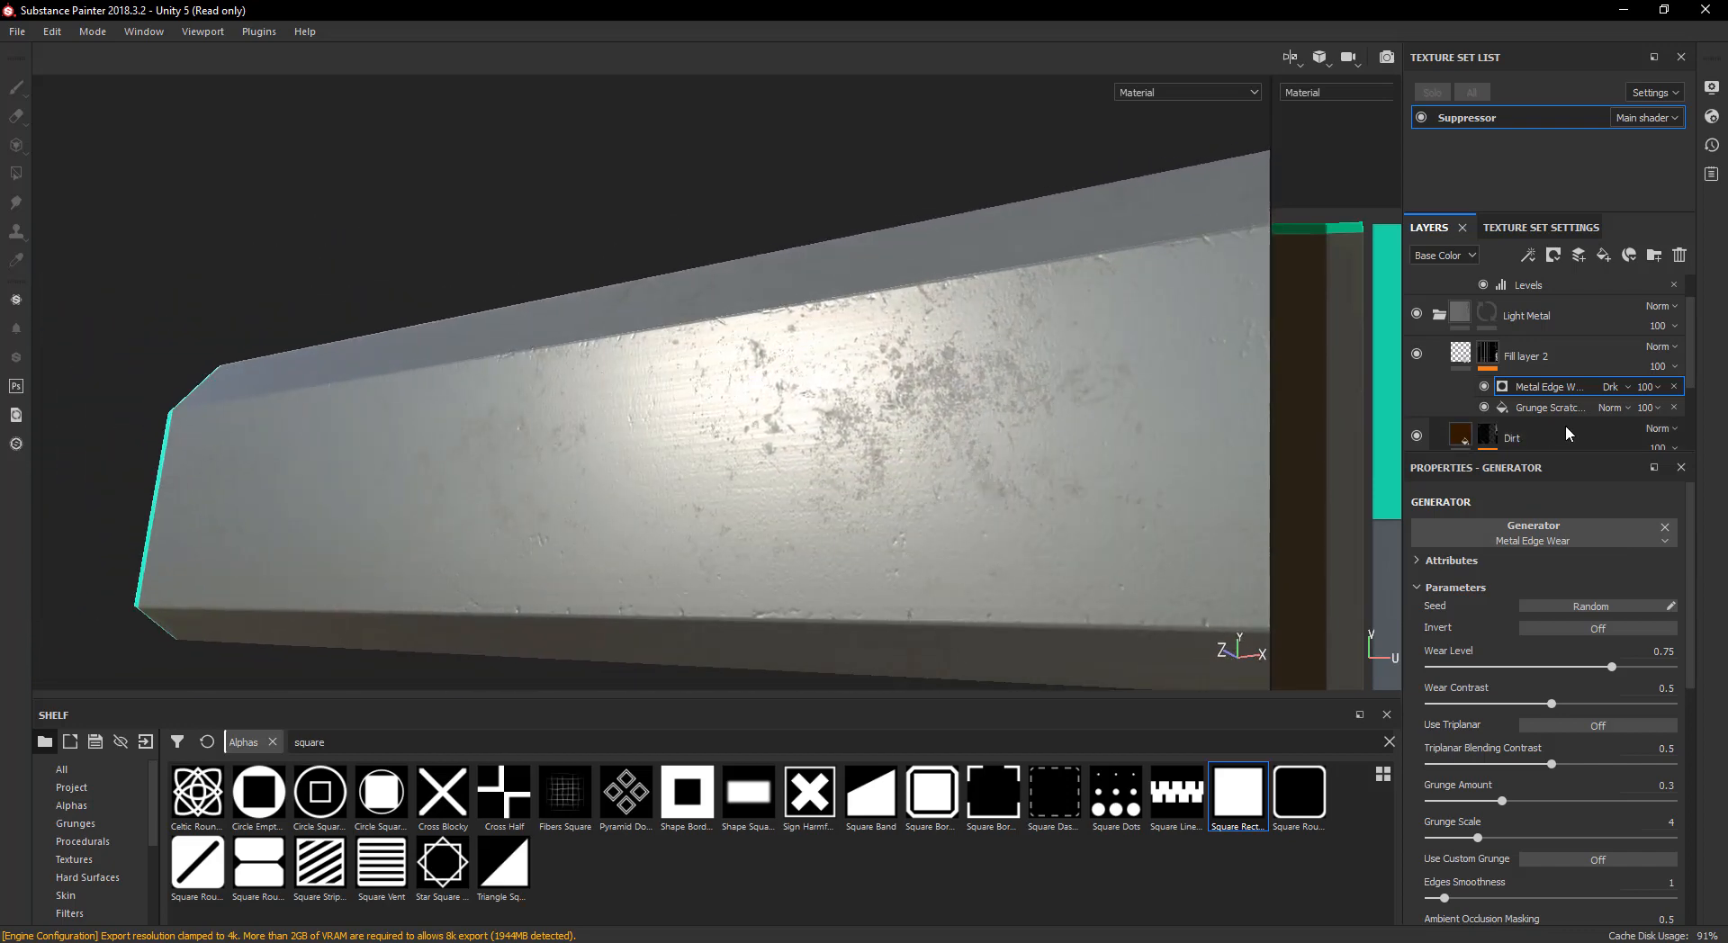
- Set the Metal Edge Wear generator's Wear Level to 0.81, Wear Contrast to 1 and Grunge Amount to 0.44
{"action": "left_click", "coordinate": [1545, 664]}
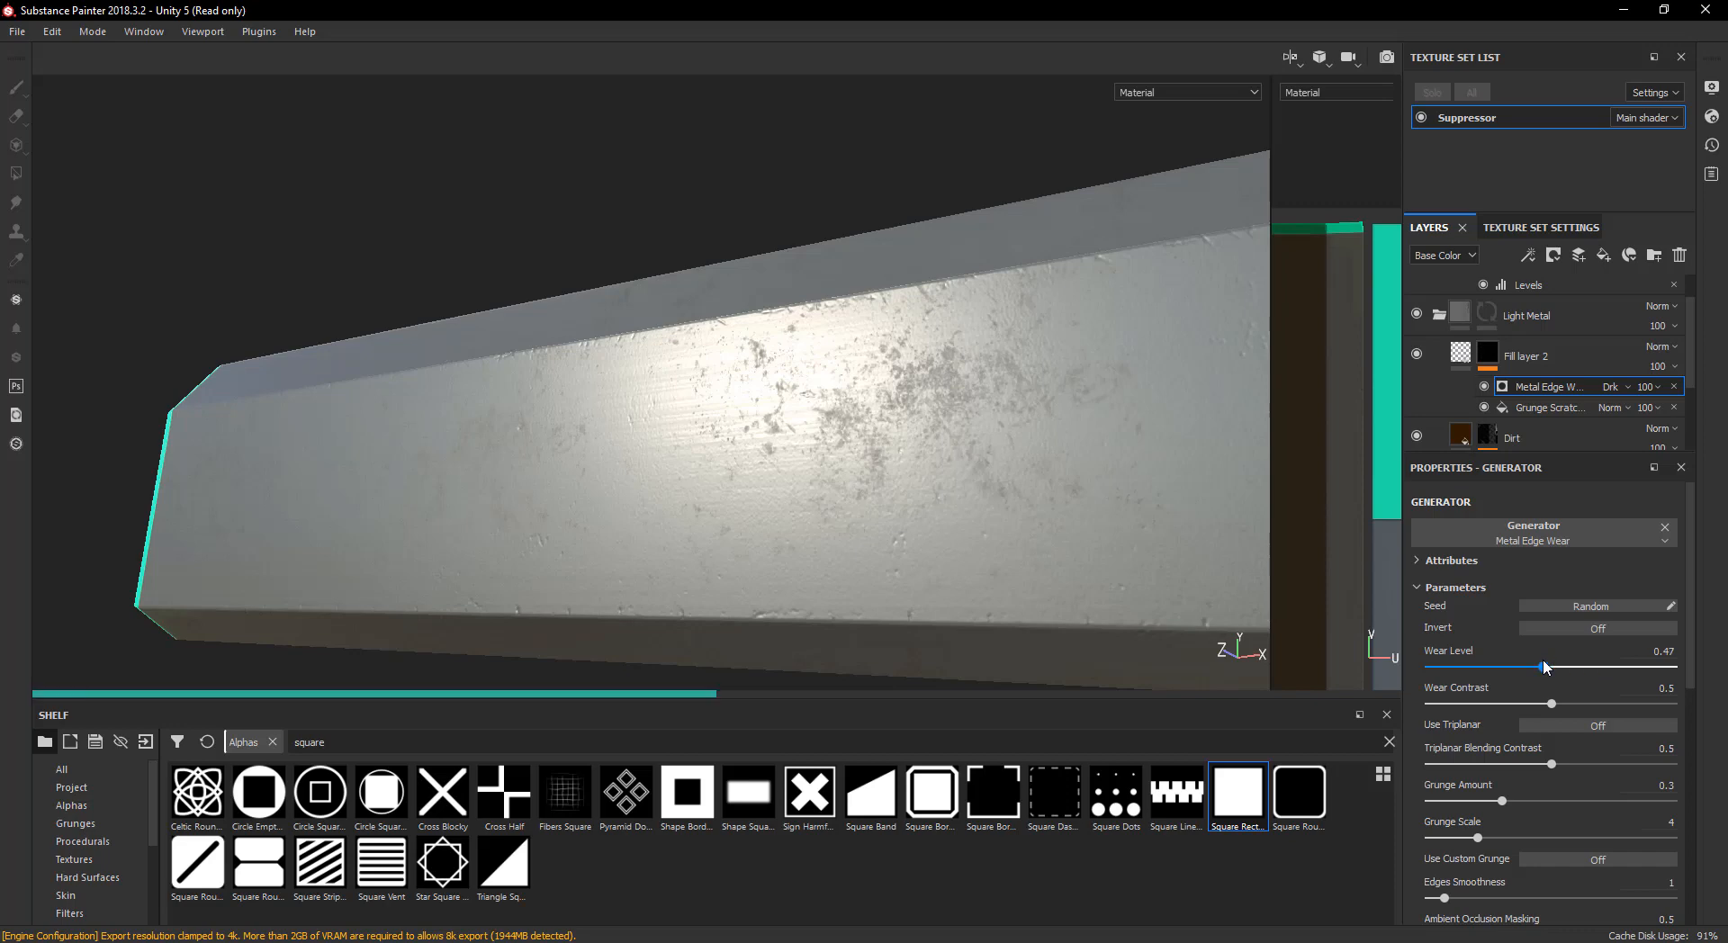
{"action": "left_click_drag", "start_coordinate": [845, 487], "coordinate": [985, 587], "text": "alt"}
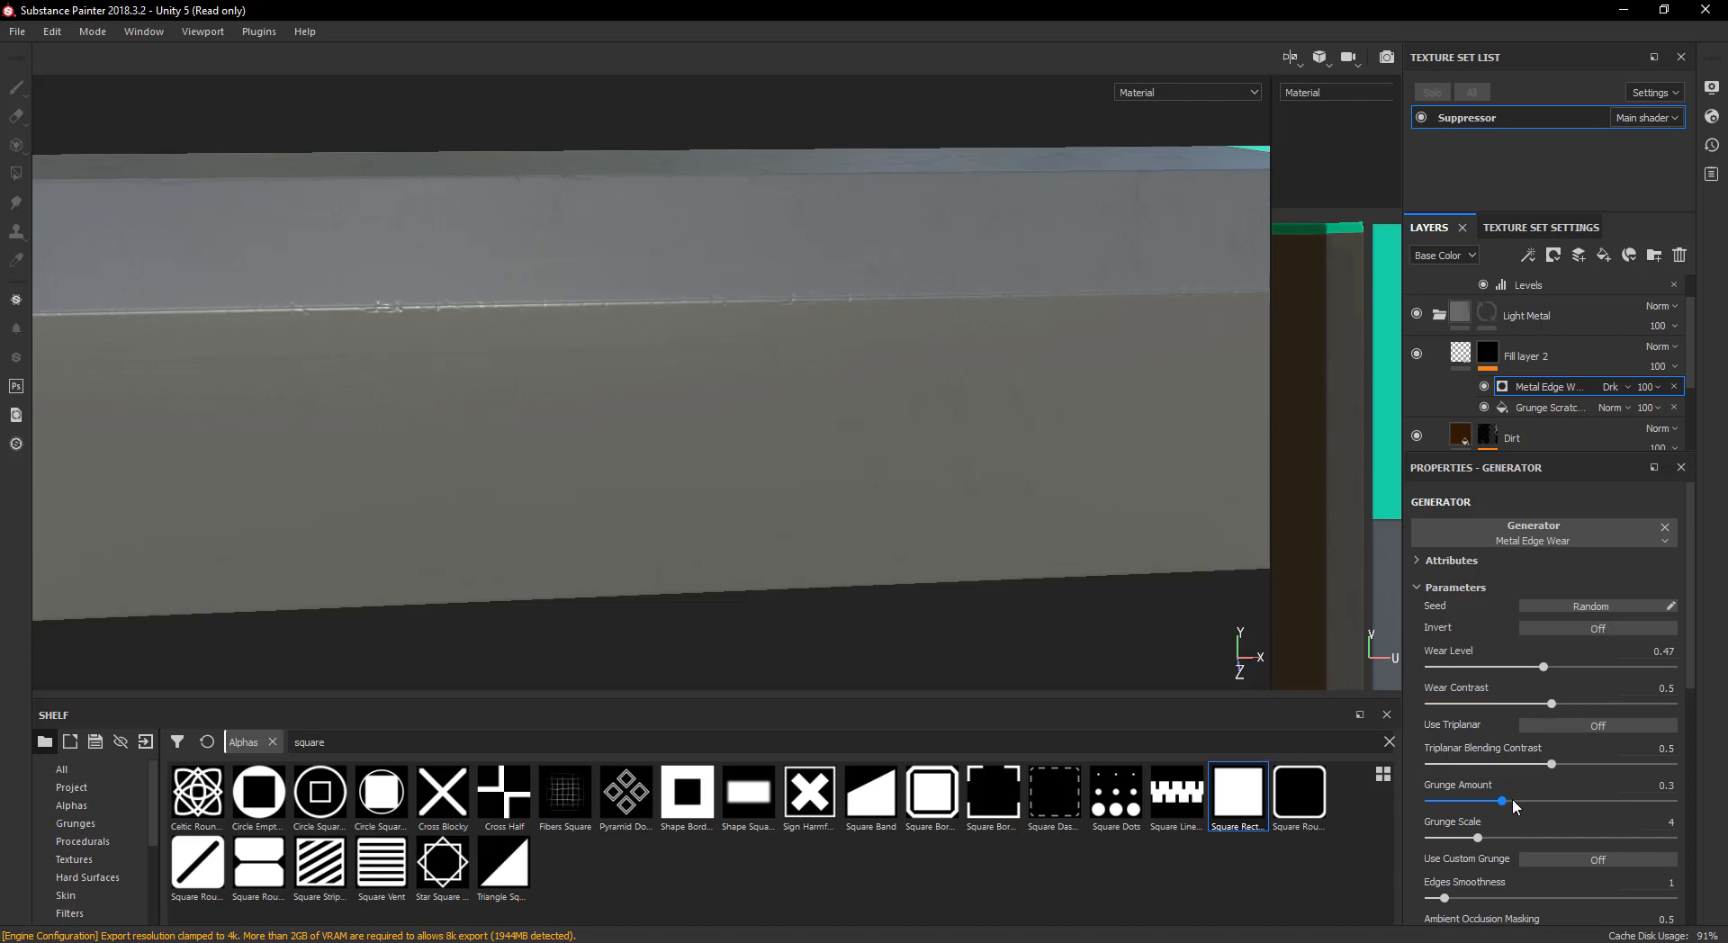
{"action": "left_click", "coordinate": [1537, 799]}
{"action": "left_click_drag", "start_coordinate": [783, 459], "coordinate": [910, 468], "text": "alt"}
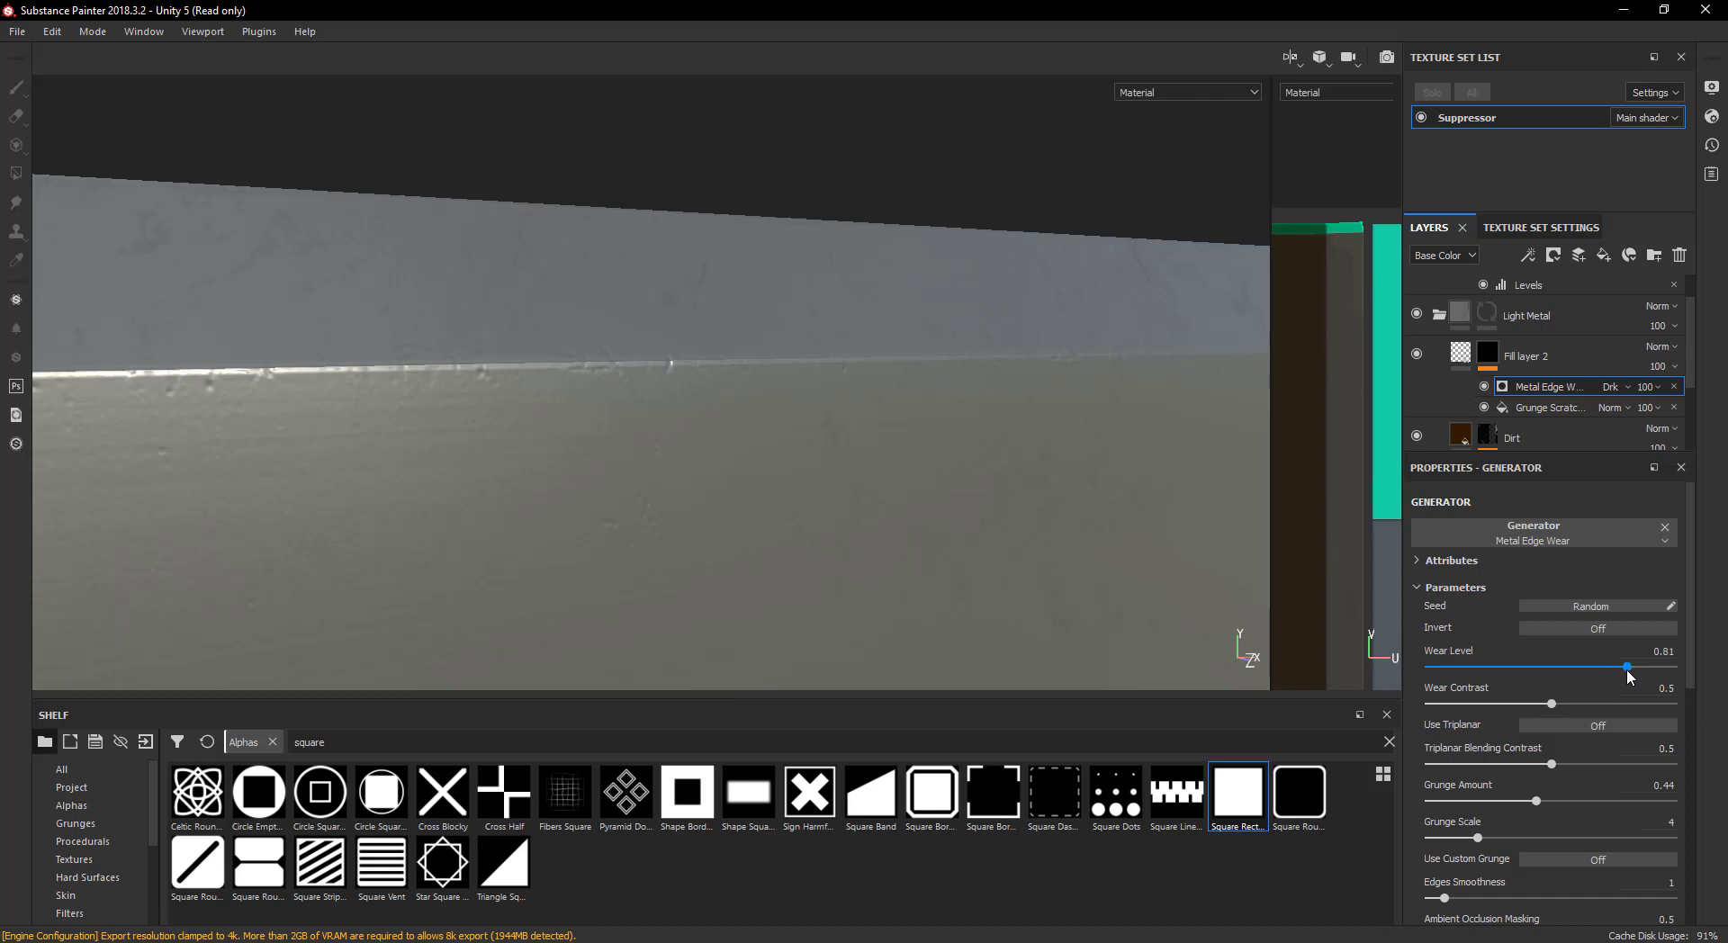
{"action": "left_click", "coordinate": [1625, 668]}
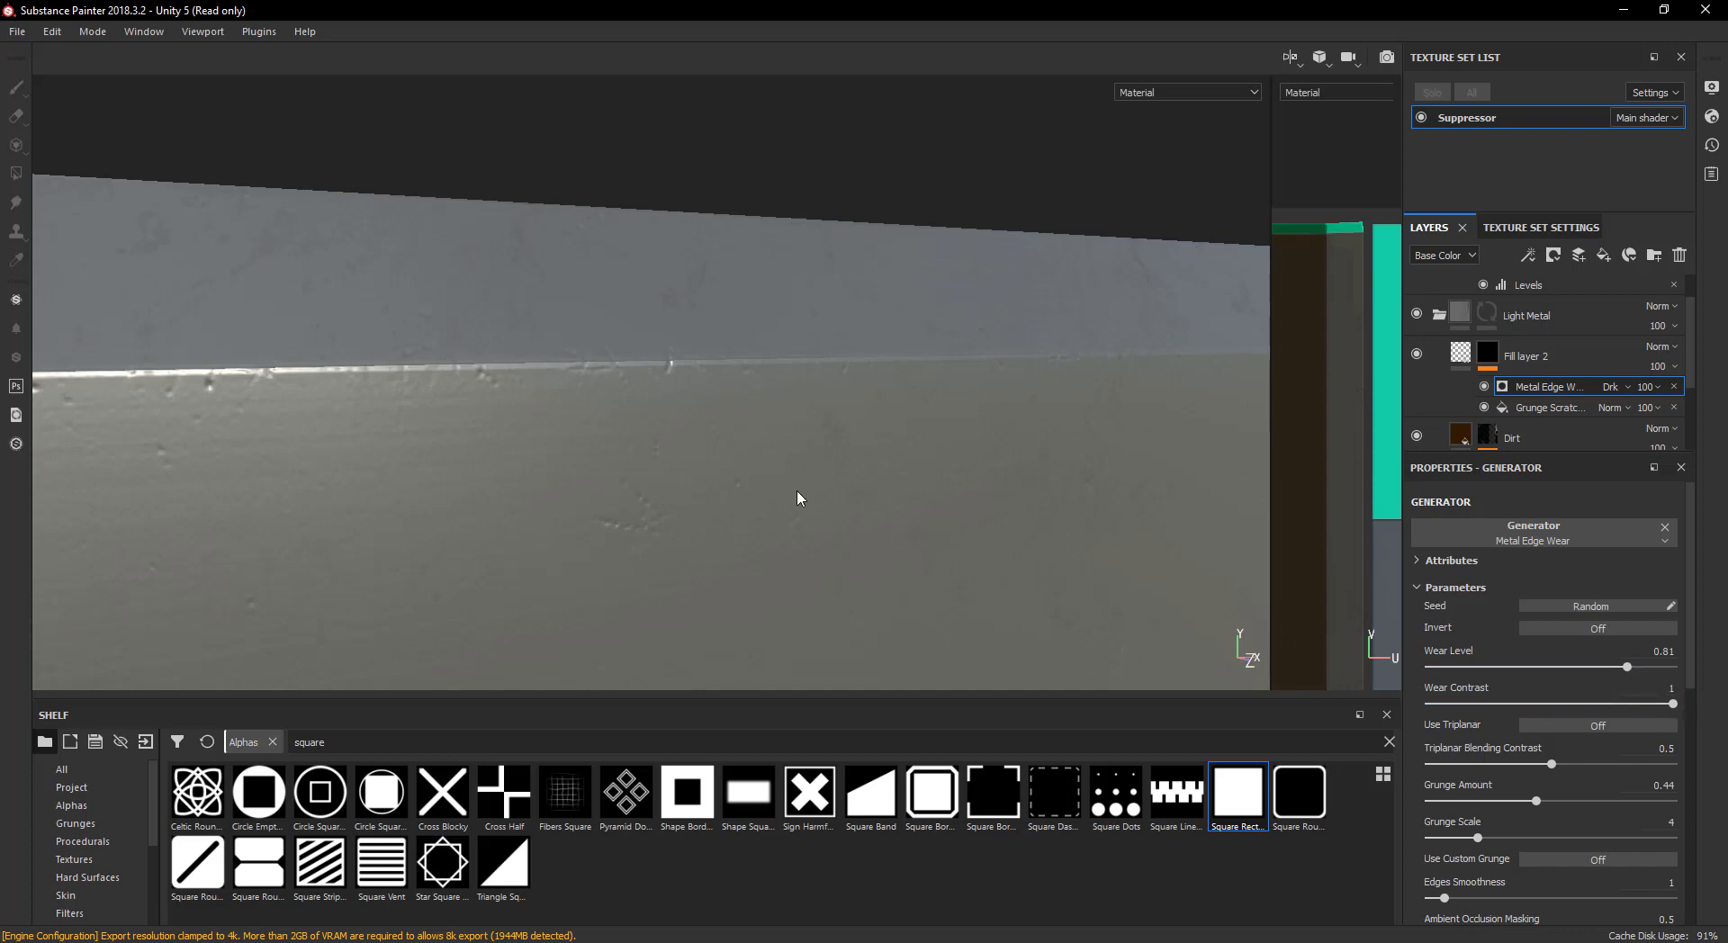
{"action": "left_click_drag", "start_coordinate": [797, 497], "coordinate": [586, 566], "text": "alt"}
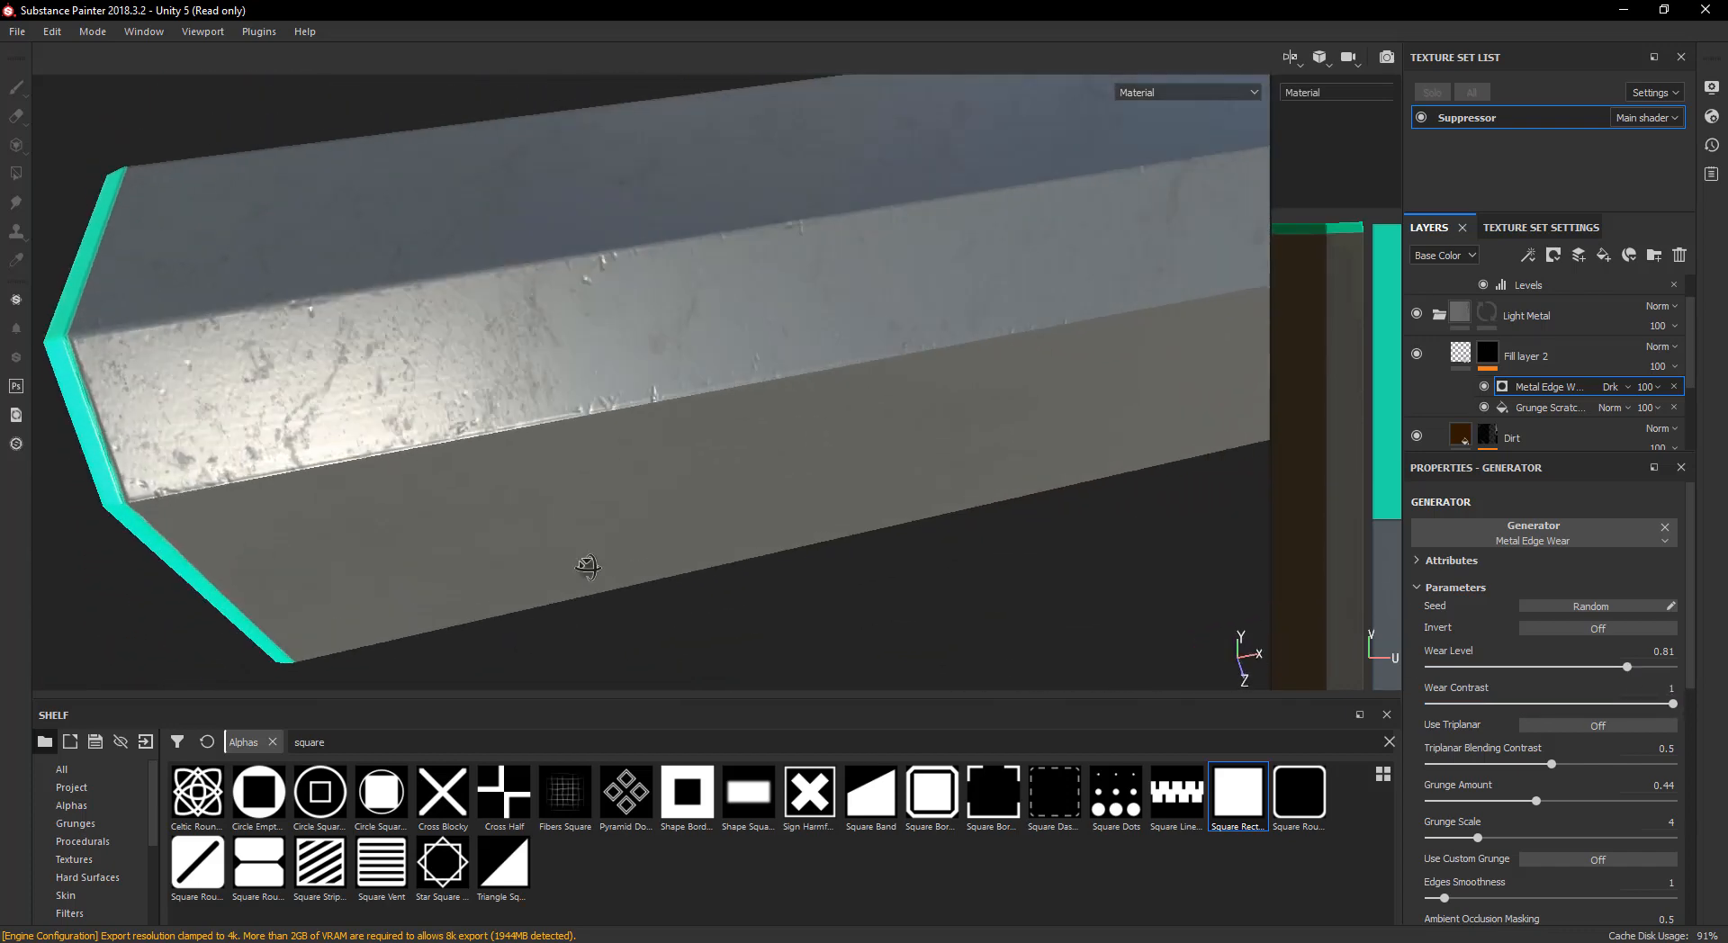
- Set the Balance of the Grunge Scratches Rough fill to 0.44 and check the edge damage on the whole body
{"action": "left_click", "coordinate": [1531, 405]}
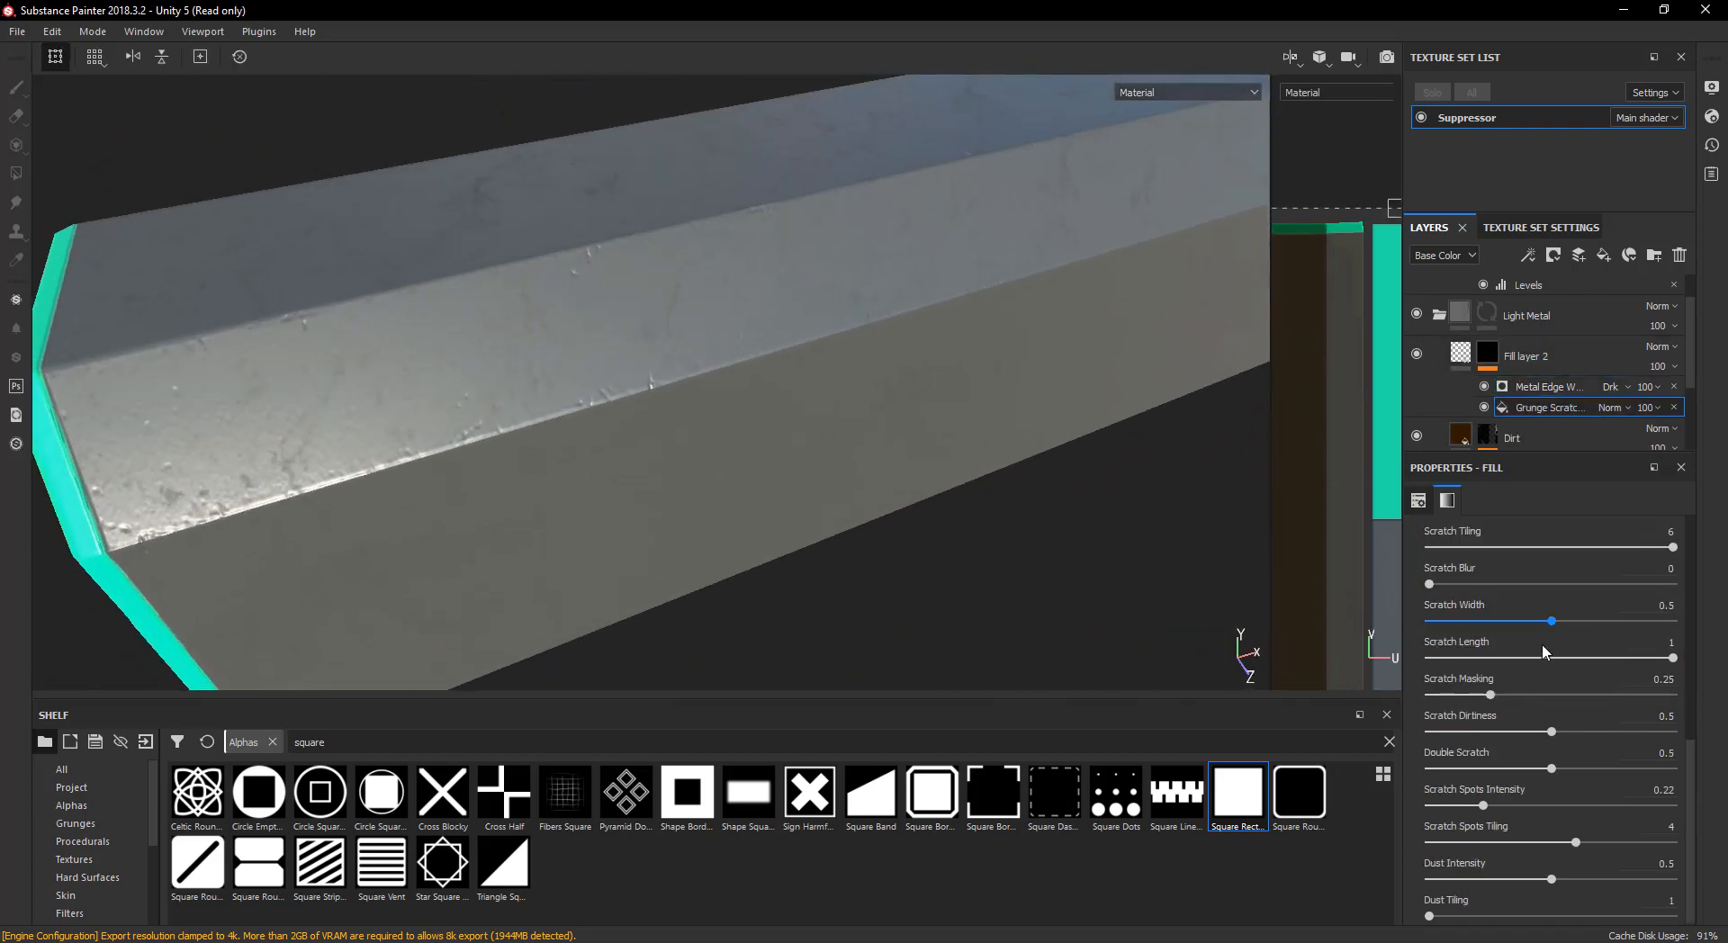
{"action": "scroll", "coordinate": [1570, 596], "scroll_direction": "up", "scroll_amount": 5}
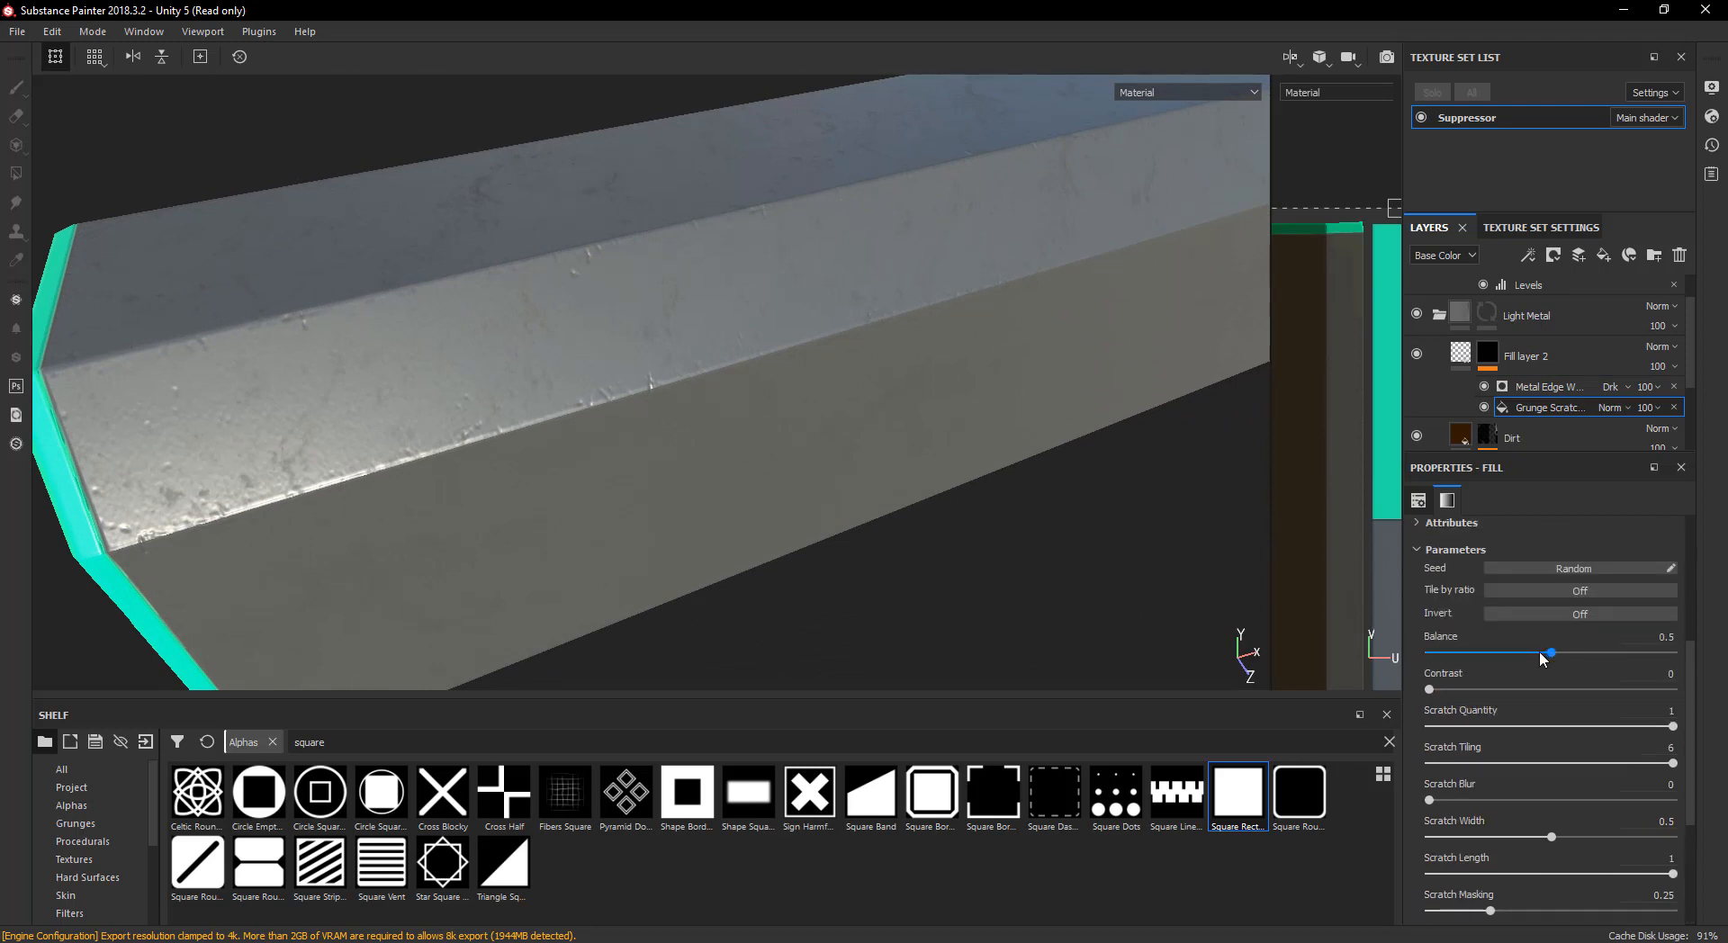
{"action": "left_click_drag", "start_coordinate": [1515, 650], "coordinate": [1512, 650]}
{"action": "mouse_move", "coordinate": [875, 513]}
{"action": "left_mouse_down", "text": "alt"}
{"action": "mouse_move", "coordinate": [760, 417]}
{"action": "mouse_move", "coordinate": [581, 426]}
{"action": "mouse_move", "coordinate": [657, 370]}
{"action": "mouse_move", "coordinate": [605, 366]}
{"action": "mouse_move", "coordinate": [660, 289]}
{"action": "mouse_move", "coordinate": [734, 414]}
{"action": "mouse_move", "coordinate": [821, 489]}
{"action": "mouse_move", "coordinate": [864, 486]}
{"action": "left_mouse_up", "text": "alt"}
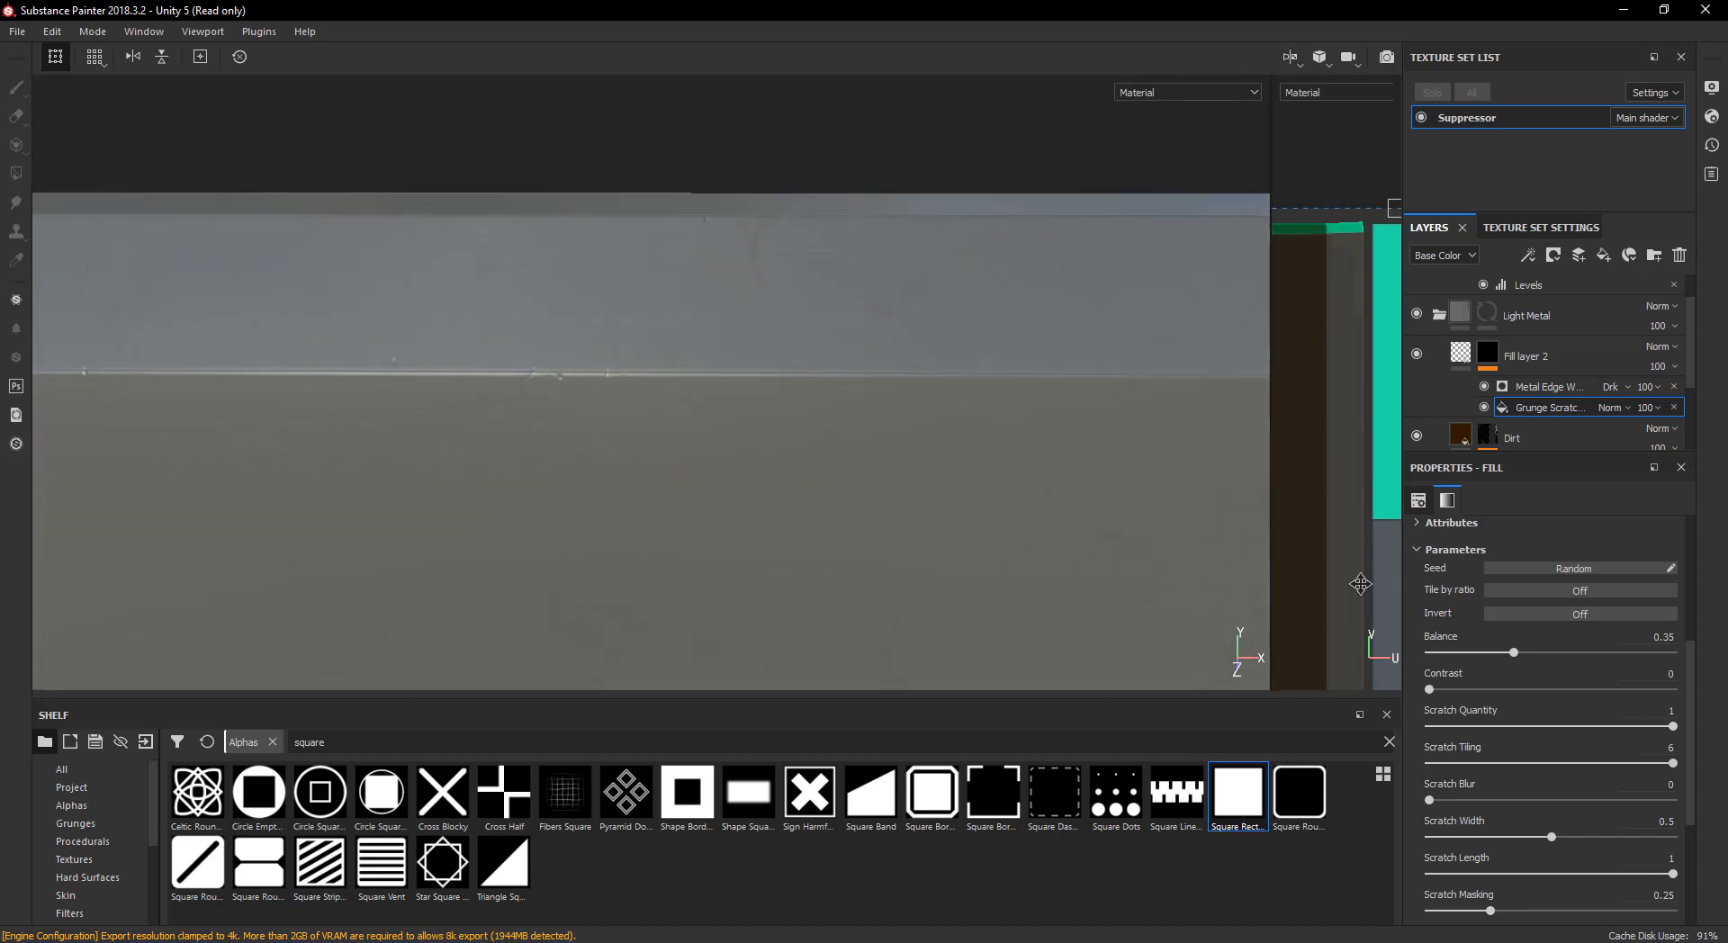
{"action": "left_click_drag", "start_coordinate": [1525, 654], "coordinate": [1536, 656]}
{"action": "mouse_move", "coordinate": [850, 493]}
{"action": "left_mouse_down", "text": "alt"}
{"action": "mouse_move", "coordinate": [483, 393]}
{"action": "mouse_move", "coordinate": [853, 448]}
{"action": "mouse_move", "coordinate": [629, 513]}
{"action": "mouse_move", "coordinate": [585, 492]}
{"action": "mouse_move", "coordinate": [498, 504]}
{"action": "mouse_move", "coordinate": [718, 454]}
{"action": "mouse_move", "coordinate": [795, 535]}
{"action": "mouse_move", "coordinate": [778, 268]}
{"action": "mouse_move", "coordinate": [781, 450]}
{"action": "mouse_move", "coordinate": [833, 338]}
{"action": "mouse_move", "coordinate": [796, 489]}
{"action": "mouse_move", "coordinate": [855, 480]}
{"action": "left_mouse_up", "text": "alt"}
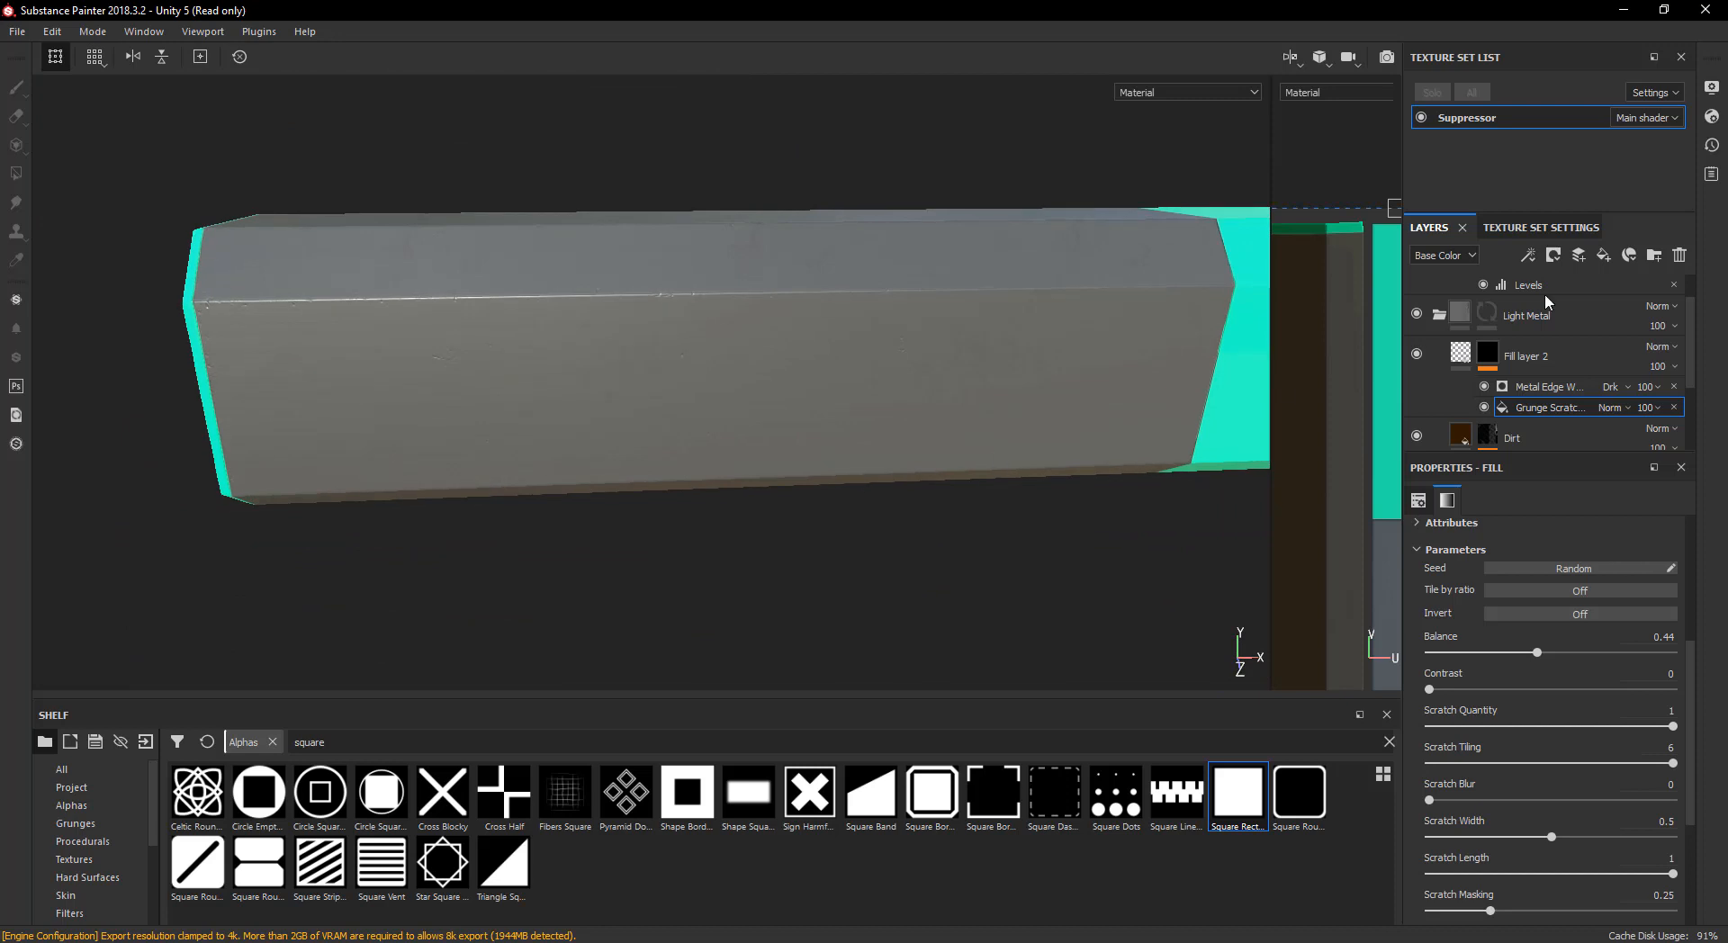
- Switch the viewport's environment map to Studio 03 in the display settings
{"action": "left_click", "coordinate": [1713, 117]}
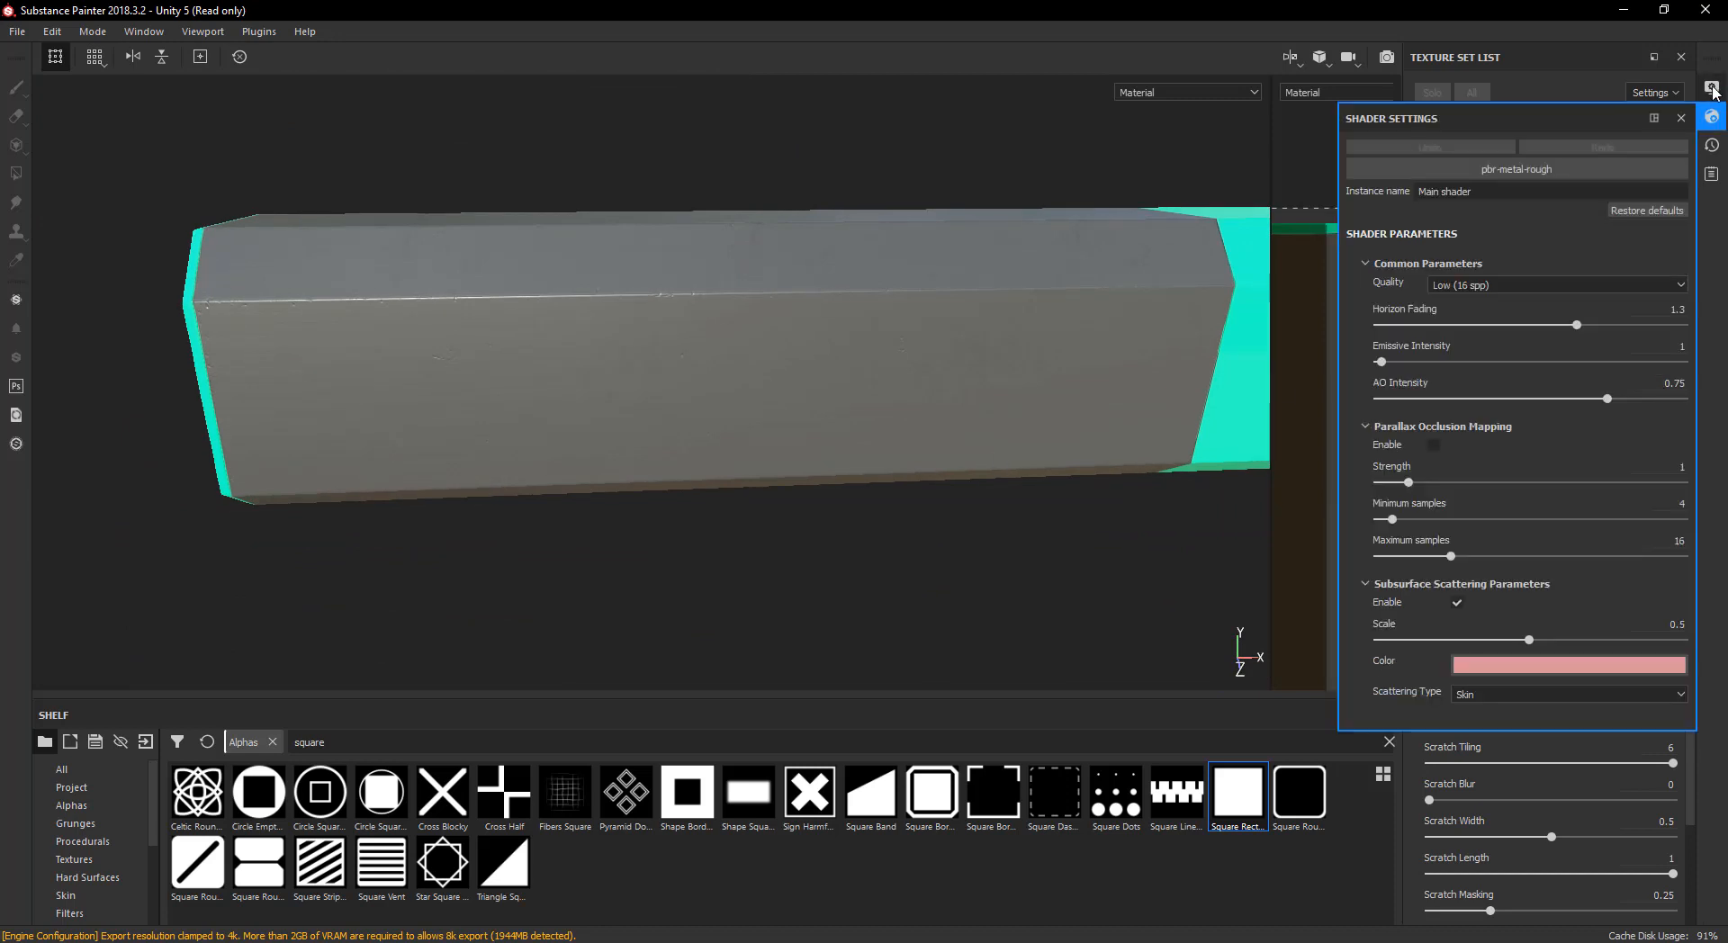
{"action": "left_click", "coordinate": [1713, 89]}
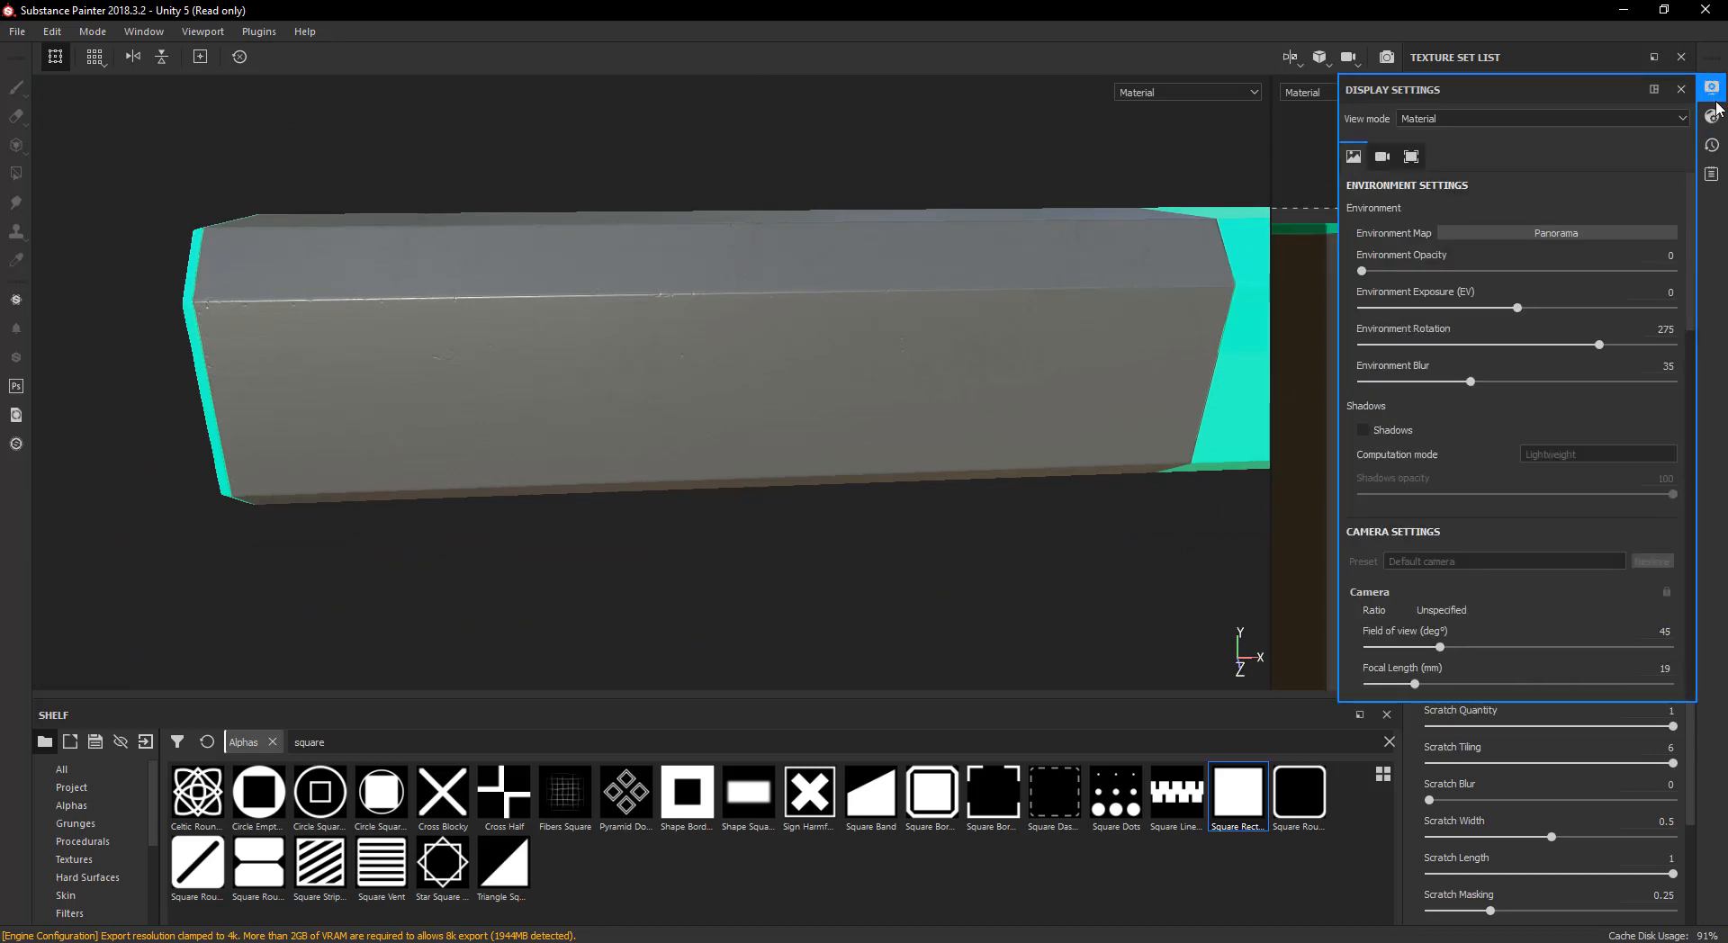
{"action": "left_click", "coordinate": [1520, 231]}
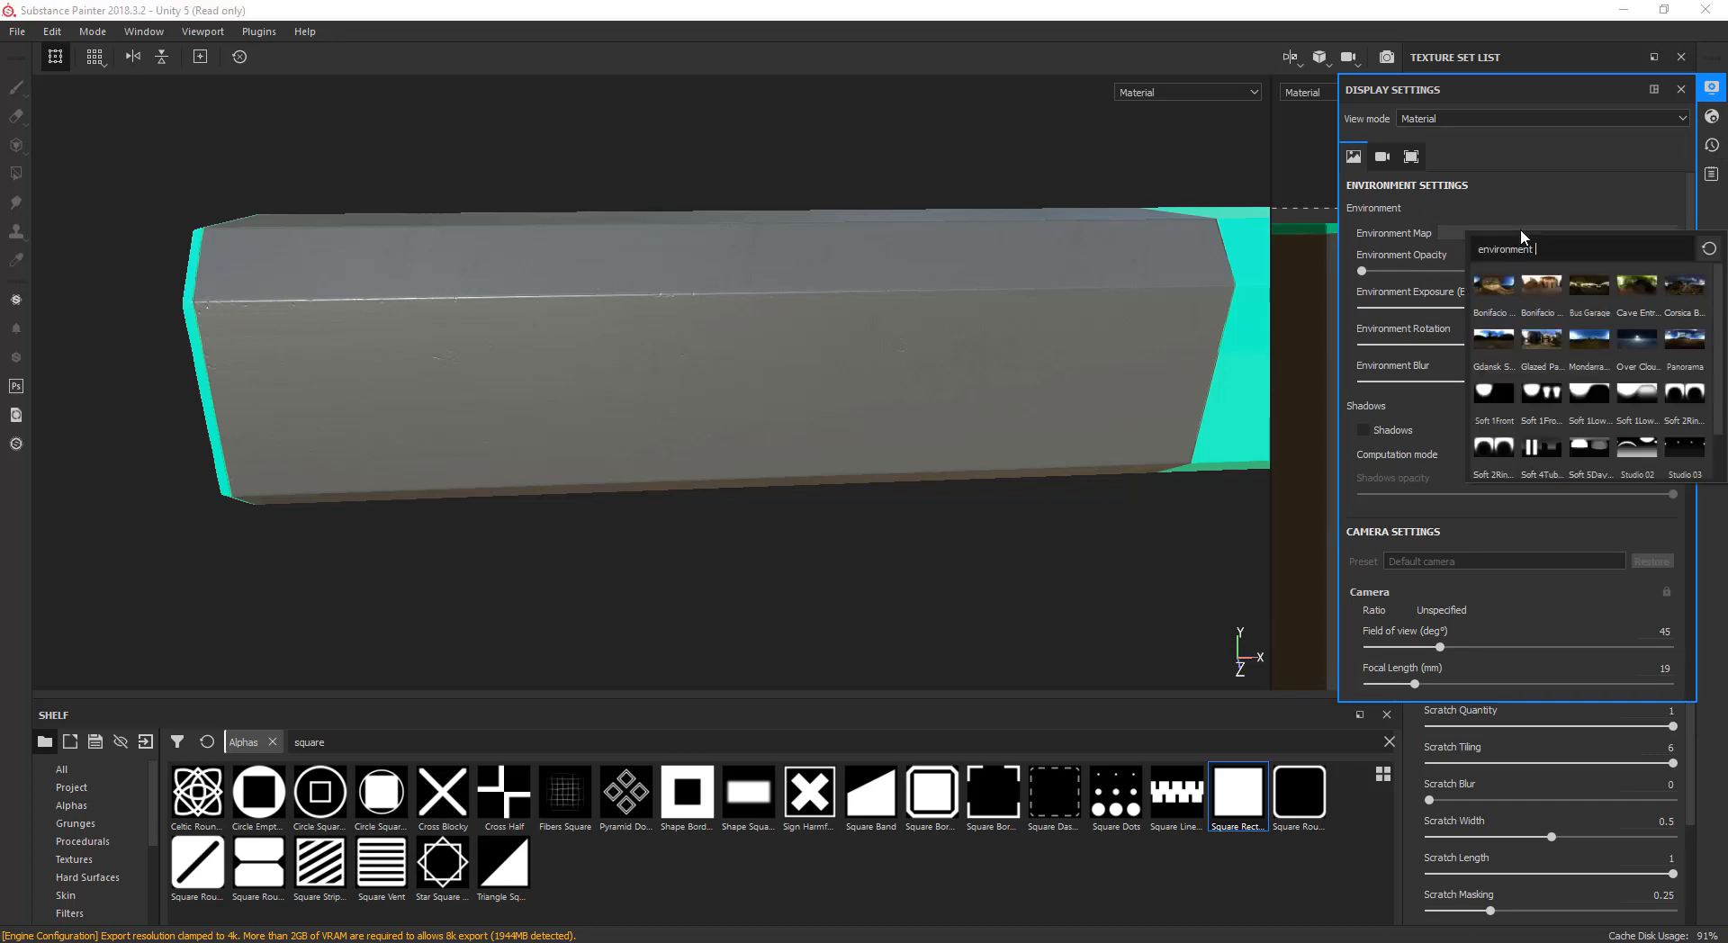
{"action": "left_click", "coordinate": [1685, 449]}
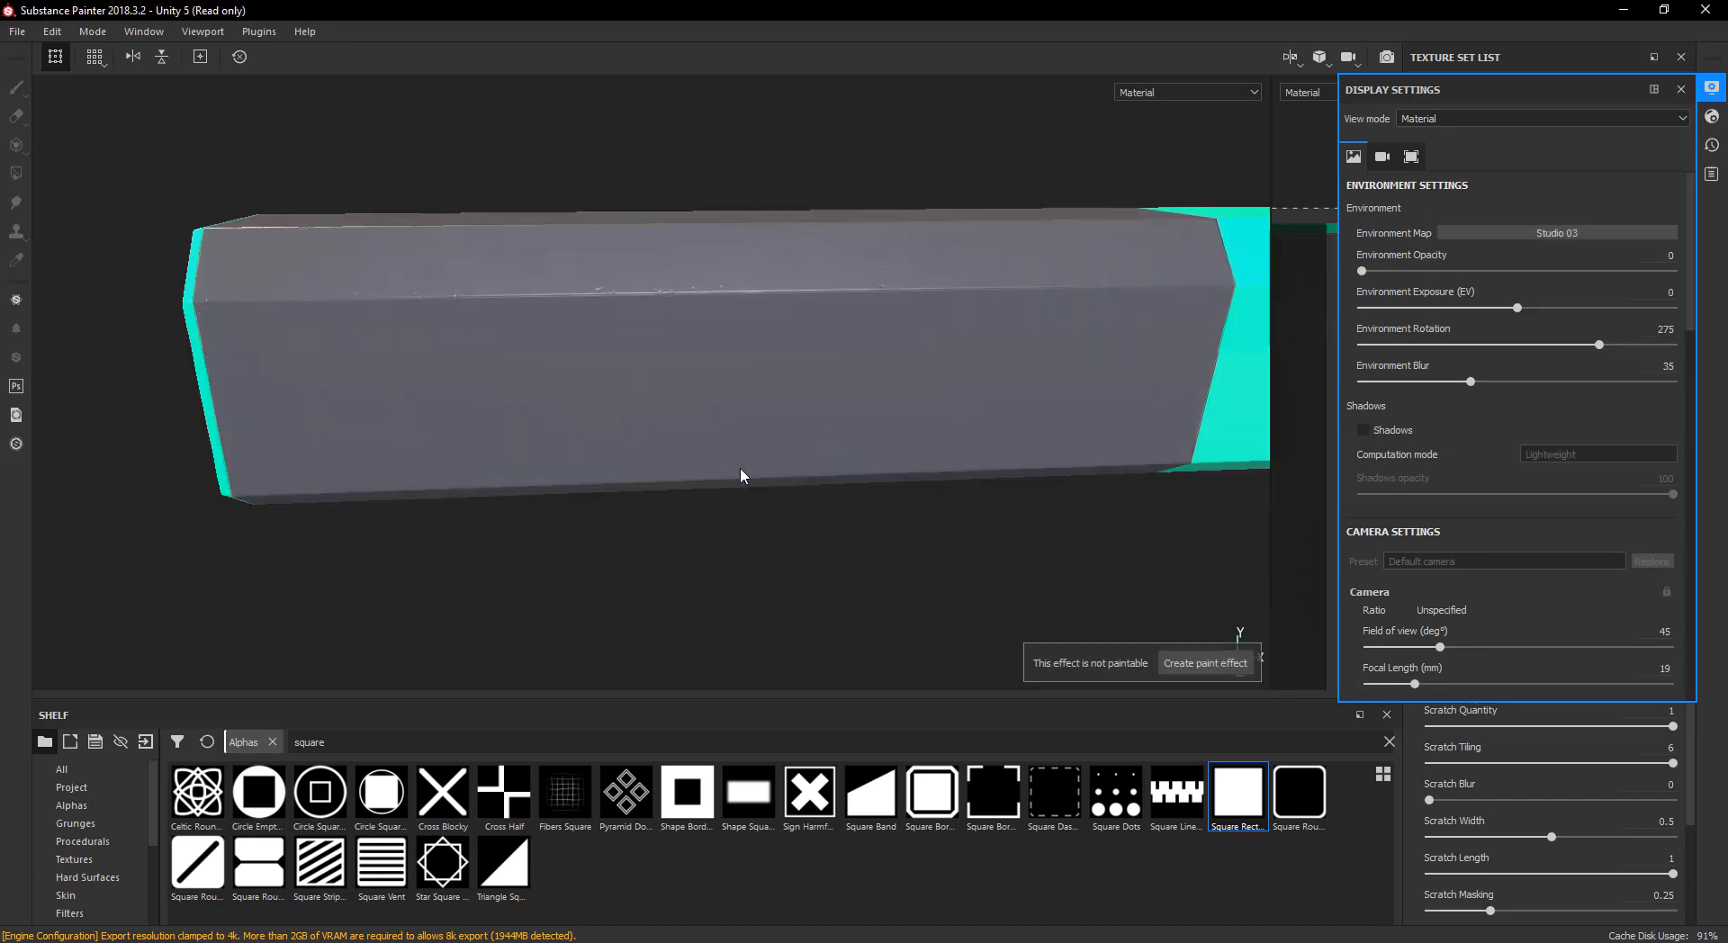
{"action": "left_click", "coordinate": [1711, 87]}
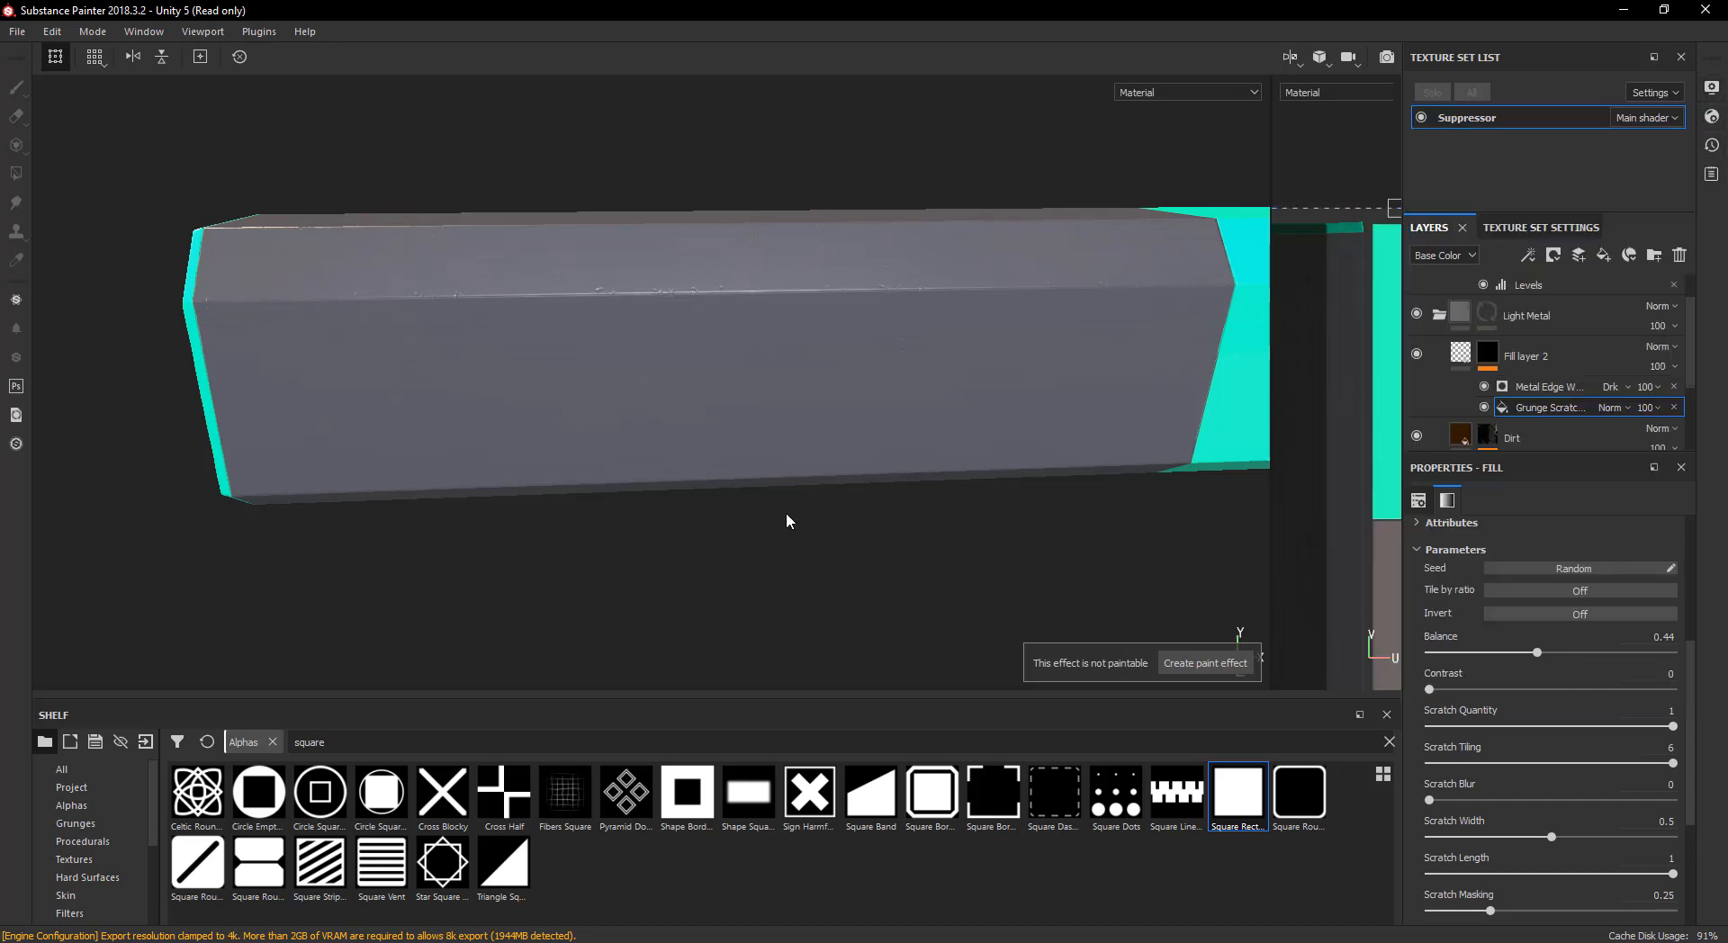
- Rotate the environment light and examine the edge scratches on the light metal body up to the grooved end
{"action": "mouse_move", "coordinate": [786, 521]}
{"action": "right_mouse_down", "text": "shift"}
{"action": "mouse_move", "coordinate": [849, 501]}
{"action": "mouse_move", "coordinate": [982, 505]}
{"action": "right_mouse_up", "text": "shift"}
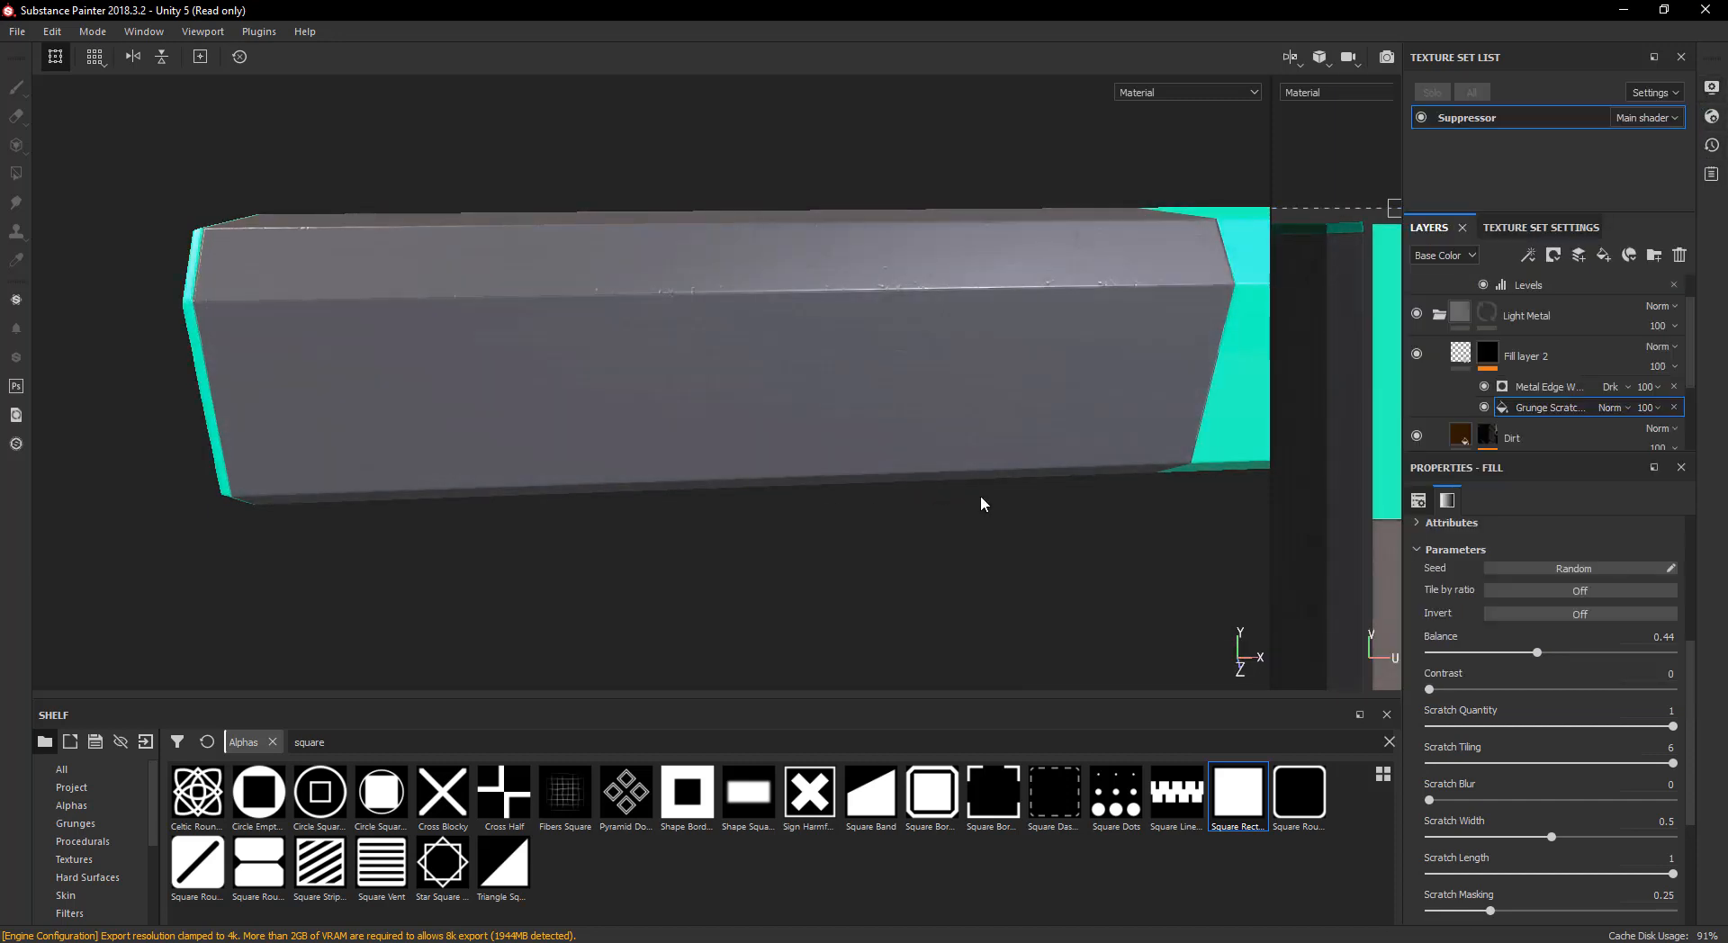
{"action": "left_click_drag", "start_coordinate": [981, 504], "coordinate": [846, 414], "text": "alt"}
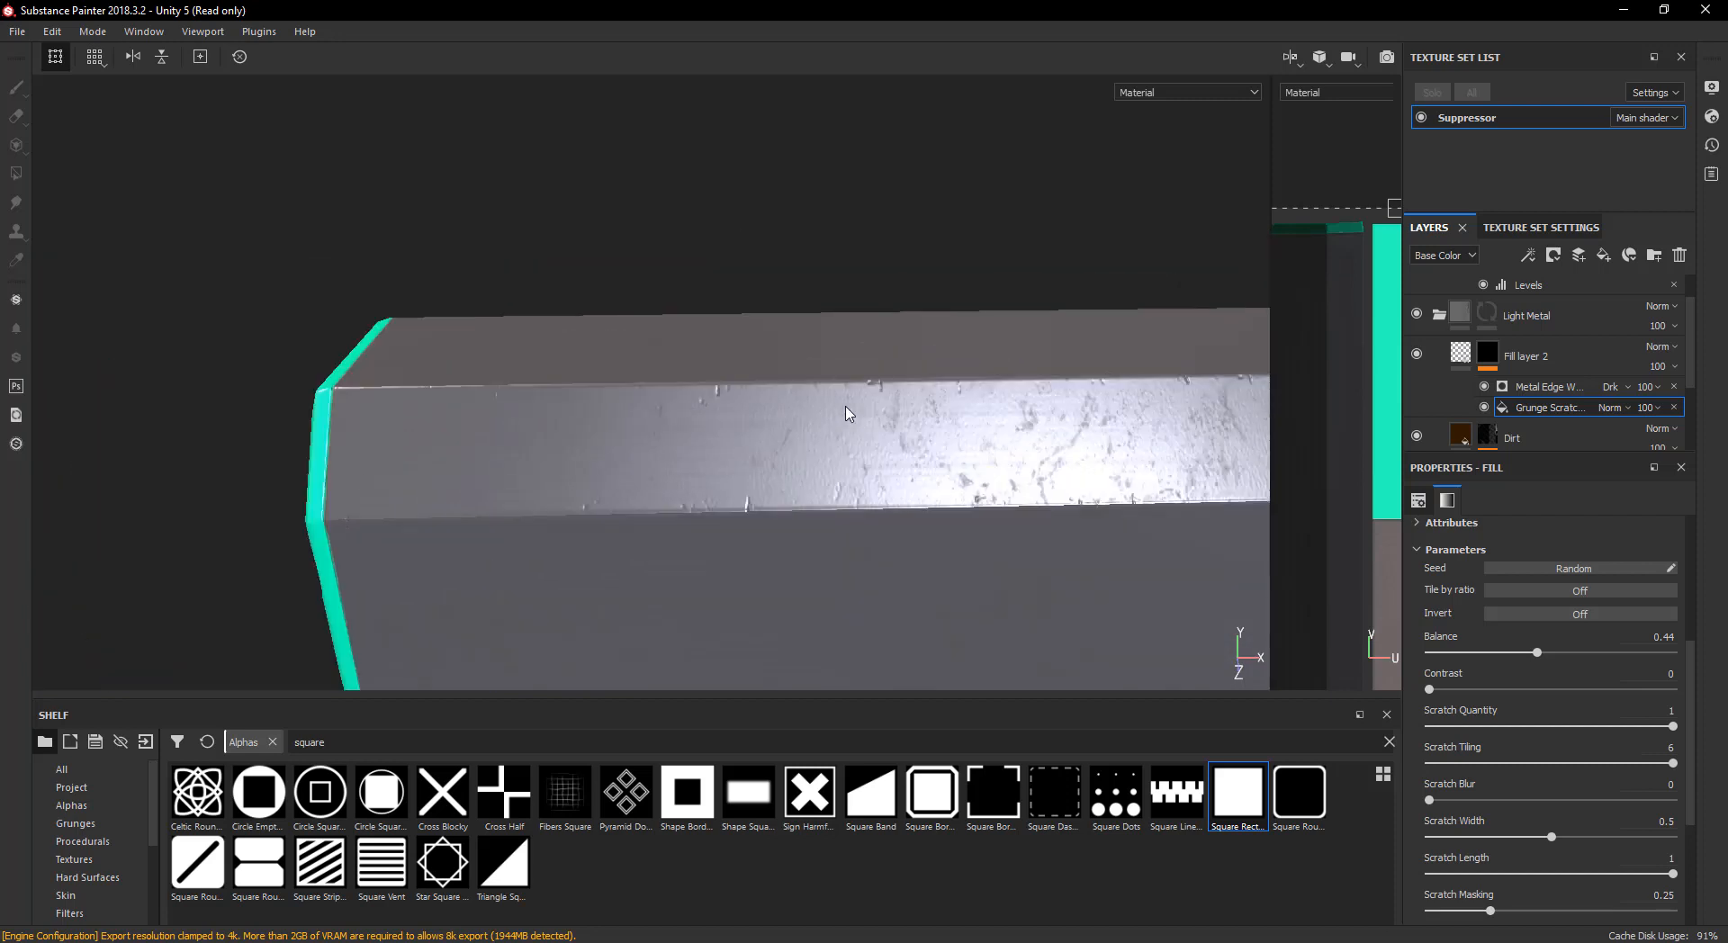
{"action": "scroll", "coordinate": [846, 414], "scroll_direction": "down", "scroll_amount": 5}
{"action": "middle_click_drag", "start_coordinate": [972, 447], "coordinate": [633, 390], "text": "alt"}
{"action": "left_click_drag", "start_coordinate": [922, 420], "coordinate": [819, 427], "text": "alt"}
{"action": "middle_click_drag", "start_coordinate": [819, 427], "coordinate": [718, 420], "text": "alt"}
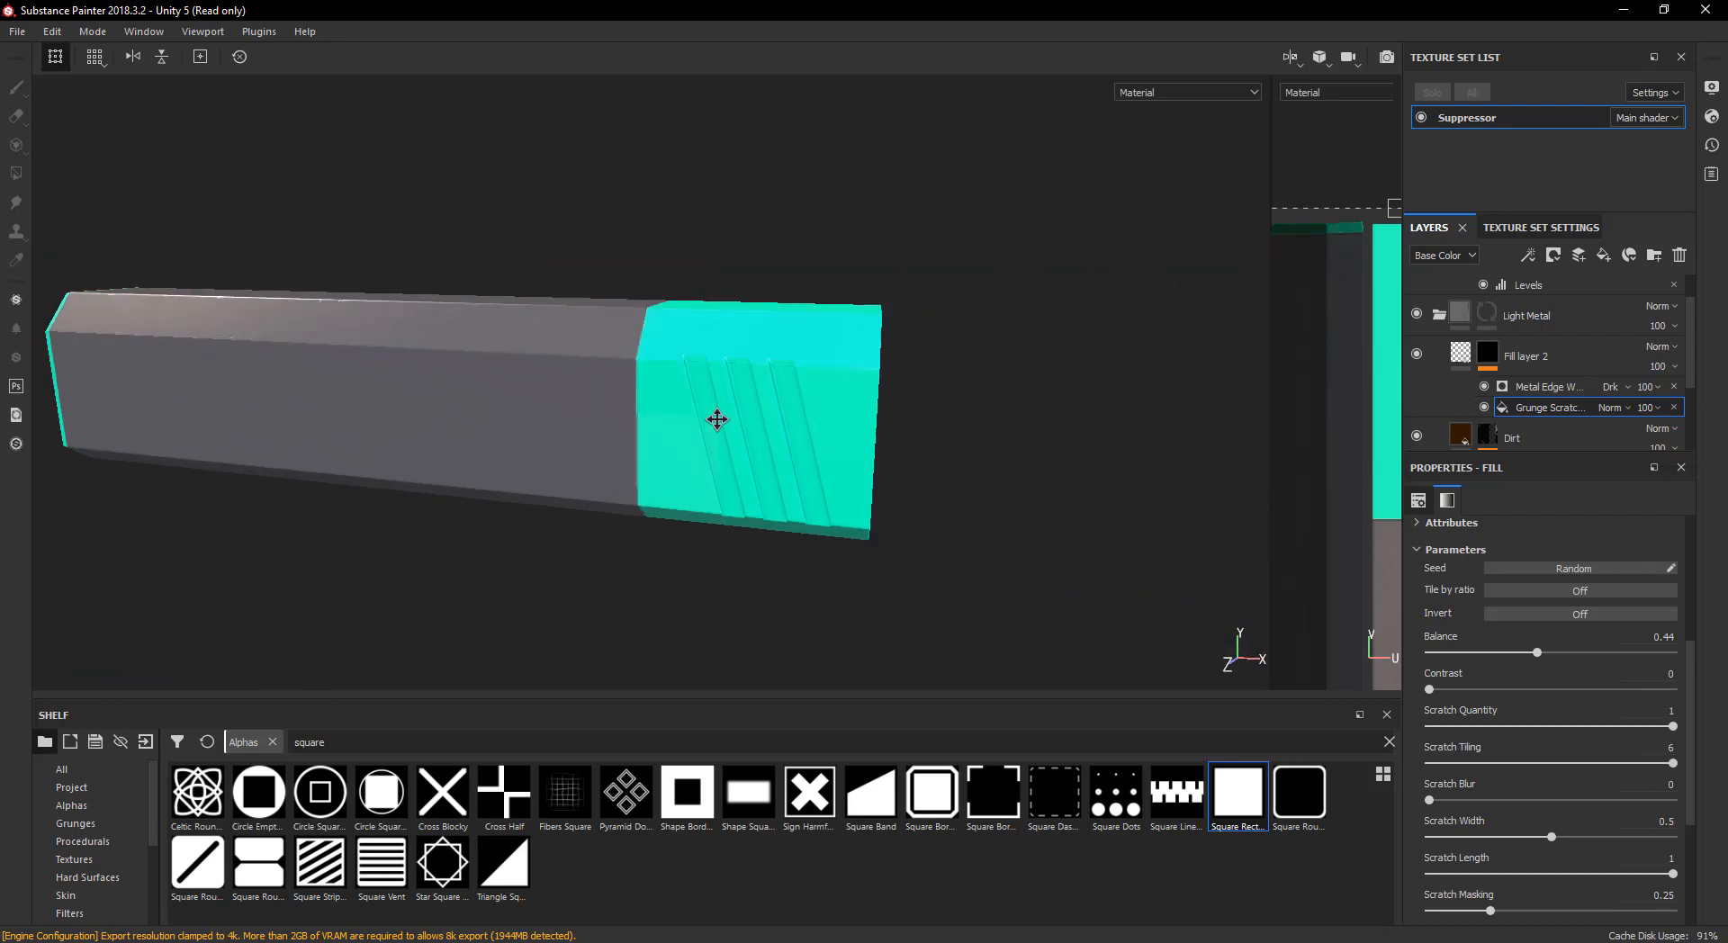
{"action": "left_click_drag", "start_coordinate": [718, 419], "coordinate": [684, 546], "text": "alt"}
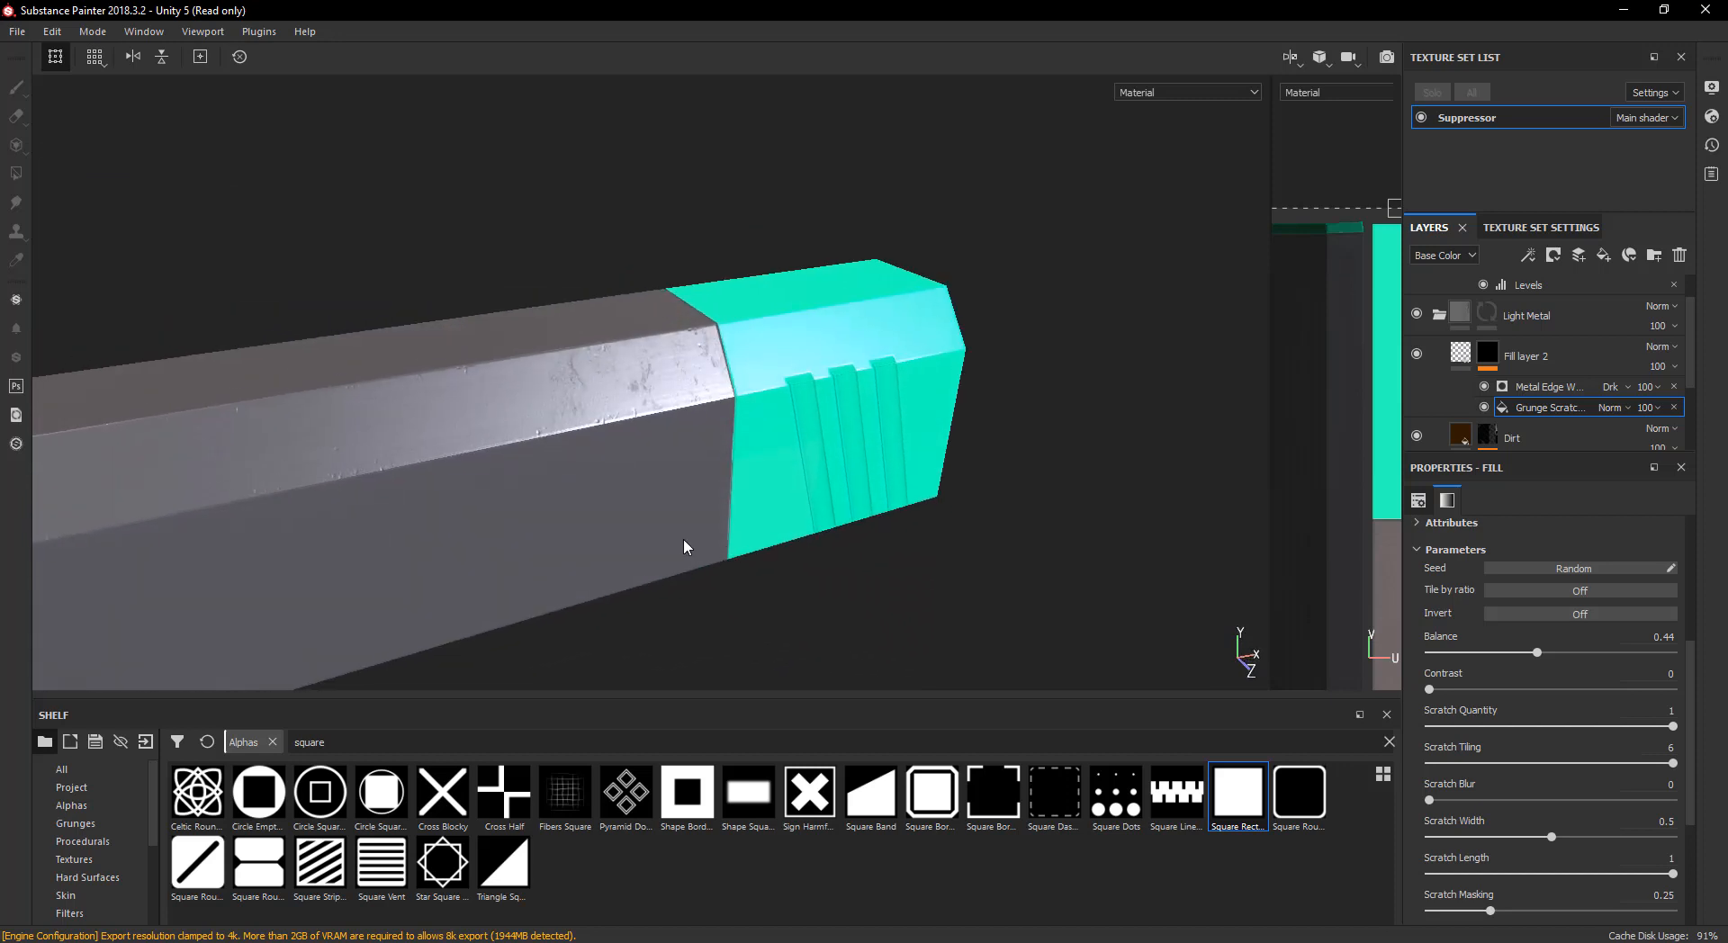
{"action": "scroll", "coordinate": [684, 546], "scroll_direction": "down", "scroll_amount": 2}
{"action": "middle_click_drag", "start_coordinate": [684, 547], "coordinate": [948, 513], "text": "alt"}
- Collapse the Light Metal folder, expand Dark Metal and set Fill layer 1's base color to near-black
{"action": "left_click", "coordinate": [1439, 315]}
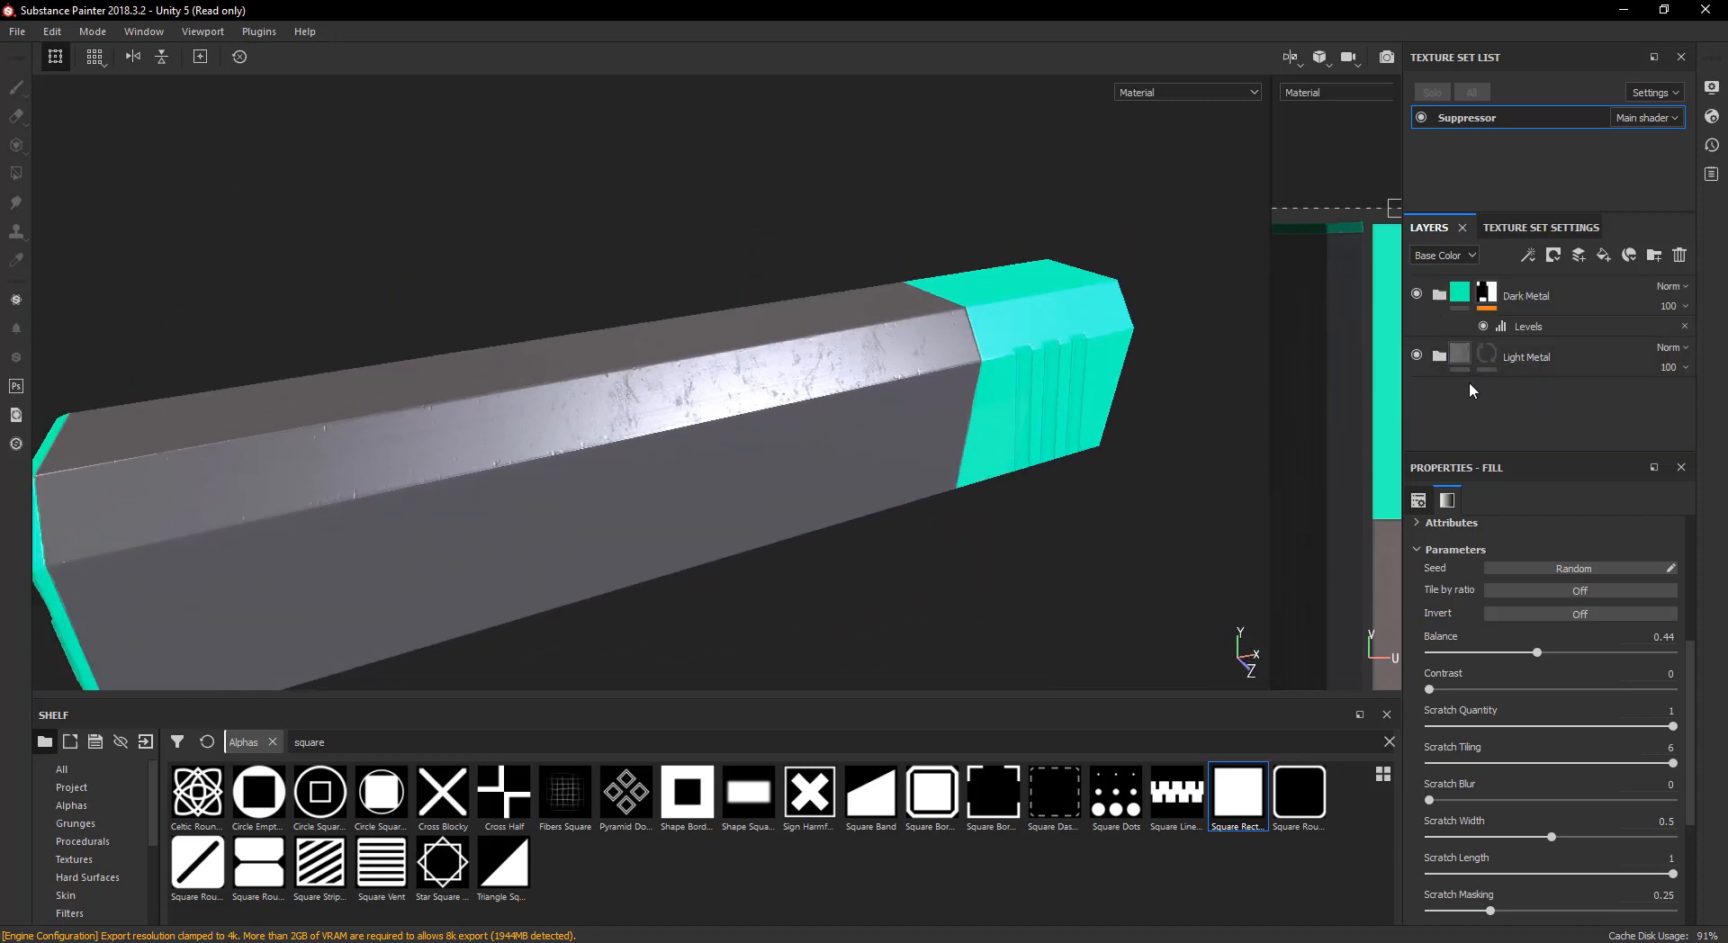
{"action": "mouse_move", "coordinate": [1460, 293]}
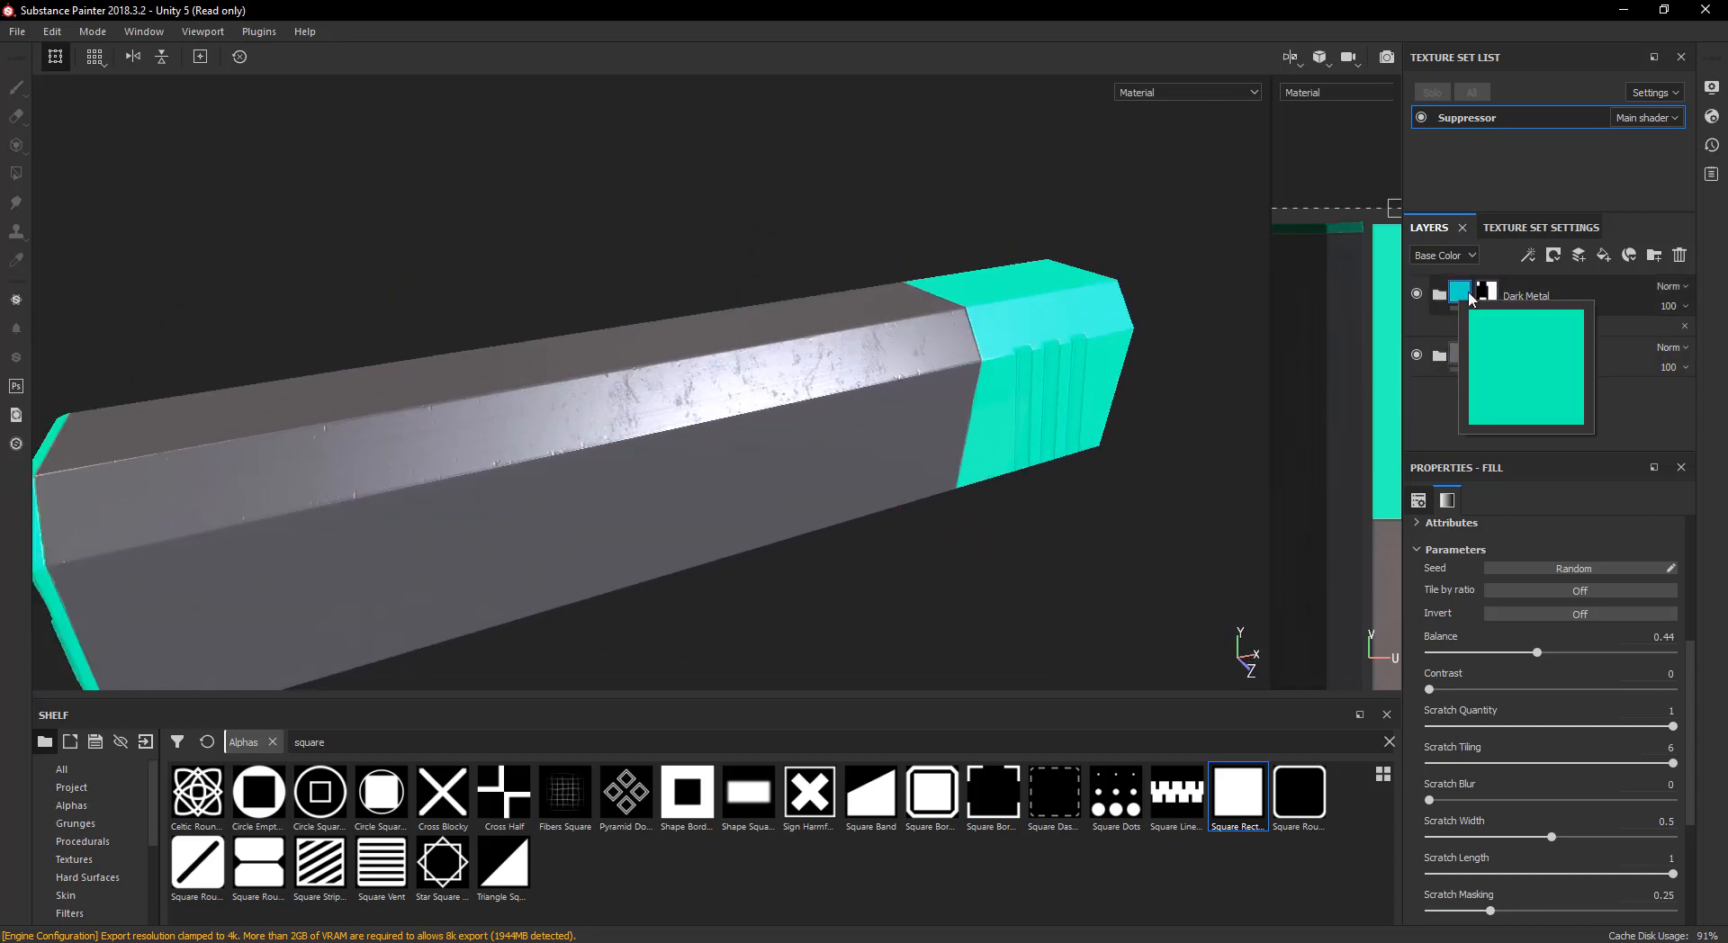
{"action": "left_click", "coordinate": [1439, 296]}
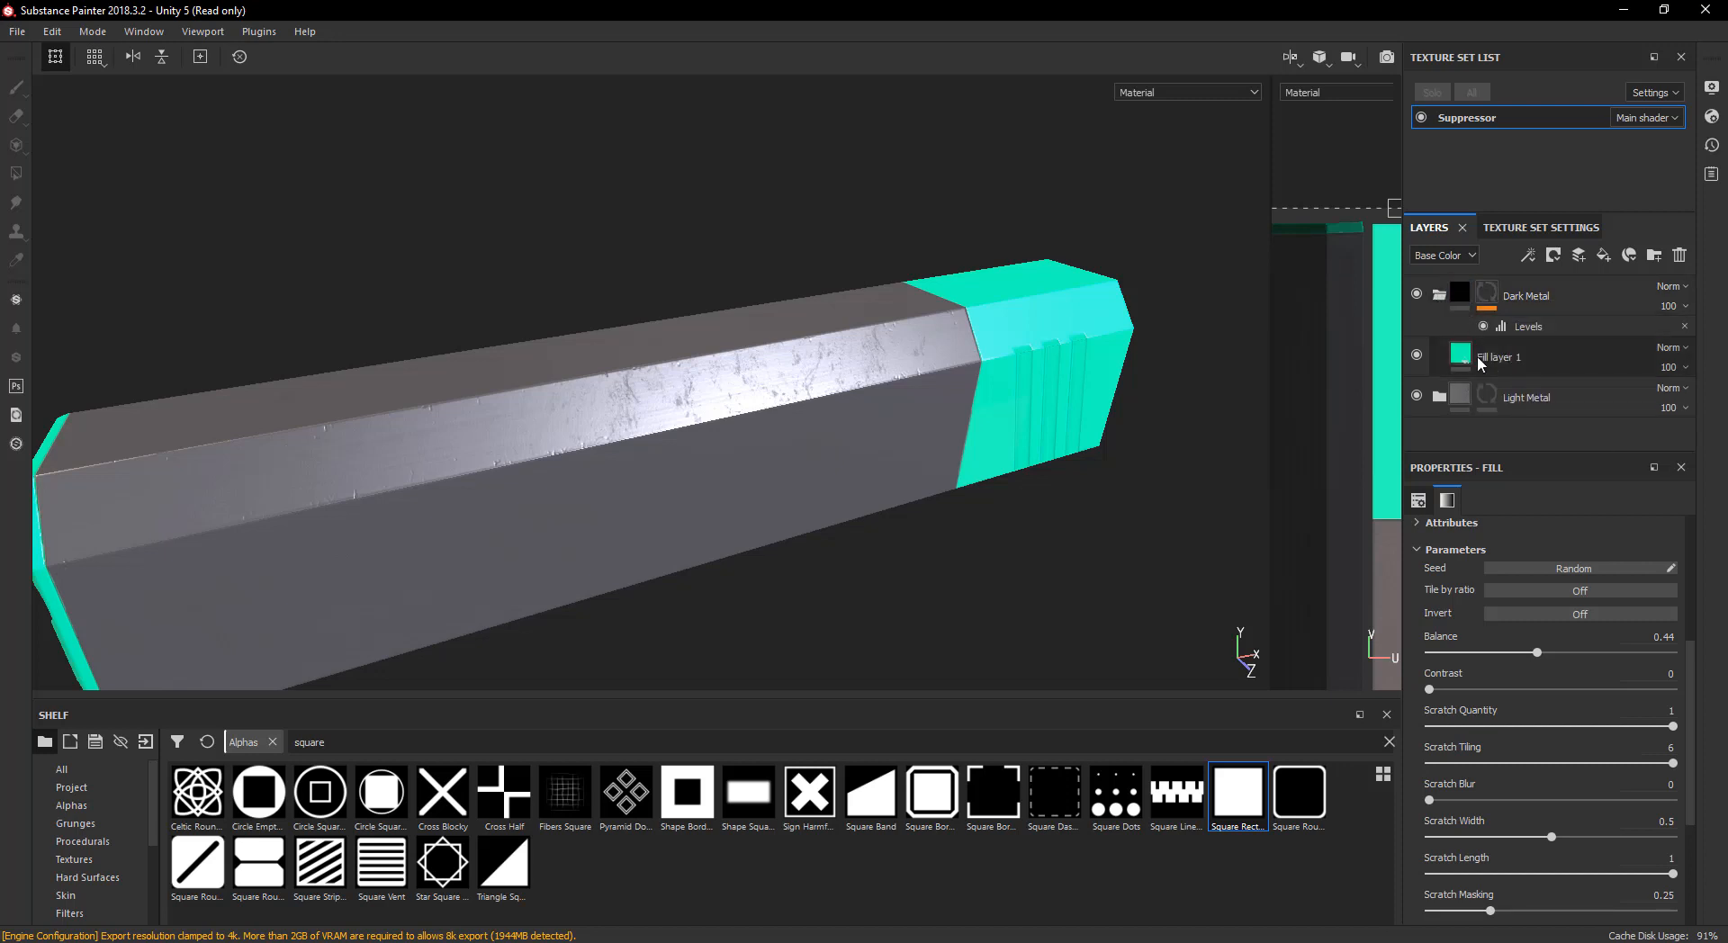
{"action": "left_click", "coordinate": [1460, 357]}
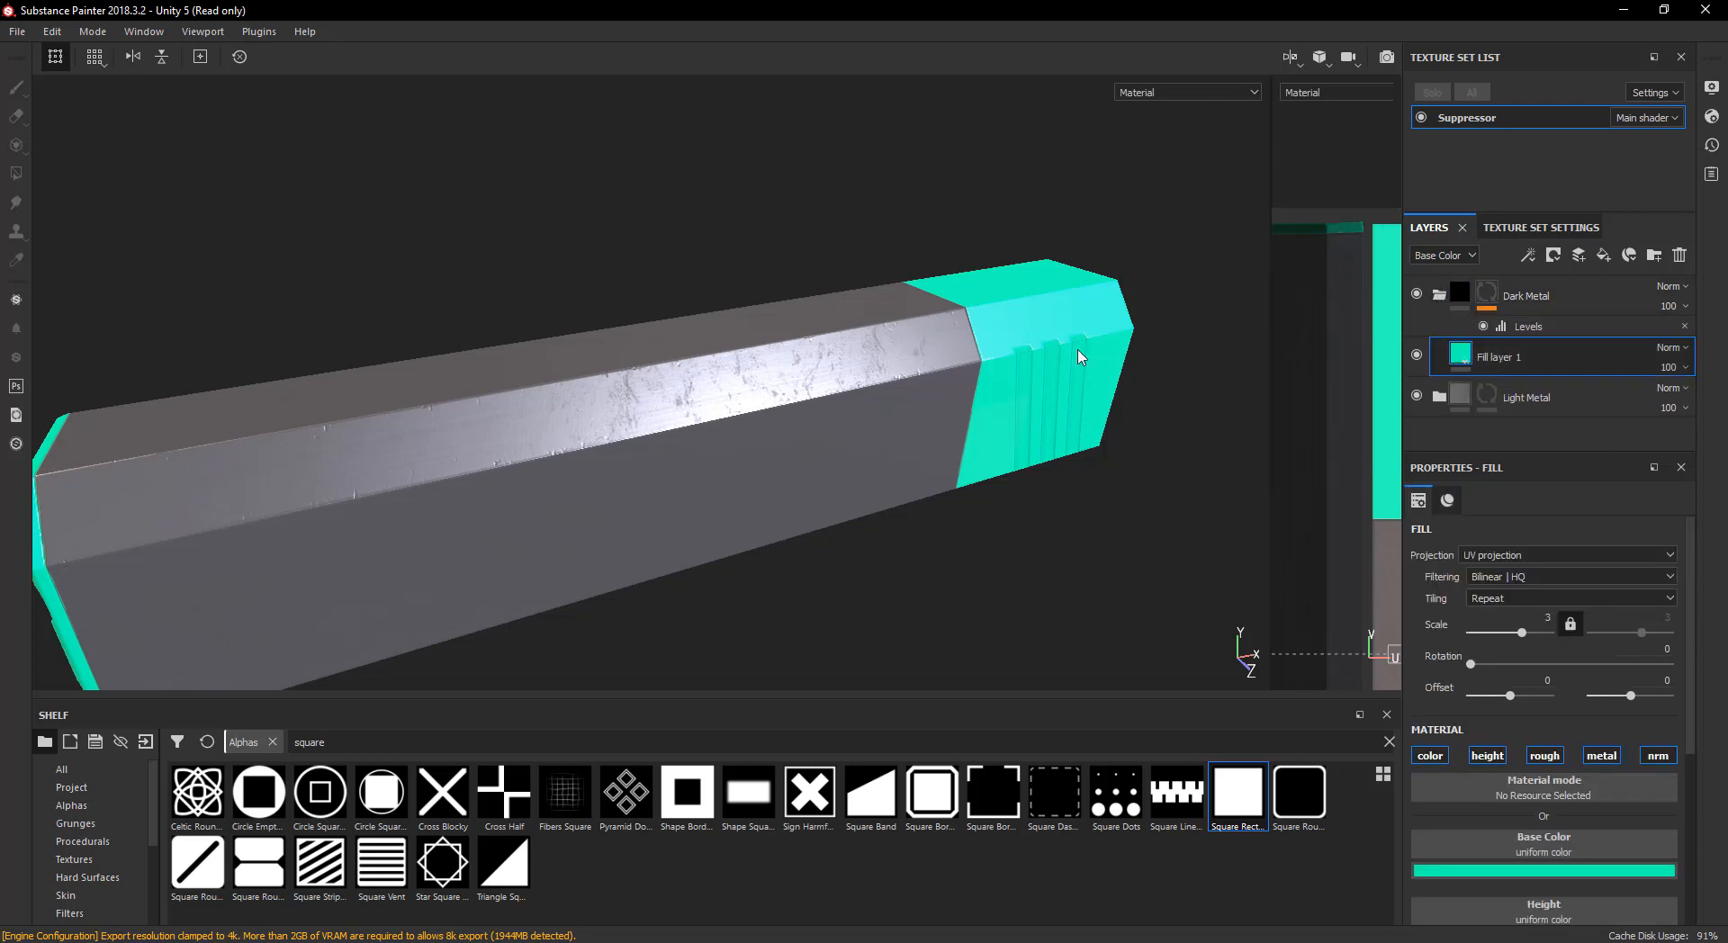
{"action": "left_click_drag", "start_coordinate": [1080, 357], "coordinate": [648, 309], "text": "alt"}
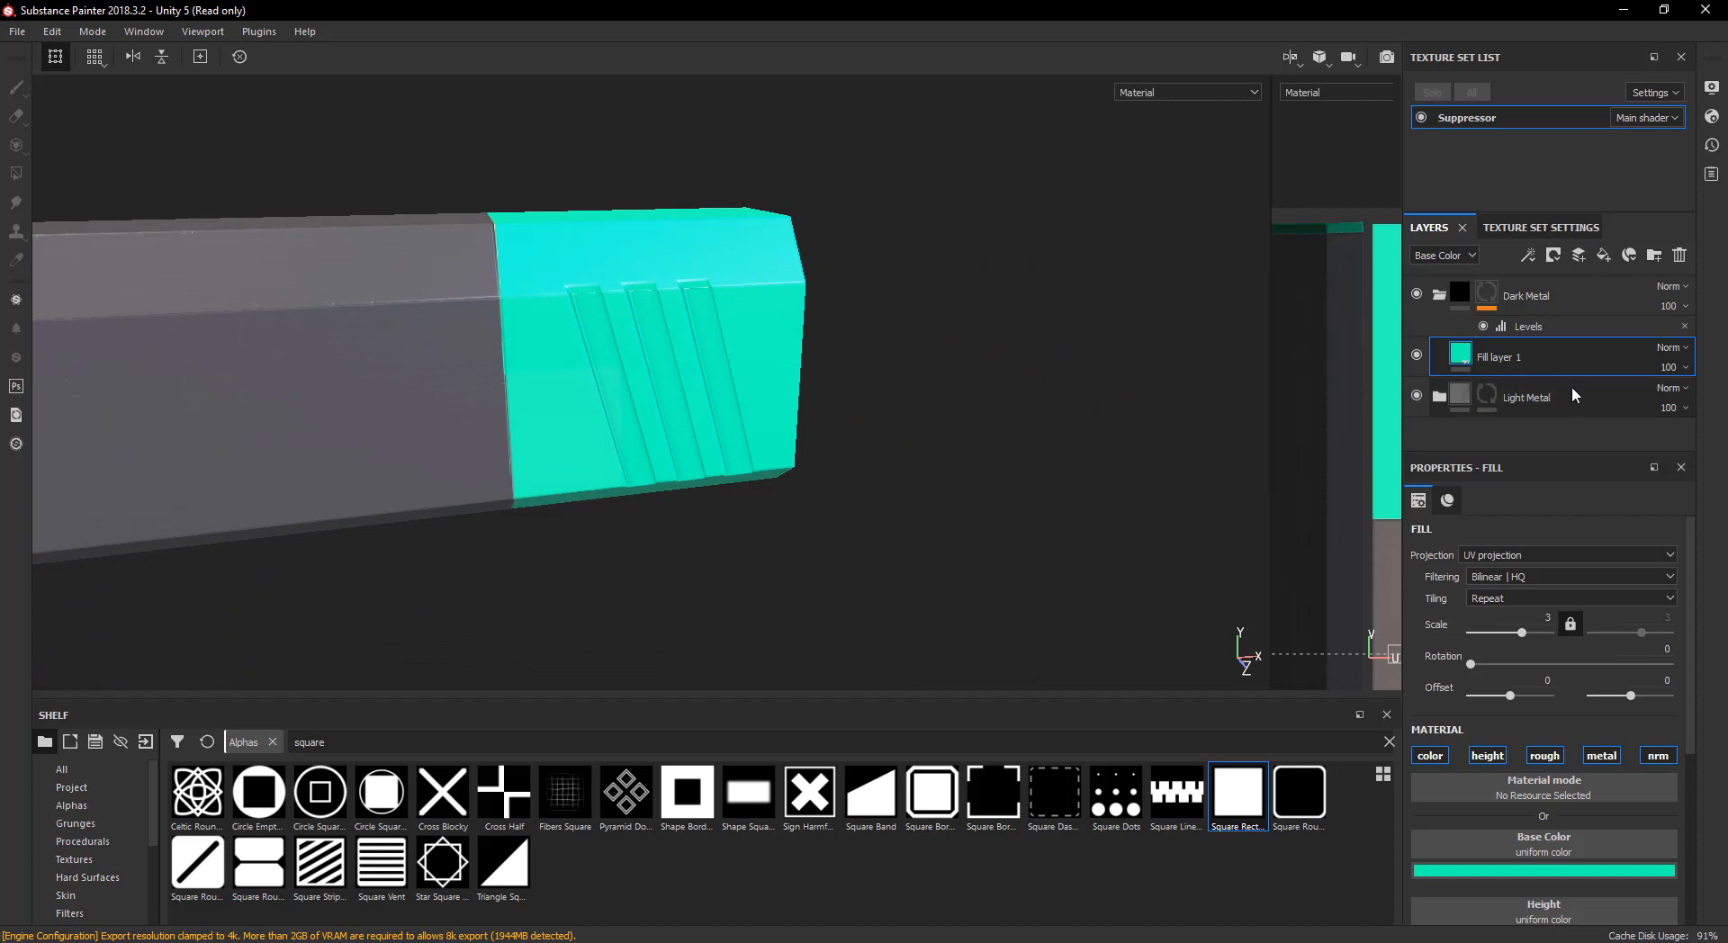
{"action": "left_click", "coordinate": [1511, 868]}
{"action": "left_click_drag", "start_coordinate": [1488, 781], "coordinate": [1468, 813]}
{"action": "left_click_drag", "start_coordinate": [789, 541], "coordinate": [656, 394], "text": "alt"}
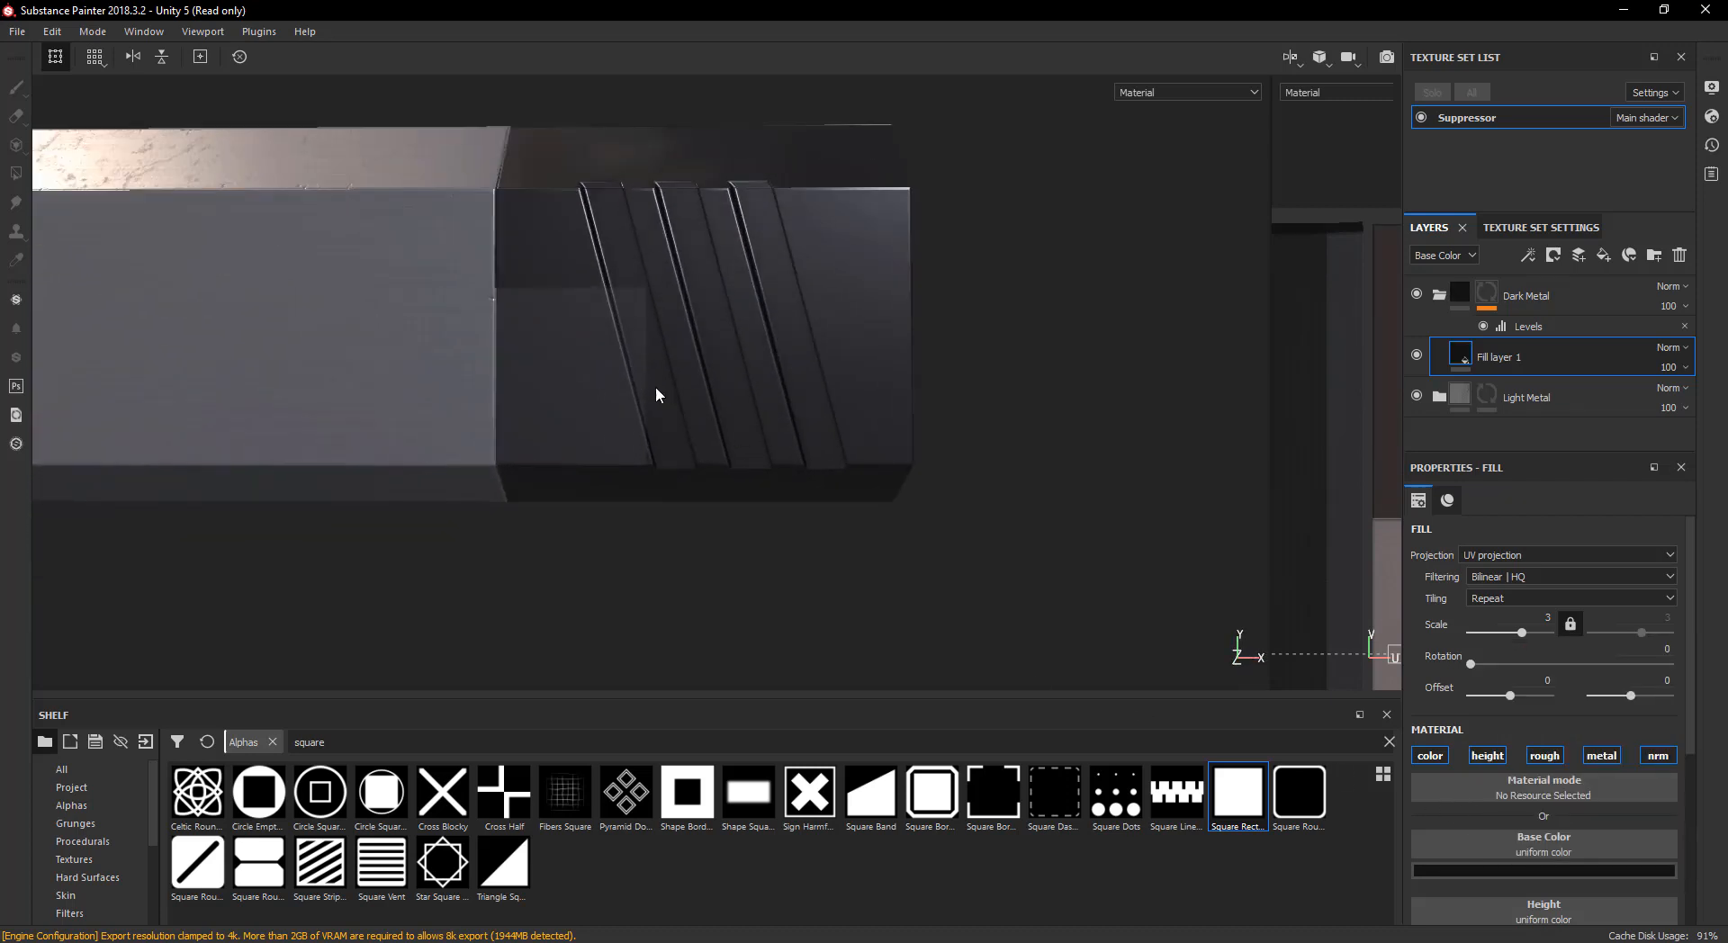
- Touch up the Dark Metal folder's mask by painting over the uneven patch around the diagonal grooves, and check the area
{"action": "left_click", "coordinate": [1488, 294]}
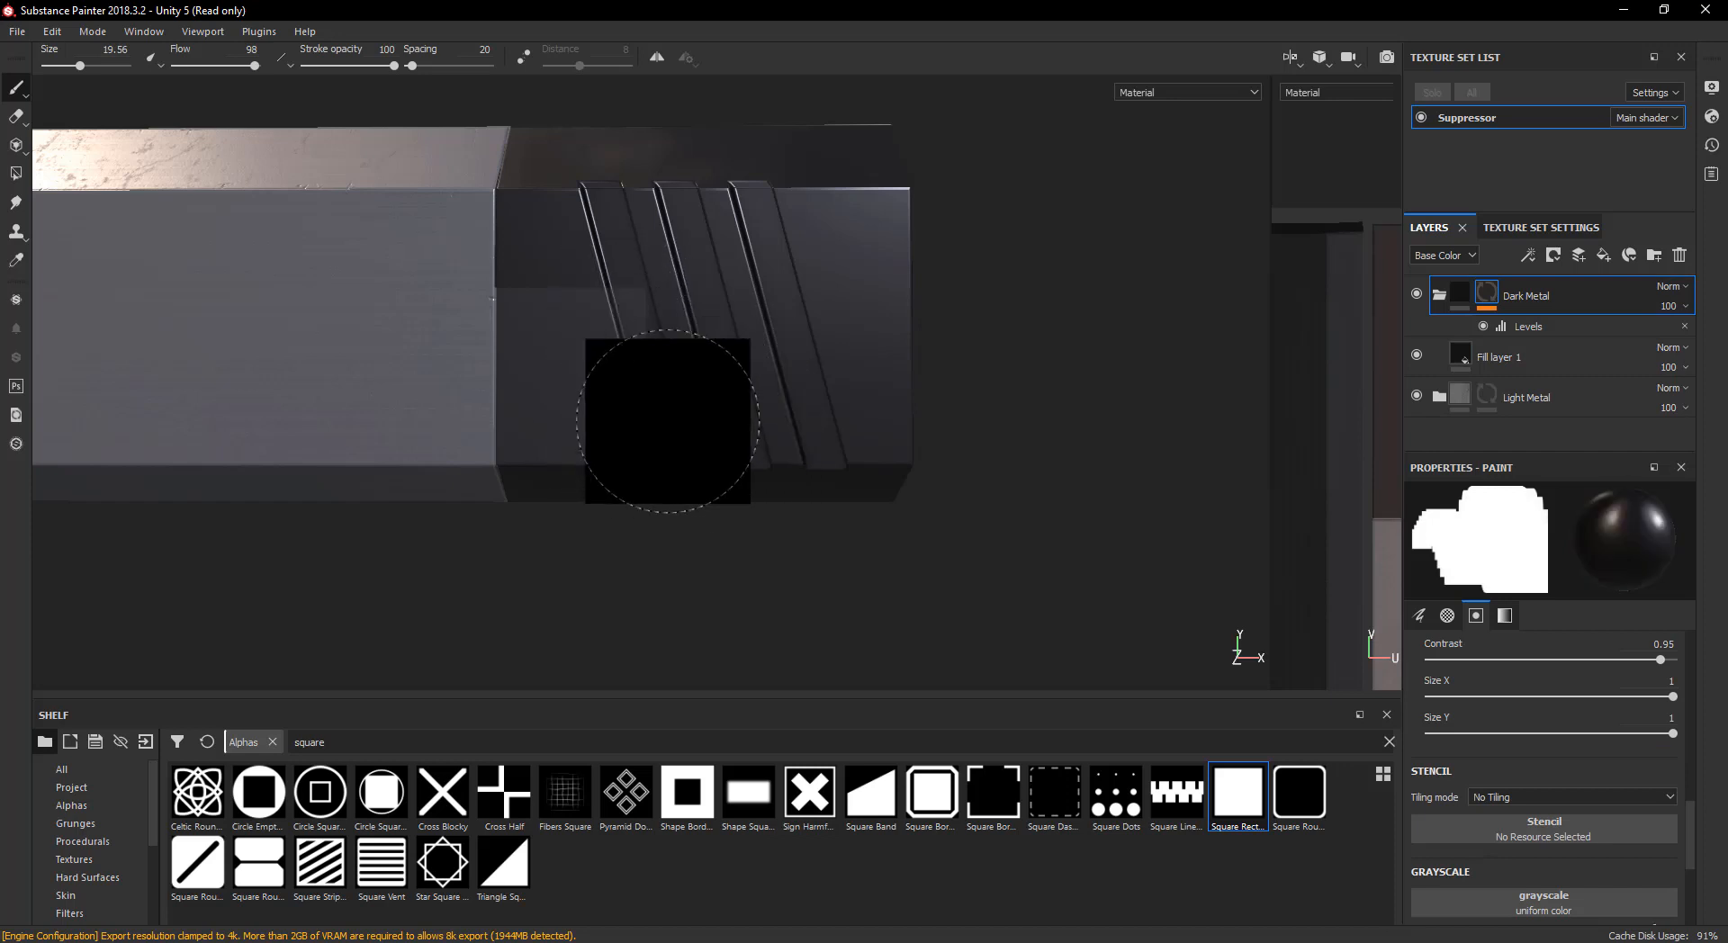
{"action": "key", "text": "x"}
{"action": "left_click_drag", "start_coordinate": [645, 315], "coordinate": [650, 483]}
{"action": "key", "text": "x"}
{"action": "mouse_move", "coordinate": [663, 250]}
{"action": "left_mouse_down"}
{"action": "mouse_move", "coordinate": [637, 454]}
{"action": "mouse_move", "coordinate": [637, 432]}
{"action": "left_mouse_up"}
{"action": "left_click", "coordinate": [731, 232]}
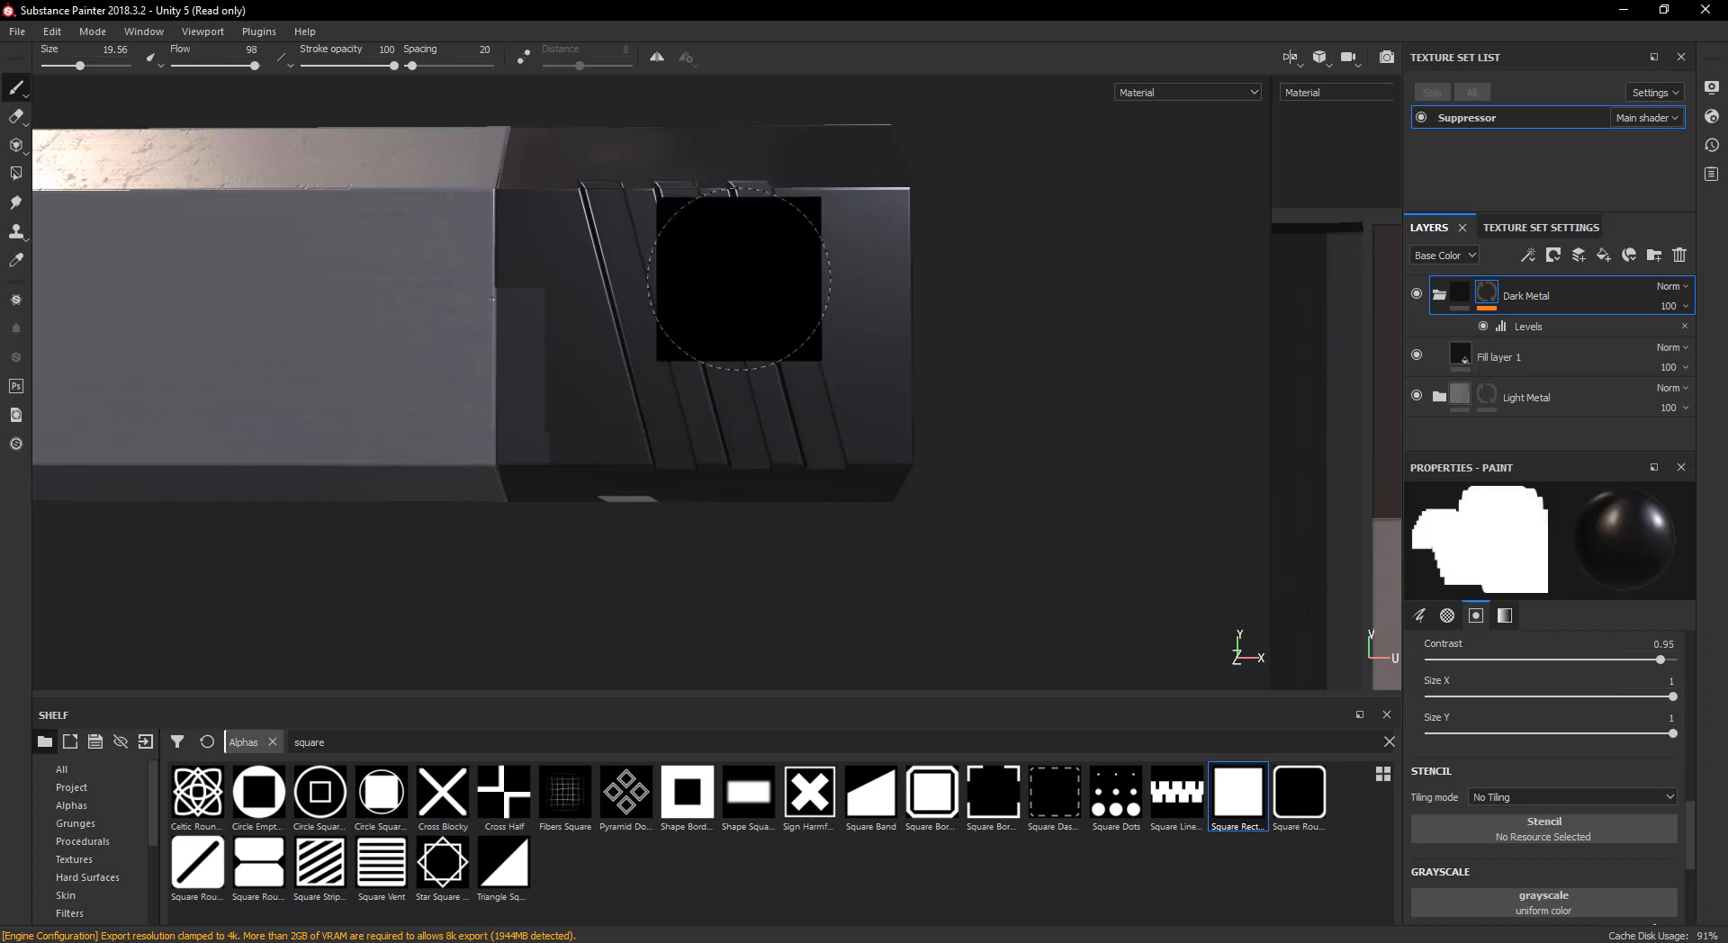
{"action": "left_click_drag", "start_coordinate": [731, 233], "coordinate": [720, 394], "text": "alt"}
{"action": "left_click_drag", "start_coordinate": [667, 470], "coordinate": [707, 362], "text": "alt"}
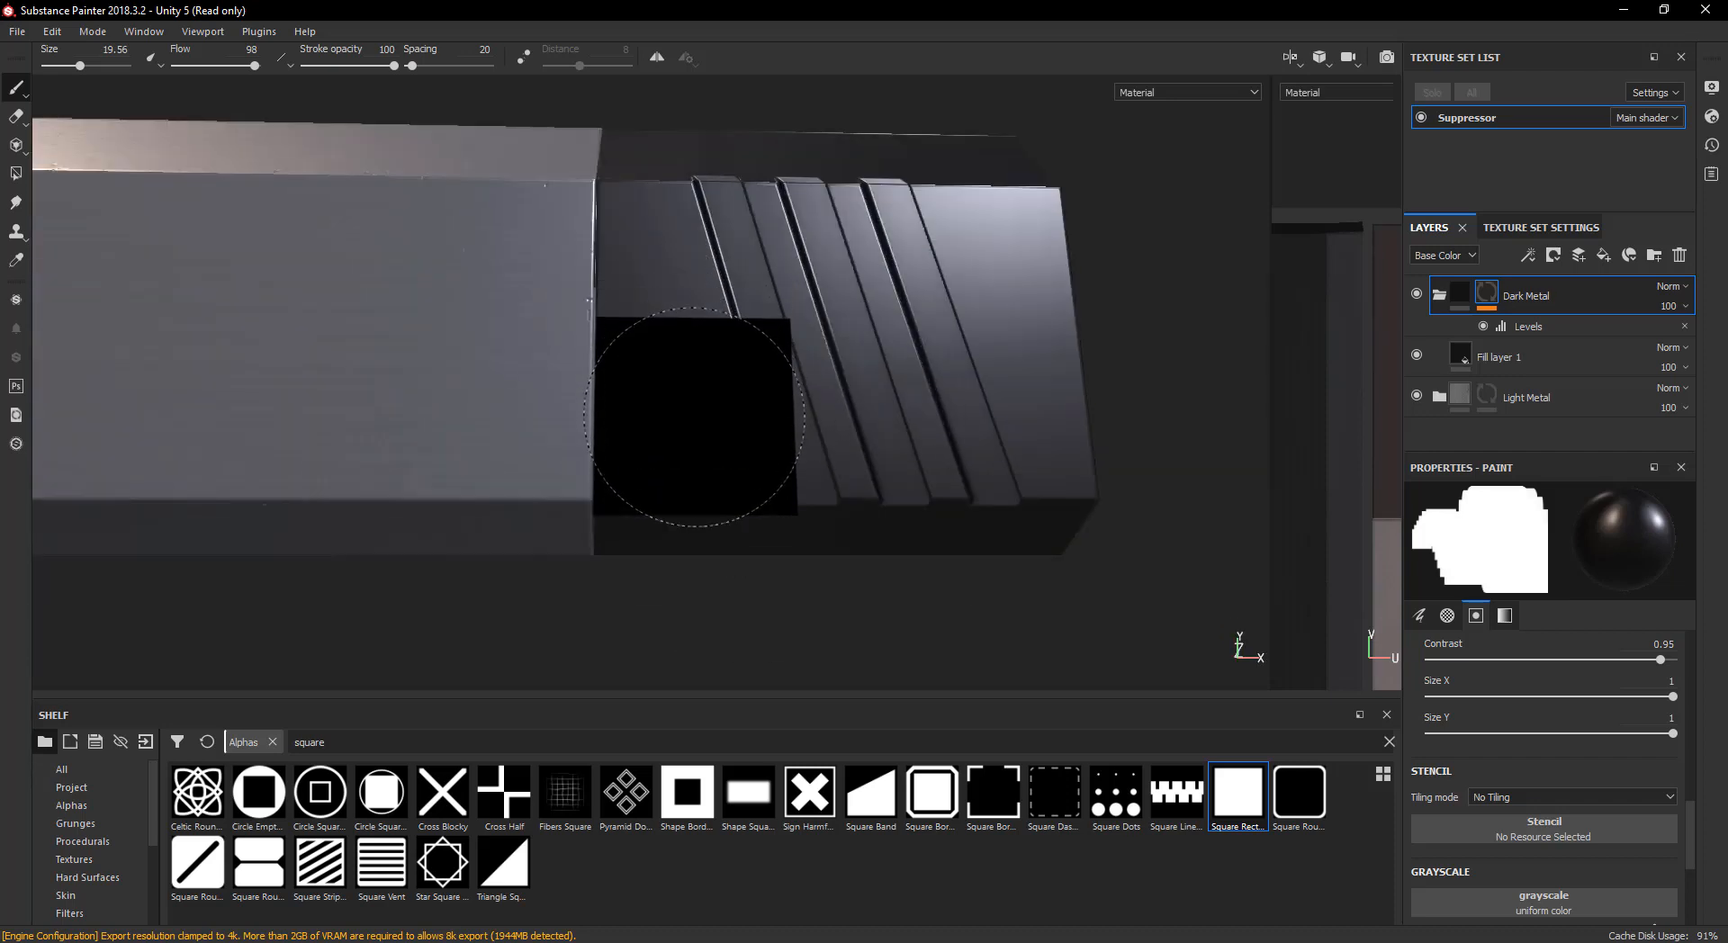
{"action": "left_click_drag", "start_coordinate": [705, 430], "coordinate": [820, 381], "text": "alt"}
{"action": "right_click_drag", "start_coordinate": [819, 381], "coordinate": [840, 382], "text": "shift"}
{"action": "scroll", "coordinate": [745, 444], "scroll_direction": "up", "scroll_amount": 3}
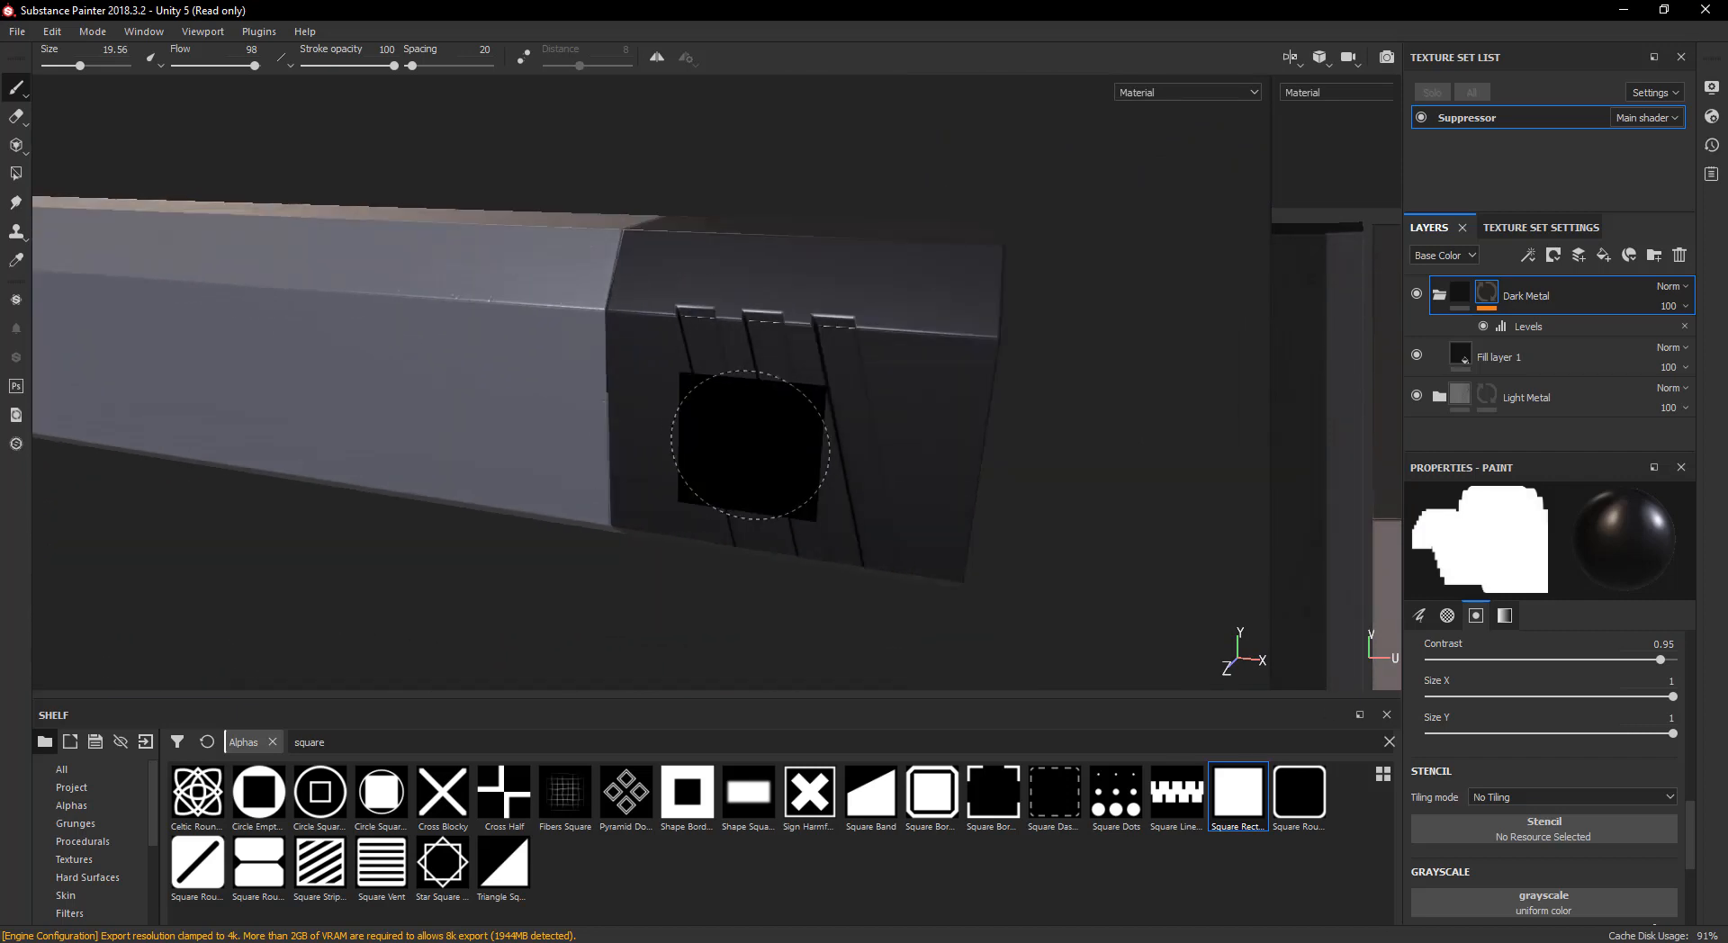
{"action": "left_click_drag", "start_coordinate": [744, 444], "coordinate": [875, 434], "text": "alt"}
- Set the Roughness of Fill layer 1 in the Dark Metal folder to about 0.58 and check the grooved end
{"action": "left_click", "coordinate": [1569, 367]}
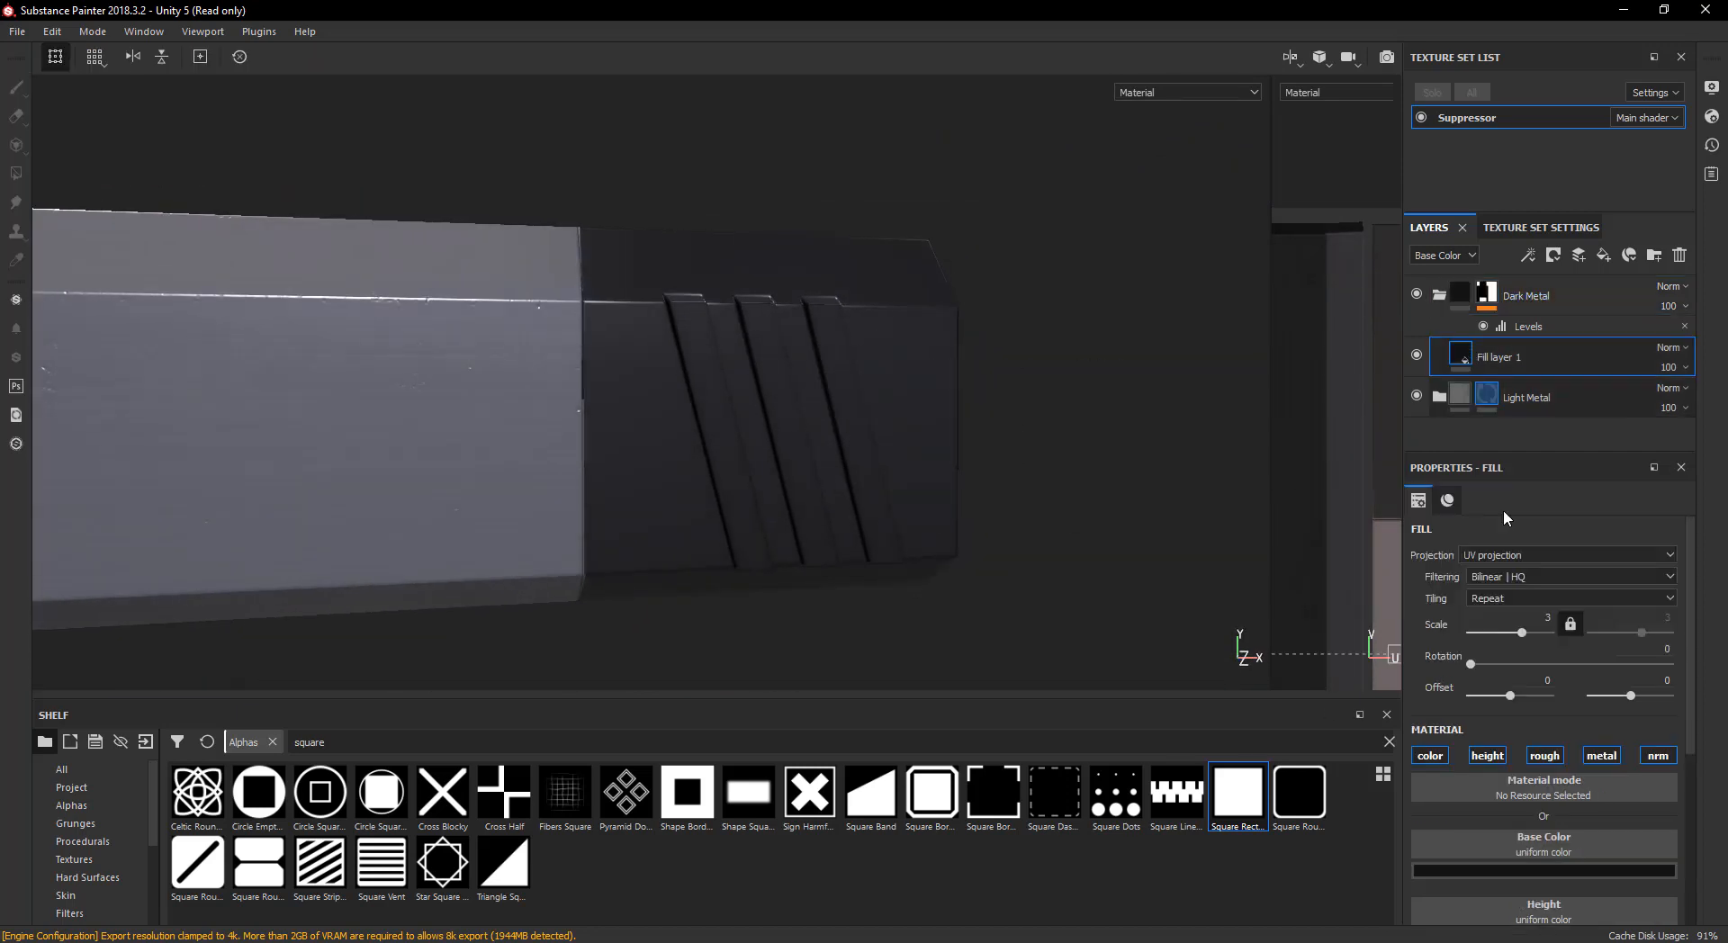
{"action": "scroll", "coordinate": [1550, 830], "scroll_direction": "down", "scroll_amount": 3}
{"action": "scroll", "coordinate": [1550, 830], "scroll_direction": "down", "scroll_amount": 1}
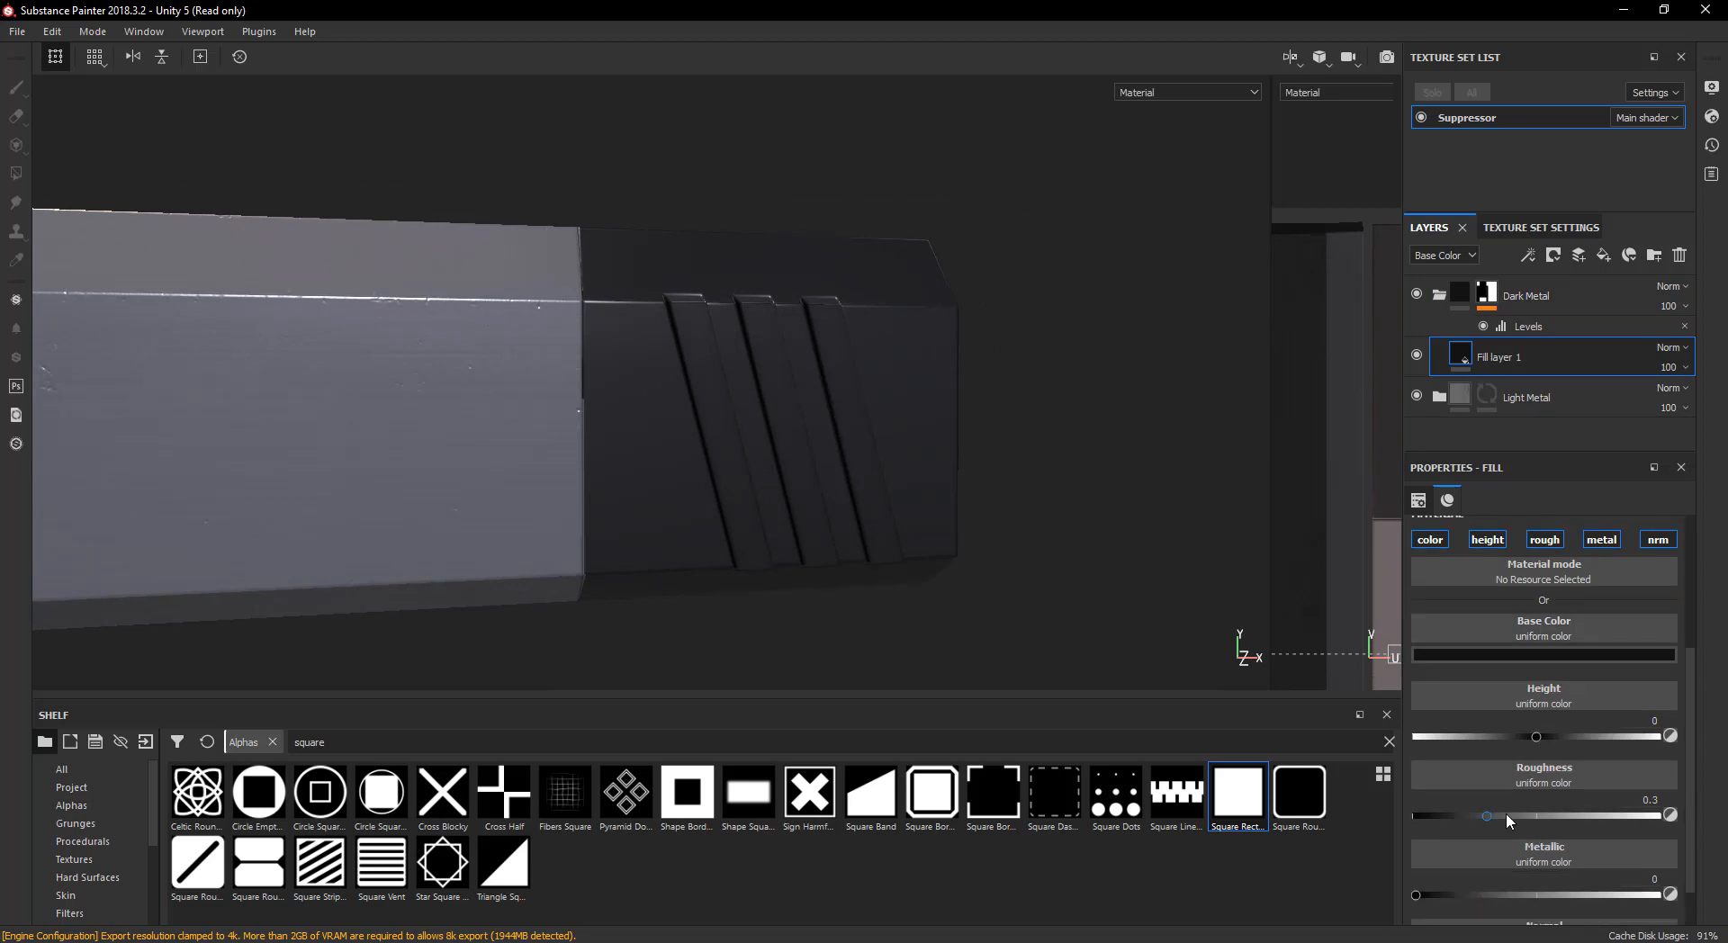
{"action": "left_click_drag", "start_coordinate": [1506, 814], "coordinate": [1555, 817]}
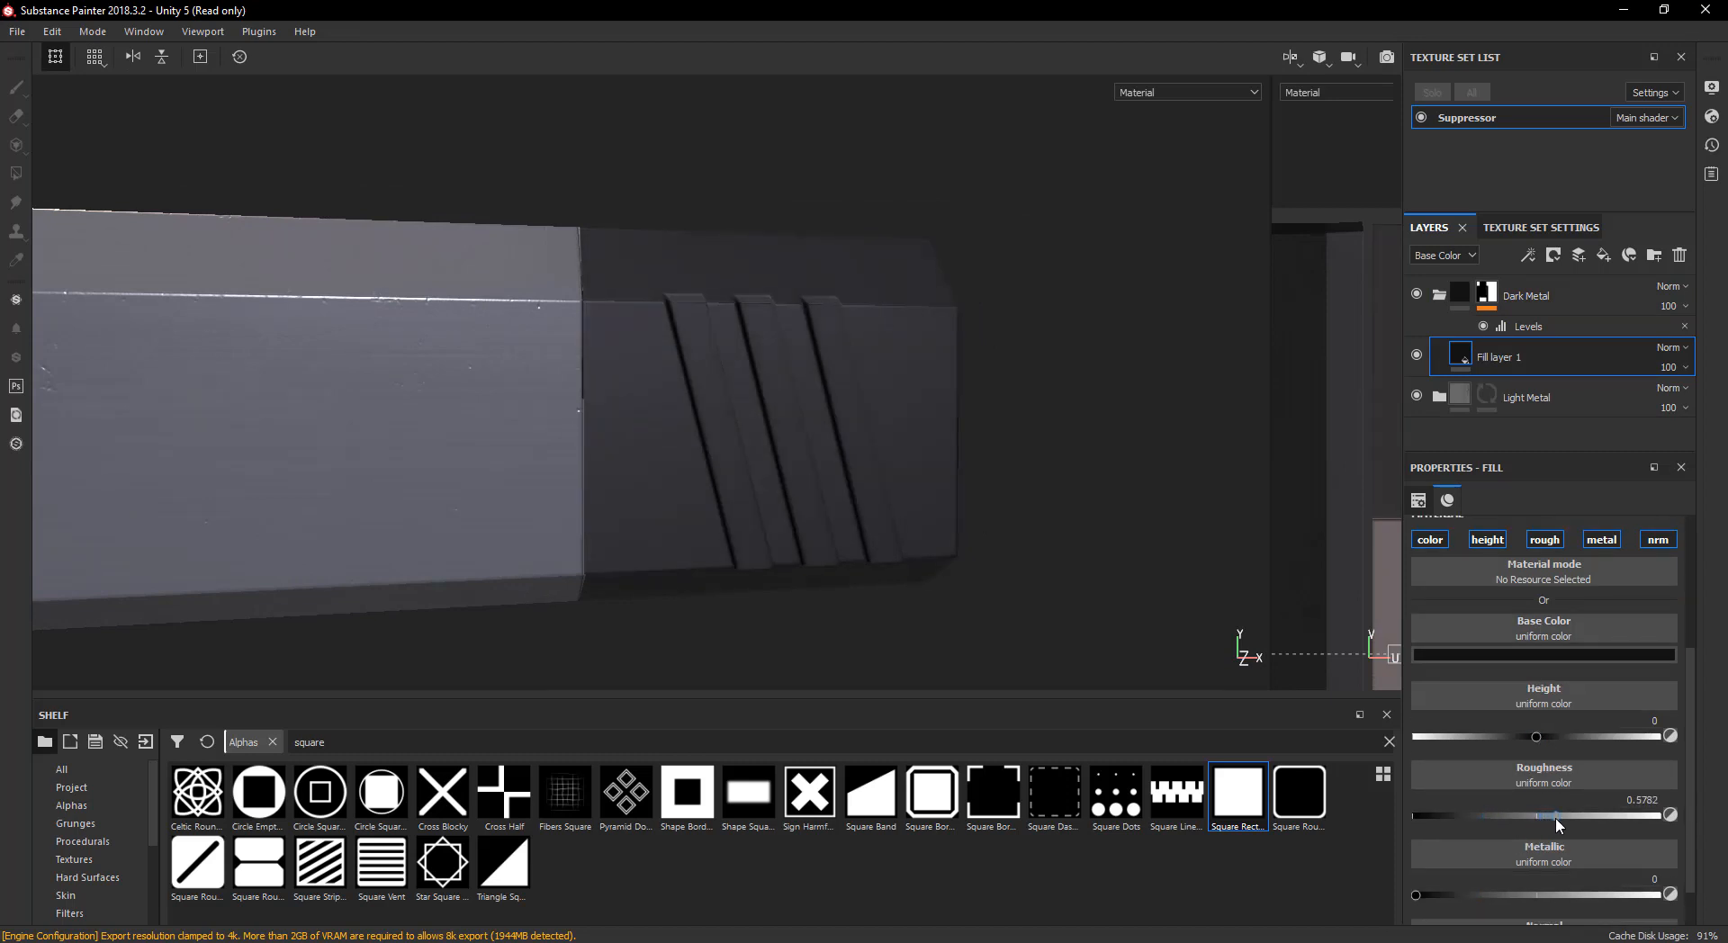
{"action": "scroll", "coordinate": [908, 529], "scroll_direction": "down", "scroll_amount": 4}
{"action": "mouse_move", "coordinate": [908, 529]}
{"action": "left_mouse_down", "text": "alt"}
{"action": "mouse_move", "coordinate": [883, 397]}
{"action": "mouse_move", "coordinate": [908, 542]}
{"action": "left_mouse_up", "text": "alt"}
{"action": "middle_click_drag", "start_coordinate": [908, 542], "coordinate": [800, 500], "text": "alt"}
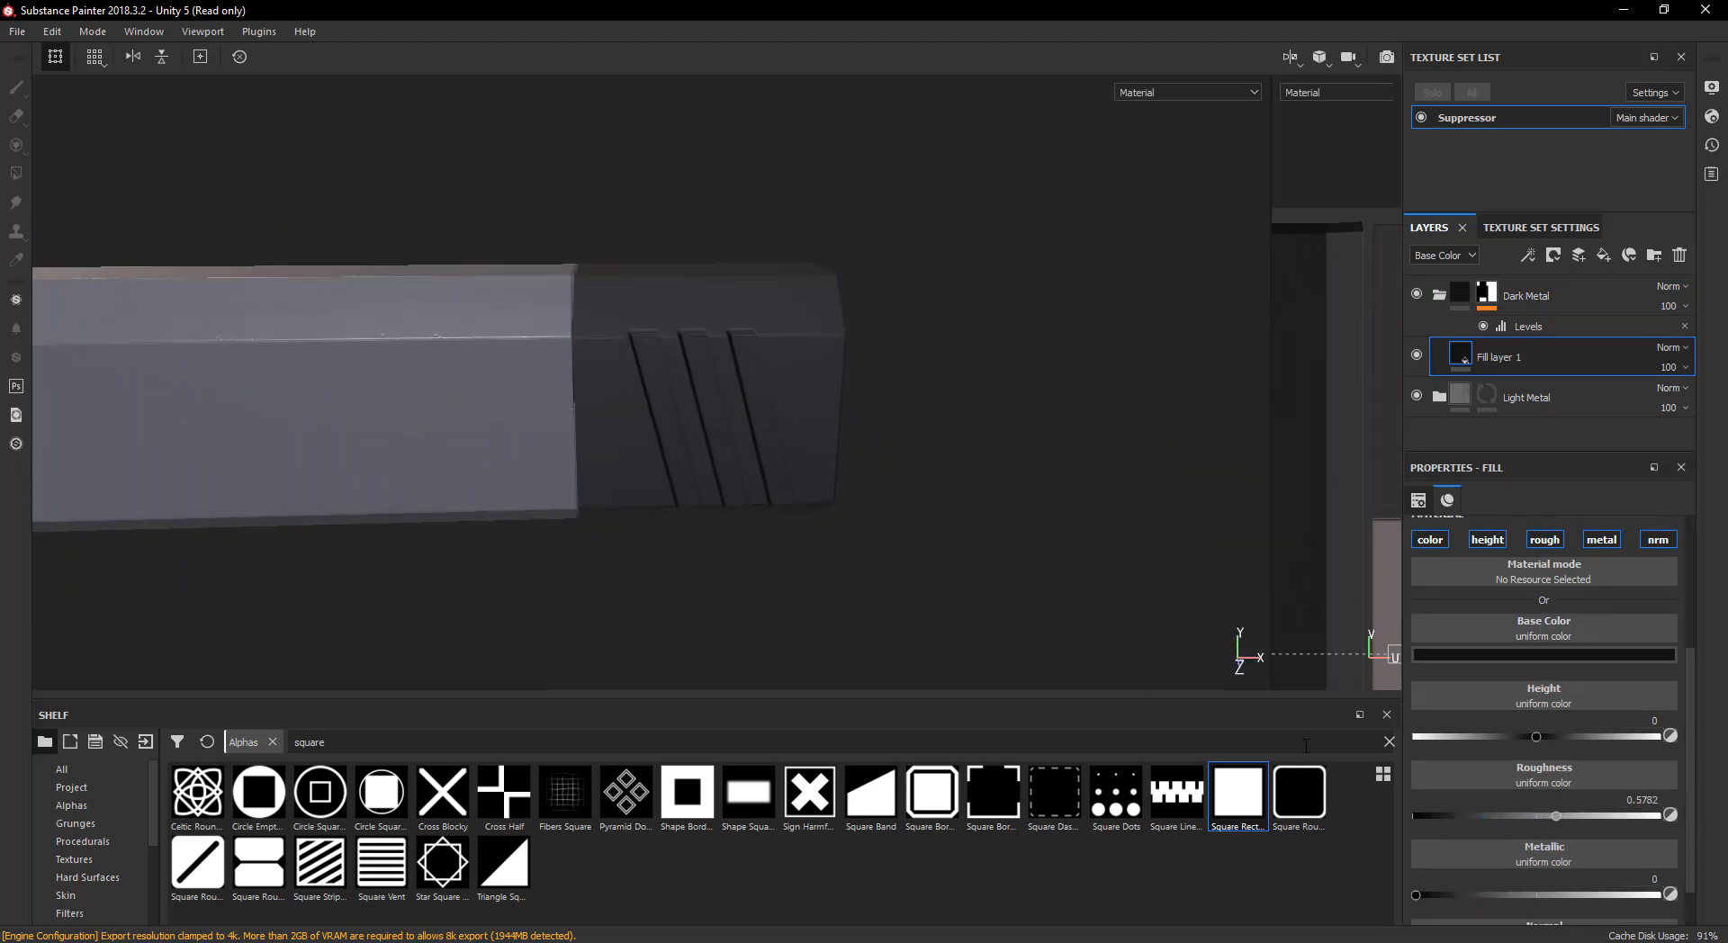
- Add a fill effect to Fill layer 1 and disable its color, roughness, metallic and normal channels, leaving only height
{"action": "scroll", "coordinate": [1532, 835], "scroll_direction": "up", "scroll_amount": 3}
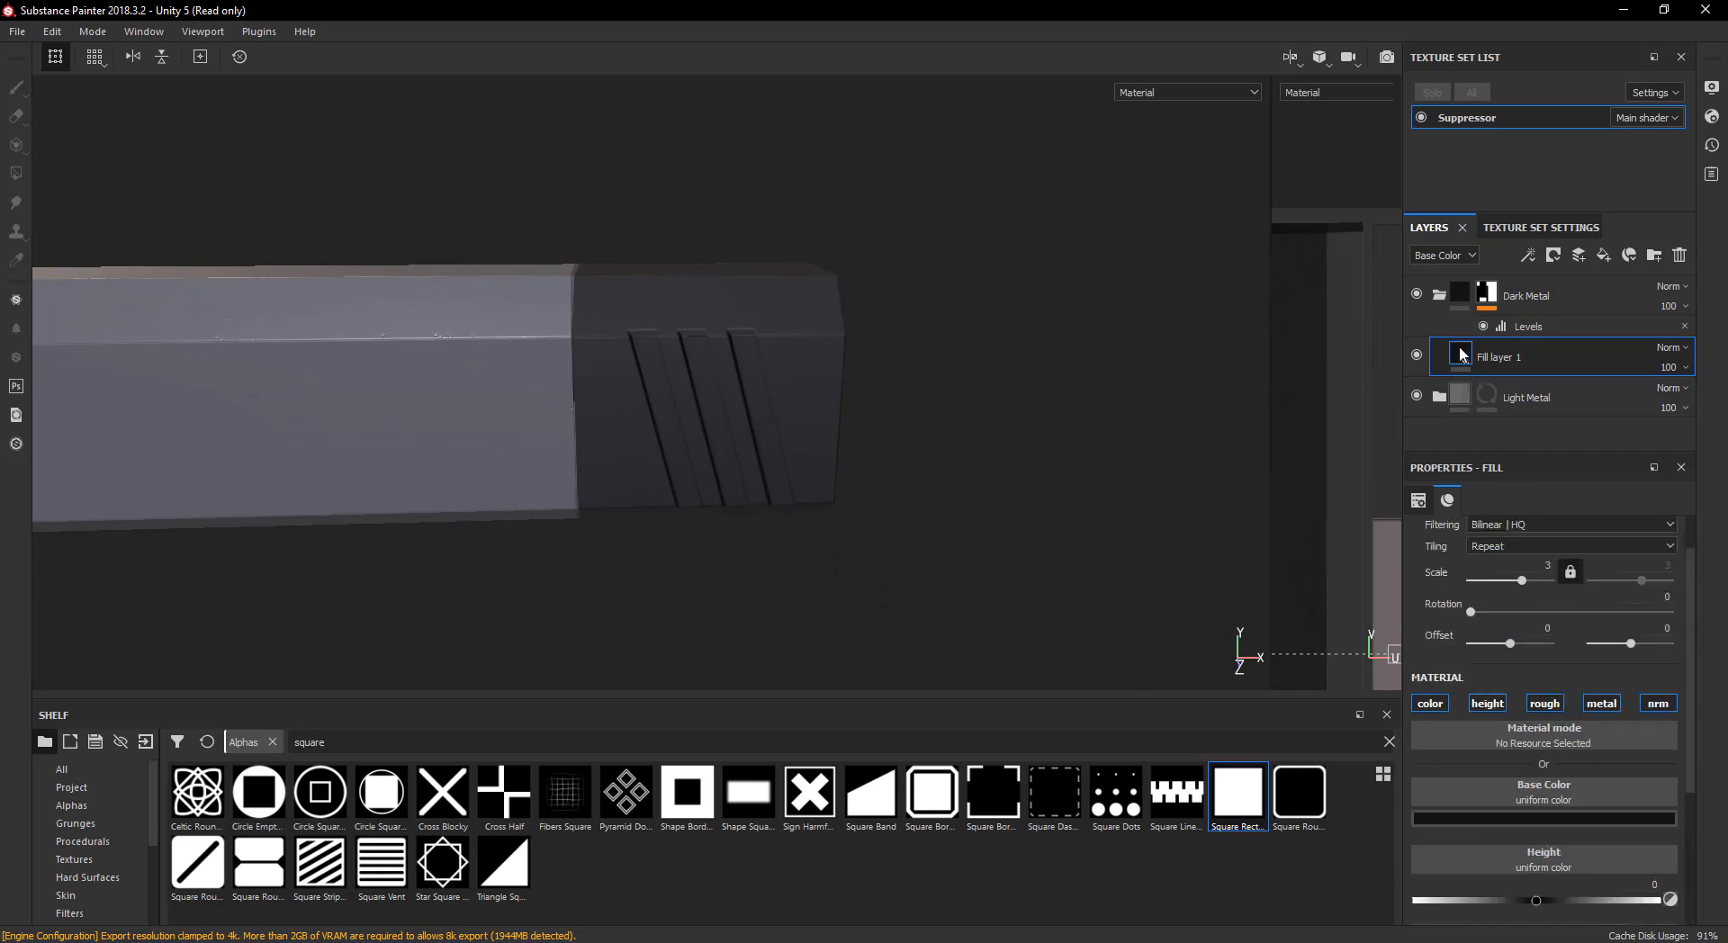
{"action": "right_click", "coordinate": [1462, 354]}
{"action": "left_click", "coordinate": [1530, 720]}
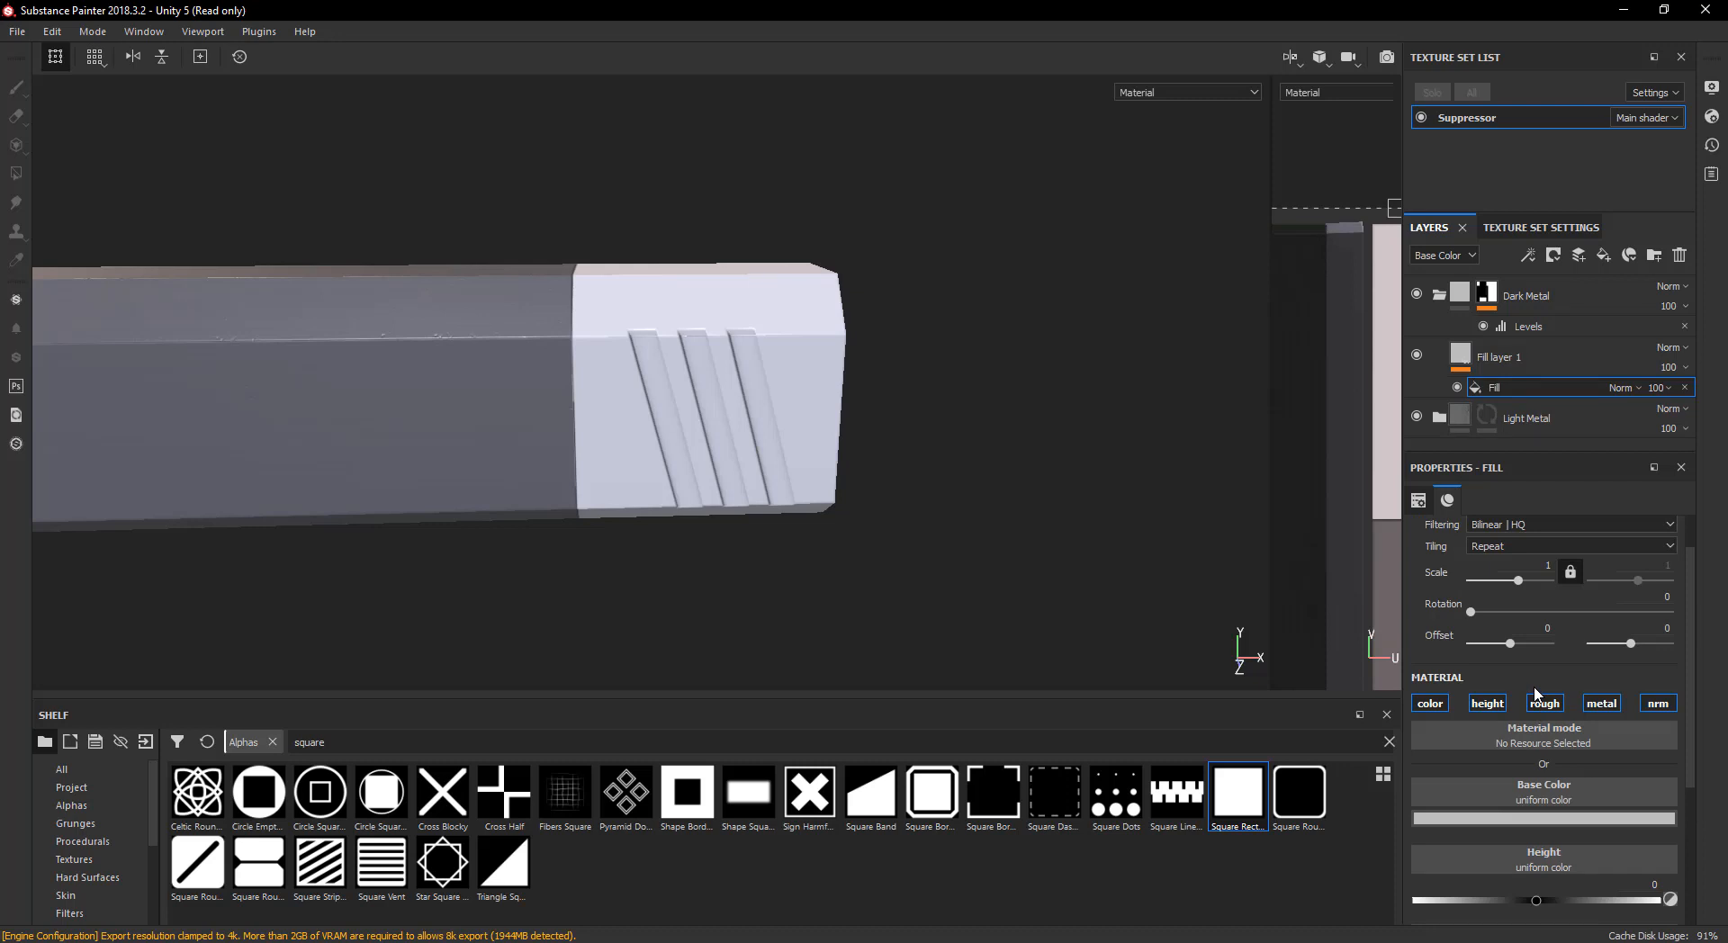
{"action": "scroll", "coordinate": [1566, 732], "scroll_direction": "down", "scroll_amount": 2}
{"action": "left_click", "coordinate": [1430, 595]}
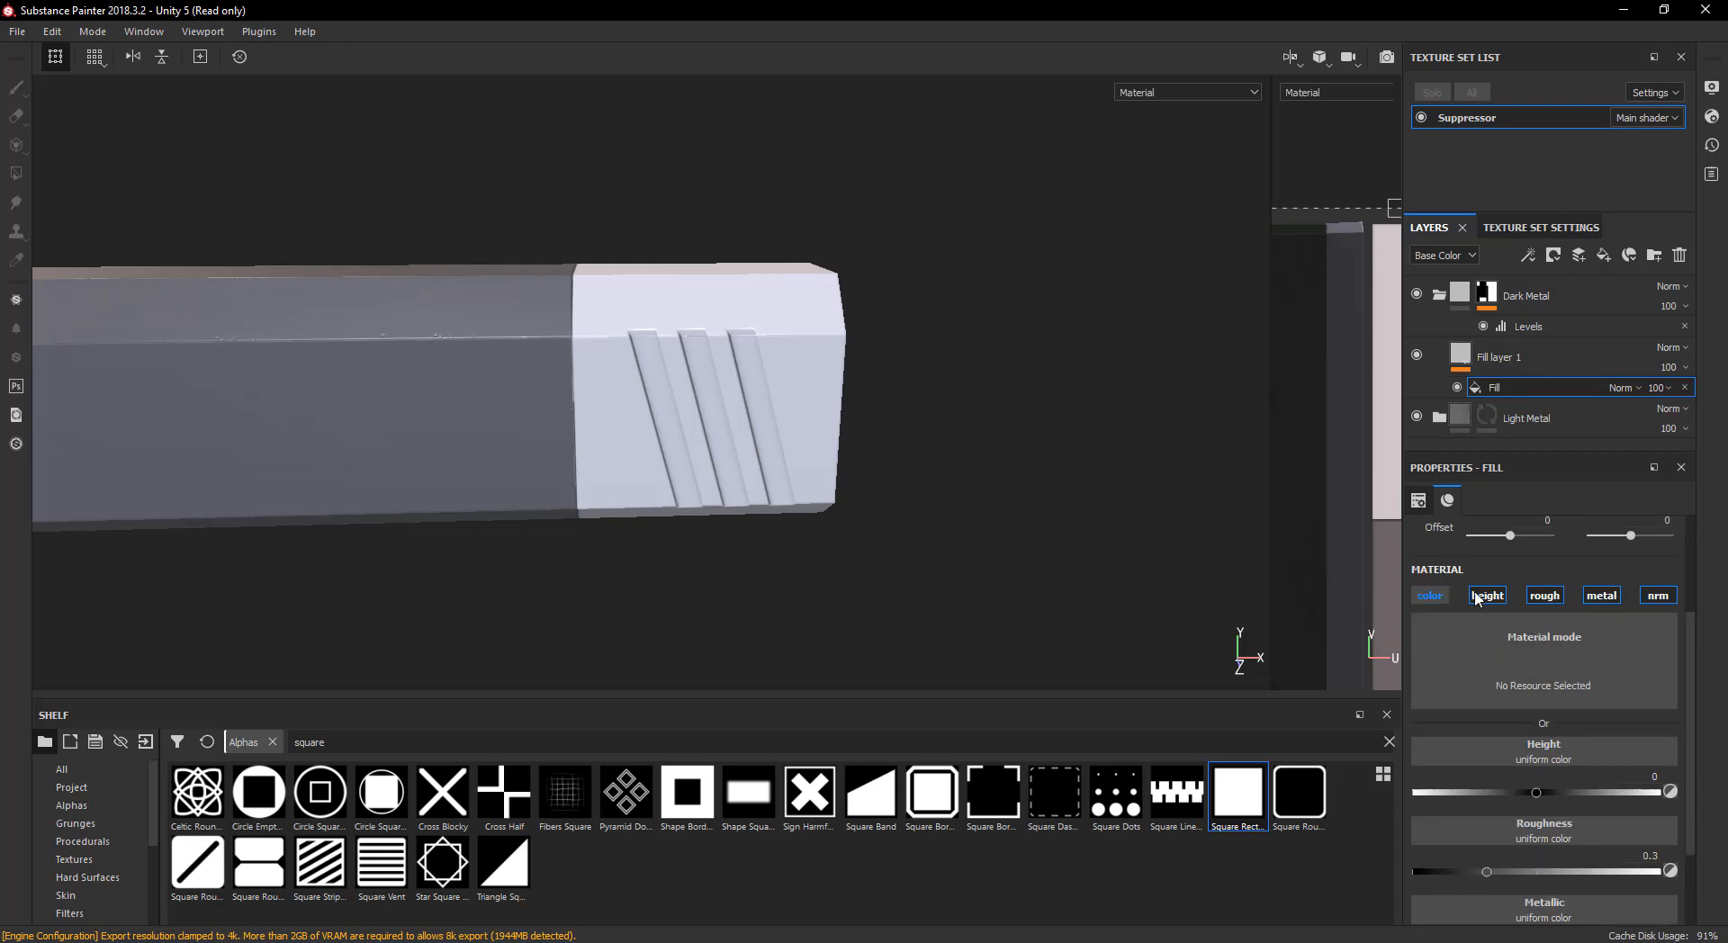
{"action": "left_click", "coordinate": [1545, 596]}
{"action": "left_click", "coordinate": [1605, 635]}
{"action": "left_click", "coordinate": [1657, 638]}
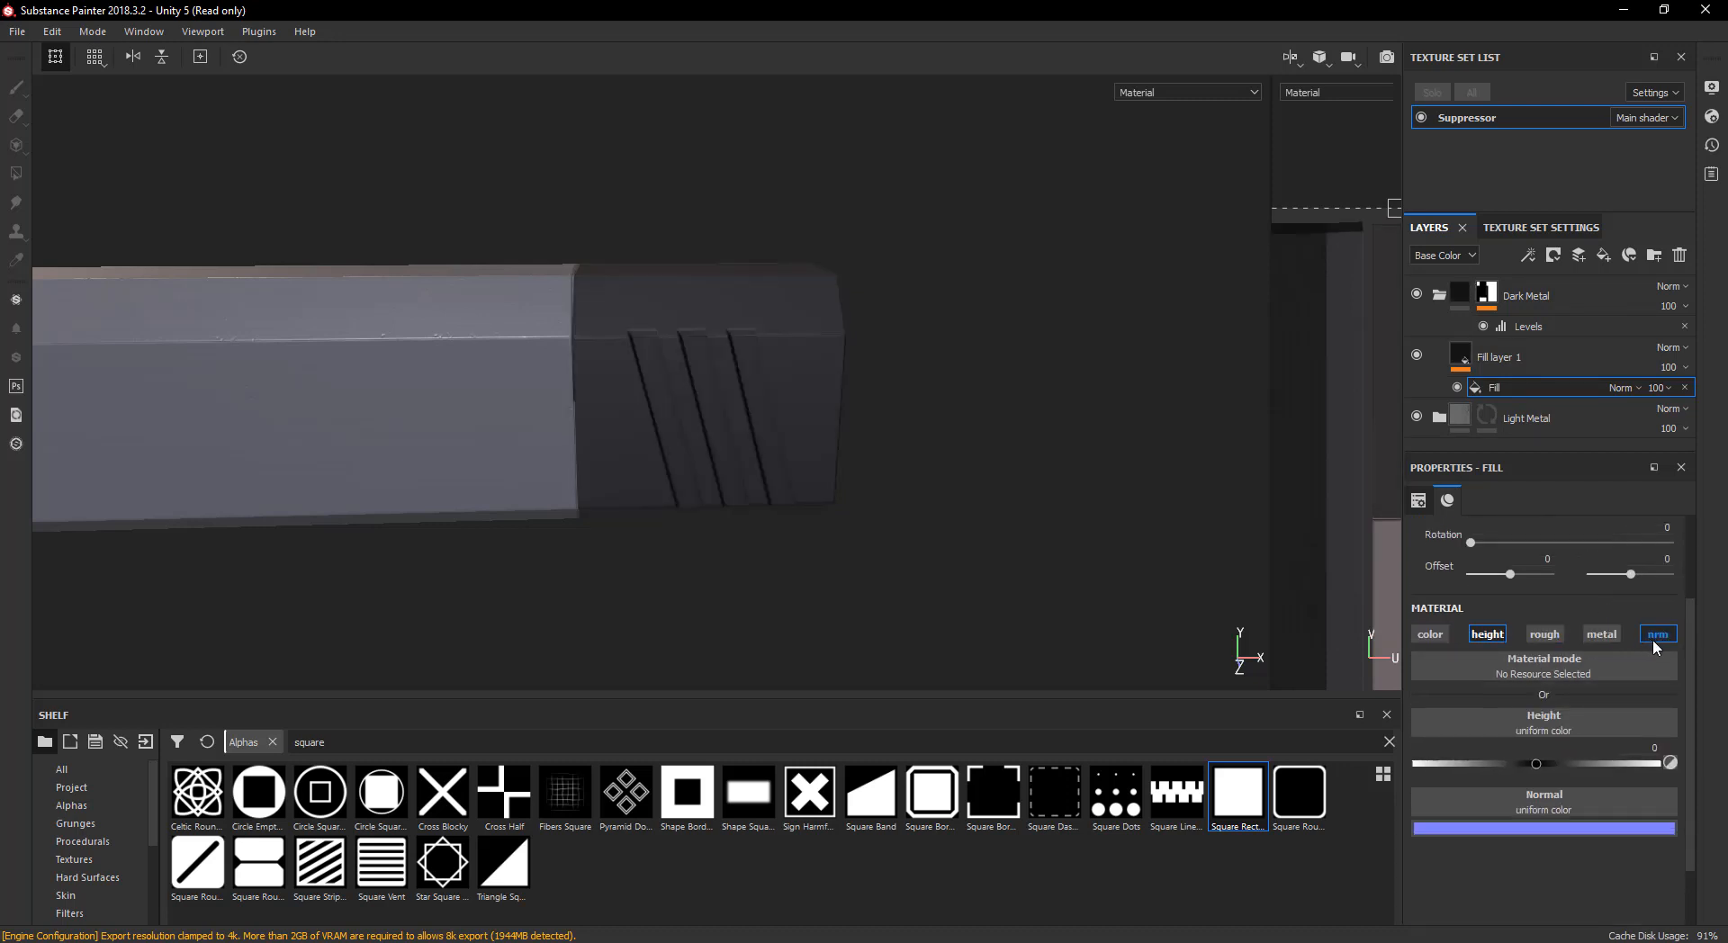
- Find Blue Noise Fast among the resources and assign it to the fill effect's Height channel
{"action": "left_click", "coordinate": [1554, 737]}
{"action": "key", "text": "BackSpace"}
{"action": "key", "text": "BackSpace"}
{"action": "key", "text": "BackSpace"}
{"action": "key", "text": "BackSpace"}
{"action": "key", "text": "BackSpace"}
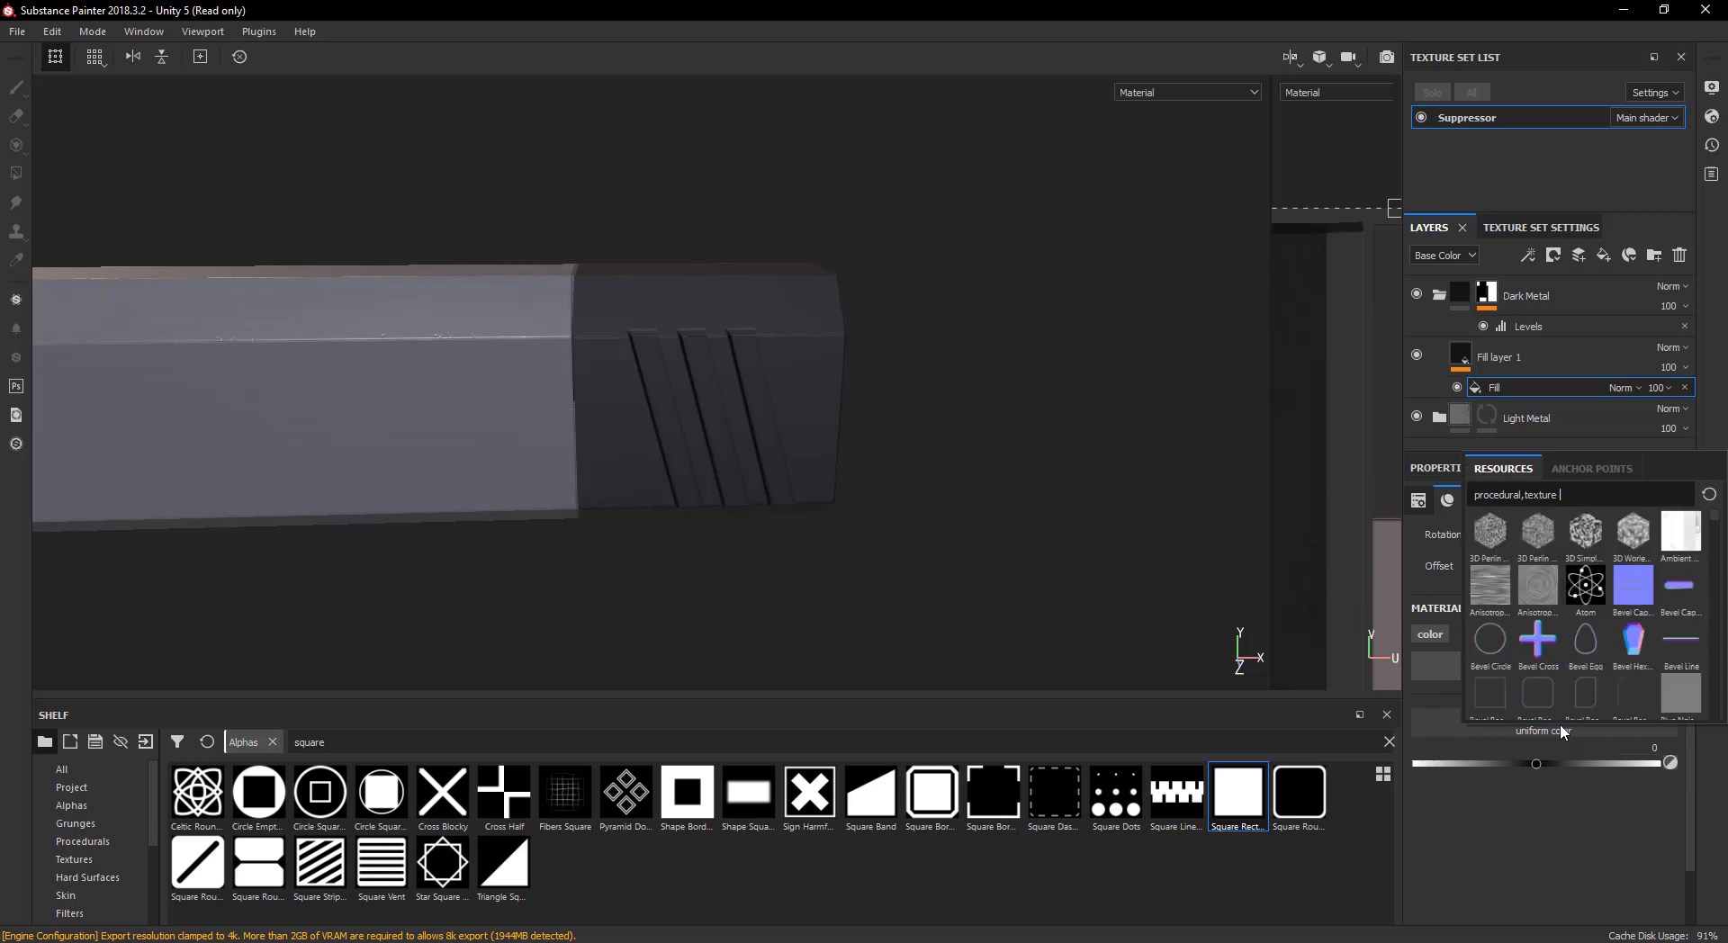
{"action": "type", "text": "blue n"}
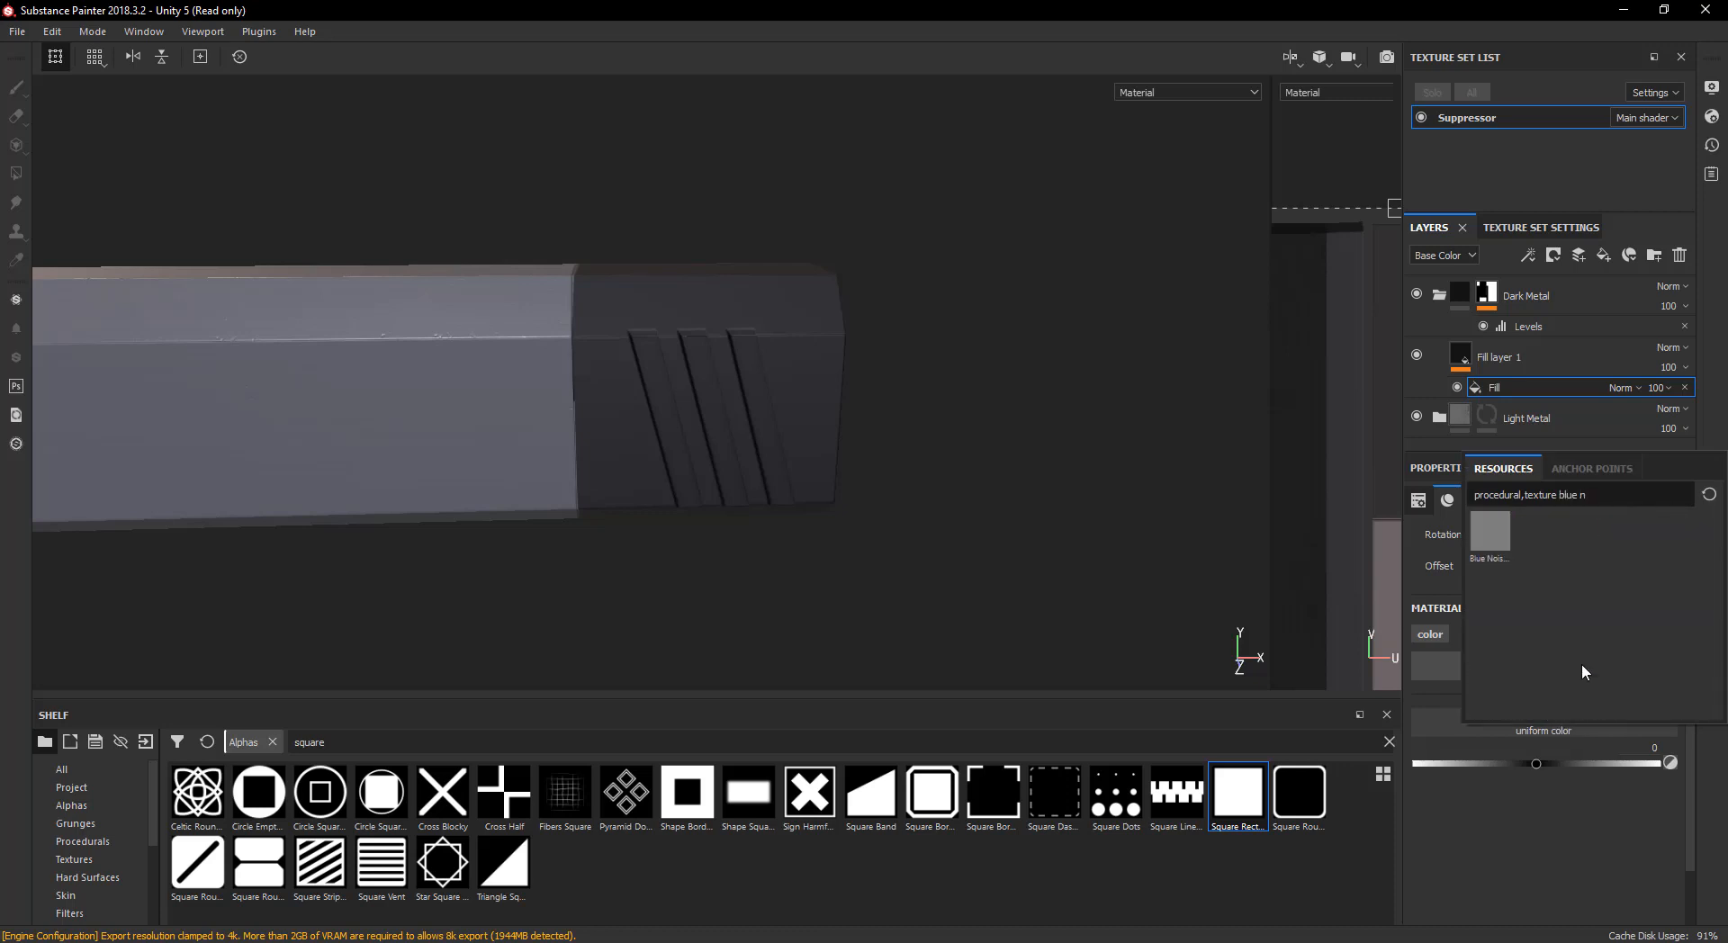
{"action": "left_click", "coordinate": [1493, 536]}
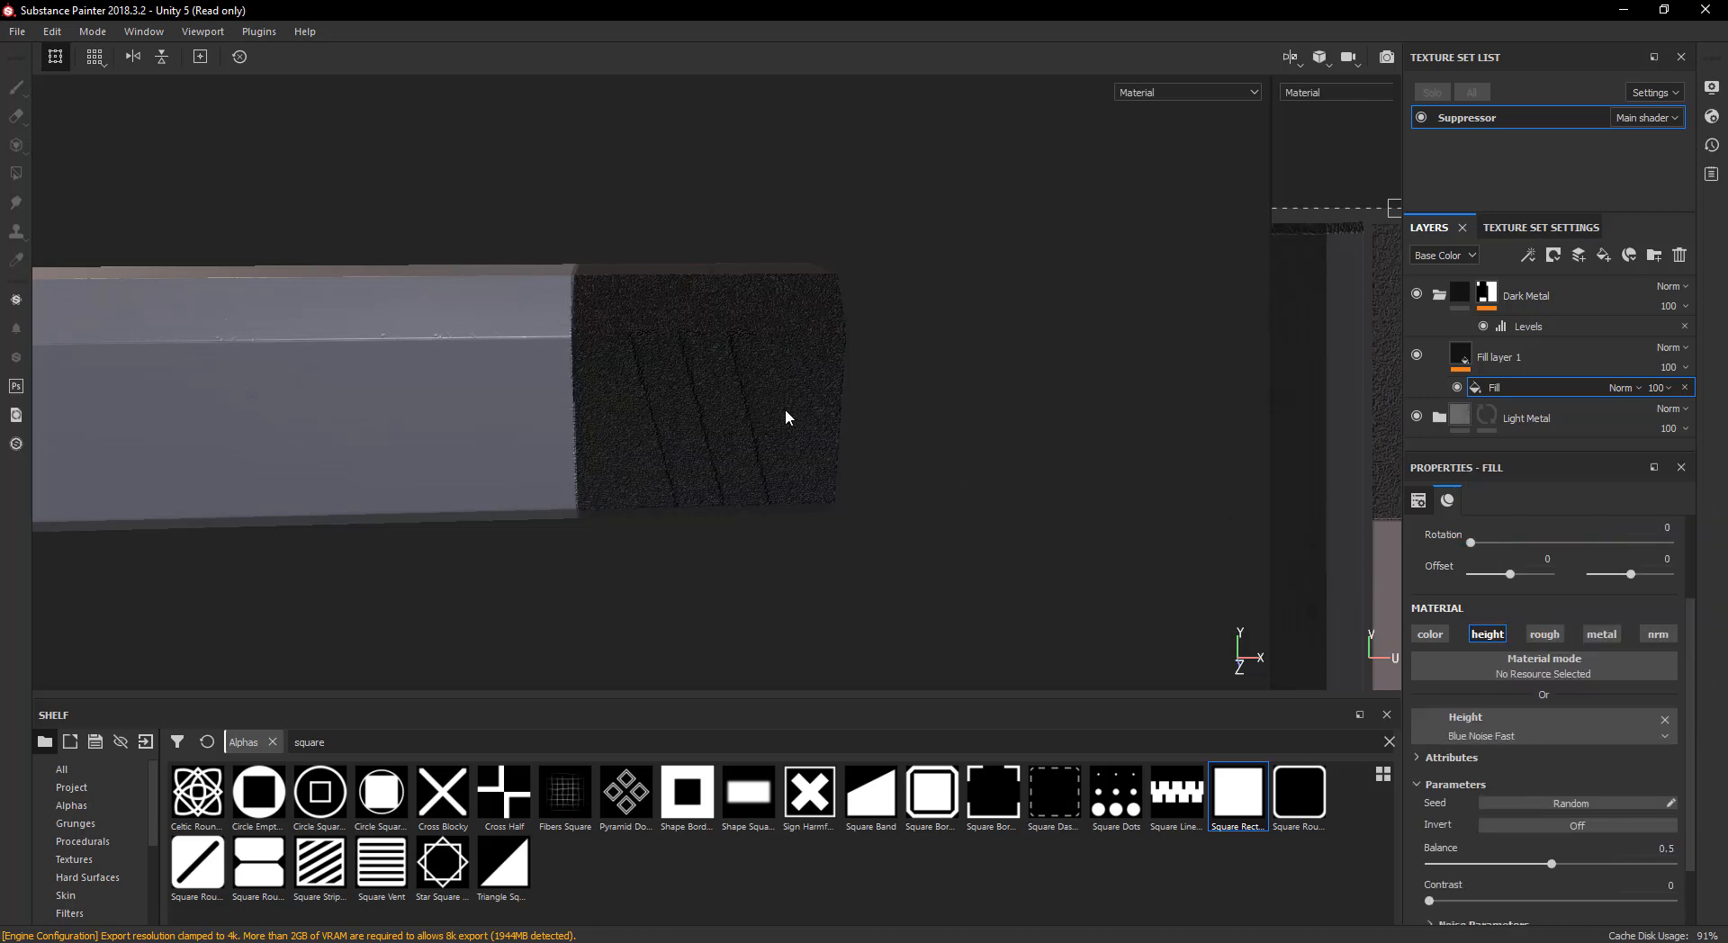
- Add a Levels effect affecting Fill layer 1's Height channel and narrow its output to around zero, with an upper output of 0.021
{"action": "right_click", "coordinate": [1462, 353]}
{"action": "left_click", "coordinate": [1540, 744]}
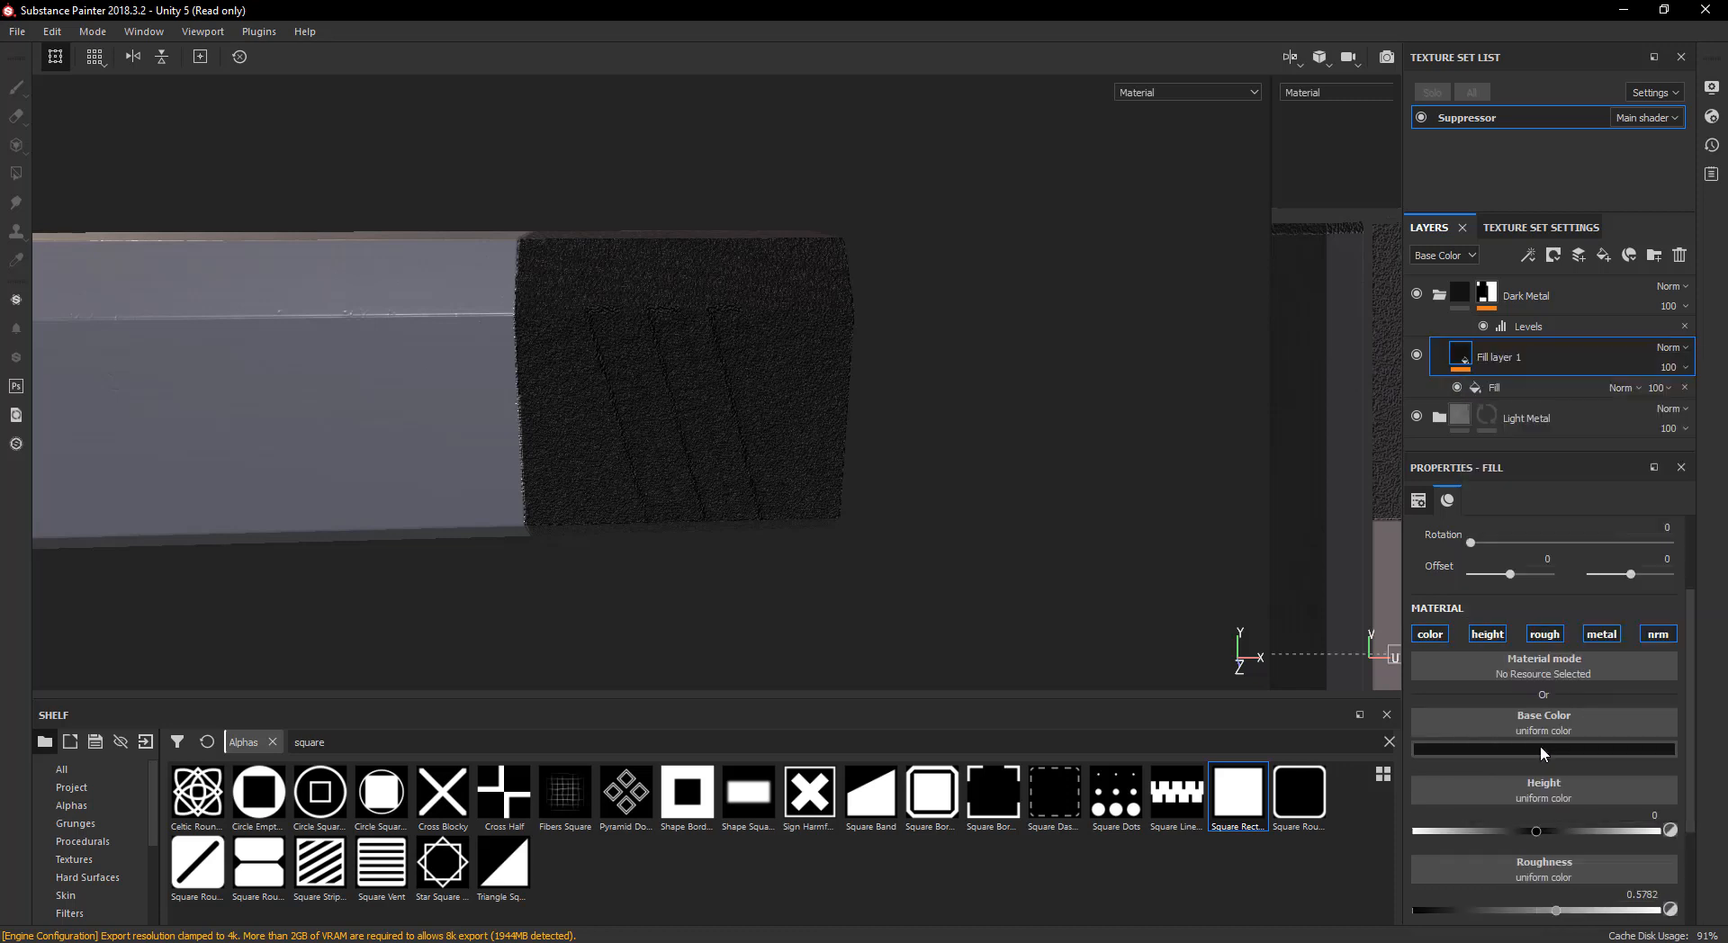
{"action": "left_click", "coordinate": [1554, 528]}
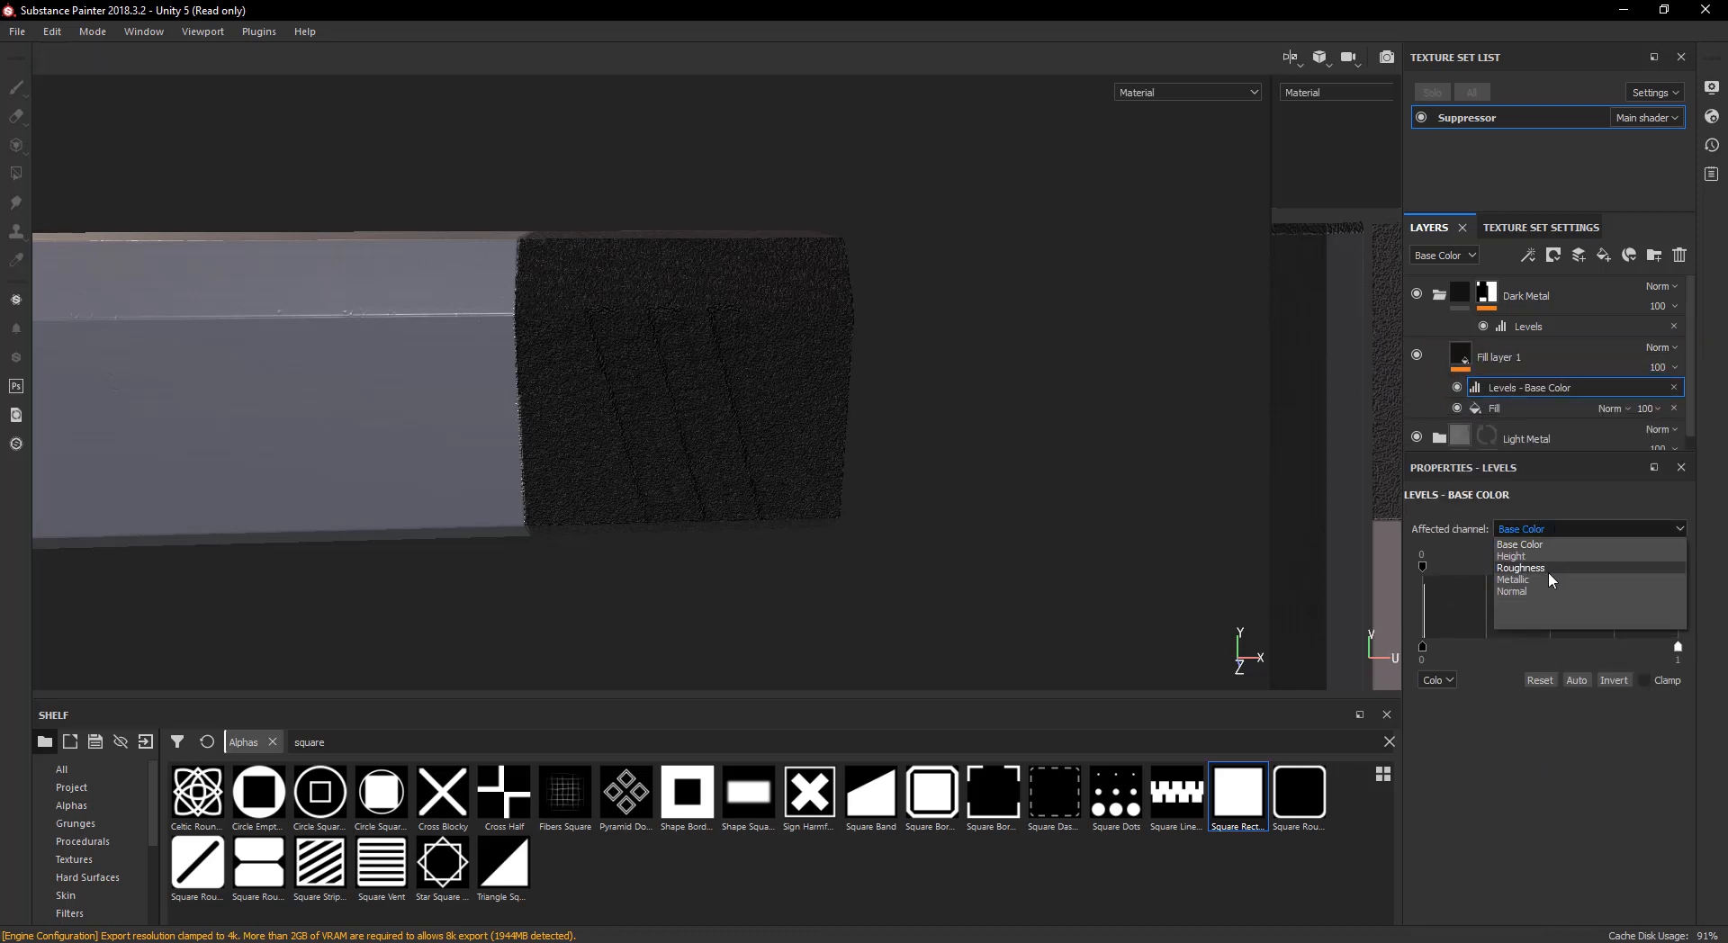
{"action": "left_click", "coordinate": [1541, 564]}
{"action": "left_click_drag", "start_coordinate": [1550, 566], "coordinate": [1422, 566]}
{"action": "left_click_drag", "start_coordinate": [1677, 649], "coordinate": [1556, 651]}
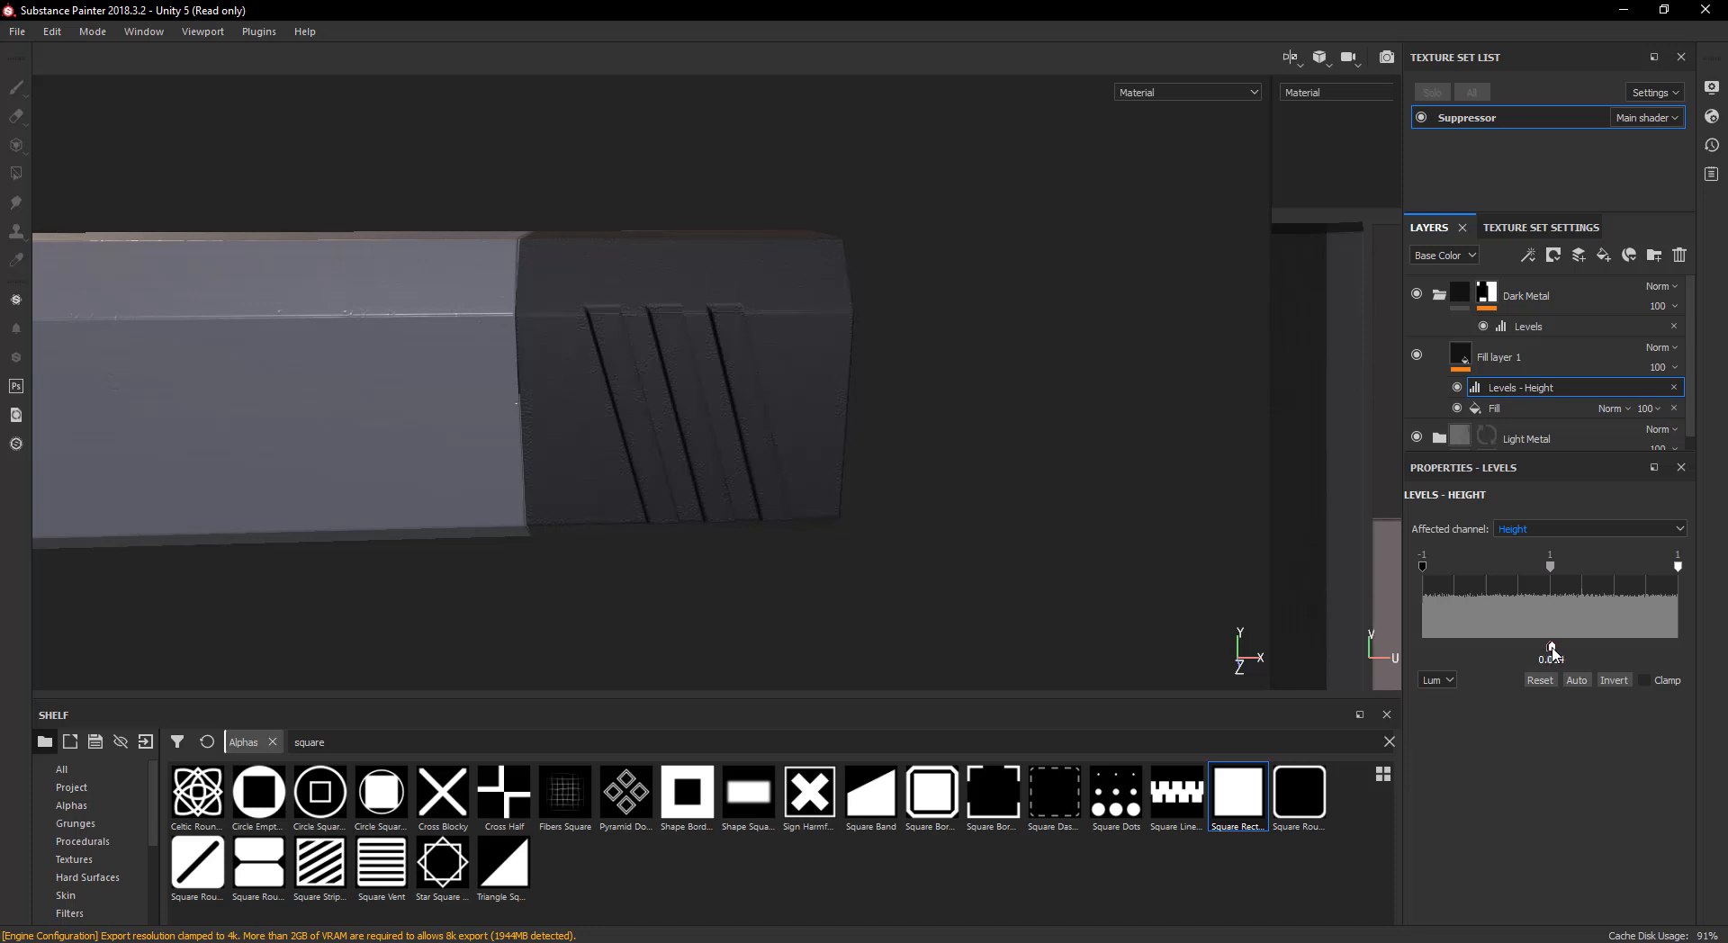
{"action": "left_click_drag", "start_coordinate": [873, 535], "coordinate": [814, 506], "text": "alt"}
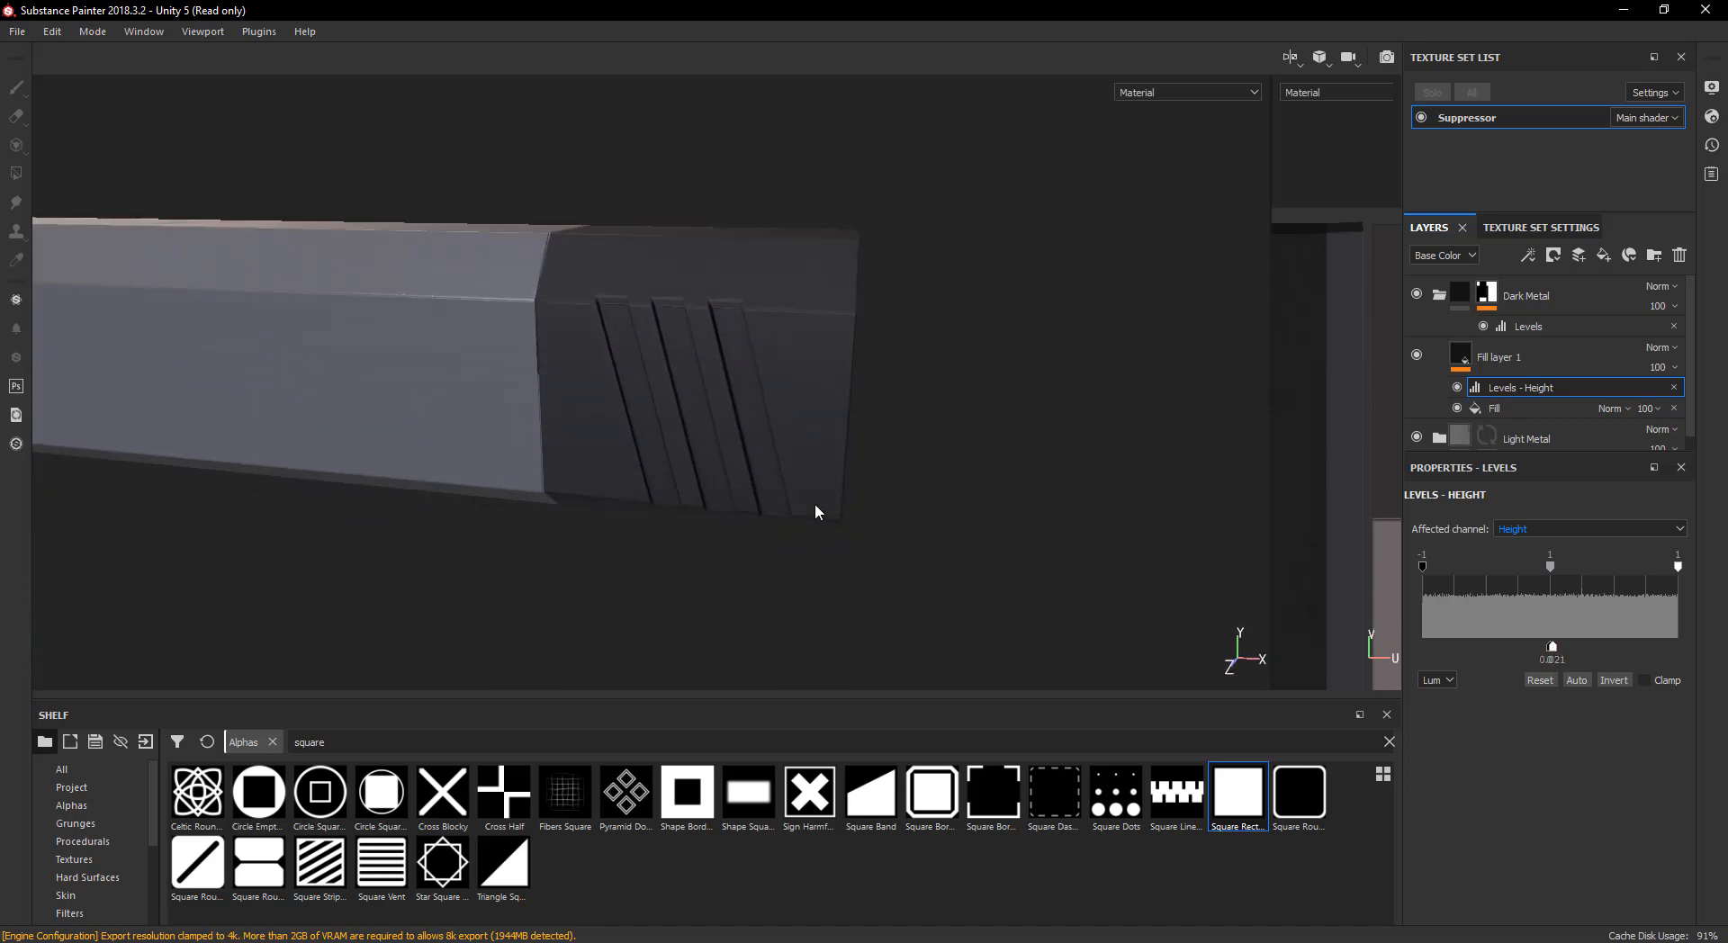
{"action": "scroll", "coordinate": [705, 470], "scroll_direction": "up", "scroll_amount": 3}
{"action": "left_click_drag", "start_coordinate": [704, 475], "coordinate": [864, 382], "text": "alt"}
{"action": "scroll", "coordinate": [760, 430], "scroll_direction": "down", "scroll_amount": 3}
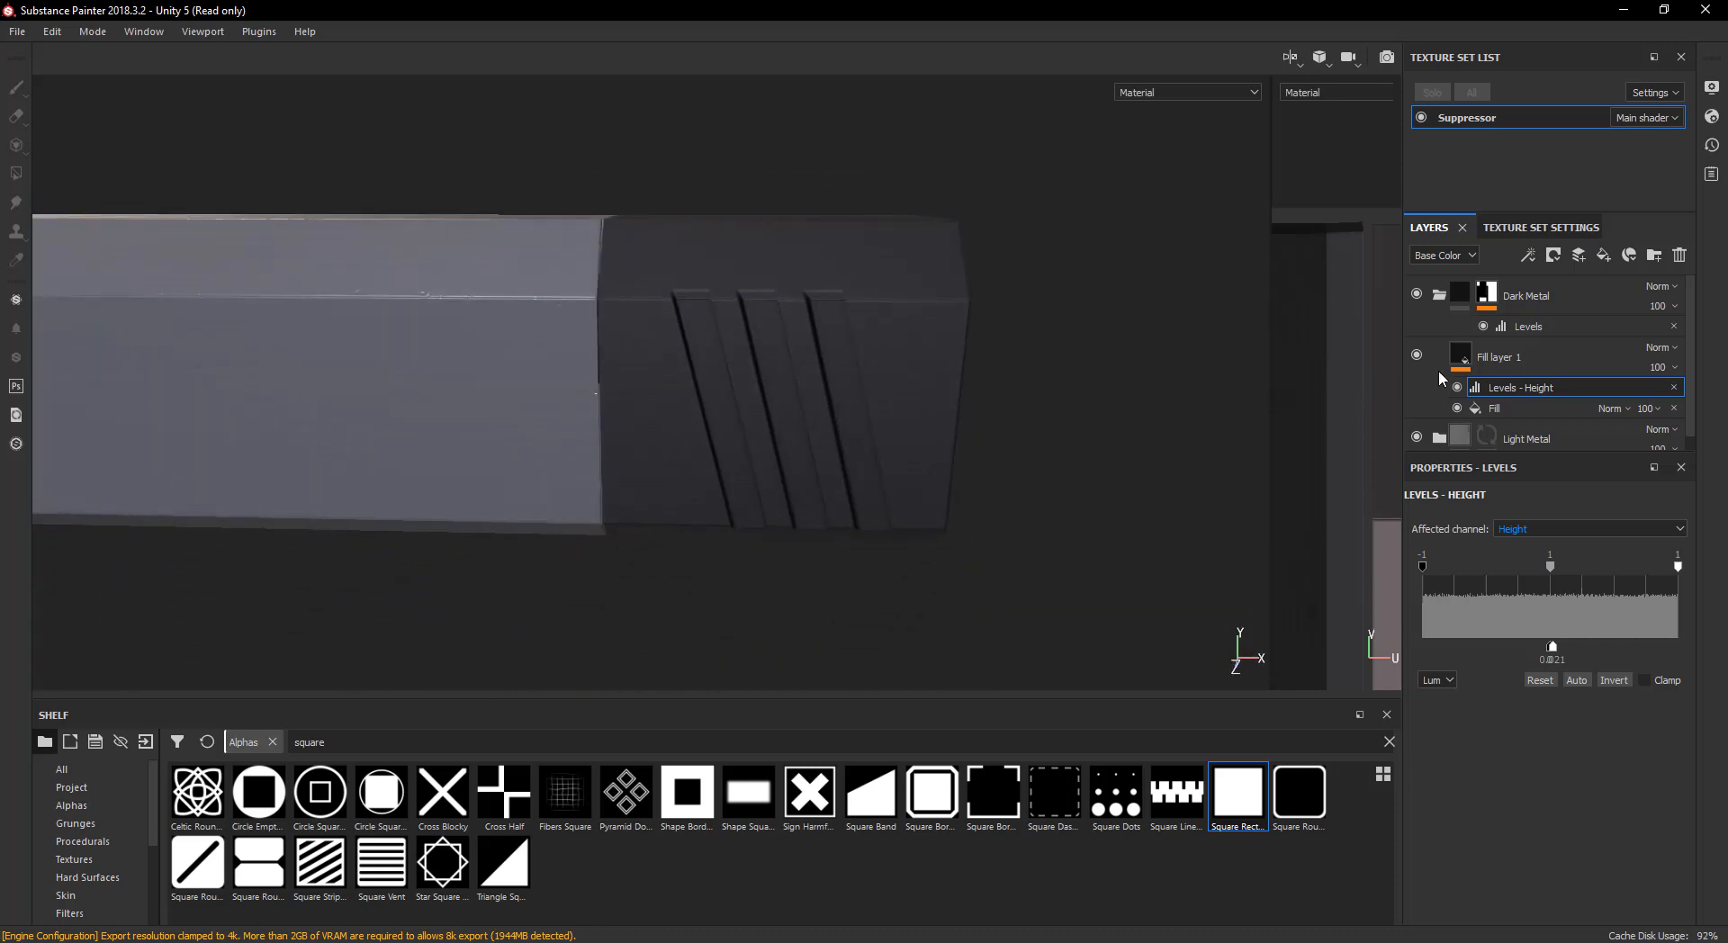
- Lower the Roughness of Fill layer 1 in the Dark Metal folder to 0.44 and check the suppressor's open end
{"action": "left_click", "coordinate": [1453, 360]}
{"action": "scroll", "coordinate": [1562, 816], "scroll_direction": "down", "scroll_amount": 2}
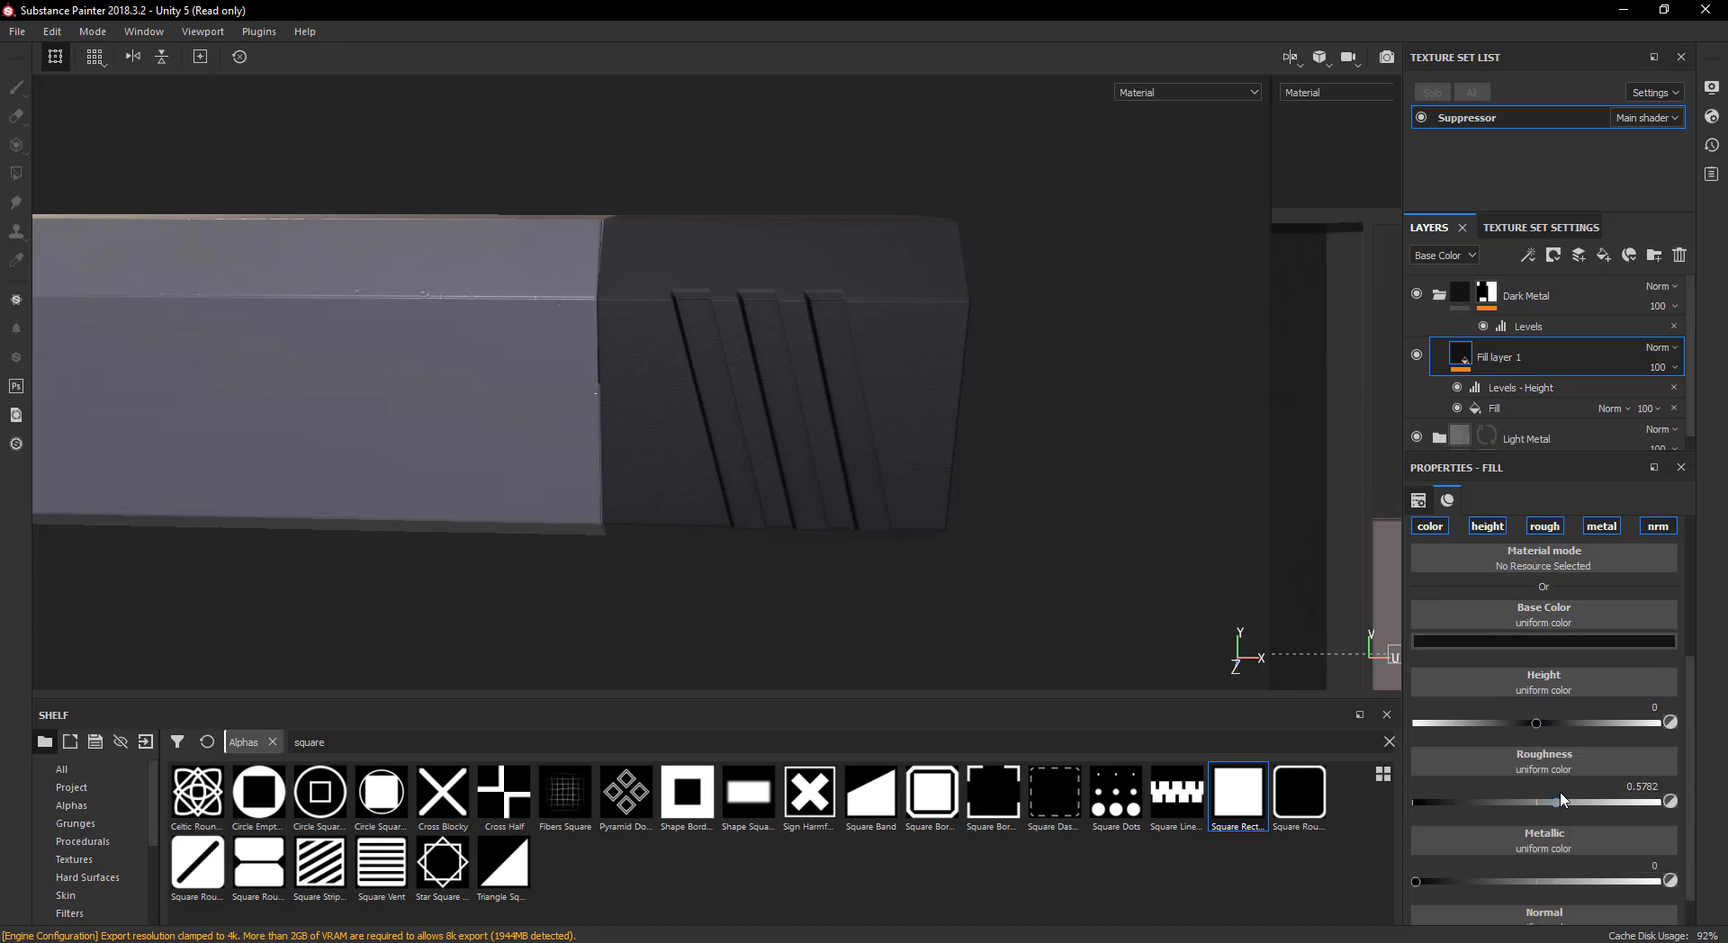
{"action": "left_click_drag", "start_coordinate": [1537, 803], "coordinate": [1524, 805]}
{"action": "left_click_drag", "start_coordinate": [941, 576], "coordinate": [822, 385], "text": "alt"}
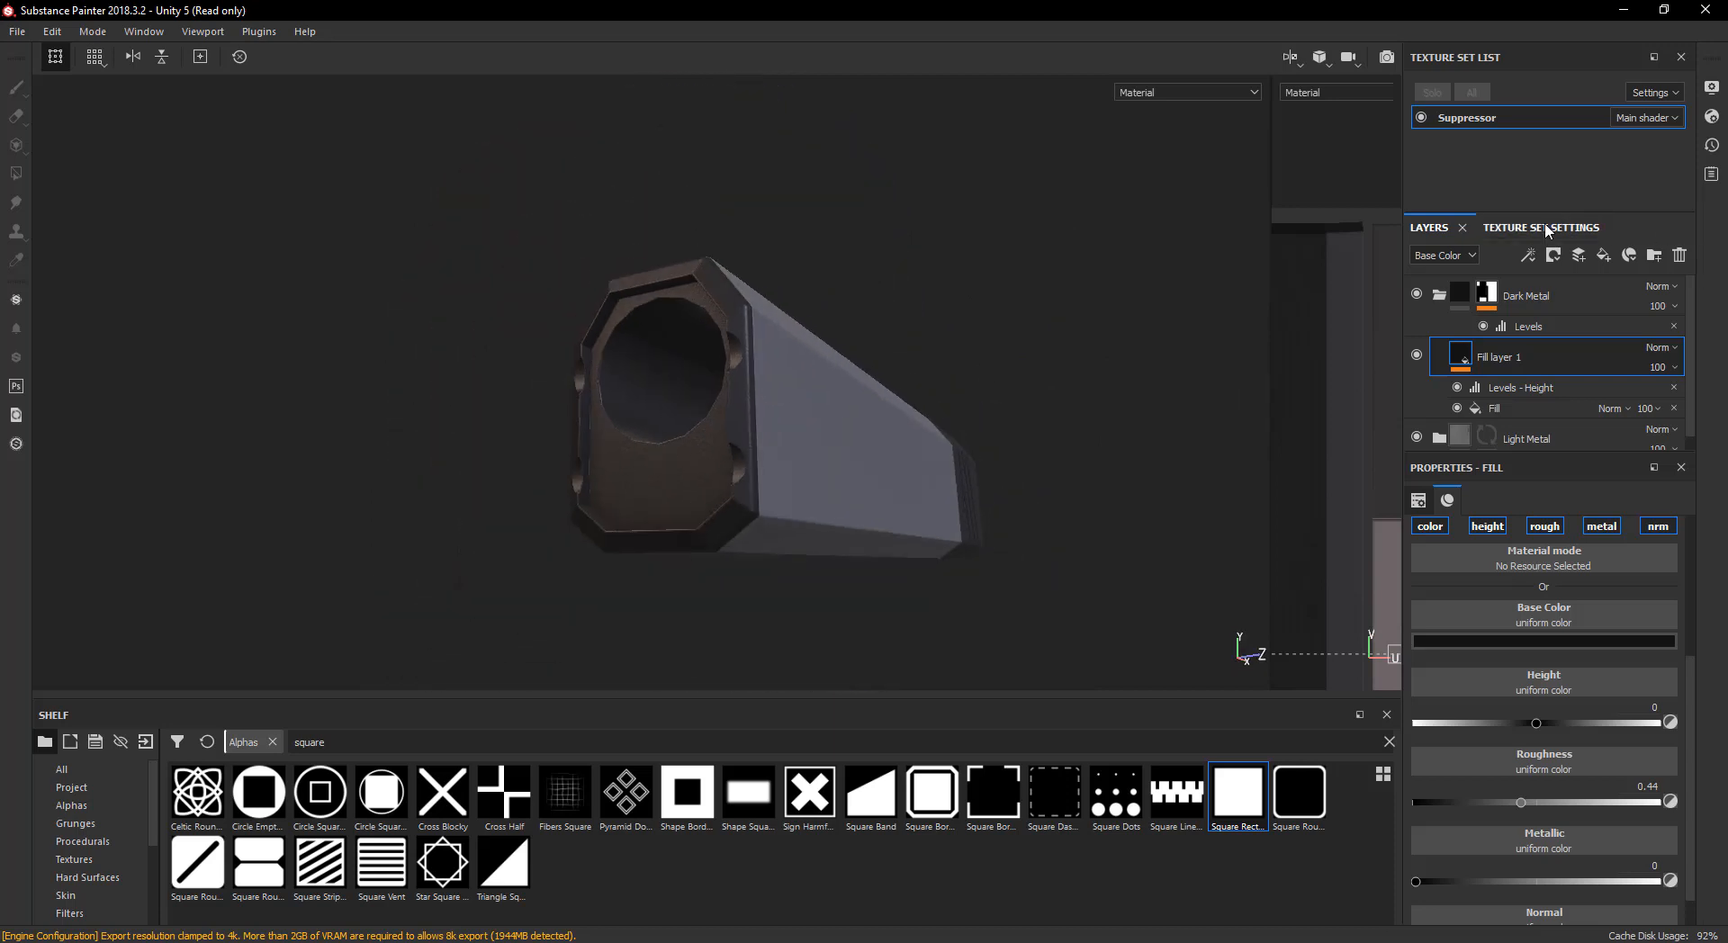
- Set the Suppressor texture set's resolution to 4096
{"action": "left_click", "coordinate": [1512, 227]}
{"action": "left_click", "coordinate": [1490, 256]}
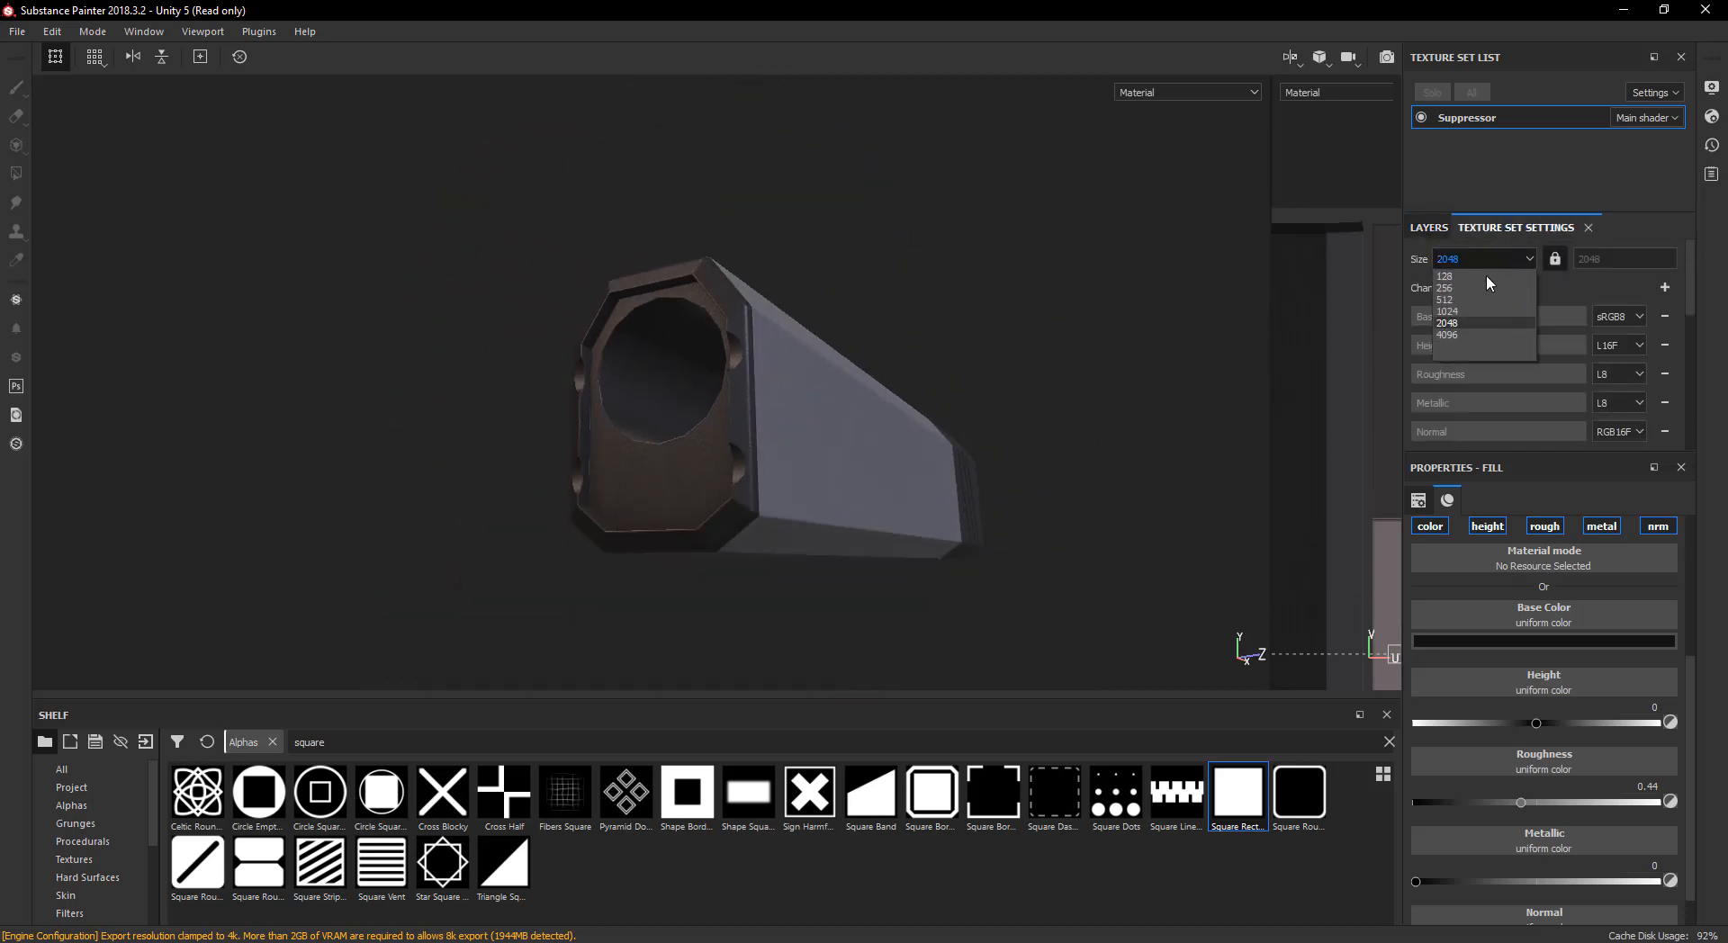
{"action": "left_click", "coordinate": [1469, 335]}
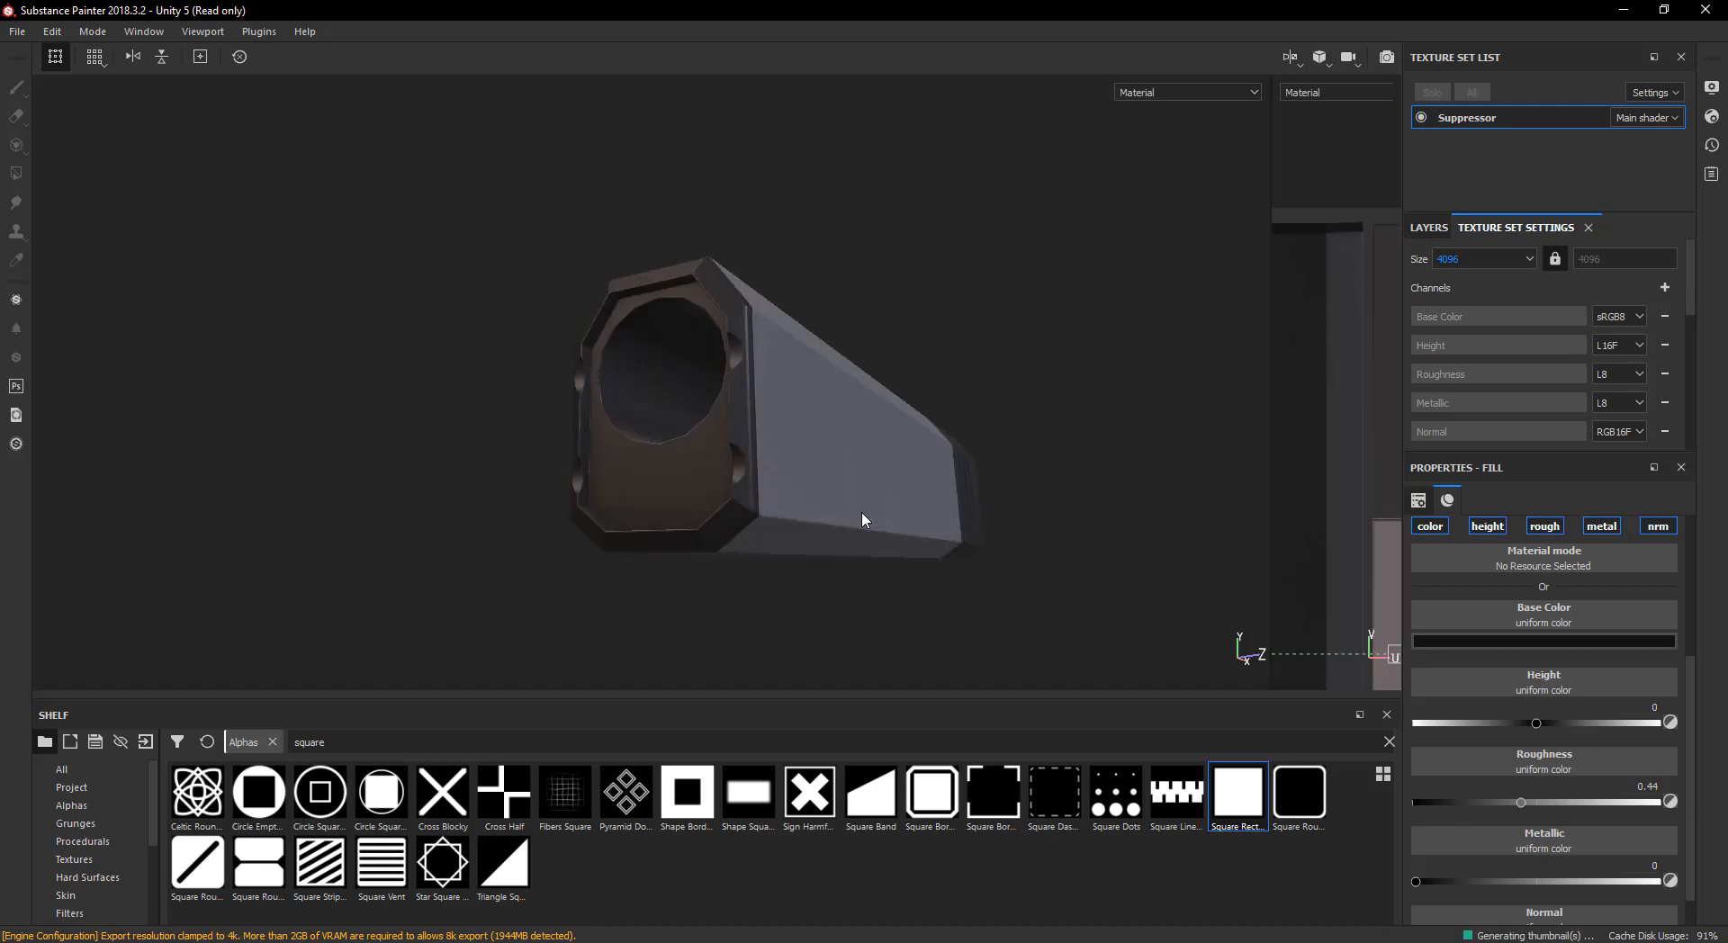
- Examine the open end, the scratched body edges and the grooved end at the higher texture resolution
{"action": "scroll", "coordinate": [770, 478], "scroll_direction": "up", "scroll_amount": 5}
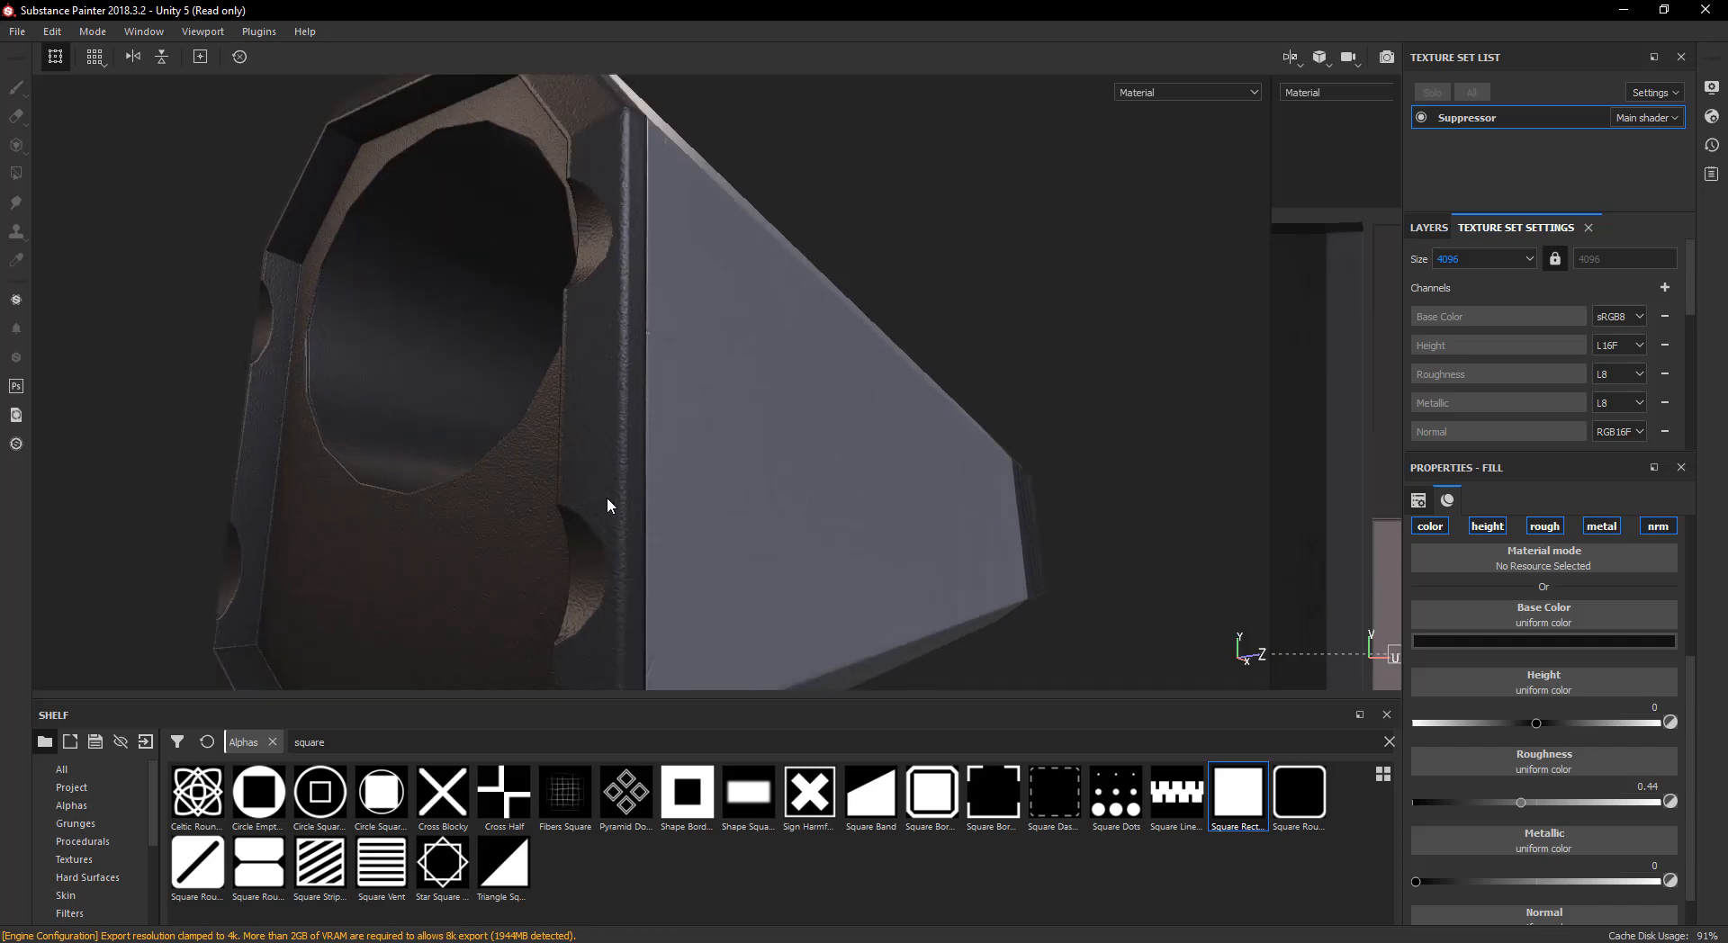
{"action": "left_click_drag", "start_coordinate": [605, 503], "coordinate": [532, 551], "text": "alt"}
{"action": "scroll", "coordinate": [881, 410], "scroll_direction": "down", "scroll_amount": 5}
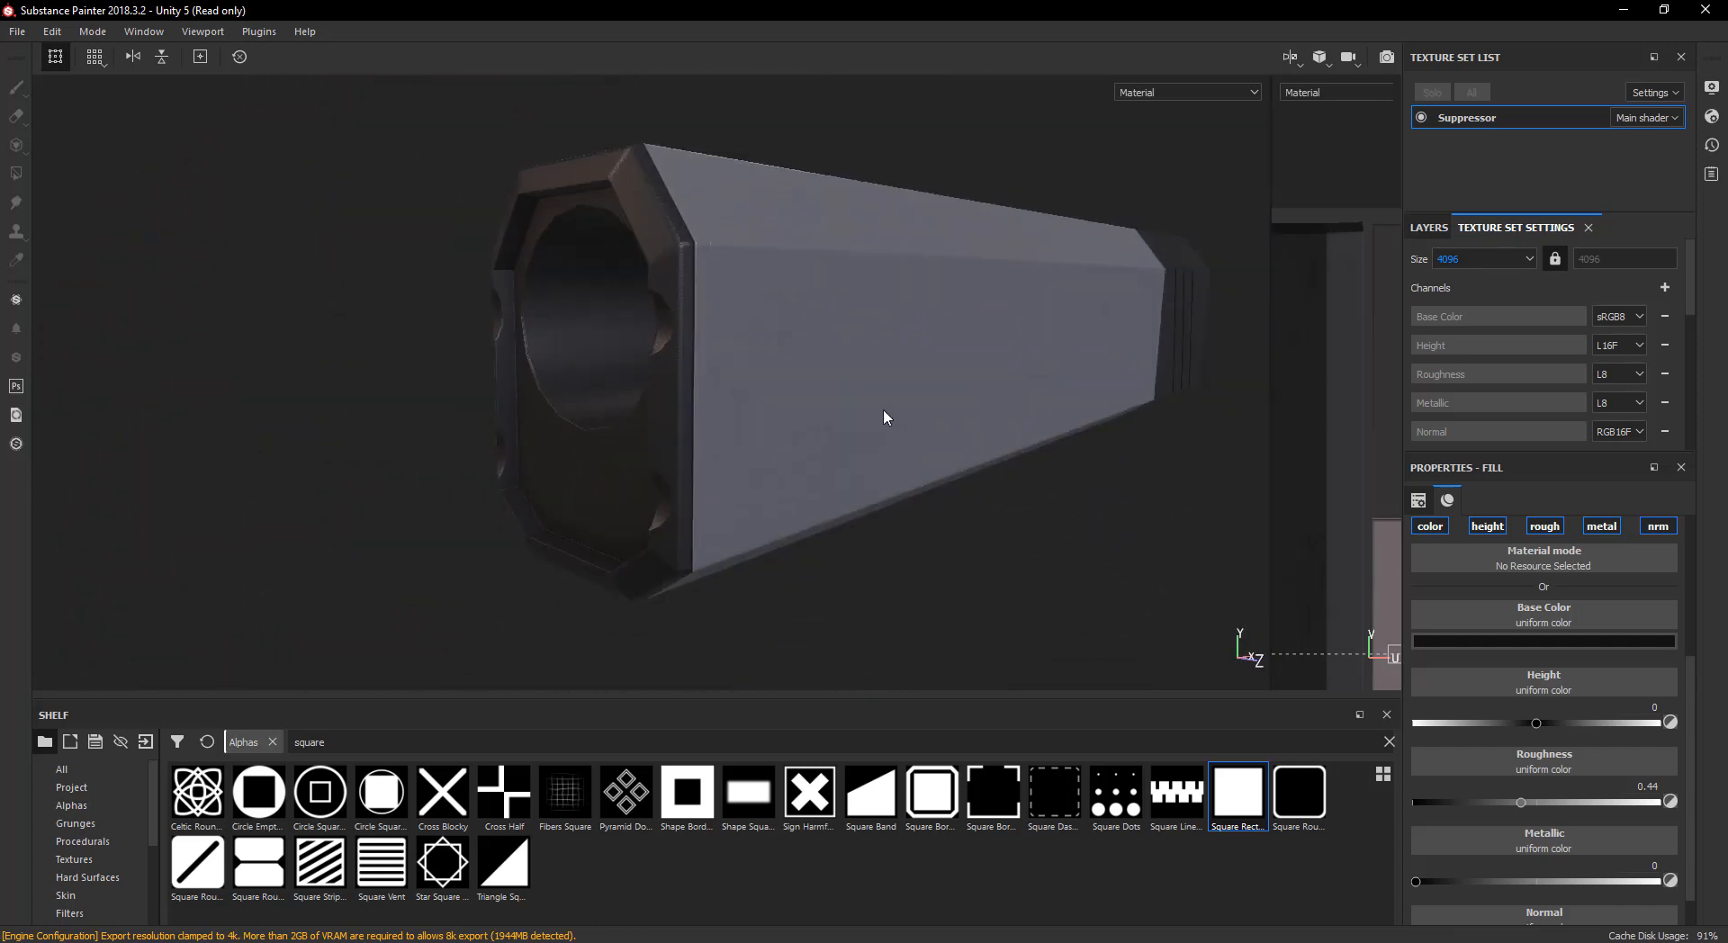
{"action": "left_click_drag", "start_coordinate": [881, 411], "coordinate": [492, 466], "text": "alt"}
{"action": "scroll", "coordinate": [492, 465], "scroll_direction": "up", "scroll_amount": 2}
{"action": "scroll", "coordinate": [651, 326], "scroll_direction": "up", "scroll_amount": 4}
{"action": "scroll", "coordinate": [650, 327], "scroll_direction": "up", "scroll_amount": 1}
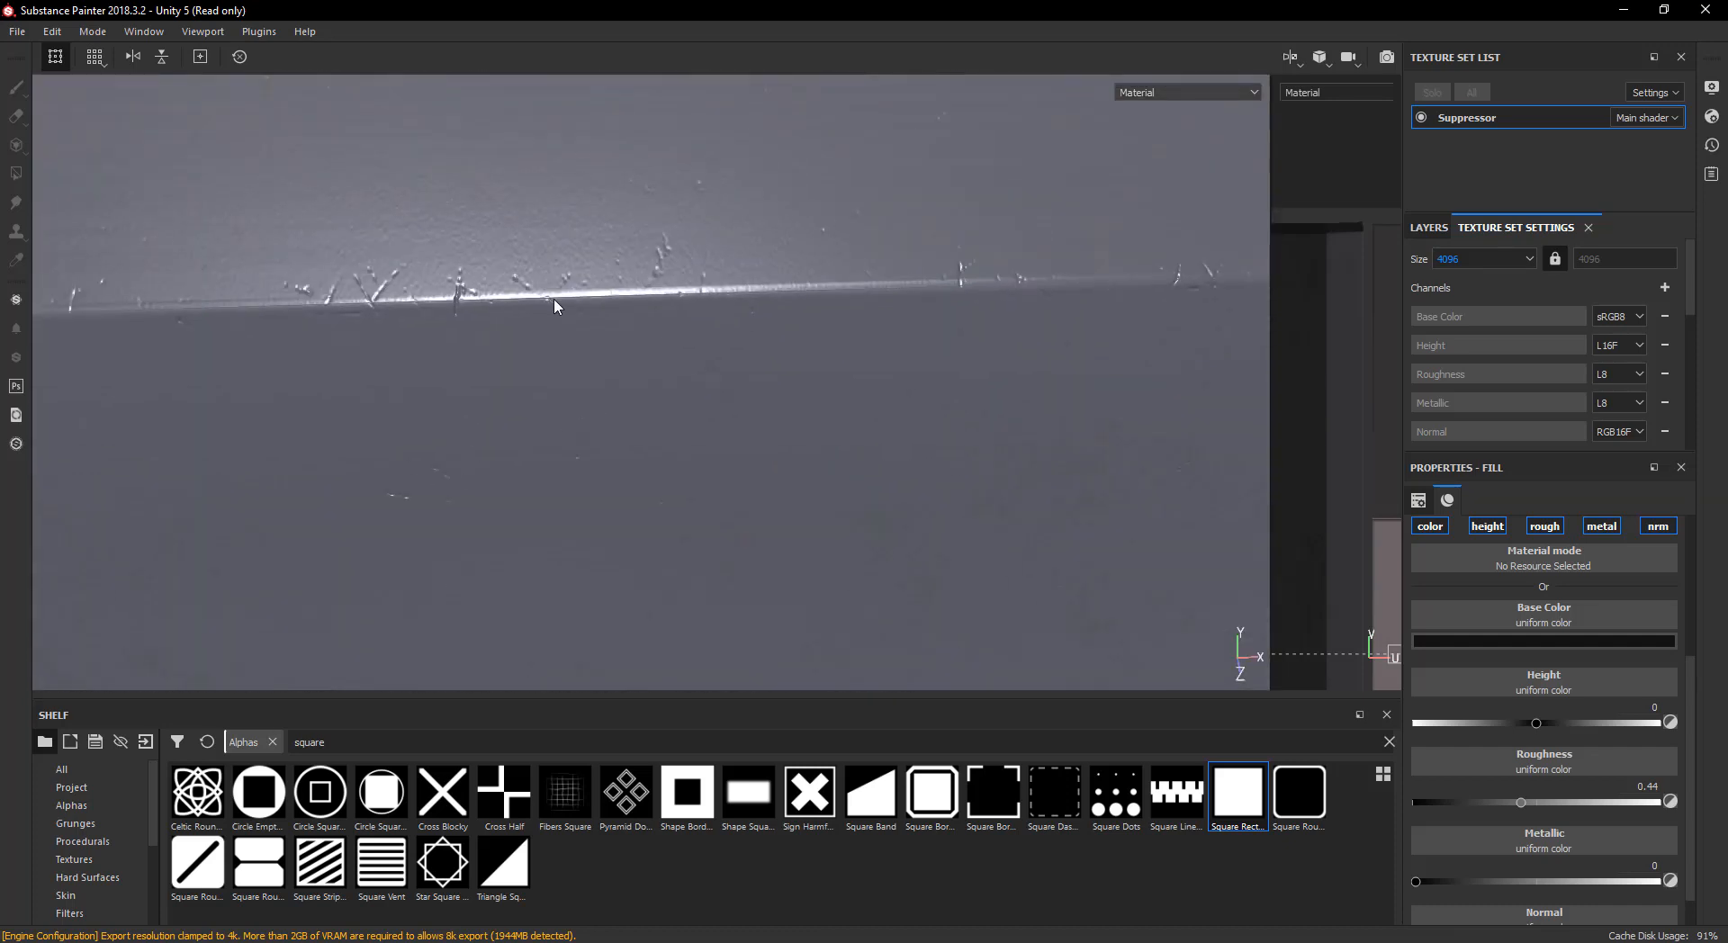
{"action": "scroll", "coordinate": [613, 349], "scroll_direction": "down", "scroll_amount": 3}
{"action": "left_click_drag", "start_coordinate": [702, 451], "coordinate": [648, 456], "text": "alt"}
{"action": "scroll", "coordinate": [649, 457], "scroll_direction": "down", "scroll_amount": 3}
{"action": "middle_click_drag", "start_coordinate": [999, 458], "coordinate": [847, 413], "text": "alt"}
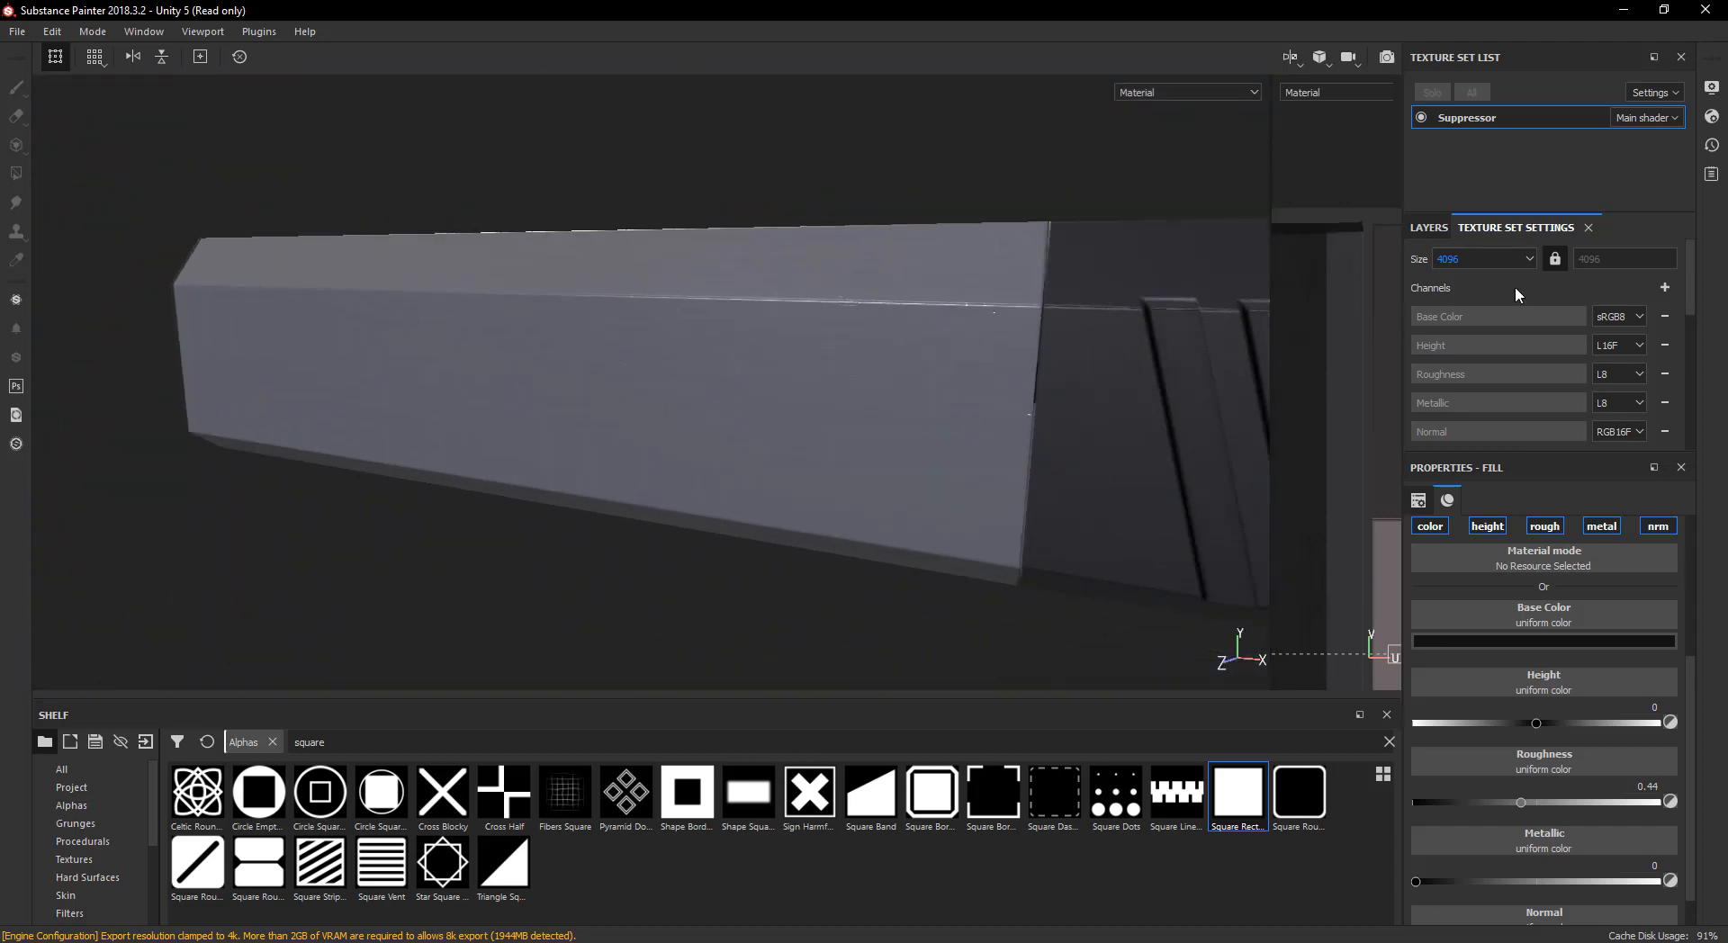
- Set the Base Color of the Dirt layer in the Light Metal folder to a very dark brown (R 0.011, G 0.004, B 0)
{"action": "left_click", "coordinate": [1427, 228]}
{"action": "scroll", "coordinate": [1477, 382], "scroll_direction": "down", "scroll_amount": 3}
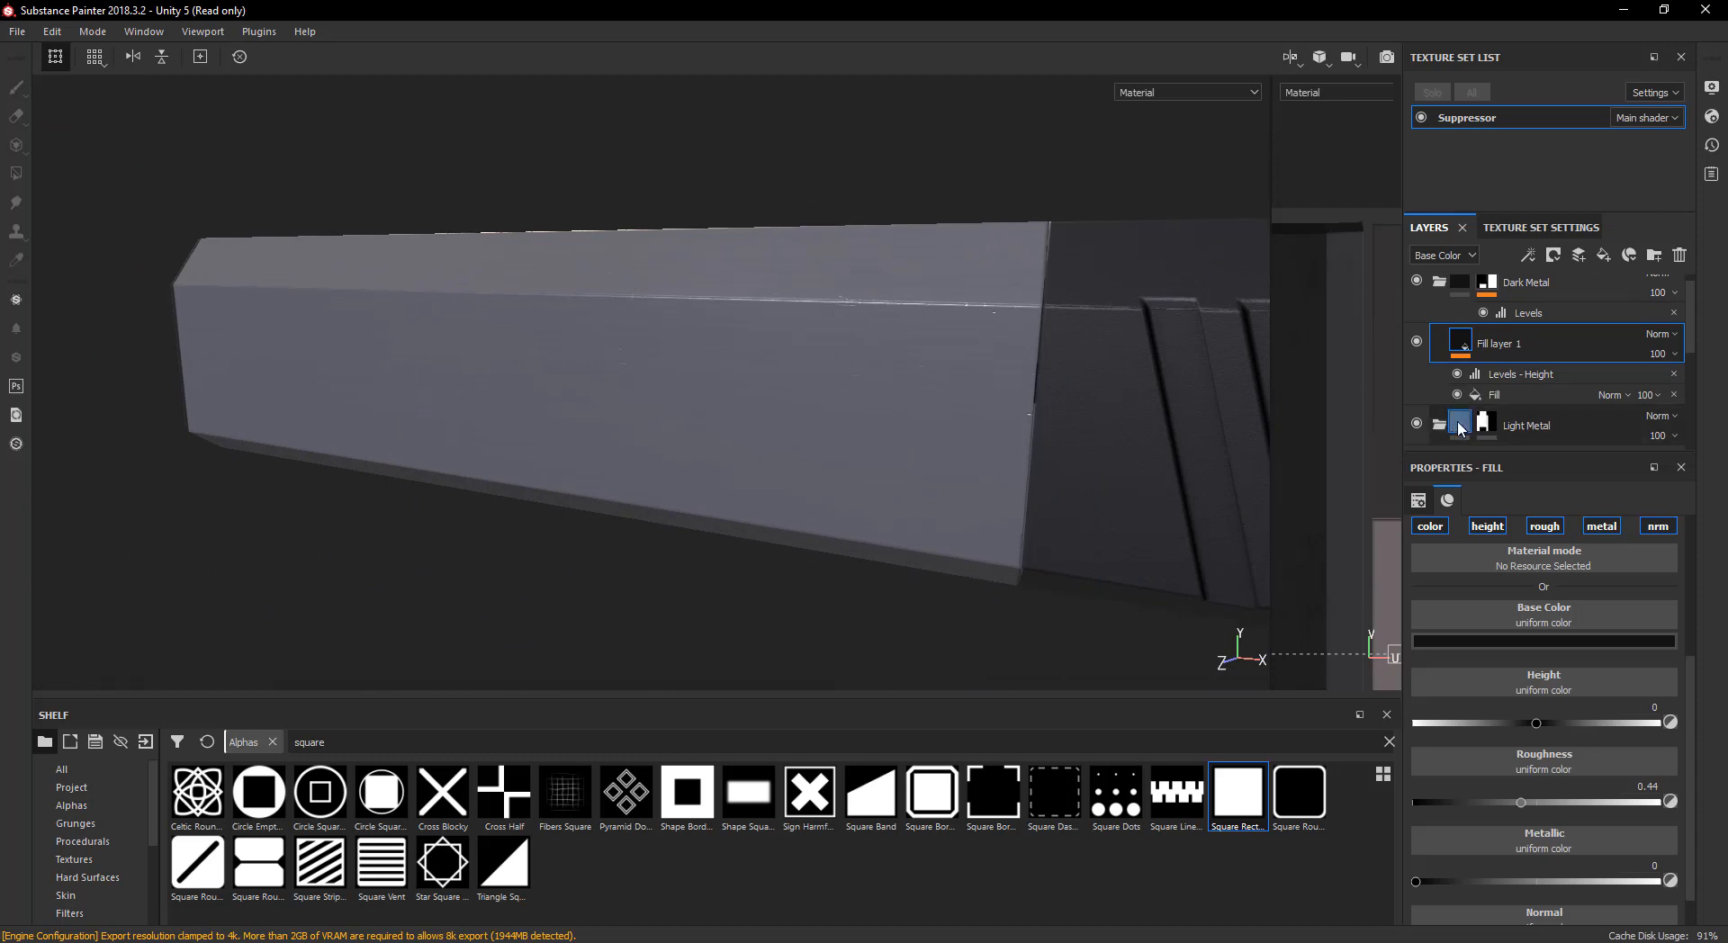
{"action": "left_click", "coordinate": [1522, 387]}
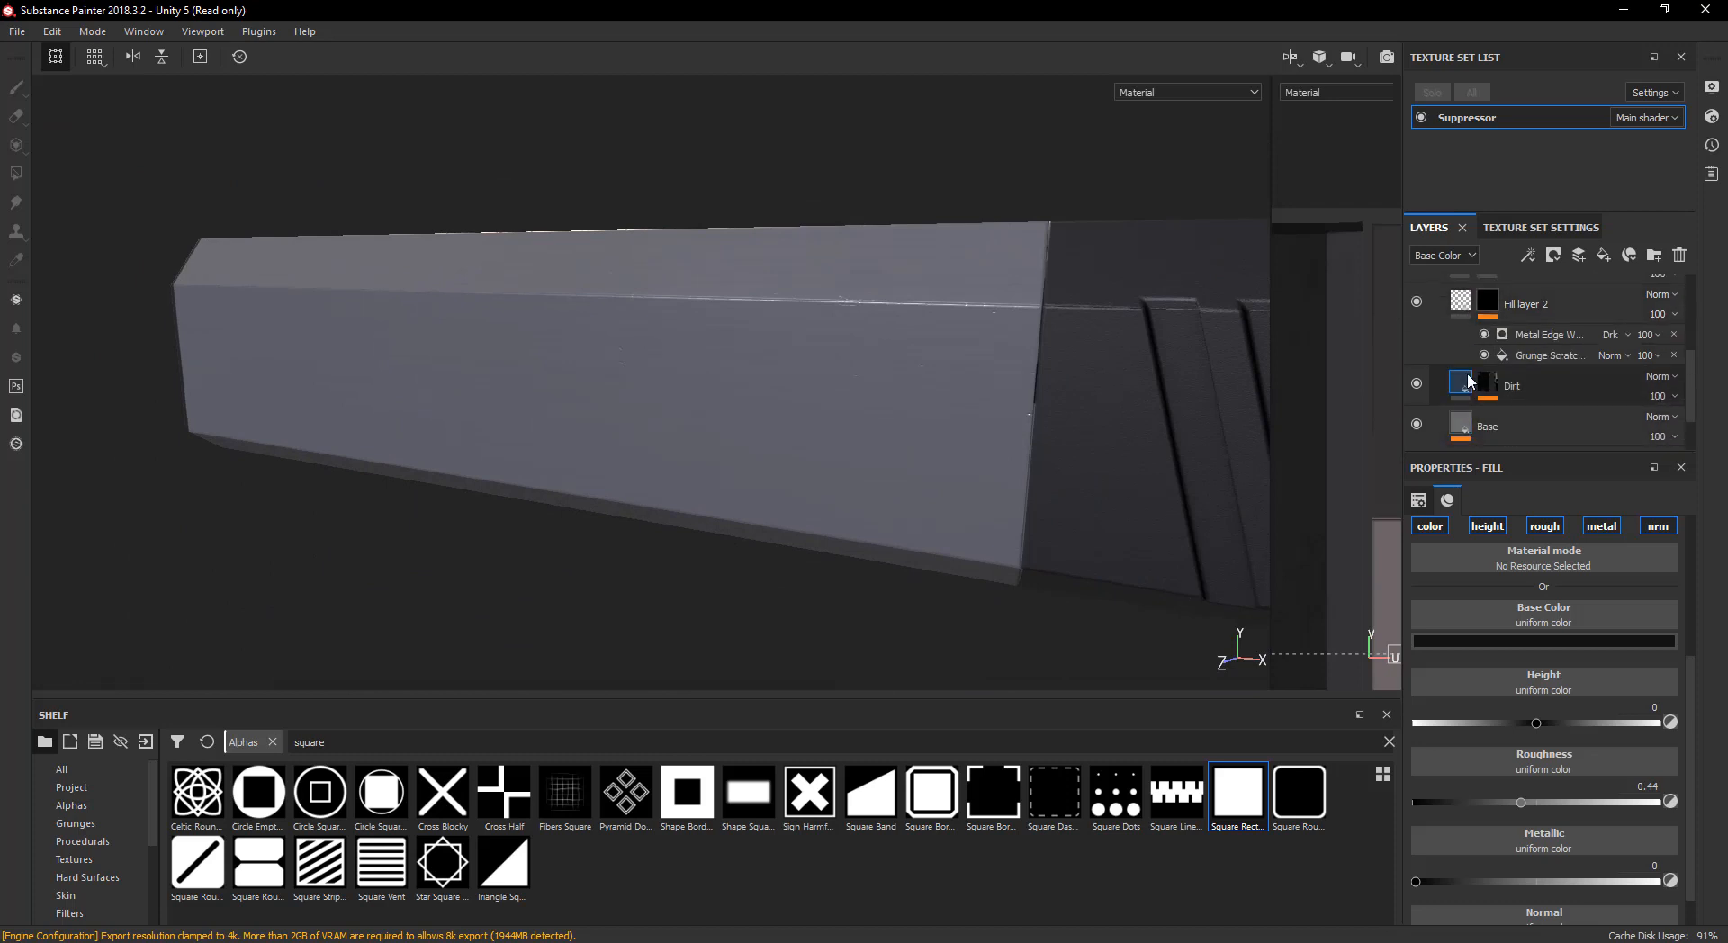
{"action": "left_click", "coordinate": [1531, 640]}
{"action": "left_click_drag", "start_coordinate": [1600, 803], "coordinate": [1606, 810]}
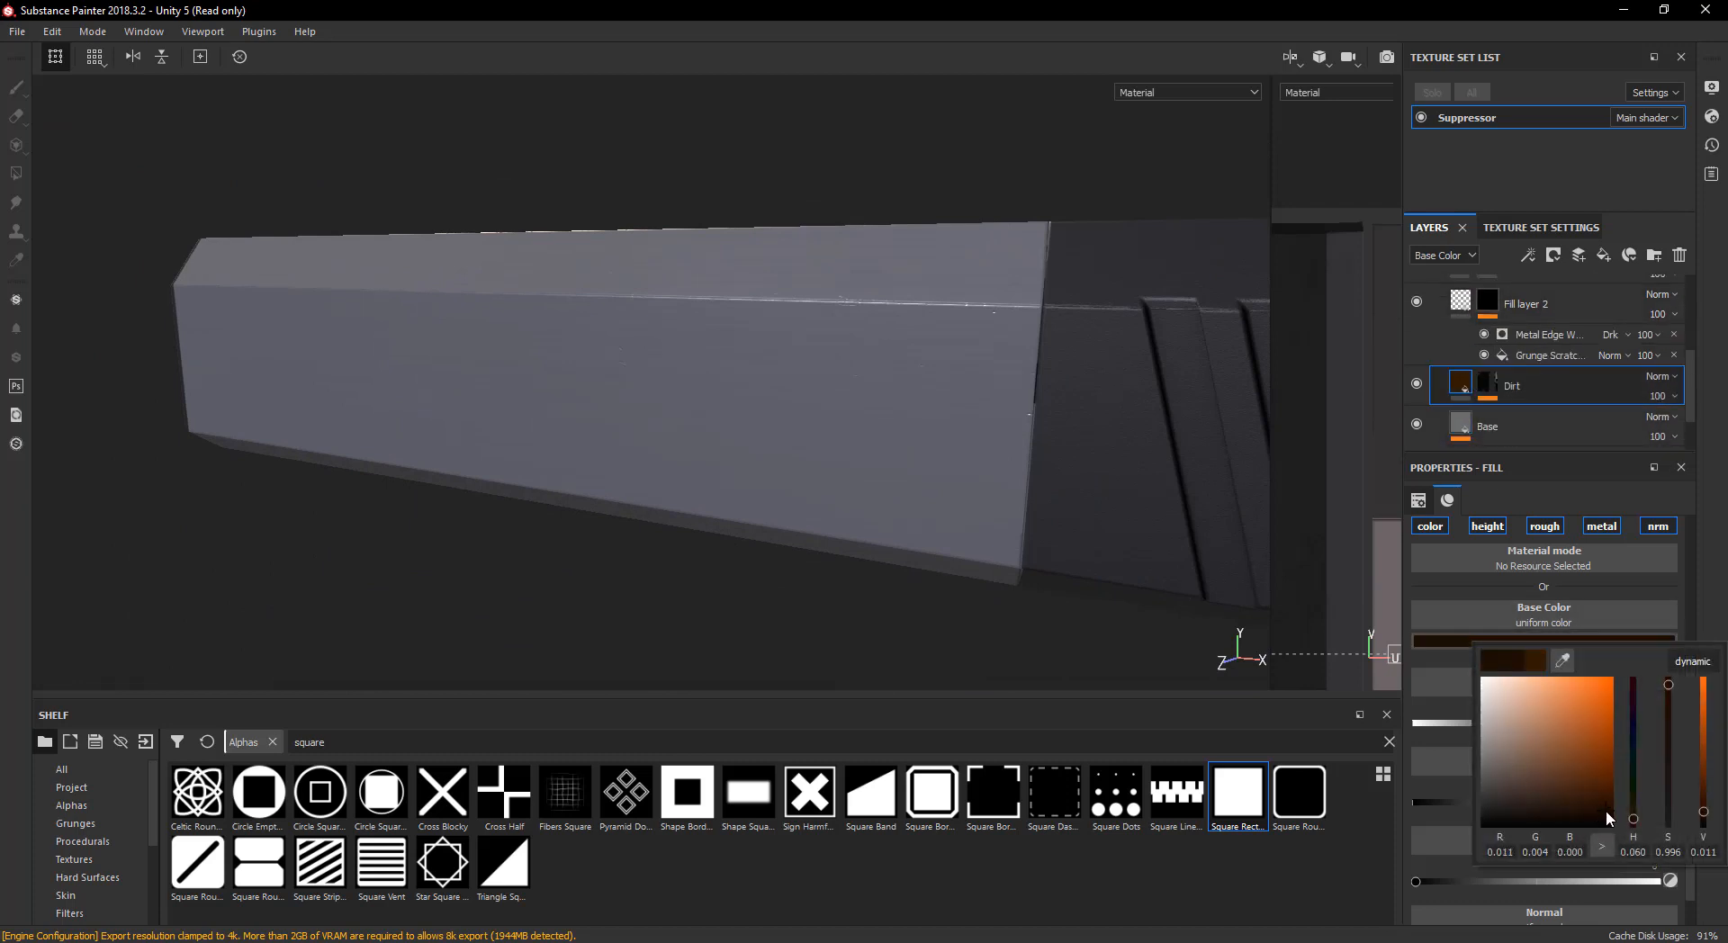
{"action": "left_click", "coordinate": [875, 596]}
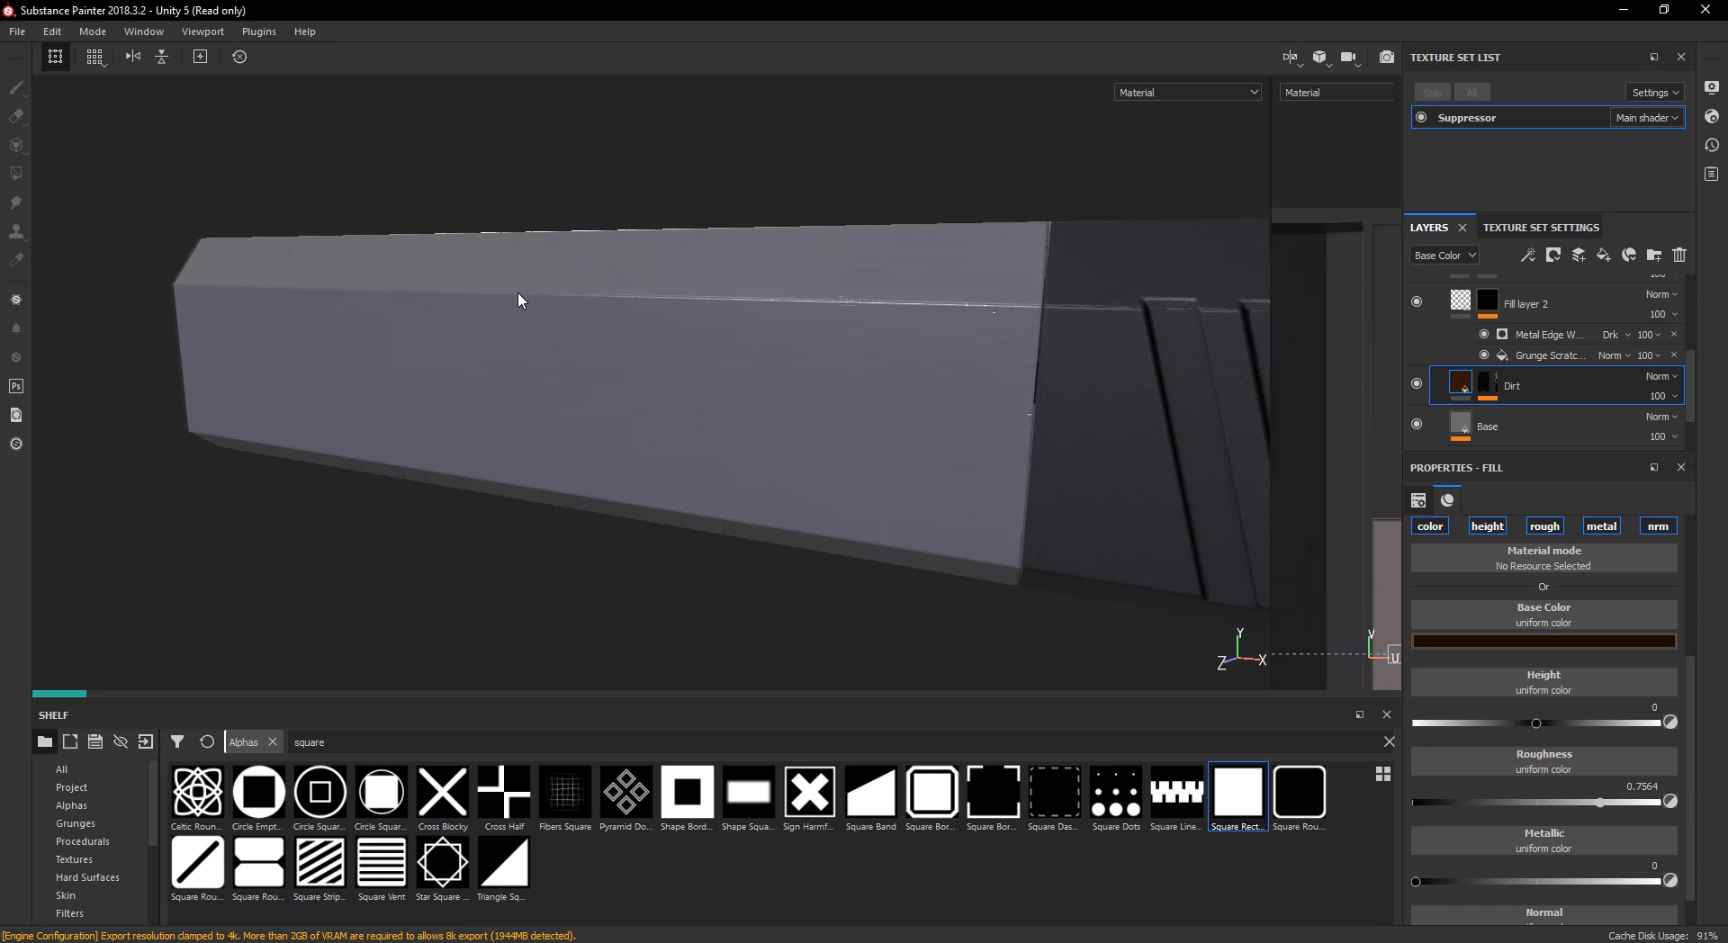
- Set the Dirt Level of the Dirt generator on the Light Metal Dirt layer's mask to 0.6
{"action": "left_click", "coordinate": [501, 7]}
{"action": "left_click_drag", "start_coordinate": [585, 358], "coordinate": [603, 405], "text": "alt"}
{"action": "scroll", "coordinate": [603, 412], "scroll_direction": "up", "scroll_amount": 5}
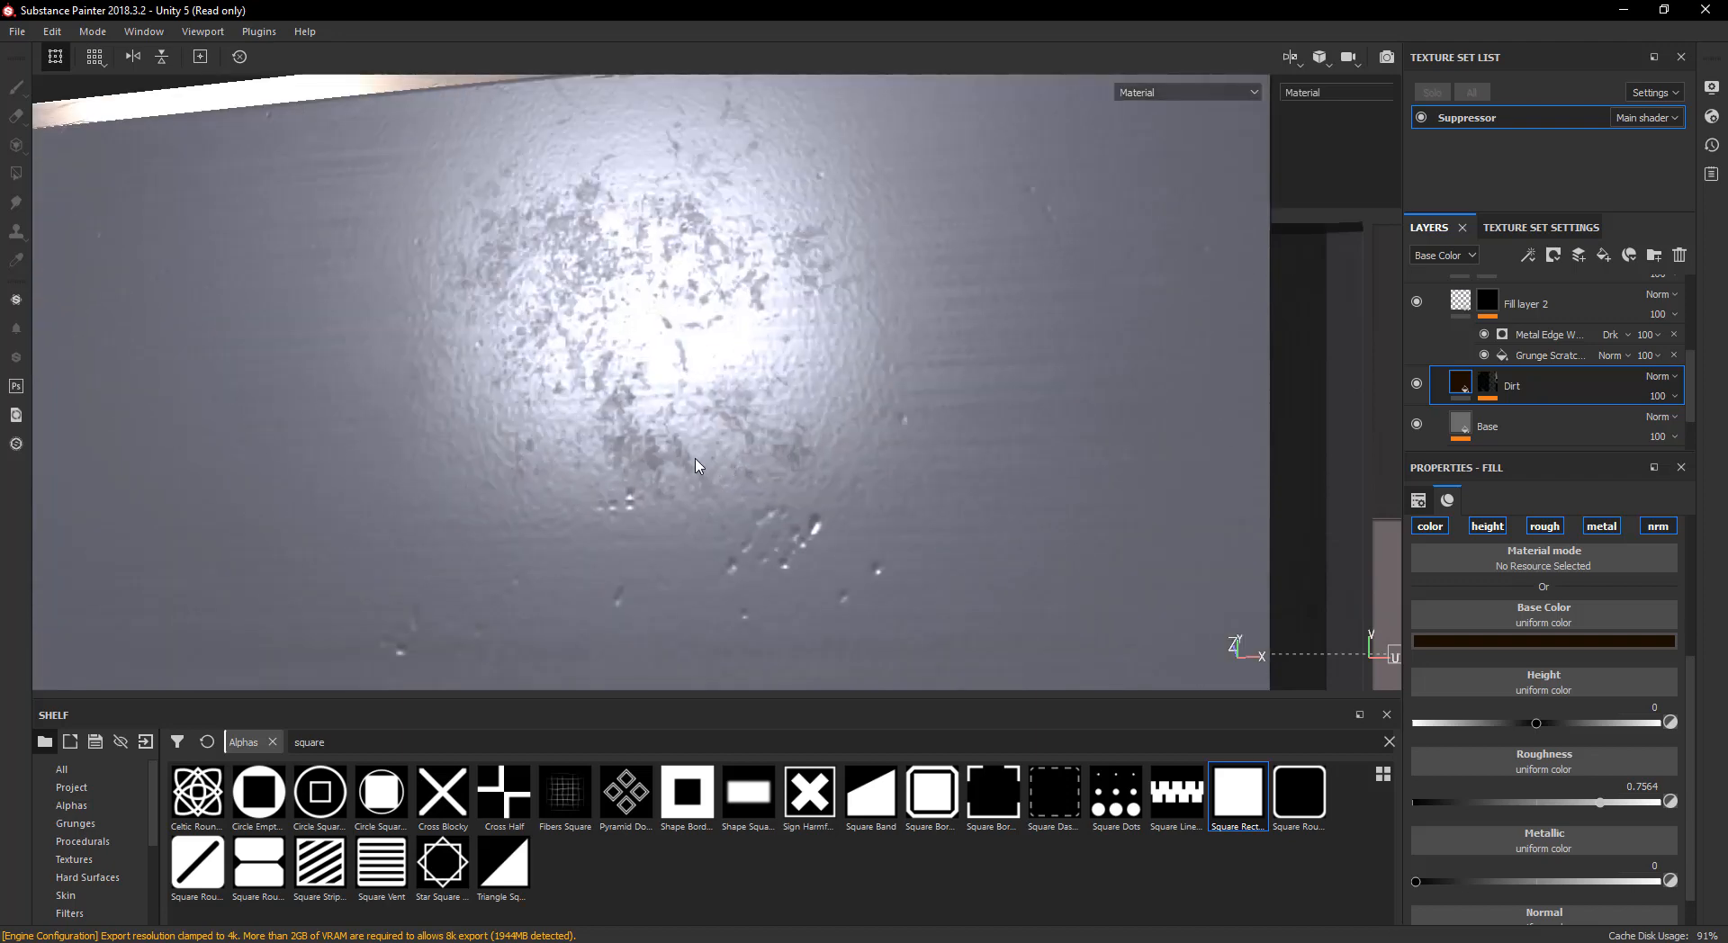
{"action": "left_click_drag", "start_coordinate": [696, 465], "coordinate": [725, 412], "text": "alt"}
{"action": "left_click", "coordinate": [1487, 385]}
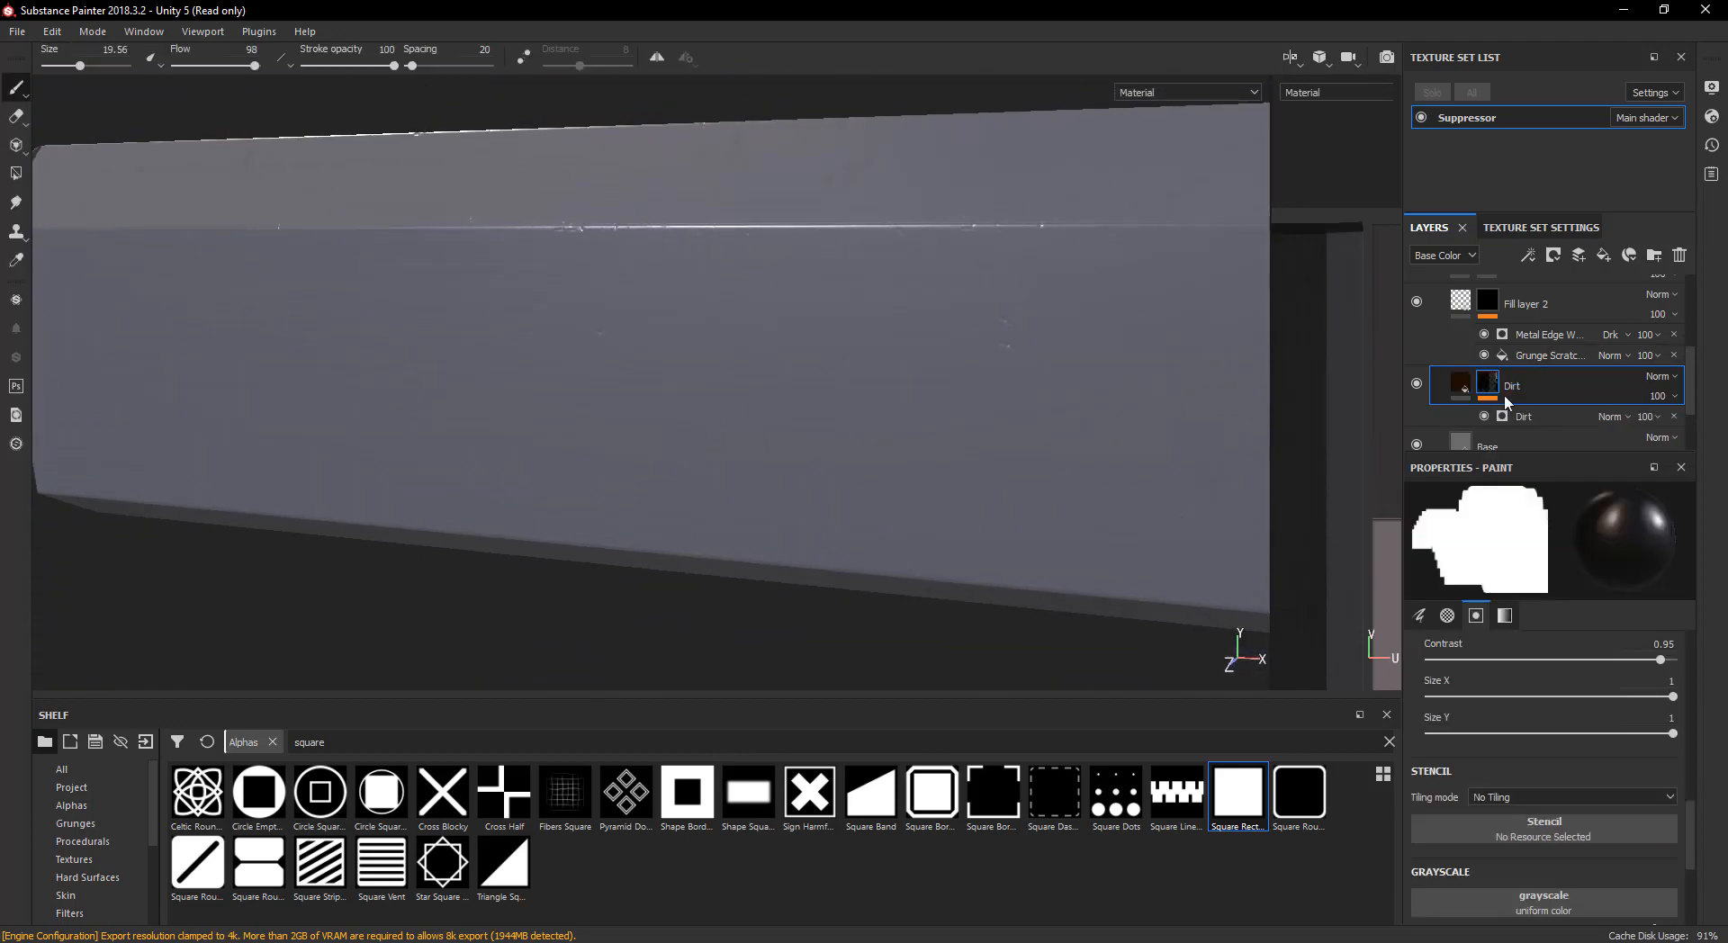
{"action": "left_click", "coordinate": [1521, 416]}
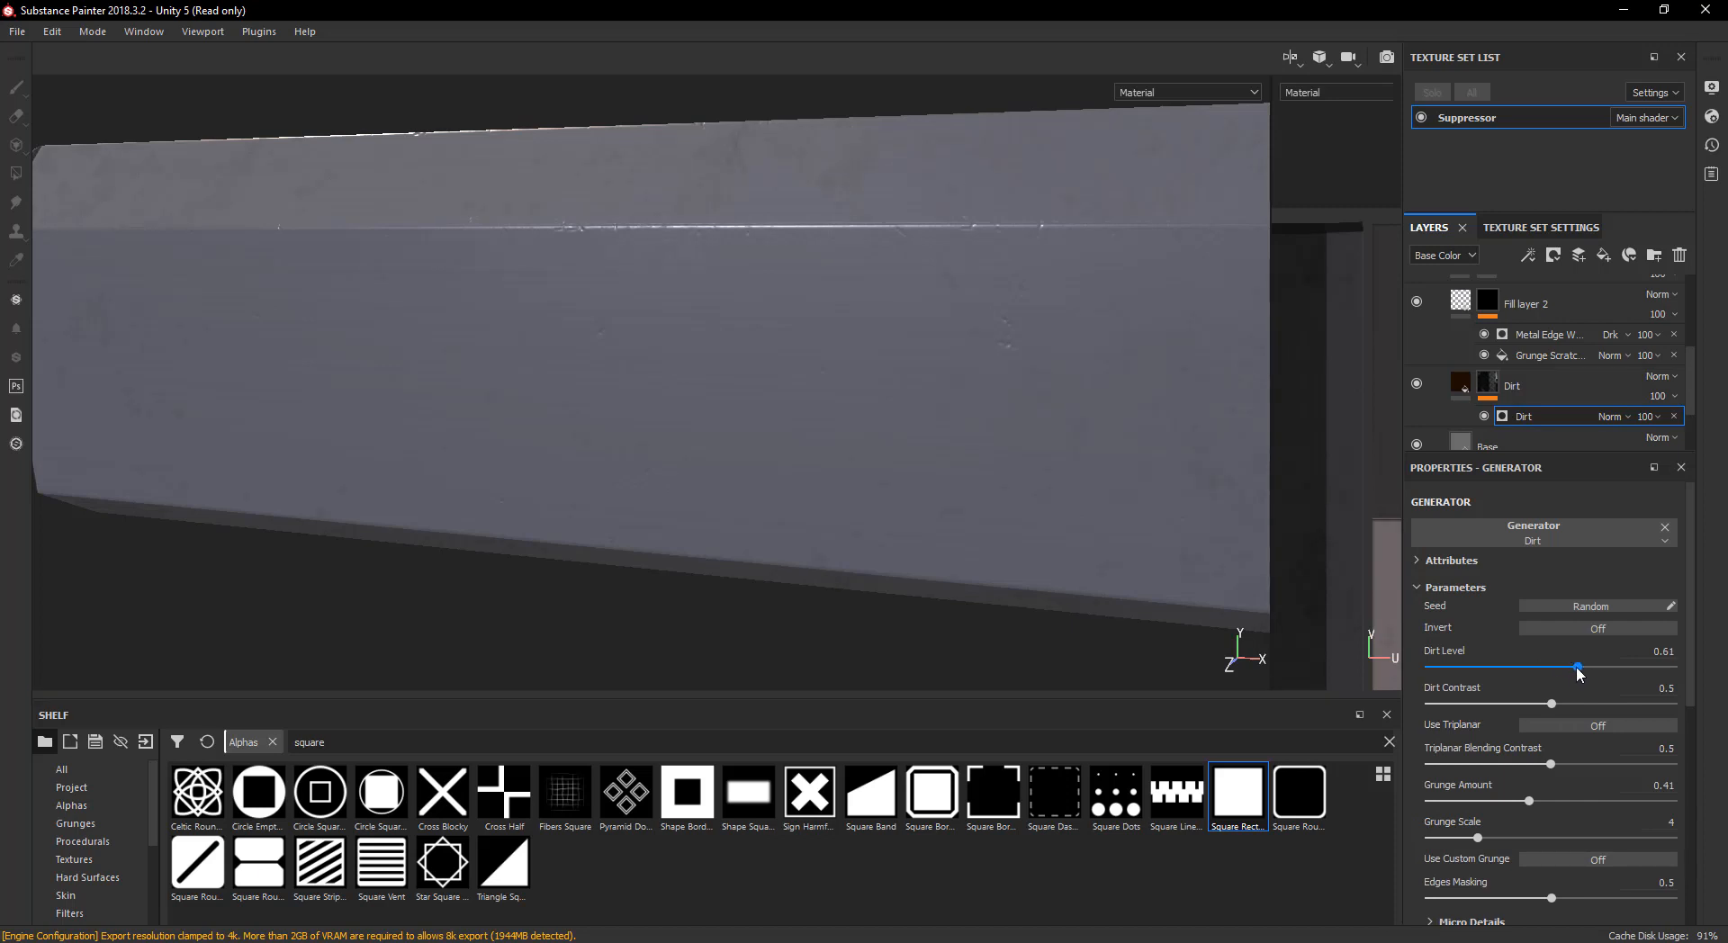
{"action": "left_click_drag", "start_coordinate": [1605, 673], "coordinate": [1585, 669]}
{"action": "left_click_drag", "start_coordinate": [814, 509], "coordinate": [785, 486], "text": "alt"}
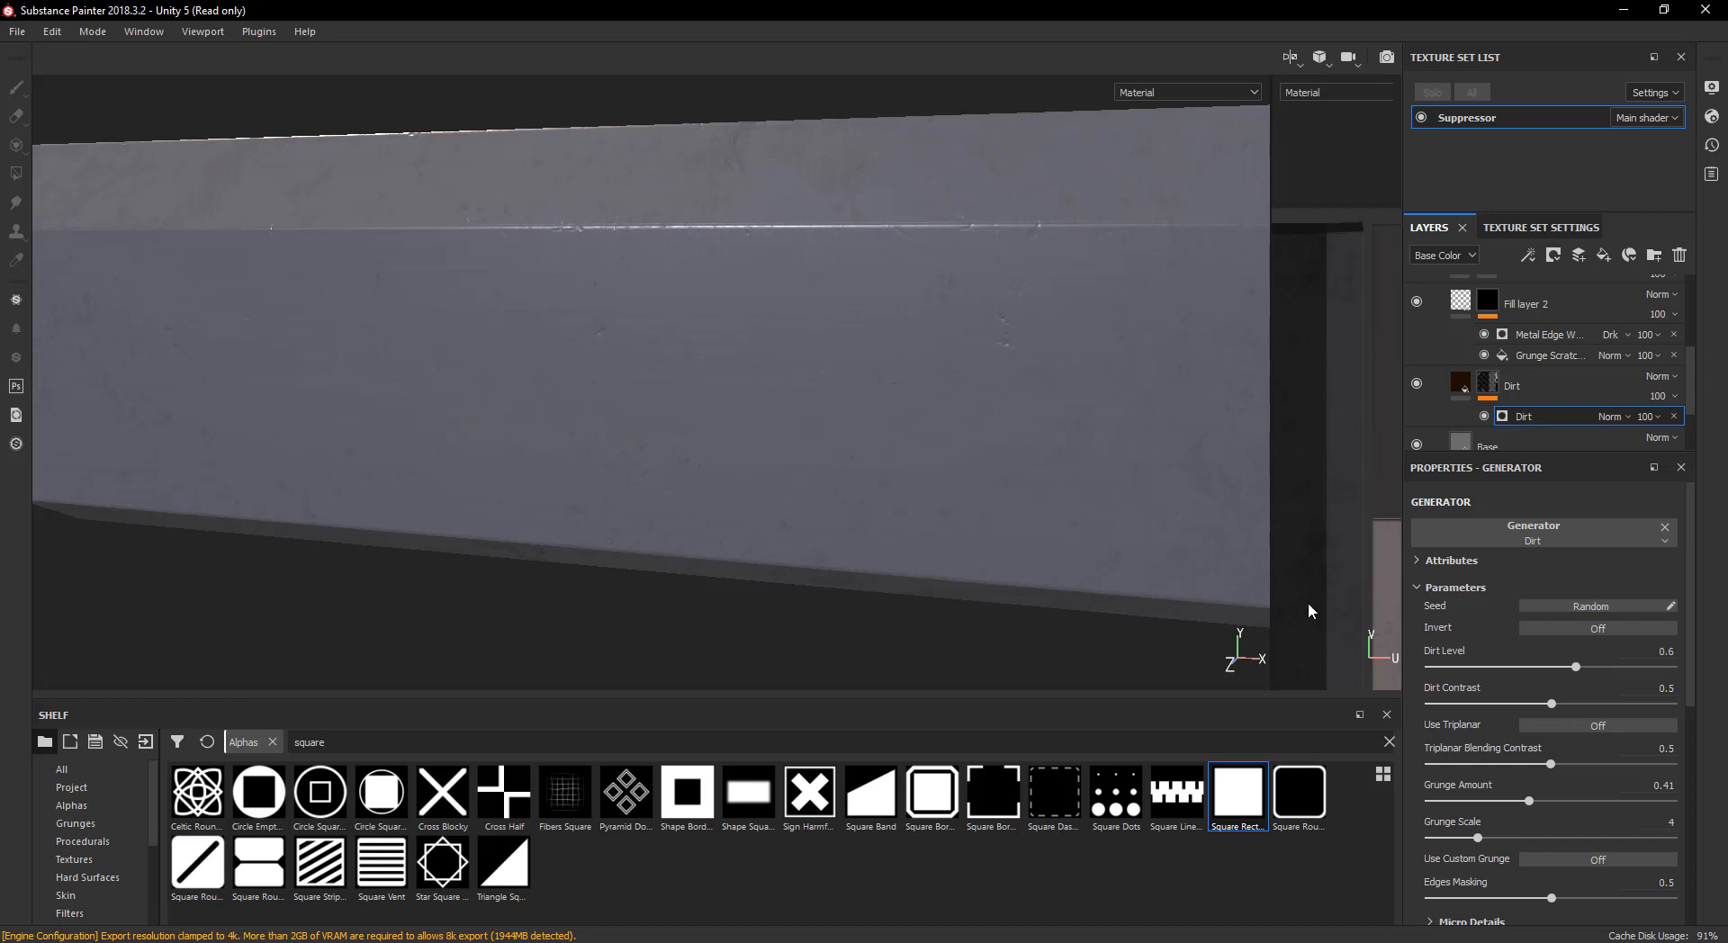
- Examine the dirt on the light metal body and compare it with the dark grooved end
{"action": "left_click_drag", "start_coordinate": [737, 455], "coordinate": [754, 506], "text": "alt"}
{"action": "scroll", "coordinate": [754, 507], "scroll_direction": "down", "scroll_amount": 5}
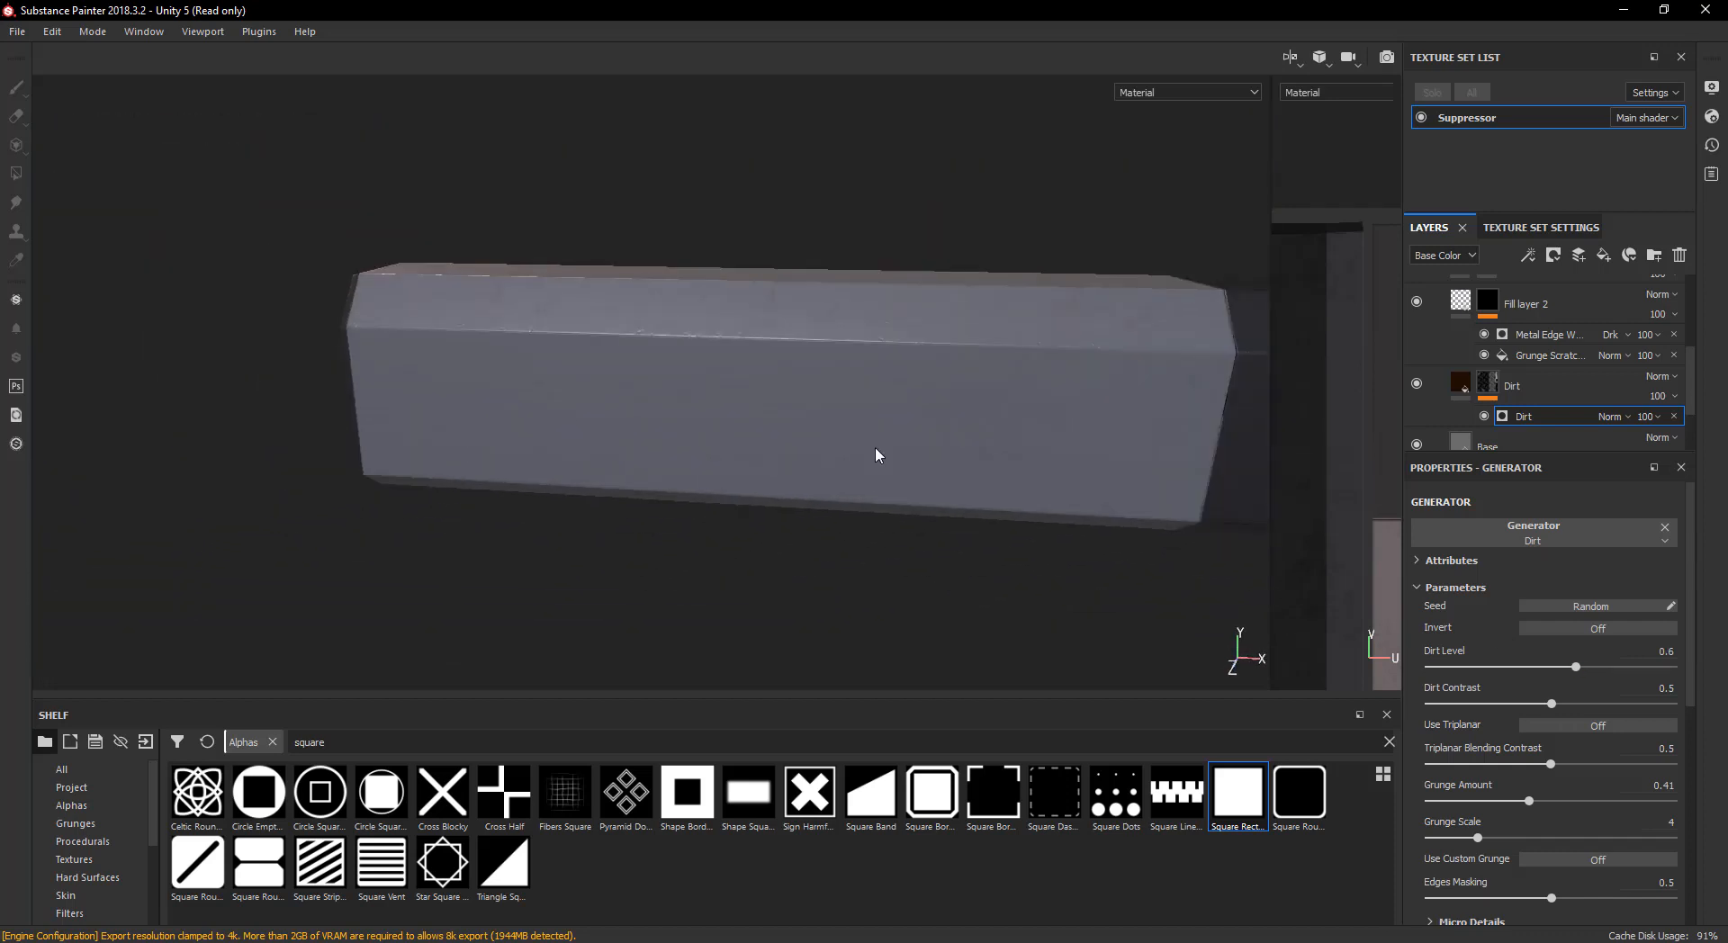
{"action": "middle_click_drag", "start_coordinate": [876, 447], "coordinate": [663, 463], "text": "alt"}
{"action": "left_click_drag", "start_coordinate": [664, 463], "coordinate": [702, 412], "text": "alt"}
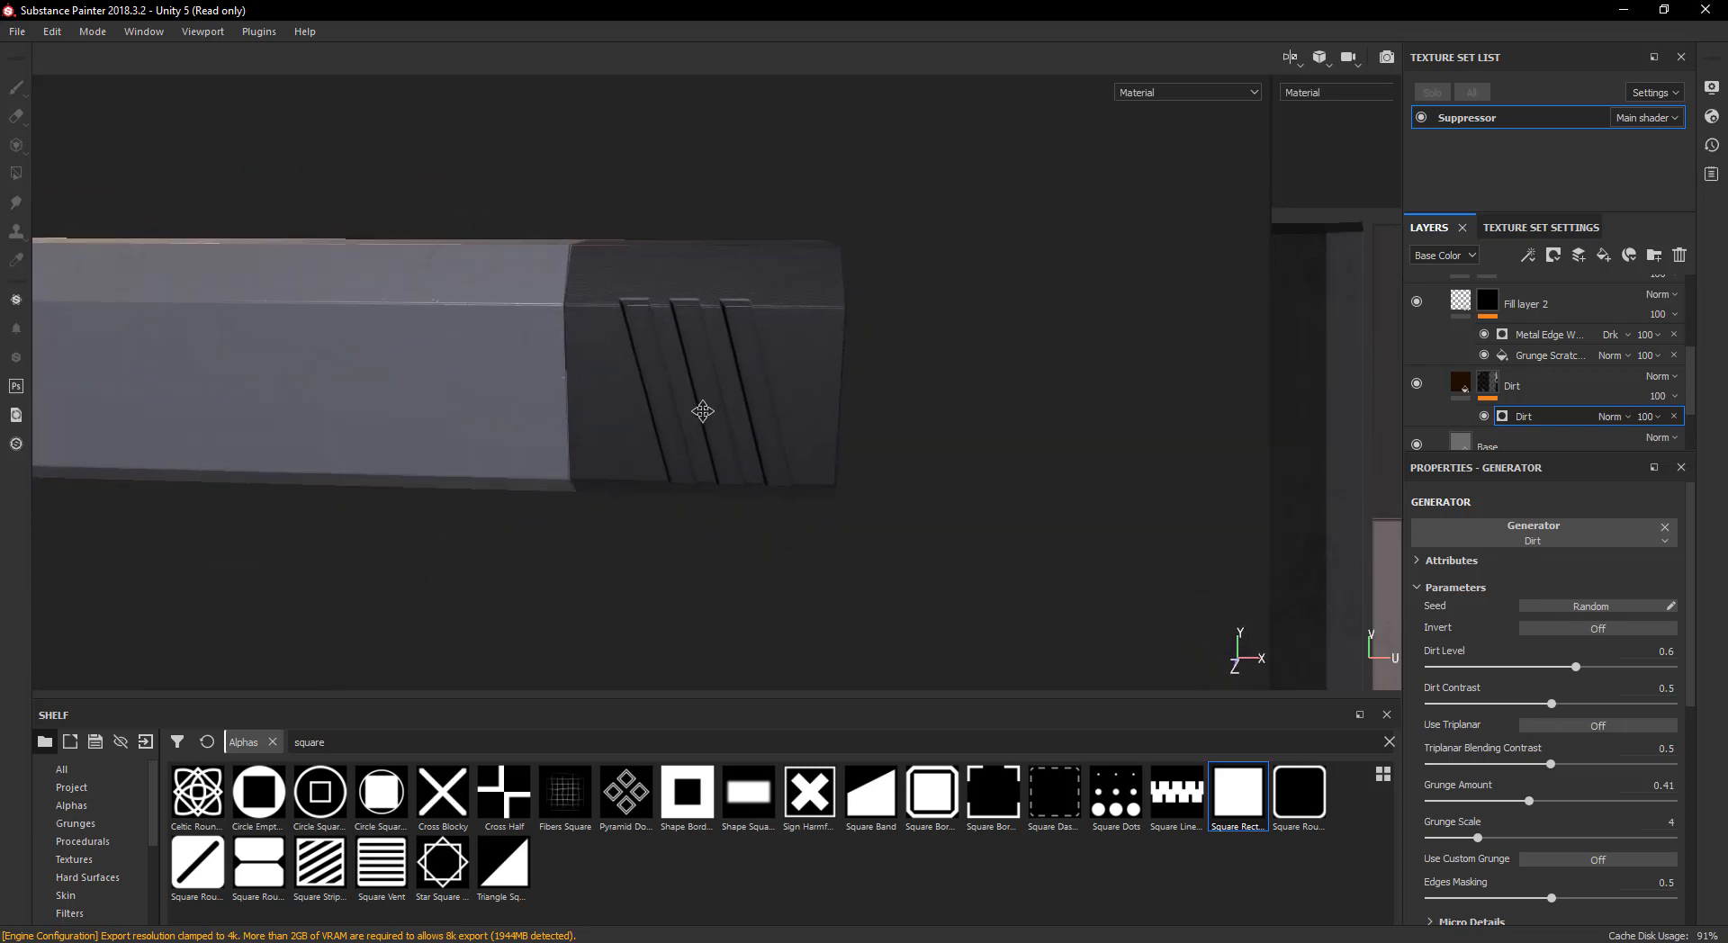
{"action": "middle_click_drag", "start_coordinate": [702, 412], "coordinate": [711, 480], "text": "alt"}
{"action": "scroll", "coordinate": [1501, 347], "scroll_direction": "up", "scroll_amount": 4}
{"action": "scroll", "coordinate": [711, 482], "scroll_direction": "up", "scroll_amount": 3}
{"action": "left_click_drag", "start_coordinate": [615, 393], "coordinate": [790, 397], "text": "alt"}
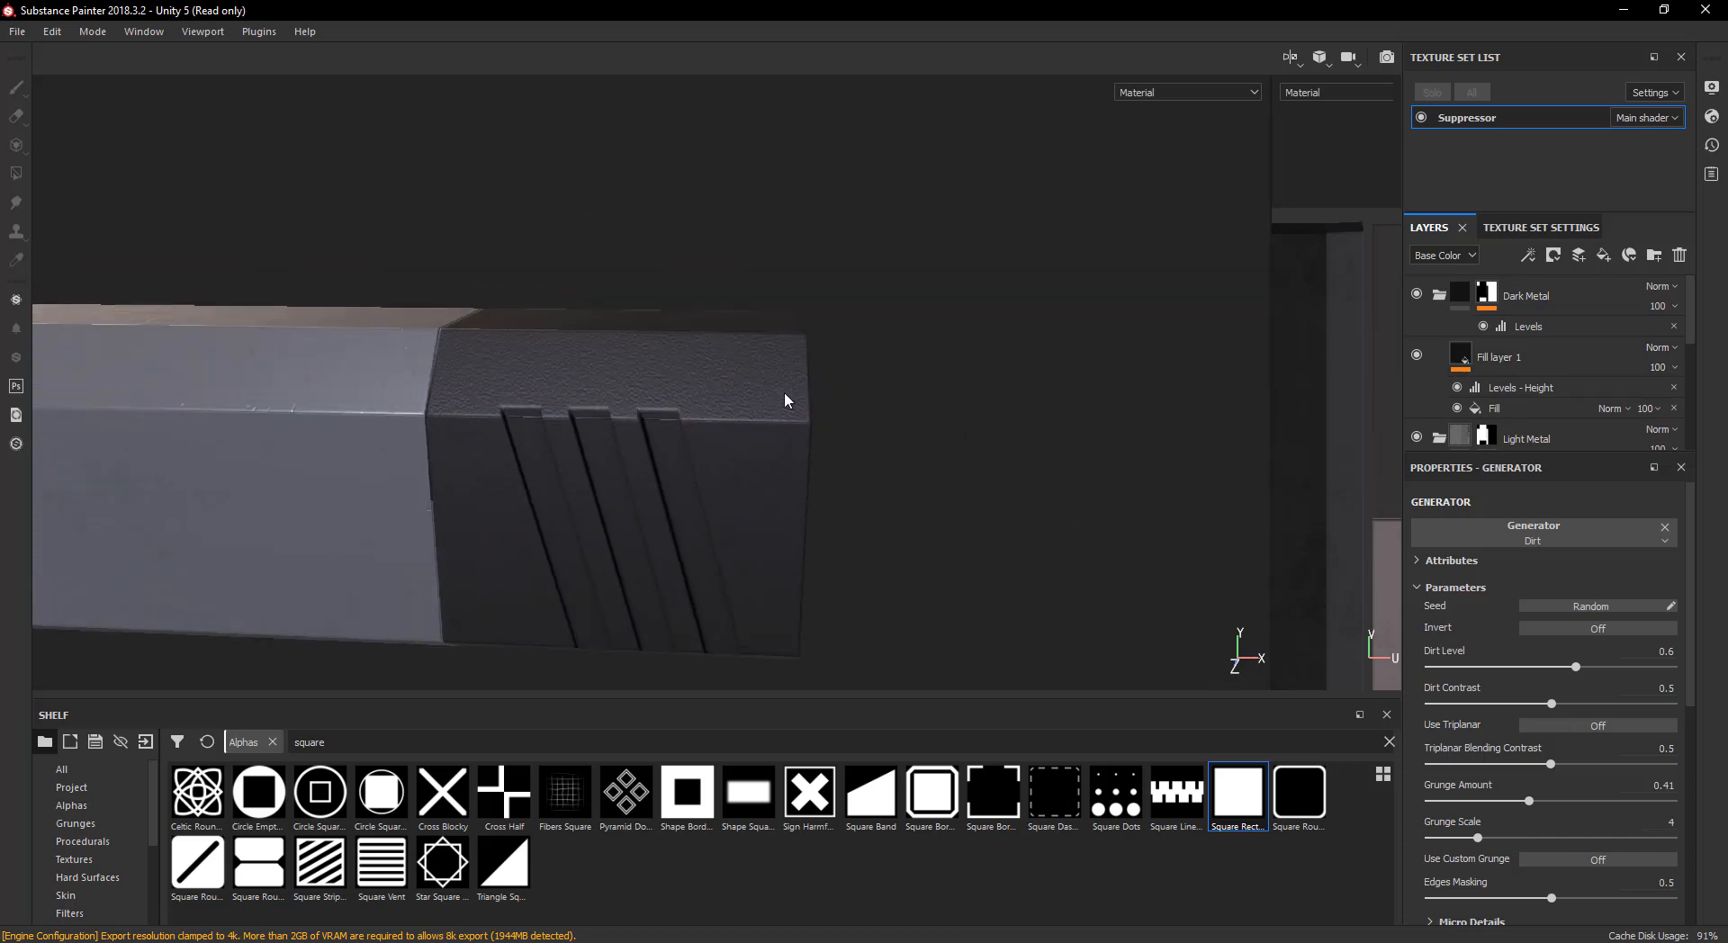
- Add a fill layer above Fill layer 1 in the Dark Metal folder and name it "Dirt"
{"action": "left_click", "coordinate": [1462, 354]}
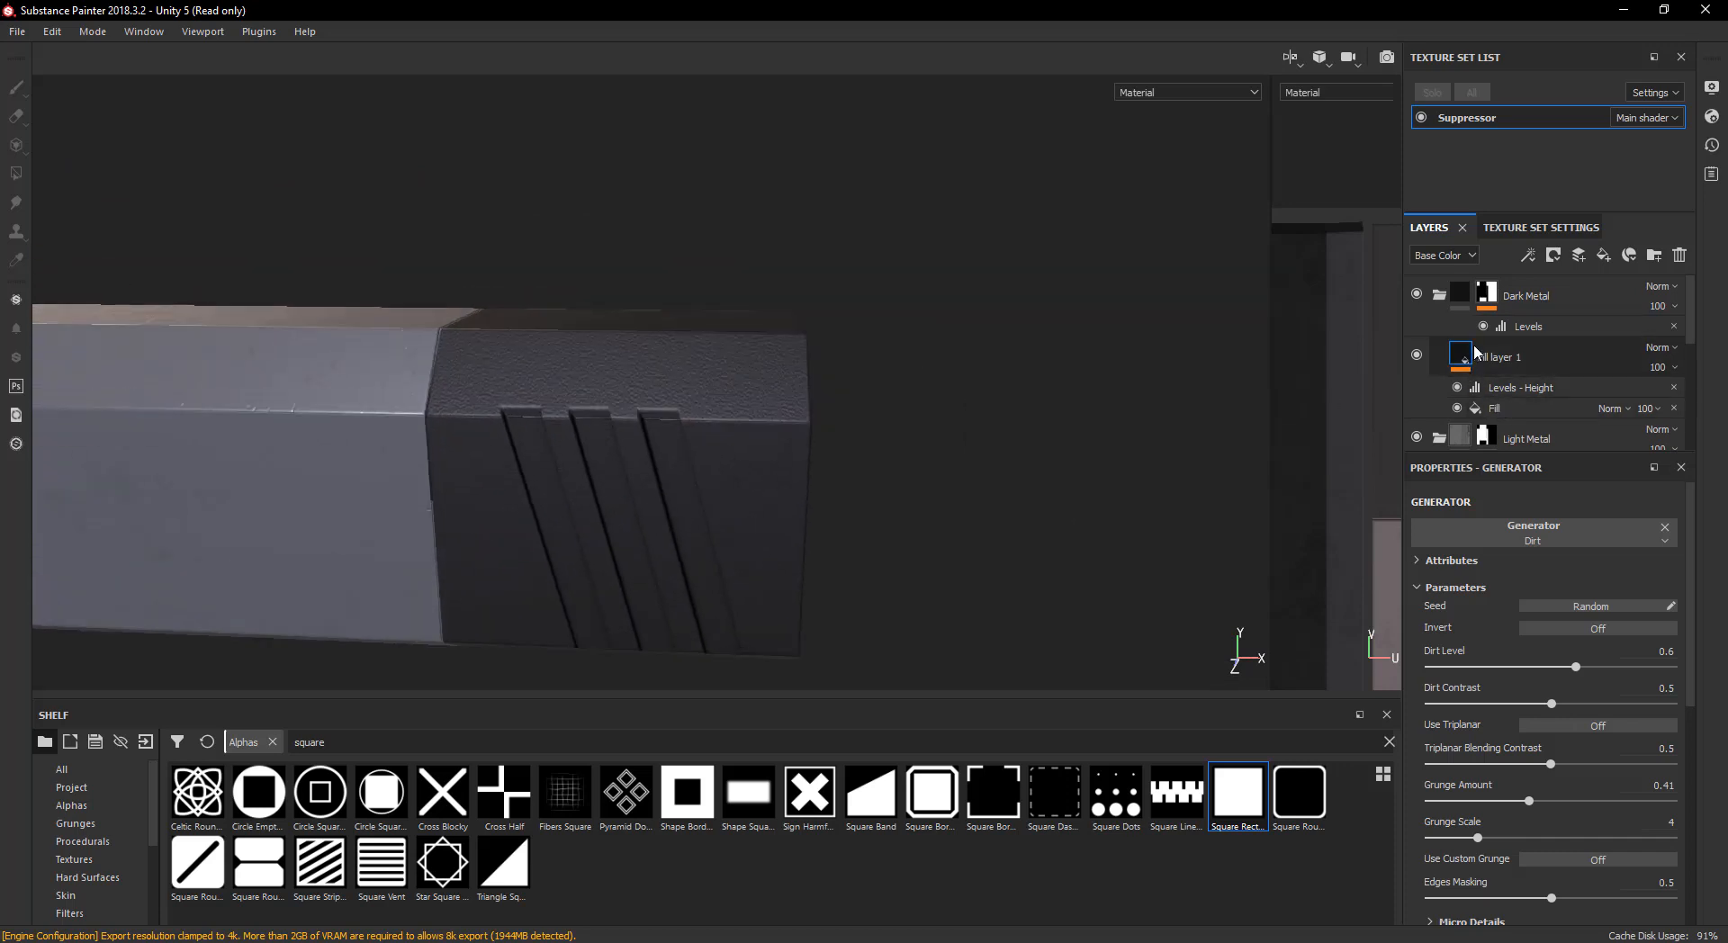
{"action": "left_click", "coordinate": [1462, 354]}
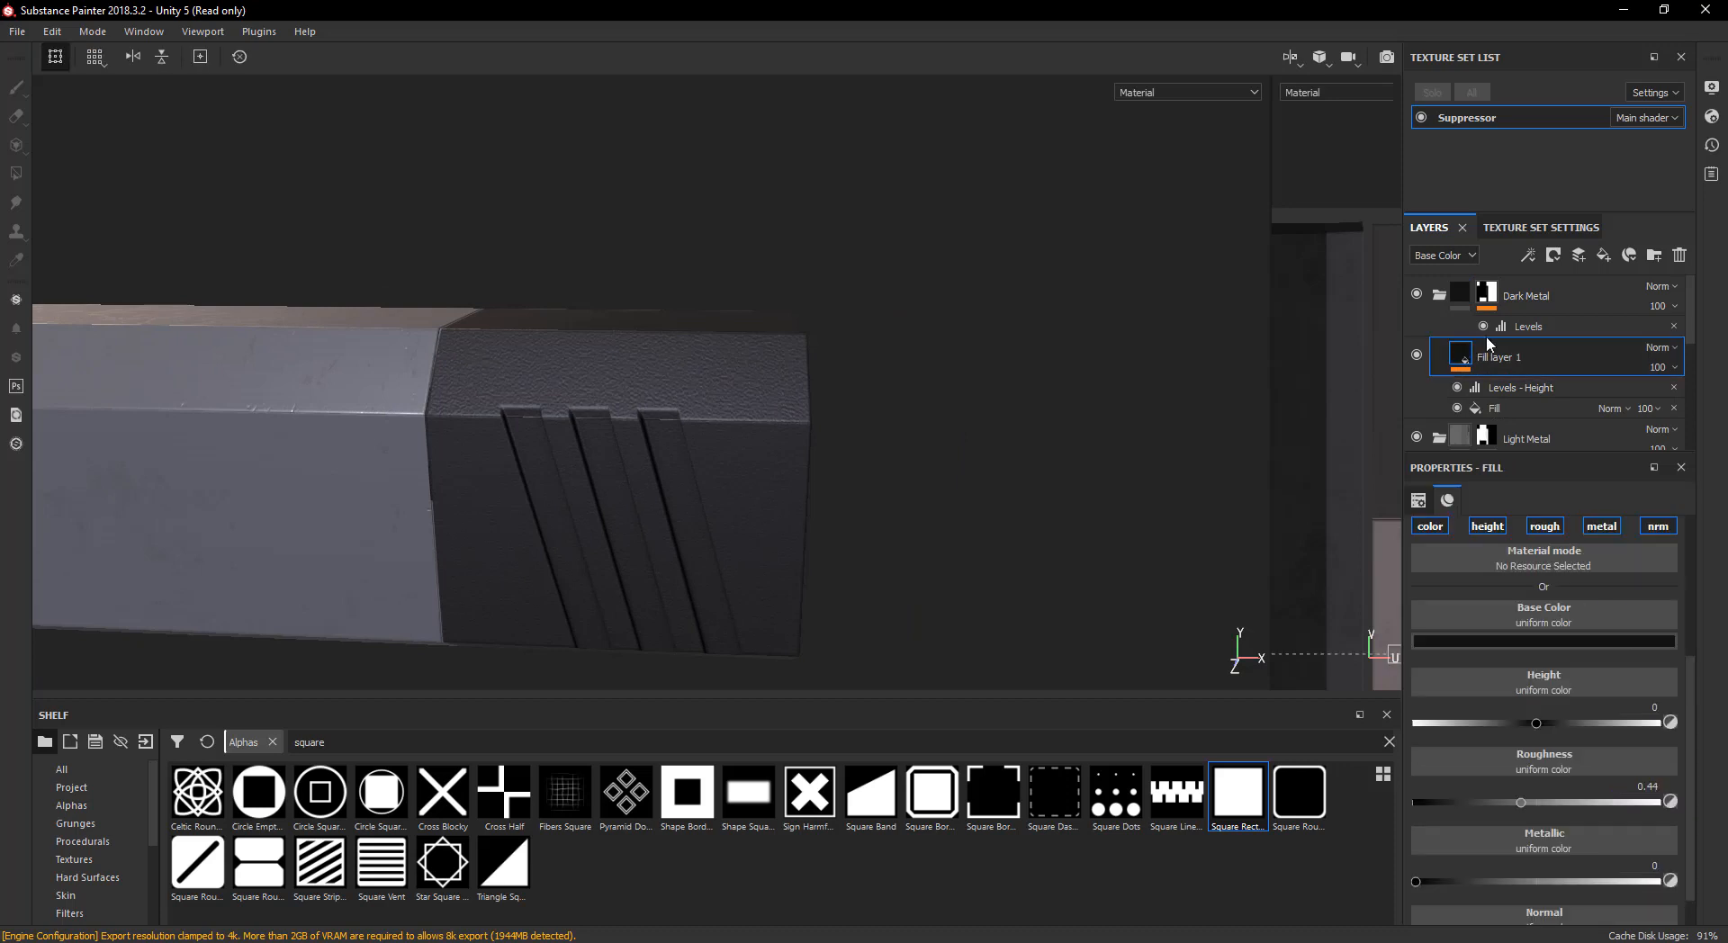
{"action": "left_click", "coordinate": [1604, 256]}
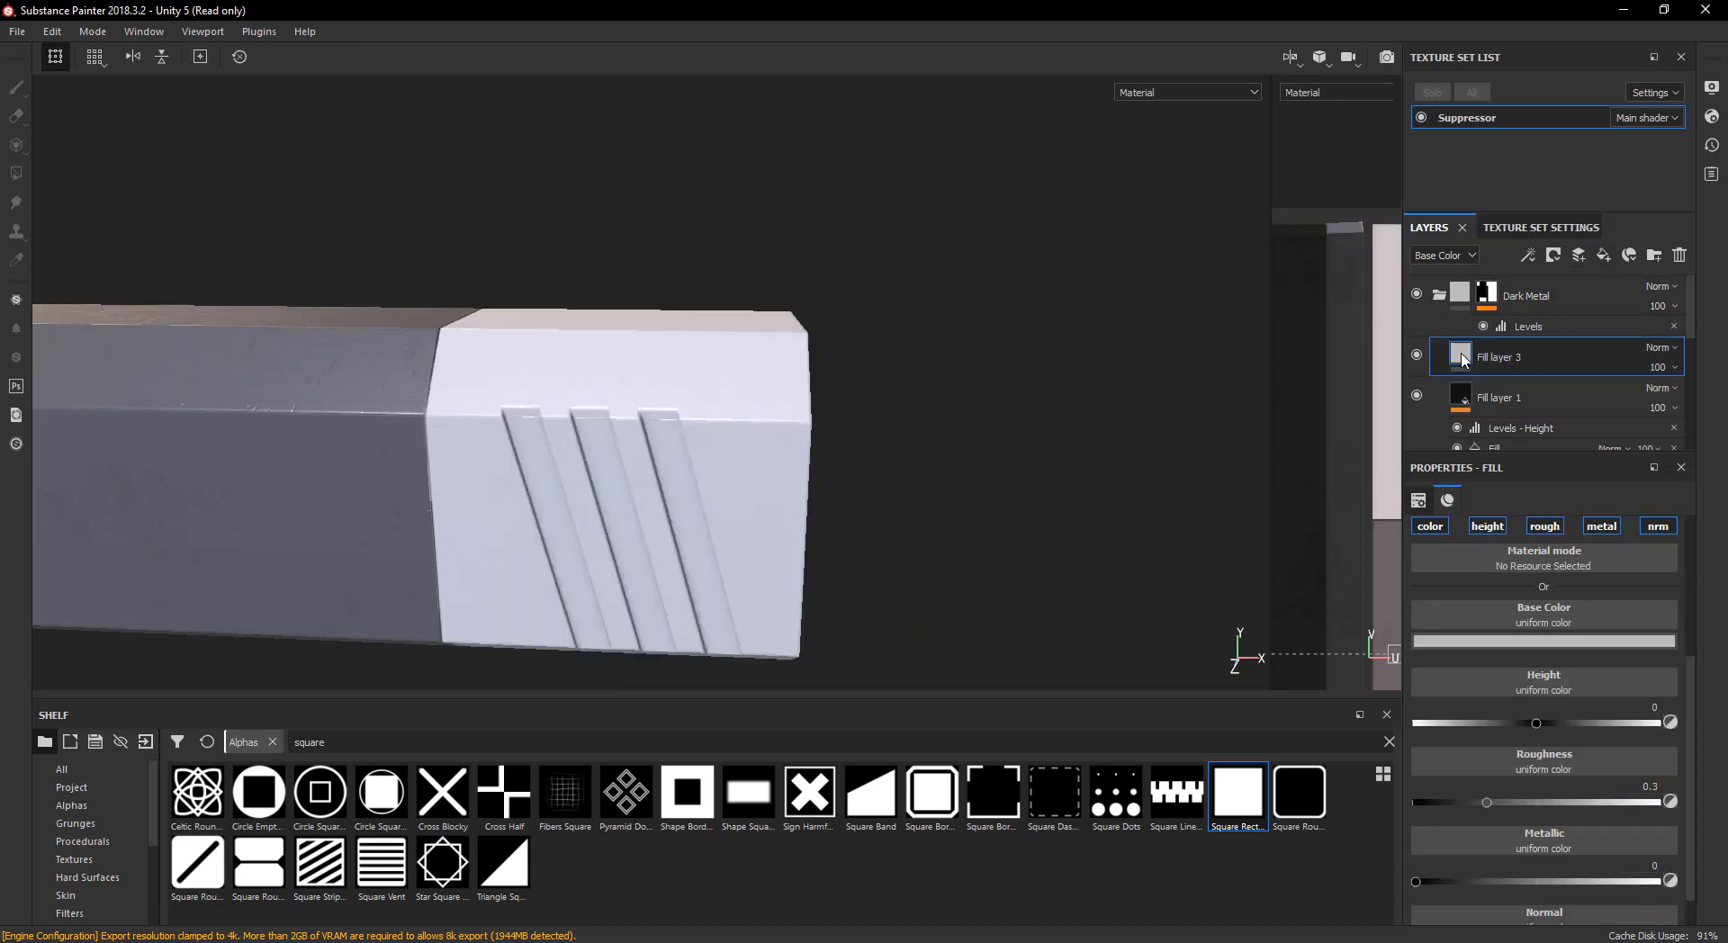
{"action": "double_click", "coordinate": [1493, 357]}
{"action": "type", "text": "Dirt"}
{"action": "key", "text": "Return"}
- Set the new Dirt layer's Base Color to a very dark brown (R 0.011, G 0.005, B 0)
{"action": "left_click", "coordinate": [1566, 642]}
{"action": "left_click", "coordinate": [1636, 805]}
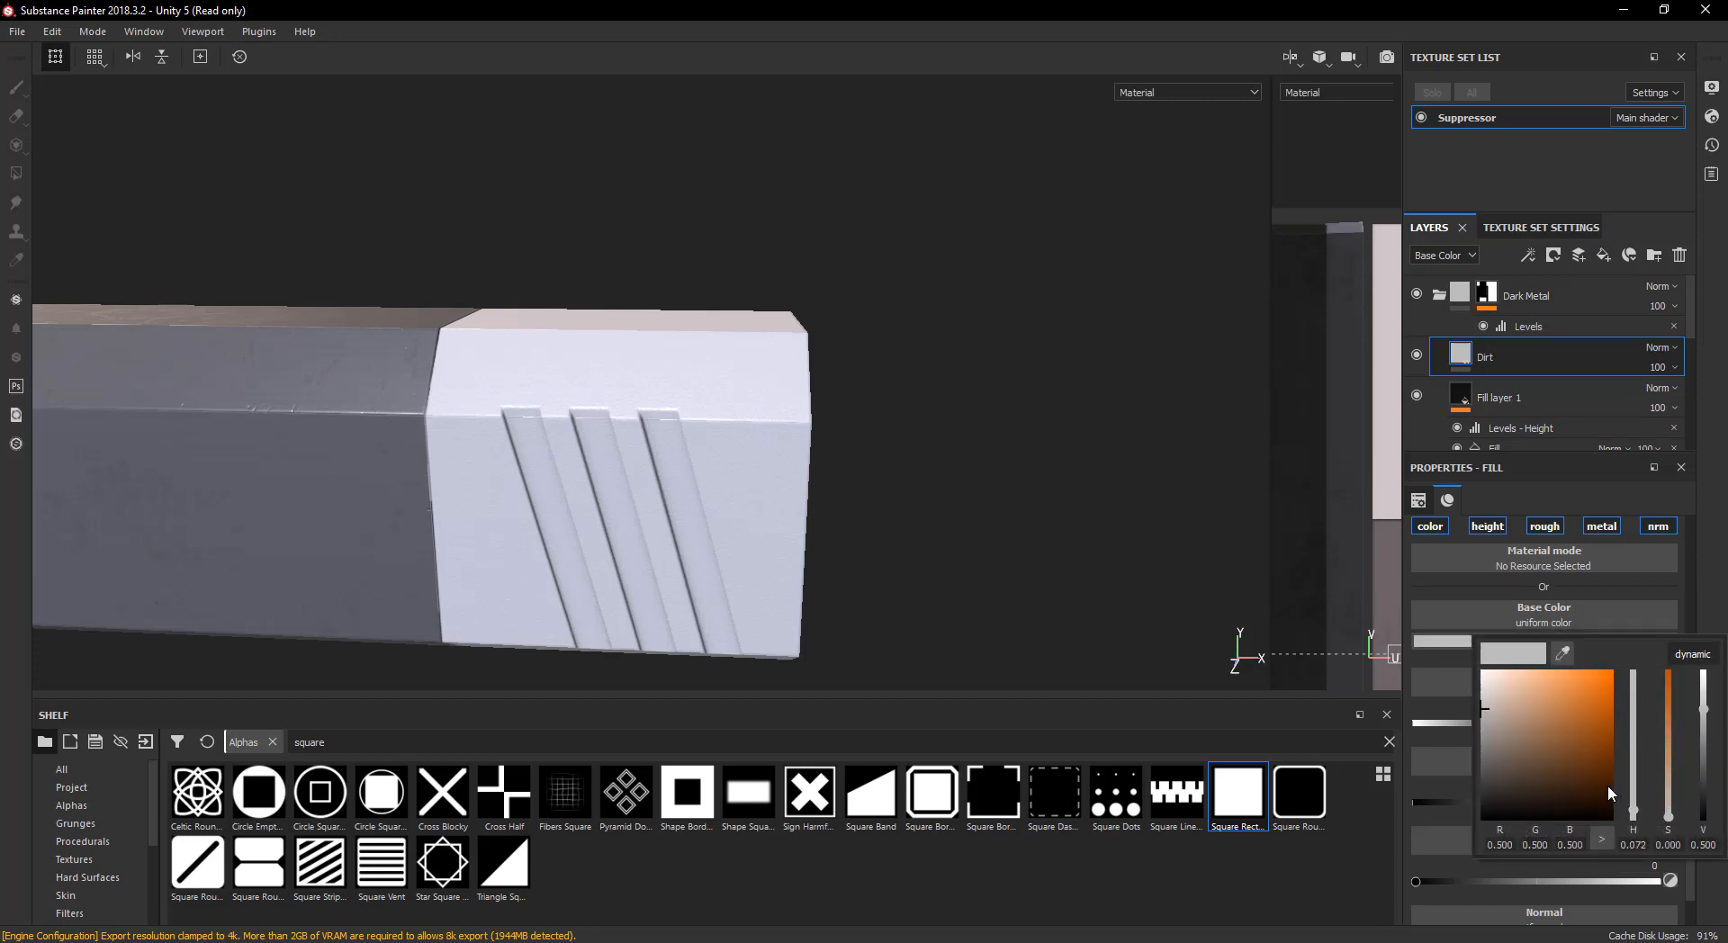
{"action": "left_click_drag", "start_coordinate": [1607, 785], "coordinate": [1618, 803]}
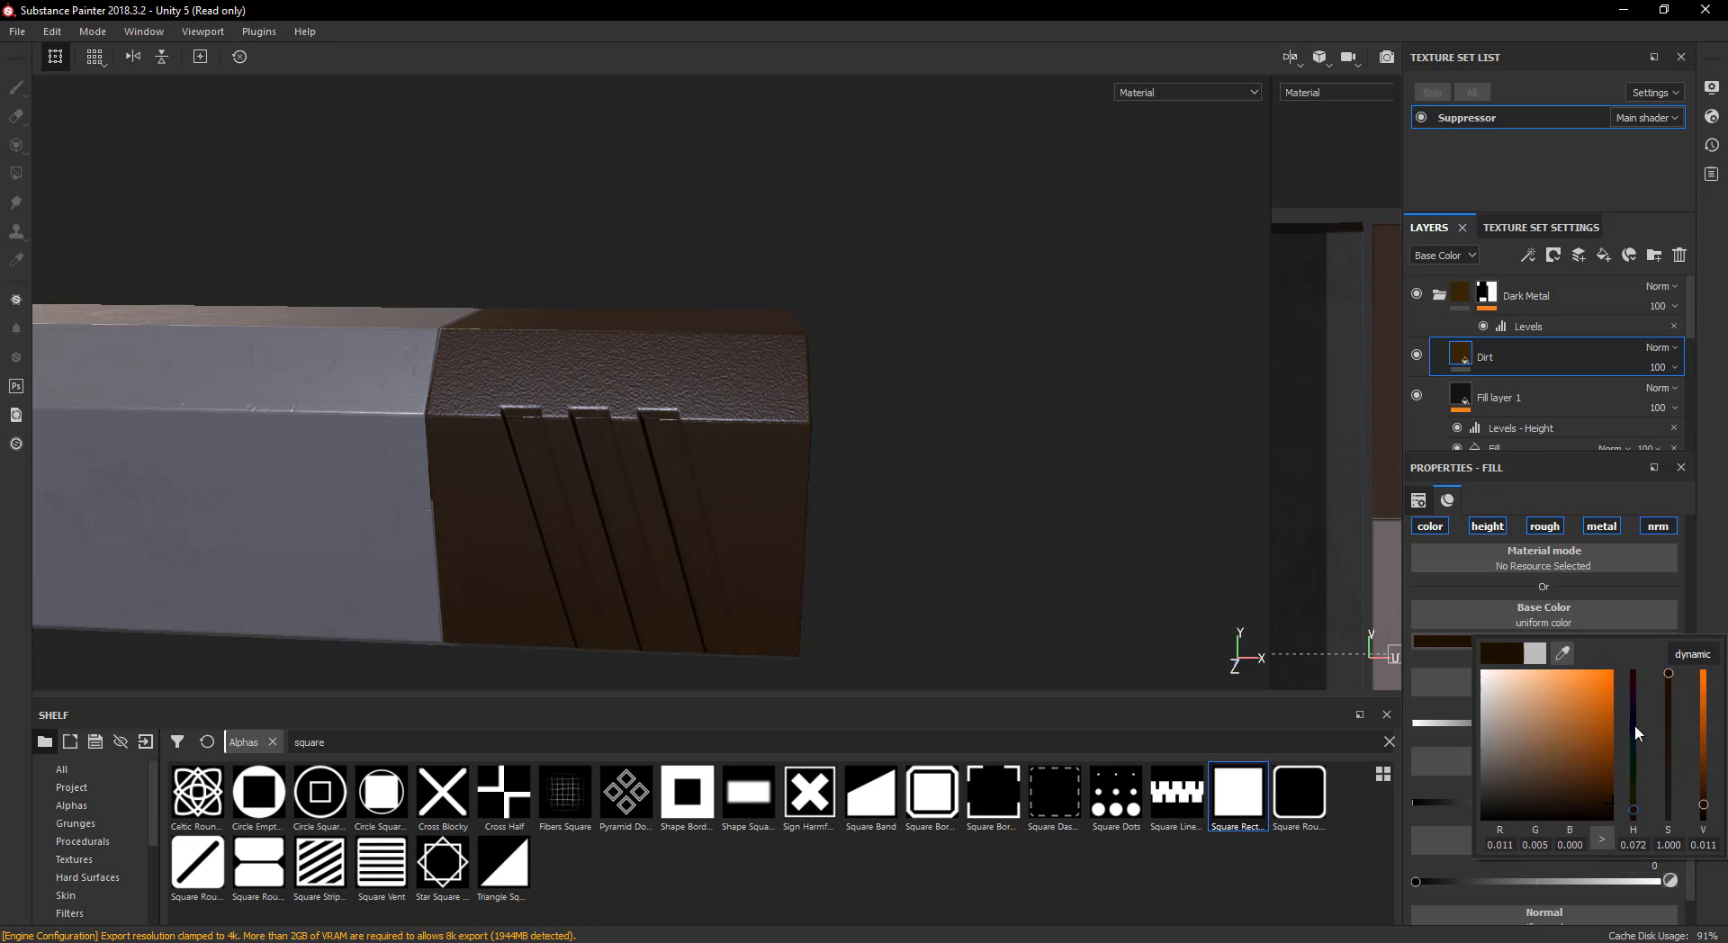
{"action": "left_click", "coordinate": [1719, 456]}
- Add a black mask to the Dark Metal Dirt layer and drive it with a Dirt generator
{"action": "right_click", "coordinate": [1468, 357]}
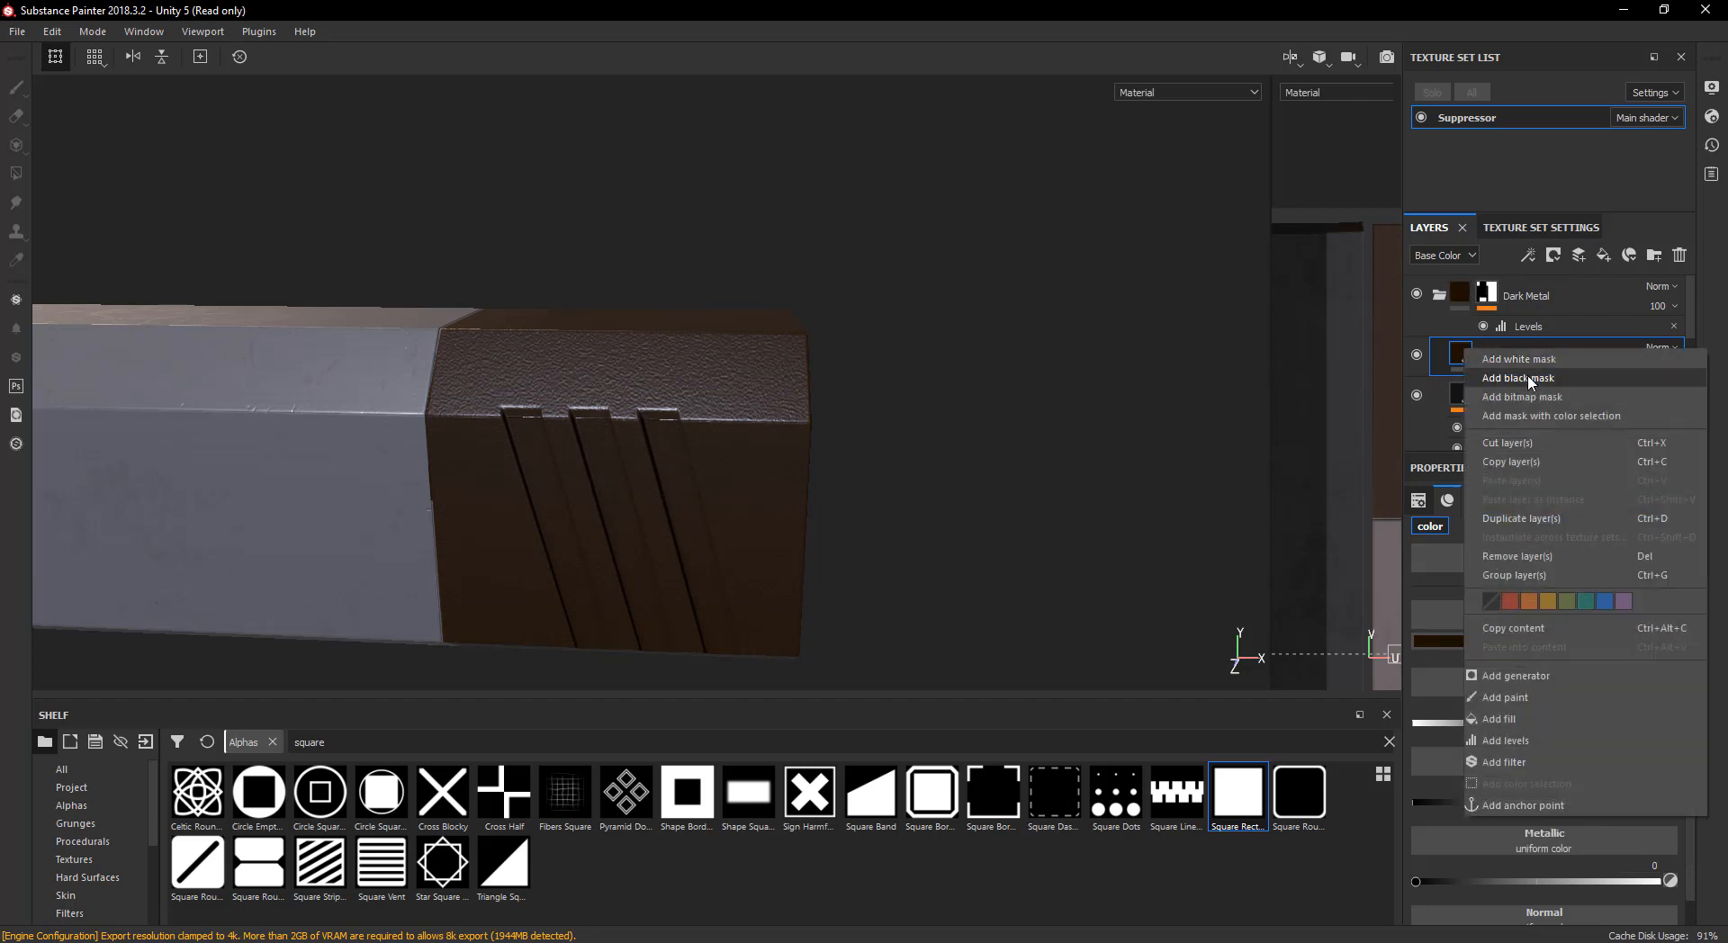
{"action": "left_click", "coordinate": [1494, 358]}
{"action": "scroll", "coordinate": [1573, 765], "scroll_direction": "down", "scroll_amount": 3}
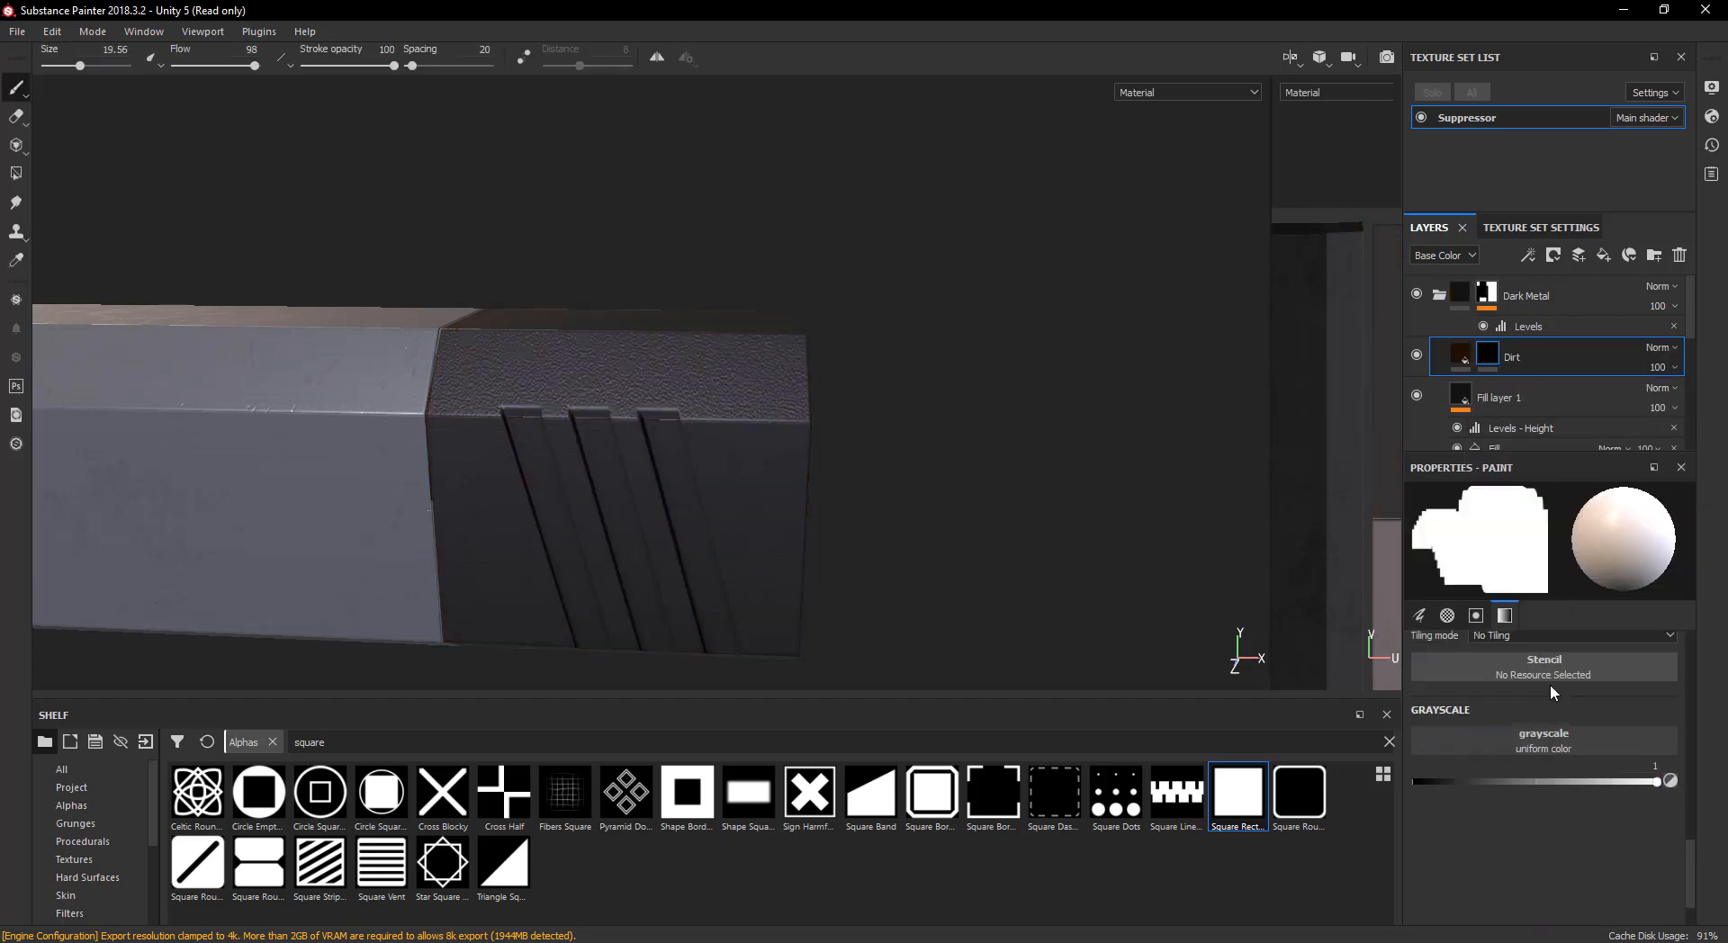
{"action": "right_click", "coordinate": [1489, 349]}
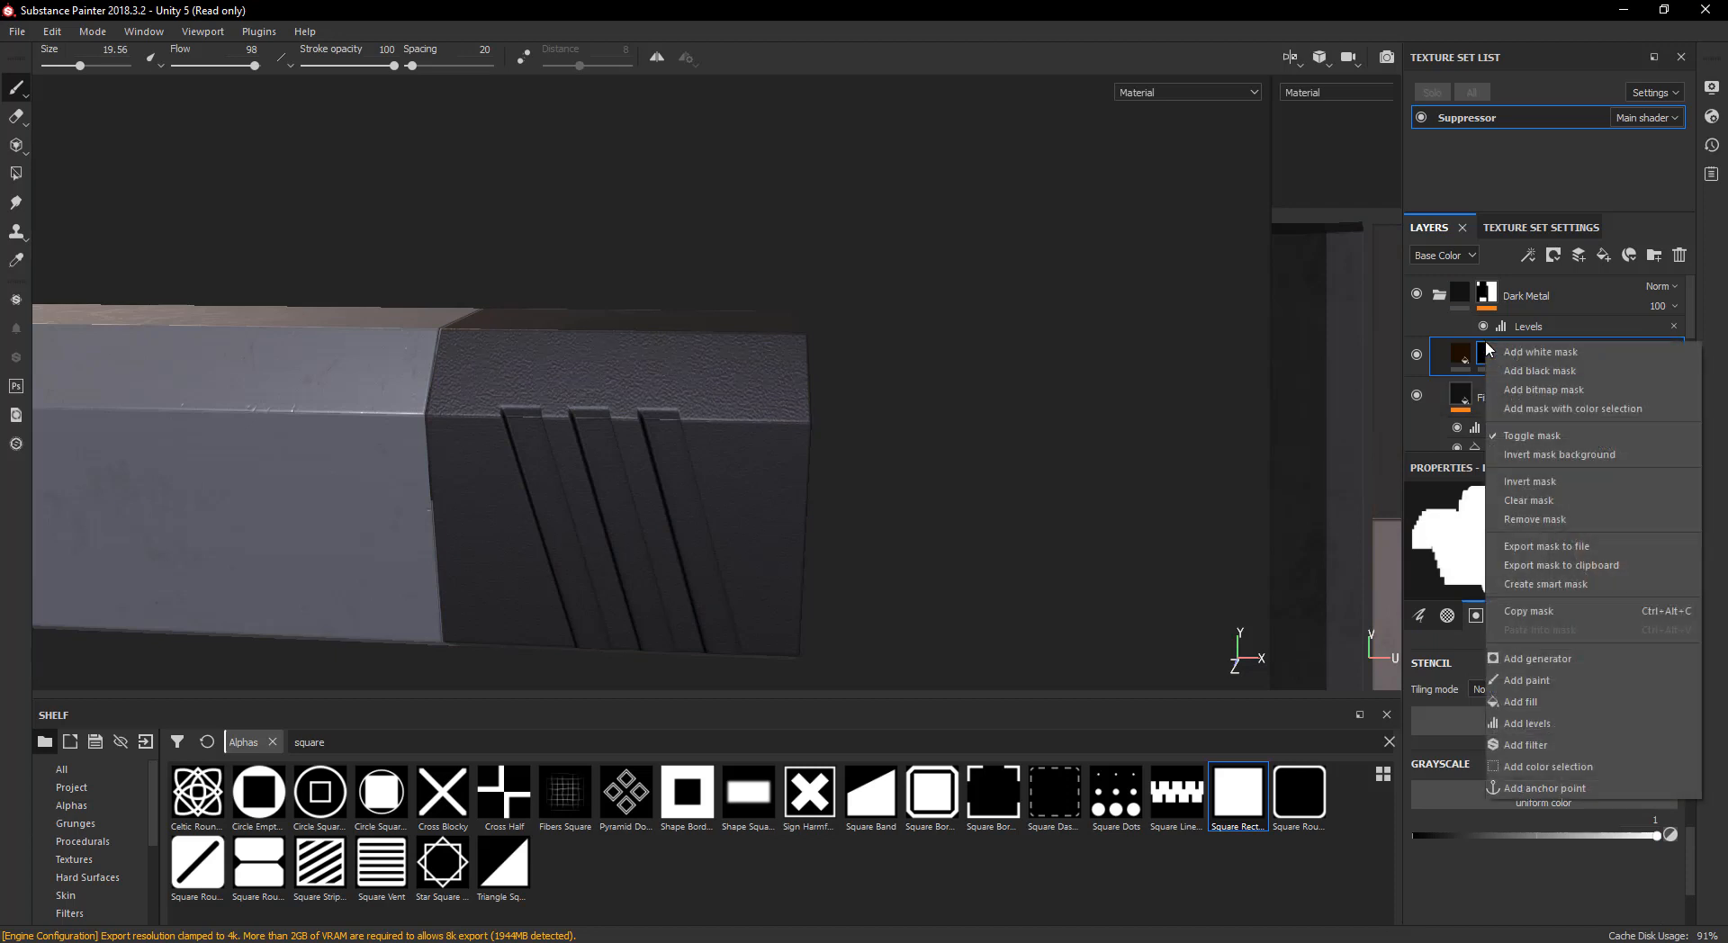
{"action": "left_click", "coordinate": [1569, 654]}
{"action": "left_click", "coordinate": [1549, 532]}
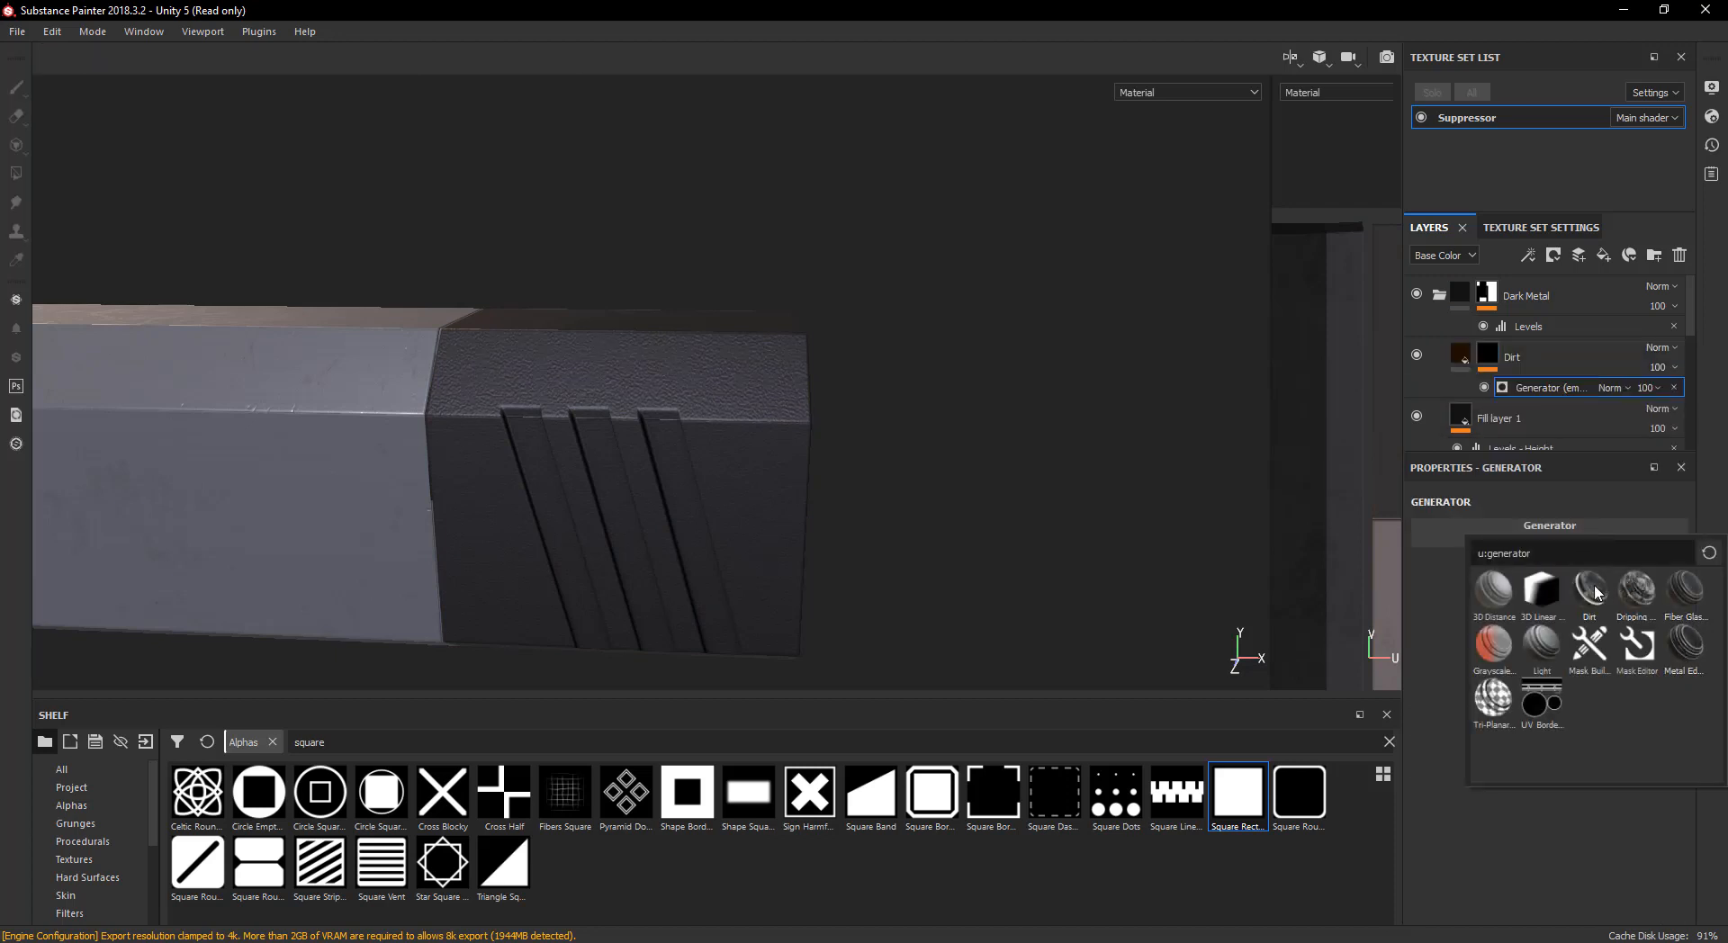
{"action": "left_click", "coordinate": [1591, 589]}
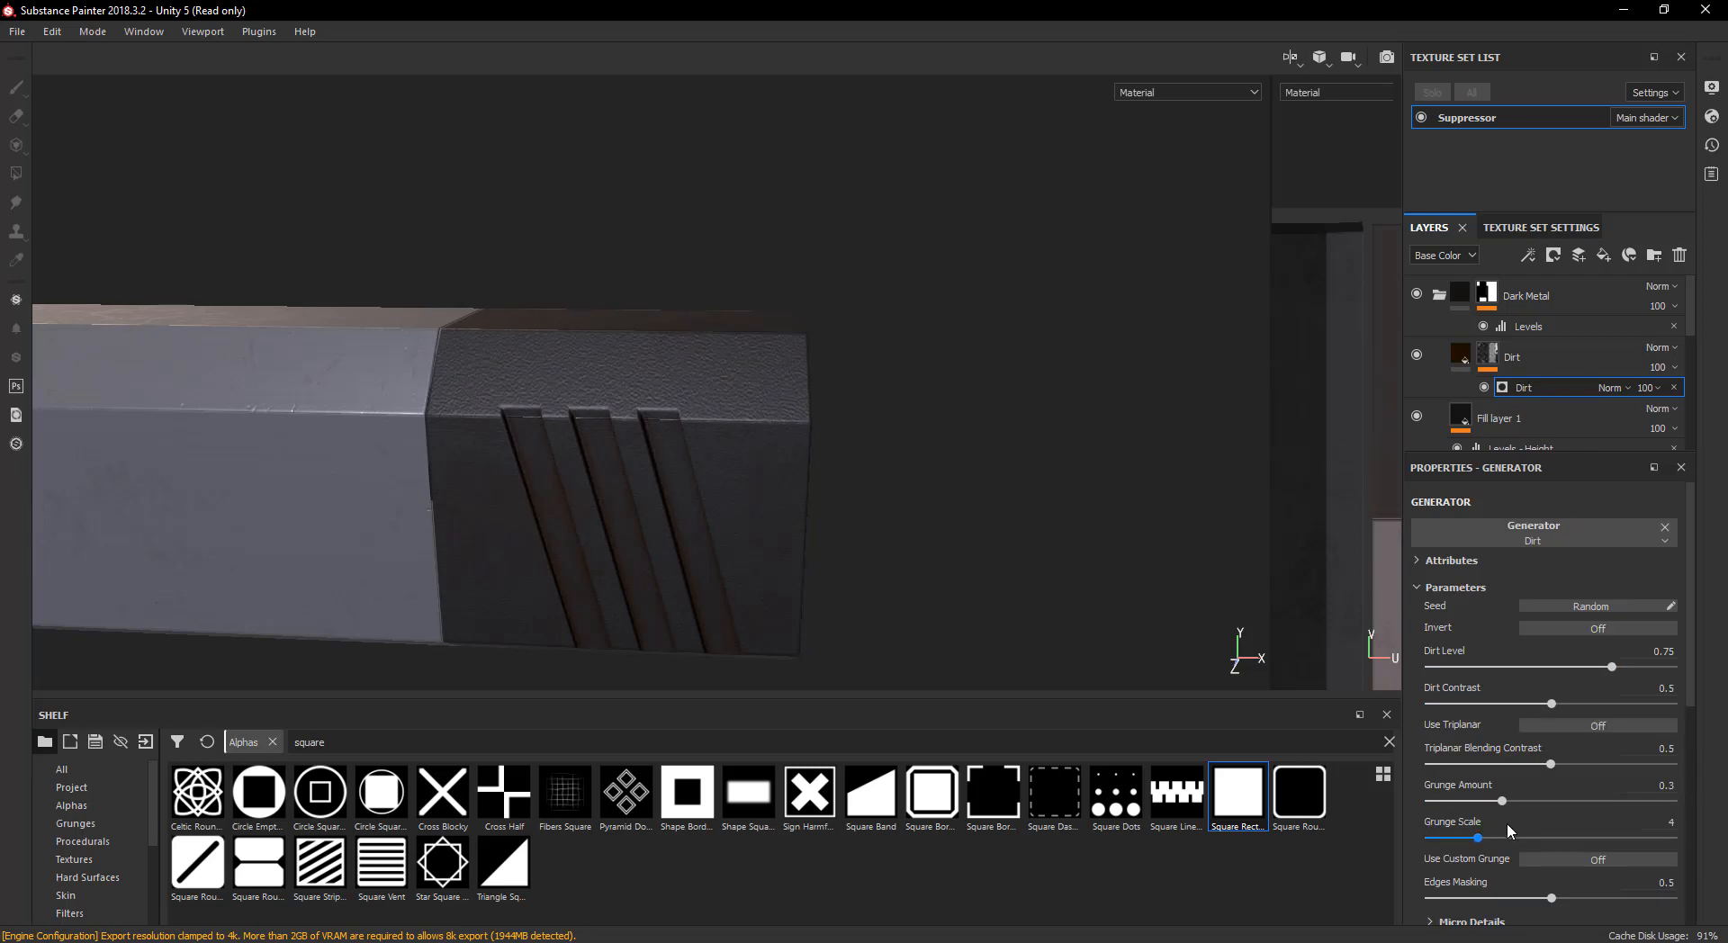
- Set the Dark Metal Dirt generator's Dirt Level to 0.37 and Grunge Amount to 0.55, checking the grooved end
{"action": "left_click", "coordinate": [1589, 796]}
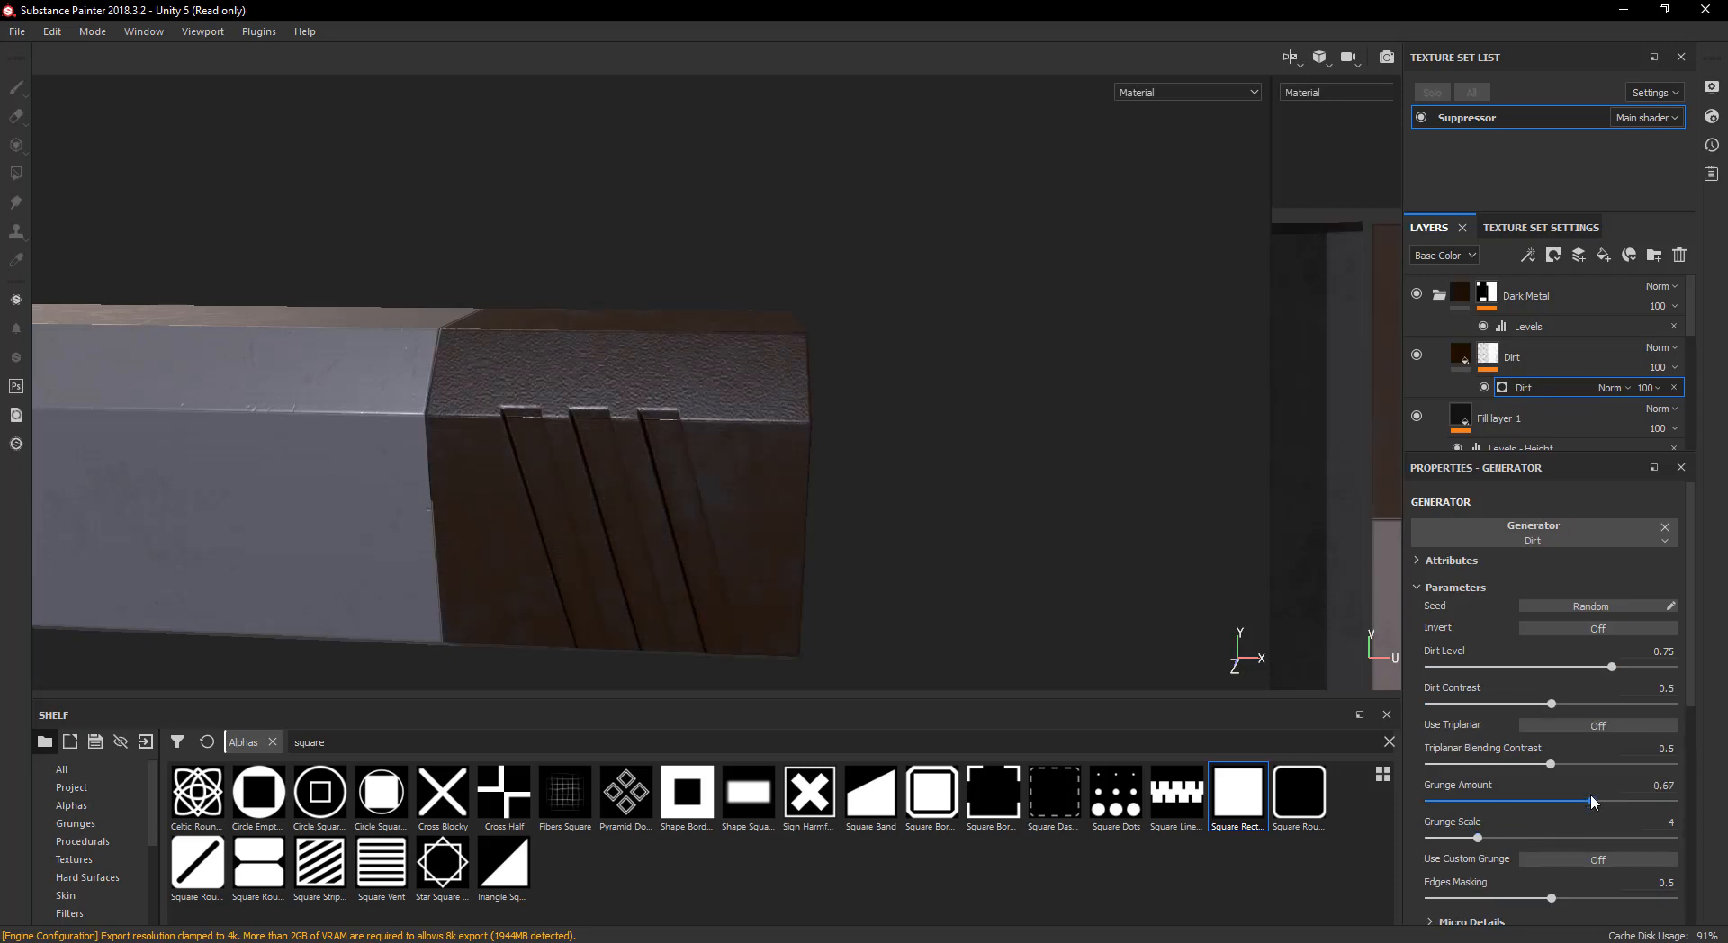
{"action": "left_click", "coordinate": [1497, 356]}
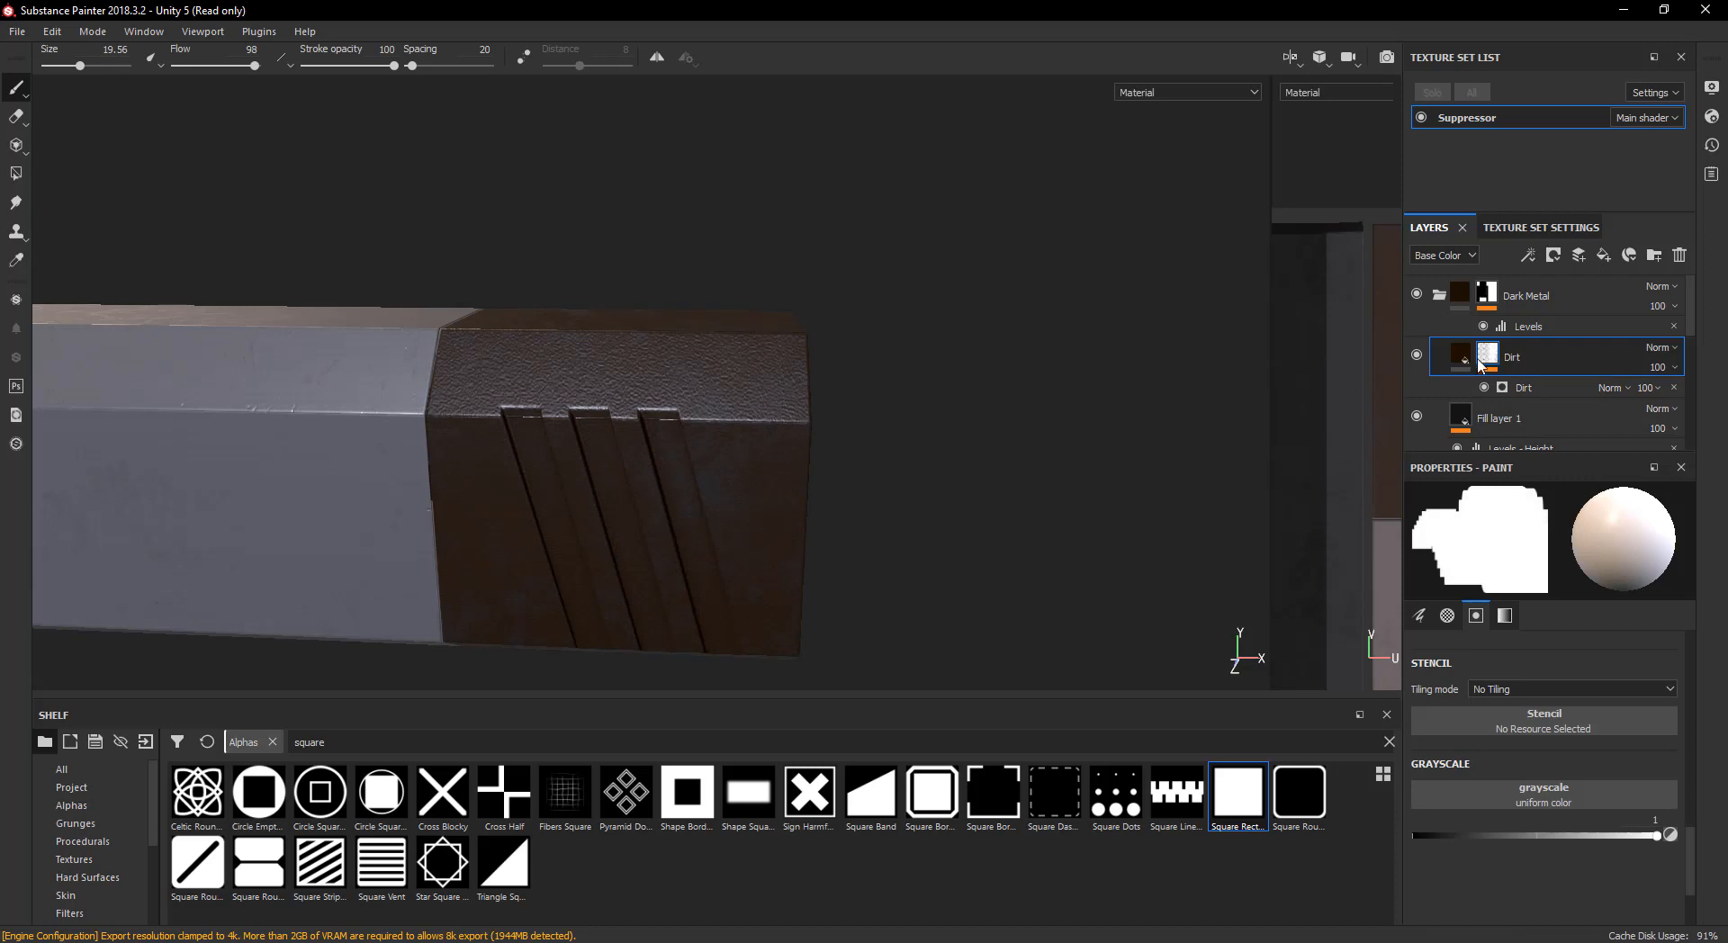
{"action": "left_click_drag", "start_coordinate": [694, 449], "coordinate": [752, 459], "text": "alt"}
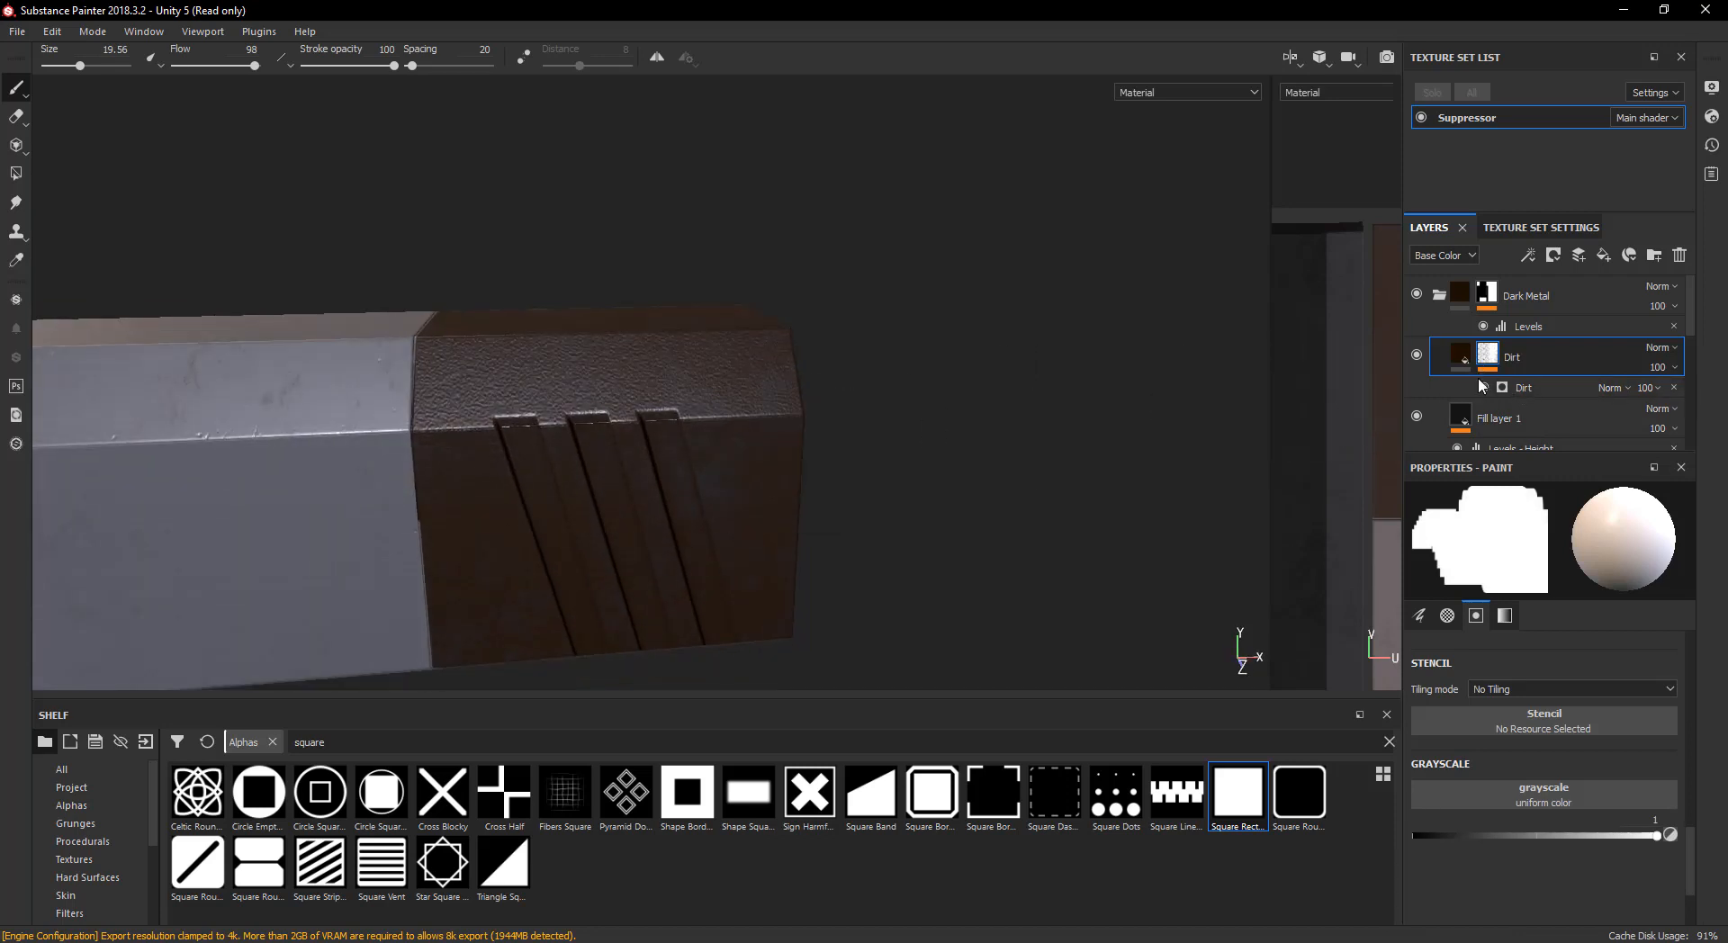
{"action": "scroll", "coordinate": [1530, 399], "scroll_direction": "down", "scroll_amount": 5}
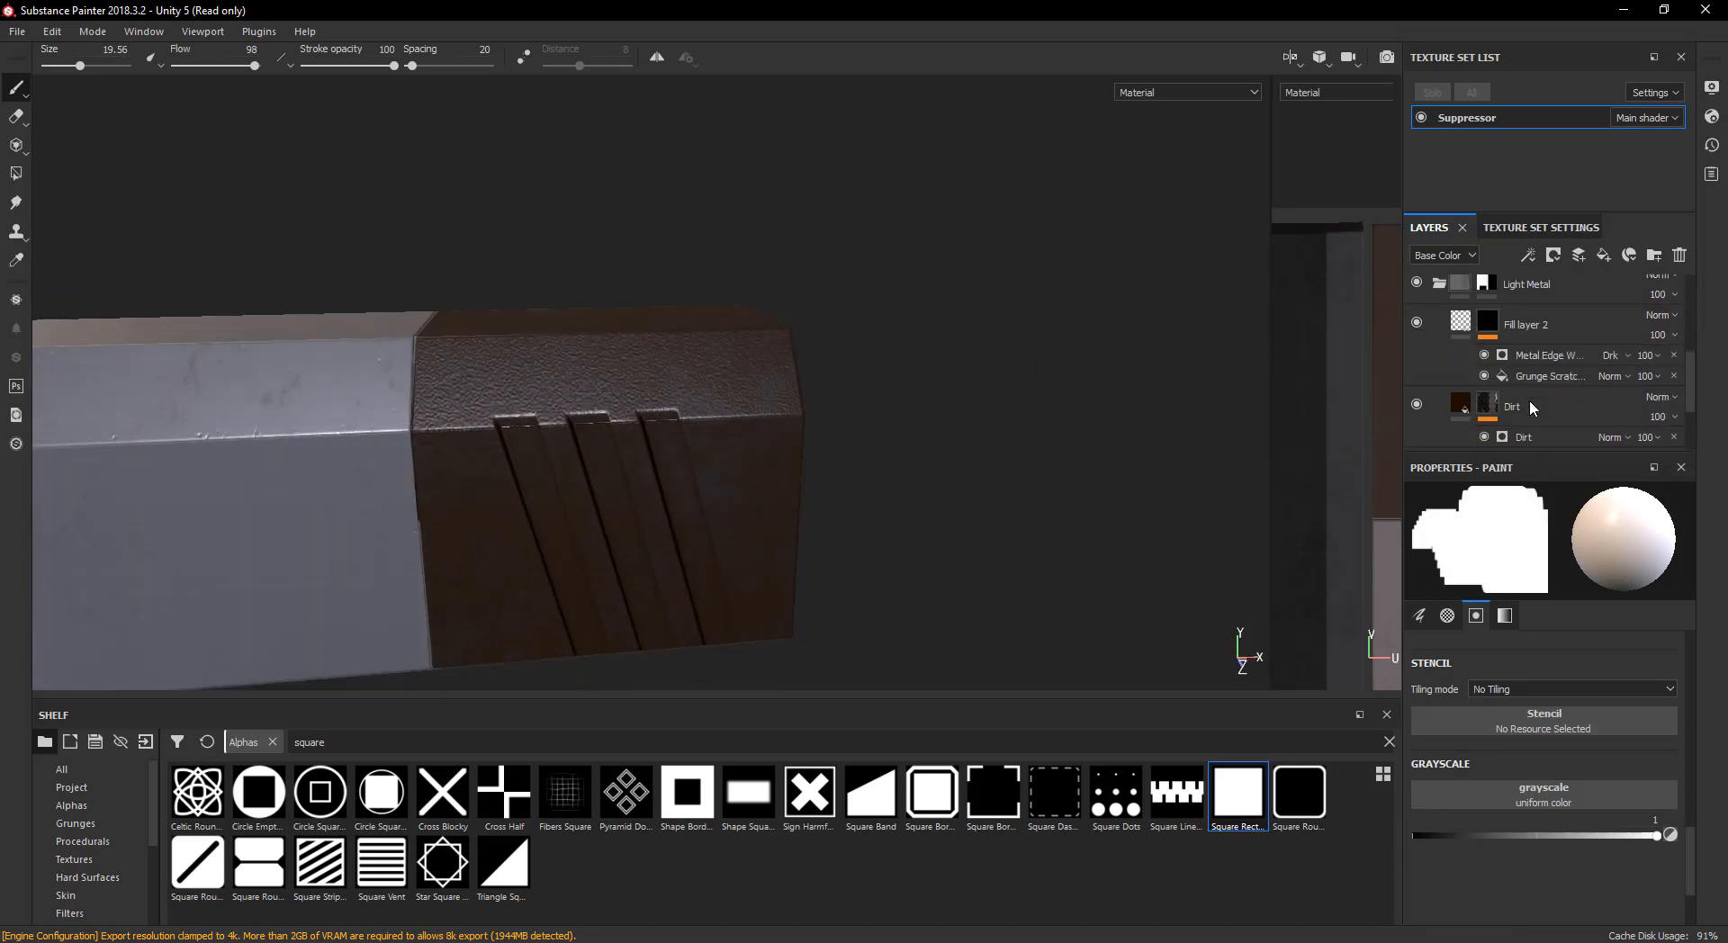
{"action": "scroll", "coordinate": [1587, 403], "scroll_direction": "up", "scroll_amount": 5}
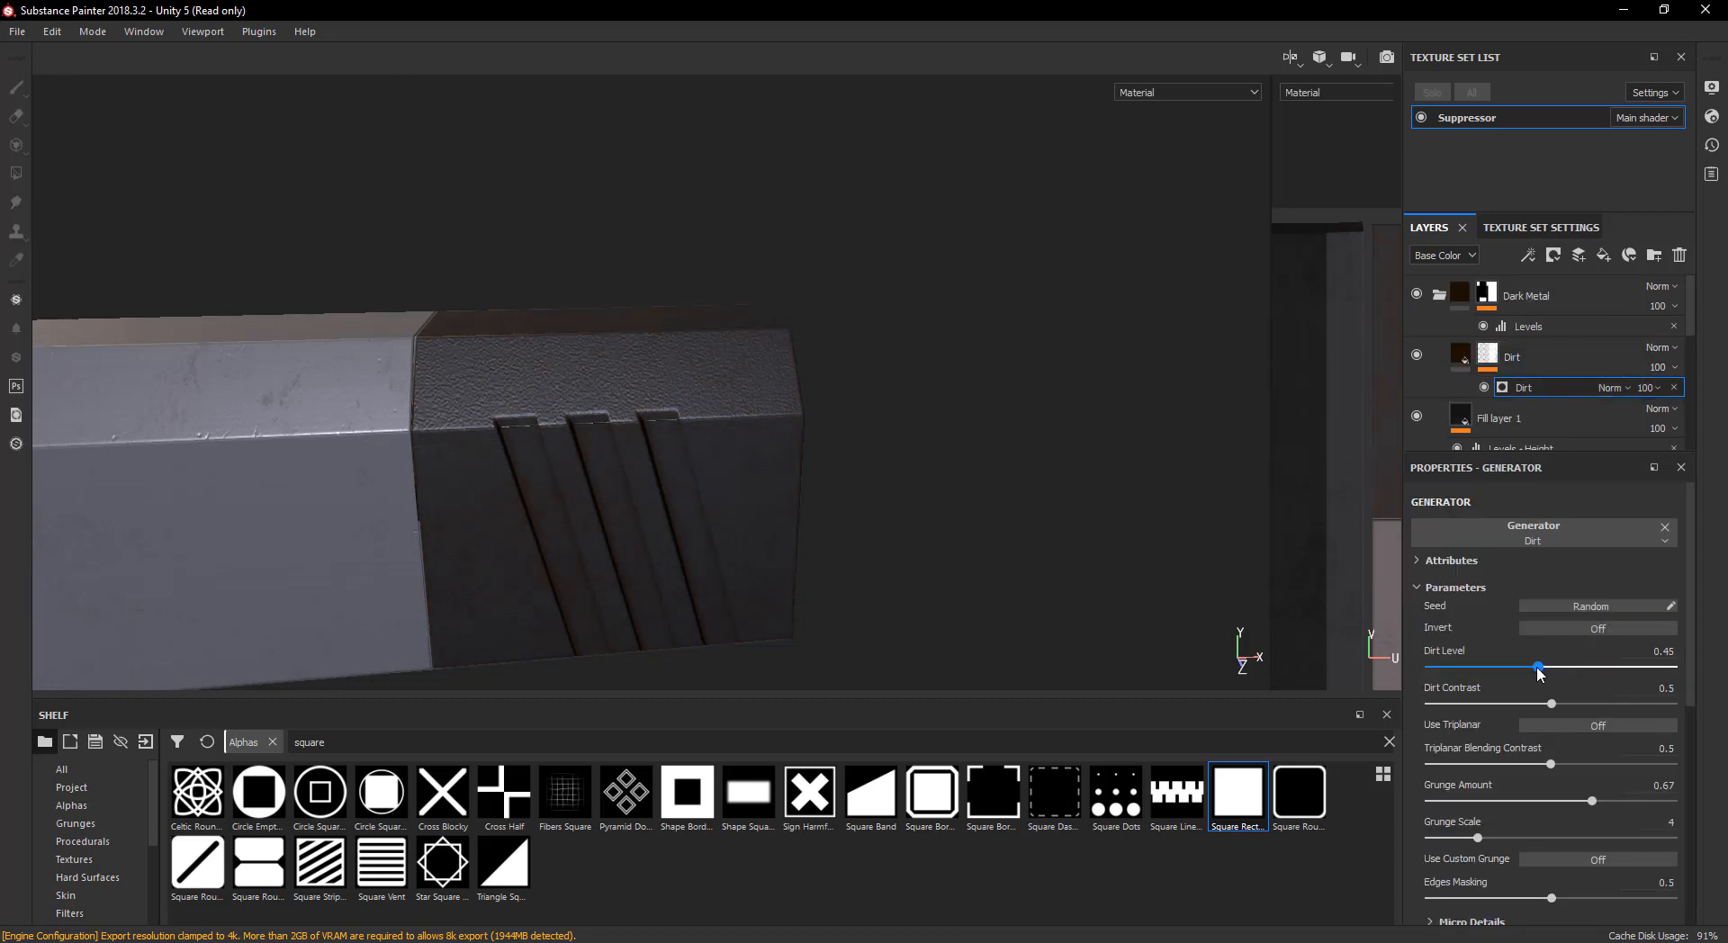
{"action": "scroll", "coordinate": [707, 485], "scroll_direction": "up", "scroll_amount": 3}
{"action": "middle_click_drag", "start_coordinate": [708, 485], "coordinate": [861, 367], "text": "alt"}
{"action": "left_click_drag", "start_coordinate": [861, 366], "coordinate": [651, 438], "text": "alt"}
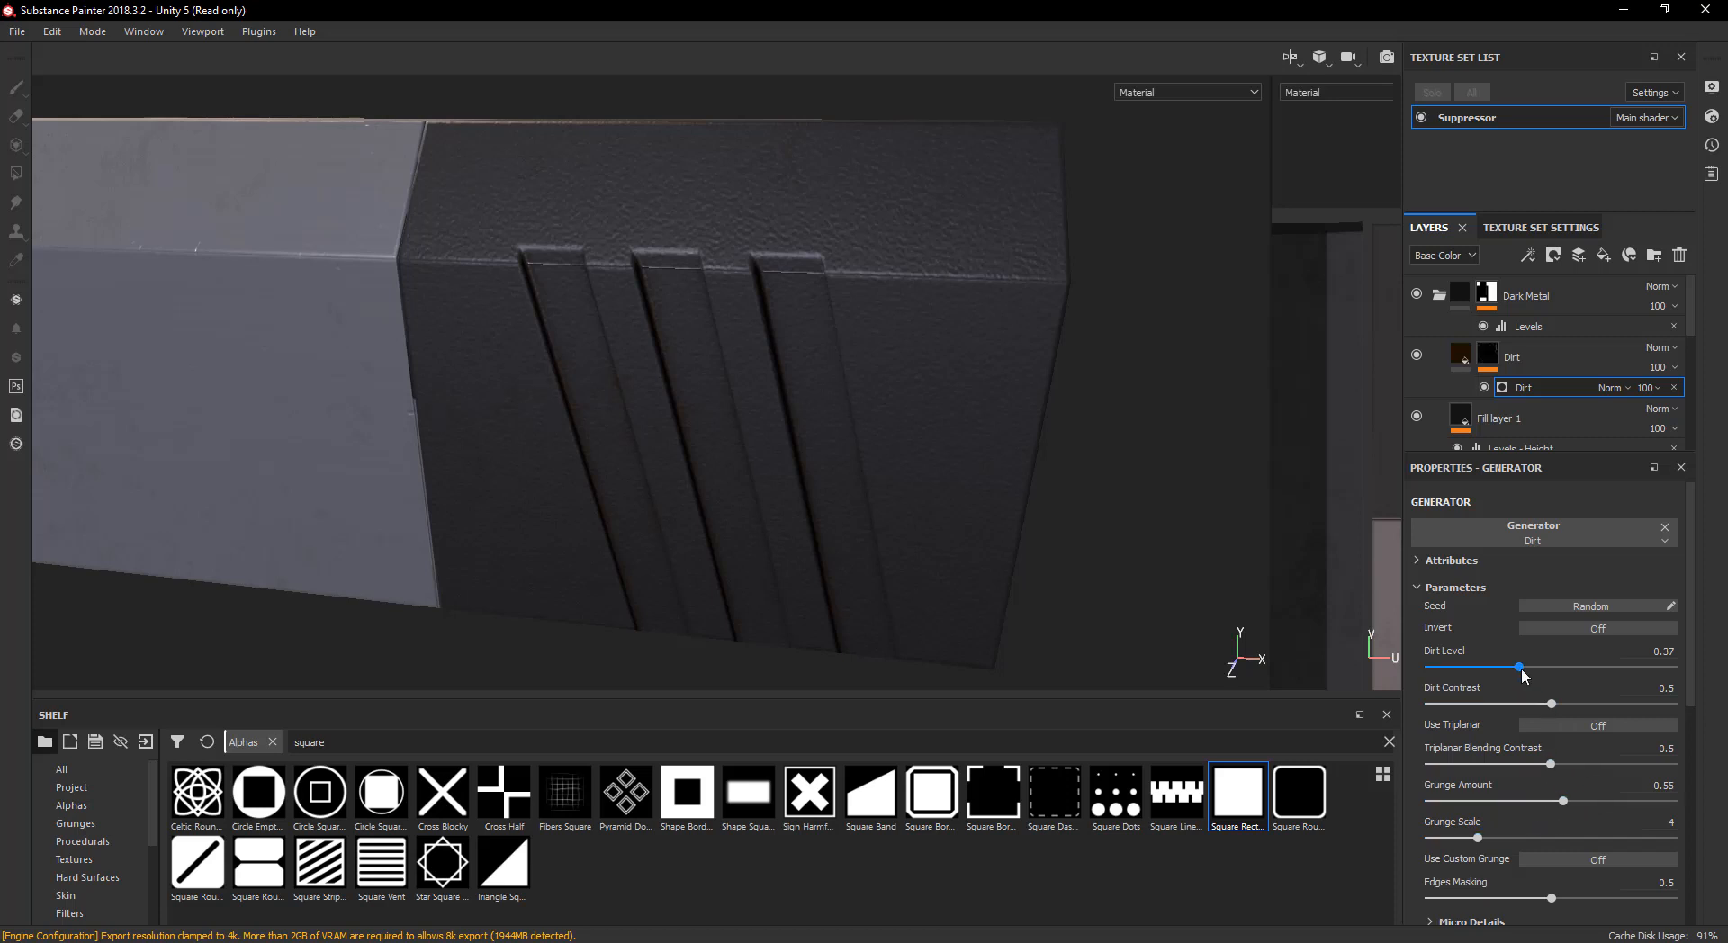
- Raise the Dark Metal Dirt generator's Dirt Level to 0.41 and check the grooves up close
{"action": "left_click_drag", "start_coordinate": [1525, 668], "coordinate": [1530, 668]}
{"action": "left_click_drag", "start_coordinate": [861, 396], "coordinate": [544, 244], "text": "alt"}
{"action": "scroll", "coordinate": [638, 325], "scroll_direction": "up", "scroll_amount": 3}
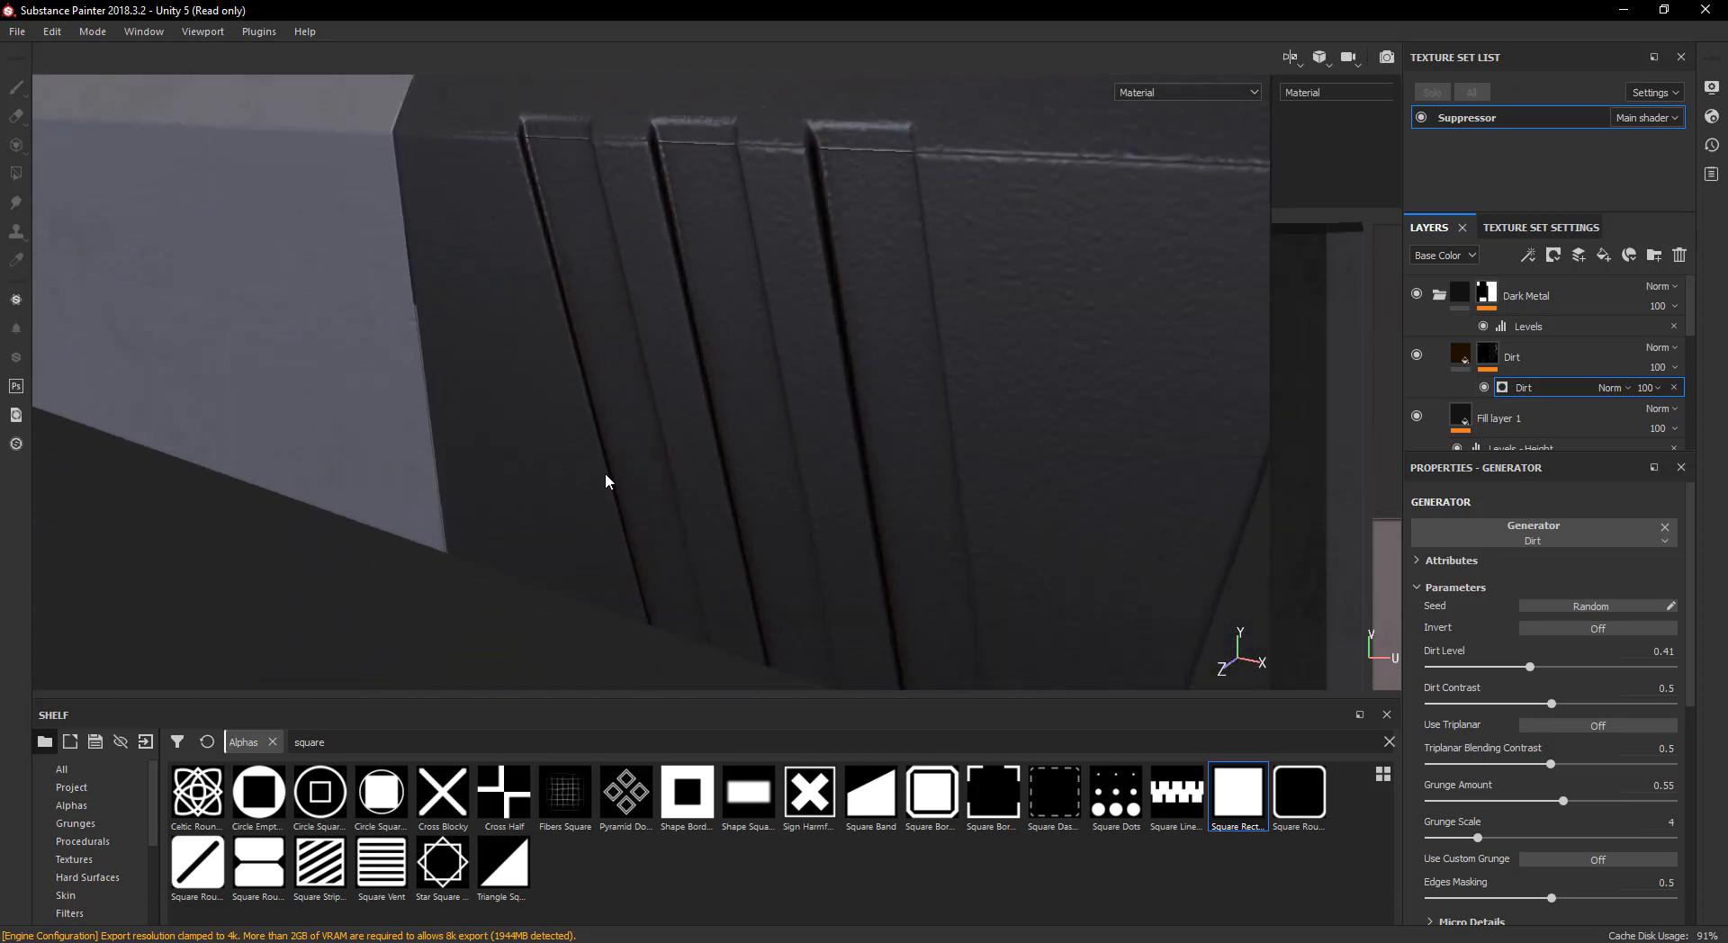
{"action": "left_click_drag", "start_coordinate": [774, 365], "coordinate": [686, 421], "text": "alt"}
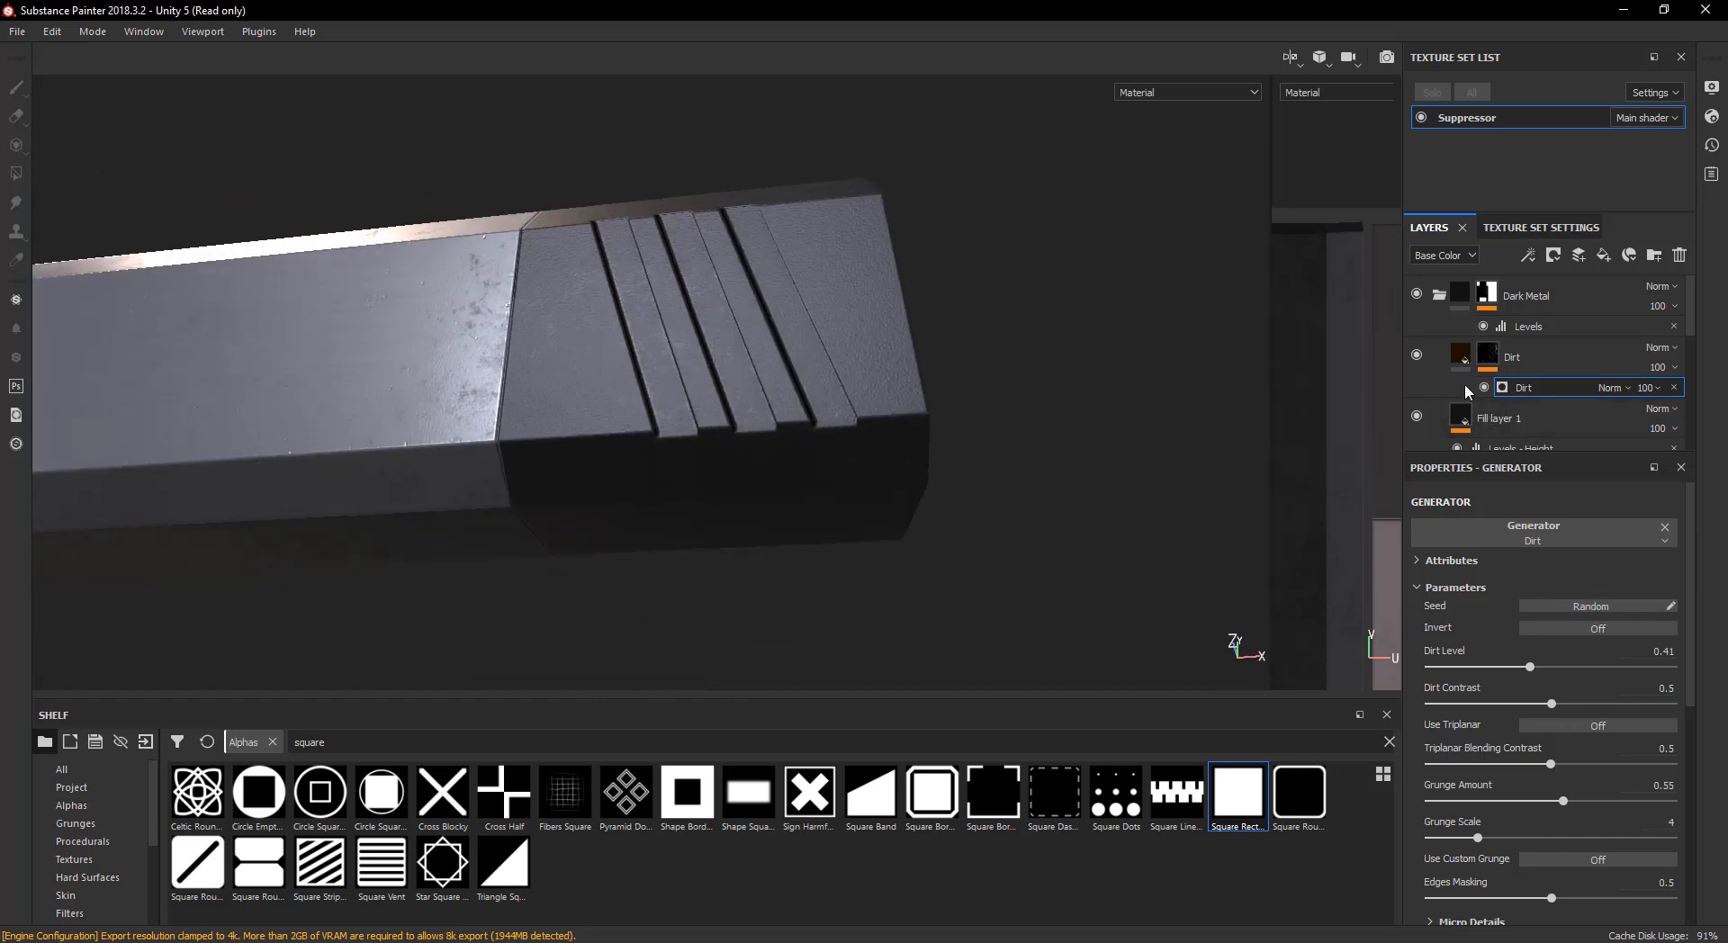
- Set the Dark Metal Dirt layer's Roughness to 0.7455 and inspect the suppressor's dark end and muzzle opening
{"action": "left_click", "coordinate": [1461, 356]}
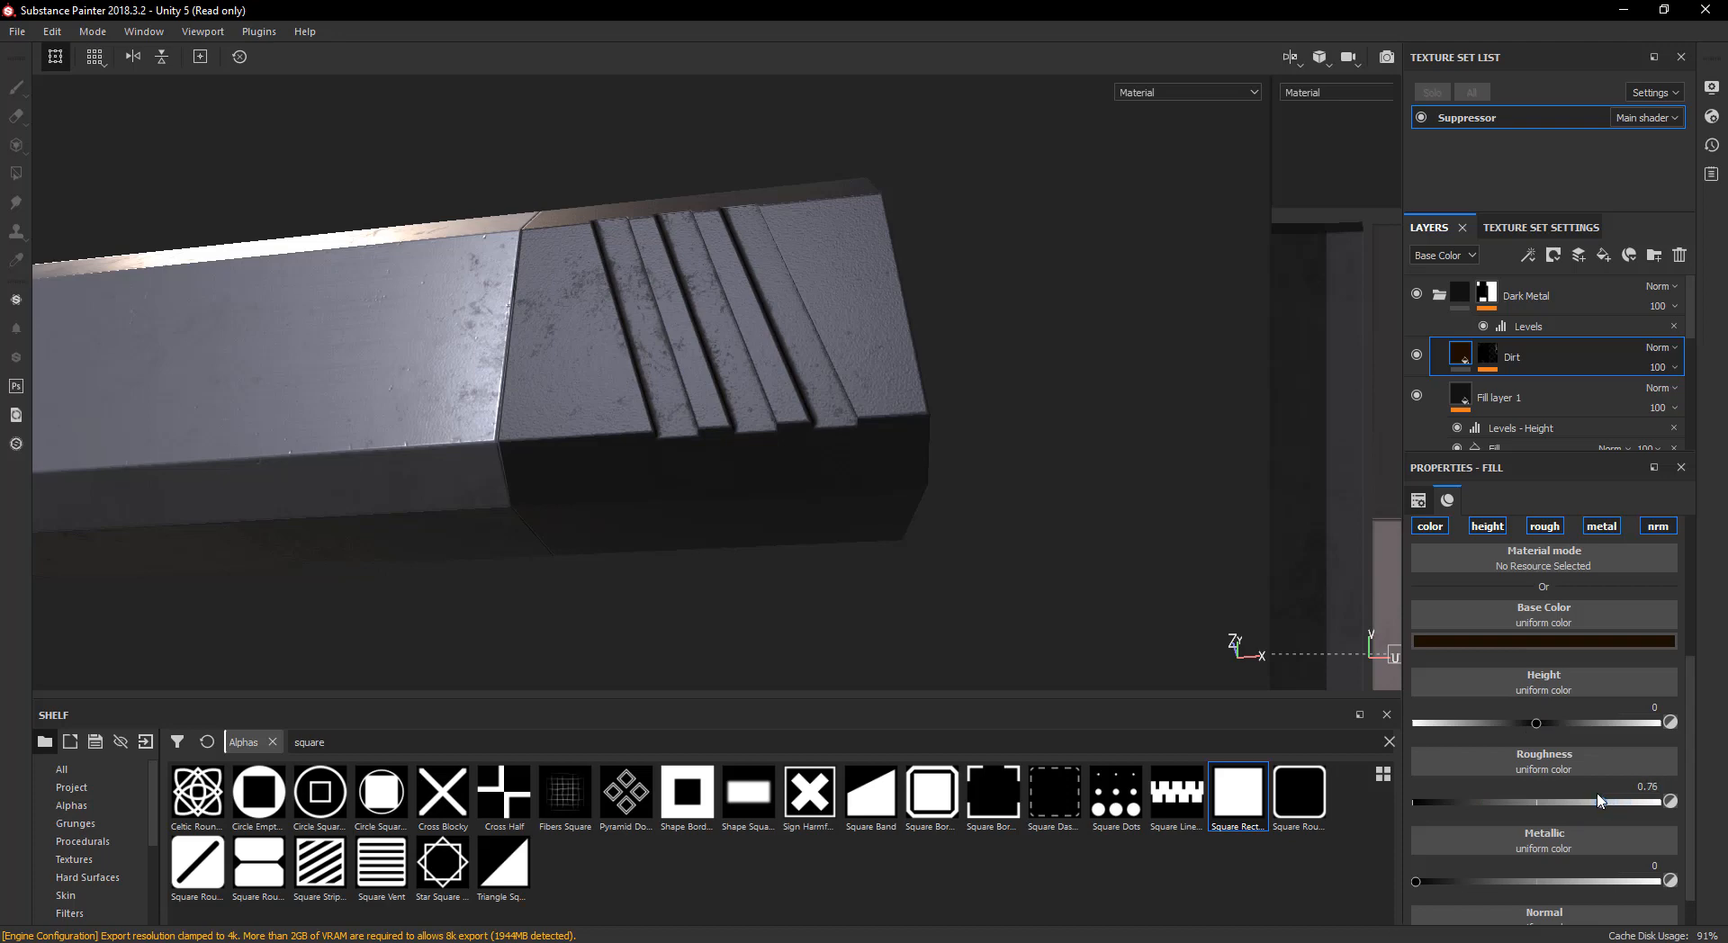
{"action": "left_click_drag", "start_coordinate": [885, 411], "coordinate": [778, 389], "text": "alt"}
{"action": "left_click_drag", "start_coordinate": [681, 429], "coordinate": [754, 464], "text": "alt"}
{"action": "right_click_drag", "start_coordinate": [754, 464], "coordinate": [783, 462], "text": "shift"}
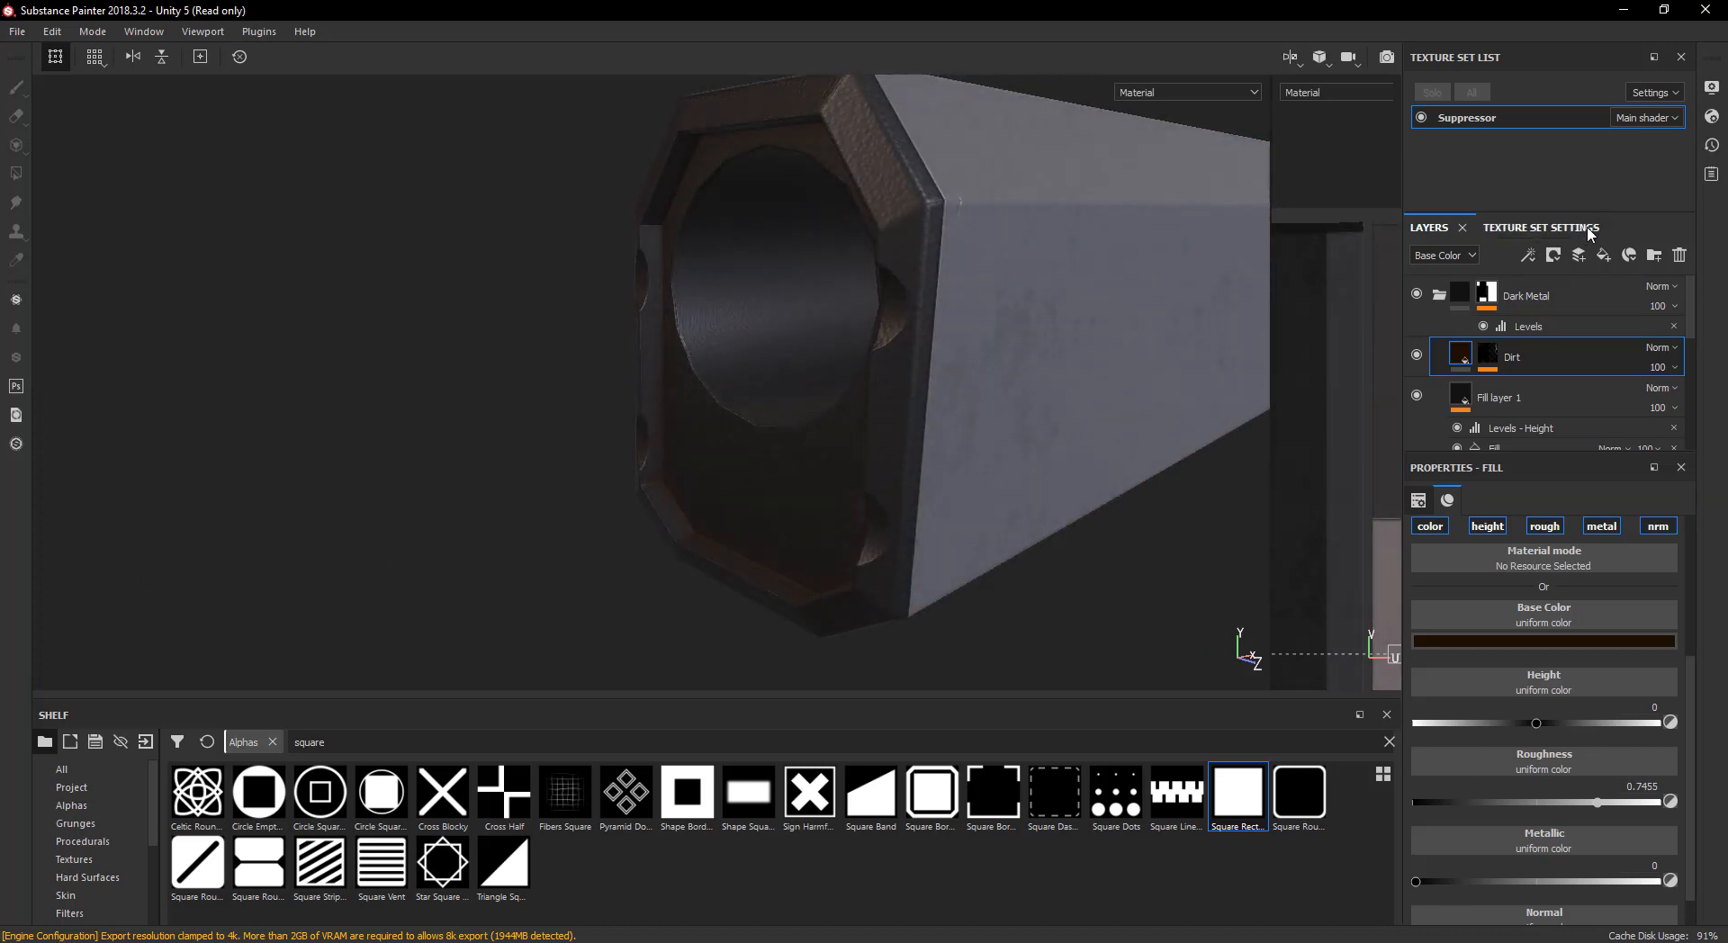
- Try the Cave Entry Forest environment map and view the whole suppressor under its lighting
{"action": "left_click", "coordinate": [1713, 89]}
{"action": "left_click", "coordinate": [1542, 233]}
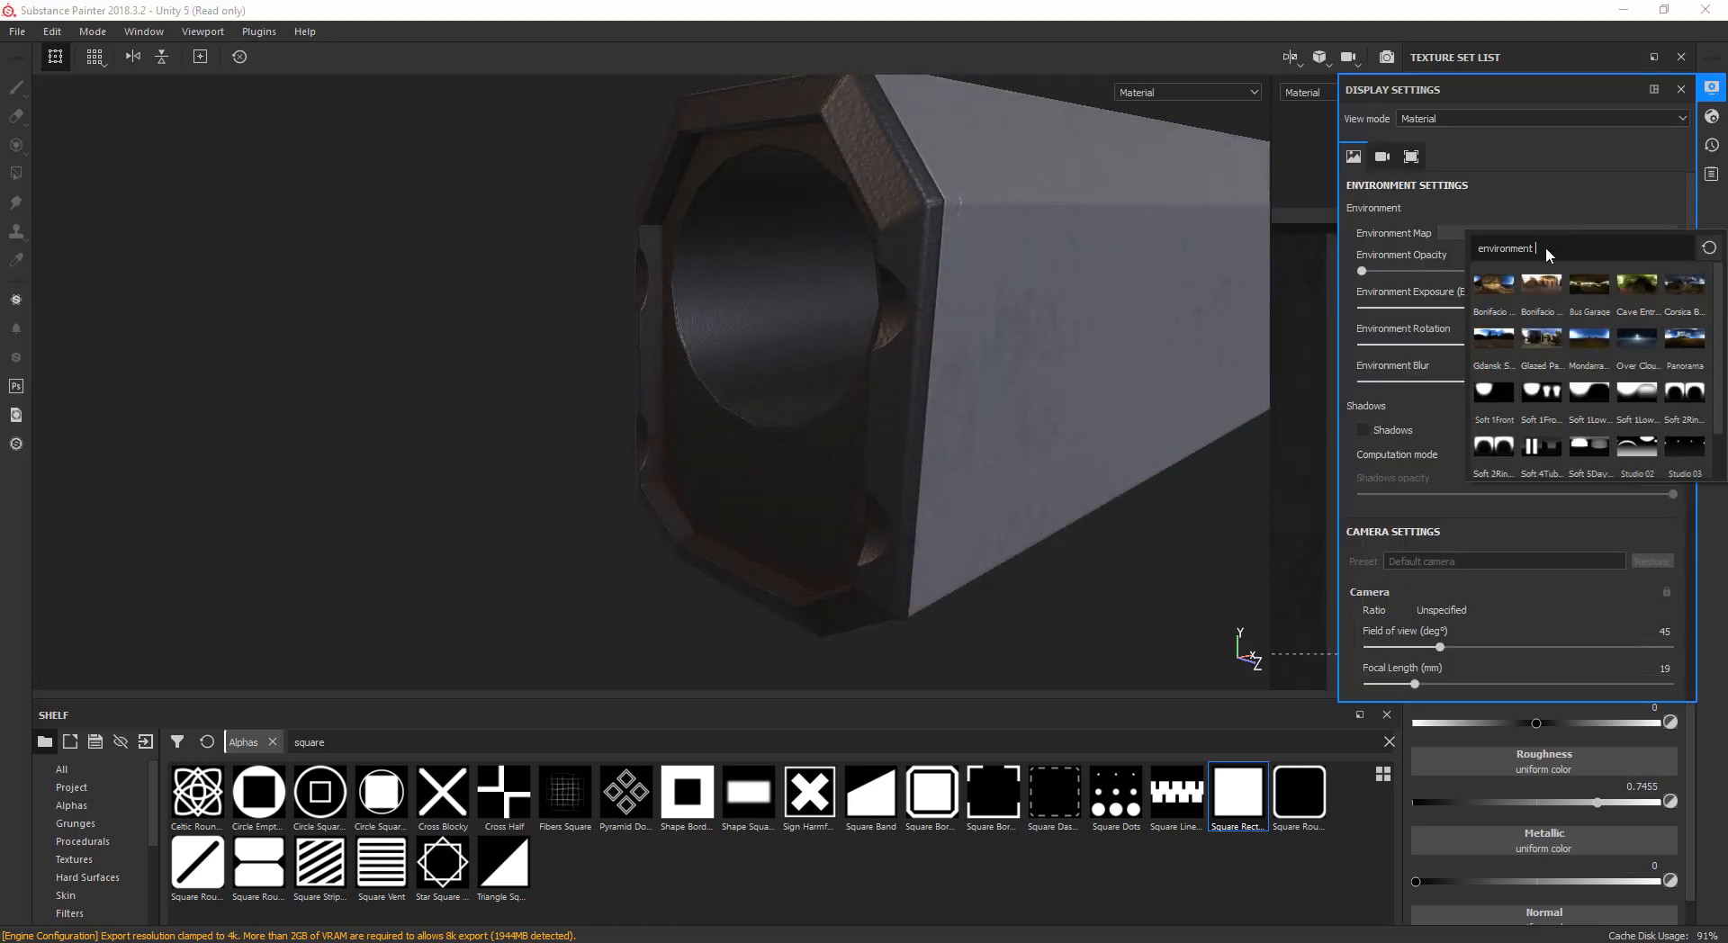
{"action": "left_click", "coordinate": [1647, 285]}
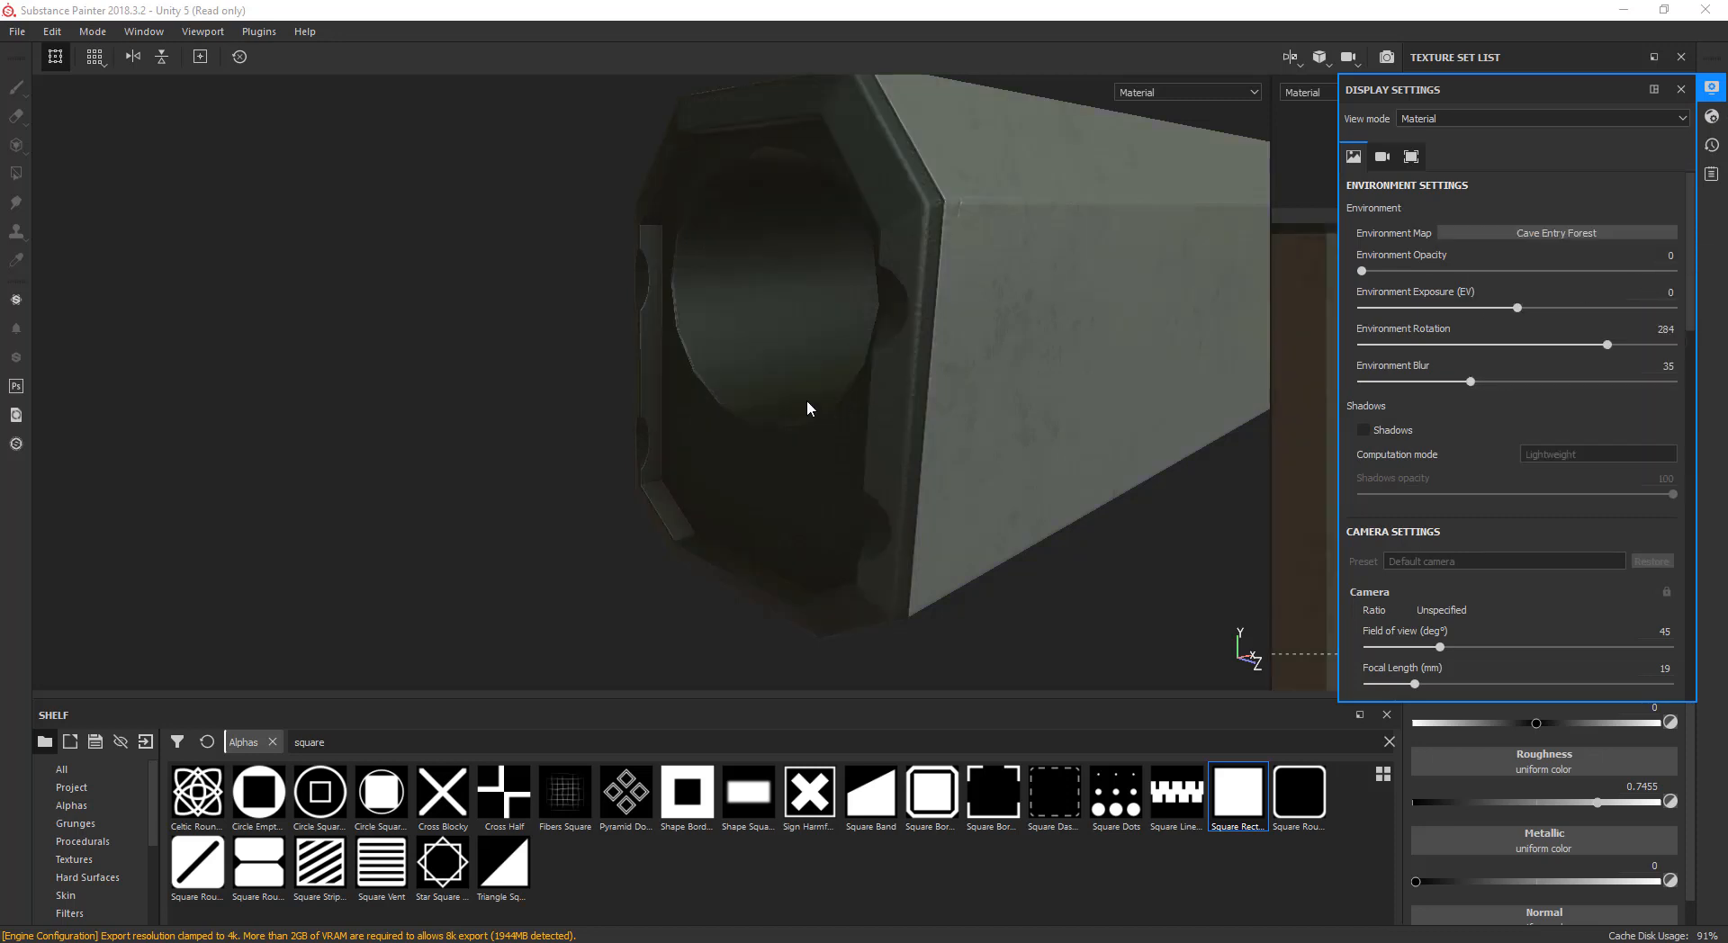
{"action": "scroll", "coordinate": [662, 349], "scroll_direction": "down", "scroll_amount": 5}
{"action": "left_click_drag", "start_coordinate": [661, 350], "coordinate": [504, 396], "text": "alt"}
{"action": "mouse_move", "coordinate": [504, 396]}
{"action": "right_mouse_down", "text": "shift"}
{"action": "mouse_move", "coordinate": [568, 395]}
{"action": "mouse_move", "coordinate": [456, 393]}
{"action": "mouse_move", "coordinate": [509, 395]}
{"action": "right_mouse_up", "text": "shift"}
- Change the environment map to Soft 1Front and rotate the lighting to 320, checking the suppressor from both ends
{"action": "left_click", "coordinate": [1521, 233]}
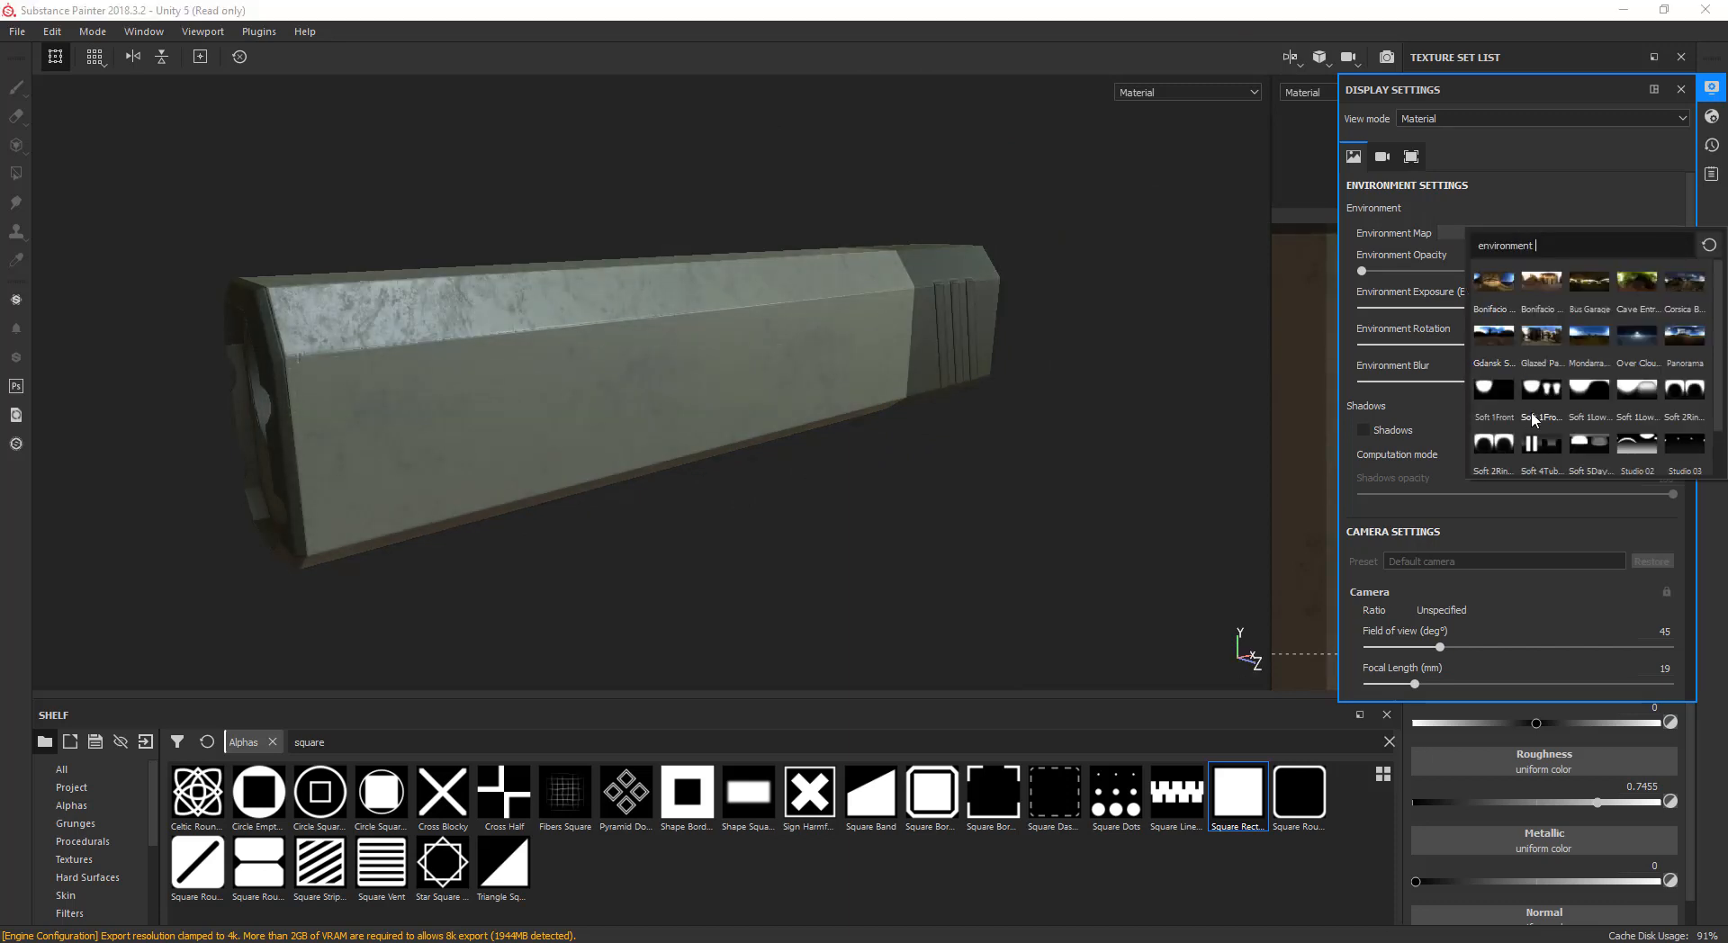
{"action": "left_click", "coordinate": [1508, 389]}
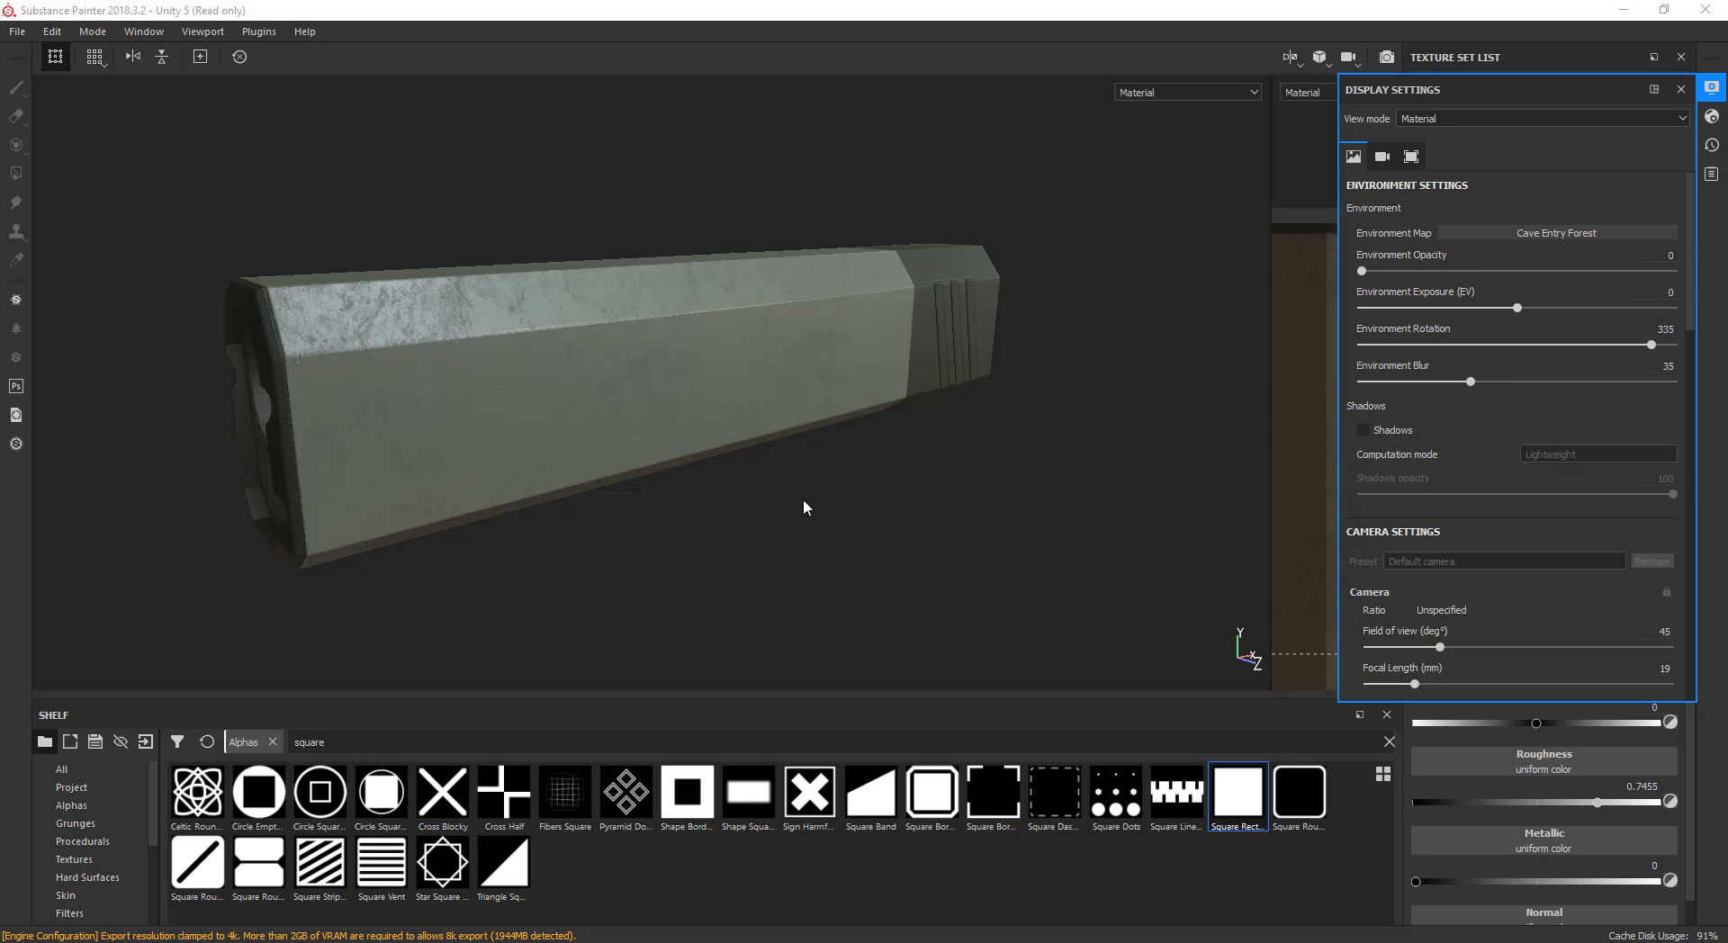
{"action": "scroll", "coordinate": [729, 486], "scroll_direction": "down", "scroll_amount": 2}
{"action": "right_click_drag", "start_coordinate": [703, 494], "coordinate": [622, 498], "text": "shift"}
{"action": "left_click_drag", "start_coordinate": [607, 504], "coordinate": [999, 495], "text": "alt"}
{"action": "scroll", "coordinate": [891, 504], "scroll_direction": "up", "scroll_amount": 2}
{"action": "right_click_drag", "start_coordinate": [886, 504], "coordinate": [875, 504], "text": "shift"}
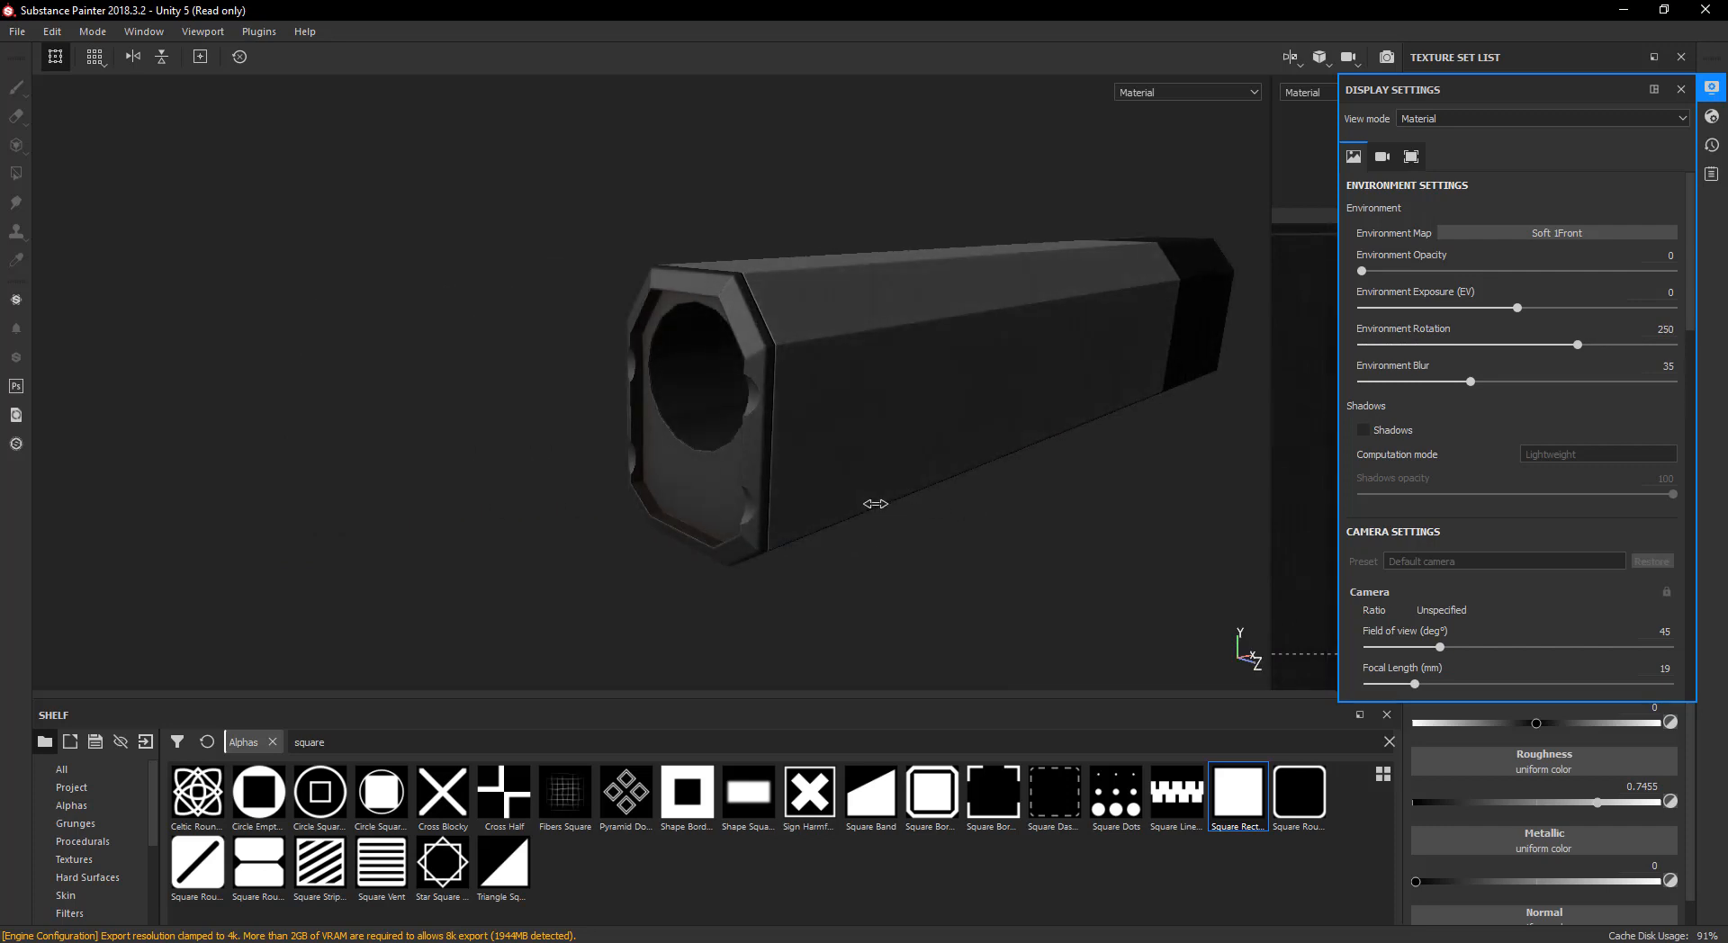
{"action": "left_click_drag", "start_coordinate": [804, 524], "coordinate": [494, 477], "text": "alt"}
{"action": "scroll", "coordinate": [911, 491], "scroll_direction": "up", "scroll_amount": 3}
{"action": "right_click_drag", "start_coordinate": [500, 475], "coordinate": [857, 425], "text": "shift"}
{"action": "left_click_drag", "start_coordinate": [857, 425], "coordinate": [570, 429], "text": "alt"}
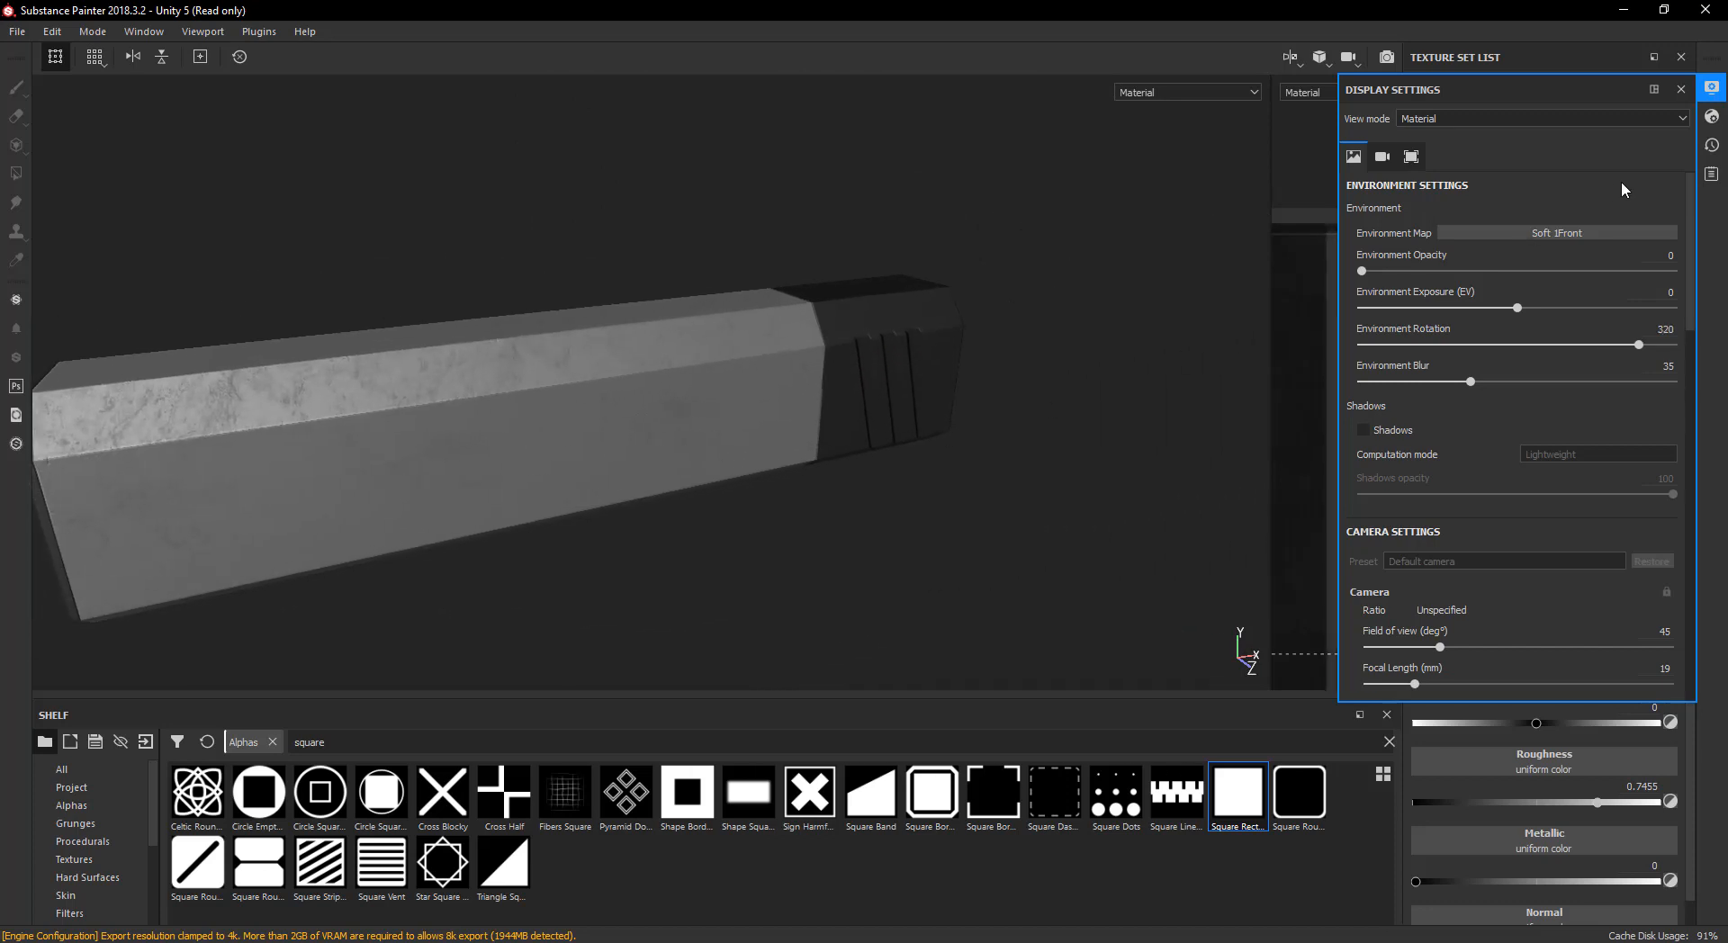
{"action": "left_click", "coordinate": [1712, 90]}
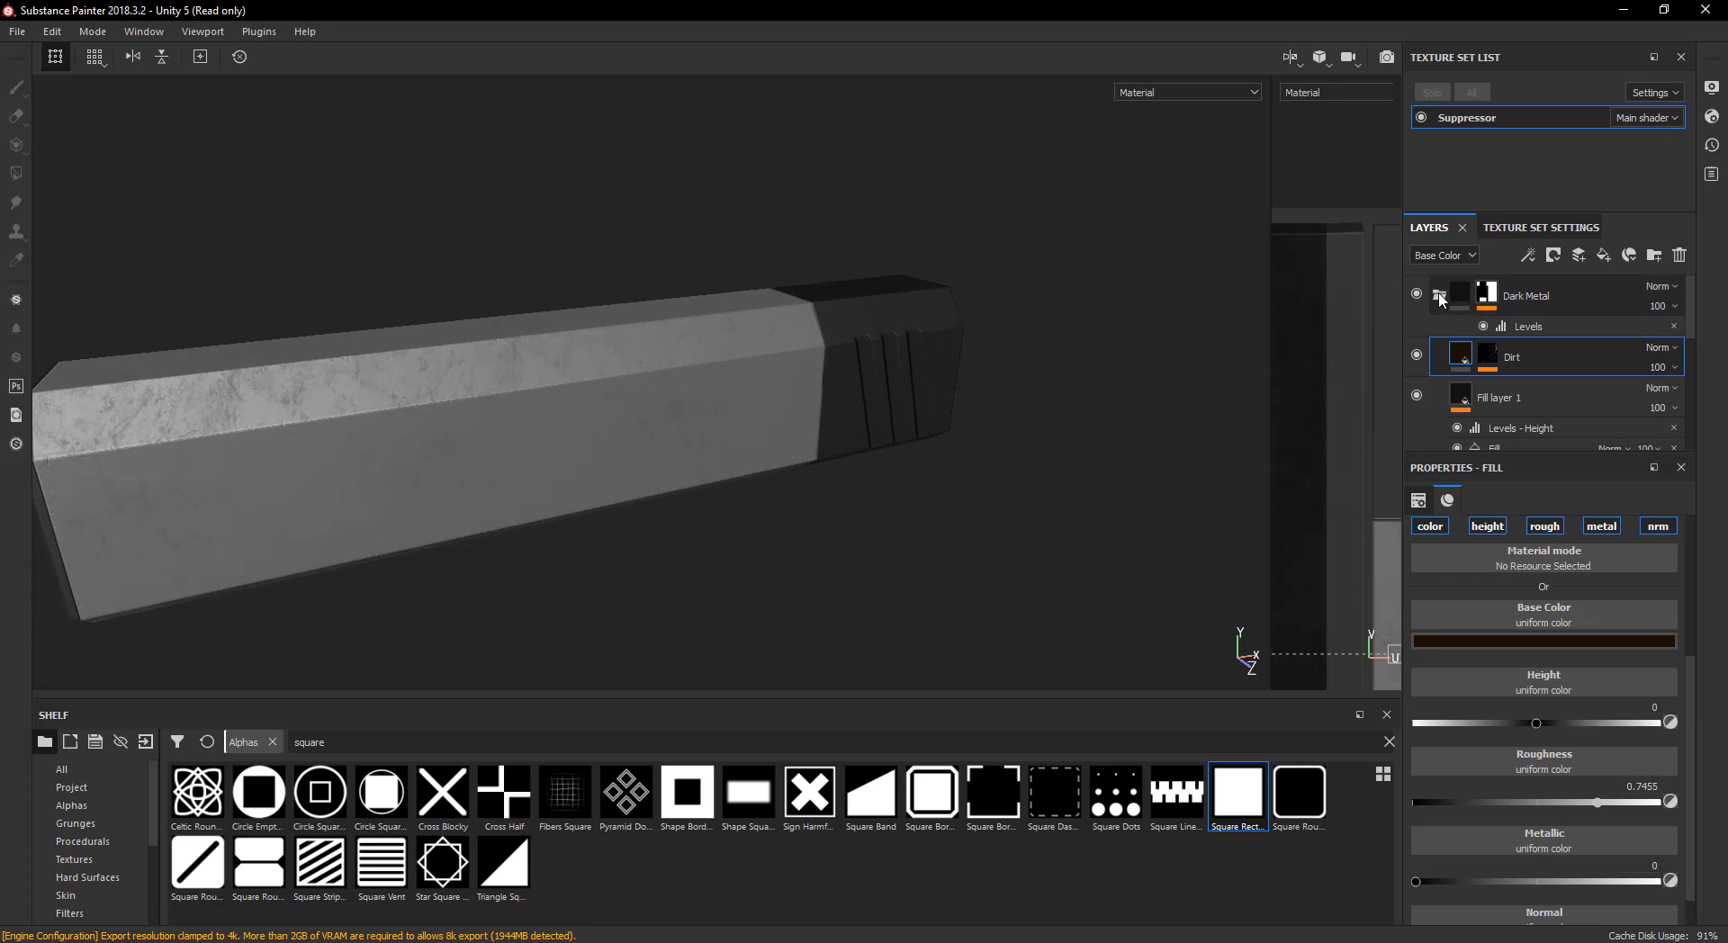
- Show the suppressor's grooved side straight on in an orthographic view, with its full length in frame
{"action": "left_click_drag", "start_coordinate": [777, 389], "coordinate": [629, 407], "text": "alt"}
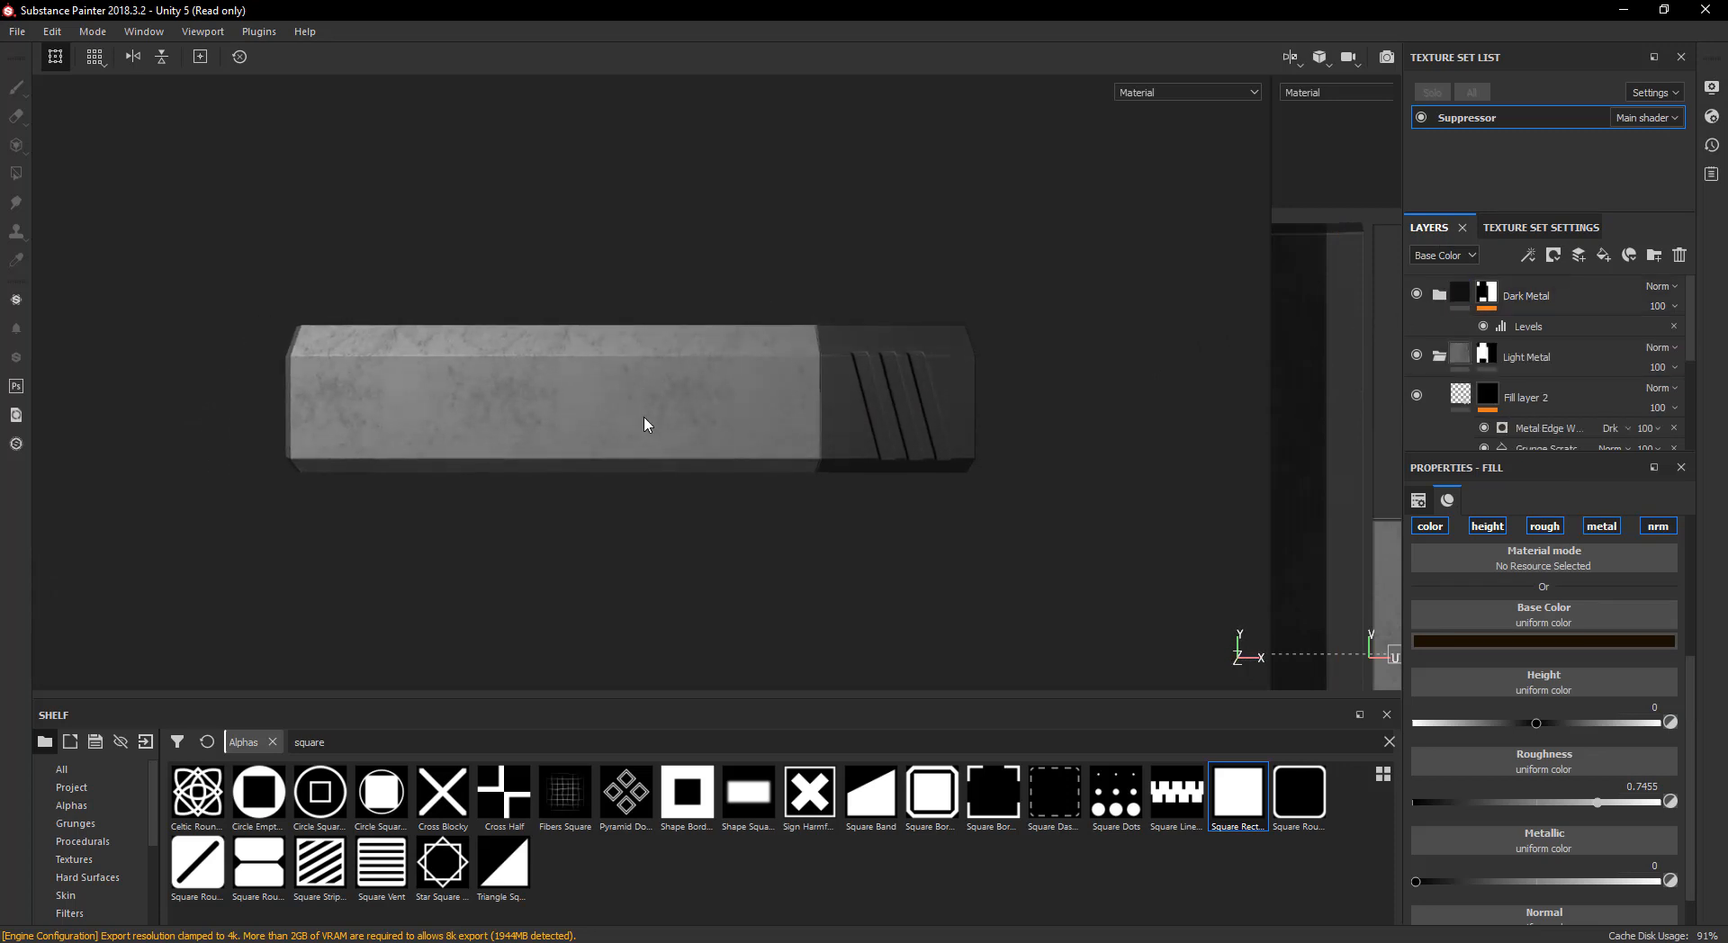
{"action": "key", "text": "F6"}
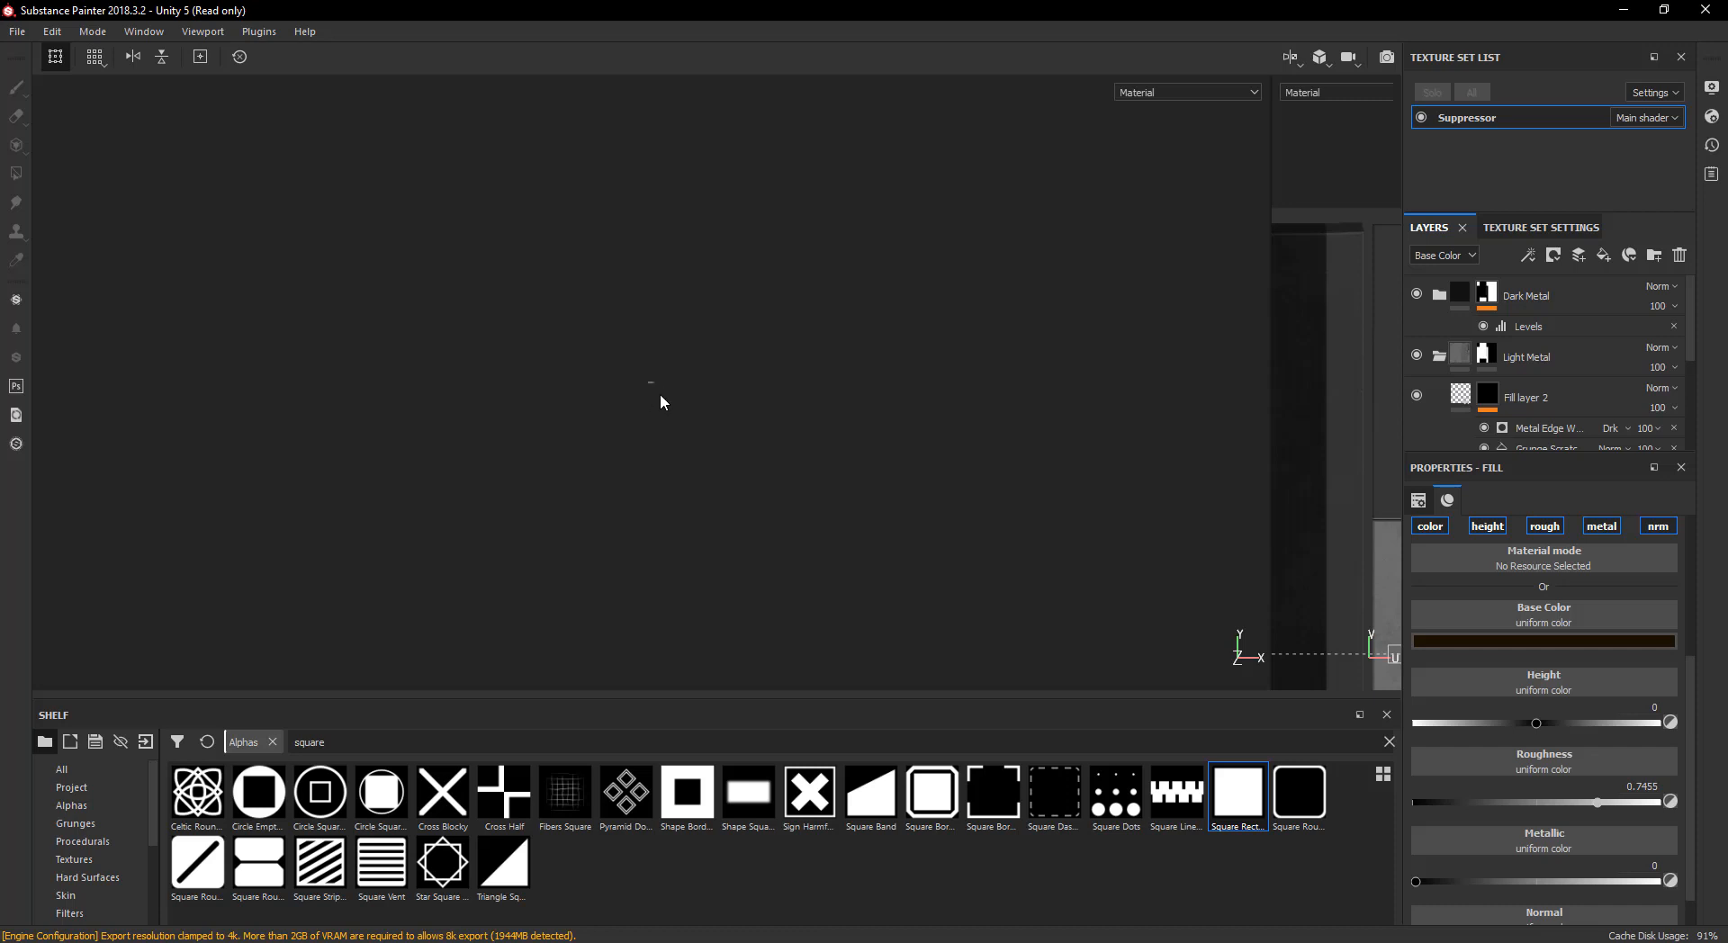
{"action": "key", "text": "F5"}
{"action": "scroll", "coordinate": [660, 396], "scroll_direction": "down", "scroll_amount": 3}
{"action": "key", "text": "F6"}
{"action": "scroll", "coordinate": [661, 396], "scroll_direction": "up", "scroll_amount": 2}
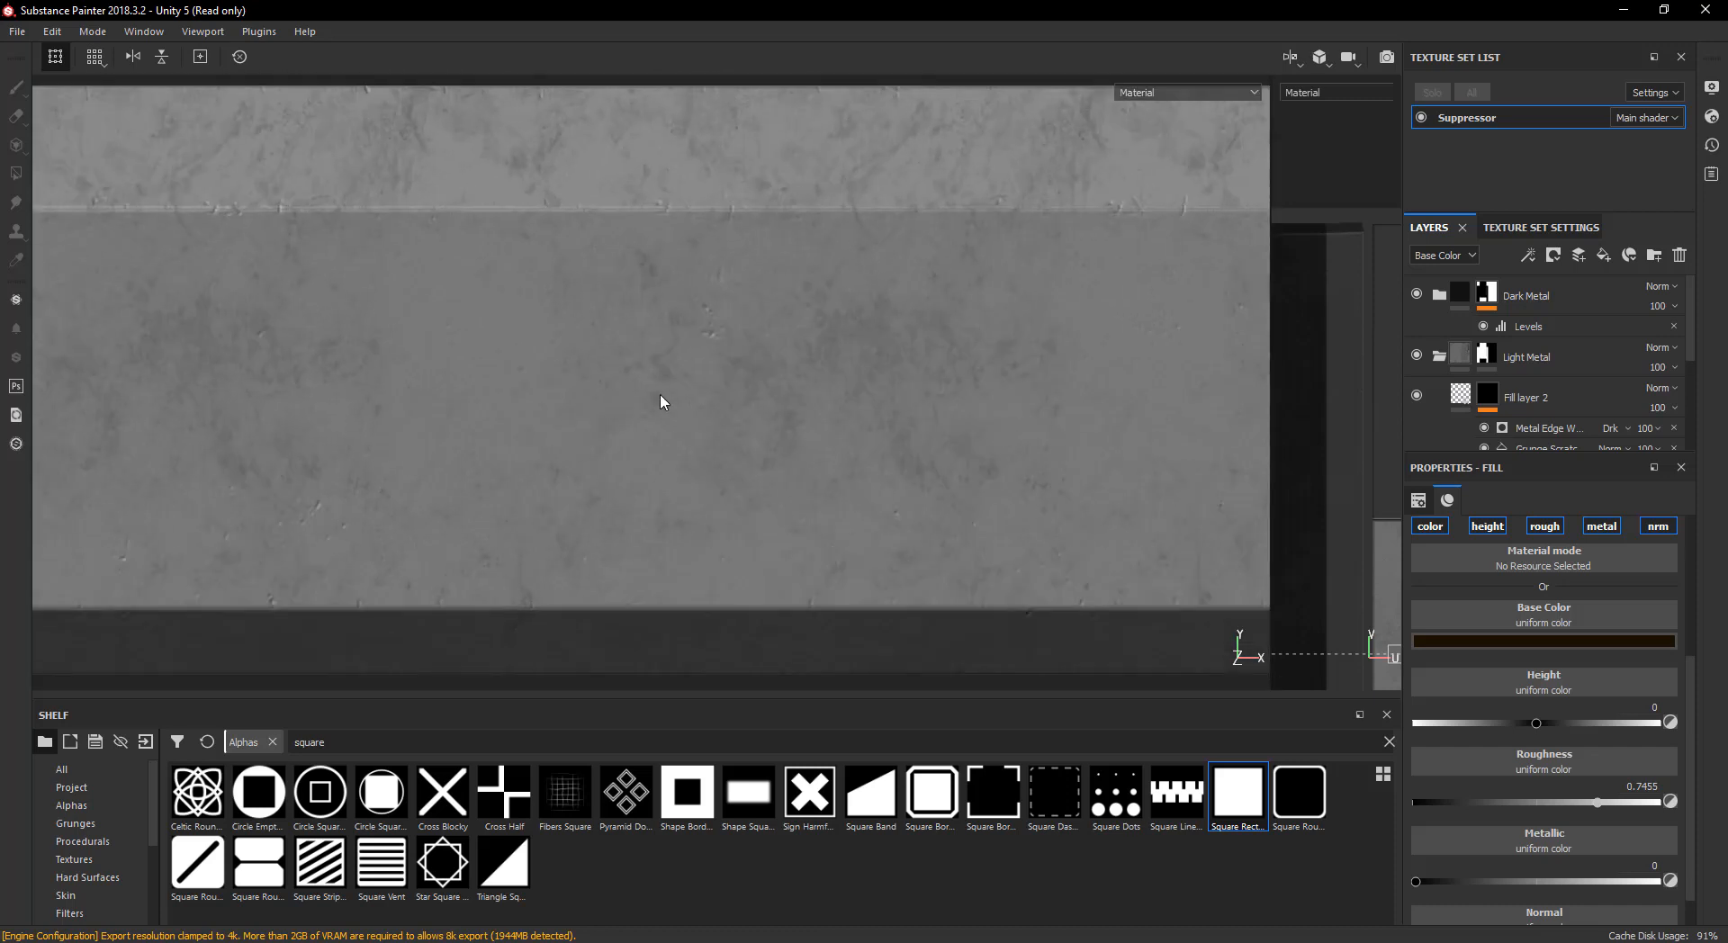
{"action": "scroll", "coordinate": [661, 396], "scroll_direction": "down", "scroll_amount": 6}
{"action": "mouse_move", "coordinate": [735, 409]}
{"action": "middle_mouse_down", "text": "alt"}
{"action": "mouse_move", "coordinate": [612, 429]}
{"action": "mouse_move", "coordinate": [801, 393]}
{"action": "mouse_move", "coordinate": [754, 396]}
{"action": "middle_mouse_up", "text": "alt"}
- Collapse the Dark Metal and Light Metal folders in the layer stack
{"action": "left_click", "coordinate": [1439, 295]}
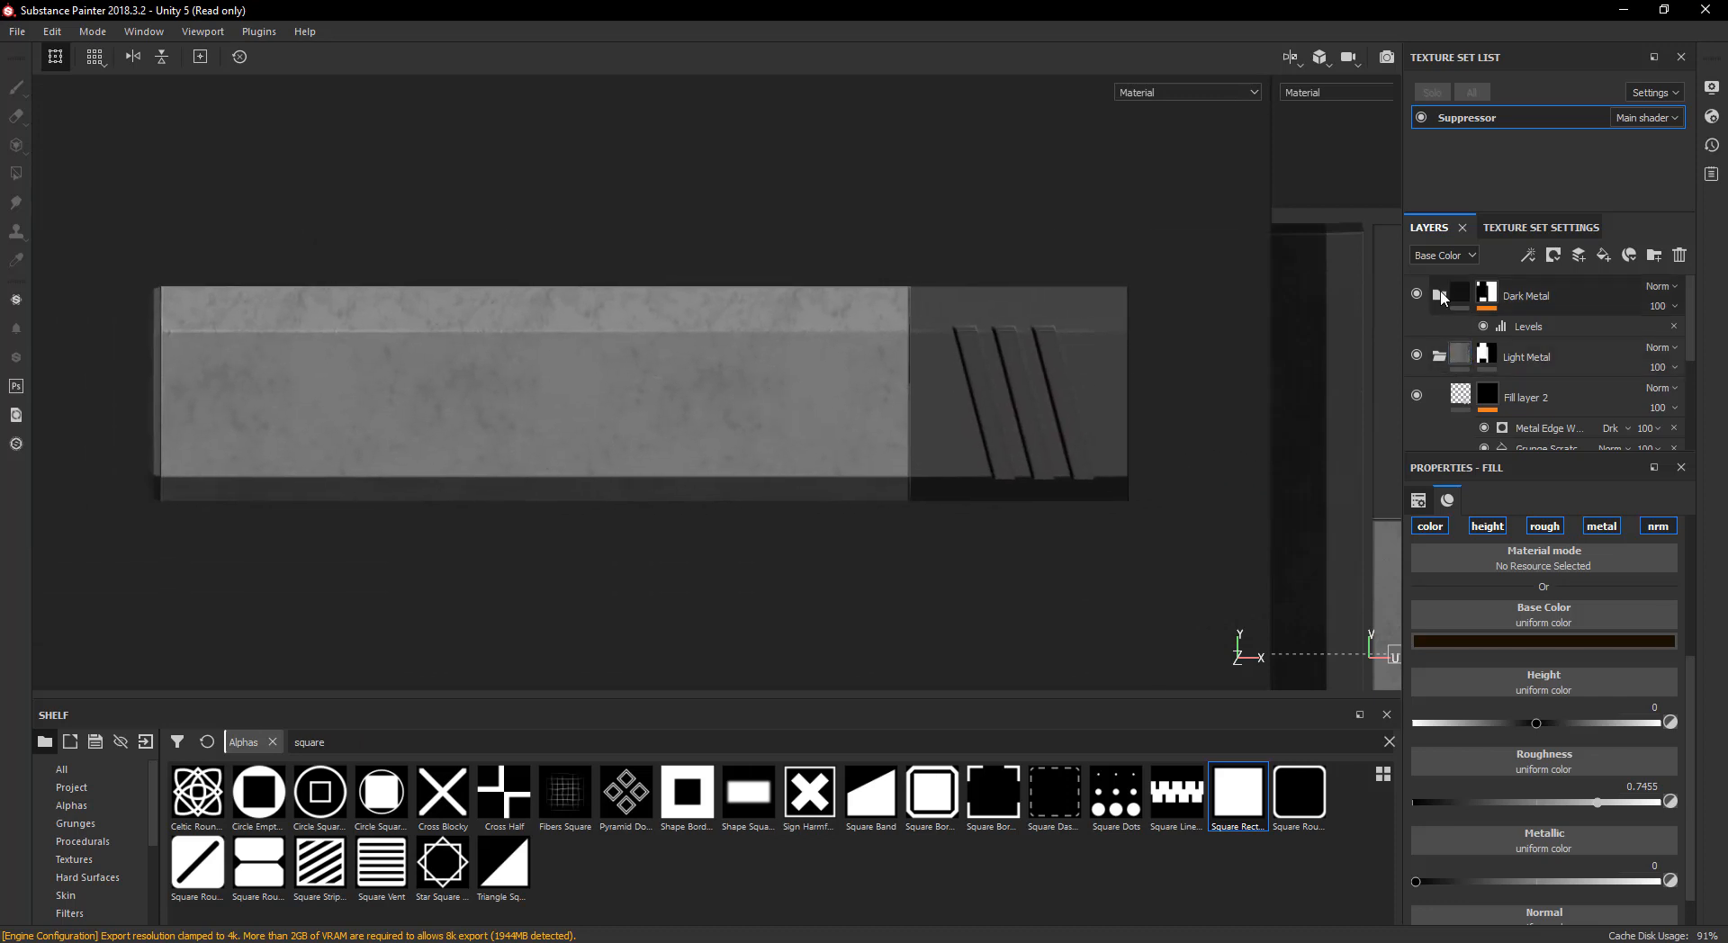
{"action": "left_click", "coordinate": [1449, 354]}
{"action": "left_click", "coordinate": [1439, 295]}
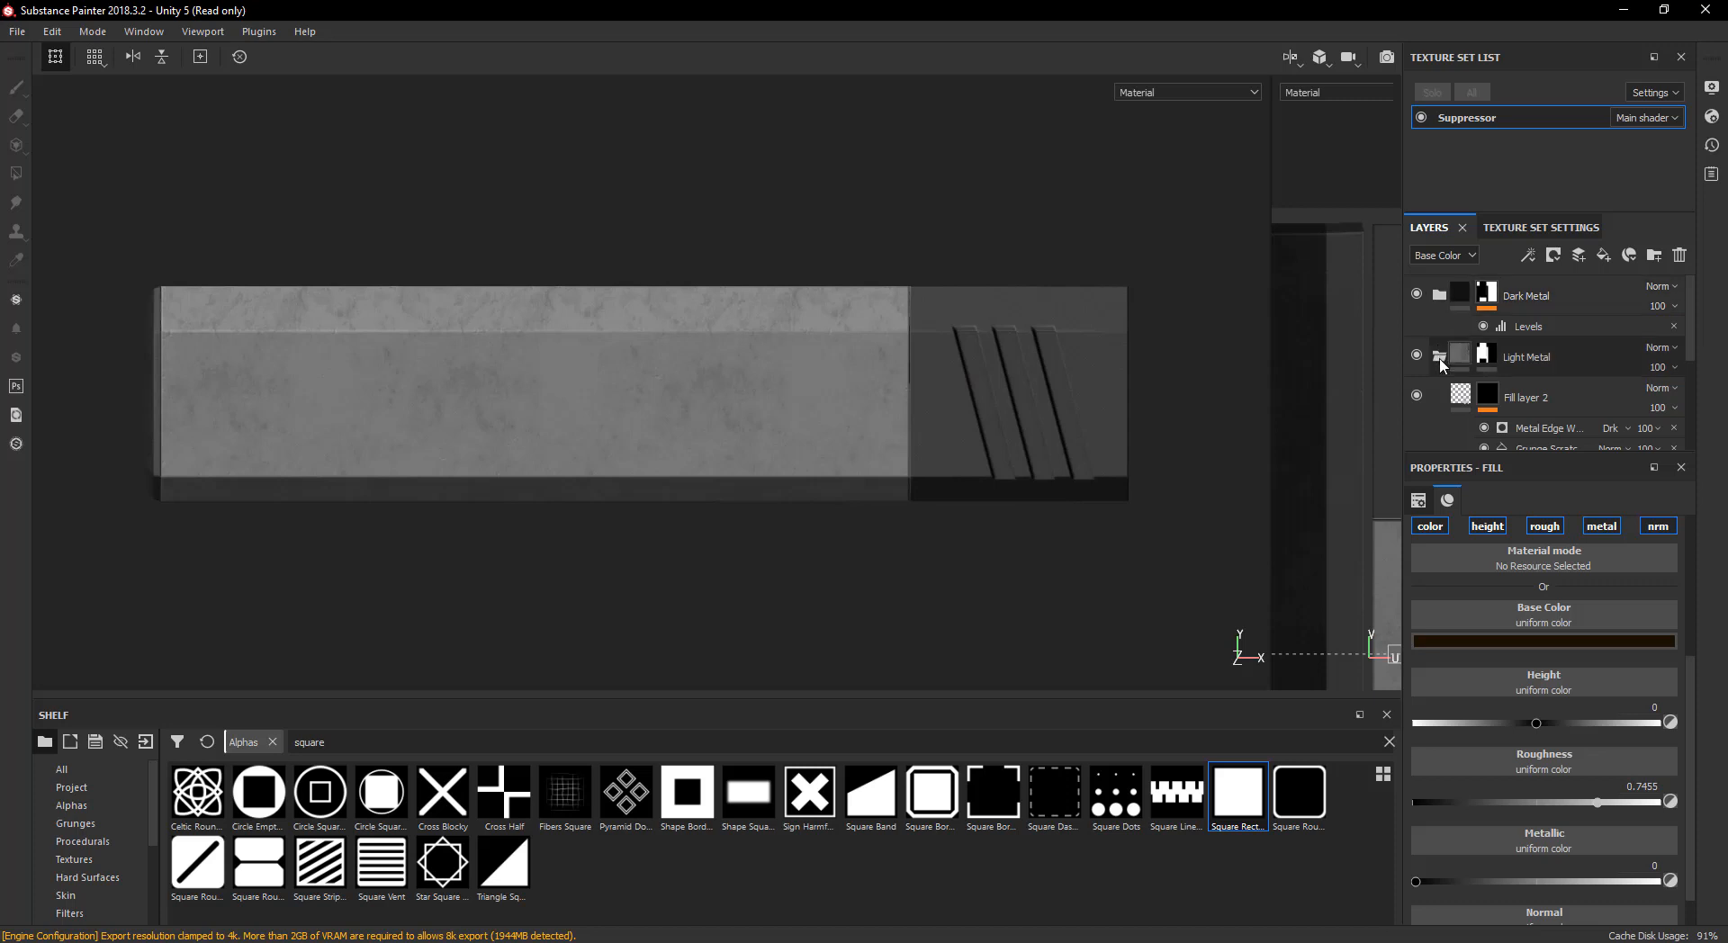
{"action": "left_click", "coordinate": [1440, 357]}
- Add a paint layer above the Dark Metal folder and name it "Height Details"
{"action": "left_click", "coordinate": [1457, 300]}
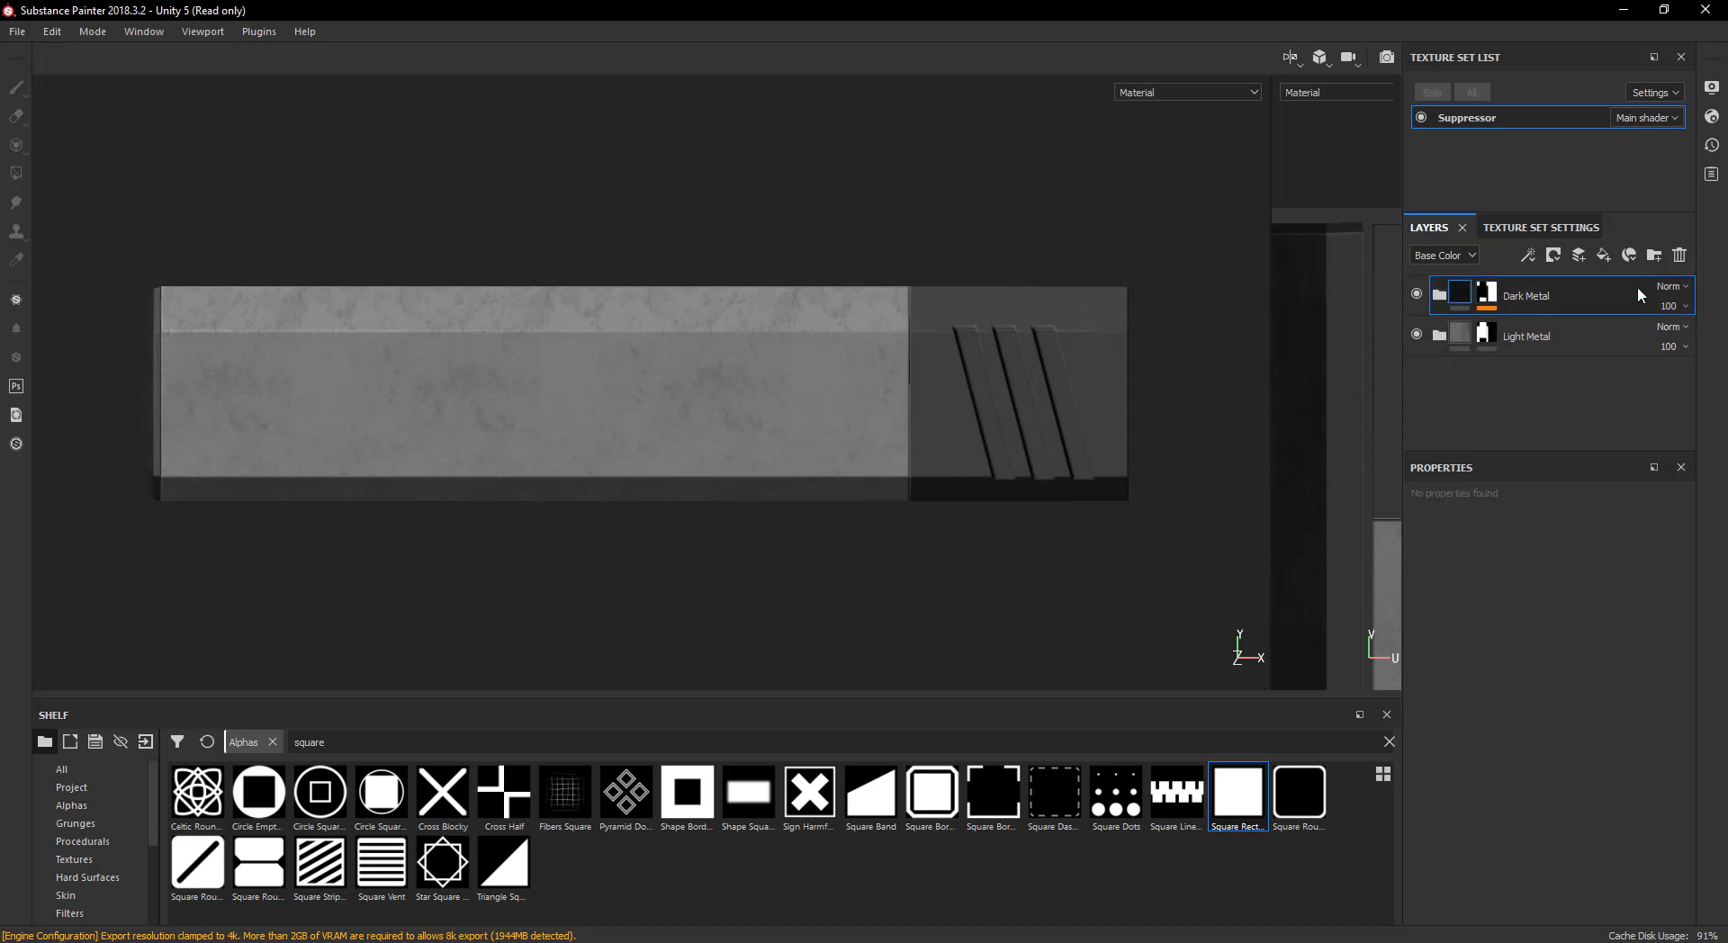
{"action": "left_click", "coordinate": [1580, 256]}
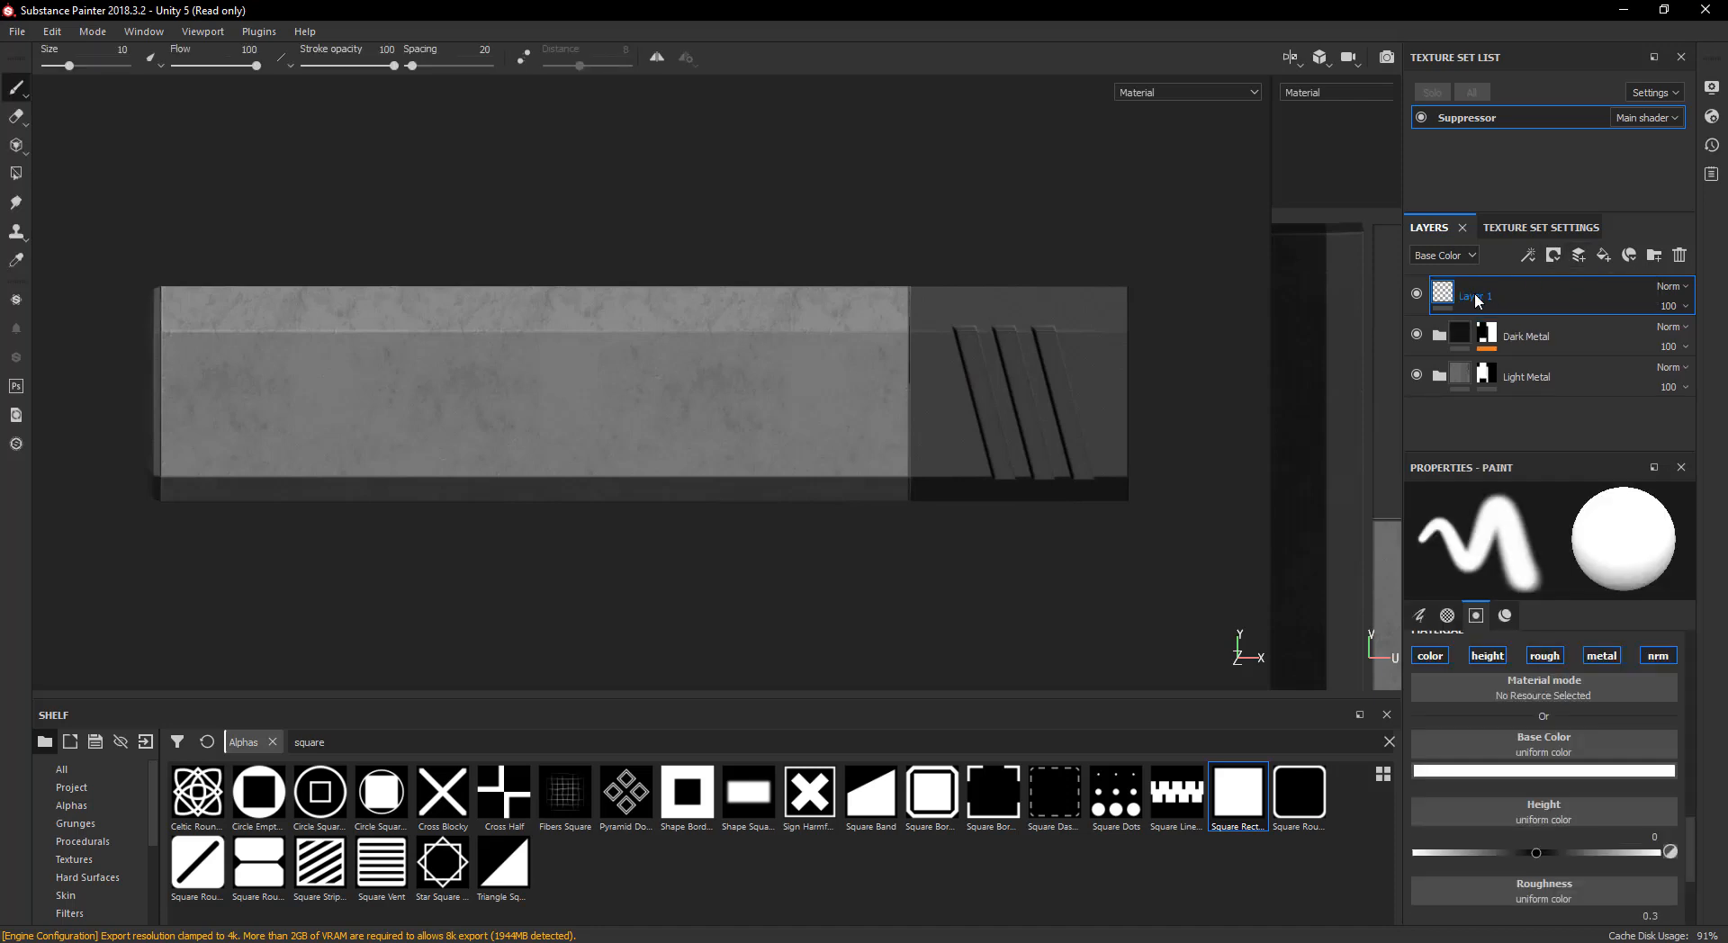
{"action": "double_click", "coordinate": [1476, 297]}
{"action": "type", "text": "Hea"}
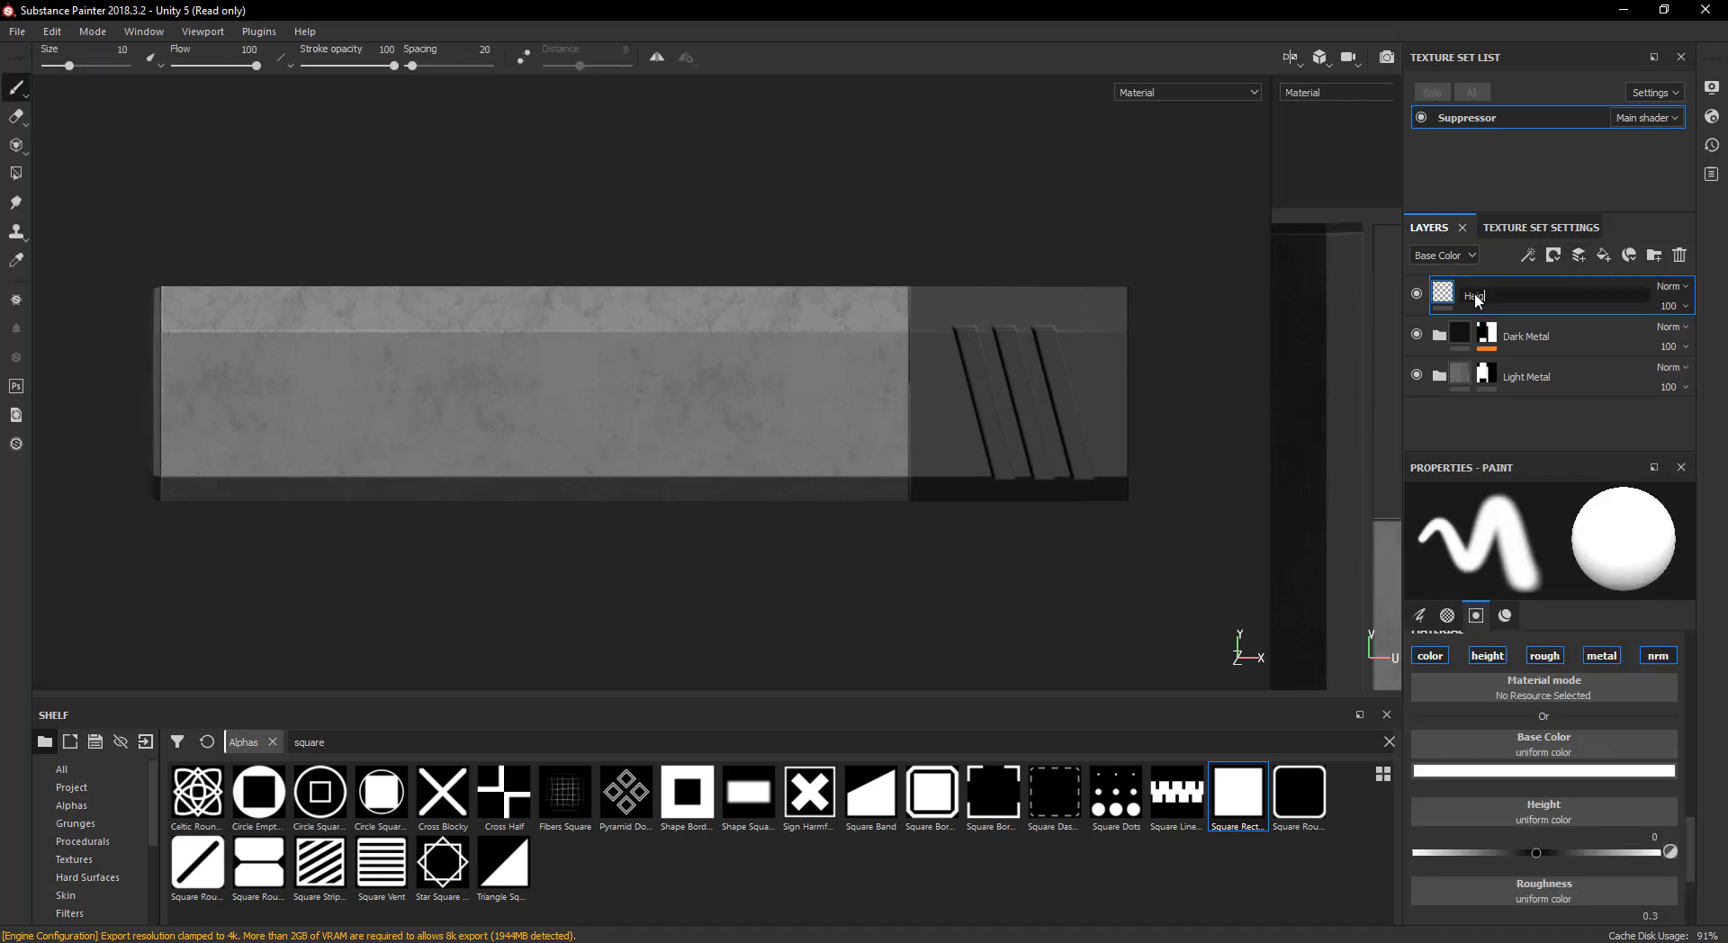
{"action": "type", "text": "ght Details"}
{"action": "key", "text": "Return"}
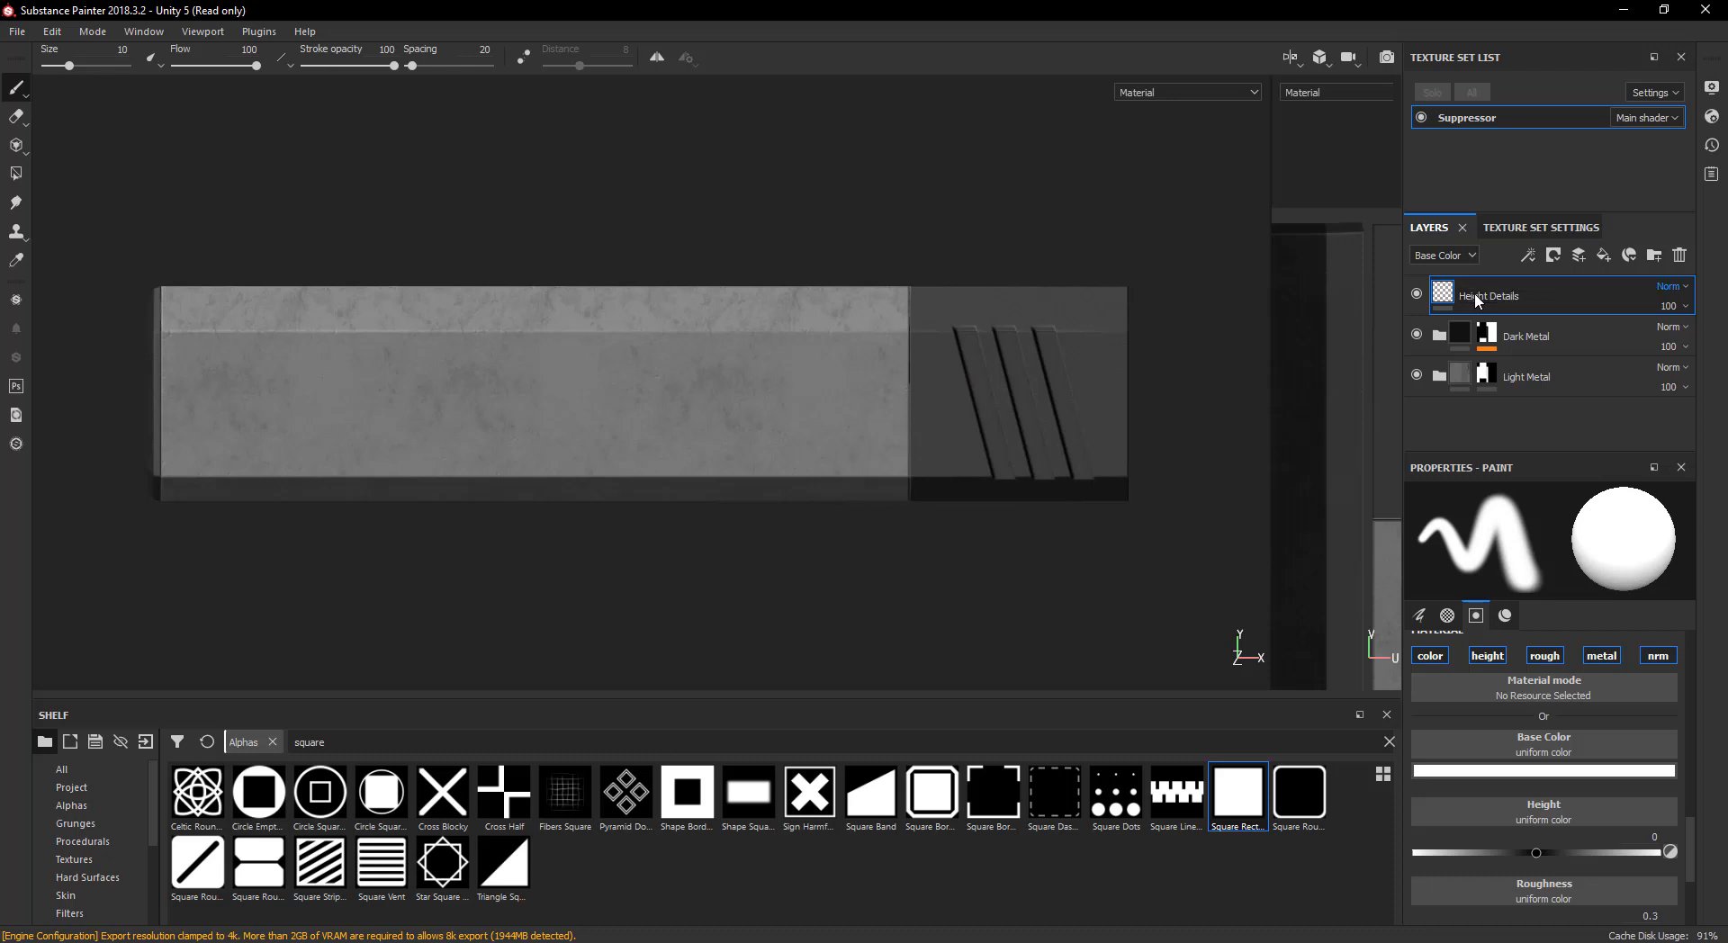
- Turn off the color, rough, metal and nrm channels so the brush paints height only
{"action": "left_click", "coordinate": [1443, 658]}
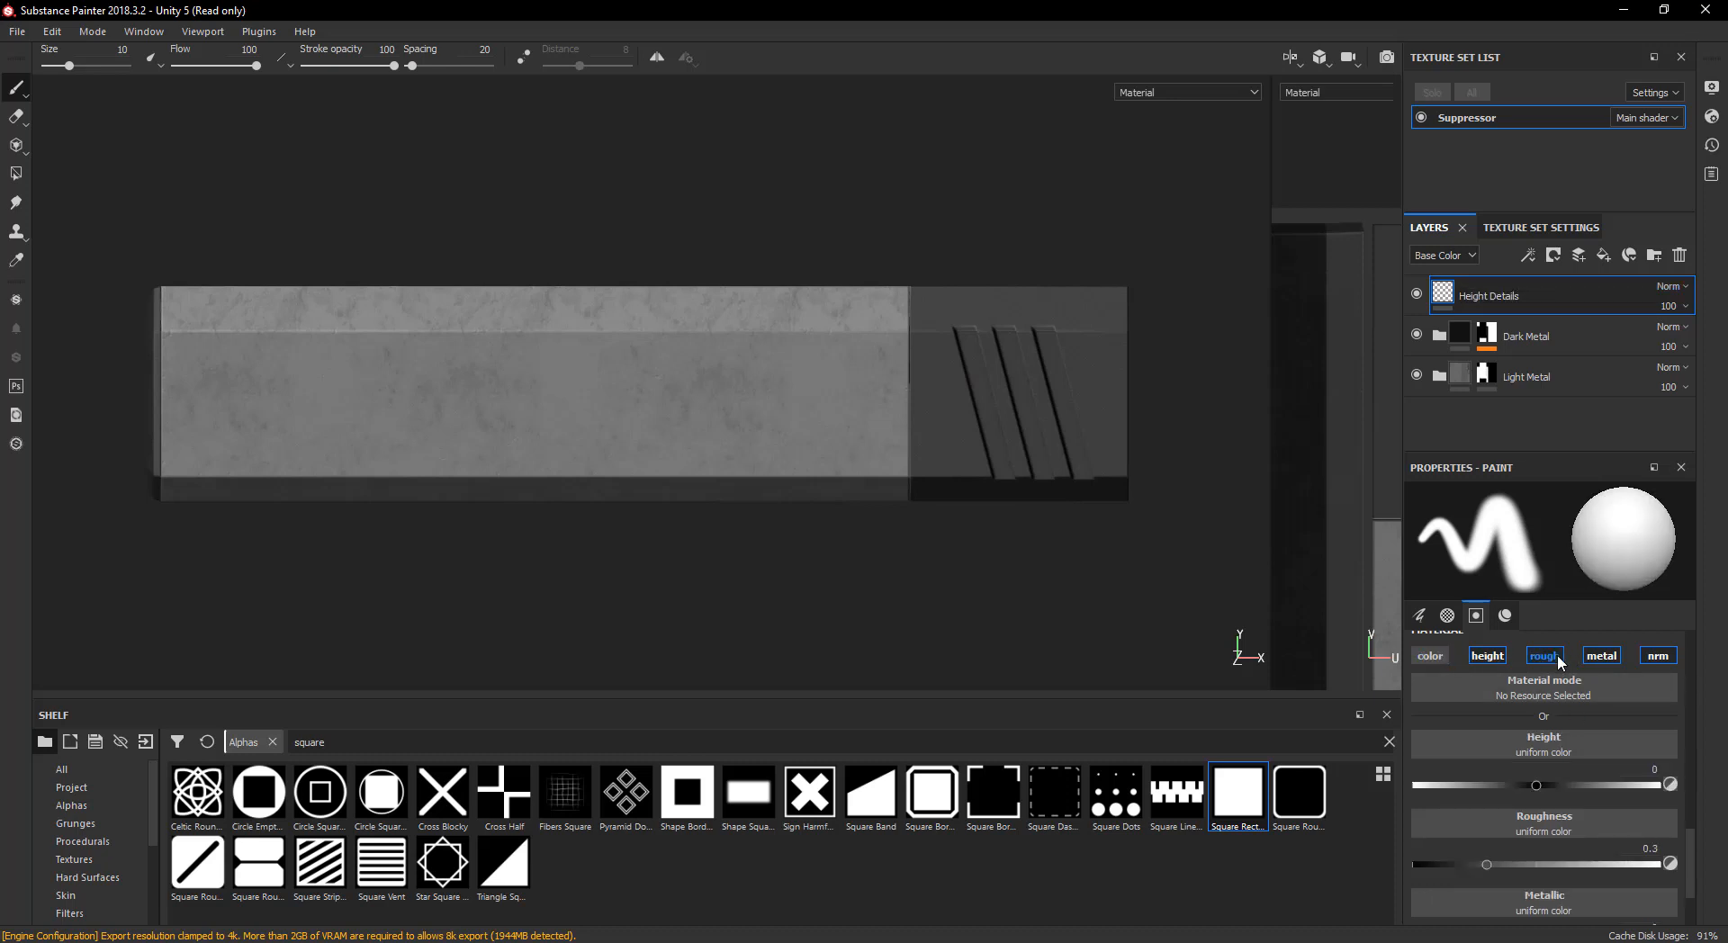
{"action": "left_click", "coordinate": [1560, 663]}
{"action": "left_click", "coordinate": [1602, 670]}
{"action": "left_click", "coordinate": [1656, 670]}
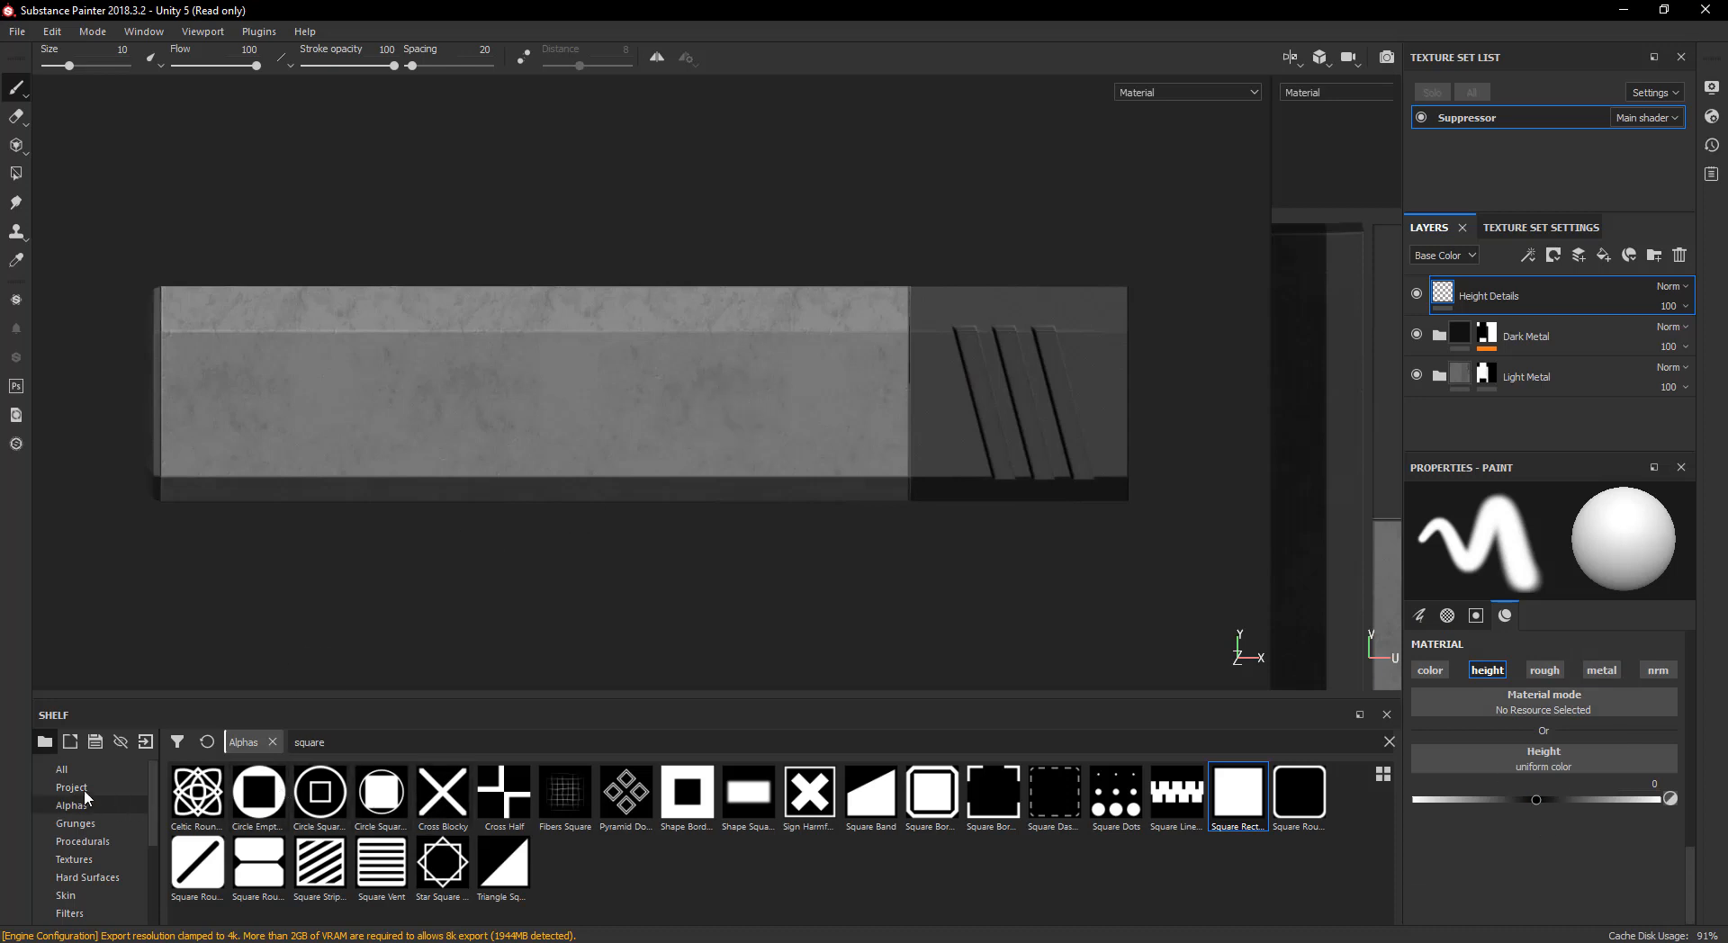
- Search all shelf resources for "H&K" and clear the search
{"action": "left_click", "coordinate": [62, 769]}
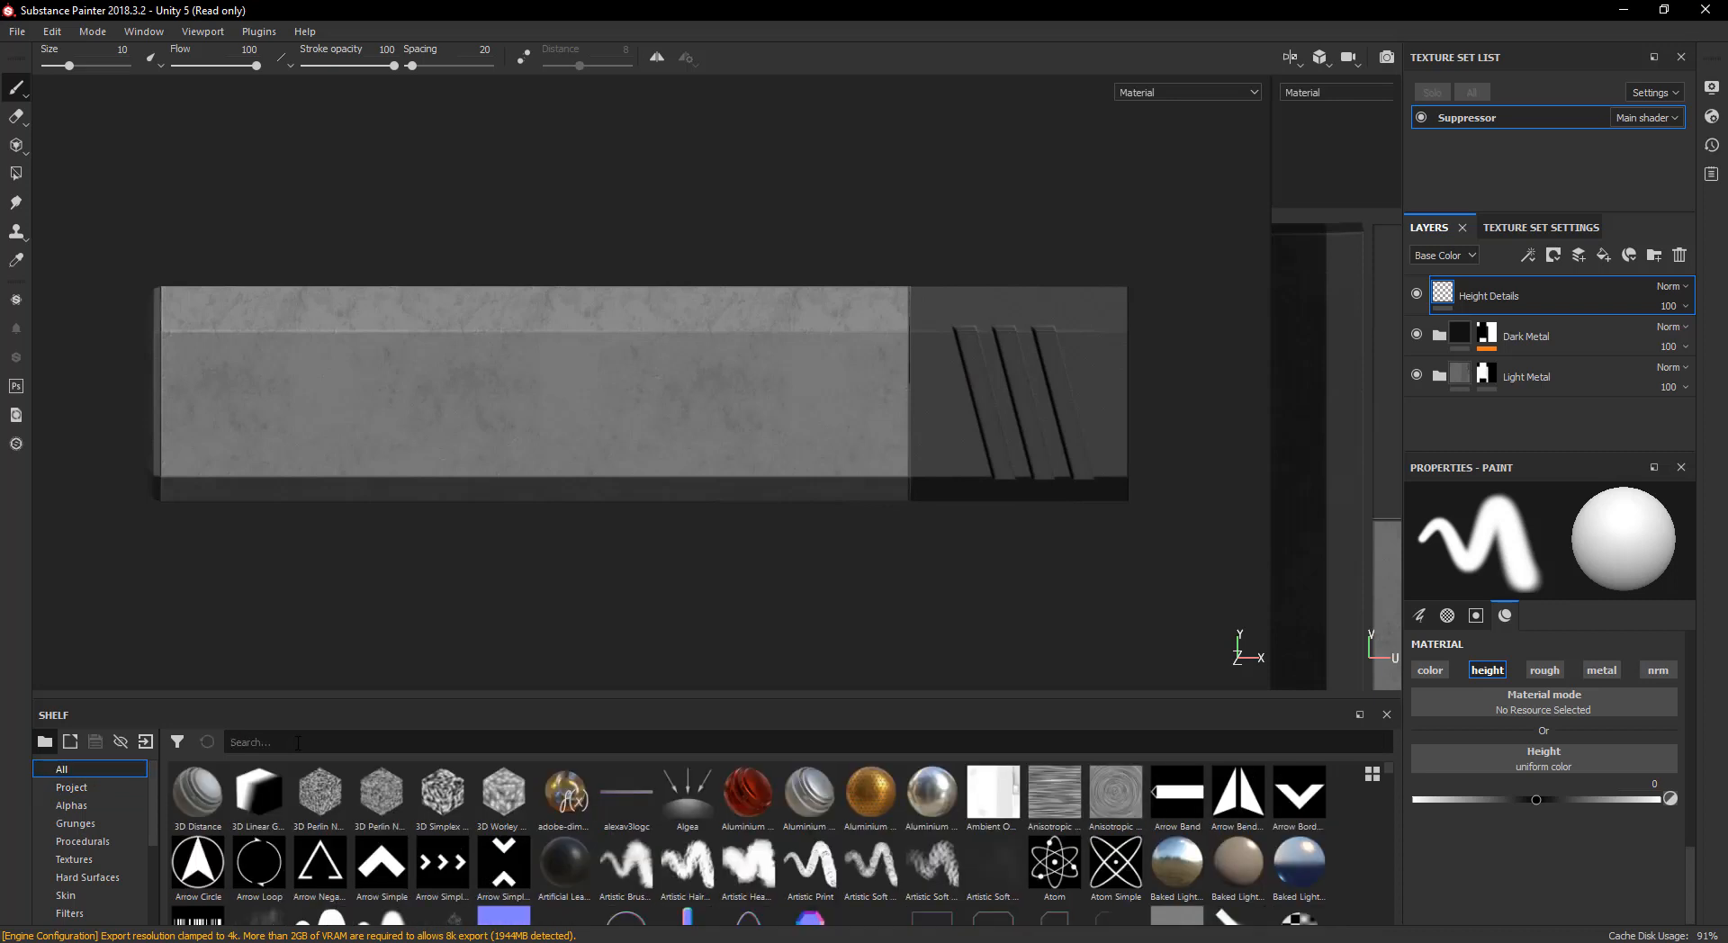
{"action": "left_click", "coordinate": [298, 743]}
{"action": "type", "text": "He"}
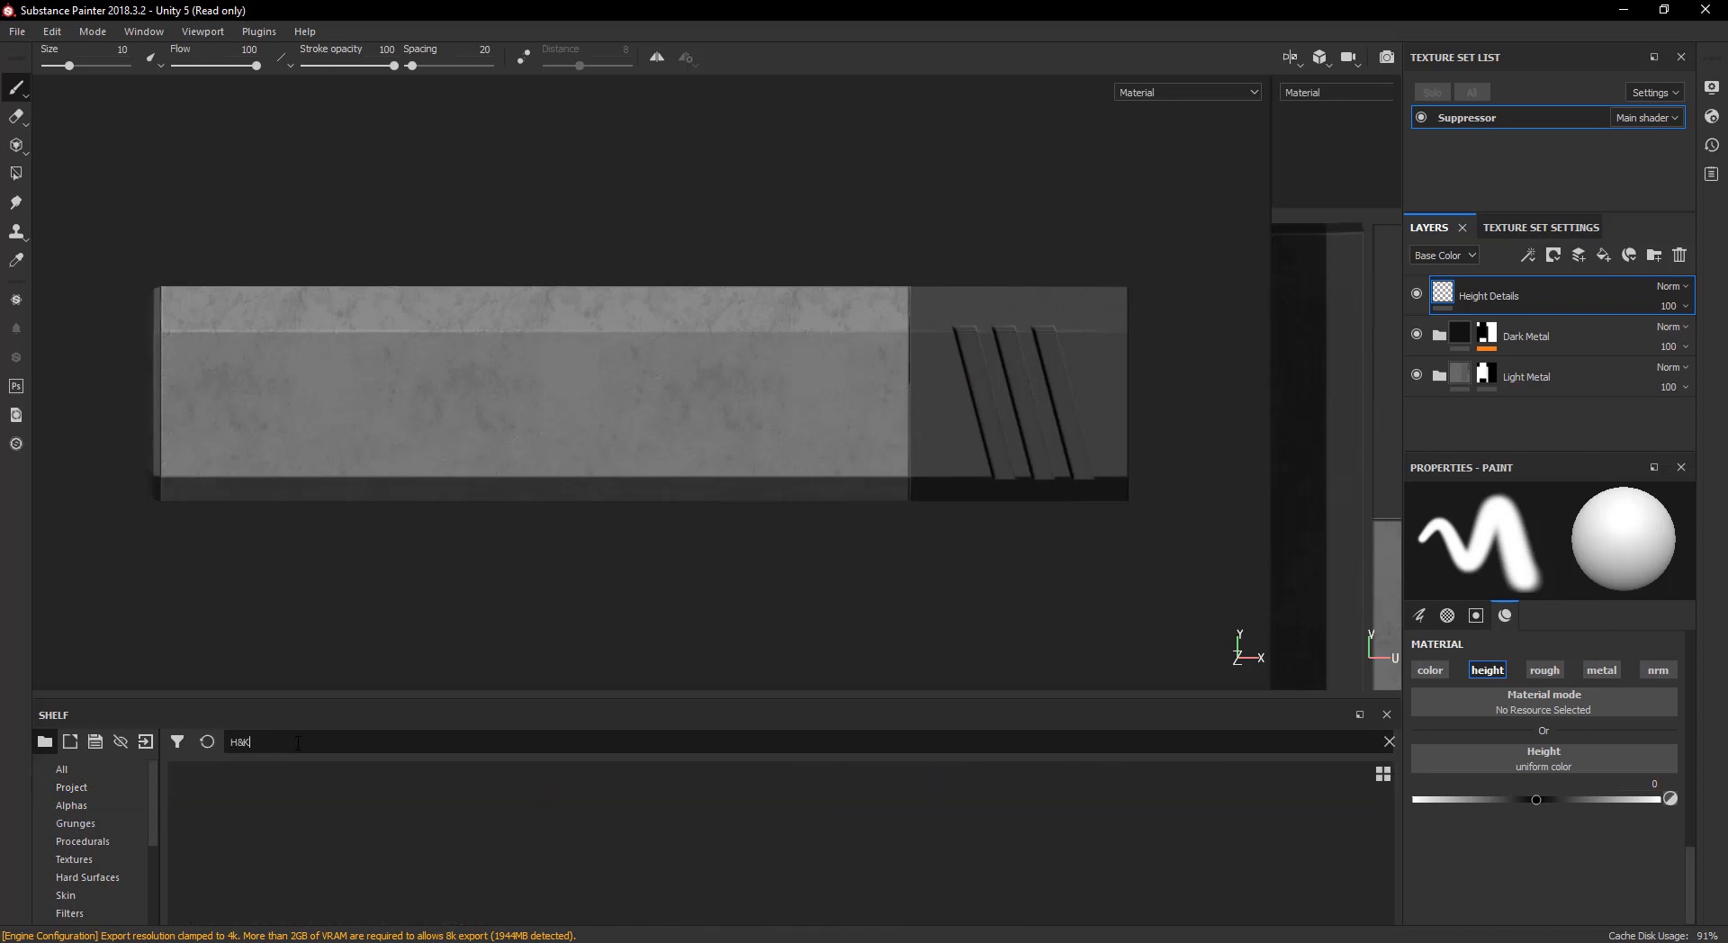
{"action": "key", "text": "BackSpace"}
{"action": "key", "text": "BackSpace"}
{"action": "key", "text": "BackSpace"}
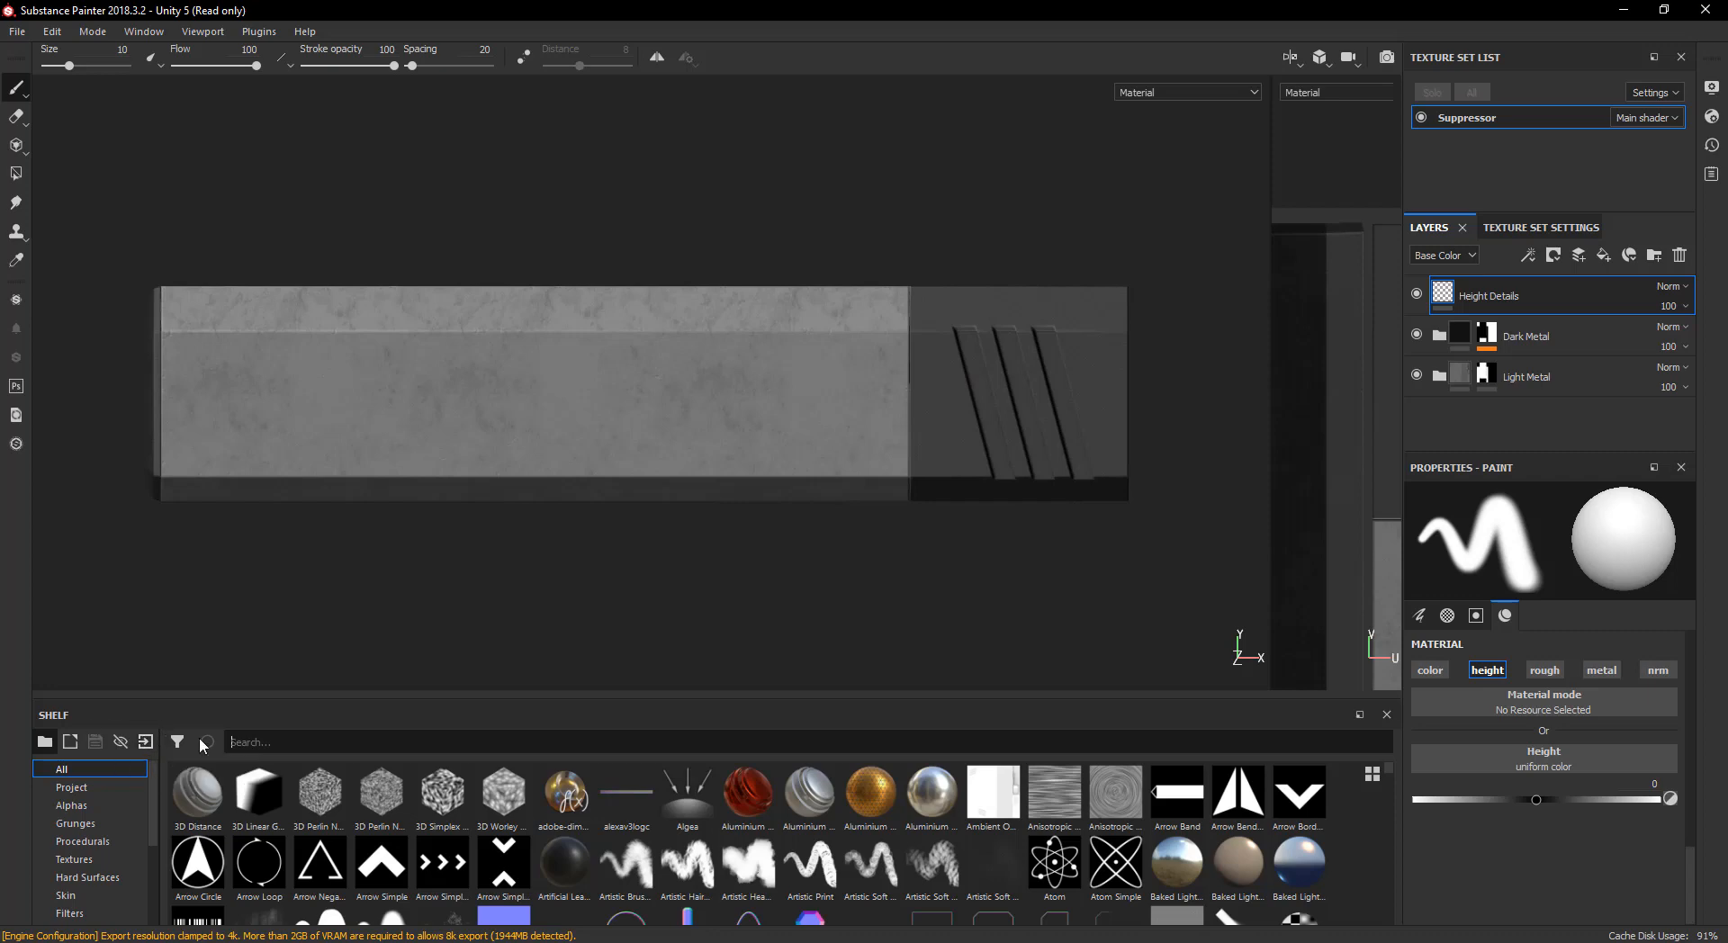
- Start a resource import and add "H&K alpha.png" from the USP folder
{"action": "left_click", "coordinate": [70, 741]}
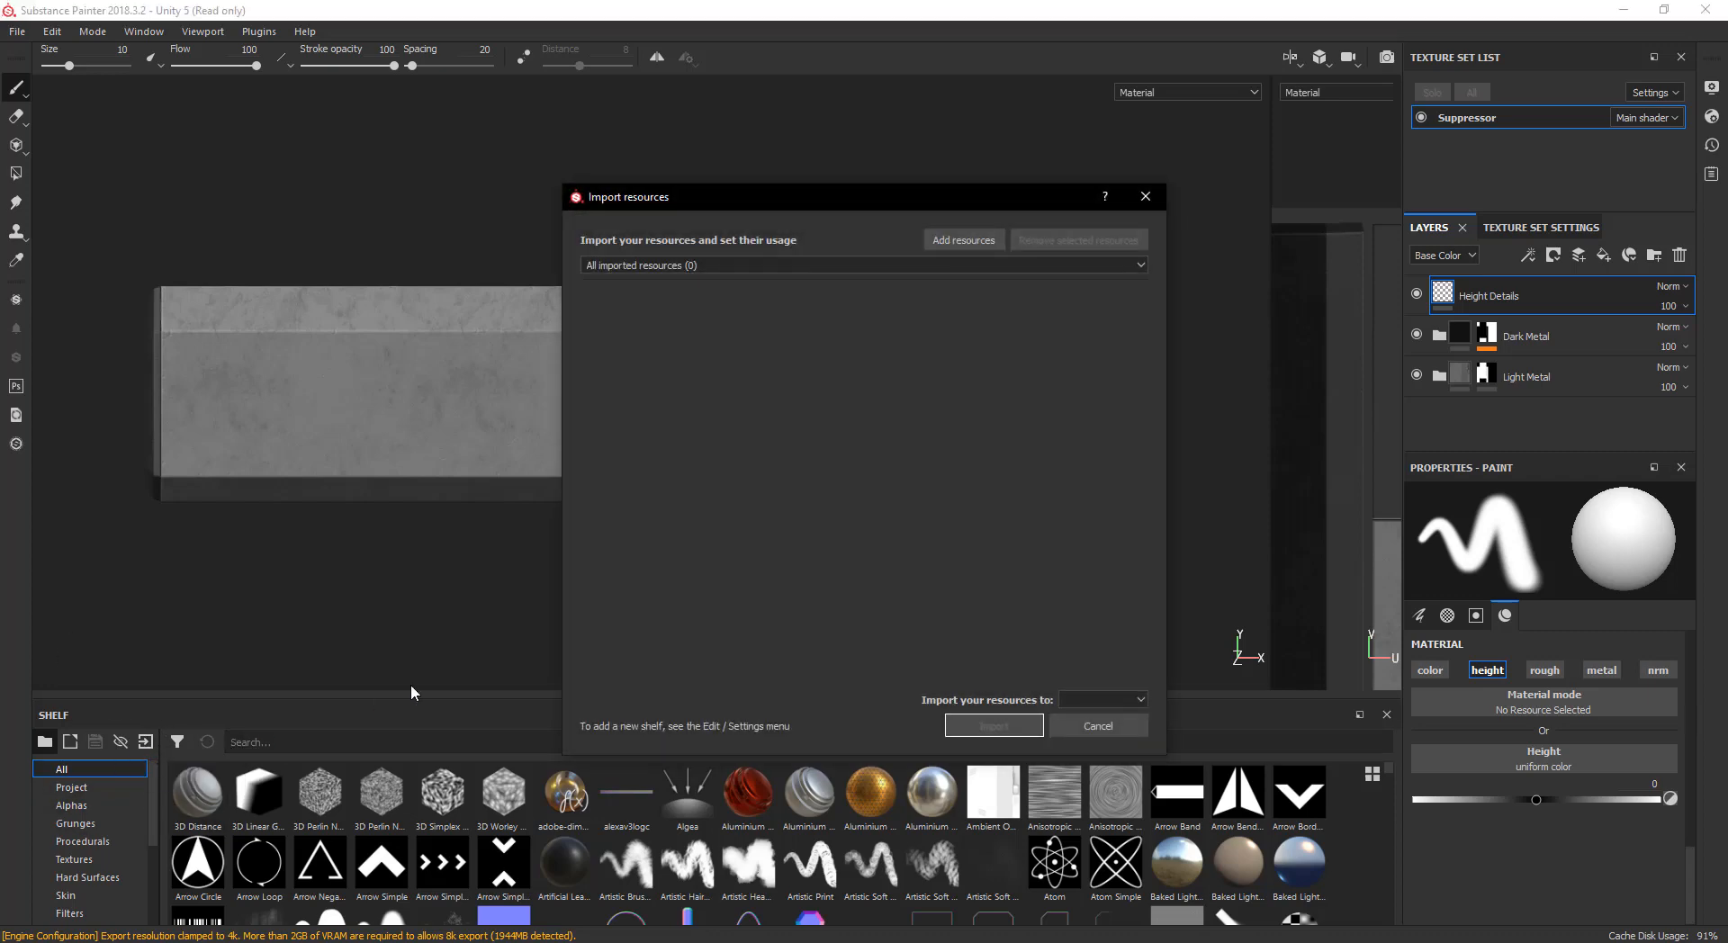
{"action": "left_click", "coordinate": [960, 241]}
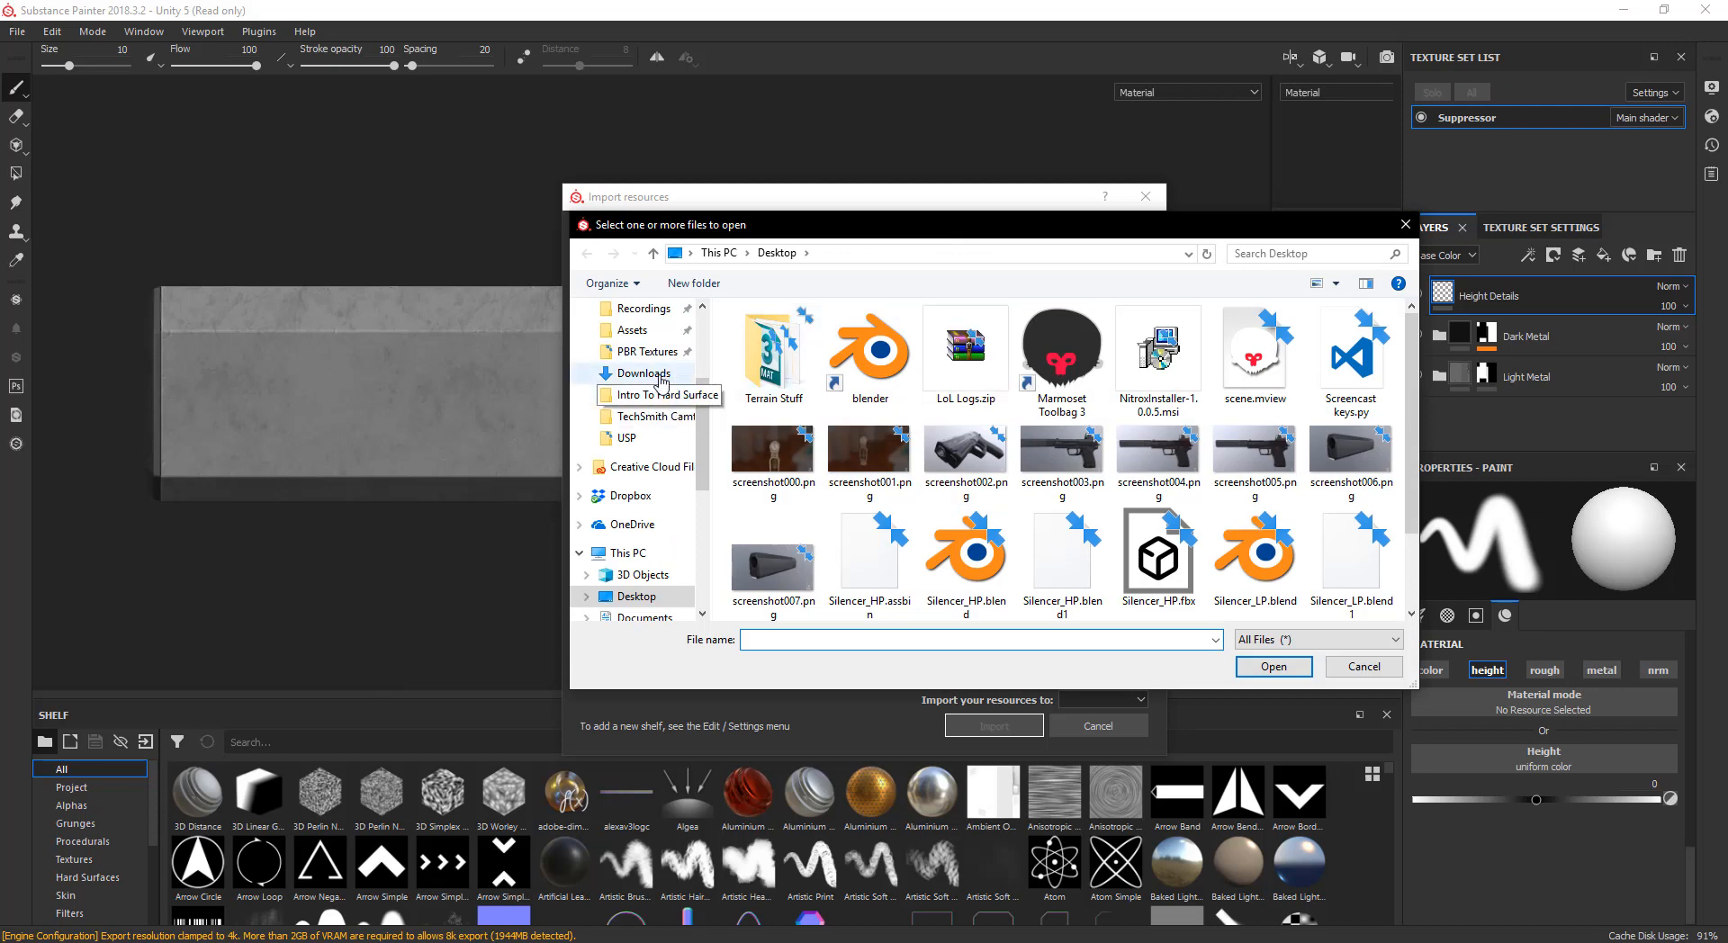
{"action": "left_click", "coordinate": [647, 440]}
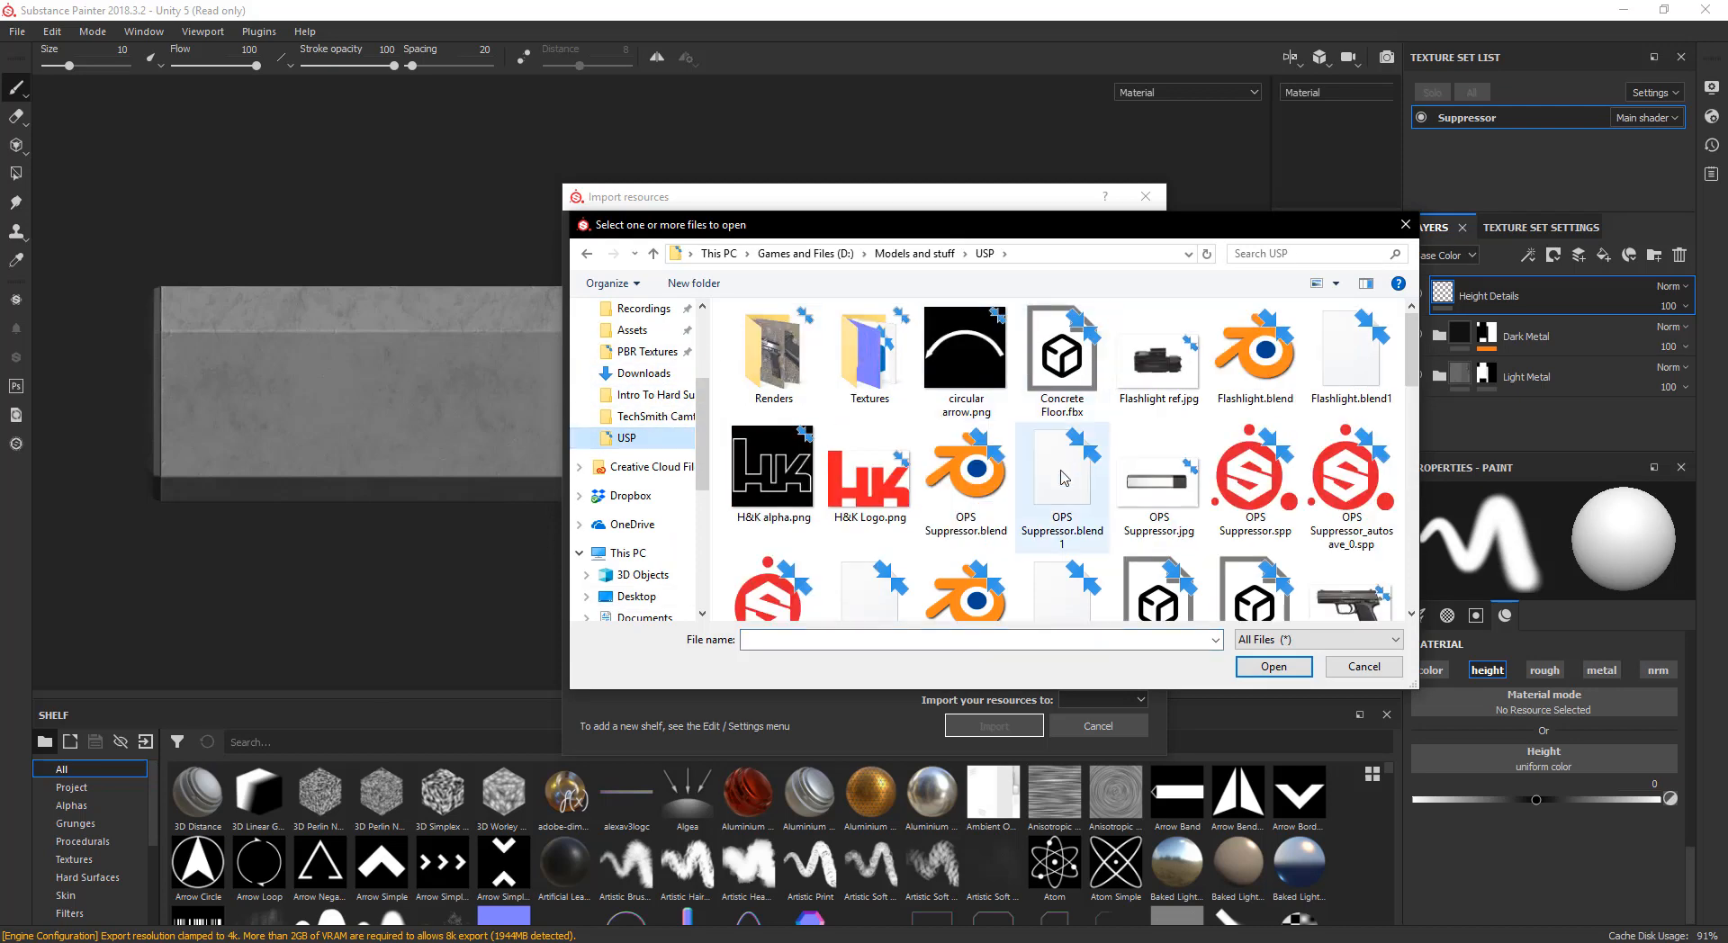
{"action": "double_click", "coordinate": [774, 479]}
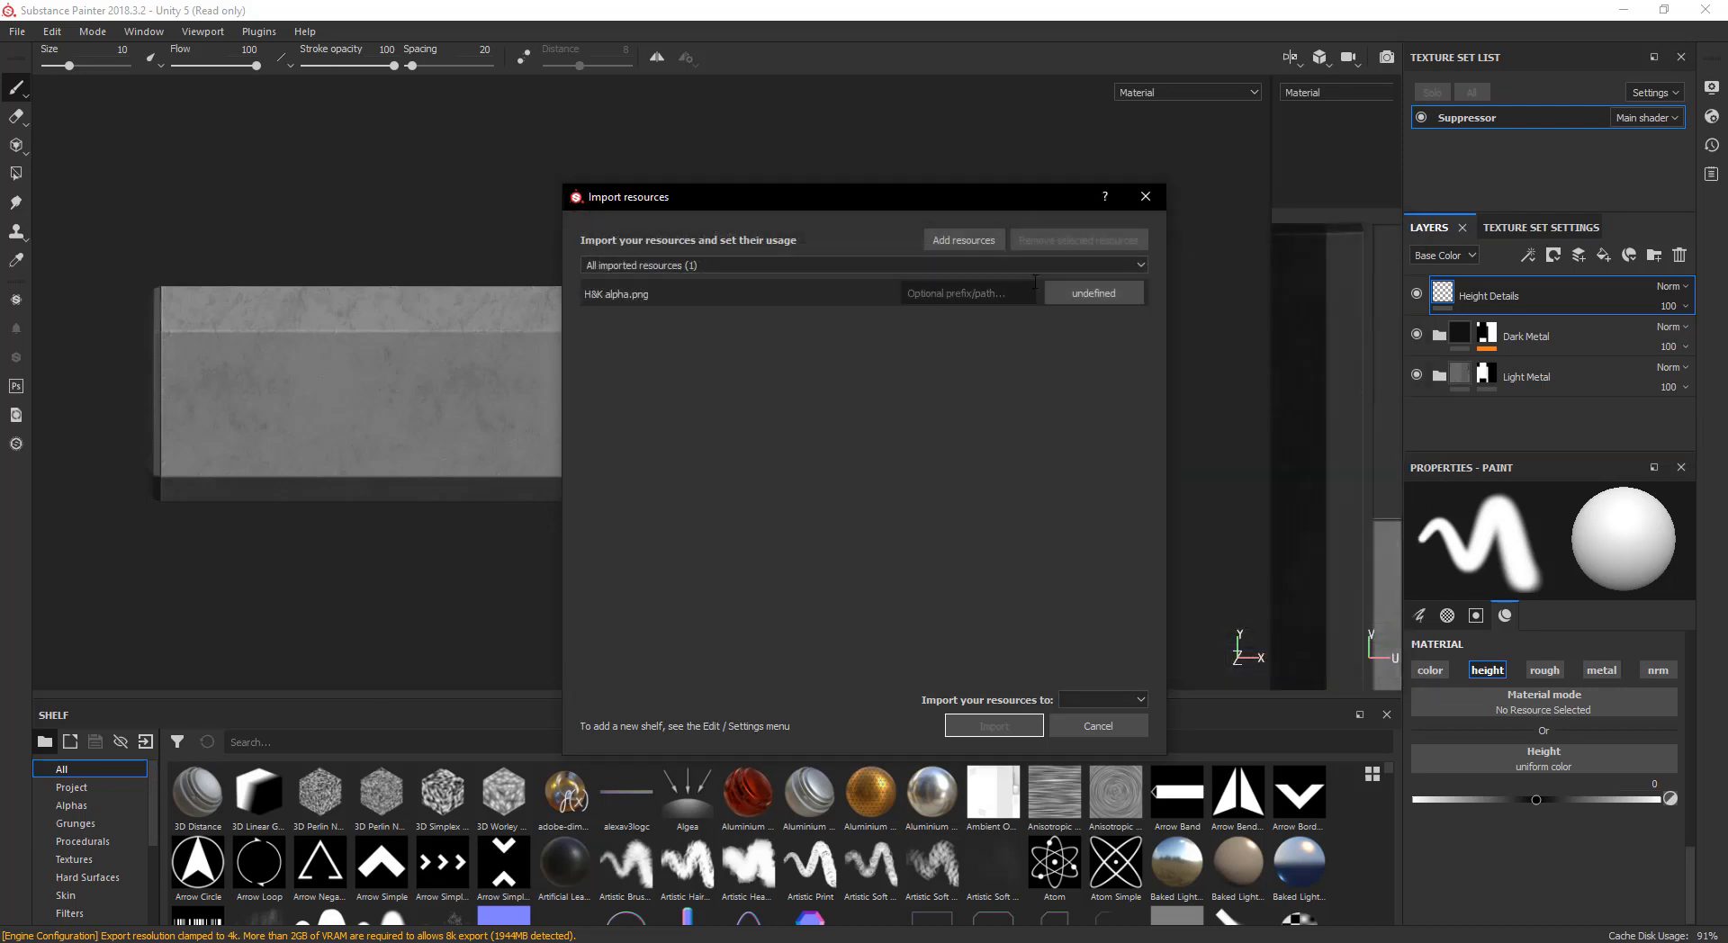
- Set the H&K image's usage to alpha and import it into the current project
{"action": "left_click", "coordinate": [1094, 296]}
{"action": "left_click", "coordinate": [1125, 315]}
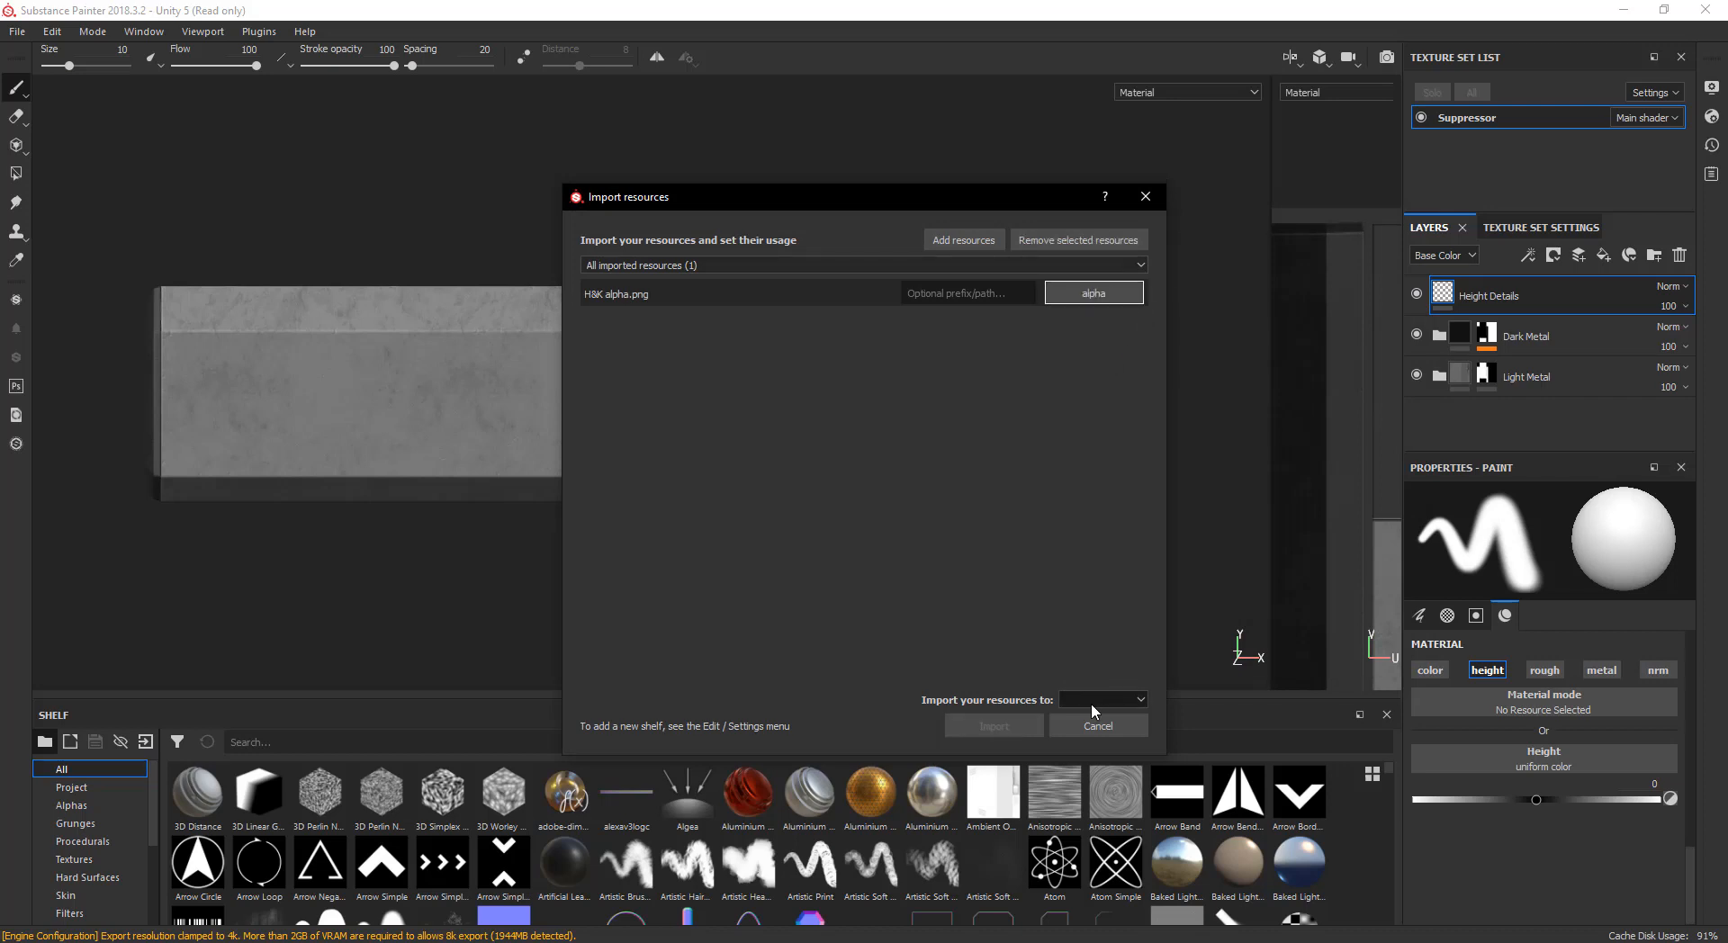
{"action": "left_click", "coordinate": [1098, 700]}
{"action": "left_click", "coordinate": [1113, 729]}
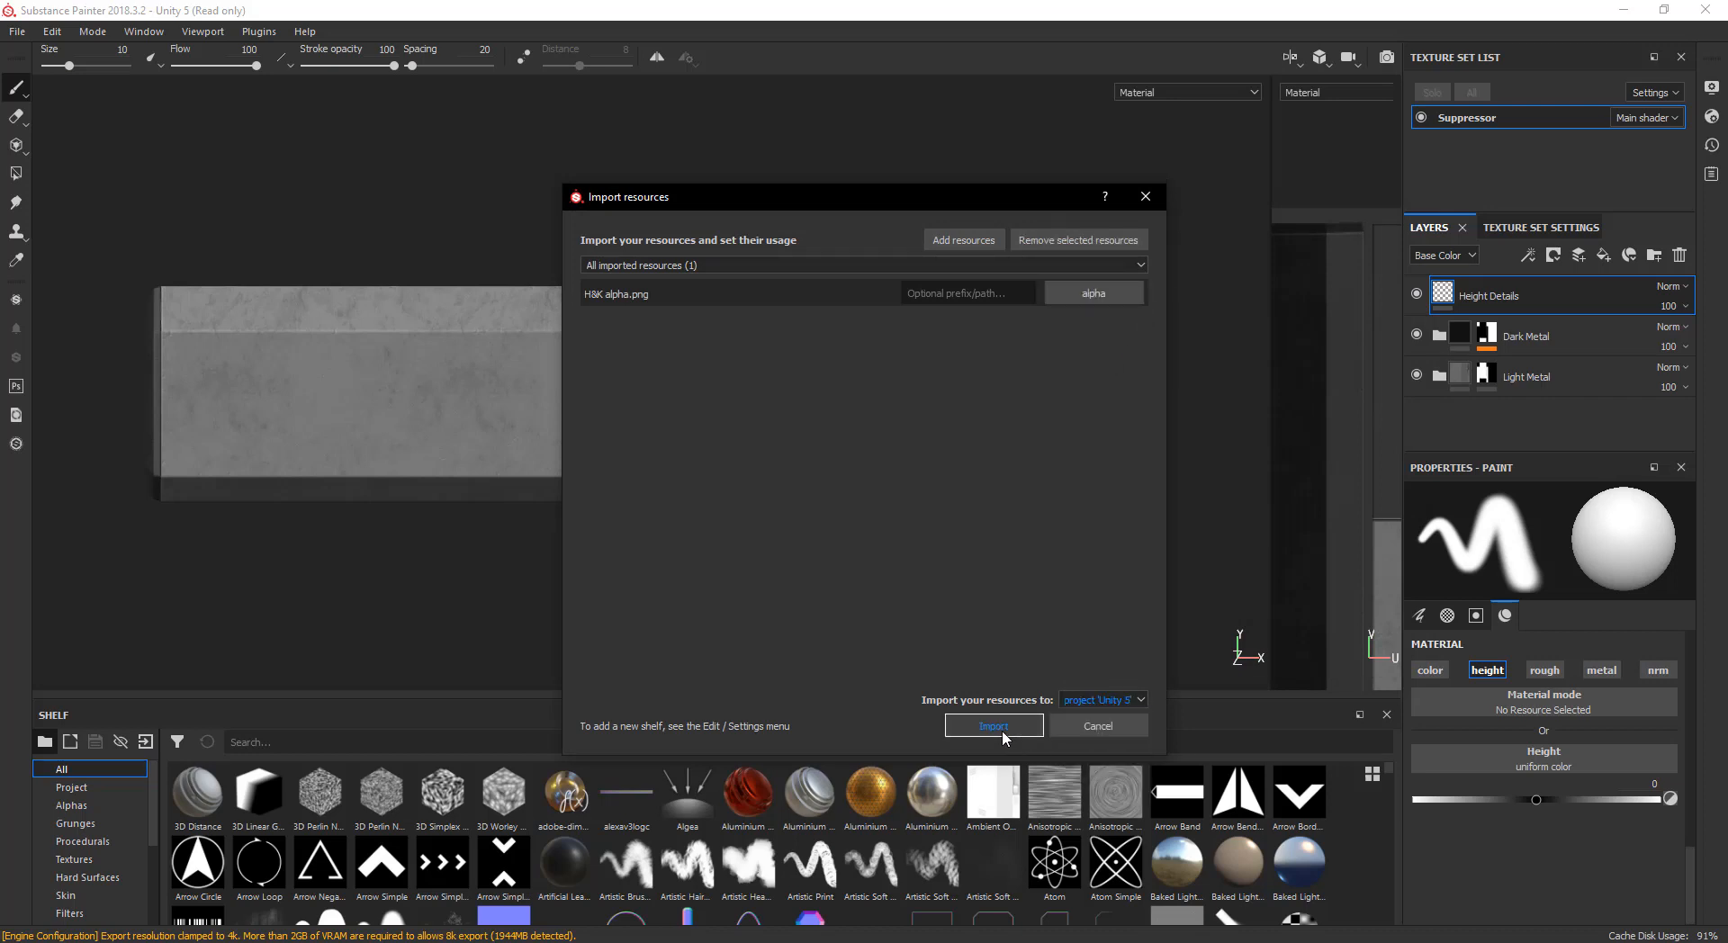
{"action": "left_click", "coordinate": [999, 729]}
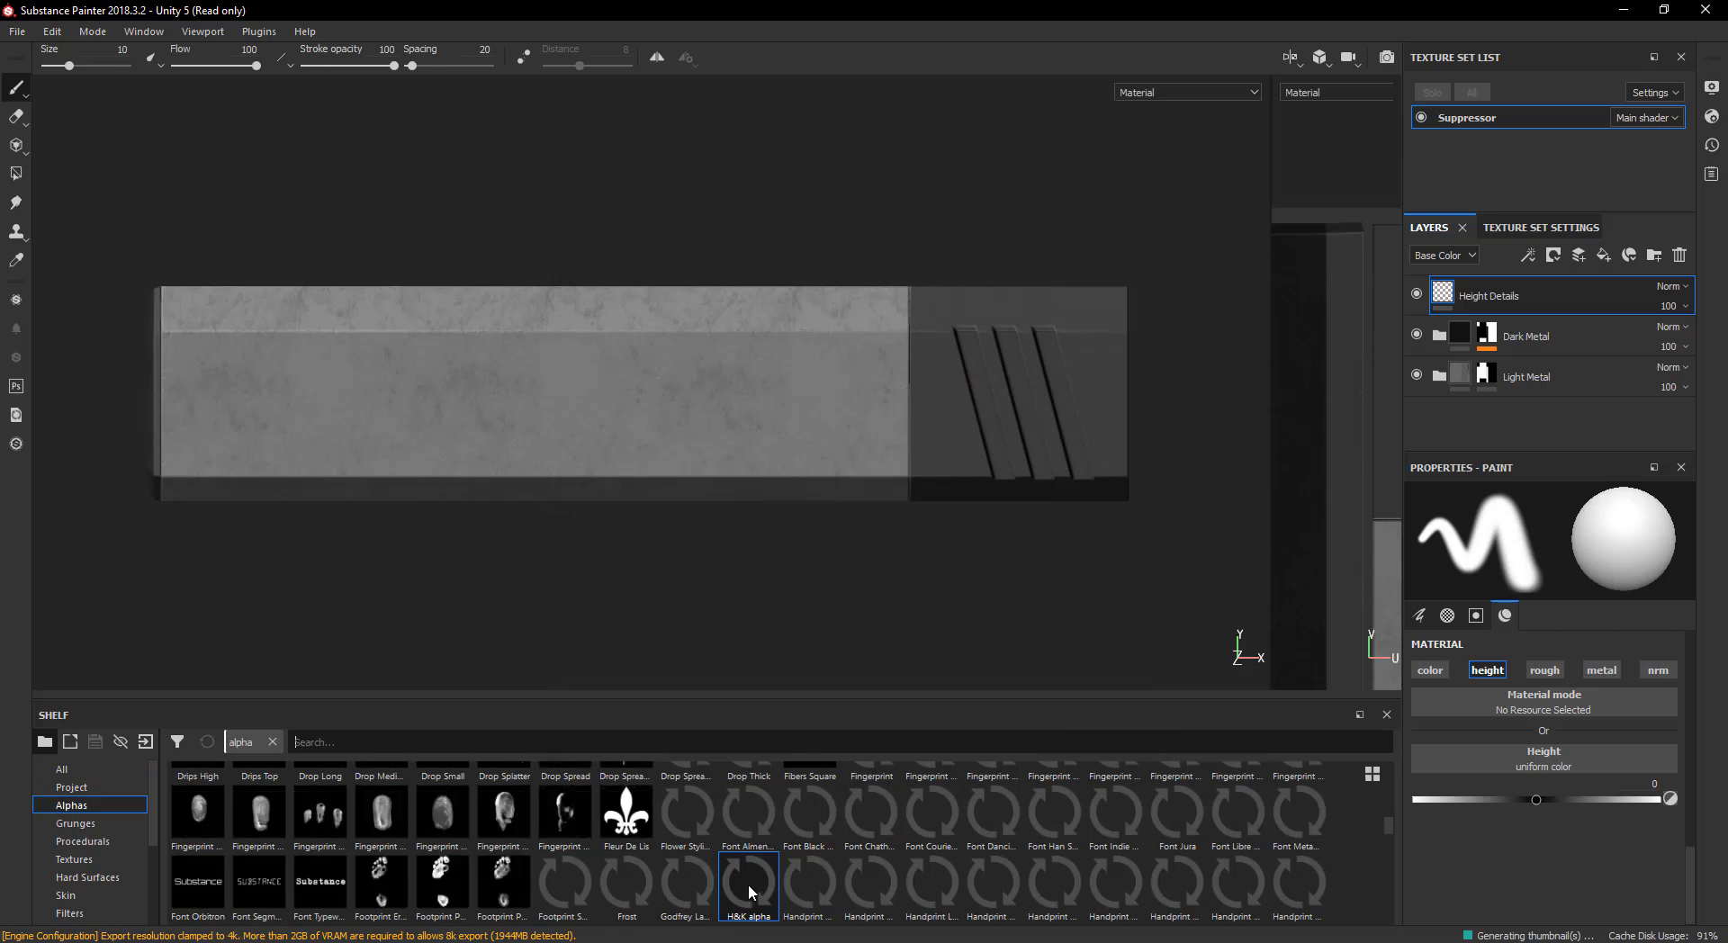
- Load the H&K alpha into the brush with size 29.4 and Height -0.0836, framing the light body beside the dark end
{"action": "left_click", "coordinate": [752, 887]}
{"action": "mouse_move", "coordinate": [758, 398]}
{"action": "right_mouse_down", "text": "ctrl"}
{"action": "mouse_move", "coordinate": [832, 398]}
{"action": "mouse_move", "coordinate": [796, 397]}
{"action": "right_mouse_up", "text": "ctrl"}
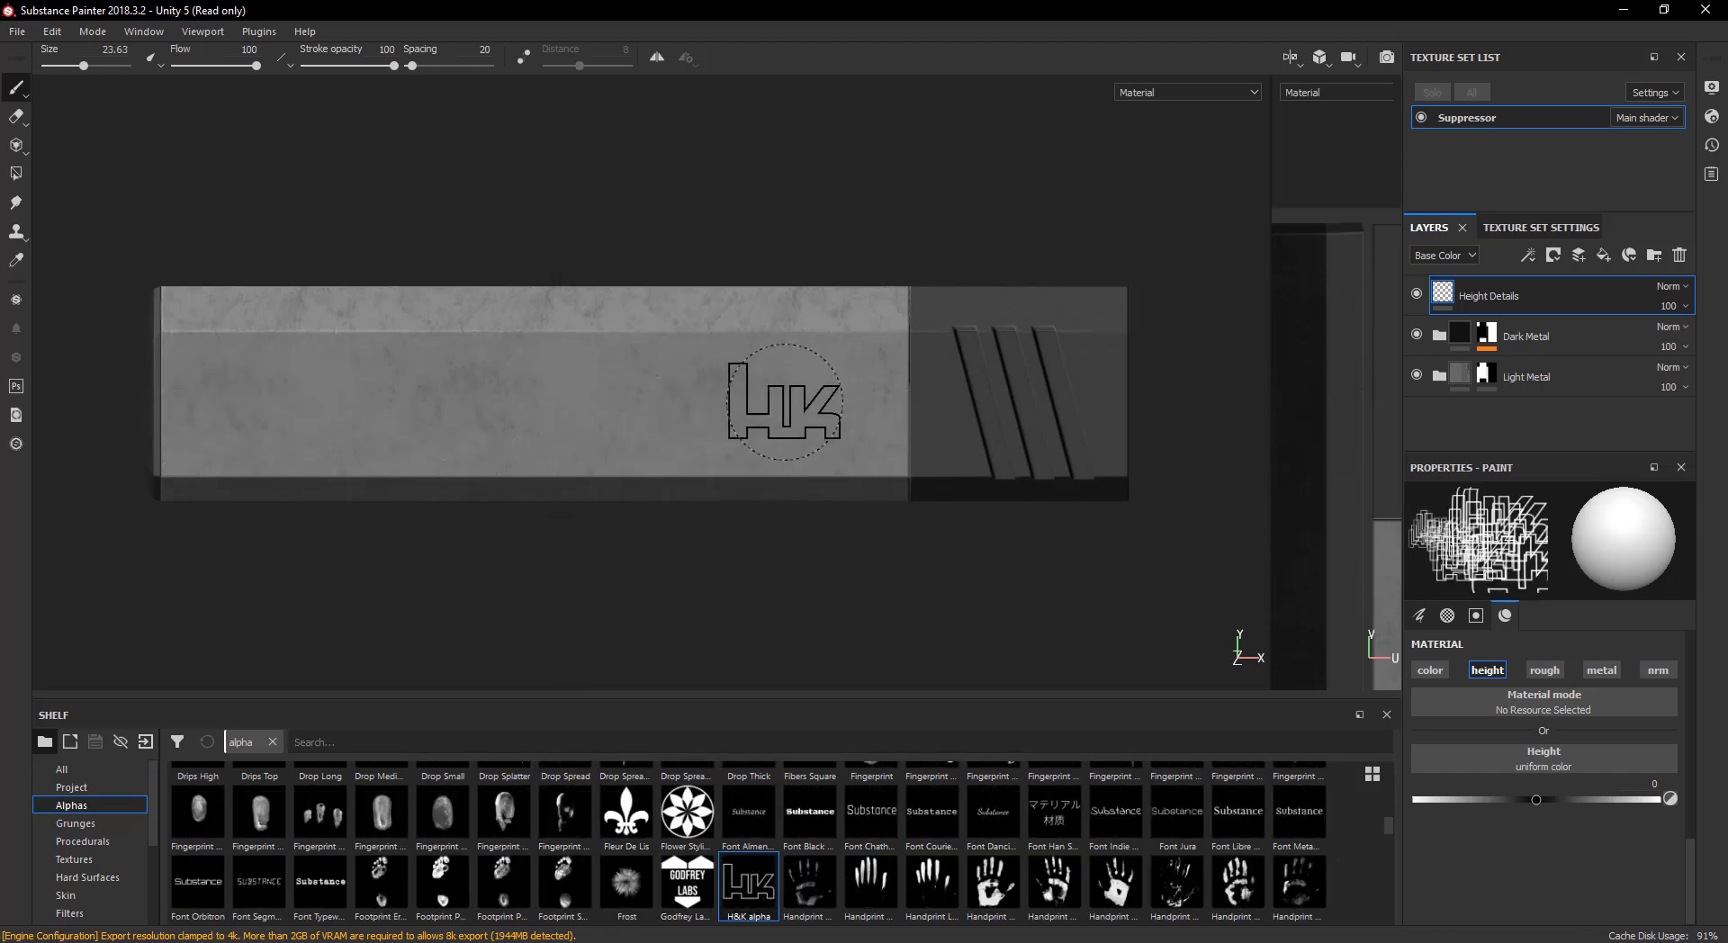
{"action": "middle_click_drag", "start_coordinate": [855, 441], "coordinate": [702, 431], "text": "alt"}
{"action": "scroll", "coordinate": [695, 430], "scroll_direction": "up", "scroll_amount": 2}
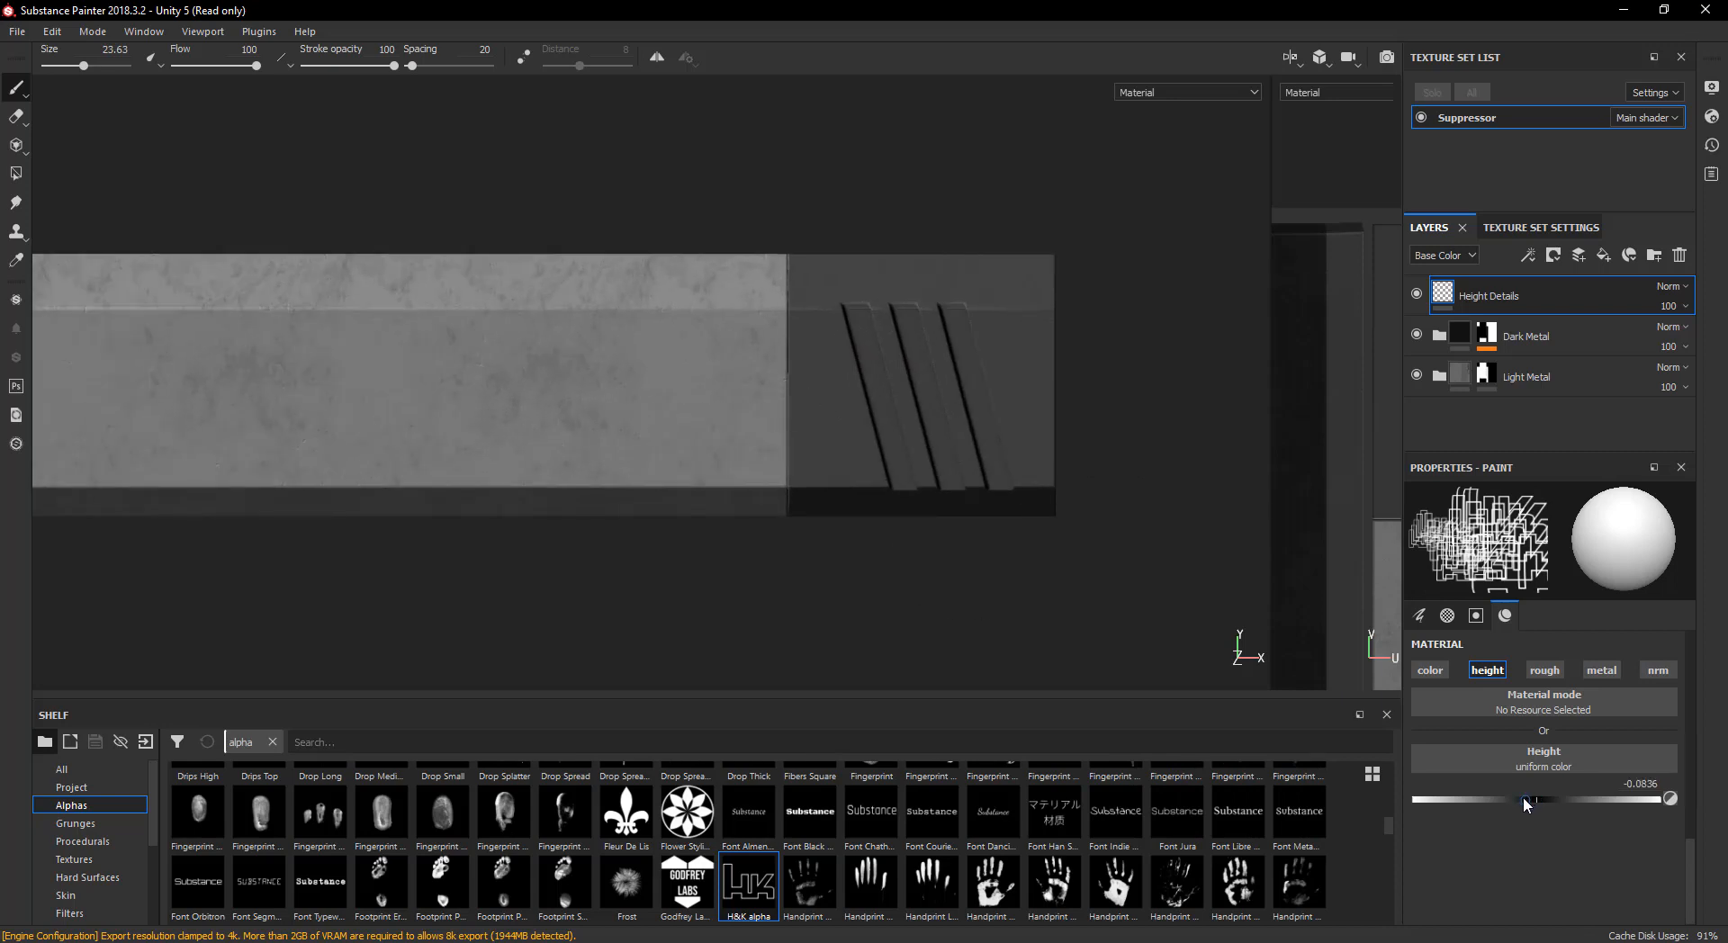
{"action": "right_click_drag", "start_coordinate": [664, 392], "coordinate": [680, 391], "text": "ctrl"}
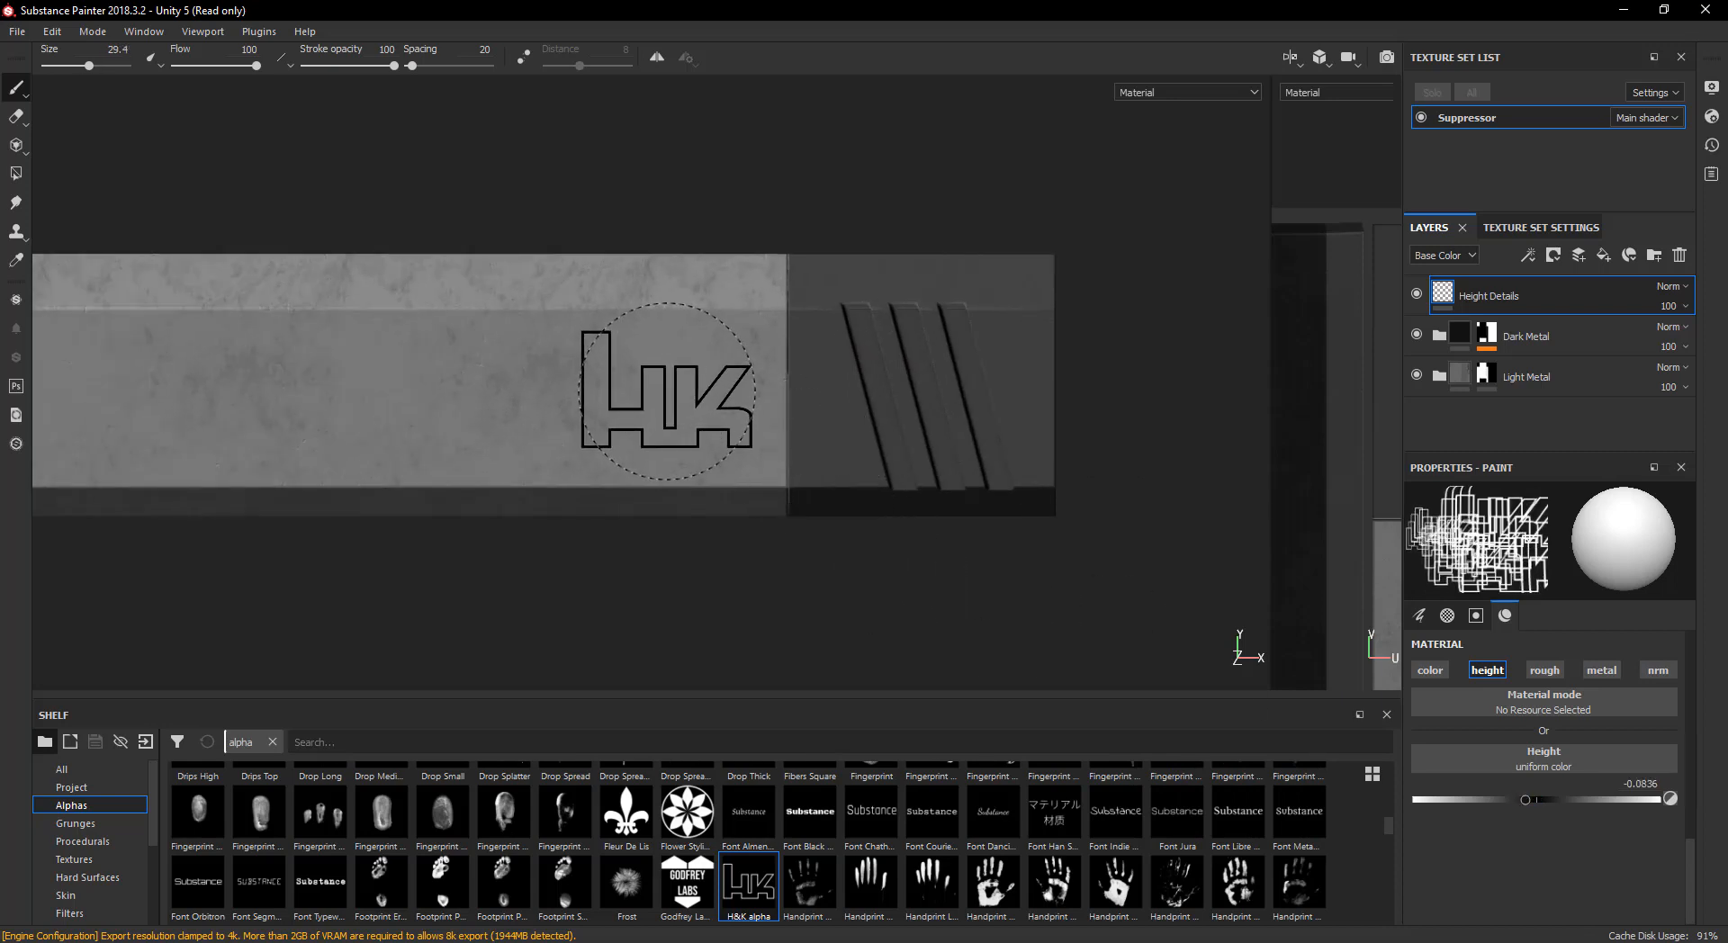
- Stamp the H&K logo into the light body's side beside the dark end and reduce the brush size to 14.77
{"action": "left_click", "coordinate": [657, 389]}
{"action": "mouse_move", "coordinate": [695, 578]}
{"action": "left_mouse_down", "text": "alt"}
{"action": "mouse_move", "coordinate": [544, 605]}
{"action": "mouse_move", "coordinate": [531, 547]}
{"action": "mouse_move", "coordinate": [598, 501]}
{"action": "mouse_move", "coordinate": [625, 586]}
{"action": "mouse_move", "coordinate": [679, 625]}
{"action": "mouse_move", "coordinate": [719, 569]}
{"action": "mouse_move", "coordinate": [644, 684]}
{"action": "mouse_move", "coordinate": [771, 540]}
{"action": "mouse_move", "coordinate": [1260, 500]}
{"action": "mouse_move", "coordinate": [707, 453]}
{"action": "mouse_move", "coordinate": [979, 454]}
{"action": "mouse_move", "coordinate": [901, 468]}
{"action": "left_mouse_up", "text": "alt"}
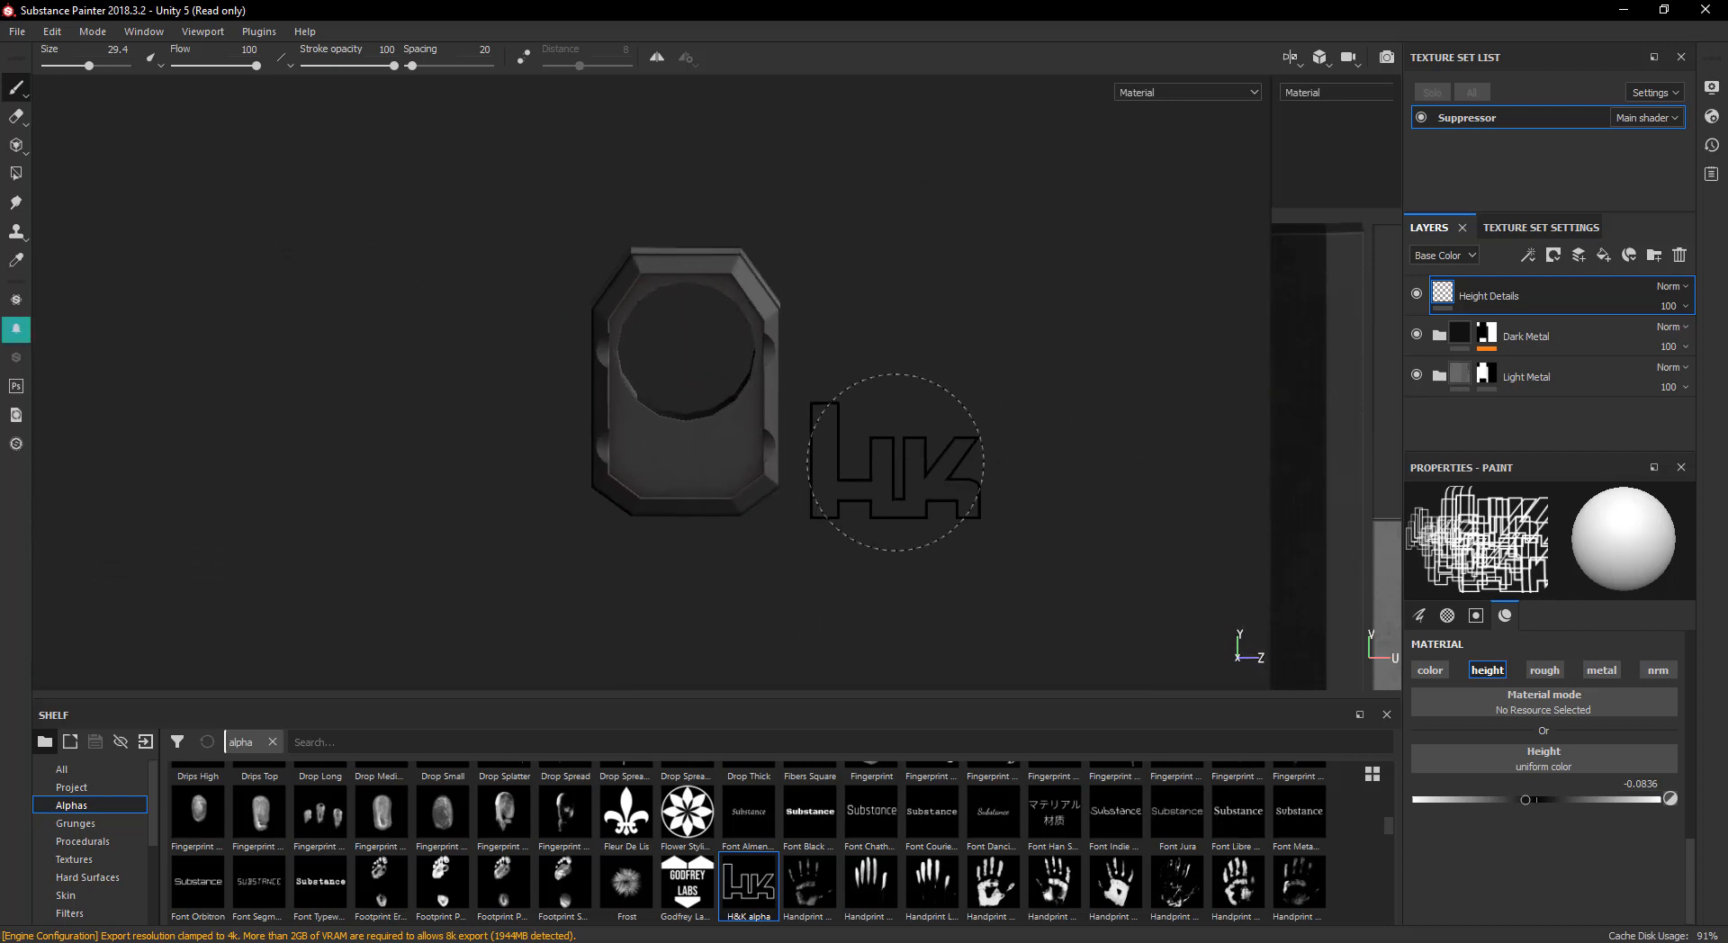
{"action": "right_click_drag", "start_coordinate": [662, 431], "coordinate": [594, 431], "text": "ctrl"}
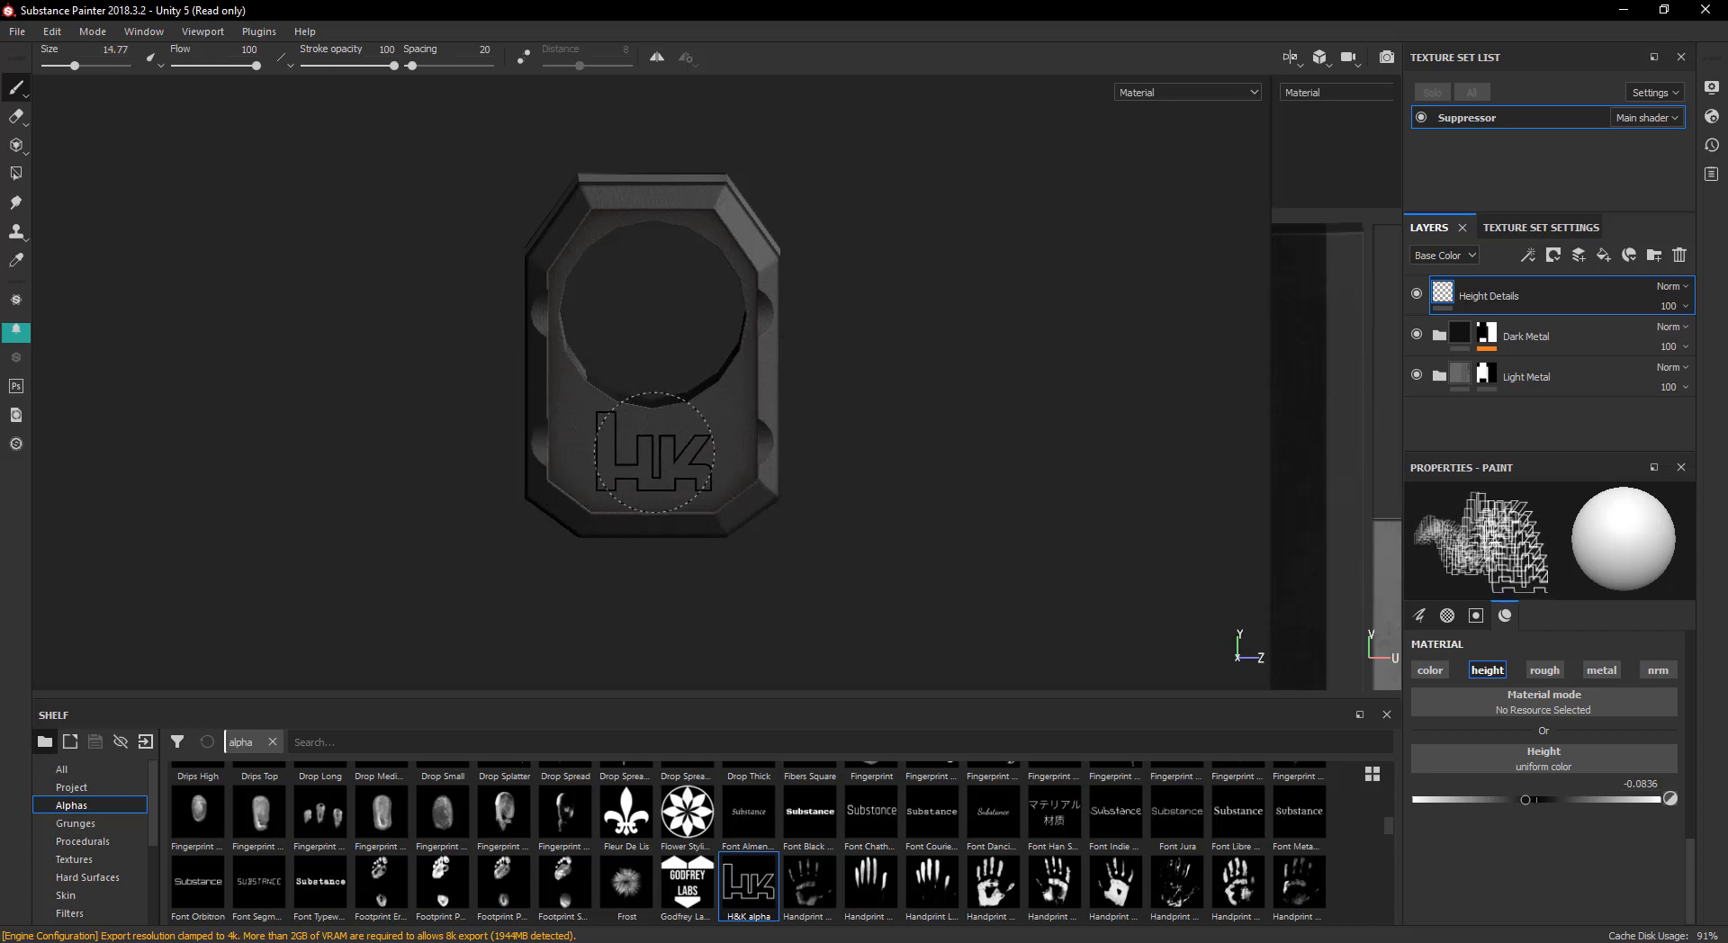
{"action": "left_click_drag", "start_coordinate": [927, 454], "coordinate": [1024, 377], "text": "alt"}
{"action": "middle_click_drag", "start_coordinate": [1024, 376], "coordinate": [744, 416], "text": "alt"}
{"action": "left_click_drag", "start_coordinate": [855, 407], "coordinate": [790, 398], "text": "alt"}
{"action": "middle_click_drag", "start_coordinate": [790, 397], "coordinate": [703, 430], "text": "alt"}
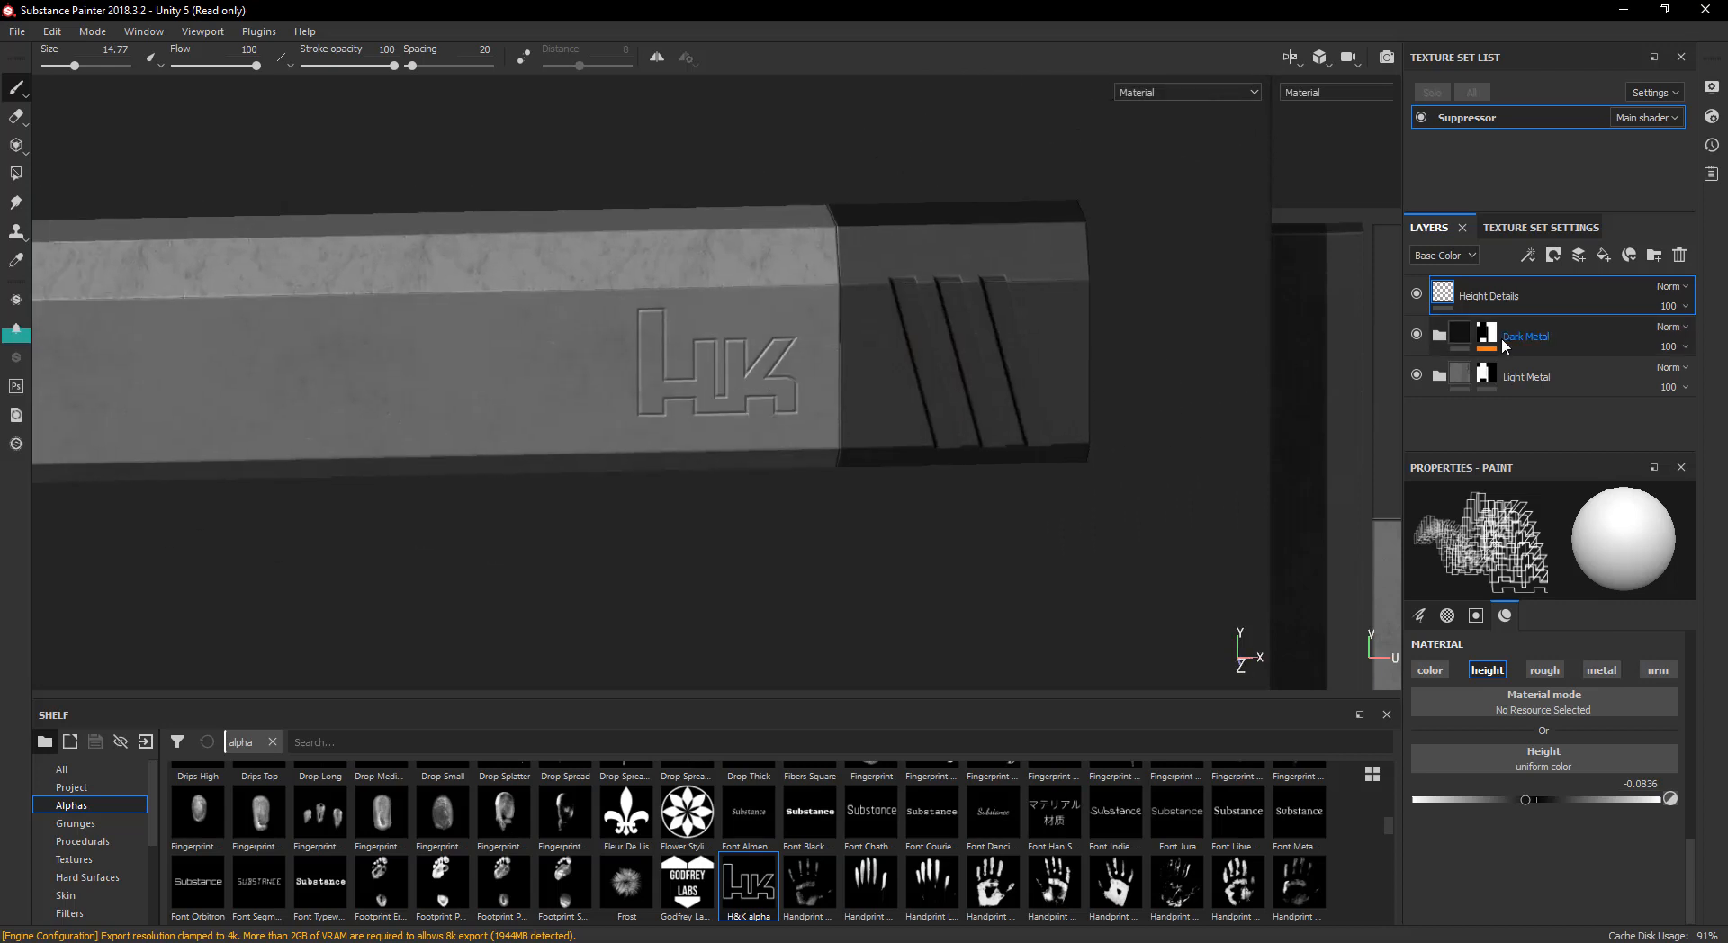
- Set the Dirt Level of the Dirt generator in the Light Metal folder to 0.54
{"action": "left_click", "coordinate": [1439, 377]}
{"action": "scroll", "coordinate": [1458, 342], "scroll_direction": "down", "scroll_amount": 3}
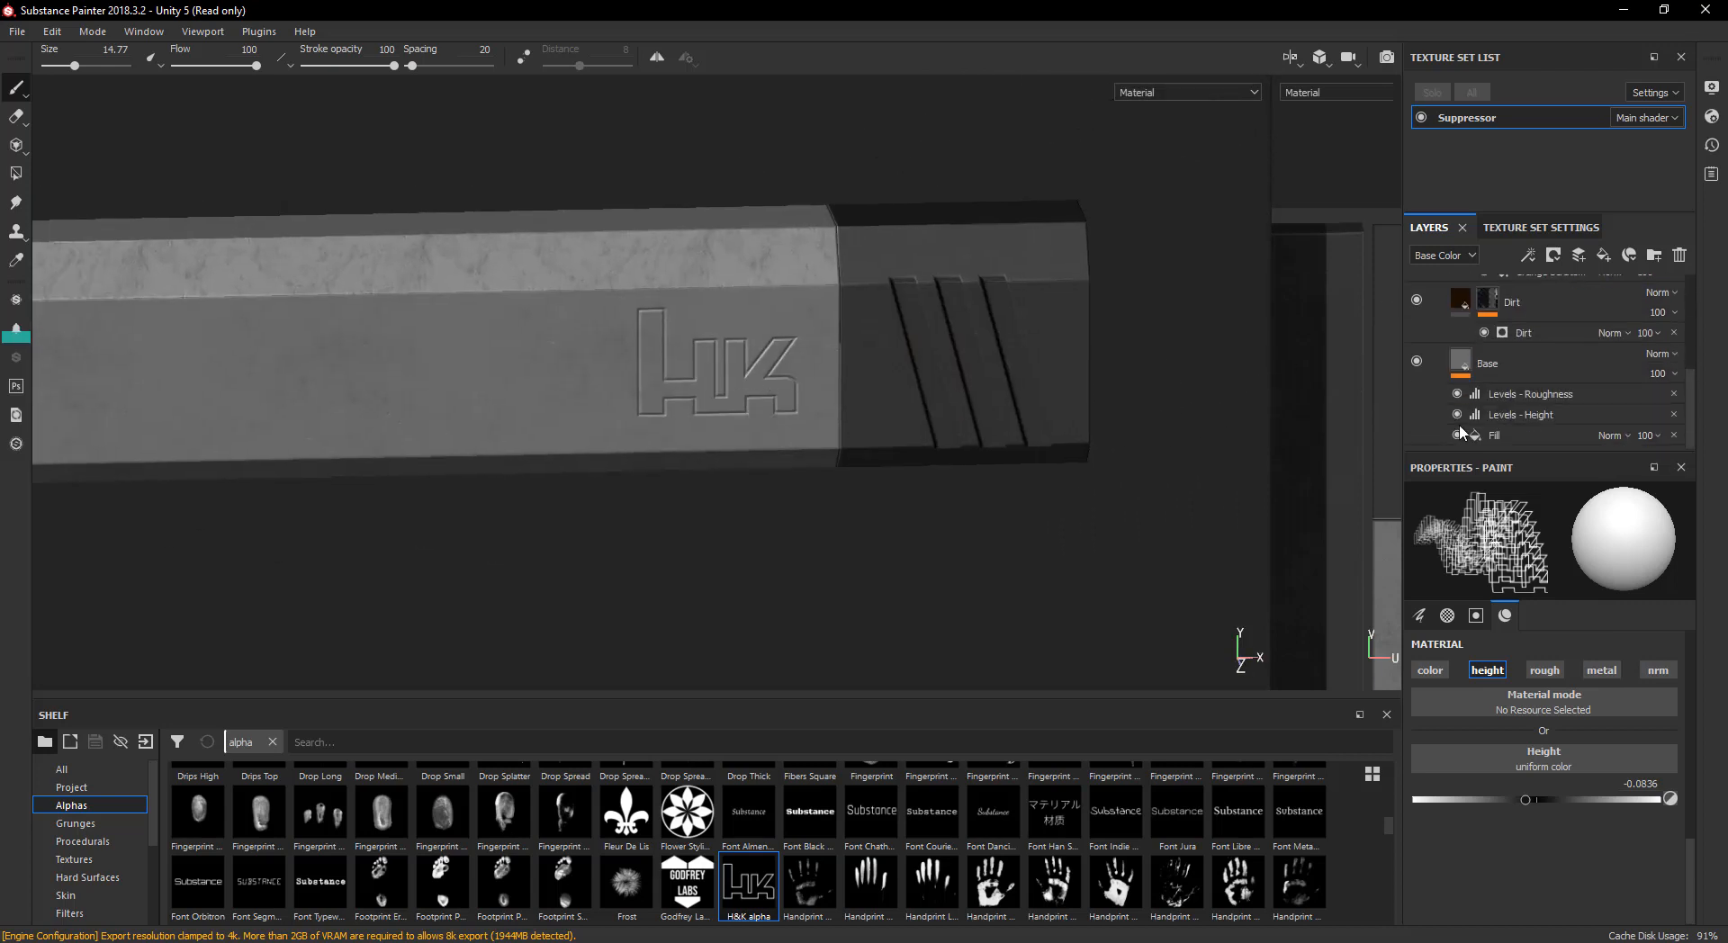
{"action": "left_click", "coordinate": [1461, 306]}
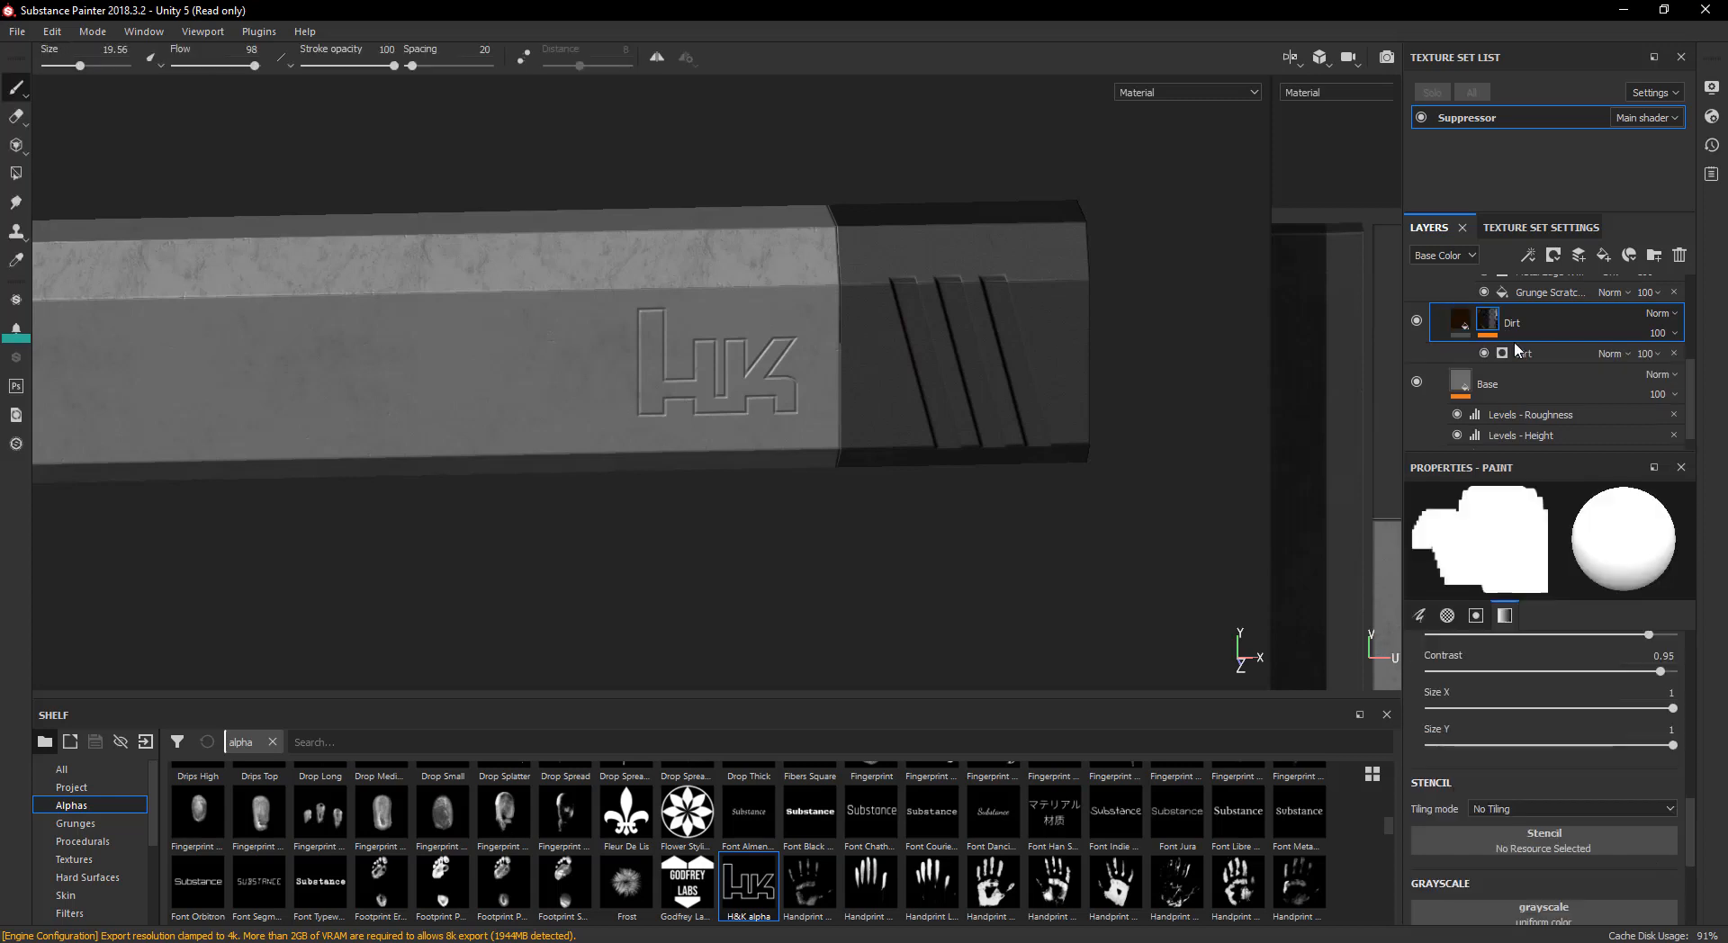
{"action": "left_click", "coordinate": [1522, 355]}
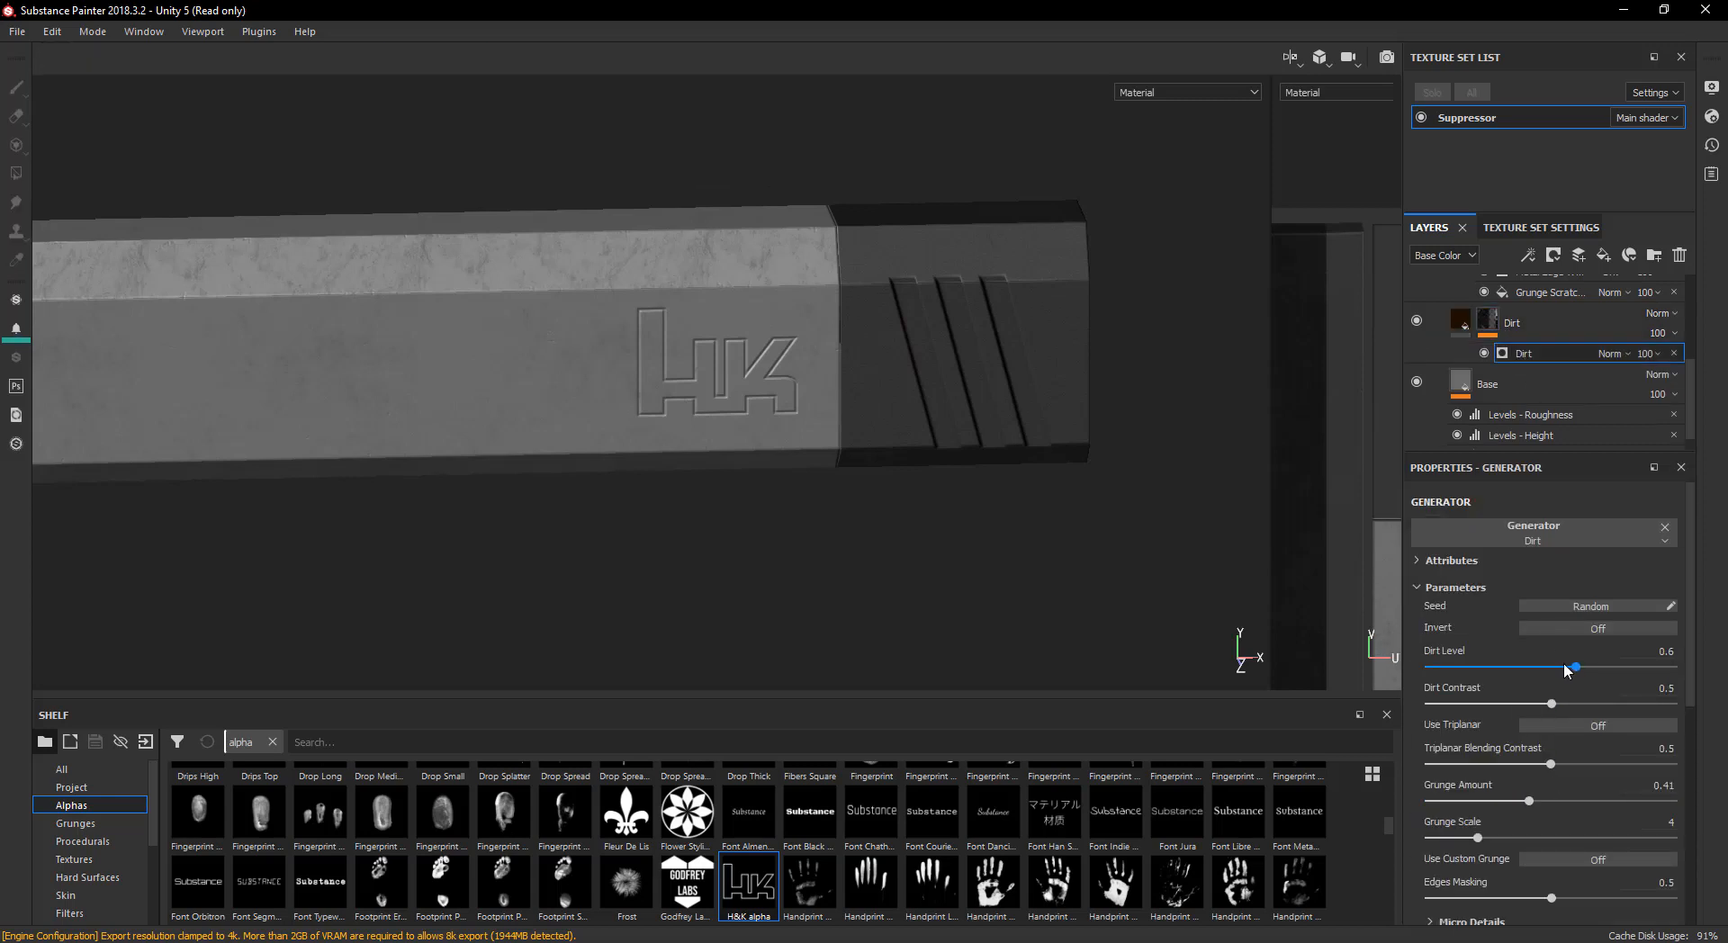
{"action": "left_click_drag", "start_coordinate": [1564, 671], "coordinate": [1561, 671]}
{"action": "left_click_drag", "start_coordinate": [796, 487], "coordinate": [586, 484], "text": "alt"}
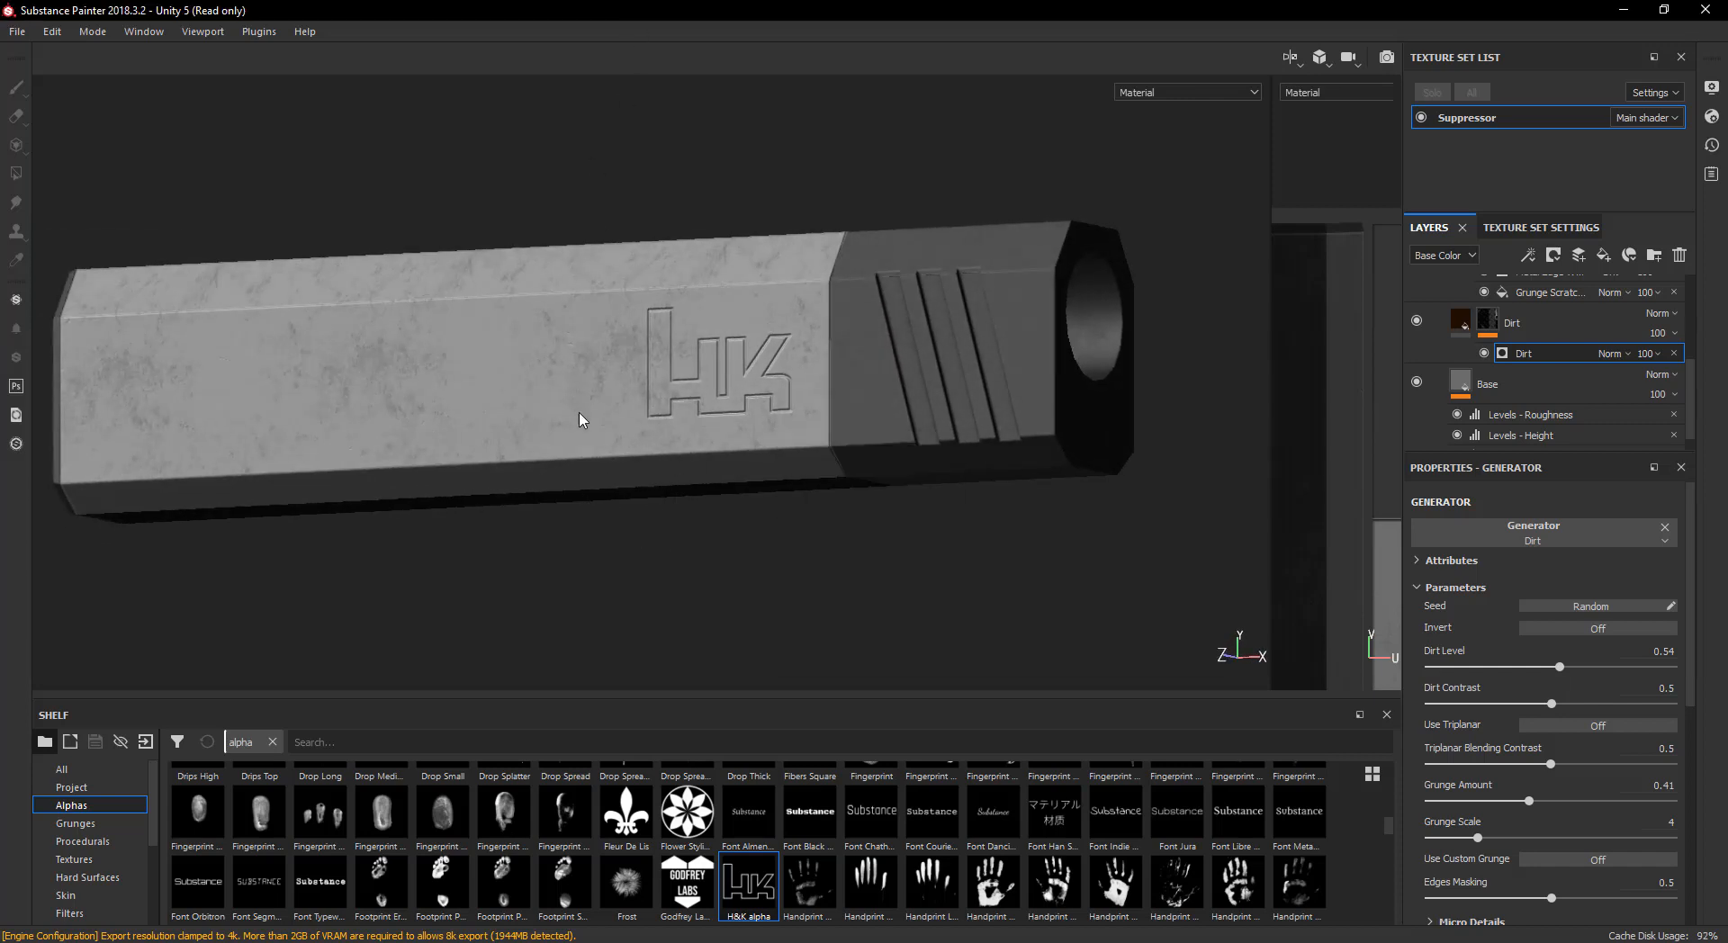
- Reselect the Height Details layer and match the brush to the existing H&K logo at size 30.05
{"action": "left_click_drag", "start_coordinate": [578, 417], "coordinate": [470, 402], "text": "alt"}
{"action": "left_click_drag", "start_coordinate": [756, 404], "coordinate": [980, 455], "text": "alt"}
{"action": "scroll", "coordinate": [654, 444], "scroll_direction": "down", "scroll_amount": 2}
{"action": "left_click_drag", "start_coordinate": [655, 444], "coordinate": [585, 540], "text": "alt"}
{"action": "scroll", "coordinate": [1556, 331], "scroll_direction": "up", "scroll_amount": 5}
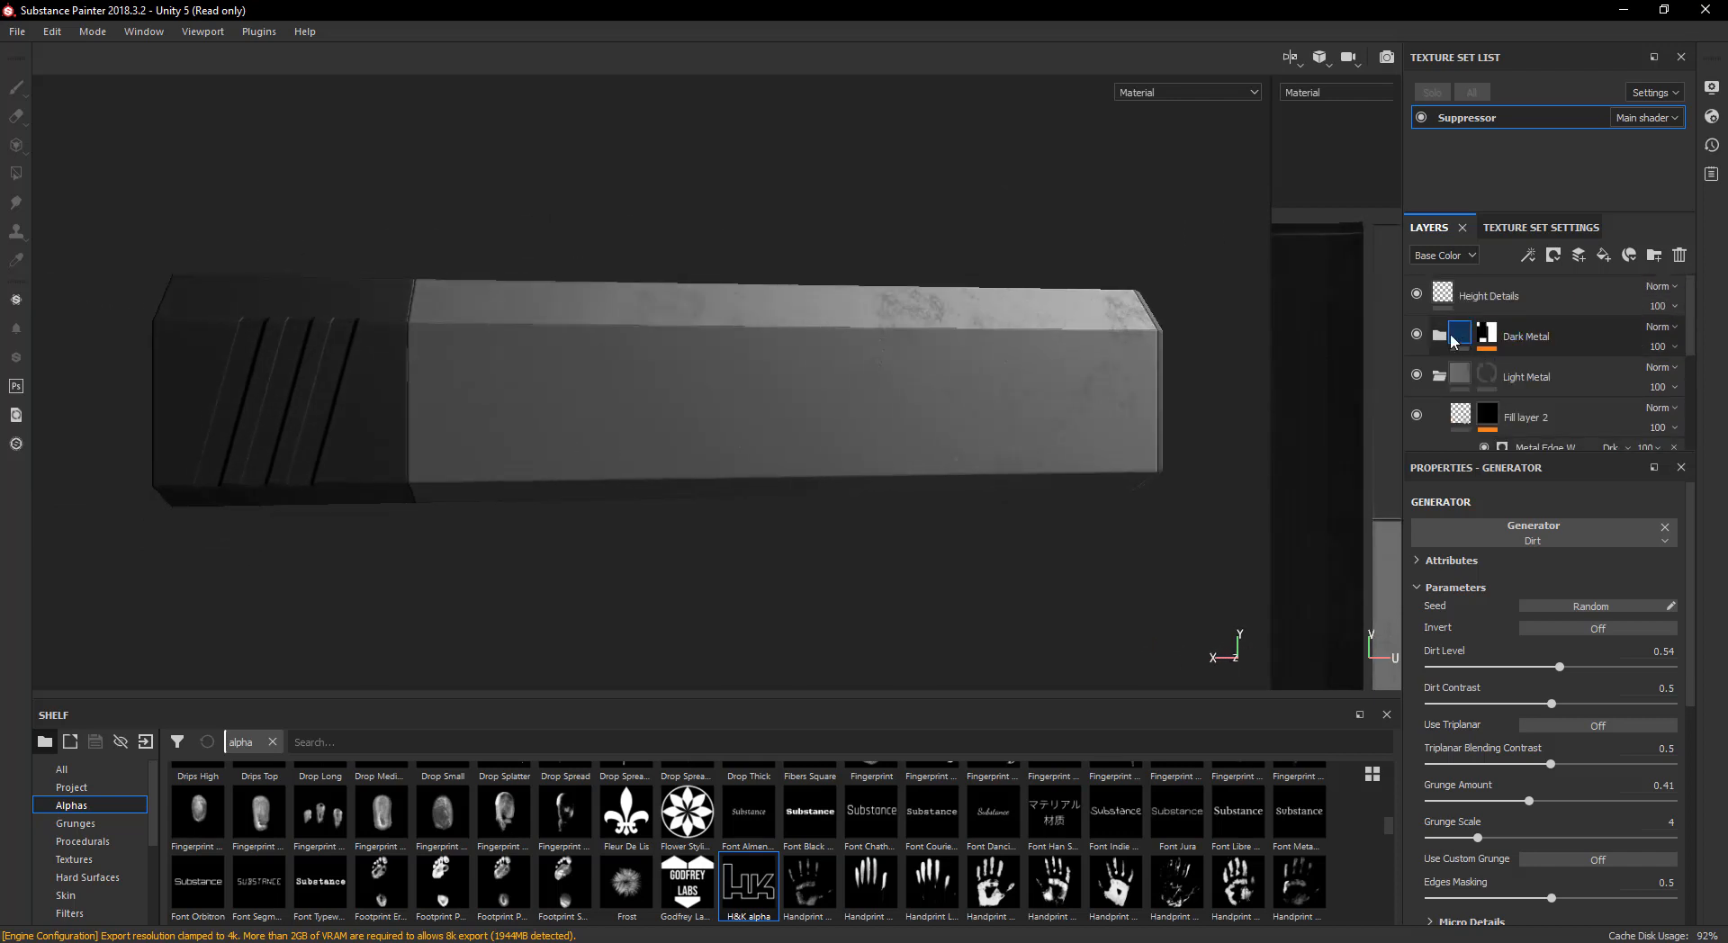
{"action": "left_click", "coordinate": [1521, 296]}
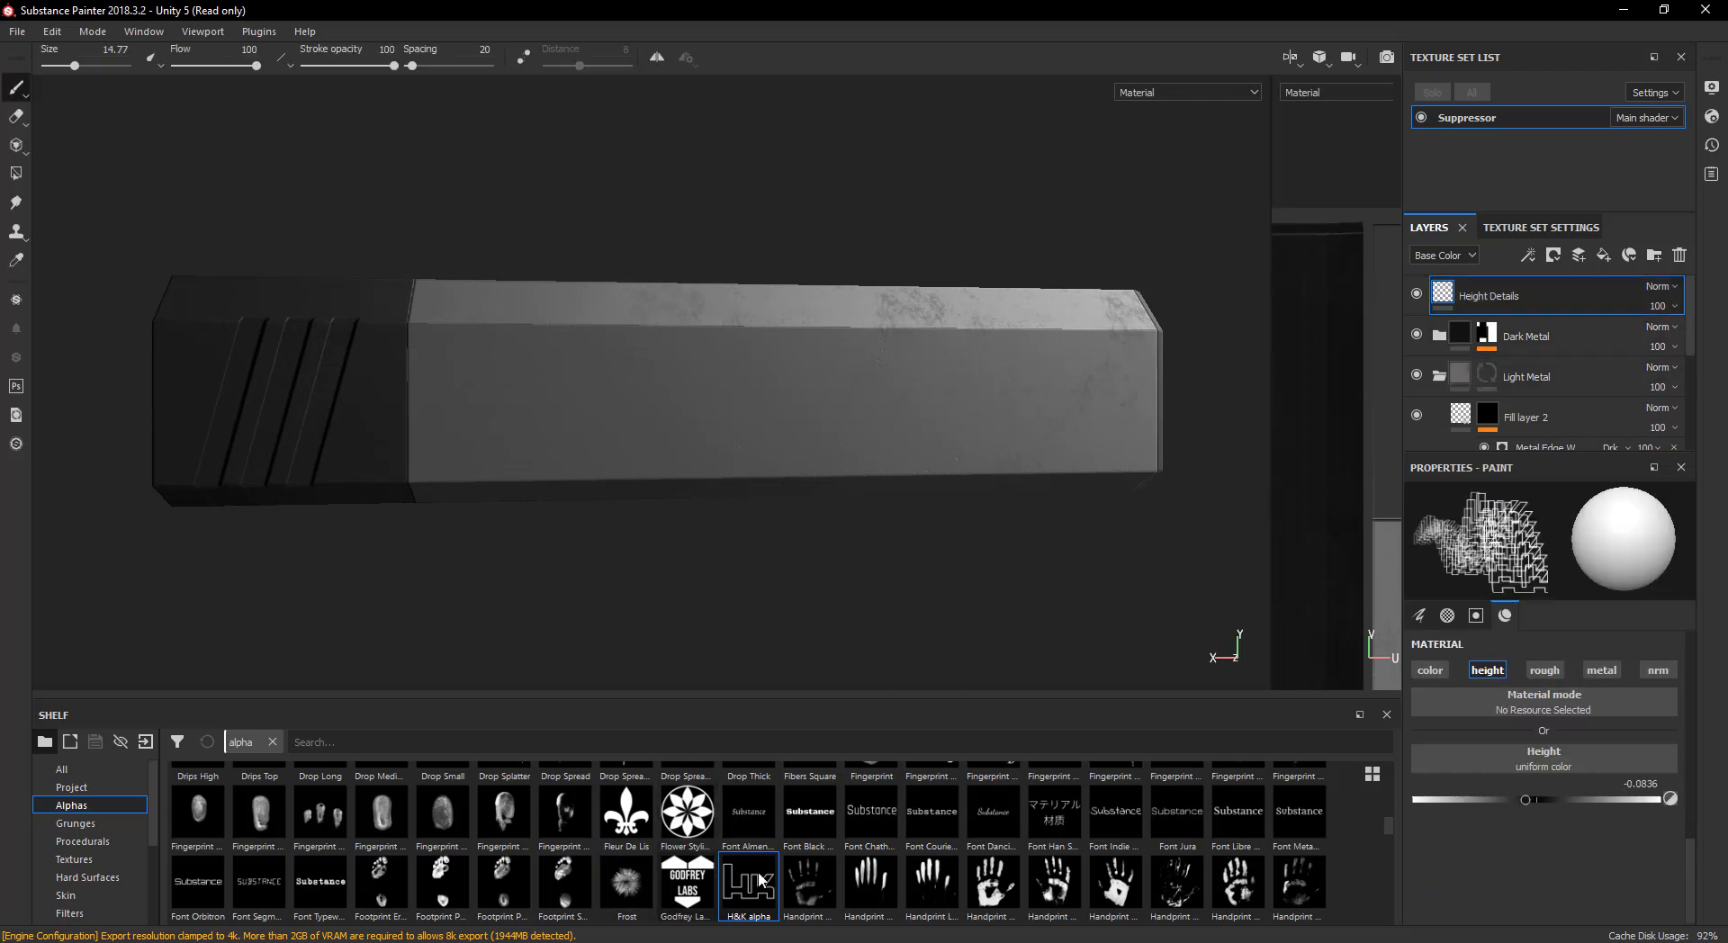
{"action": "mouse_move", "coordinate": [528, 417]}
{"action": "left_mouse_down", "text": "alt"}
{"action": "mouse_move", "coordinate": [500, 430]}
{"action": "mouse_move", "coordinate": [551, 407]}
{"action": "left_mouse_up", "text": "alt"}
{"action": "right_click_drag", "start_coordinate": [518, 404], "coordinate": [529, 404], "text": "ctrl"}
{"action": "mouse_move", "coordinate": [529, 404]}
{"action": "left_mouse_down", "text": "alt"}
{"action": "mouse_move", "coordinate": [1300, 416]}
{"action": "mouse_move", "coordinate": [1207, 414]}
{"action": "left_mouse_up", "text": "alt"}
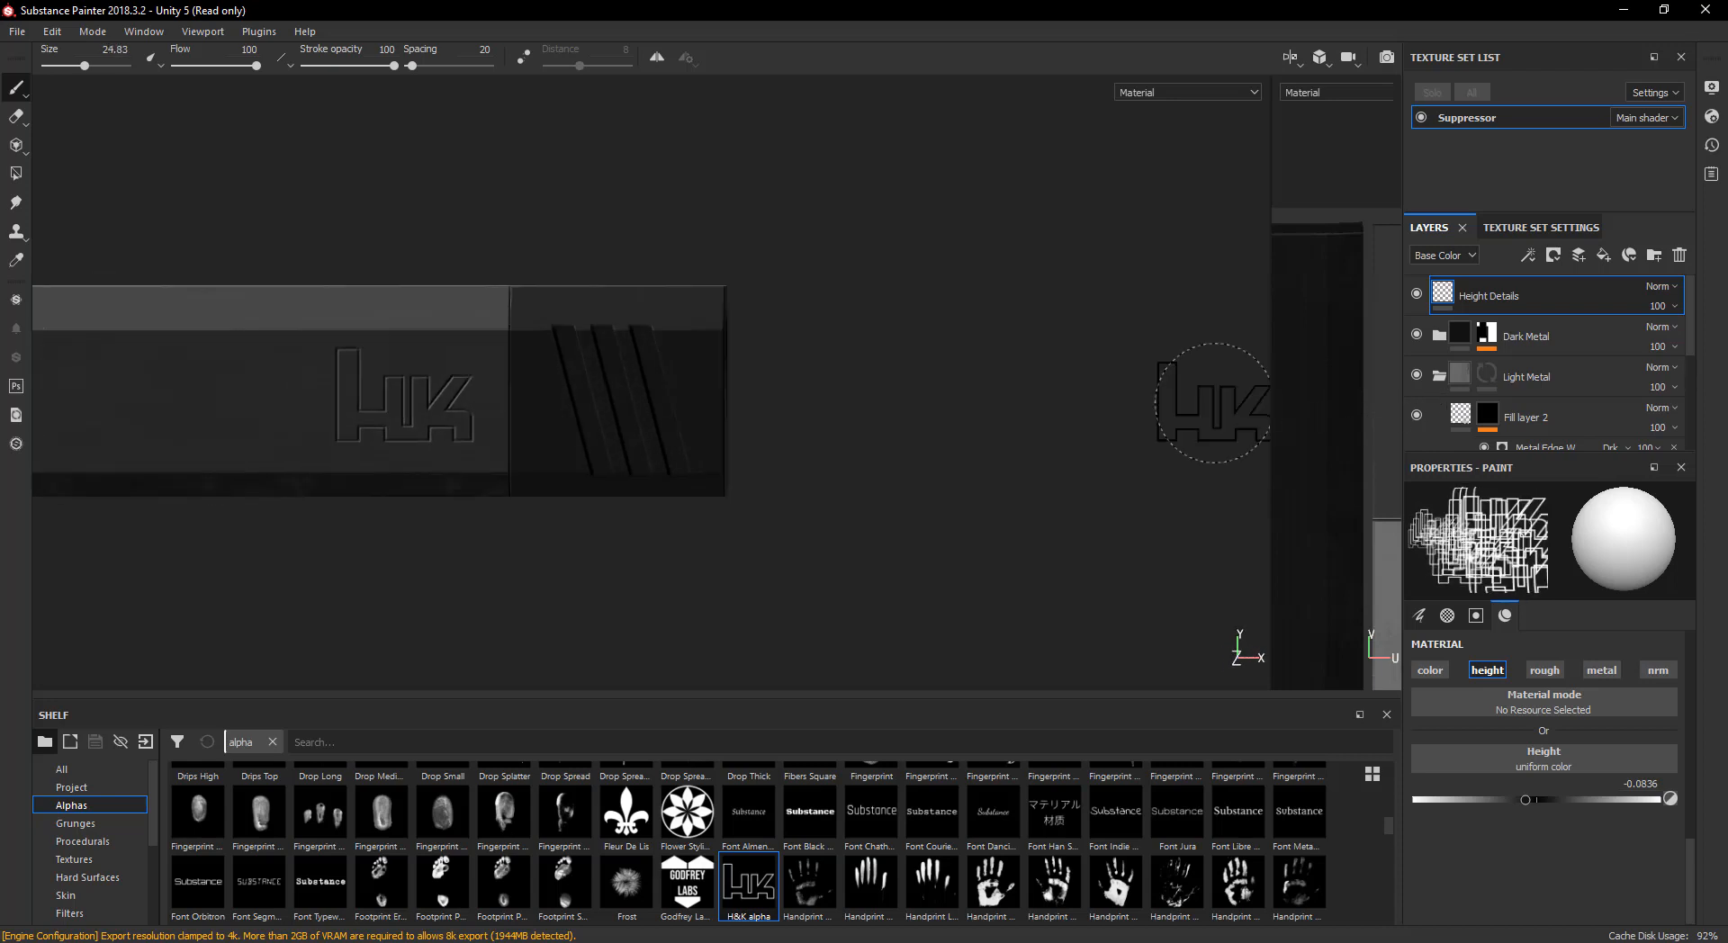
{"action": "mouse_move", "coordinate": [407, 401]}
{"action": "right_mouse_down", "text": "ctrl"}
{"action": "mouse_move", "coordinate": [424, 401]}
{"action": "mouse_move", "coordinate": [404, 394]}
{"action": "right_mouse_up", "text": "ctrl"}
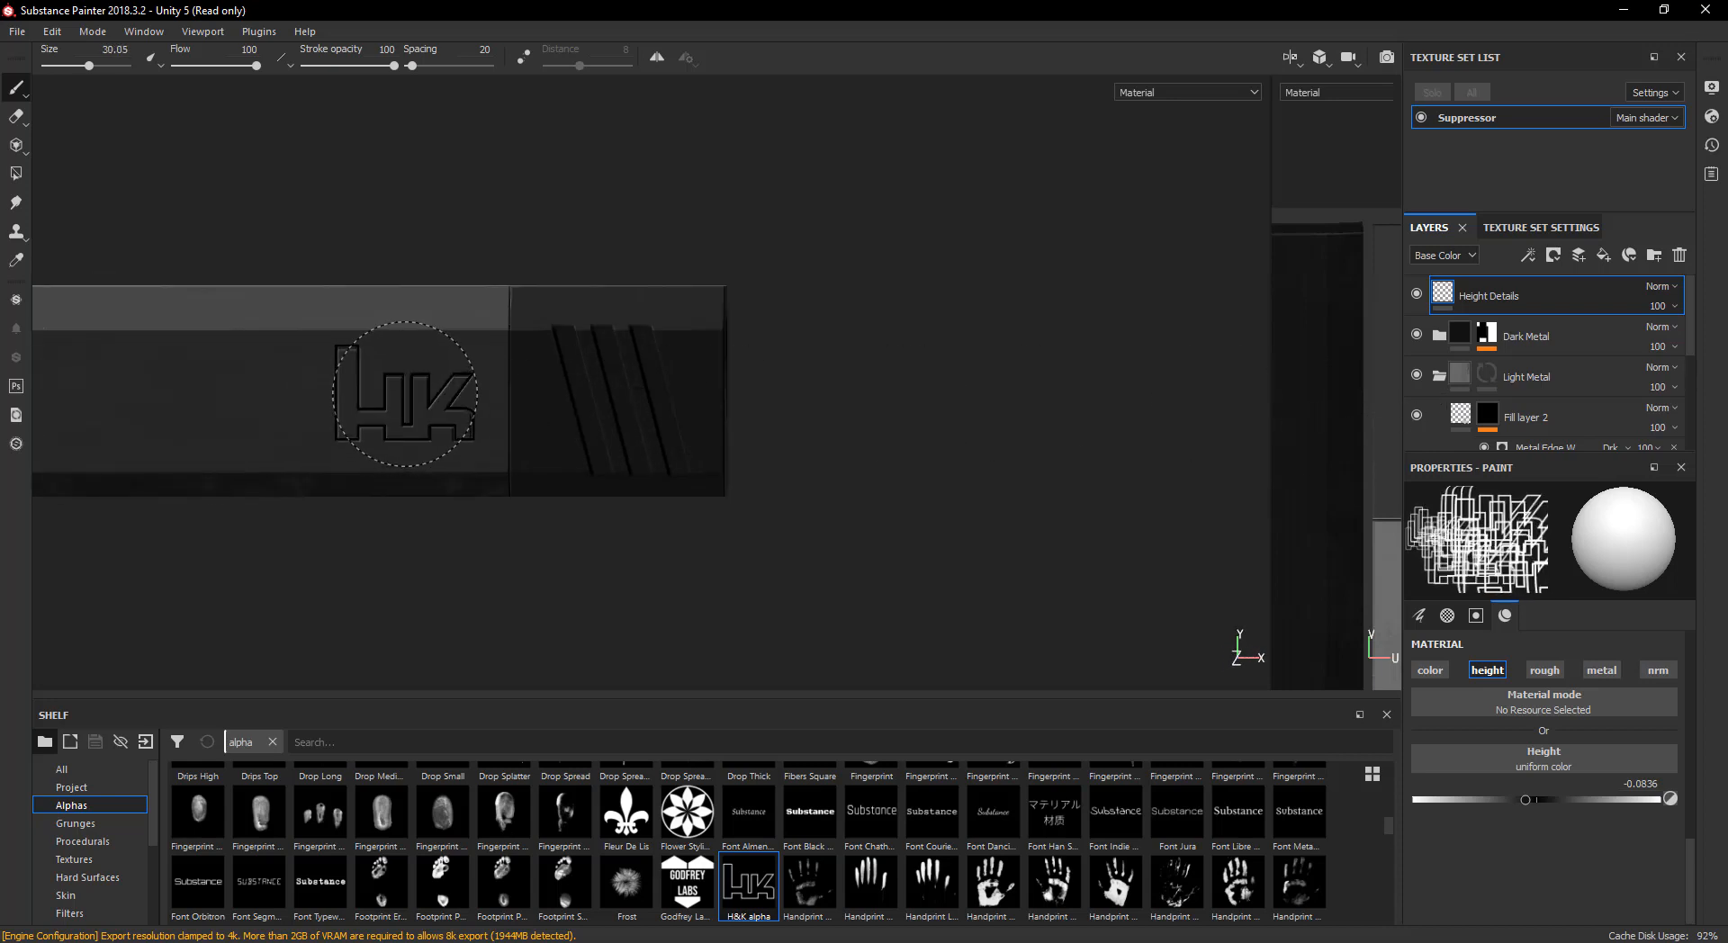
- Stamp the H&K logo into the opposite side of the light body, beside the dark end
{"action": "left_click_drag", "start_coordinate": [404, 398], "coordinate": [334, 395], "text": "alt"}
{"action": "middle_click_drag", "start_coordinate": [359, 390], "coordinate": [502, 382], "text": "alt"}
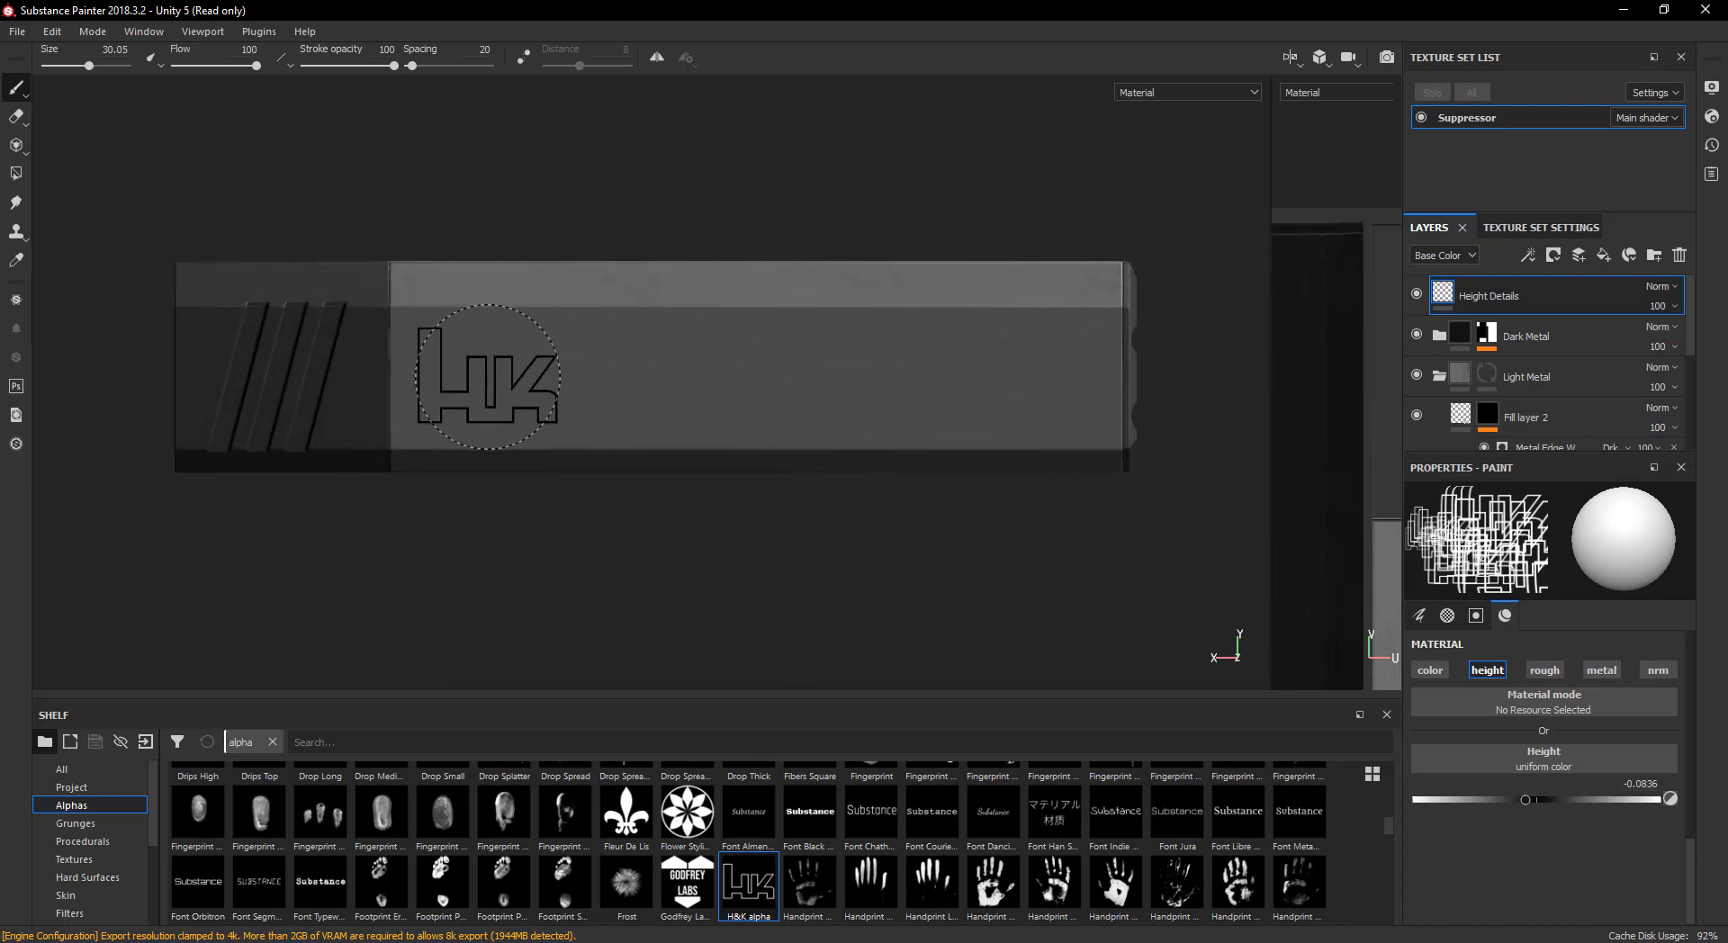
{"action": "left_click", "coordinate": [487, 378]}
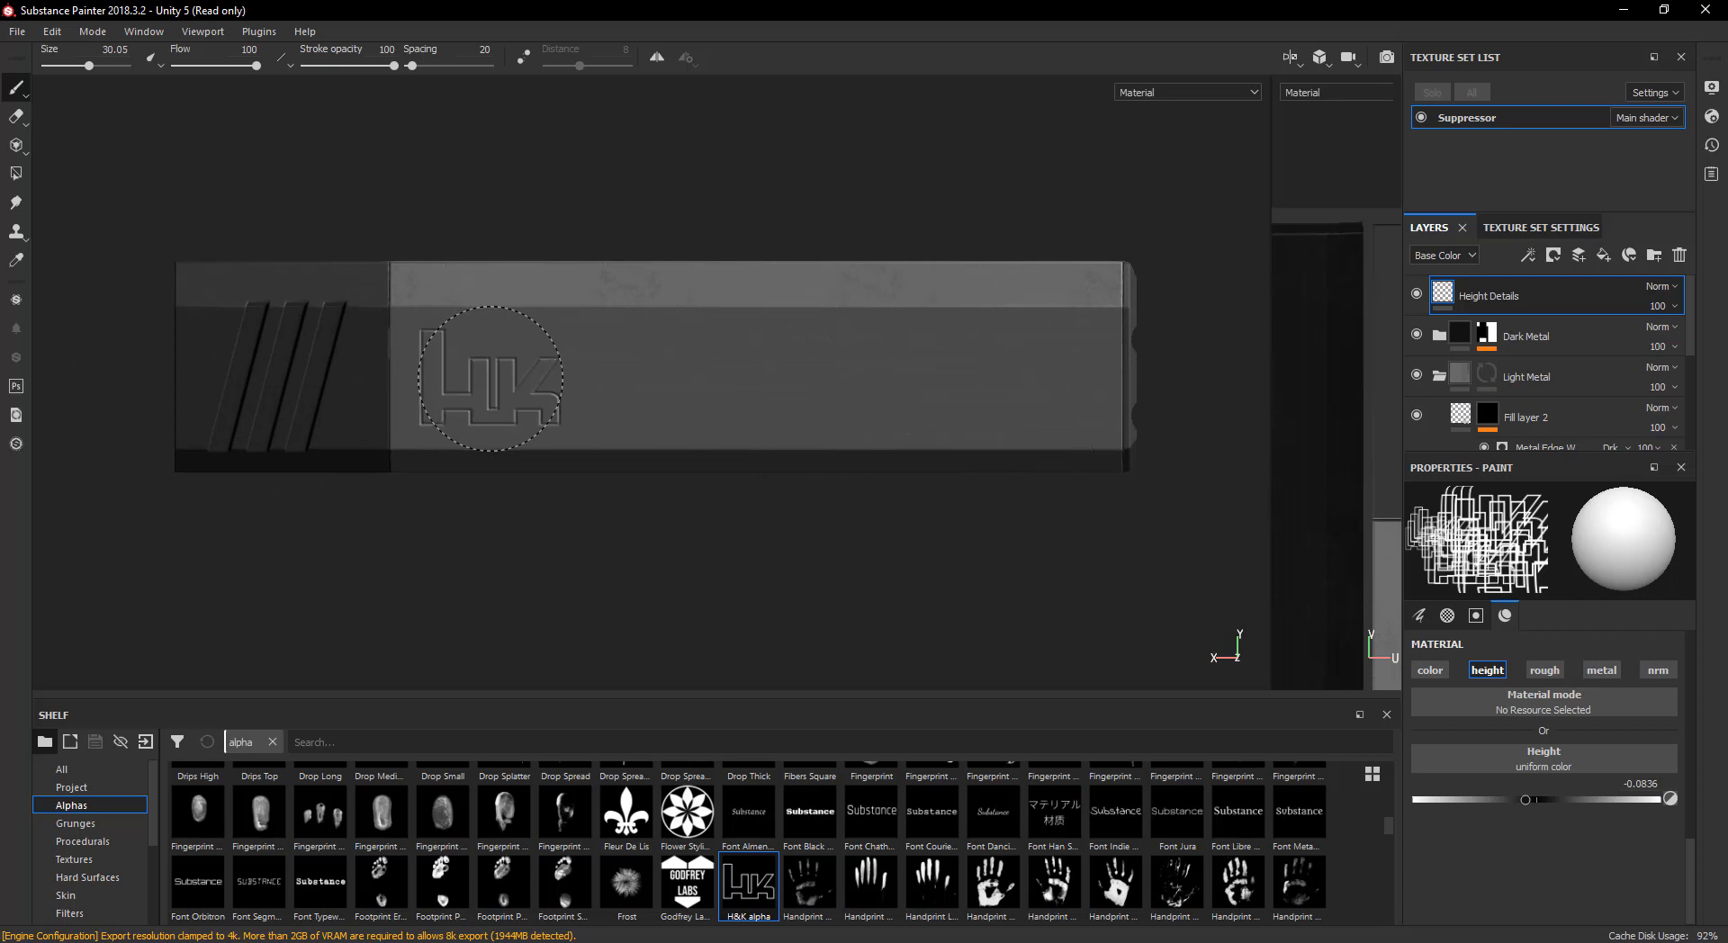
- Examine the engraved H&K logo and grooves on the suppressor from several angles under rotated environment lighting
{"action": "left_click_drag", "start_coordinate": [491, 382], "coordinate": [1206, 515], "text": "alt"}
{"action": "left_click_drag", "start_coordinate": [551, 461], "coordinate": [764, 444], "text": "alt"}
{"action": "middle_click_drag", "start_coordinate": [184, 453], "coordinate": [562, 458], "text": "alt"}
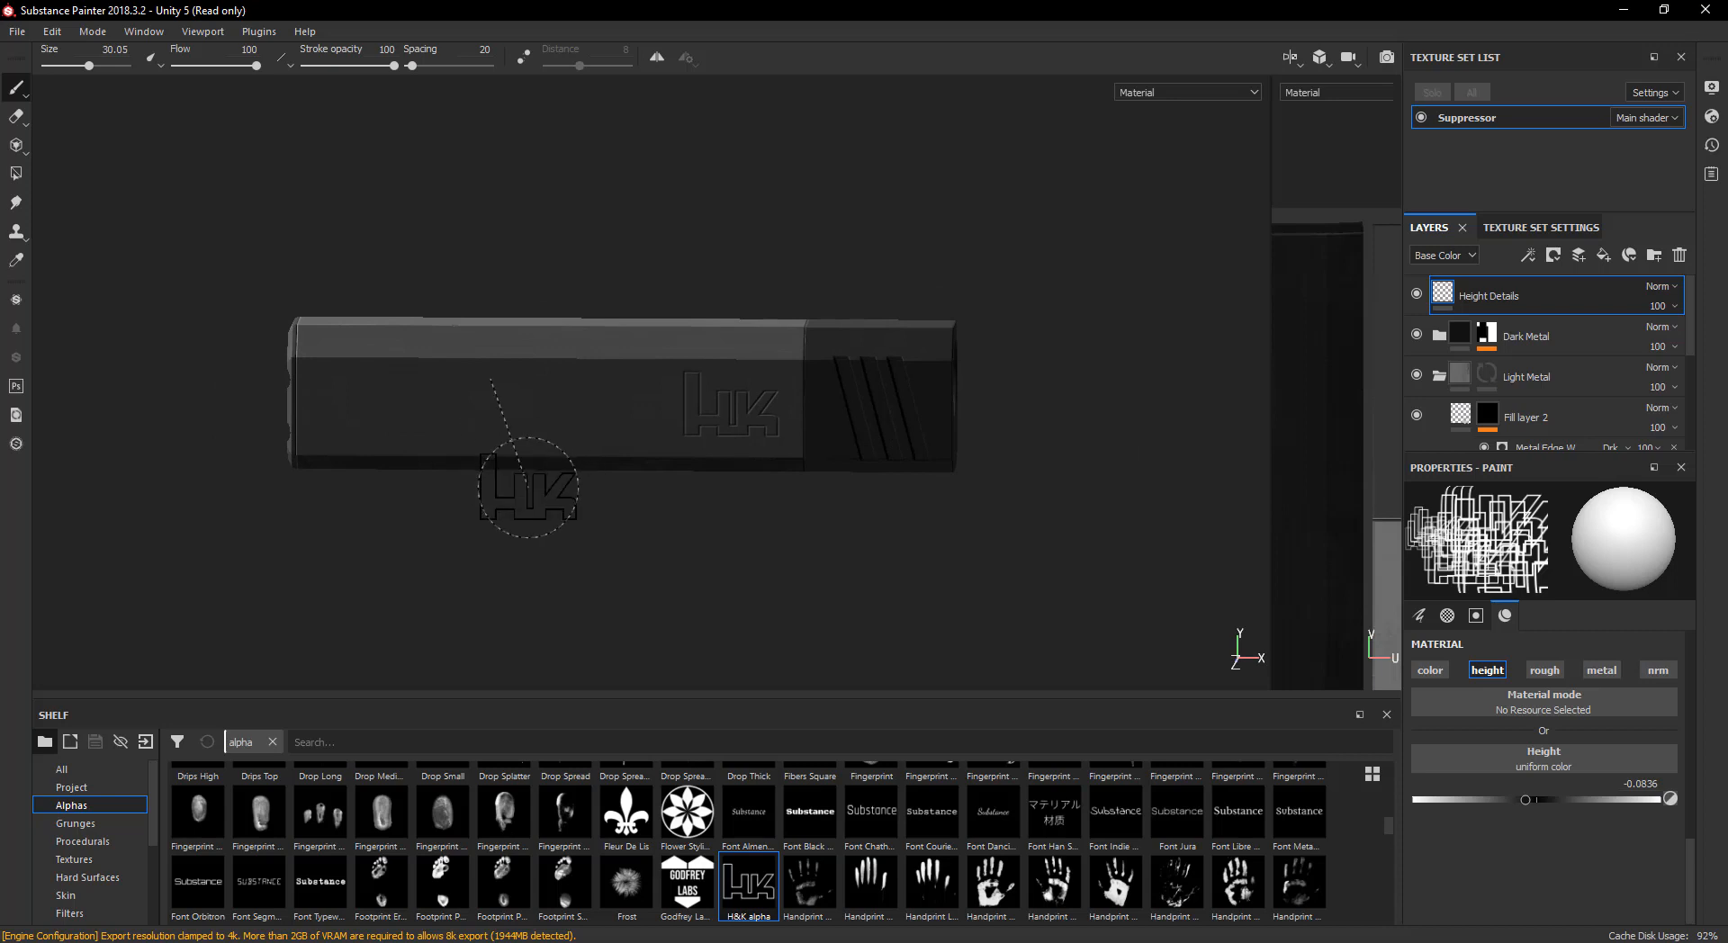
{"action": "right_click_drag", "start_coordinate": [529, 482], "coordinate": [586, 470], "text": "shift"}
{"action": "left_click_drag", "start_coordinate": [489, 483], "coordinate": [688, 523], "text": "alt"}
{"action": "middle_click_drag", "start_coordinate": [687, 523], "coordinate": [759, 450], "text": "alt"}
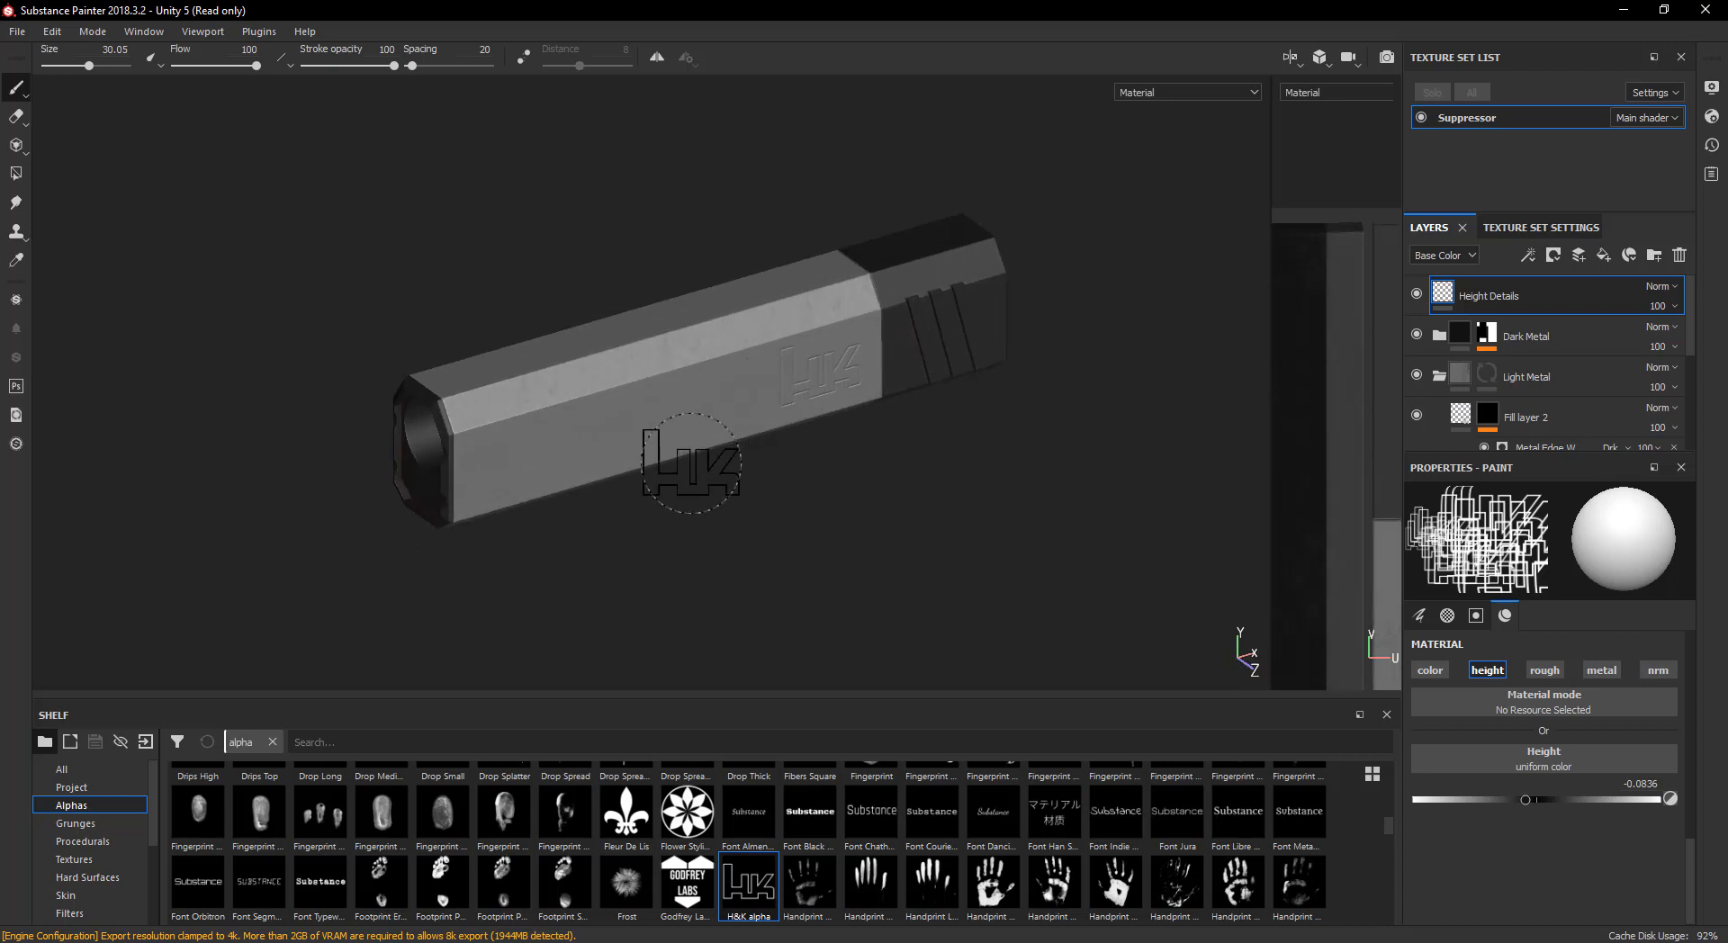
{"action": "right_click_drag", "start_coordinate": [696, 472], "coordinate": [637, 467], "text": "shift"}
{"action": "middle_click_drag", "start_coordinate": [640, 486], "coordinate": [821, 435], "text": "alt"}
{"action": "scroll", "coordinate": [816, 443], "scroll_direction": "up", "scroll_amount": 3}
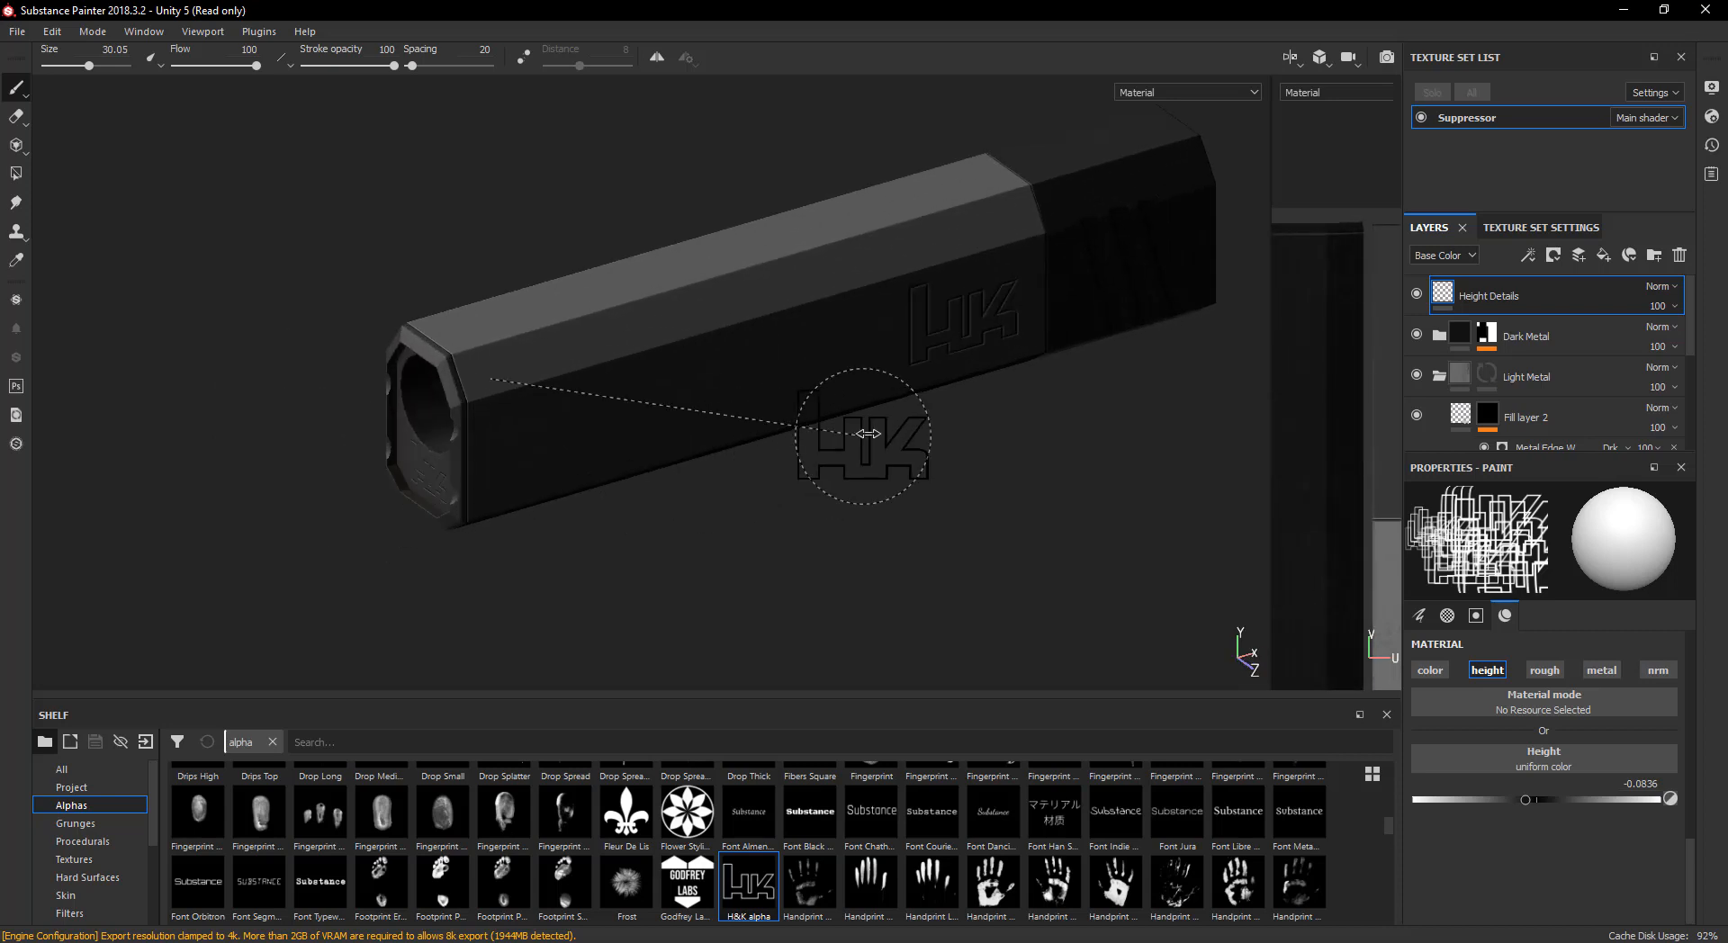
{"action": "right_click_drag", "start_coordinate": [900, 477], "coordinate": [898, 416], "text": "shift"}
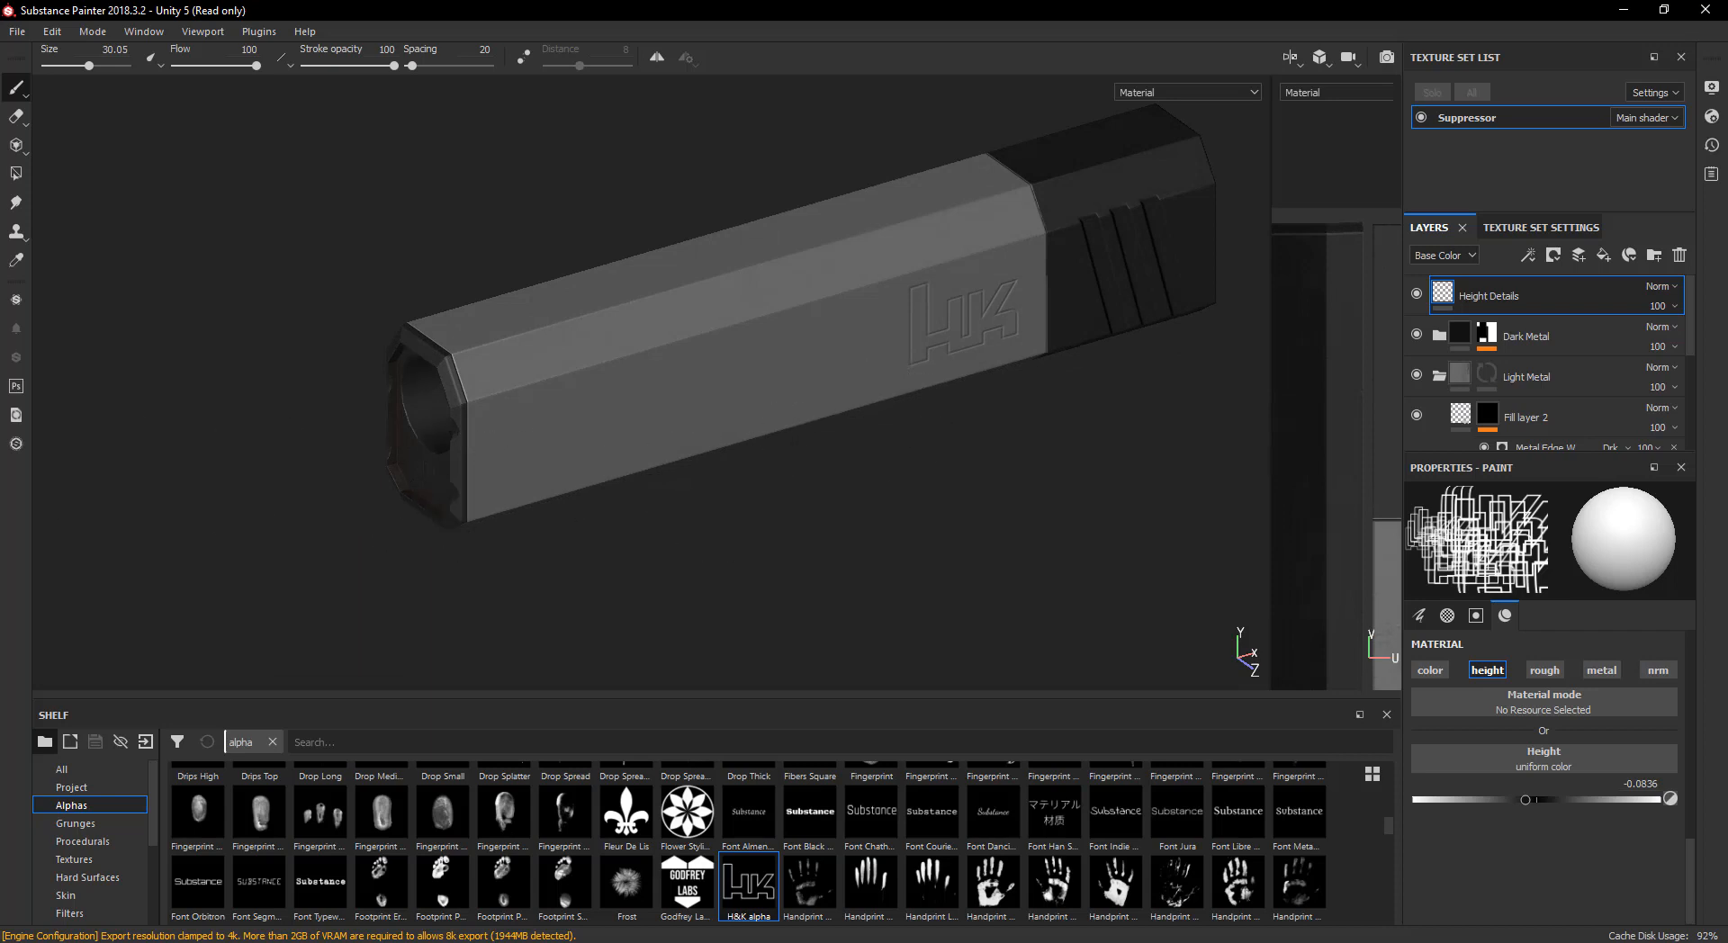